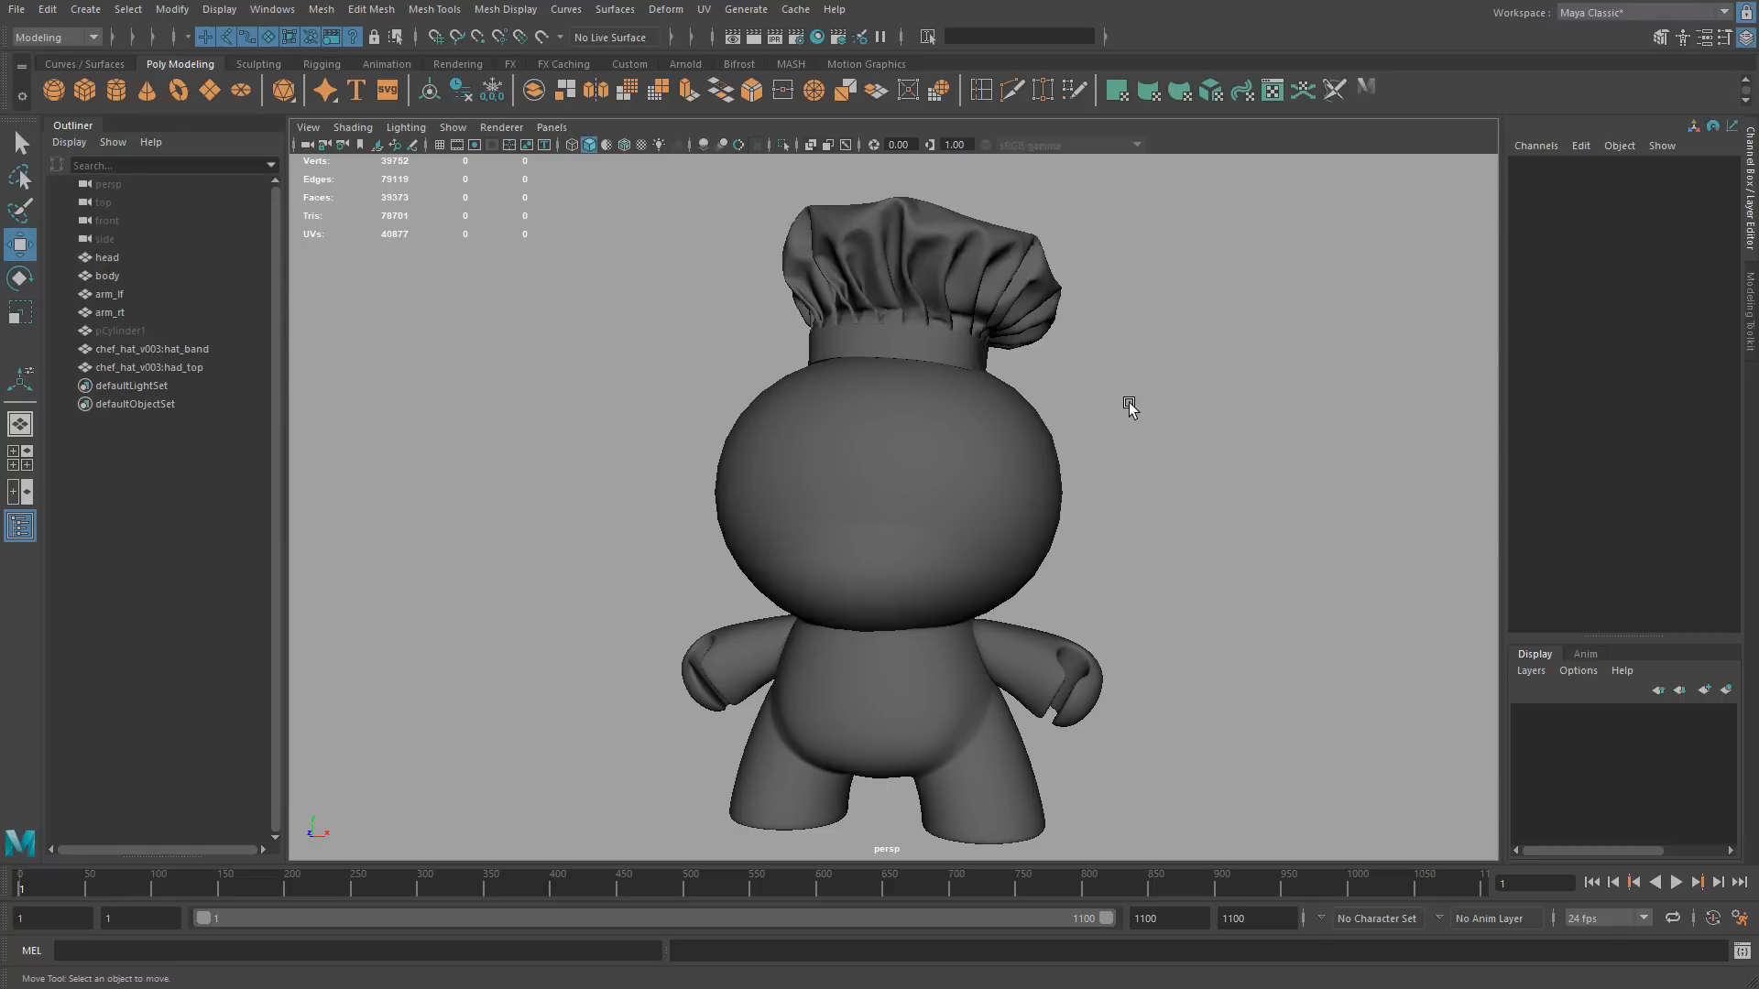
Turn on smooth mesh preview for the chef hat's top and then for its band.
middle_click_drag(1123, 428, 1068, 420, "alt")
left_click_drag(1068, 421, 1002, 385, "alt")
middle_click_drag(1001, 384, 1053, 393, "alt")
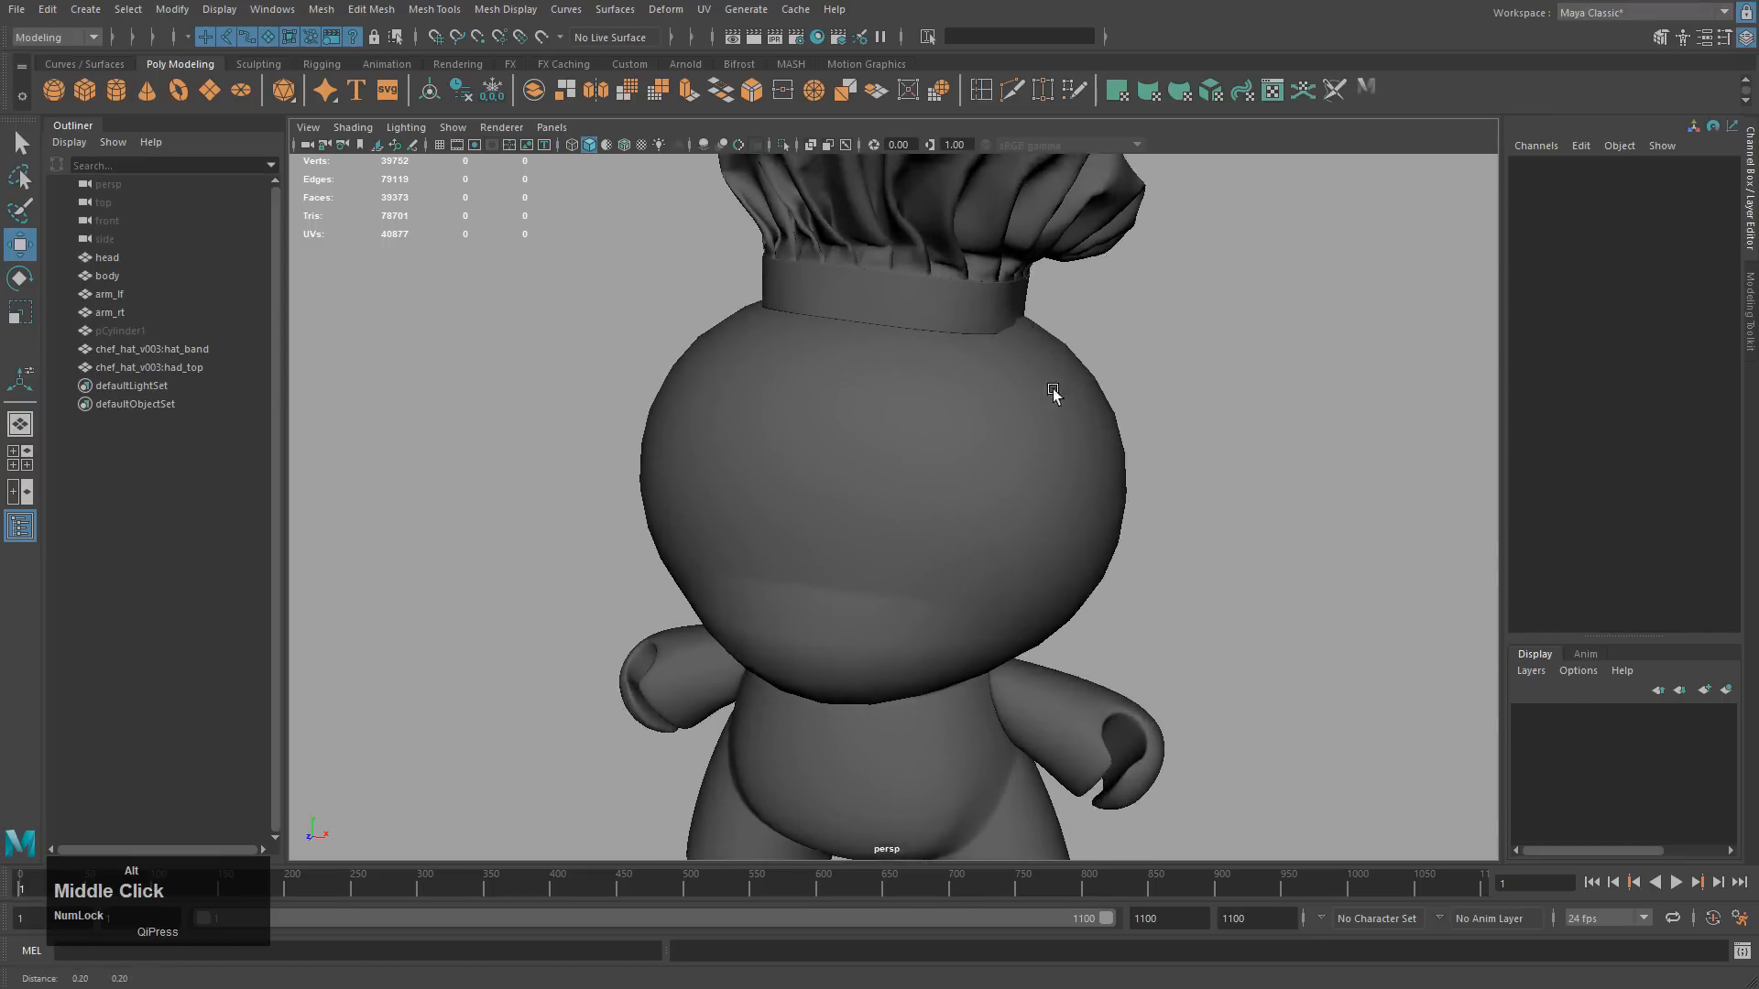
left_click_drag(1053, 393, 1116, 518, "alt")
left_click(942, 354)
key("3")
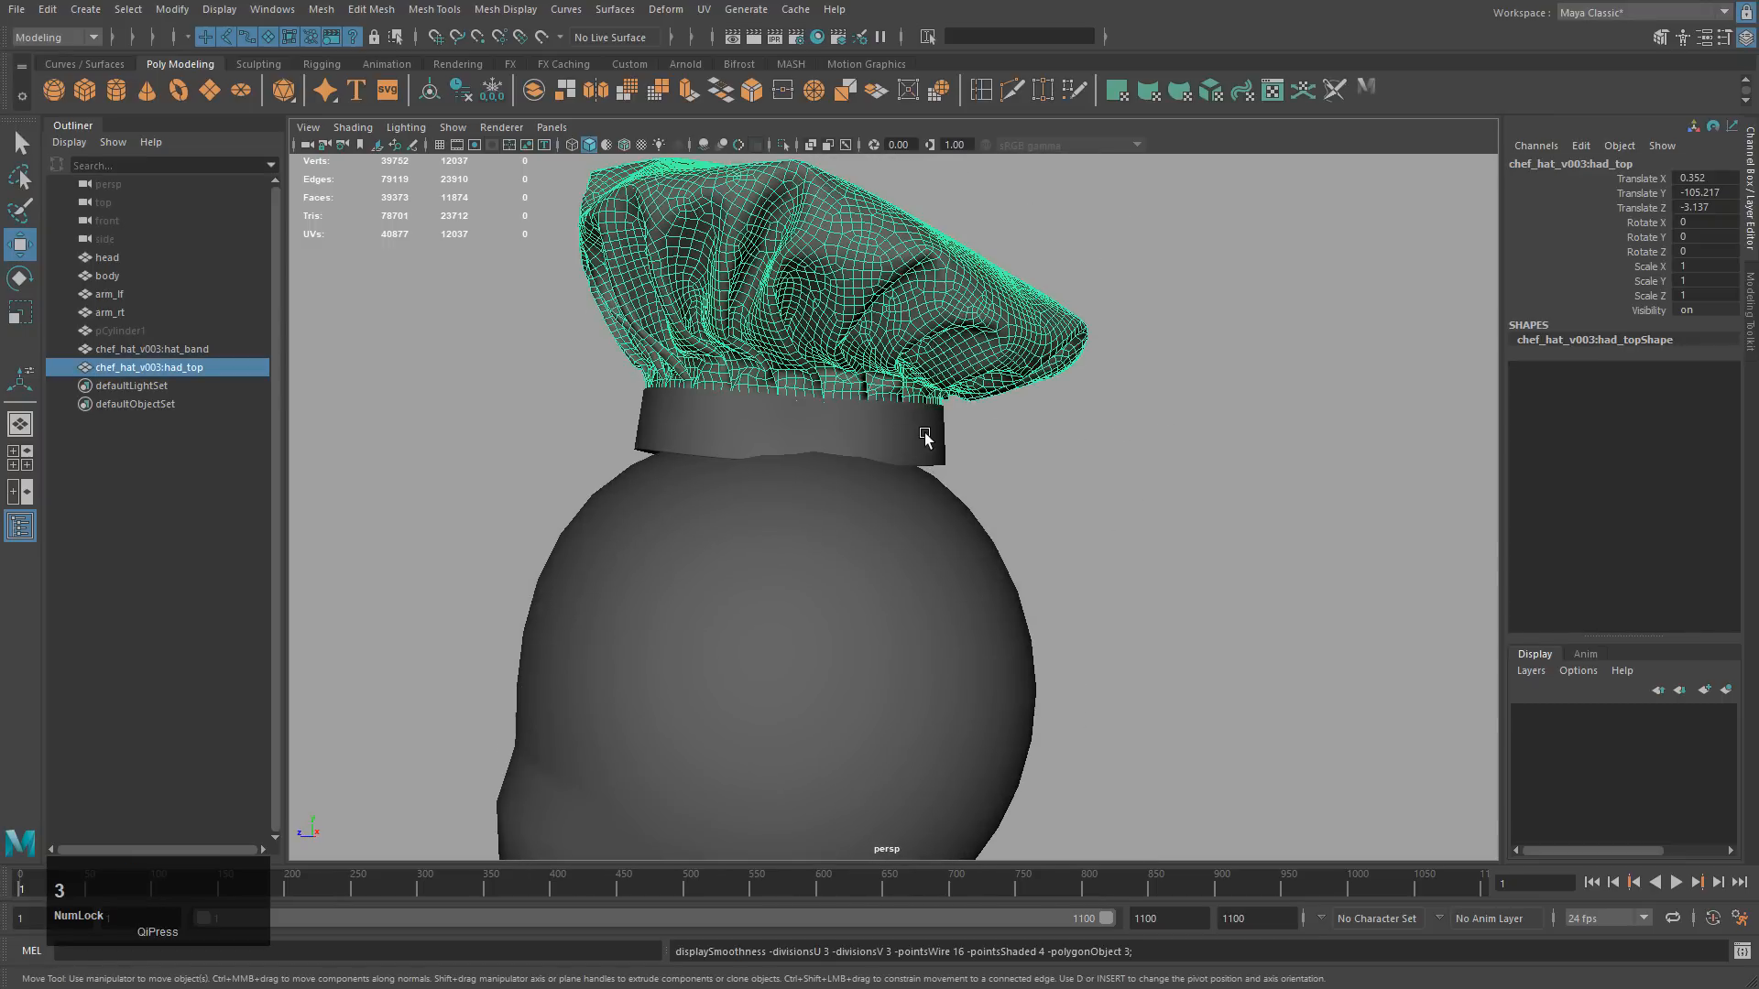
left_click(925, 430)
key("3")
left_click(1029, 459)
Examine the smoothed chef hat and the whole character from several angles.
left_click_drag(1029, 459, 1150, 503, "alt")
middle_click_drag(1151, 503, 1099, 397, "alt")
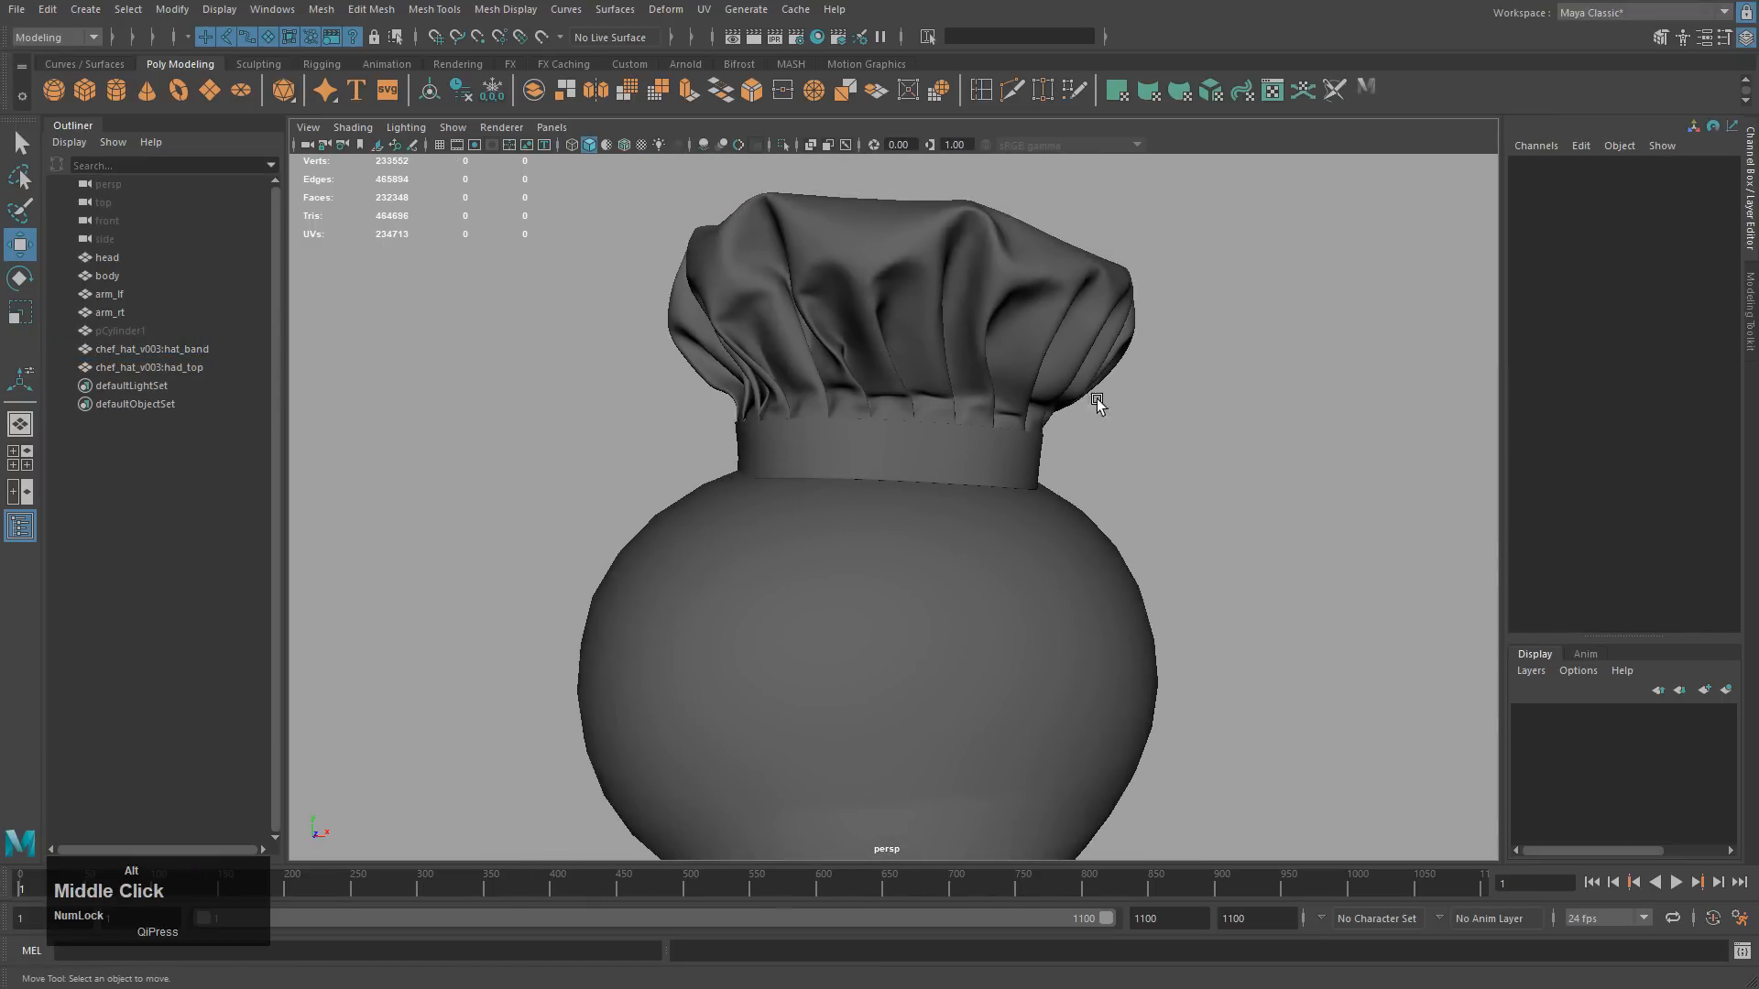
left_click_drag(1099, 397, 1151, 483, "alt")
middle_click_drag(1150, 483, 1125, 478, "alt")
mouse_move(1125, 479)
left_mouse_down("alt")
mouse_move(1166, 476)
mouse_move(1103, 464)
left_mouse_up("alt")
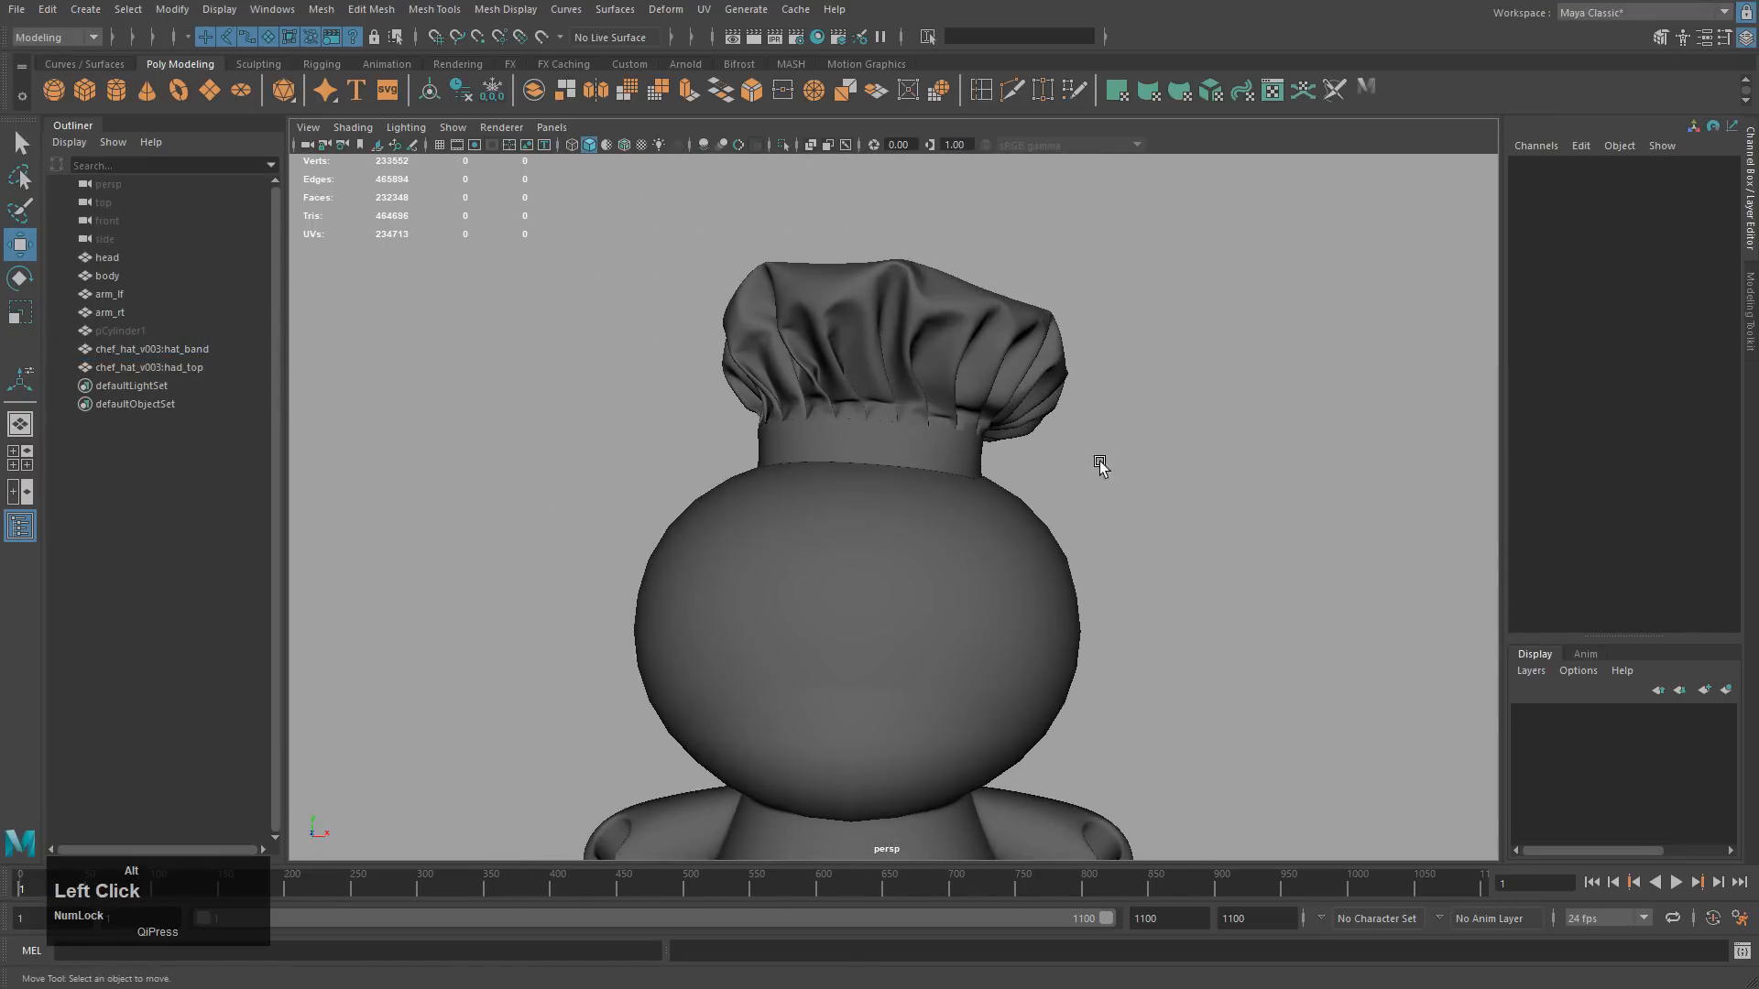
middle_click_drag(1103, 464, 1067, 435, "alt")
left_click_drag(1067, 435, 1063, 395, "alt")
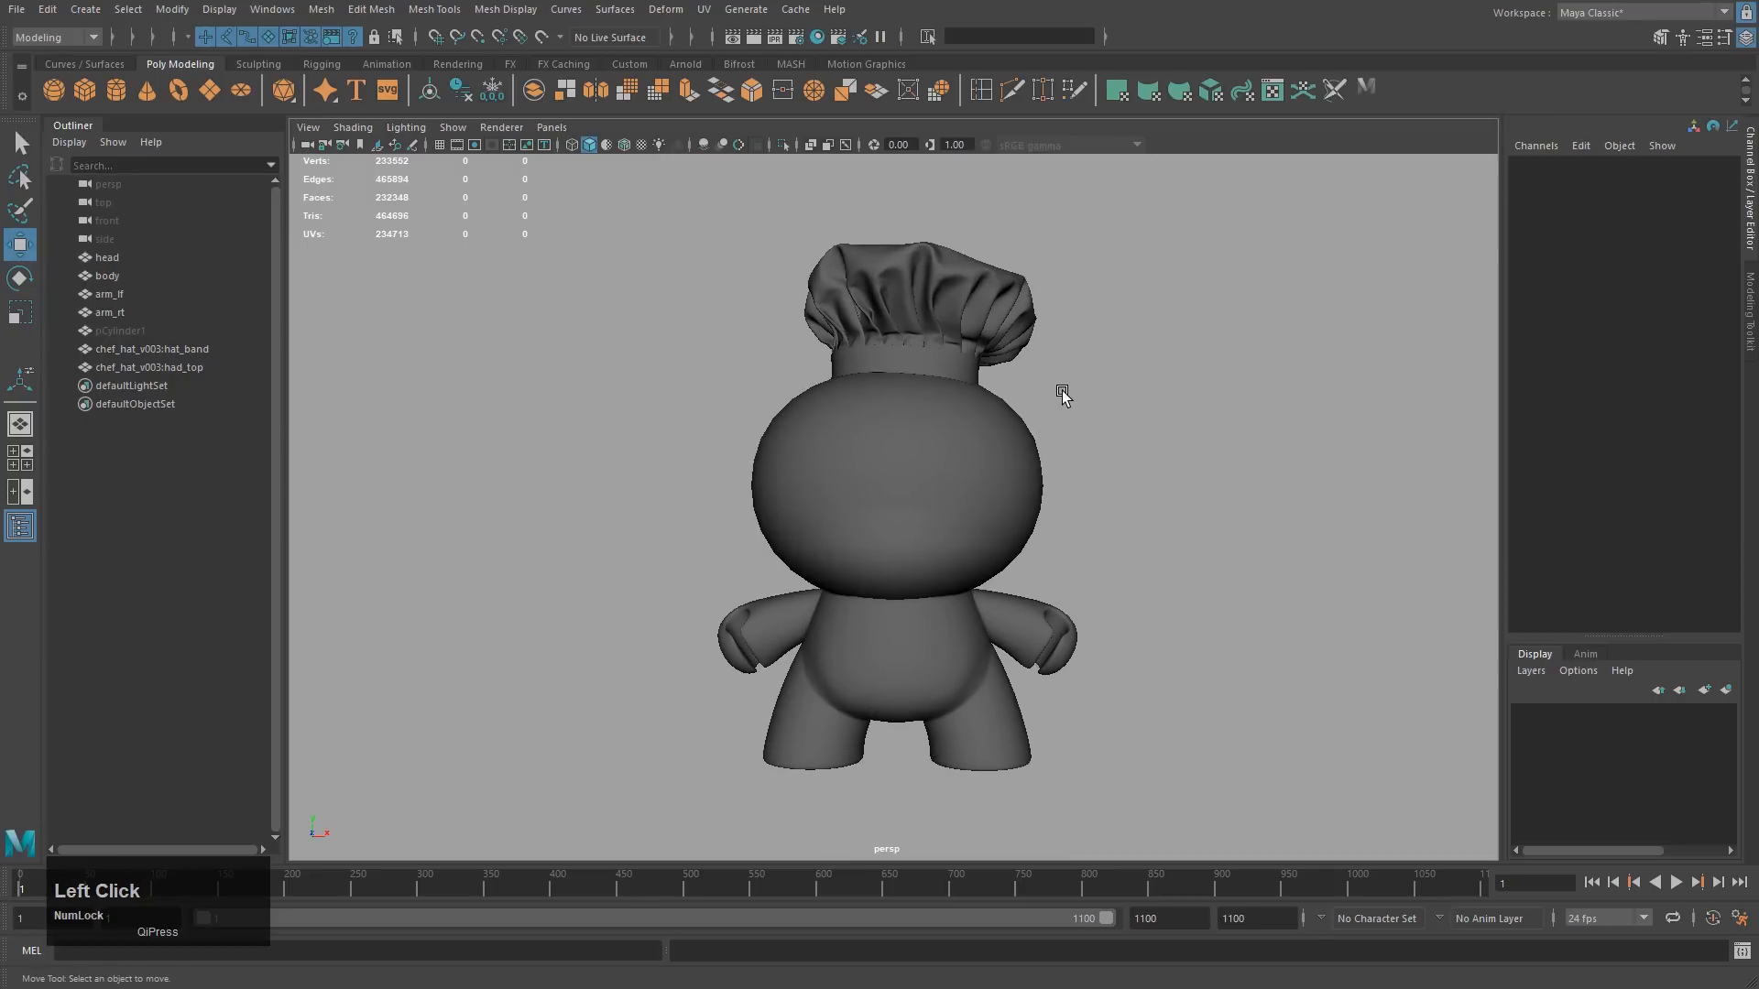
Hide the chef hat's top and band.
left_click(935, 320)
left_click(939, 357, "shift")
key("ctrl+g")
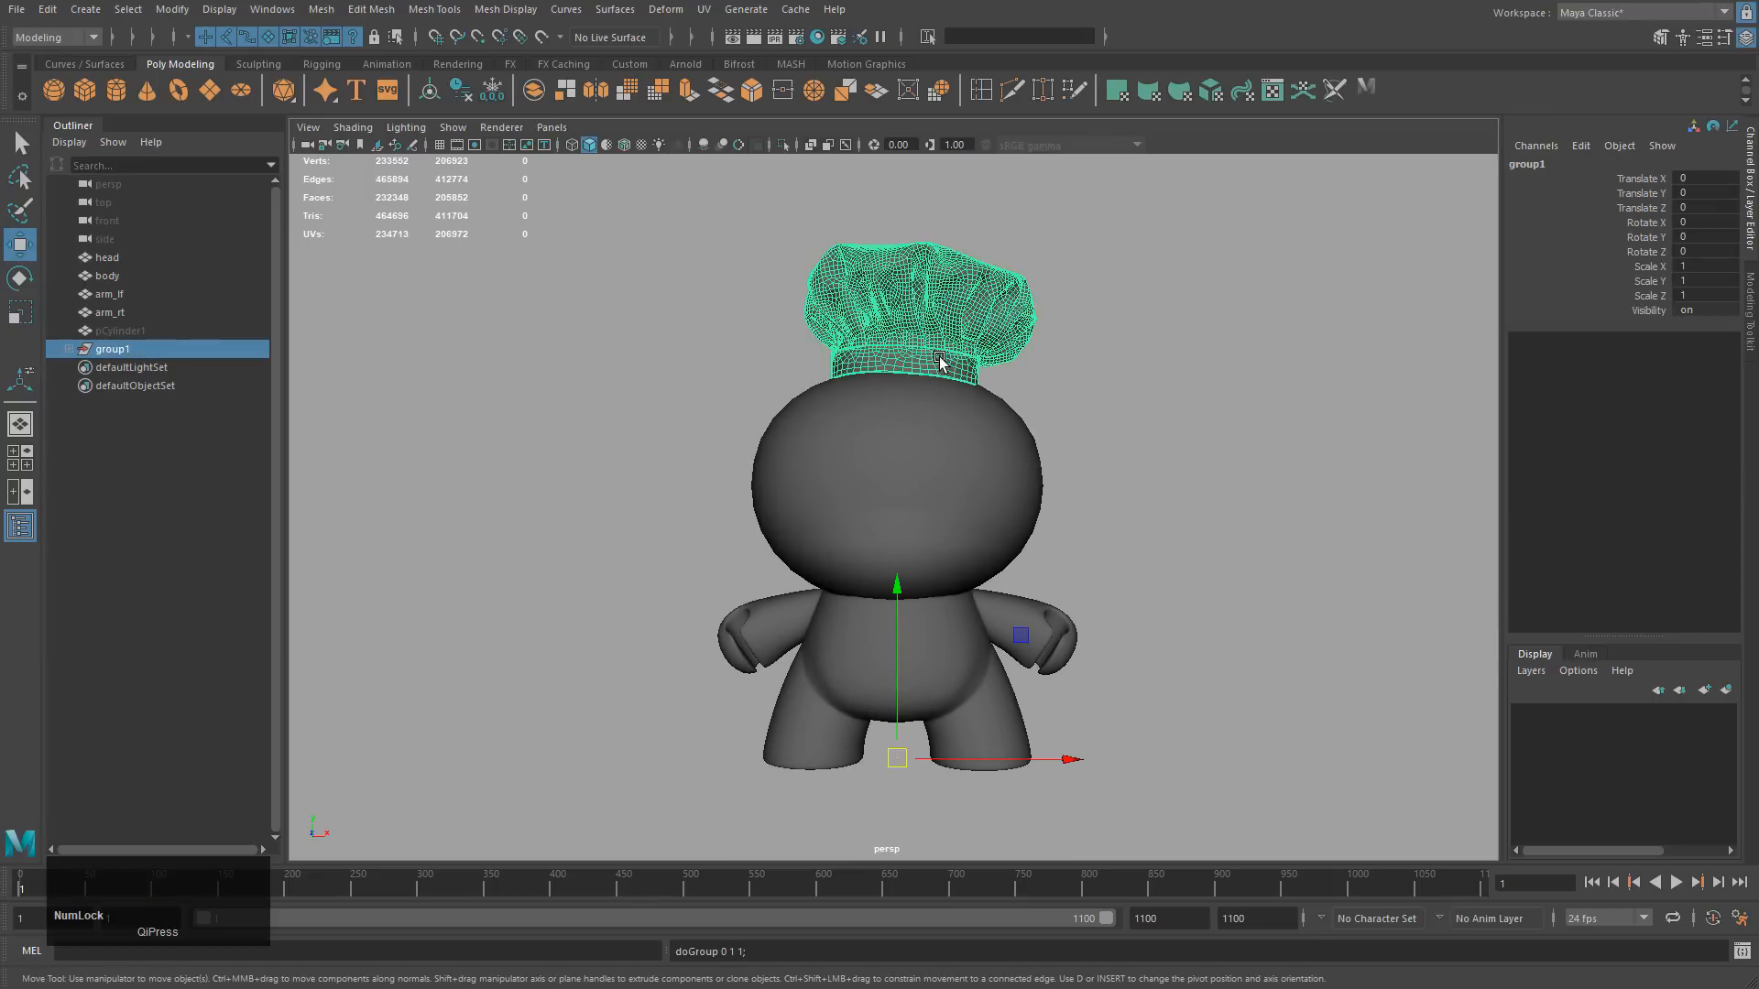
key("ctrl+z")
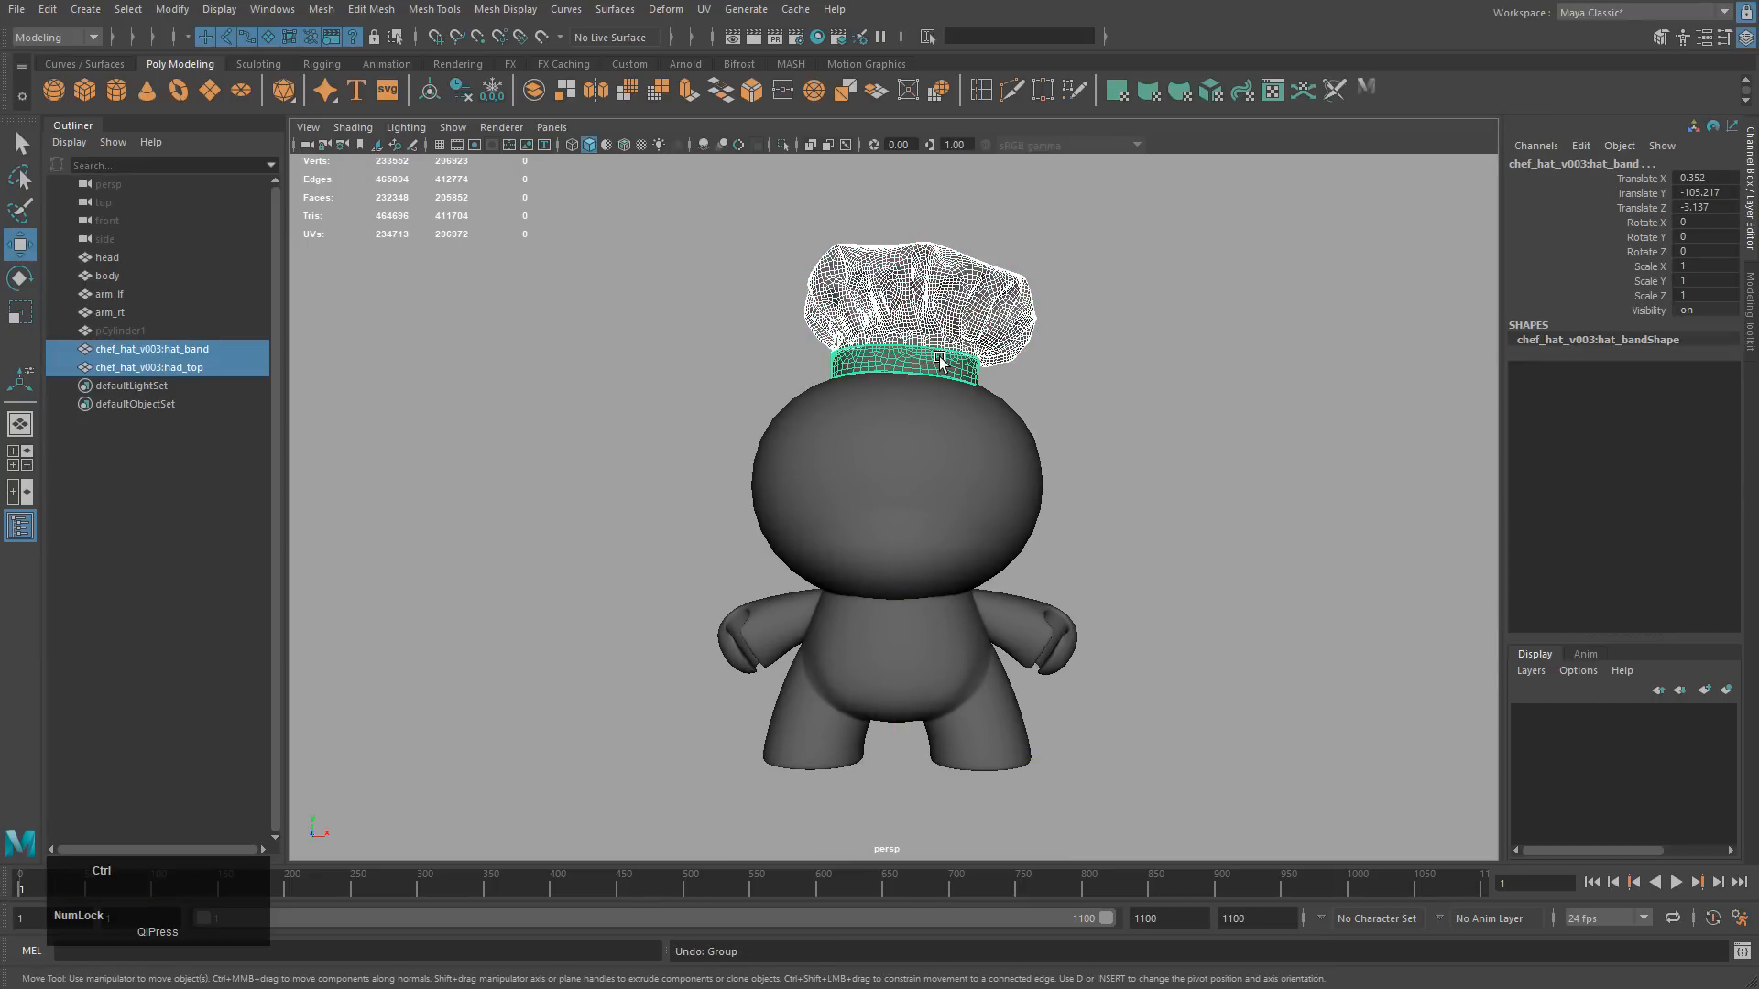
key("ctrl+h")
Review the Alembic selection export options for the head, body and both arms, using kidrobot_avatar.abc as the target, and close without exporting.
left_click_drag(714, 384, 1118, 676)
middle_click_drag(1118, 675, 1141, 519, "alt")
left_click(783, 424)
left_click_drag(115, 258, 128, 314)
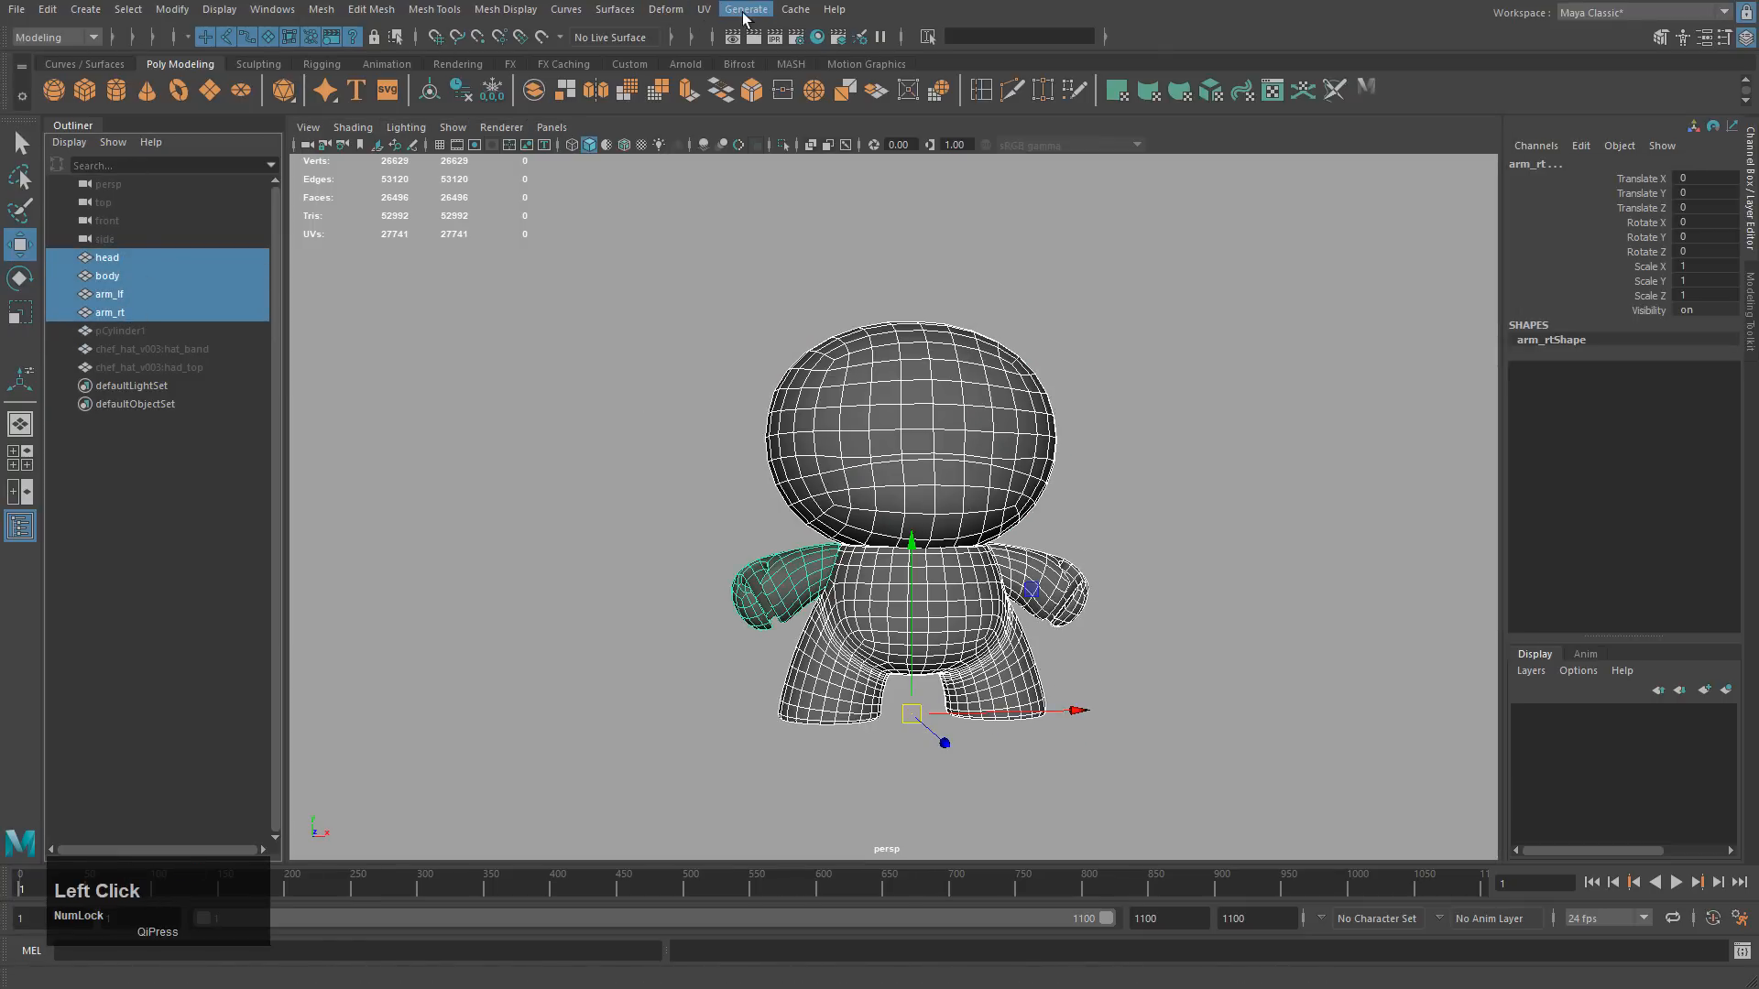
left_click(795, 9)
mouse_move(852, 43)
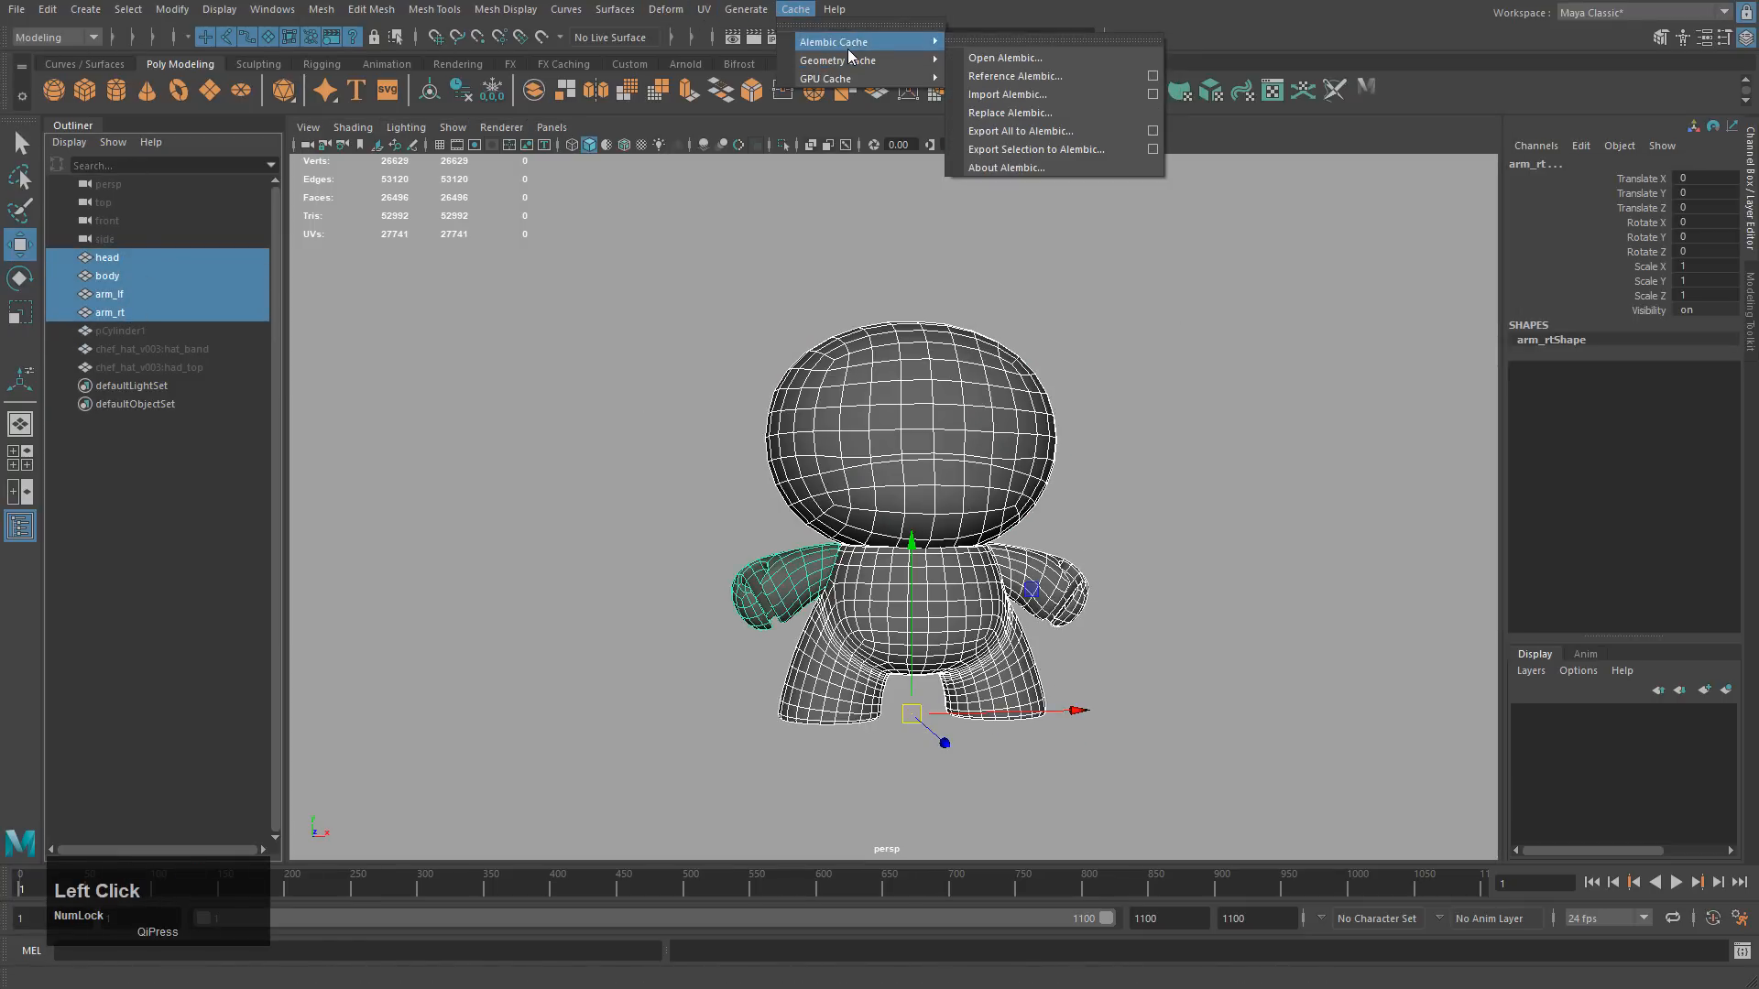
left_click(1033, 149)
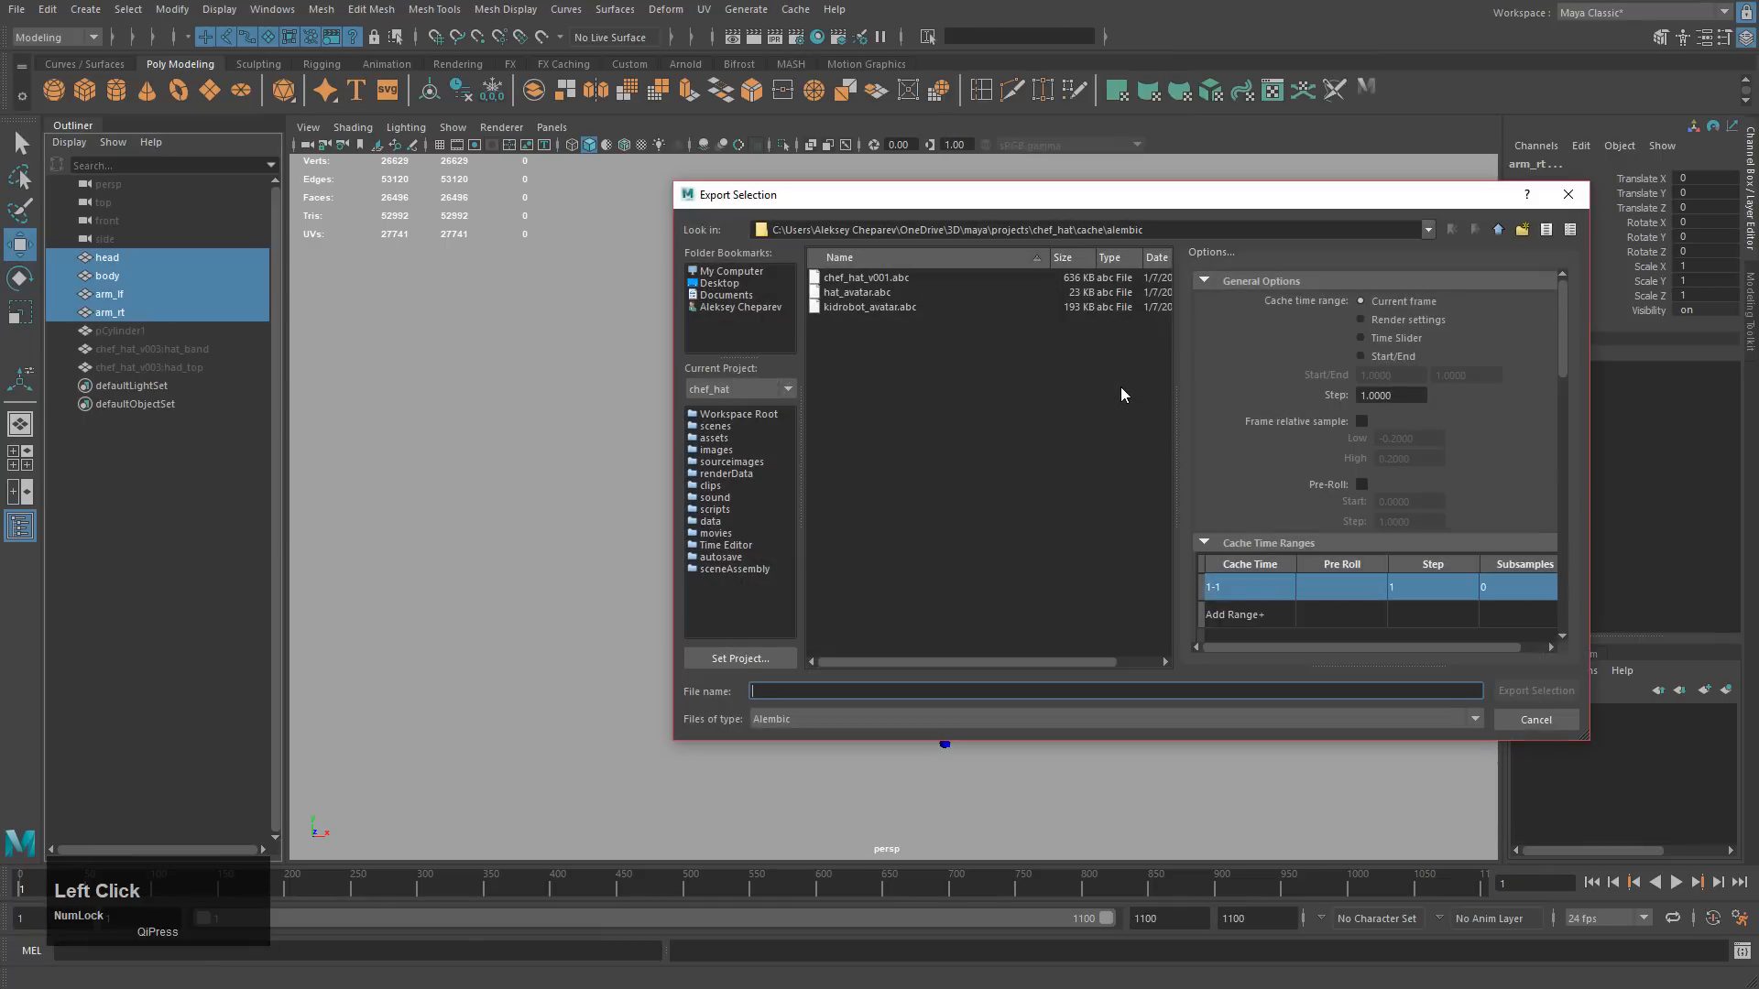
left_click(872, 306)
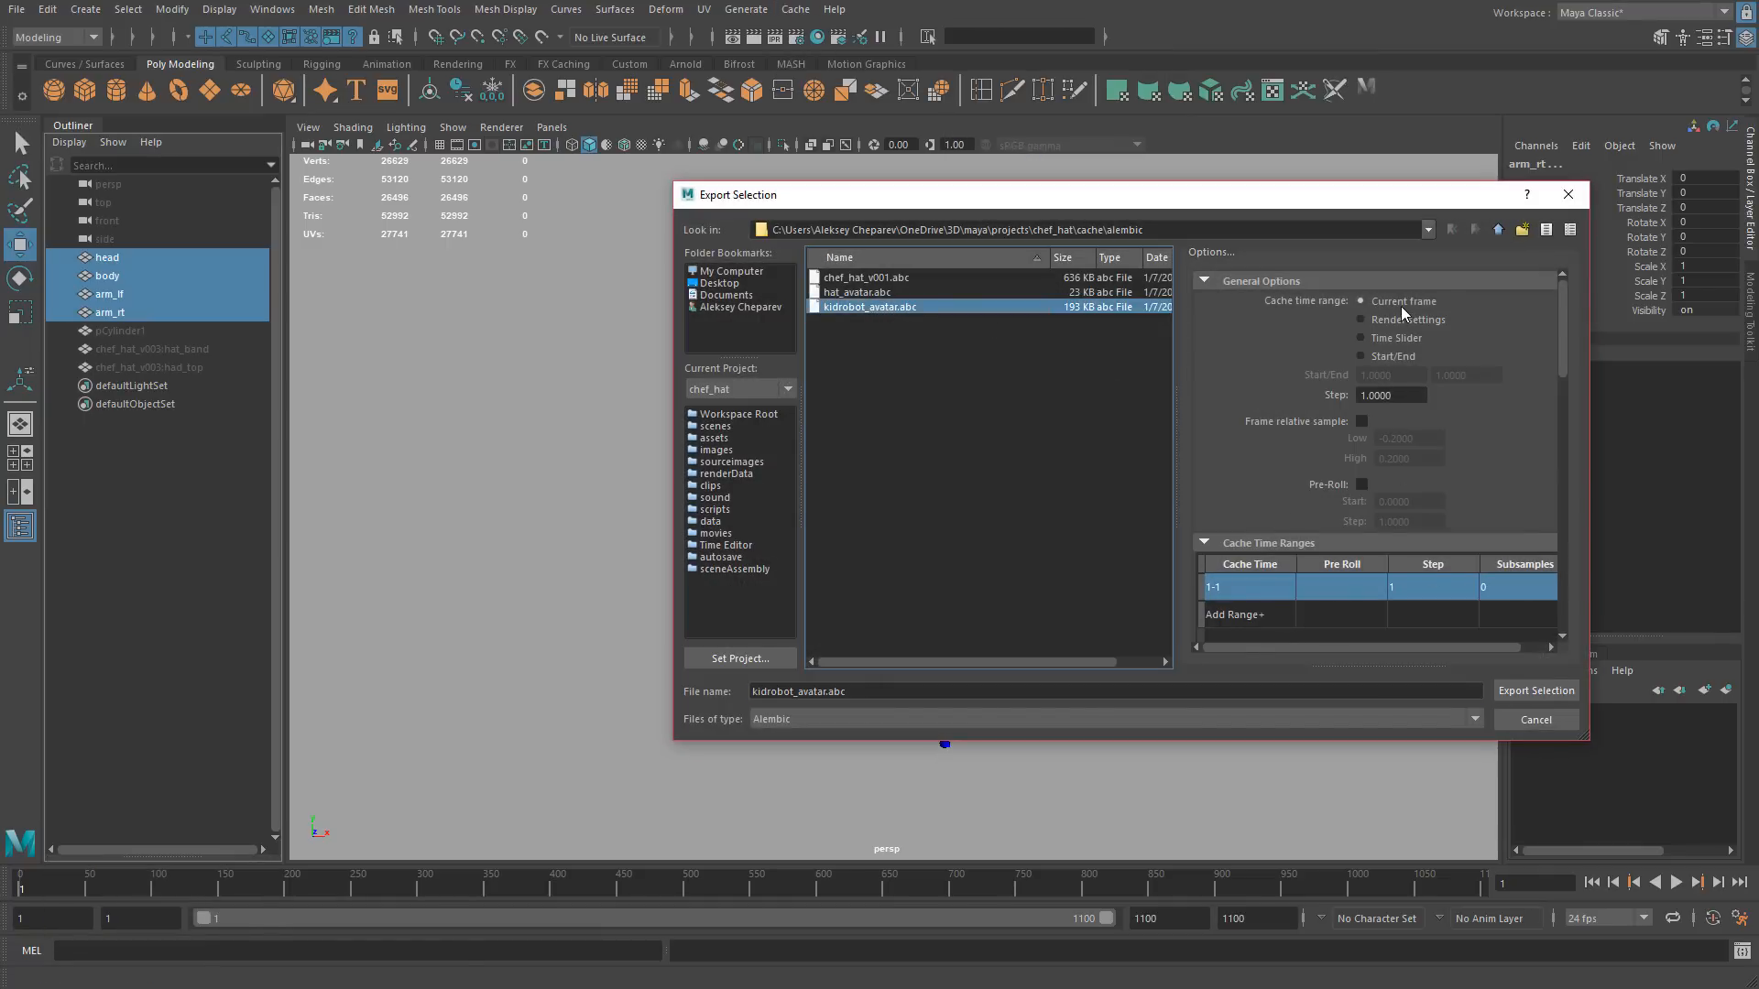
scroll(1402, 536, "down", 10)
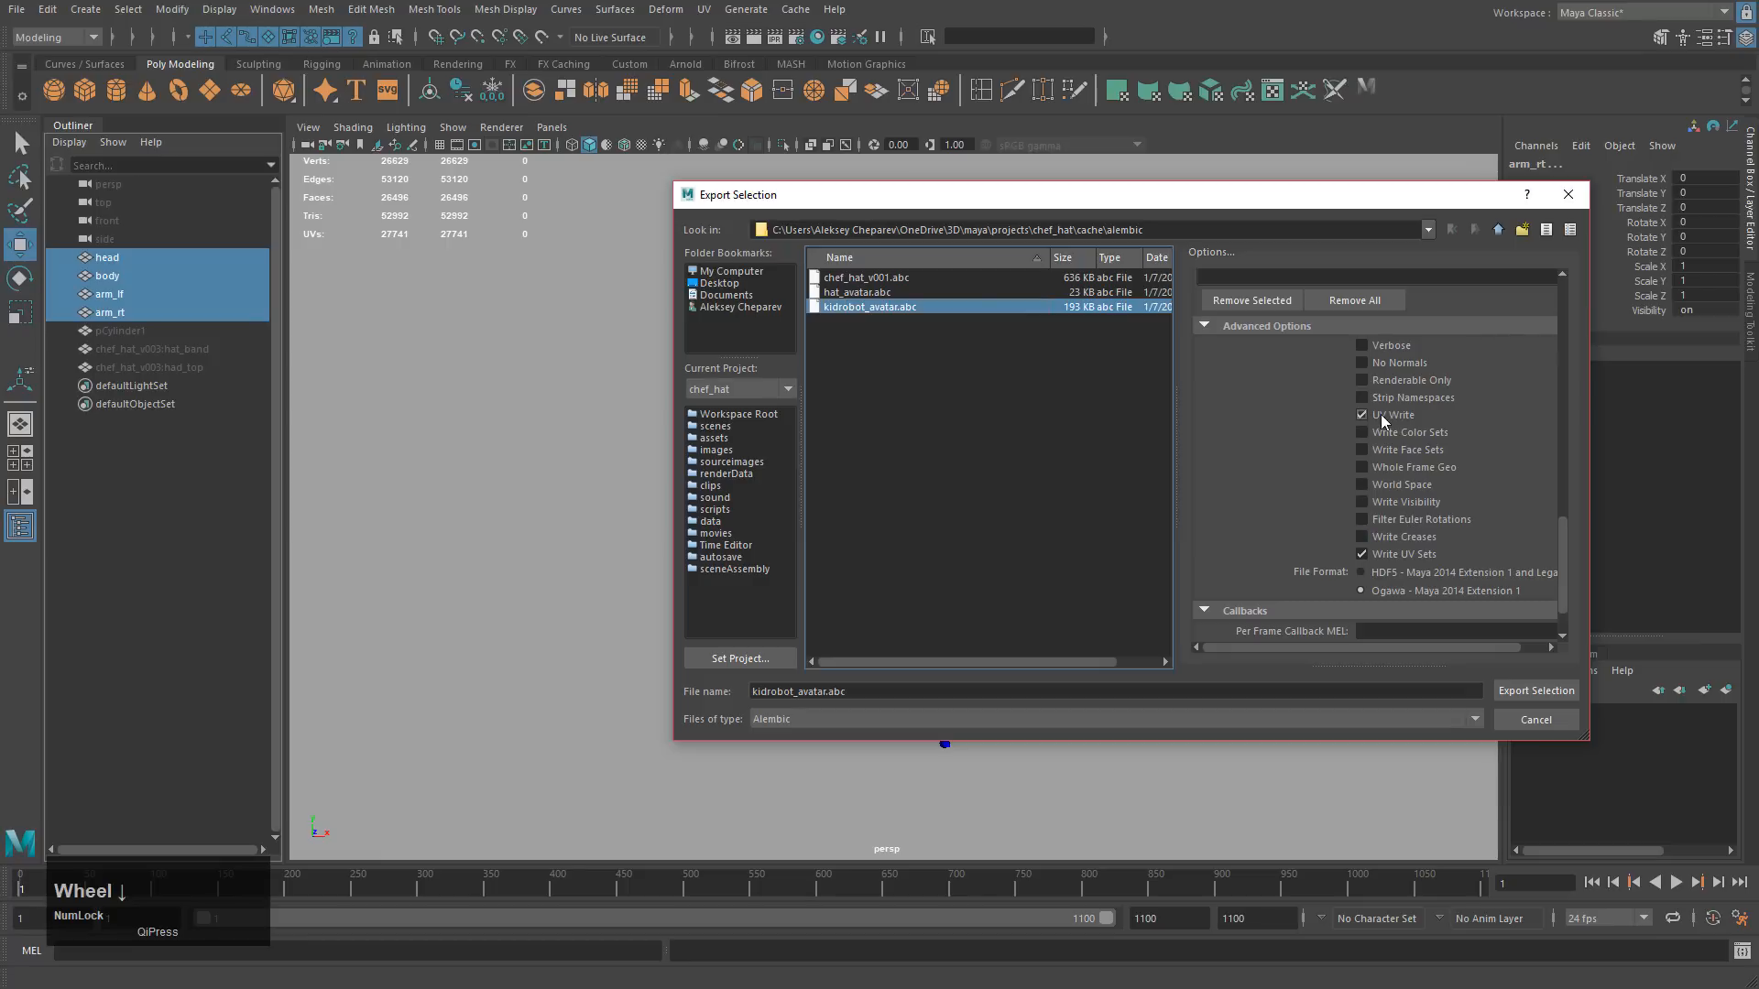
left_click(1568, 194)
left_click(659, 284)
Unhide the pCylinder1 hat-shaped mesh on top of the head.
left_click(120, 331)
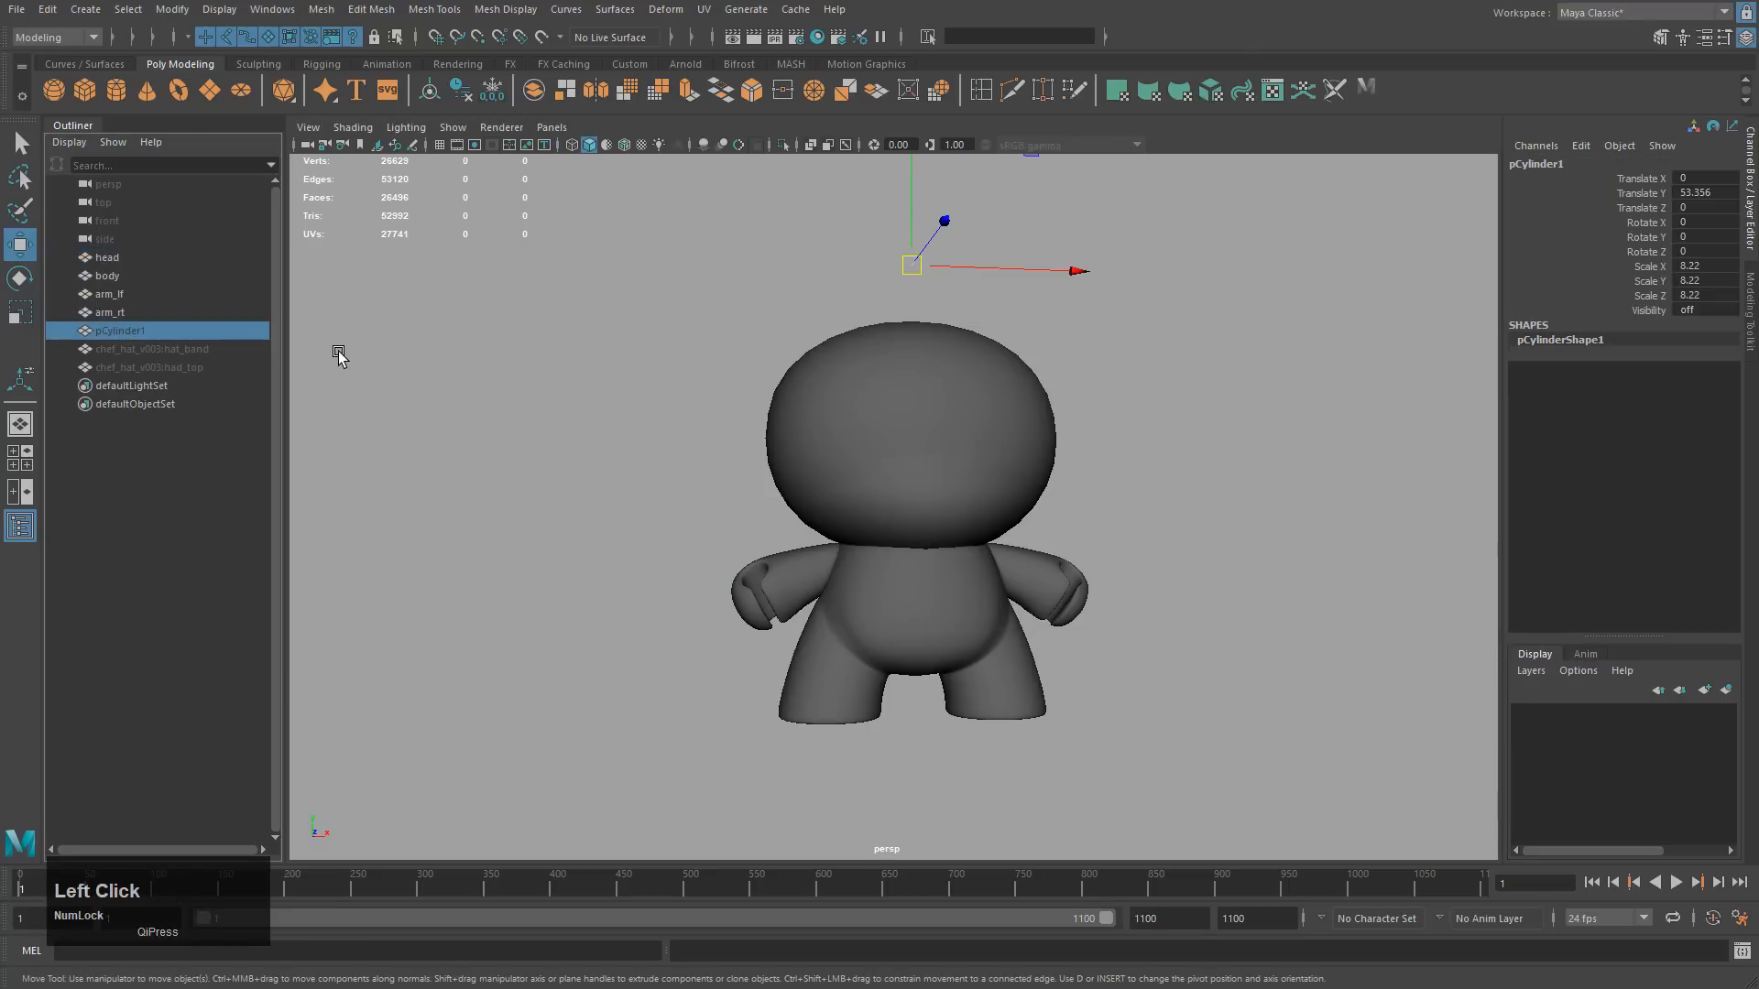
key("shift+h")
left_click_drag(642, 316, 902, 314, "alt")
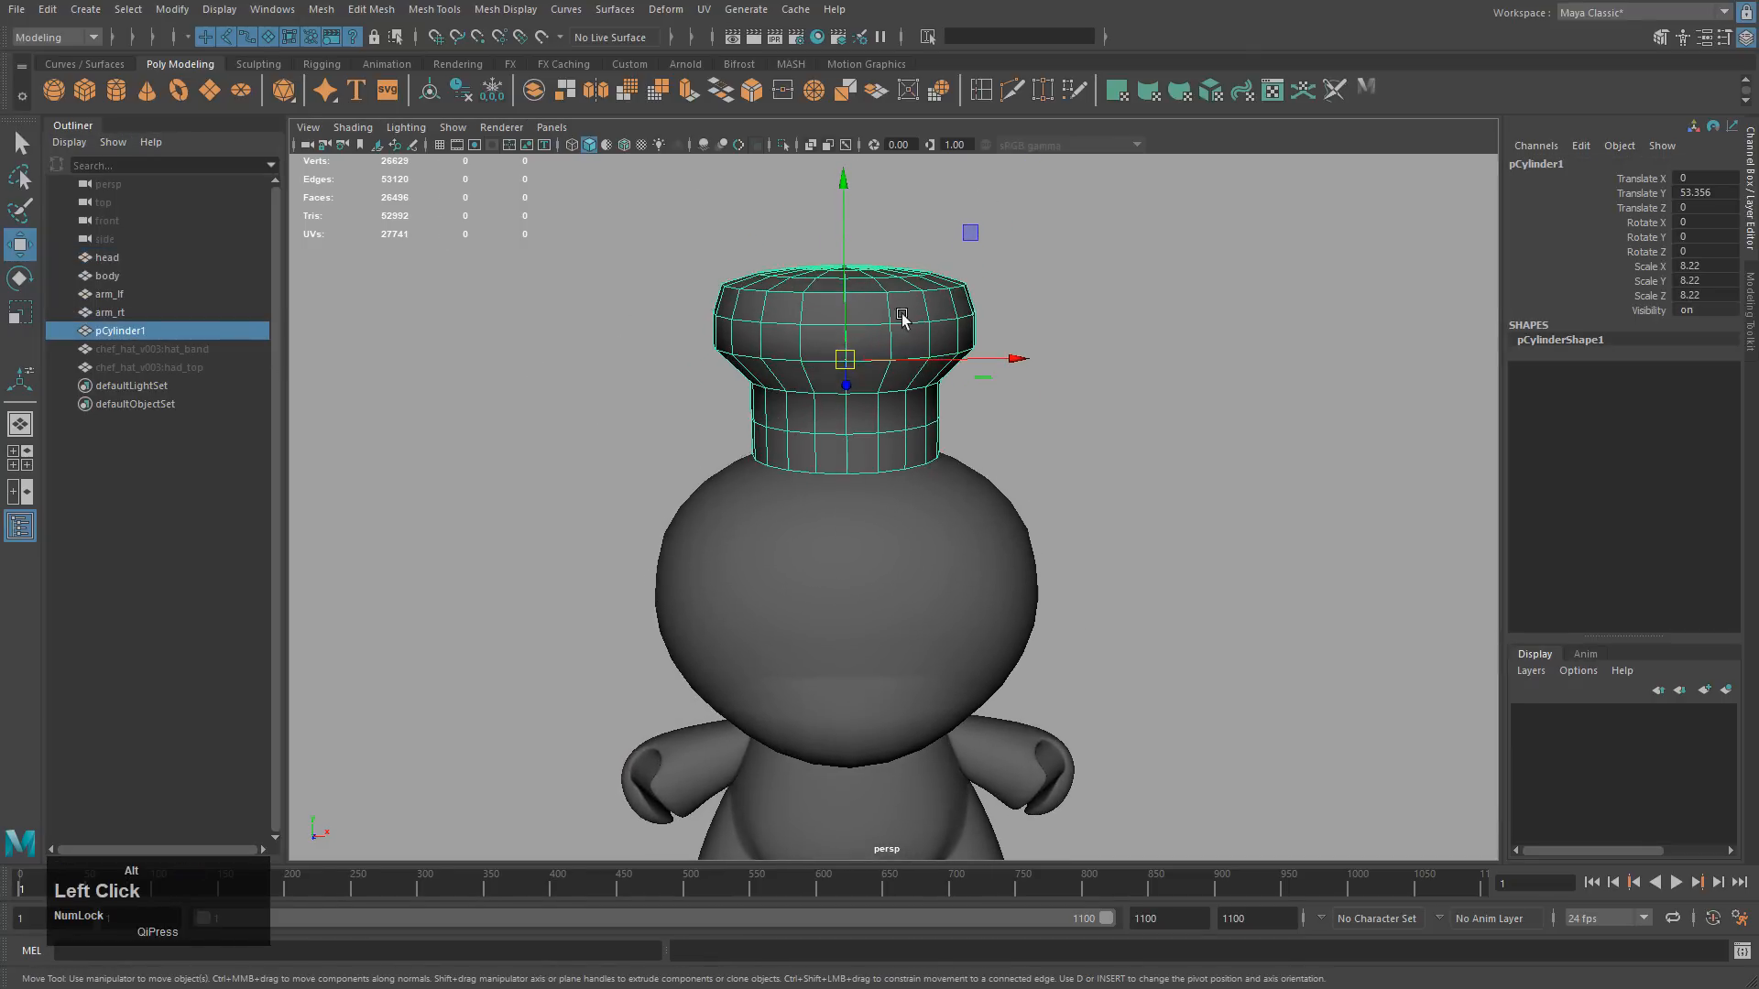
Try scaling edge loops on the upper part of the hat-shaped cylinder, undo the edits and return to object mode.
right_click_drag(889, 294, 891, 264)
double_click(869, 290)
key("r")
mouse_move(977, 393)
middle_mouse_down()
mouse_move(954, 400)
mouse_move(978, 396)
middle_mouse_up()
key("z")
left_click(872, 357)
middle_click_drag(874, 359, 912, 442)
key("z")
double_click(812, 361)
key("ctrl+z")
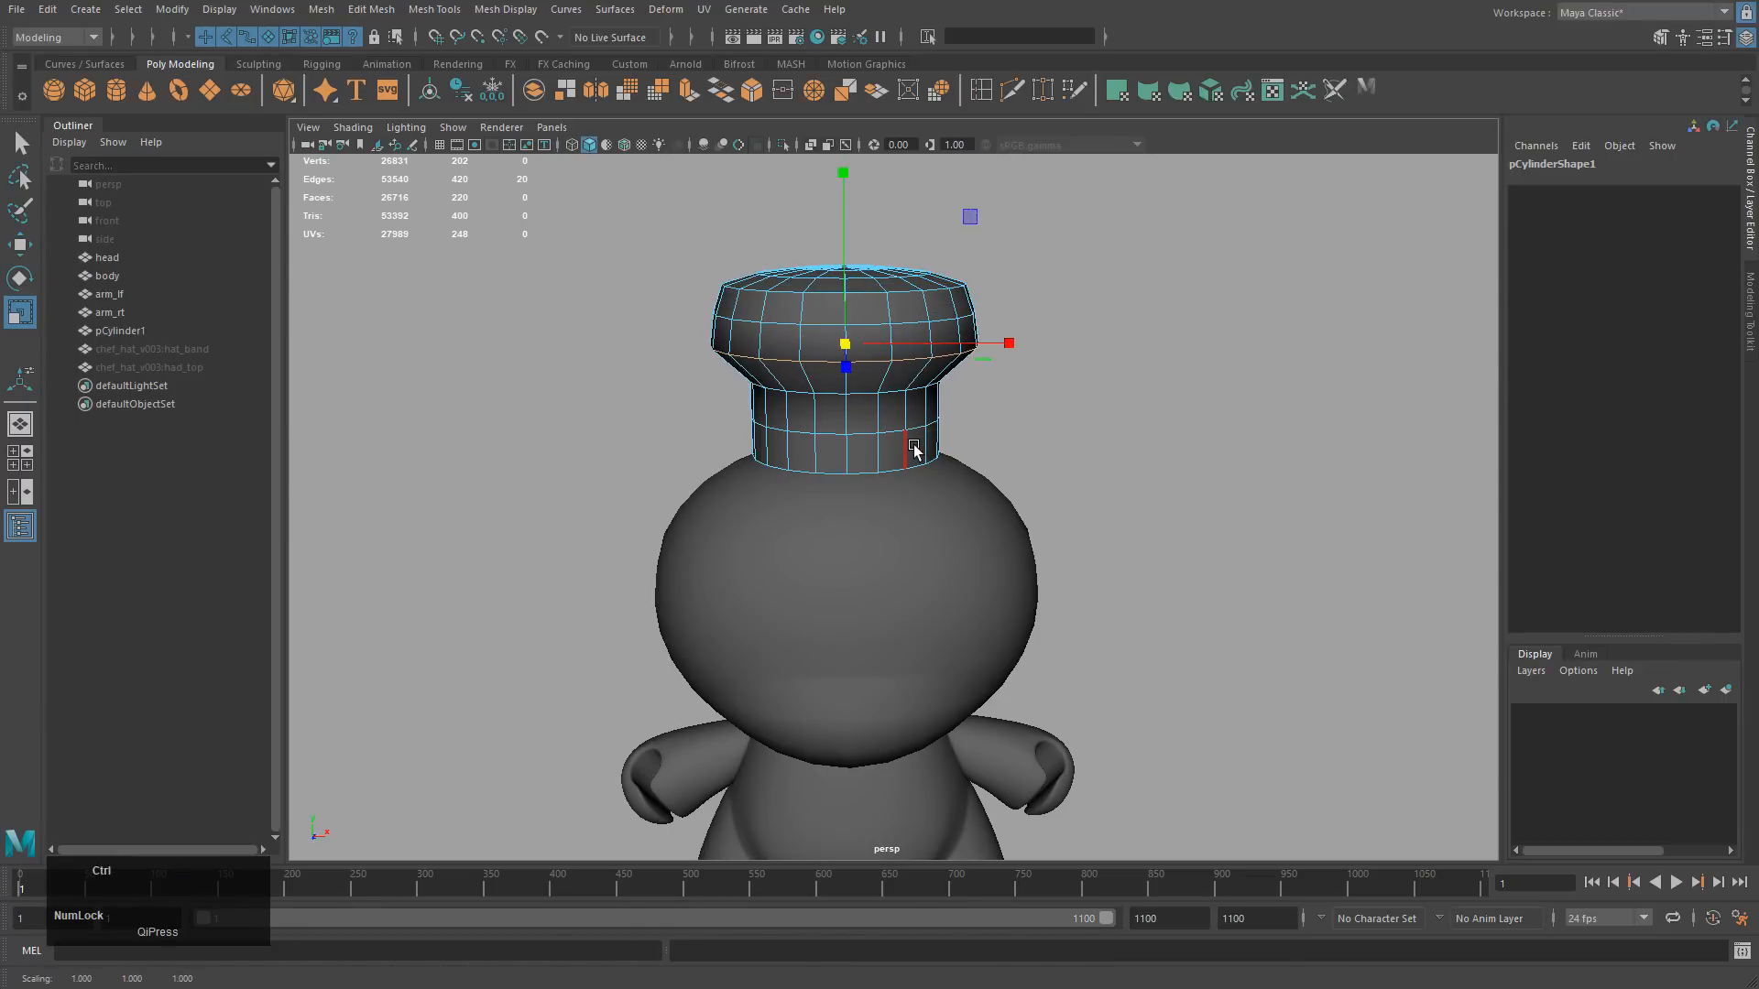
key("ctrl+z")
right_click_drag(914, 407, 994, 374)
Freeze the translate, rotate and scale transformations of the hat-shaped cylinder.
right_click_drag(1148, 538, 1053, 485, "alt")
middle_click_drag(1049, 458, 1044, 471, "alt")
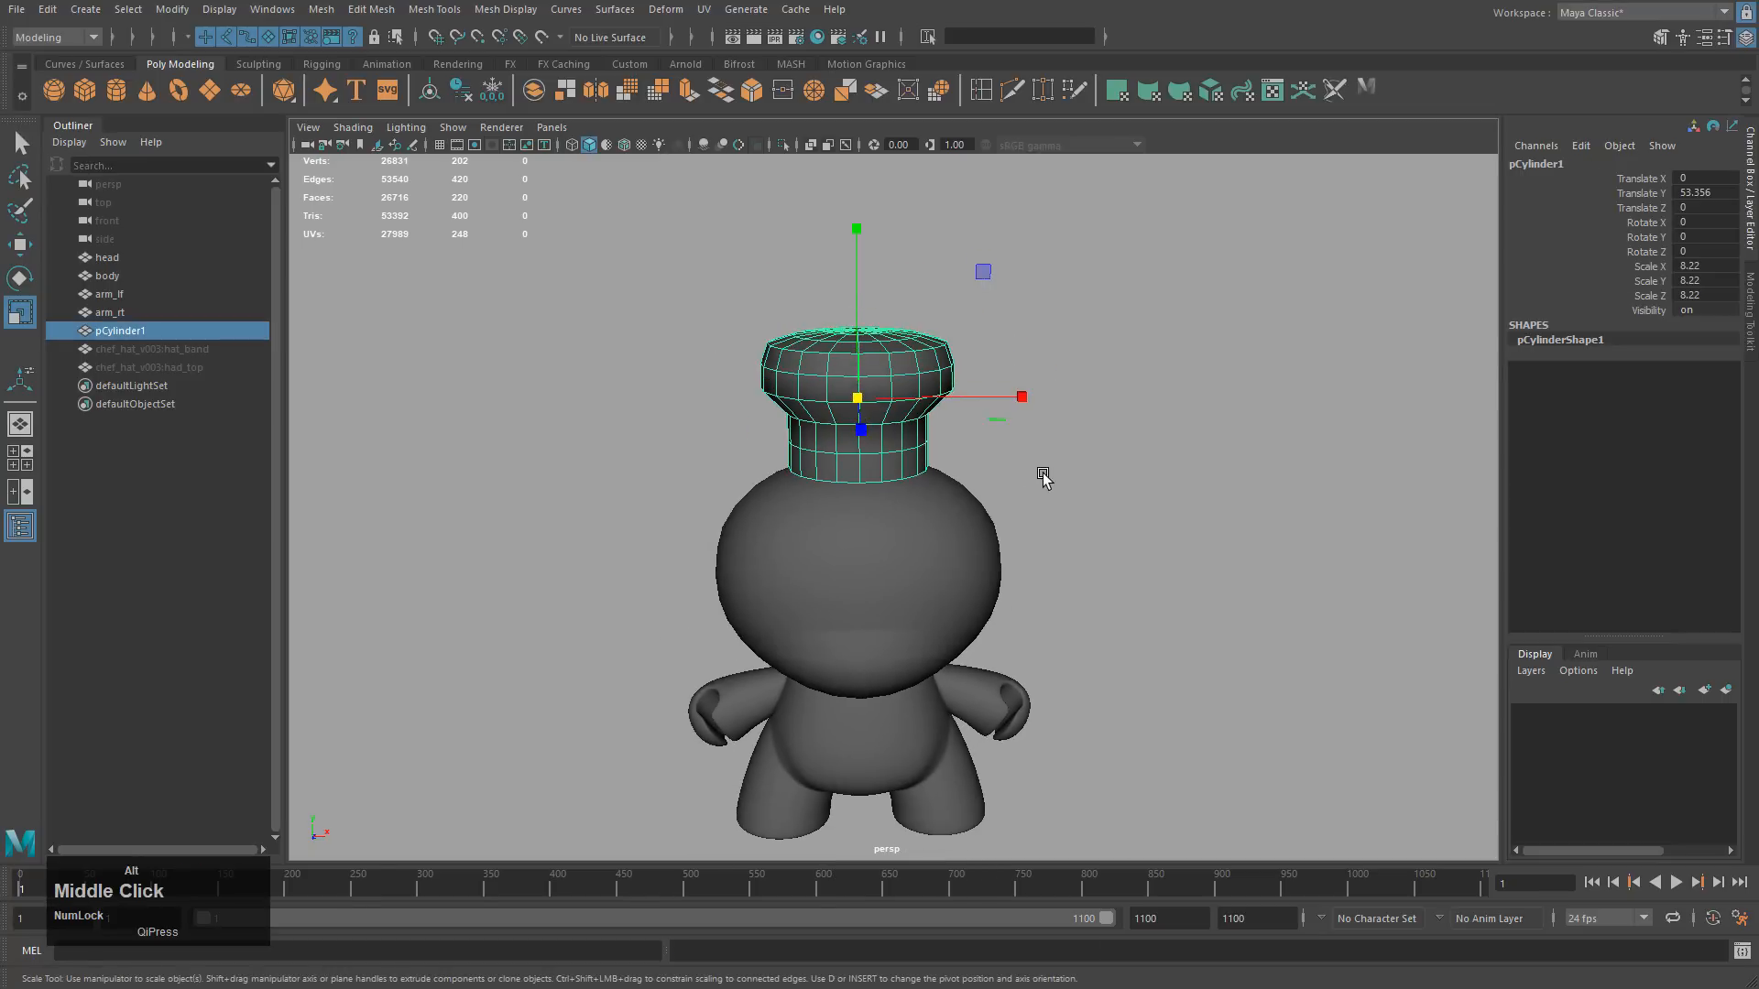
mouse_move(1044, 467)
left_mouse_down("alt")
mouse_move(898, 438)
mouse_move(911, 491)
mouse_move(1041, 483)
mouse_move(1048, 467)
left_mouse_up("alt")
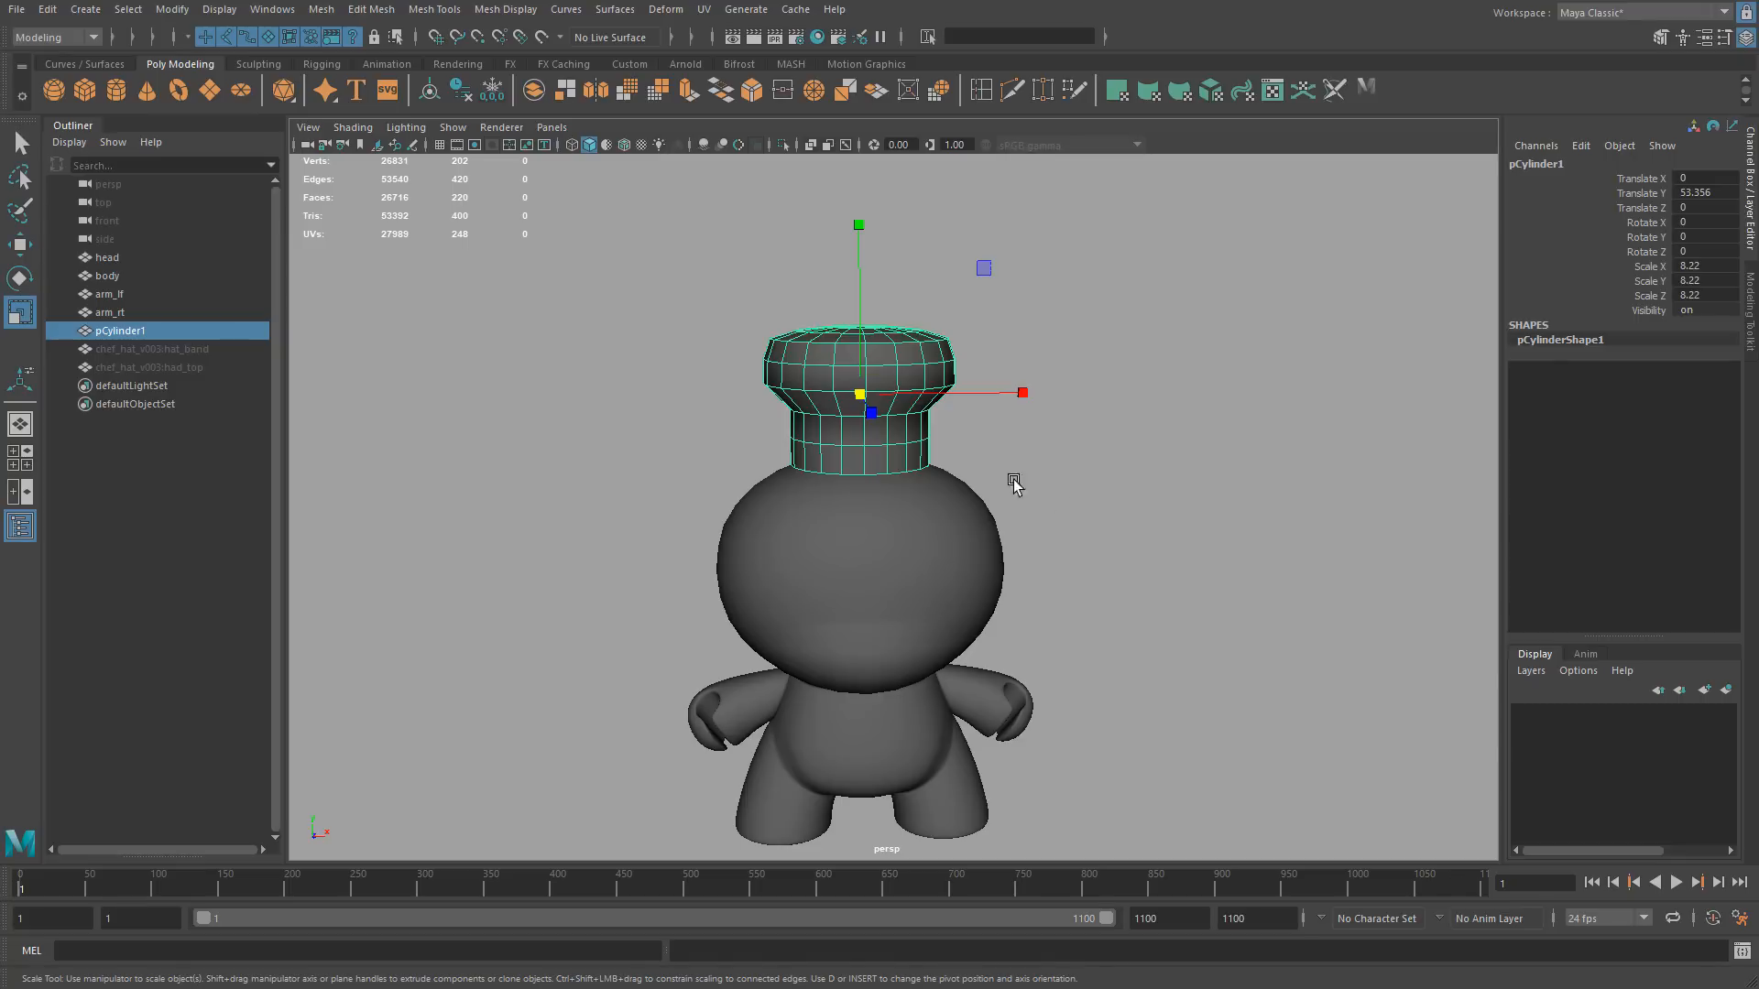
left_click(12, 11)
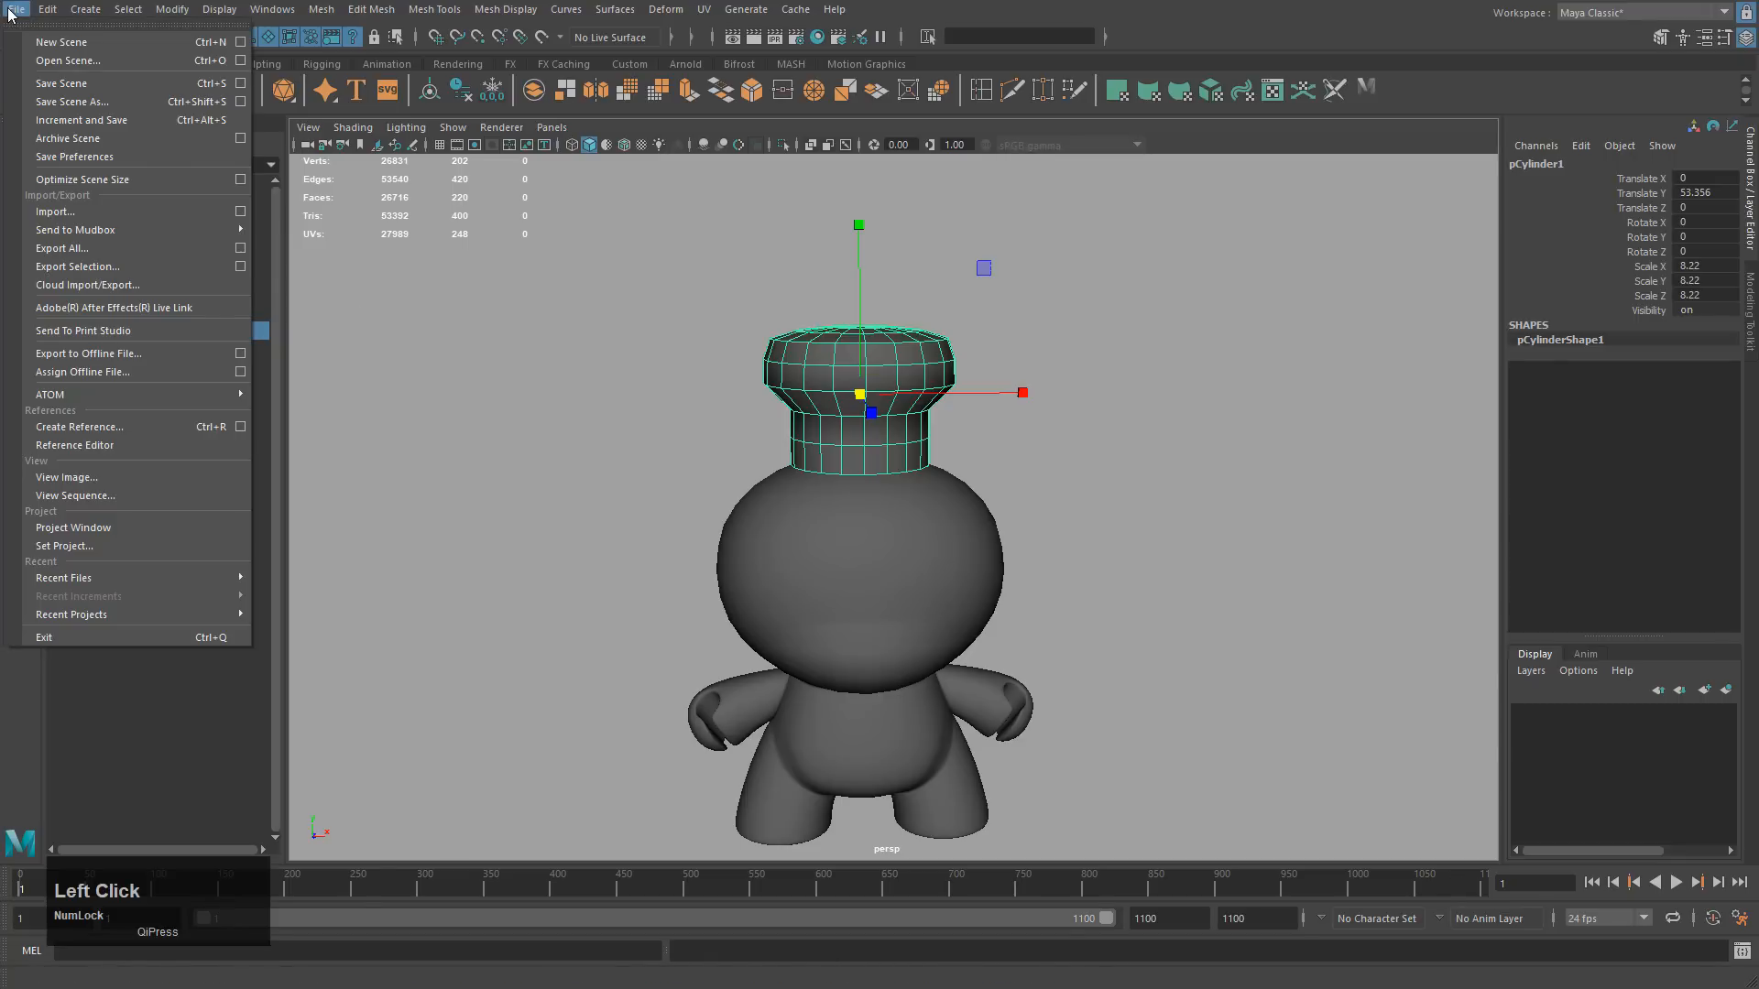
left_click(12, 10)
key("ctrl+shift+r")
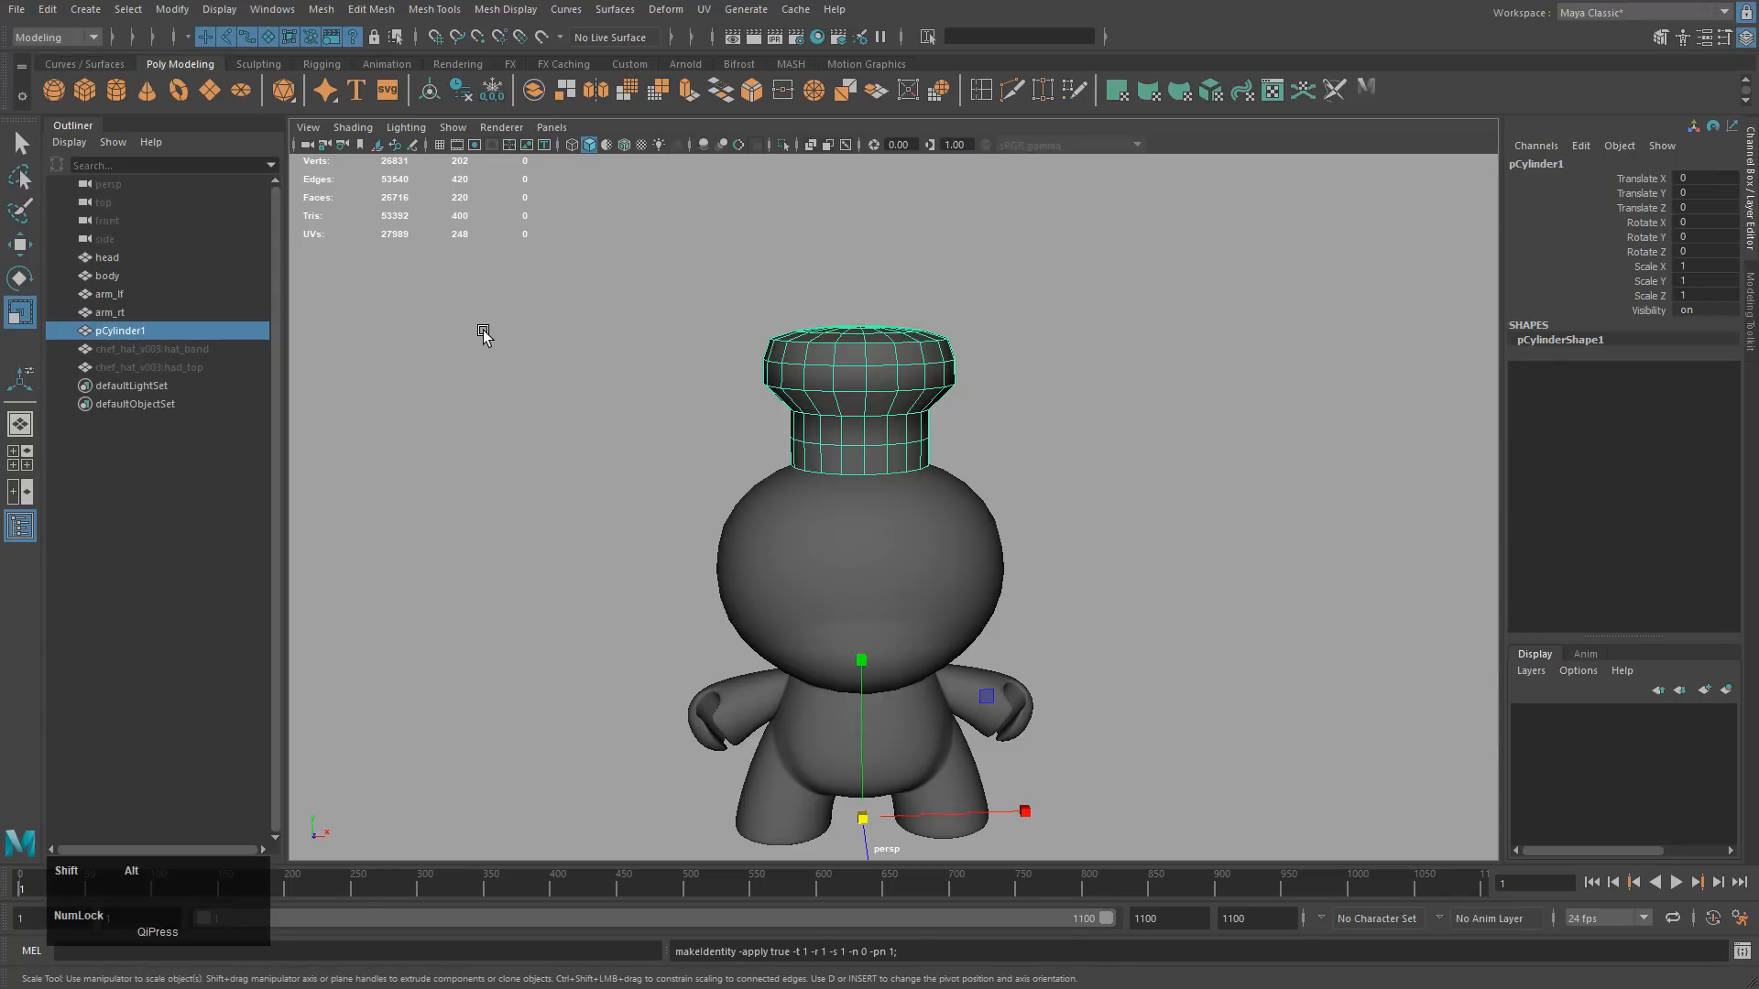
key("w")
left_click(172, 10)
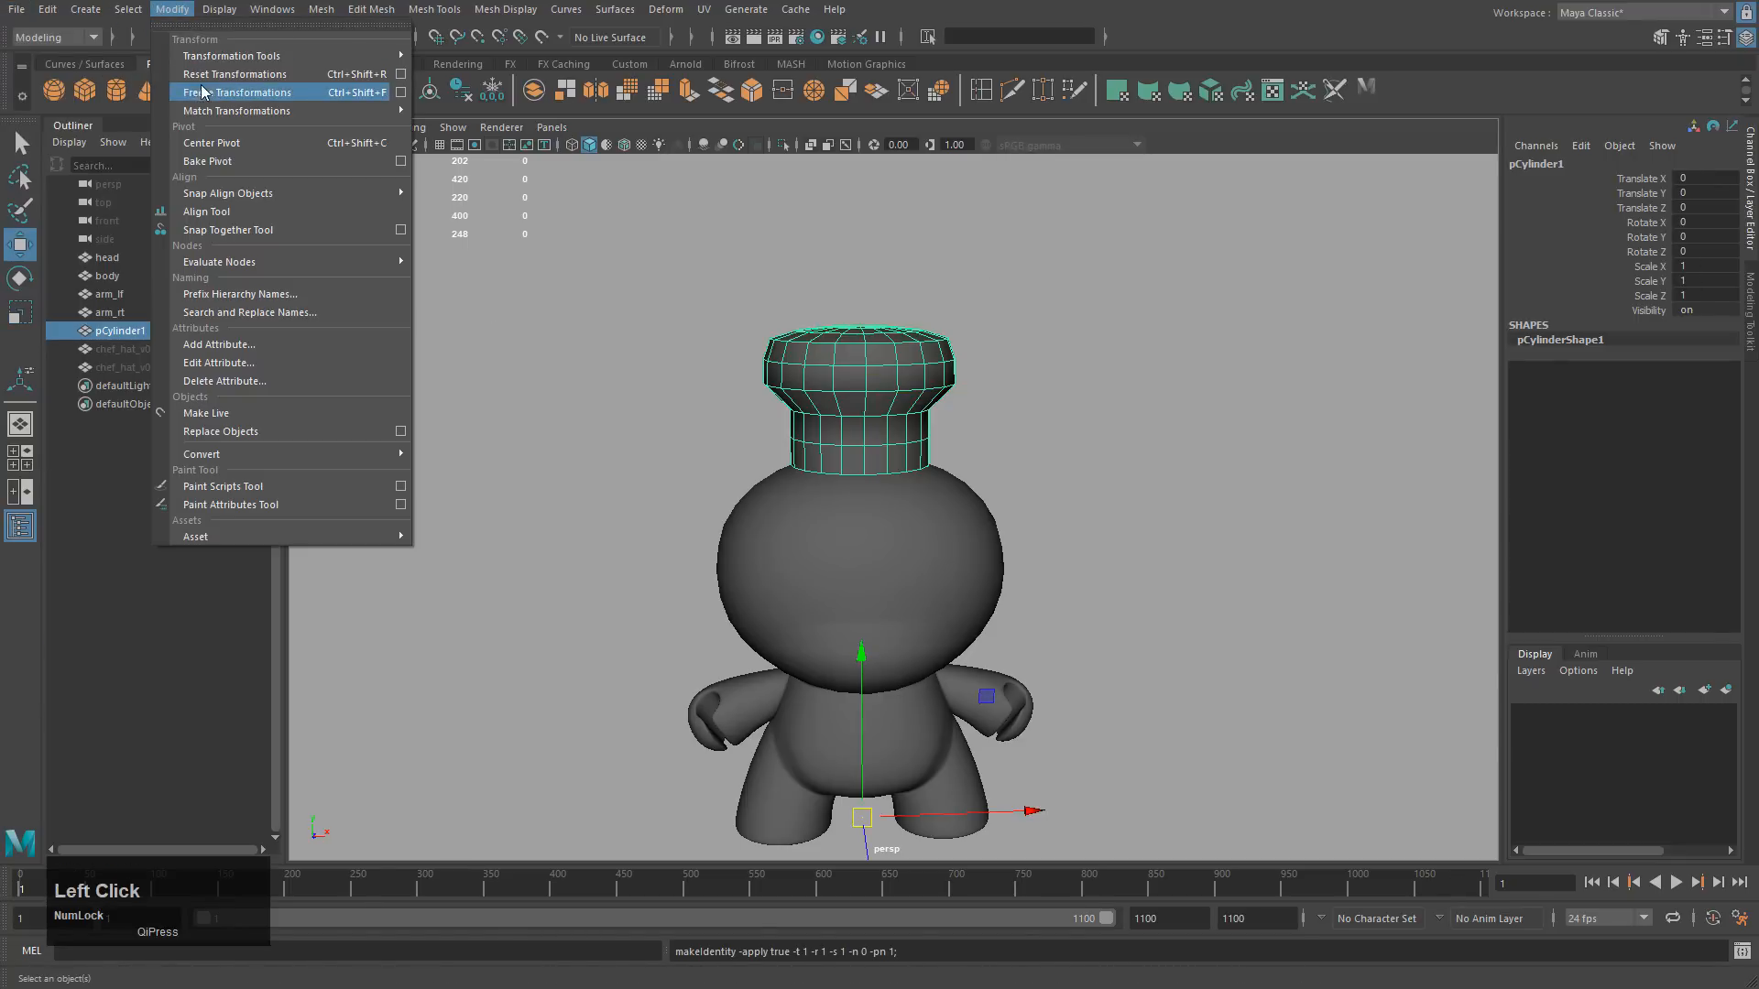
left_click_drag(694, 388, 620, 358, "alt")
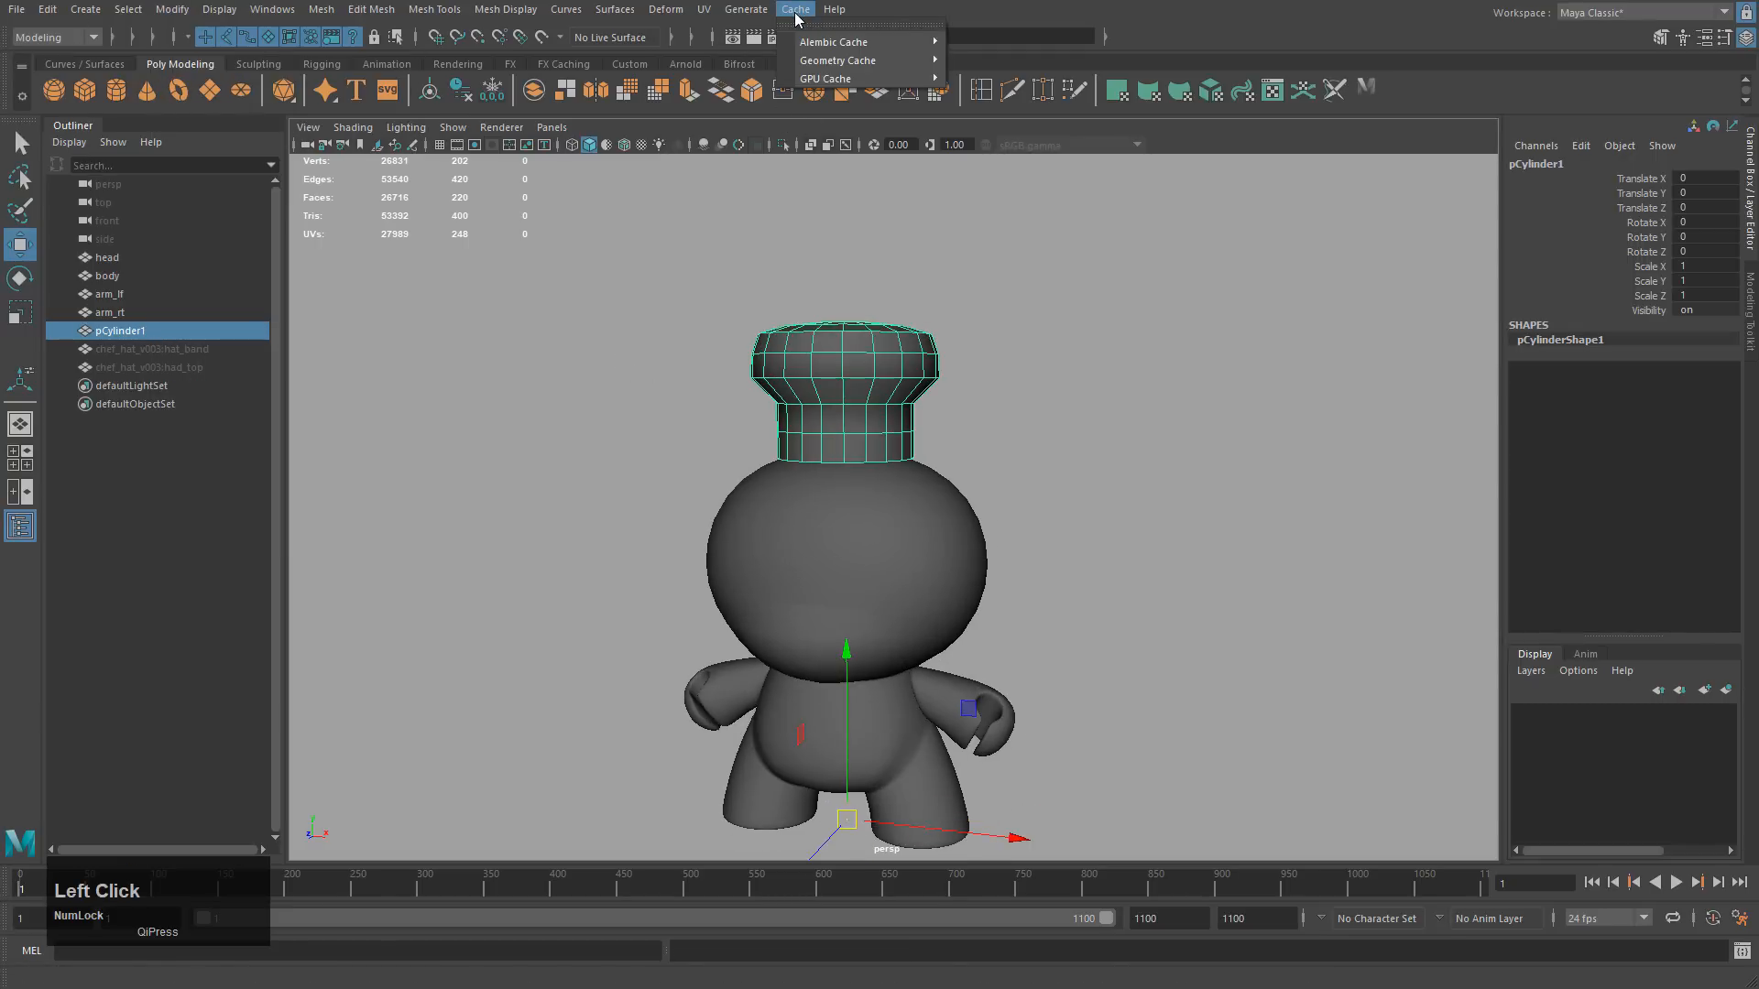
Export the selected hat-shaped cylinder as an Alembic cache at the current frame, replacing hat_avatar.abc.
key("f")
left_click(795, 9)
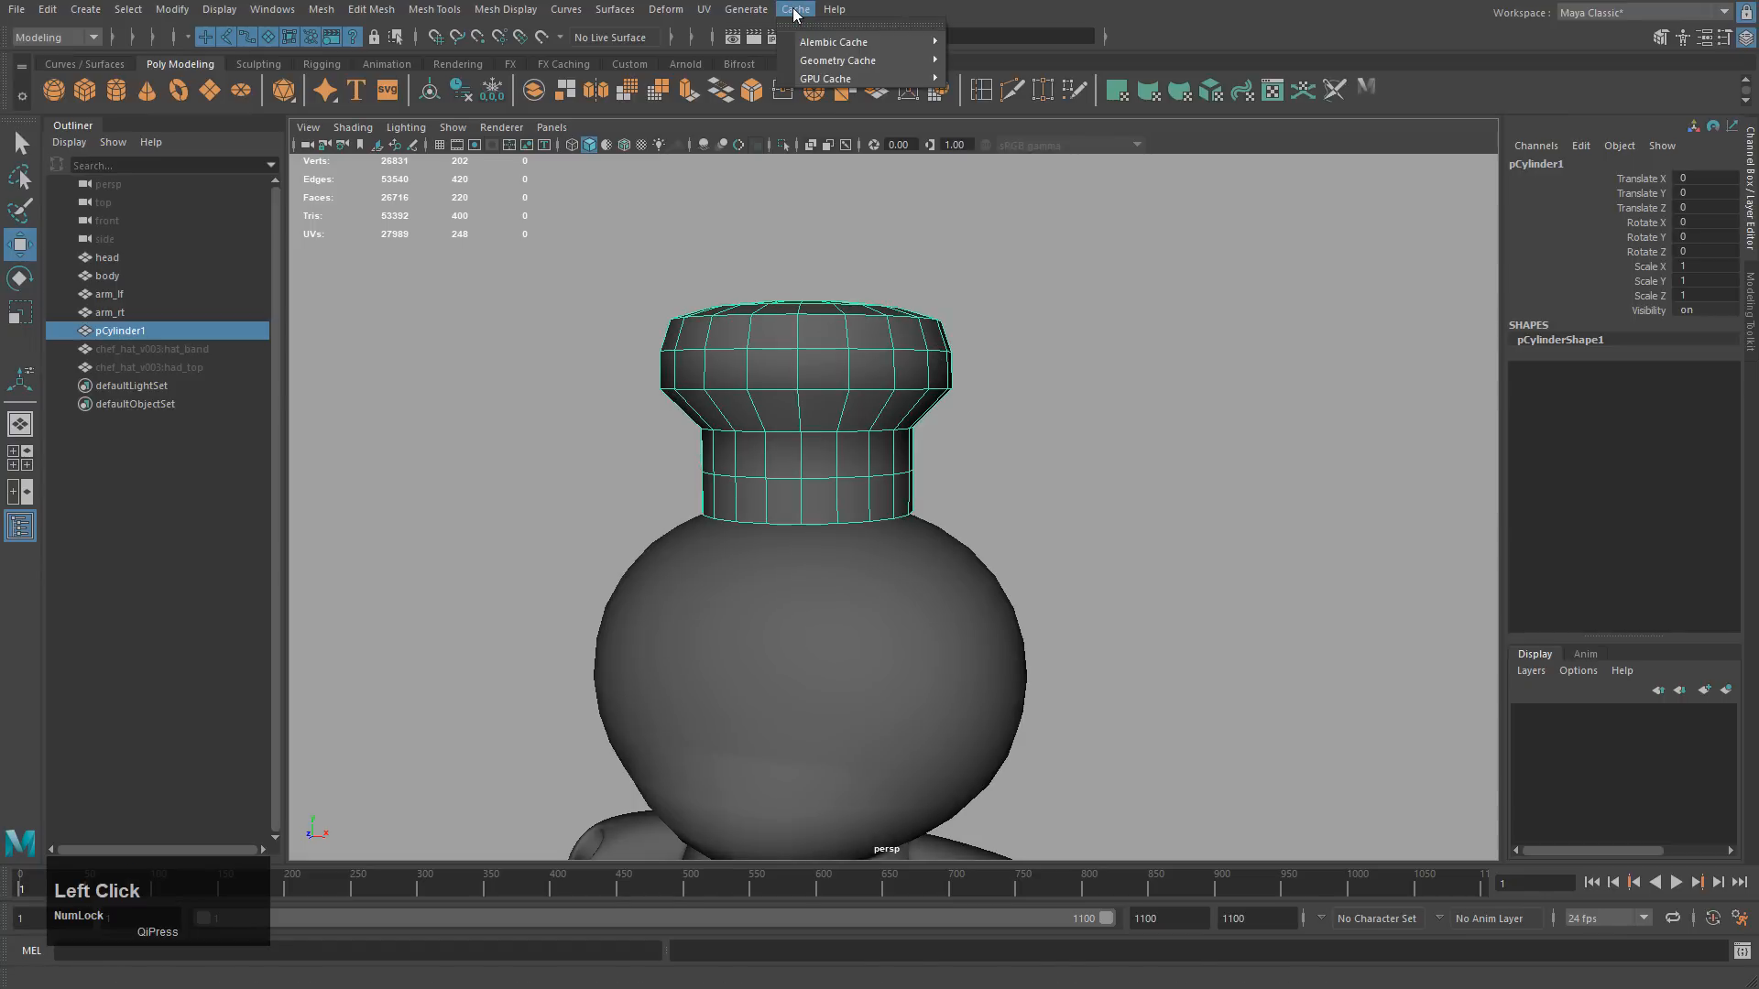
mouse_move(835, 42)
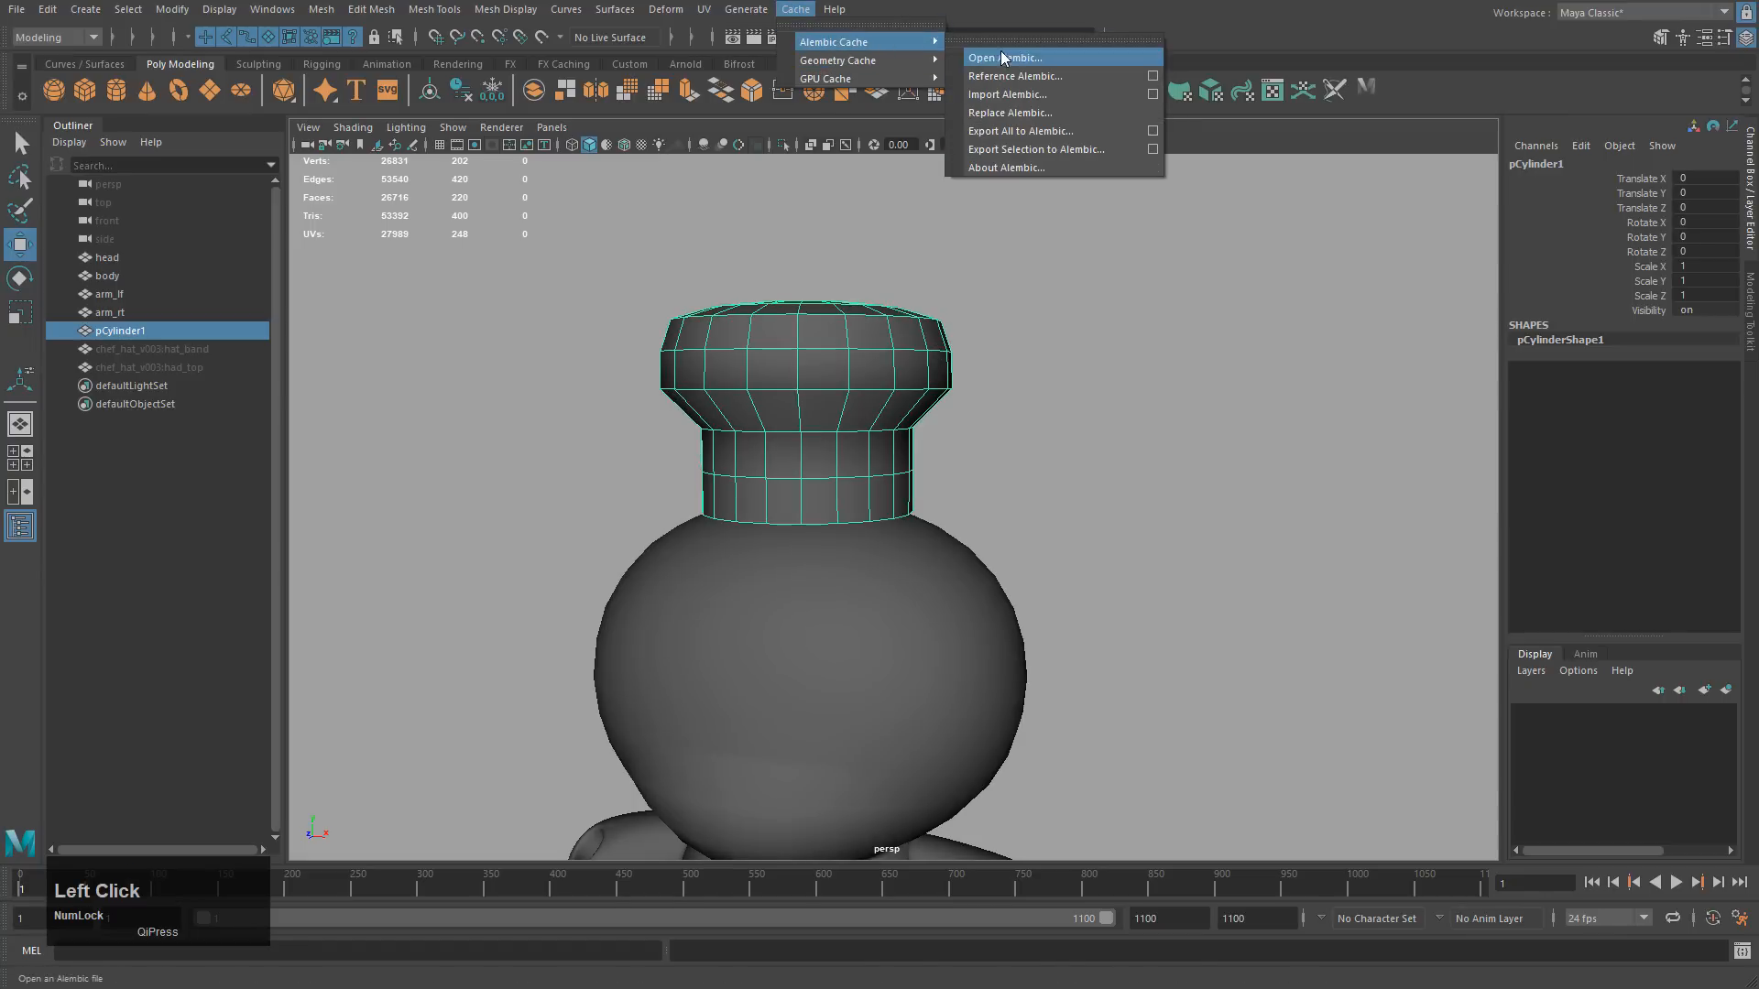
left_click(1019, 149)
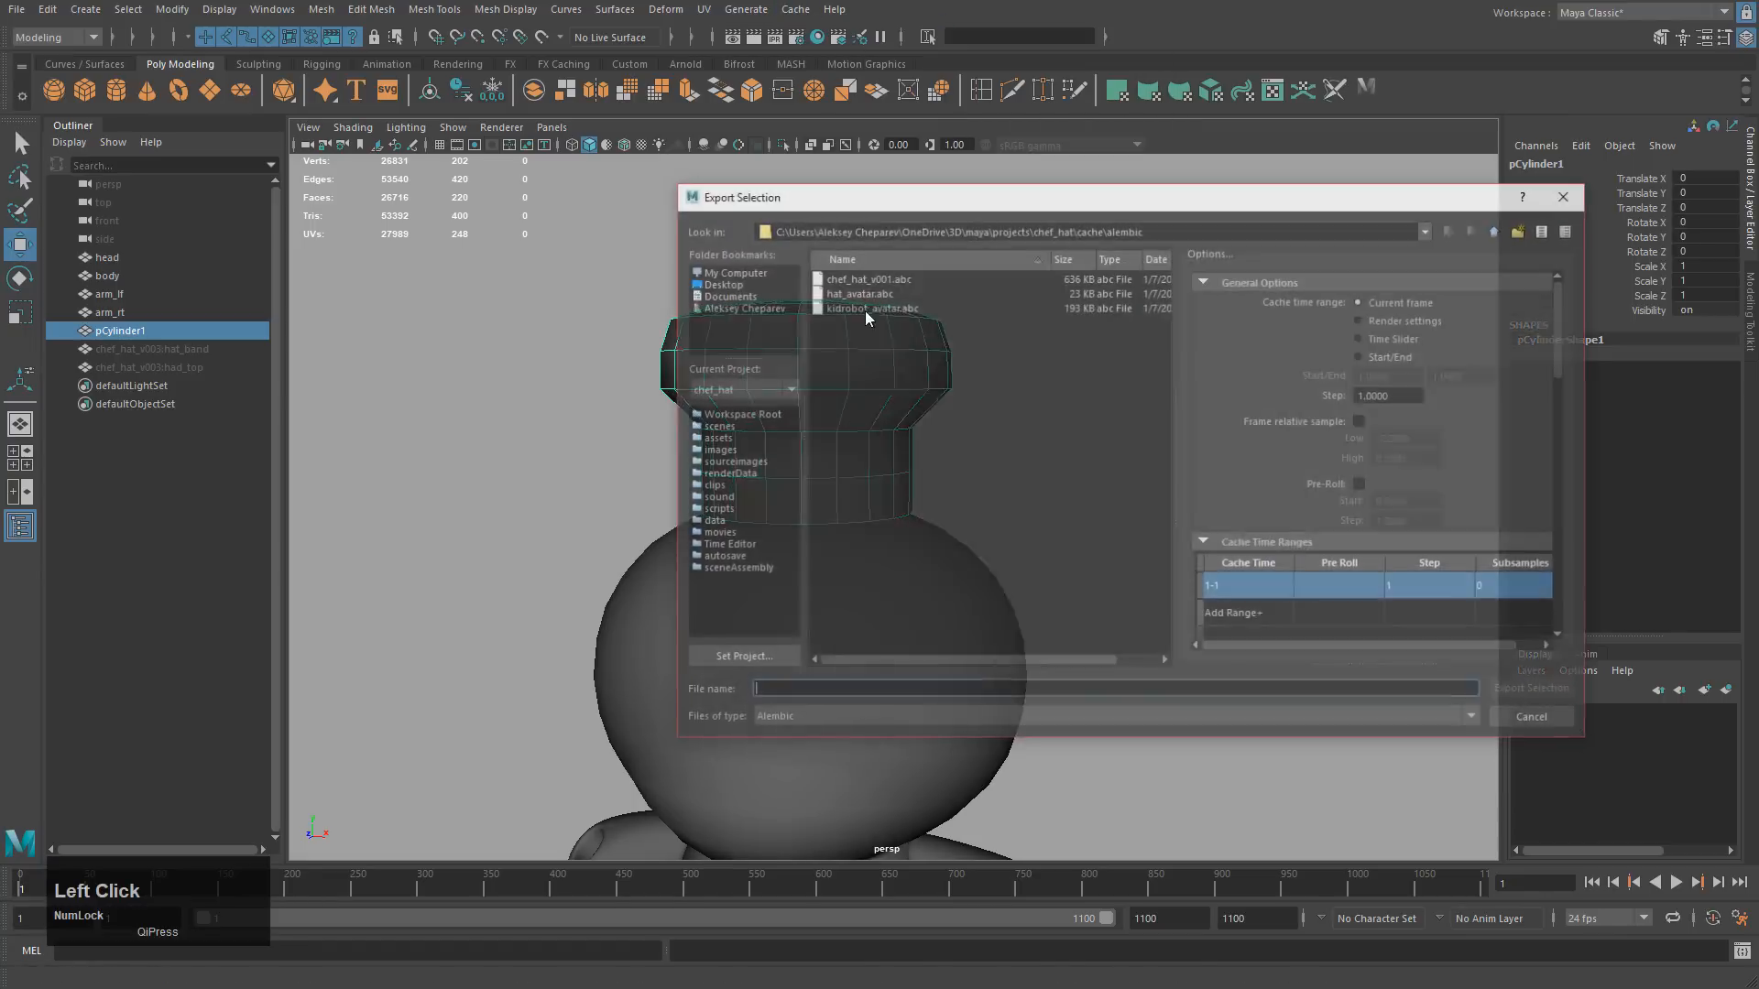
left_click(863, 278)
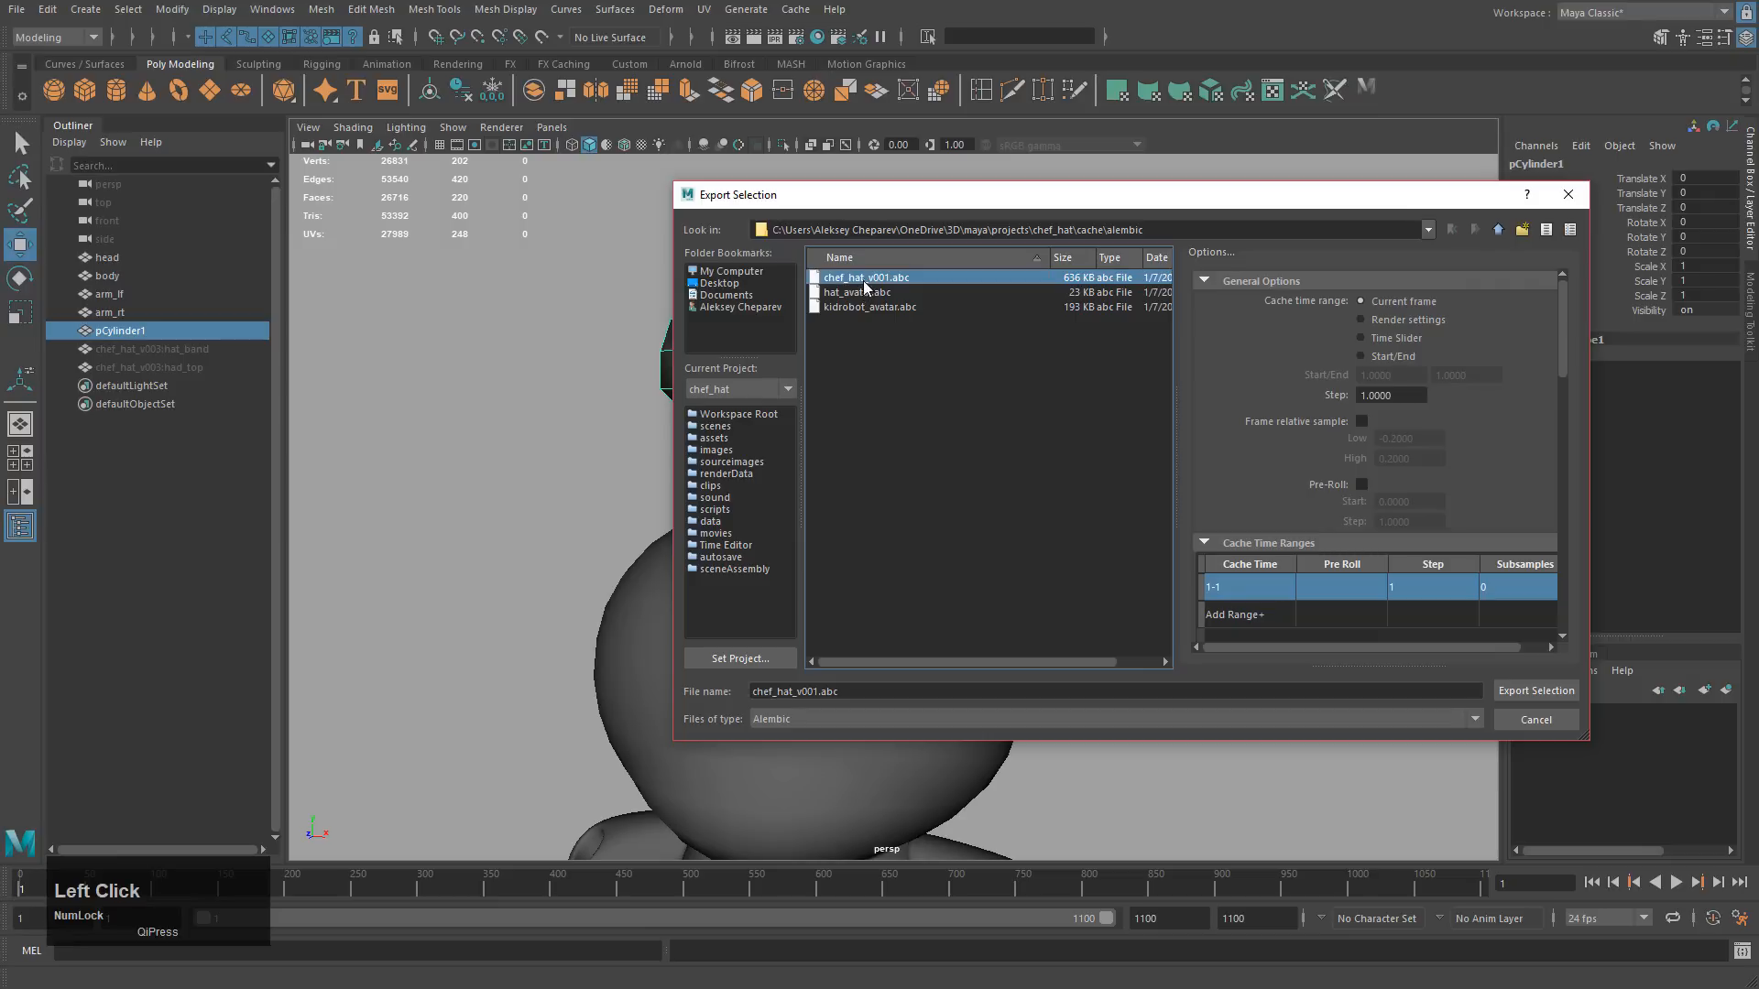
left_click(857, 292)
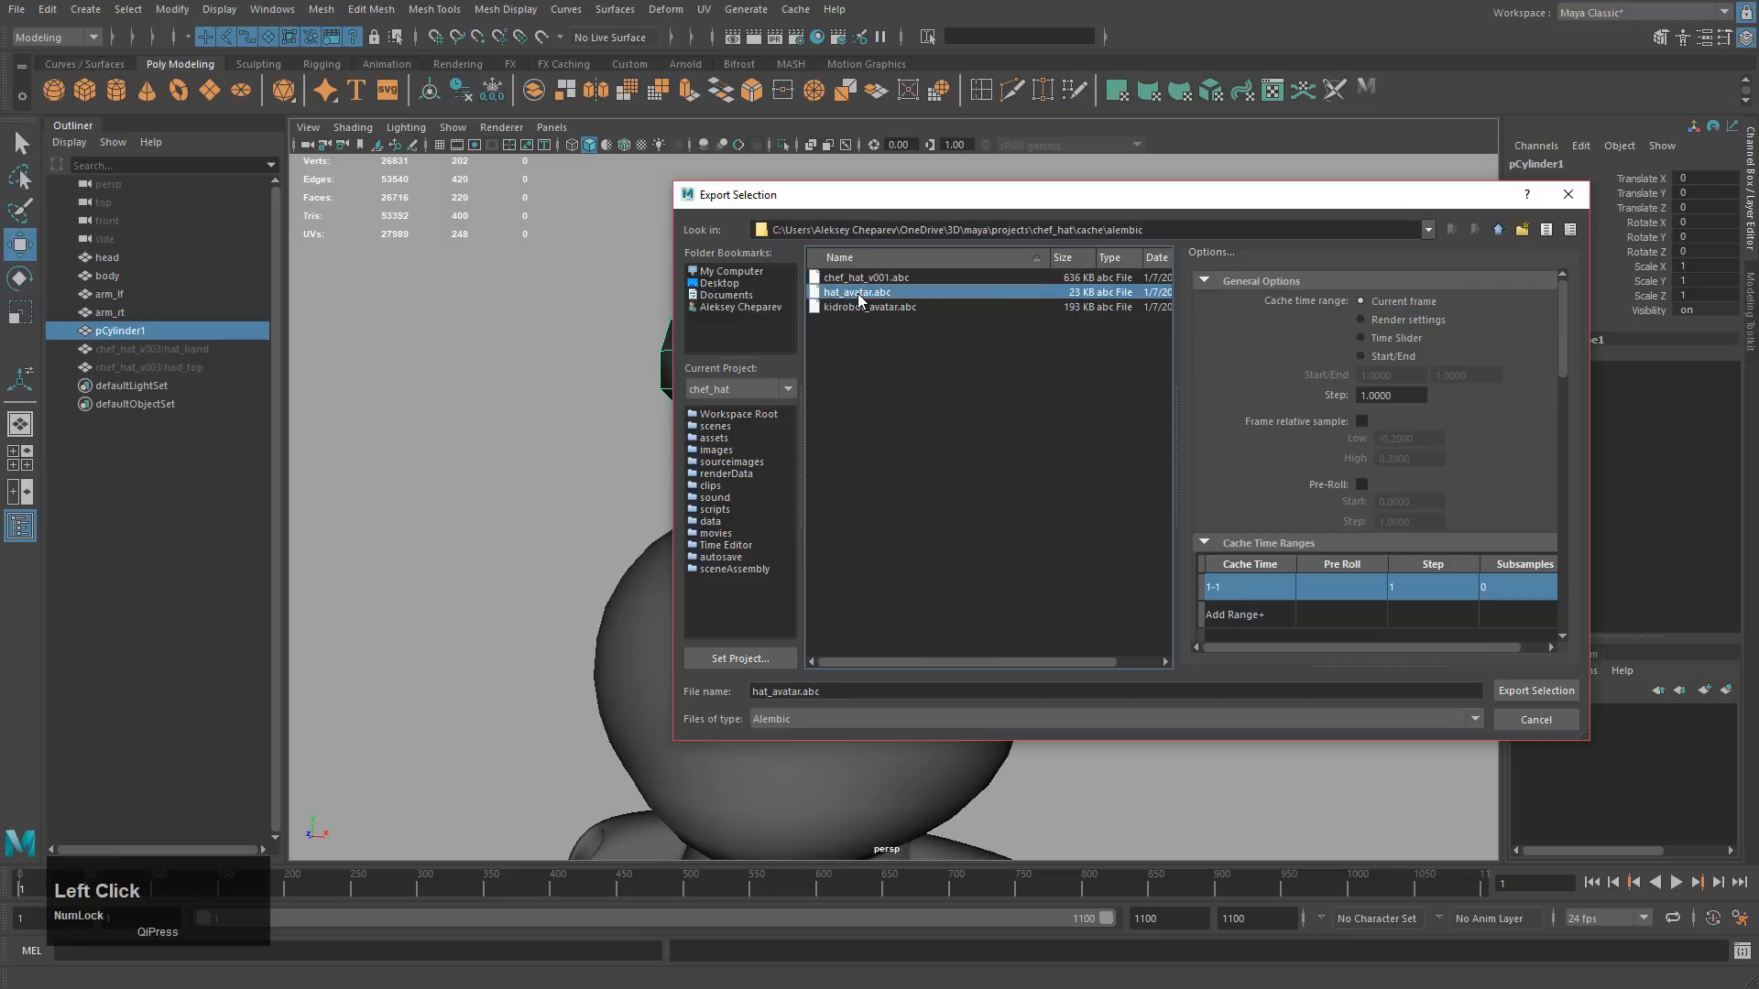
left_click(1525, 694)
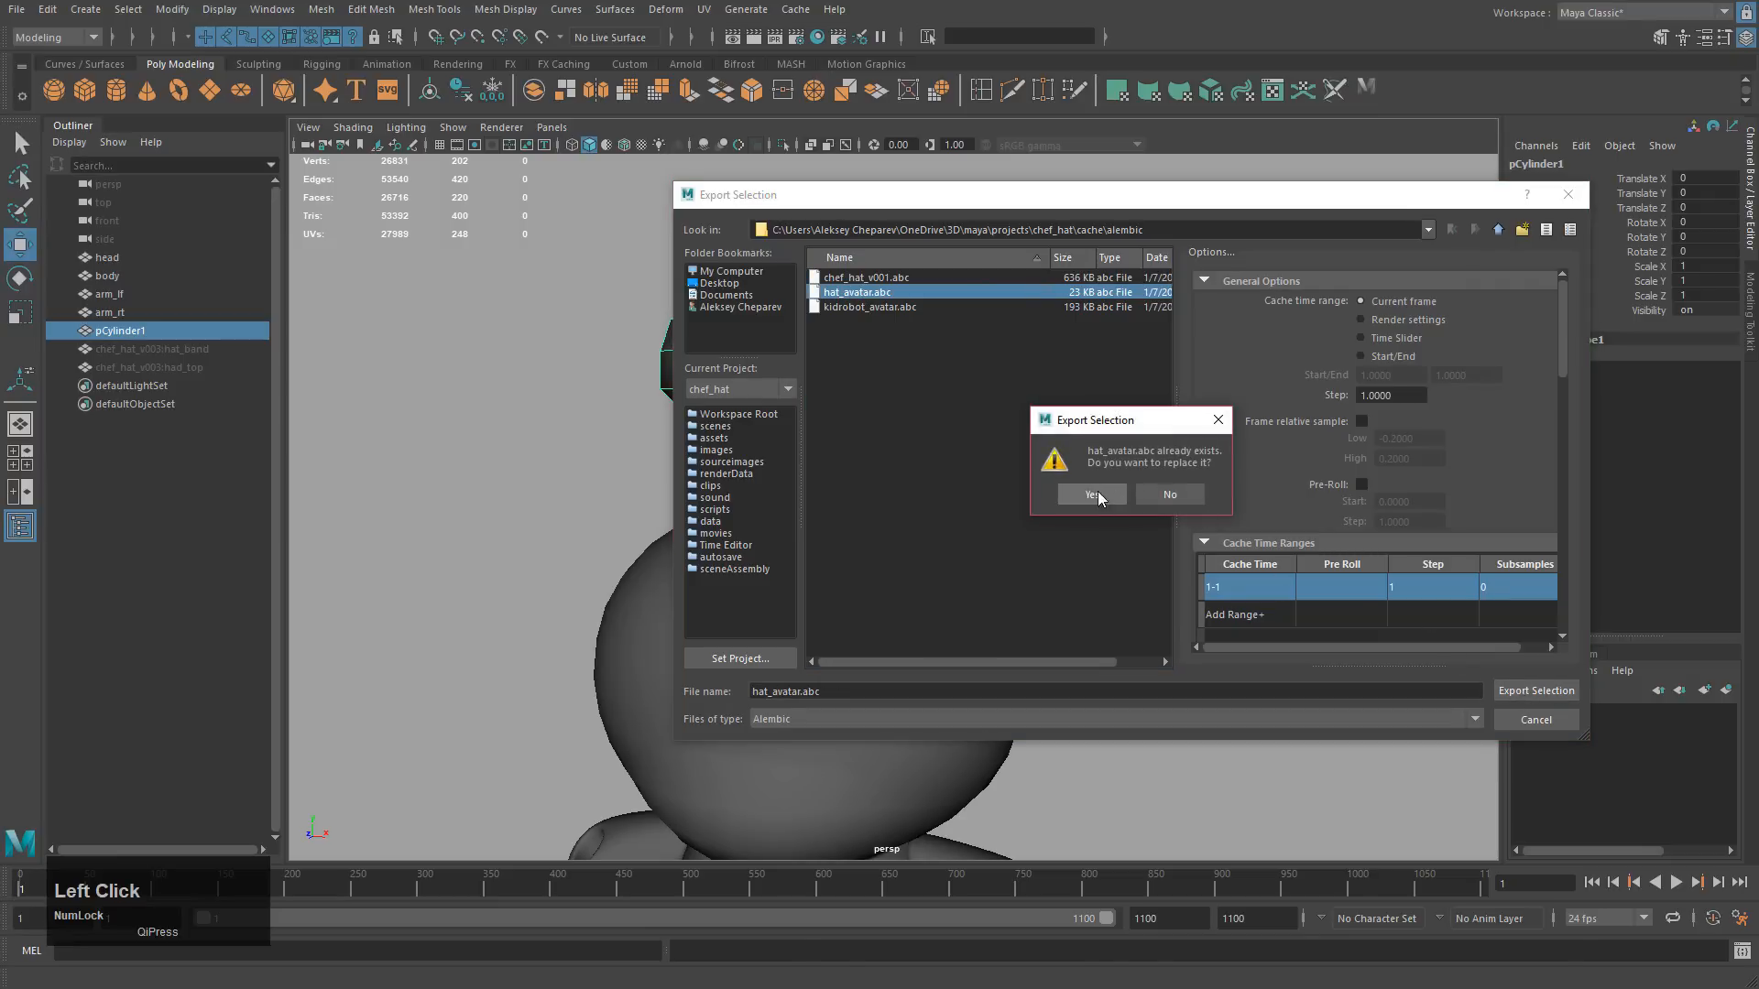
left_click(1102, 494)
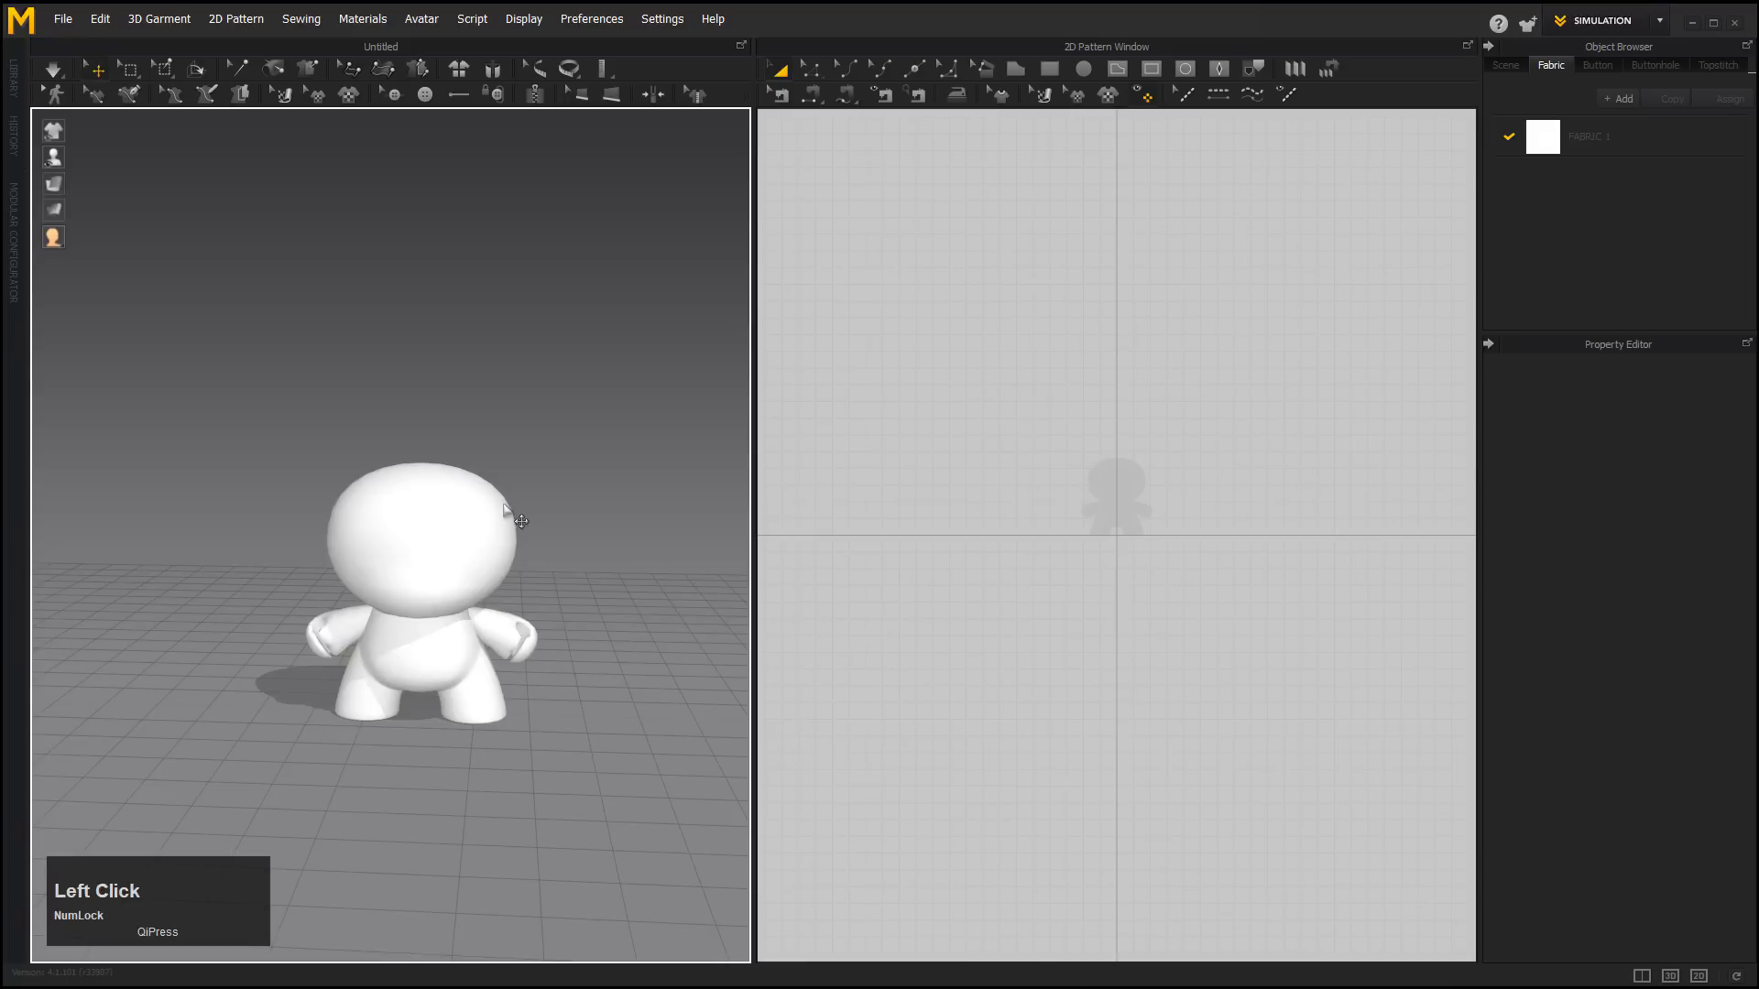
Import the Alembic file hat_avatar.abc into Marvelous Designer at 30 FPS with the scale in cm (DAZ Studio).
left_click(55, 19)
mouse_move(112, 203)
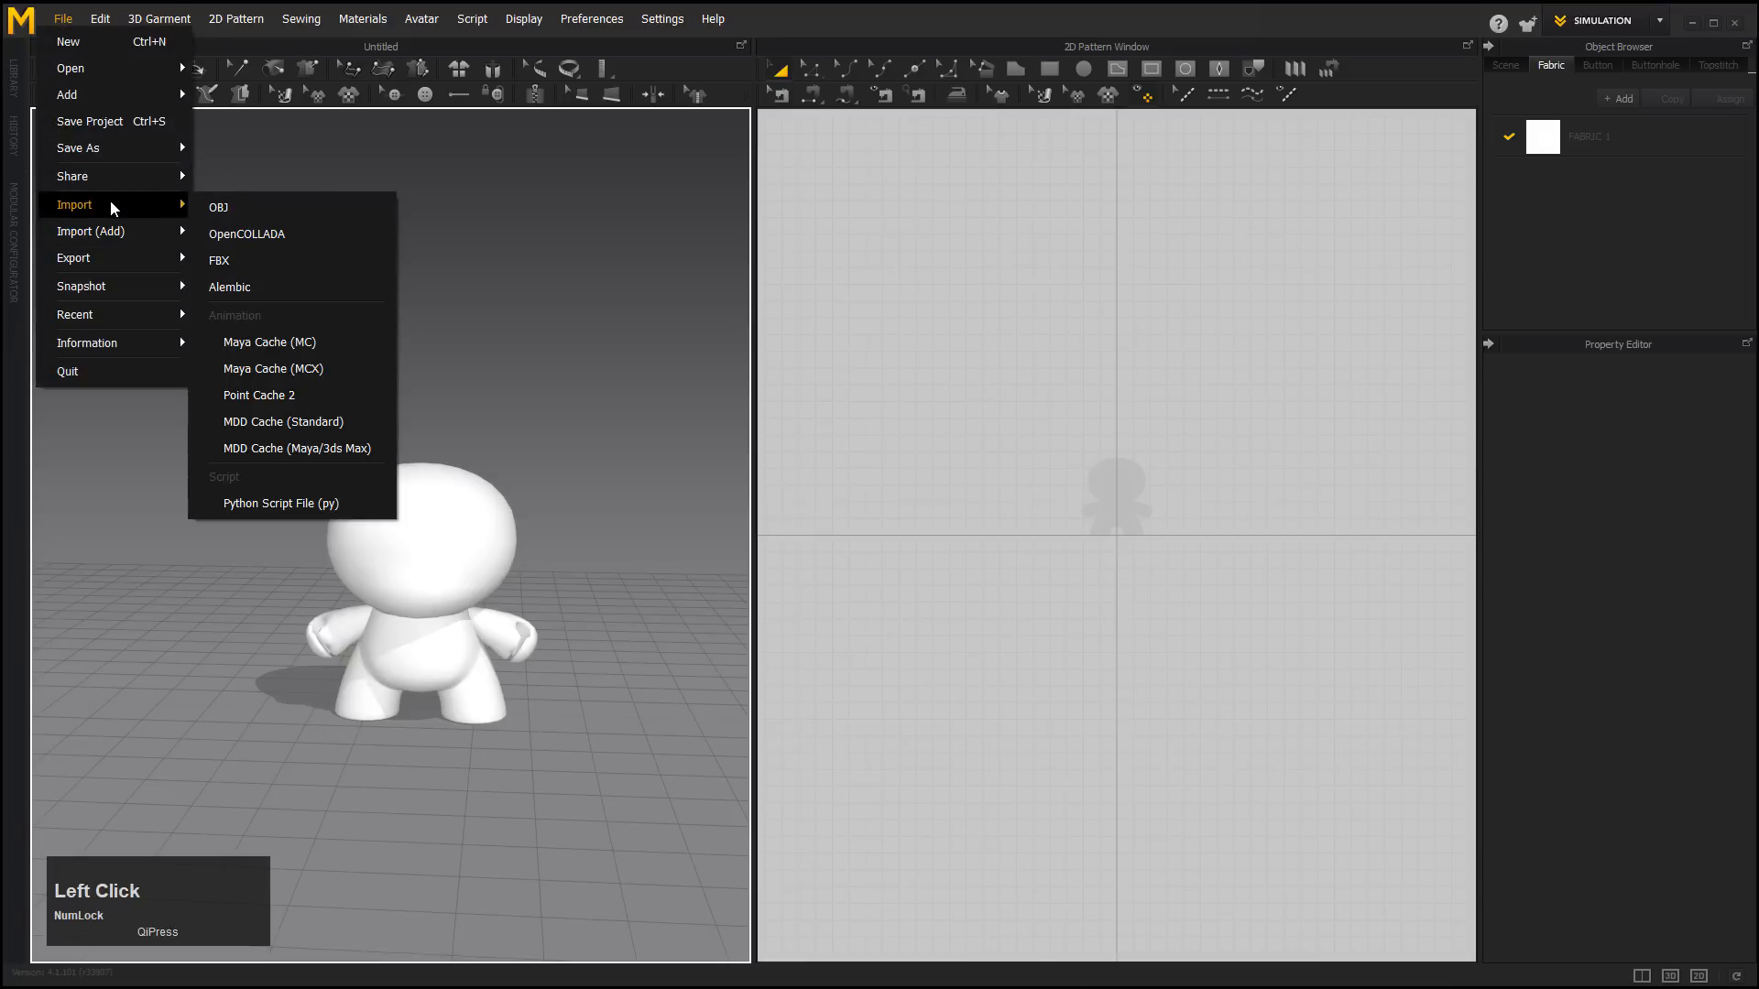
left_click(229, 287)
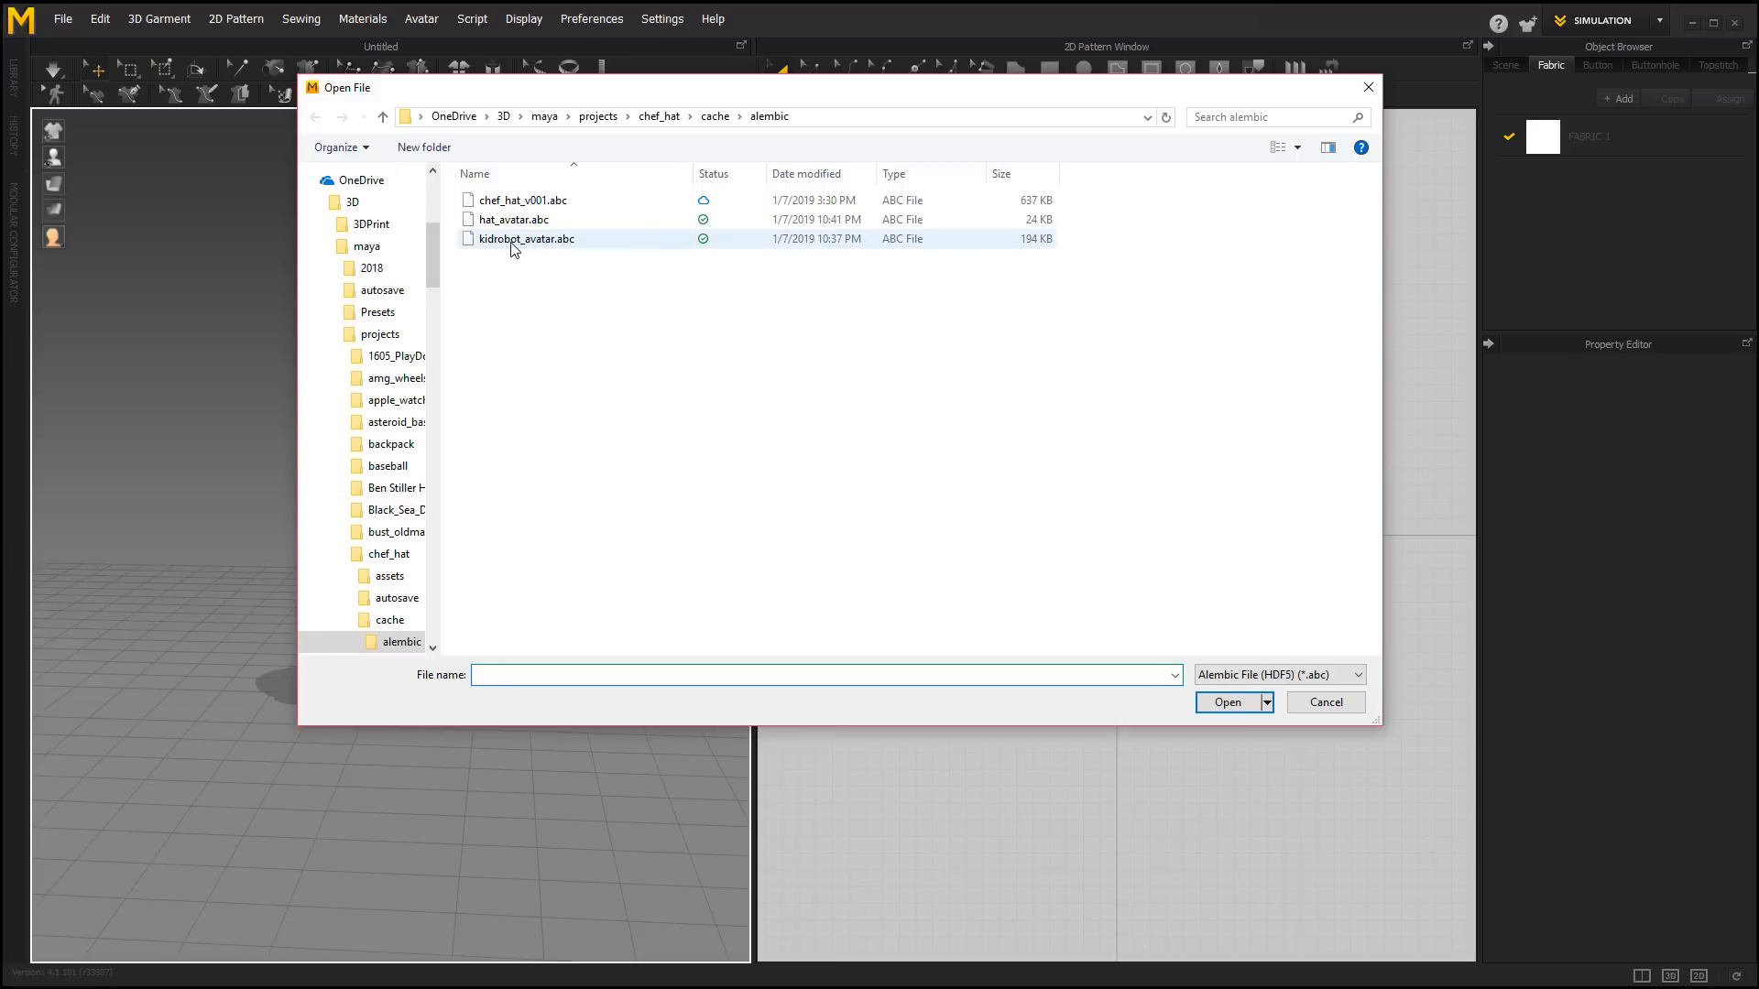
left_click(529, 225)
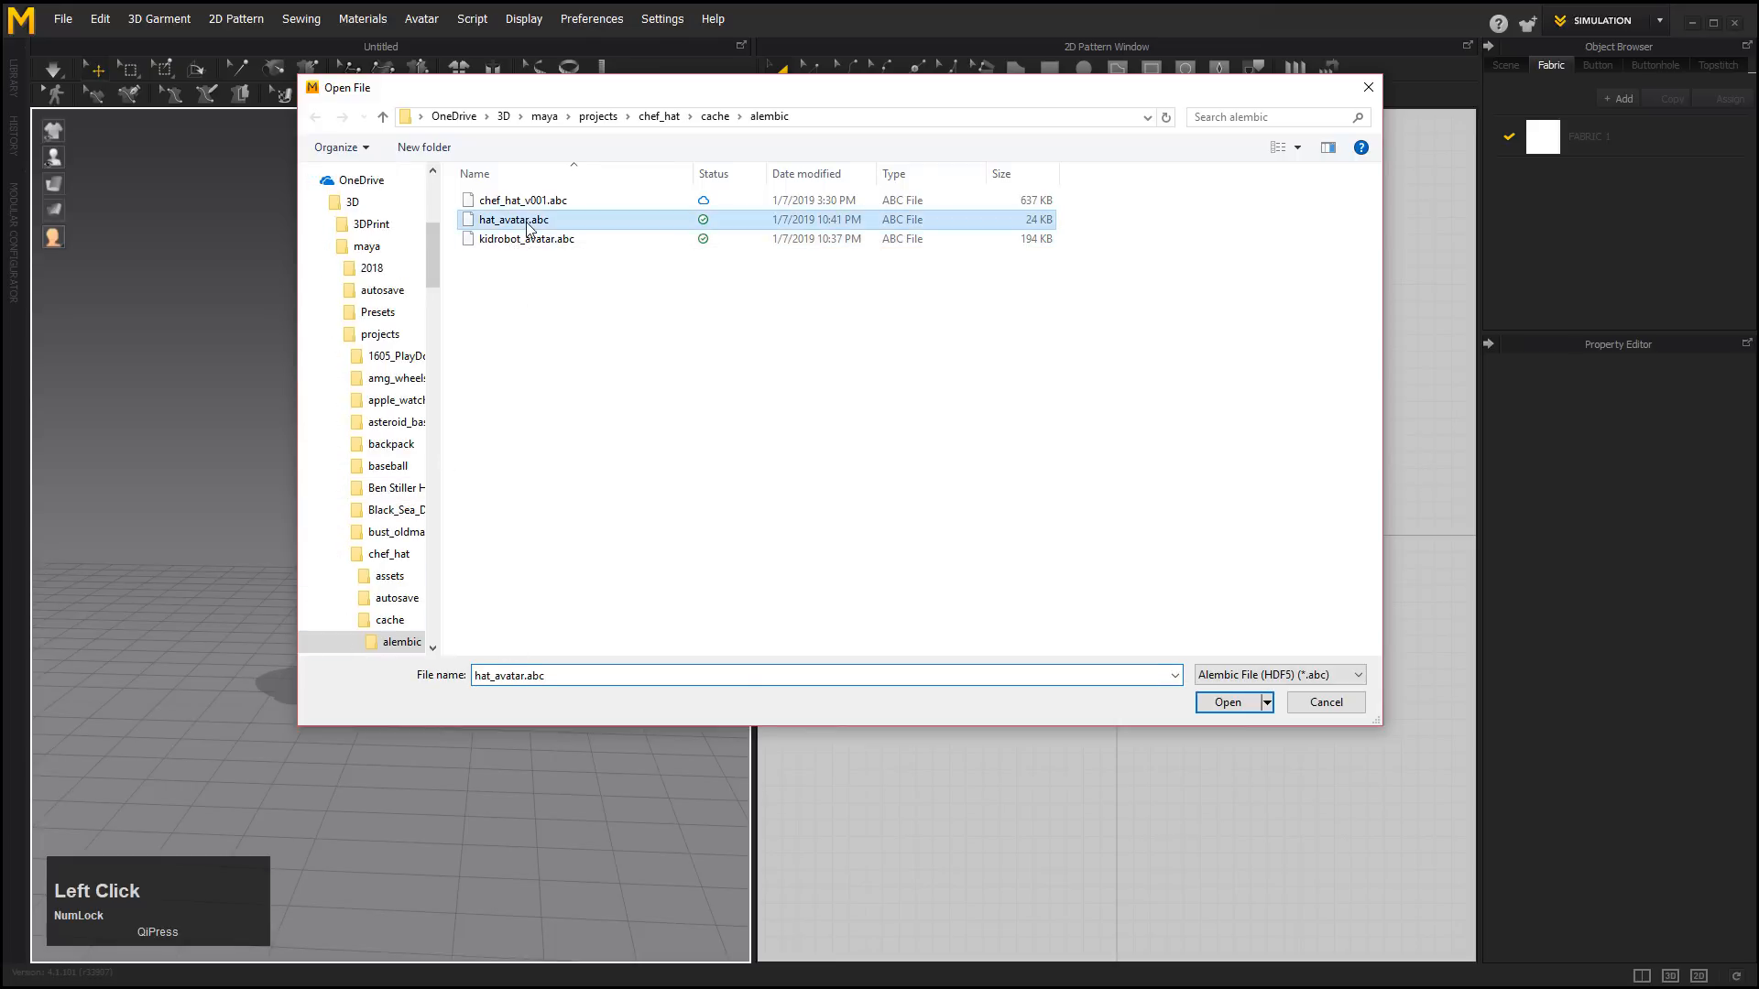
left_click(1228, 702)
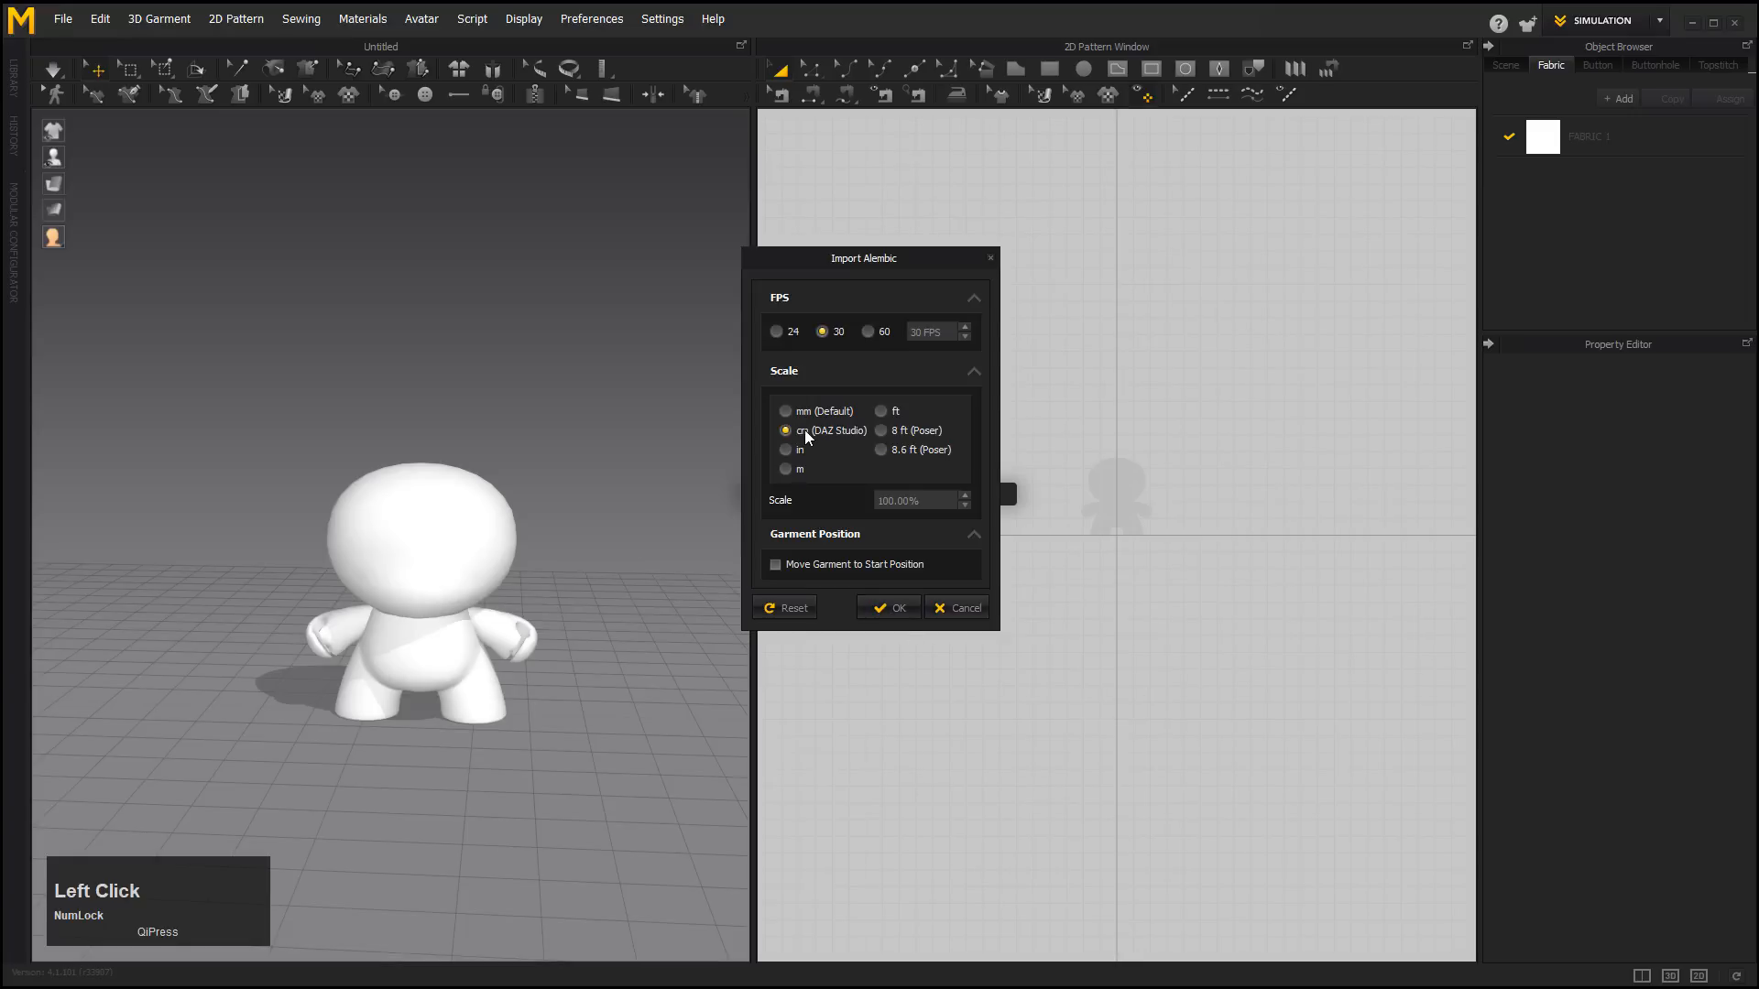
left_click(894, 608)
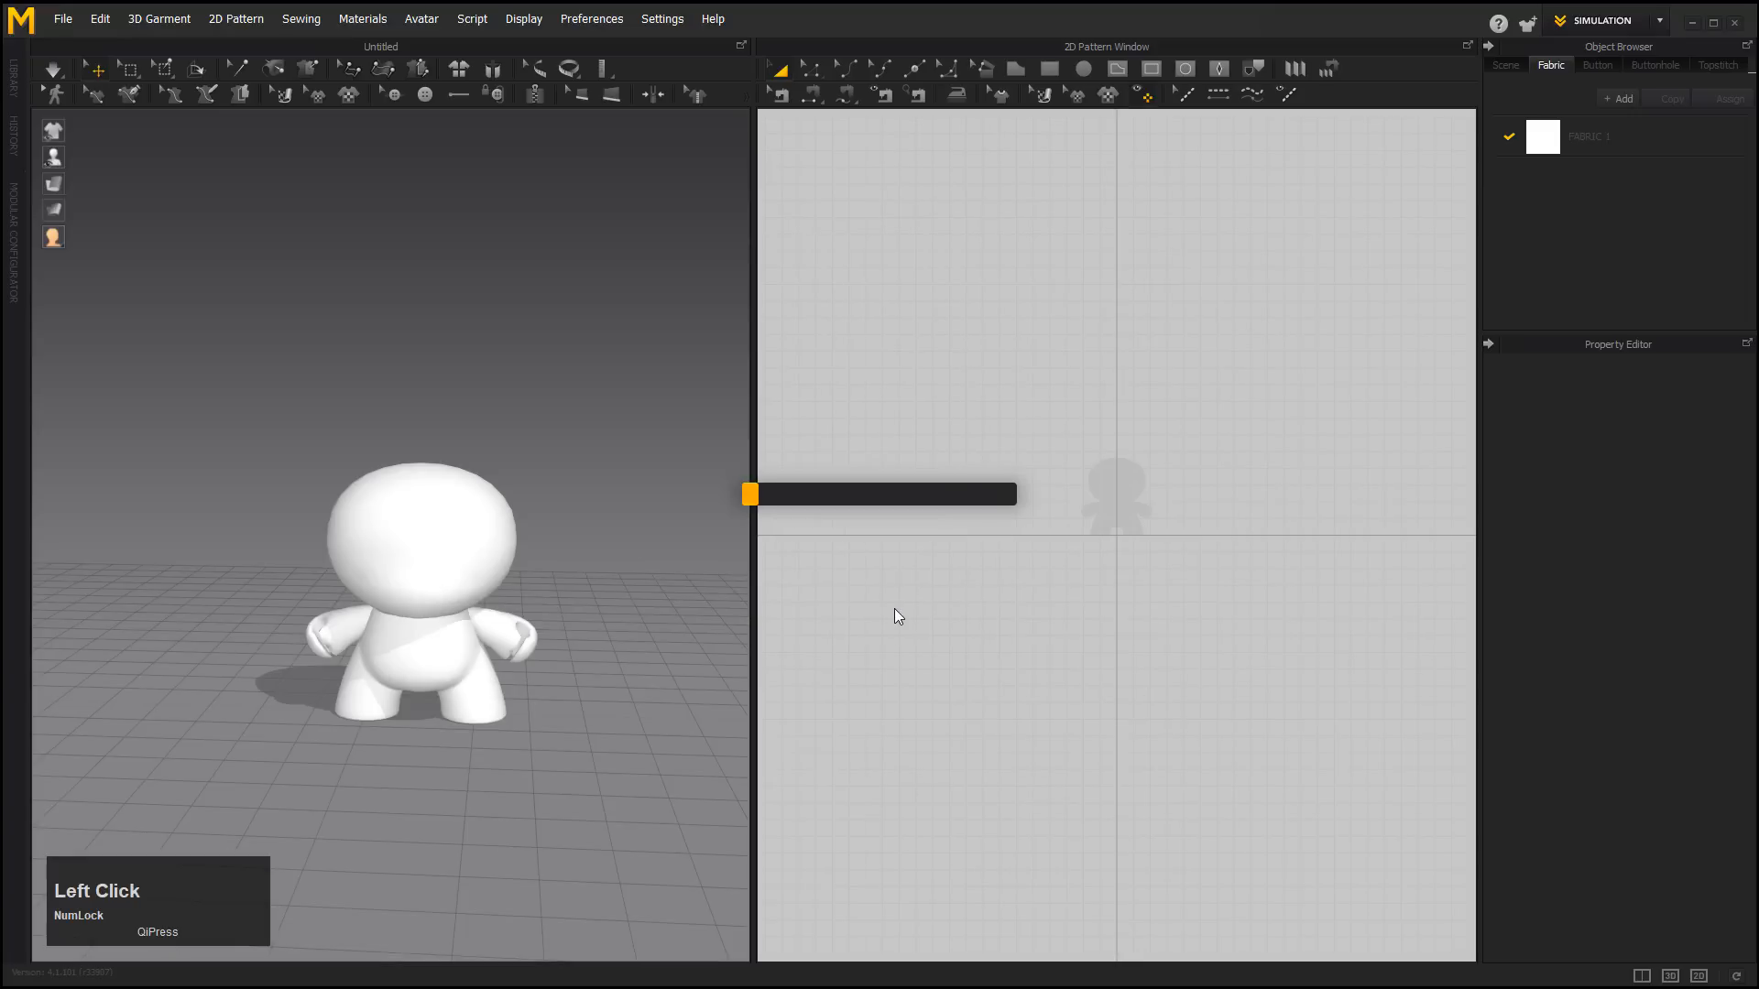
left_click(1033, 834)
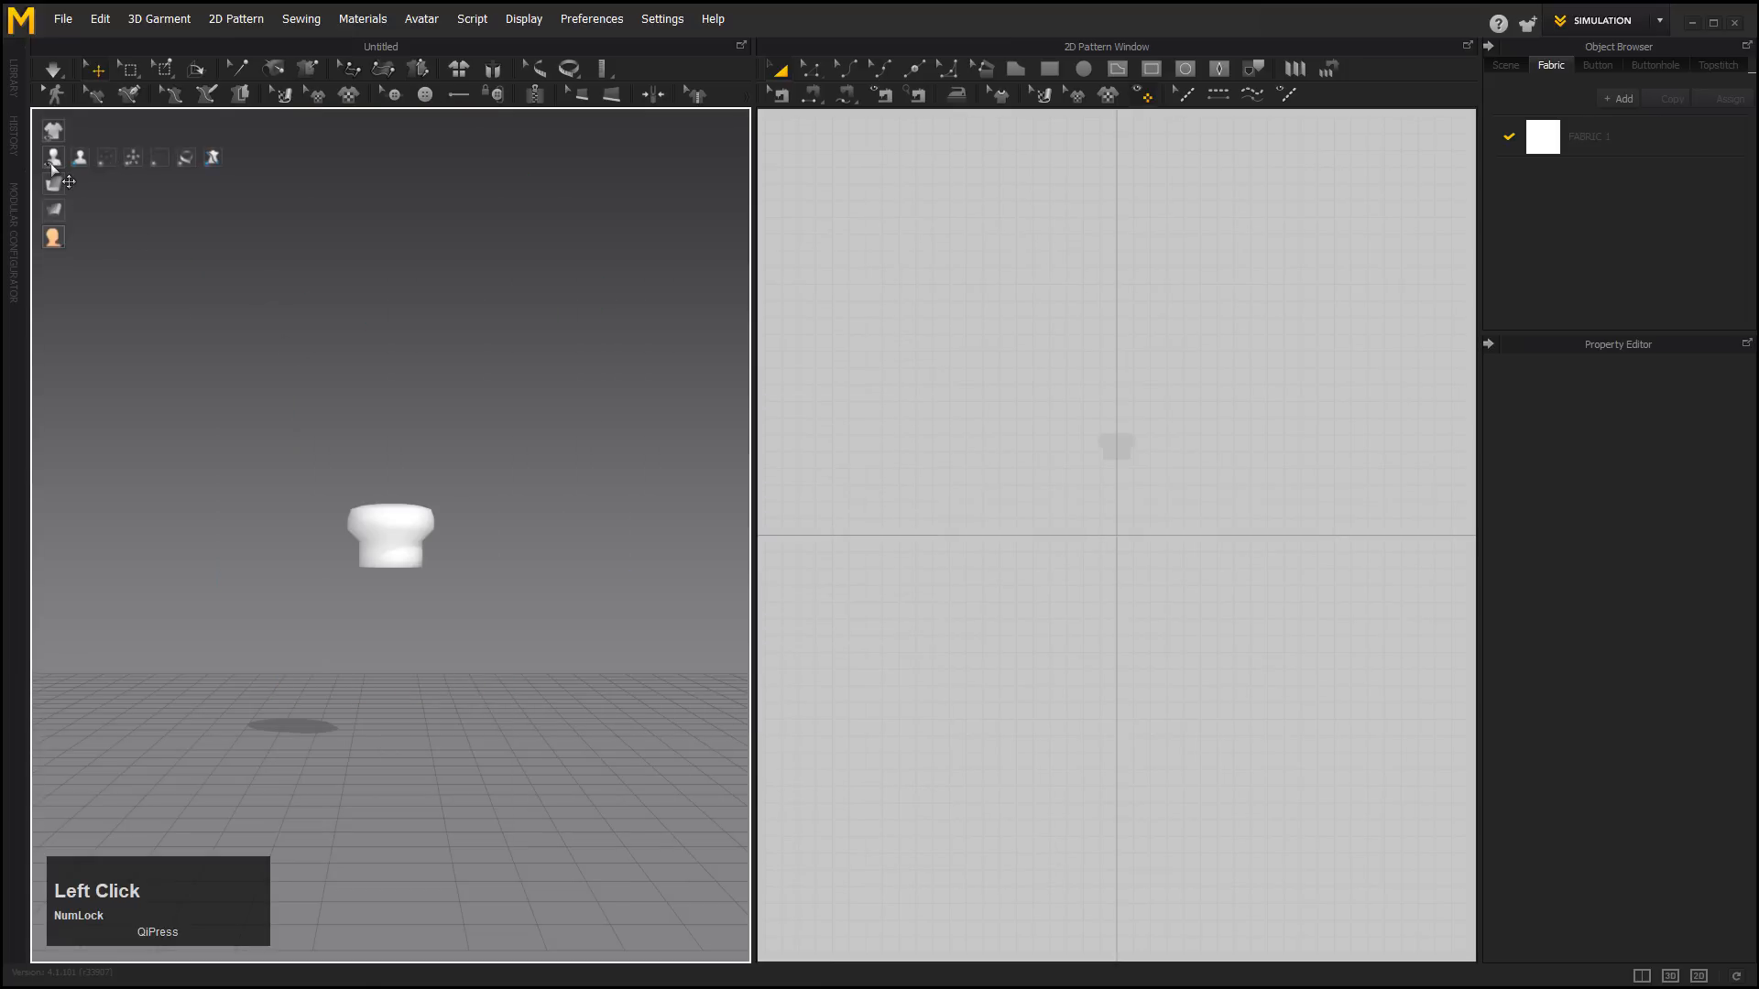
Show the avatar's arrangement points and arrangement bounding volumes in the 3D view.
left_click(106, 162)
left_click(131, 162)
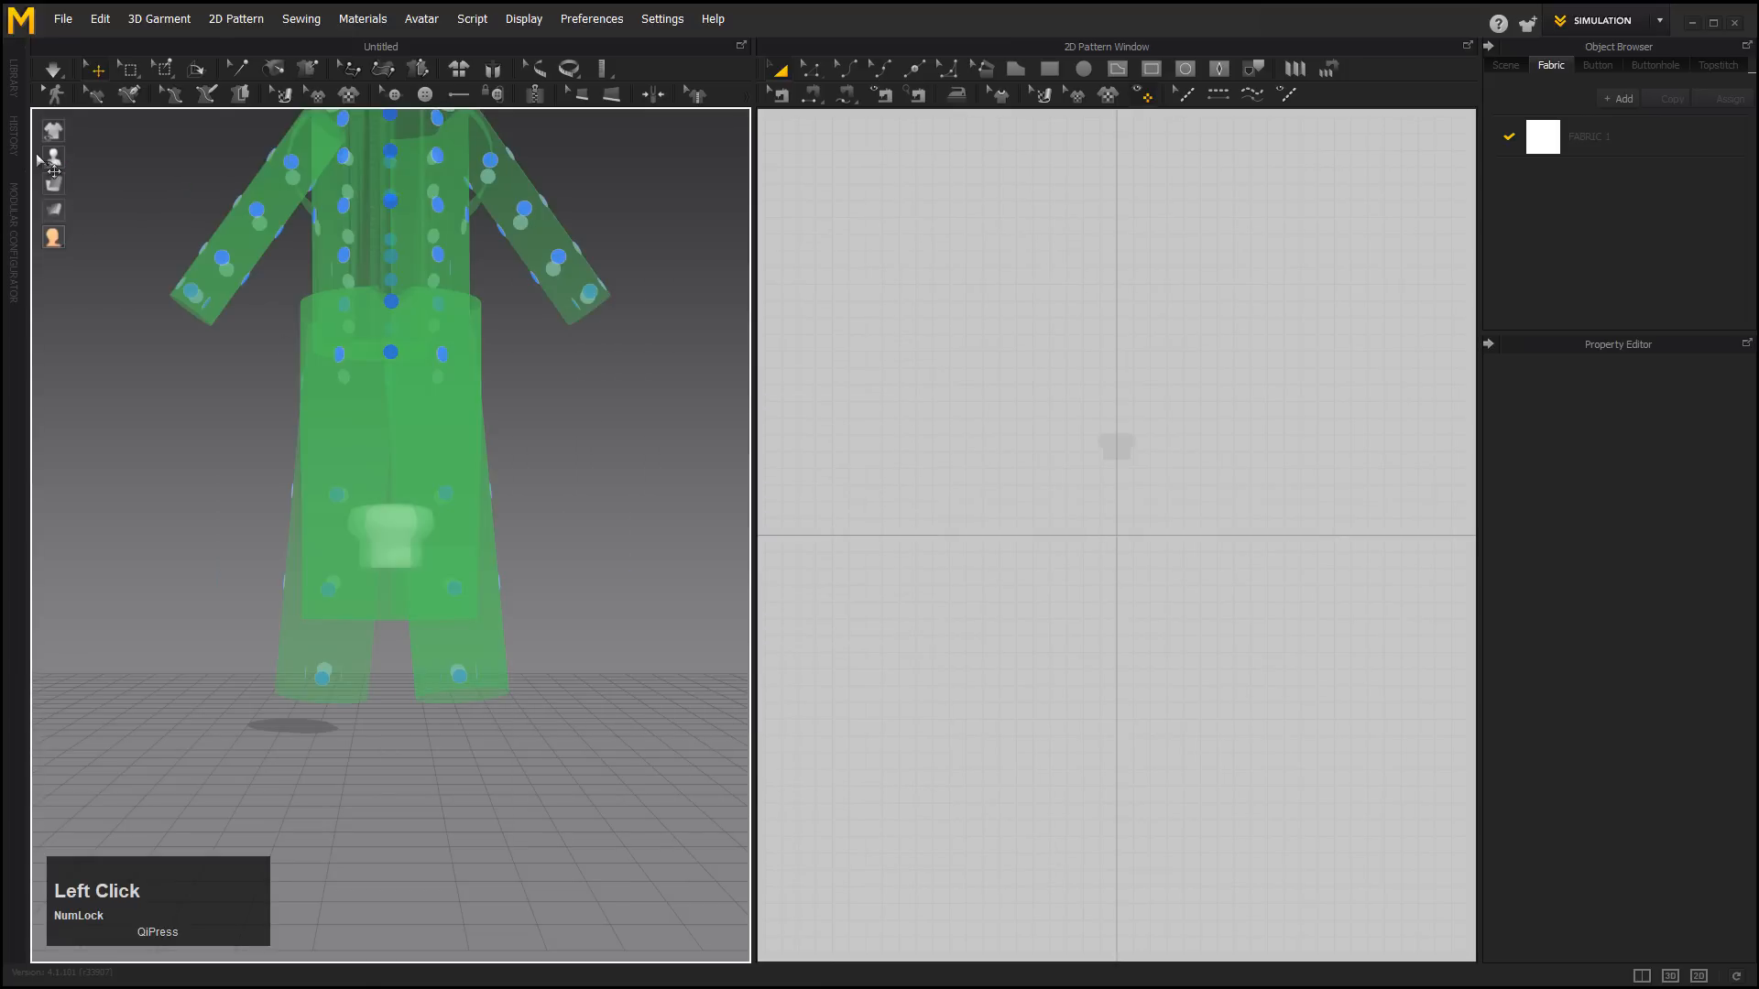
Examine the view controls and other user settings, including the mesh type, plus the viewpoint and gizmo coordinate options.
left_click(132, 157)
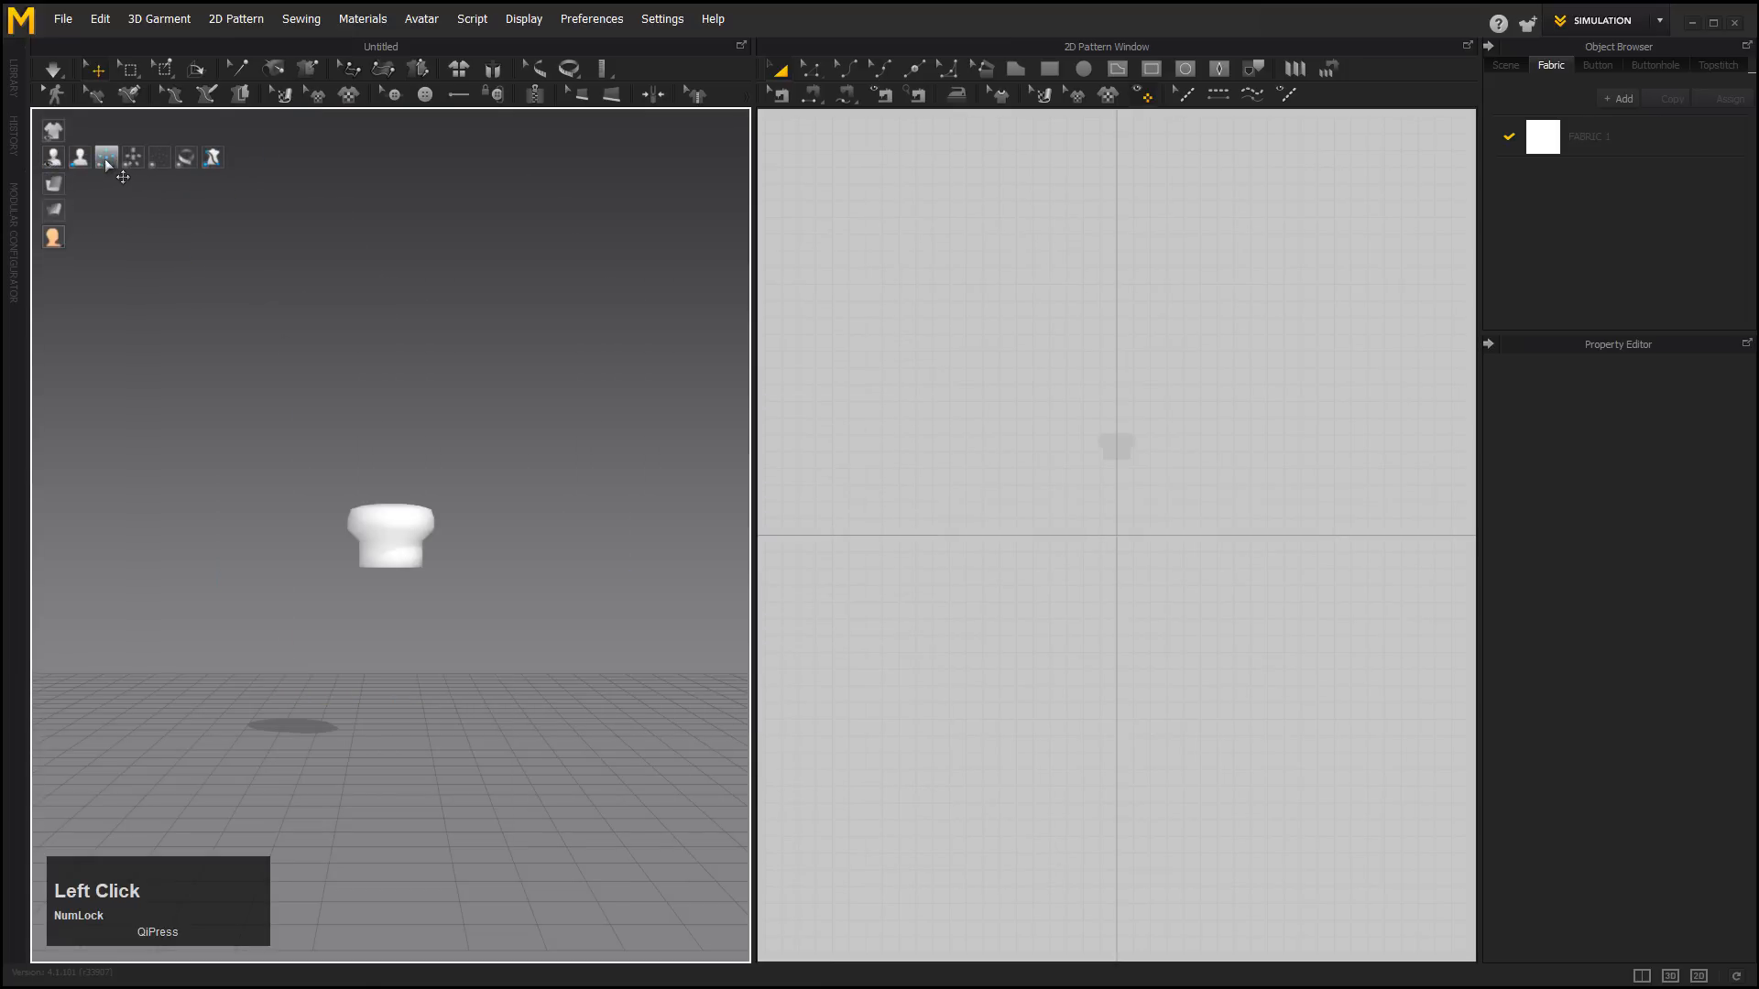
left_click(132, 159)
left_click(672, 19)
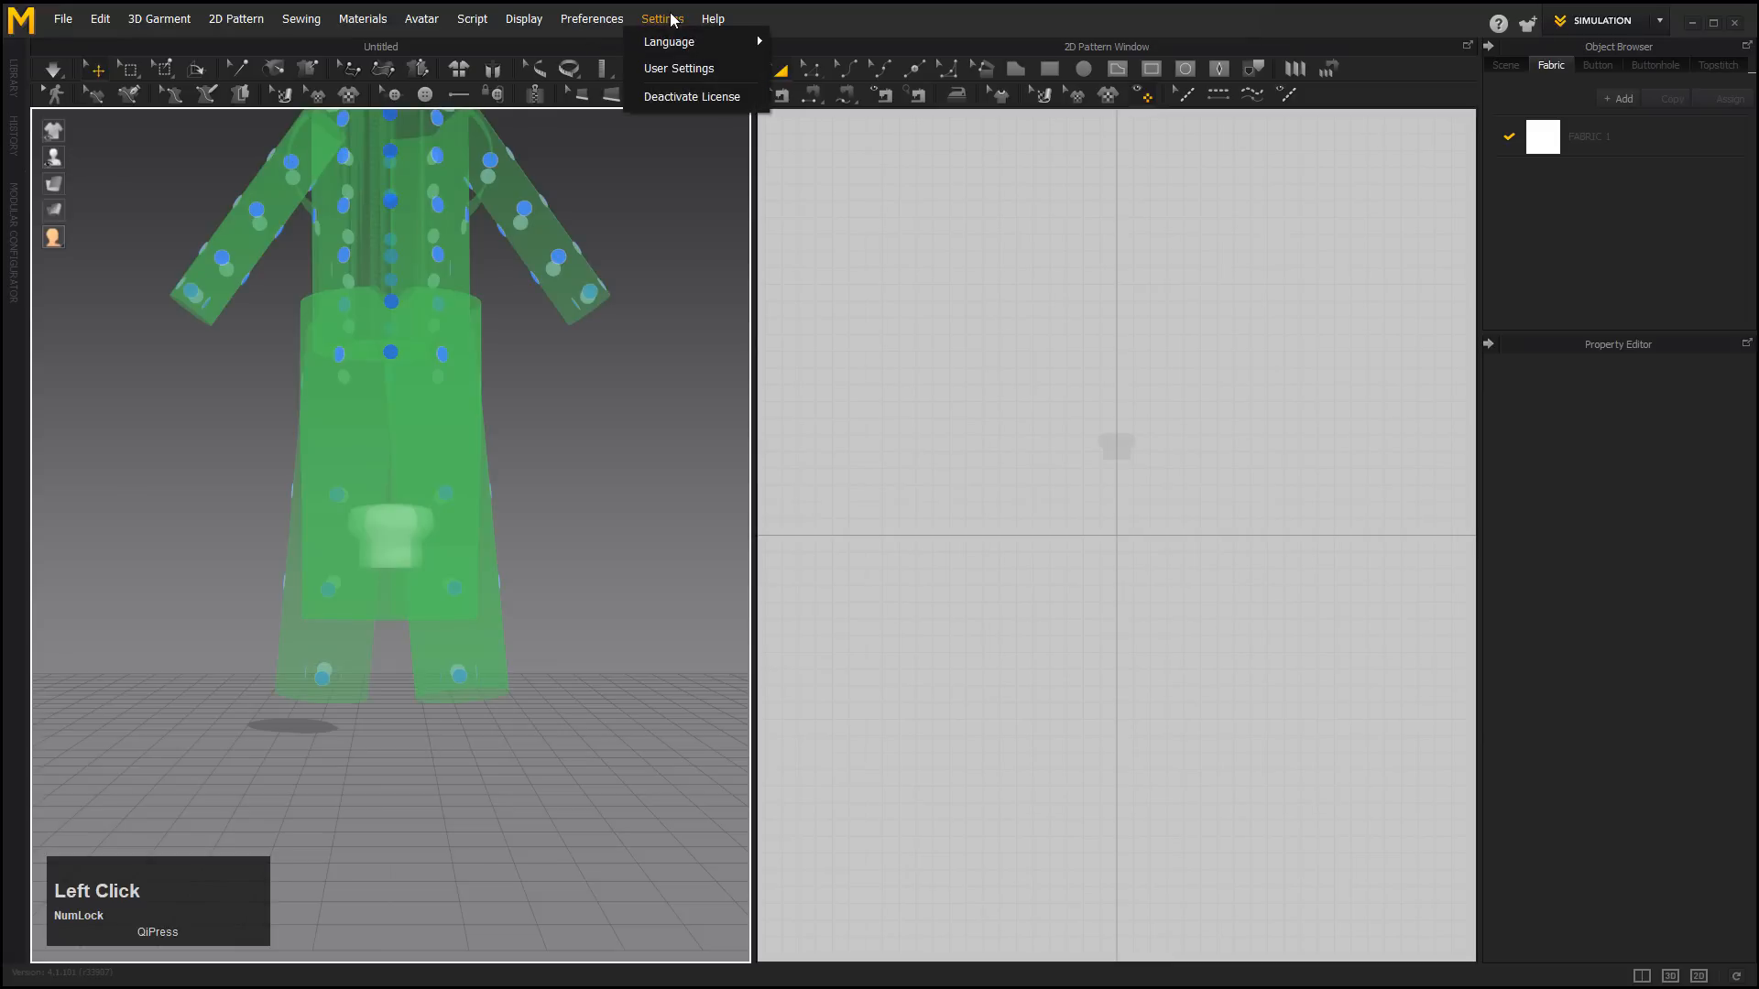
left_click(682, 70)
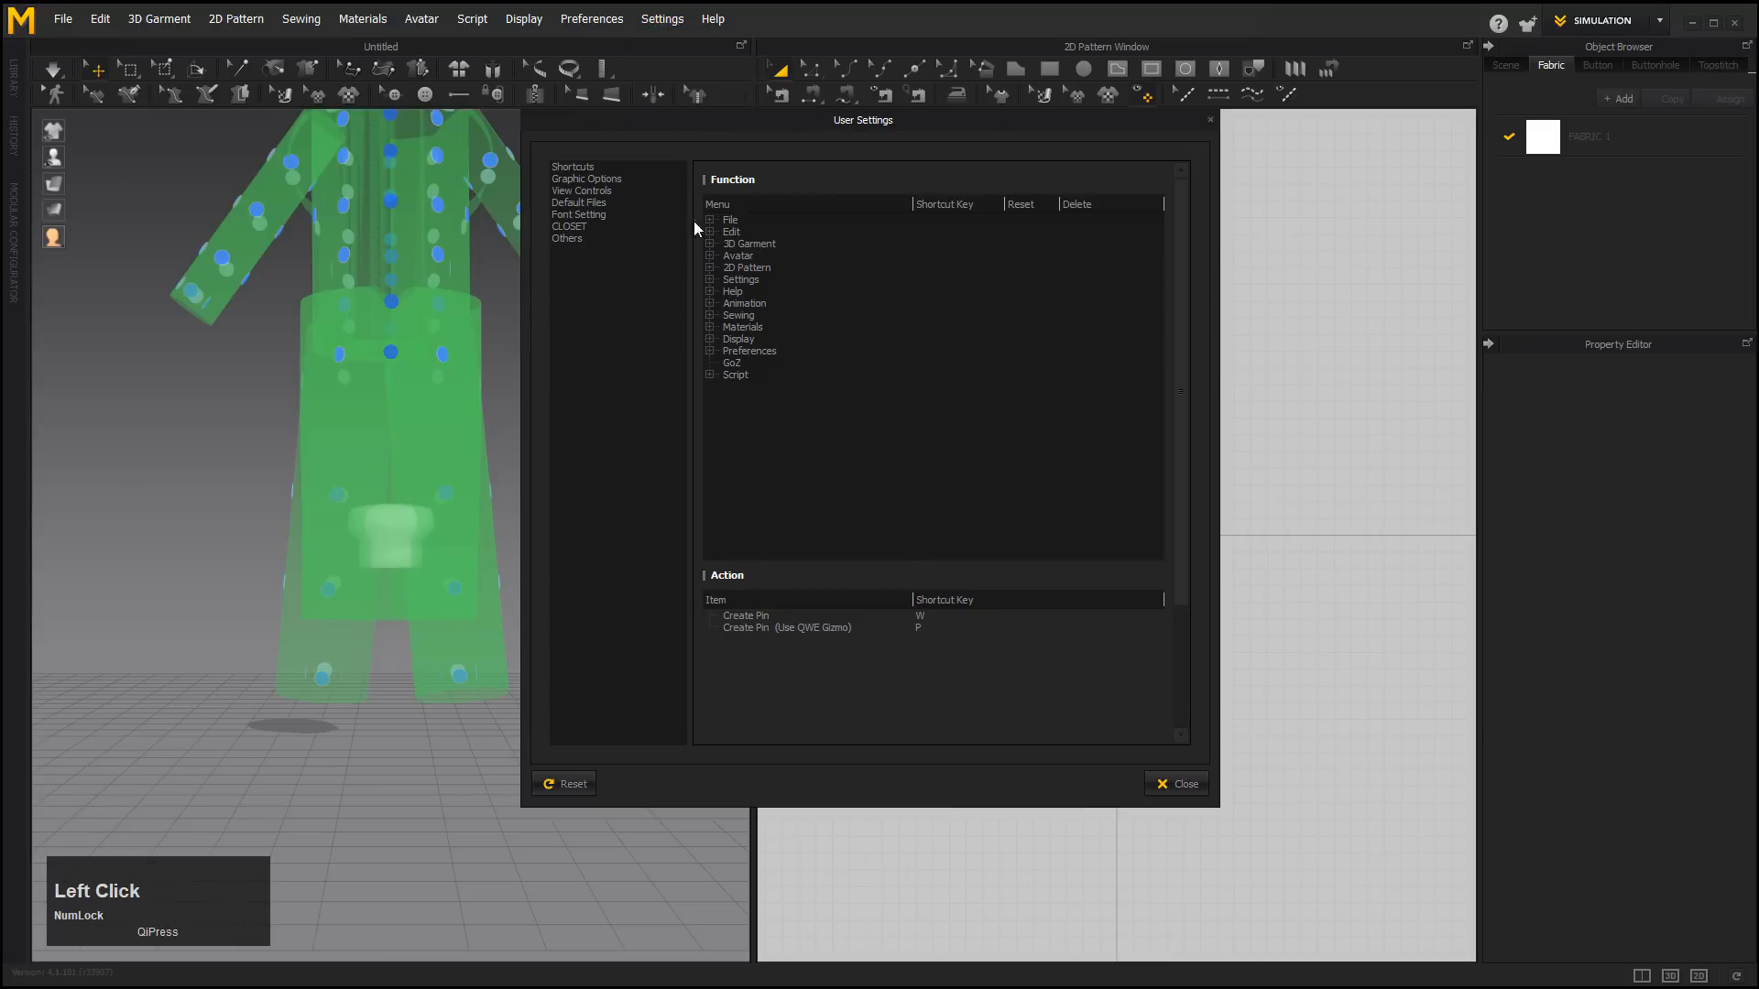
left_click(597, 191)
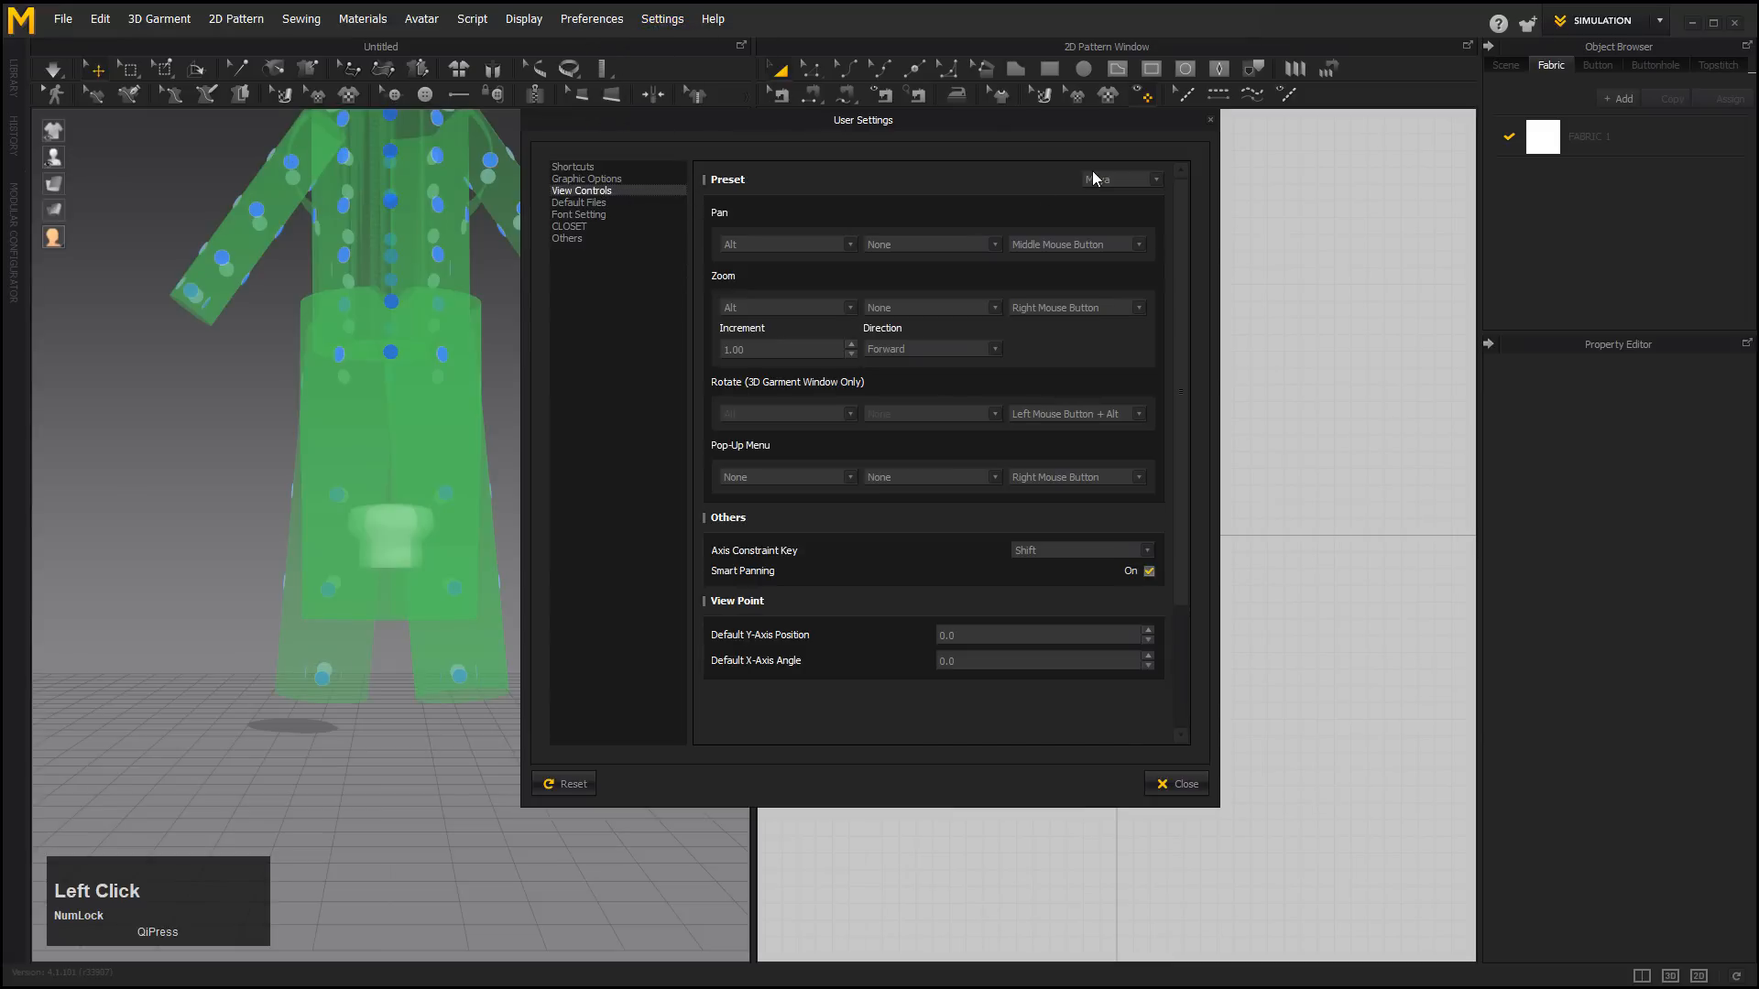
left_click(569, 240)
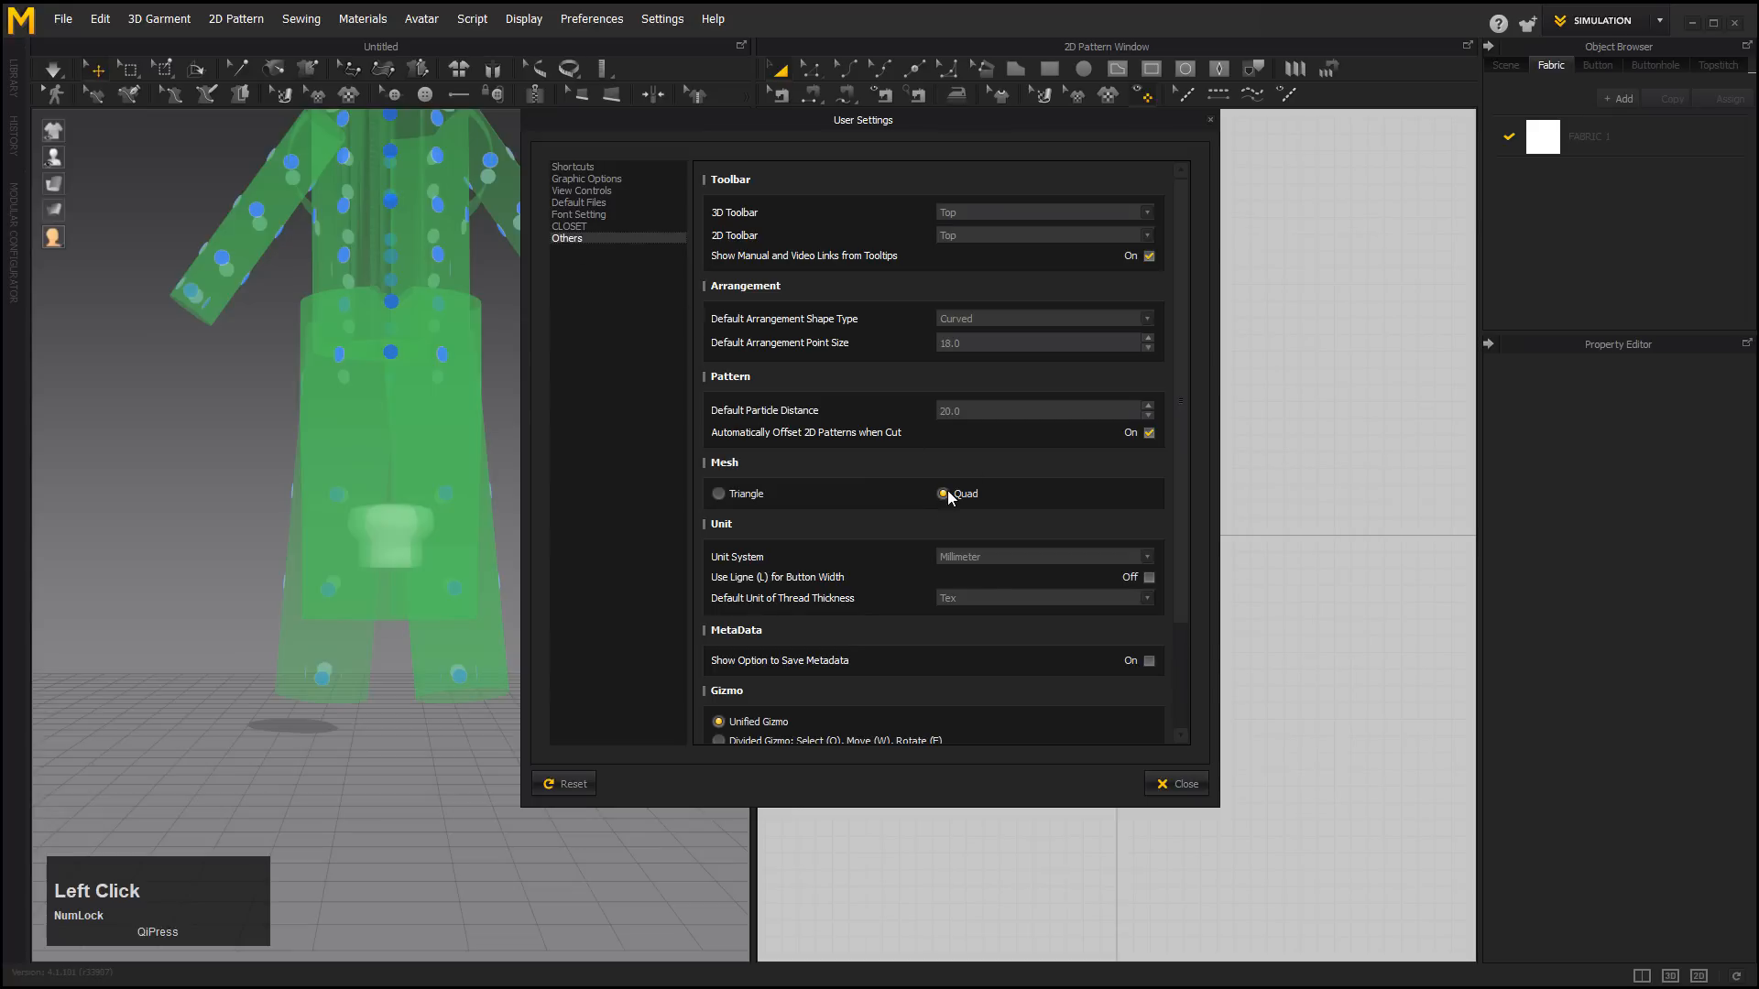
left_click(1179, 785)
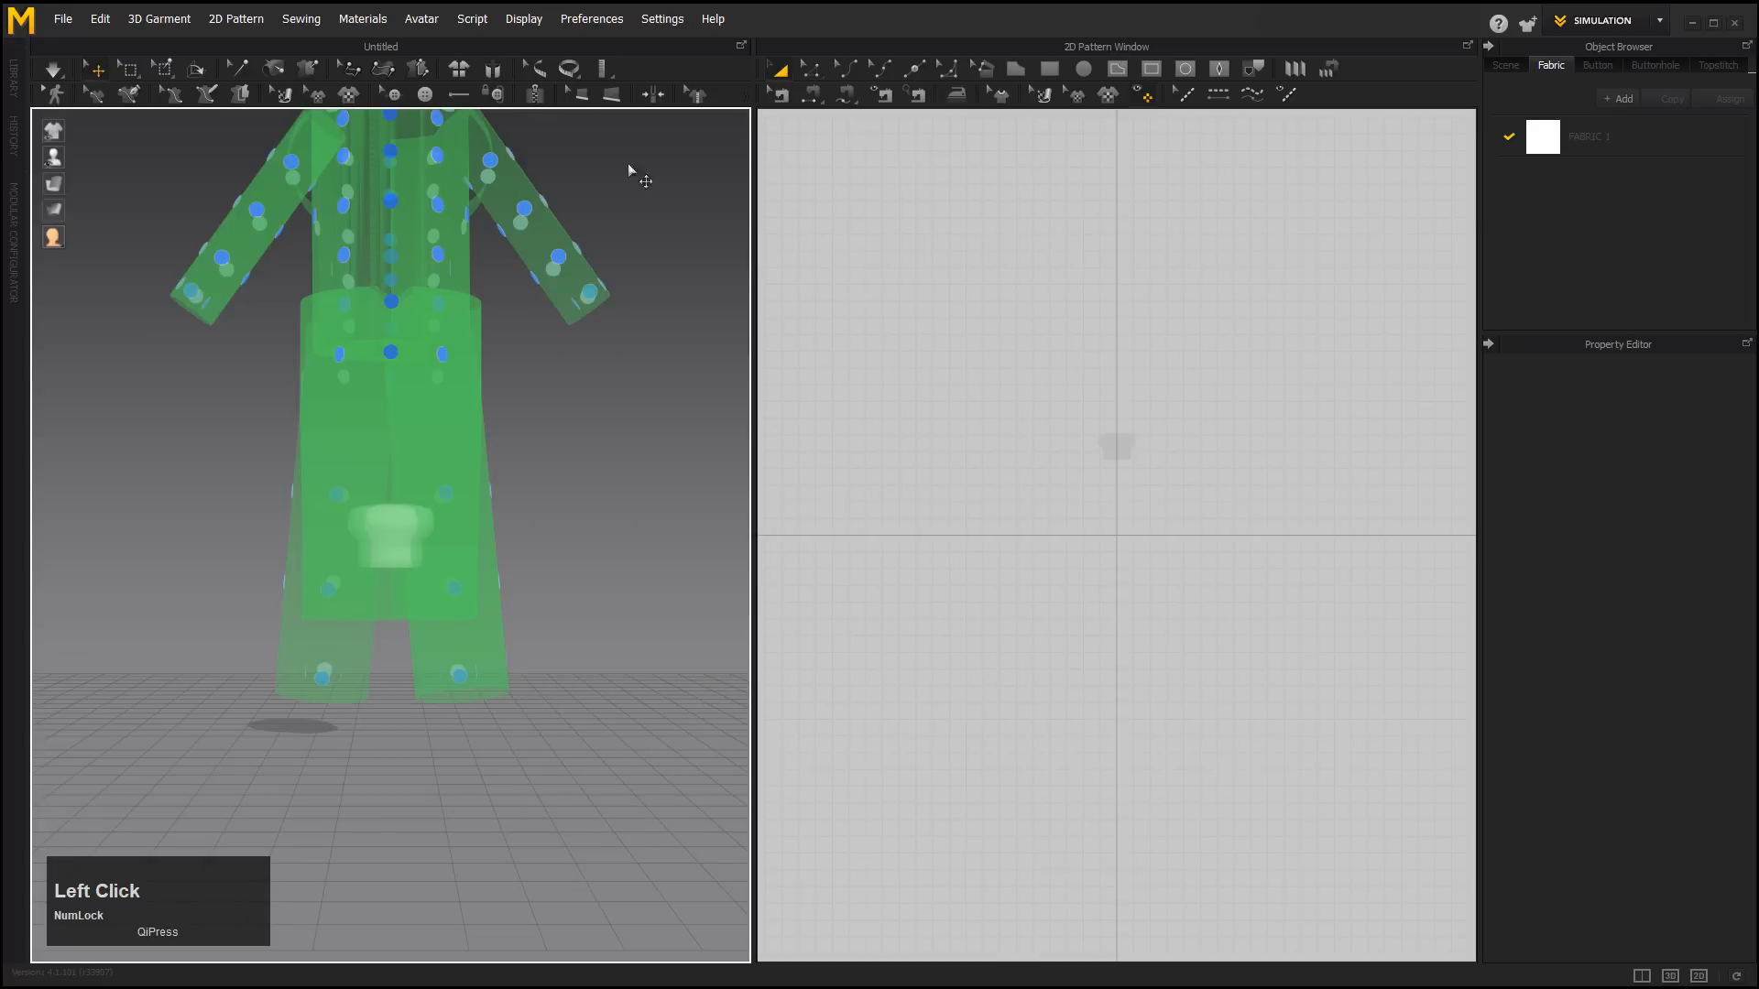
left_click(518, 19)
mouse_move(549, 42)
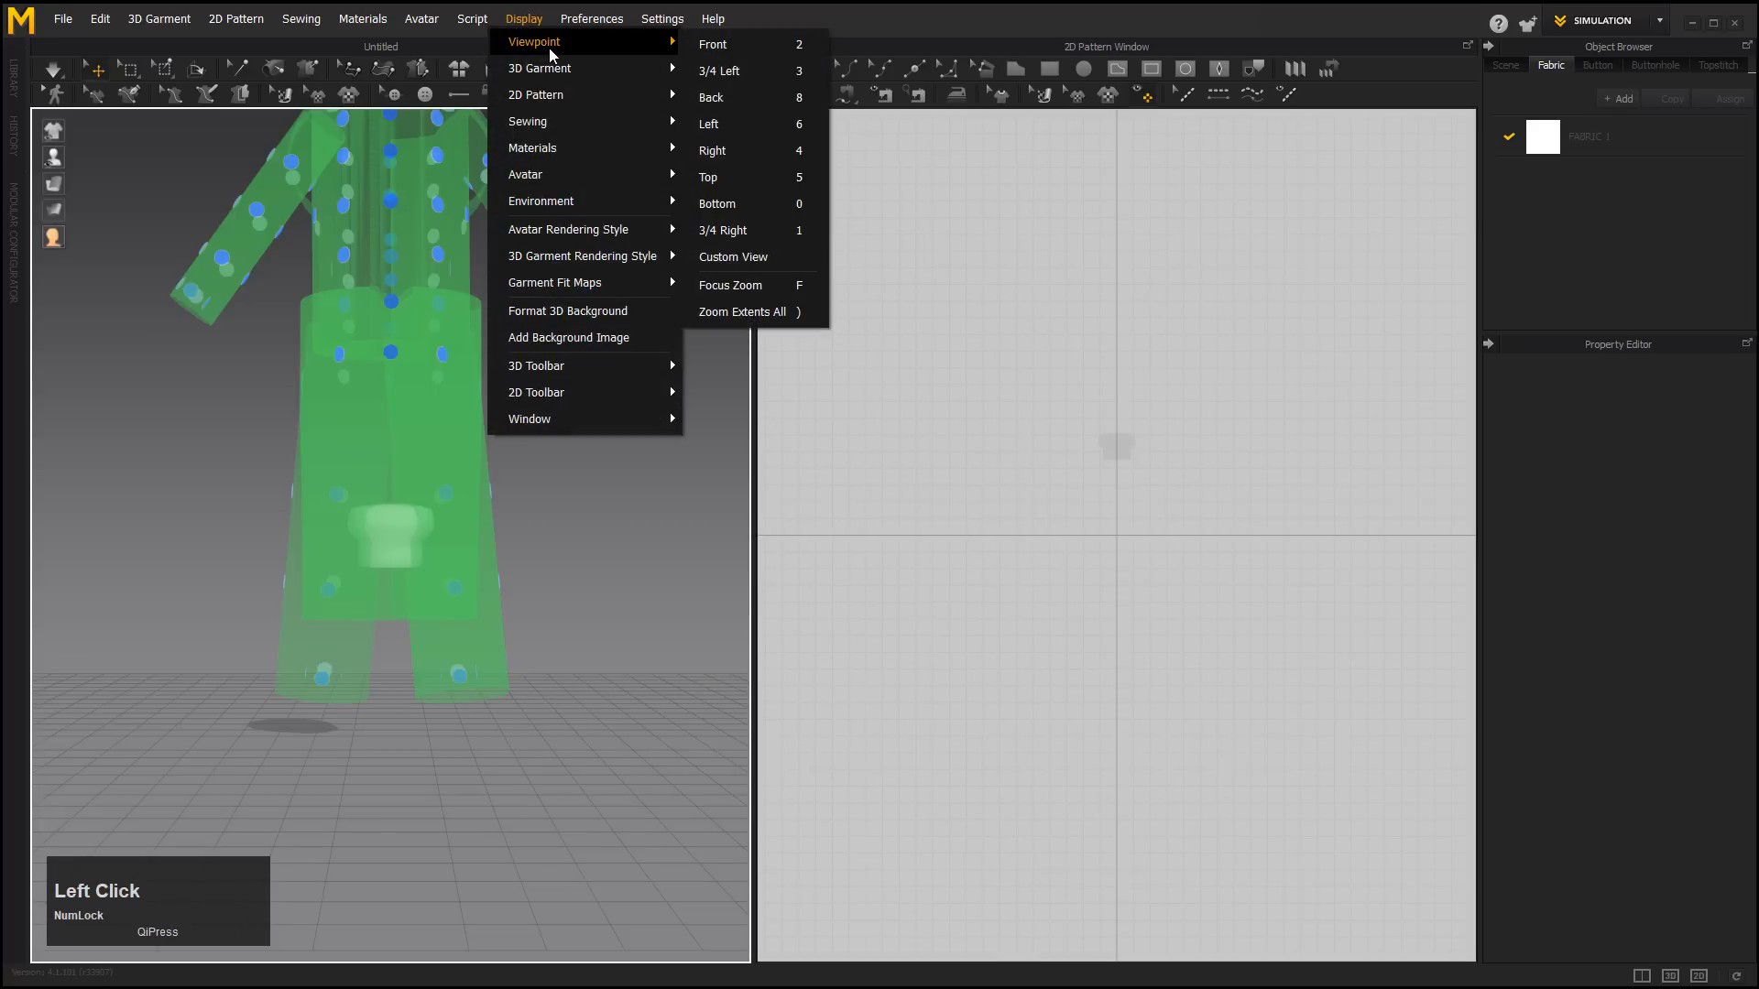
mouse_move(586, 19)
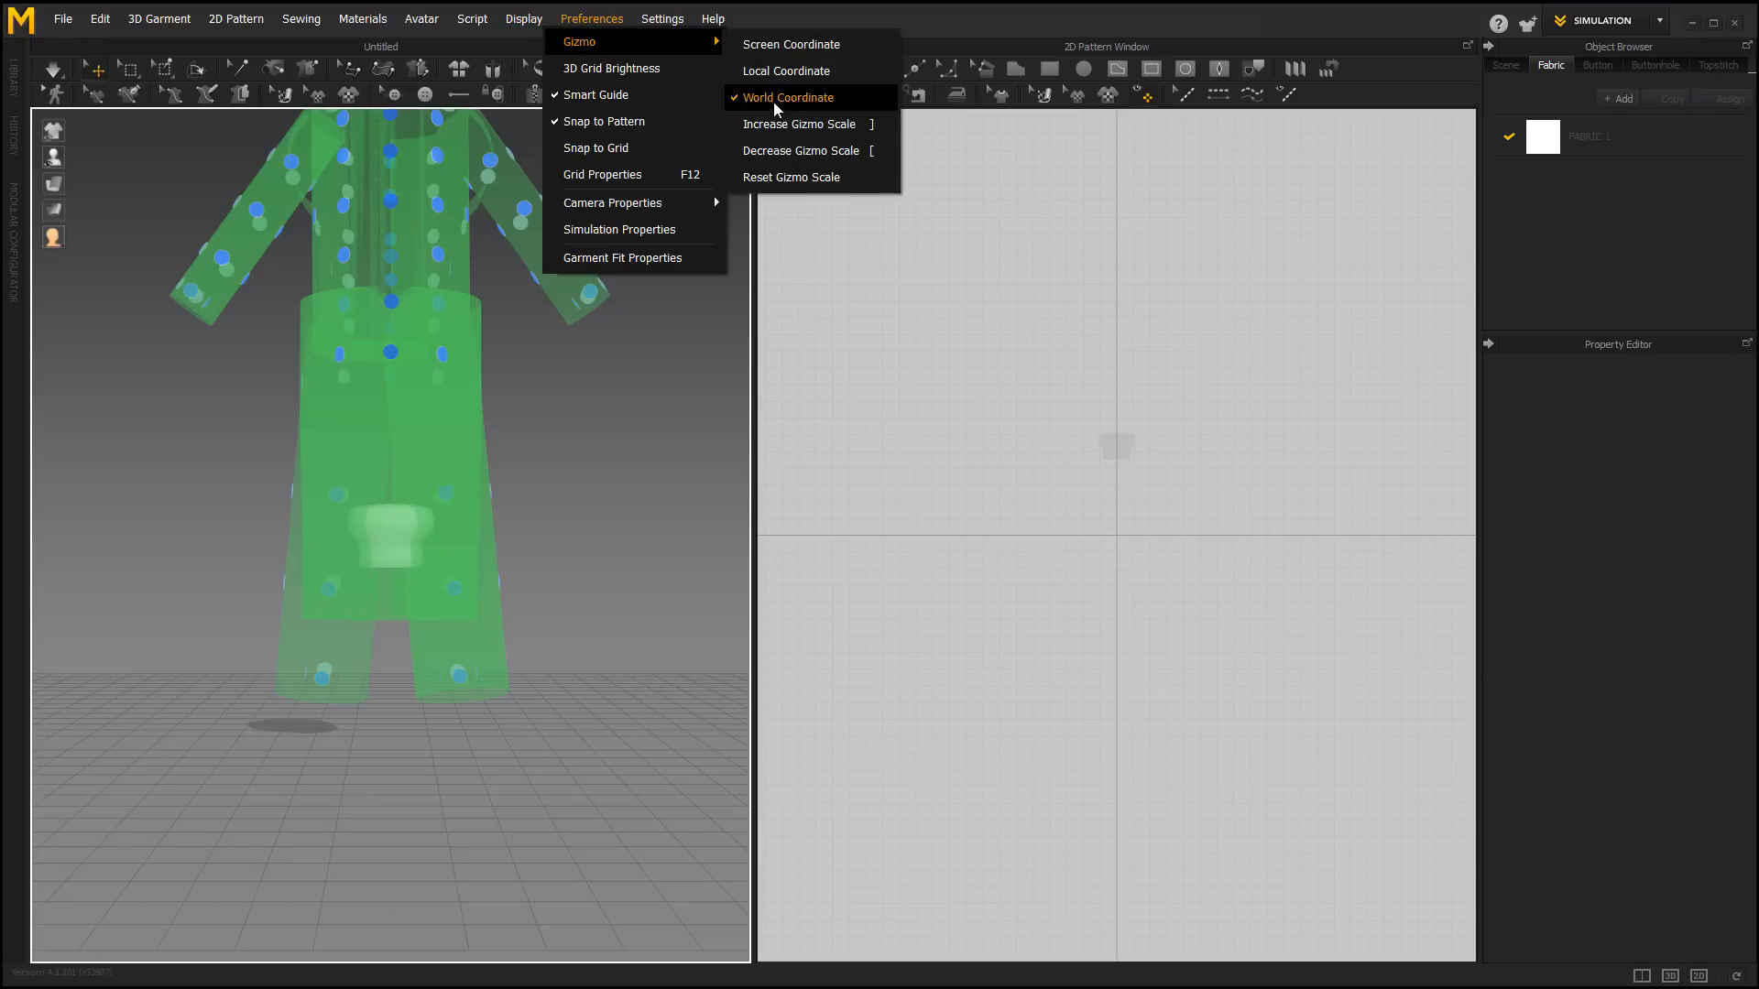
left_click(579, 419)
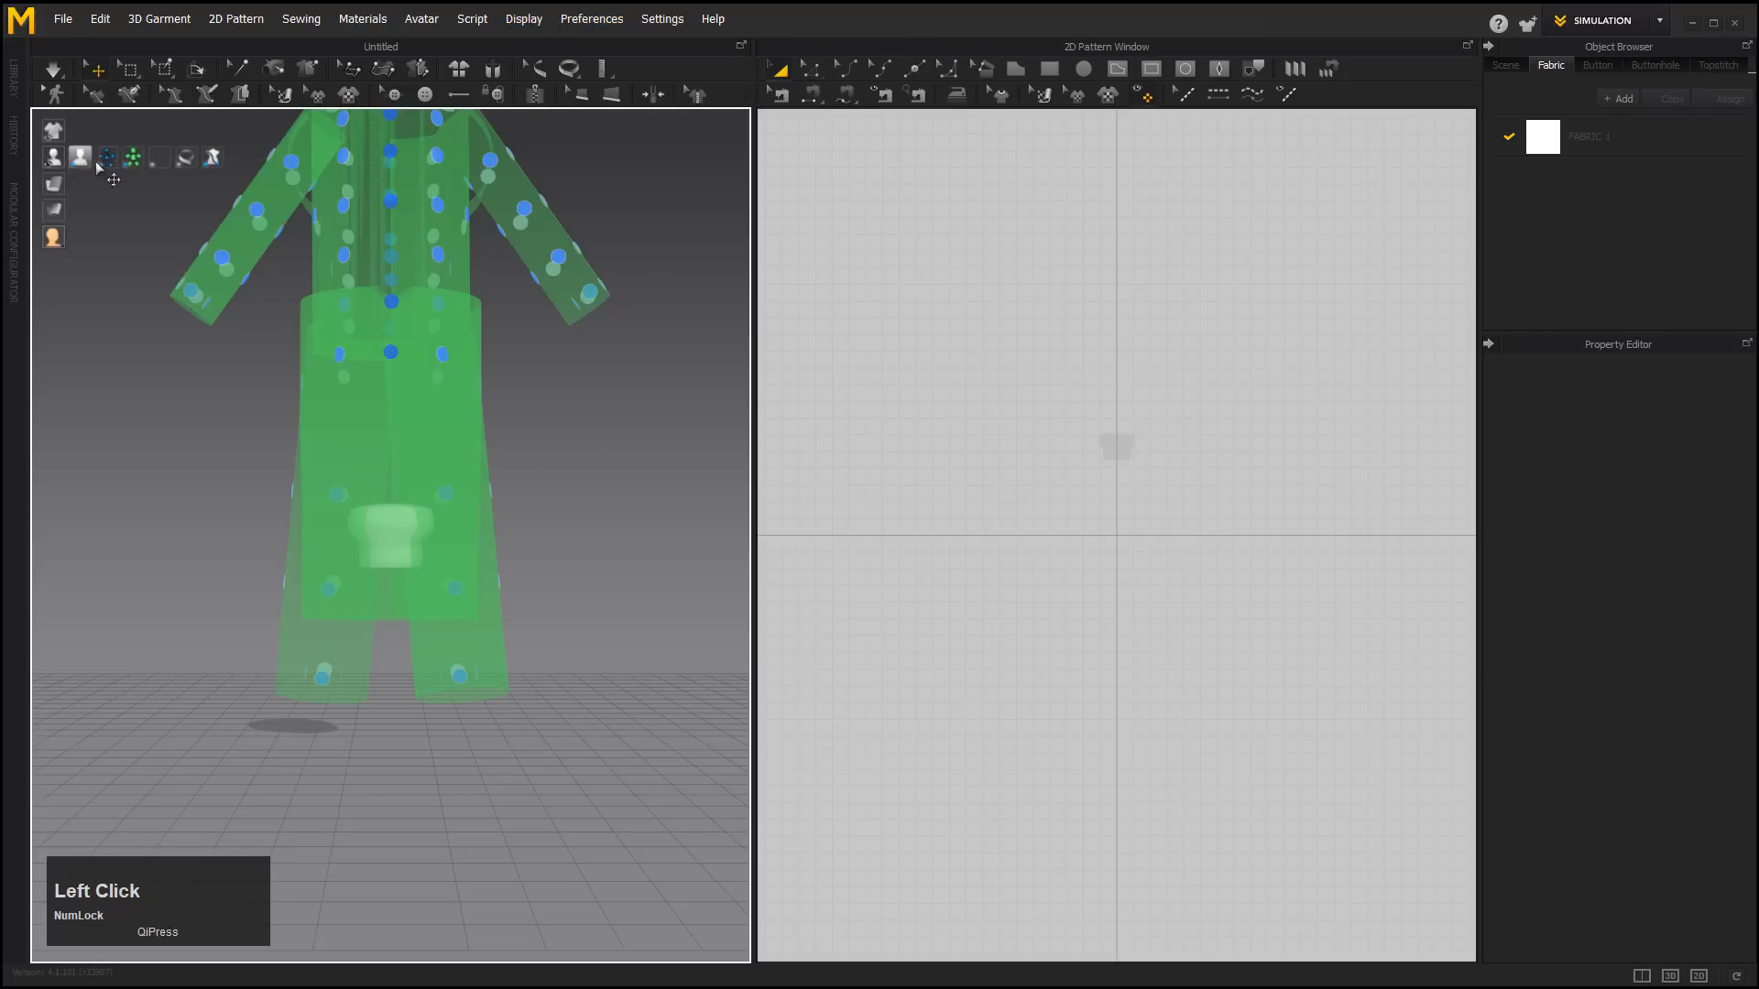
Hide the avatar's arrangement points and arrangement bounding volumes in the 3D view.
left_click(107, 161)
left_click(132, 161)
left_click_drag(485, 412, 409, 548, "alt")
right_click_drag(408, 549, 524, 548, "alt")
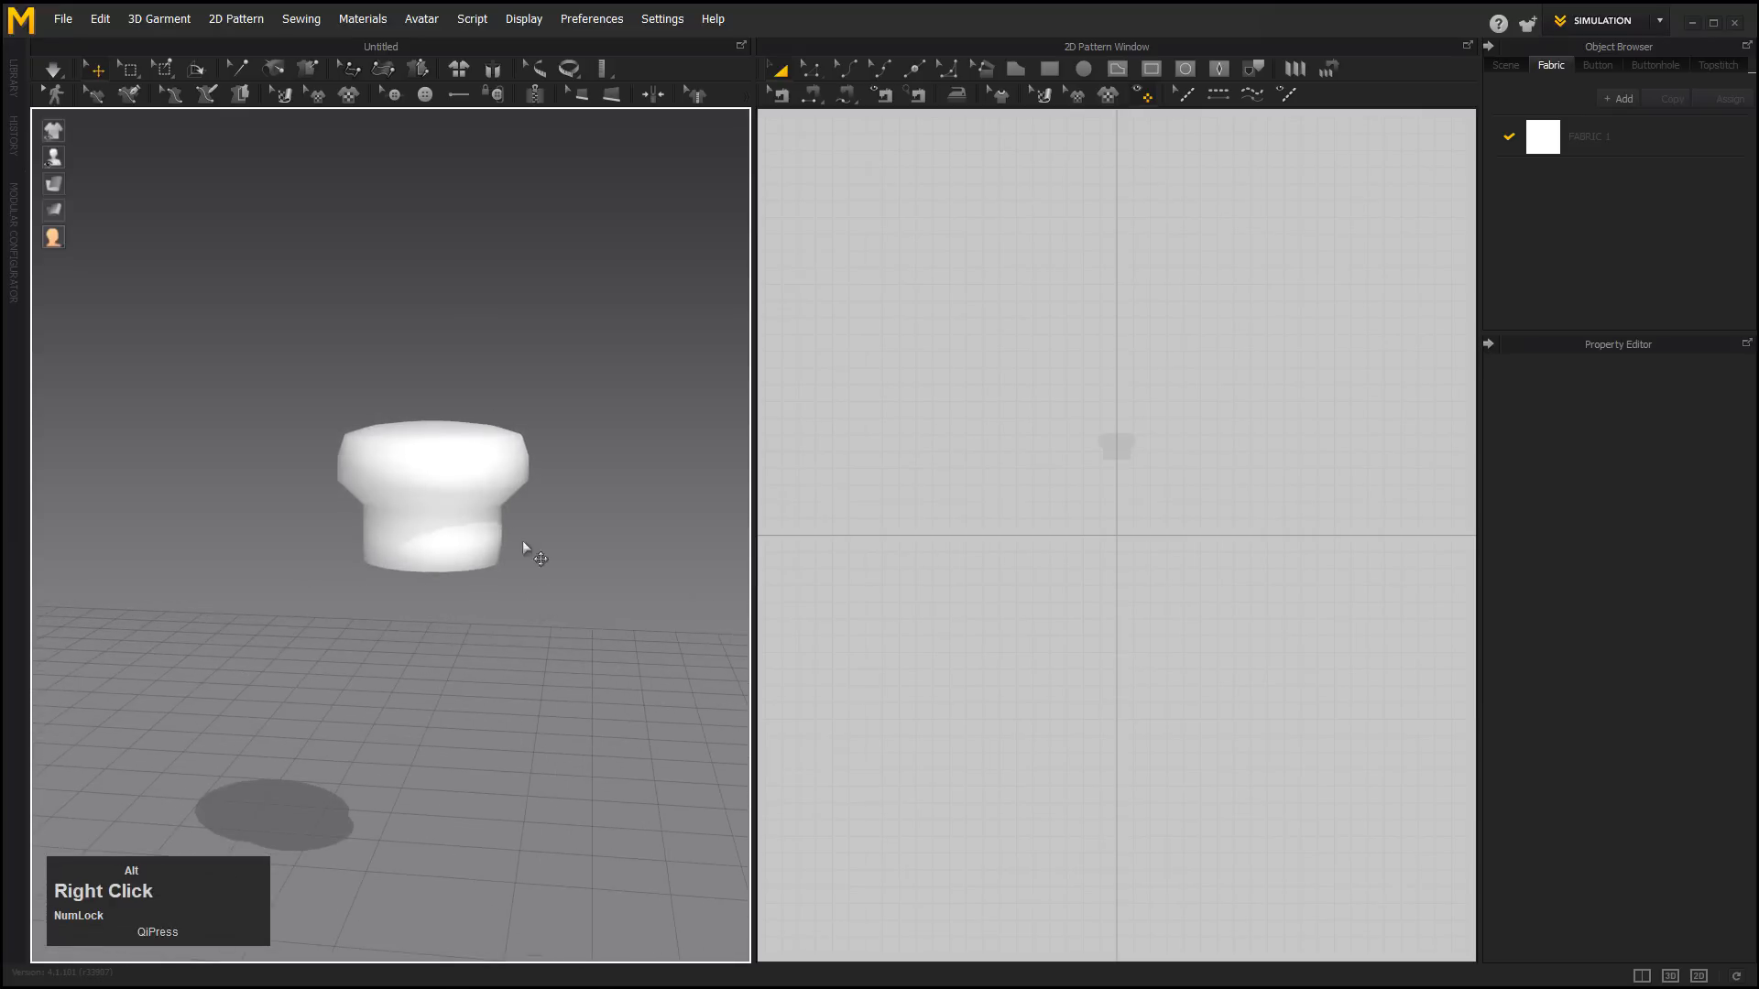
right_click_drag(466, 425, 487, 345, "alt")
left_click_drag(487, 345, 612, 392, "alt")
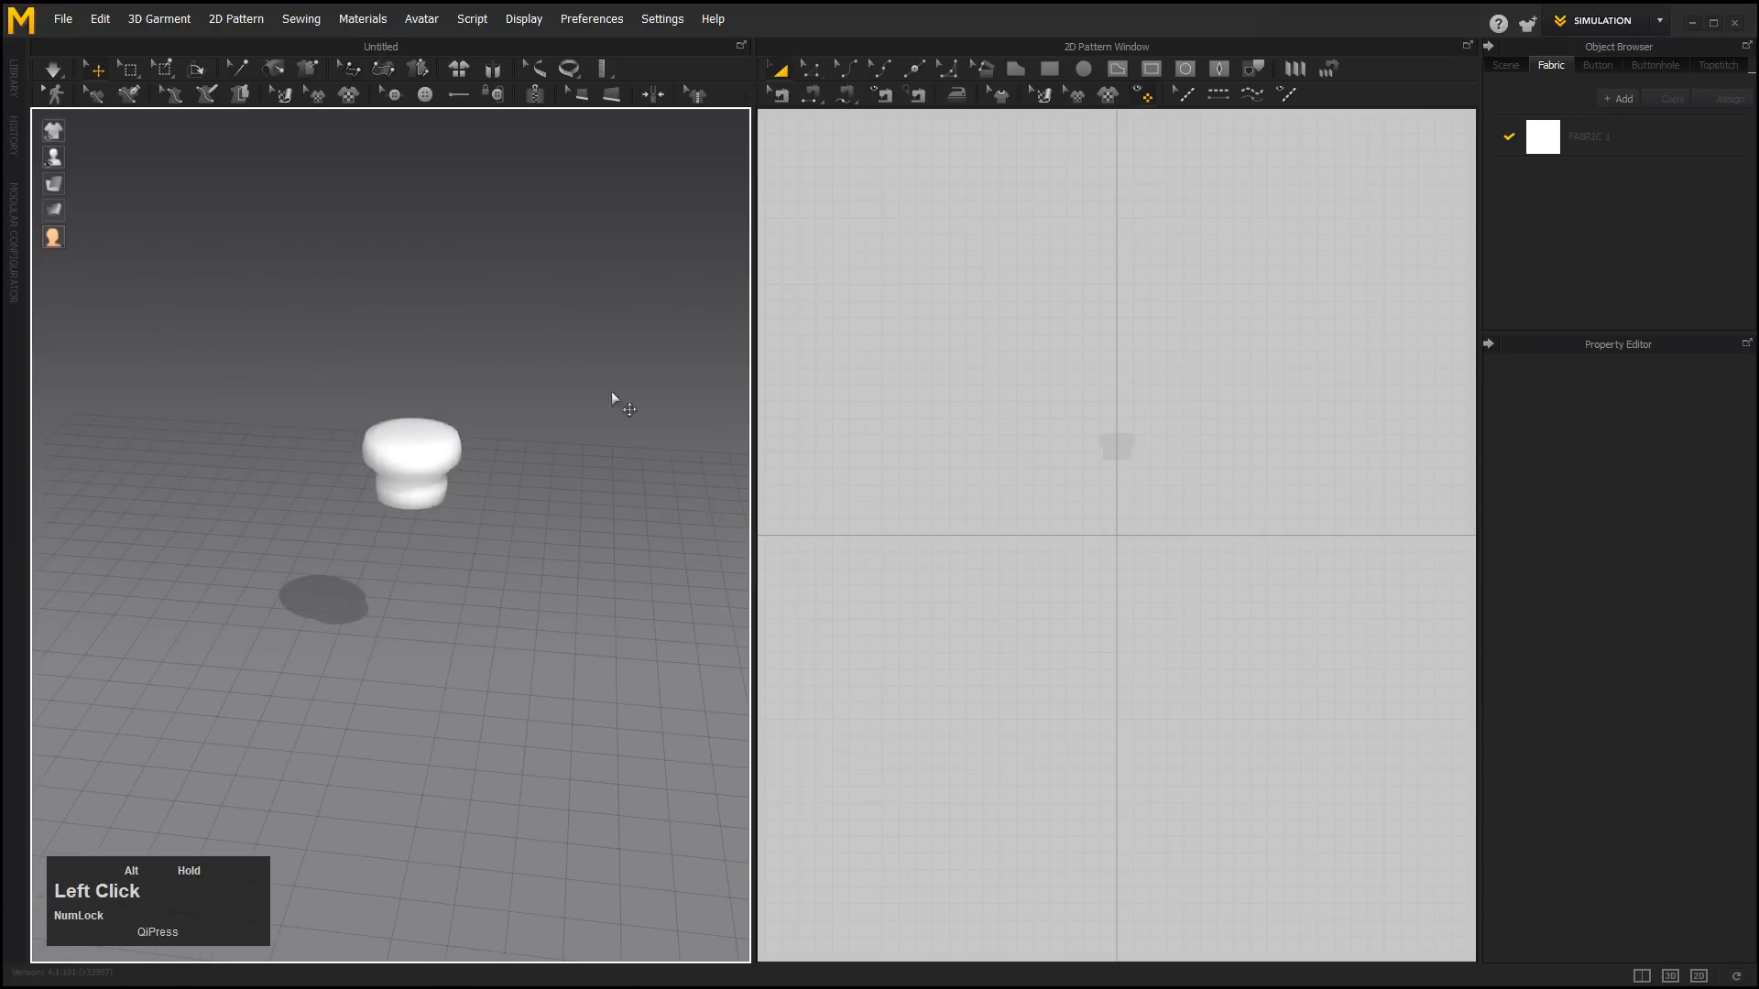
Draw a circular pattern with a circumference of about 2338 mm over the avatar's silhouette in the 2D pattern window.
left_click(1084, 69)
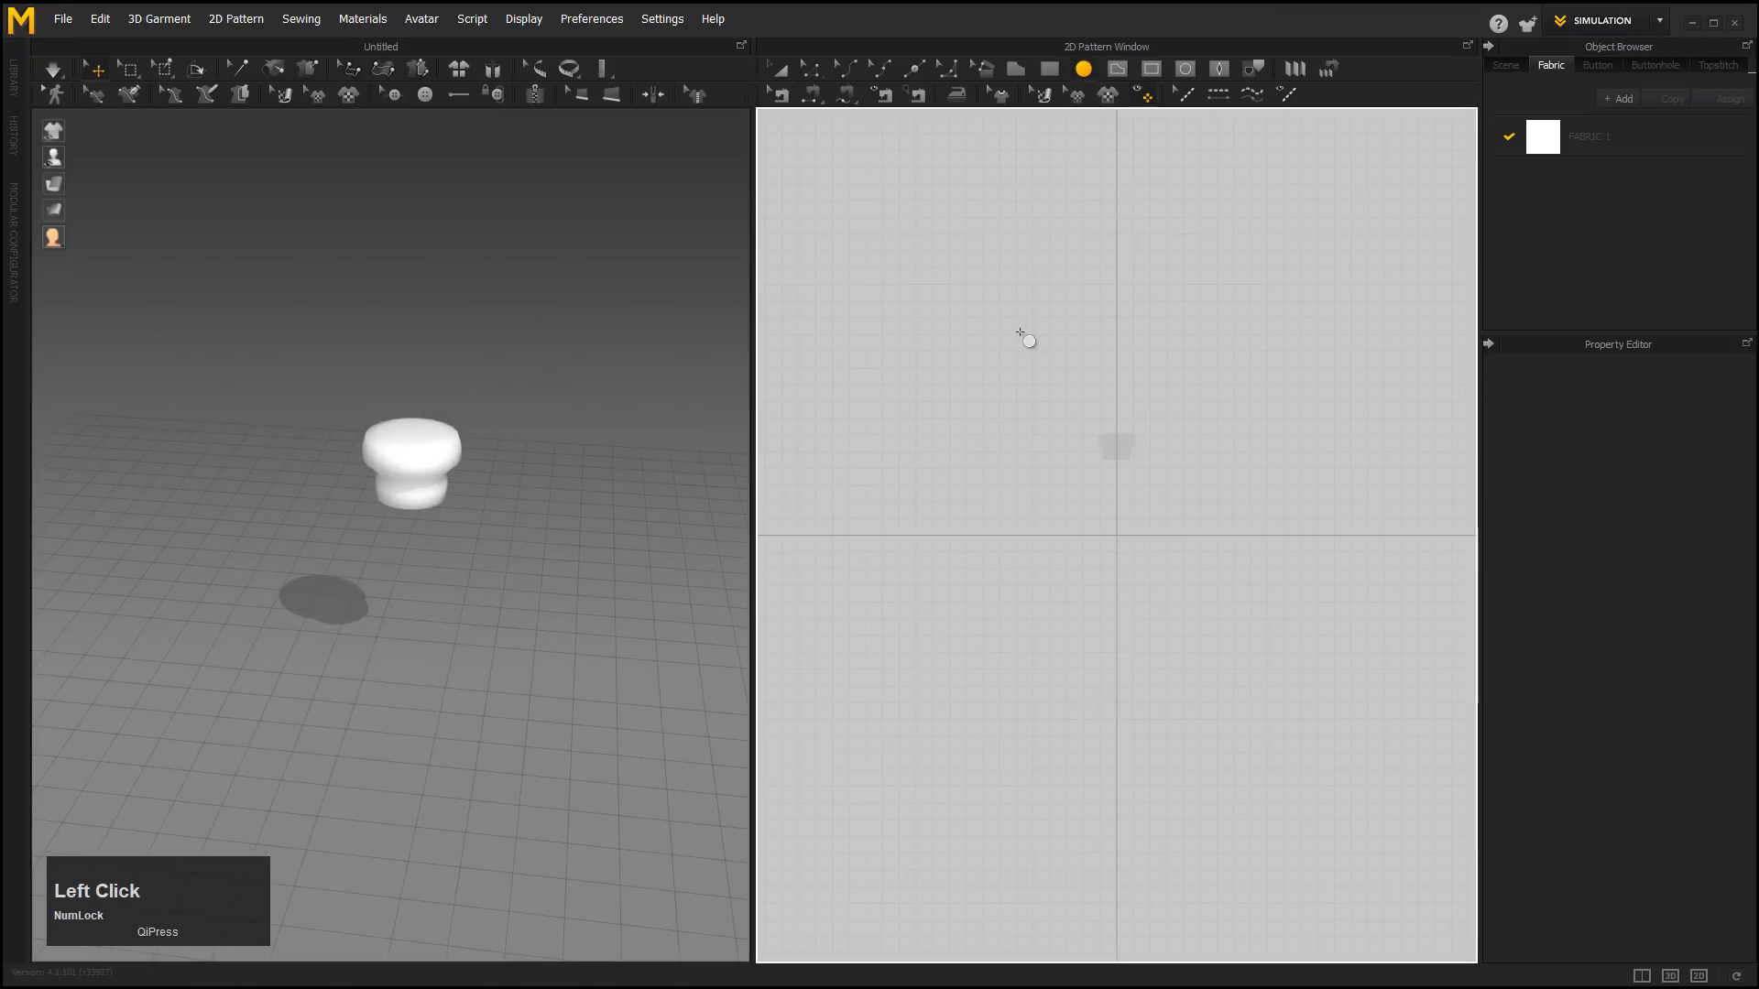
left_click_drag(1077, 368, 1168, 463)
left_click(779, 70)
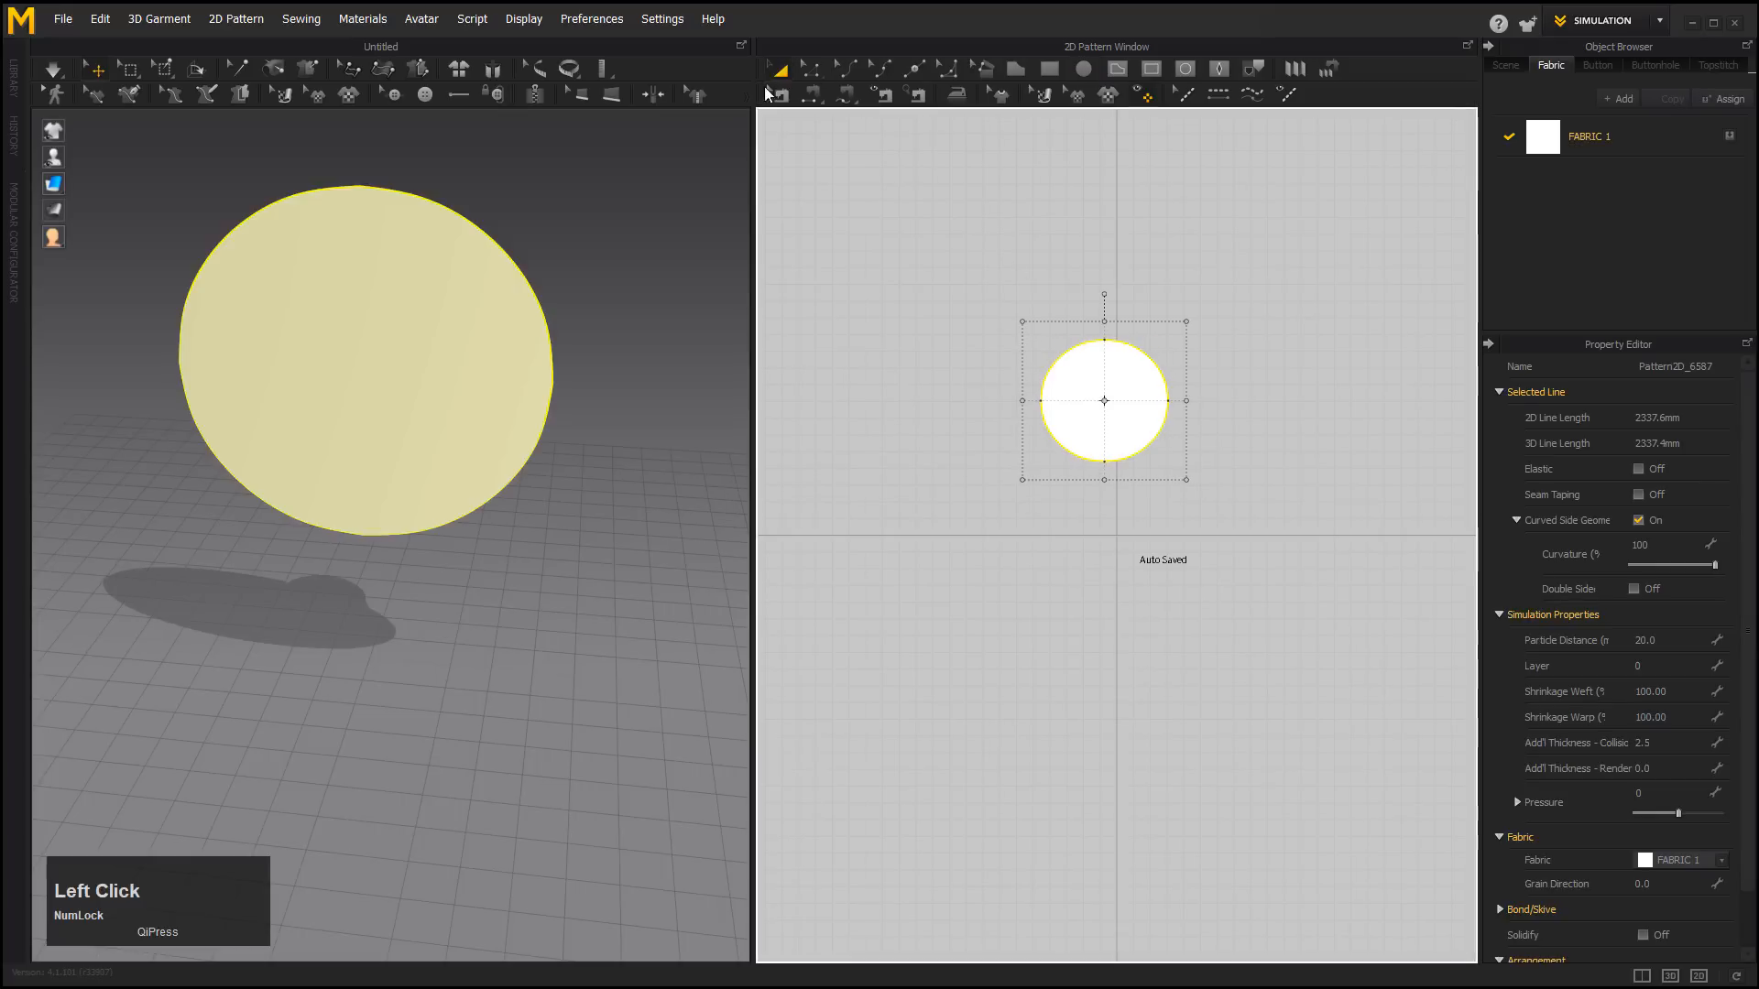
Rotate the circular pattern to lie flat and position it directly above the hat avatar in the 3D view.
left_click(448, 327)
right_click_drag(385, 486, 560, 451)
left_click_drag(502, 270, 413, 223)
left_click_drag(469, 295, 342, 368)
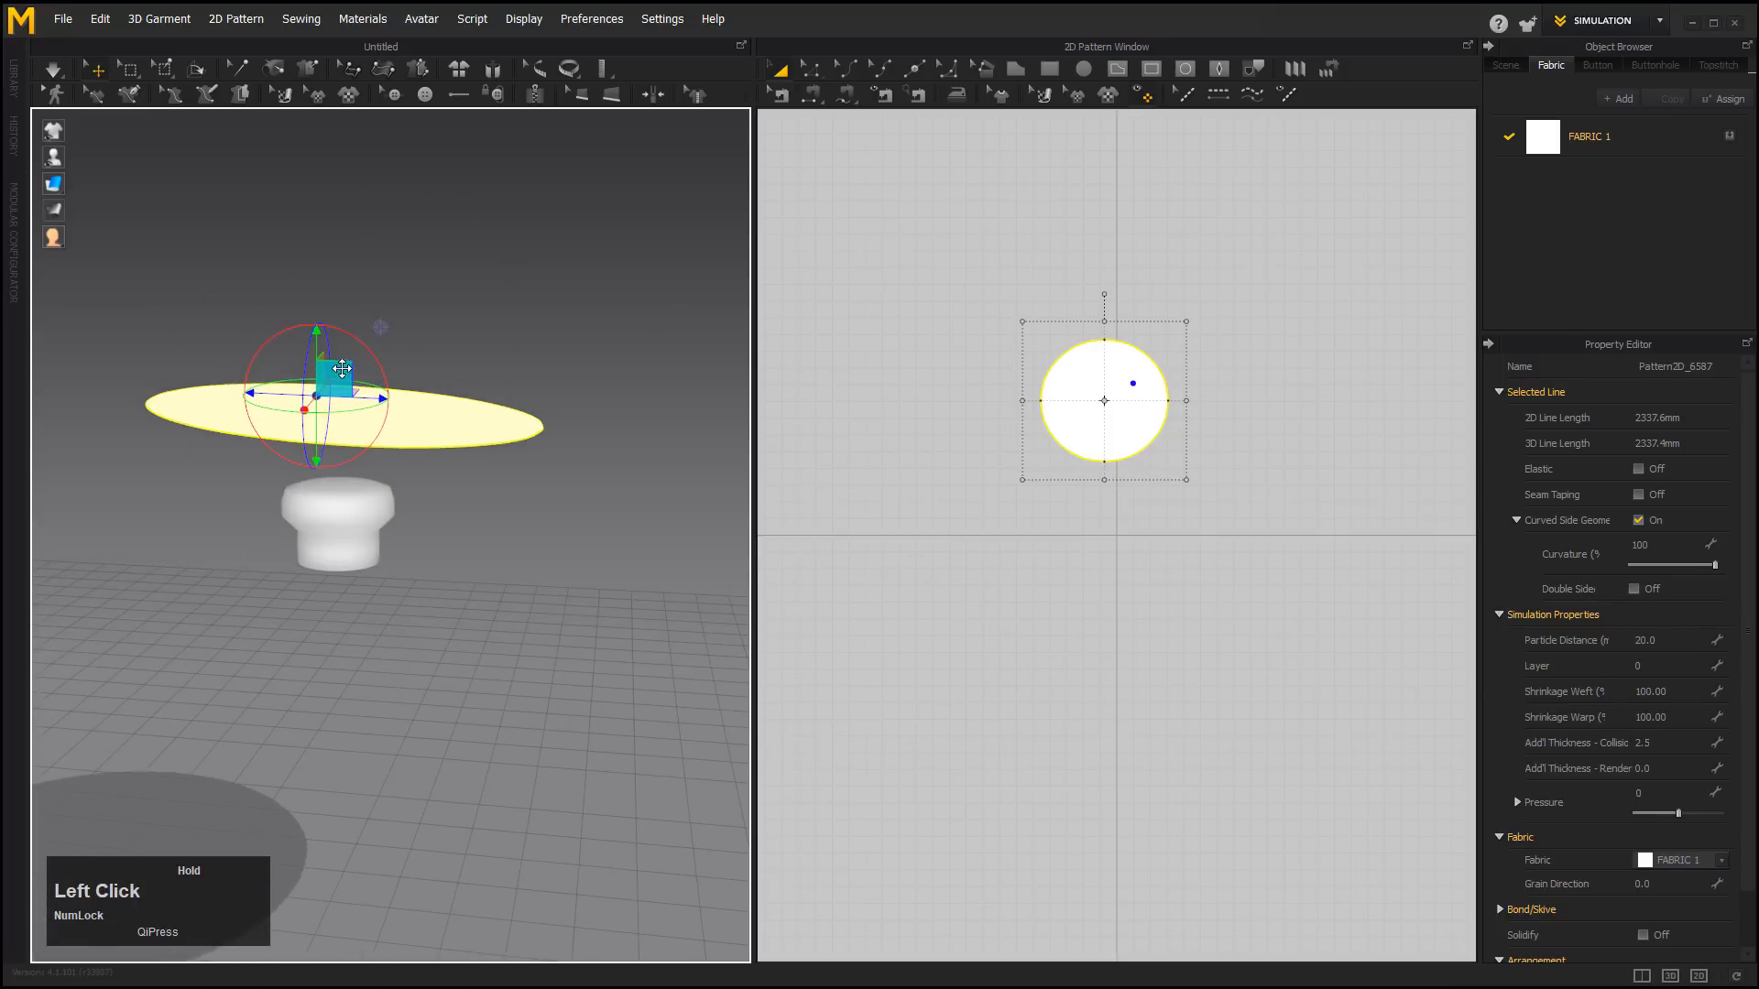
left_click_drag(486, 435, 367, 431, "alt")
left_click_drag(475, 374, 513, 376)
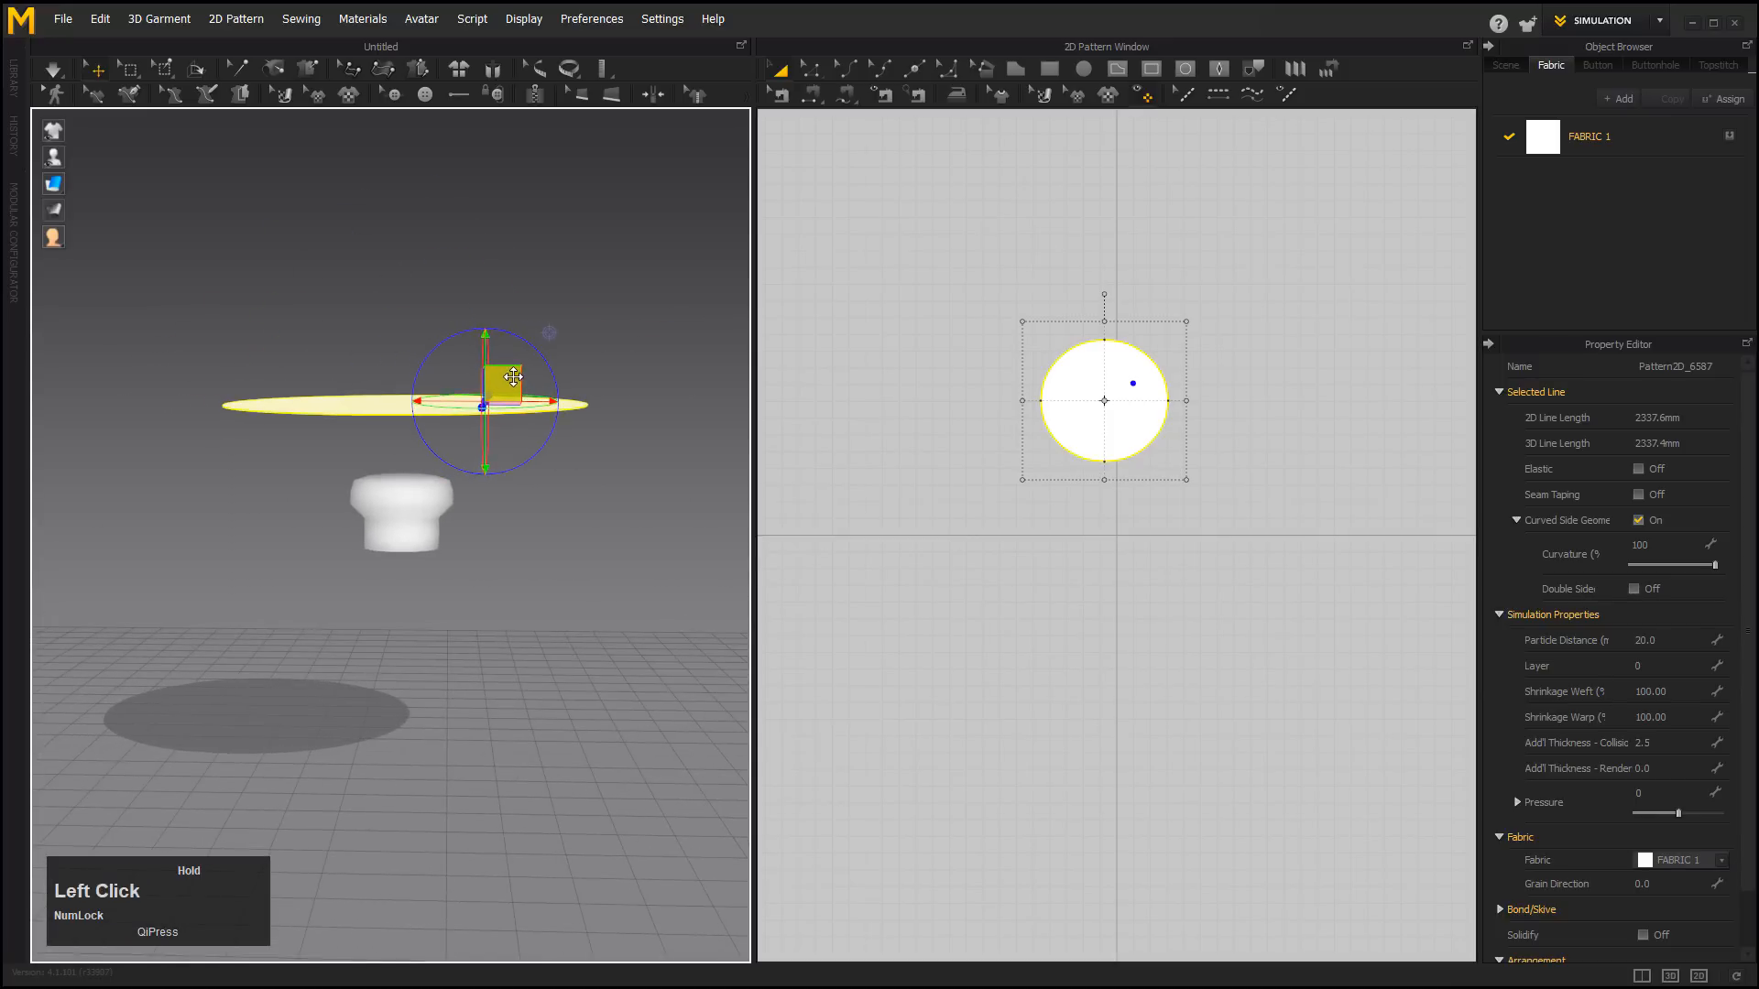
left_click_drag(399, 403, 502, 424, "alt")
left_click_drag(485, 371, 444, 401)
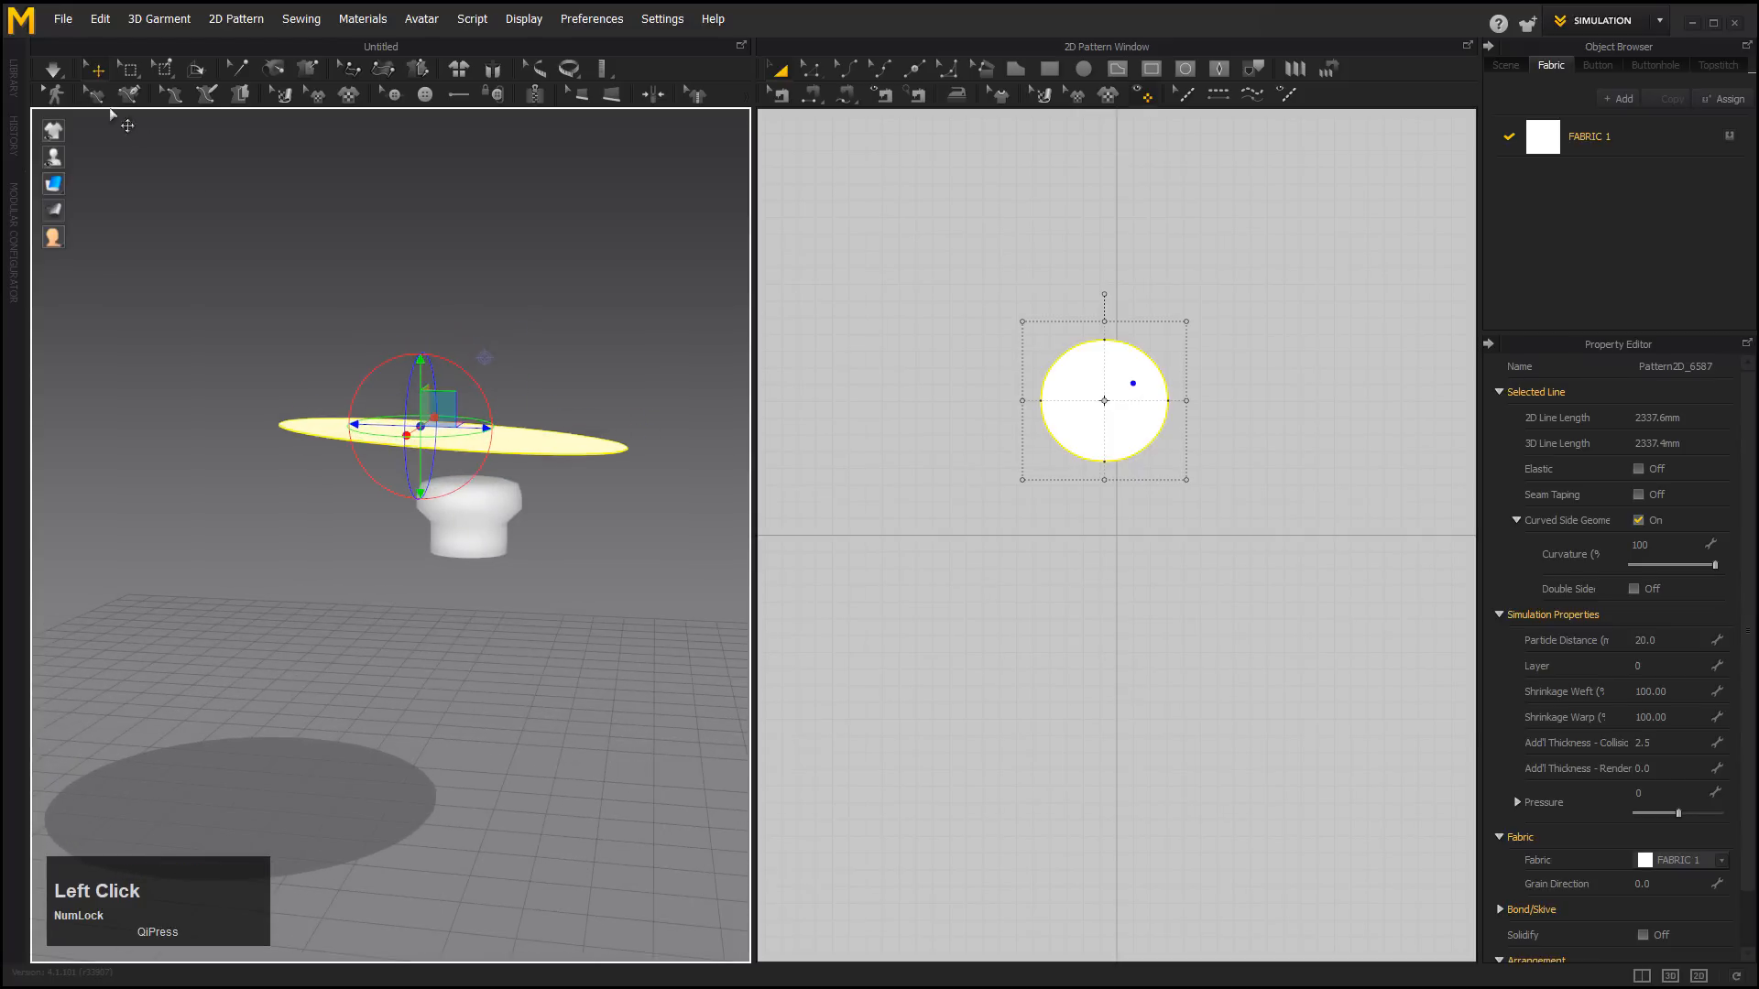
Simulate the circular pattern so that it drapes over the hat avatar.
left_click(53, 69)
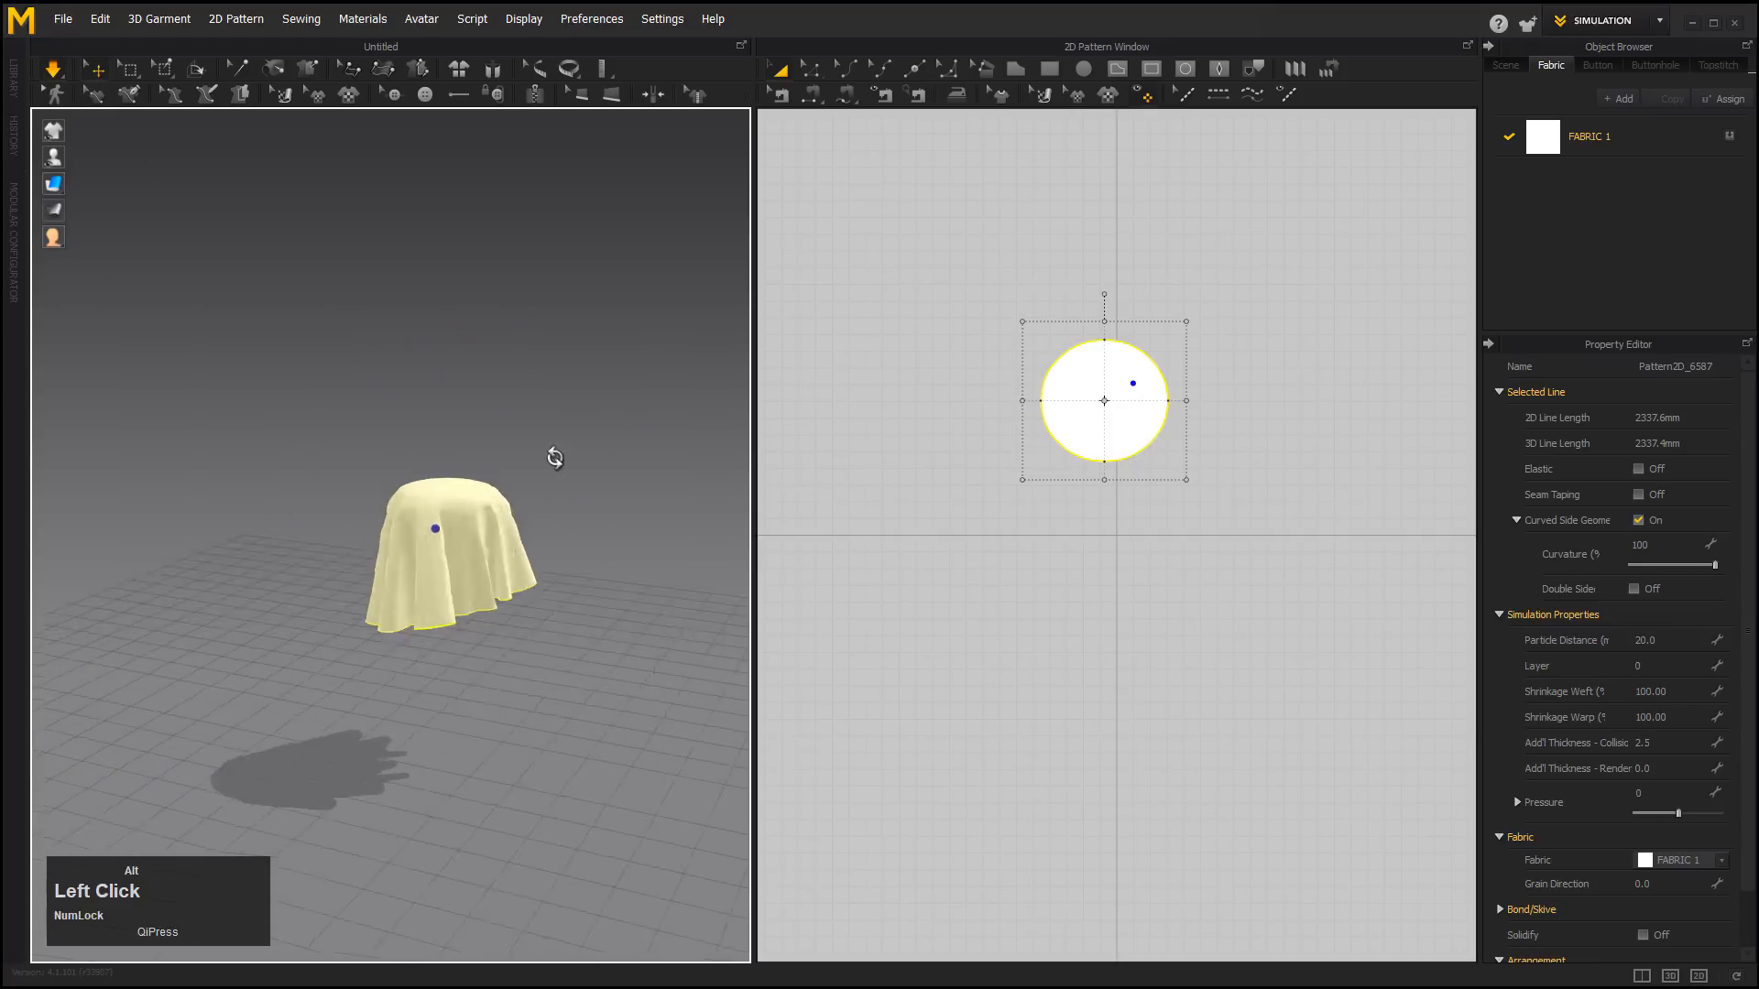
left_click_drag(550, 459, 419, 415, "alt")
right_click_drag(419, 415, 509, 504, "alt")
left_click_drag(509, 504, 463, 491, "alt")
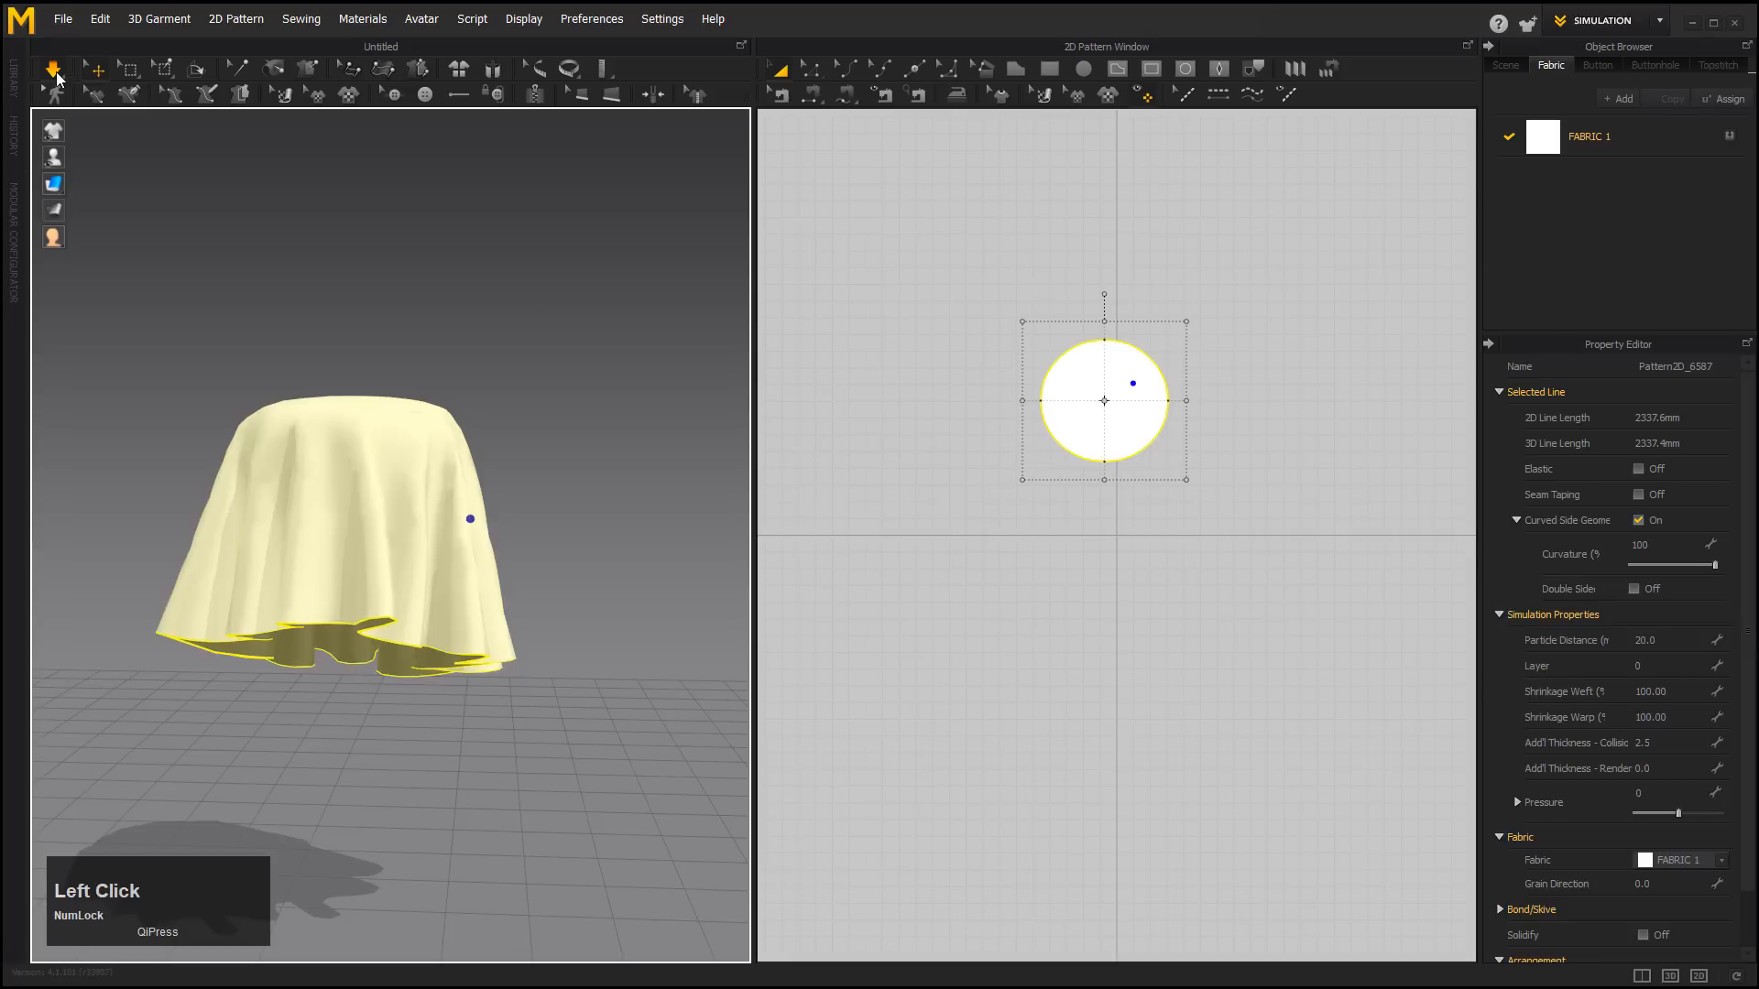
Stop the simulation and delete the draped circular pattern.
left_click(54, 72)
left_click(291, 479)
key("Delete")
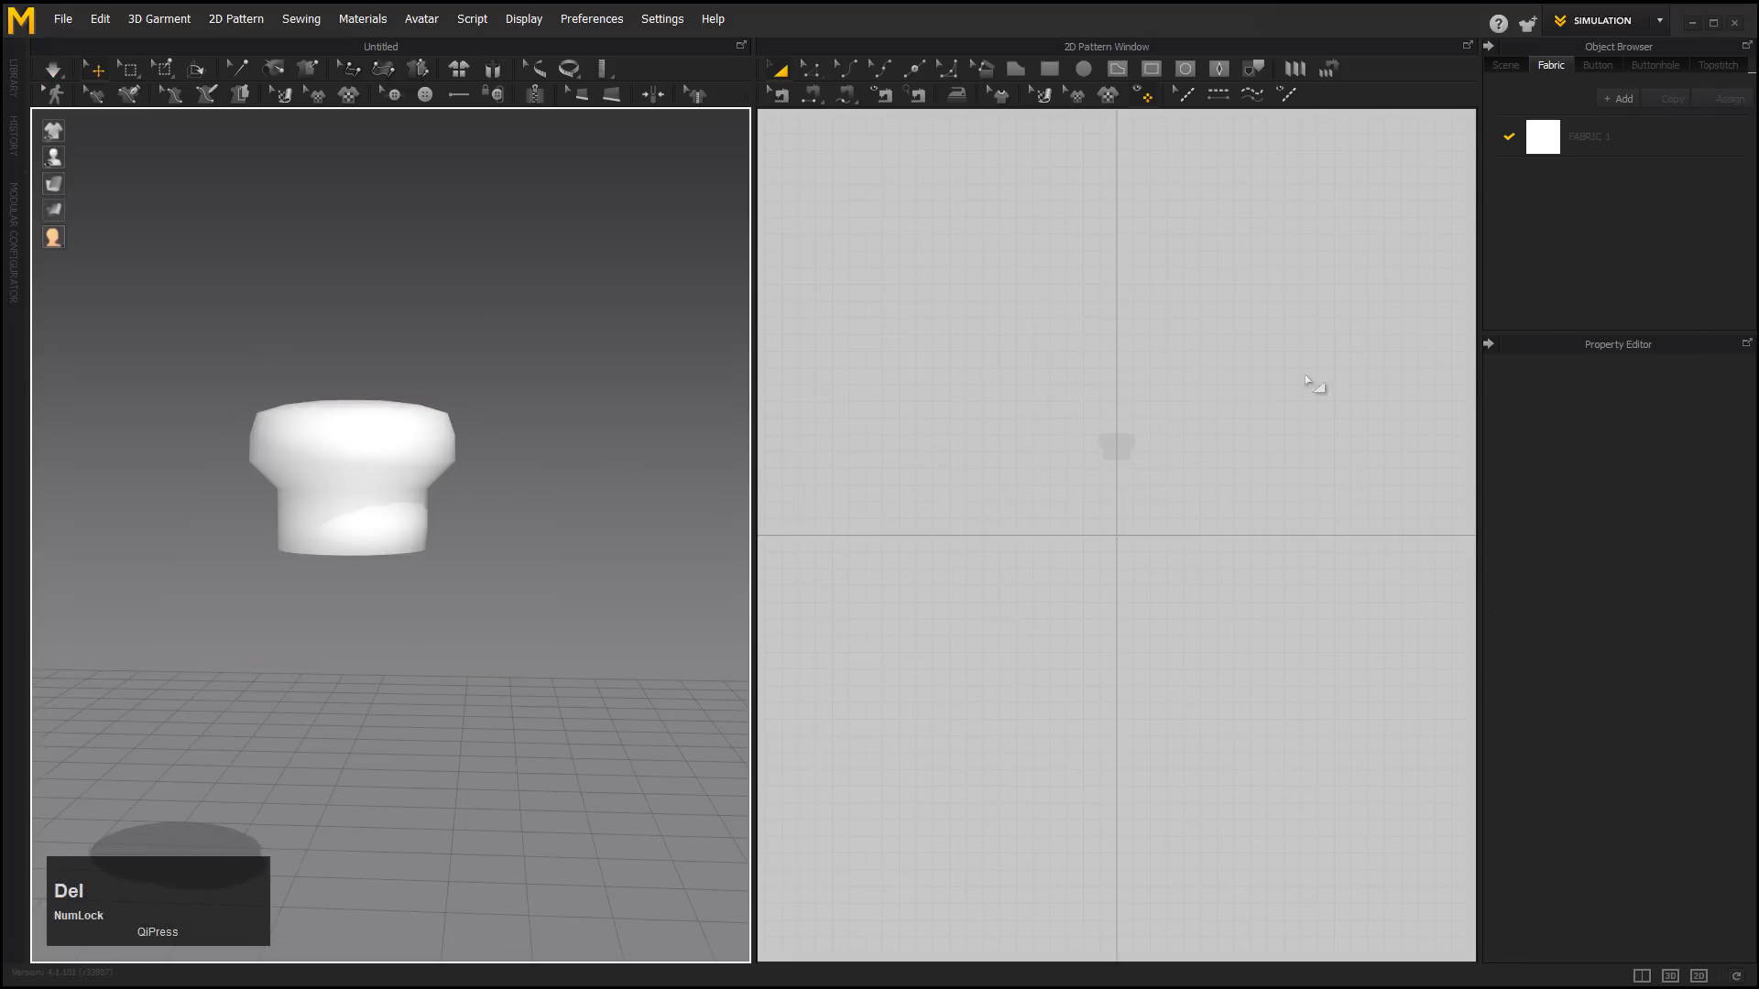
Display the scene's simulation properties and open the Number of CPU in Use value for editing.
left_click(1506, 65)
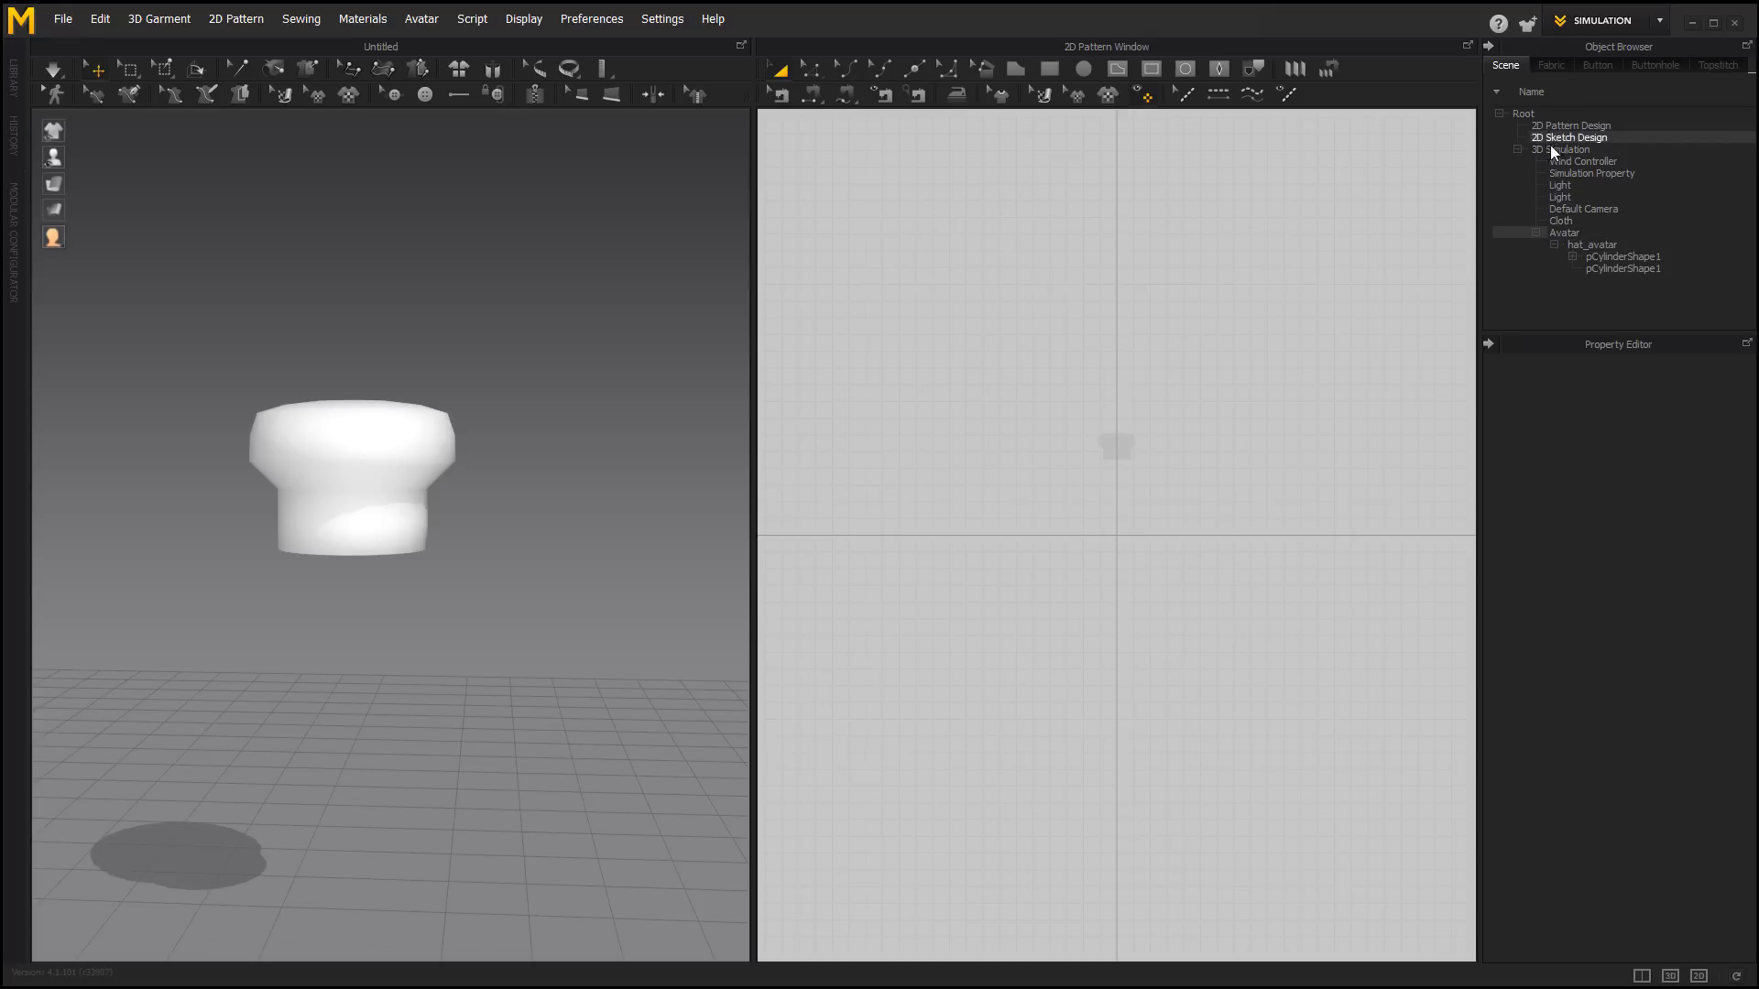
left_click(1502, 64)
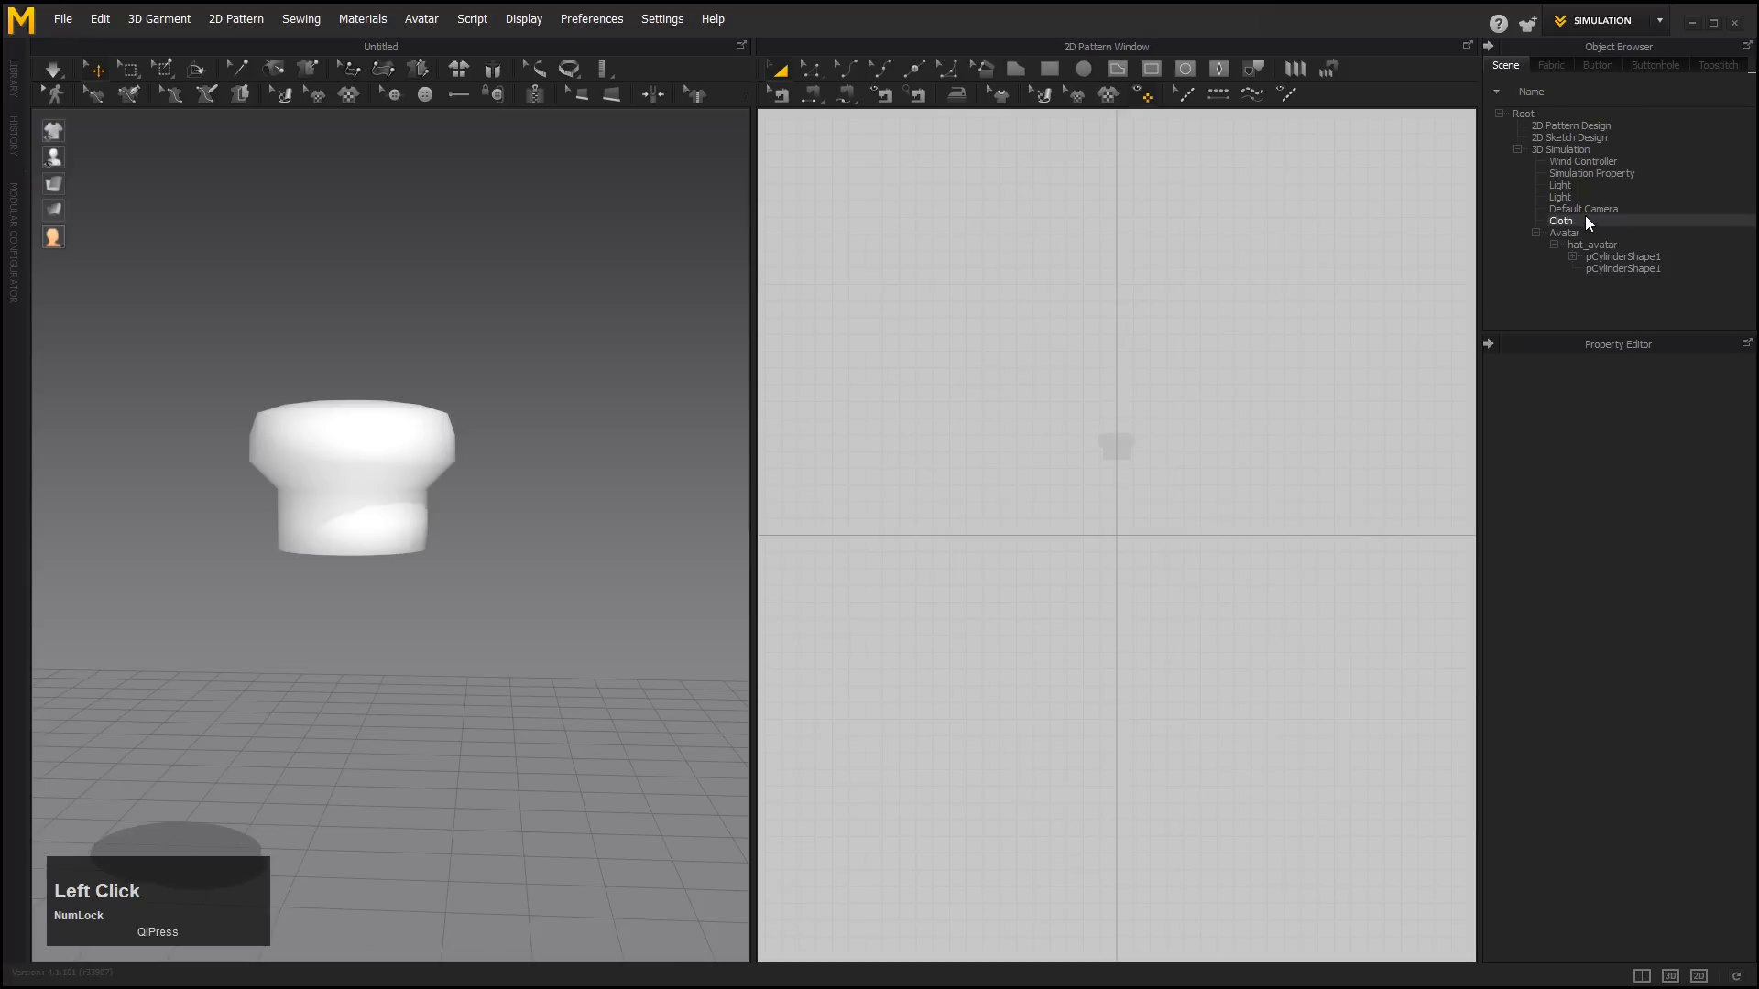
left_click(1587, 151)
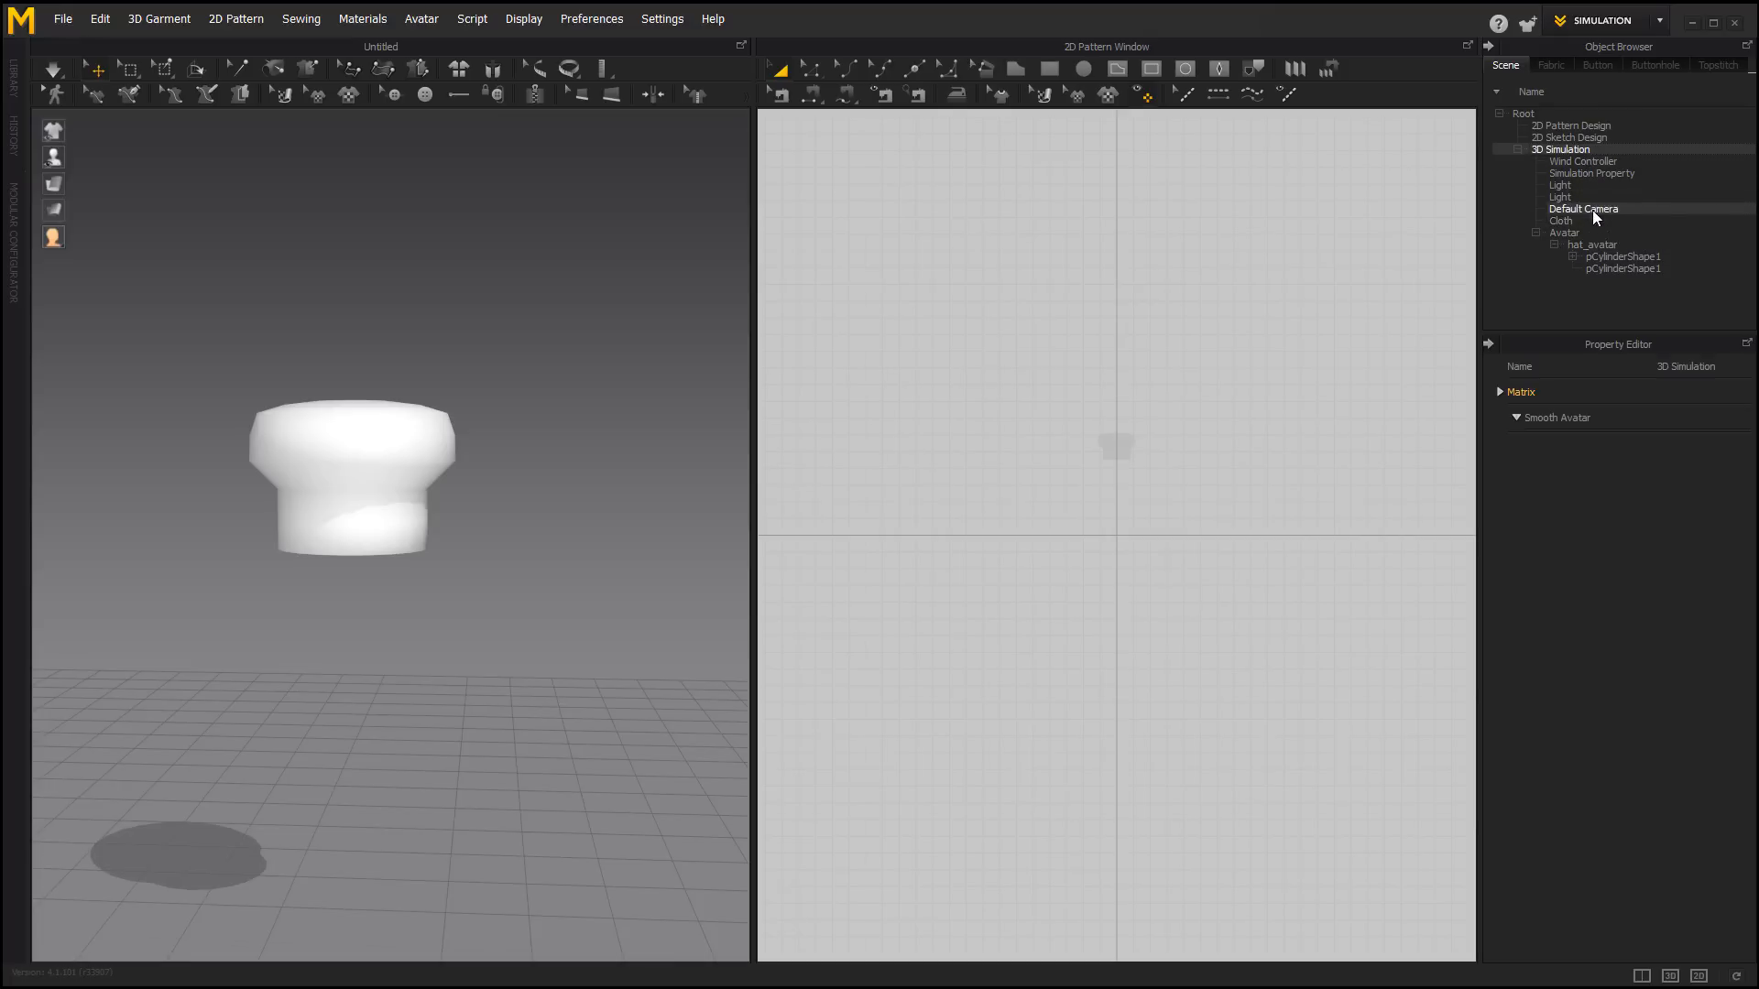
left_click(1591, 174)
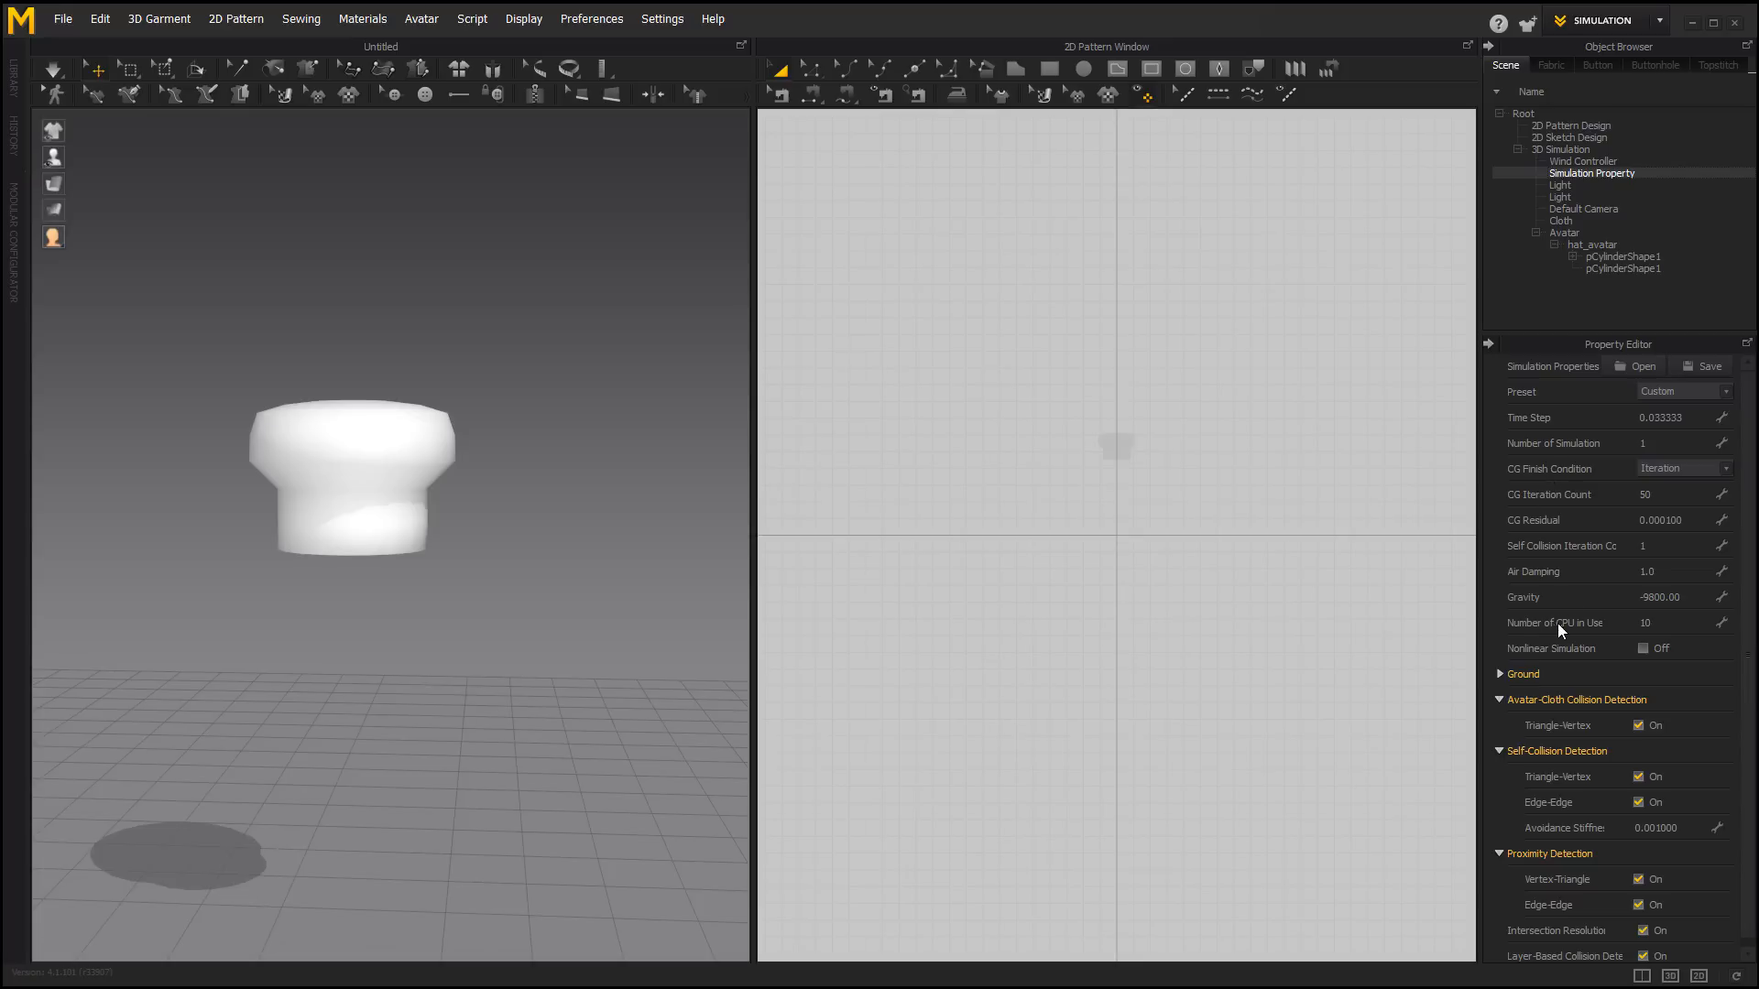
left_click(1654, 624)
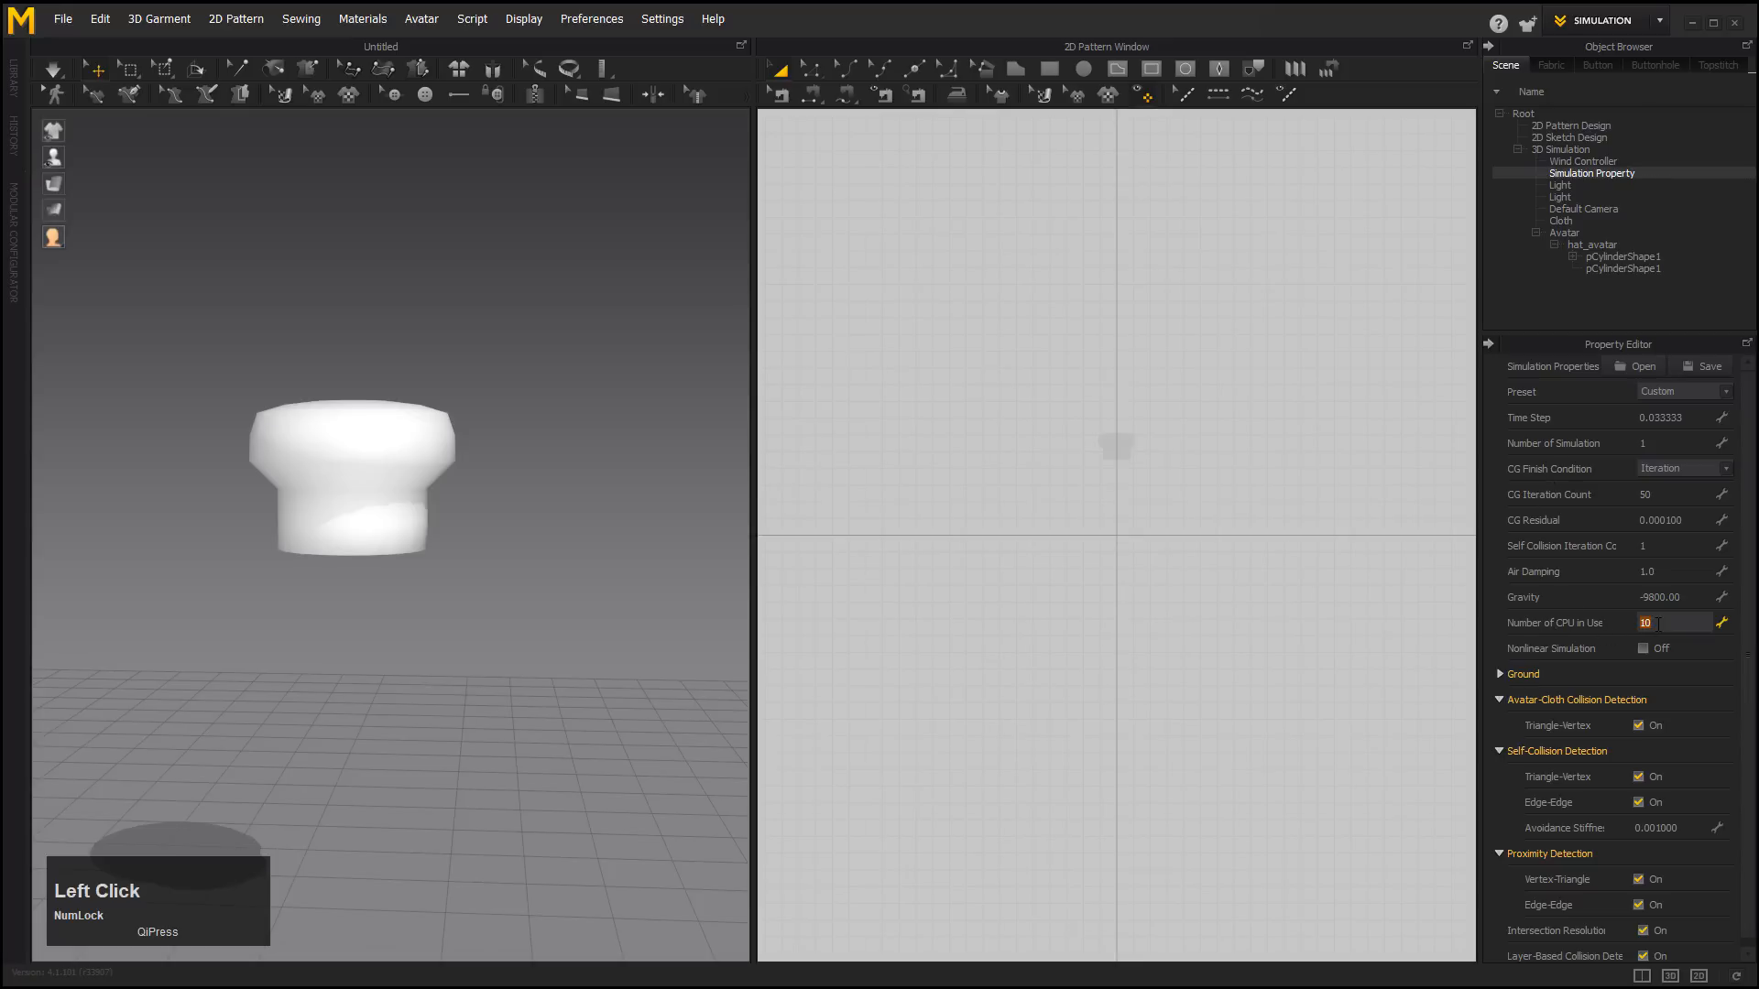
Check the CPU's logical processors in Task Manager's performance graphs and close Task Manager.
right_click(1521, 987)
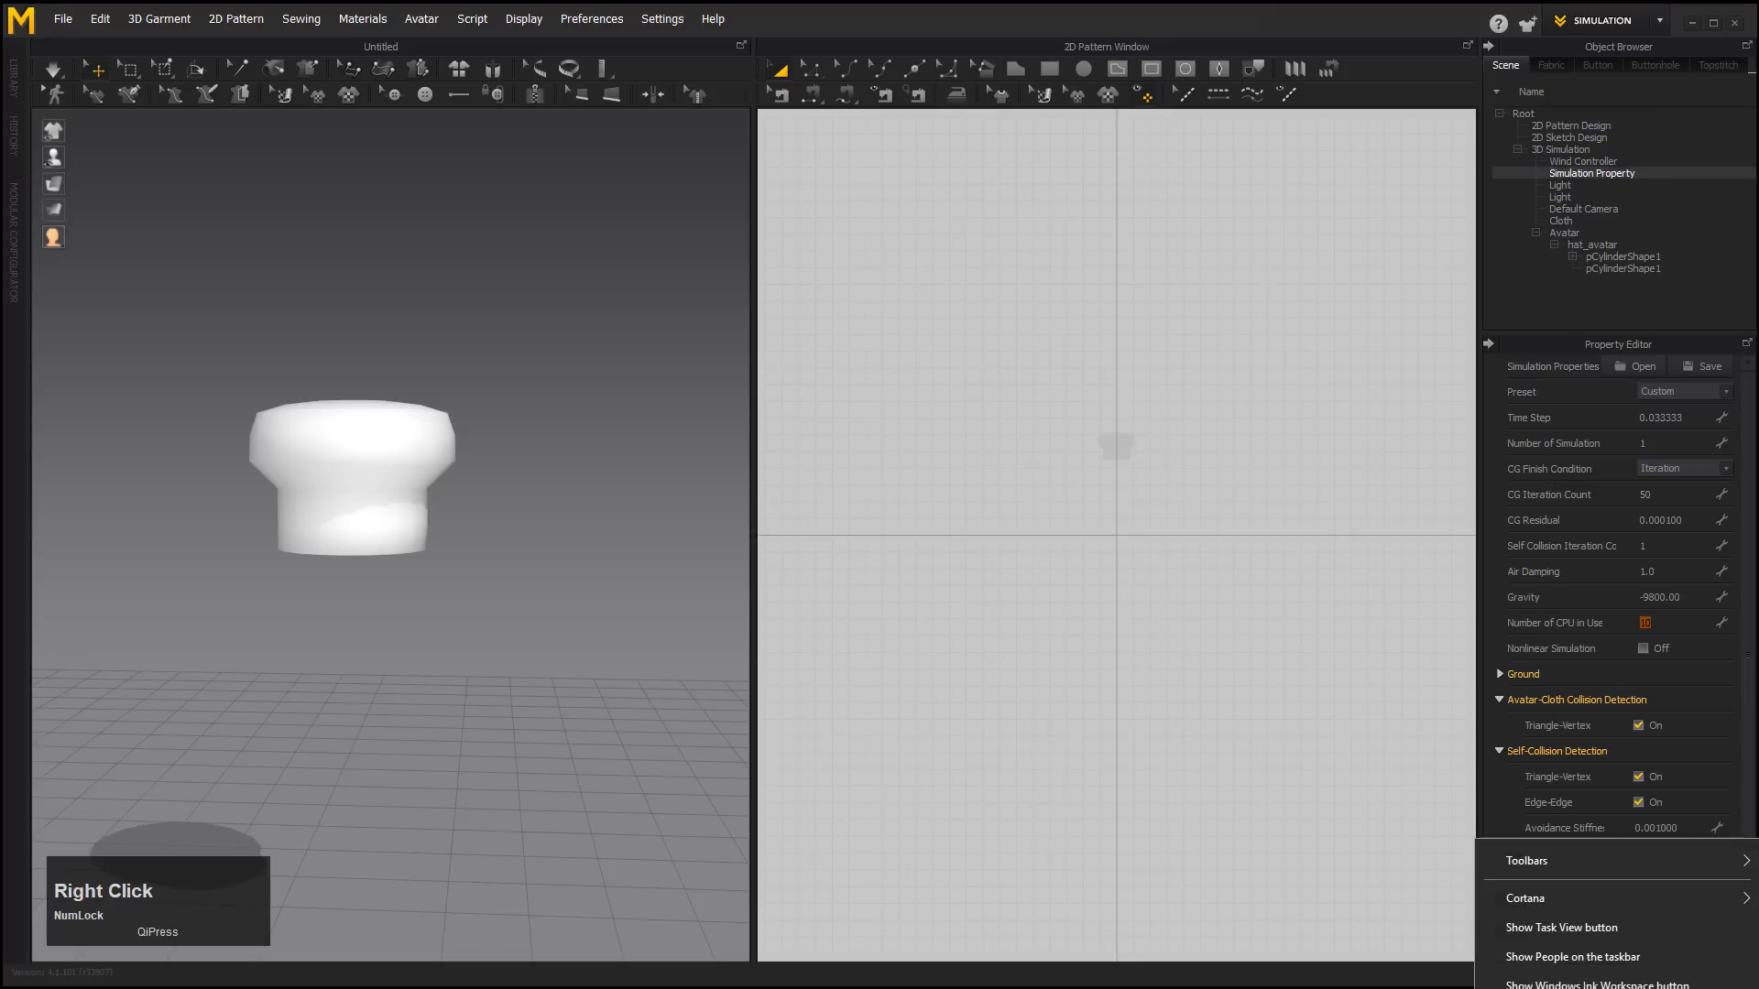
left_click(1549, 988)
left_click(374, 174)
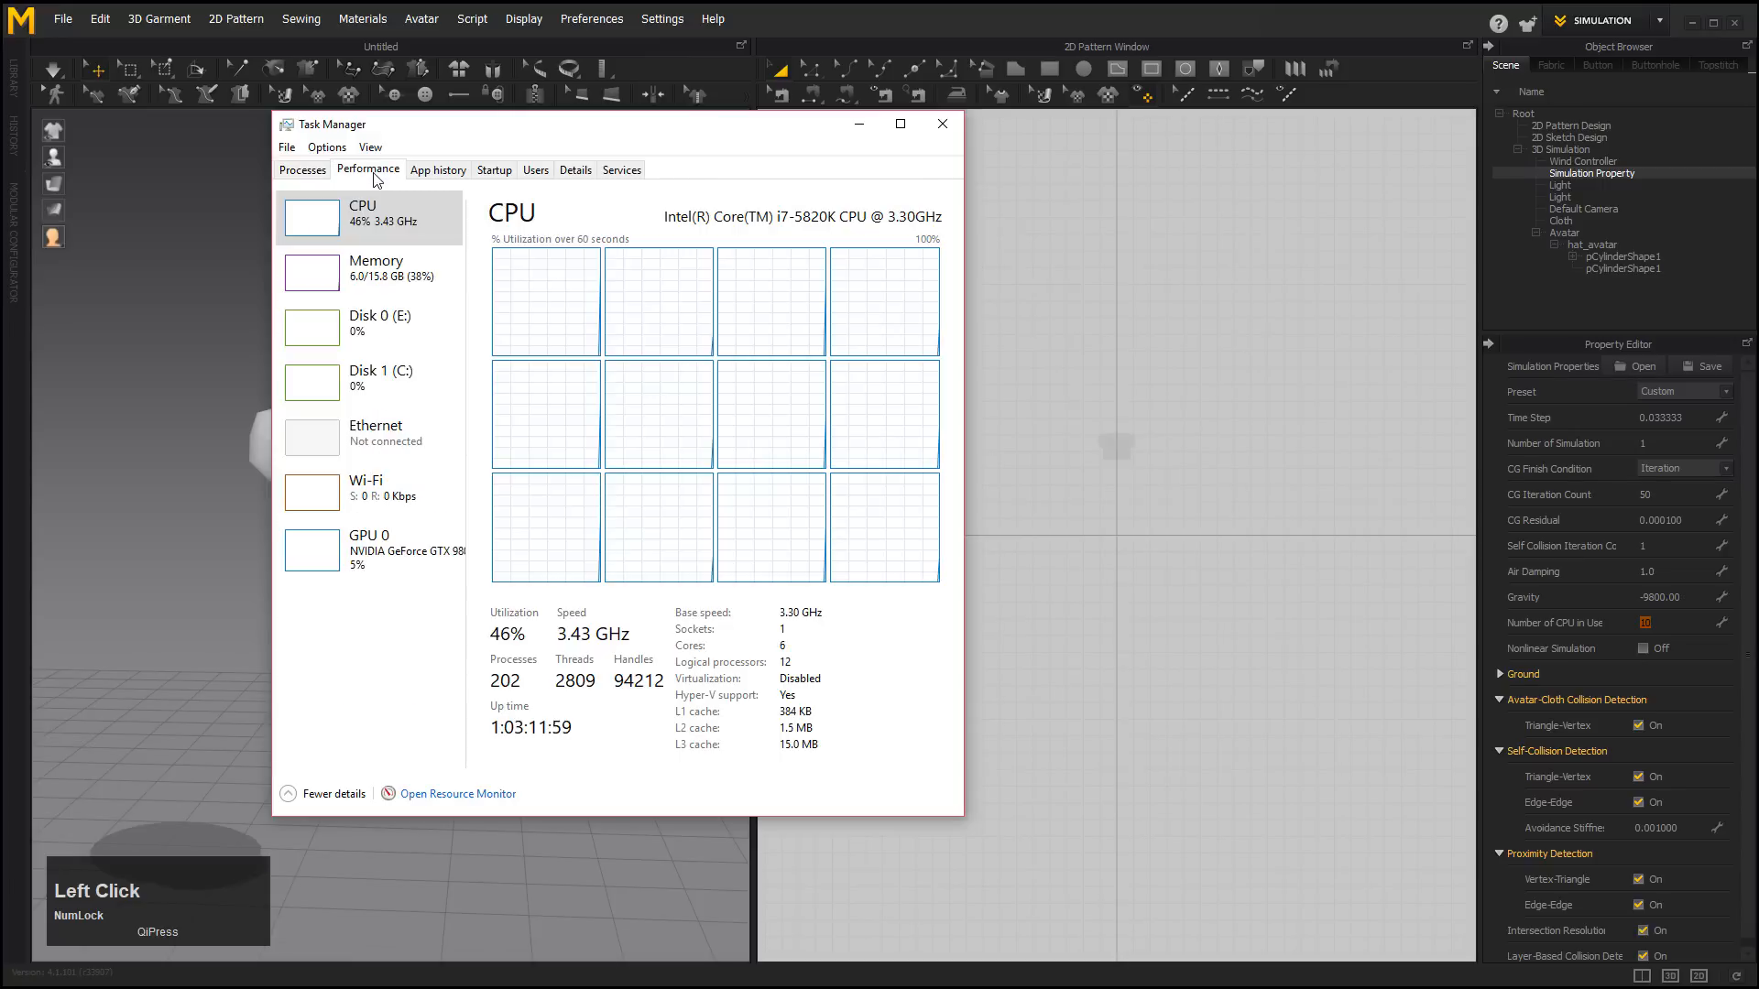
right_click(852, 301)
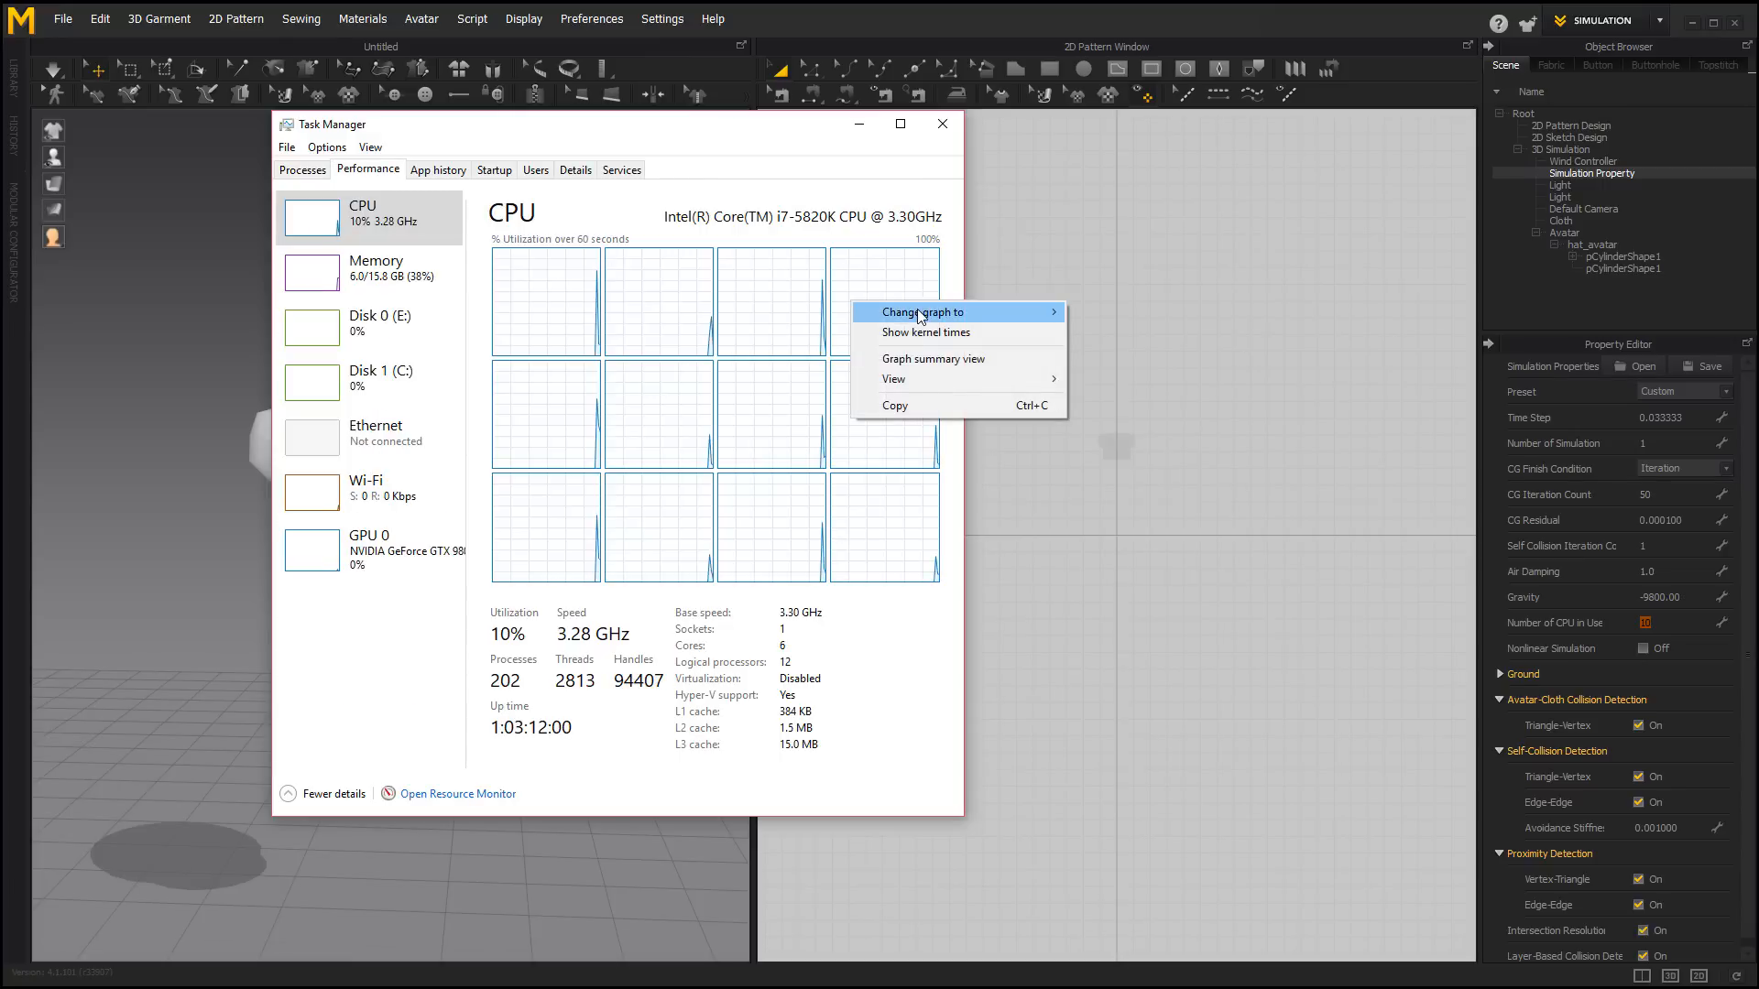
mouse_move(994, 313)
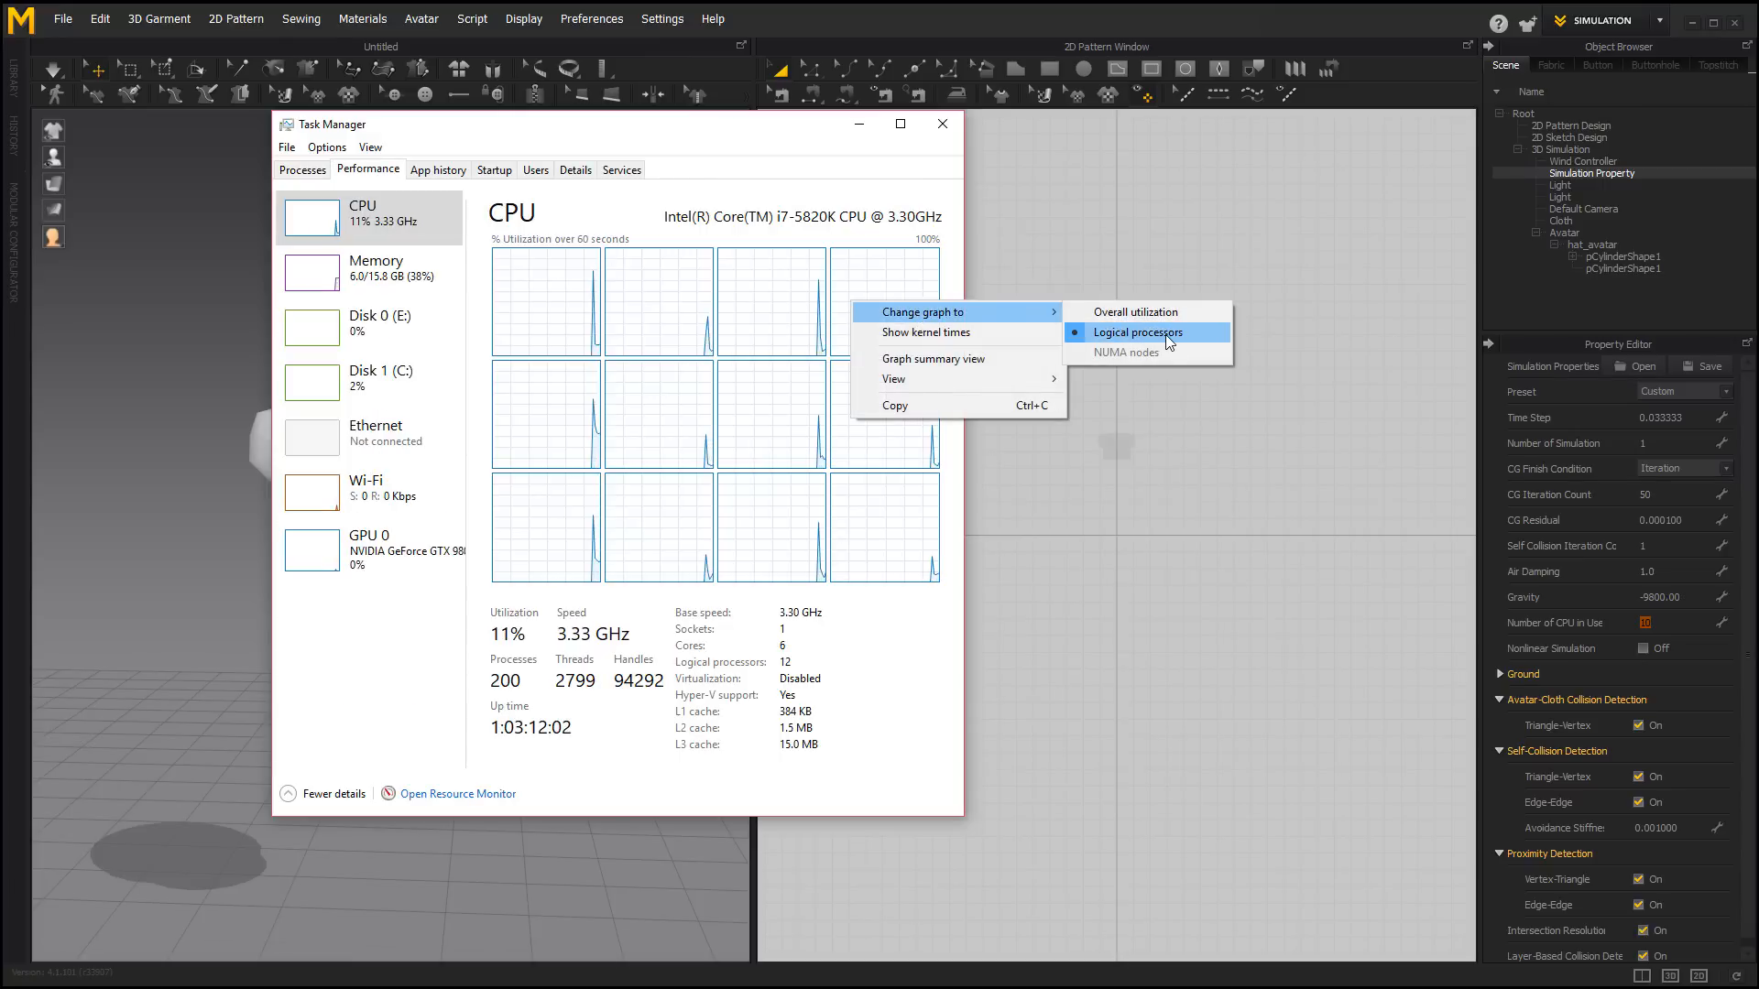
left_click(880, 244)
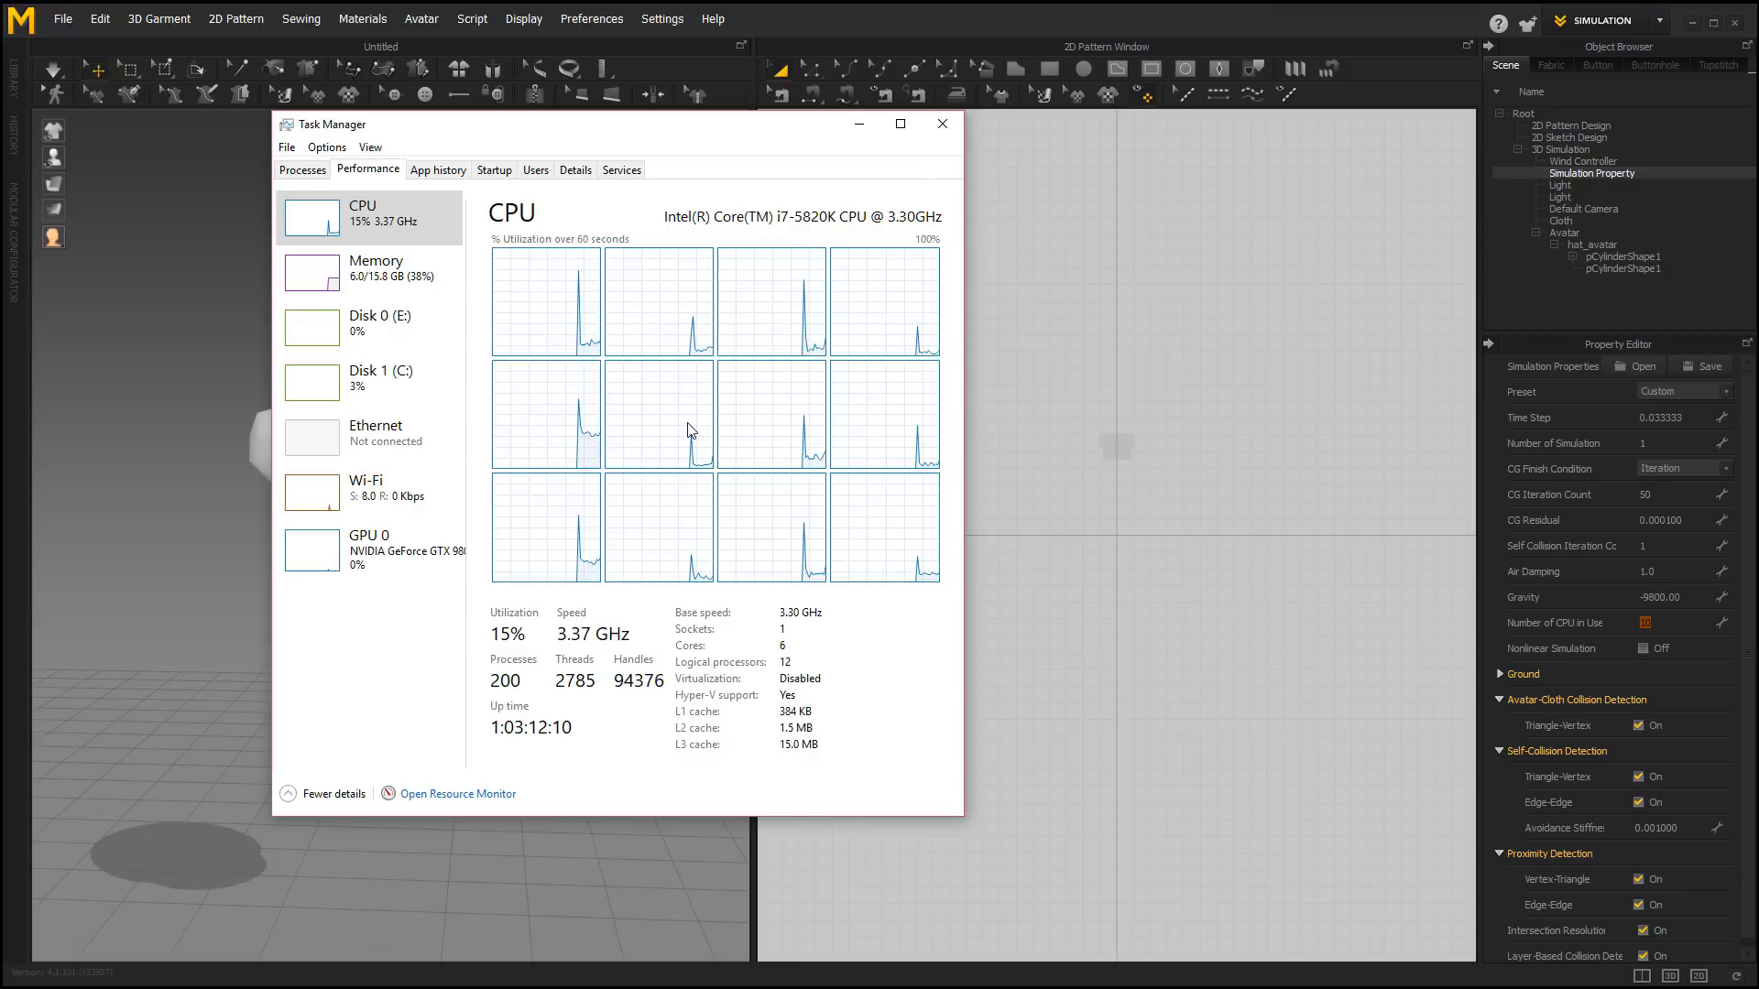
left_click(942, 139)
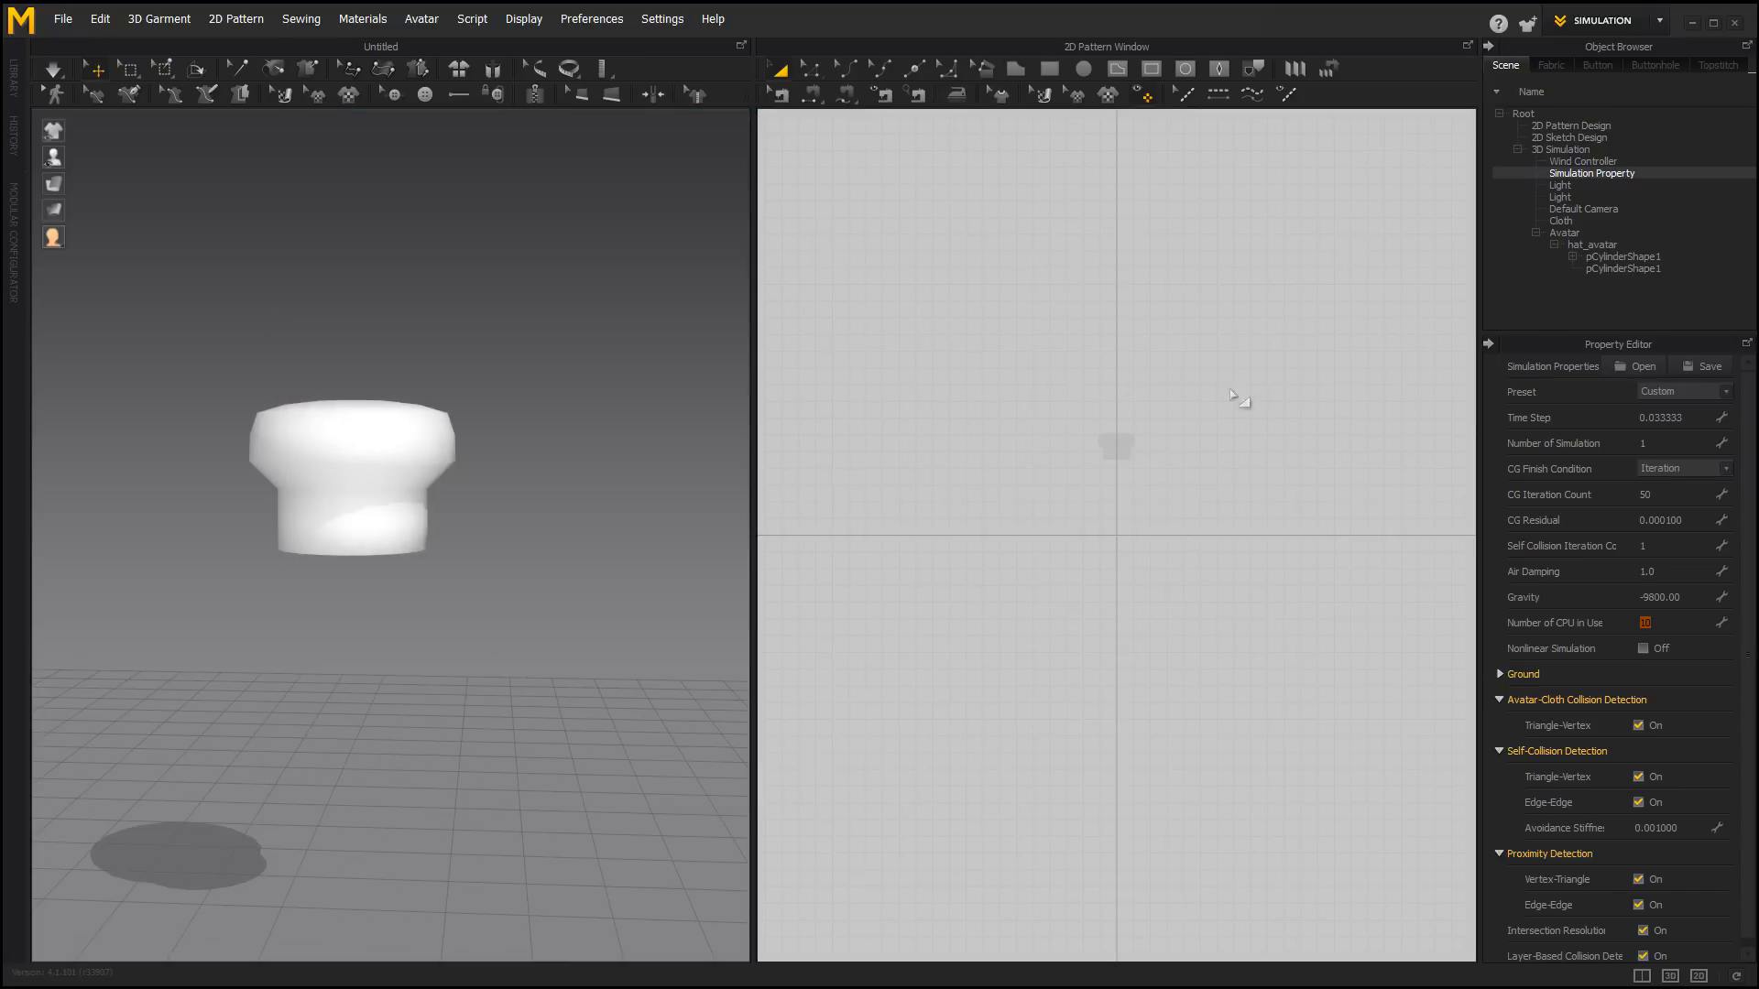
Inspect the Number of CPU in Use value in Marvelous Designer again and close the simulation properties.
left_click(1659, 622)
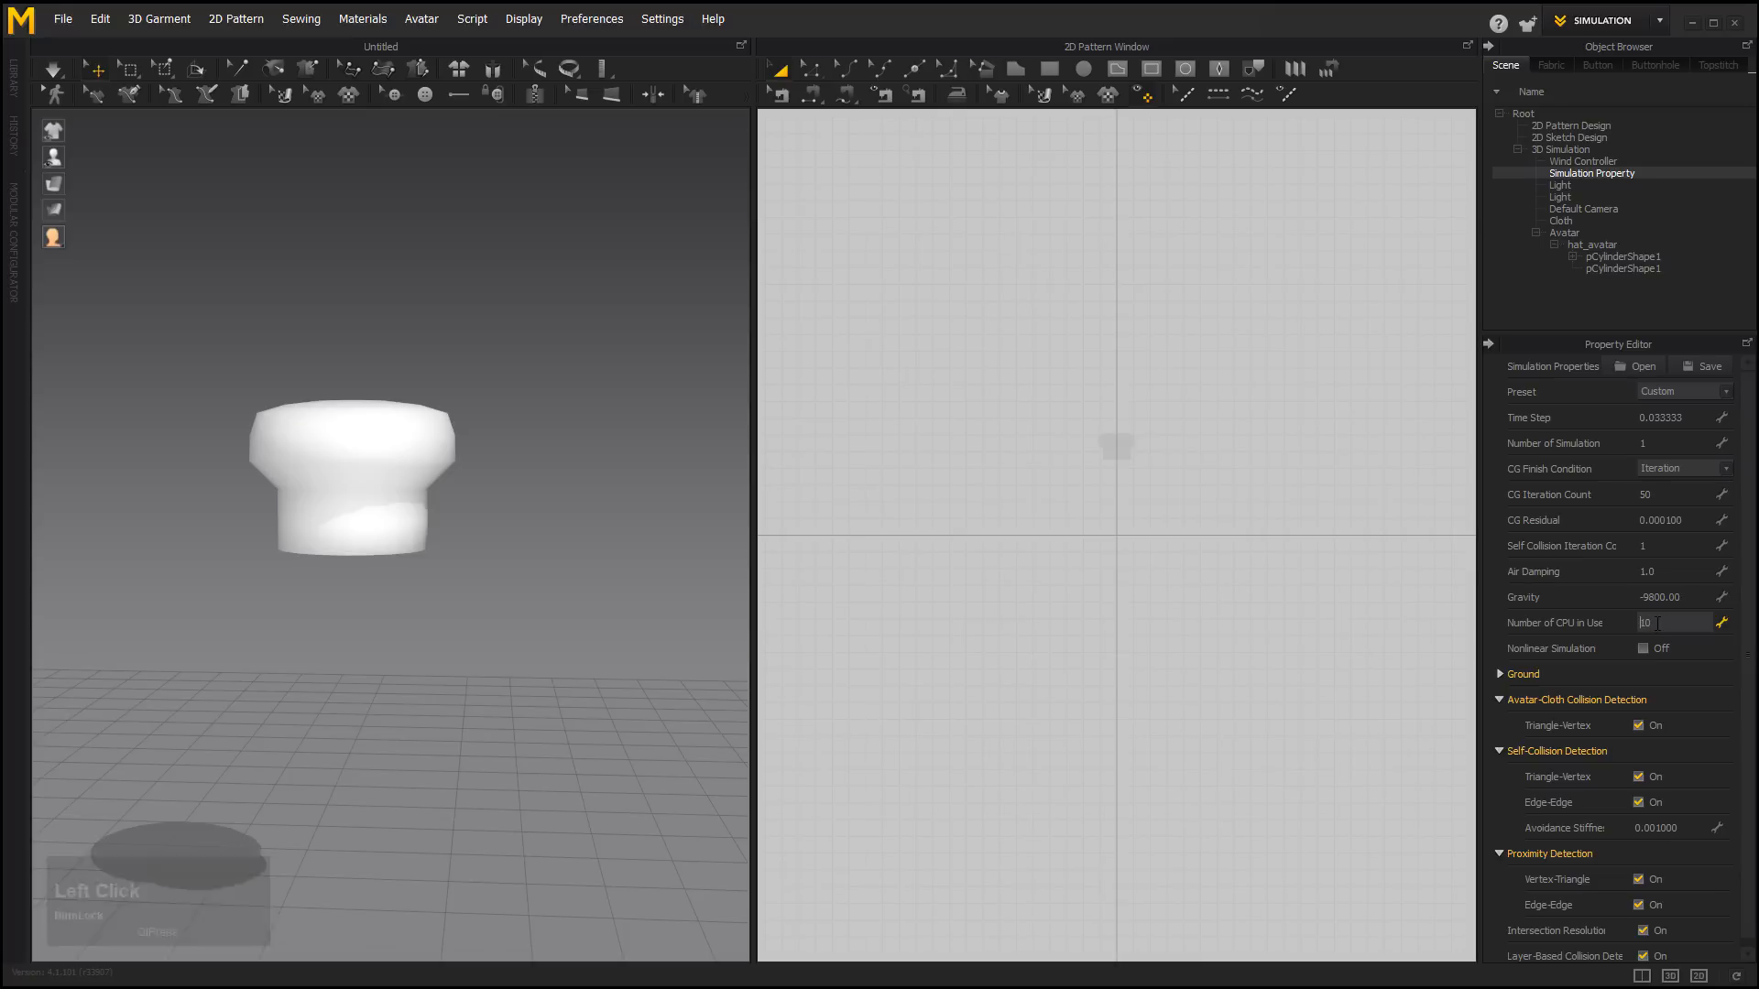
double_click(1658, 624)
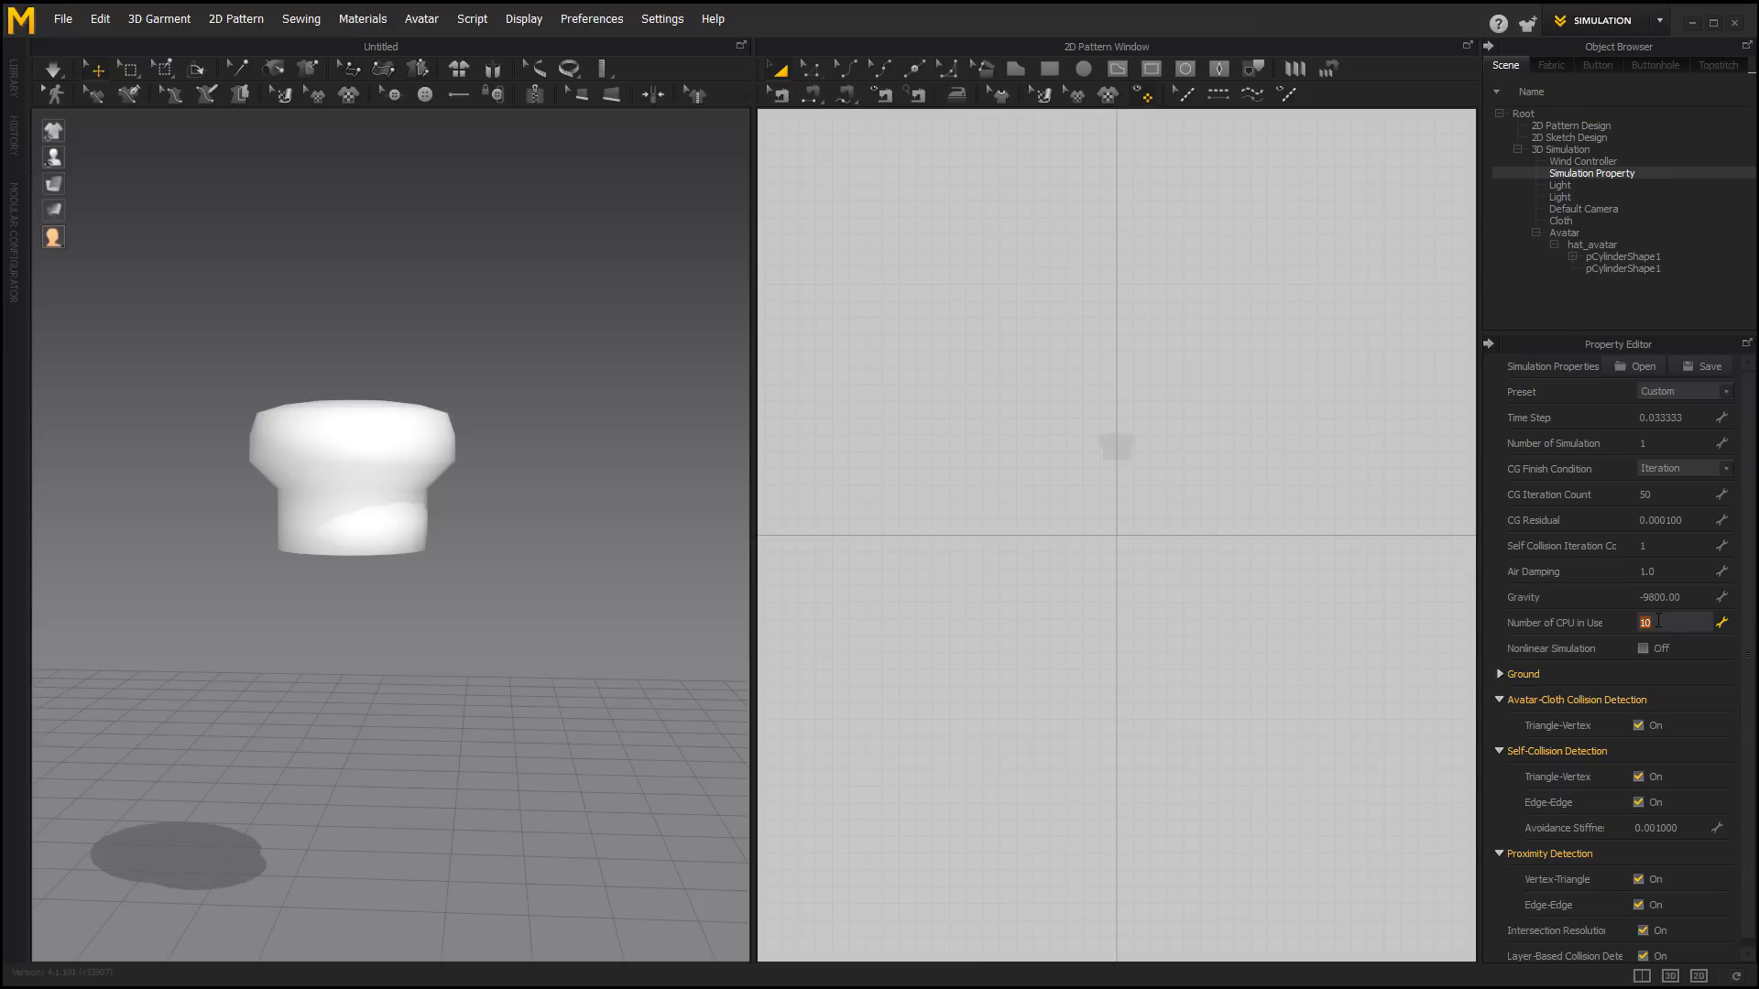
left_click(1352, 613)
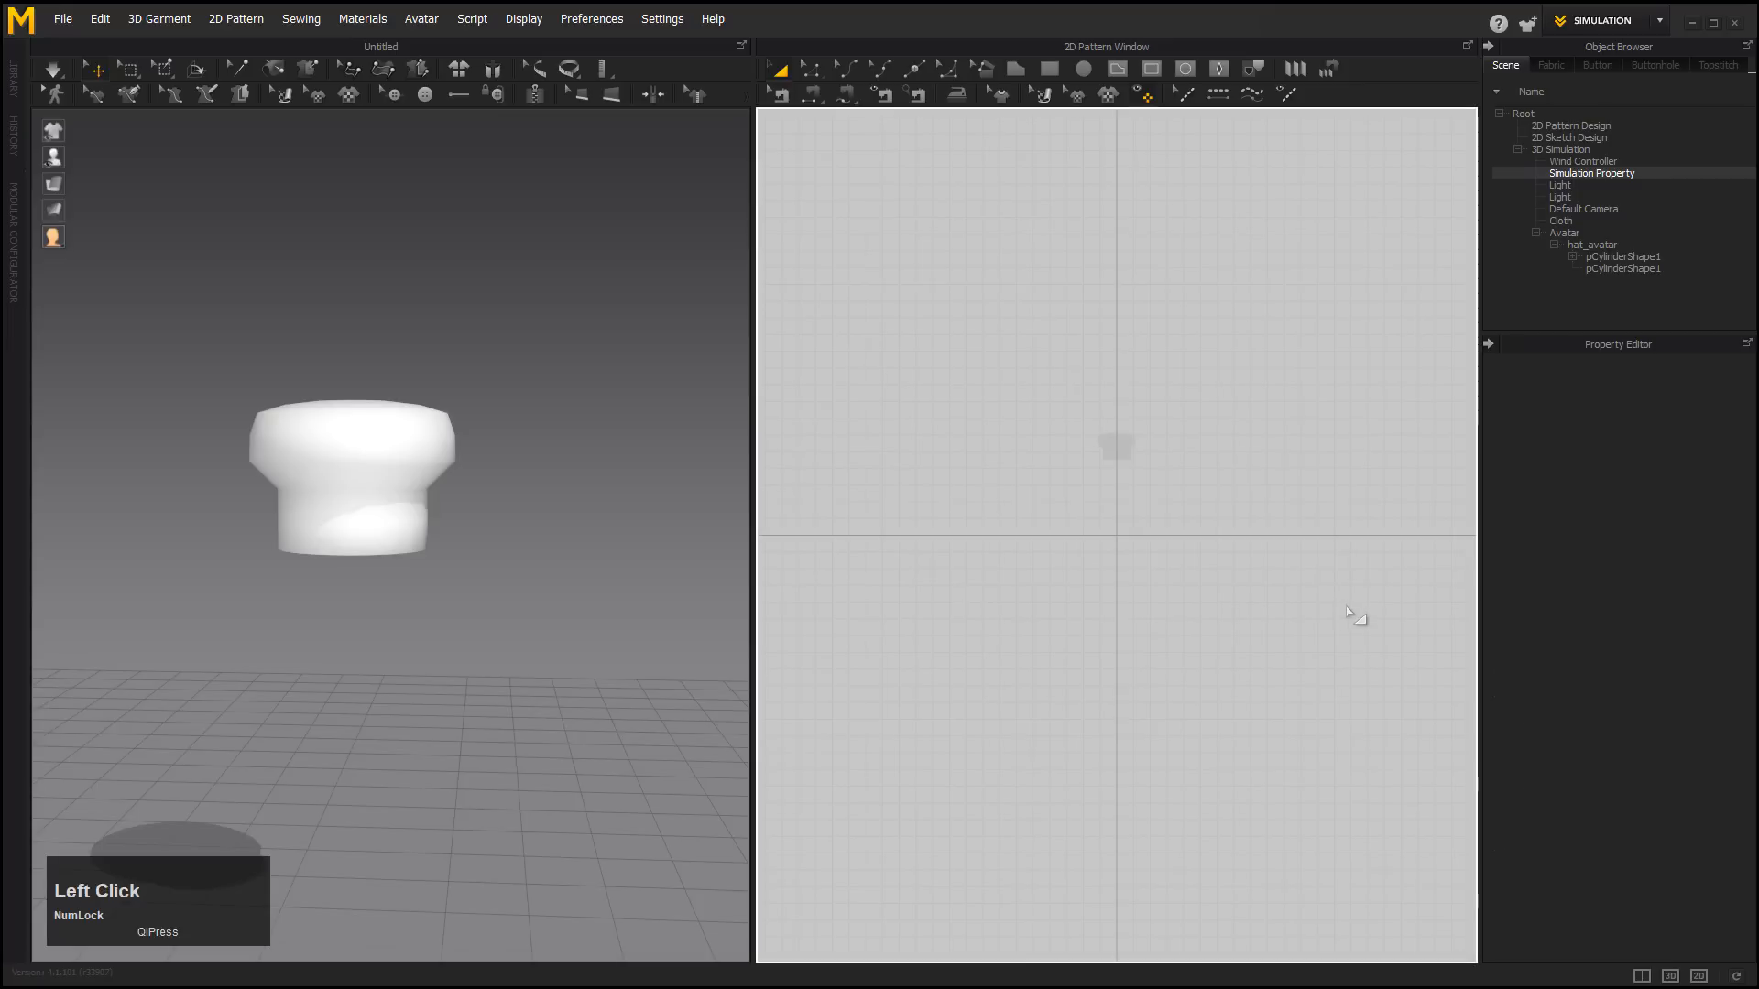
left_click_drag(601, 476, 522, 550, "alt")
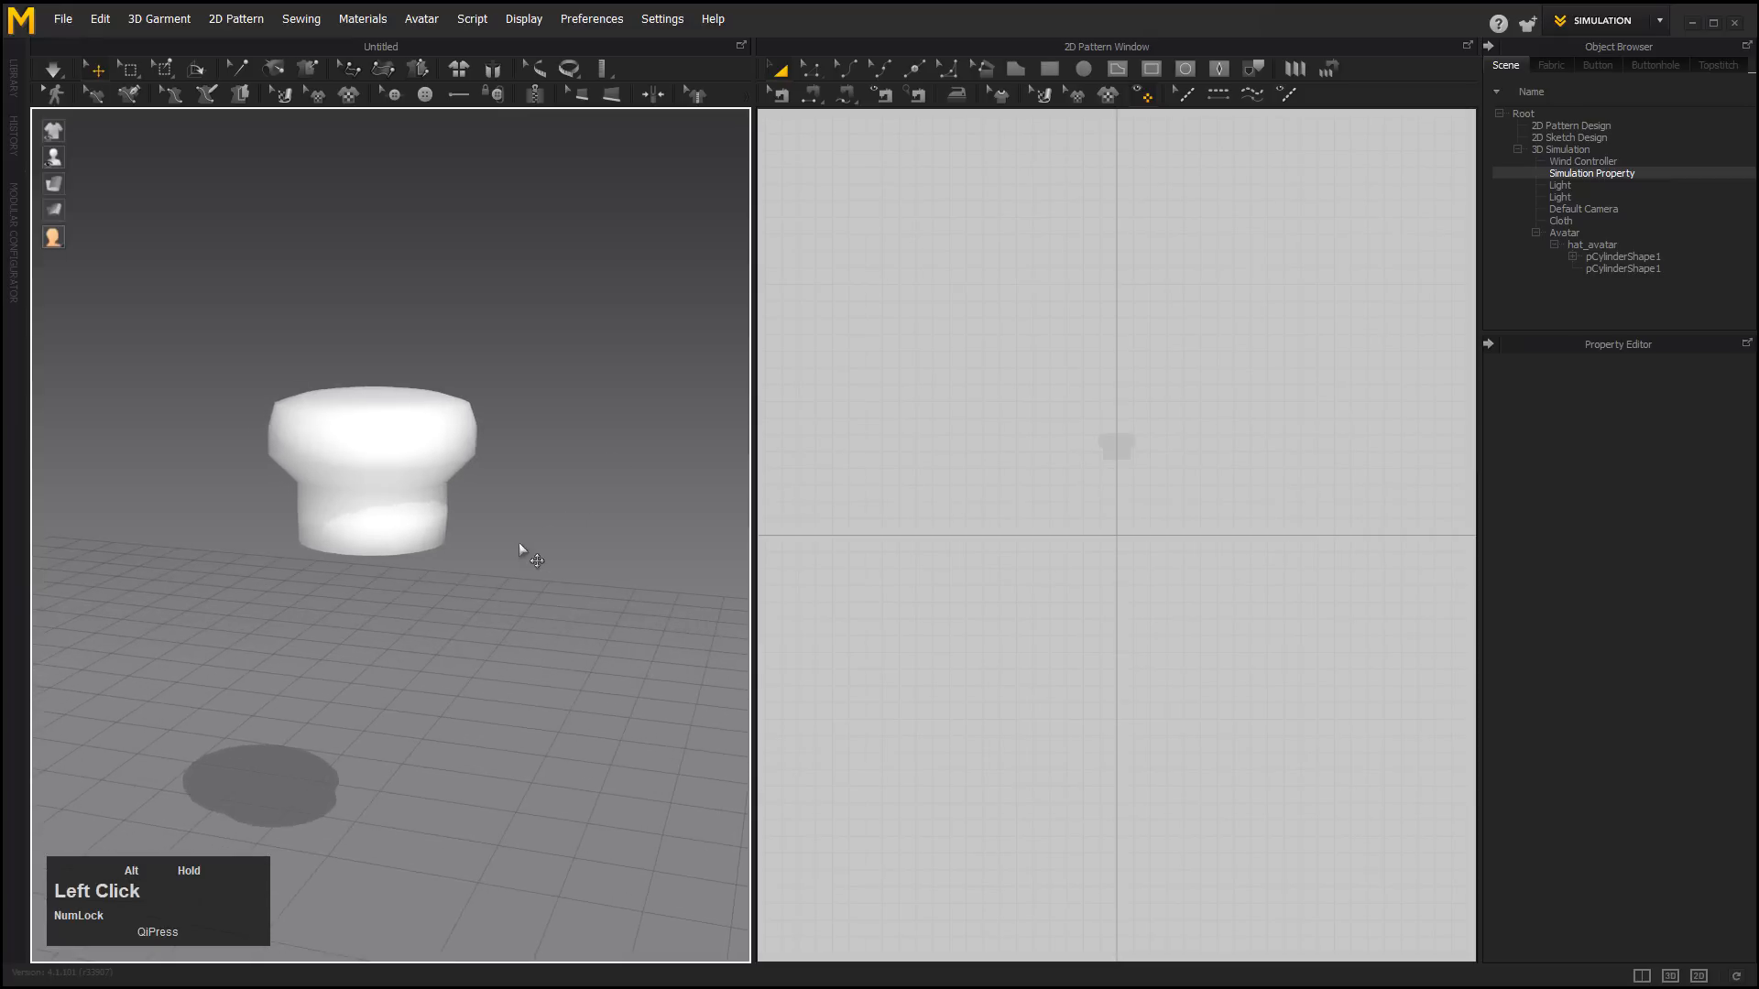
middle_click_drag(523, 550, 789, 596)
right_click_drag(944, 582, 1001, 621, "alt")
middle_click_drag(1002, 620, 958, 341)
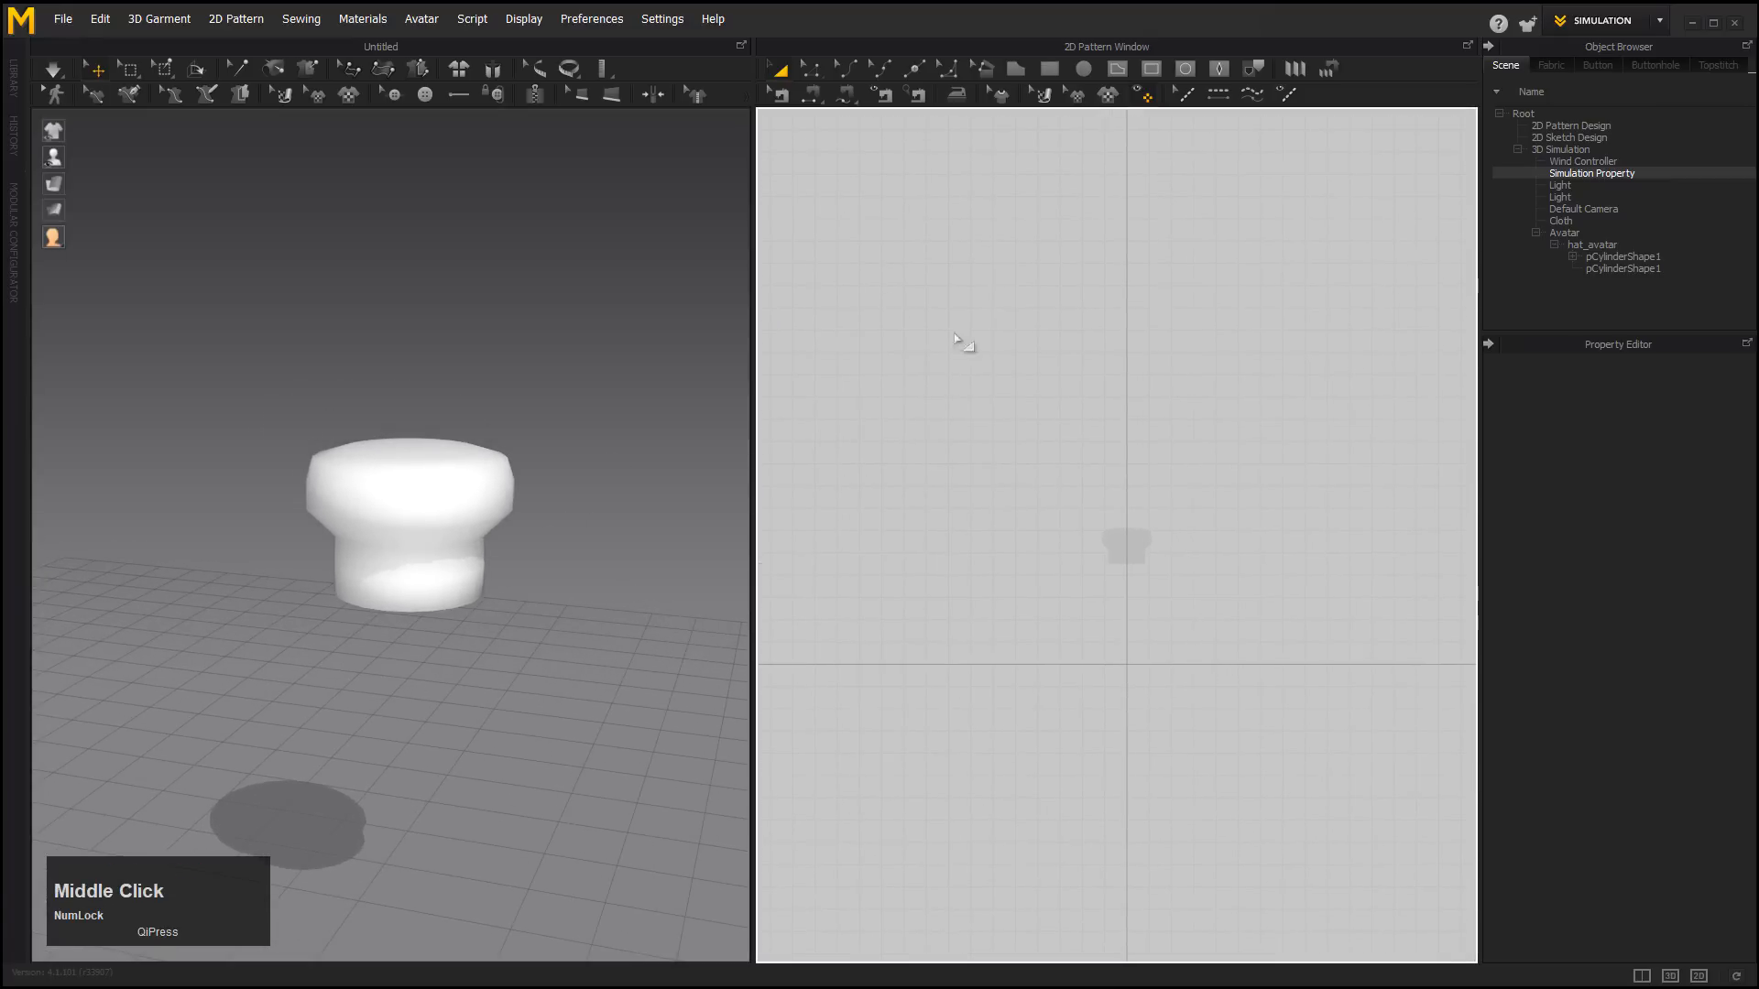
Draw a thin rectangular band pattern about 589 mm long across the avatar's base and place it closer to the avatar in 3D.
left_click(1050, 69)
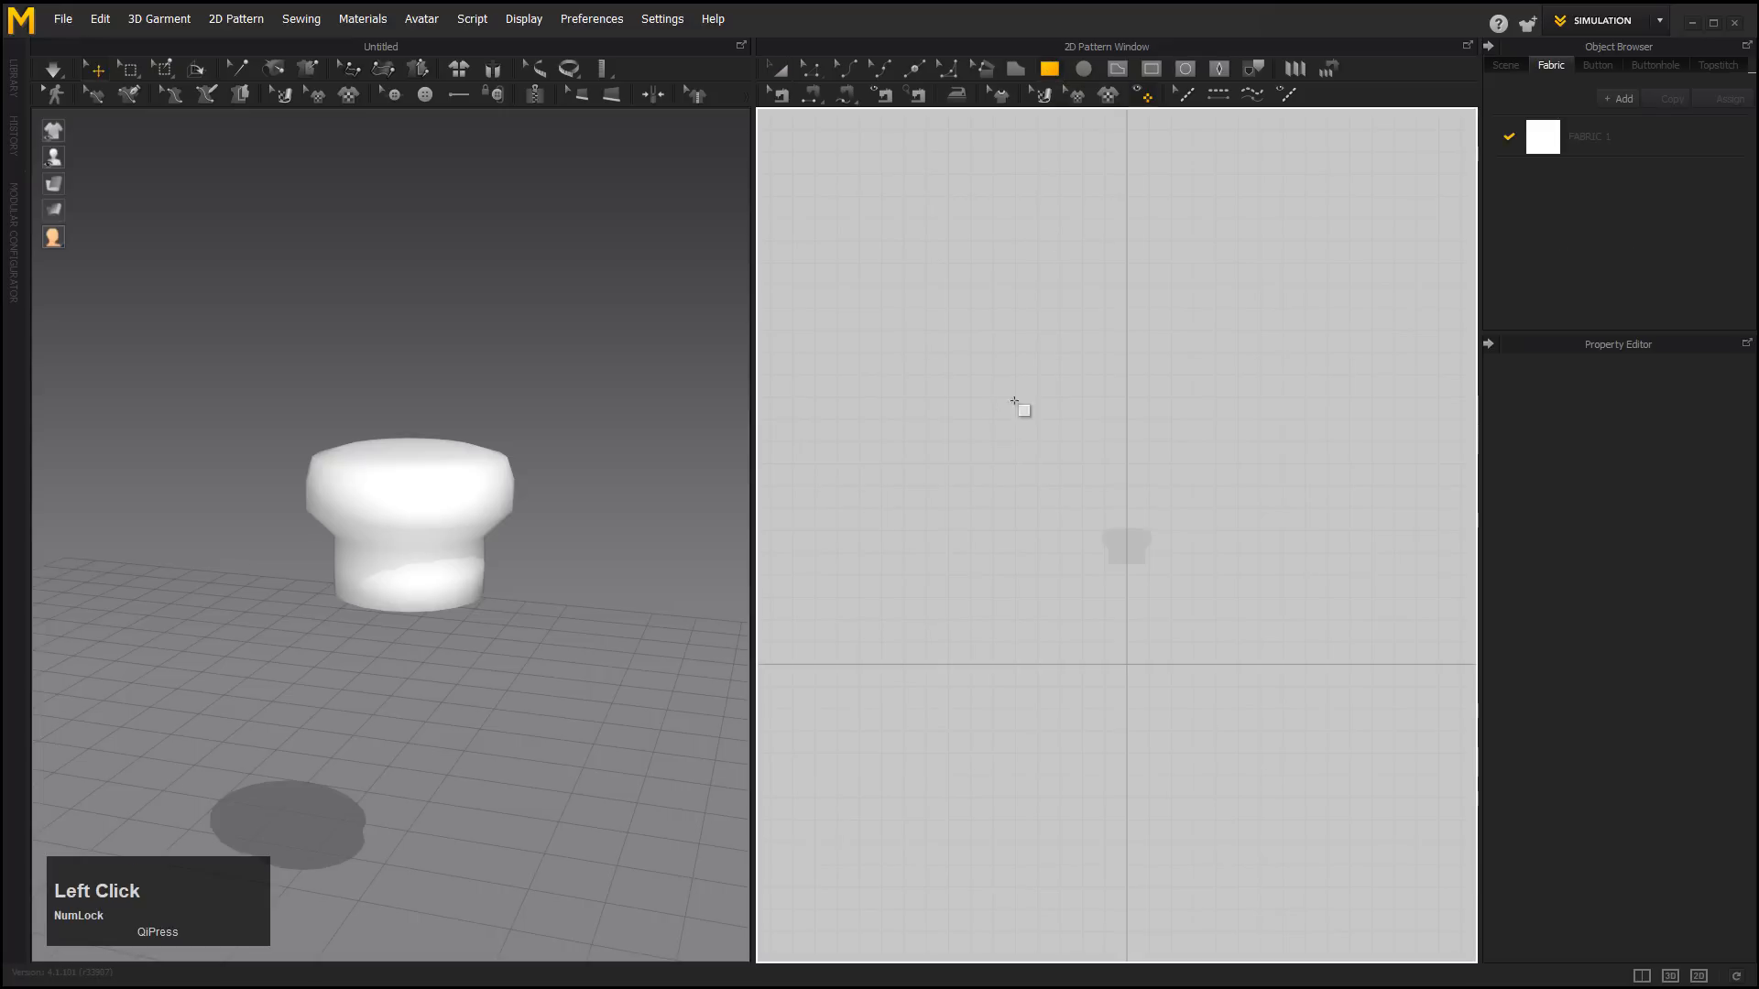
right_click_drag(1015, 403, 1118, 537, "alt")
left_click_drag(926, 609, 1395, 631)
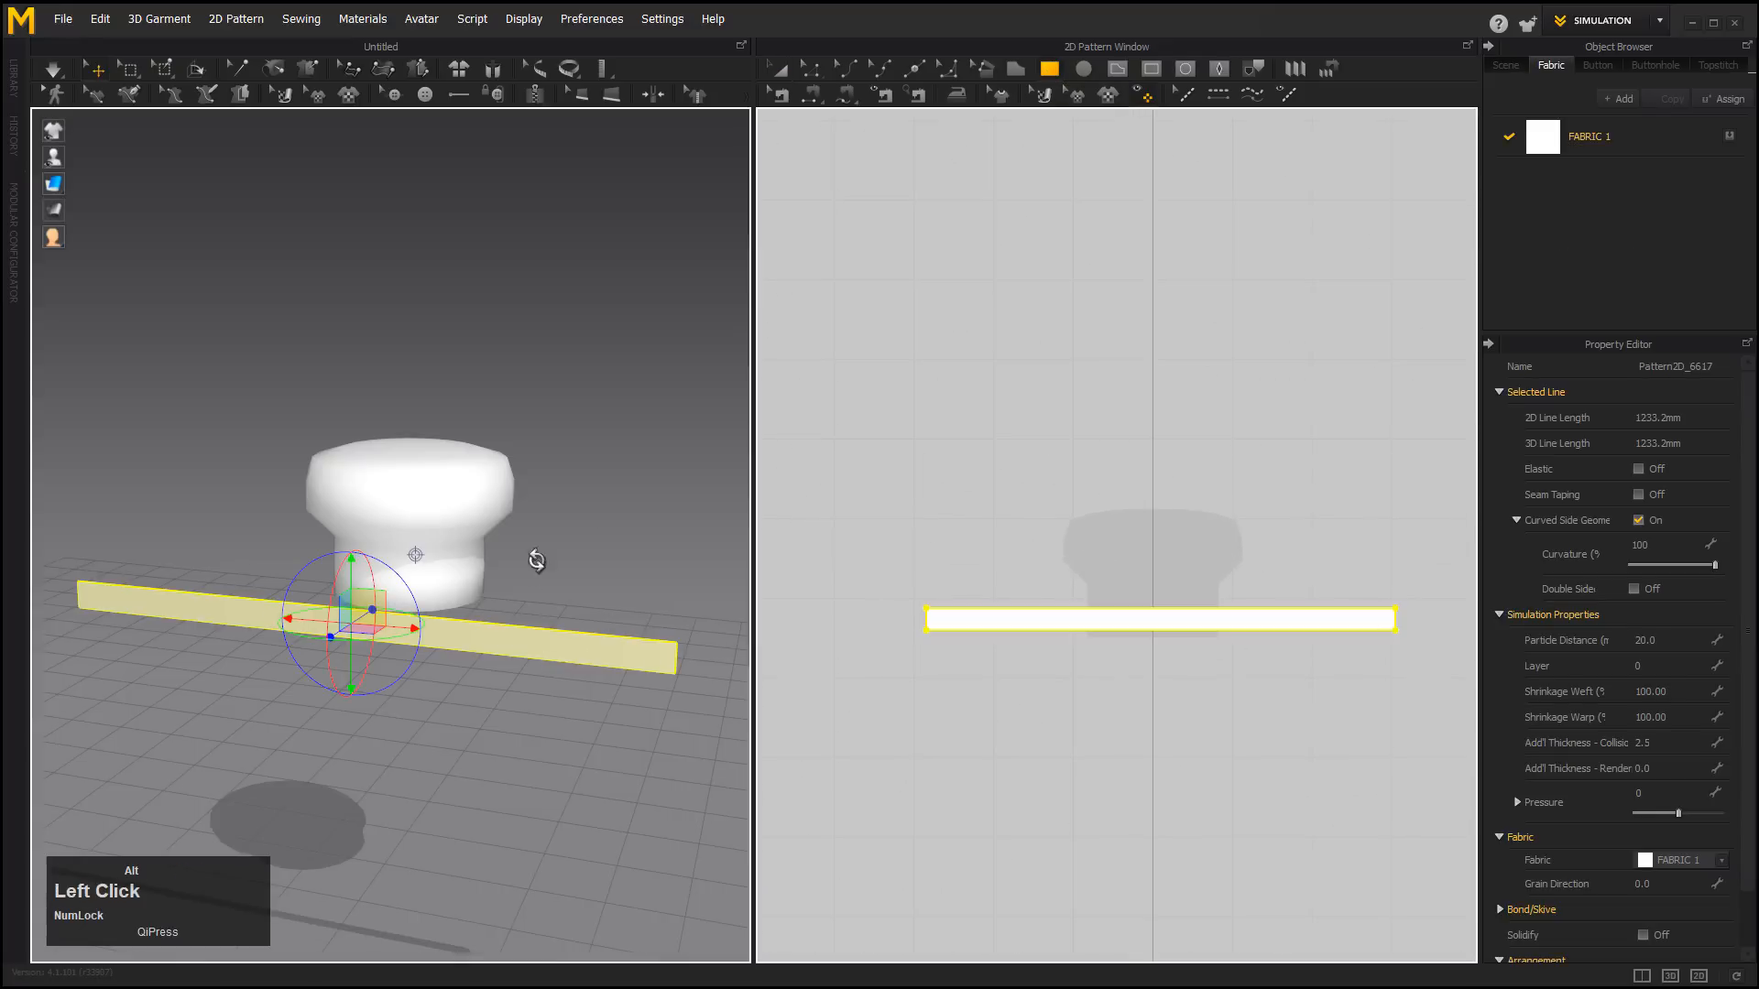
left_click_drag(537, 560, 522, 623, "alt")
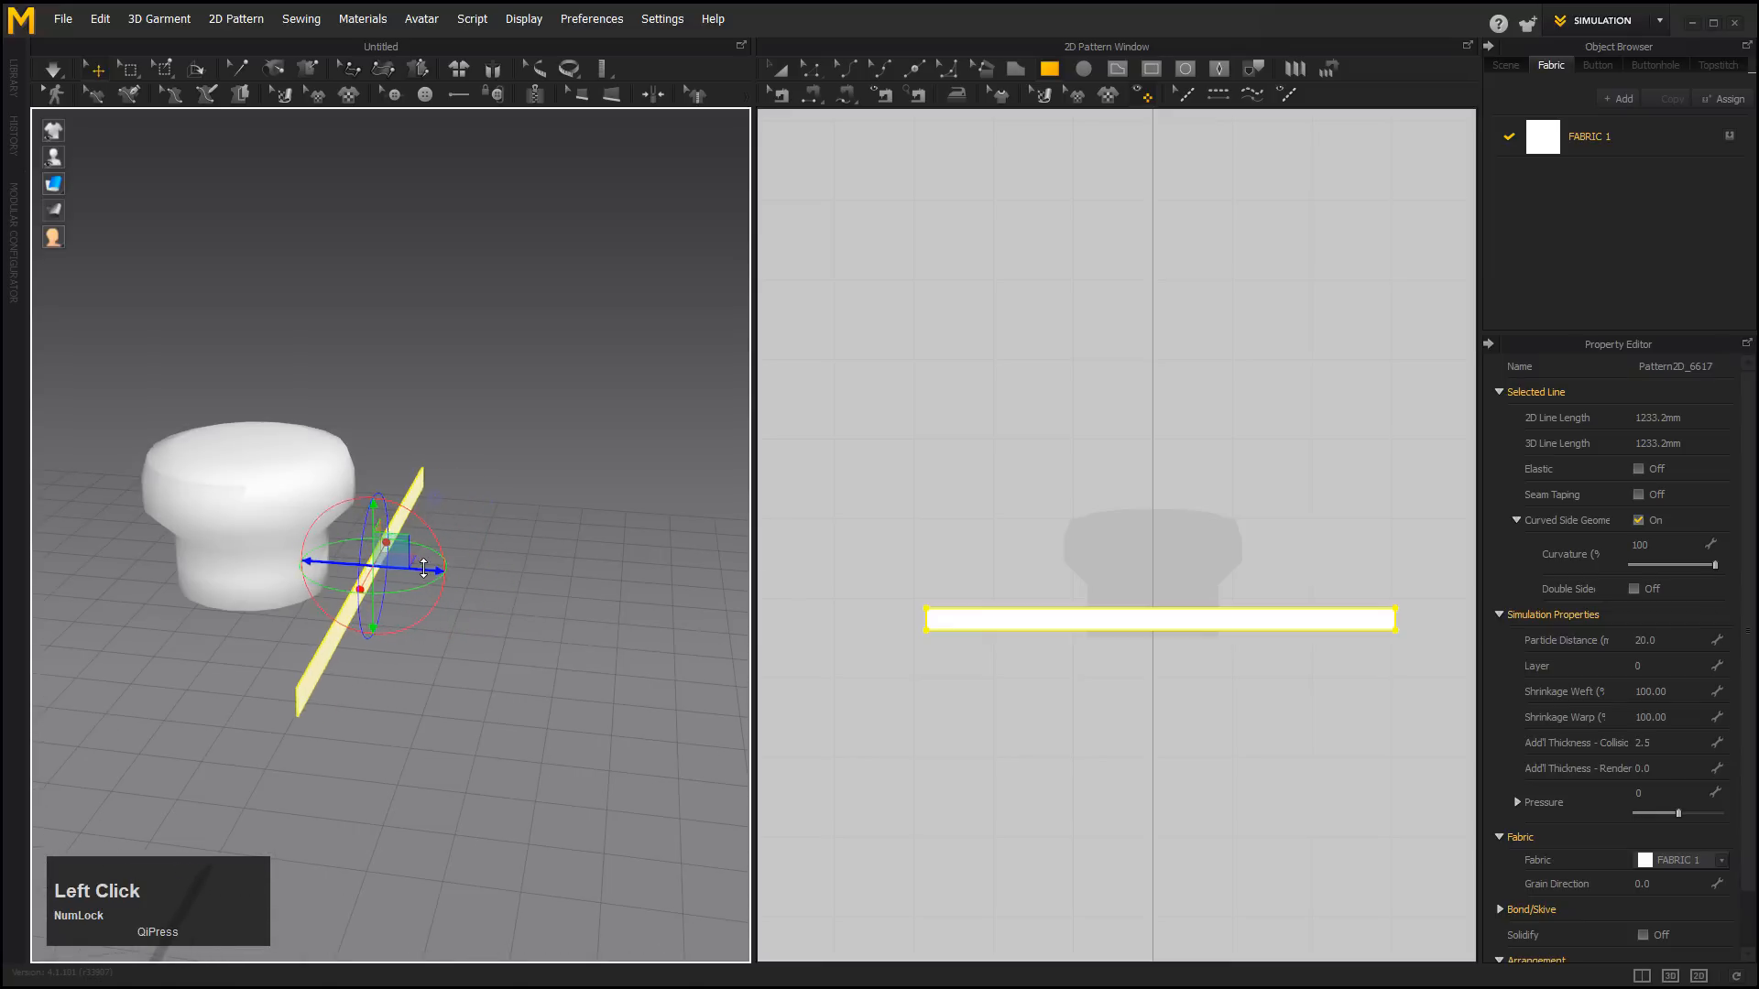
left_click_drag(423, 569, 386, 566)
left_click_drag(530, 605, 376, 577, "alt")
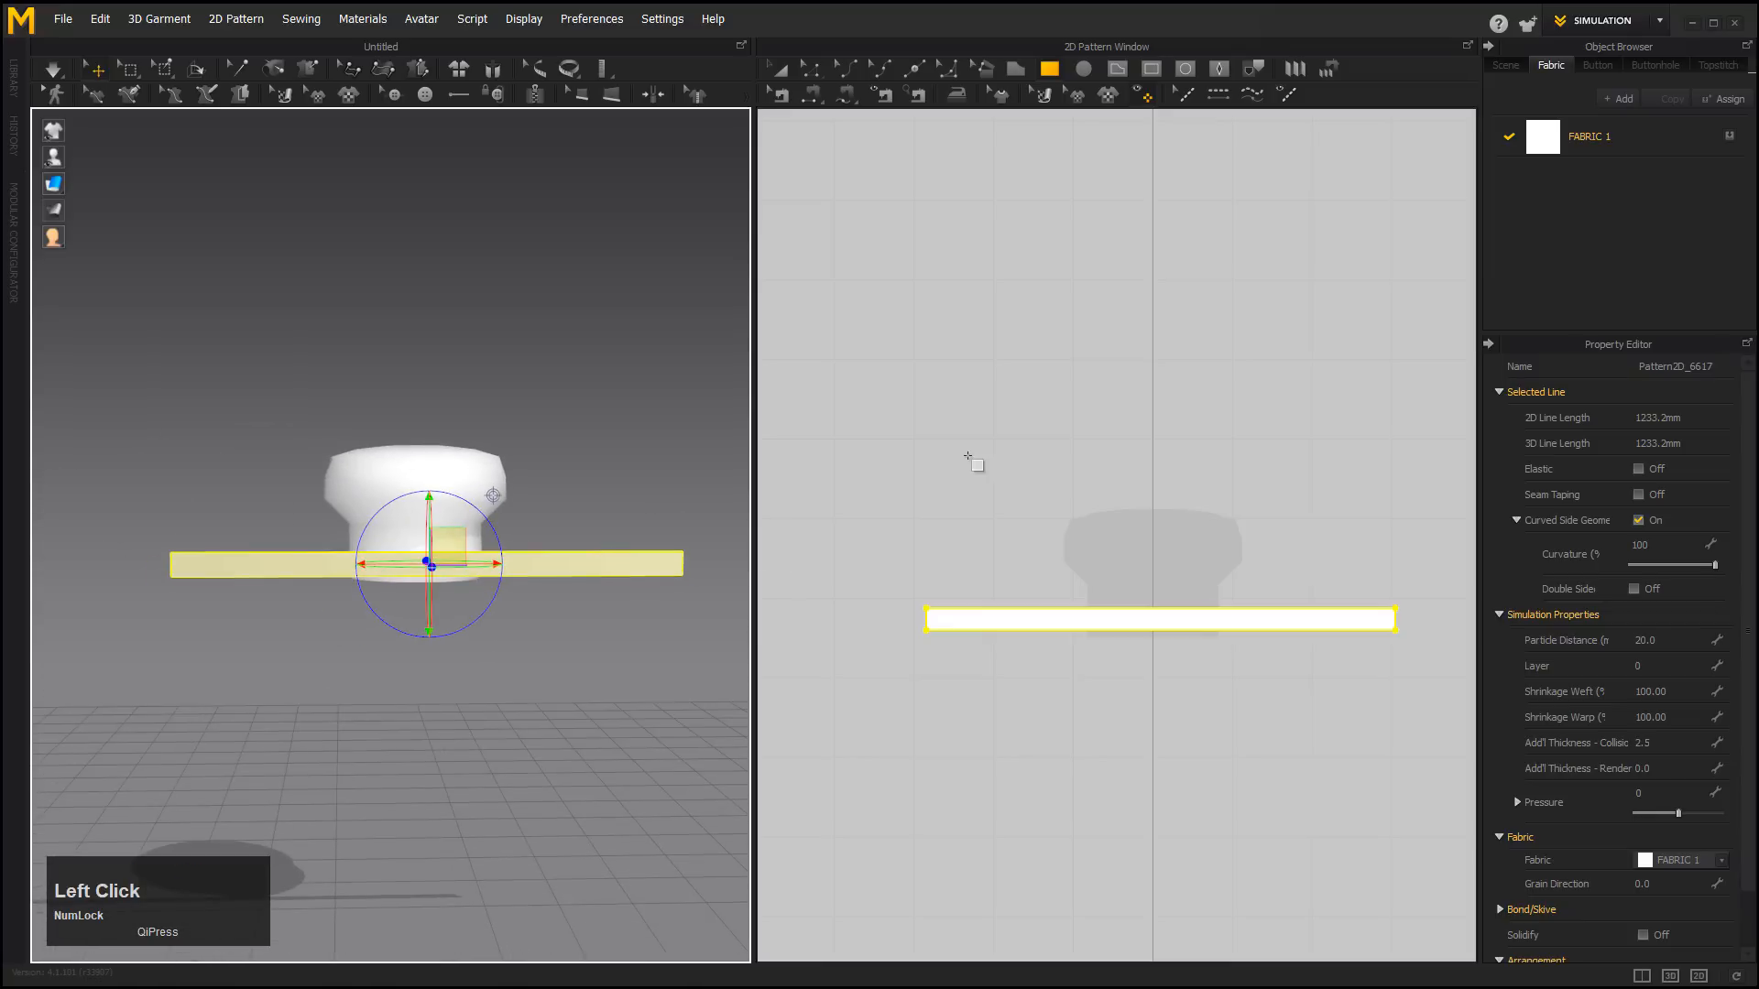
Draw a large circular pattern with a circumference of about 2624 mm above the rectangular band.
left_click(1083, 69)
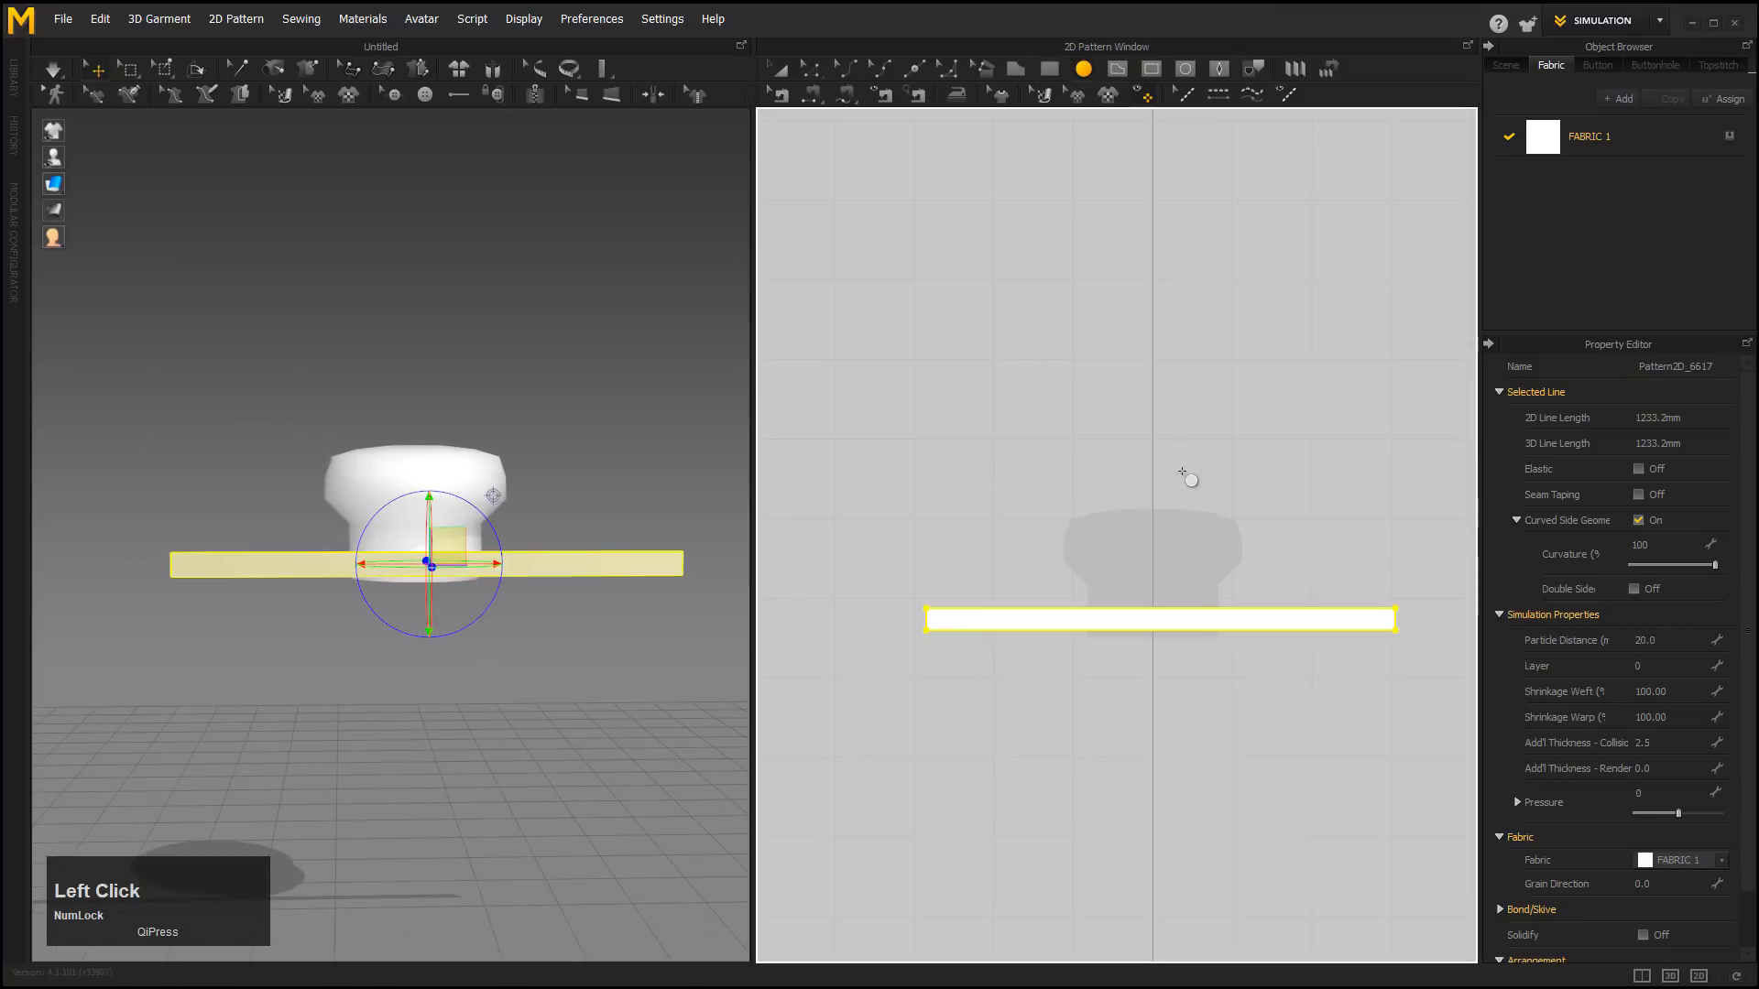
right_click_drag(1186, 474, 1140, 441, "alt")
middle_click_drag(1141, 441, 1064, 510)
left_click_drag(954, 333, 1217, 566)
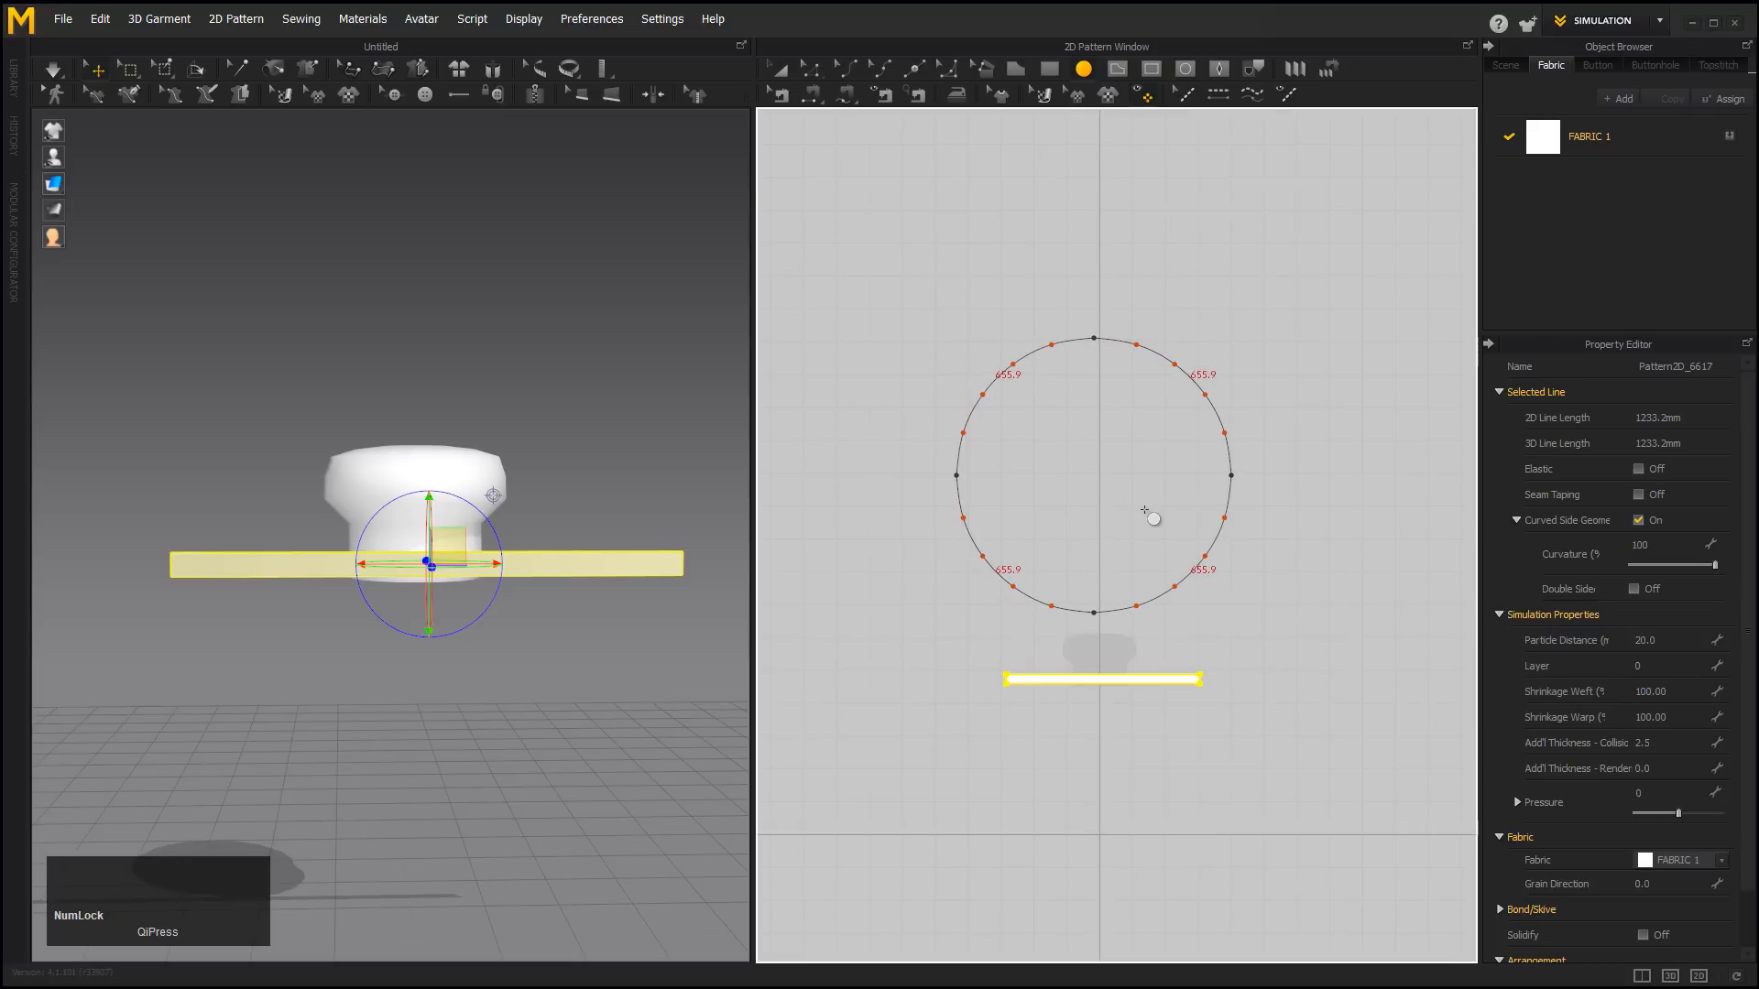
scroll(1118, 535, "up", 2)
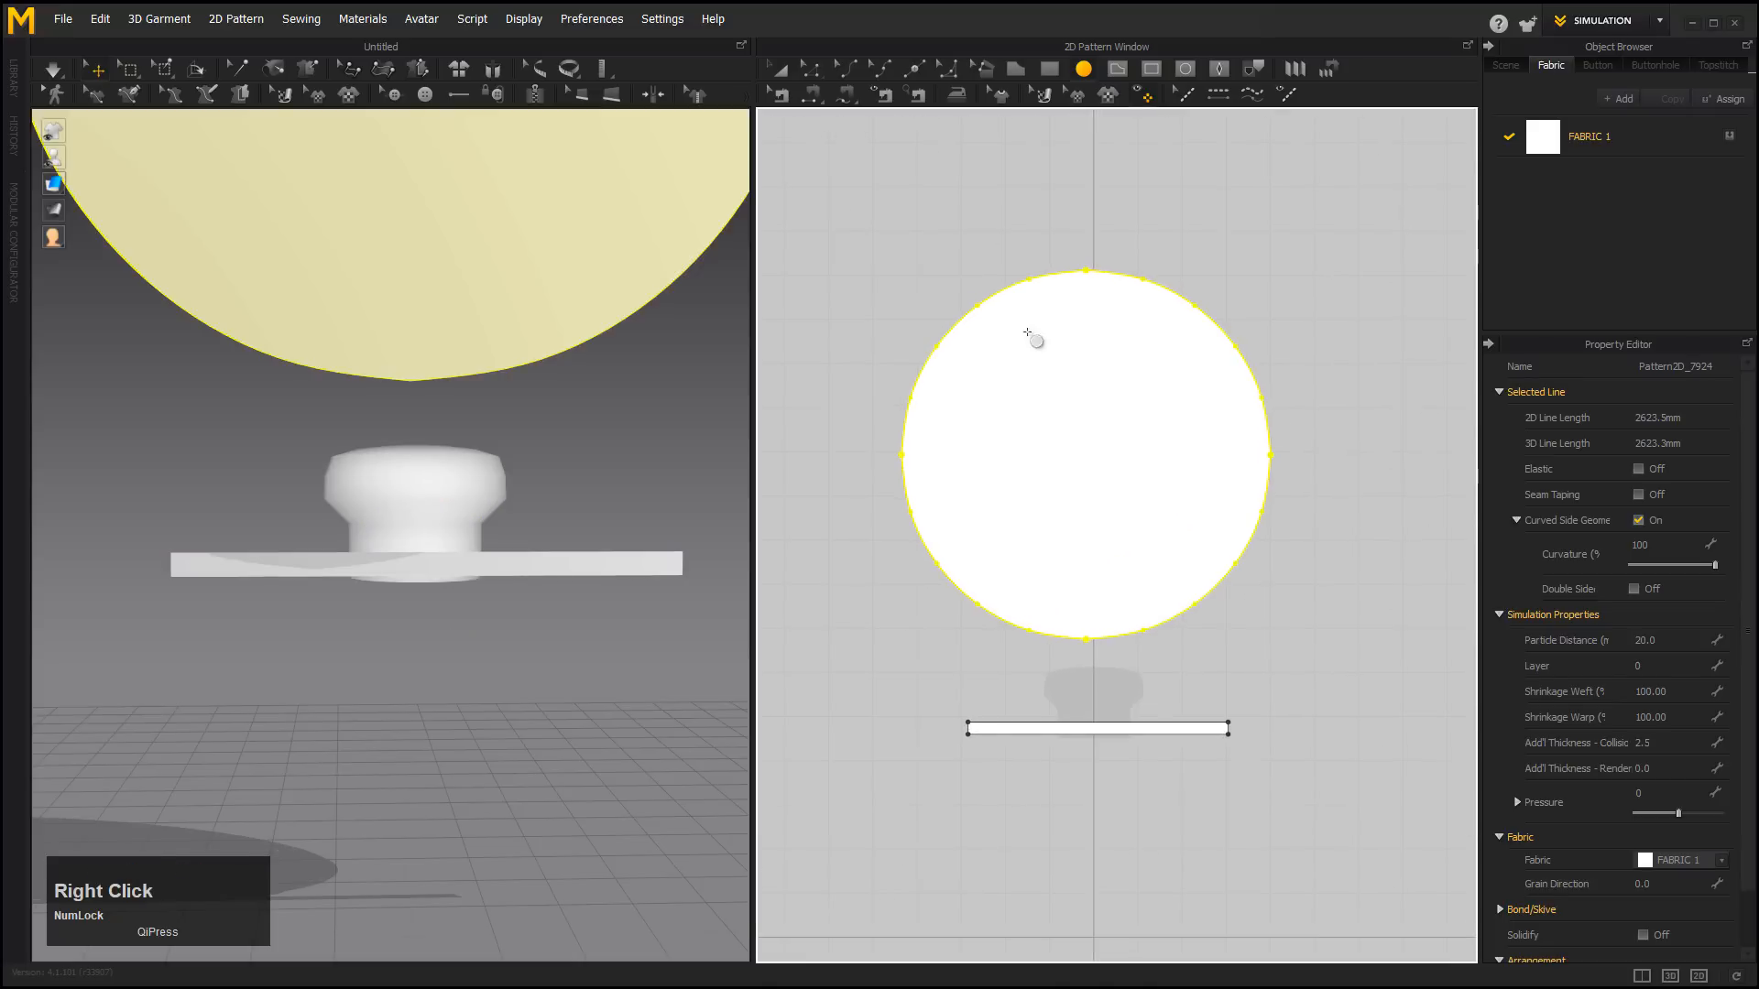
Move the circular pattern down so it sits centred on the vertical axis just above the band.
key("a")
left_click_drag(1033, 393, 1043, 438)
right_click_drag(1135, 553, 1237, 663, "alt")
left_click_drag(1249, 635, 1244, 636)
right_click_drag(1248, 642, 1181, 519, "alt")
Try simulating the unsewn circle and band, and undo the simulated movement.
right_click_drag(719, 581, 596, 473, "alt")
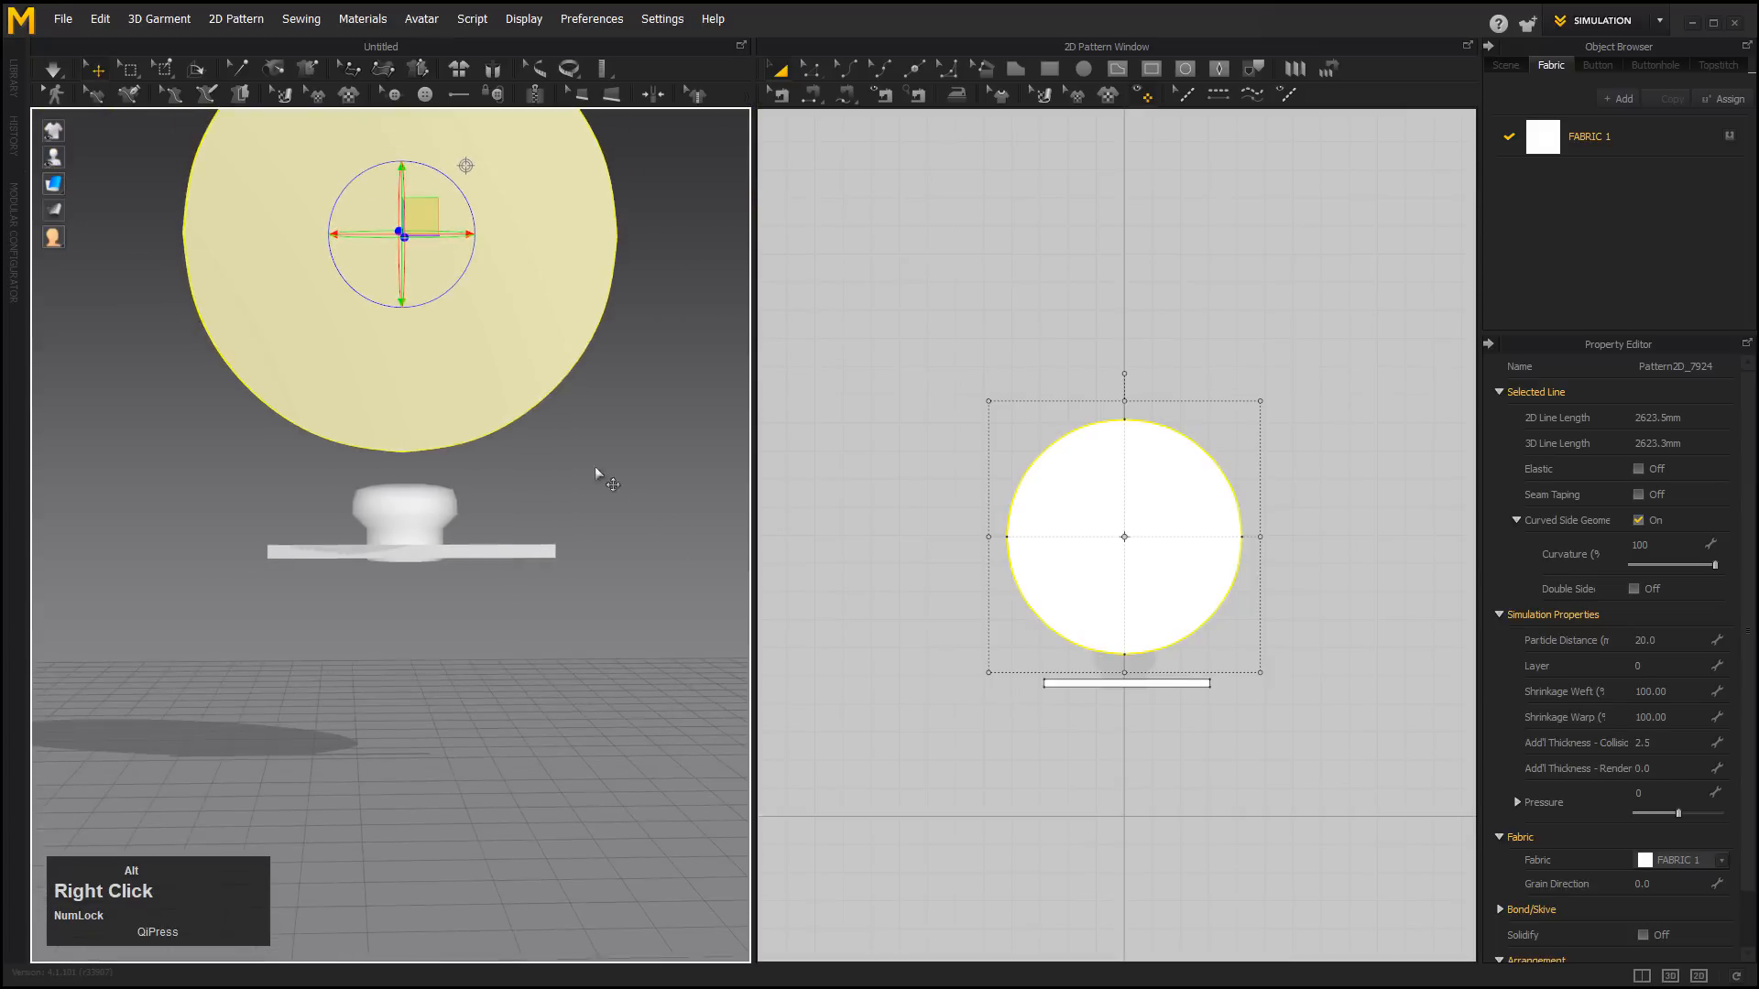
middle_click_drag(538, 451, 538, 520, "alt")
left_click_drag(540, 519, 568, 491, "alt")
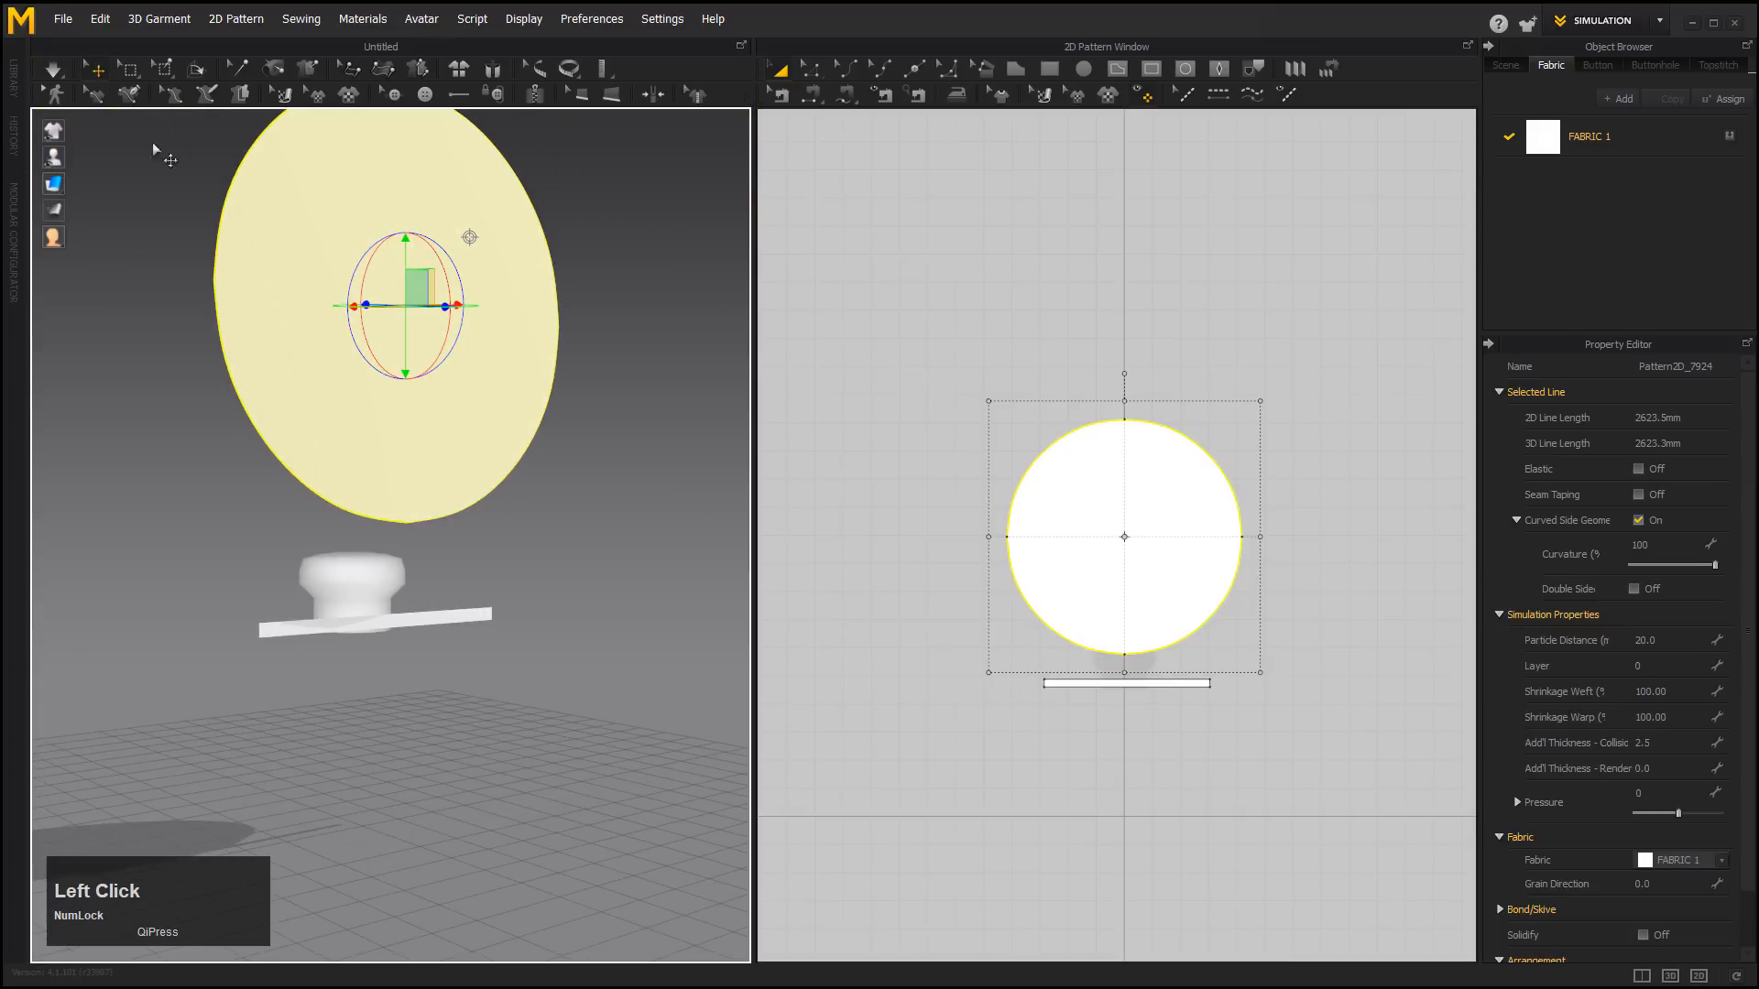
left_click(54, 75)
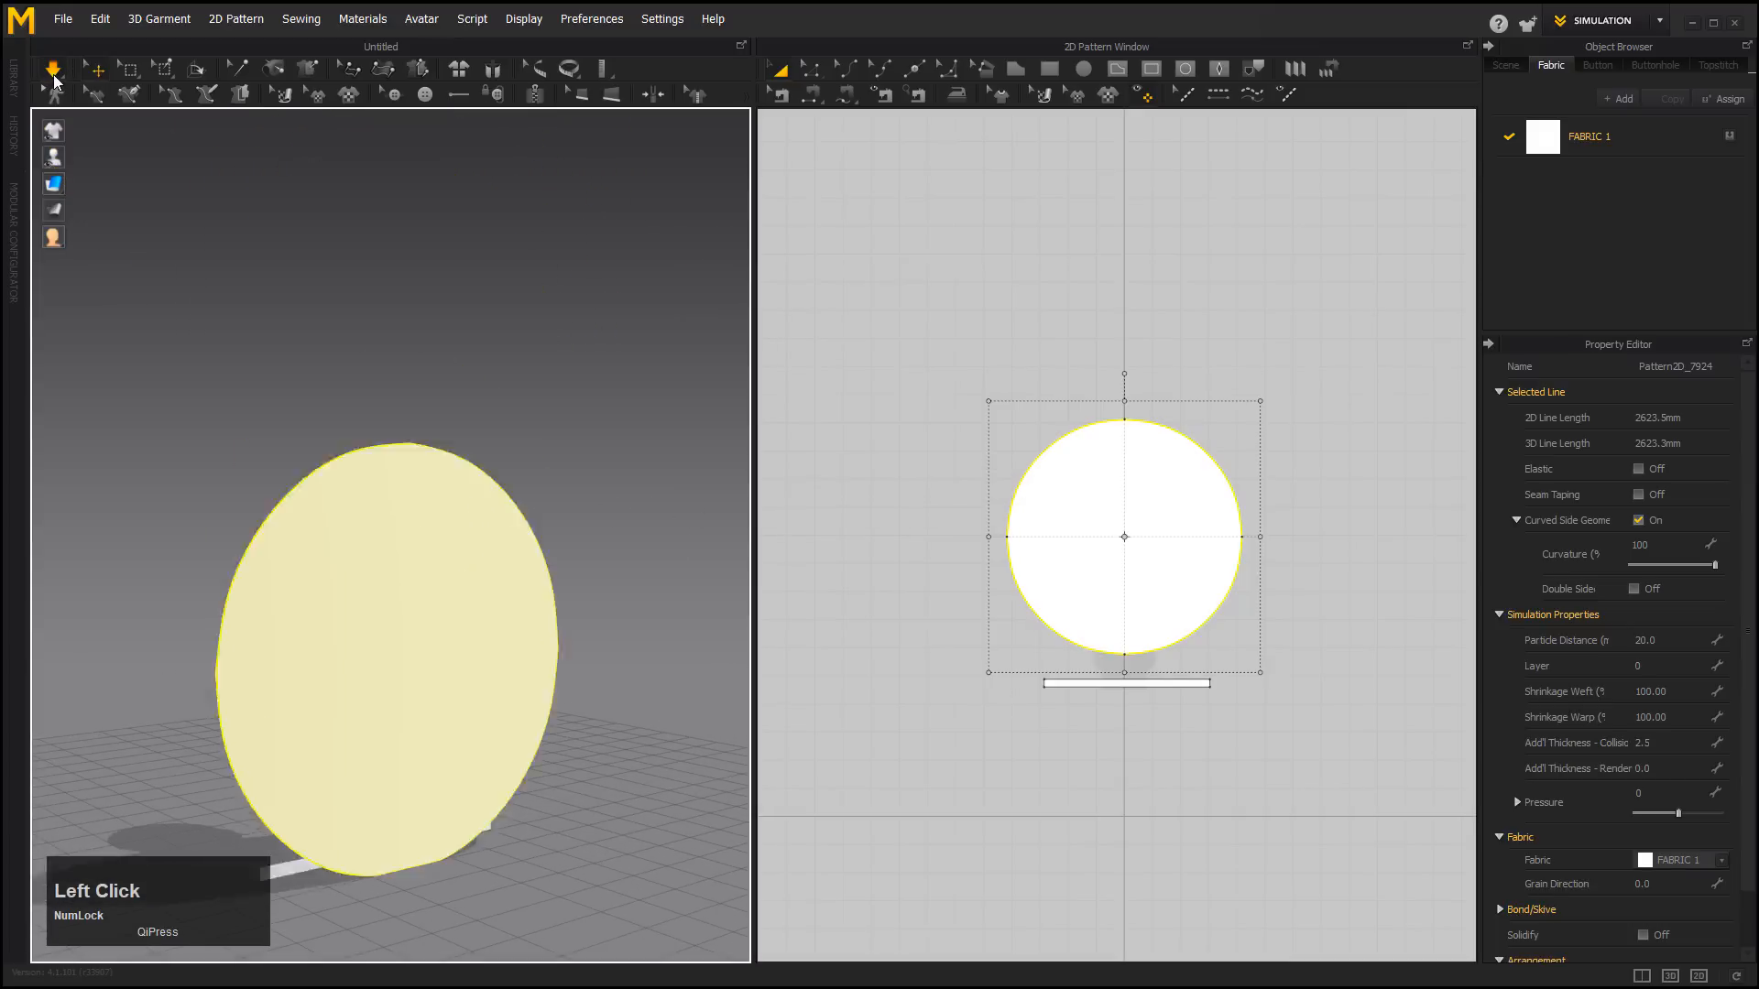
key("z")
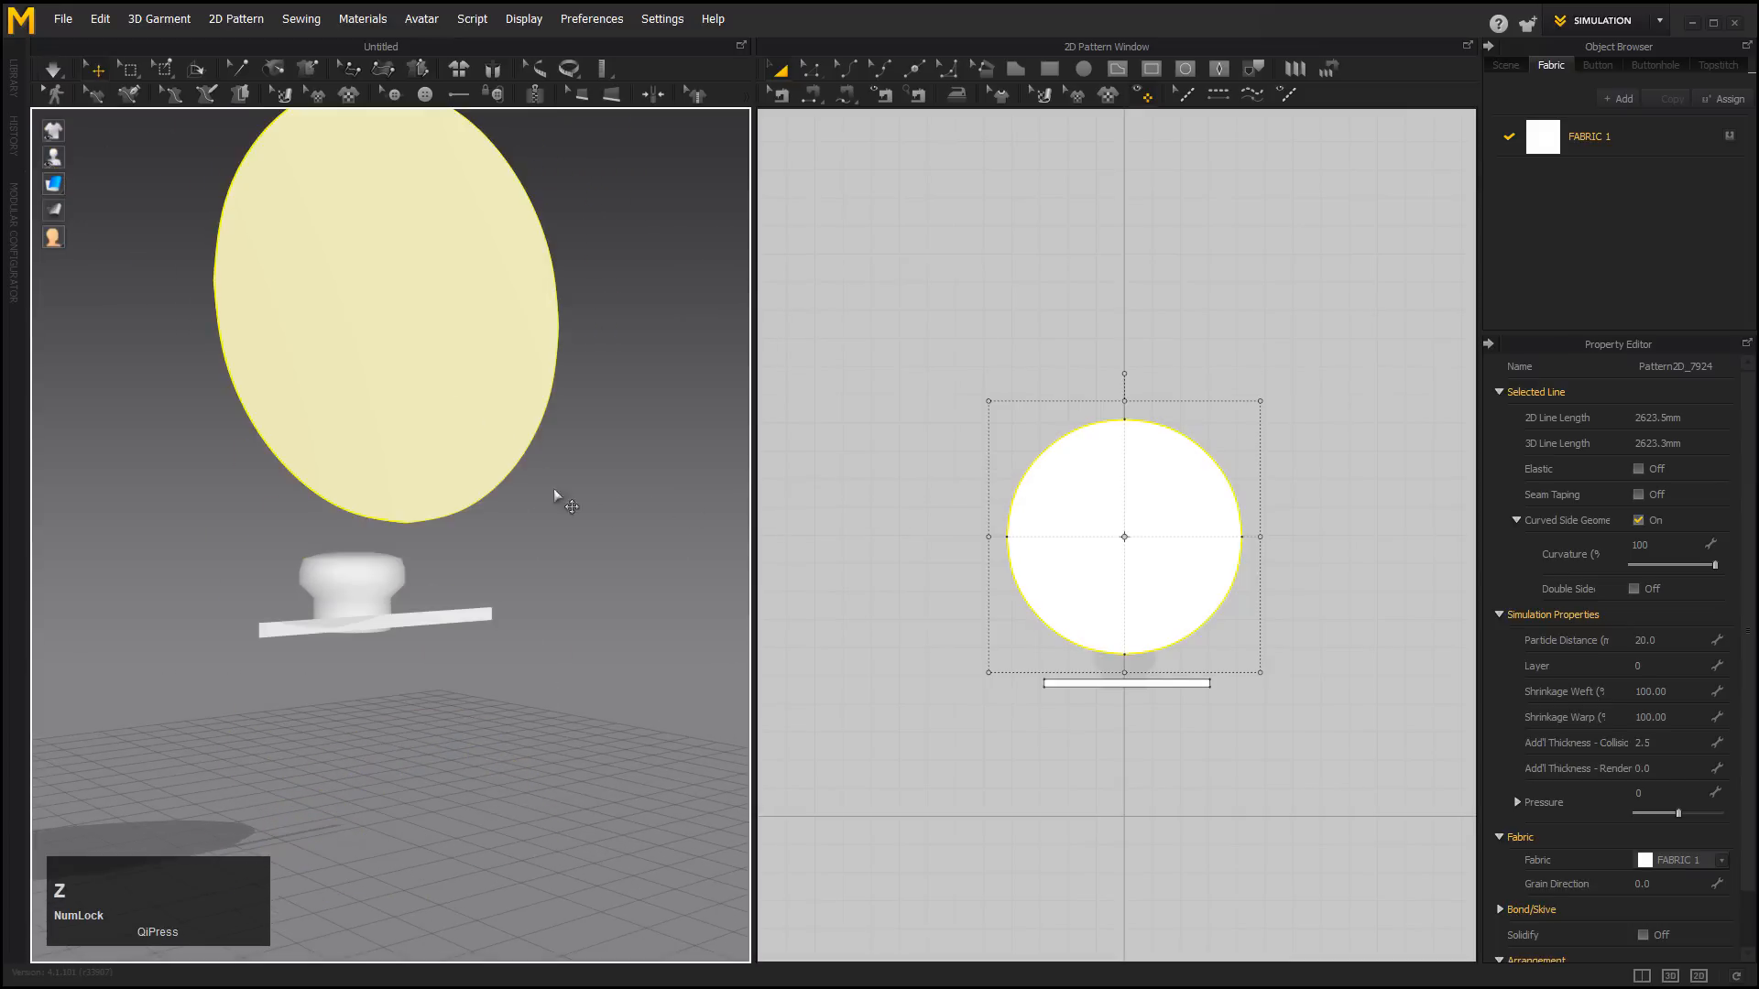
right_click_drag(553, 495, 577, 531, "alt")
middle_click_drag(577, 530, 605, 541, "alt")
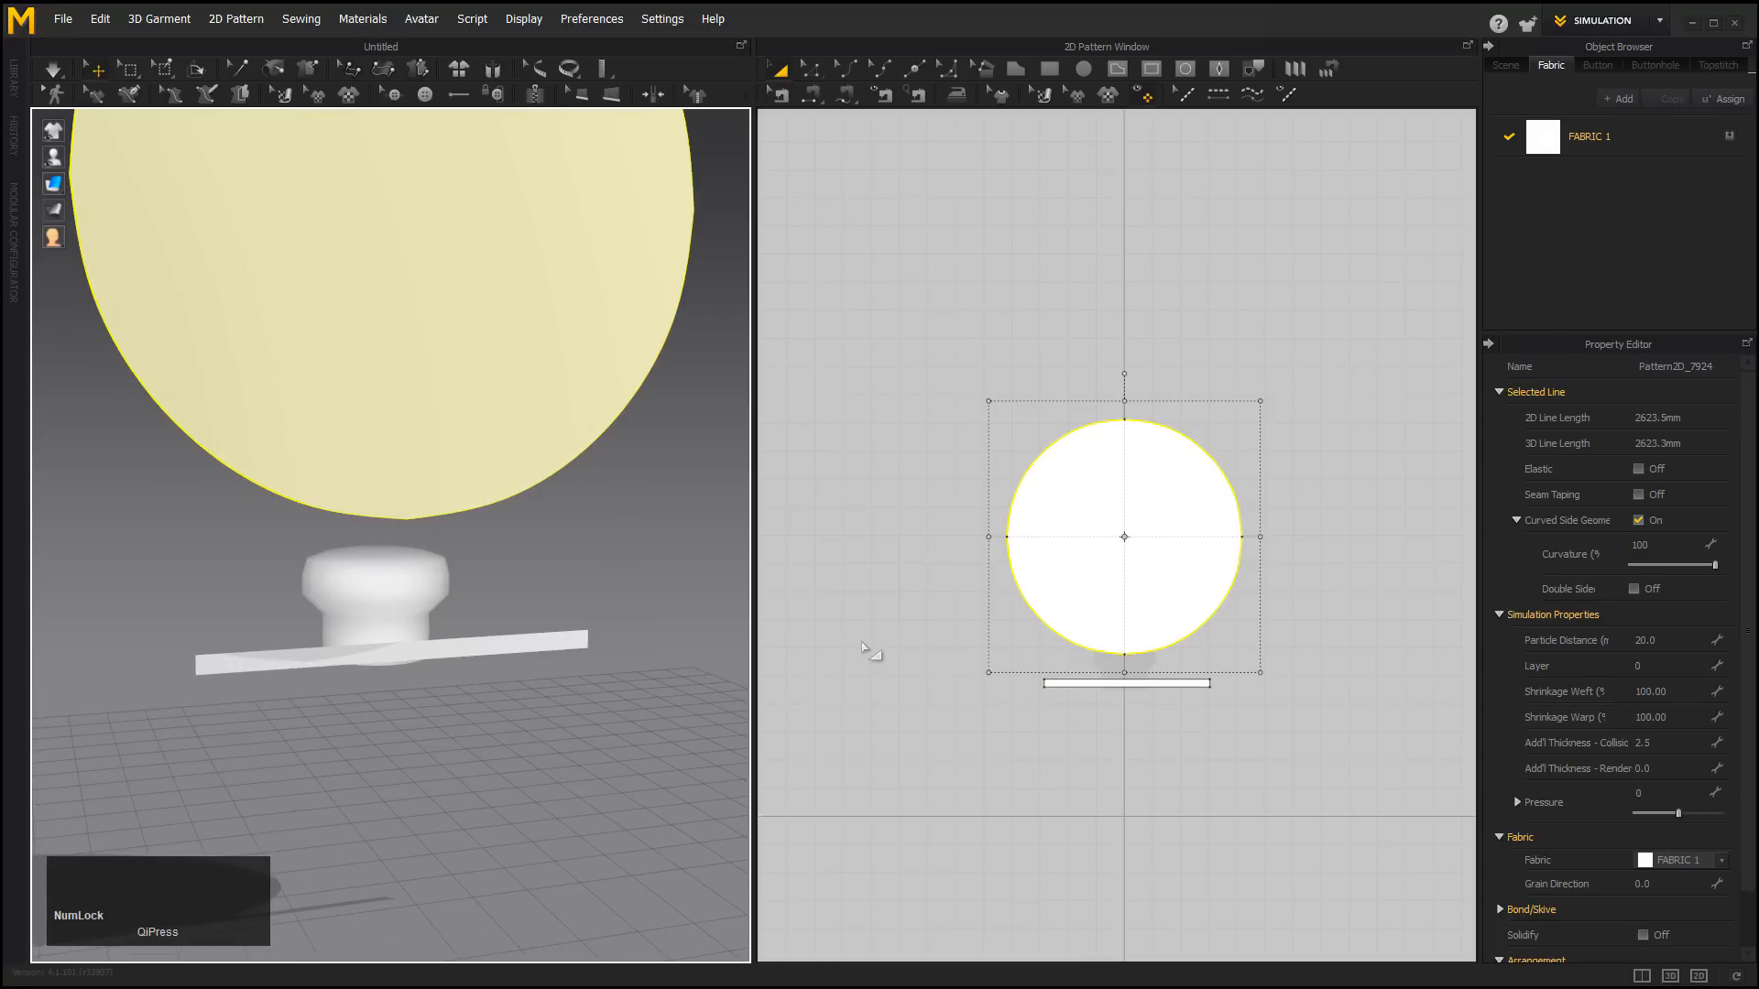
Save the project as chef_hat_v004.Zprj in the chef_hat project's marvelous folder.
right_click_drag(1044, 656, 1201, 691, "alt")
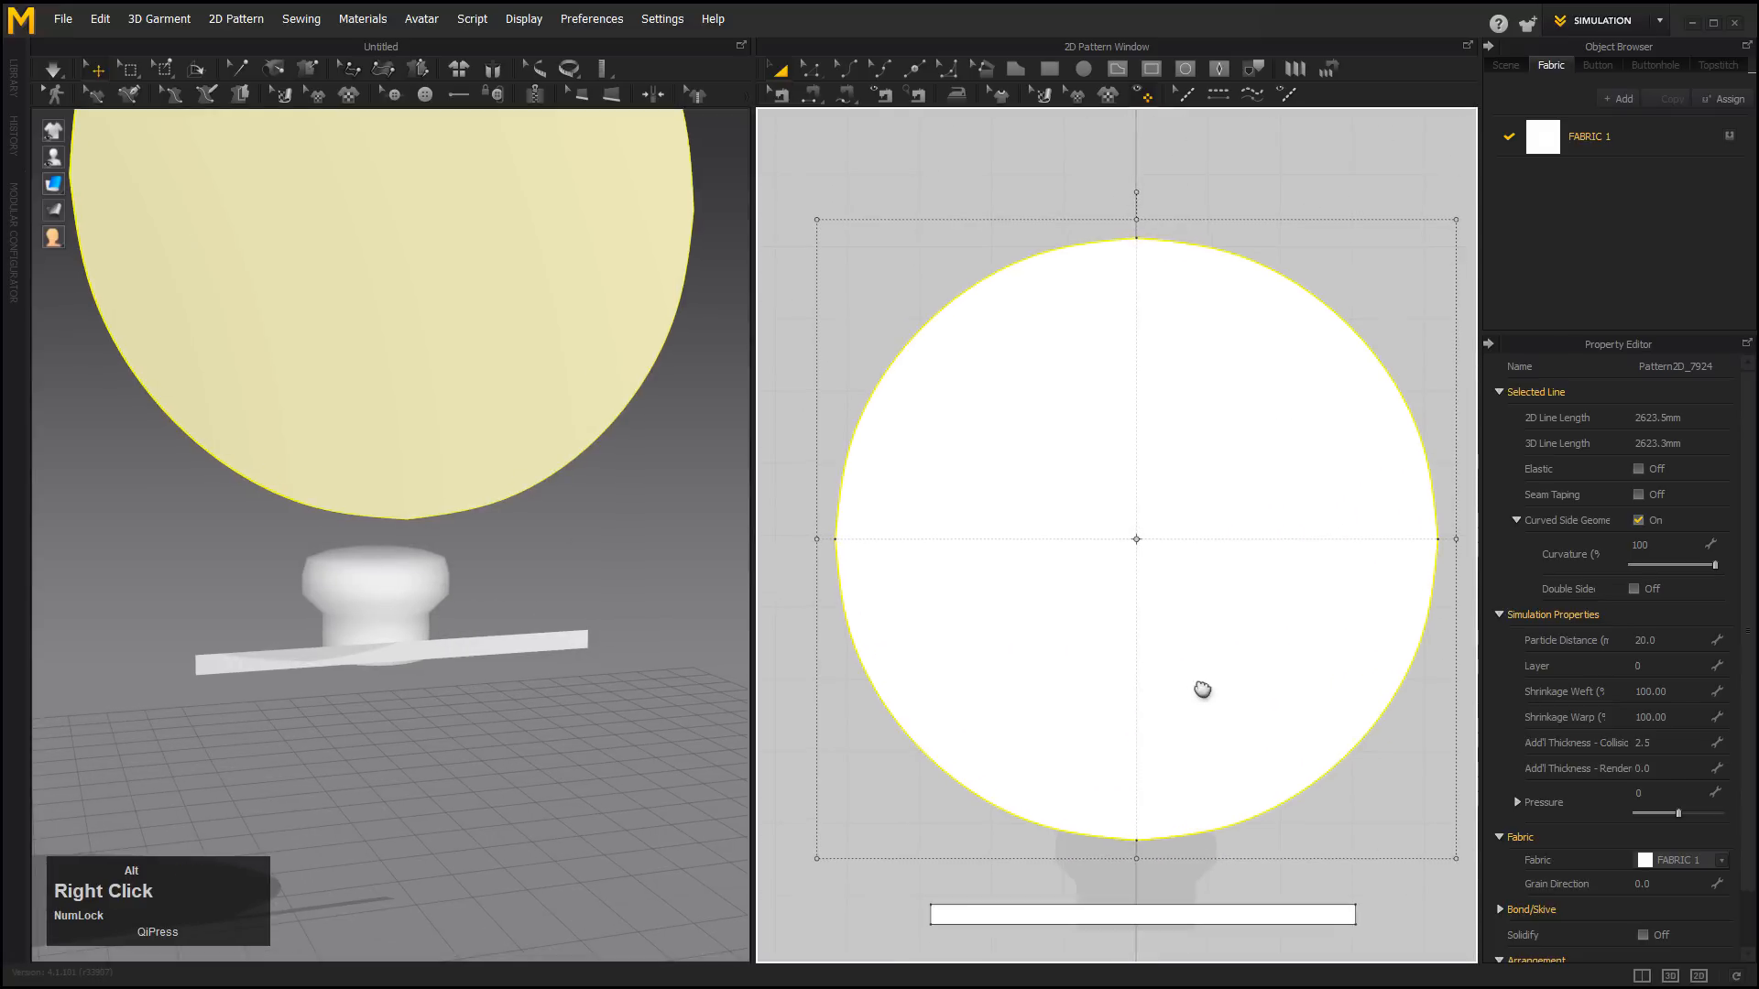
middle_click_drag(1201, 691, 1176, 652, "alt")
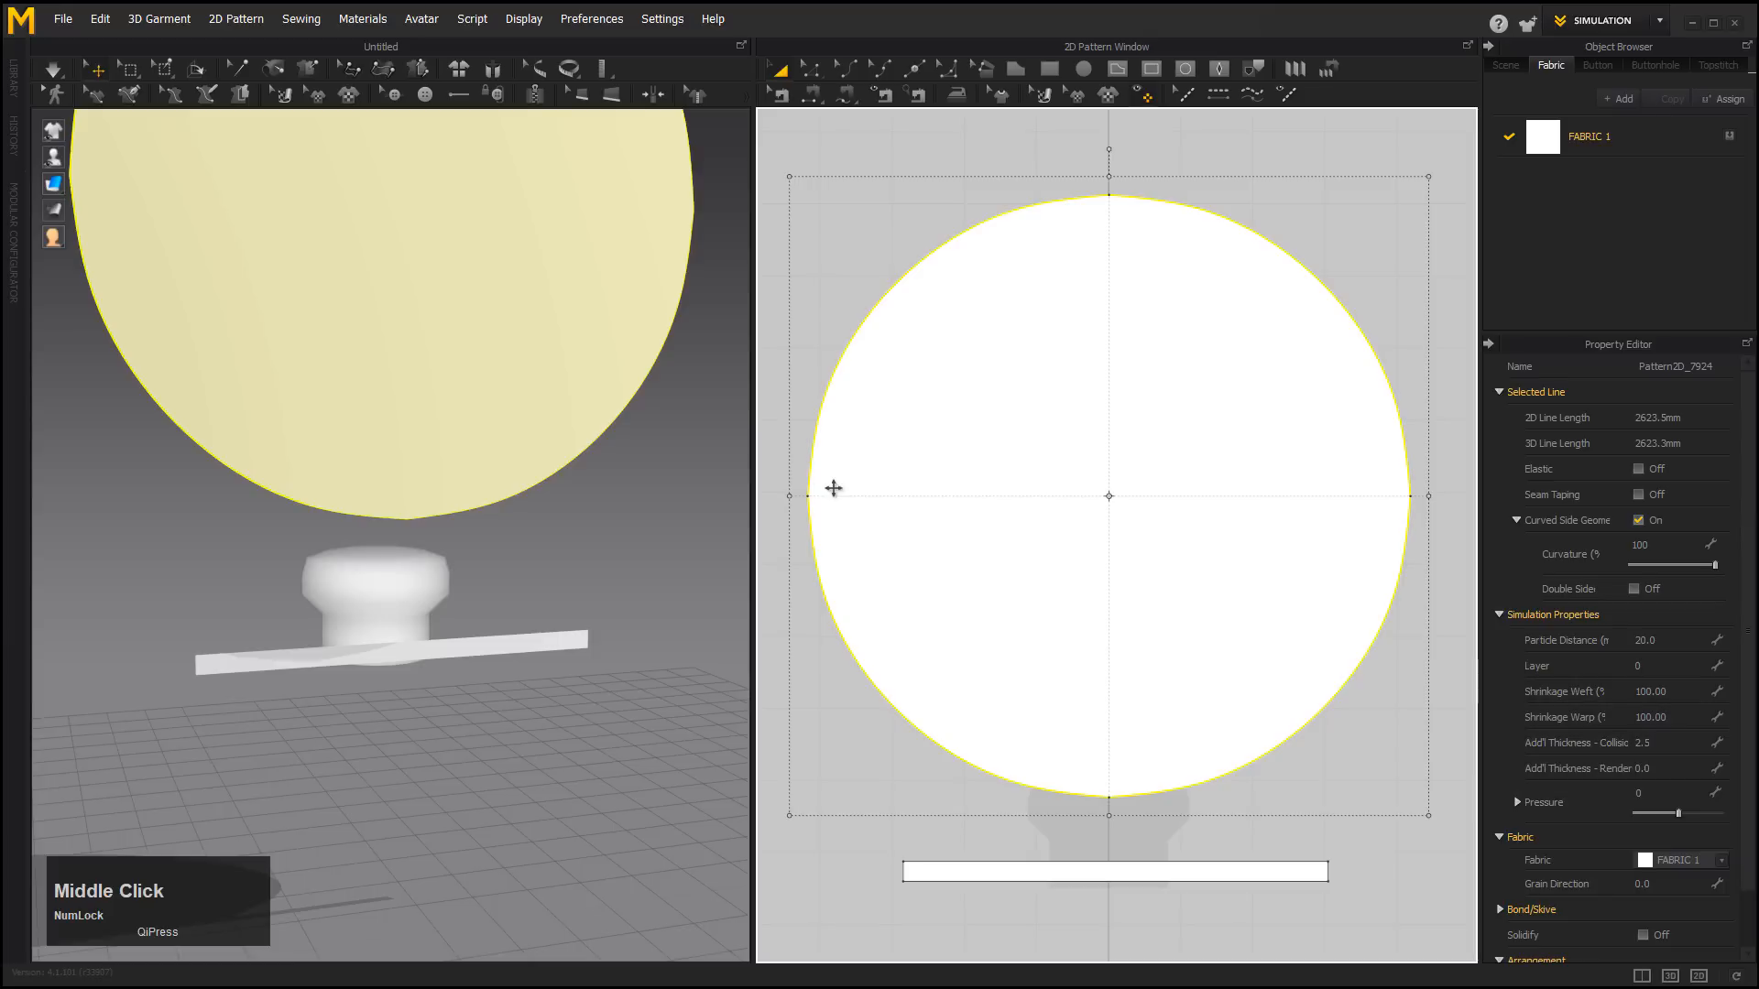
left_click(62, 19)
mouse_move(112, 148)
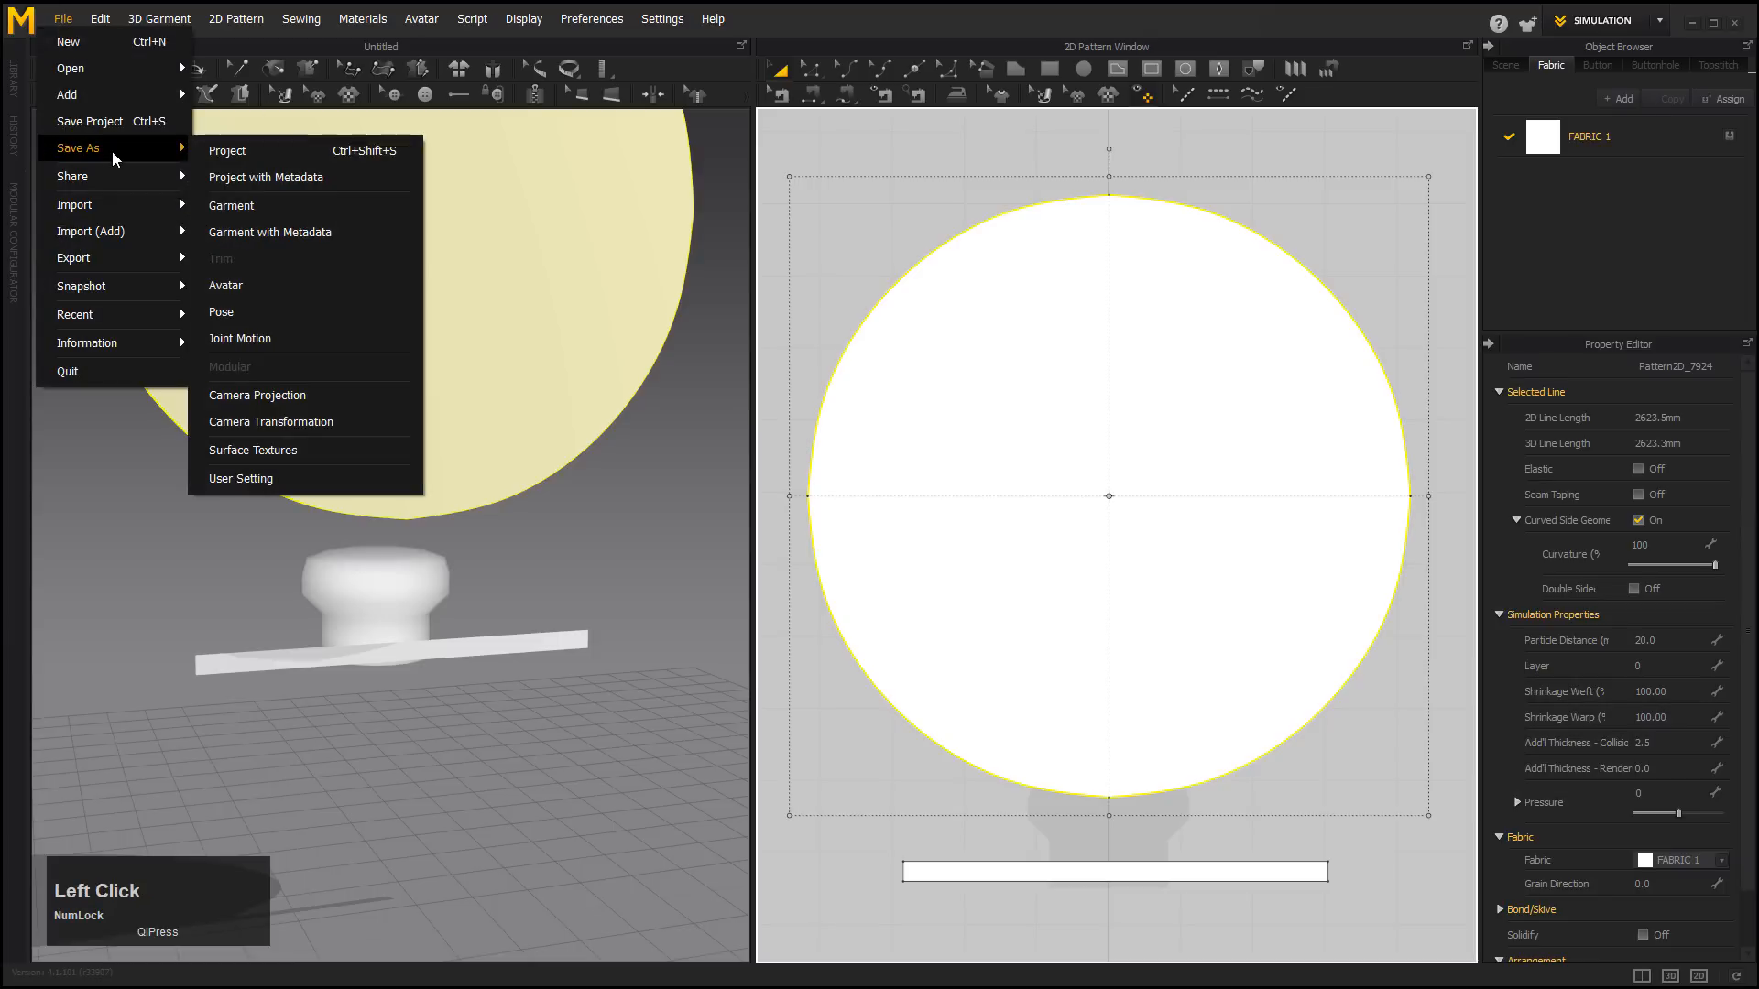
left_click(242, 154)
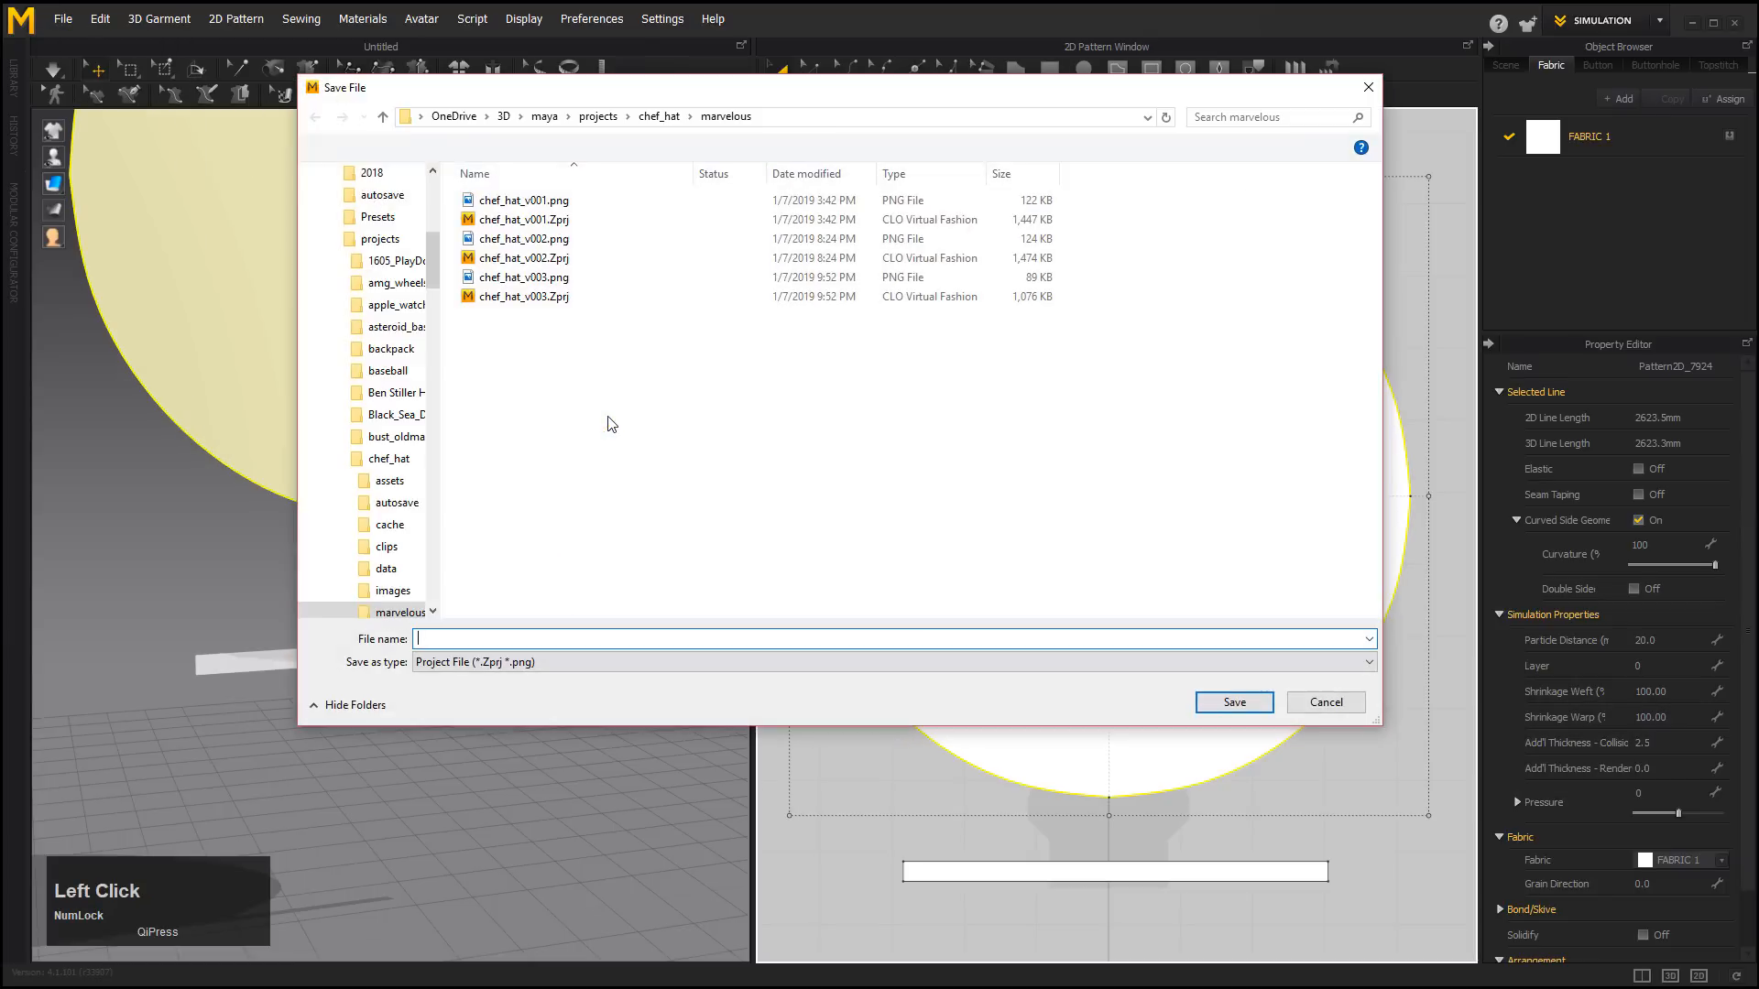
left_click(526, 297)
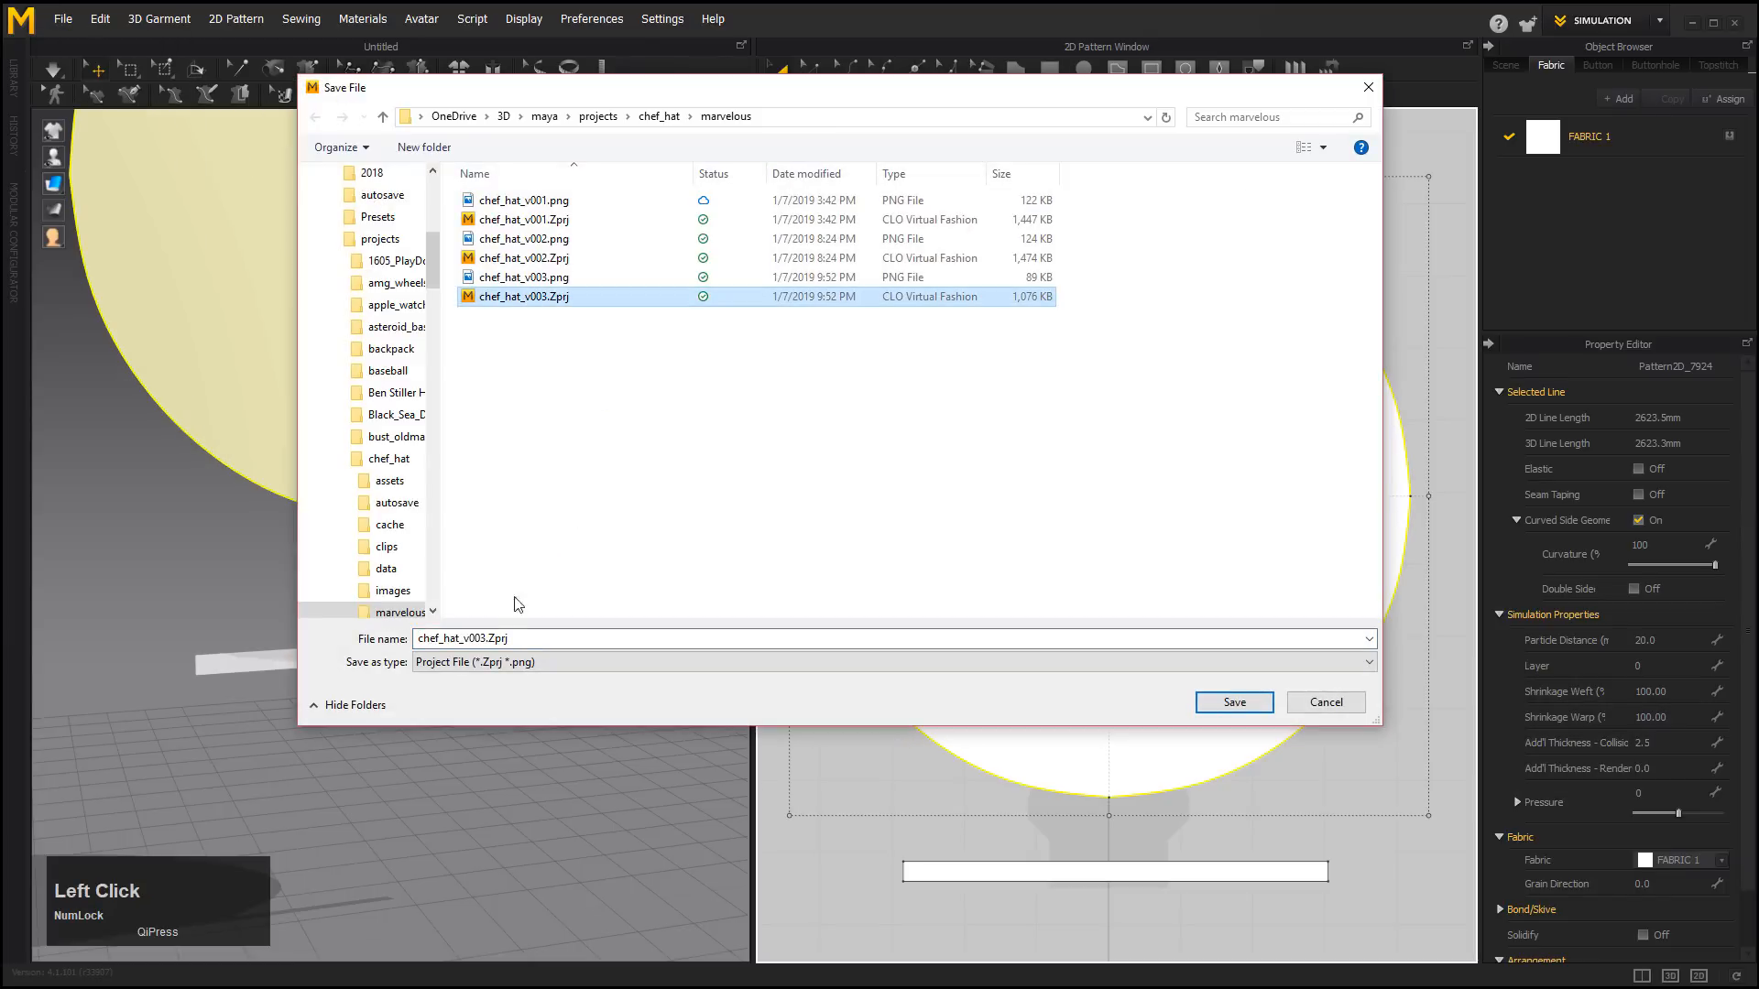
double_click(484, 639)
left_click(484, 638)
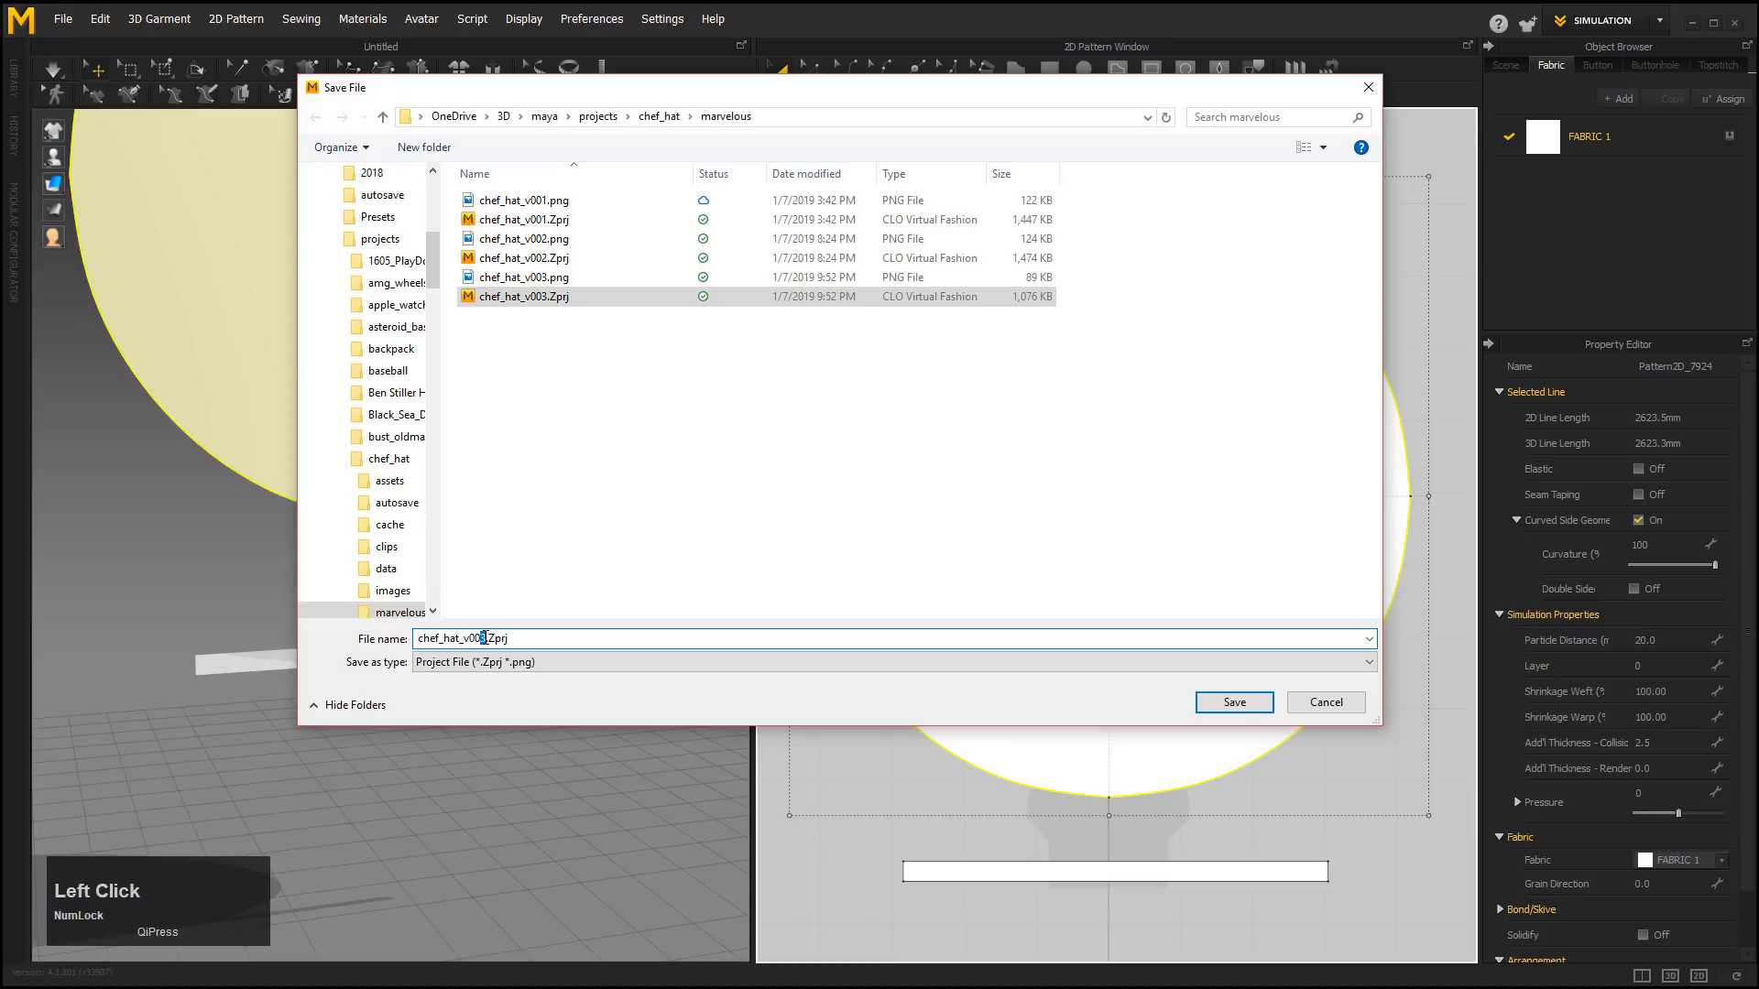
type("4")
left_click(1204, 701)
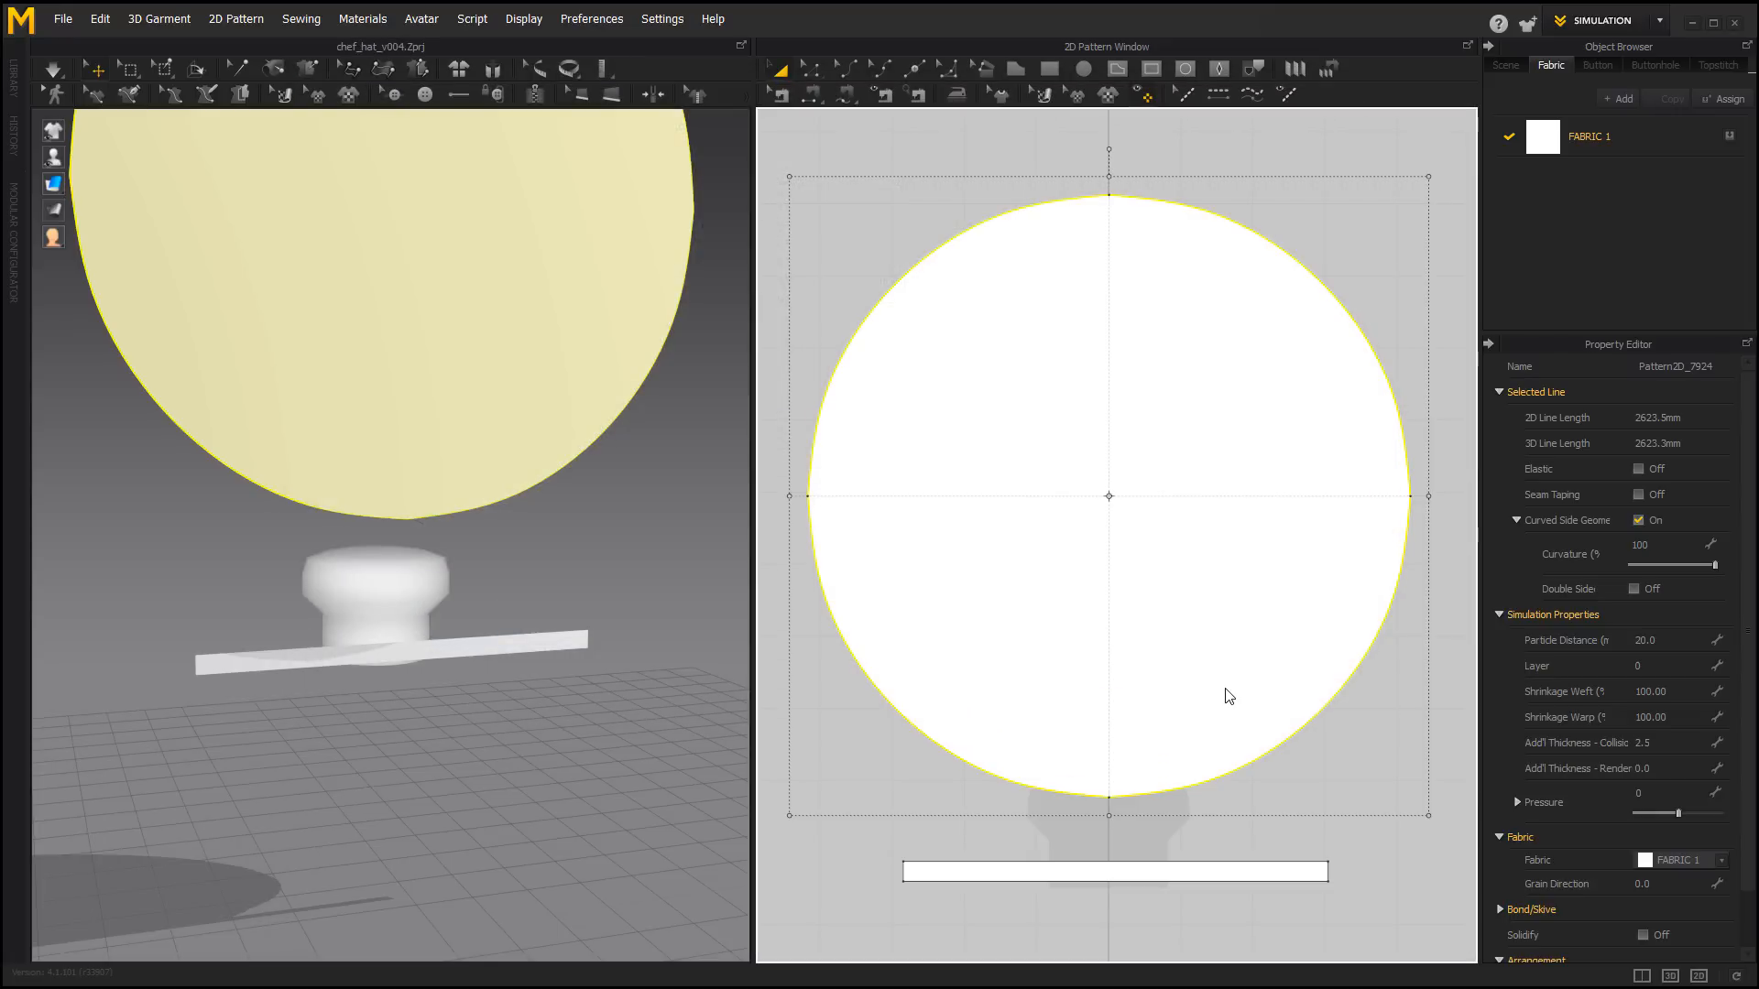
Split the upper edge of the rectangular band uniformly into 24 segments.
middle_click_drag(1234, 714, 1234, 603)
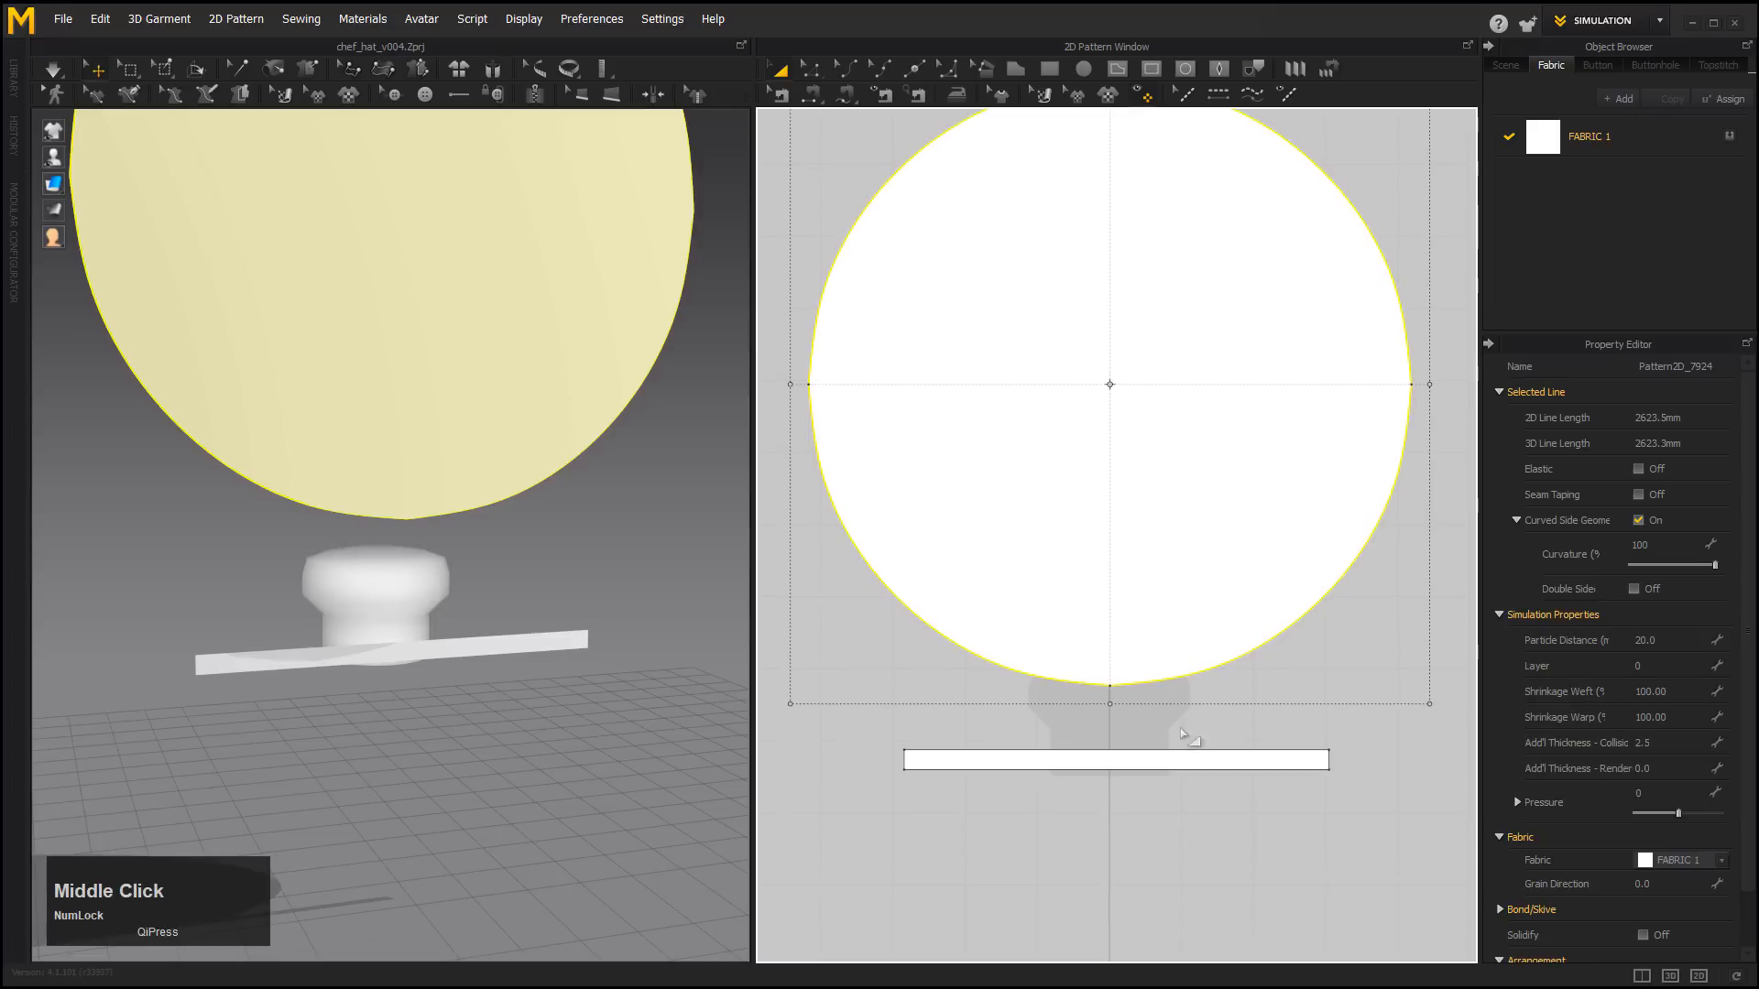
left_click(1133, 757)
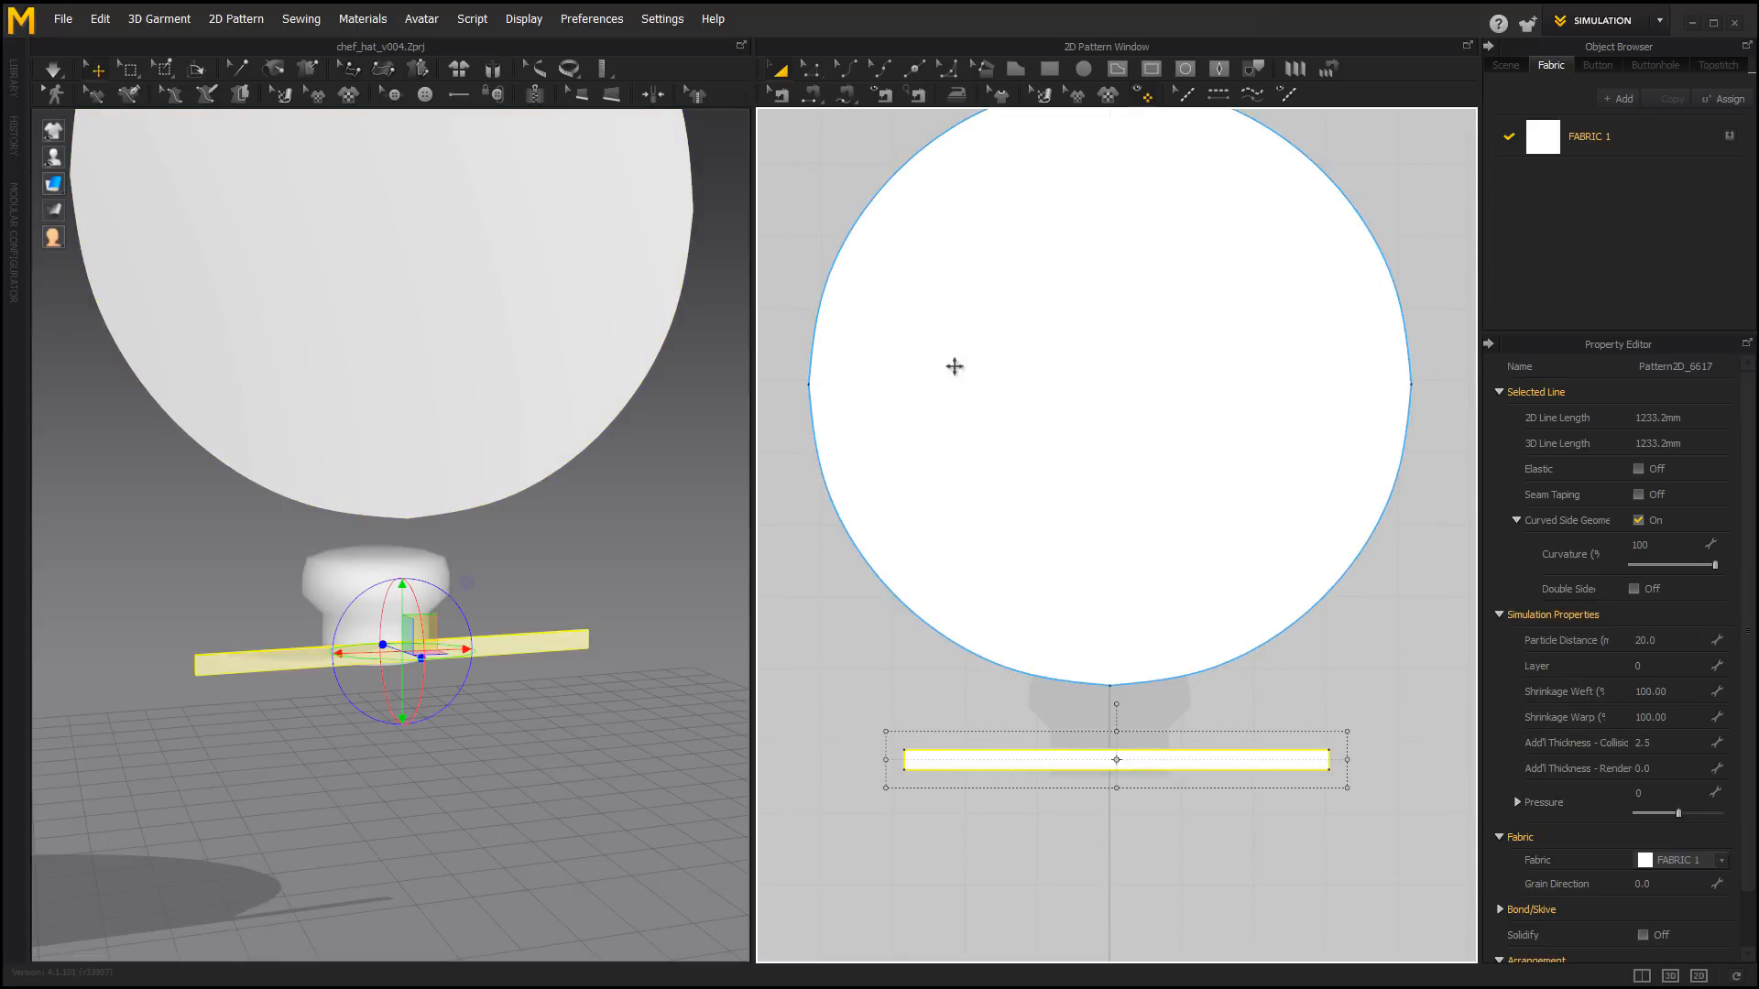
left_click(810, 70)
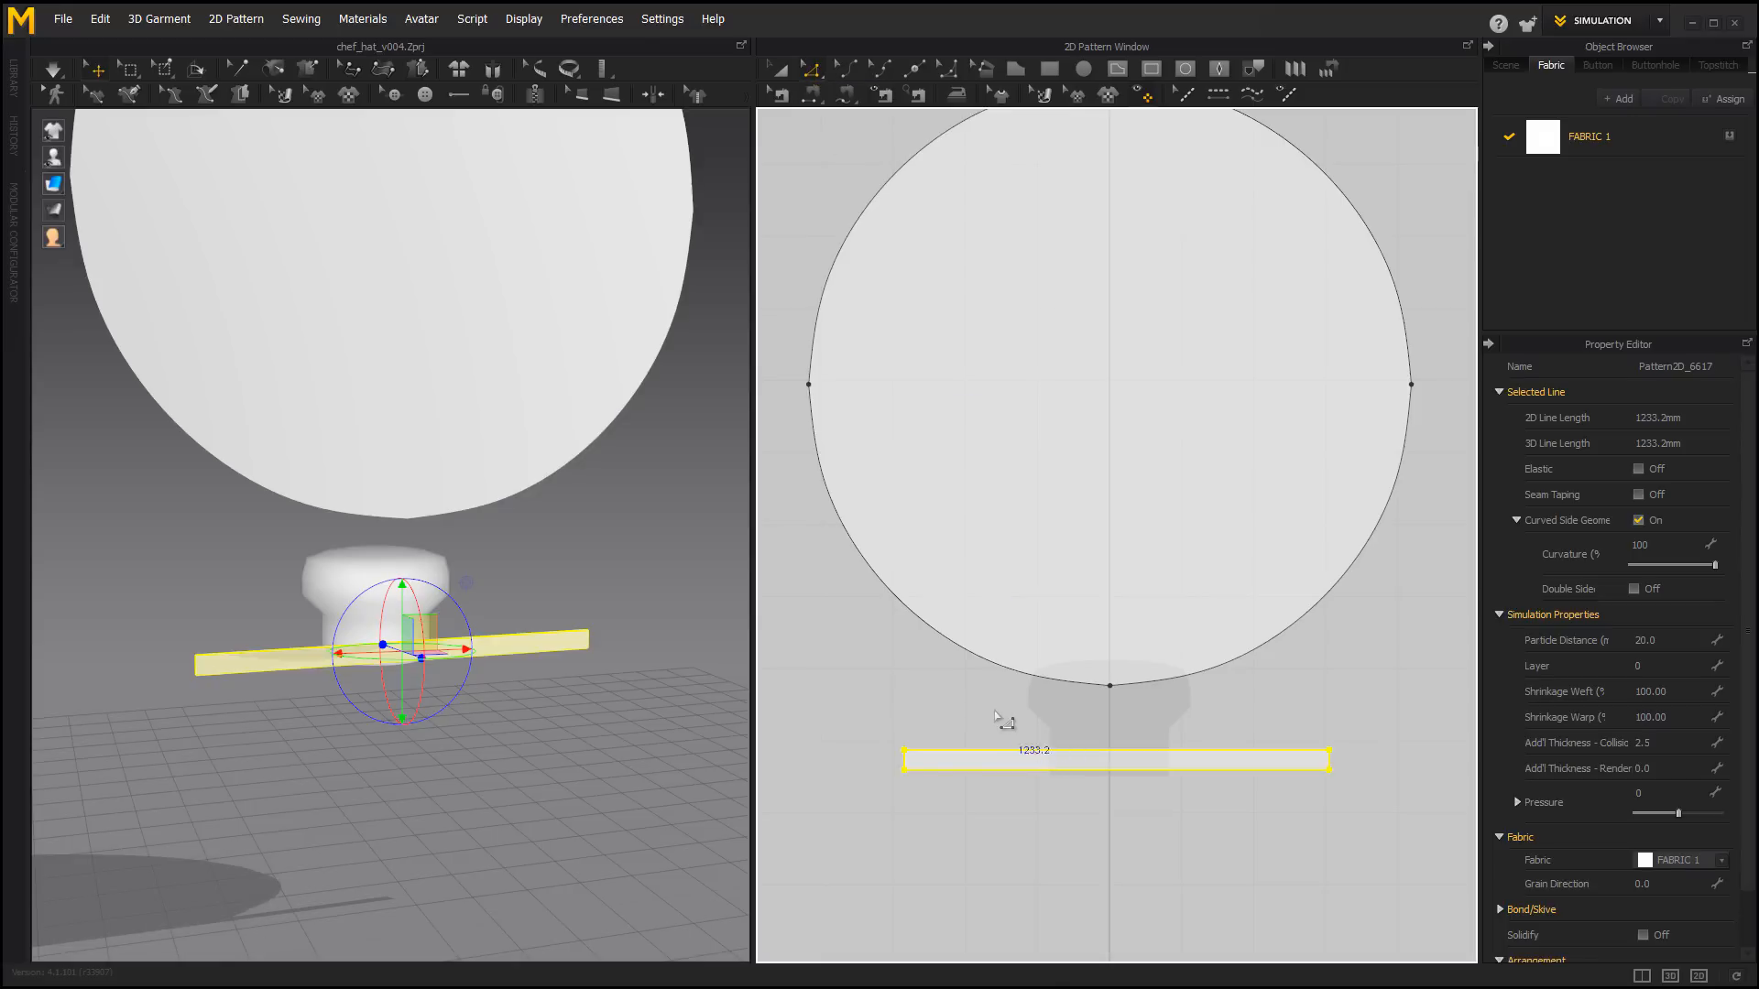
left_click(1012, 750)
right_click(1012, 751)
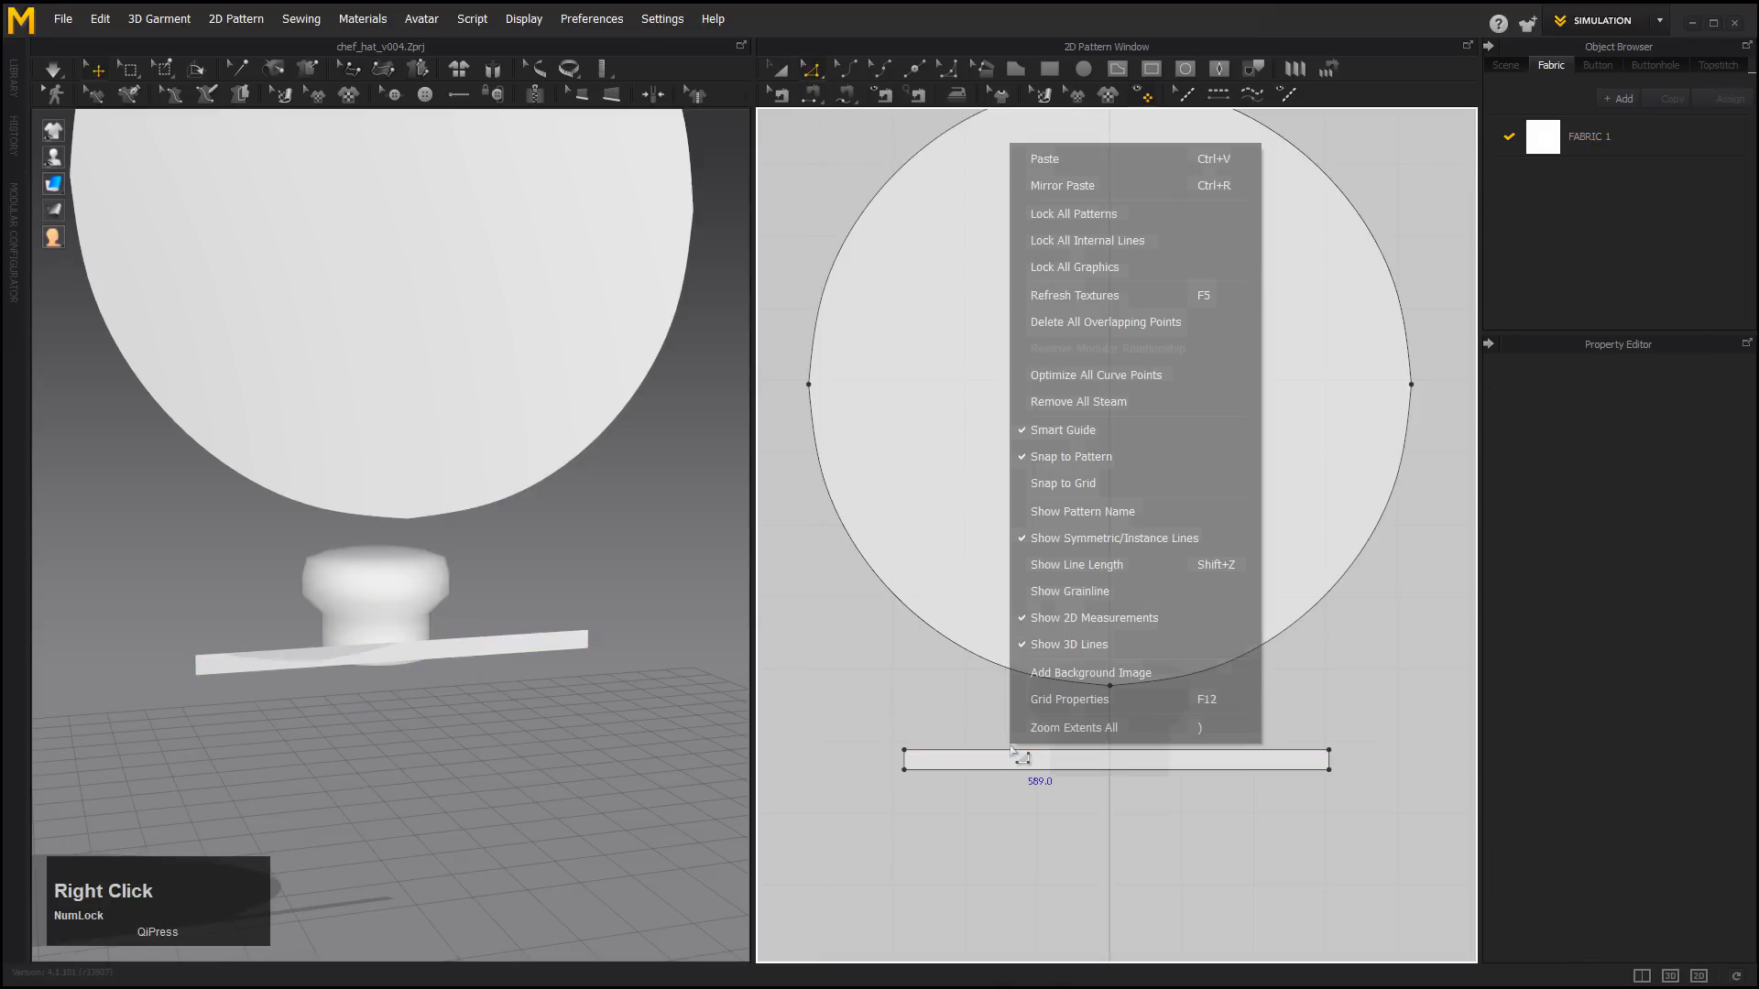
left_click(999, 751)
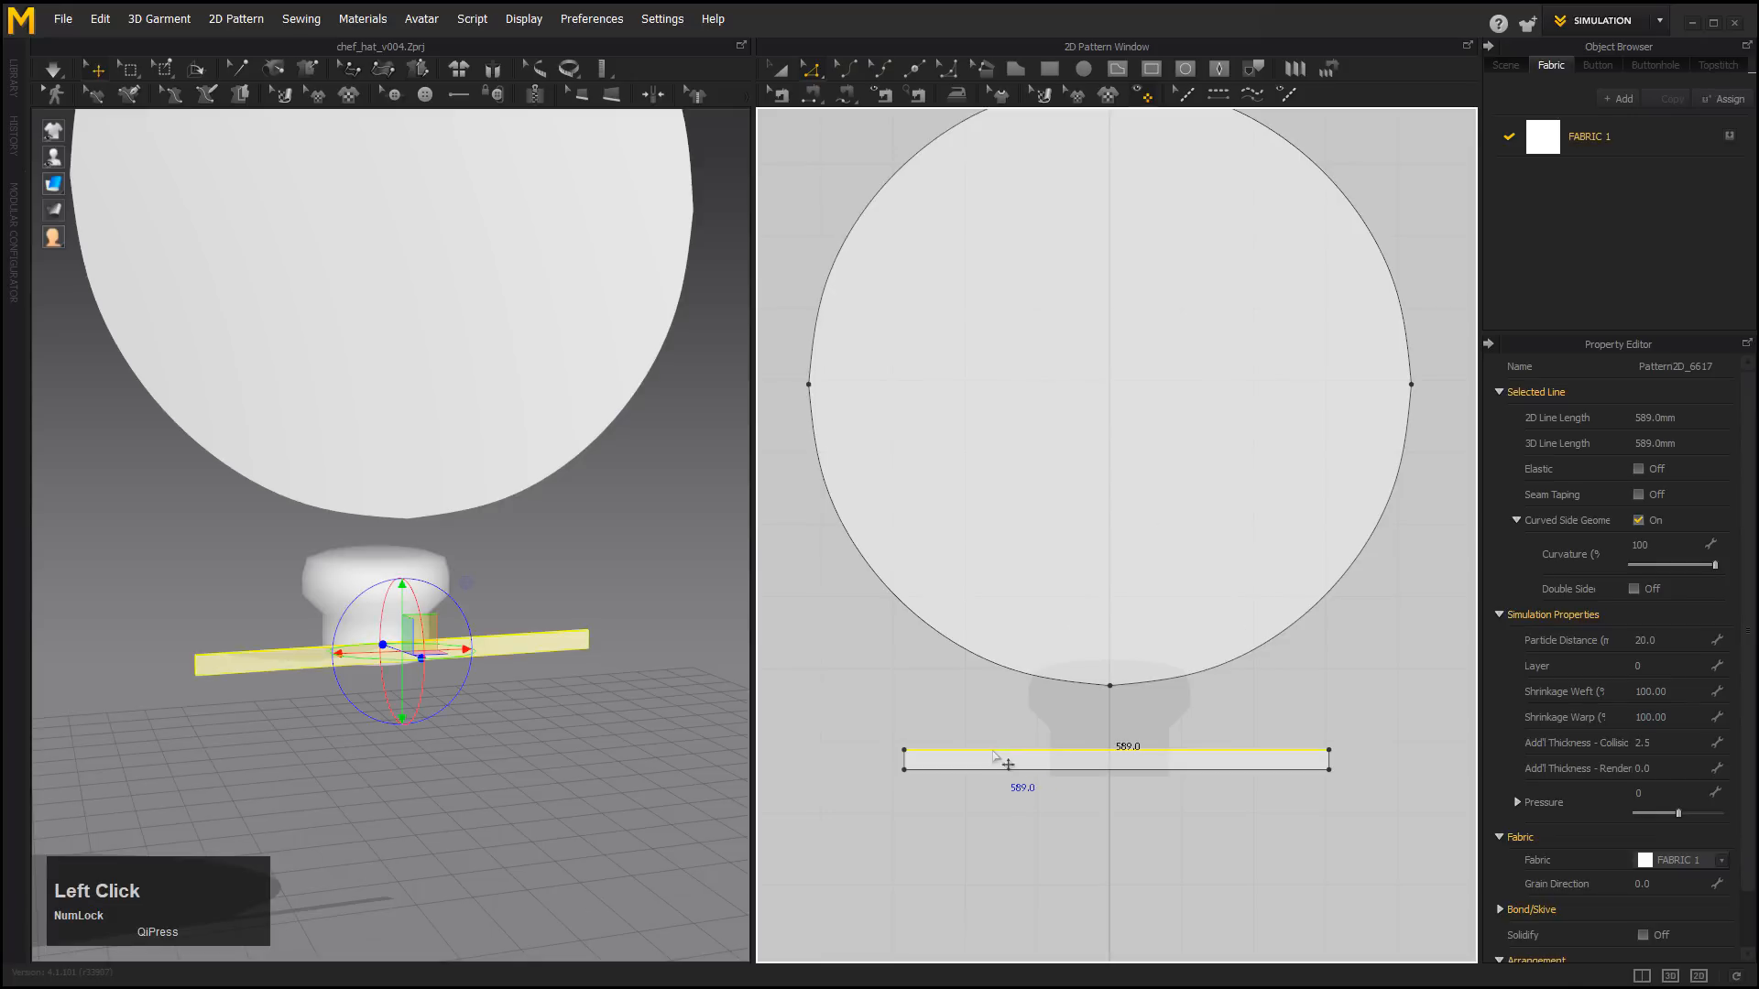
right_click(1003, 752)
left_click(1048, 788)
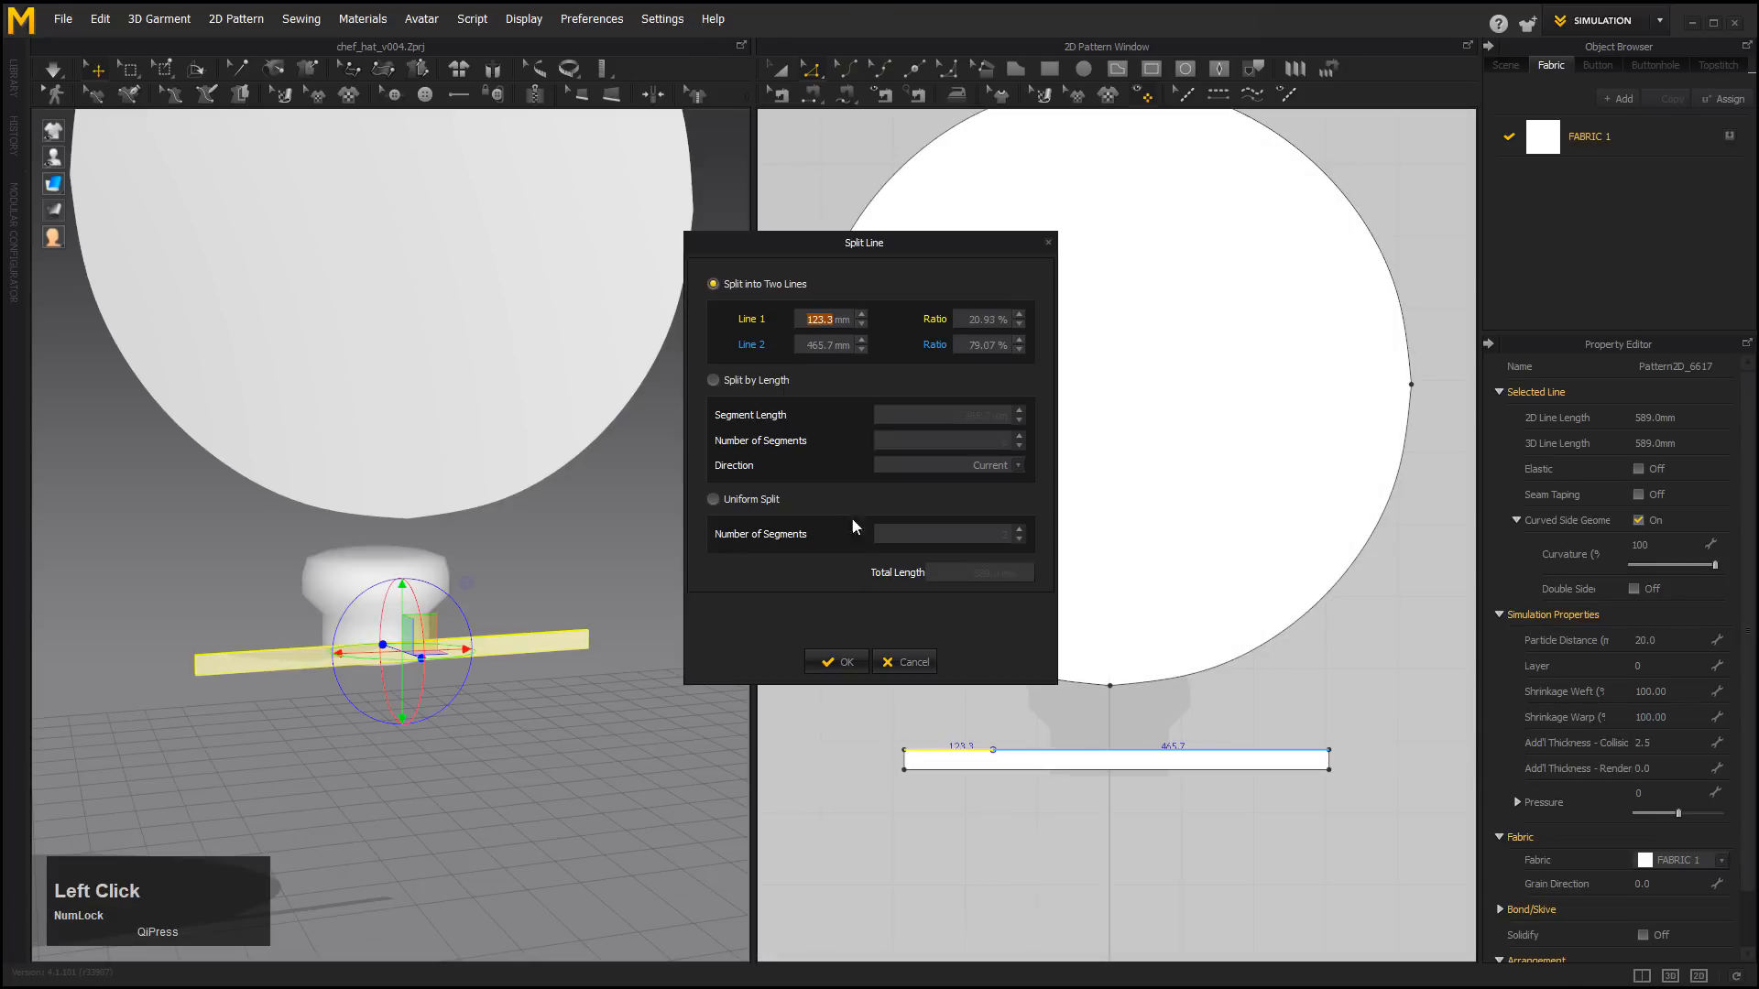
left_click(714, 499)
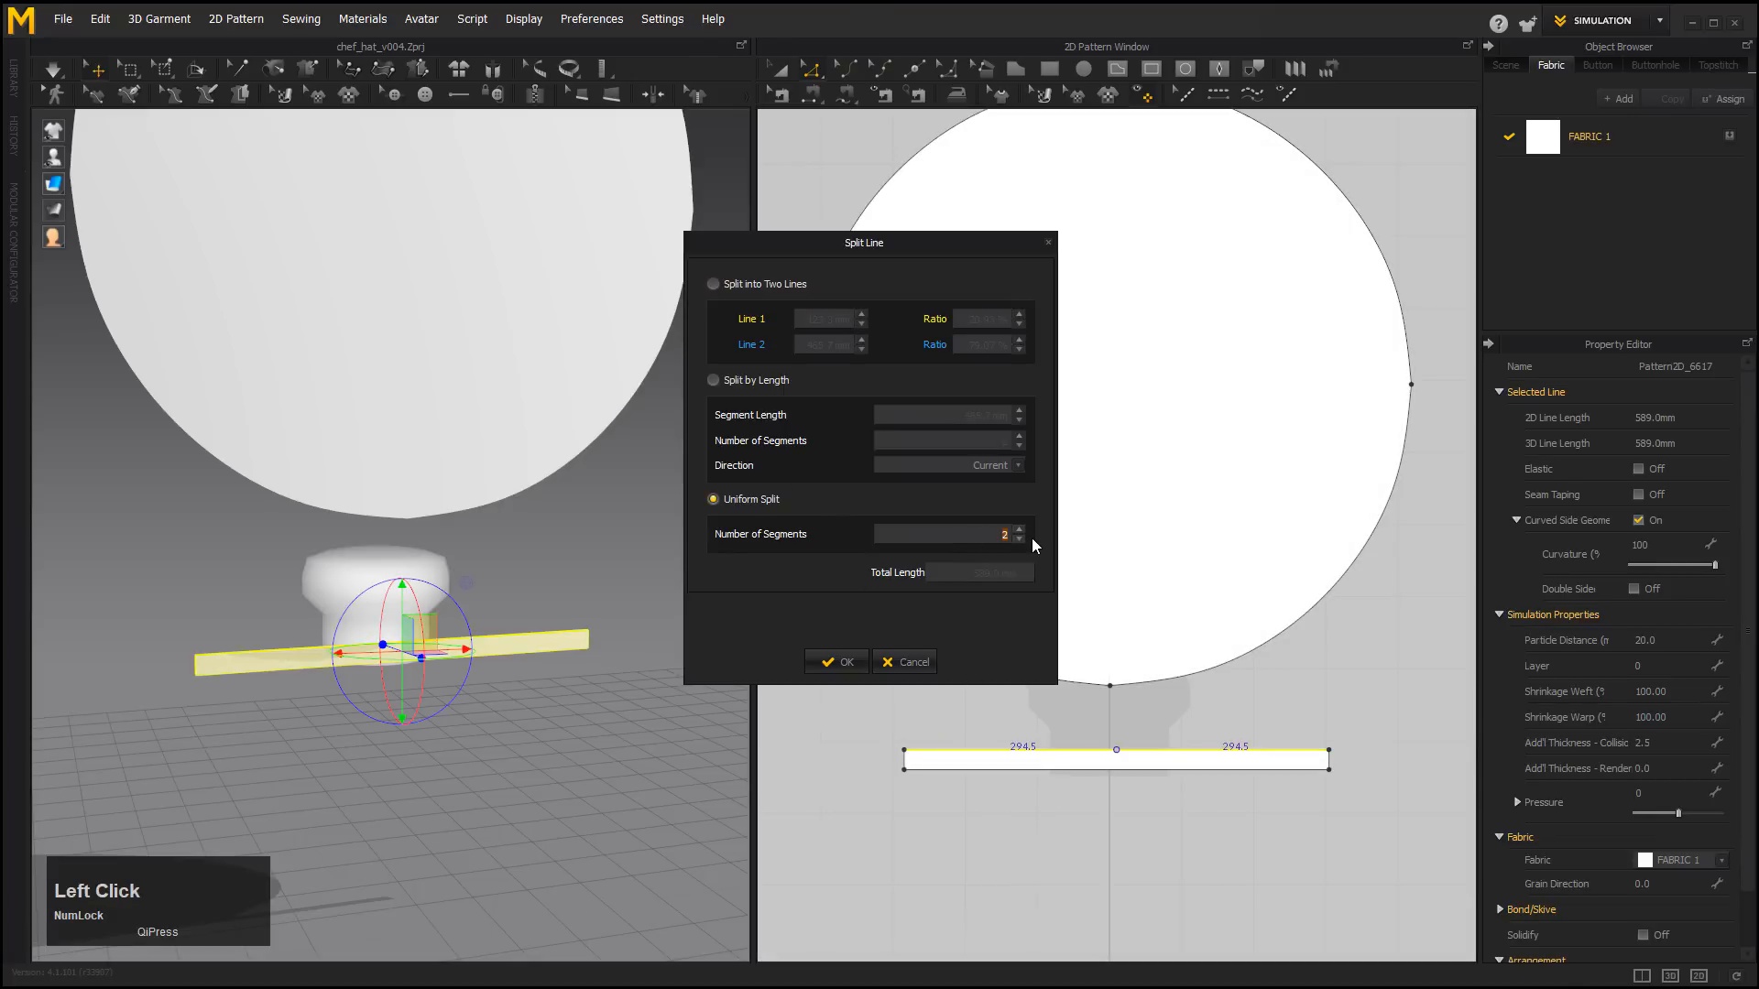
type("24")
left_click(837, 662)
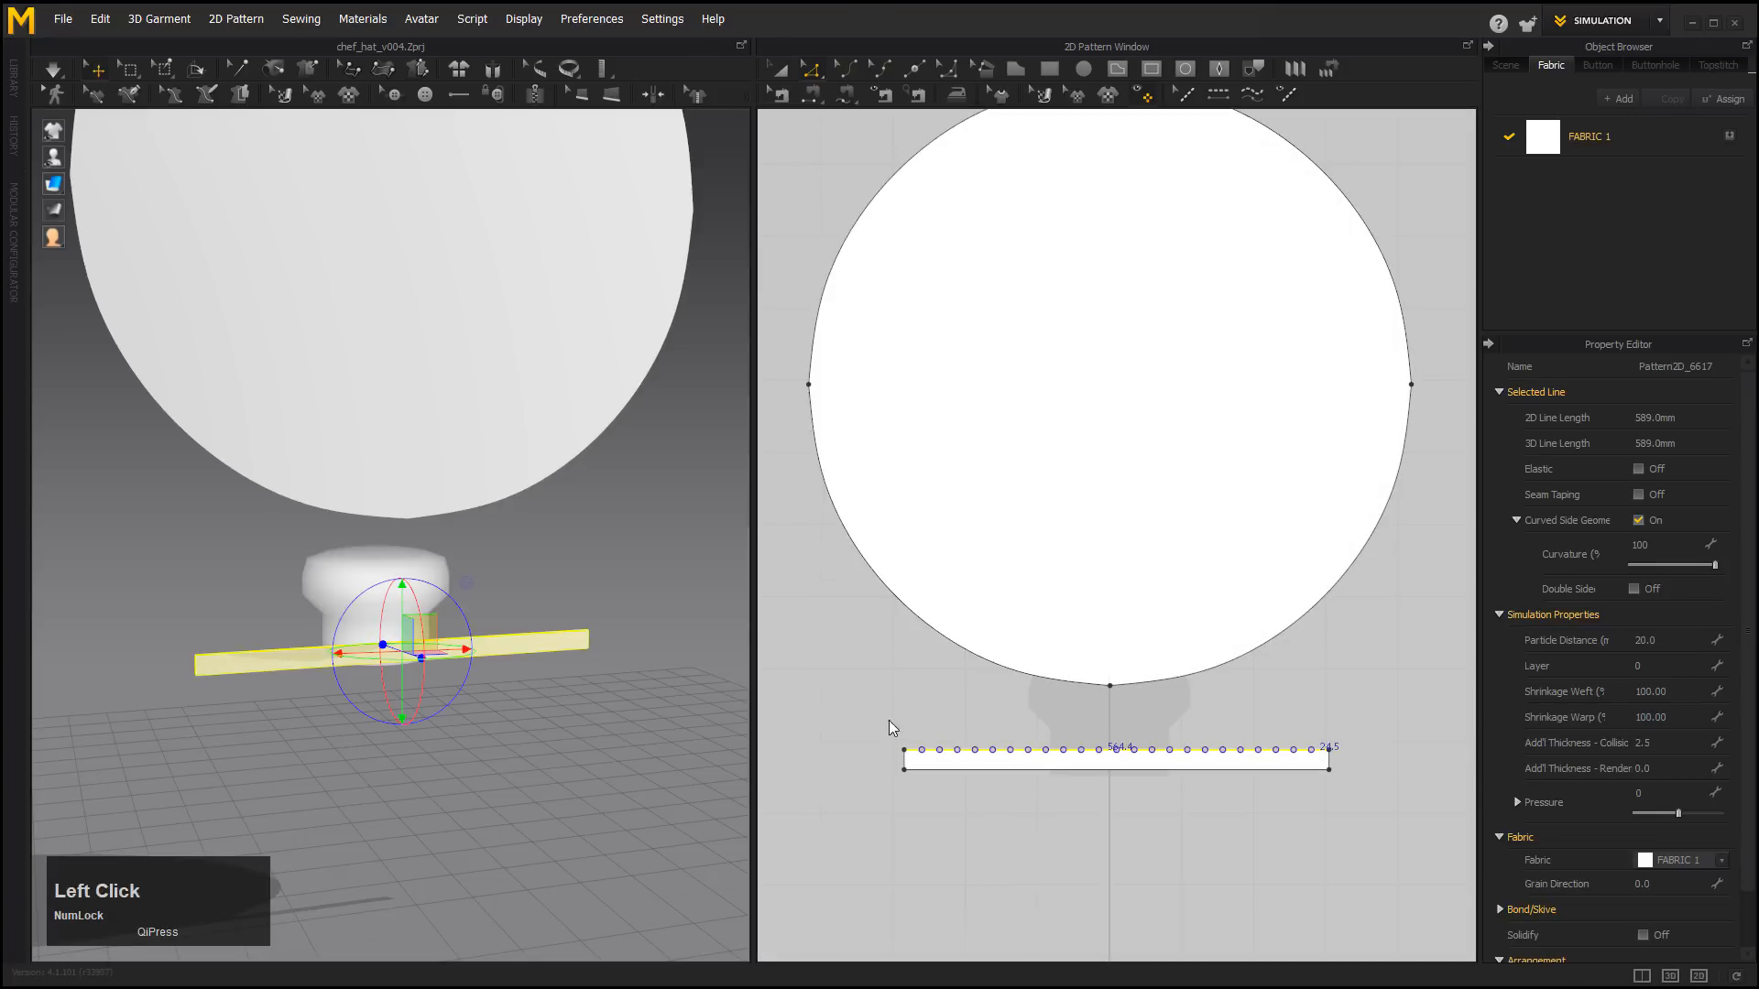
Split the circle's upper-left quarter arc uniformly into 18 segments.
middle_click_drag(1225, 689, 1238, 739)
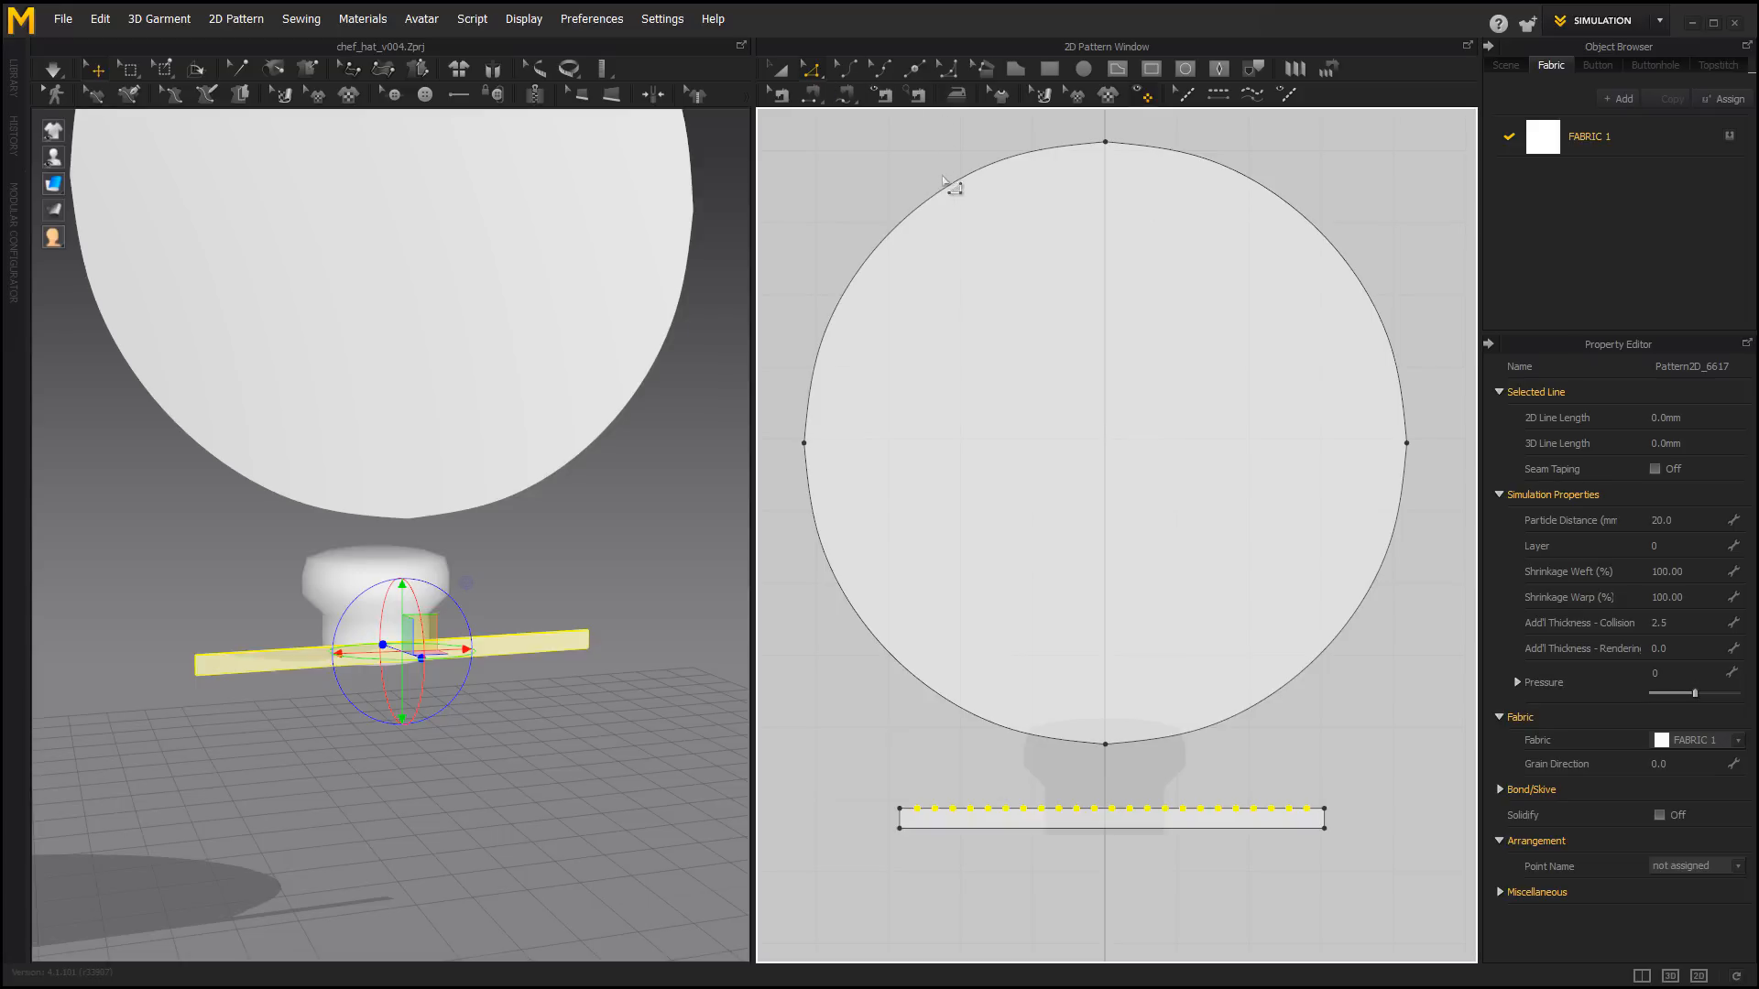
left_click(944, 183)
right_click(936, 189)
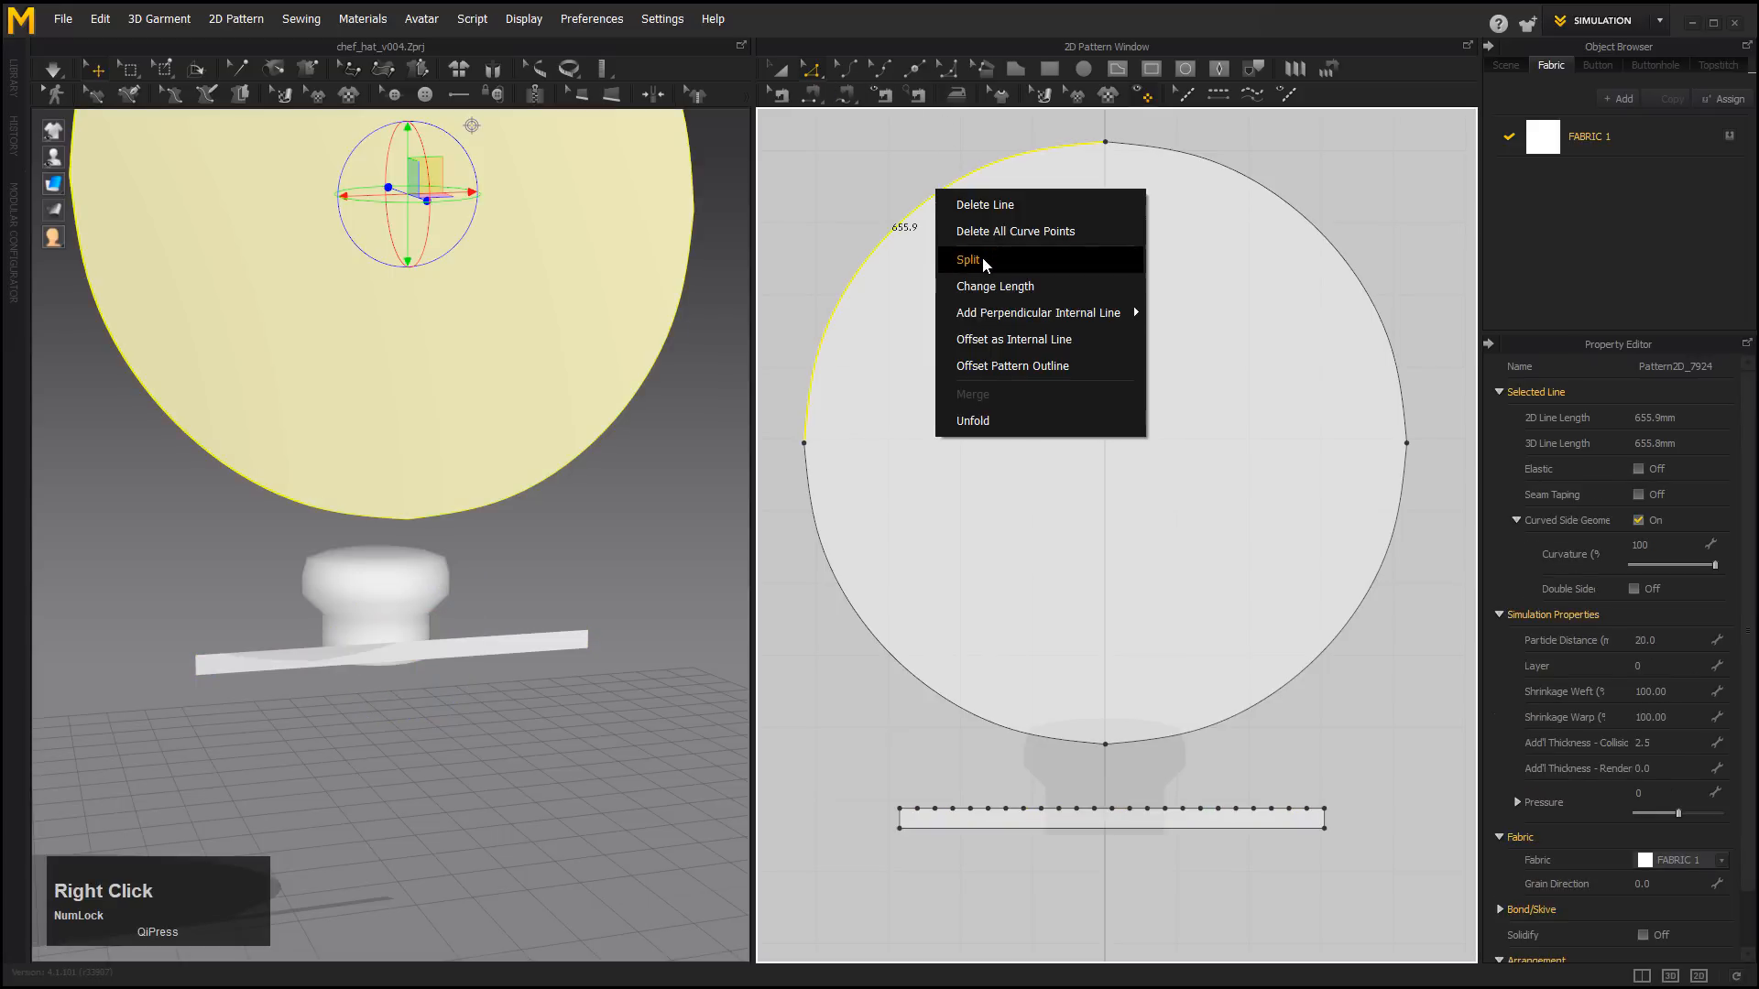
left_click(982, 257)
left_click(768, 499)
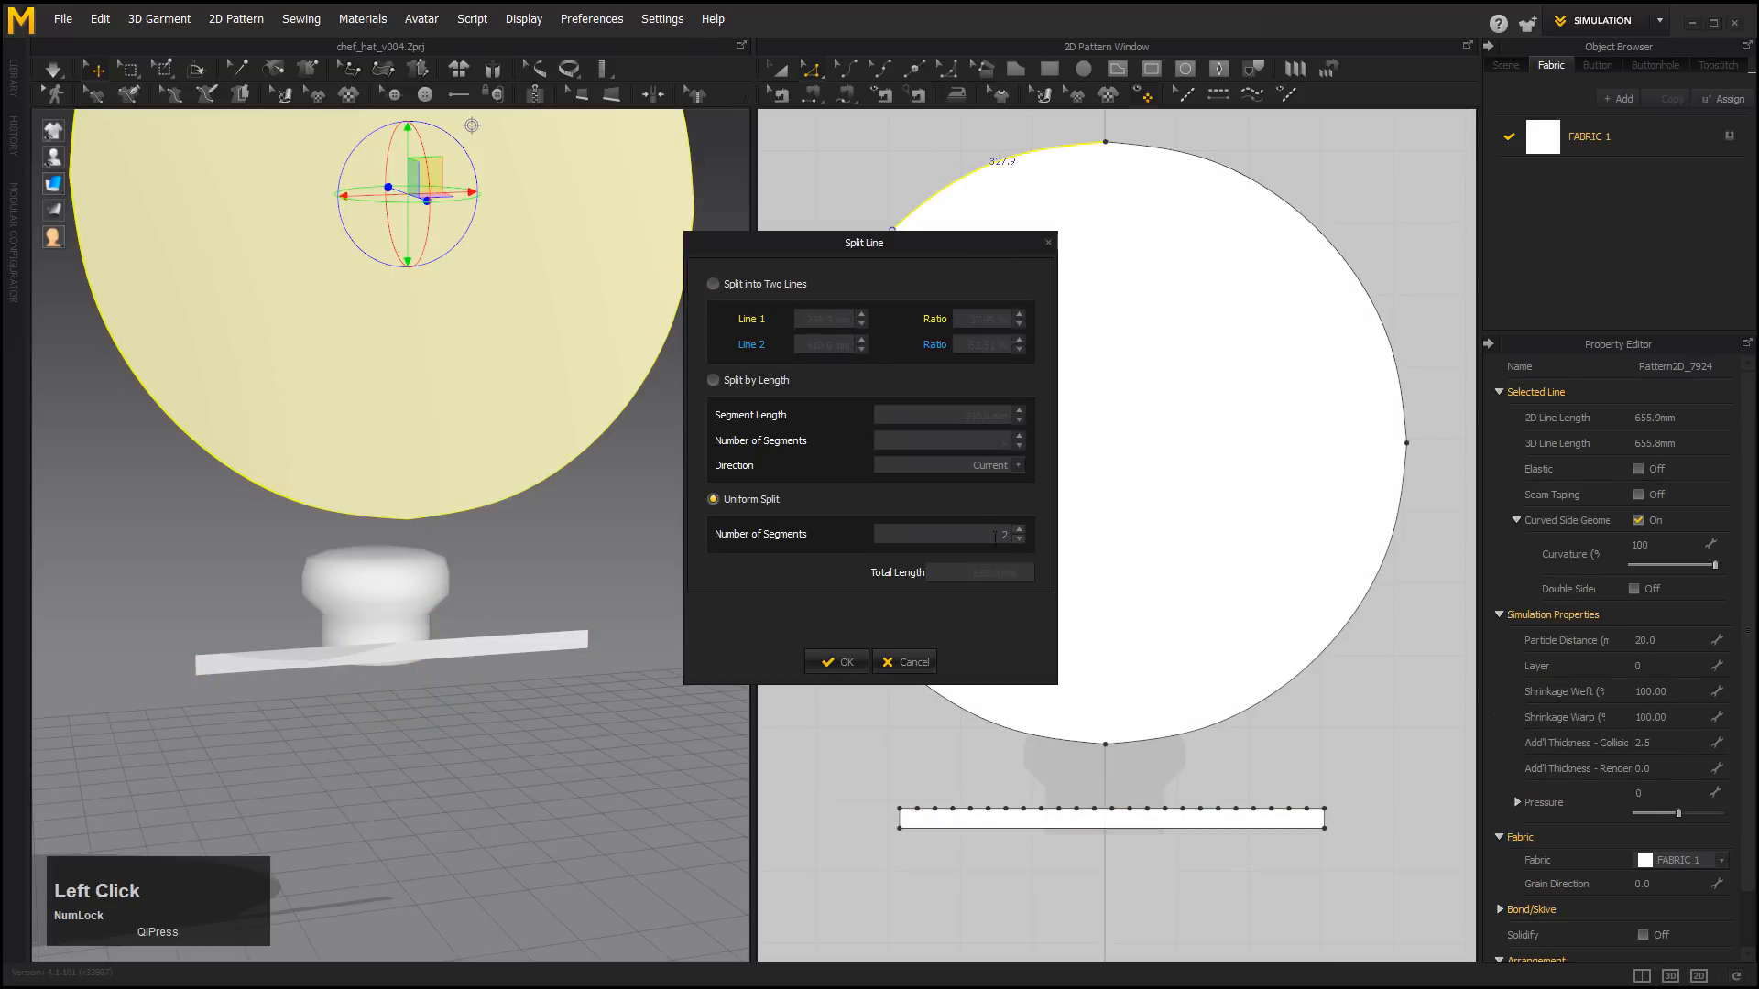
type("18")
left_click(841, 662)
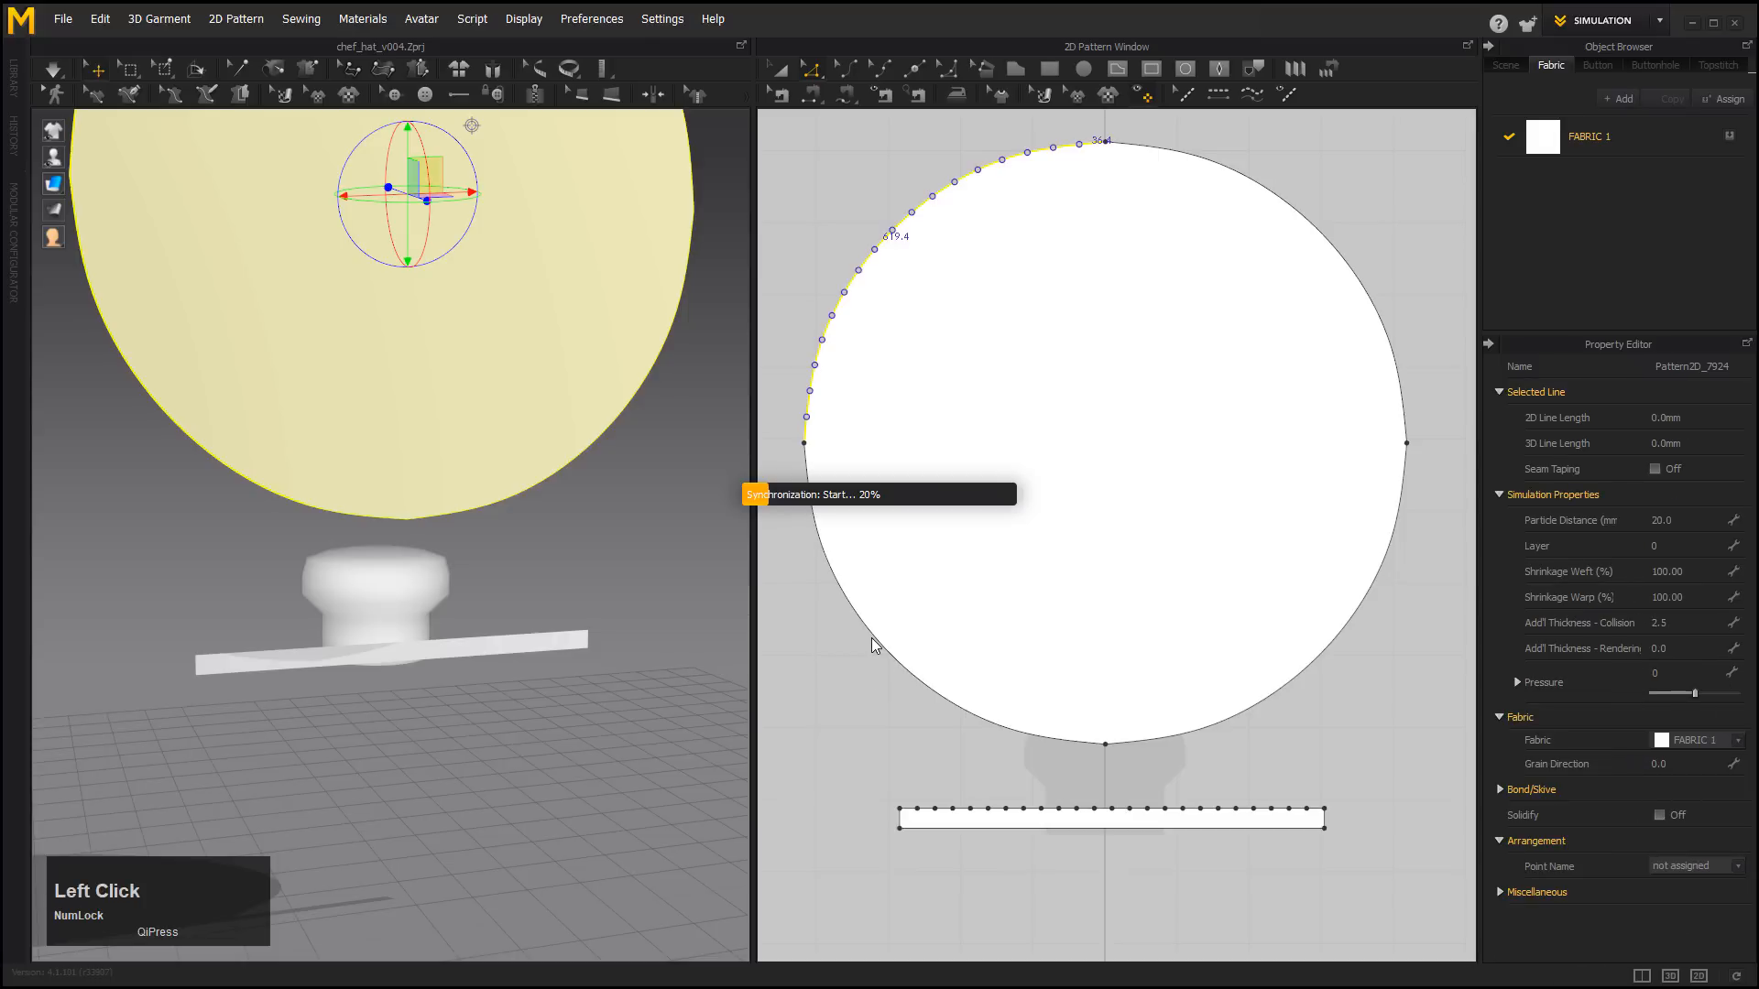
Split the circle's lower-left quarter arc uniformly into 18 segments.
left_click(875, 634)
right_click(871, 631)
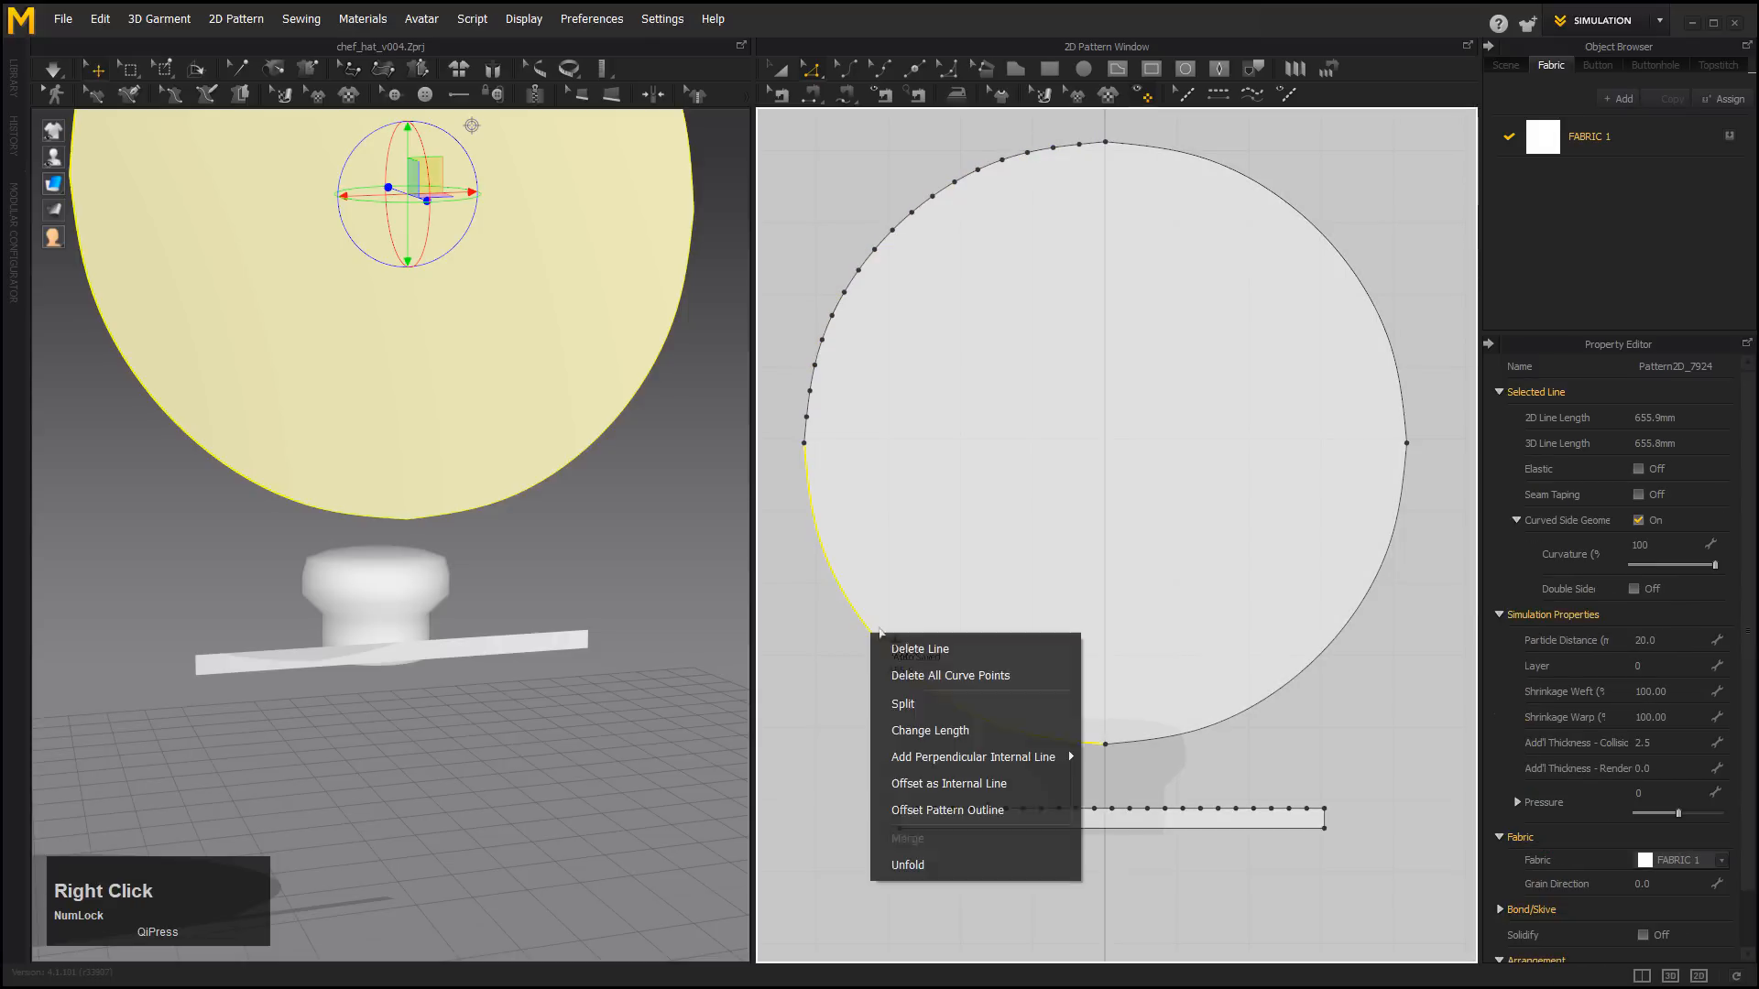
left_click(926, 648)
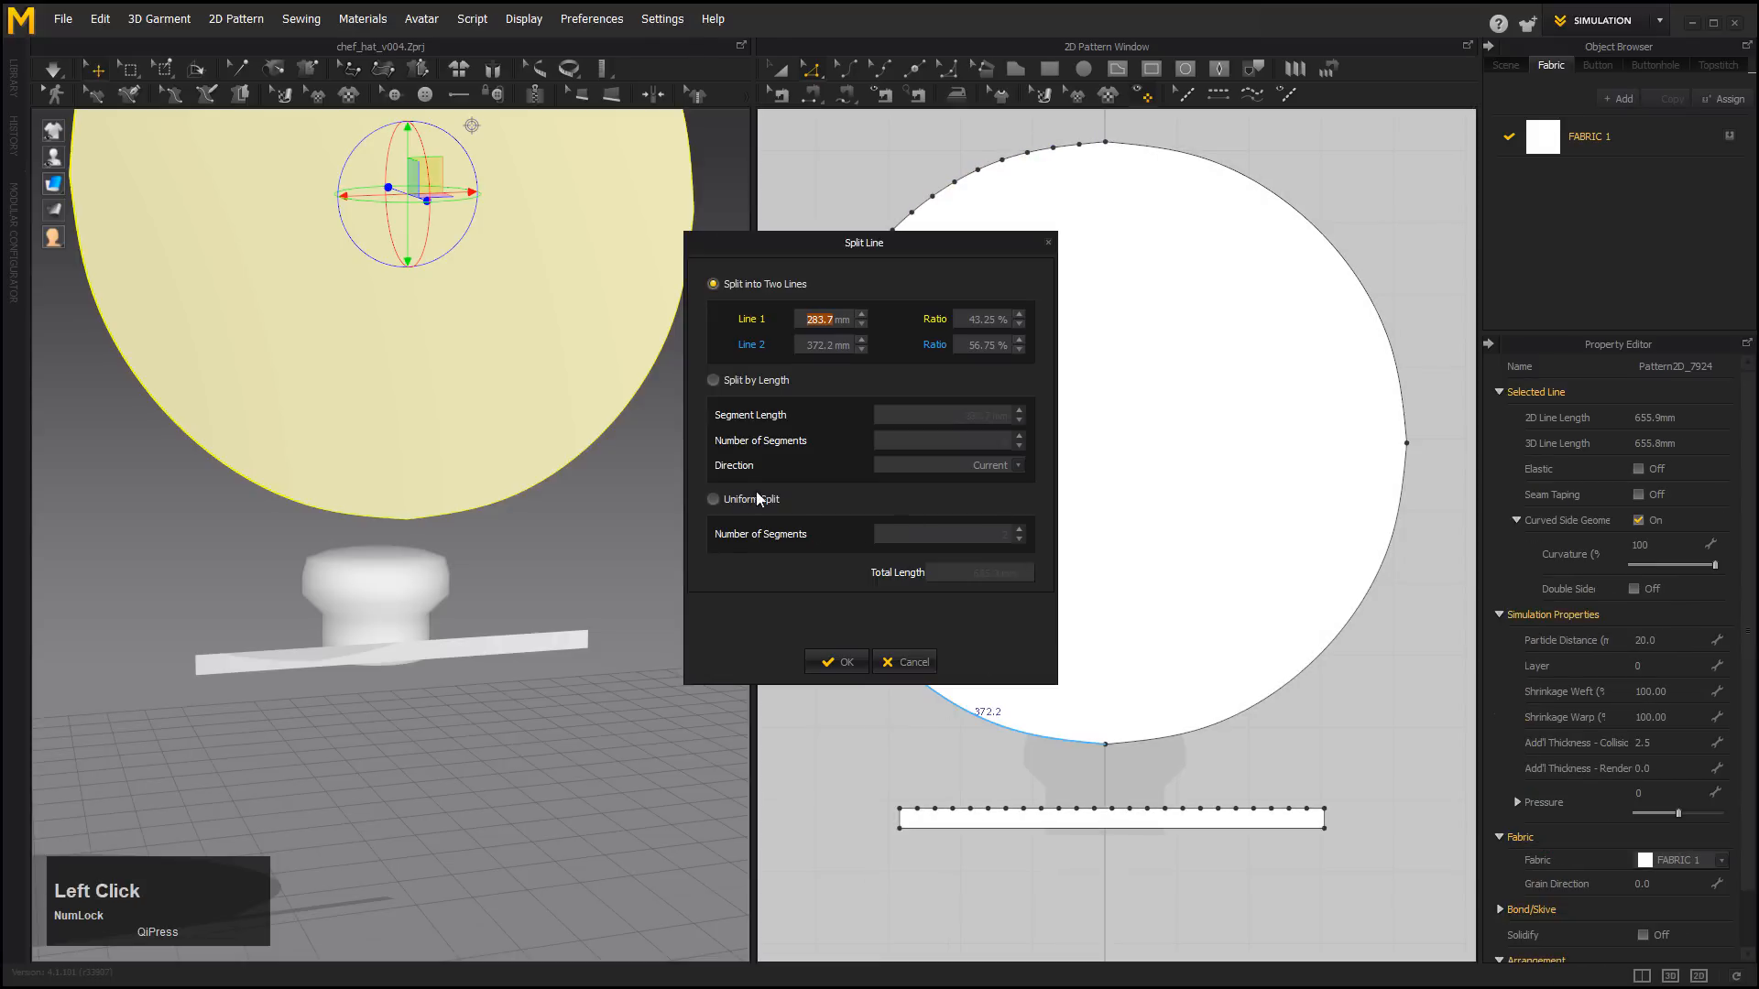
left_click(714, 500)
type("1")
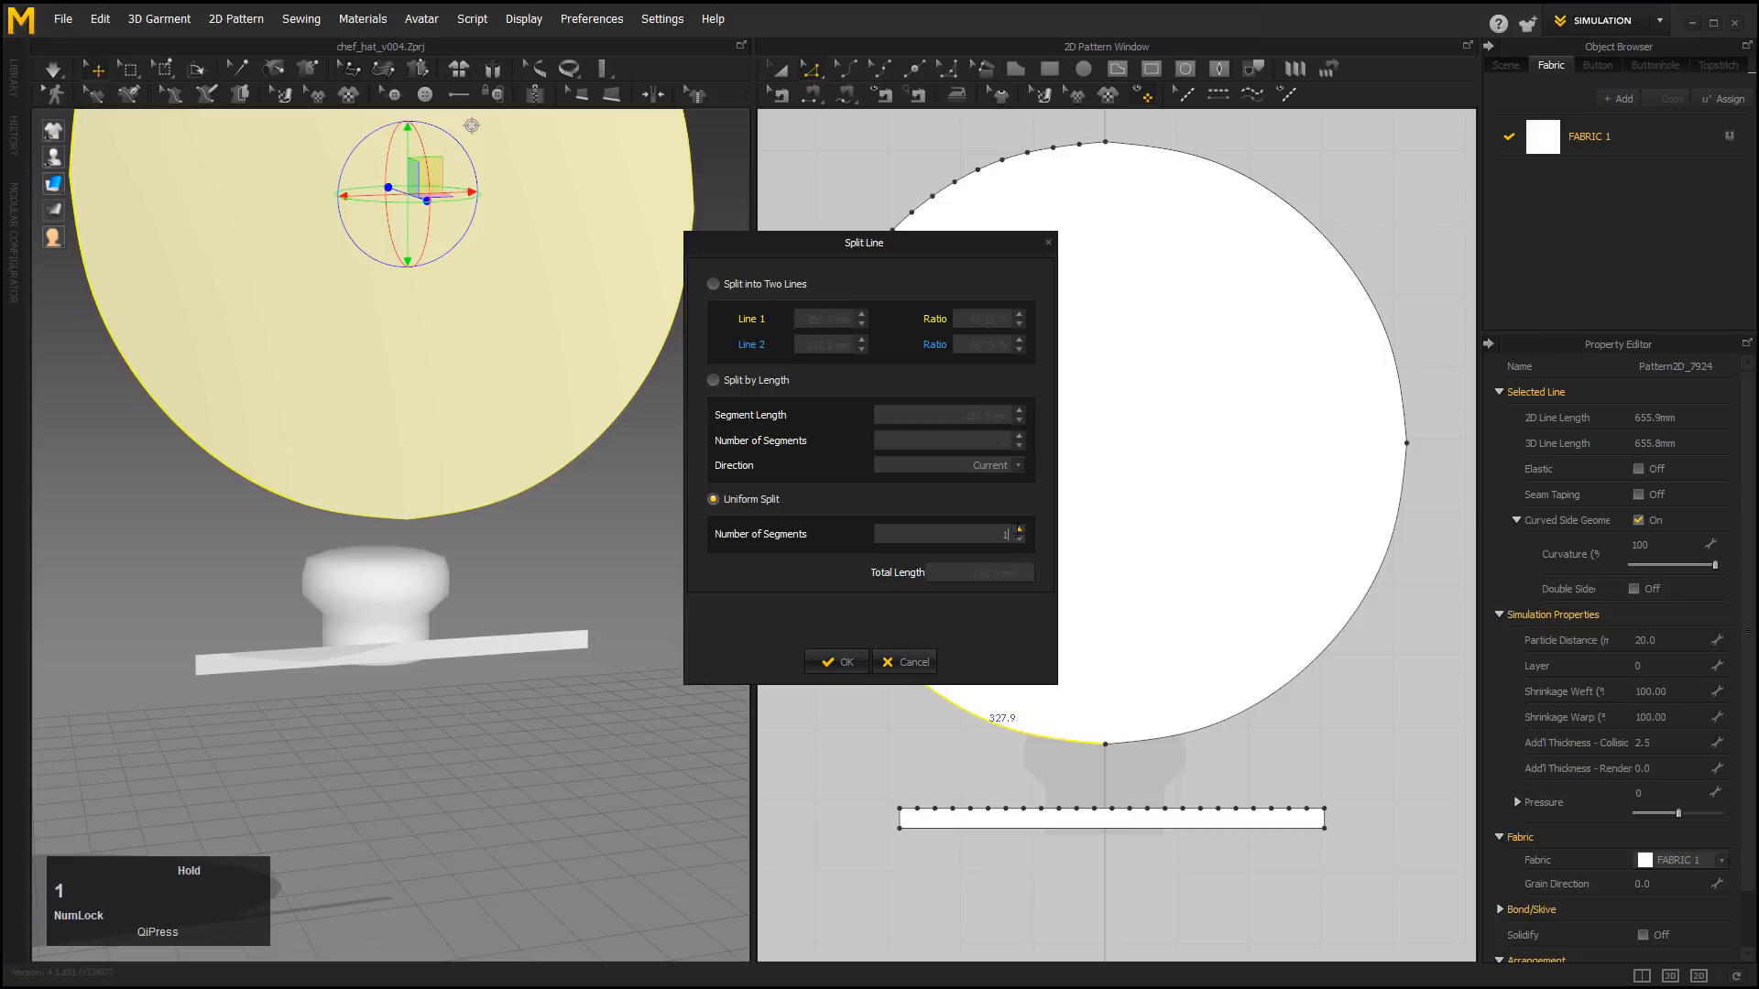
type("0")
left_click(847, 664)
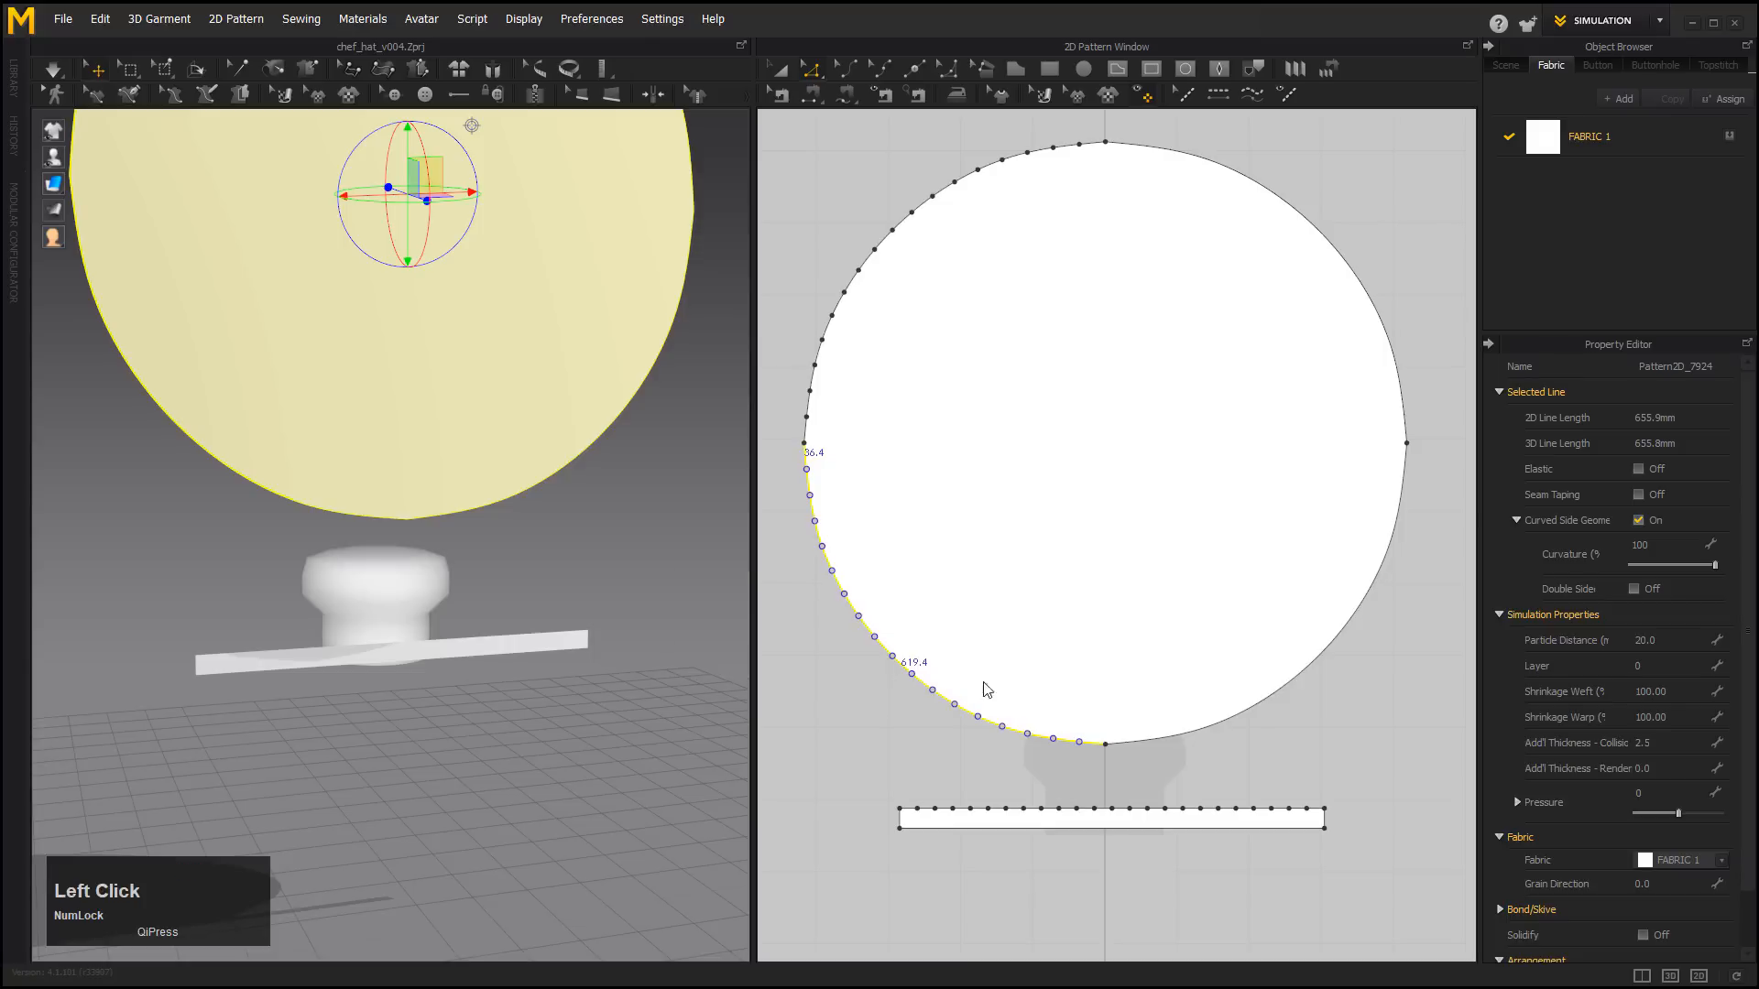
Split the circle's lower-right quarter arc uniformly into 18 segments.
left_click(1239, 717)
right_click(1238, 715)
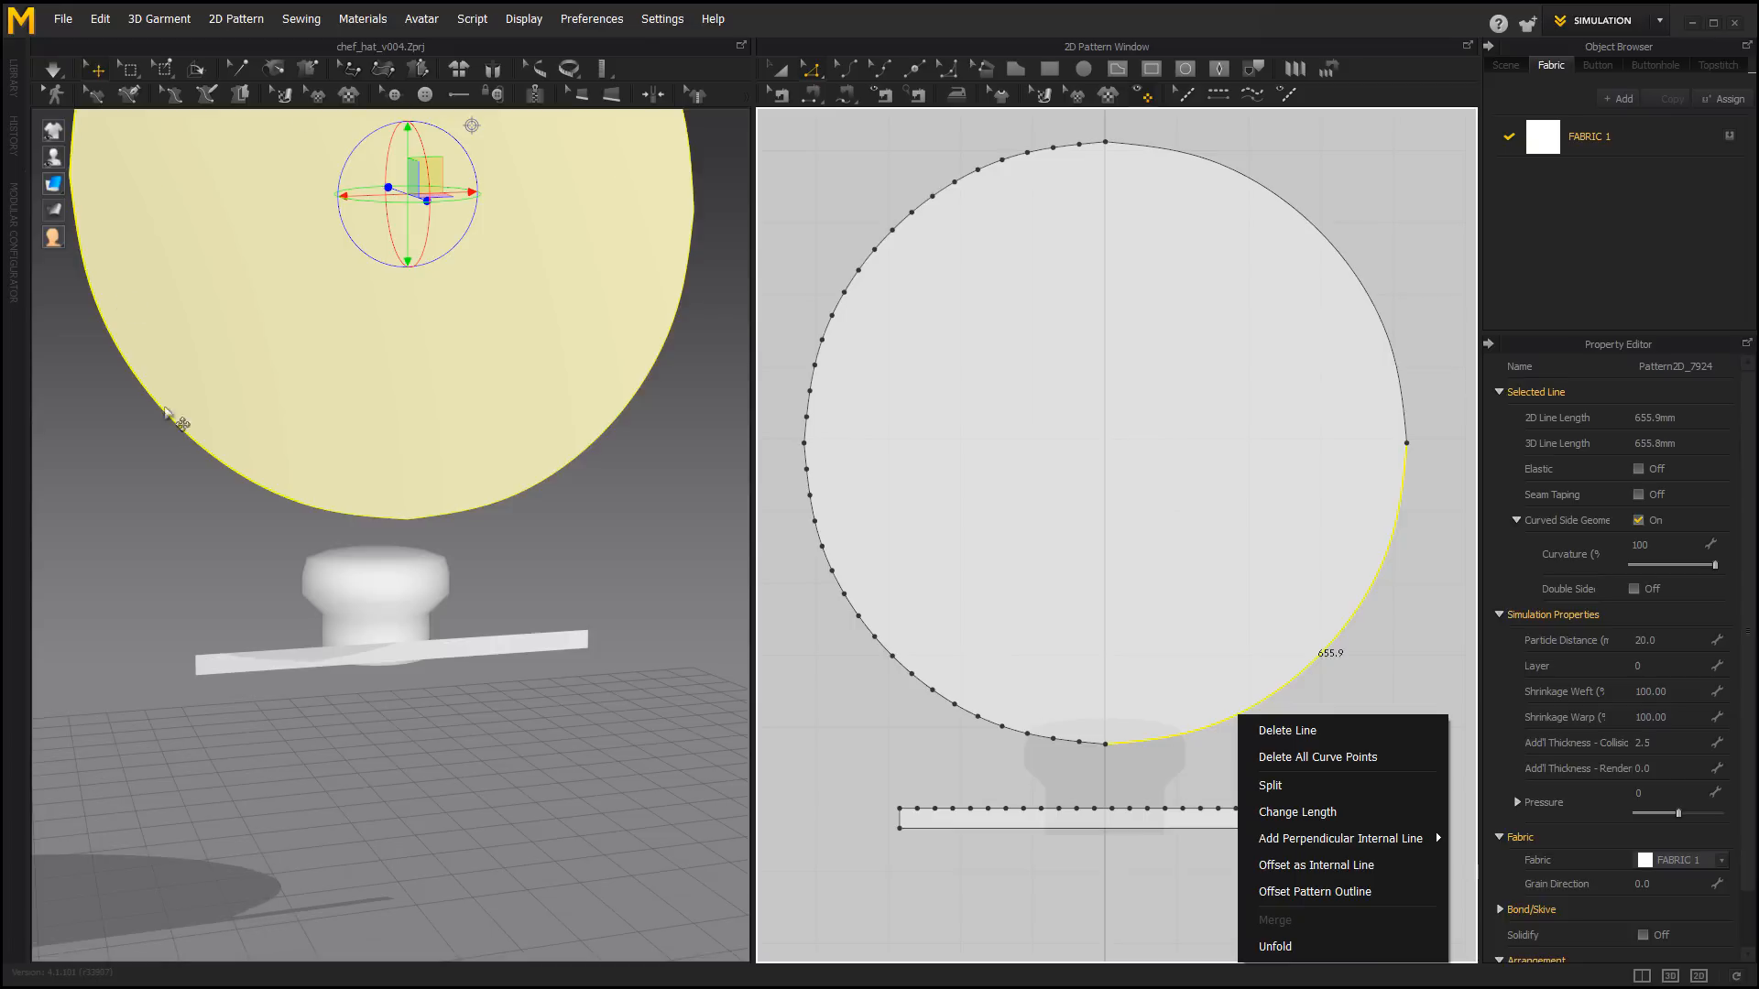
middle_click_drag(459, 439, 509, 582)
right_click_drag(507, 582, 969, 538, "alt")
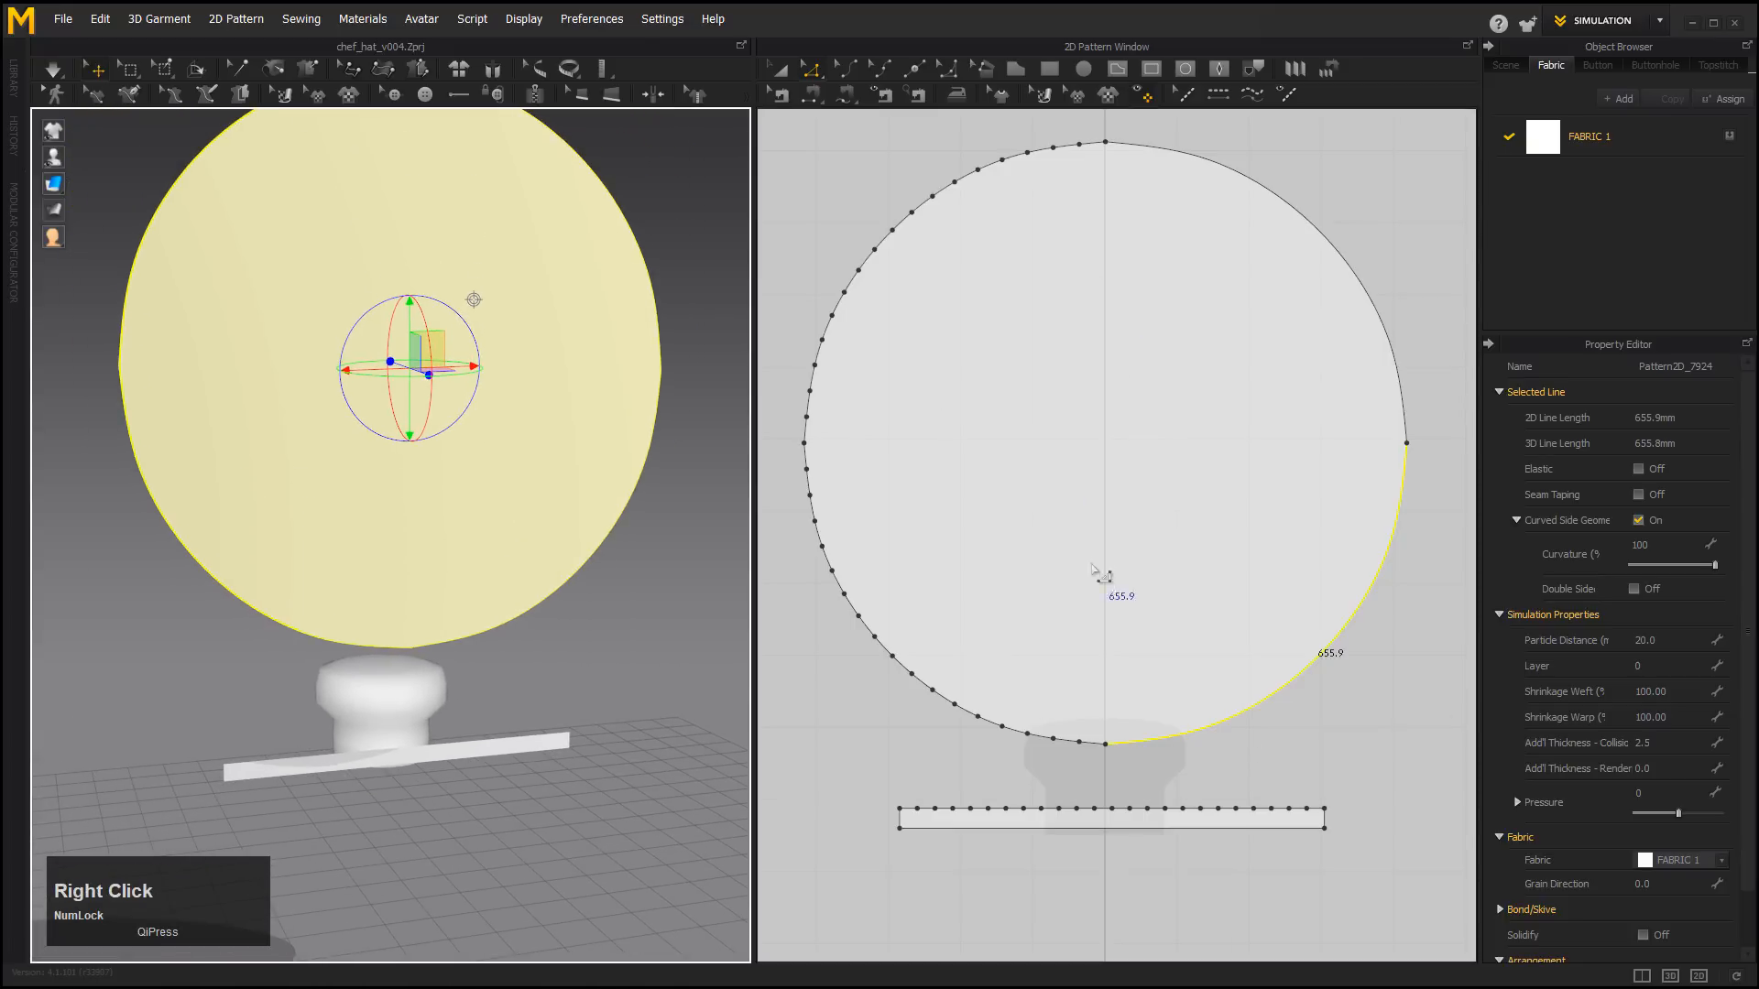
right_click(1305, 670)
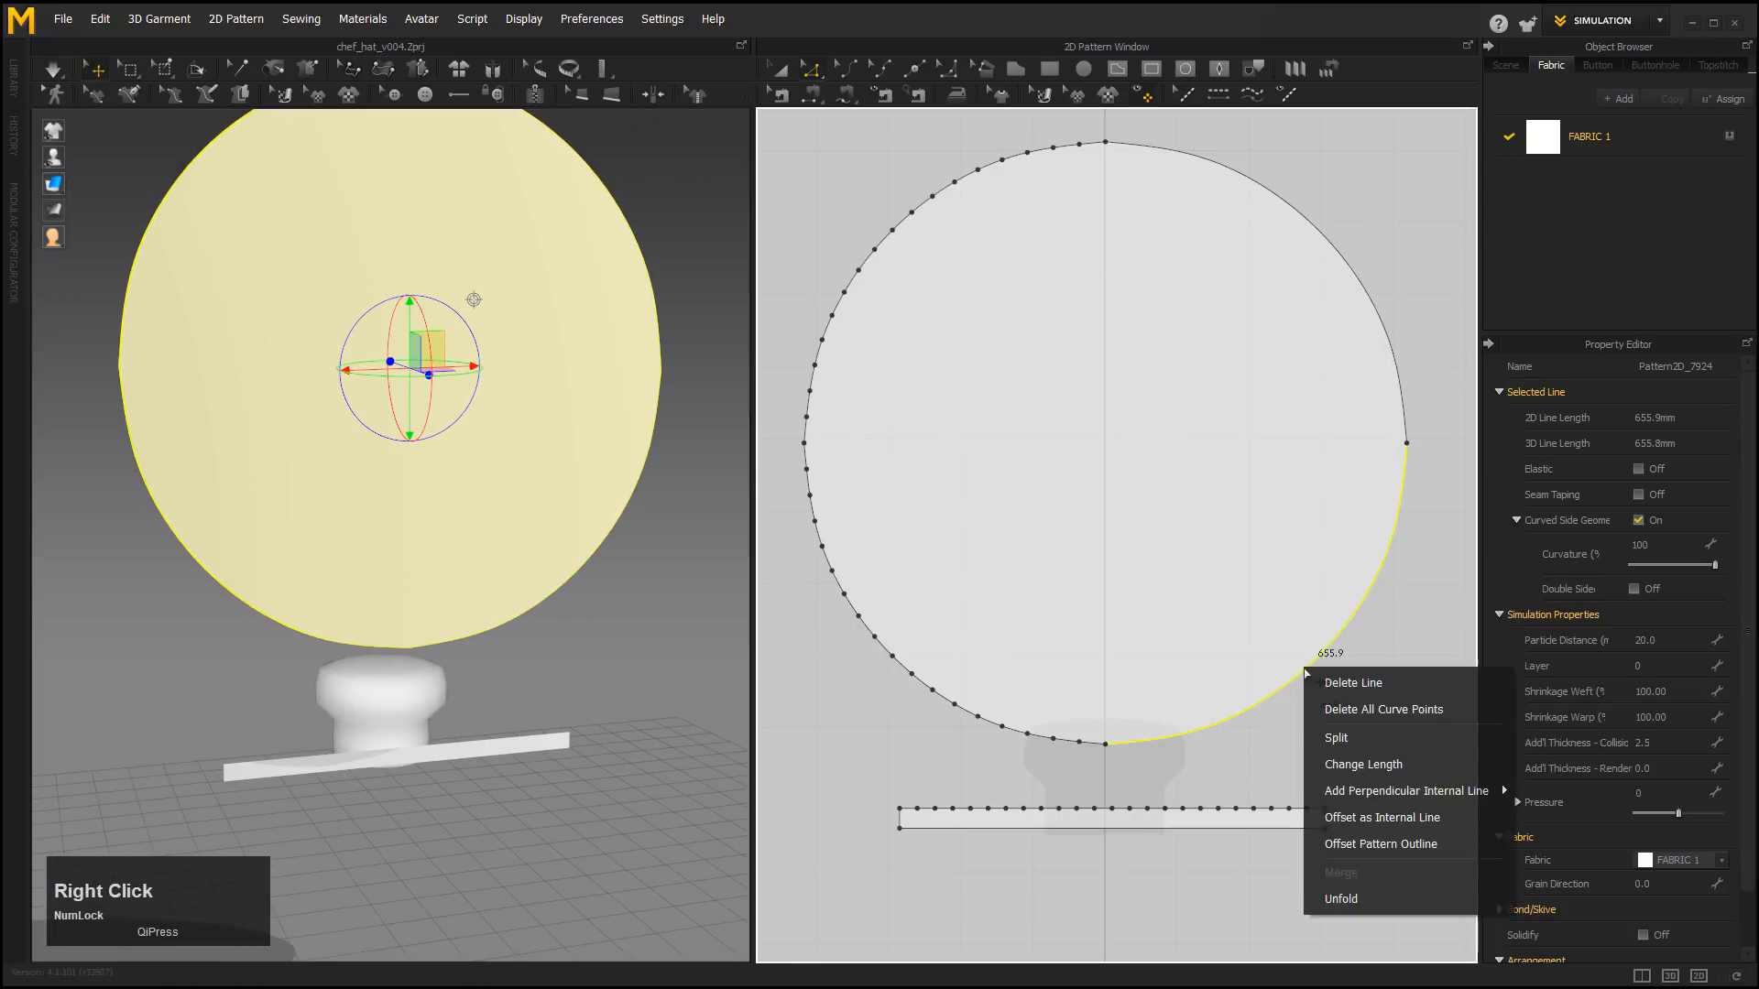
left_click(1352, 734)
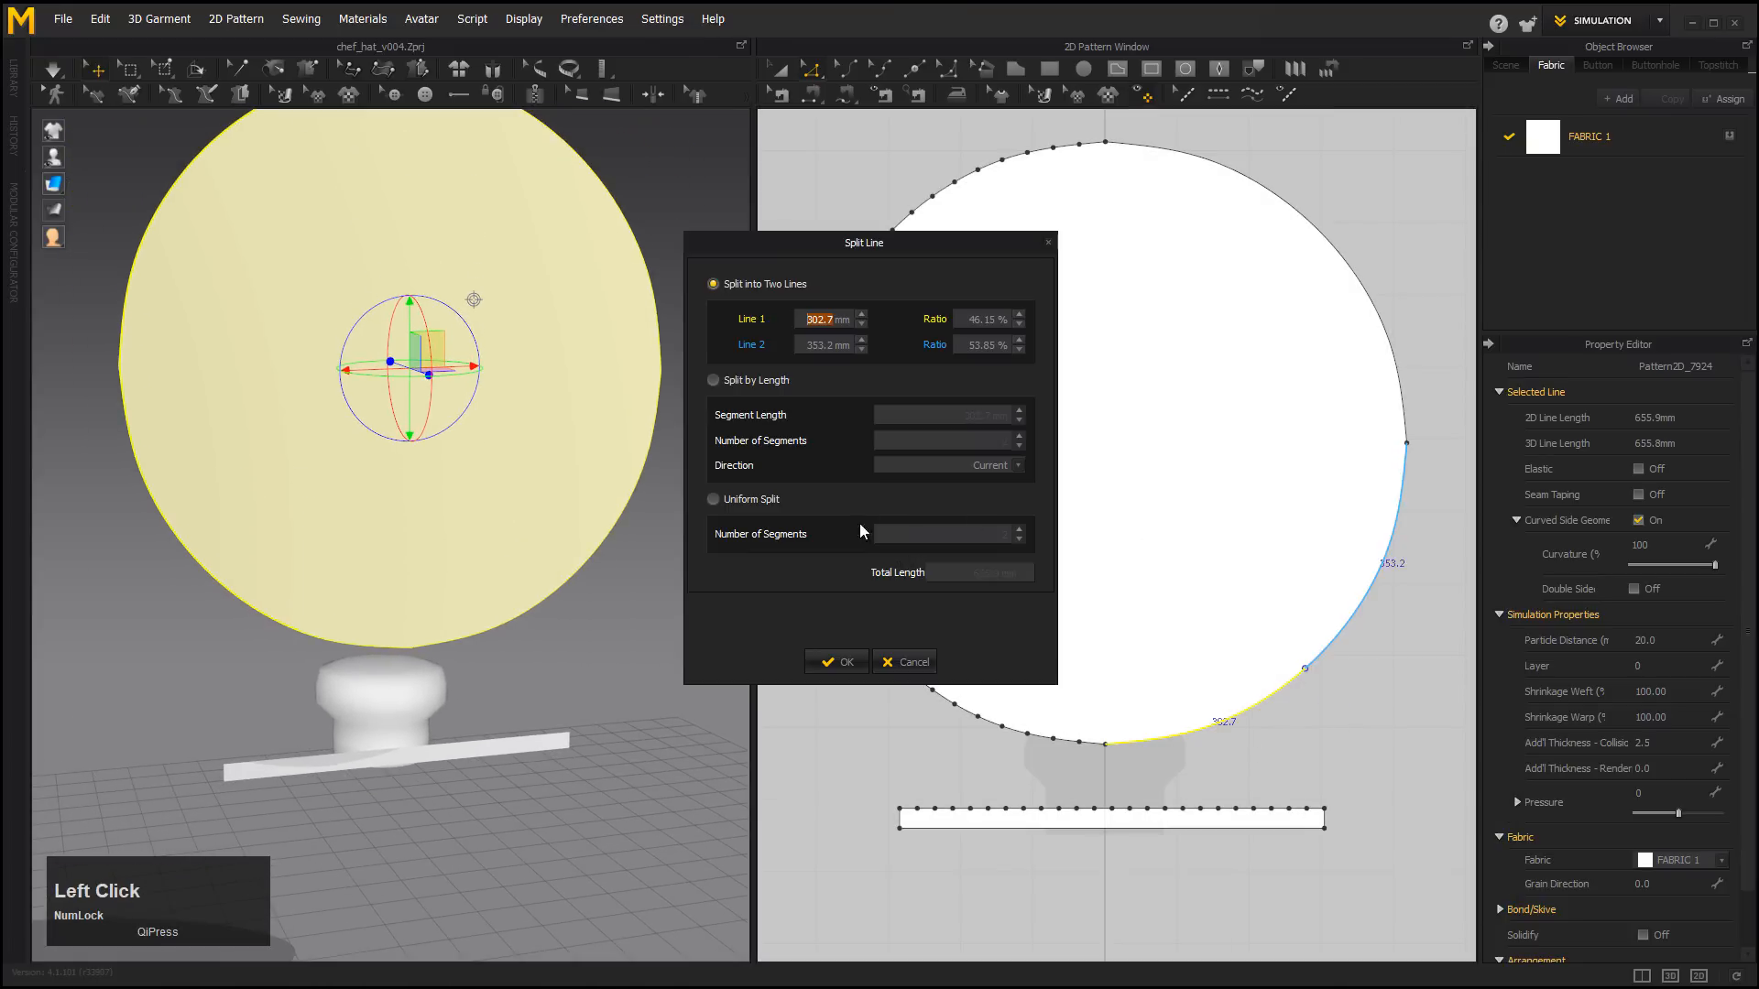
left_click(745, 502)
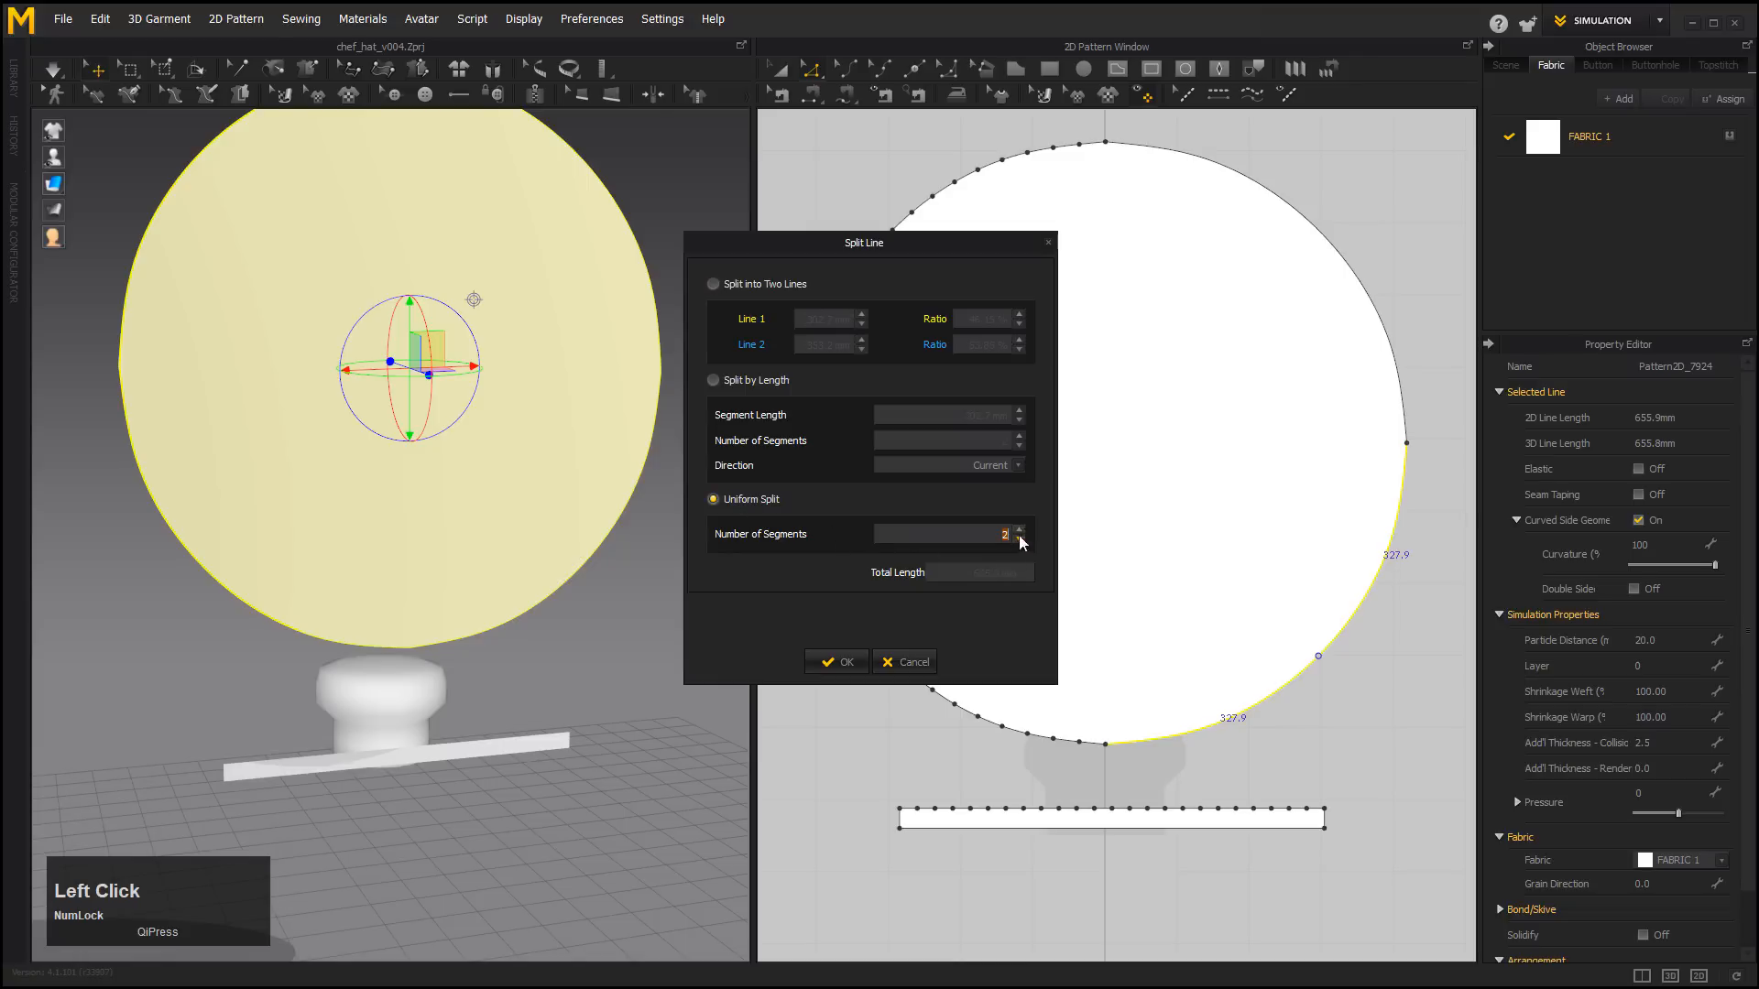
type("18")
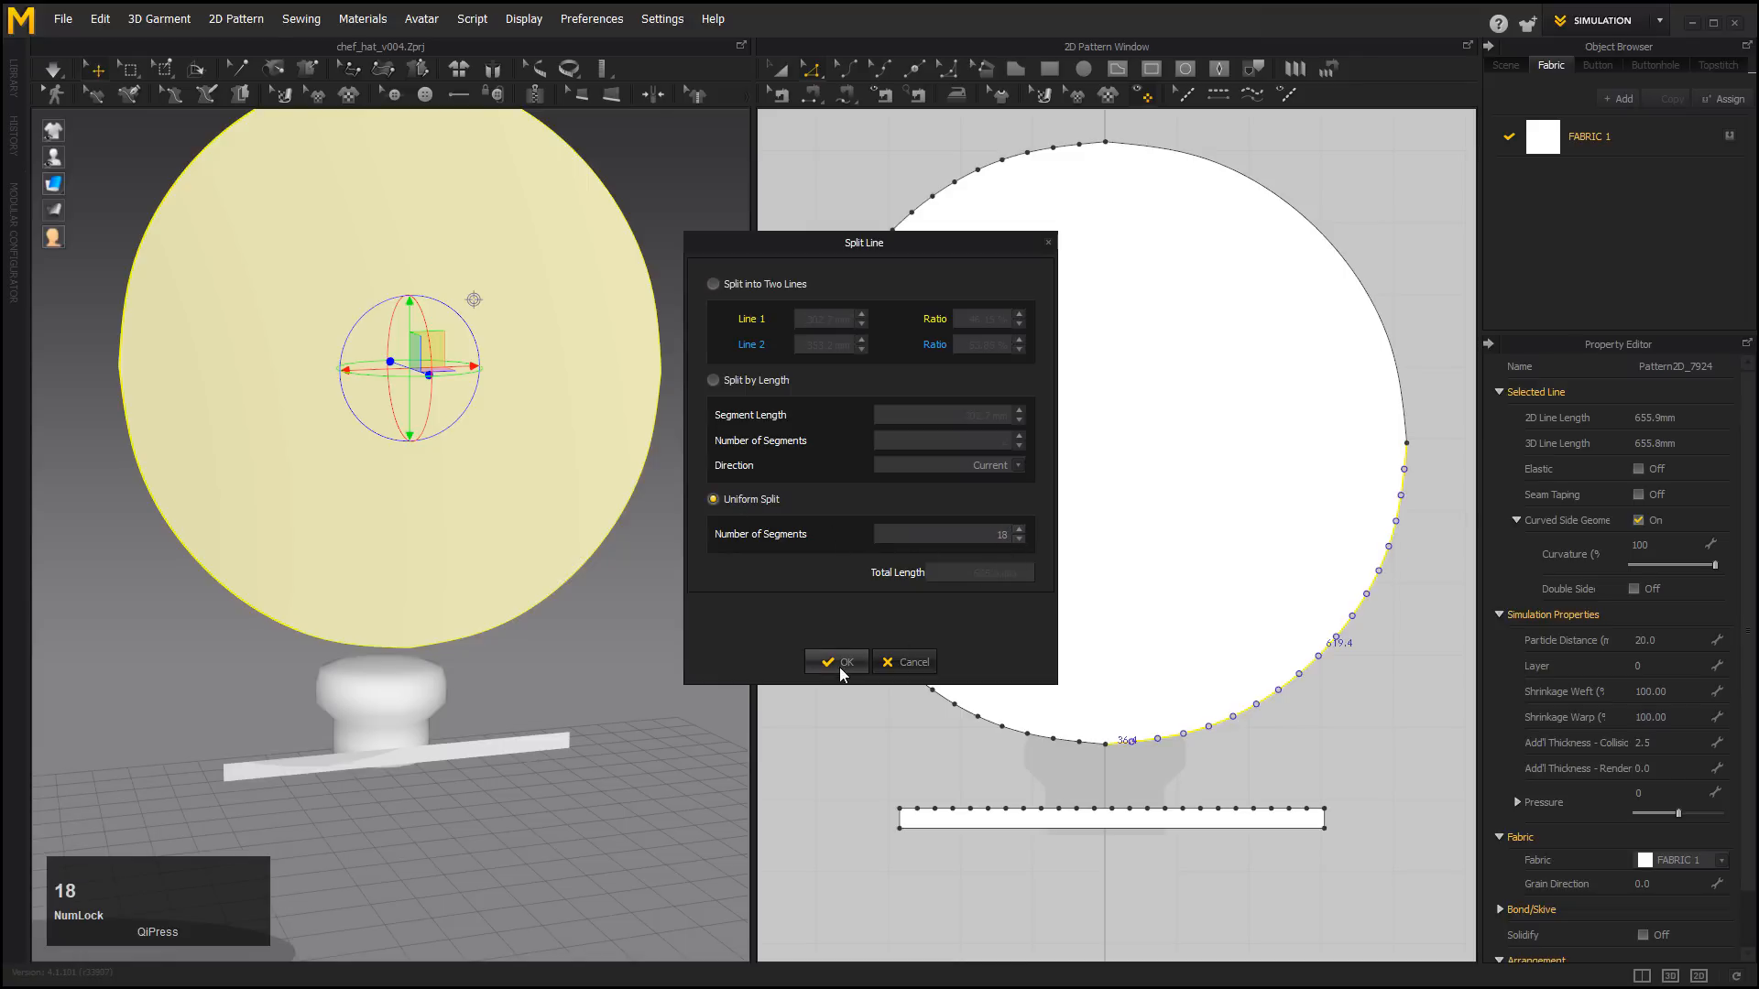
left_click(838, 662)
Split the circle's upper-right quarter arc uniformly into 18 segments.
right_click(1351, 269)
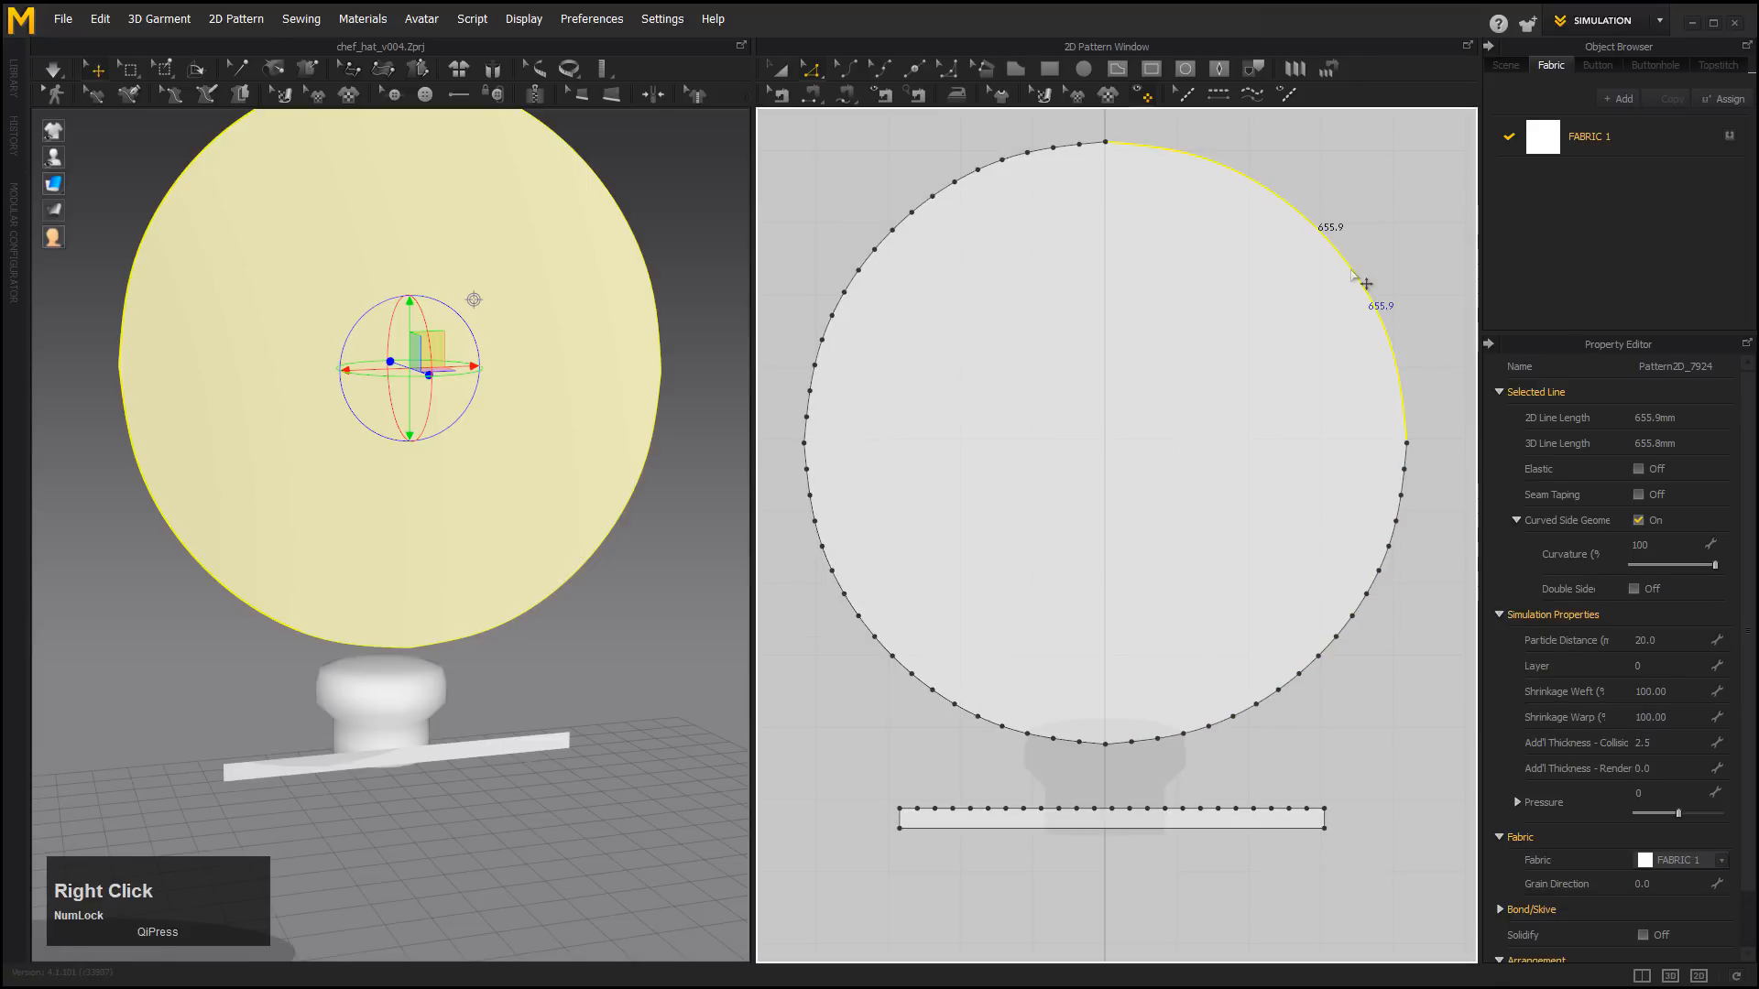
left_click(1383, 340)
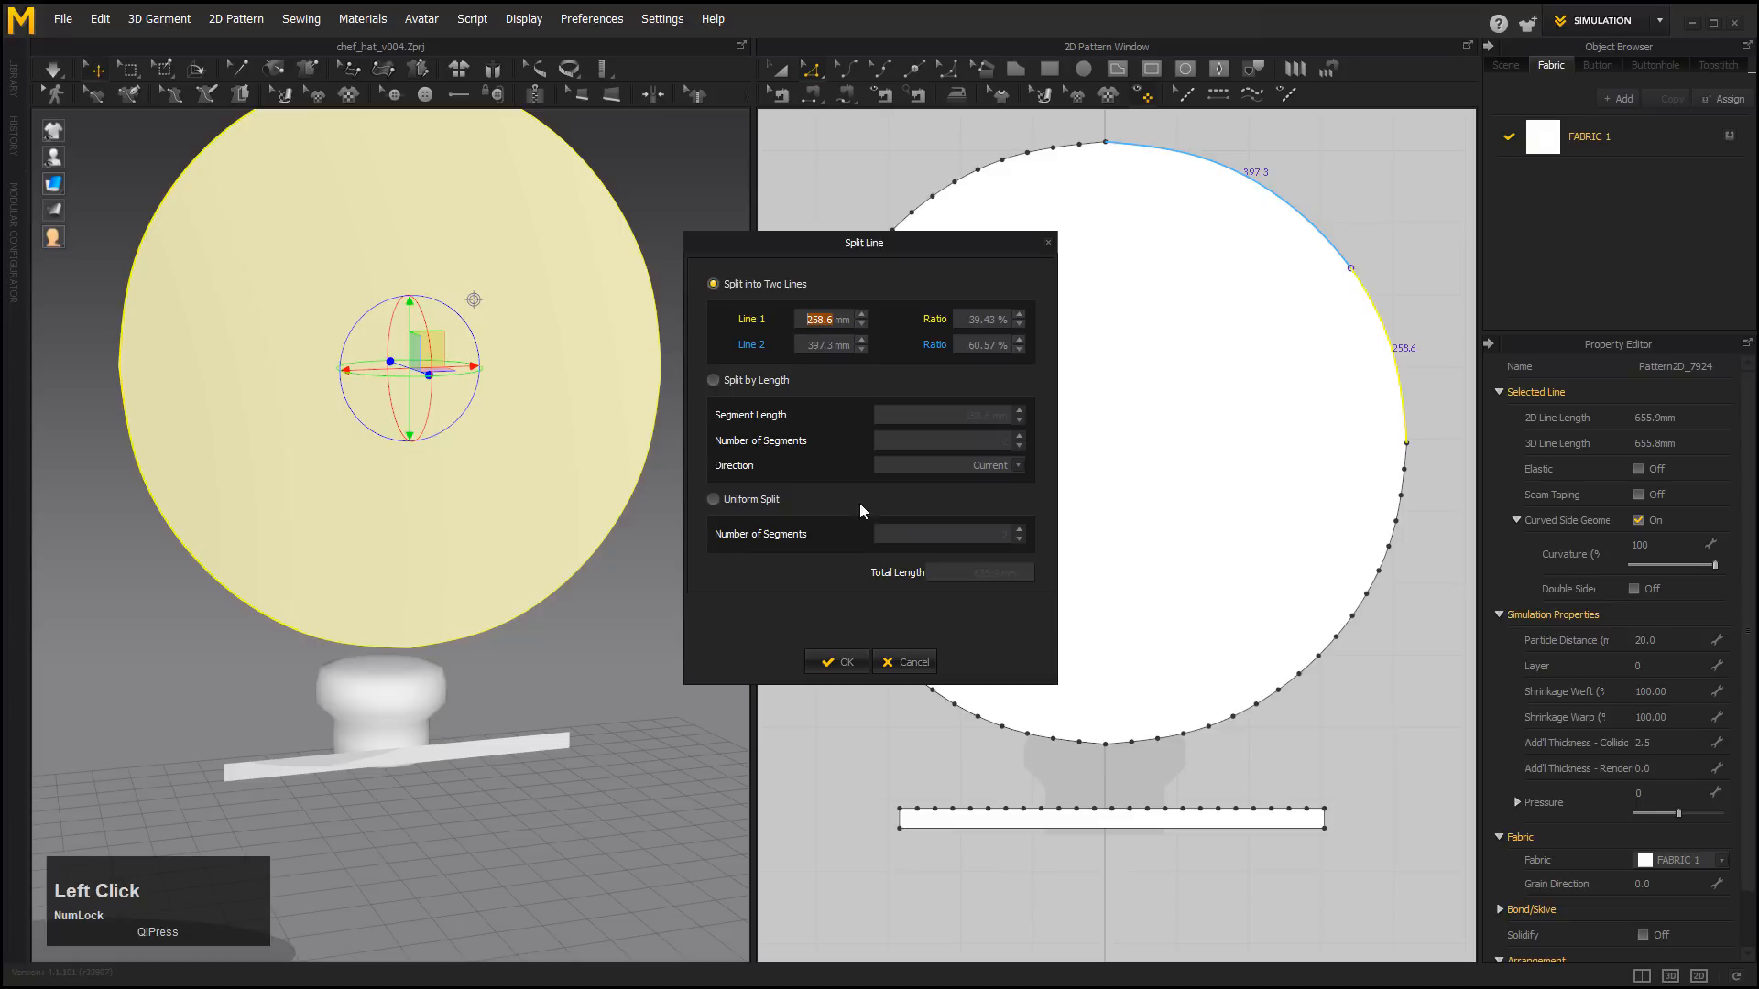
left_click(774, 502)
key("BackSpace")
type("18")
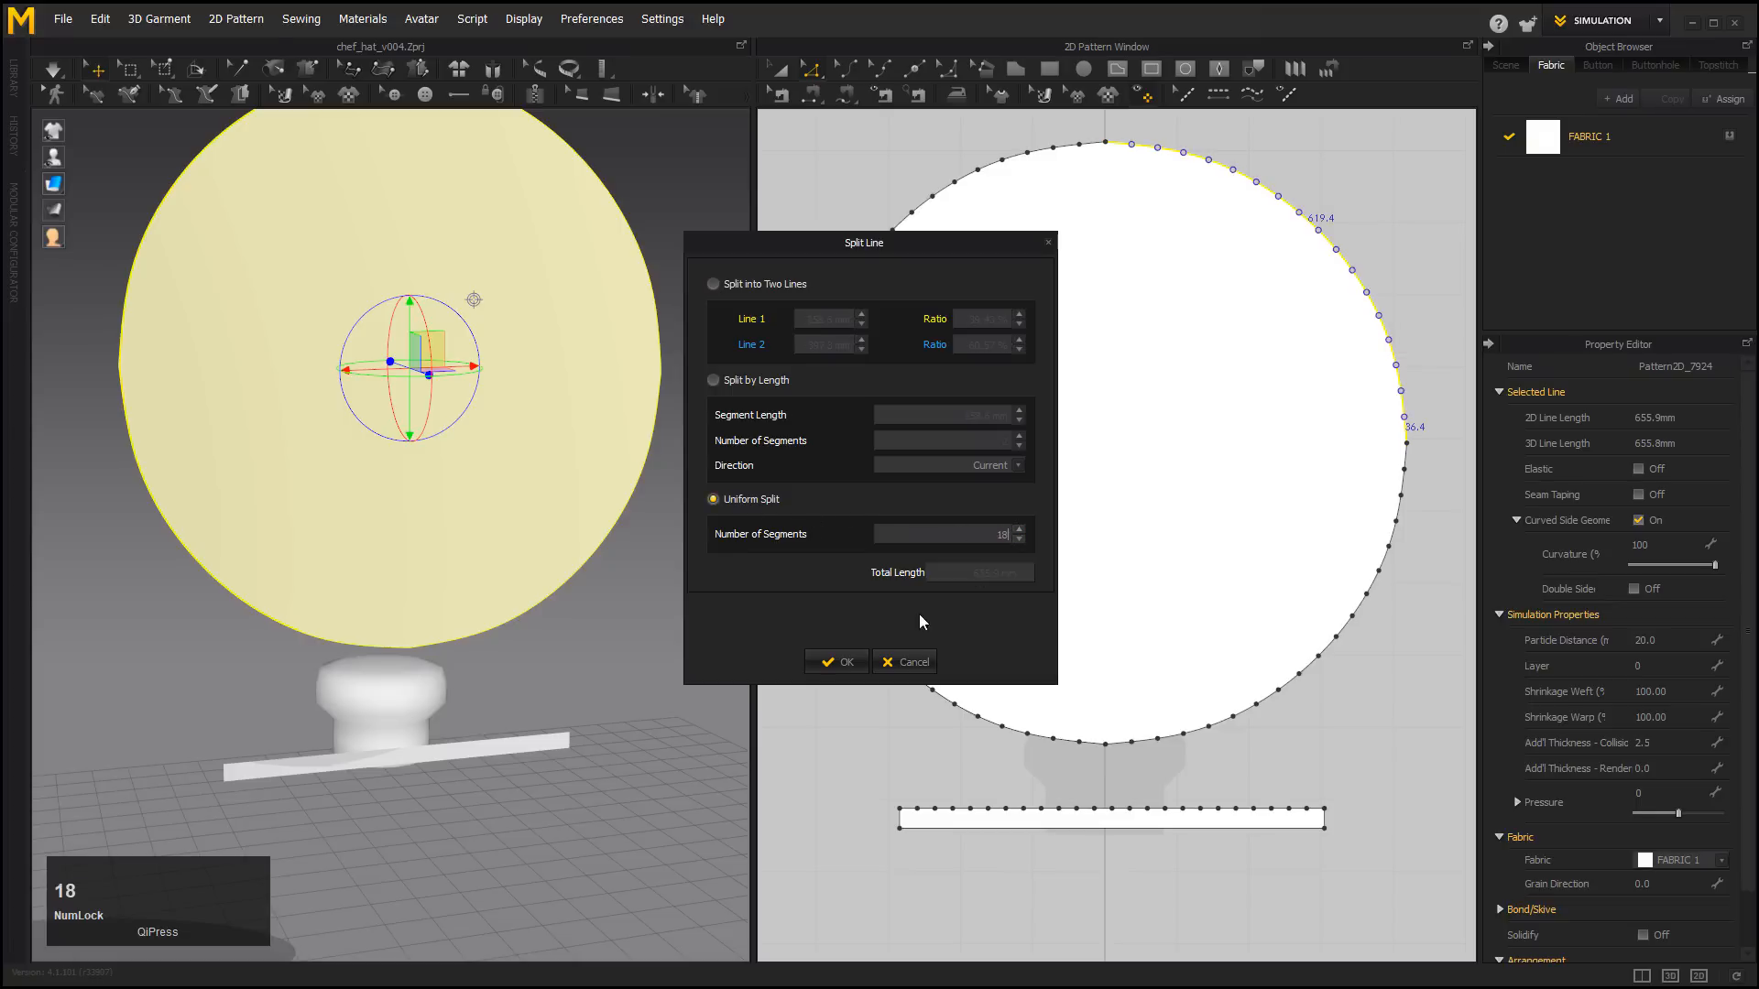
left_click(839, 663)
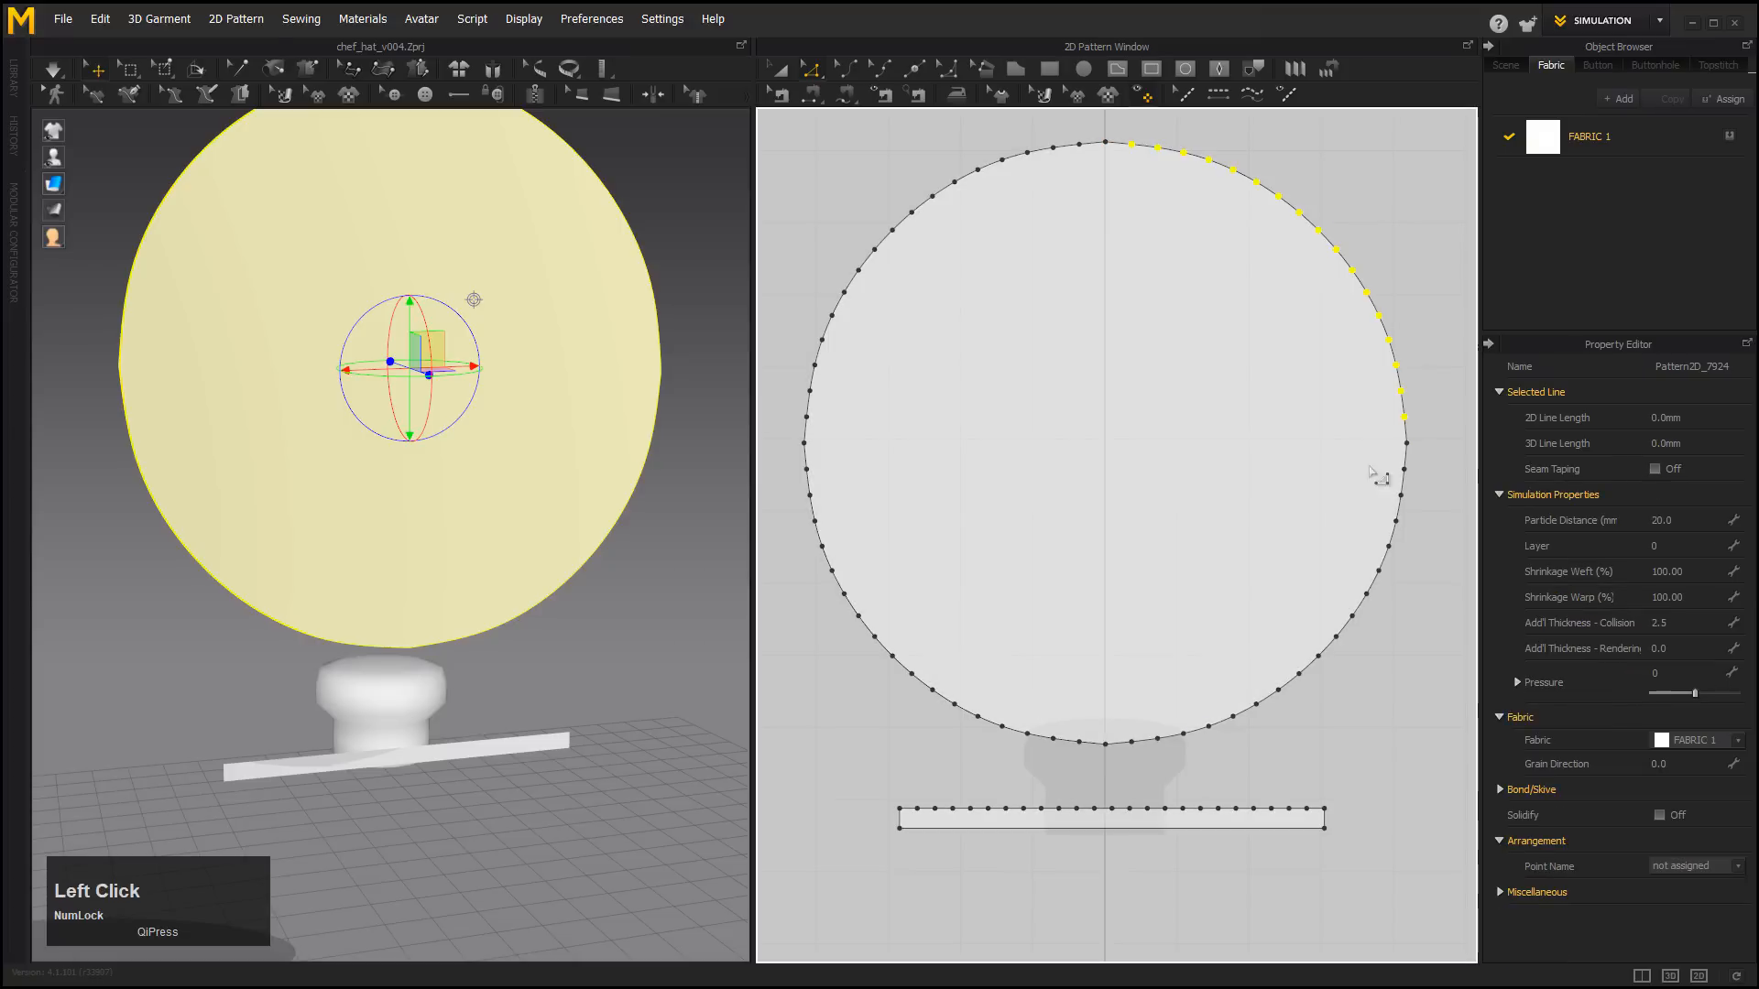
Draw an internal line about 416 mm long from the first edge point right of the circle's bottom point to its center.
middle_click_drag(1060, 597, 1088, 538)
mouse_move(1087, 538)
right_mouse_down("alt")
mouse_move(1097, 551)
mouse_move(1071, 524)
right_mouse_up("alt")
middle_click_drag(1069, 501, 1057, 555, "alt")
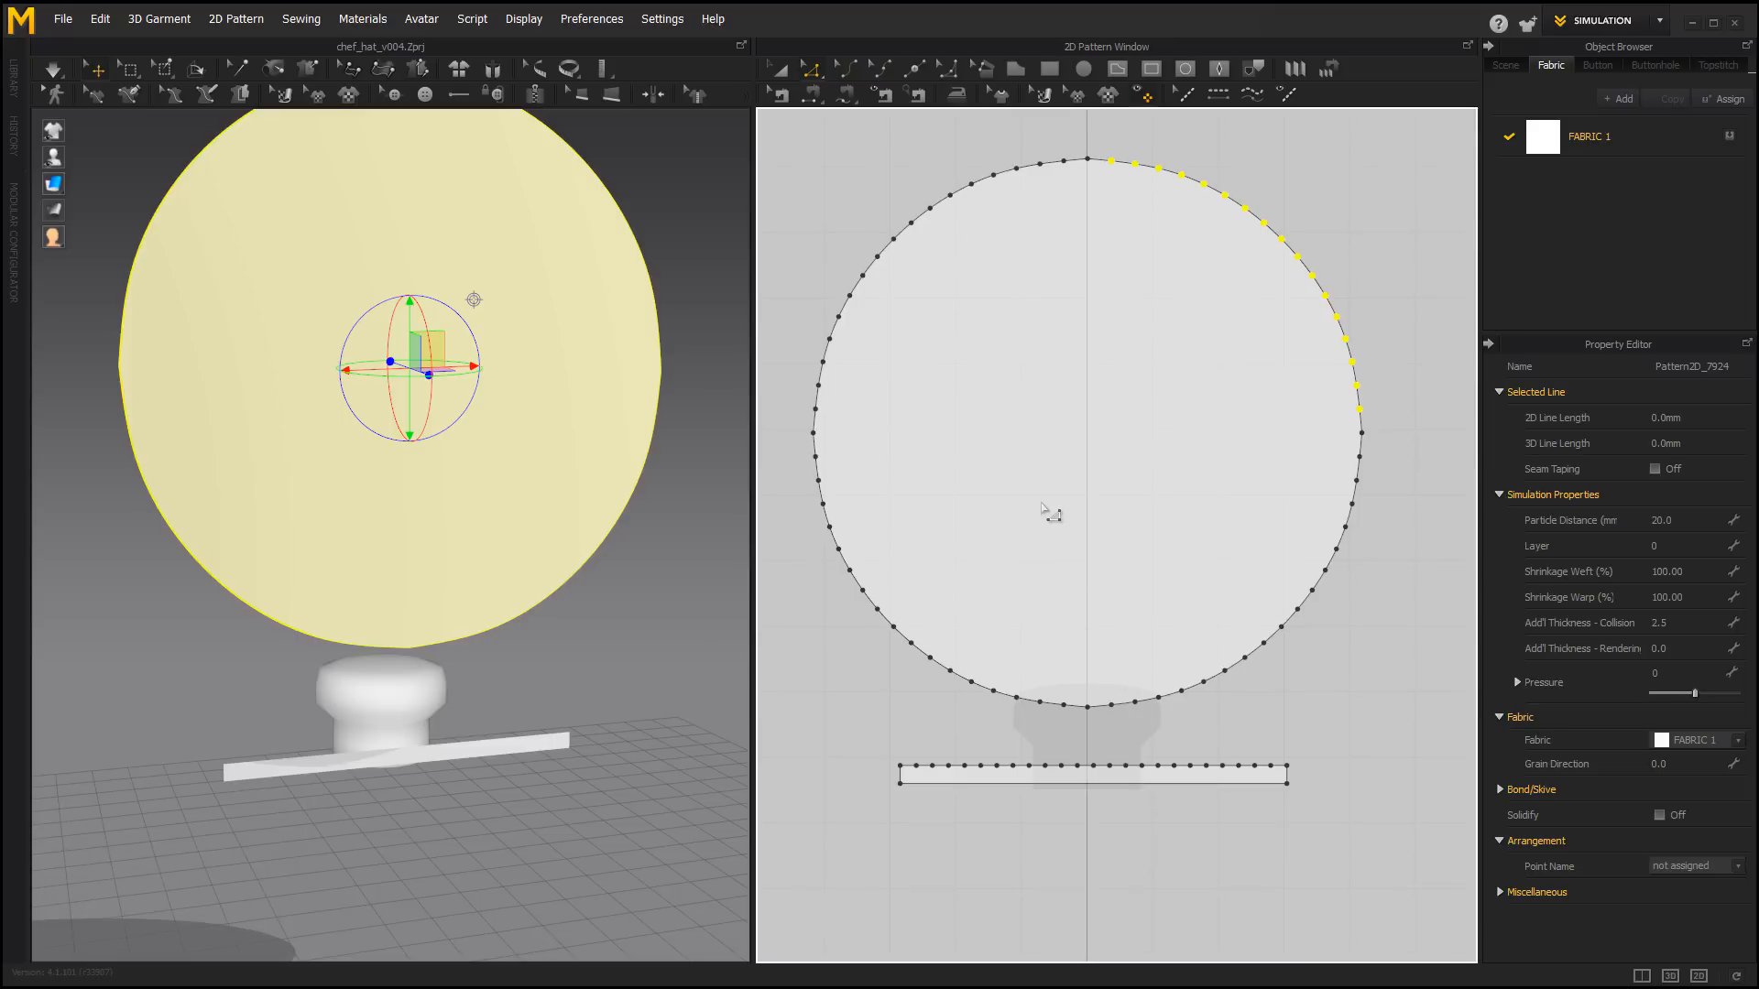
right_click_drag(1049, 557, 1060, 589, "alt")
right_click(1058, 580)
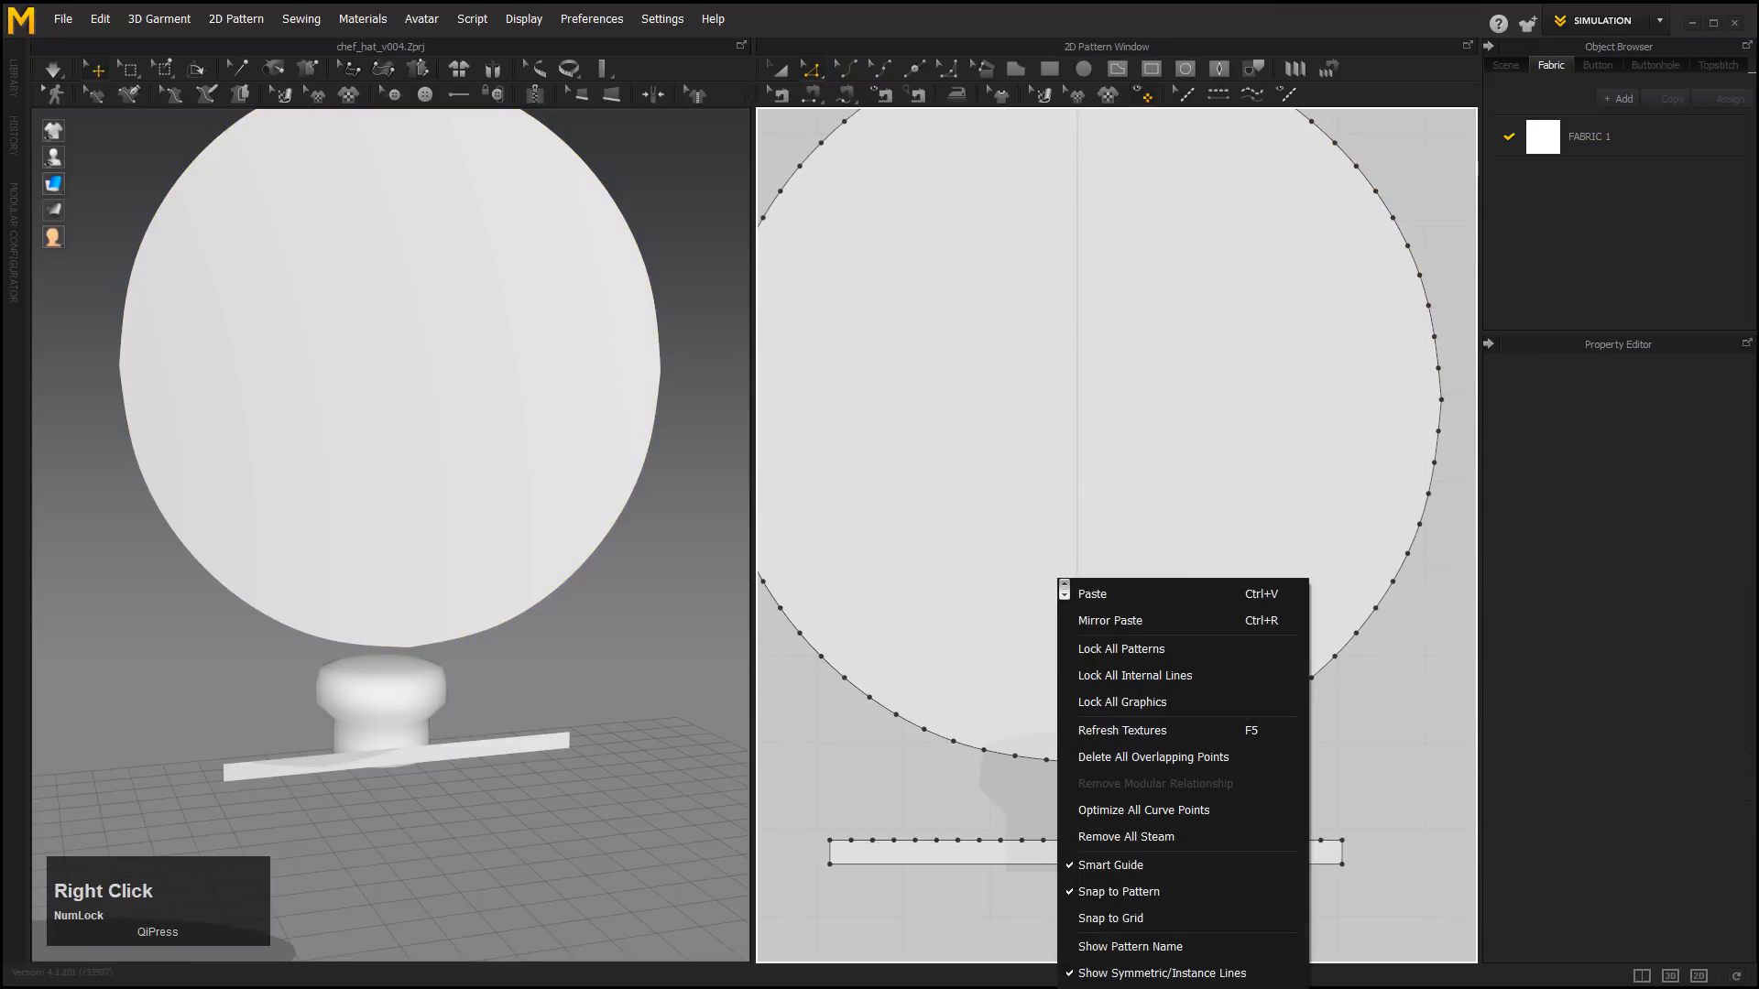
left_click(1120, 69)
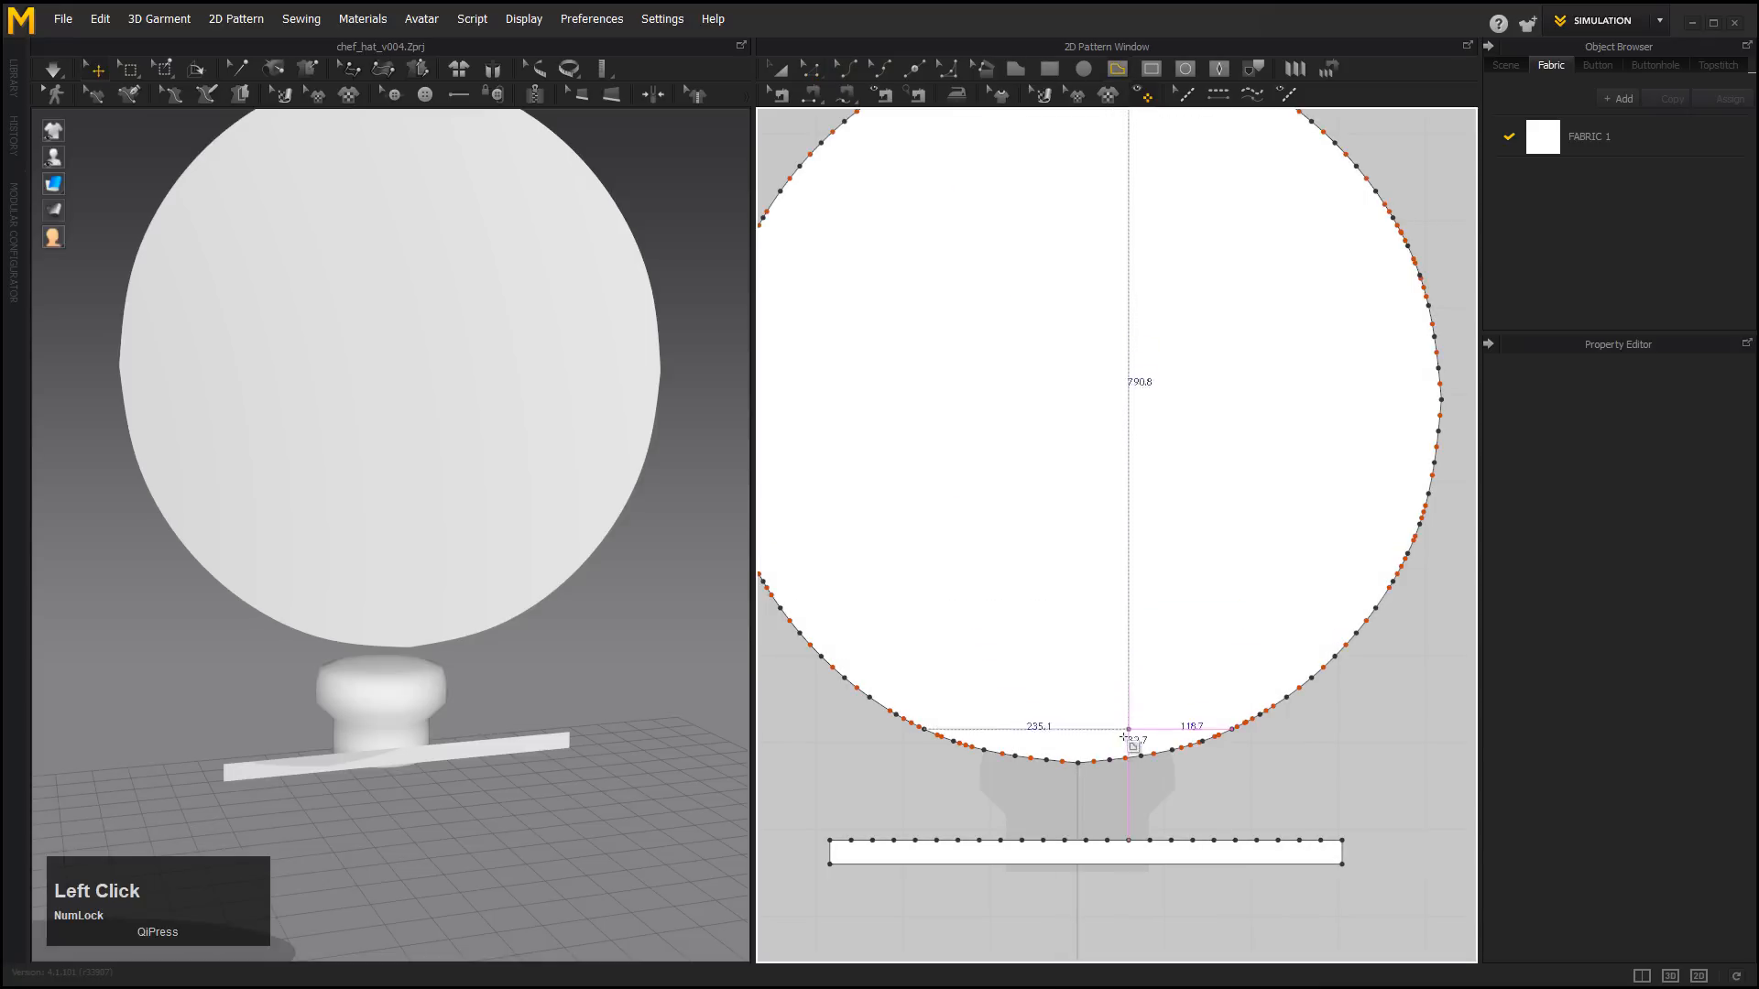
middle_click_drag(1117, 799, 1110, 716, "alt")
right_click_drag(1110, 716, 1105, 765, "alt")
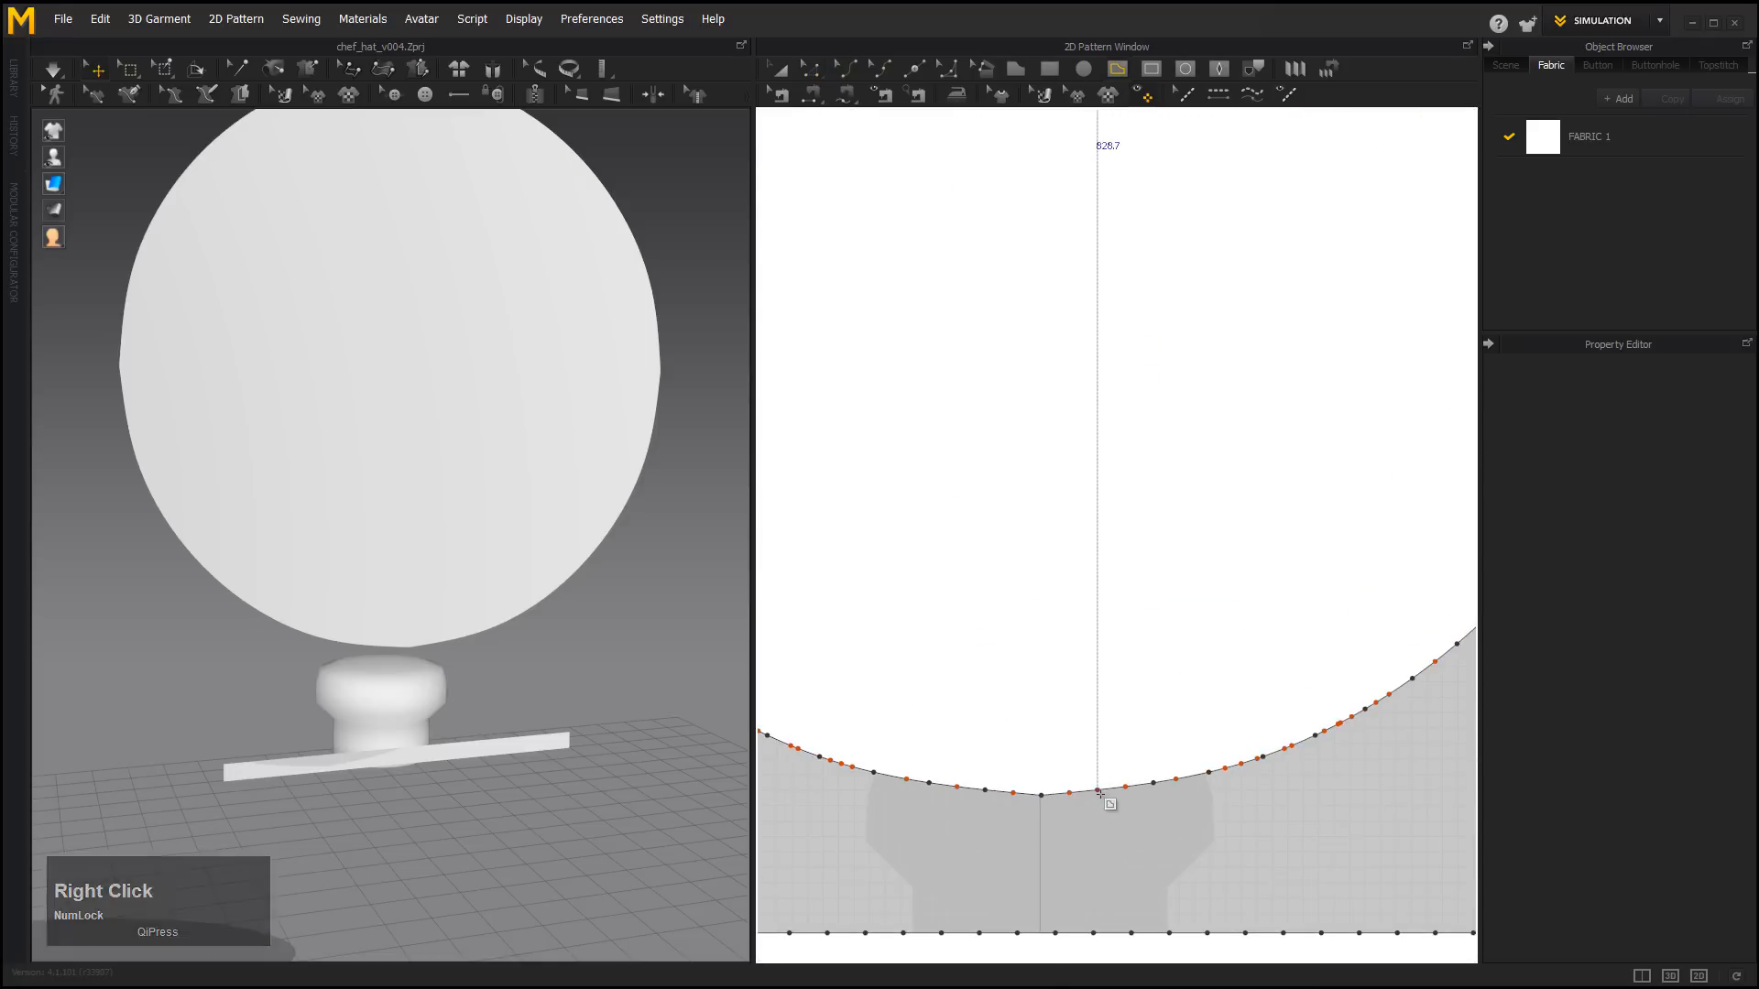
left_click(1101, 796)
right_click(1184, 844, "alt")
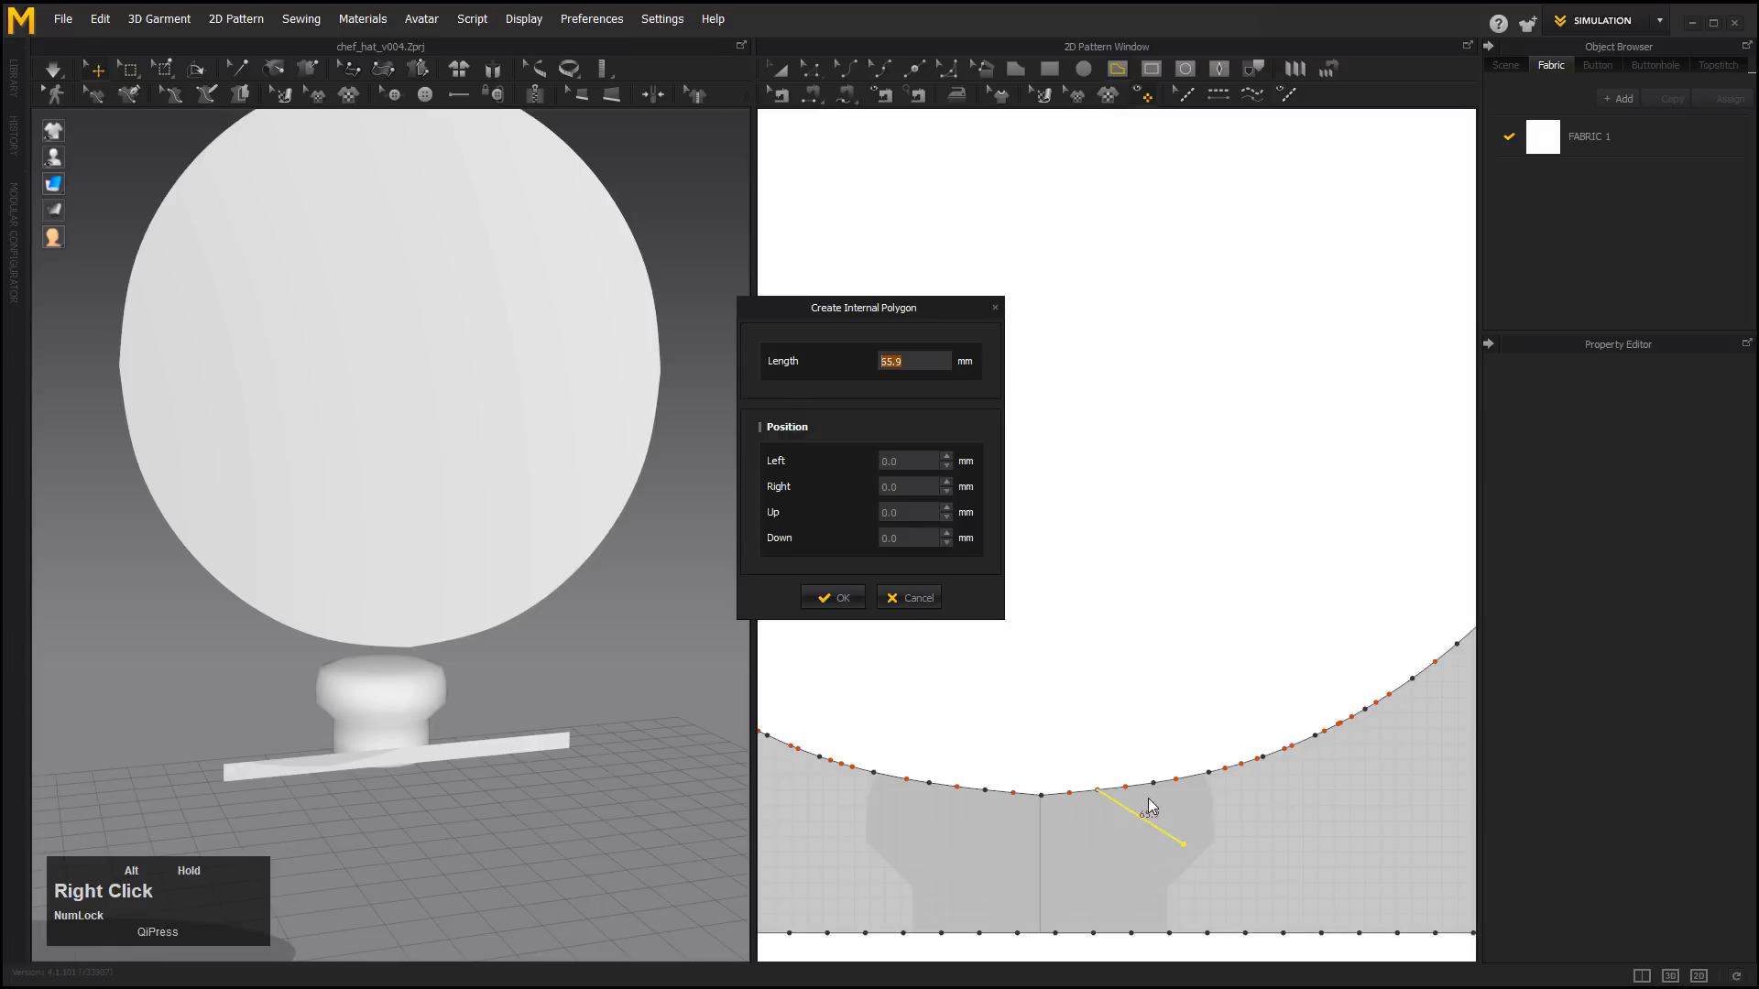
left_click(915, 599)
middle_click_drag(1182, 825, 1086, 847)
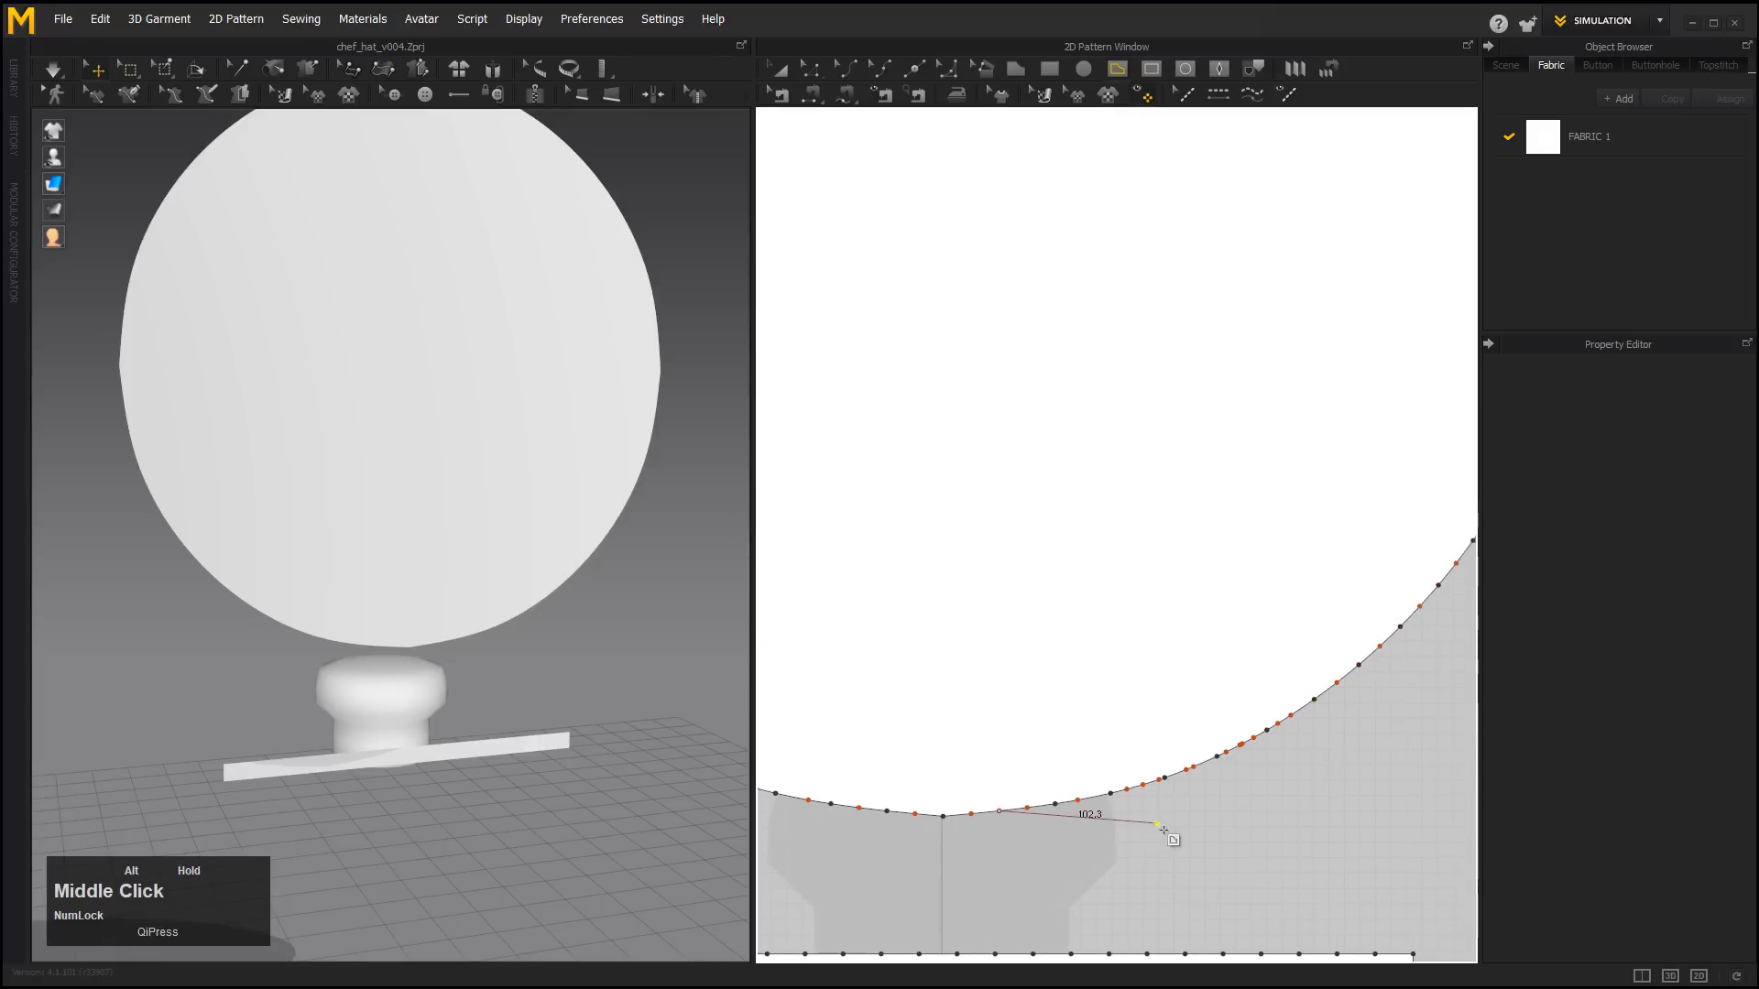
right_click(1225, 844, "alt")
left_click(909, 598)
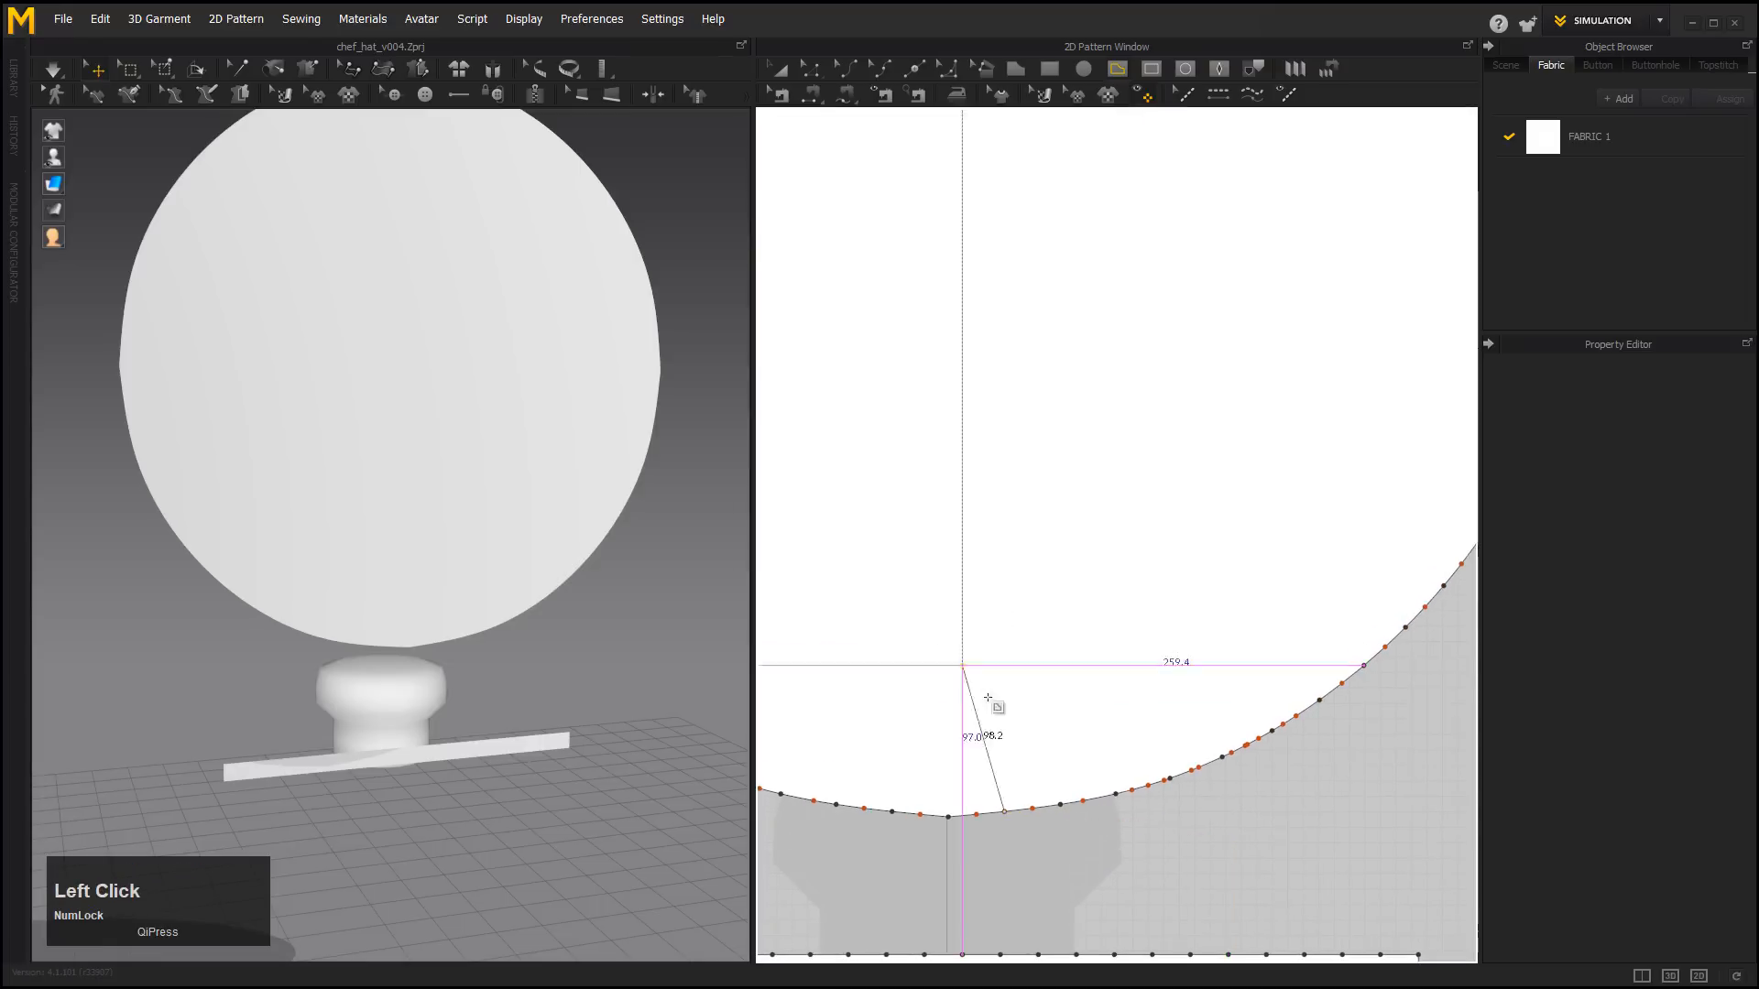
scroll(999, 714, "down", 5)
middle_click_drag(1079, 774, 1208, 800)
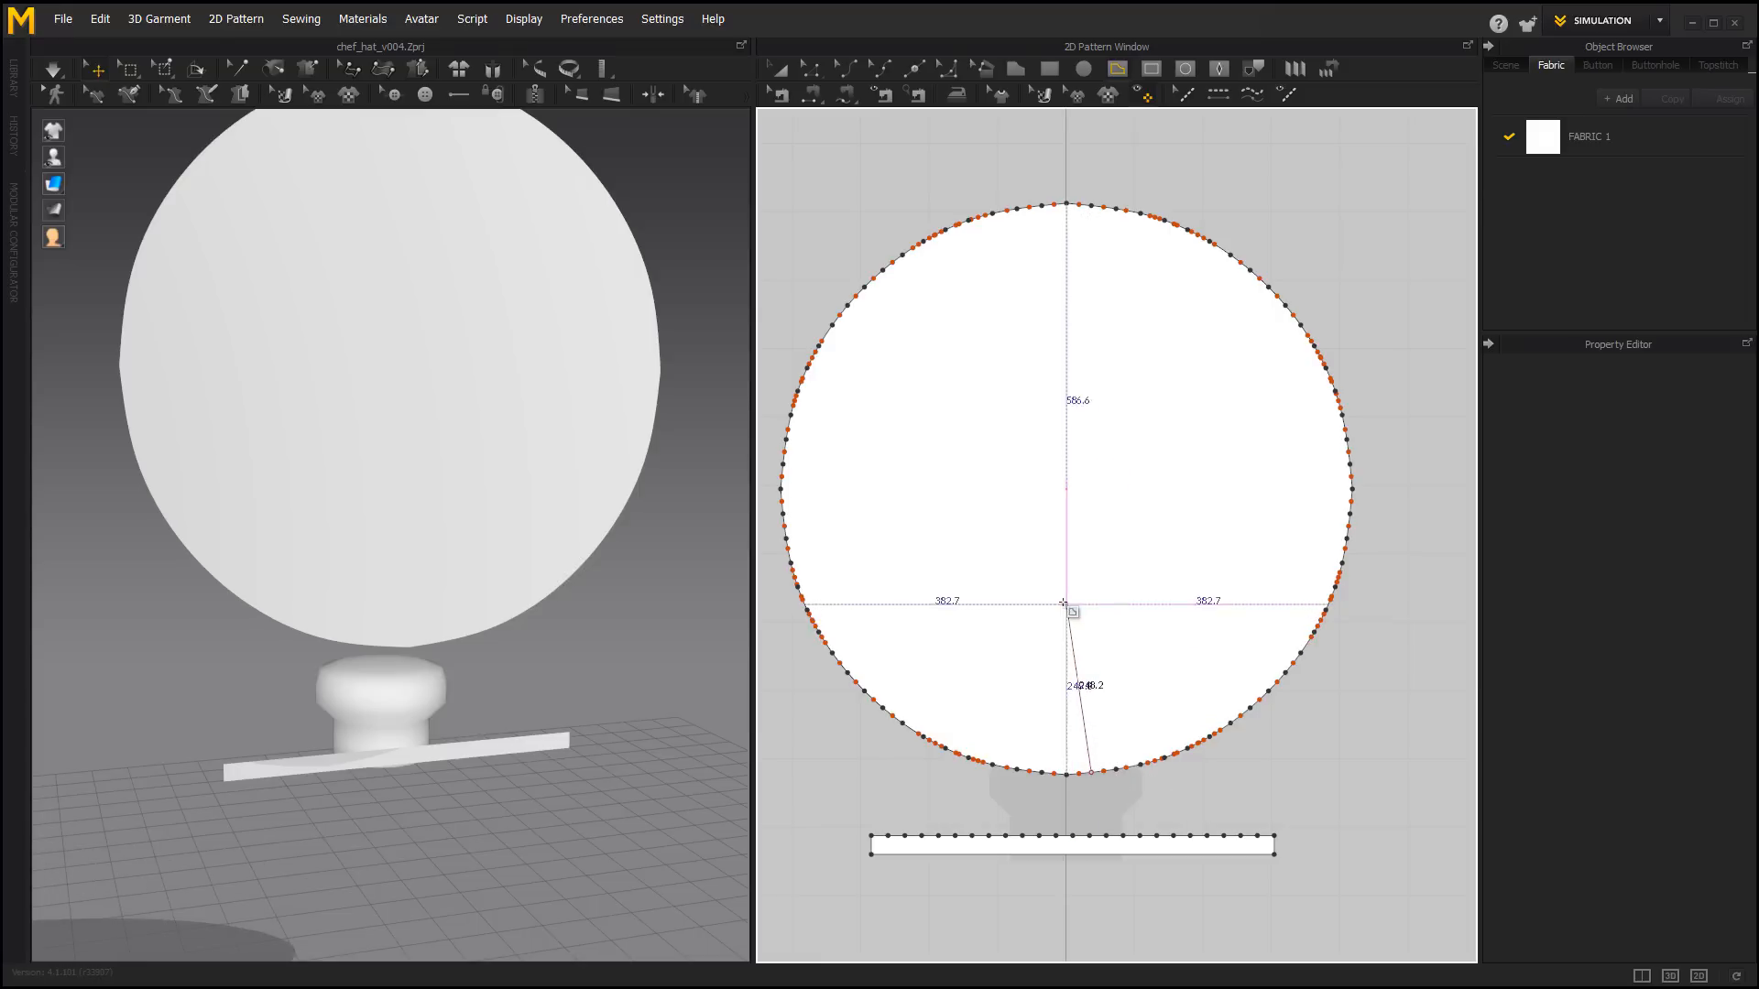
left_click(1068, 492)
Draw four more internal lines to the circle's center from every third edge point along the lower-right quarter.
middle_click_drag(1182, 789, 1190, 742, "alt")
right_click_drag(1191, 743, 1232, 810, "alt")
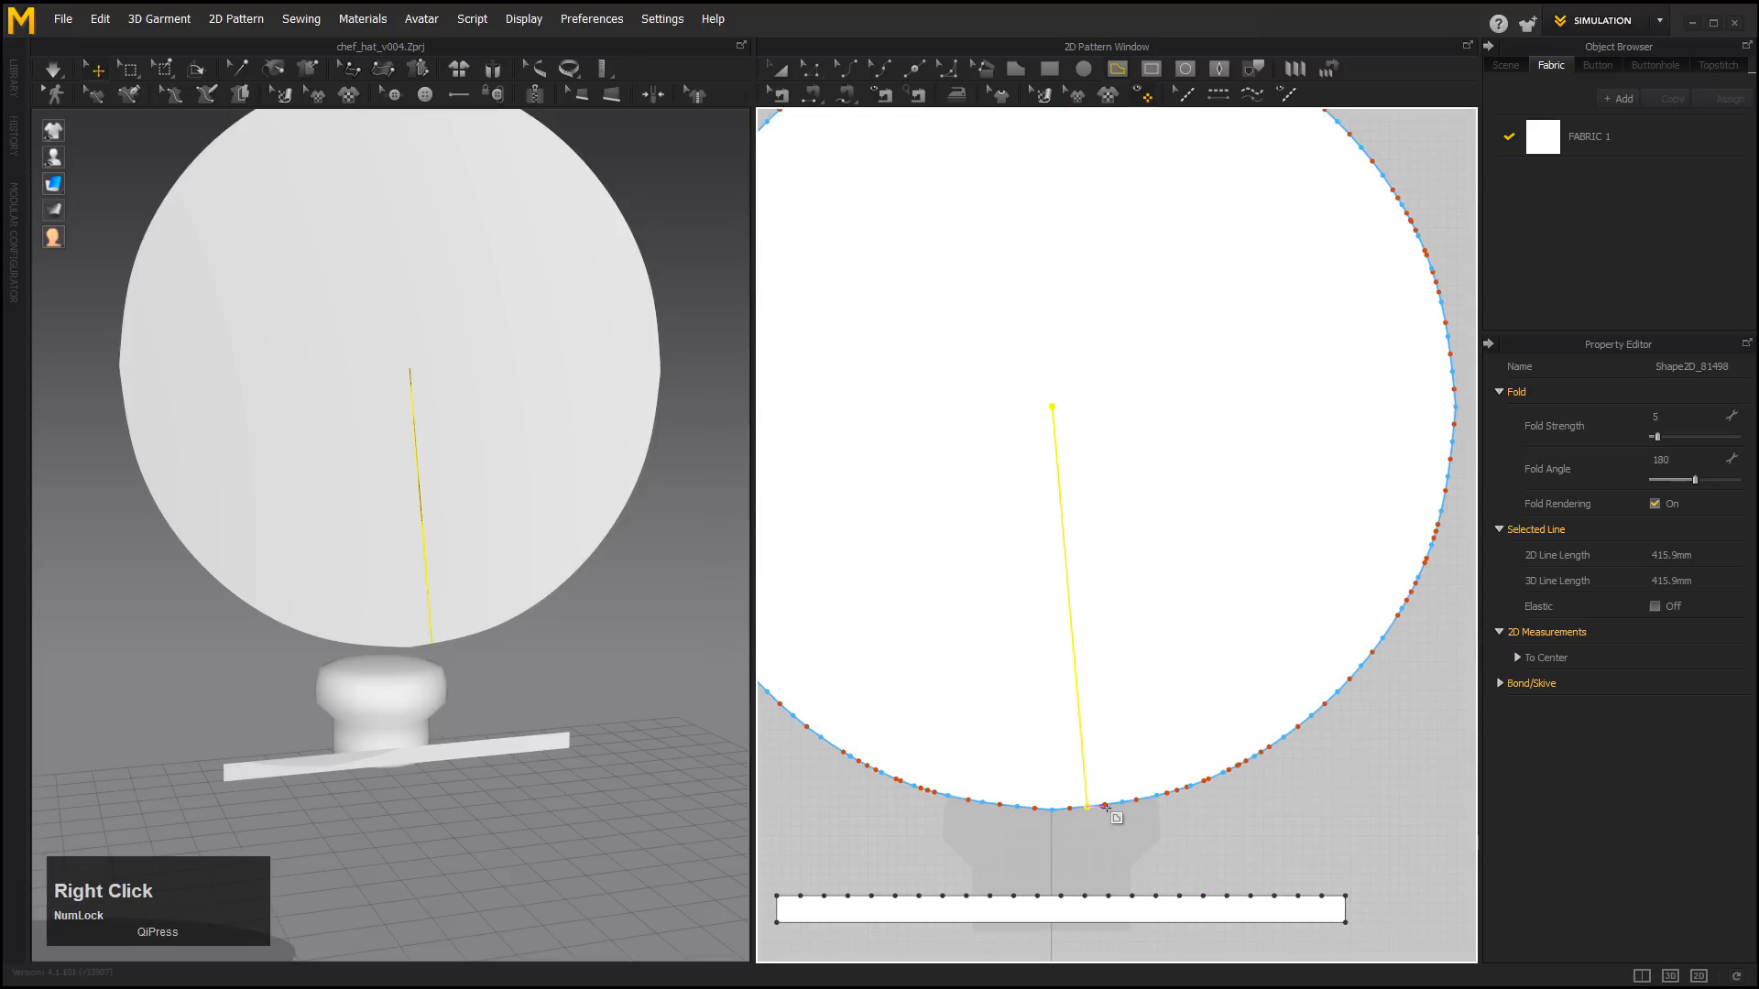
left_click(1192, 786)
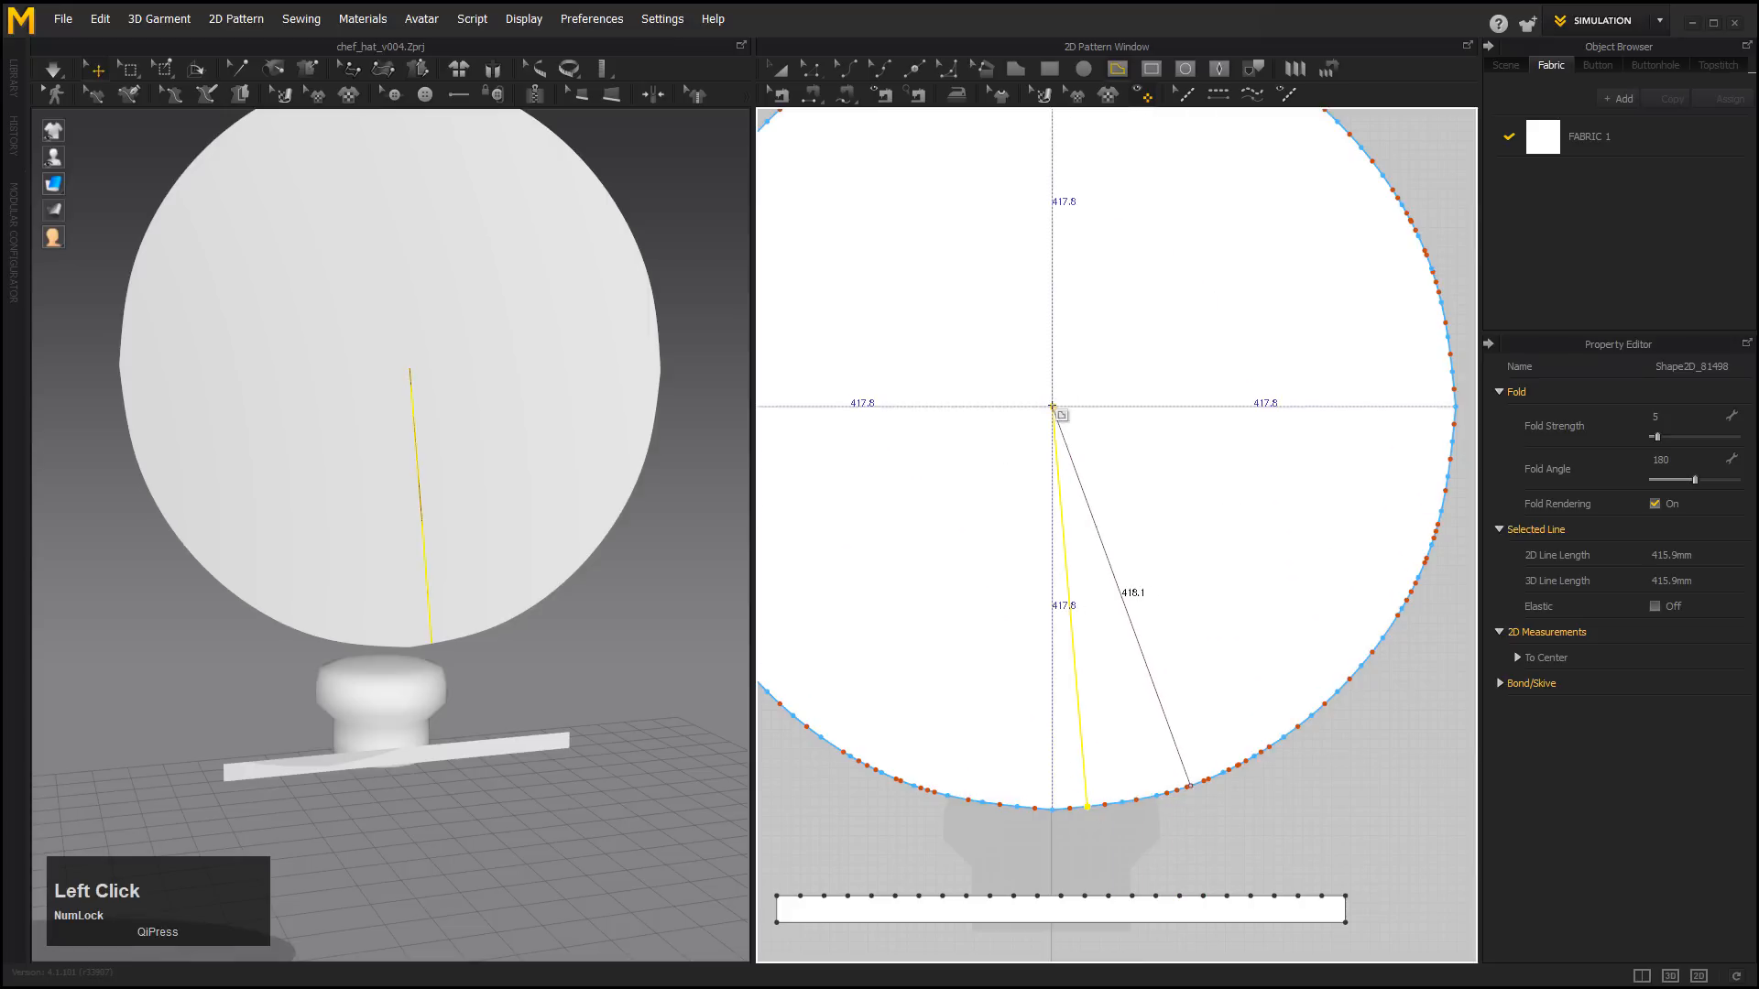
left_click(1285, 738)
double_click(1051, 407)
left_click(1361, 666)
double_click(1051, 406)
left_click(1419, 578)
double_click(1052, 407)
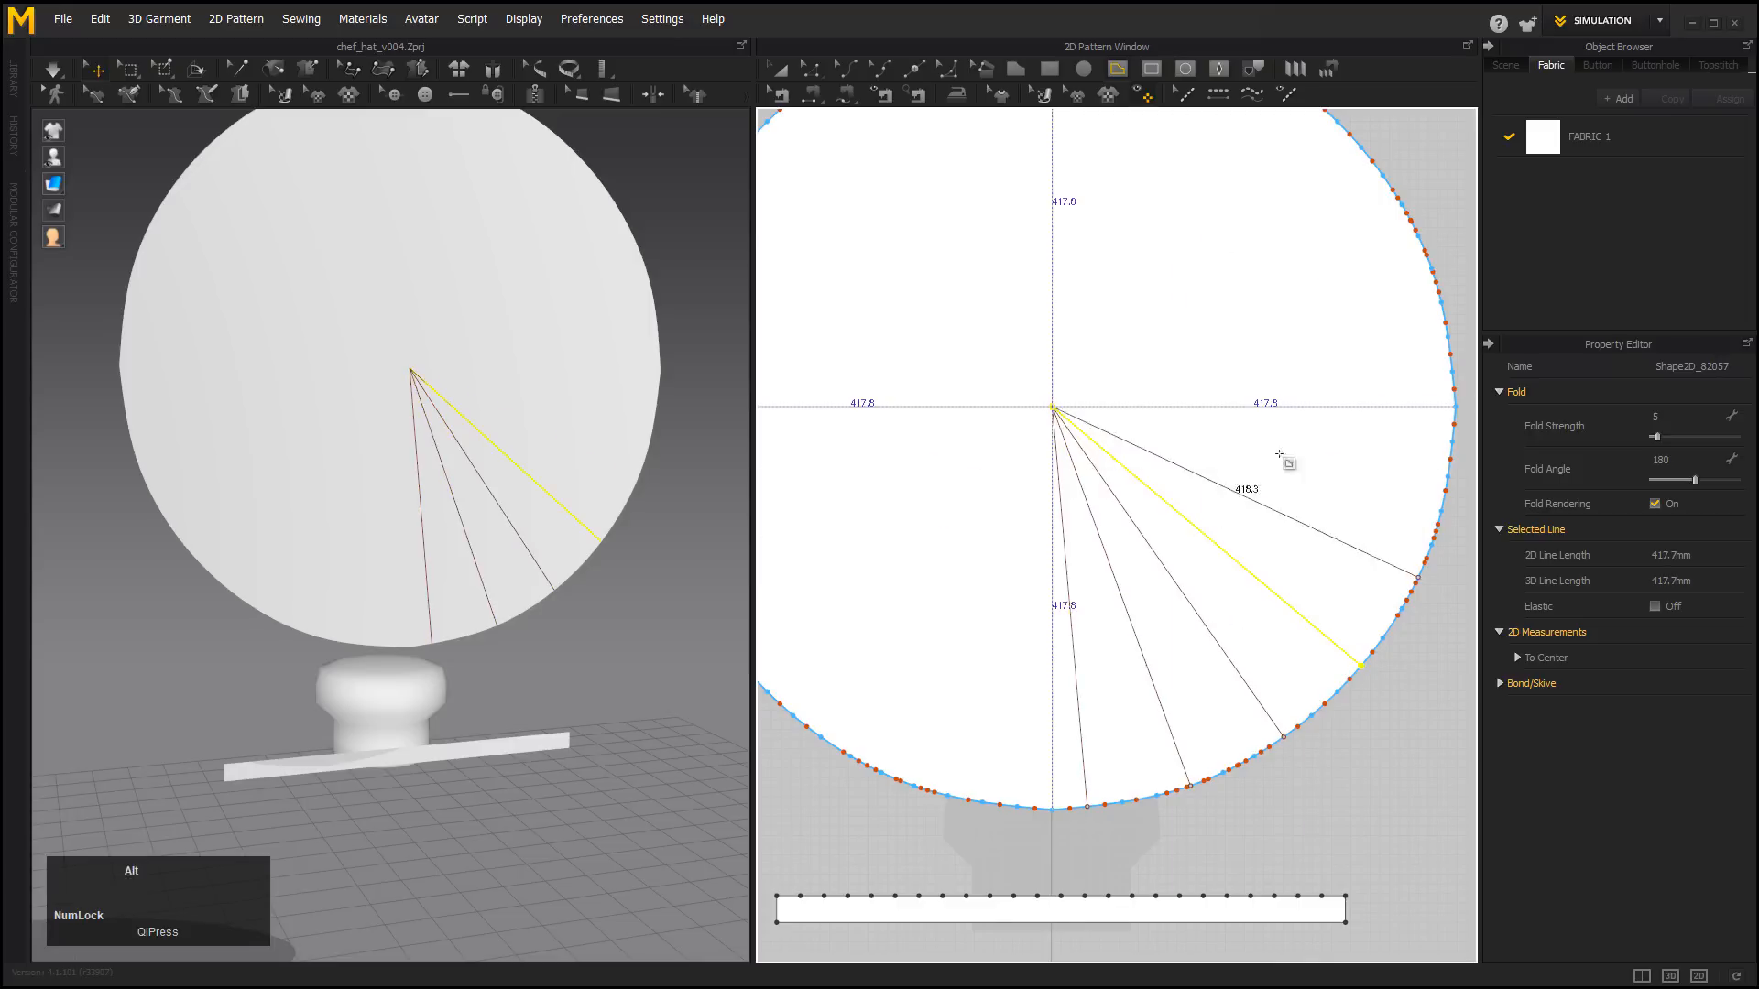
Continue the internal lines to the center from every third edge point up the circle's right side and through its upper-right quarter.
middle_click_drag(1280, 455, 1276, 564)
key("Escape")
double_click(1048, 515)
left_click(1433, 377)
double_click(1049, 515)
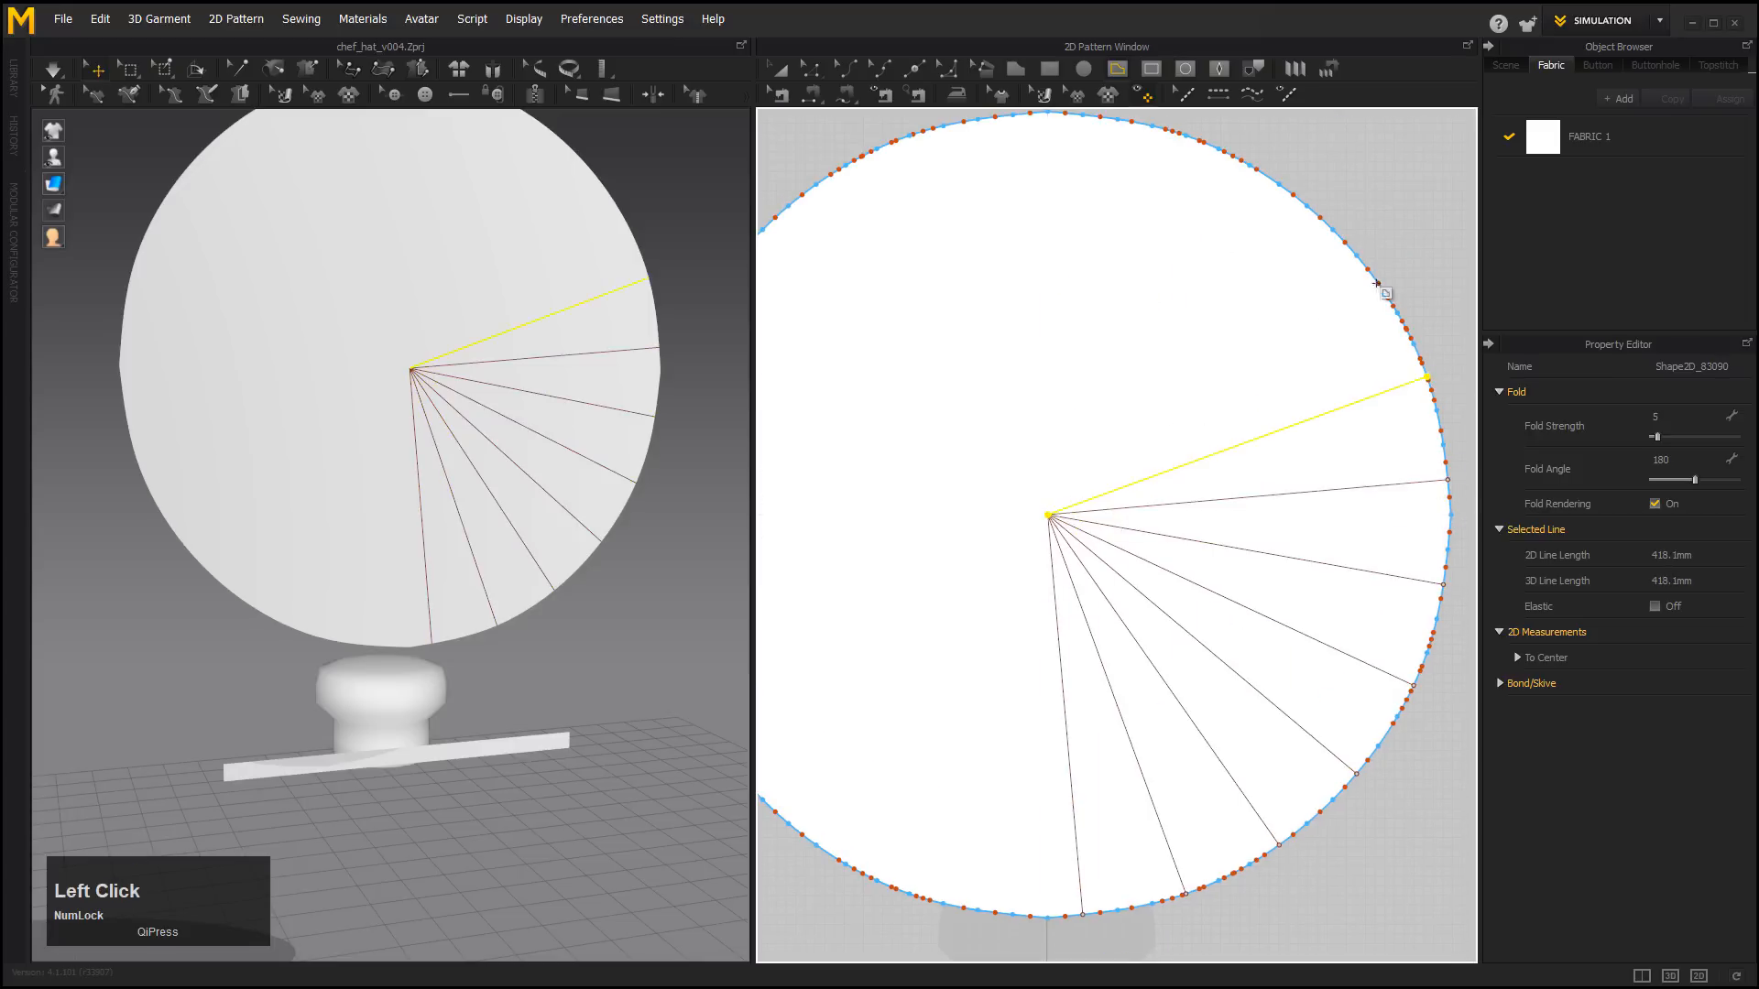
left_click(1378, 284)
double_click(1048, 515)
left_click(1307, 206)
double_click(1048, 515)
left_click(1219, 149)
Draw internal lines to the center from every third edge point across the circle's upper-left quarter.
left_click(1083, 173)
double_click(1118, 572)
left_click(982, 192)
double_click(1117, 573)
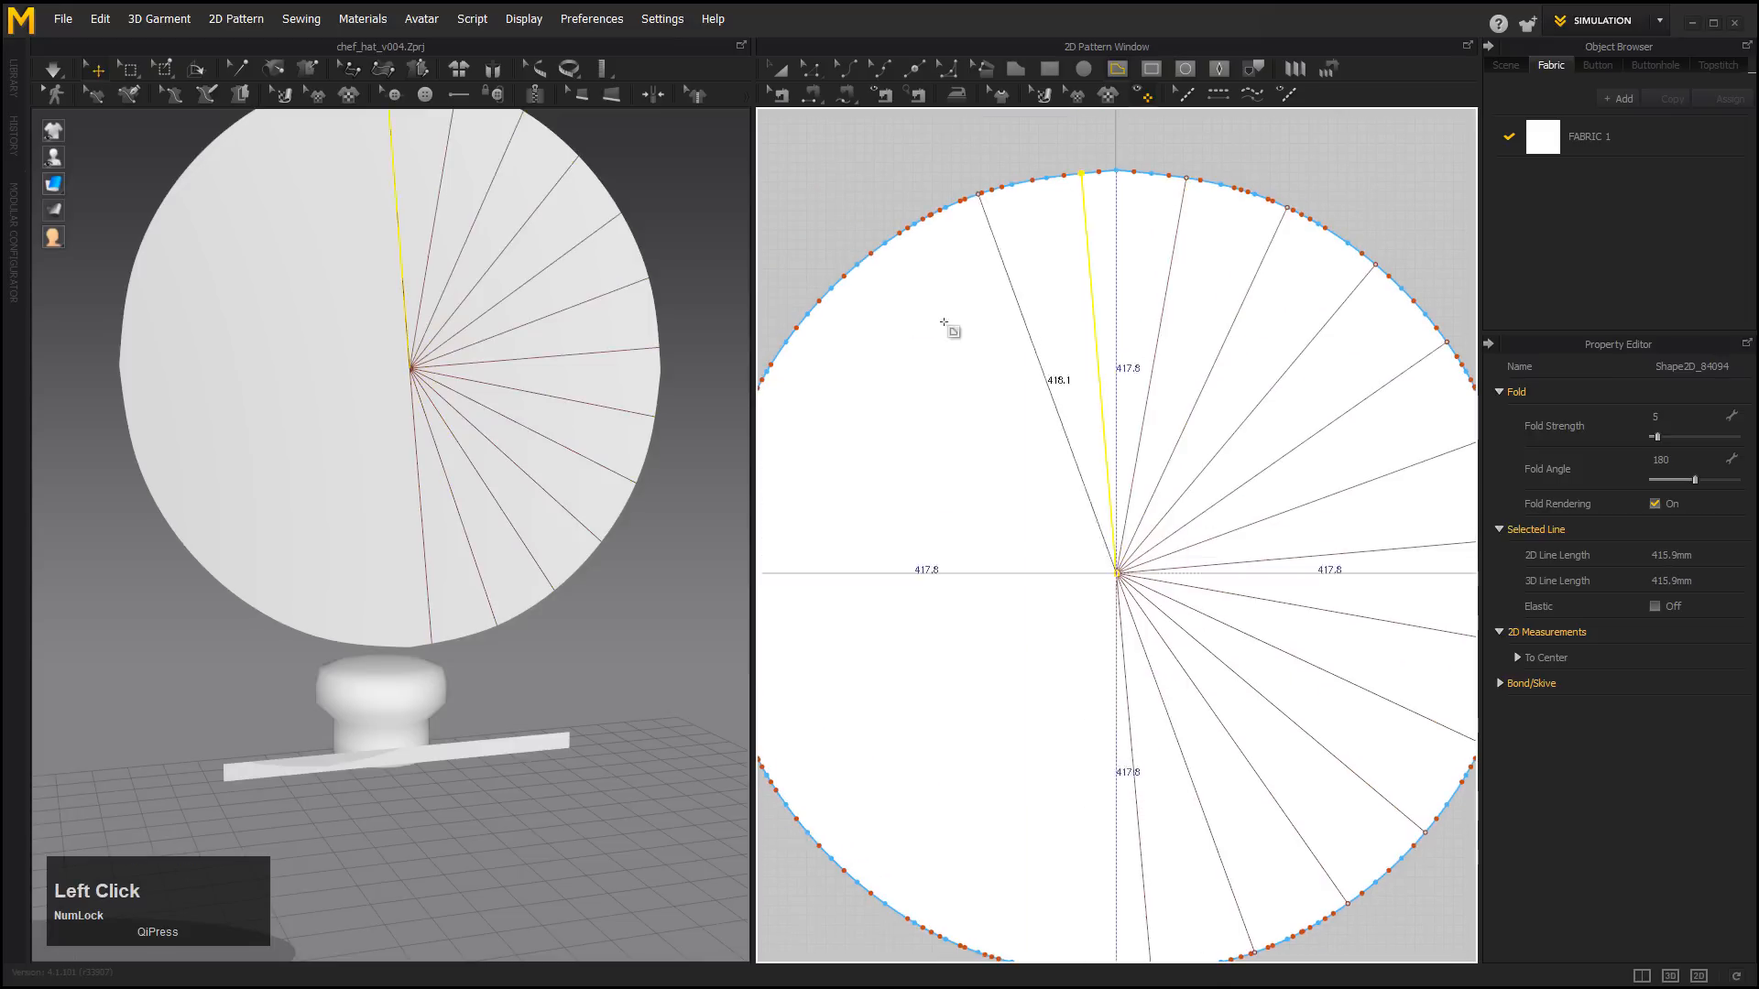
left_click(885, 241)
double_click(1118, 573)
left_click(808, 314)
double_click(1117, 573)
left_click(810, 446)
double_click(1205, 516)
Complete the radial pattern with six internal lines to the center from every third edge point along the circle's lower-left quarter.
left_click(804, 551)
double_click(1206, 516)
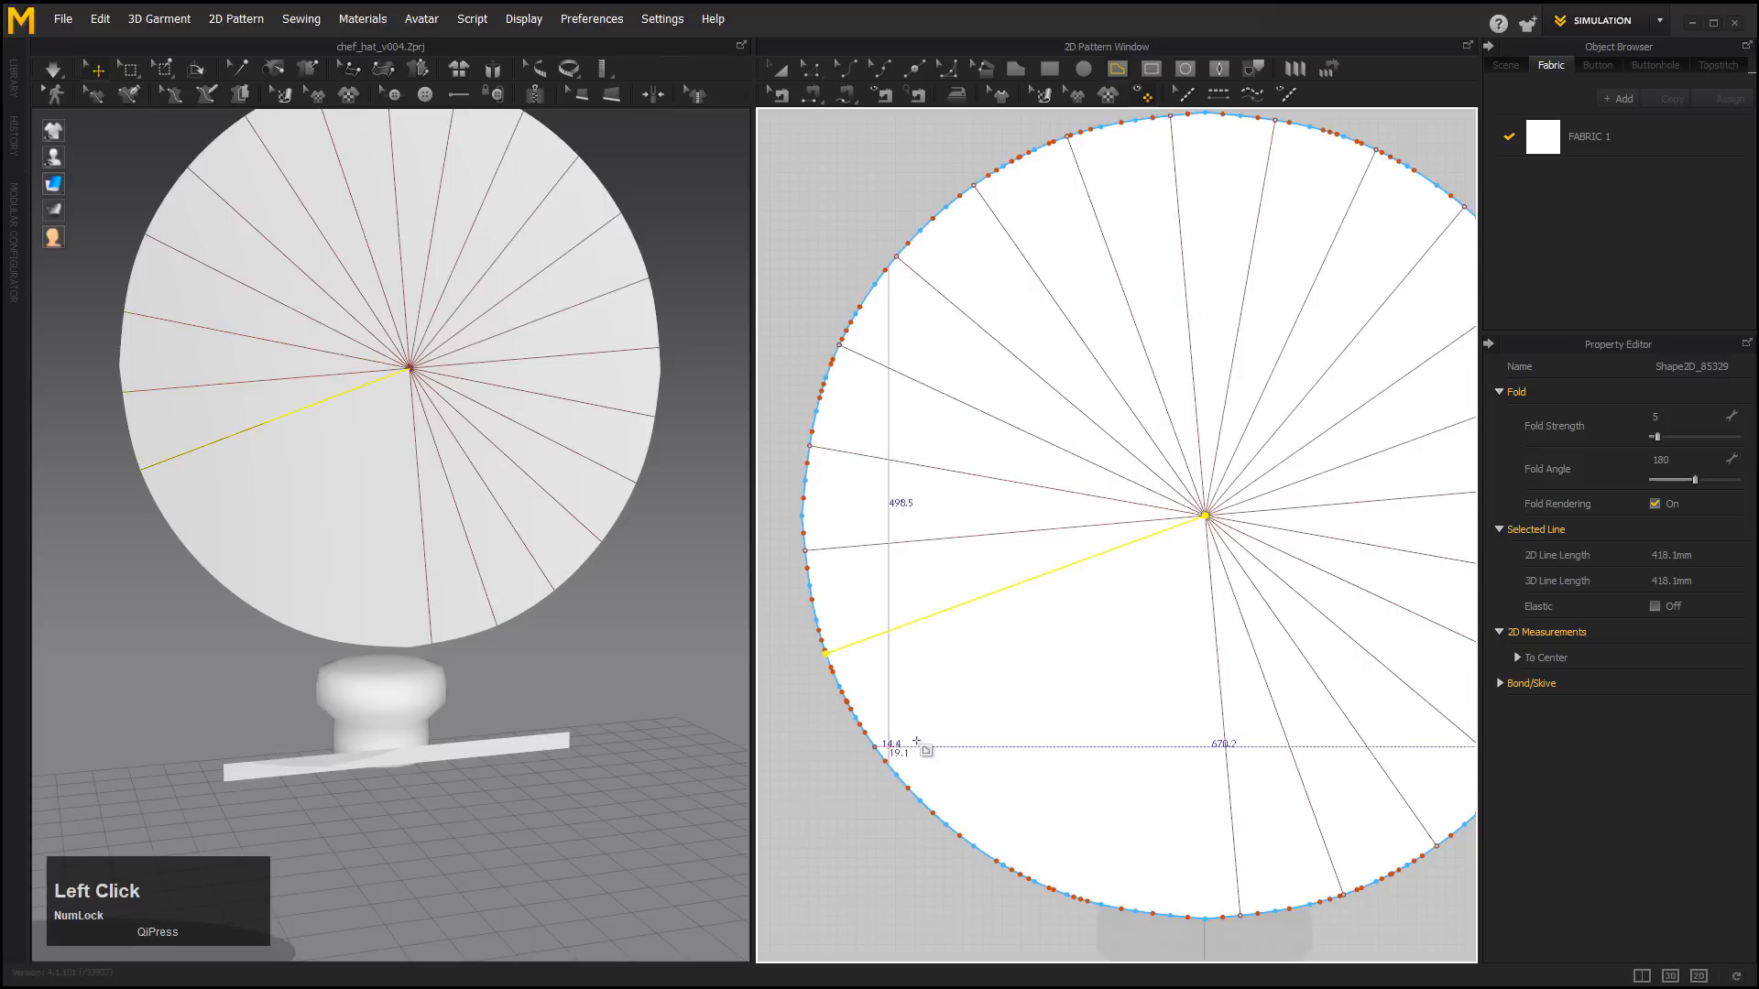
left_click(825, 653)
double_click(1206, 516)
left_click(875, 746)
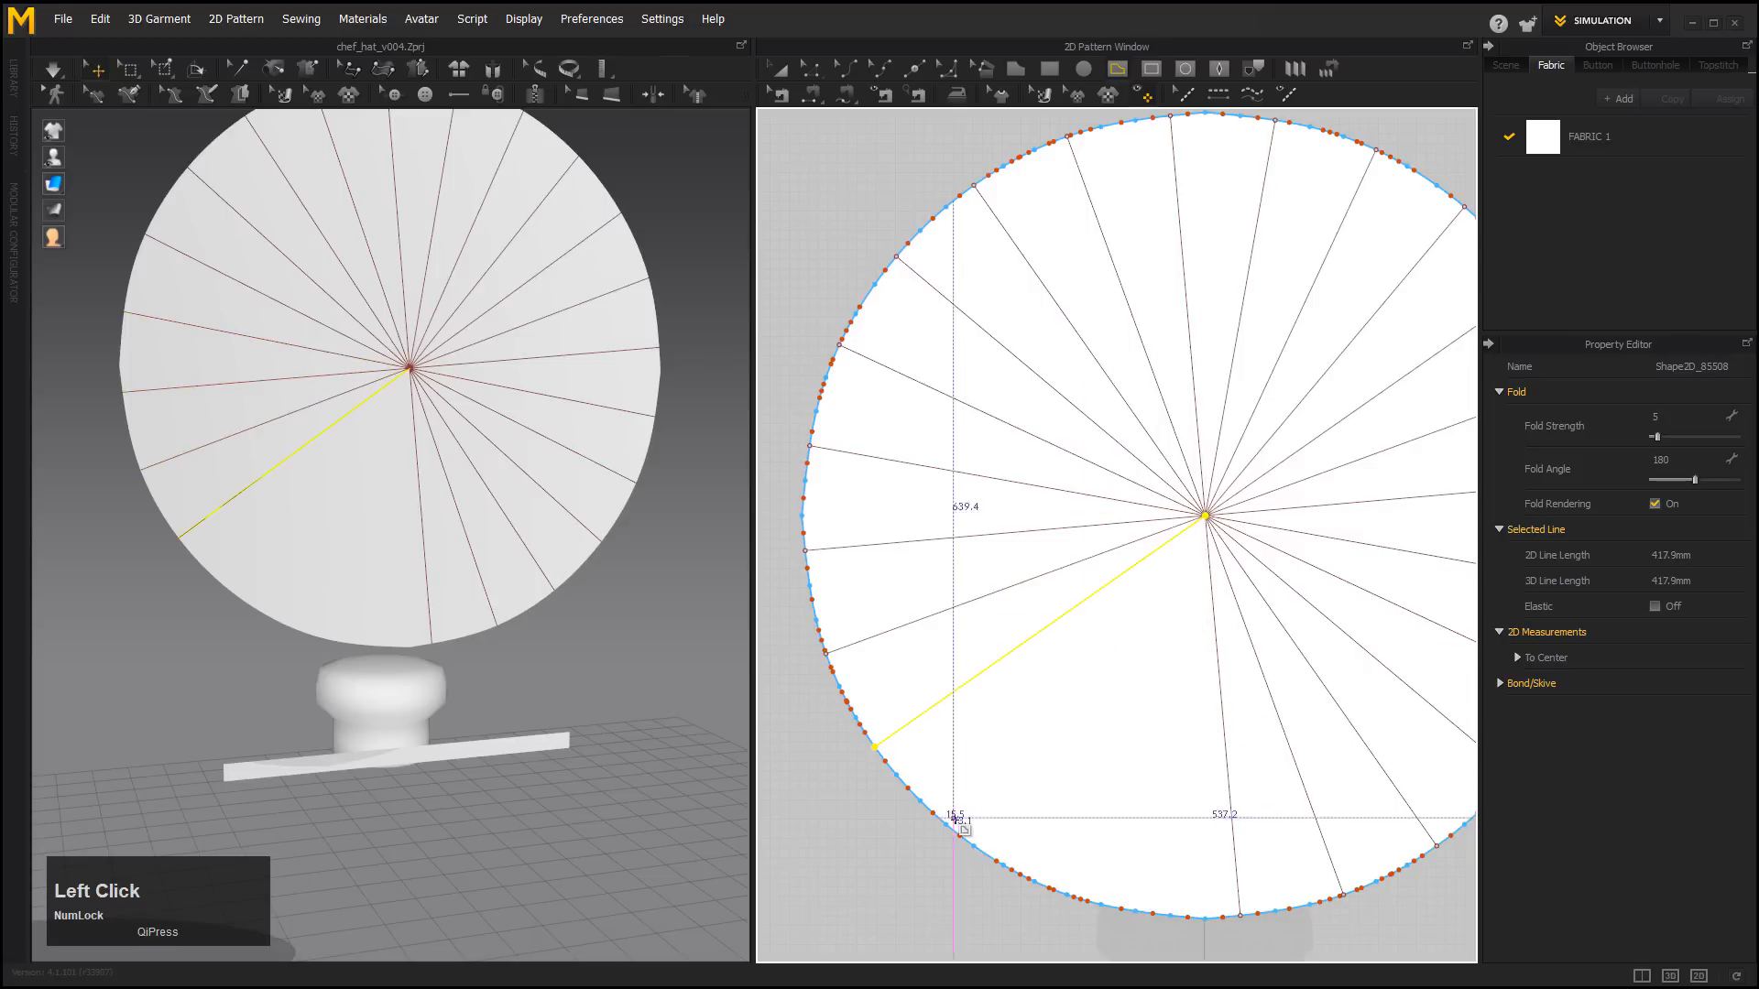
left_click(947, 824)
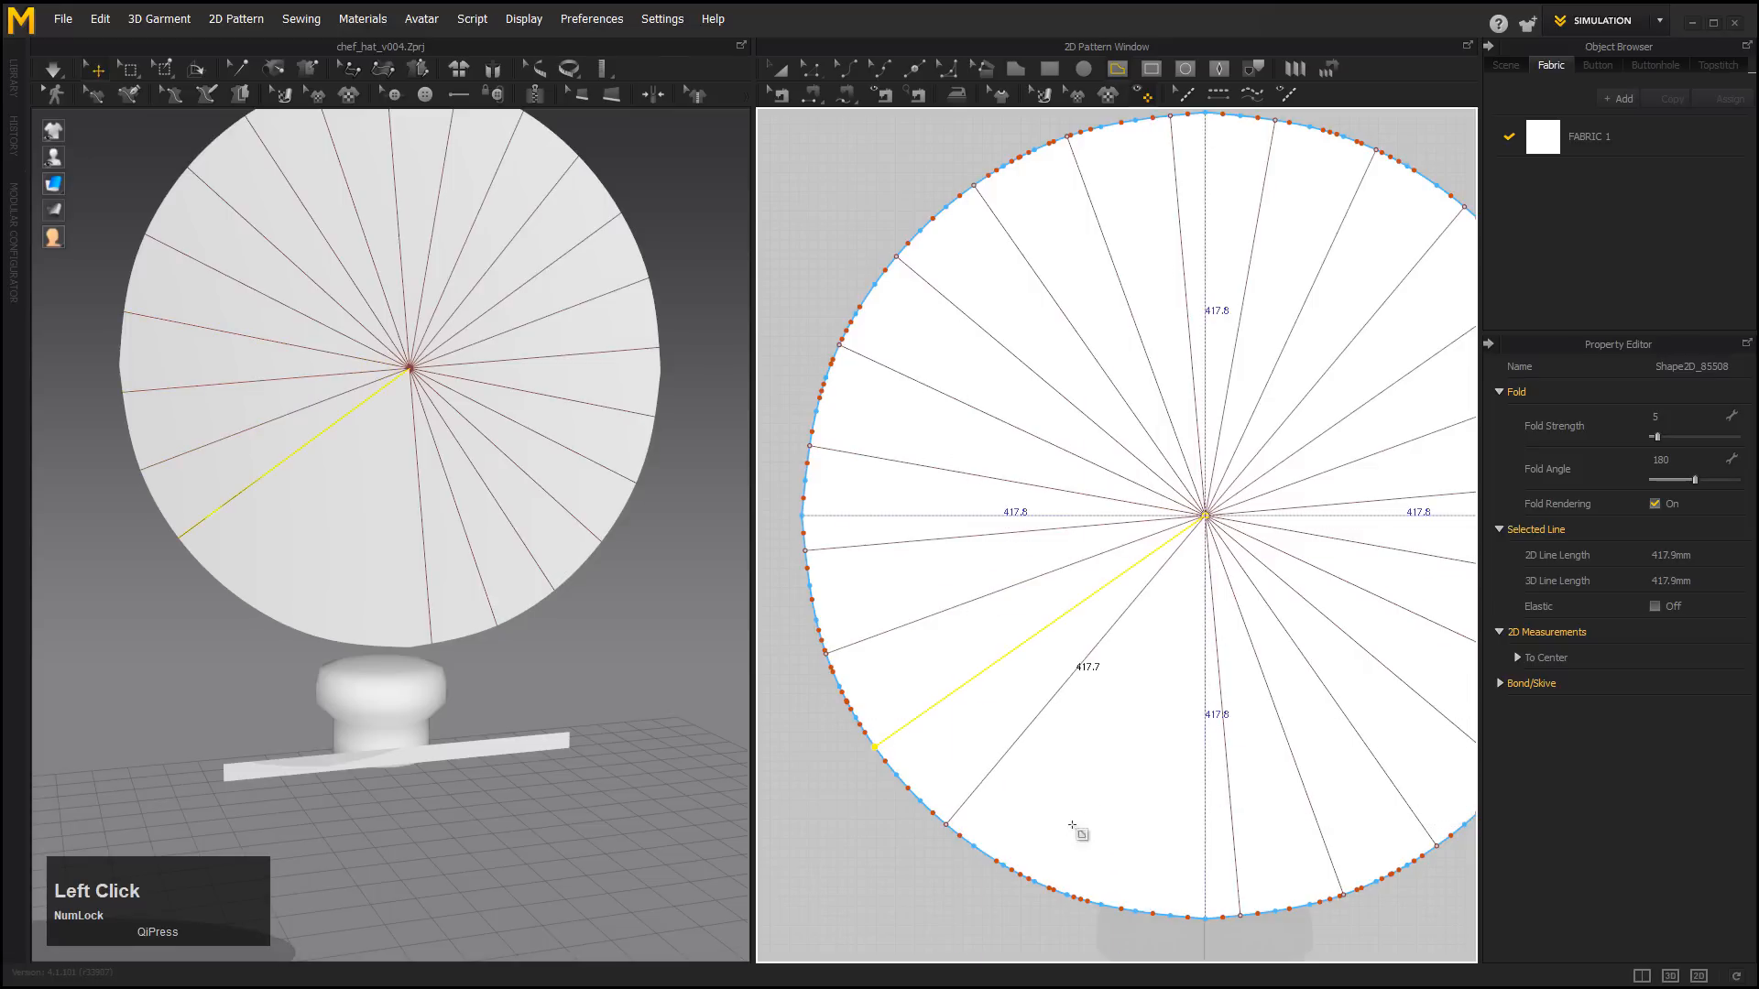
left_click(1034, 882)
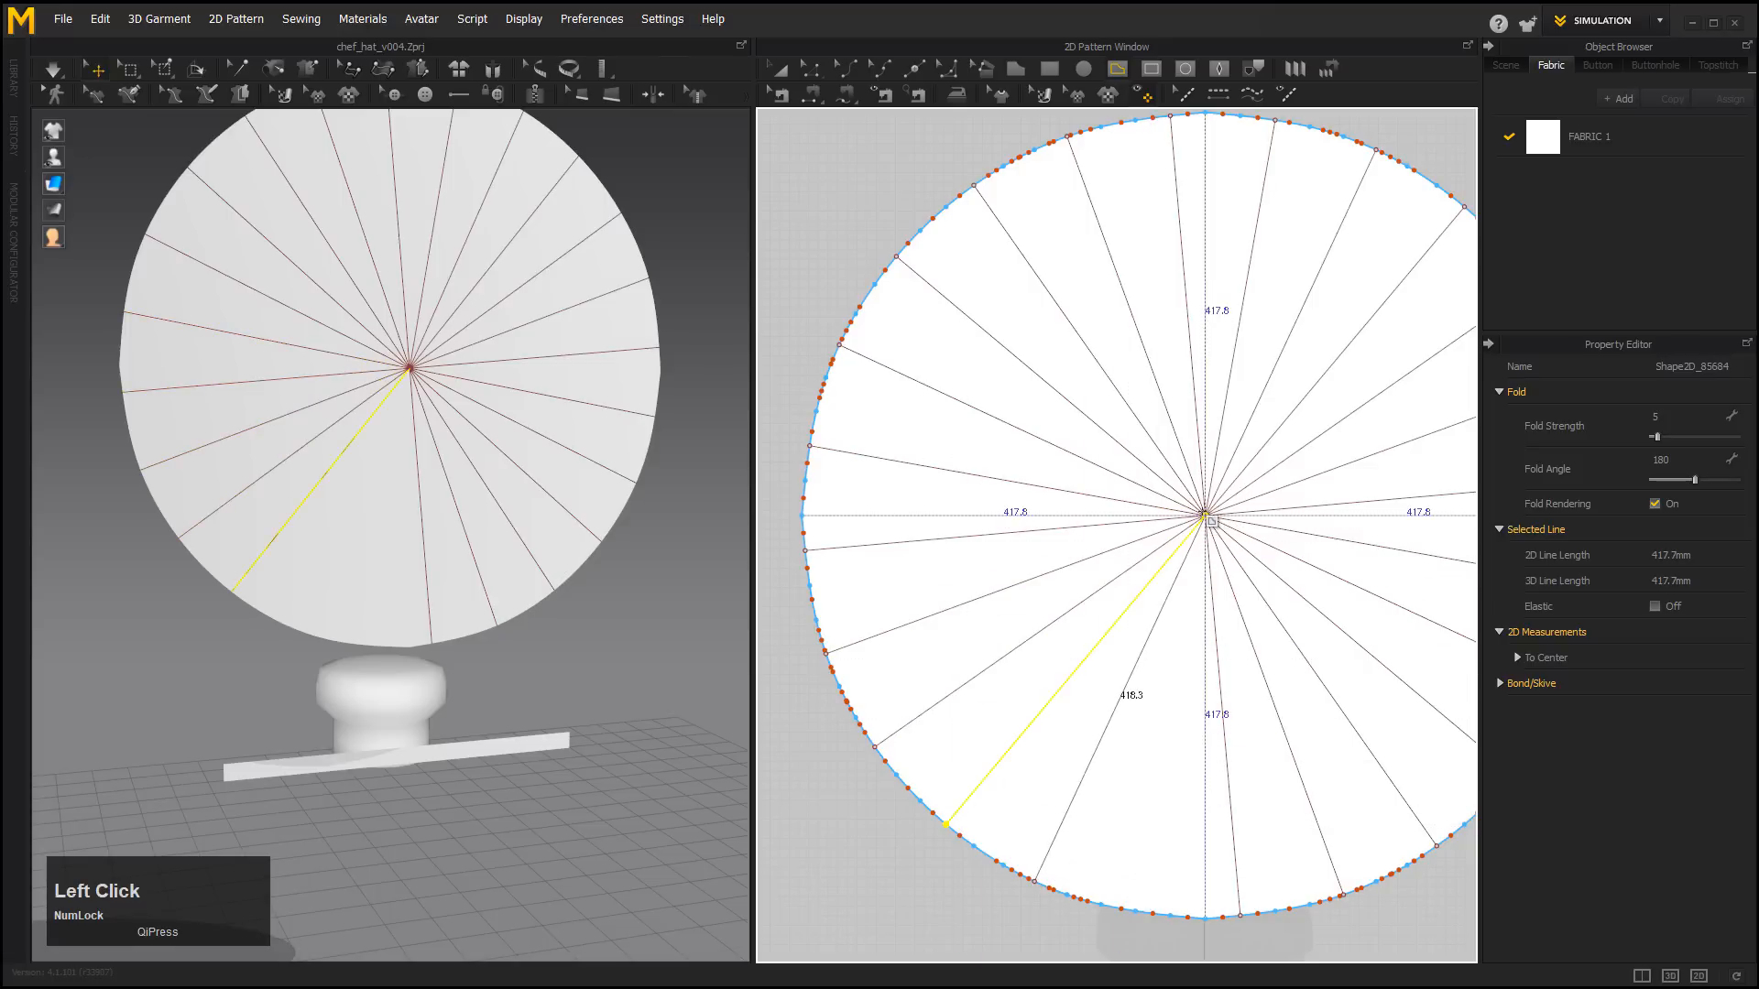
left_click(1133, 910)
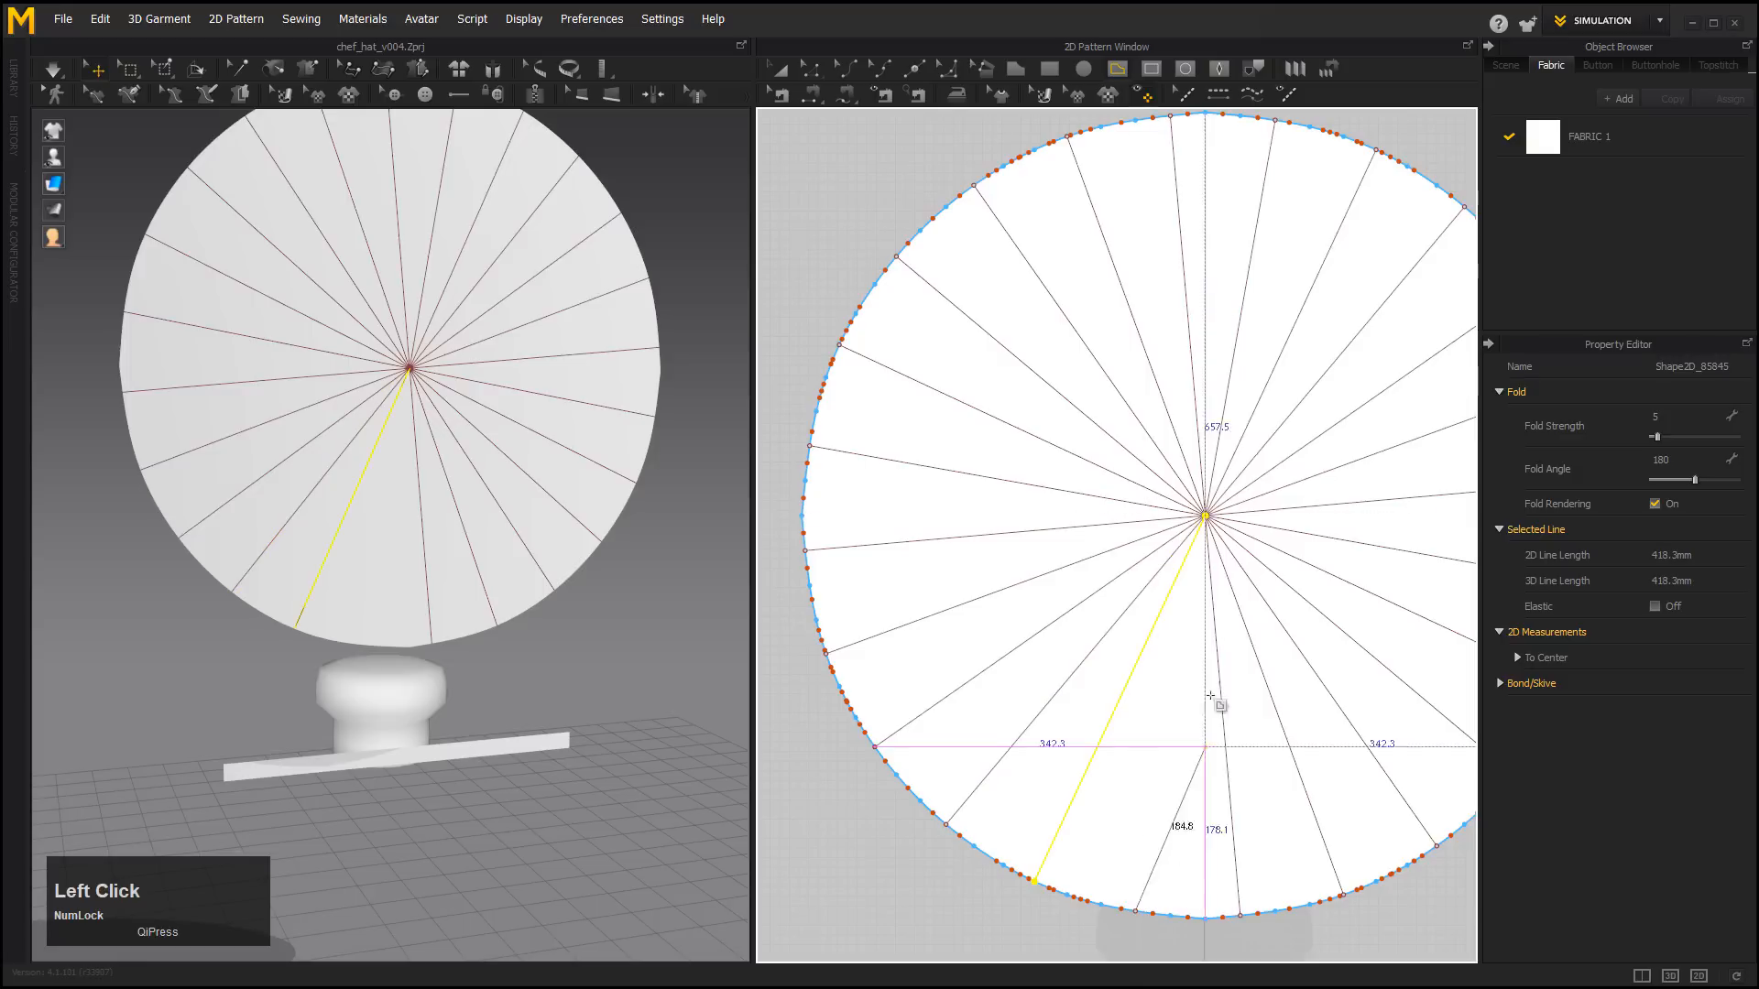
left_click(1145, 802)
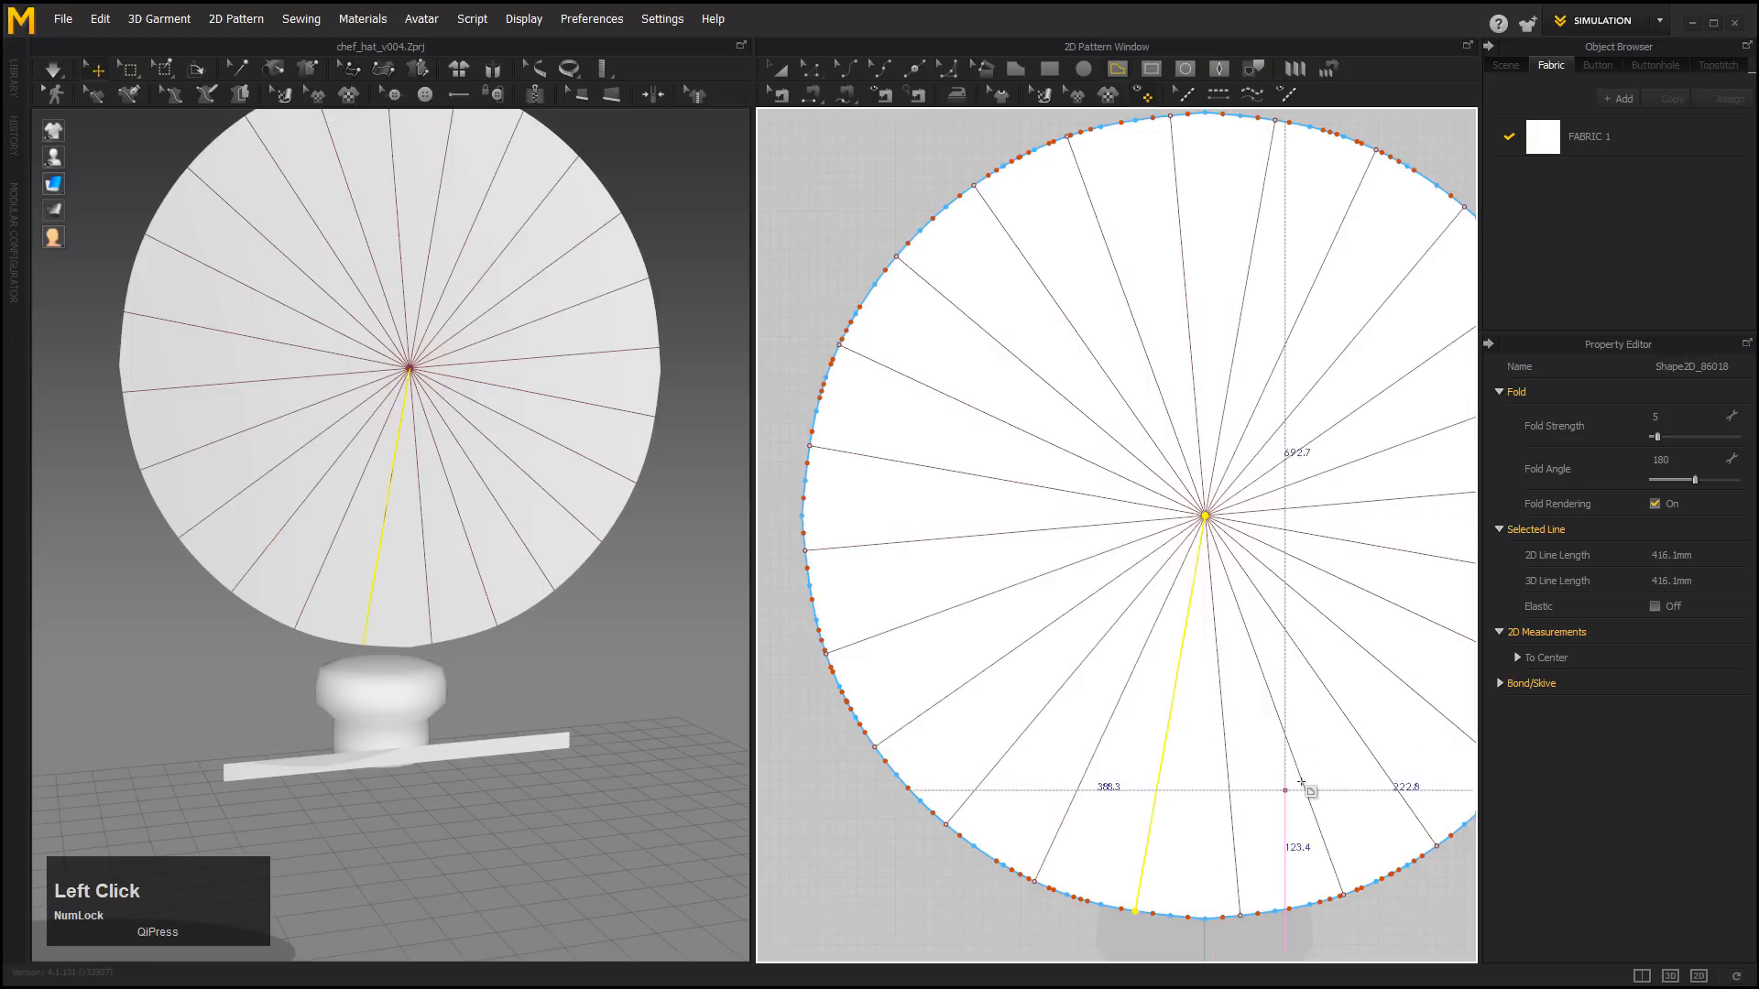
Shorten the internal line running to the circle's upper-left edge to 120 mm, with the length change located at its End.
middle_click_drag(1314, 637, 1262, 632, "alt")
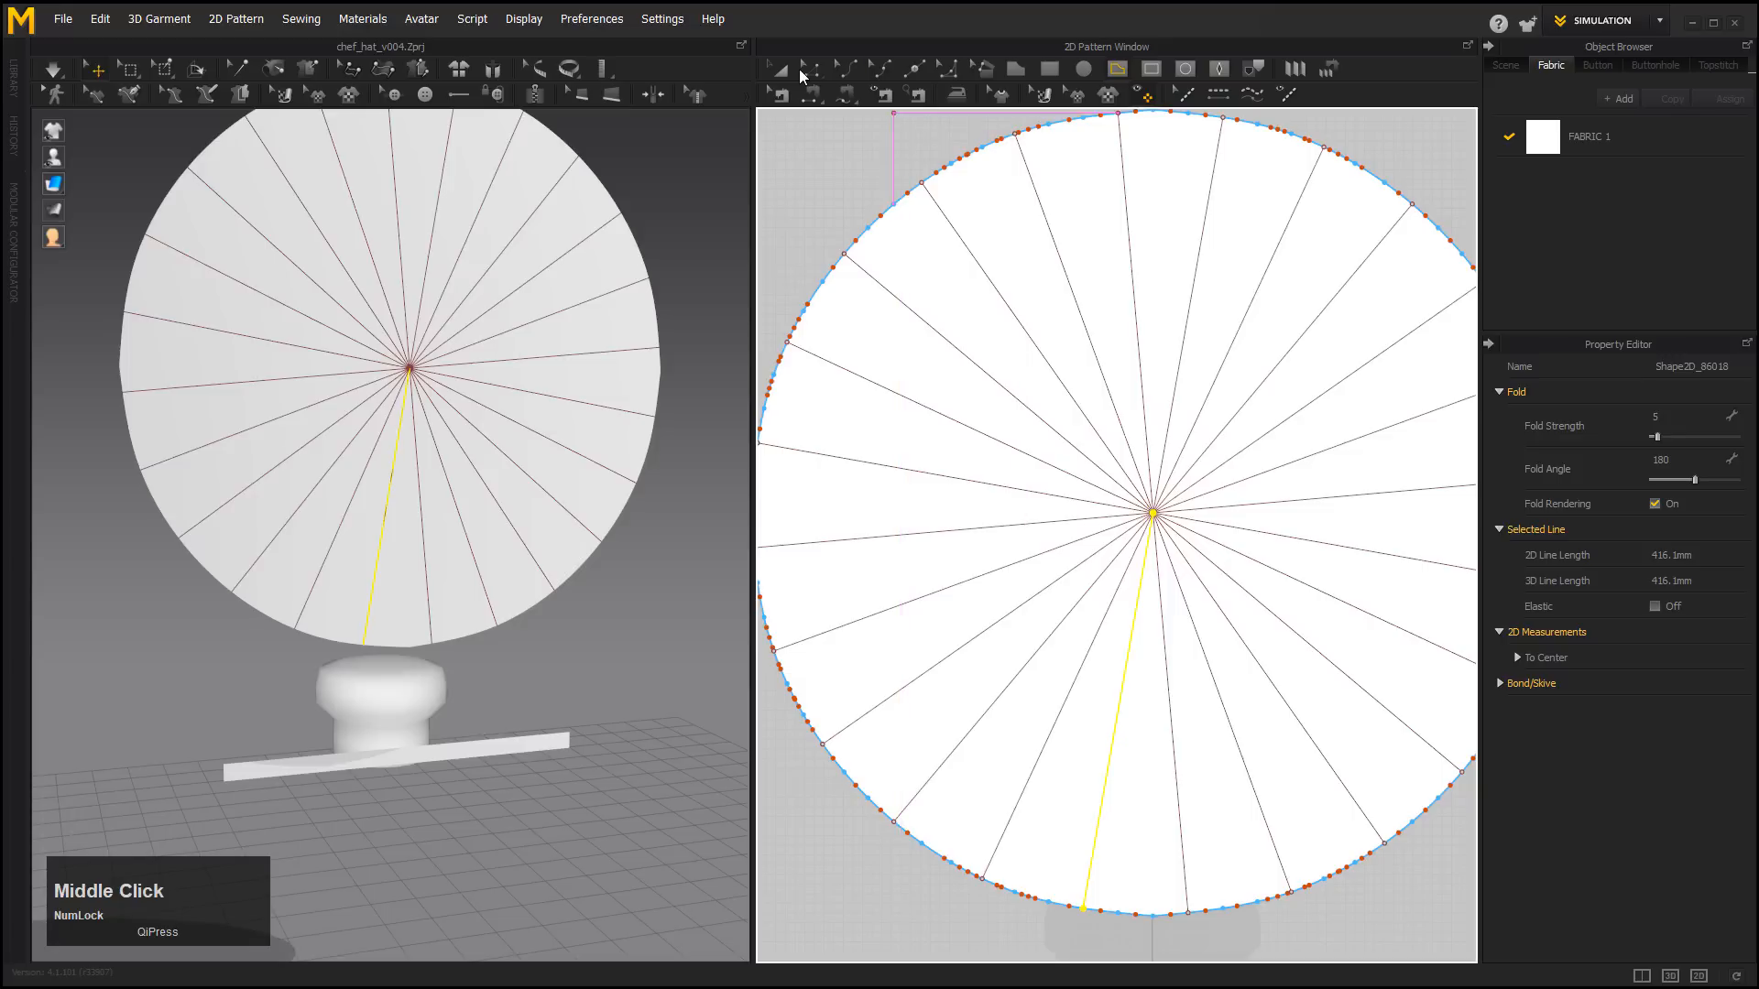
left_click(811, 74)
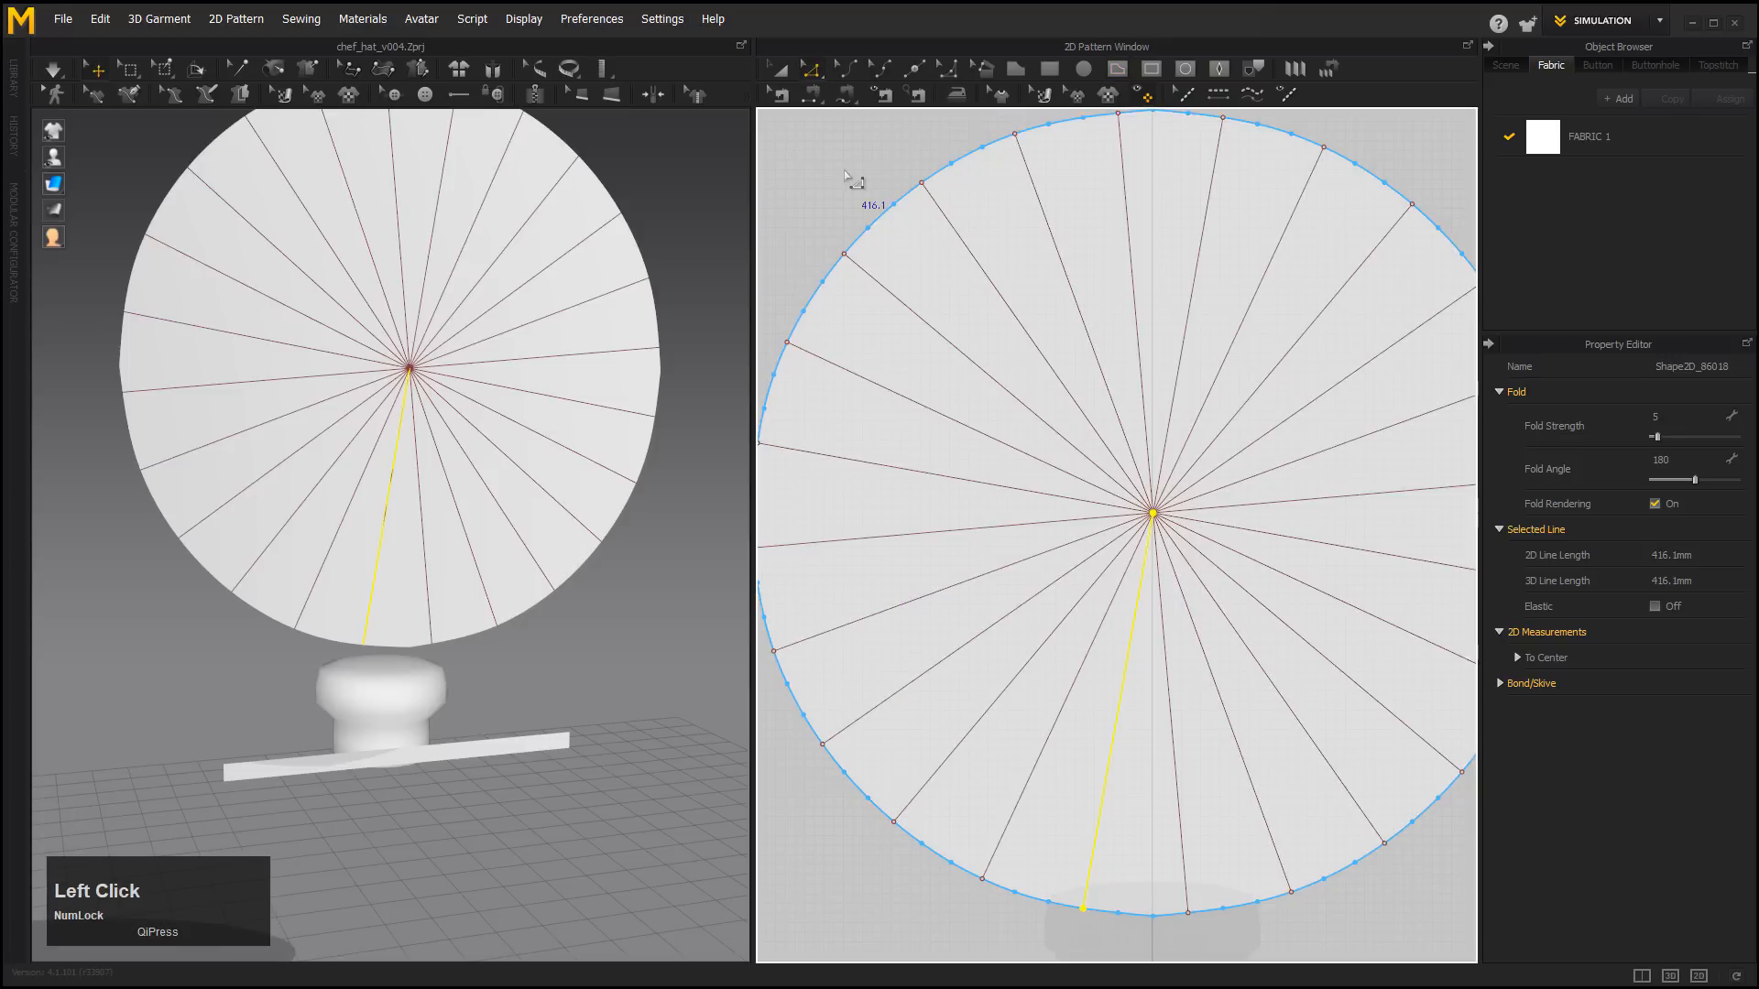
left_click(921, 183)
left_click(1026, 330)
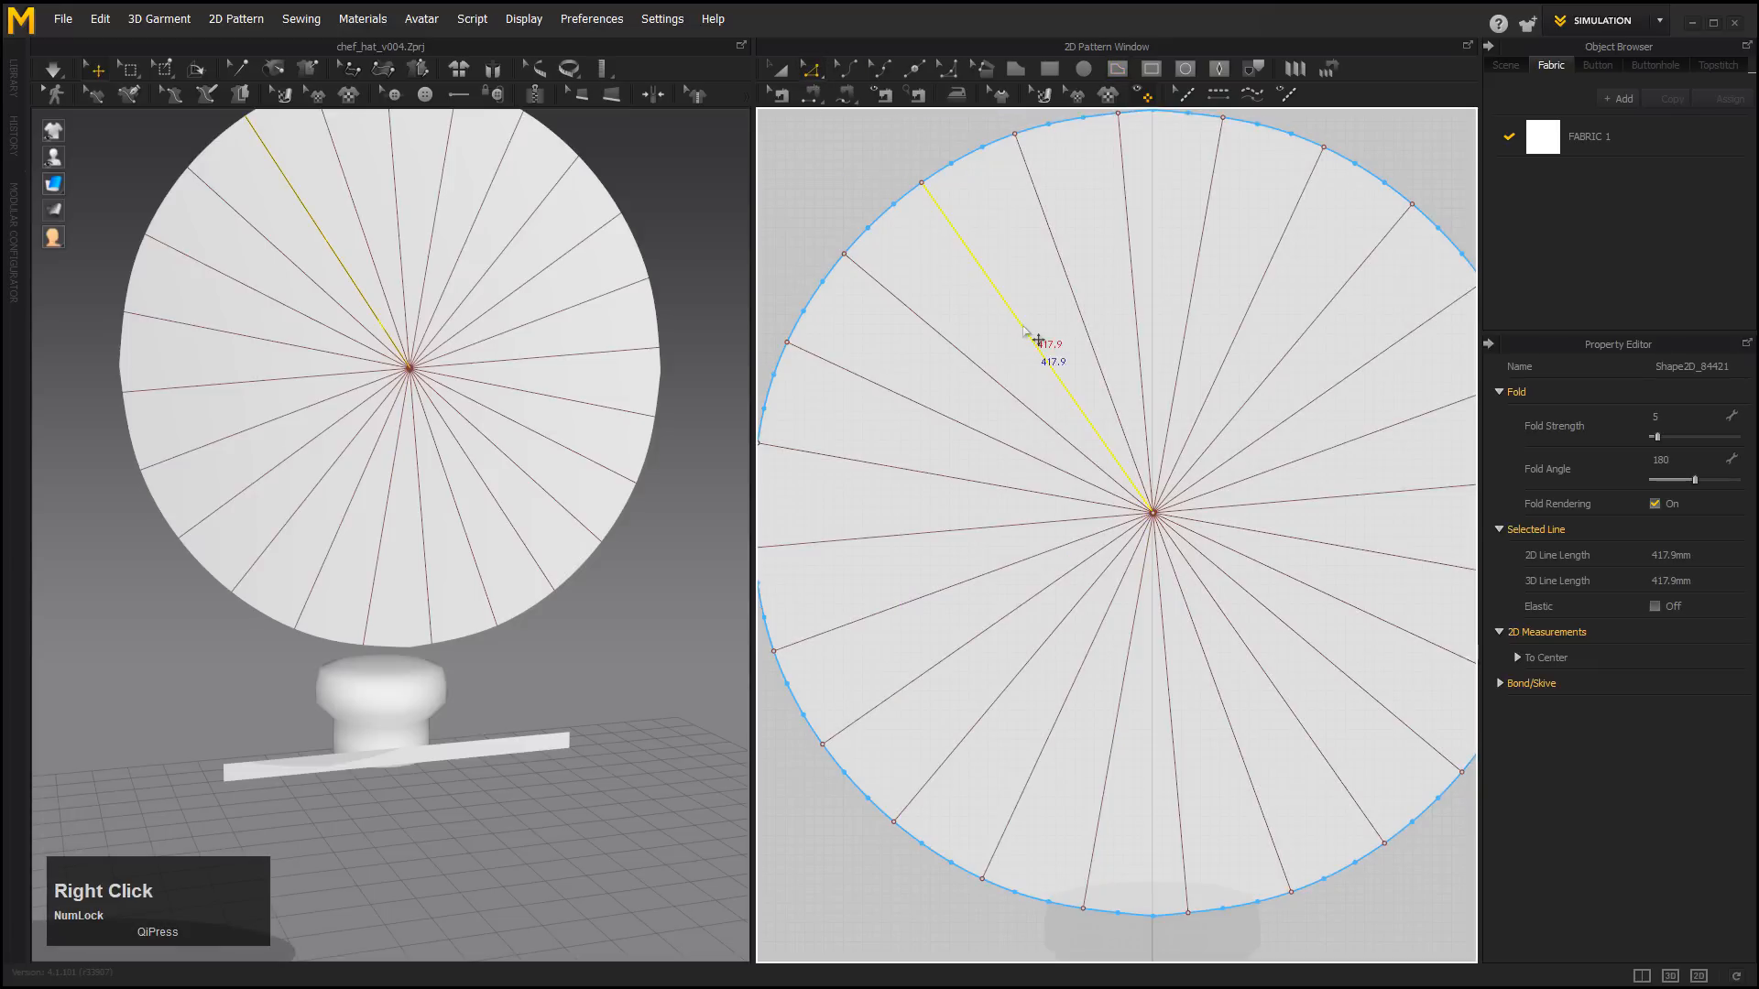
right_click(1024, 328)
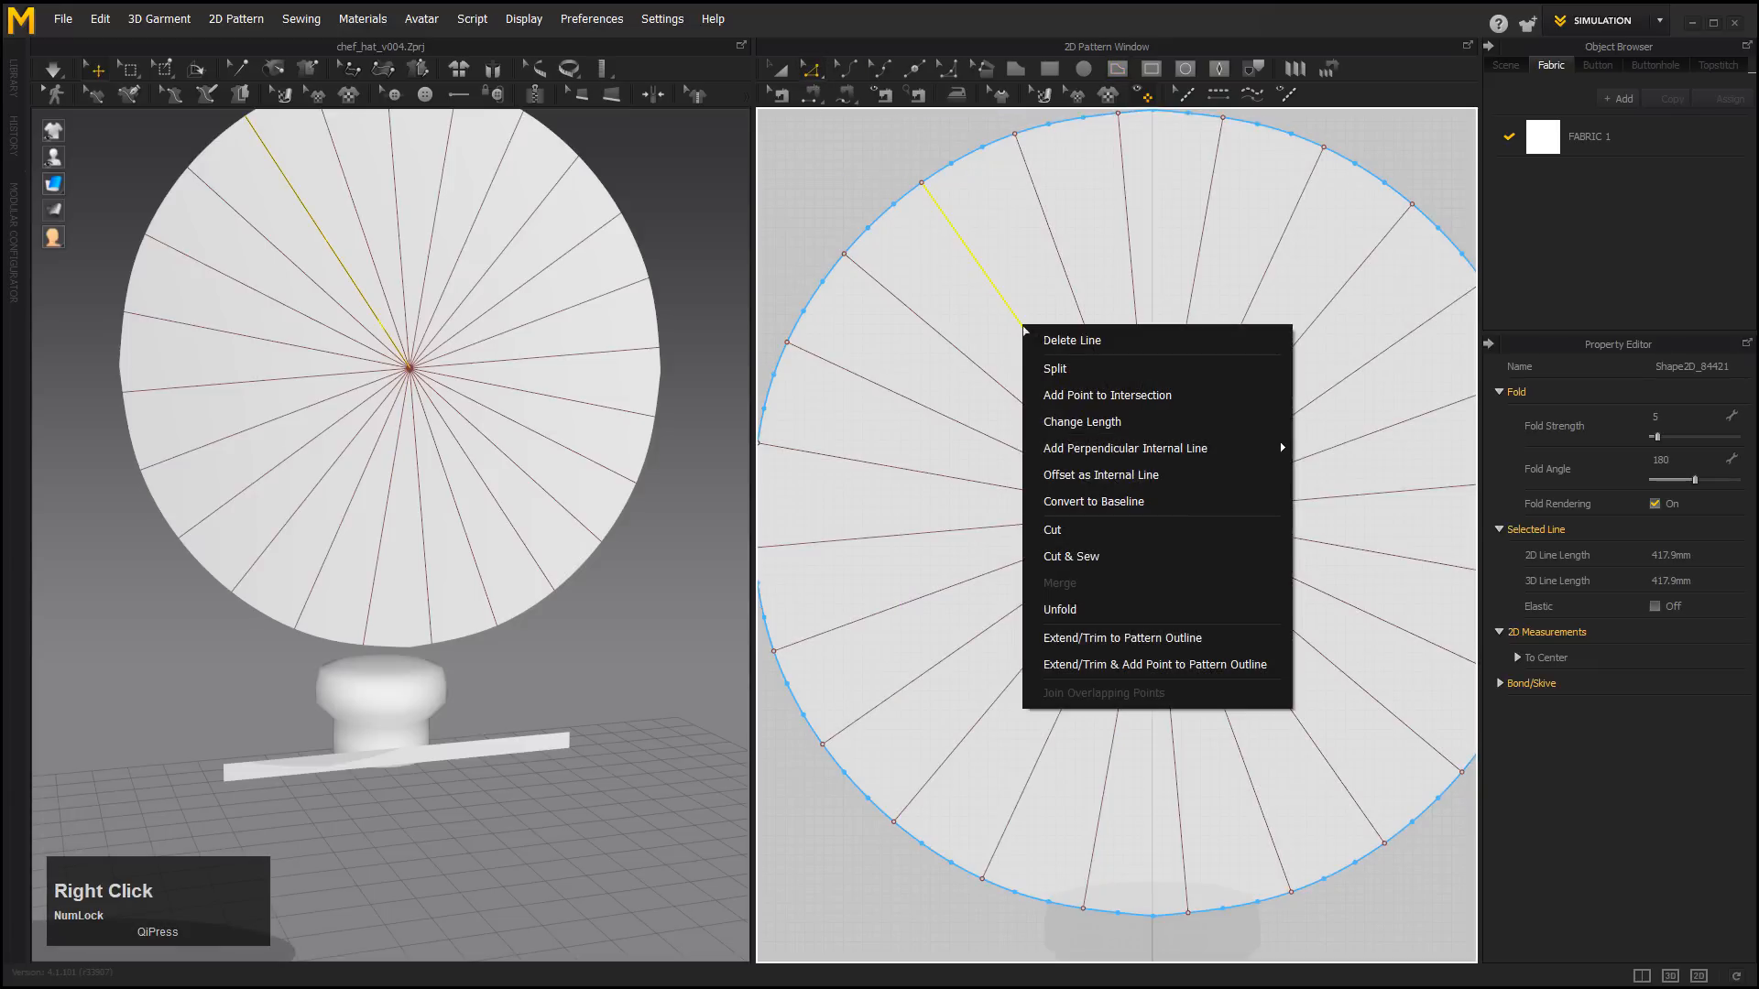
left_click(1090, 422)
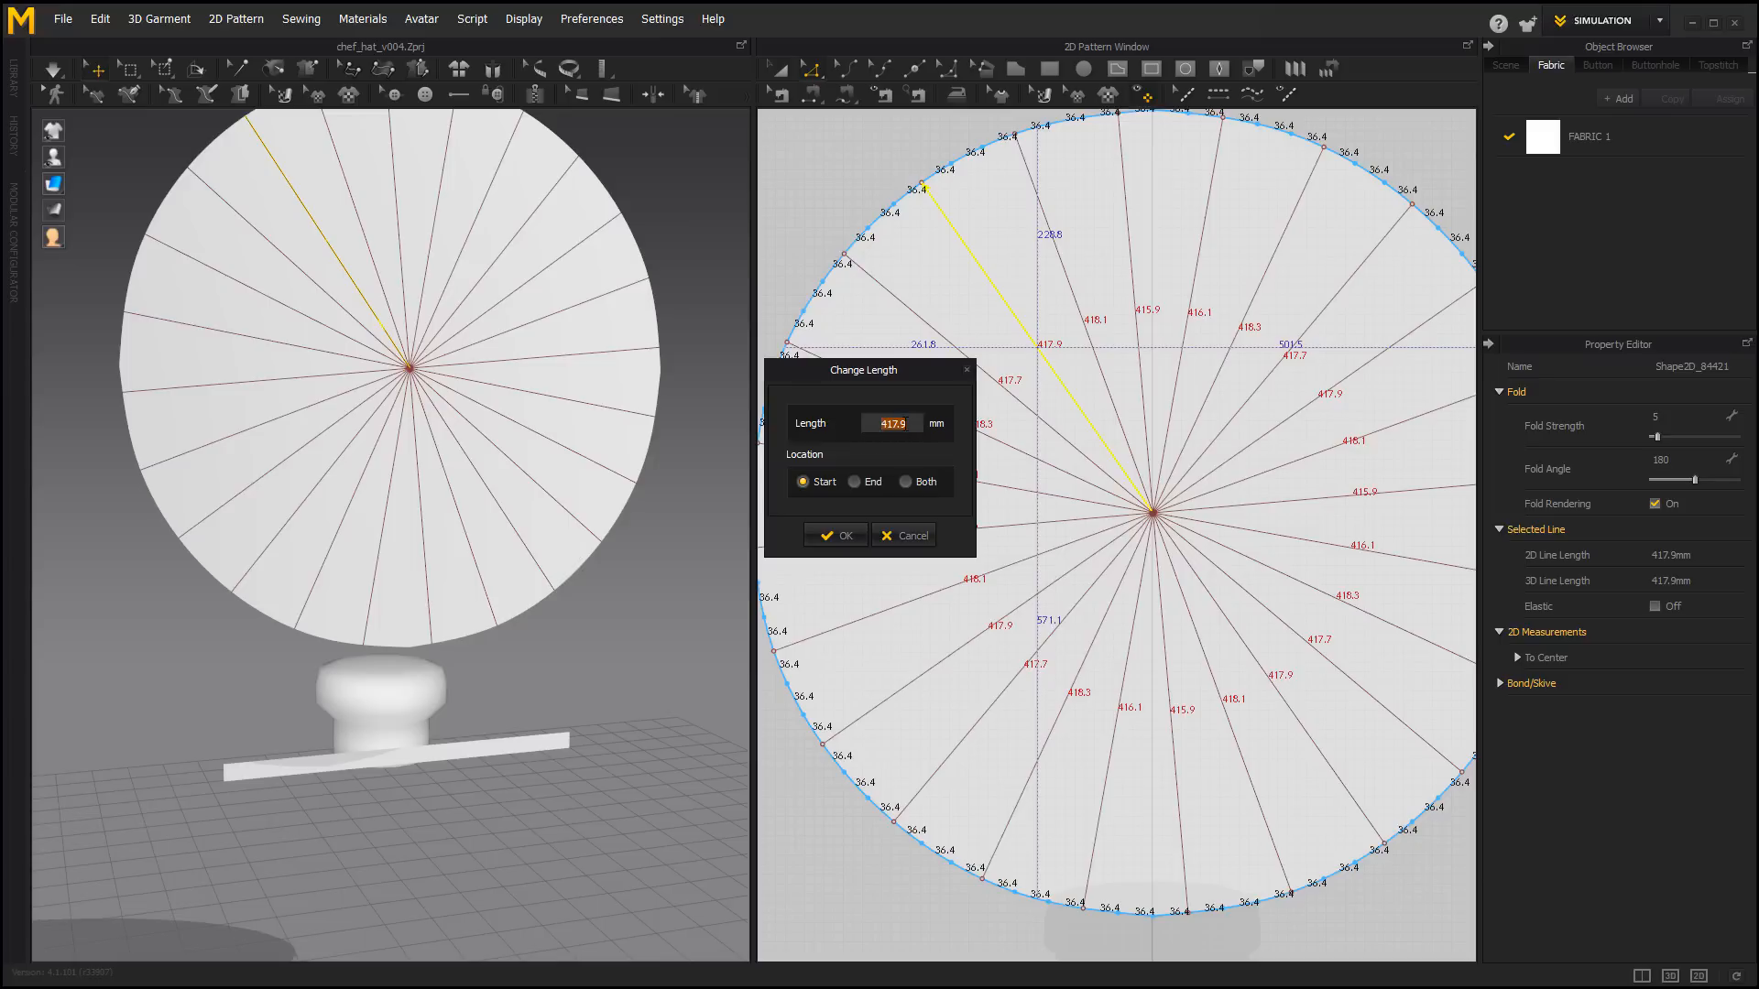
left_click(912, 425)
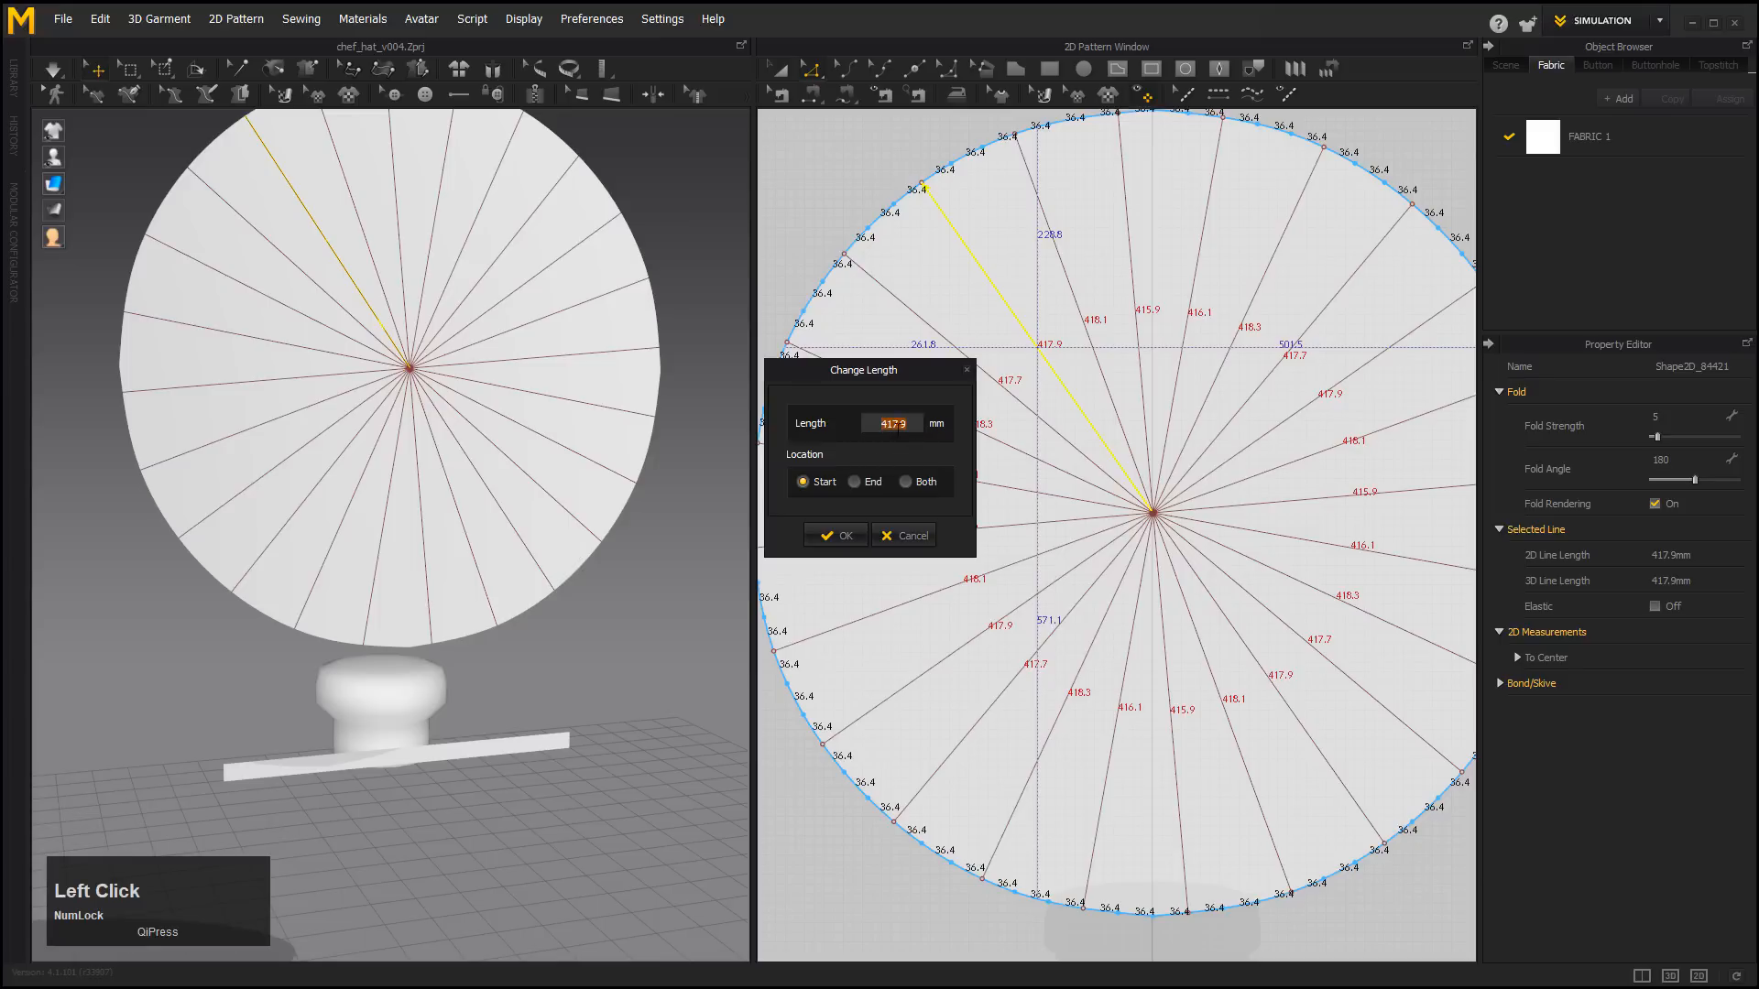
type("150")
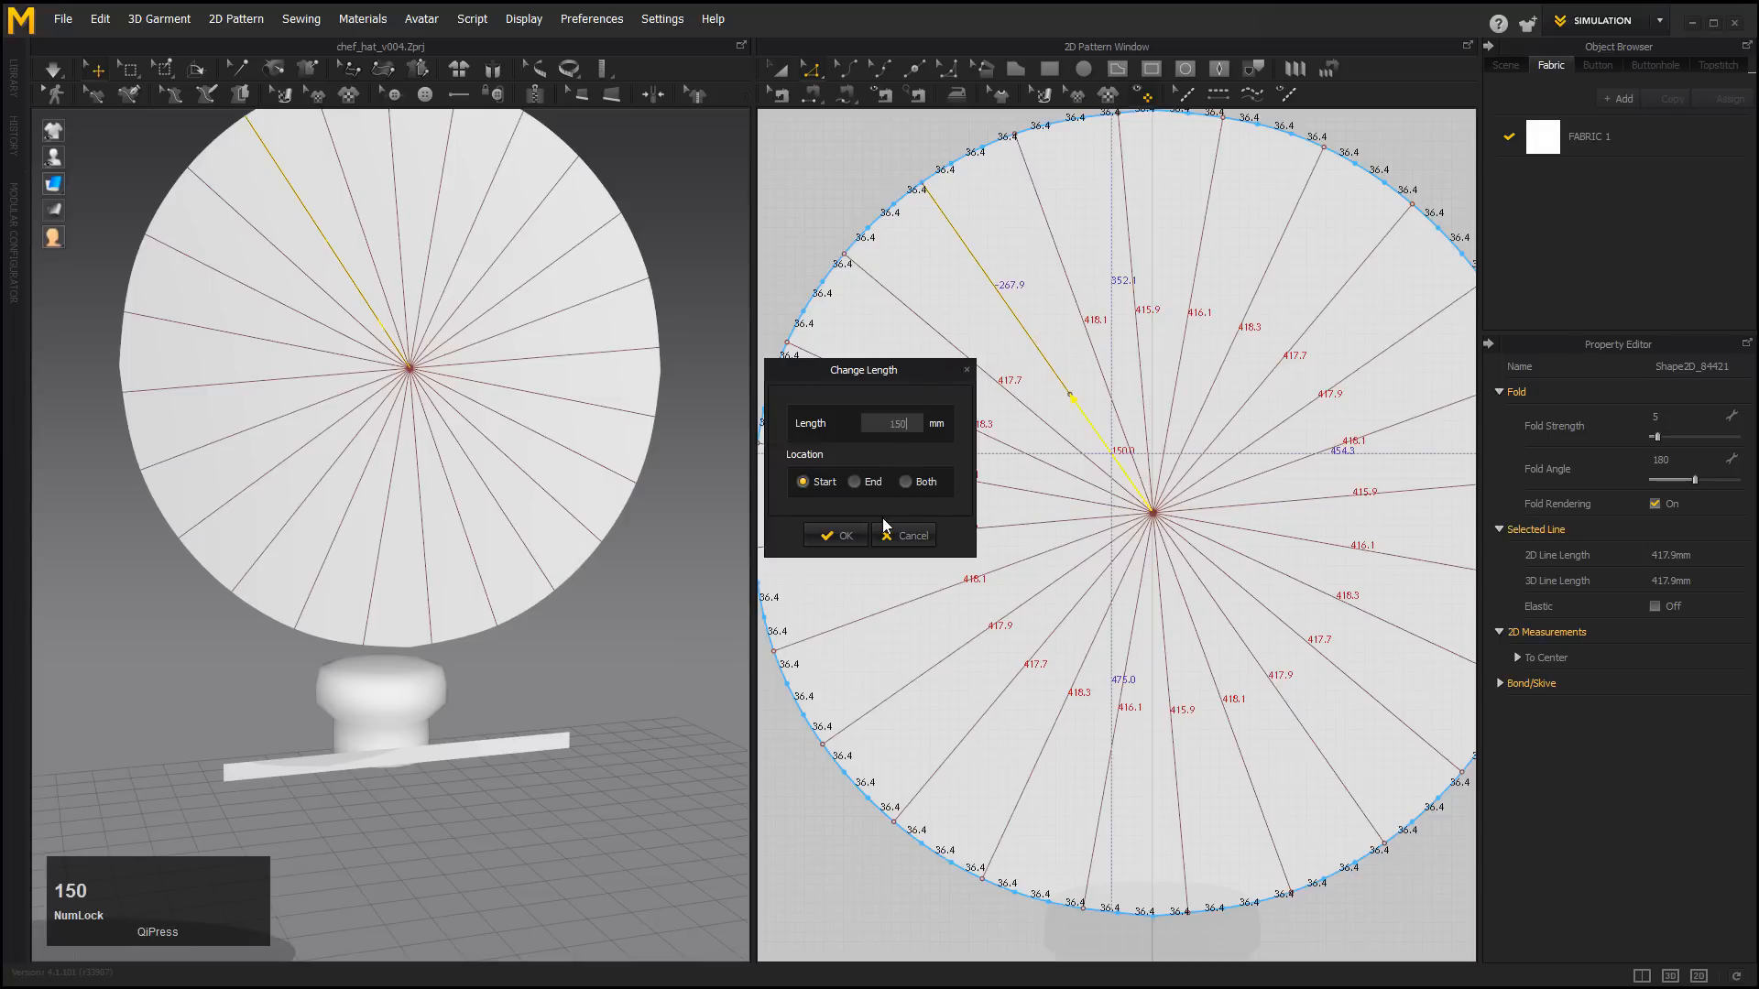
left_click(895, 424)
type("100")
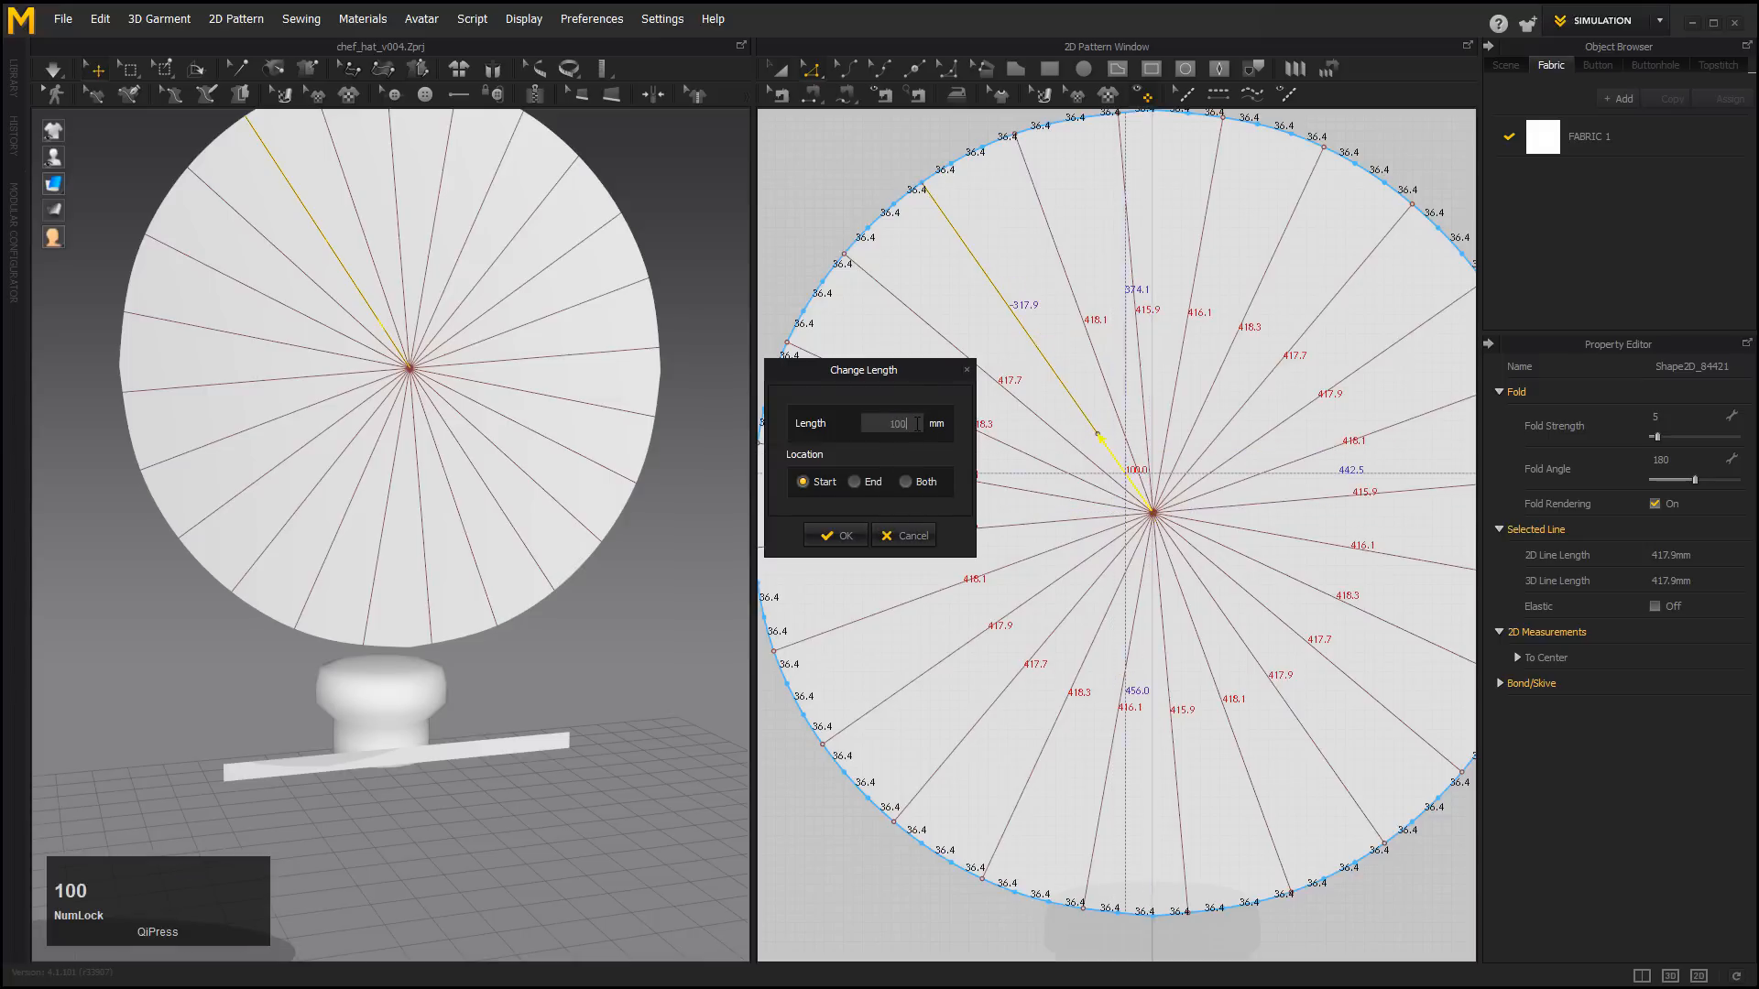
left_click(857, 482)
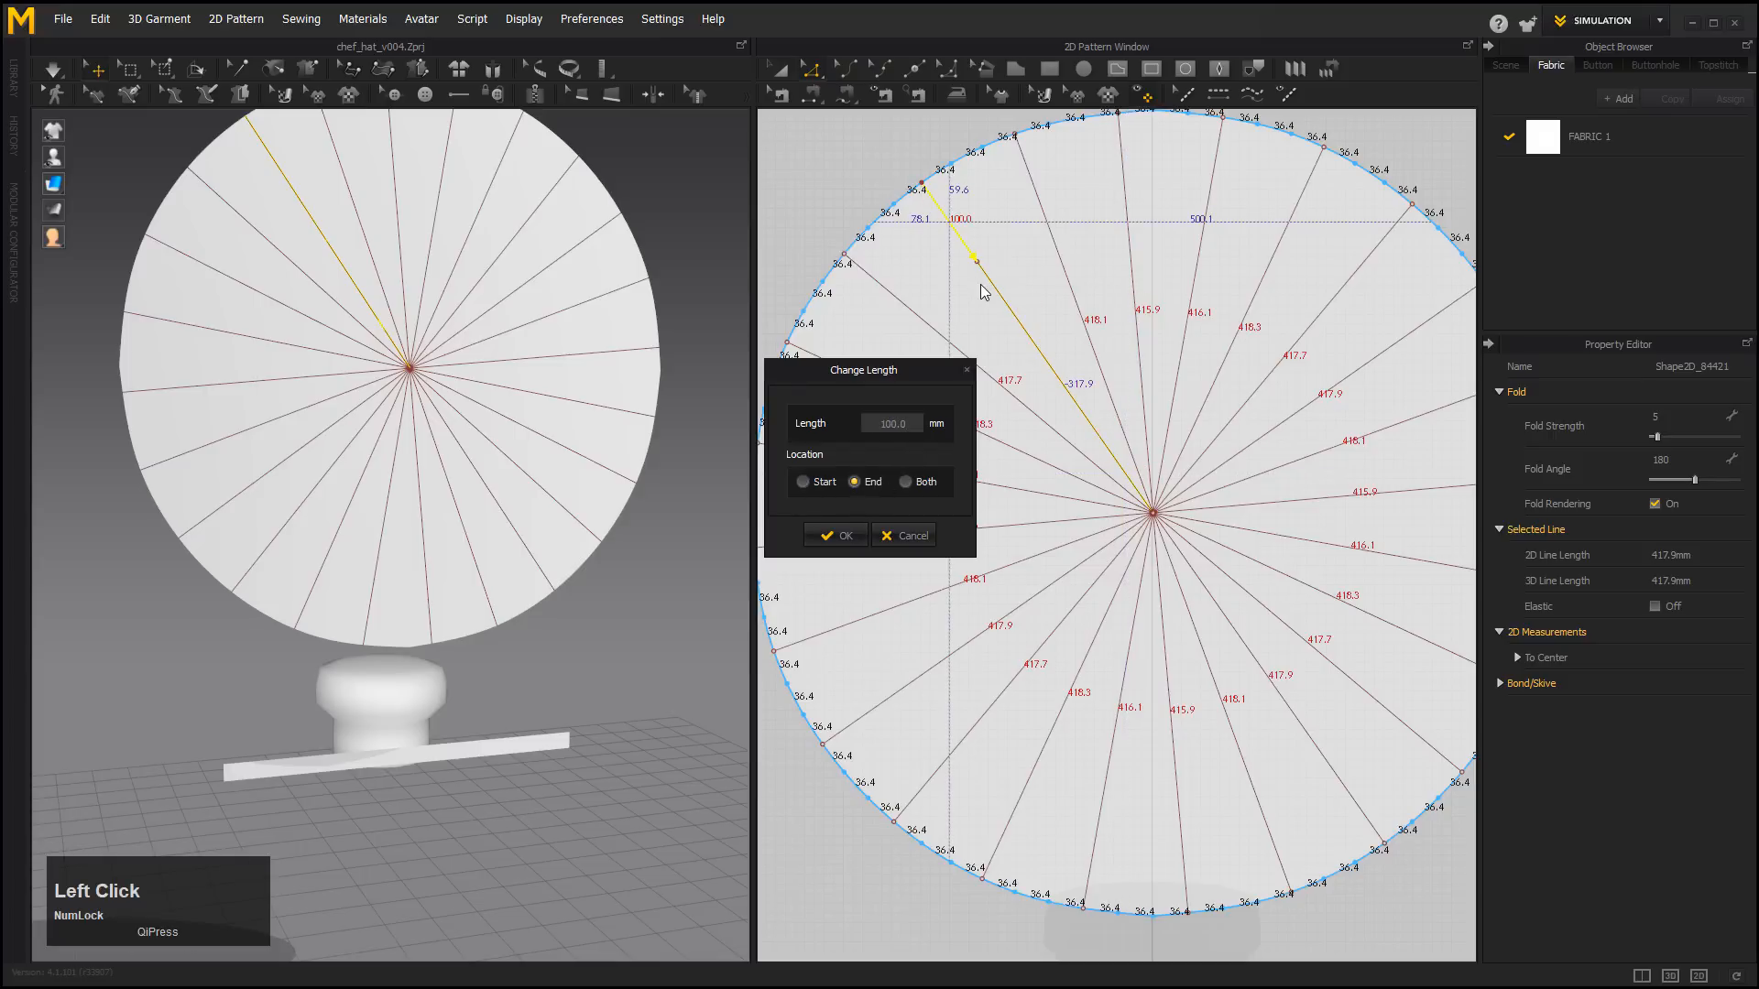
left_click(891, 427)
type("120")
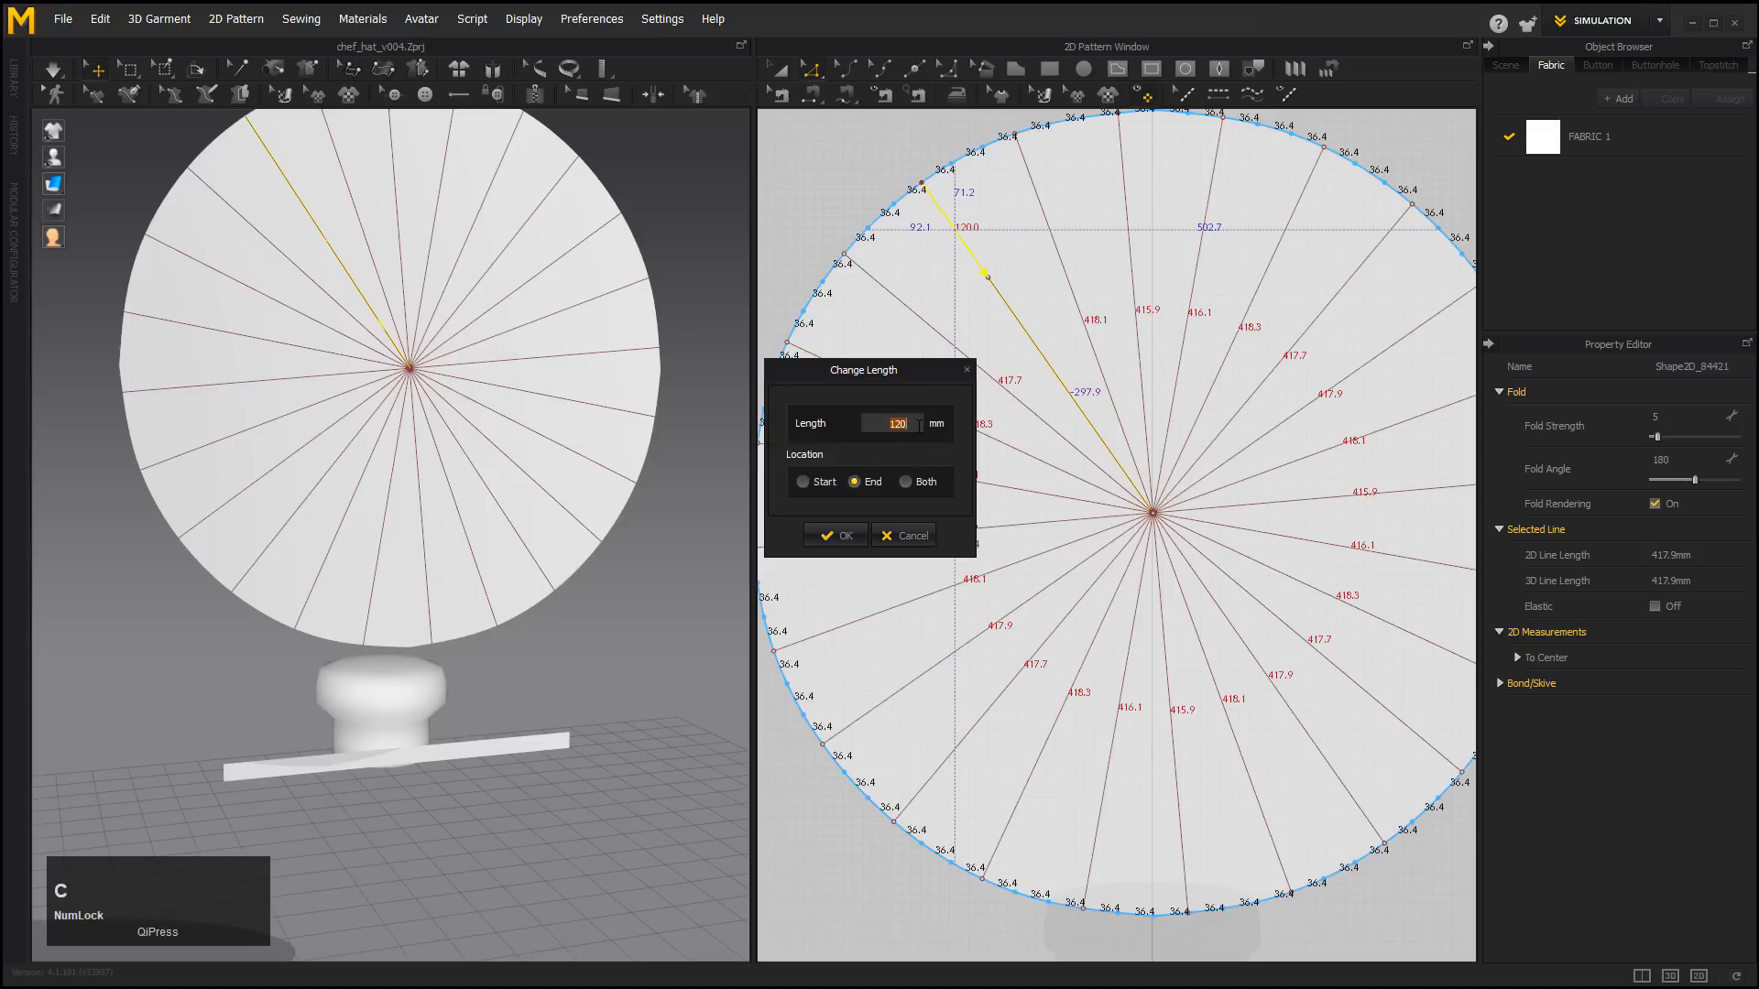
left_click(841, 535)
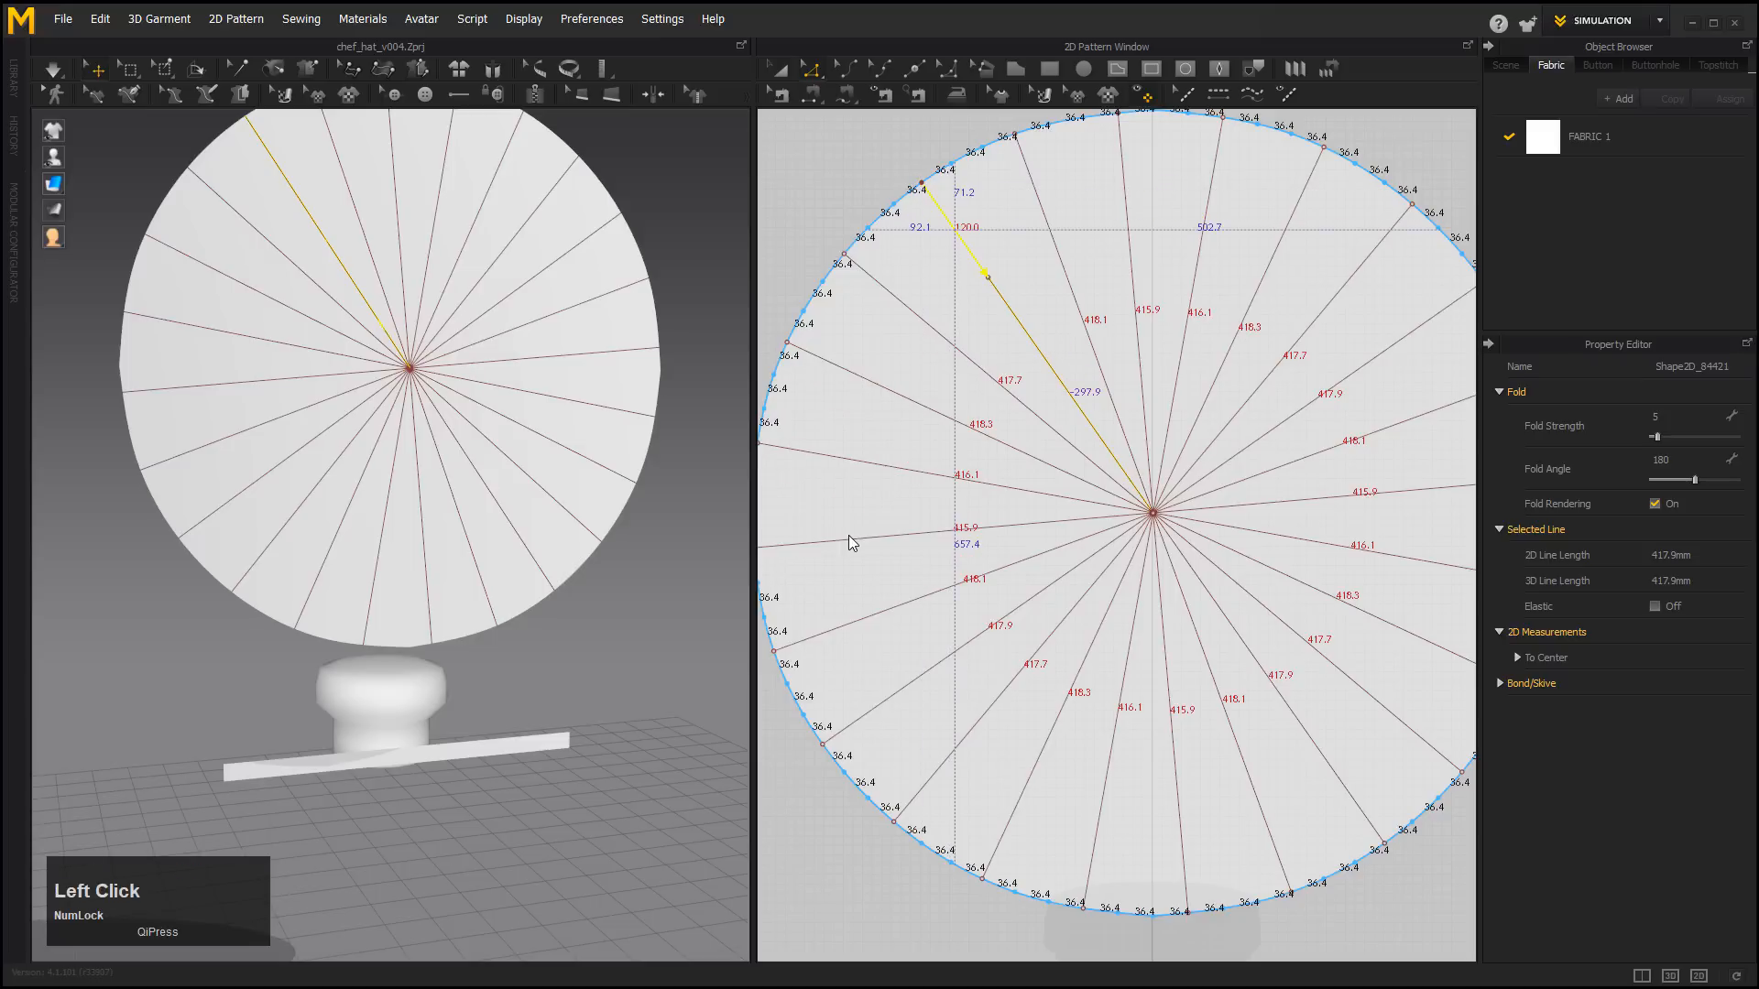
Shorten the radial lines around the circle's left side and along its lower-left quarter to 120 mm, keeping their outer ends.
right_click(958, 348)
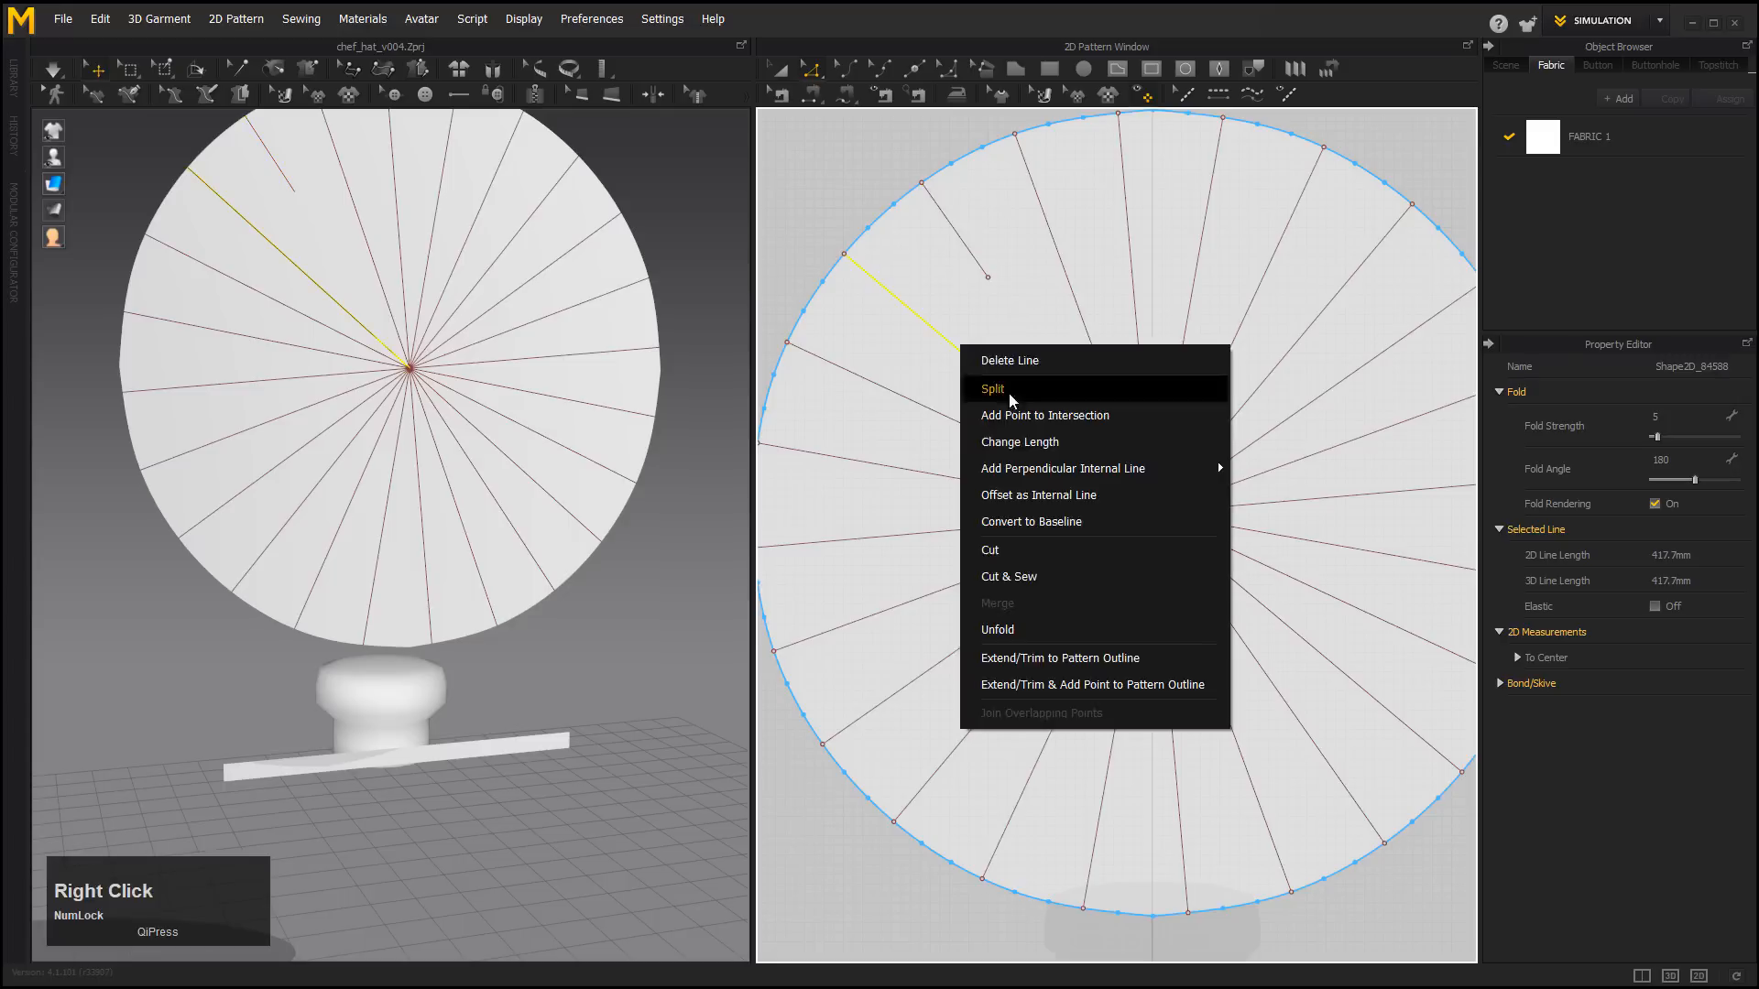
right_click(962, 481)
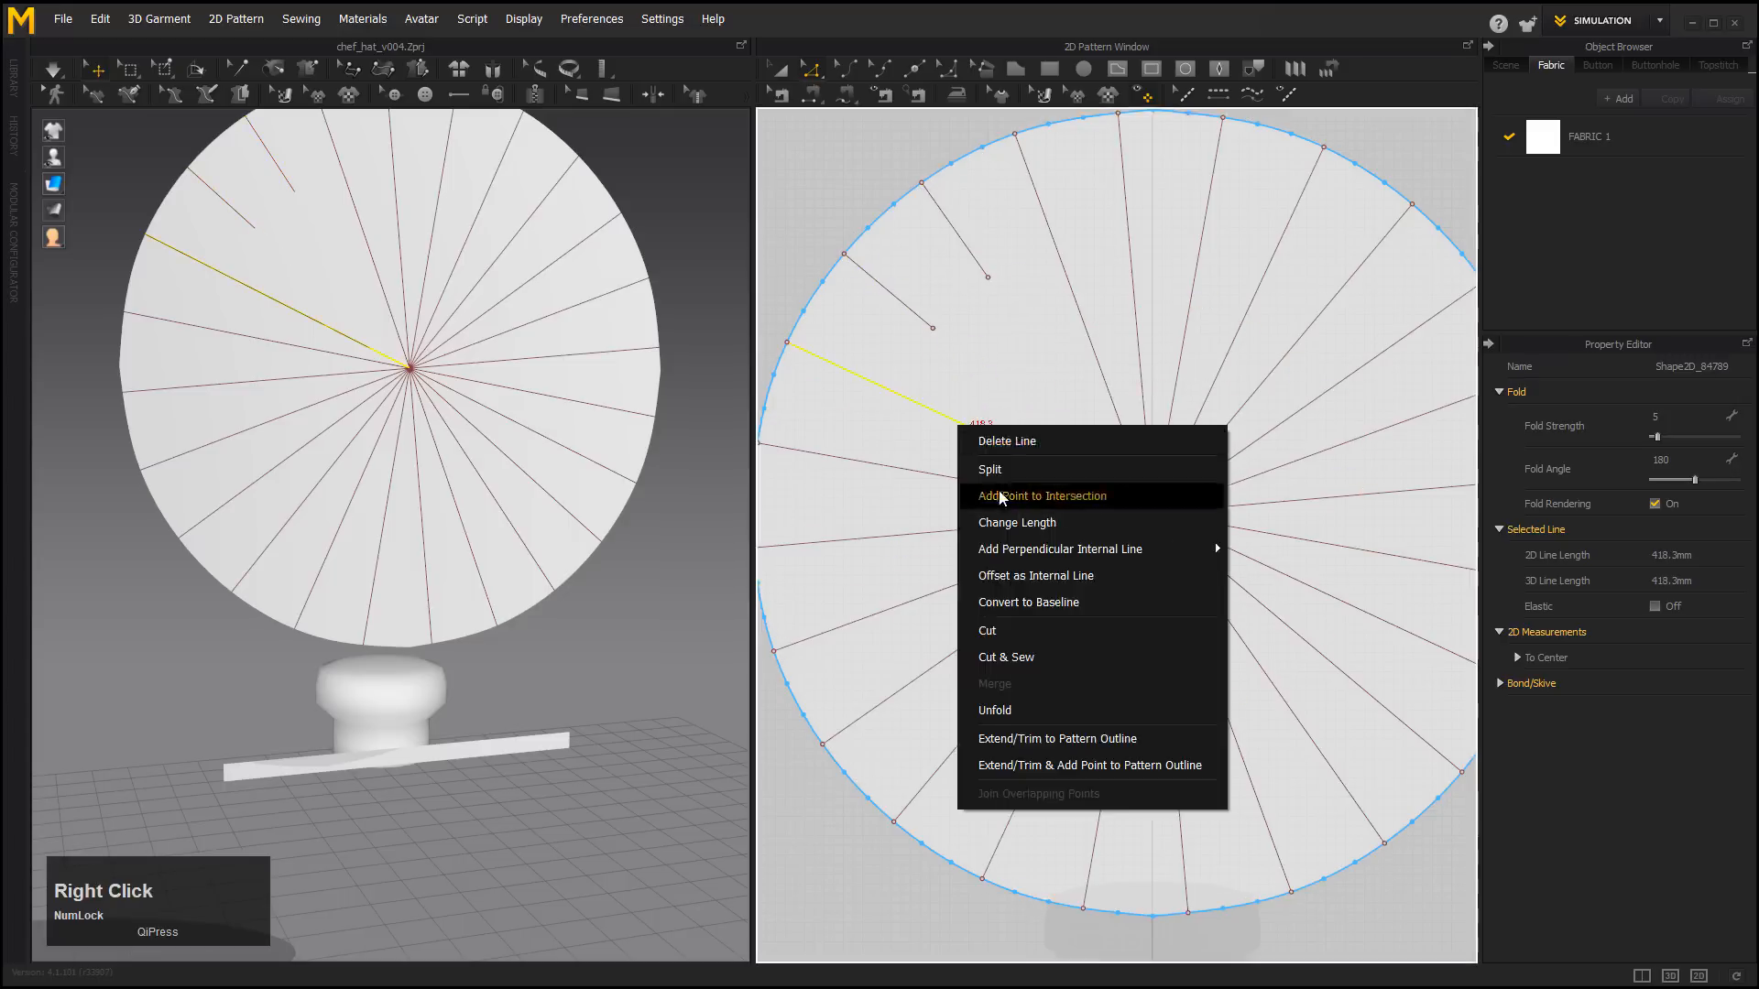
left_click(980, 518)
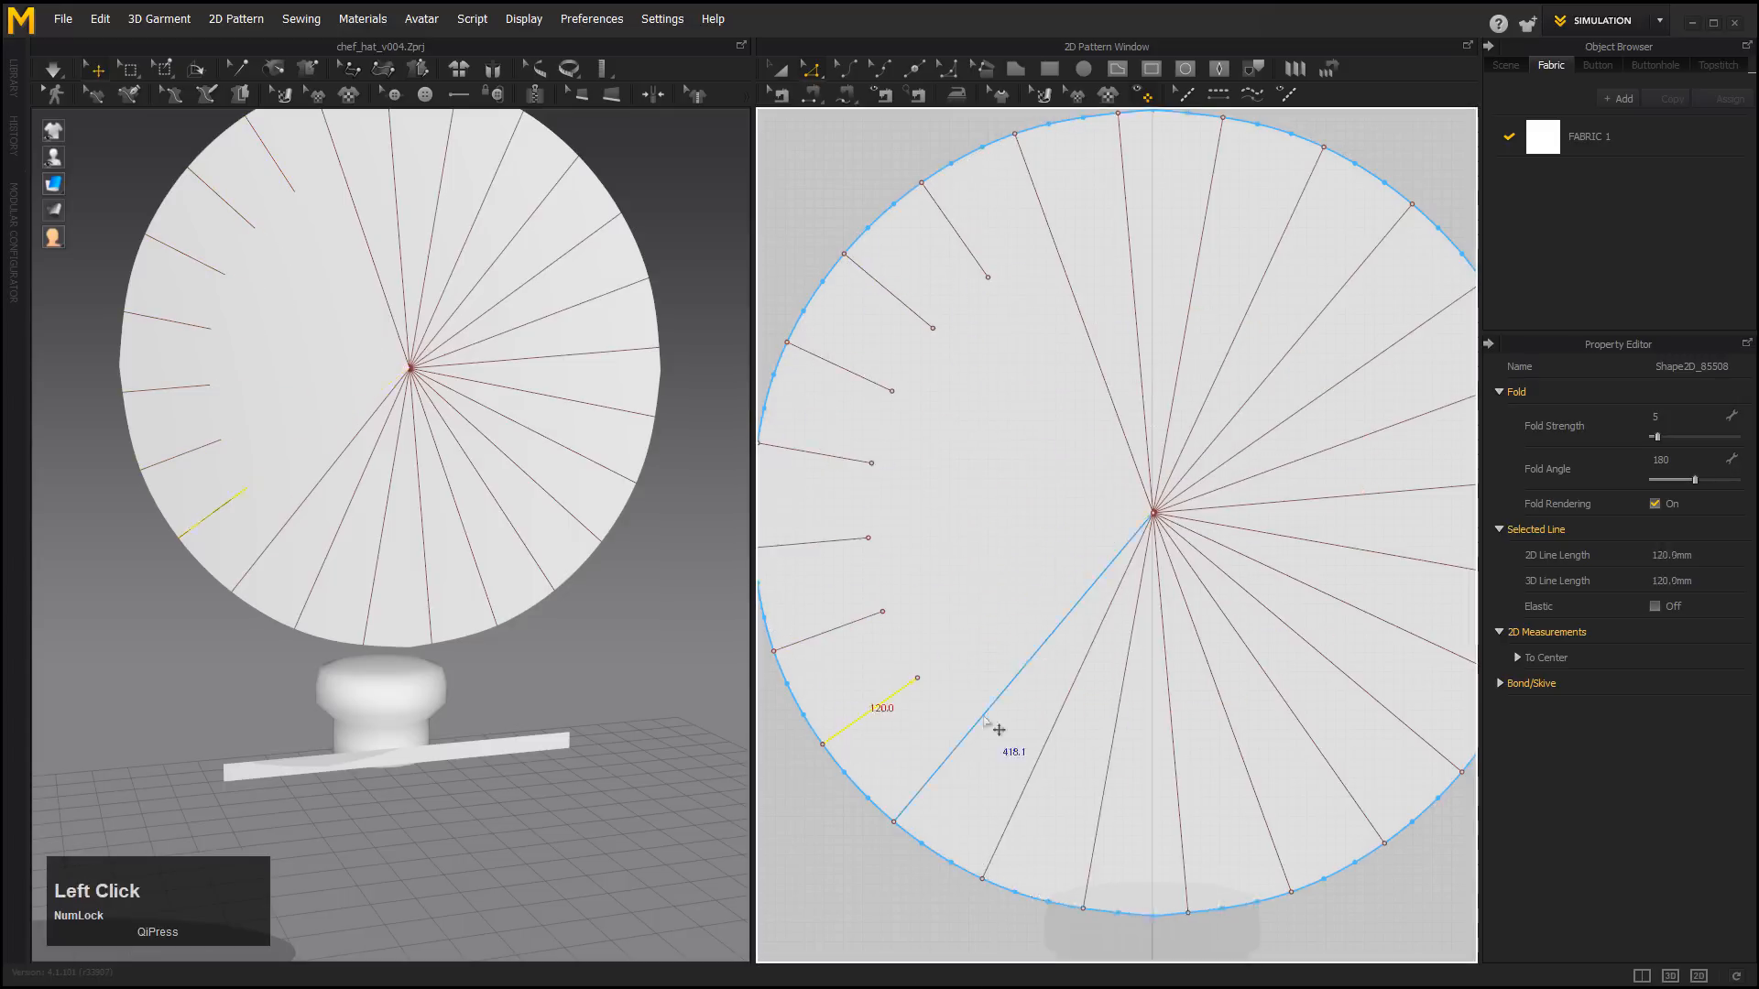
right_click(1039, 757)
left_click(1089, 844)
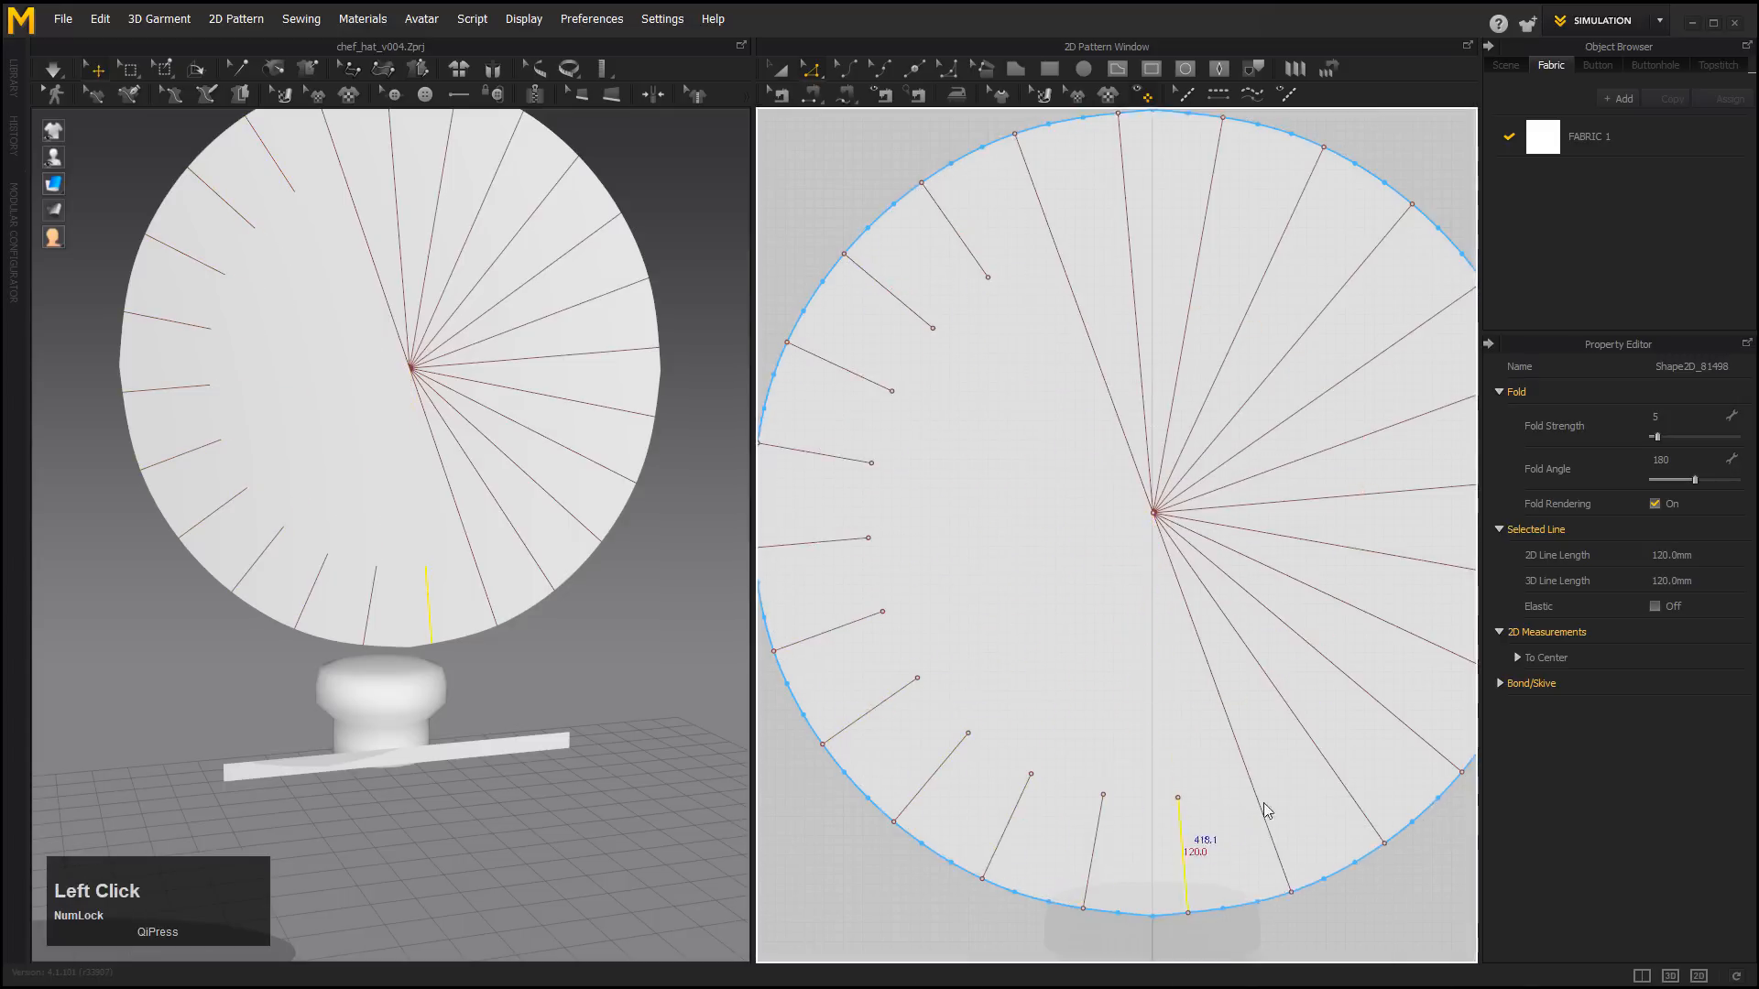
Shorten the radial lines through the circle's lower-right and upper-right quarters to 120 mm, keeping their outer ends.
right_click(1319, 746)
right_click(1316, 652)
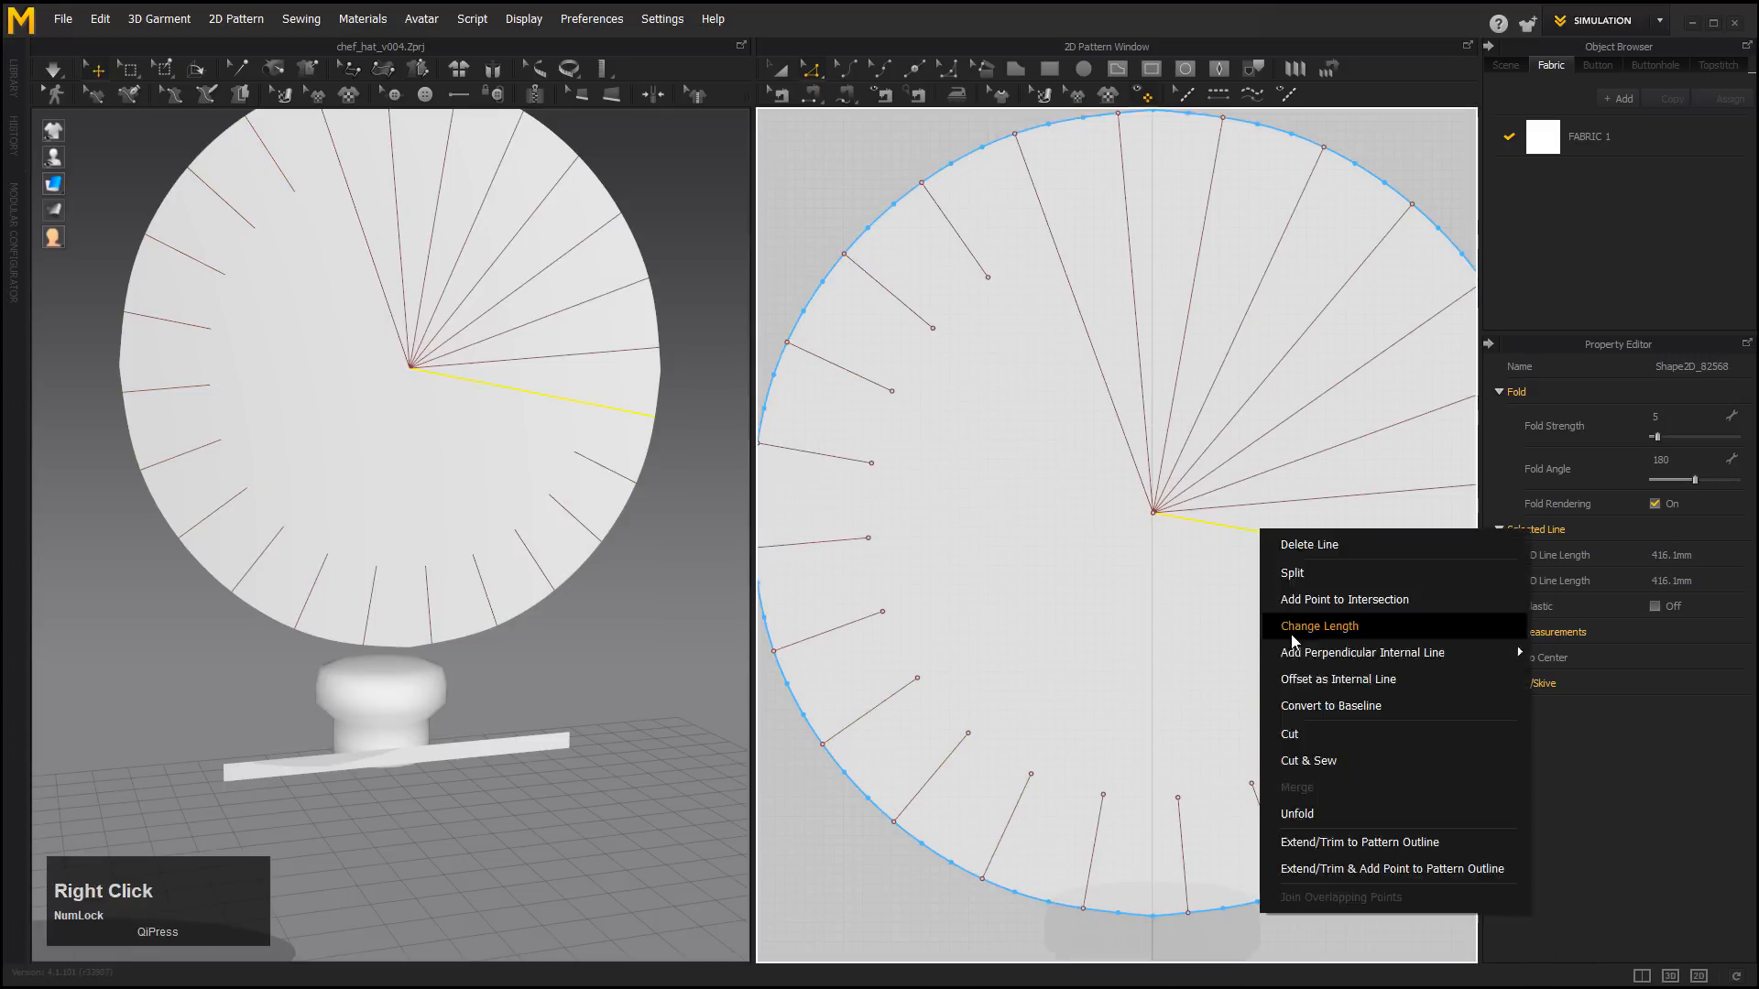
left_click(1517, 641)
left_click(1302, 449)
right_click(1256, 392)
left_click(1265, 487)
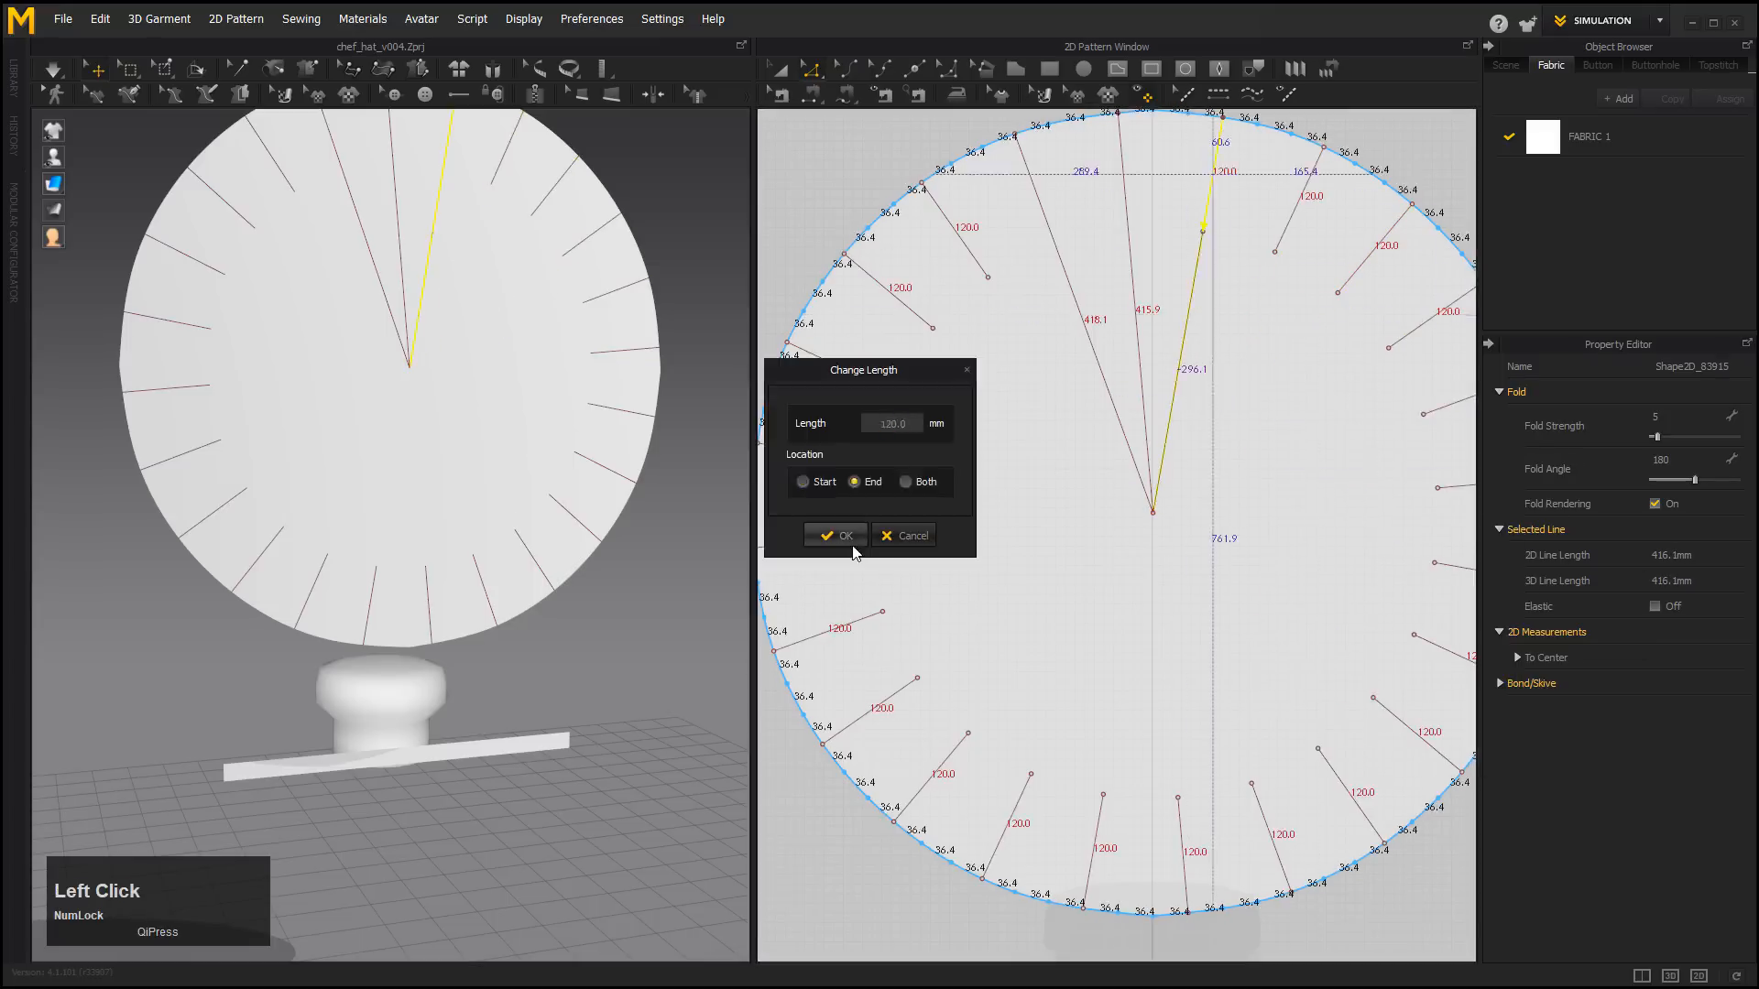
left_click(832, 535)
Shorten the last full-length radial lines near the circle's top to 120 mm from the edge.
right_click(1088, 341)
left_click(1145, 437)
left_click(828, 536)
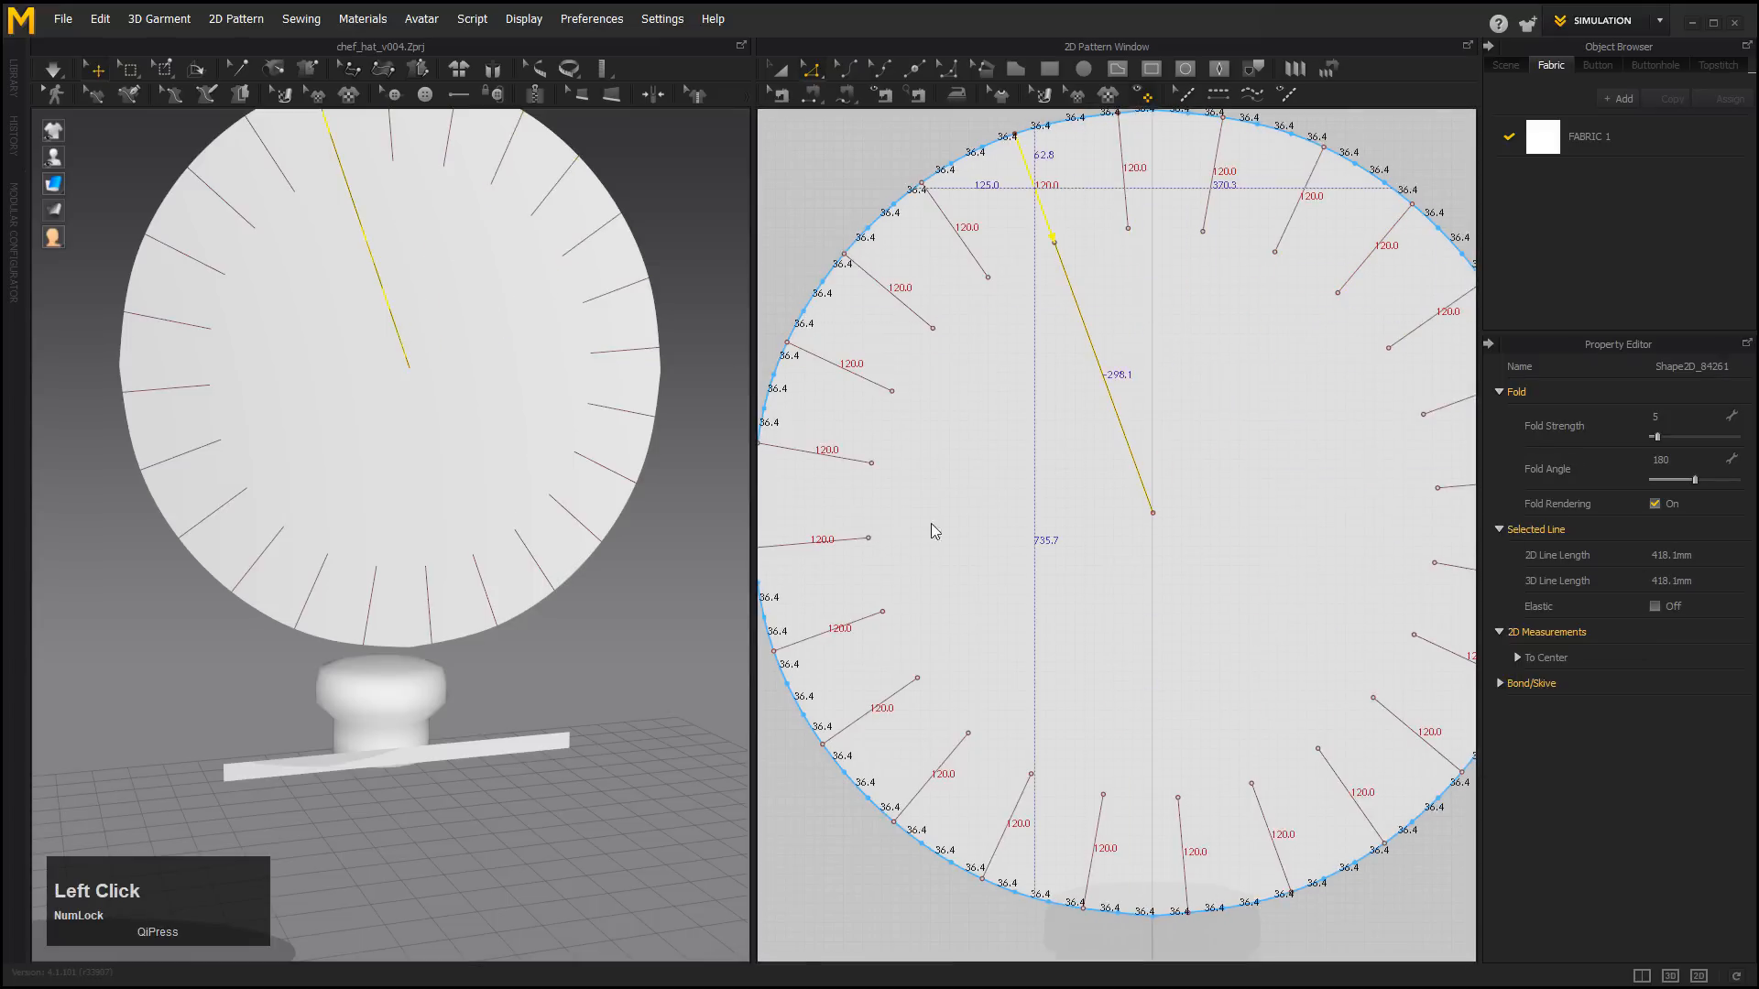
scroll(1239, 550, "down", 4)
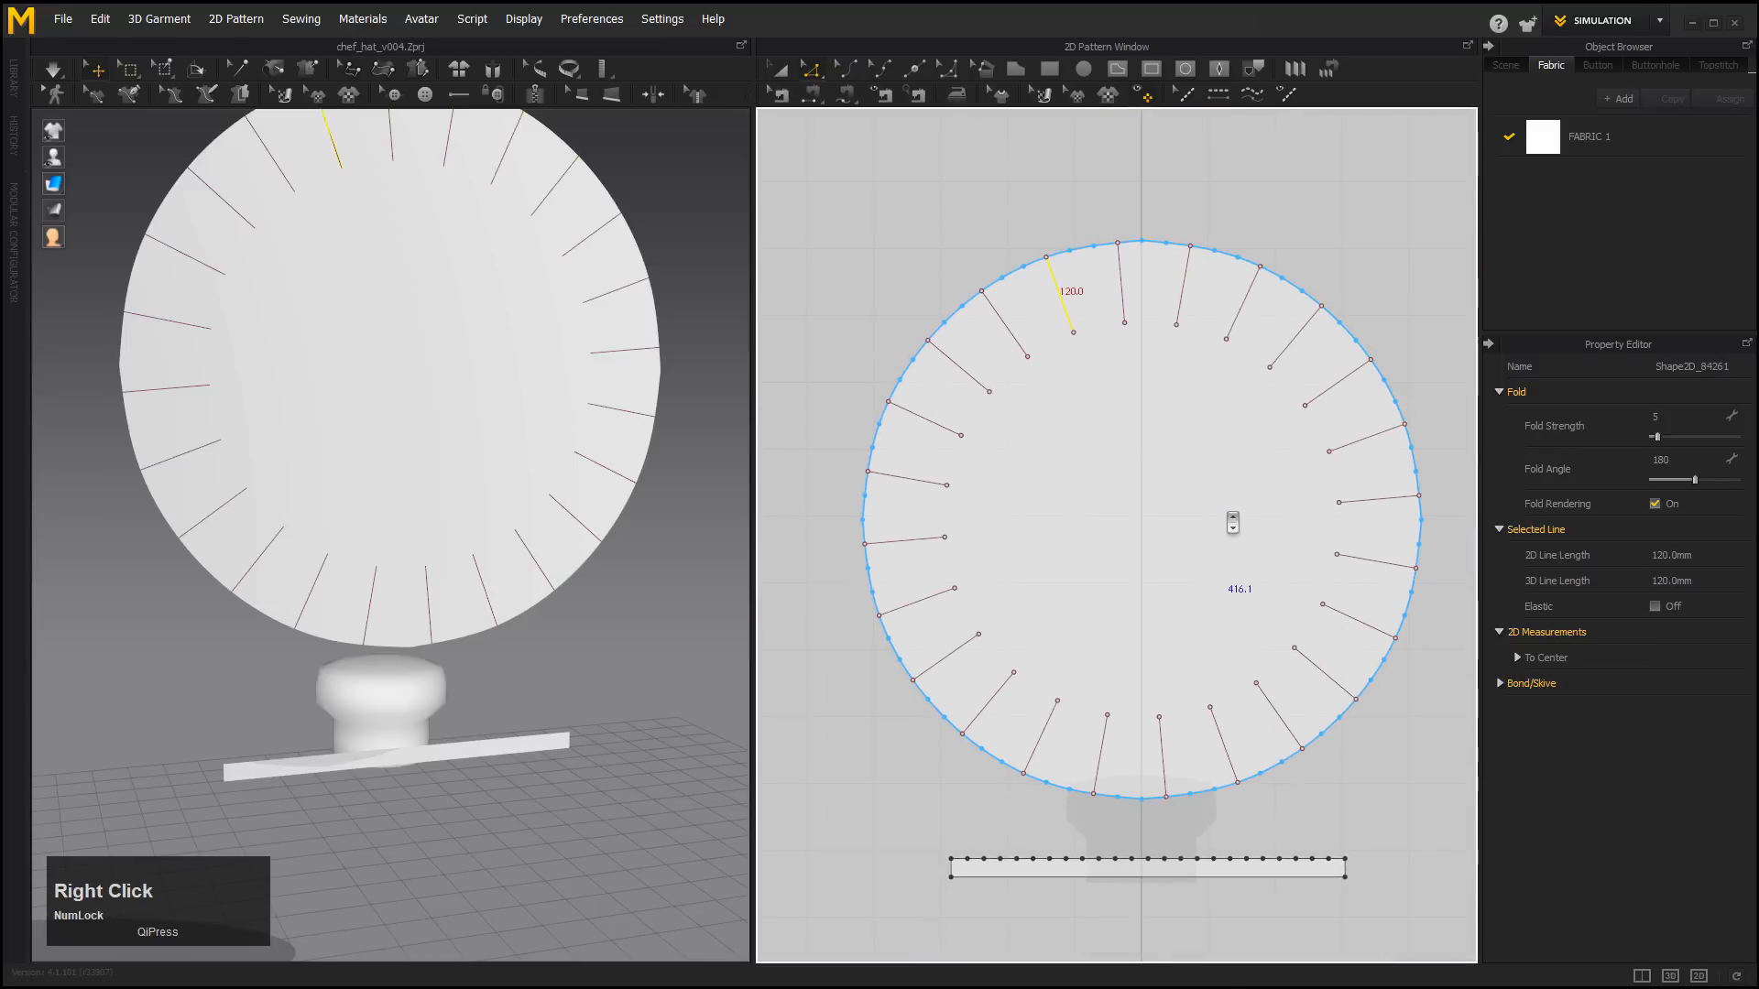
Draw an internal line to the circle's center from the bottom edge point just right of a 120 mm line.
middle_click_drag(1169, 539, 1115, 519)
right_click_drag(1115, 519, 1126, 574, "alt")
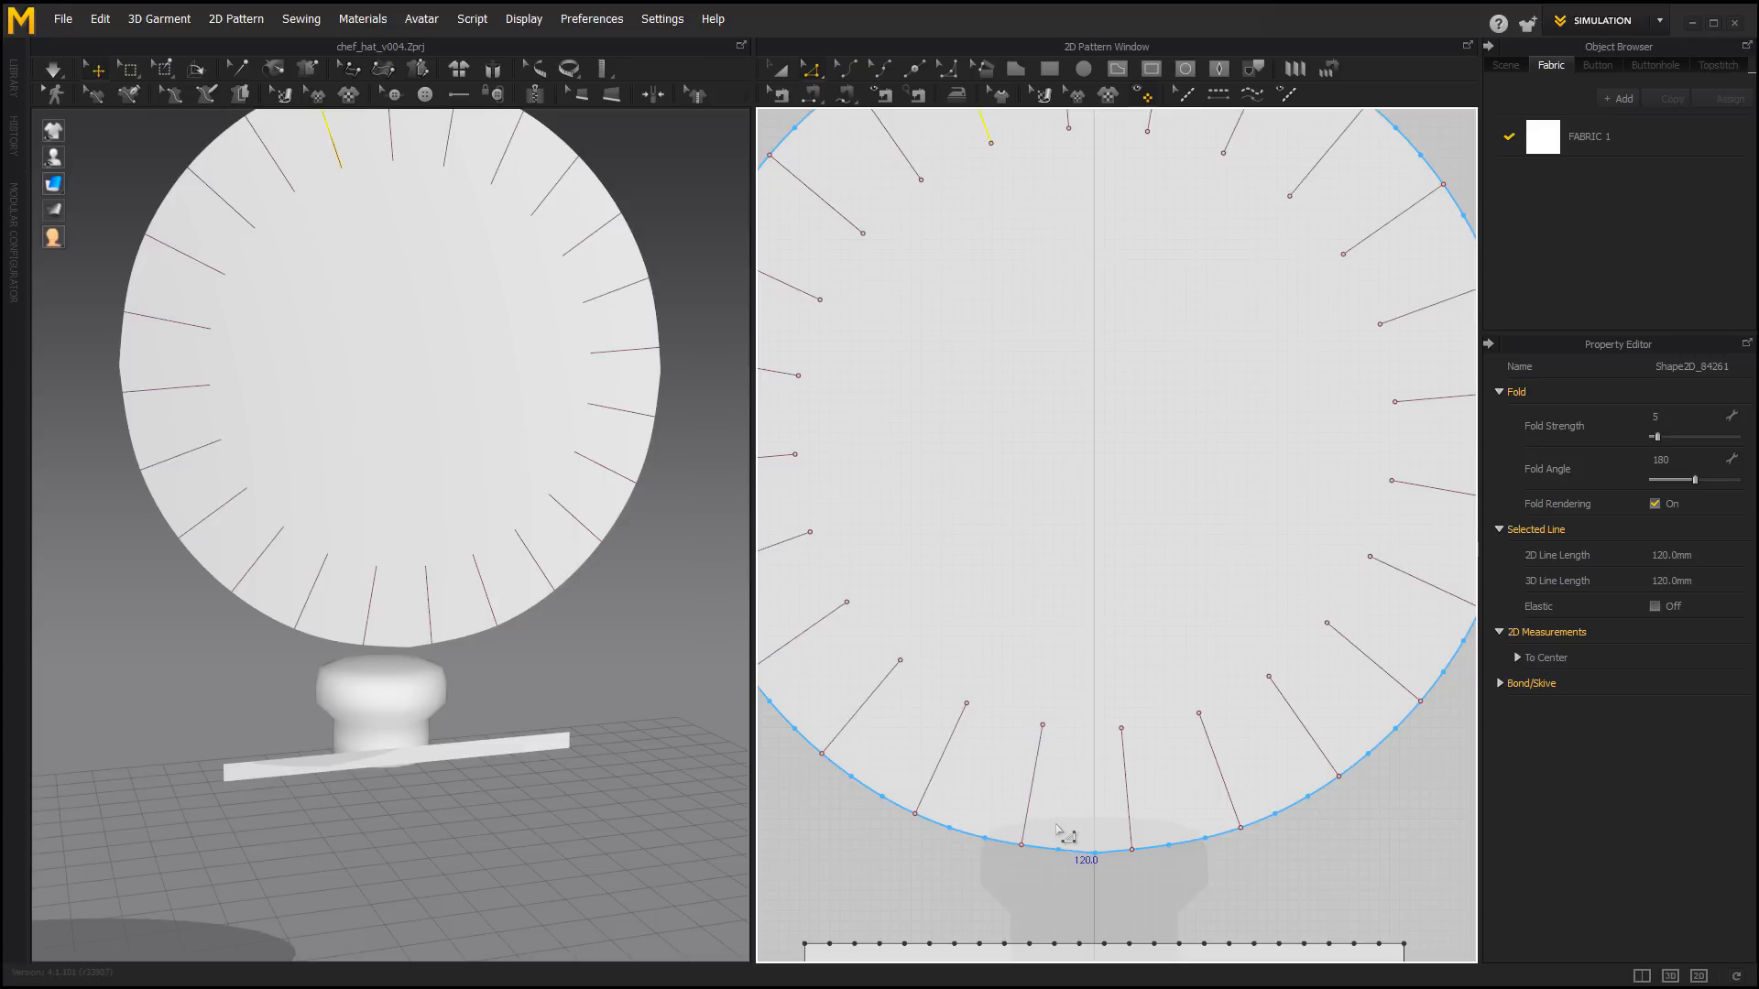
left_click(1110, 71)
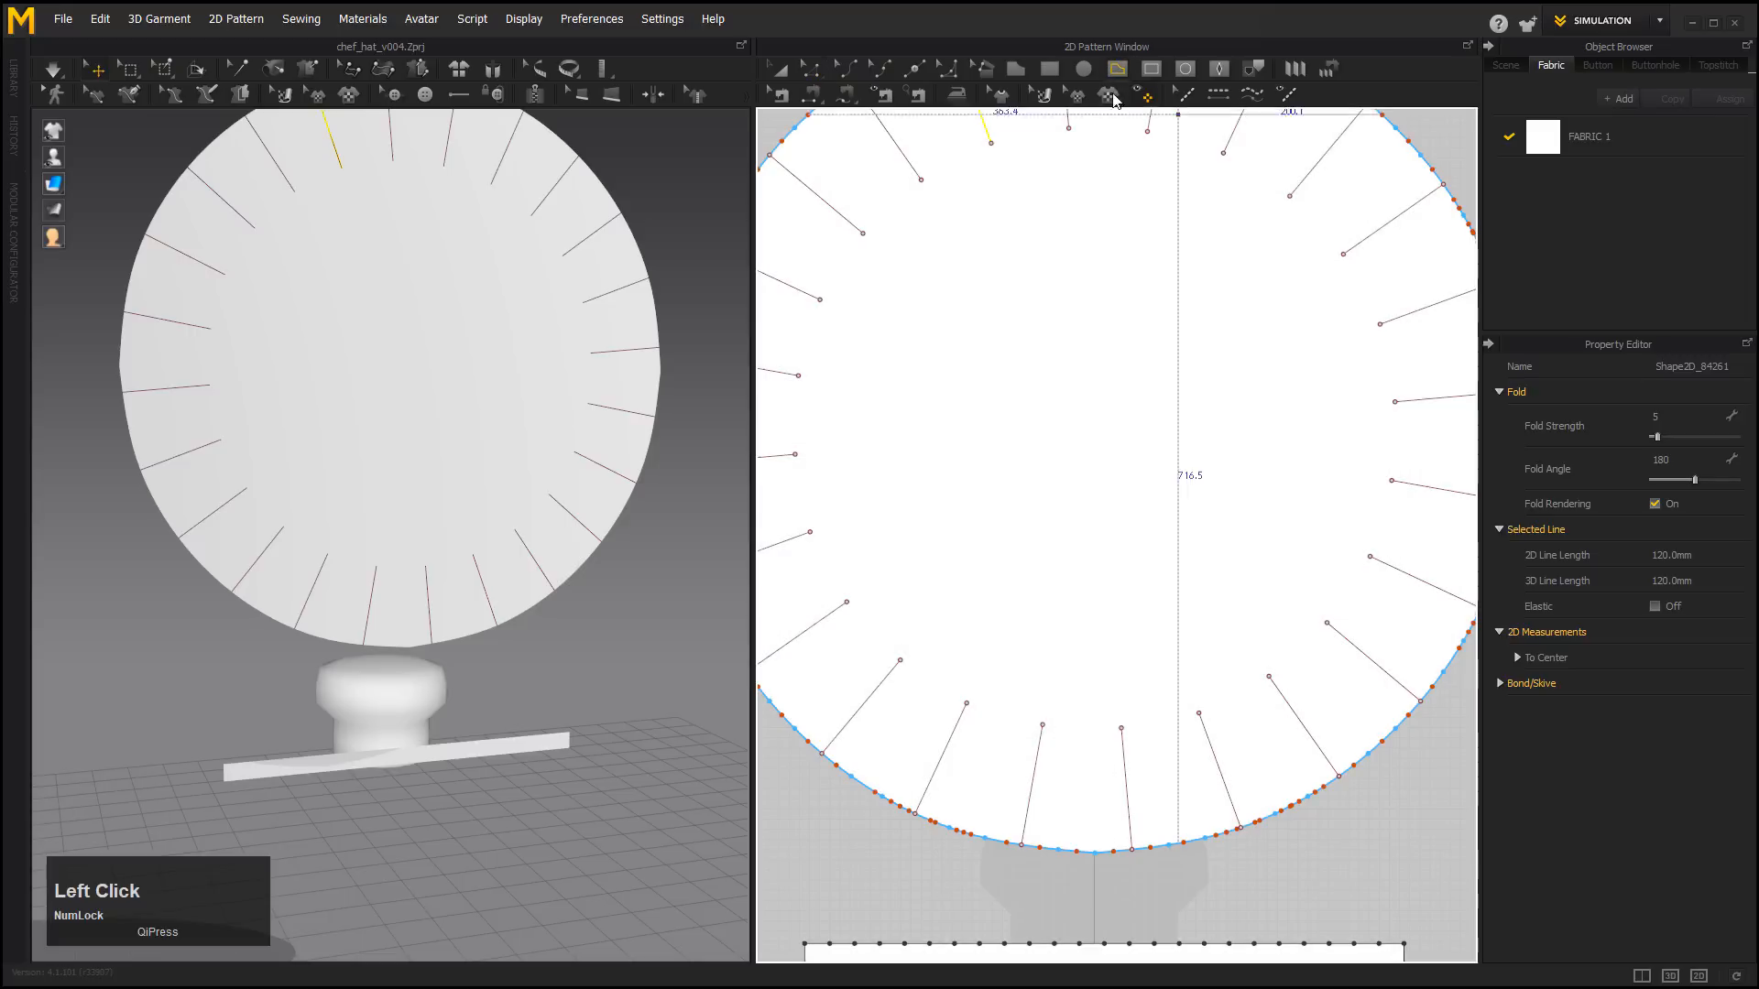
left_click(1061, 851)
right_click(1132, 512, "alt")
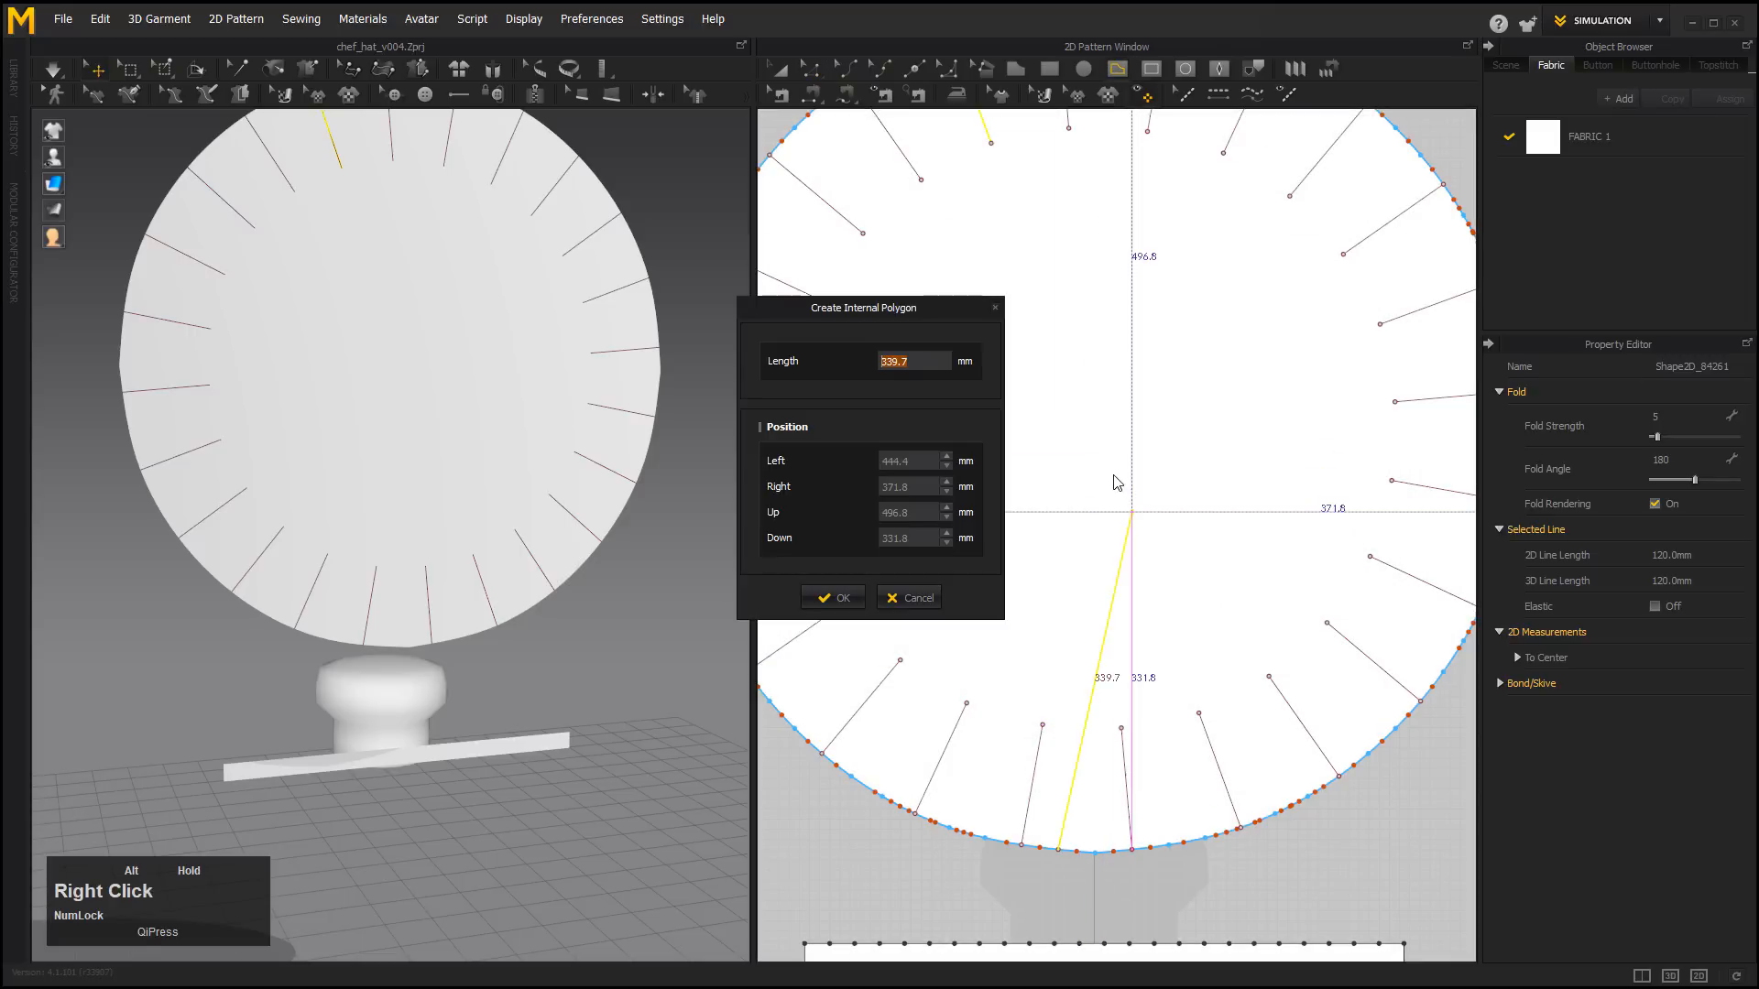
left_click(915, 600)
scroll(1100, 609, "down", 2)
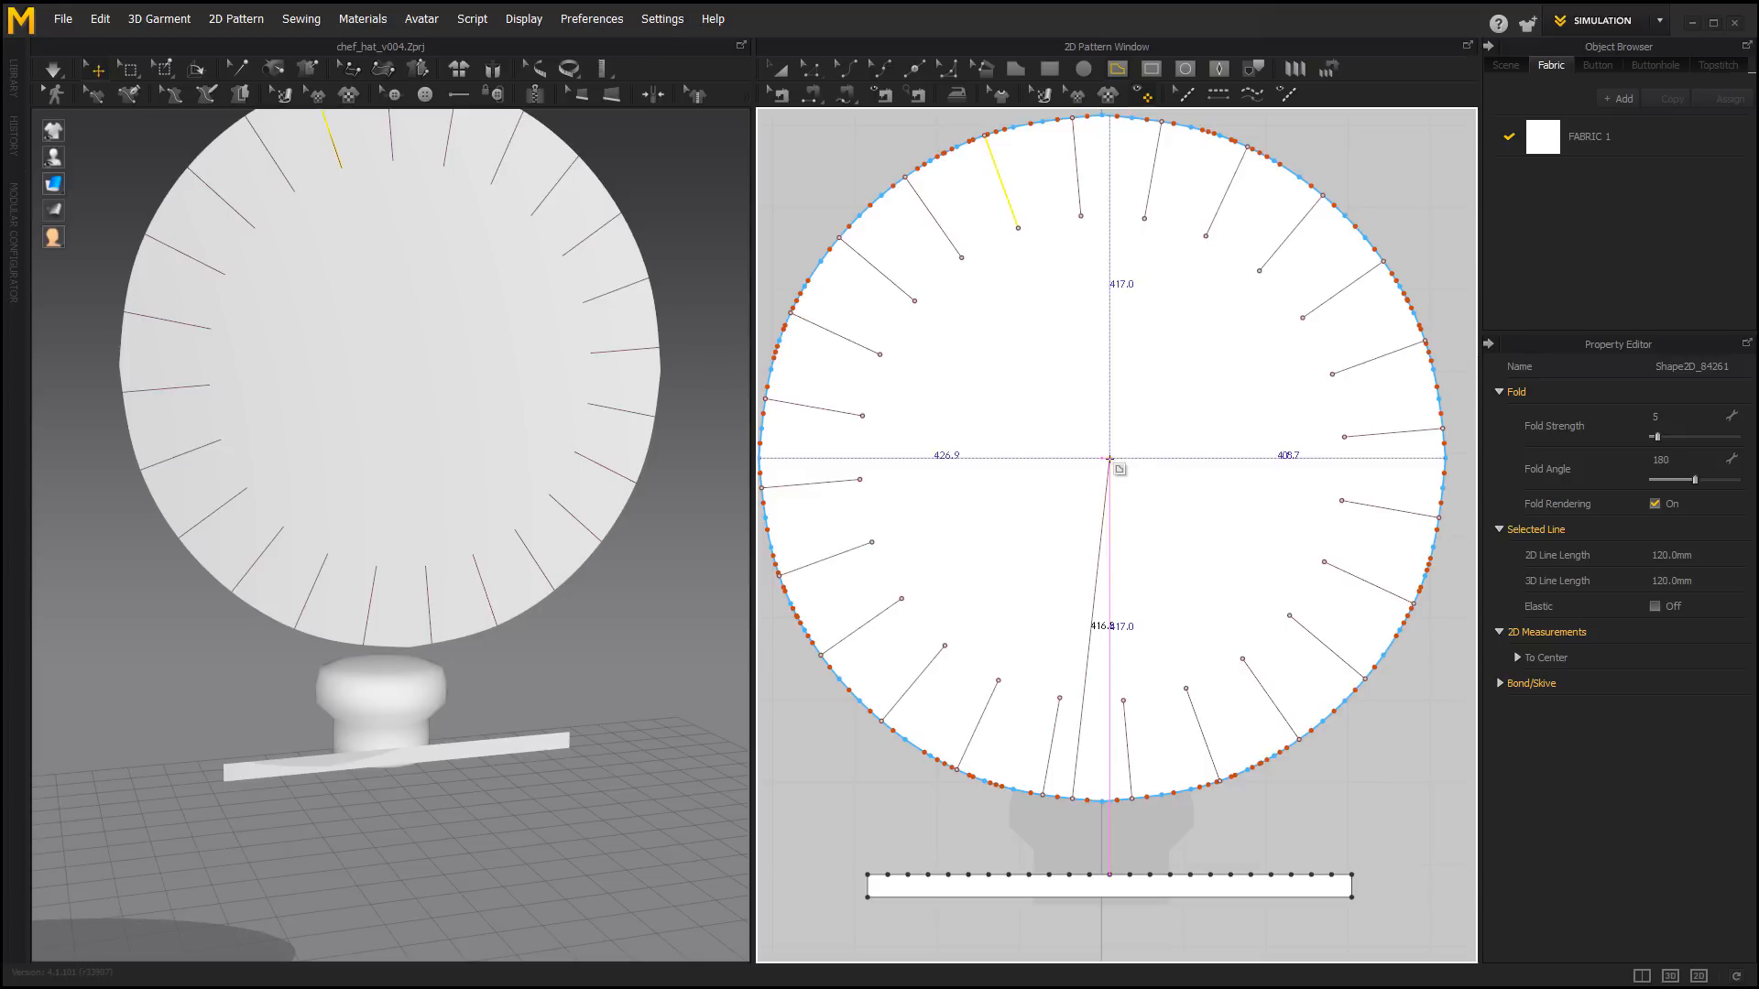
left_click(1105, 459)
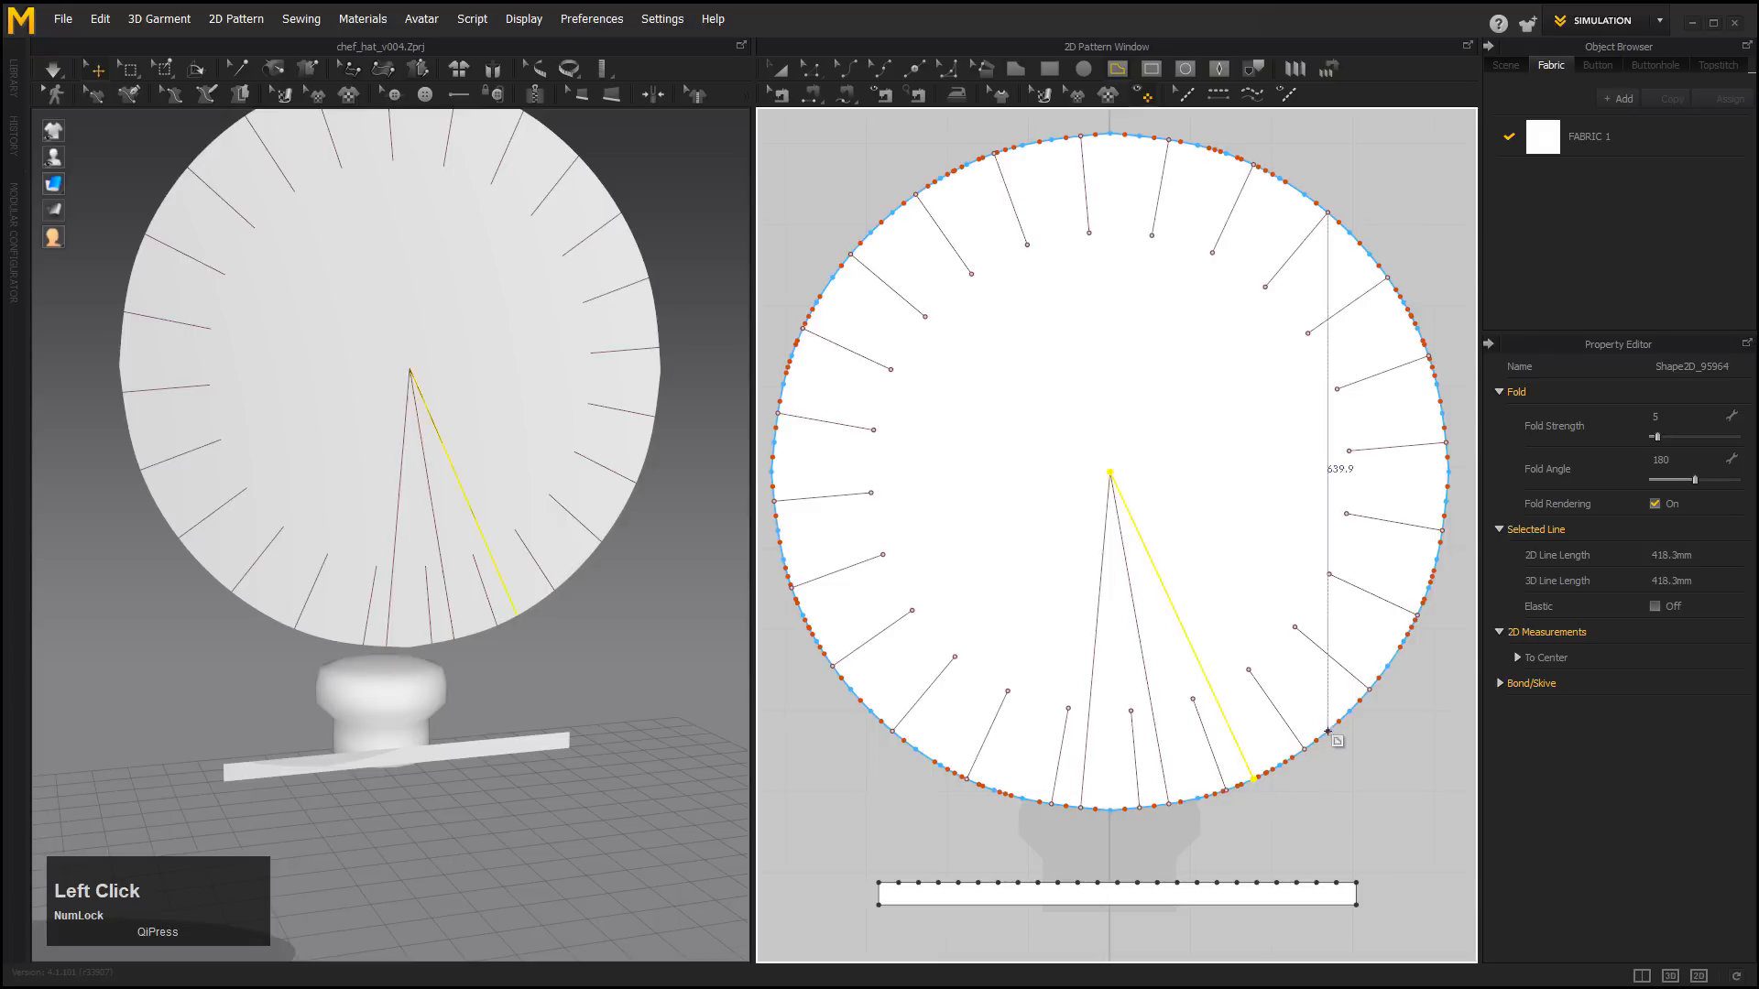
Draw internal lines to the center from every third edge point around the circle's right side, beside the 120 mm lines.
double_click(1111, 472)
left_click(1446, 501)
double_click(1111, 471)
left_click(1442, 413)
double_click(1110, 472)
left_click(1418, 329)
double_click(1111, 472)
left_click(1370, 254)
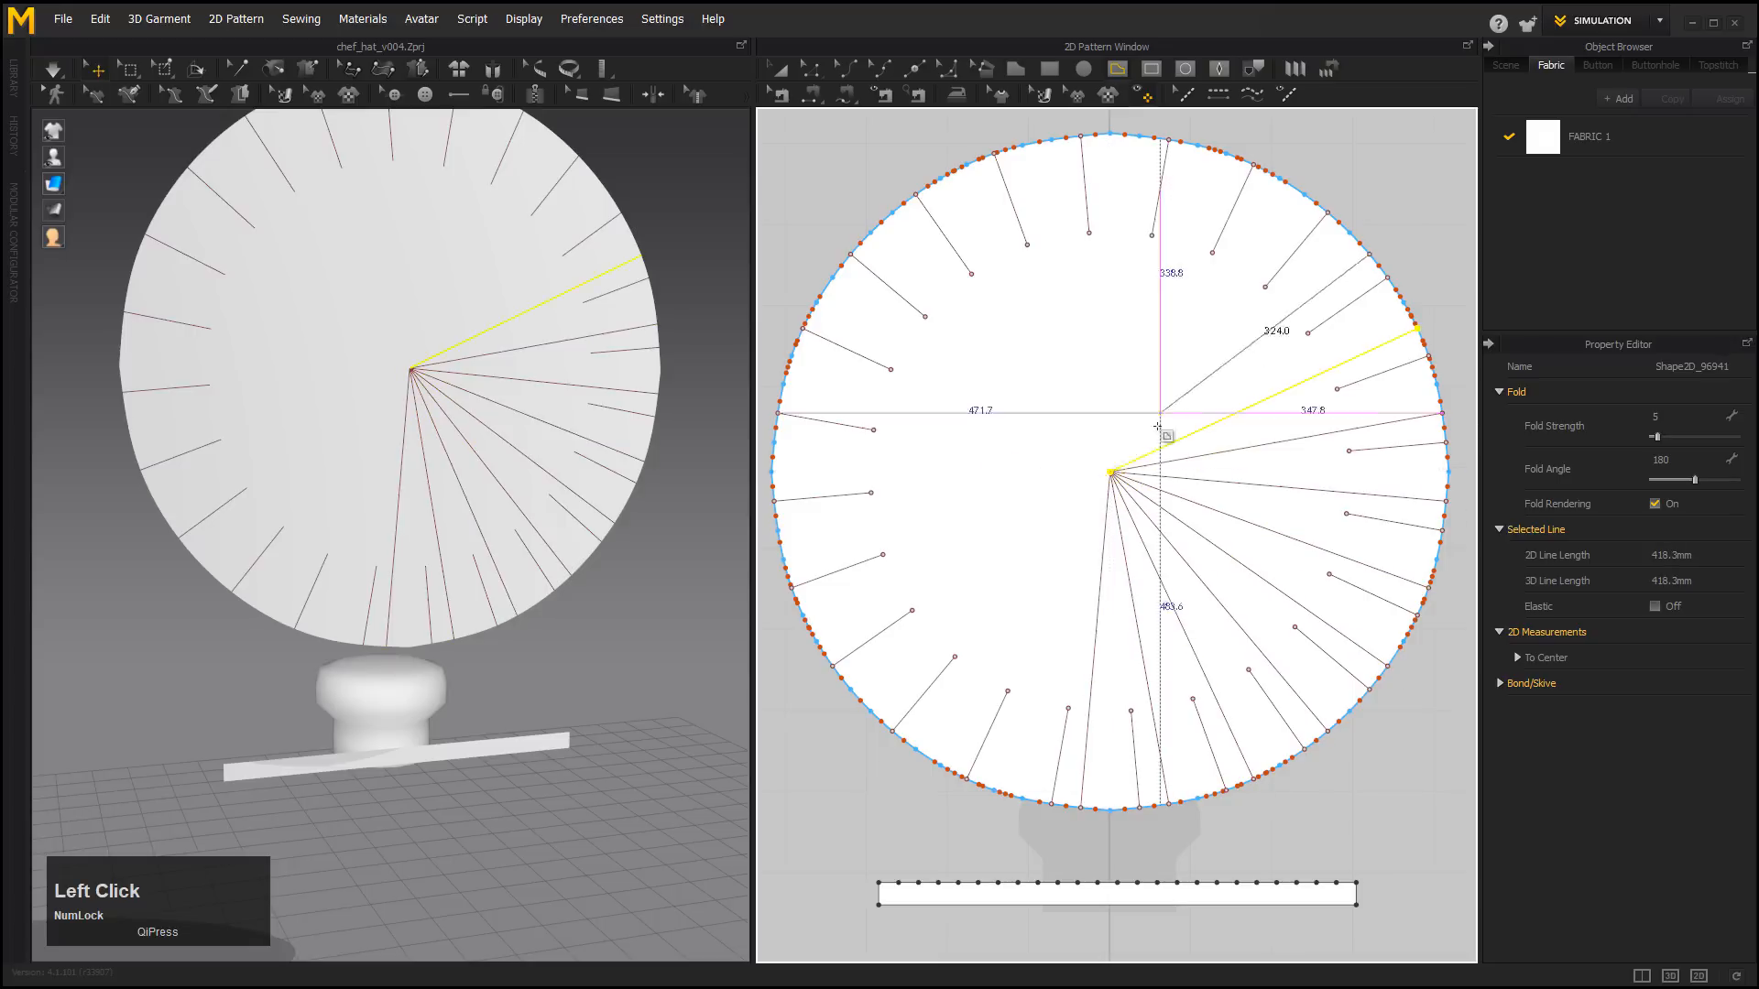
double_click(1110, 472)
Continue the second set of internal lines to the center from every third edge point around the circle's left side.
left_click(967, 165)
double_click(1110, 472)
left_click(892, 213)
double_click(1111, 472)
left_click(832, 278)
double_click(1111, 472)
left_click(791, 356)
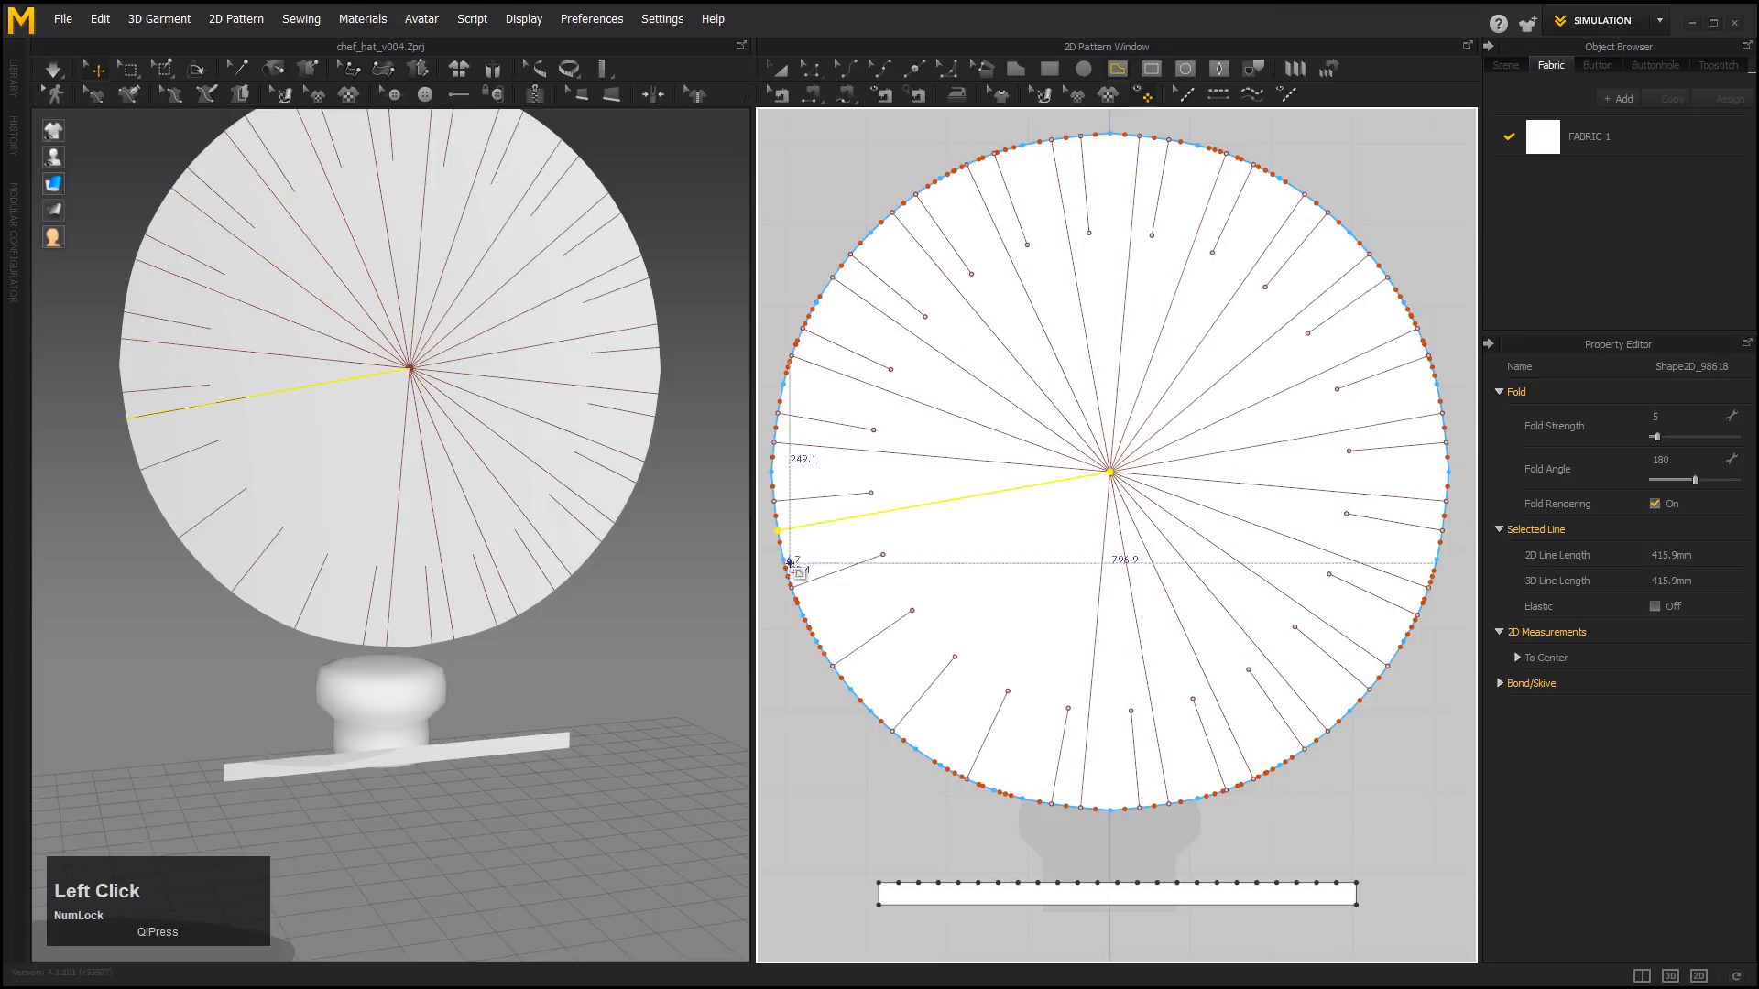
Shorten a full-length internal line in the circle's upper-left quarter to 80 mm, with the length change located at its End.
key("z")
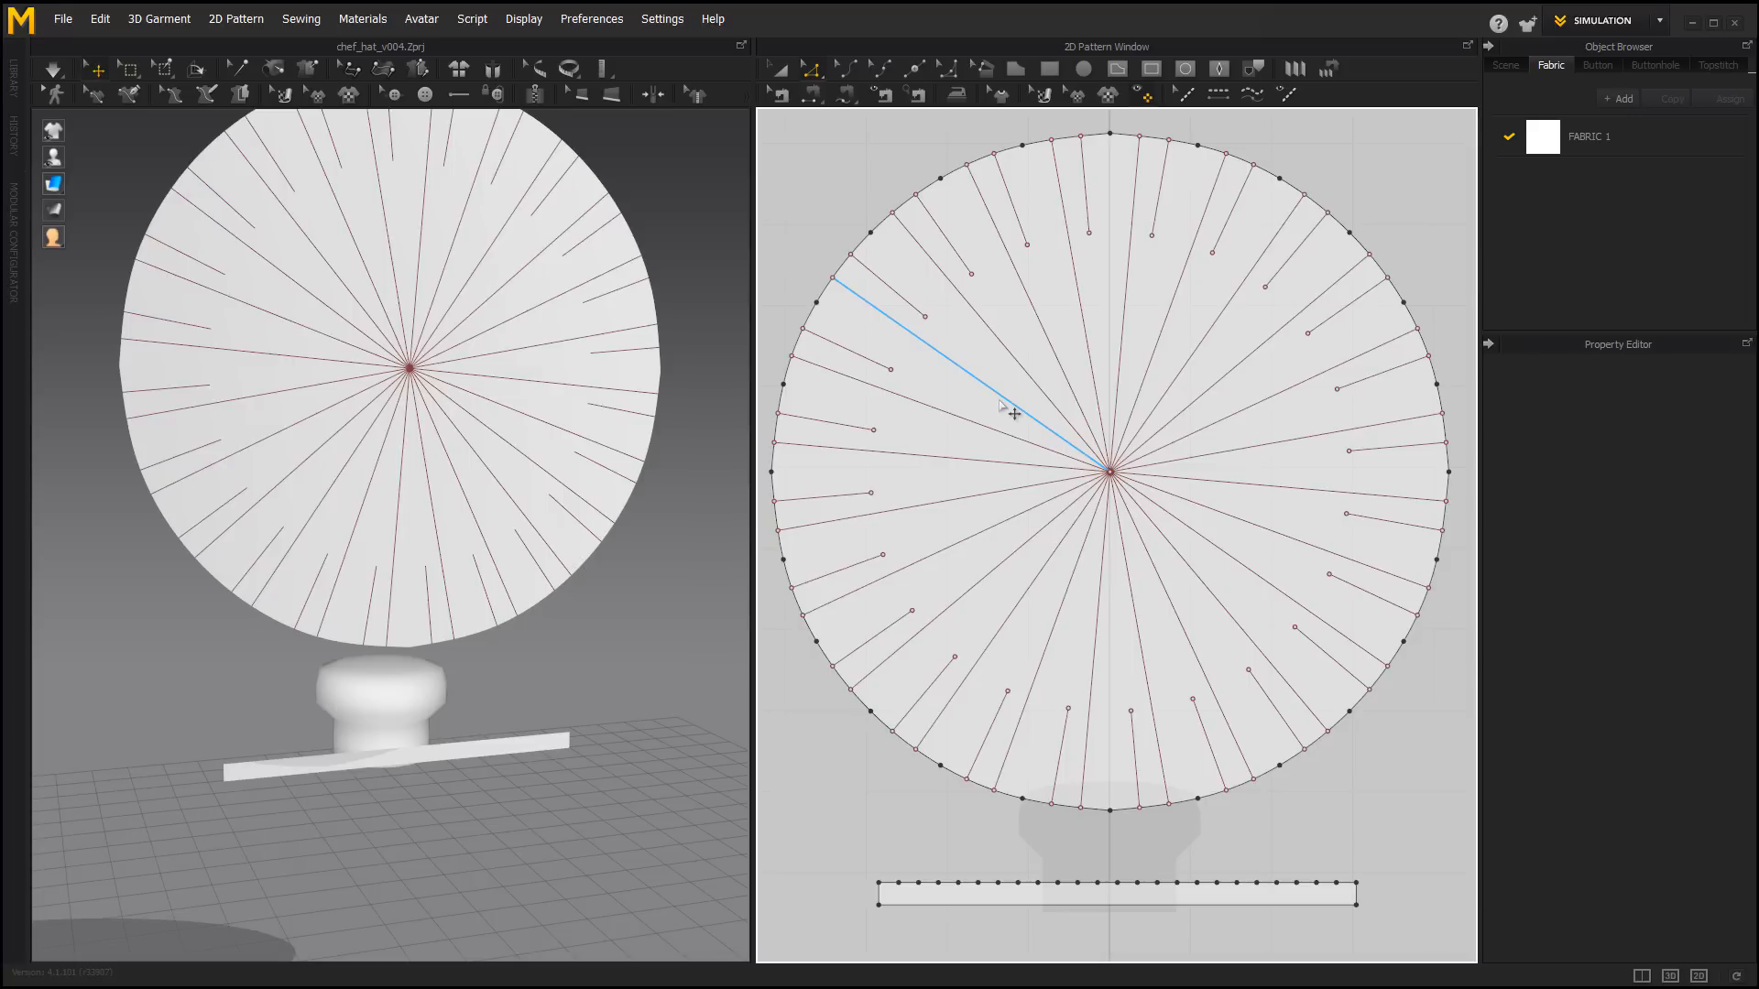
left_click(1014, 414)
right_click(1014, 414)
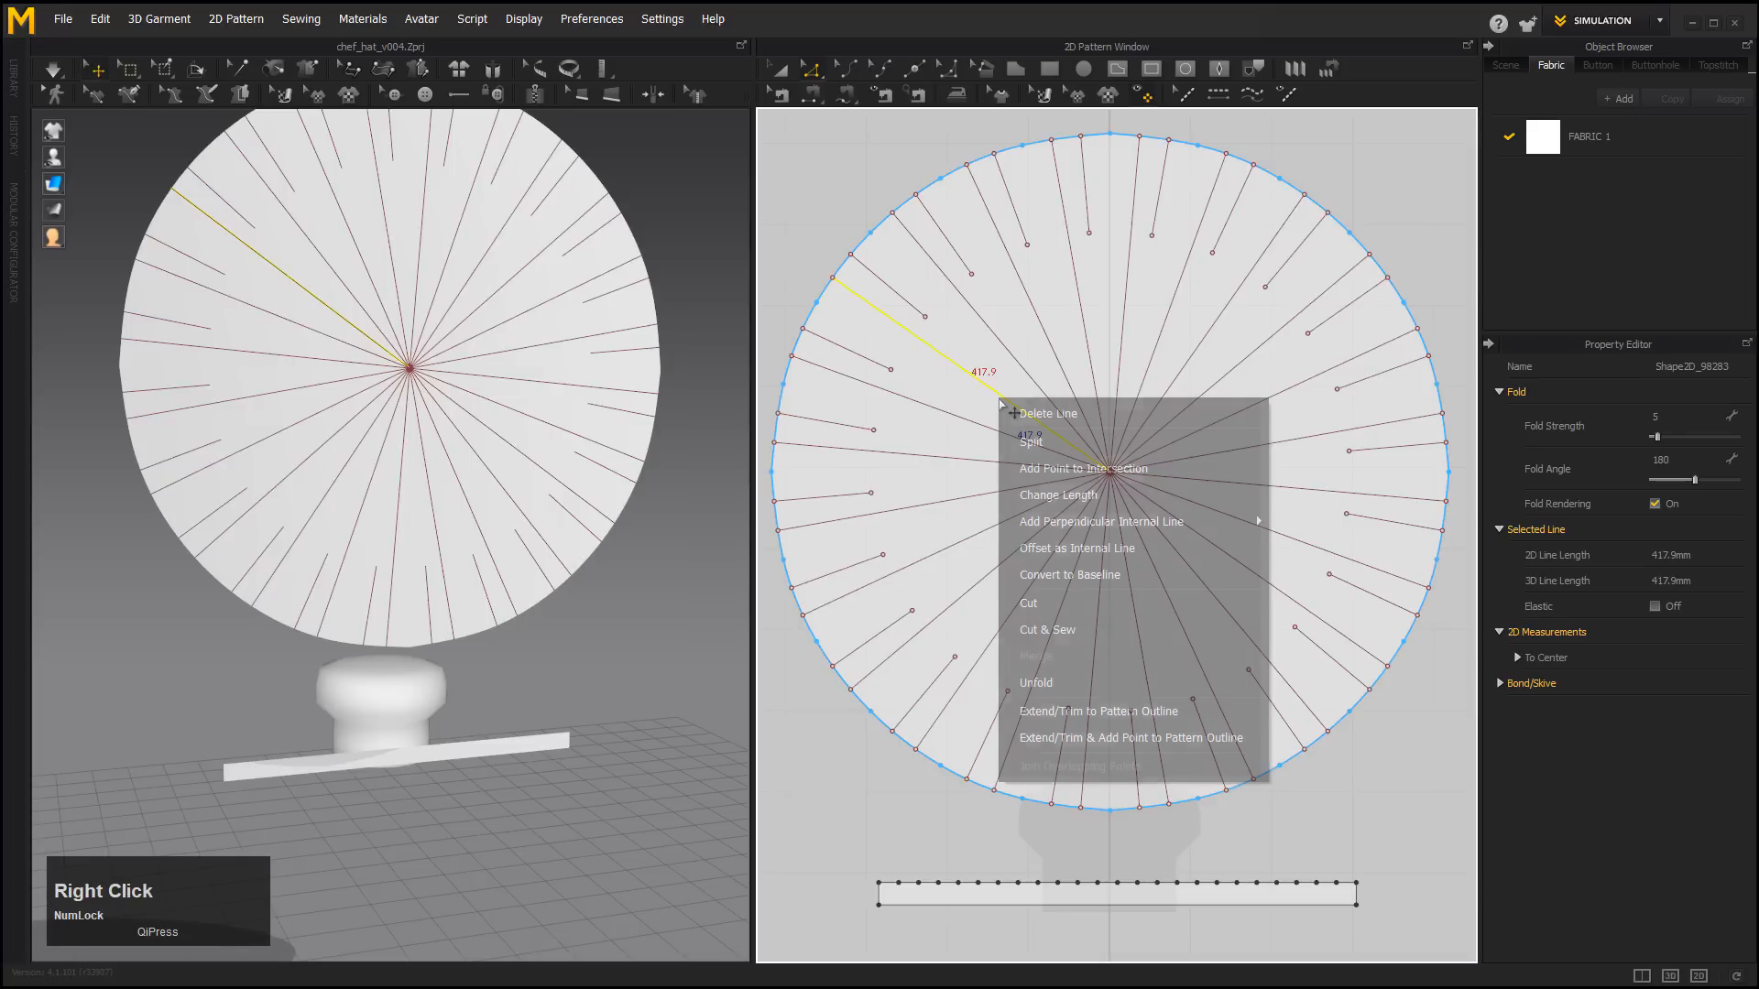
left_click(1053, 496)
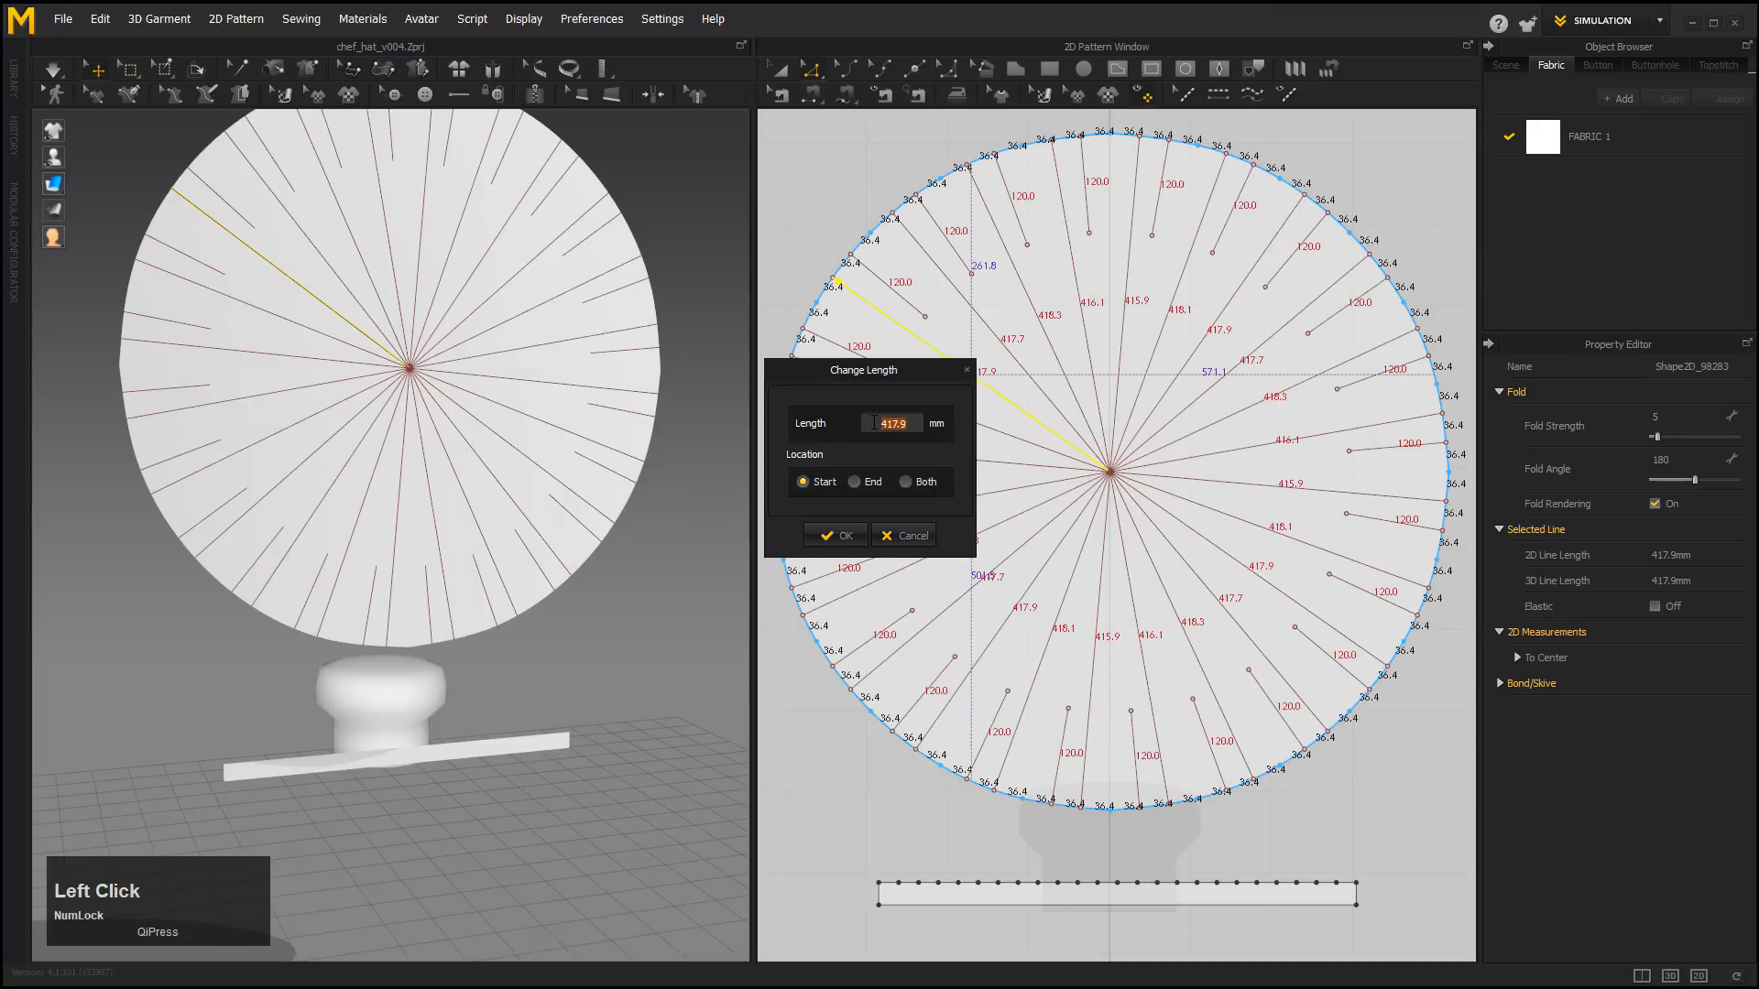
type("80")
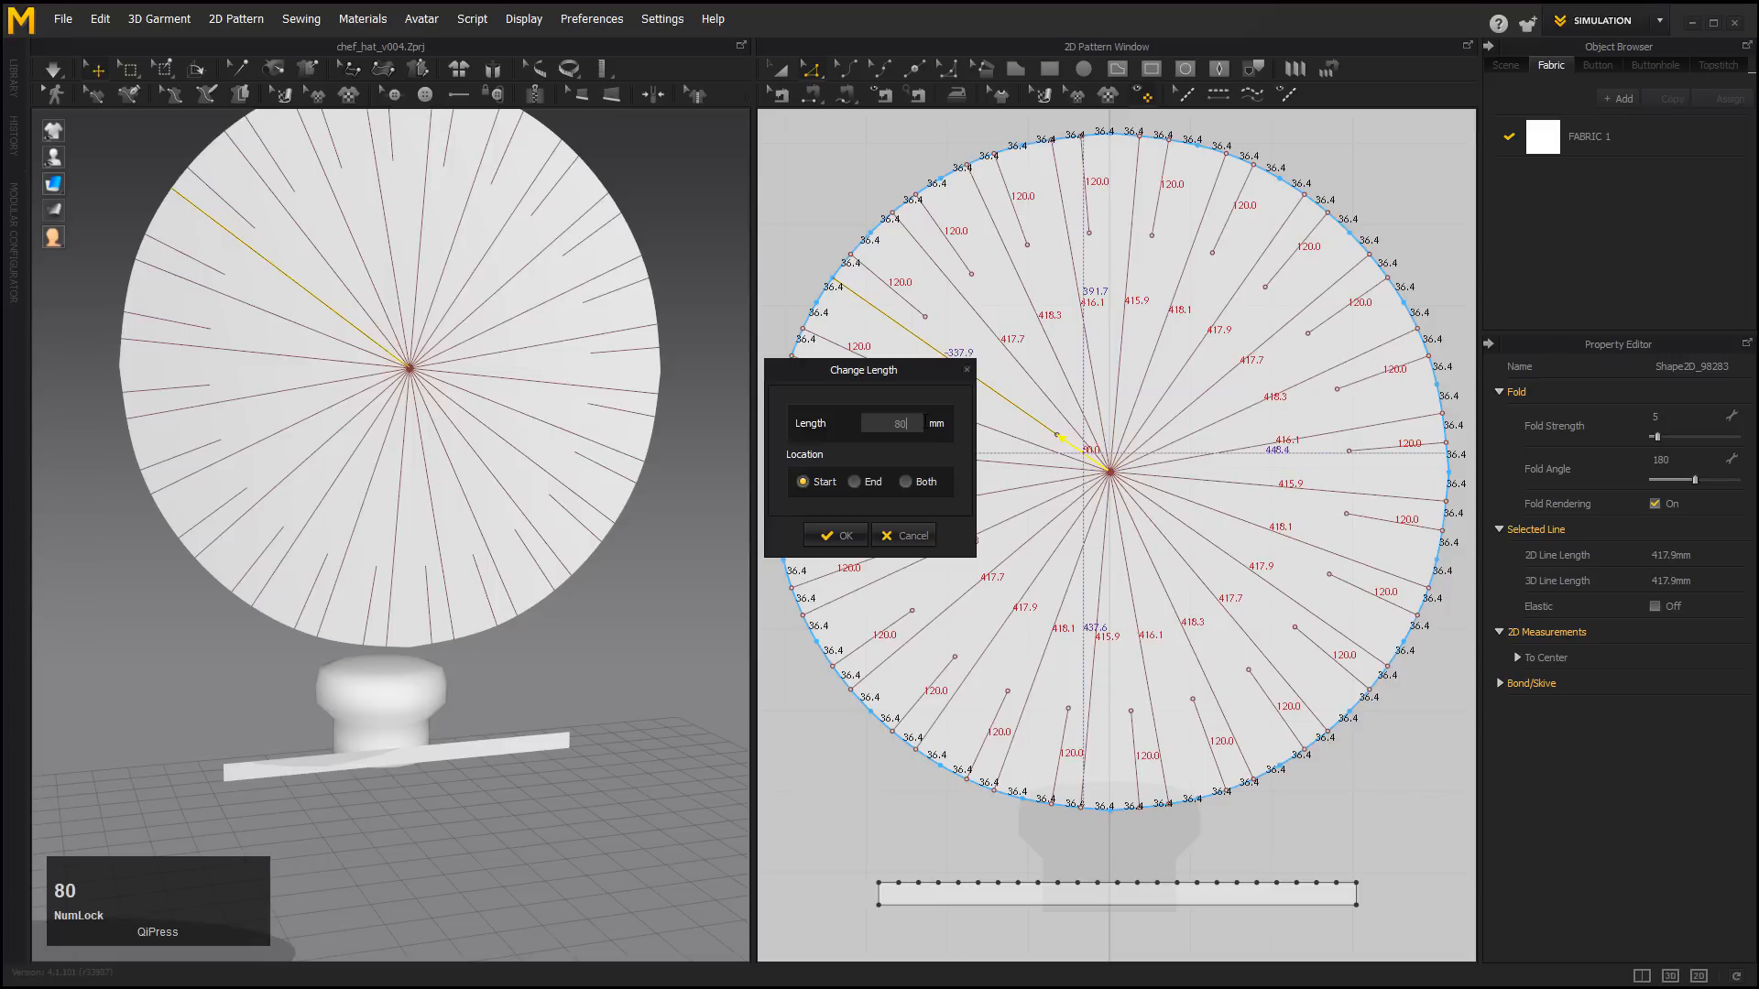
left_click(855, 482)
left_click(836, 536)
Shorten the remaining full-length lines down the circle's left side to 80 mm, keeping their outer ends.
type("80")
left_click(861, 484)
left_click(835, 536)
right_click(954, 499)
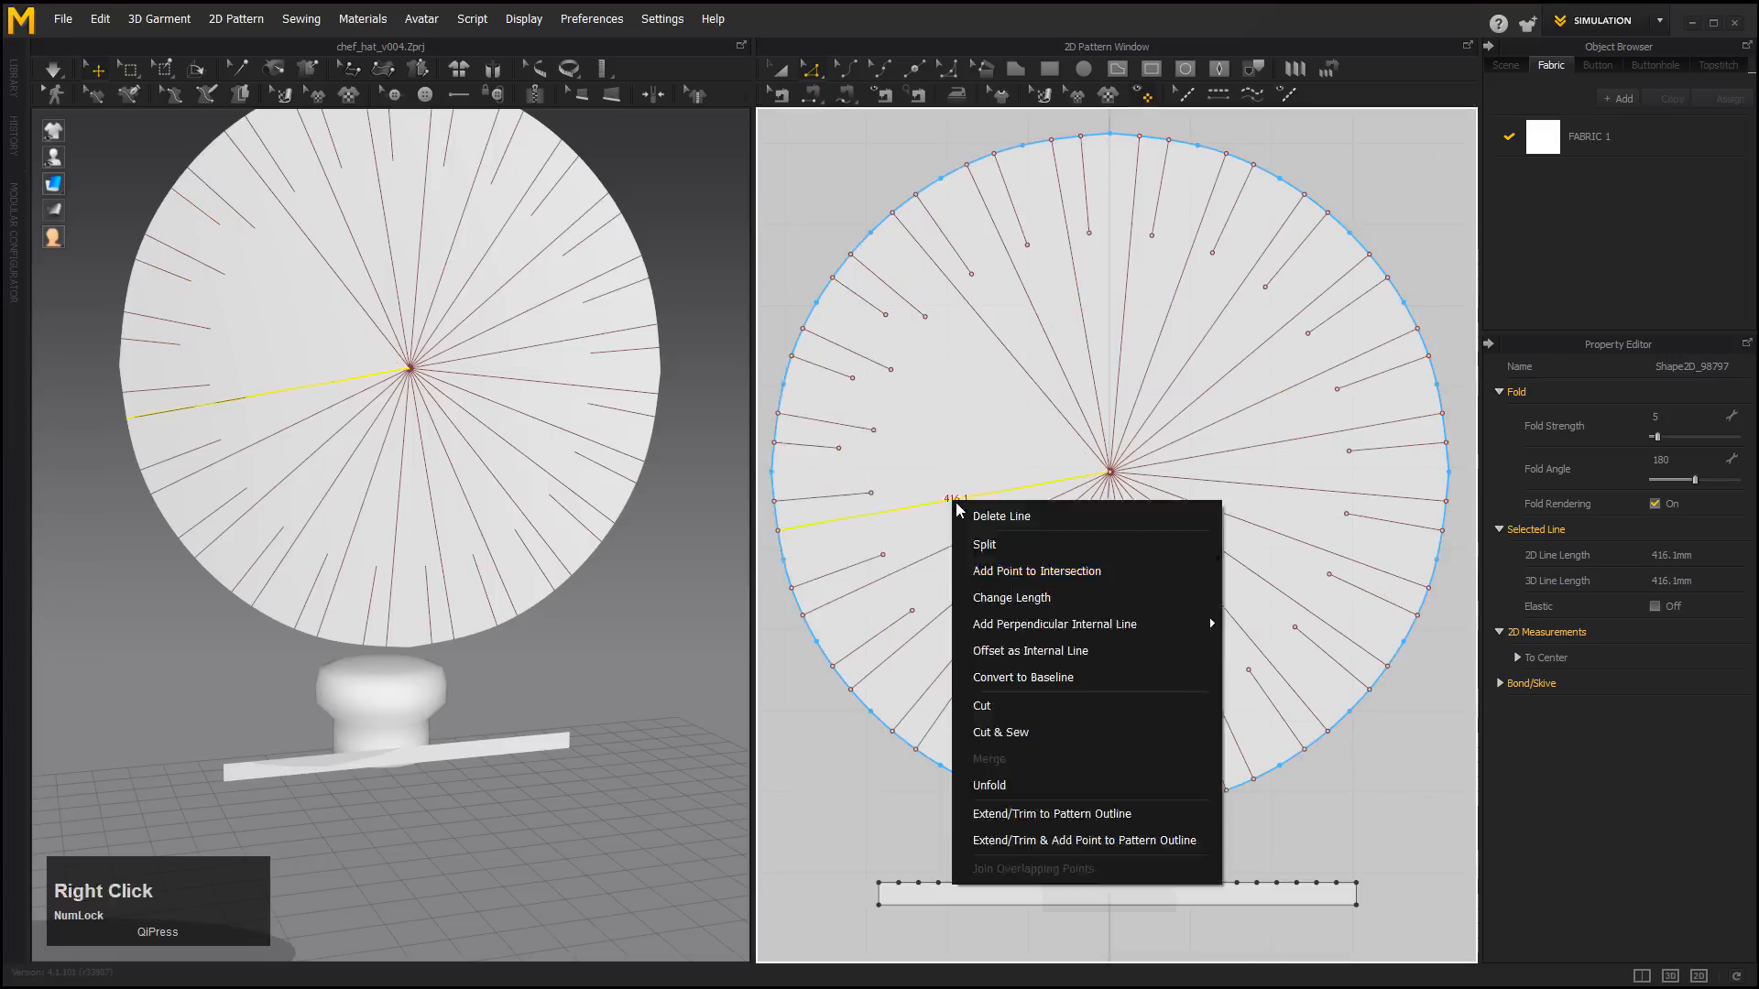
left_click(835, 536)
Shorten the full-length lines along the circle's lower-left quarter to 80 mm, keeping their outer ends.
right_click(944, 544)
right_click(985, 531)
left_click(1023, 613)
left_click(851, 539)
right_click(999, 565)
left_click(836, 536)
right_click(1010, 604)
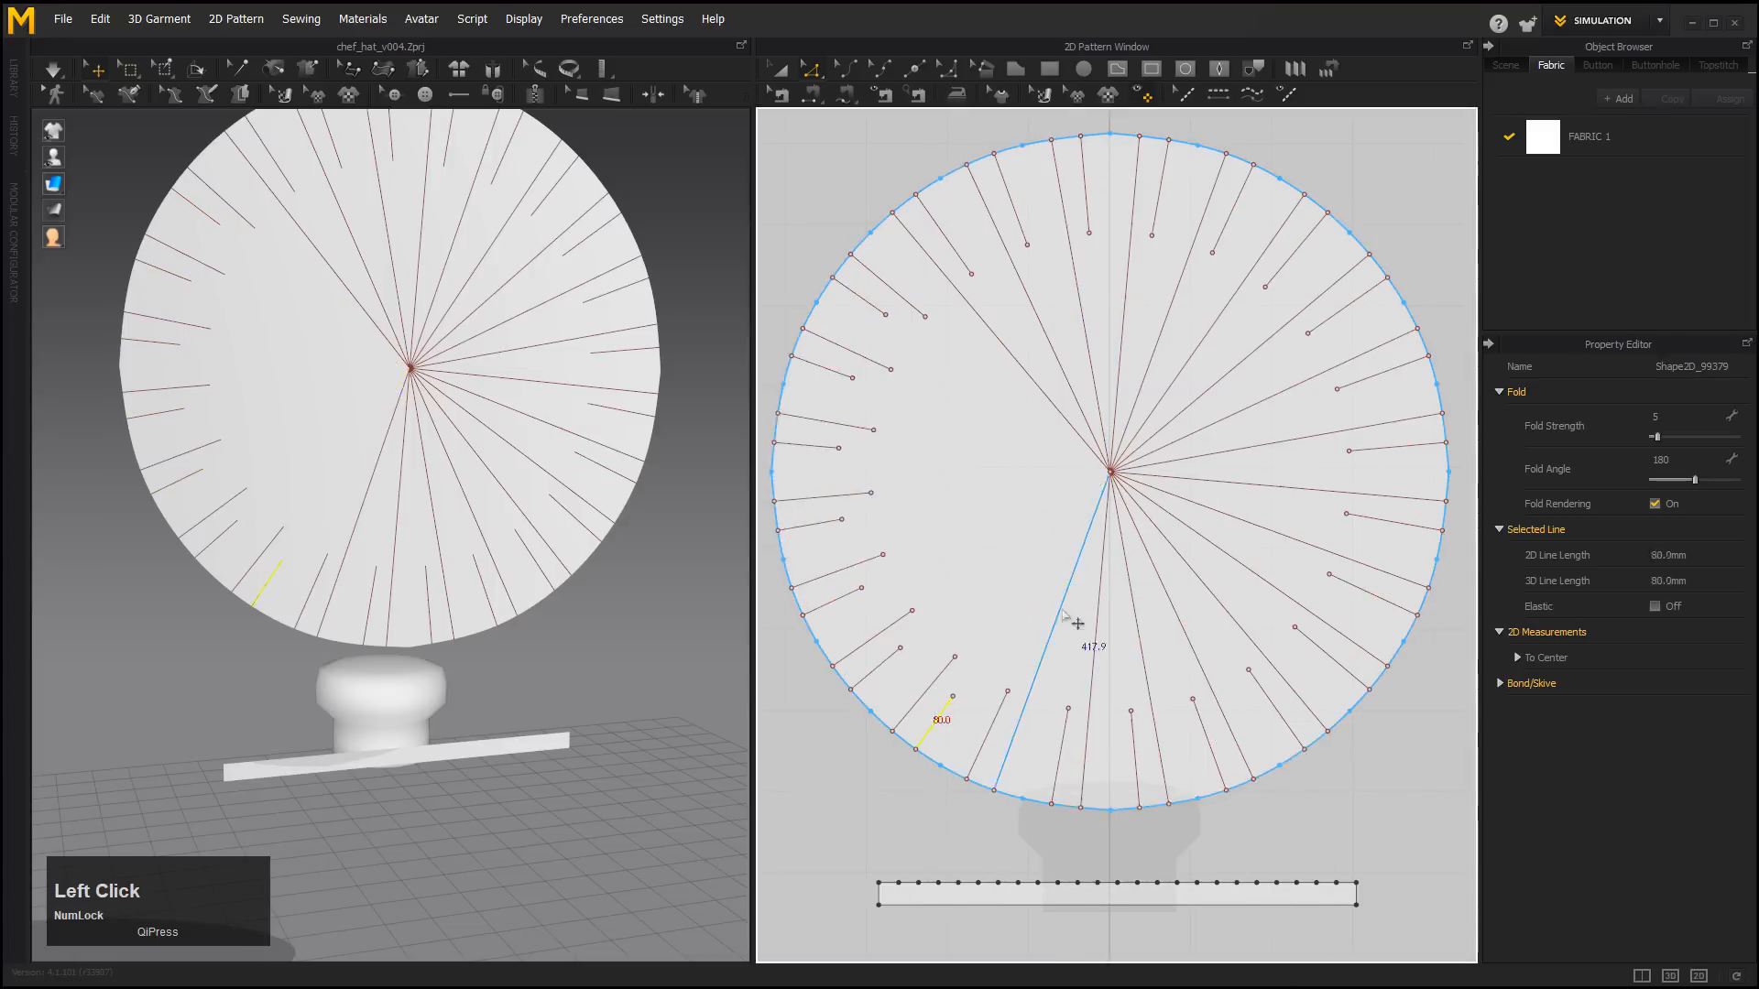
left_click(836, 536)
Shorten the full-length lines along the circle's bottom and lower-right quarter to 80 mm, with the change located at End.
right_click(1098, 609)
type("80")
left_click(856, 482)
left_click(836, 536)
right_click(1190, 629)
left_click(836, 536)
left_click(835, 536)
Shorten the full-length lines up the circle's right side and through its upper-right quarter to 80 mm.
right_click(1249, 531)
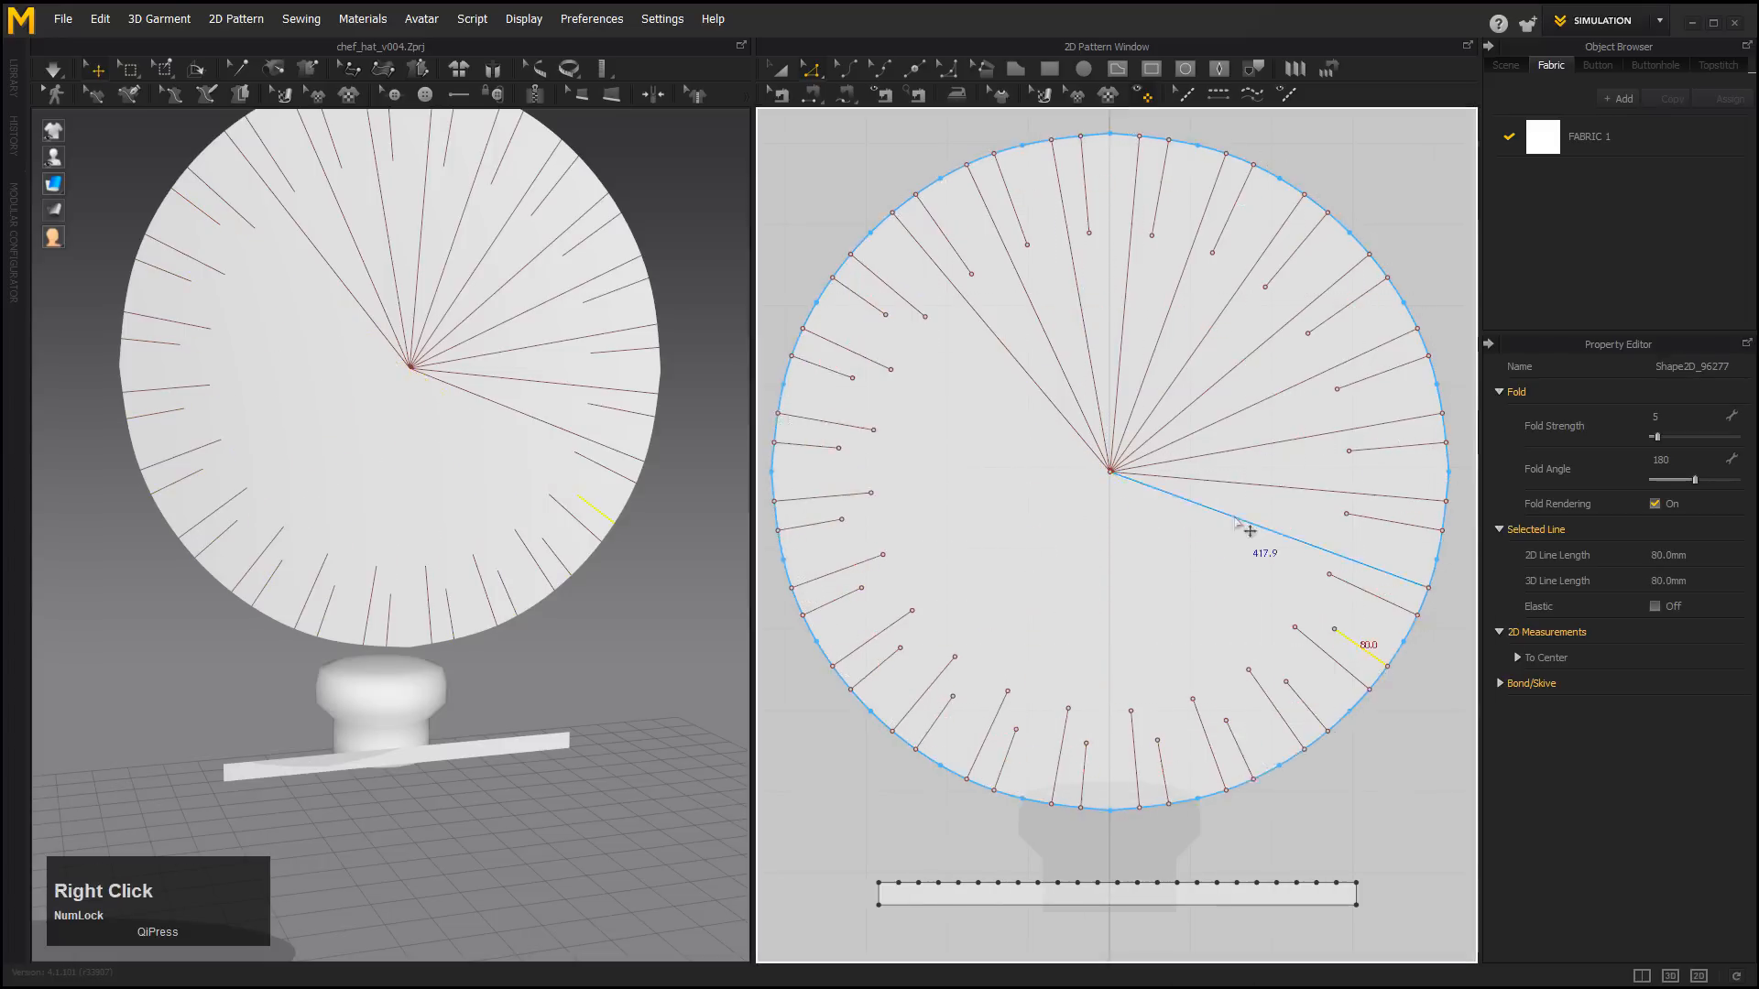
left_click(857, 483)
left_click(835, 536)
right_click(1182, 406)
left_click(1260, 499)
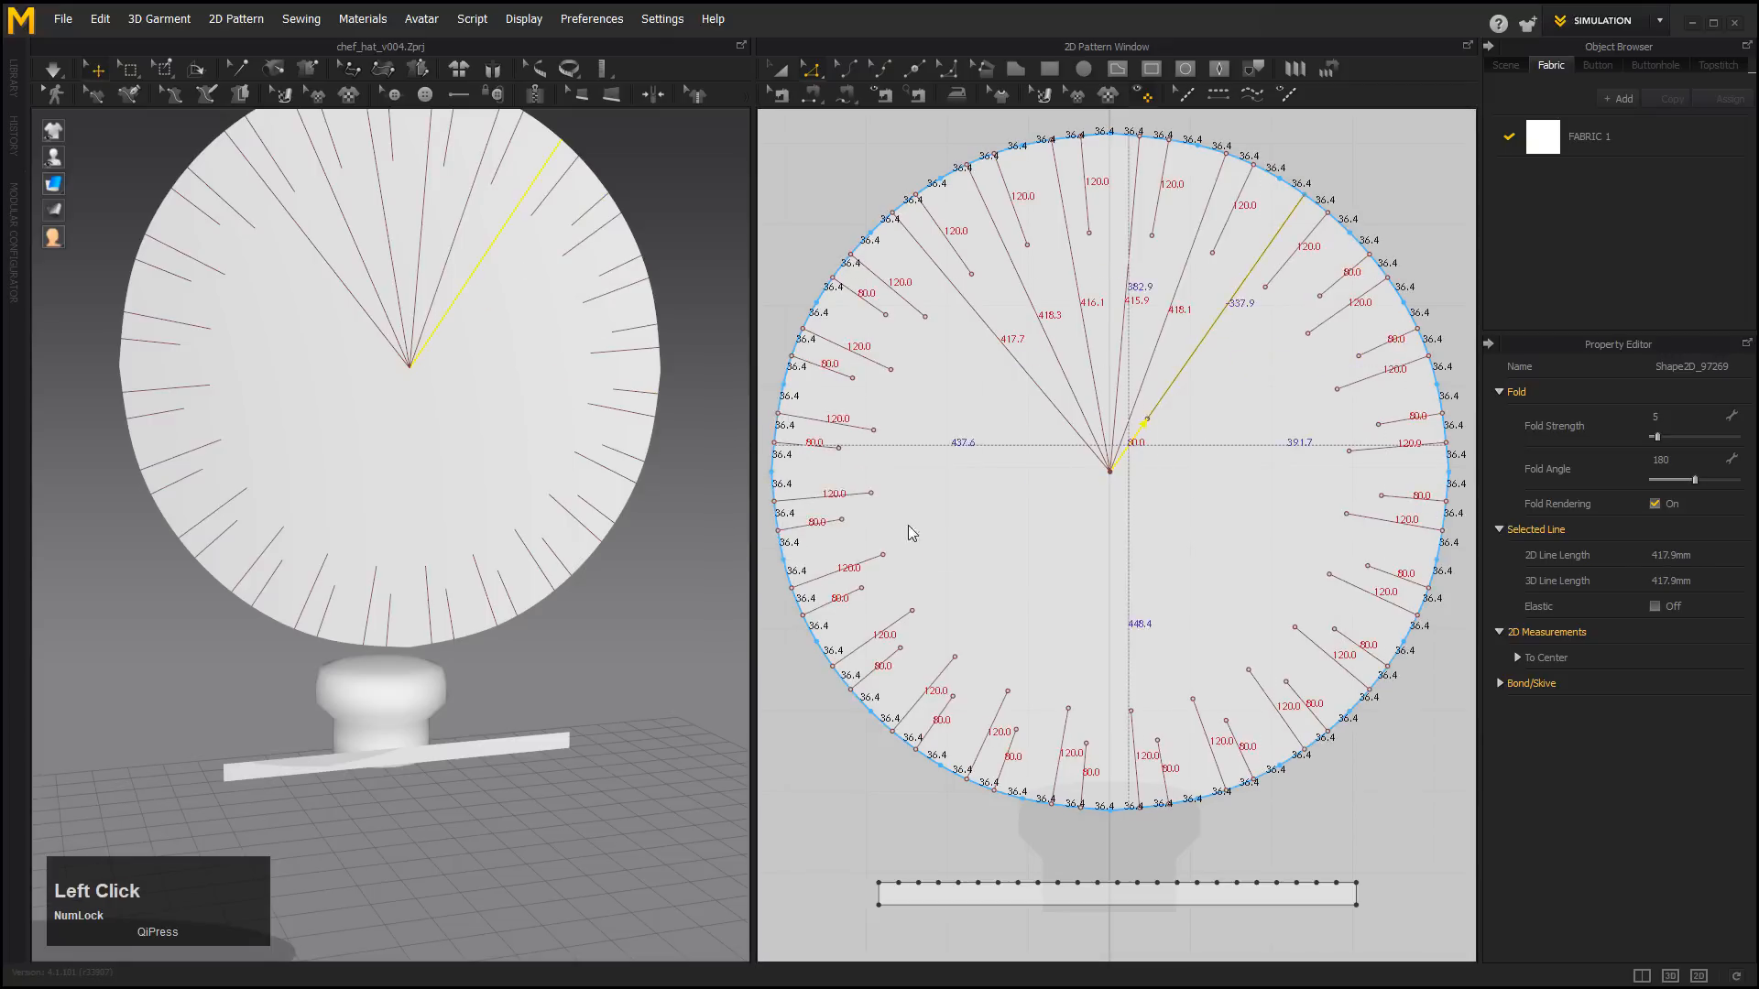
left_click(838, 536)
Shorten the remaining full-length lines across the circle's top to 80 mm, keeping their outer ends.
right_click(1140, 389)
left_click(836, 536)
right_click(1115, 392)
left_click(856, 482)
left_click(836, 536)
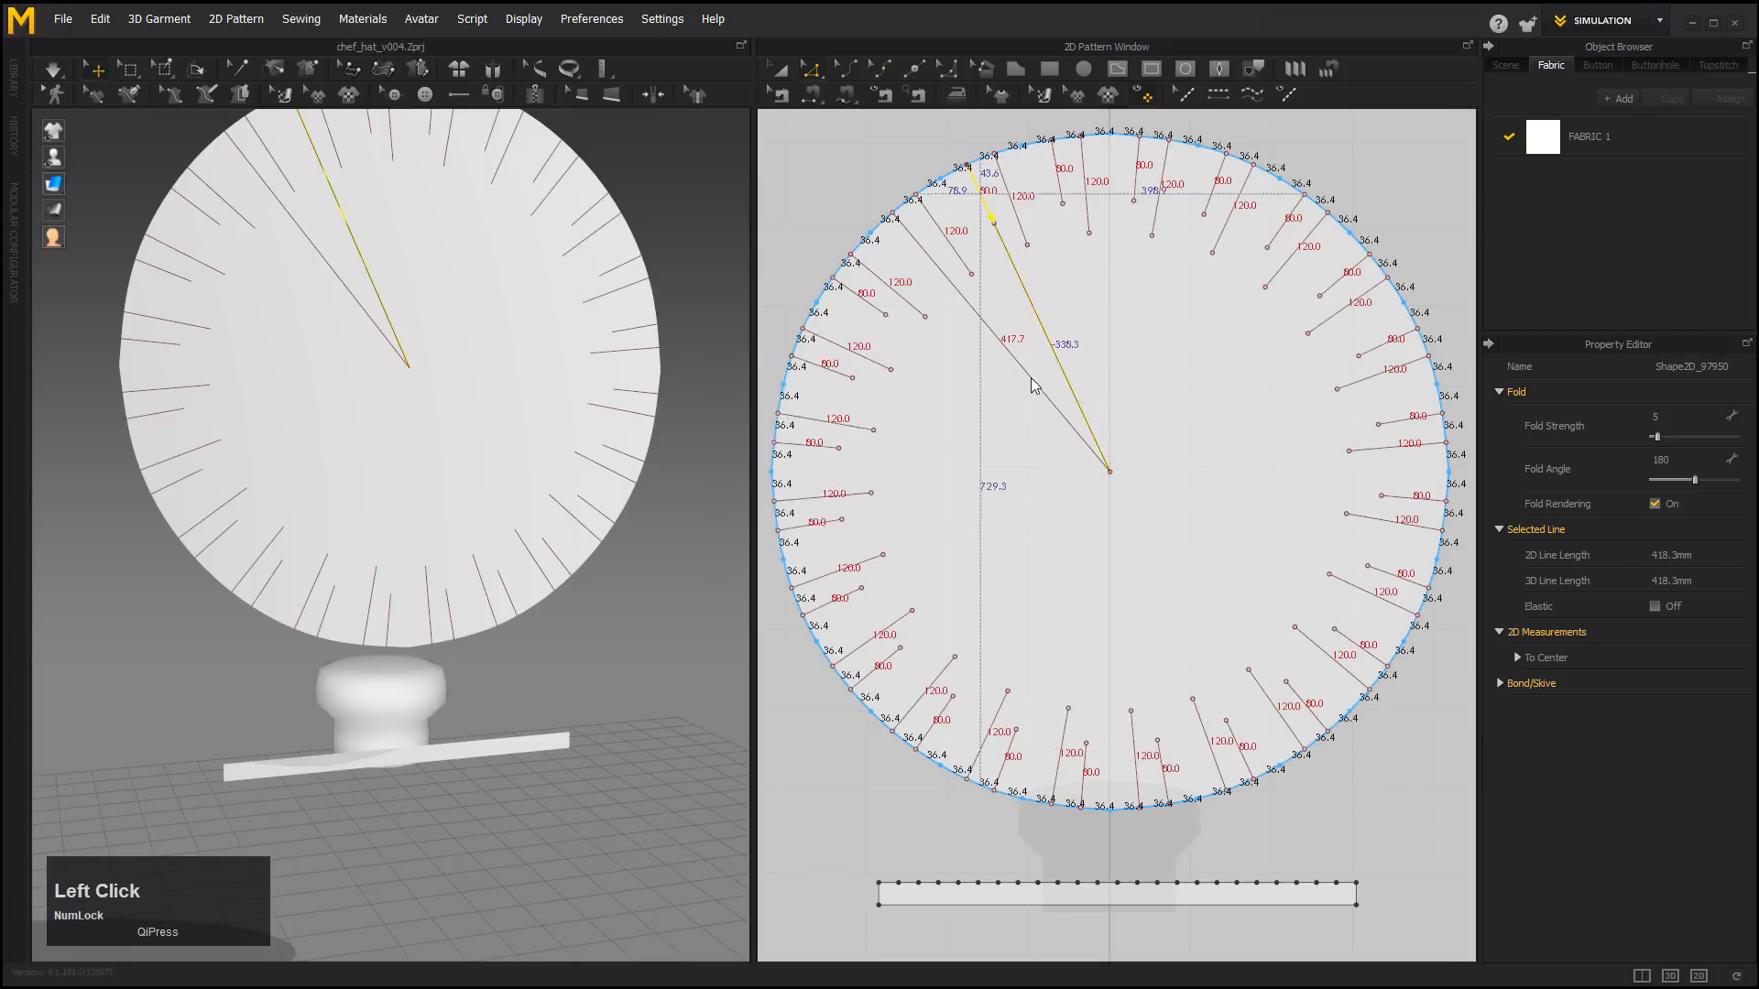
right_click(1031, 378)
left_click(835, 536)
scroll(1202, 562, "down", 1)
middle_click_drag(1203, 563, 1191, 484, "alt")
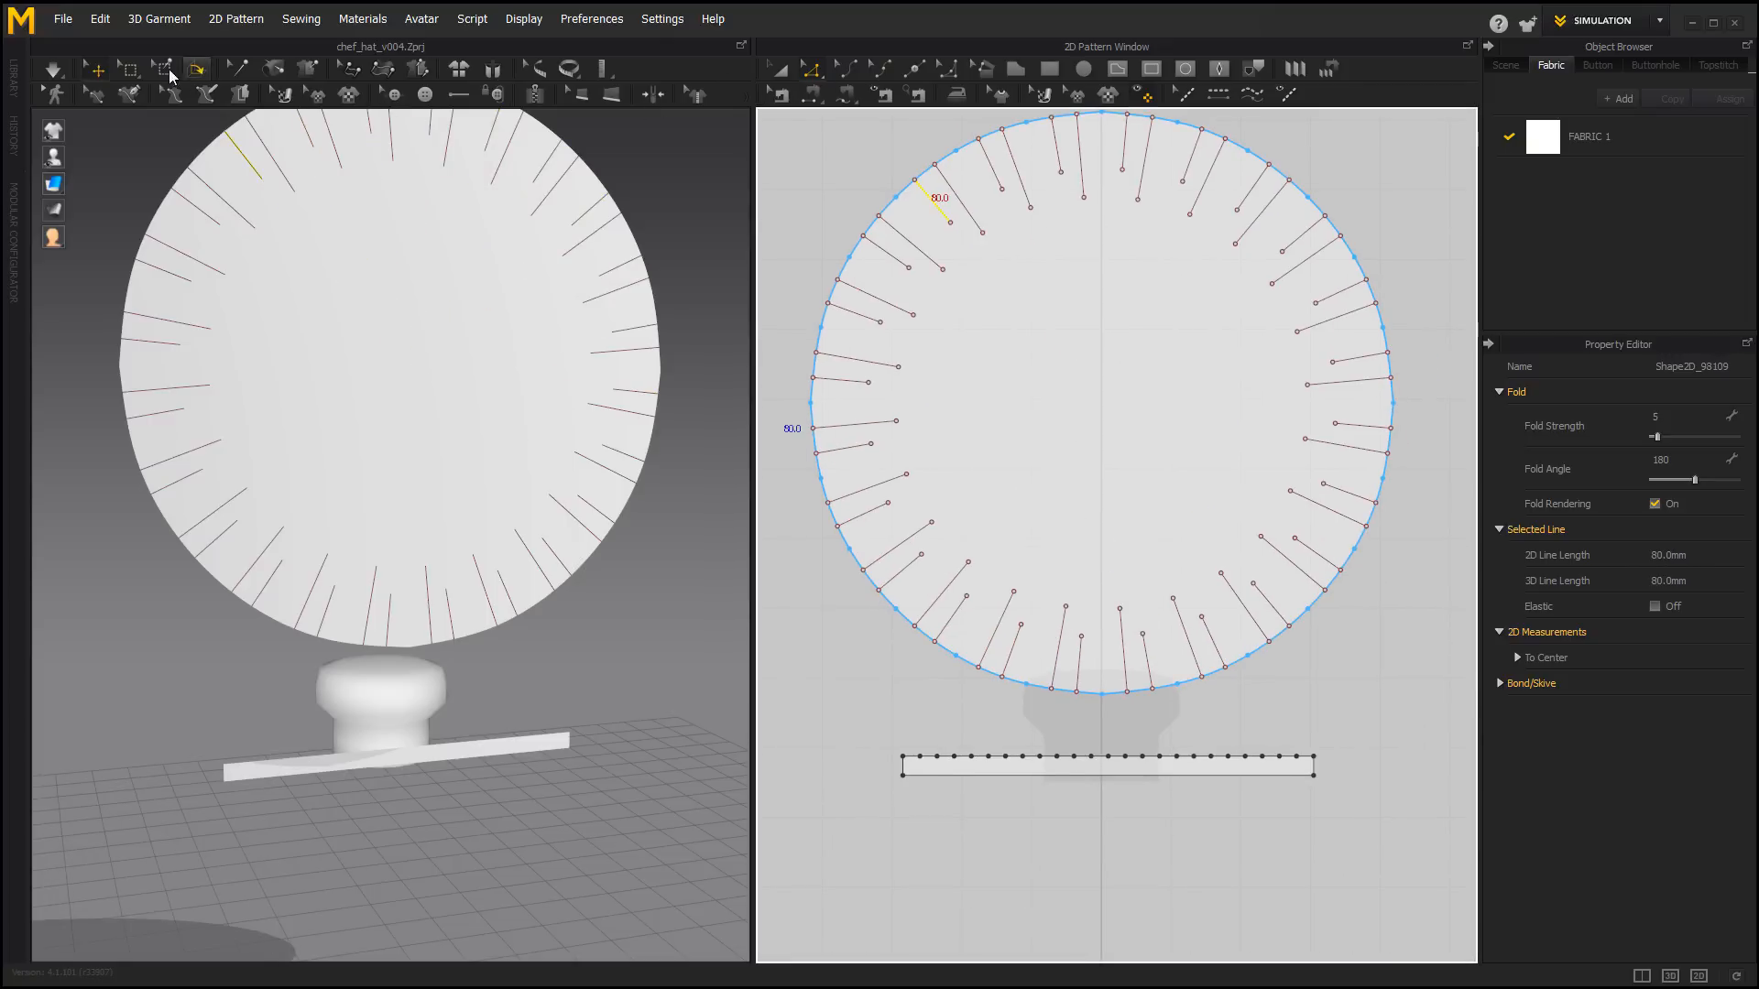
Rotate the circle pattern flat and place it horizontally just above the avatar head form.
left_click(89, 75)
right_click_drag(522, 475, 522, 446, "alt")
left_click(417, 425)
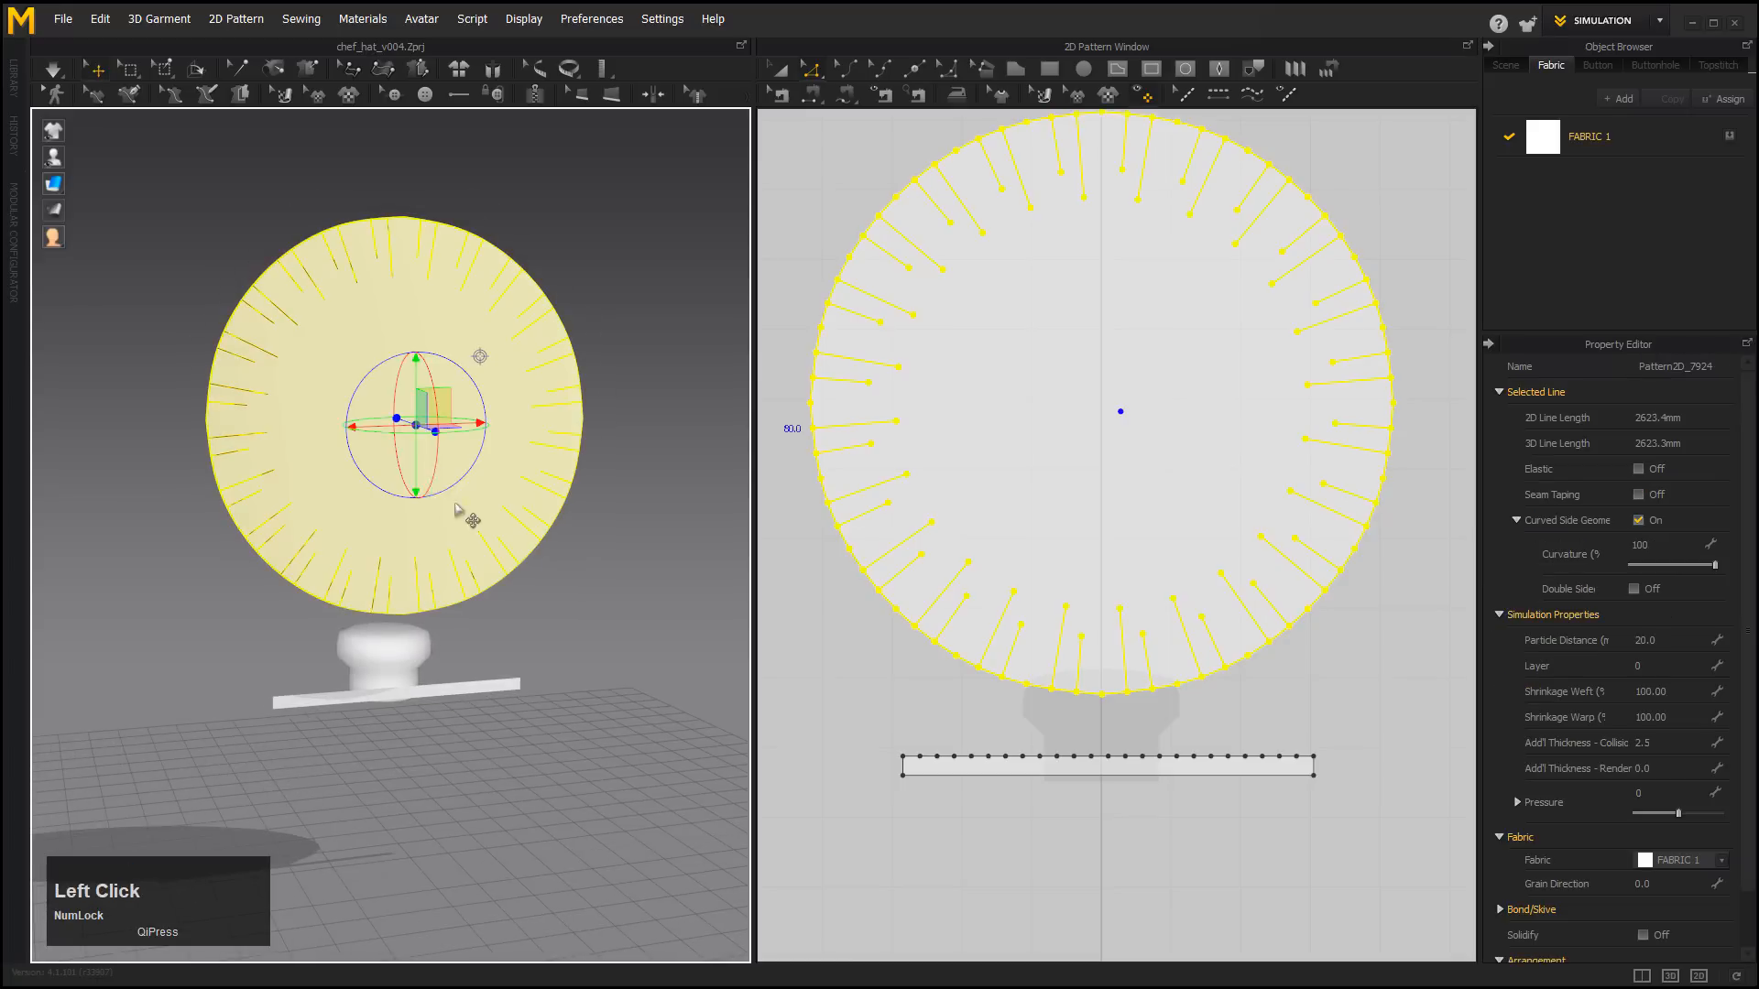
left_click_drag(444, 499, 389, 329, "alt")
left_click_drag(528, 441, 258, 413, "alt")
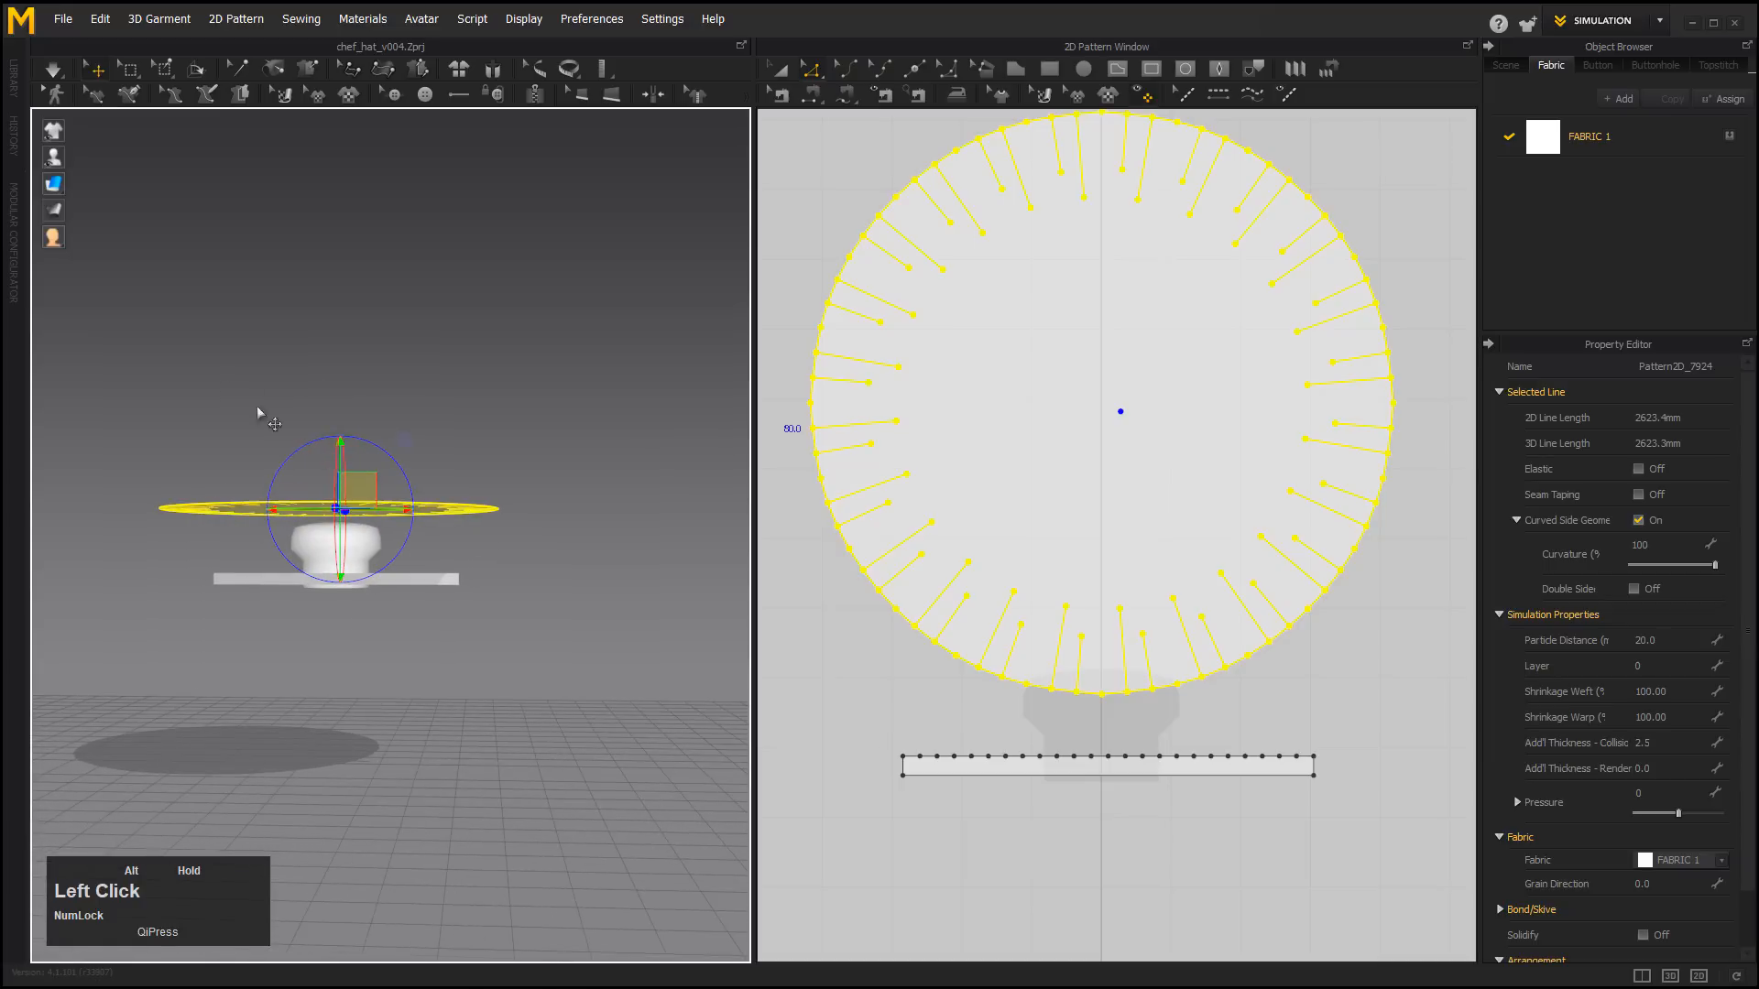
left_click_drag(354, 473, 466, 534)
middle_click_drag(494, 438, 569, 432, "alt")
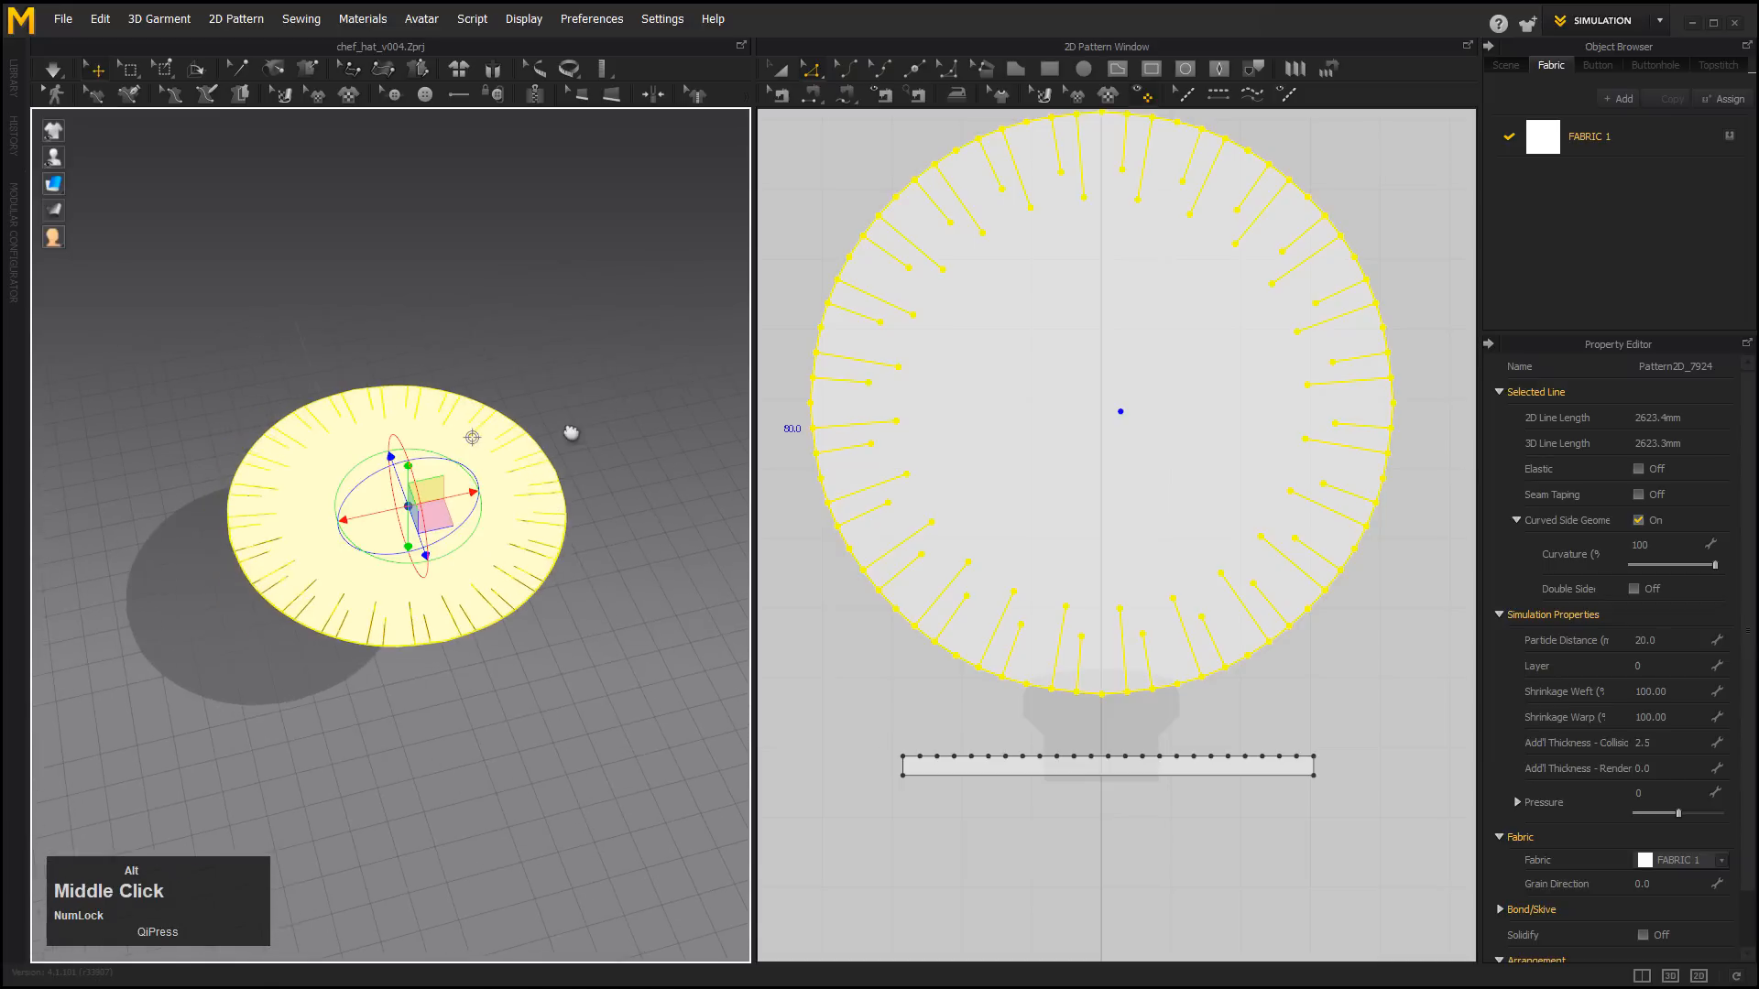
right_click_drag(412, 316, 371, 268, "alt")
Test-simulate the circle's drape over the head form, inspect its hem, and undo the simulation.
left_click(58, 73)
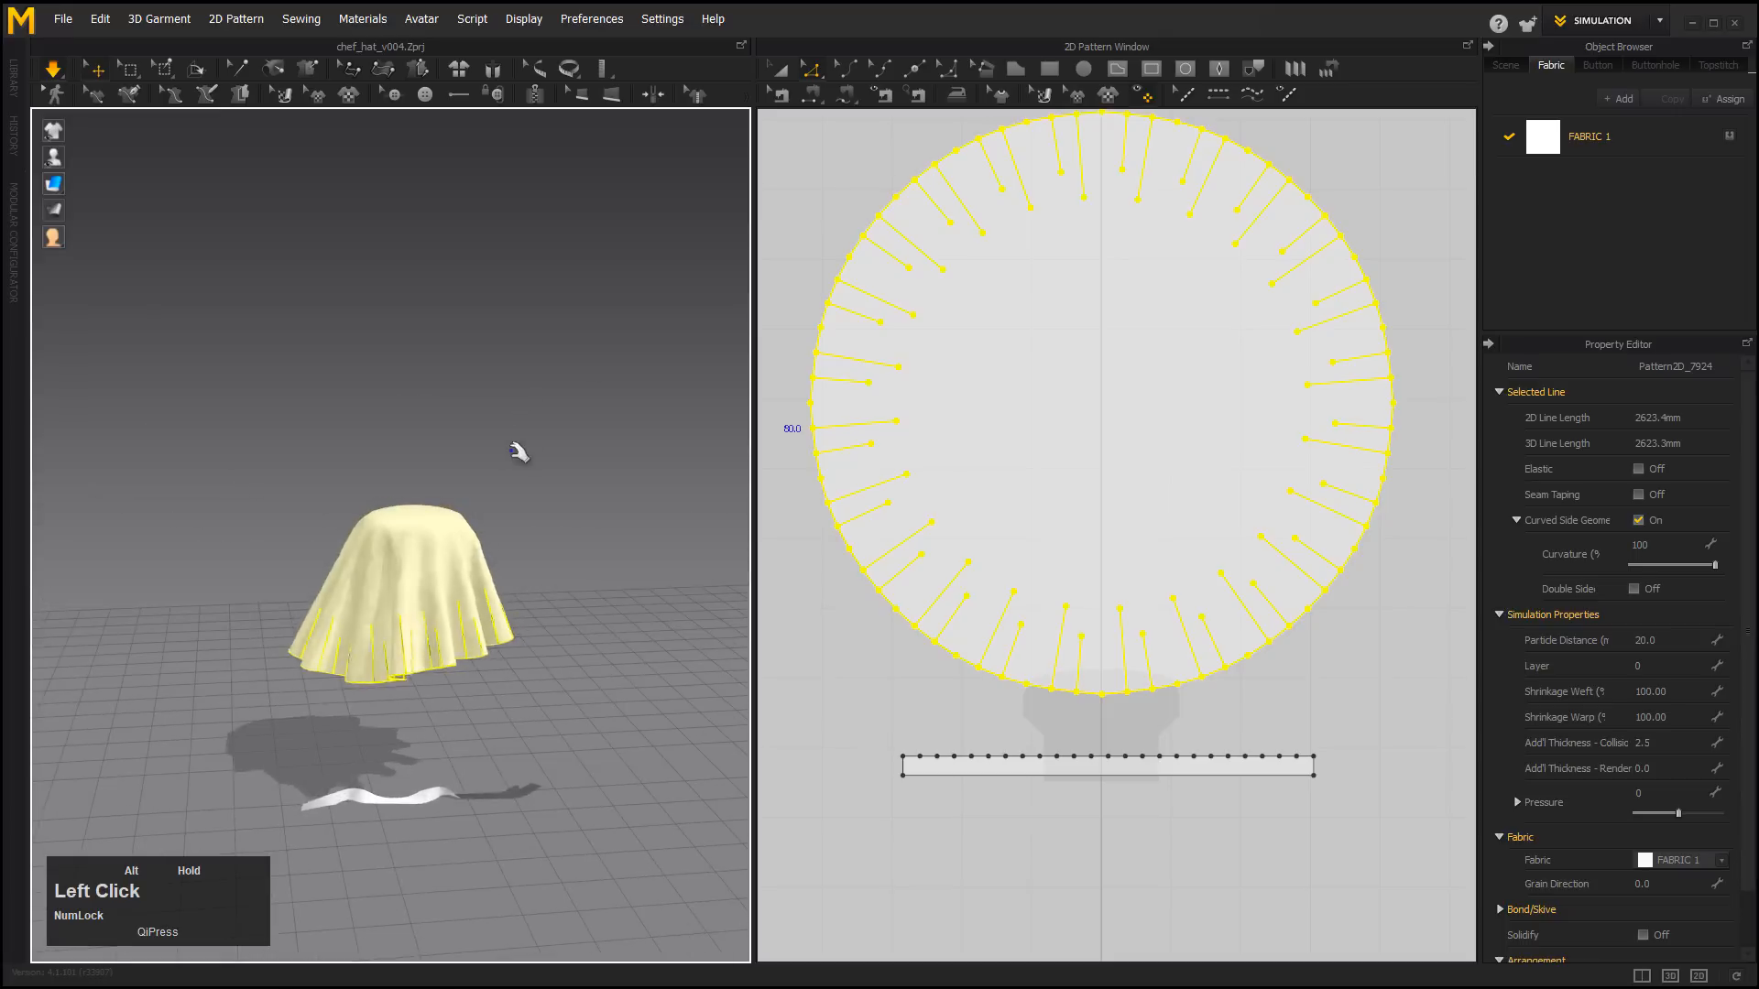
middle_click_drag(518, 452, 516, 342, "alt")
right_click_drag(456, 519, 608, 689, "alt")
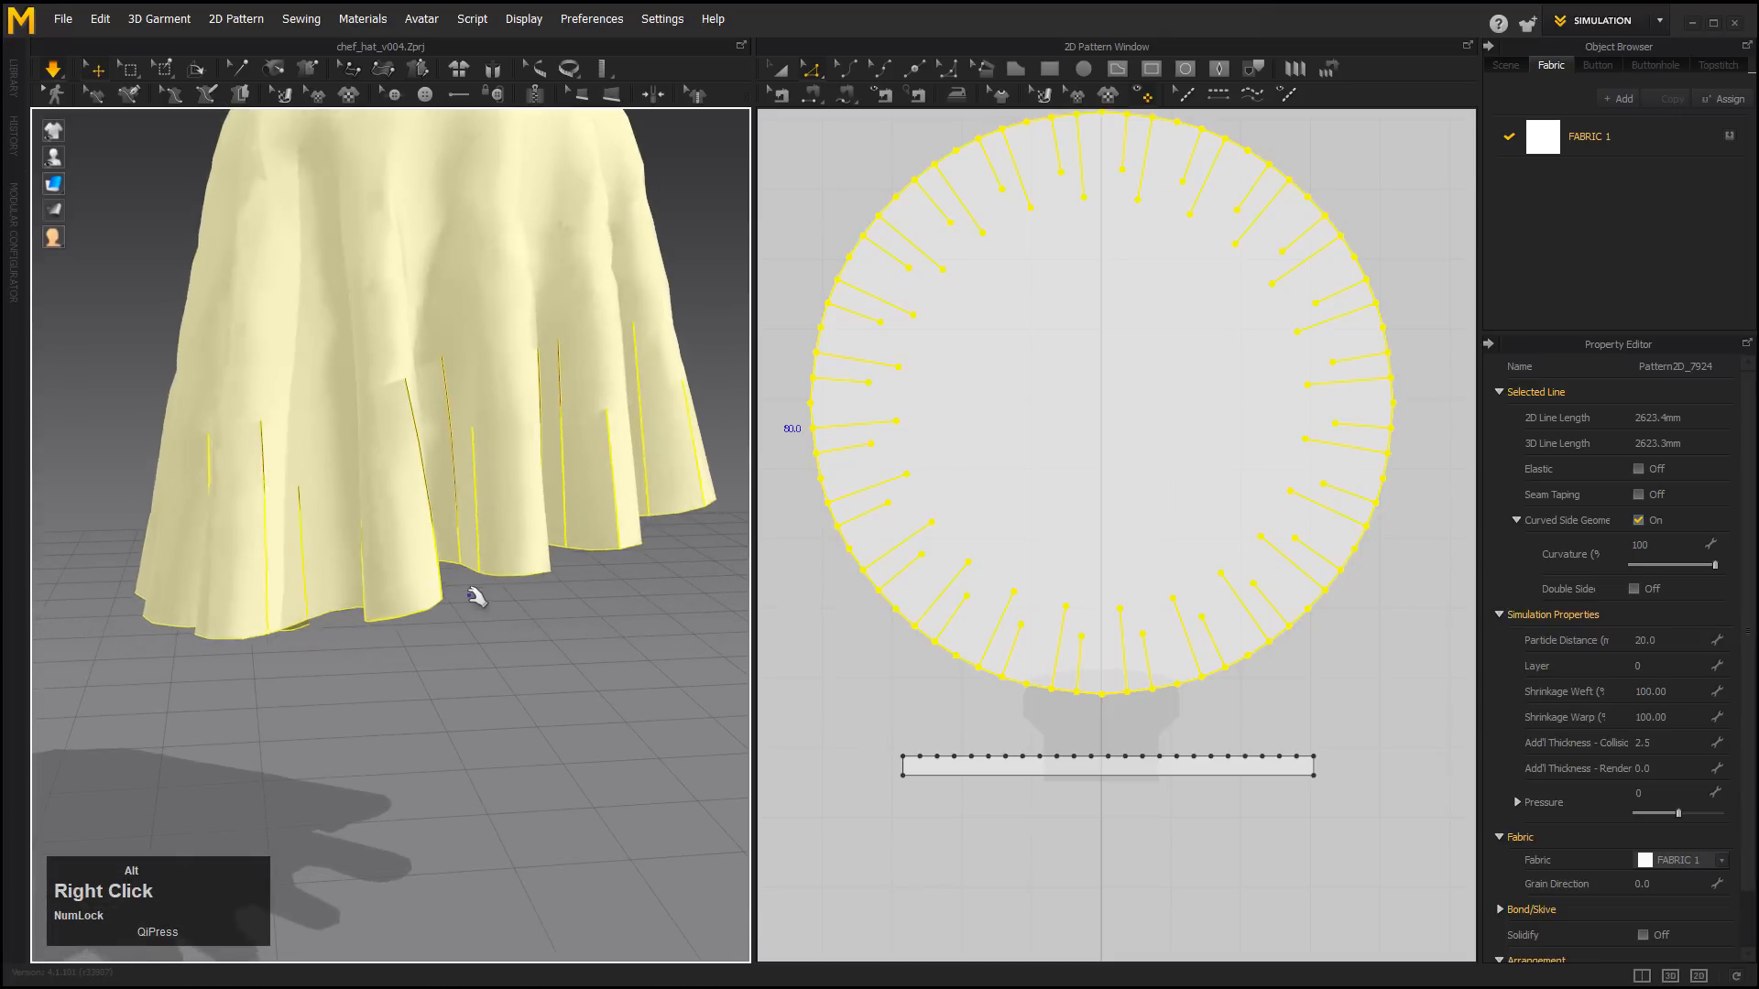
mouse_move(474, 595)
left_mouse_down("alt")
mouse_move(617, 574)
mouse_move(450, 572)
mouse_move(481, 570)
left_mouse_up("alt")
left_click(54, 69)
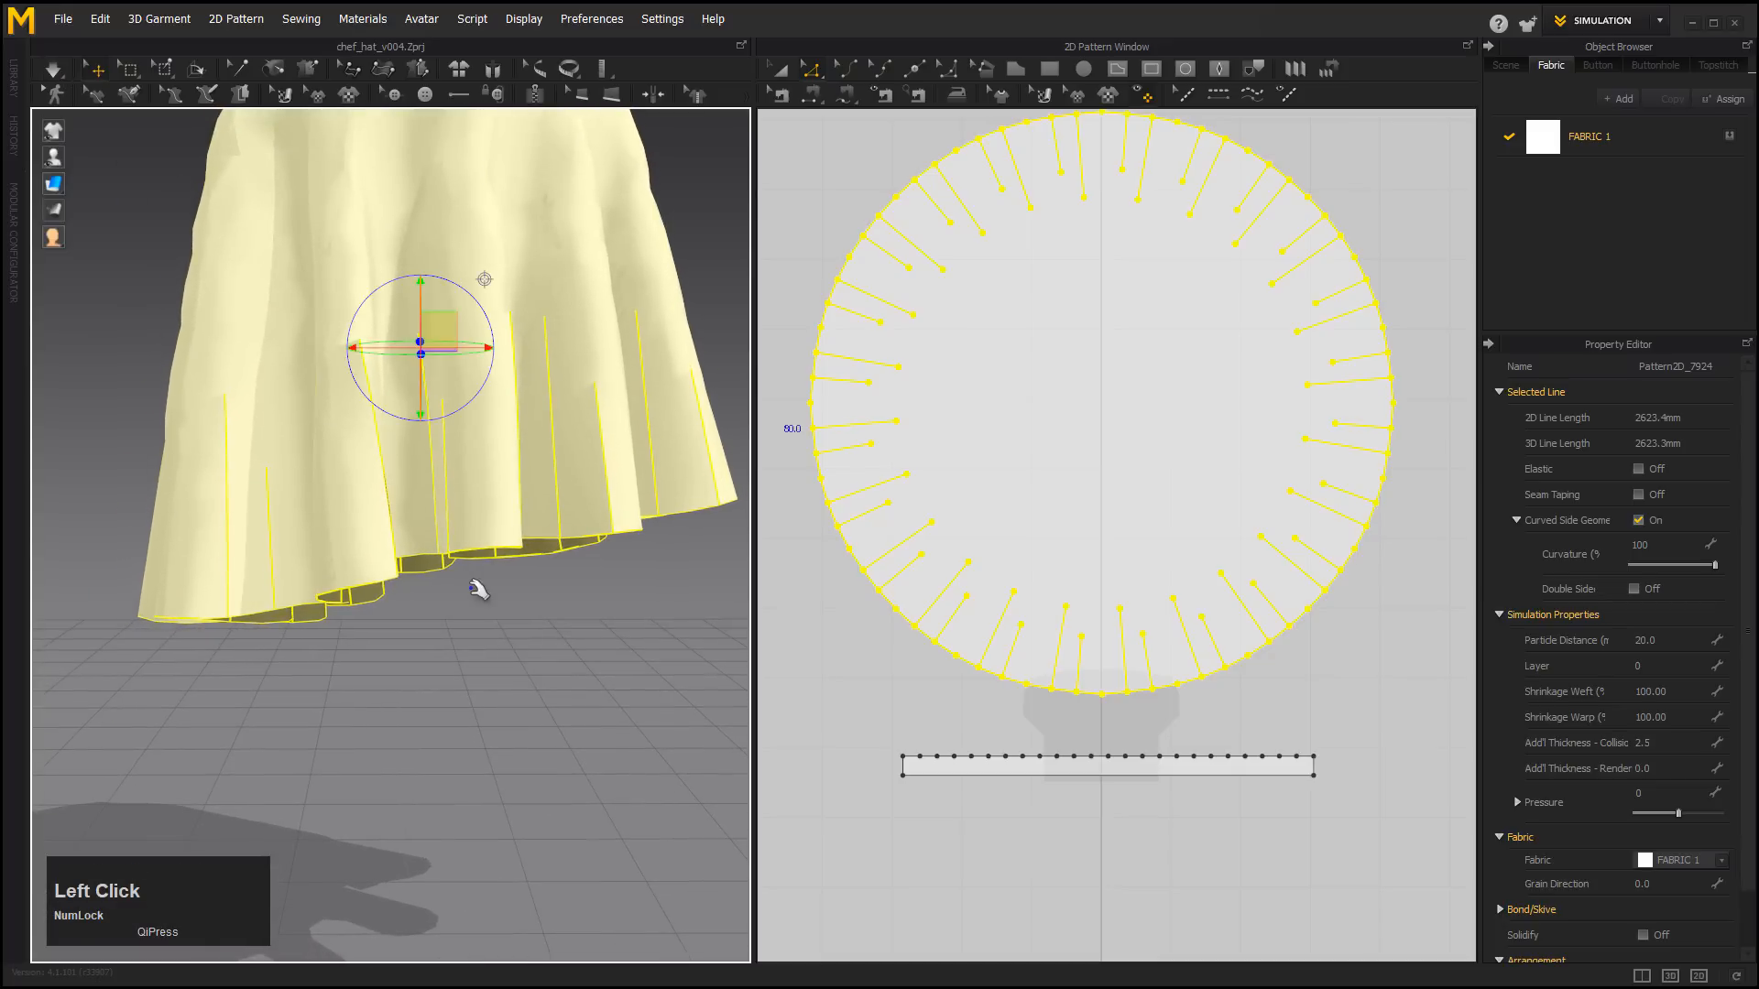
key("ctrl+z")
mouse_move(548, 617)
left_mouse_down("alt")
mouse_move(530, 609)
mouse_move(544, 638)
left_mouse_up("alt")
right_click_drag(544, 638, 503, 514, "alt")
middle_click_drag(503, 514, 493, 583, "alt")
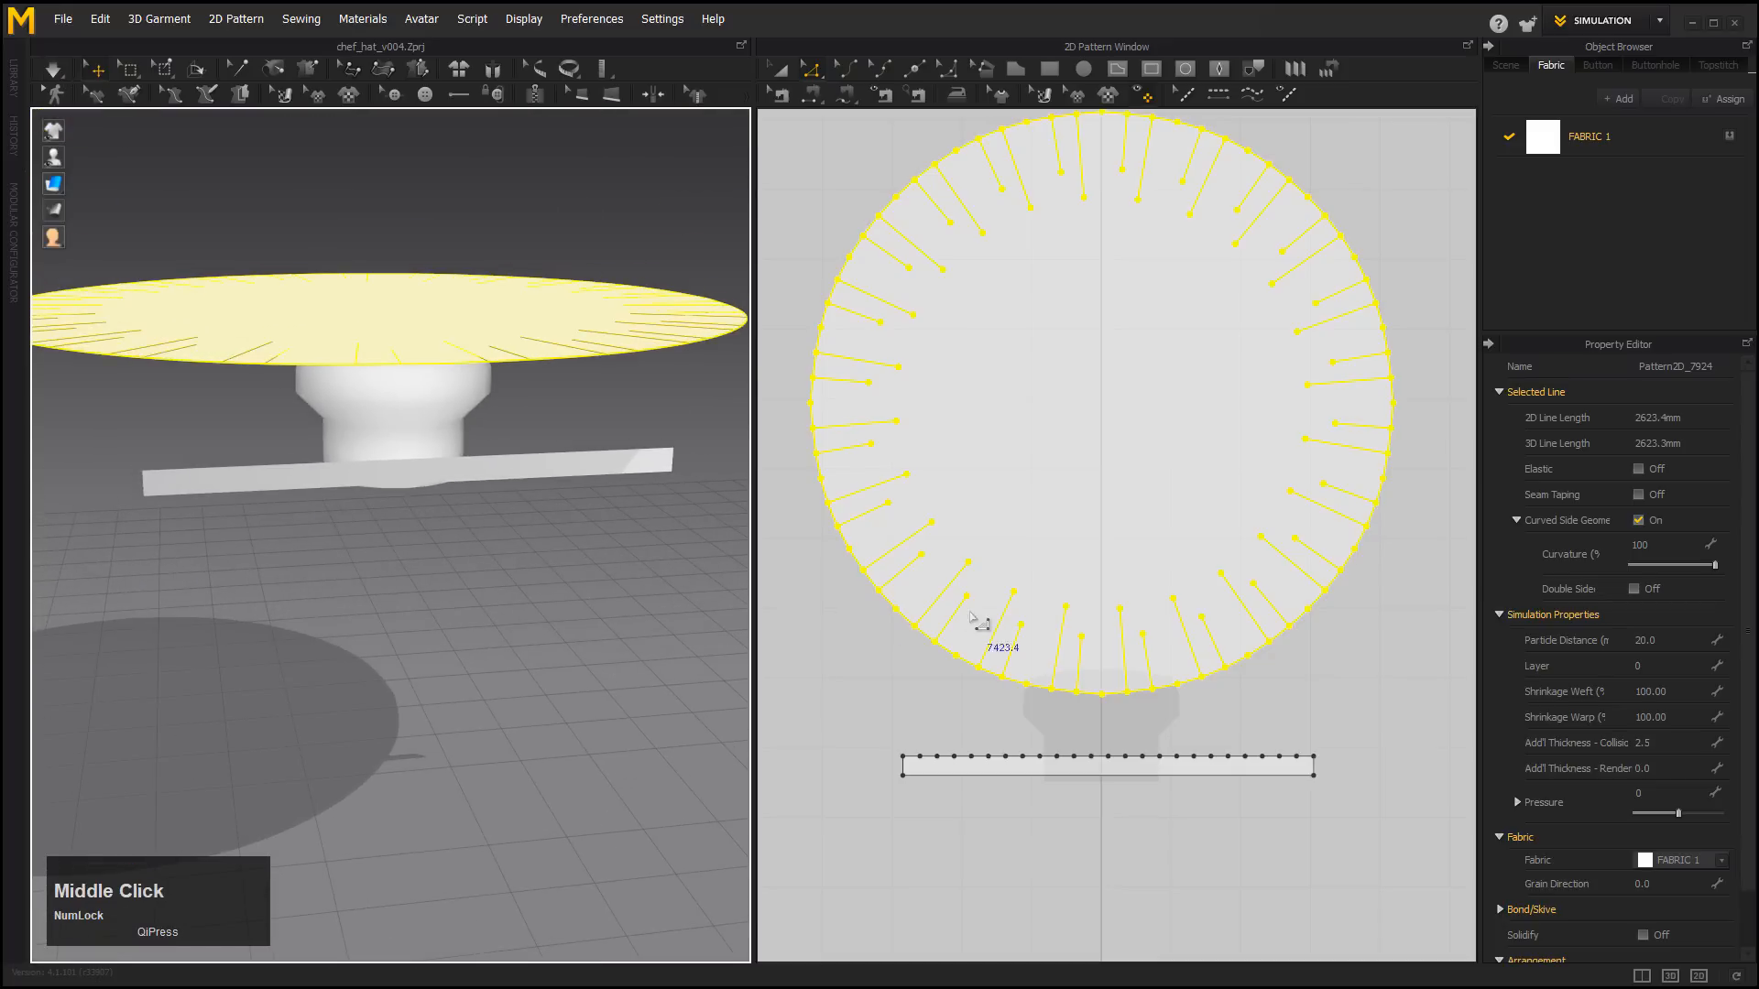
Scale the circle pattern down to a circumference of about 2219 mm.
left_click(1039, 299)
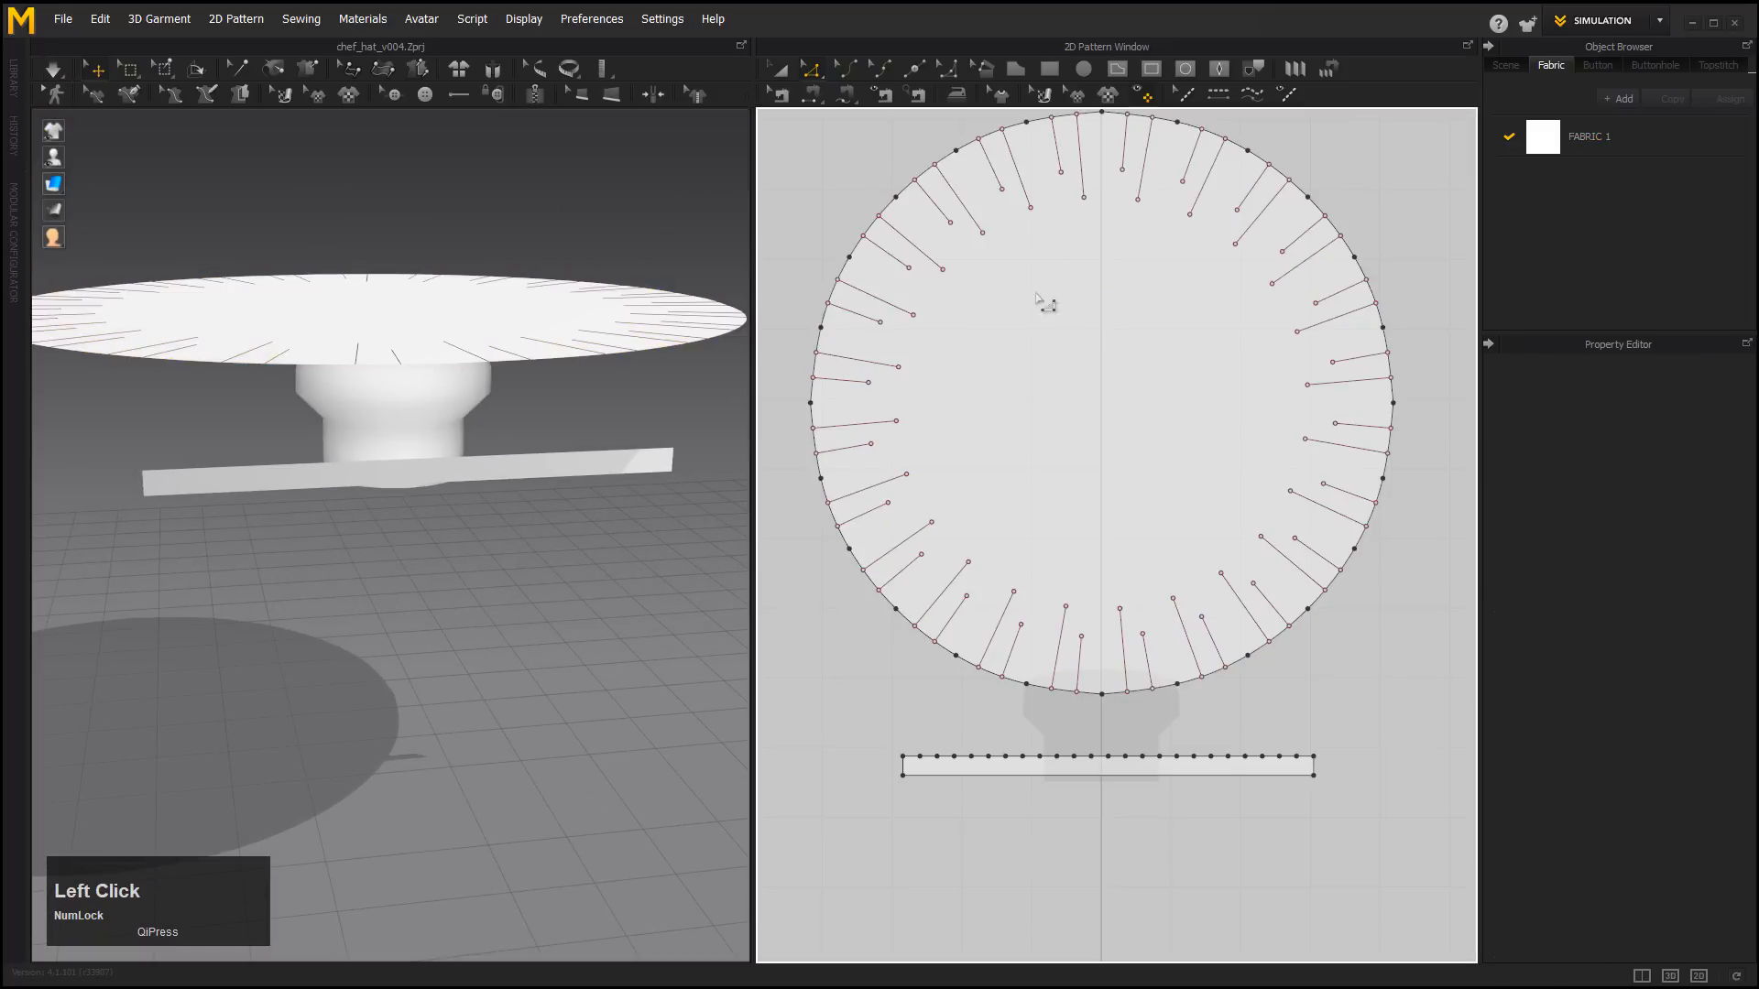
left_click(1045, 326)
middle_click_drag(1365, 199, 1372, 268)
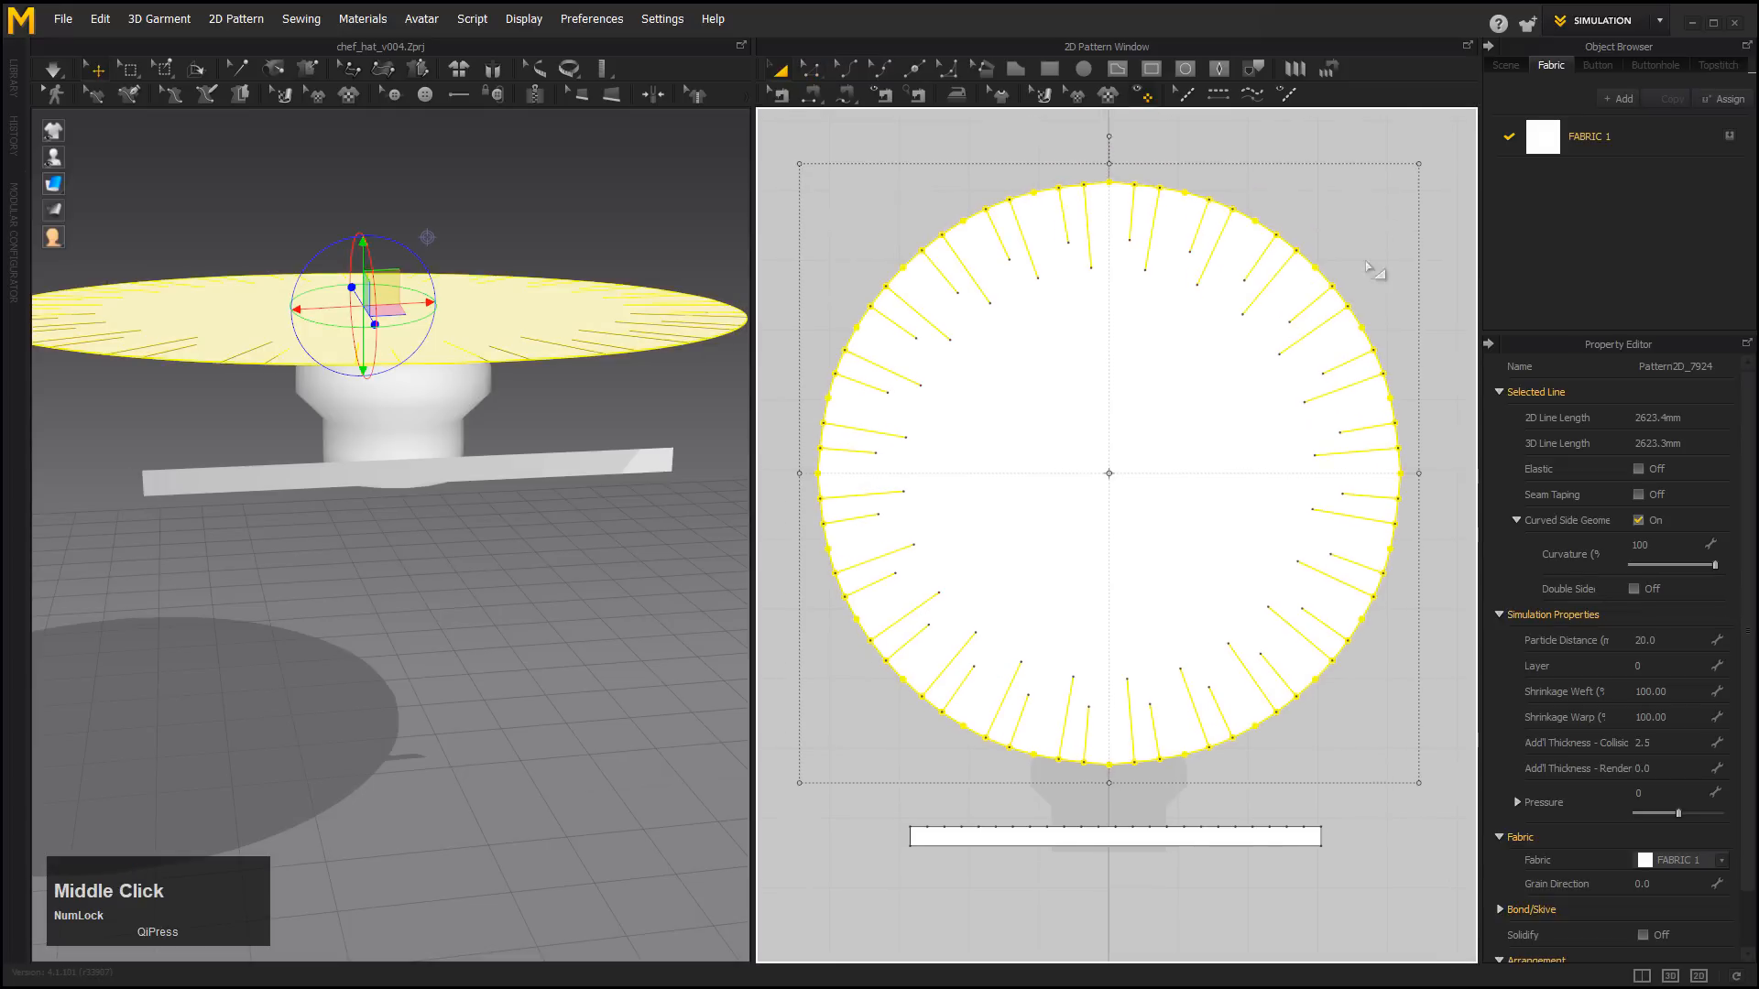
left_click_drag(1416, 160, 1325, 323)
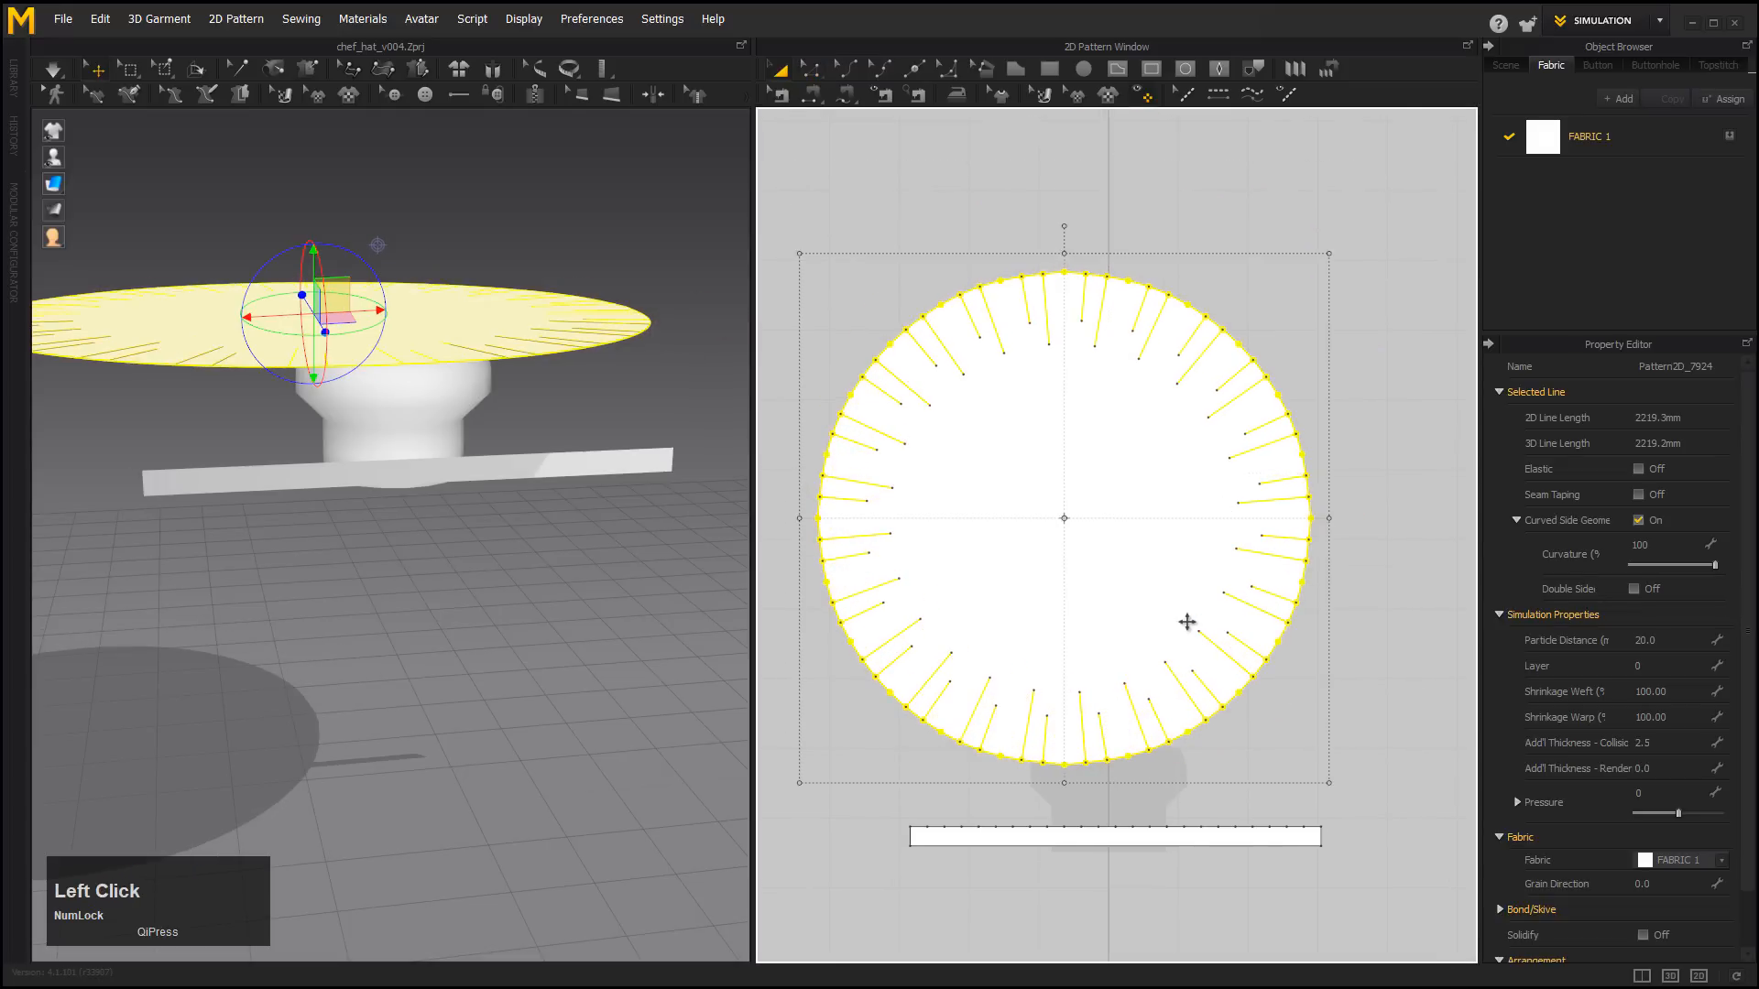
middle_click(1127, 690)
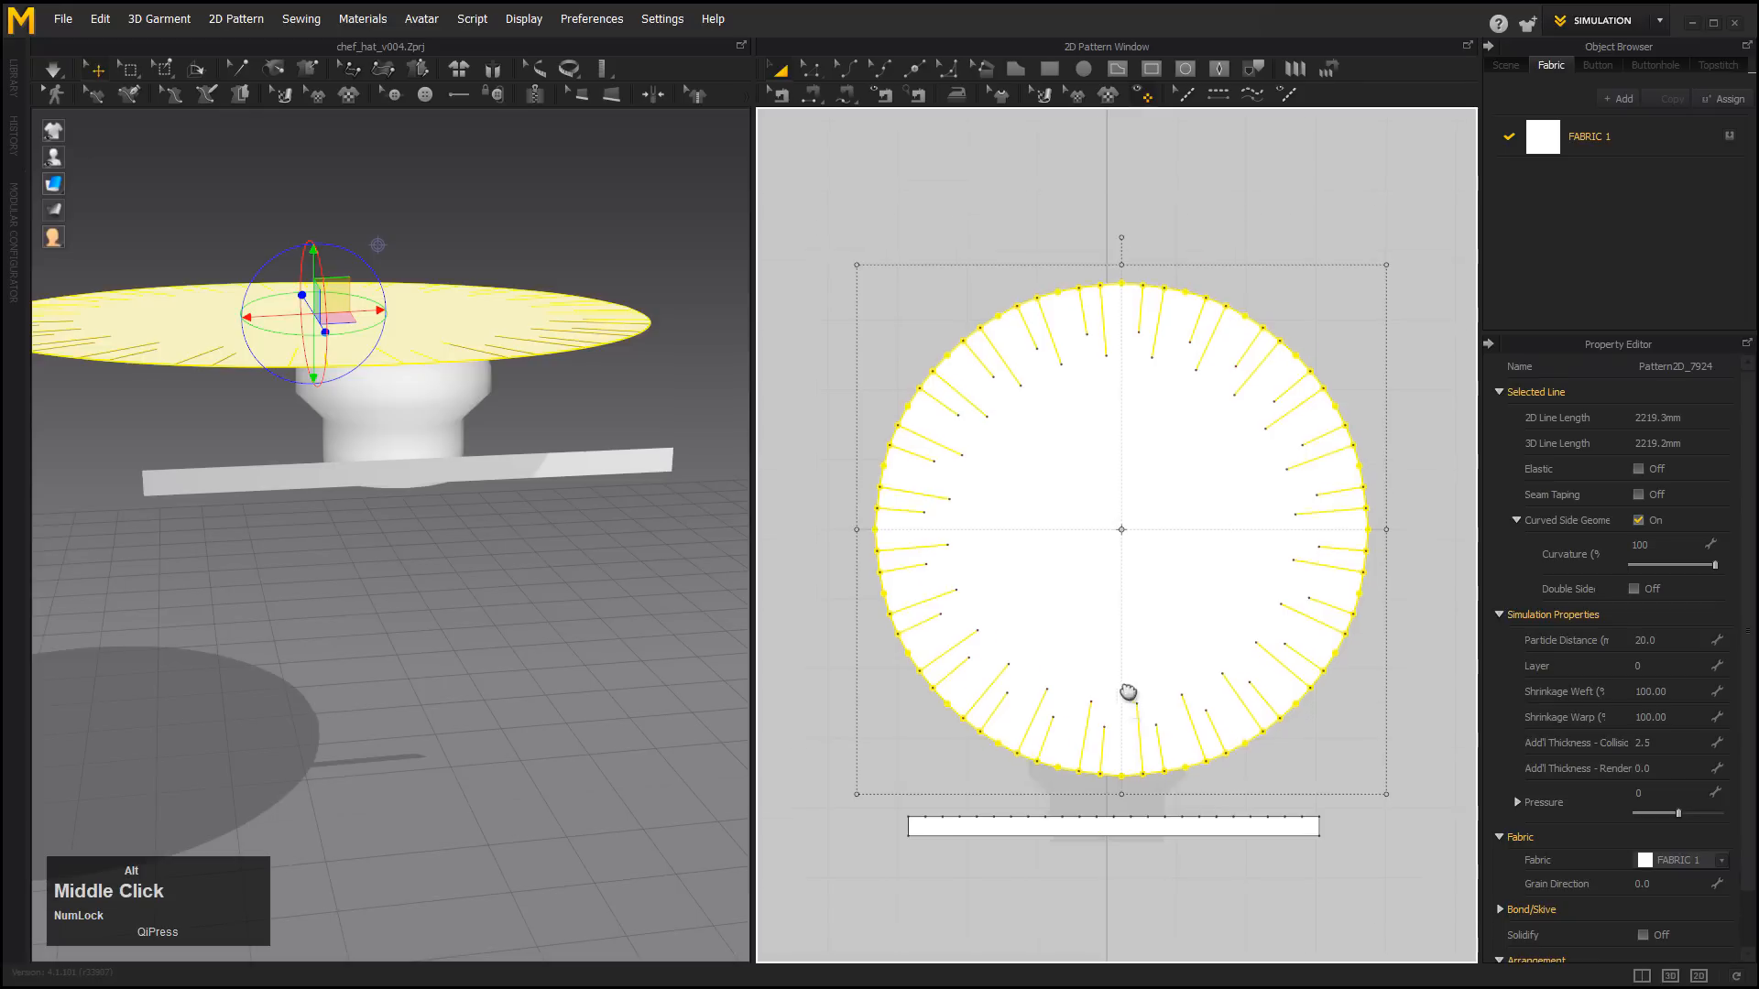
Compare the length of one segment on the band's upper edge with one at the circle's lowest point.
right_click_drag(1127, 690, 1133, 708, "alt")
middle_click_drag(1134, 709, 1209, 555)
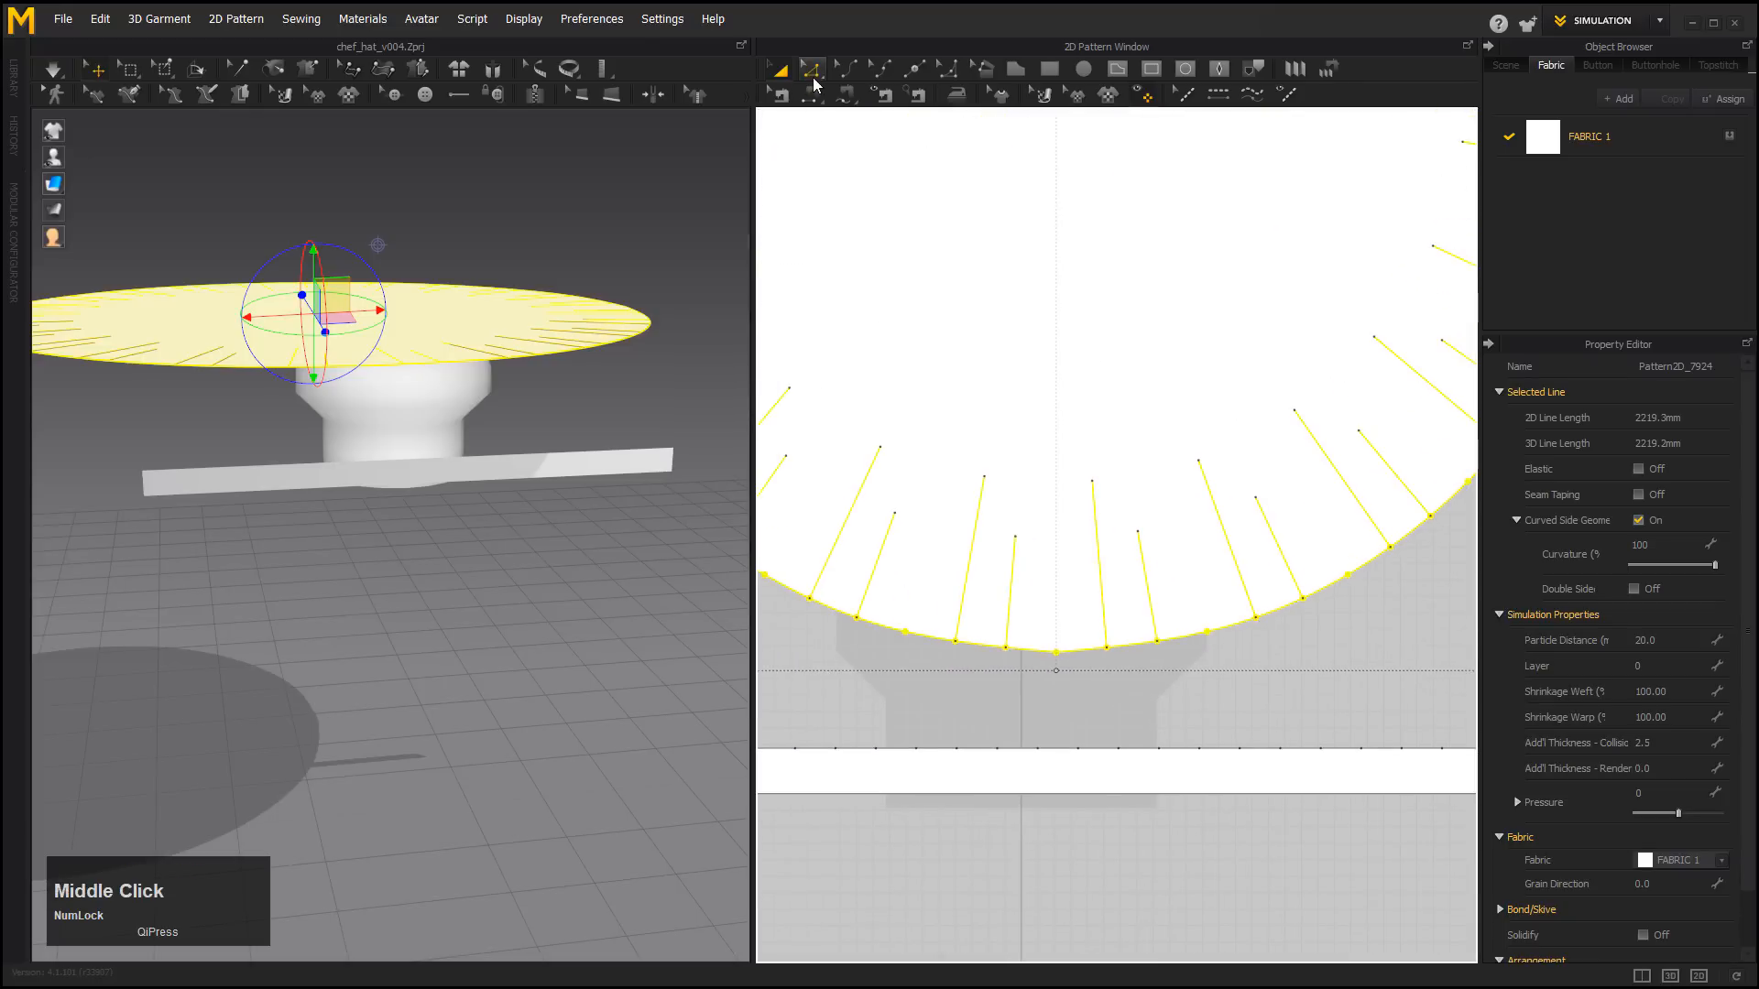
left_click(813, 93)
left_click(1114, 694)
left_click(1058, 749)
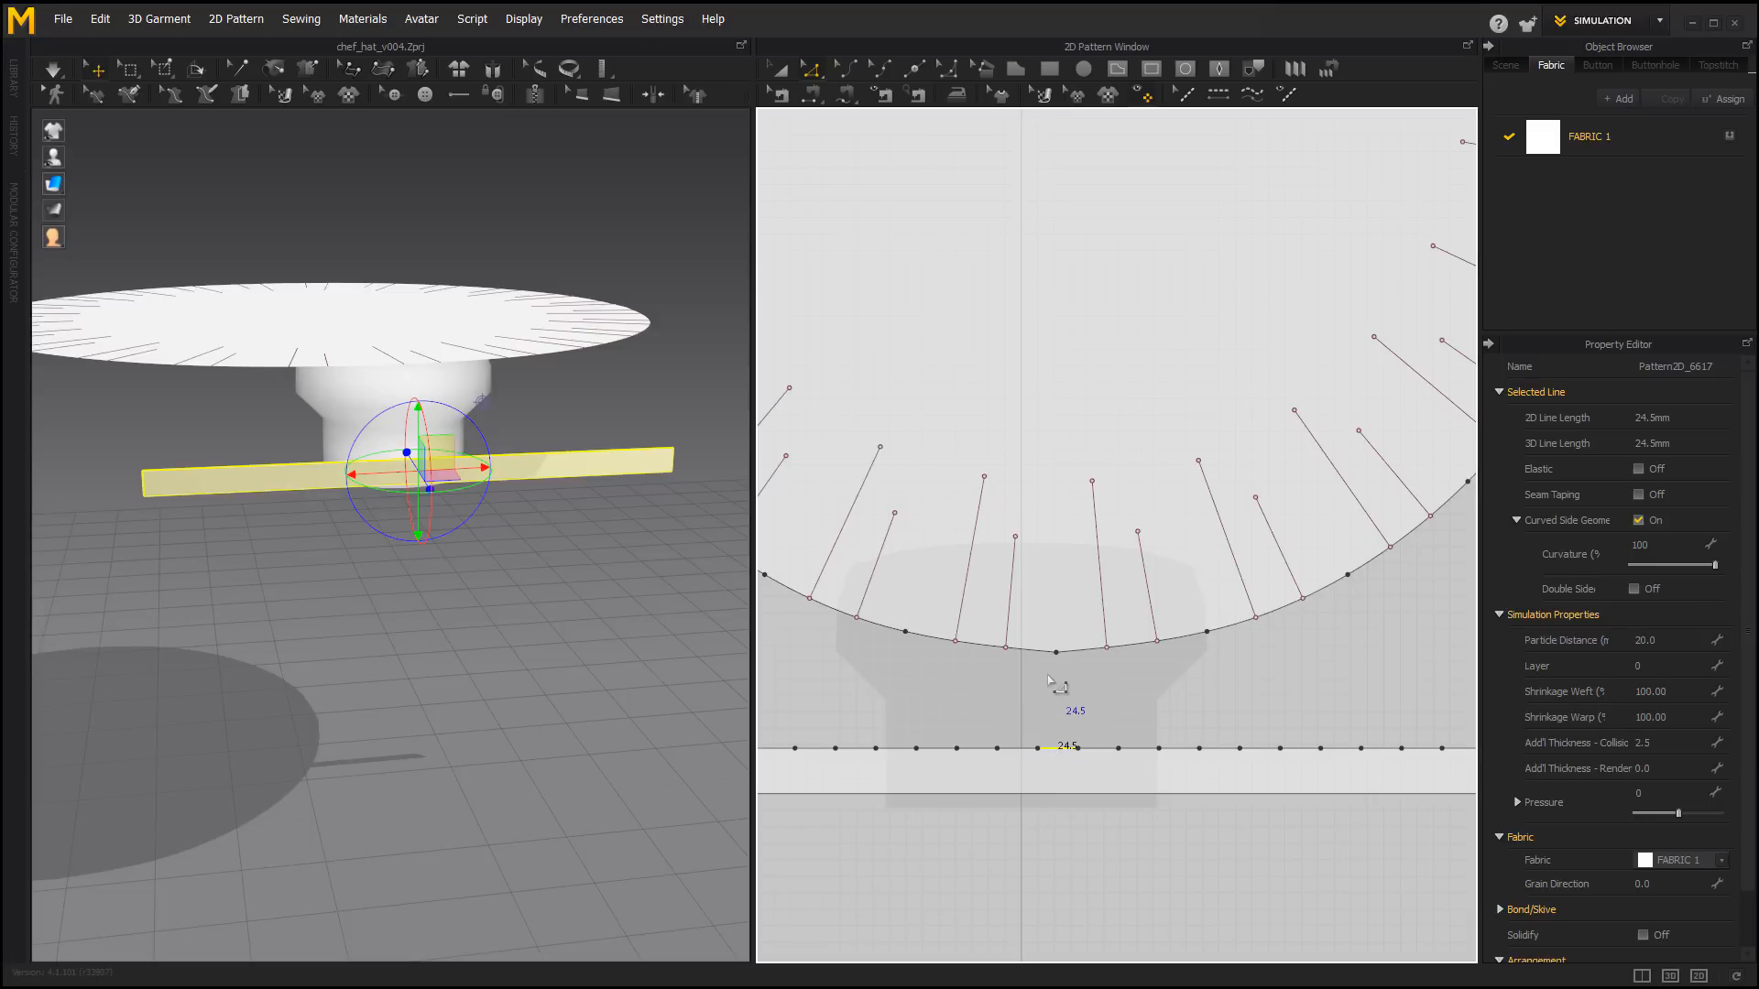
left_click(1086, 651)
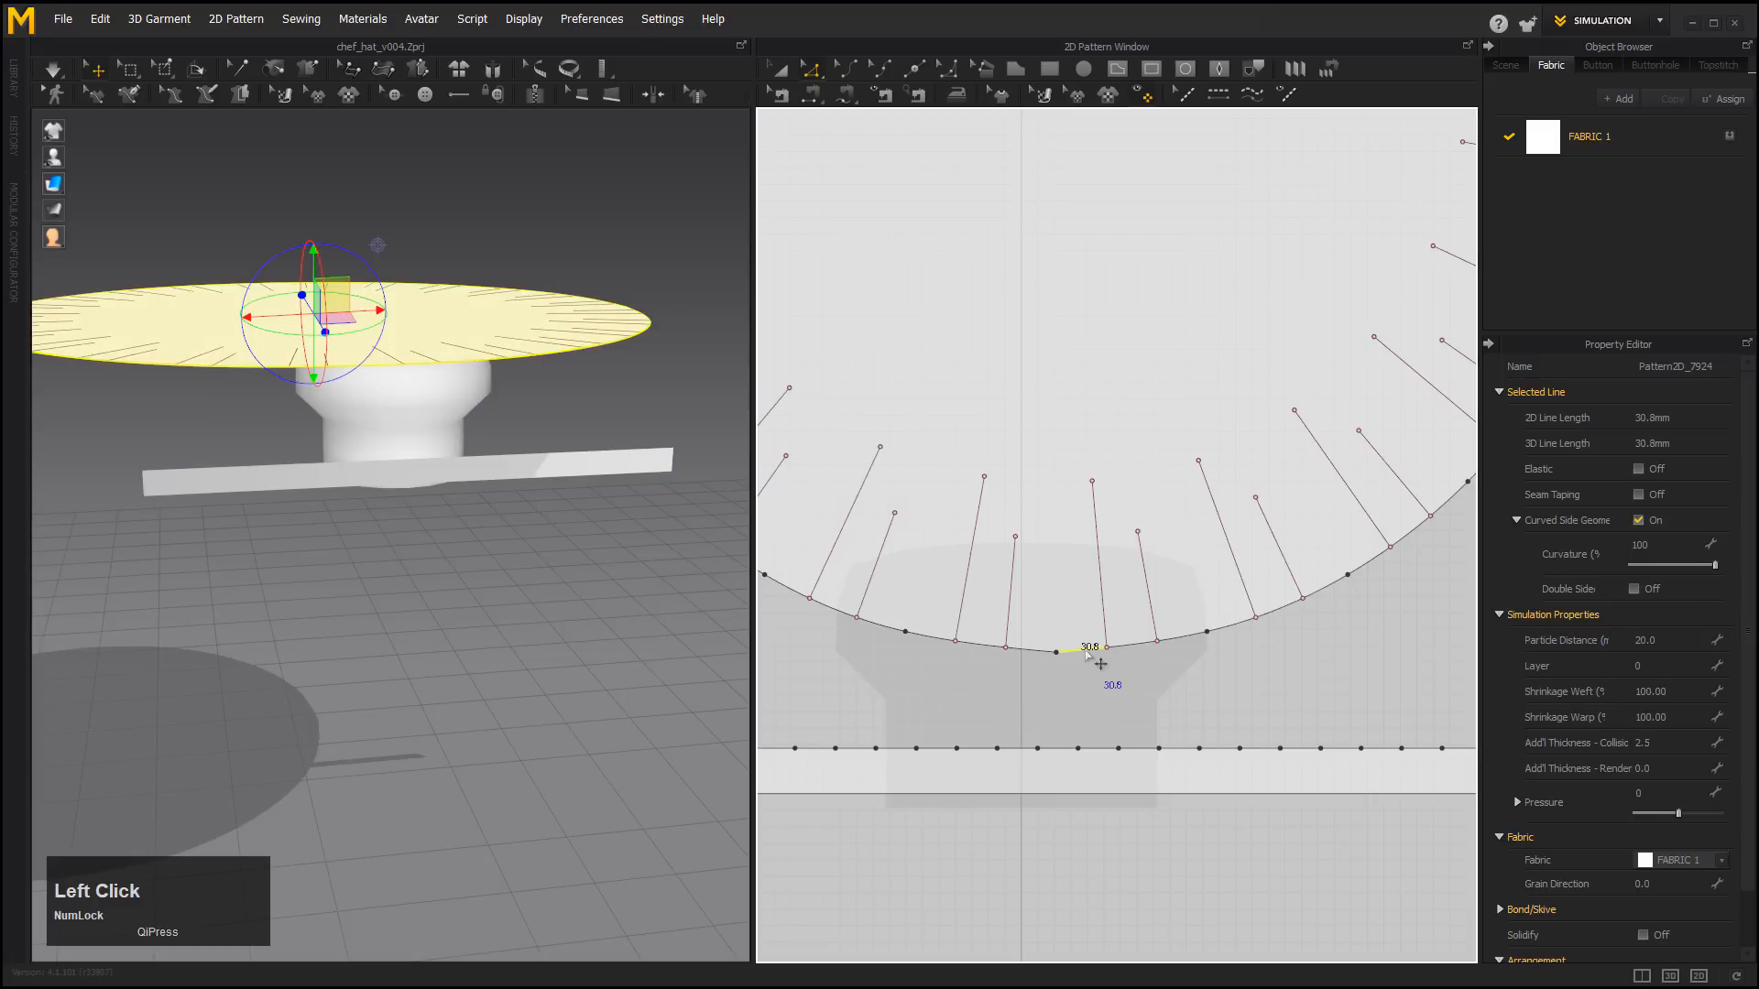
scroll(1116, 679, "down", 5)
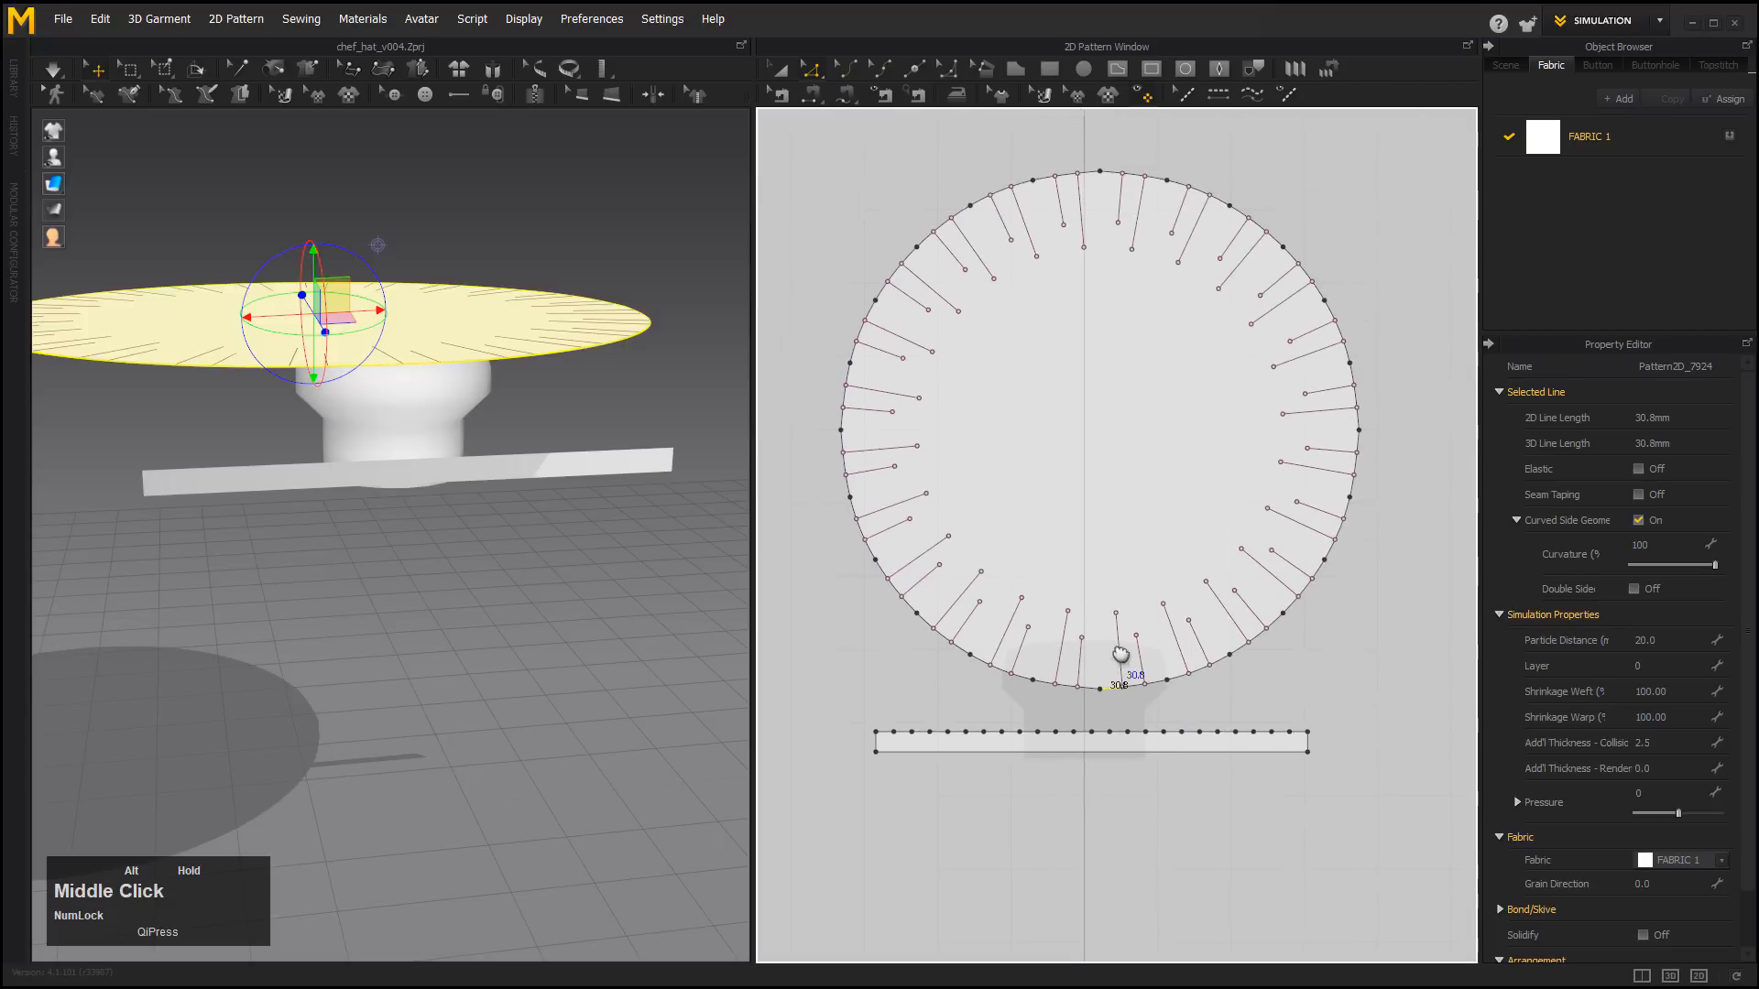
Scale the circle down to a circumference of about 2027 mm and measure a segment of its lower edge.
left_click(777, 72)
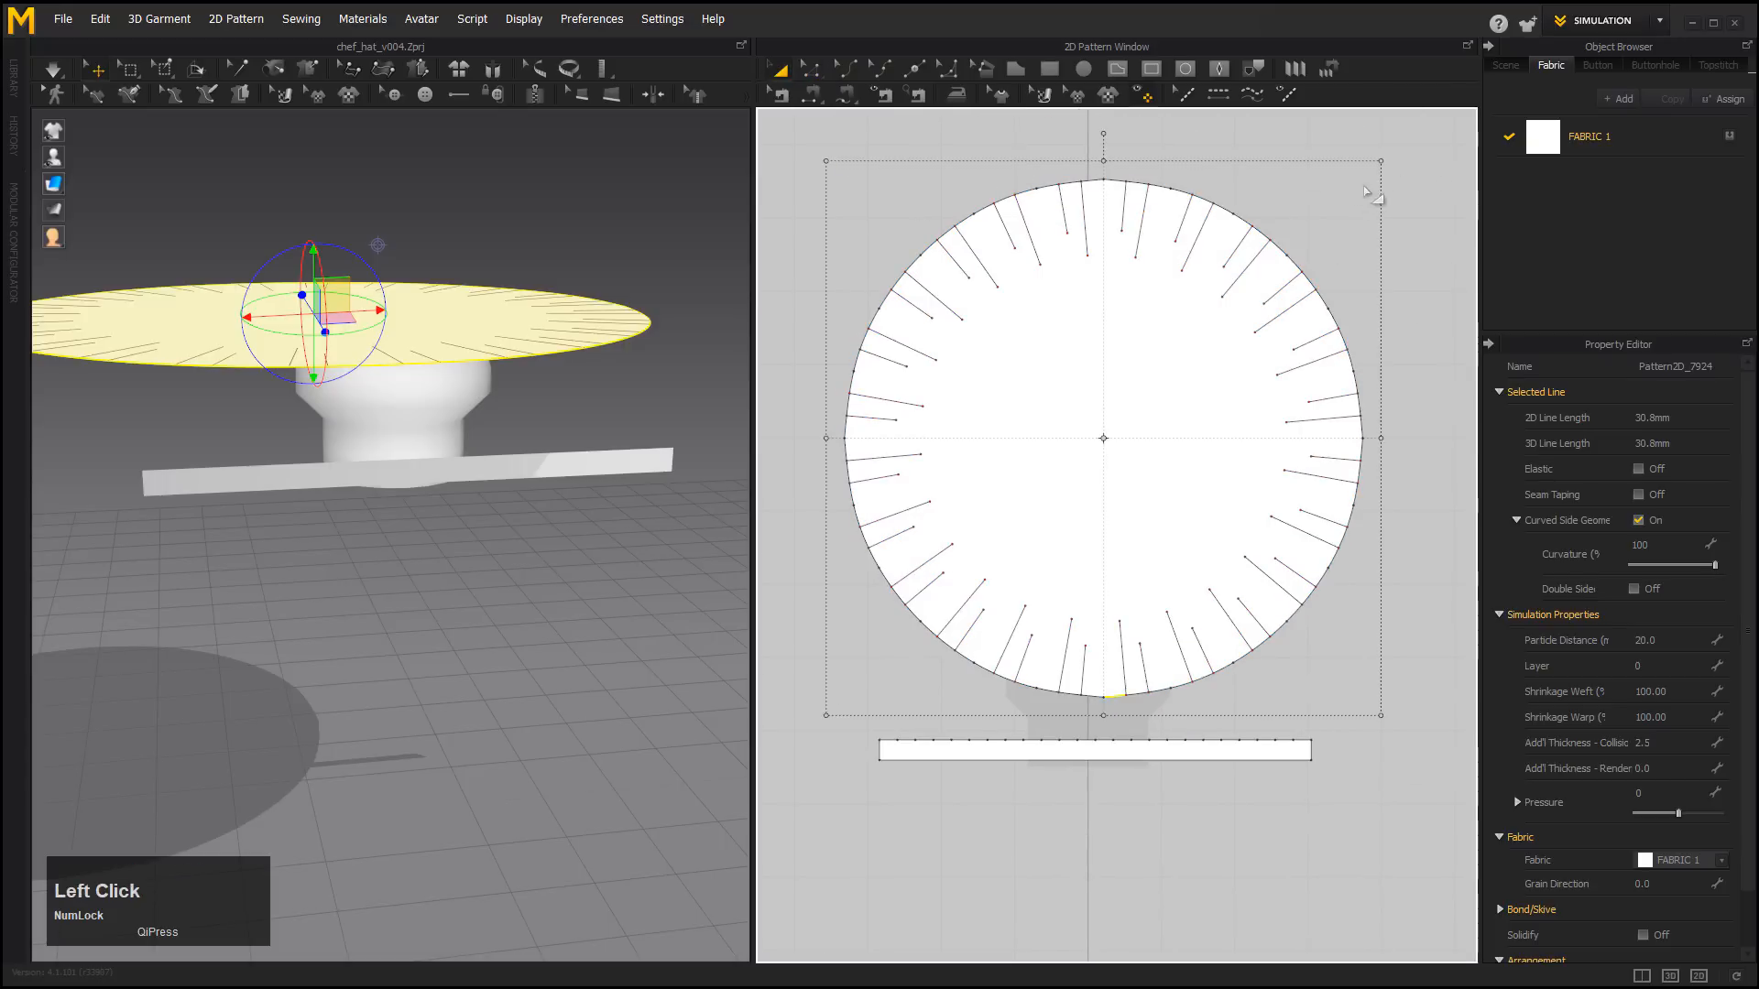
left_click_drag(1383, 157, 1333, 193)
middle_click(1099, 437, "alt")
right_click_drag(1054, 351, 1163, 352, "alt")
left_click(811, 69)
right_click_drag(1110, 546, 1035, 546, "alt")
left_click(990, 634)
Scale the circle down further until the segment at its lowest point is about 24.8 mm long.
left_click(779, 70)
left_click_drag(1405, 683, 1390, 668, "shift")
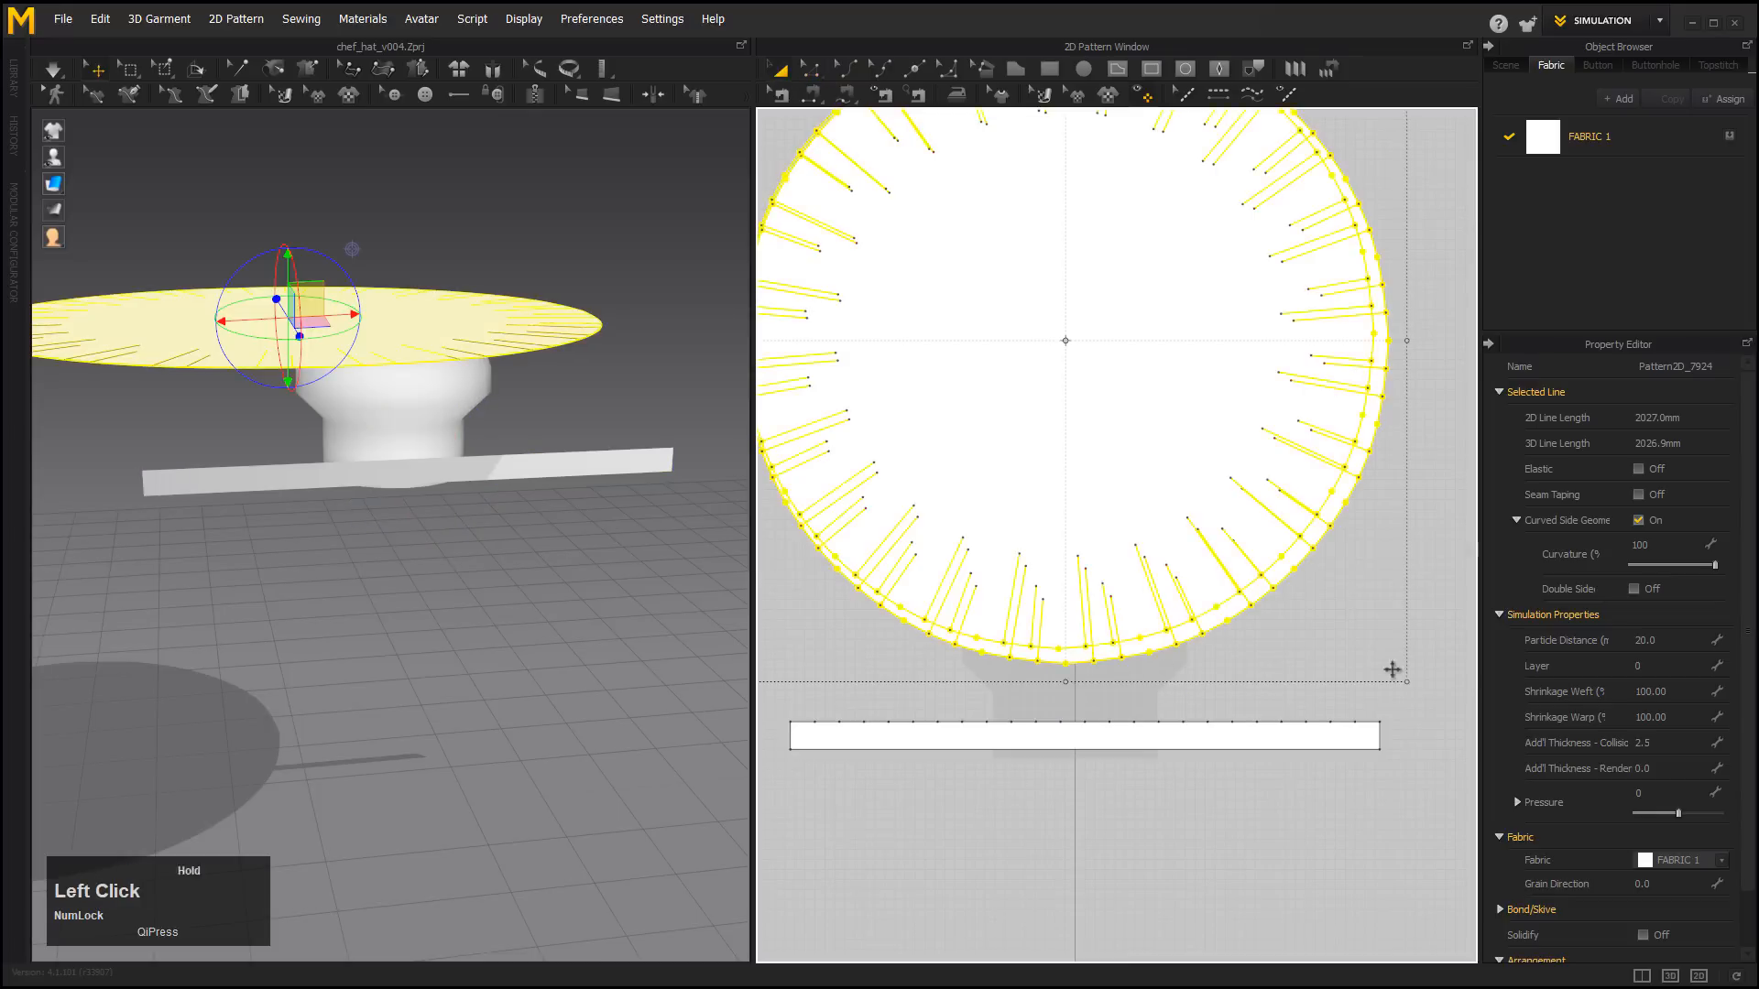
left_click(811, 70)
left_click(1067, 649)
middle_click_drag(1067, 641, 1129, 771, "alt")
left_click(779, 69)
left_click_drag(787, 131, 855, 219)
left_click(810, 70)
left_click(1158, 778)
Fine-tune the circle's scale to a circumference of about 1757 mm, checking its lowest edge segment against the band's segments.
left_click(779, 70)
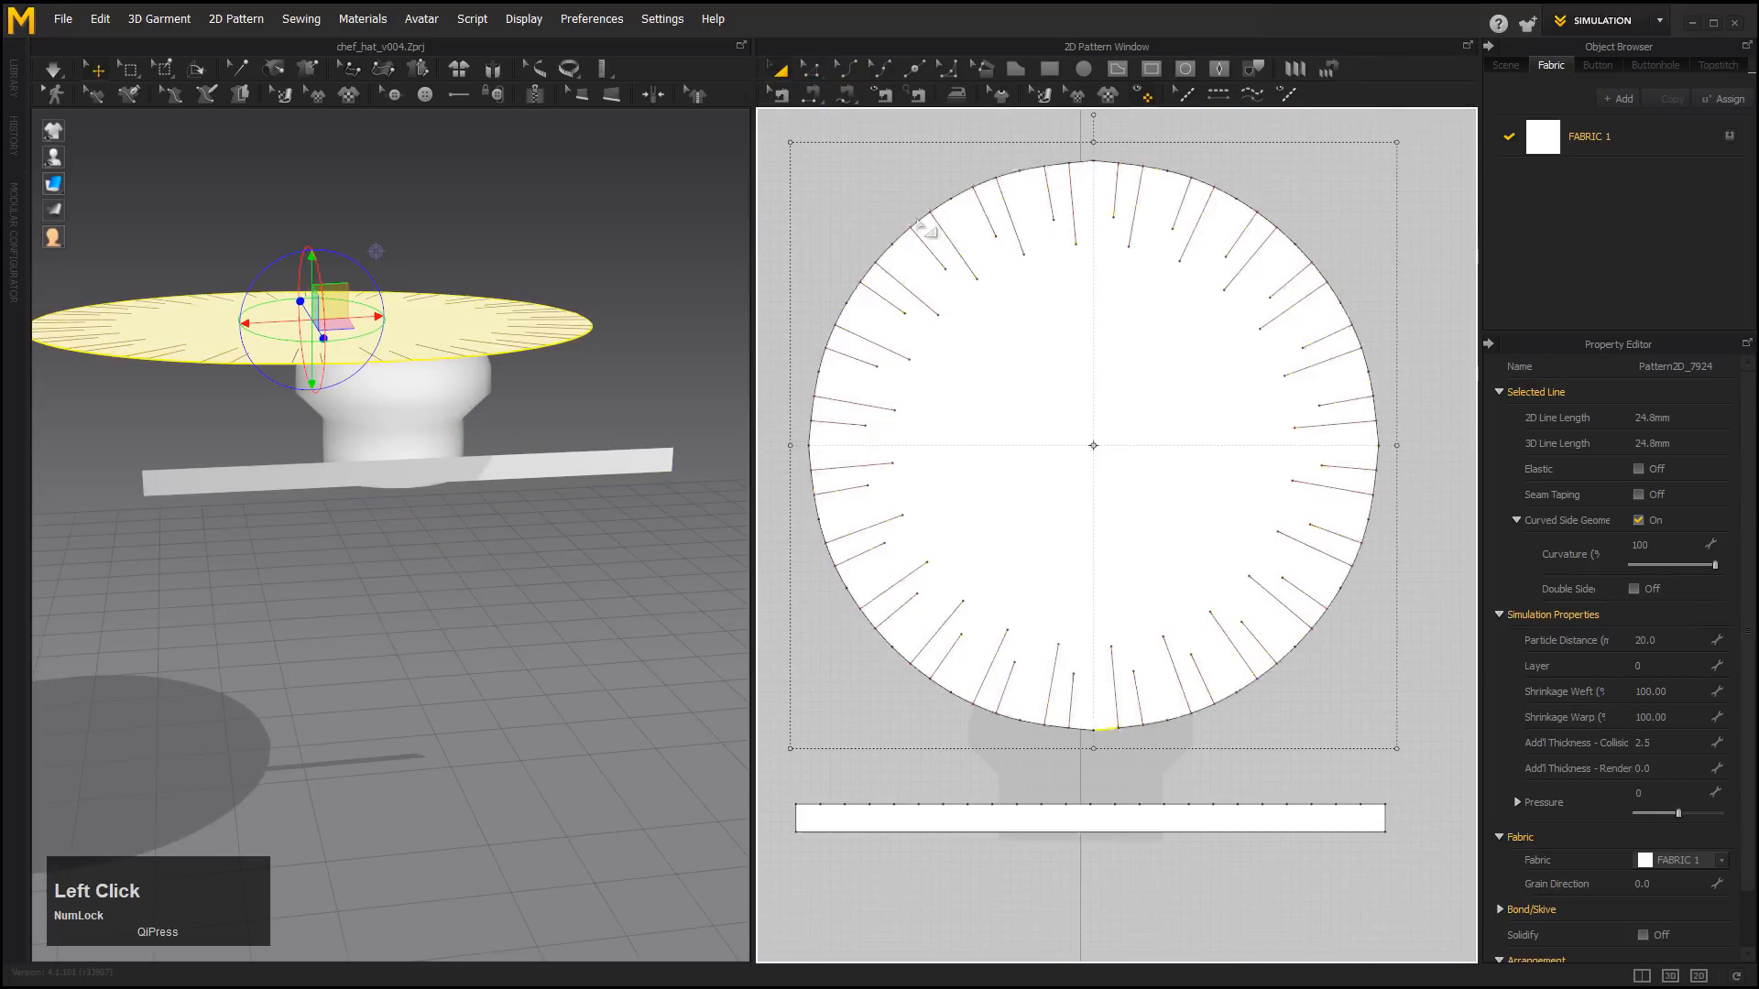
left_click(811, 70)
left_click_drag(1394, 145, 1387, 150)
left_click(1096, 732)
left_click(779, 69)
left_click(810, 69)
left_click(1101, 732)
left_click(779, 70)
left_click(811, 70)
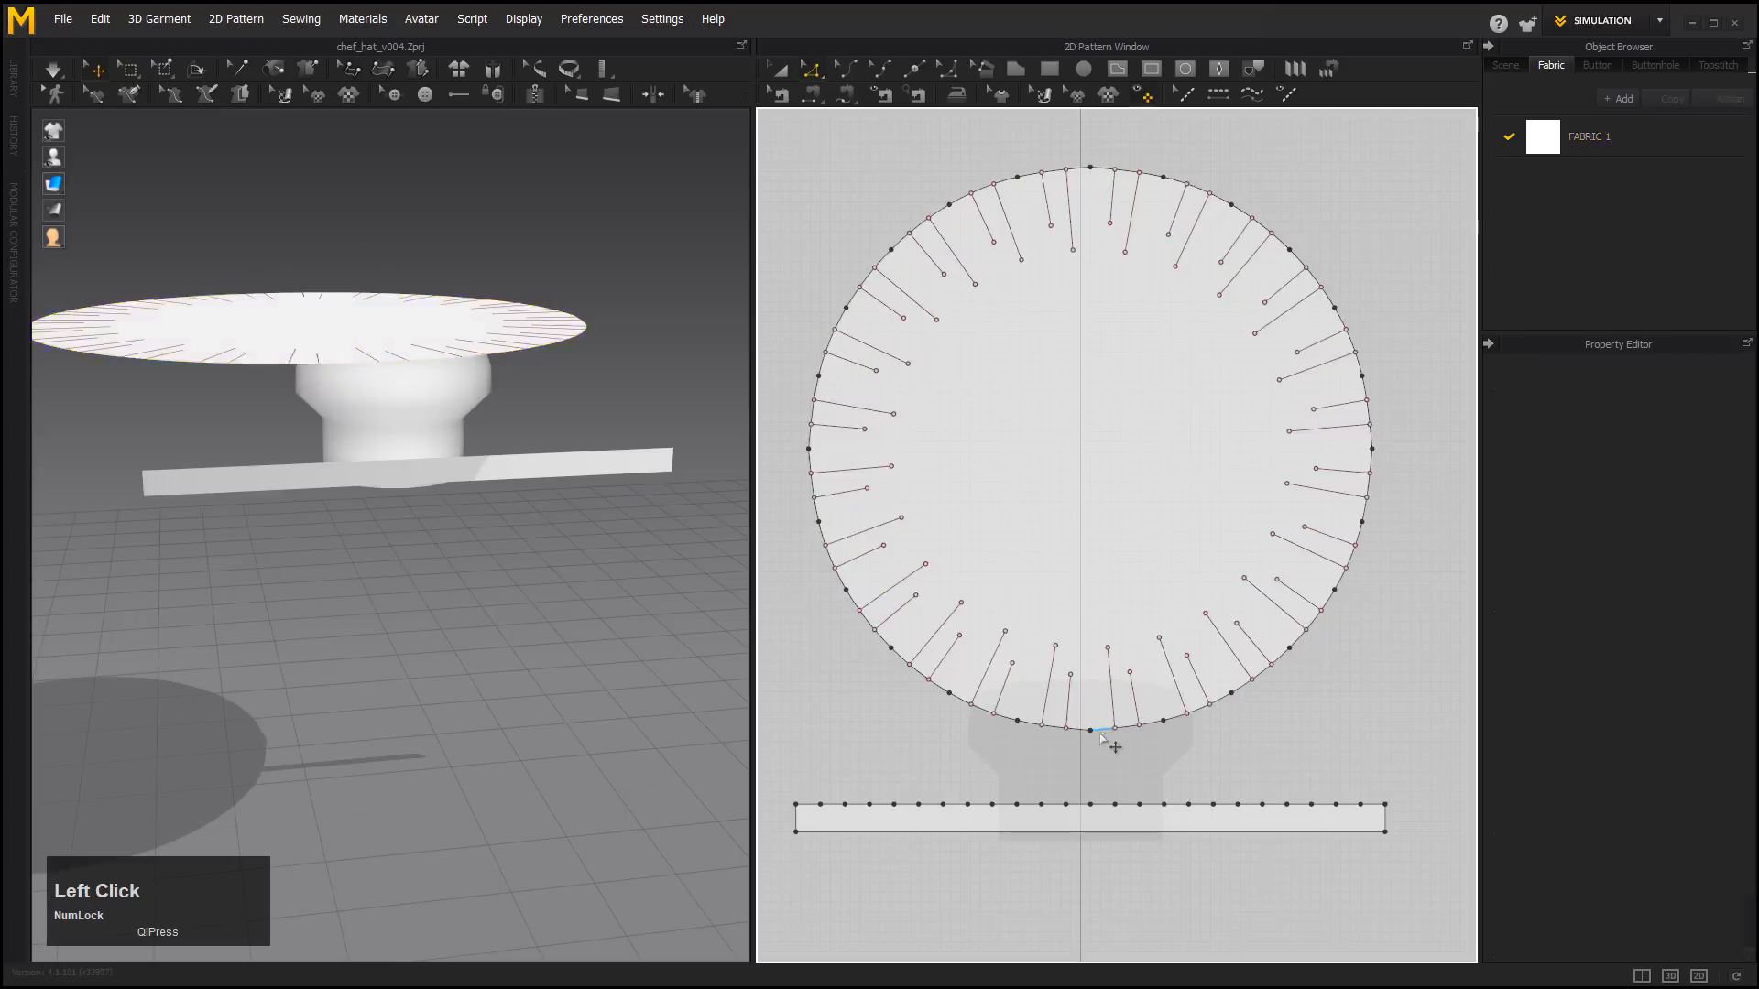
left_click(811, 69)
left_click(1099, 730)
left_click(1223, 765)
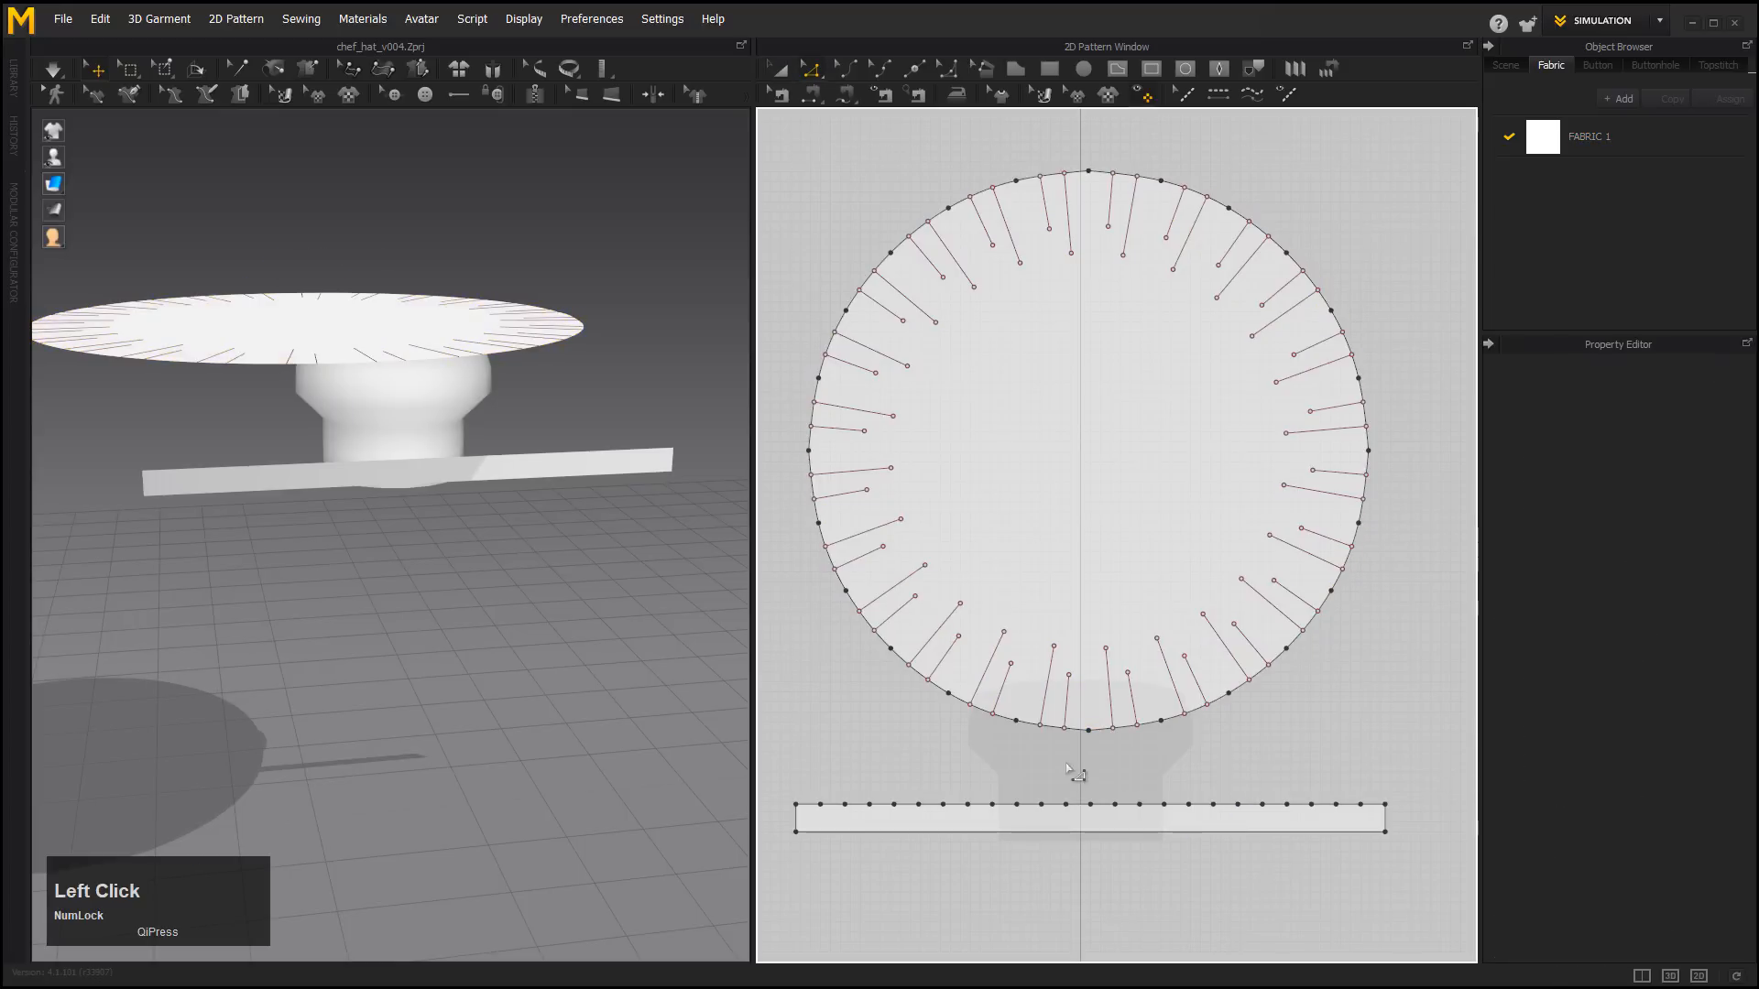
Move the resized circle in 3D so it is centred horizontally above the head form.
middle_click_drag(943, 691, 1001, 696)
middle_click_drag(214, 114, 251, 188)
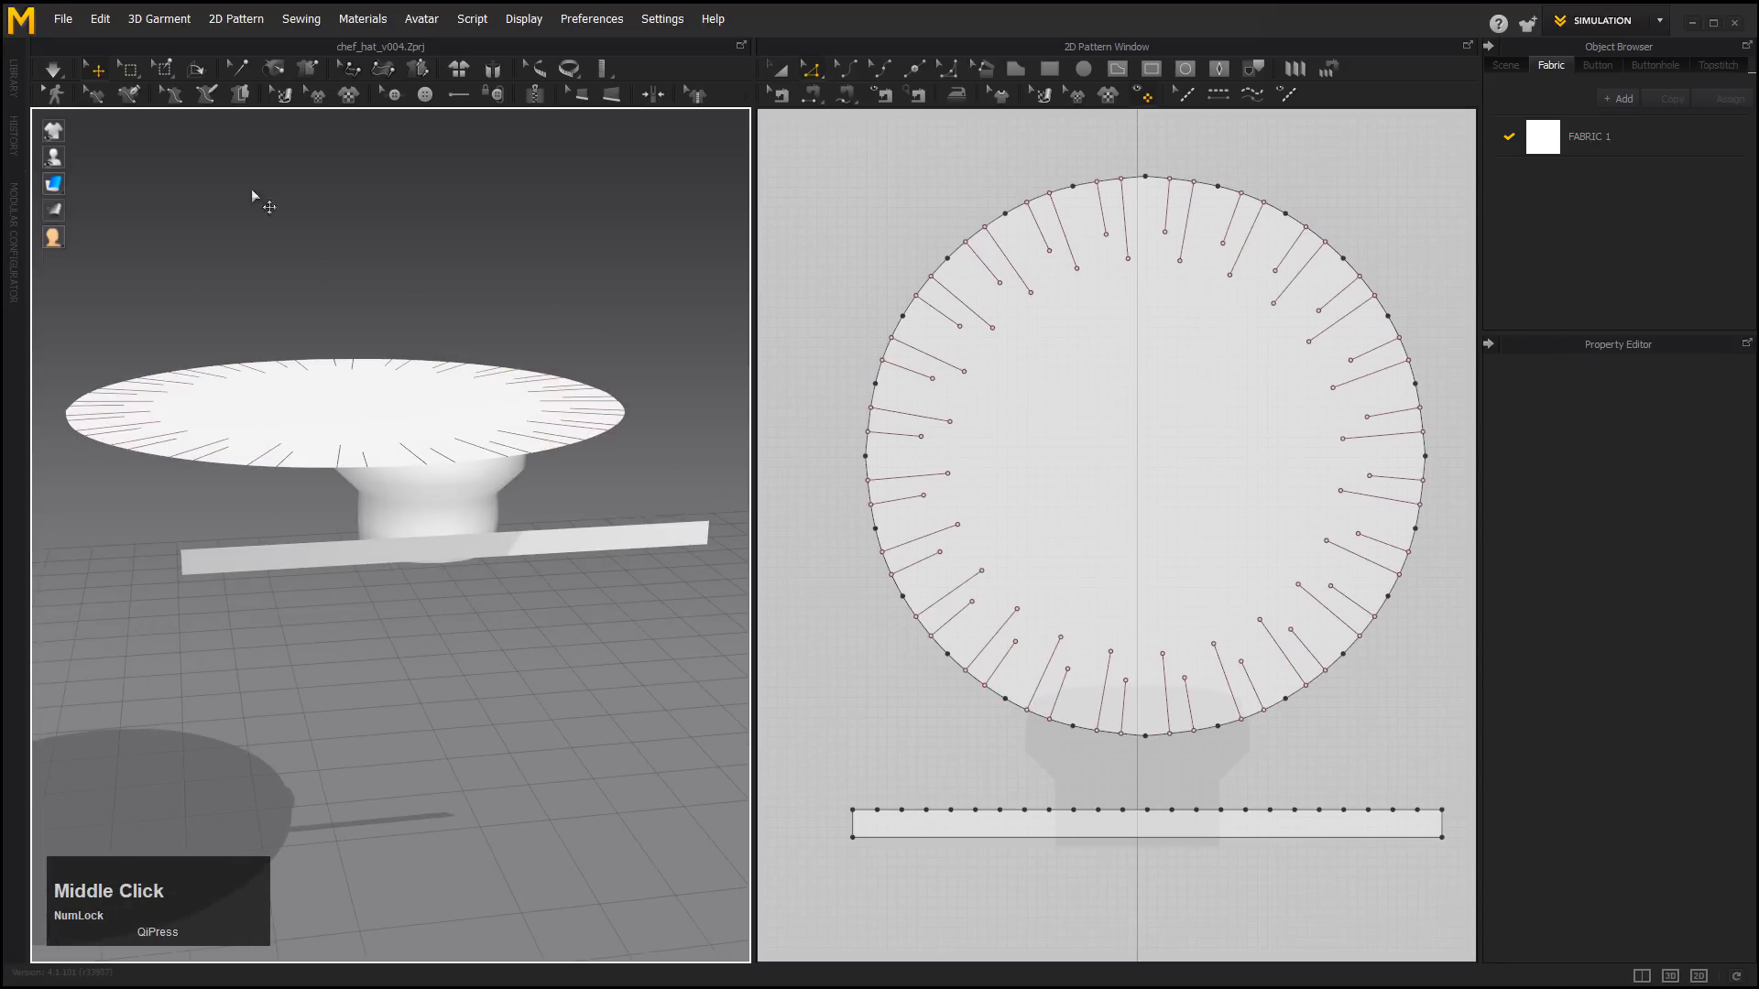
left_click(62, 62)
mouse_move(353, 383)
left_mouse_down()
mouse_move(447, 414)
mouse_move(543, 400)
mouse_move(402, 393)
left_mouse_up()
left_click(448, 413)
left_click_drag(558, 503, 363, 488, "alt")
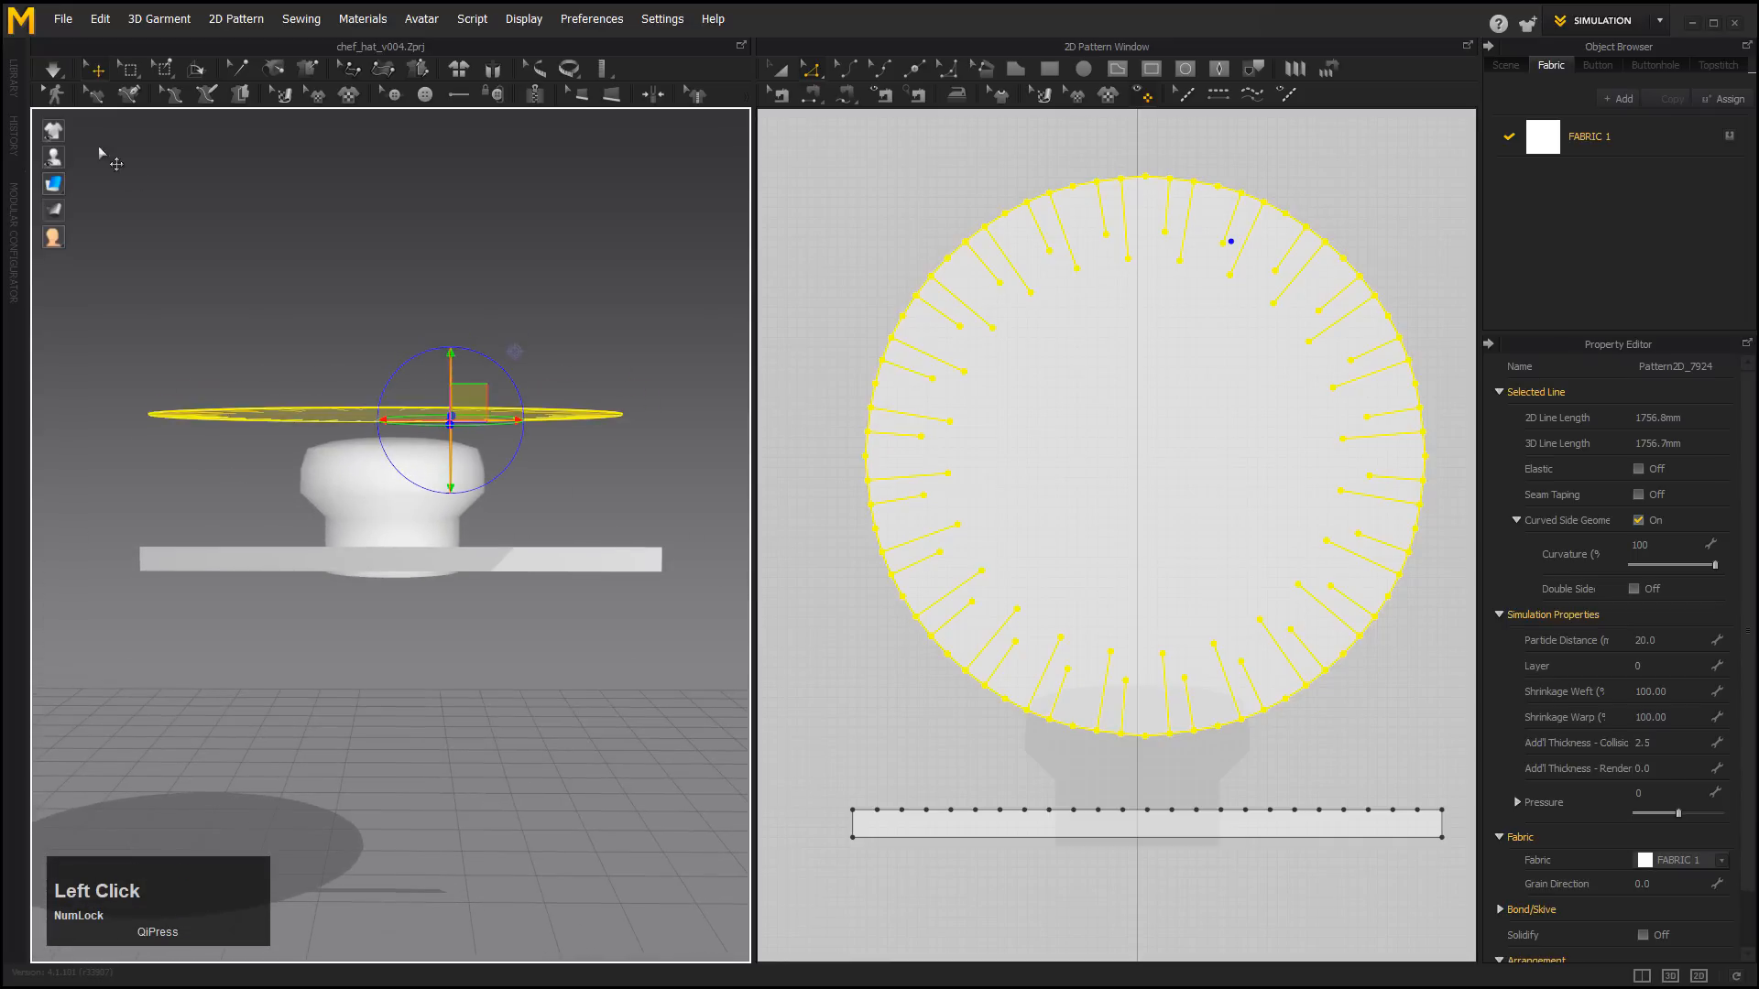
Test-simulate the resized circle's drape over the head form twice, undoing each simulation.
left_click(52, 69)
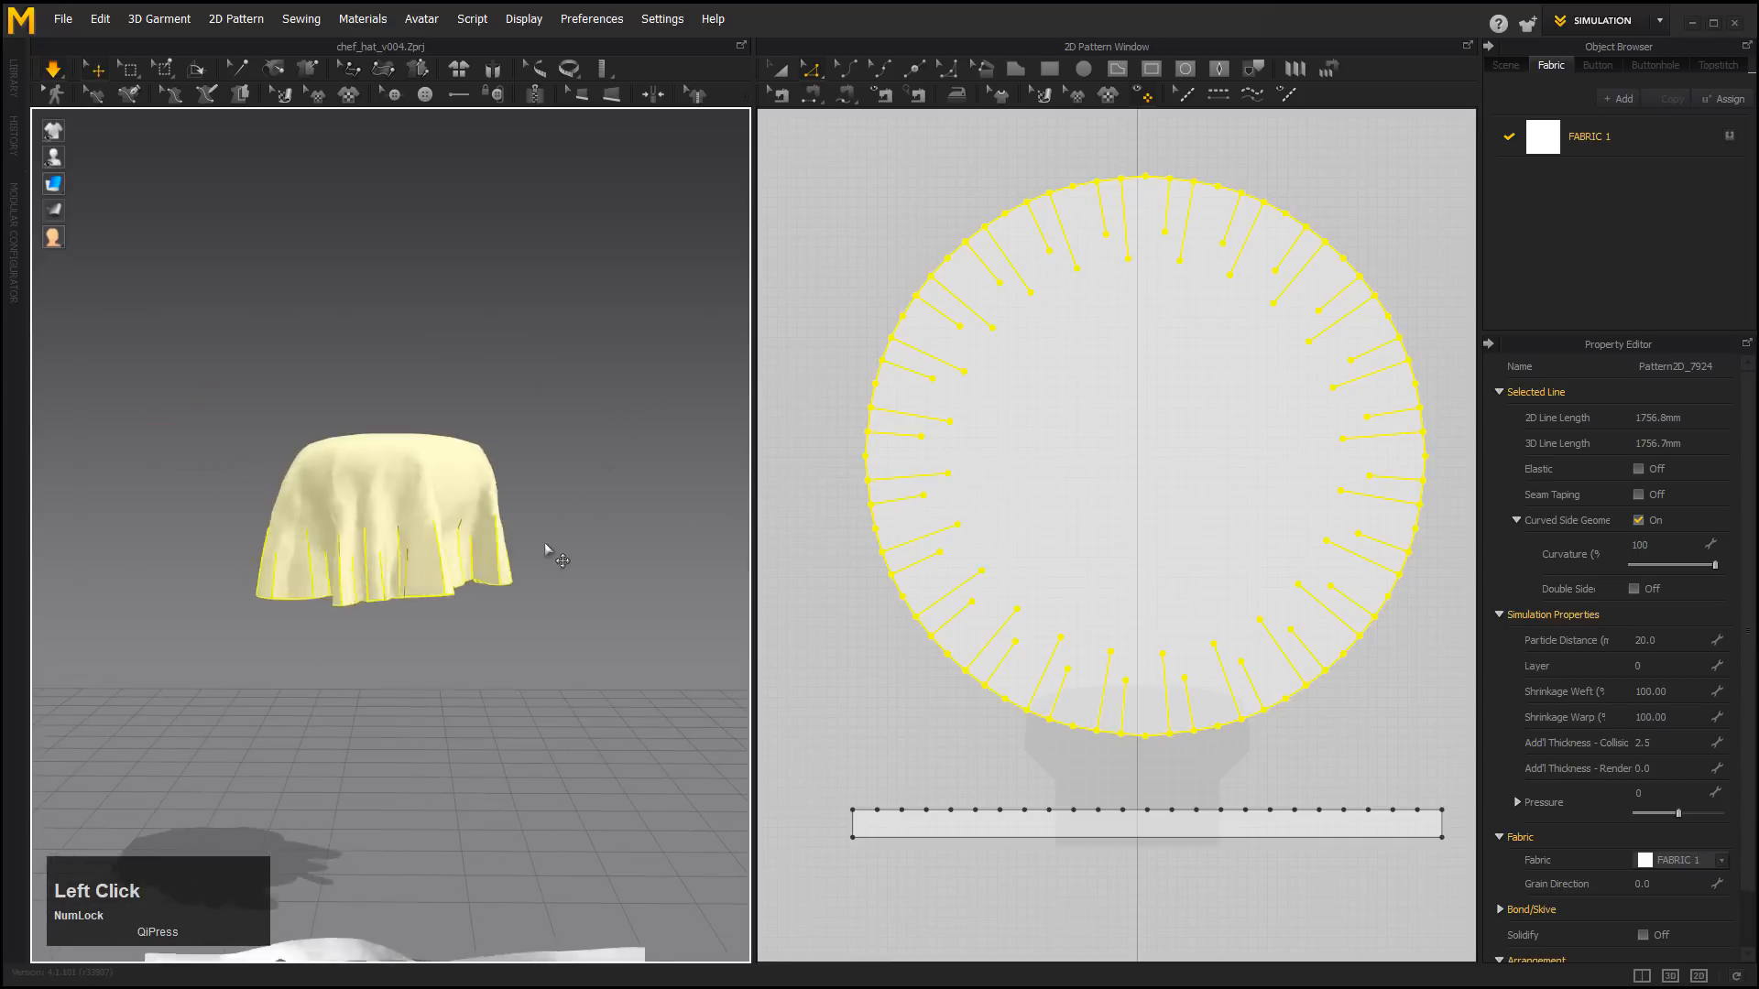
left_click_drag(496, 632, 305, 371, "alt")
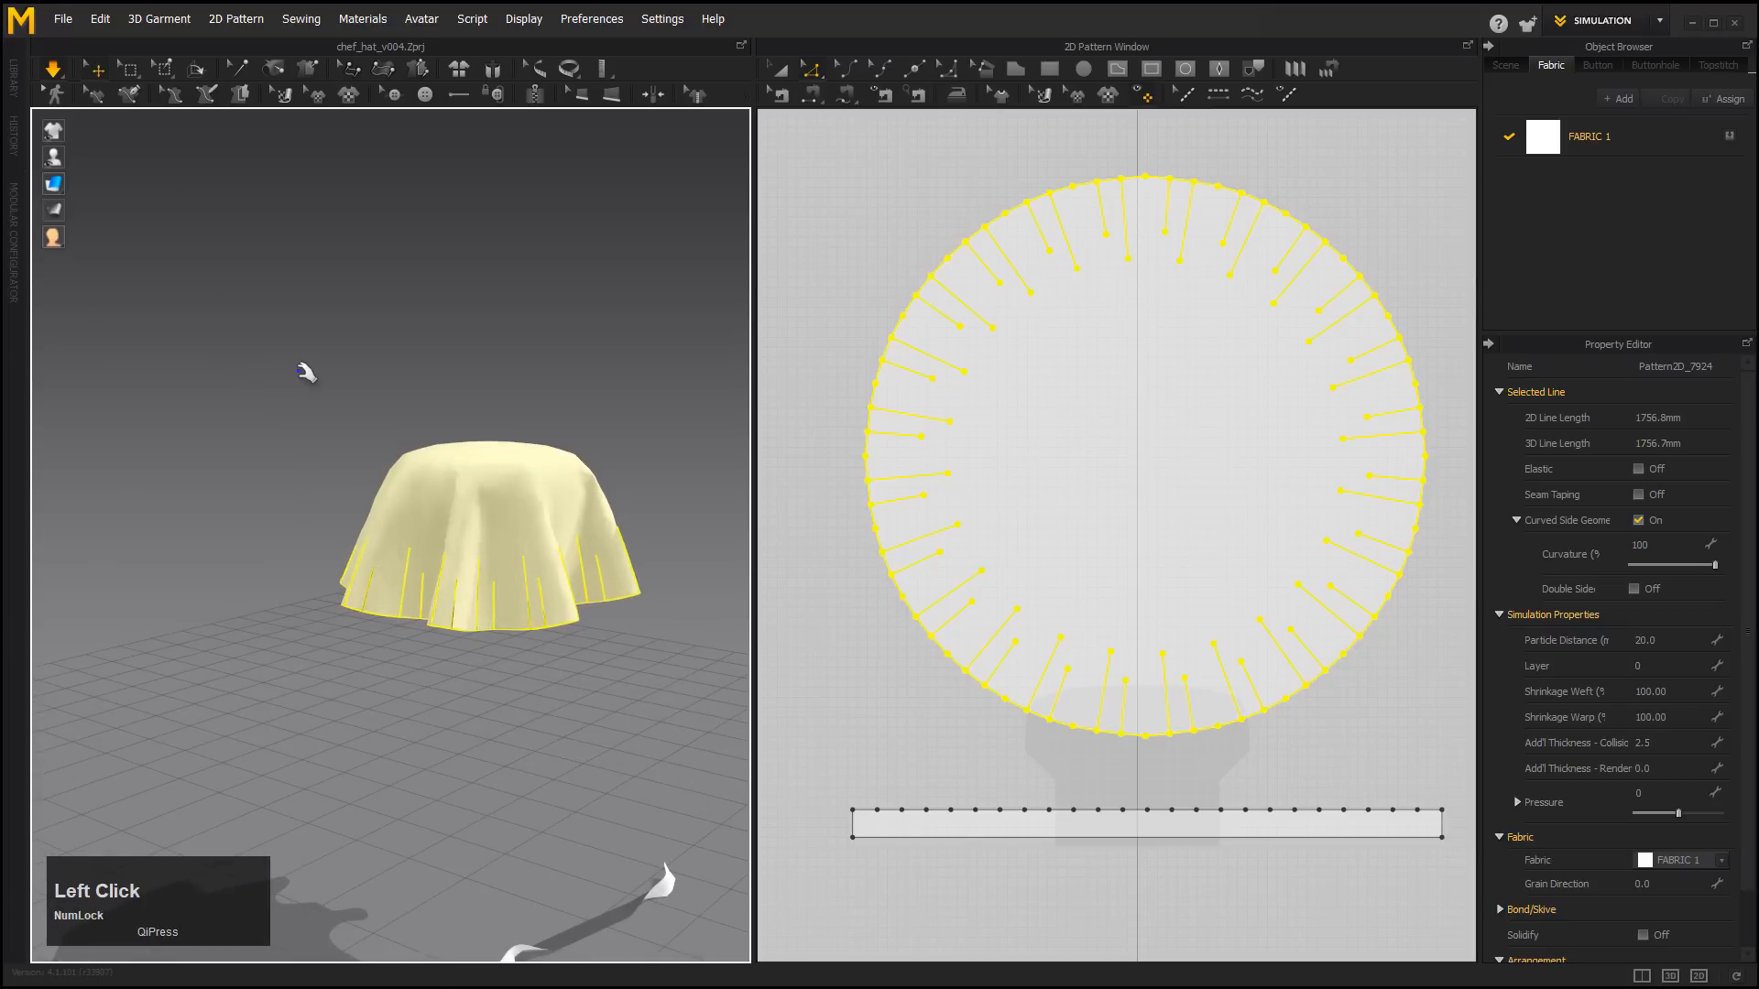
key("ctrl+z")
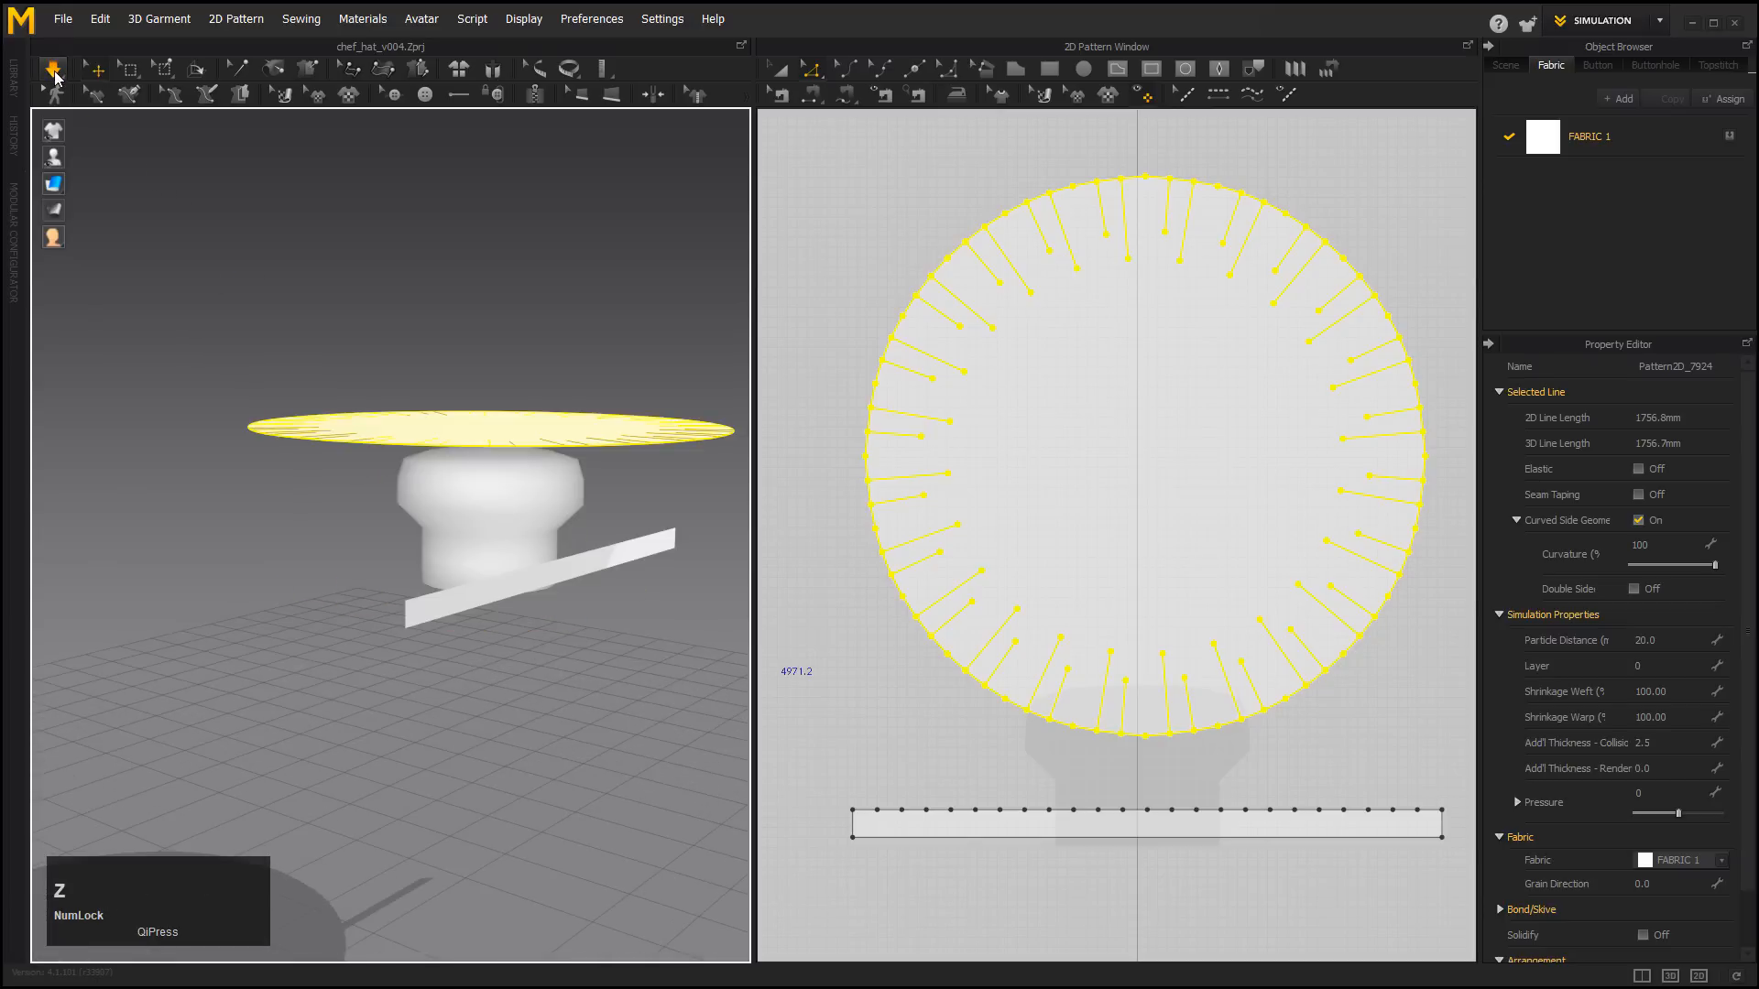
left_click(54, 73)
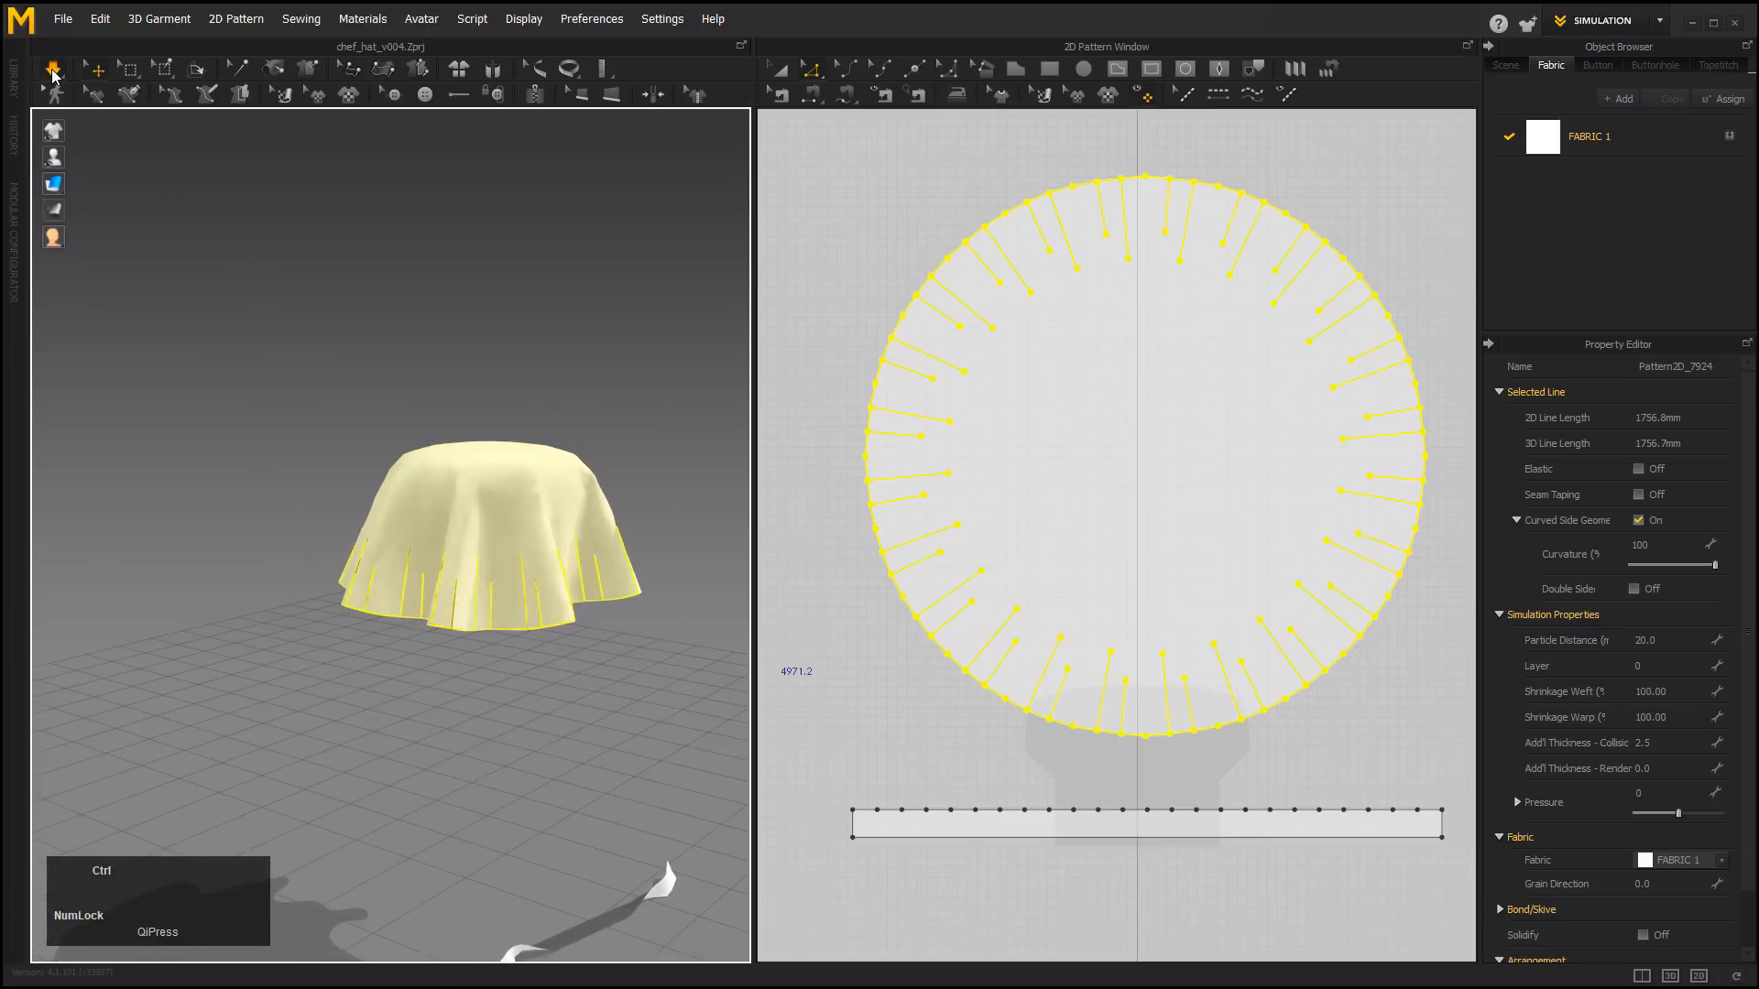
left_click(53, 73)
key("ctrl+z")
left_click_drag(410, 541, 495, 591, "alt")
middle_click_drag(538, 593, 552, 554)
Sew the band's two short end edges to each other with Free Sewing.
left_click(602, 529)
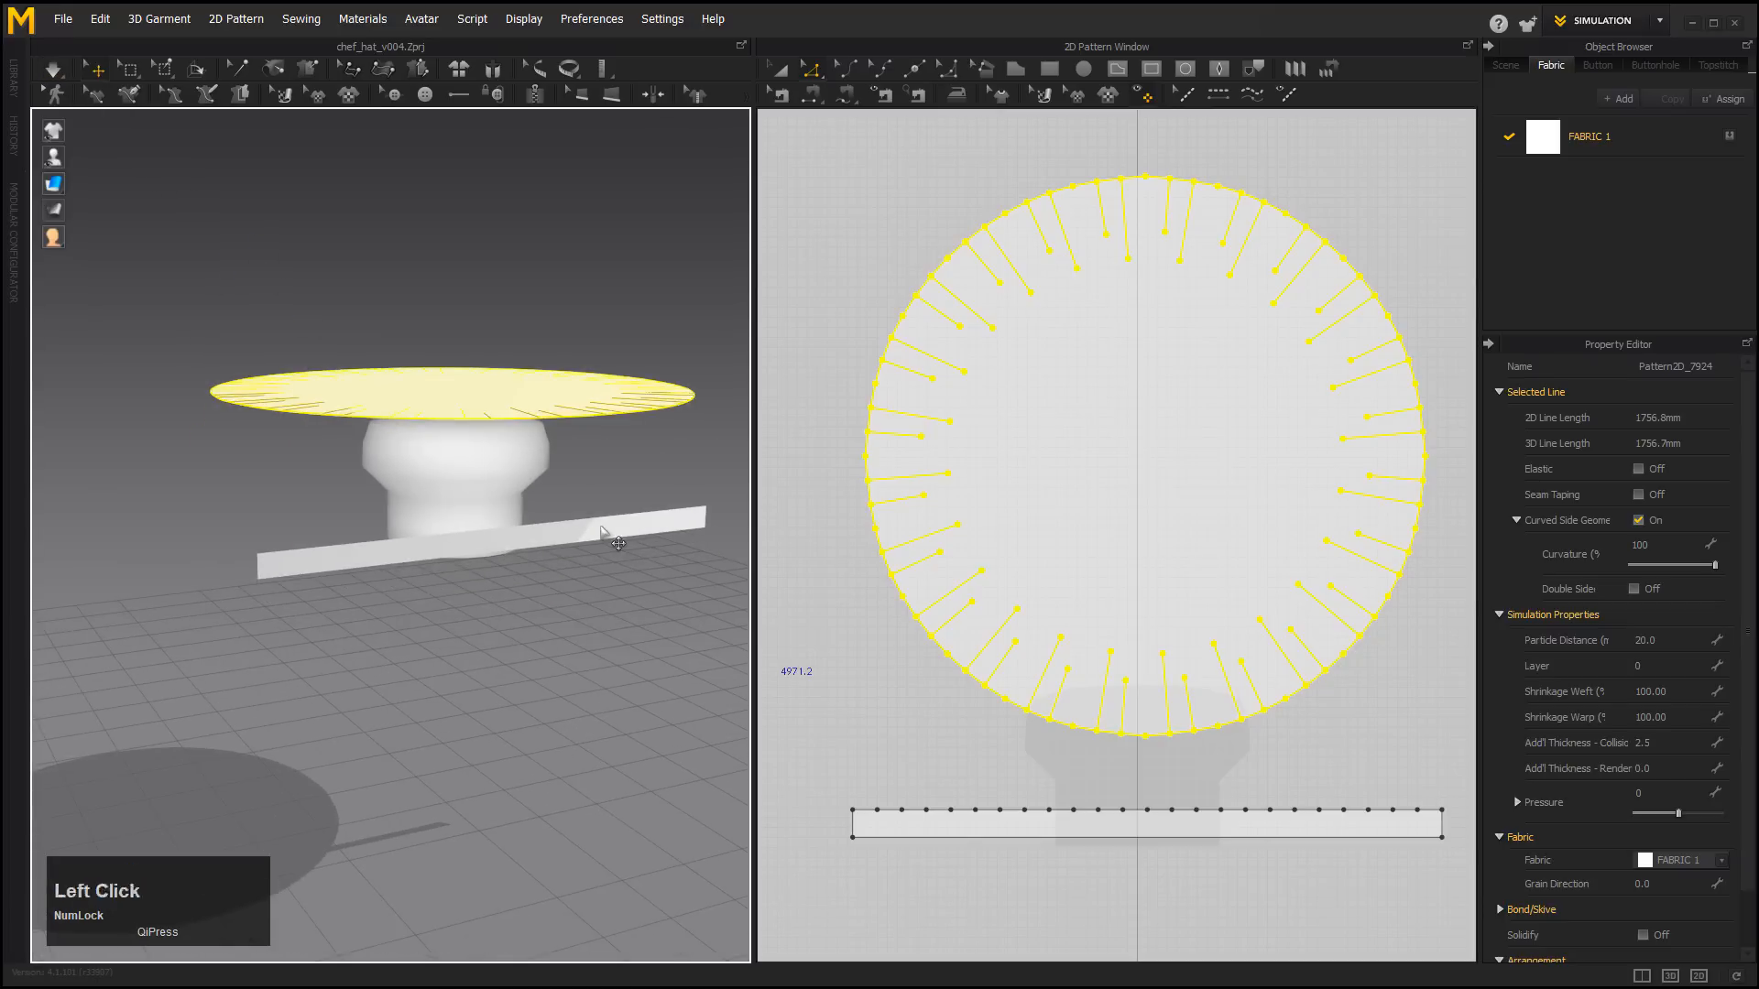
left_click(619, 543)
right_click_drag(558, 589, 642, 632, "alt")
middle_click_drag(898, 742, 907, 586)
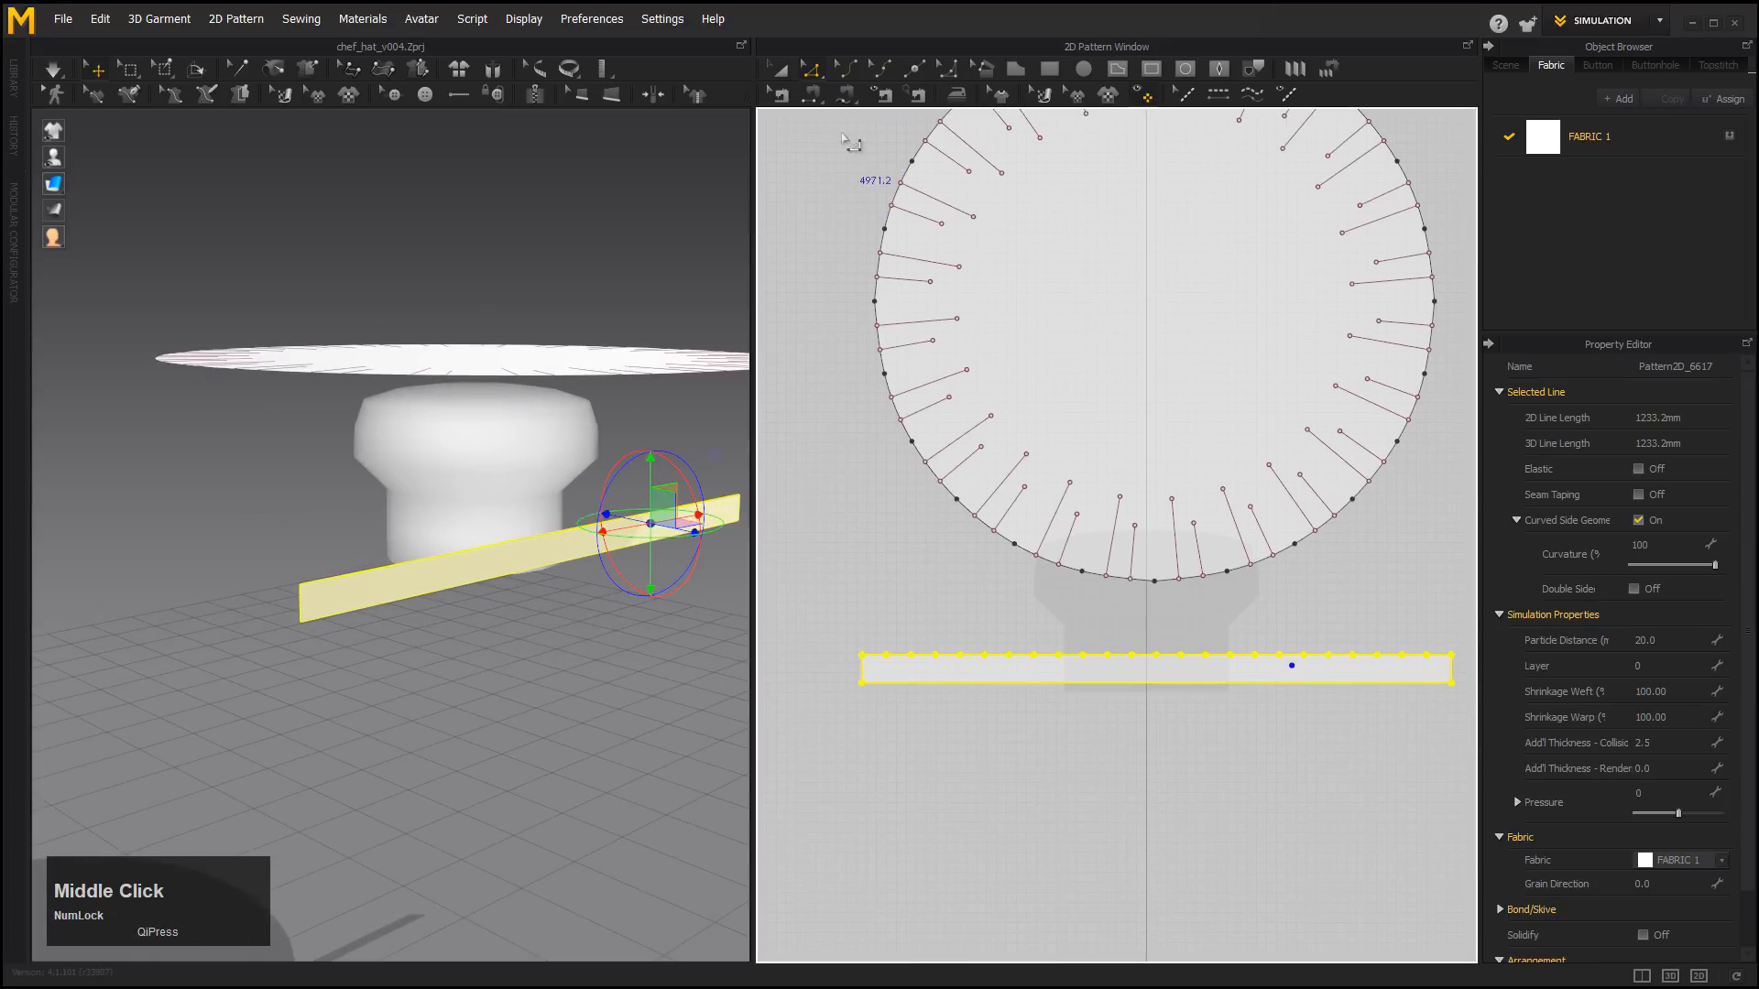
left_click(810, 97)
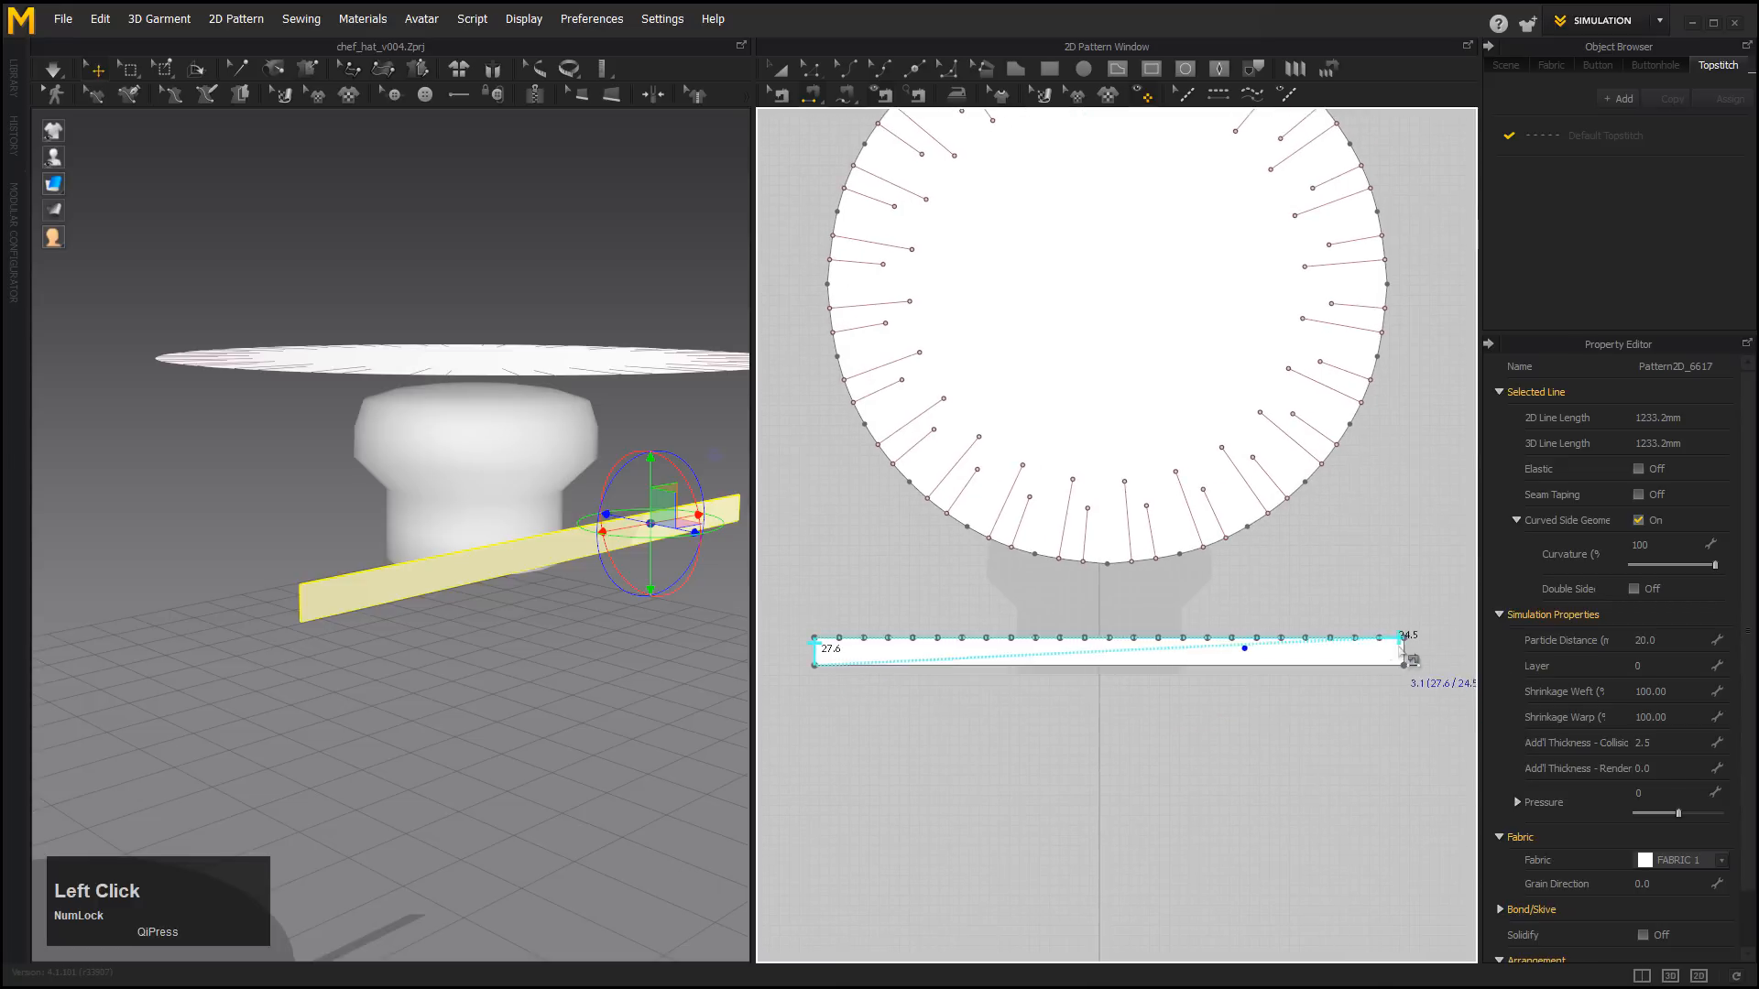
left_click(1417, 656)
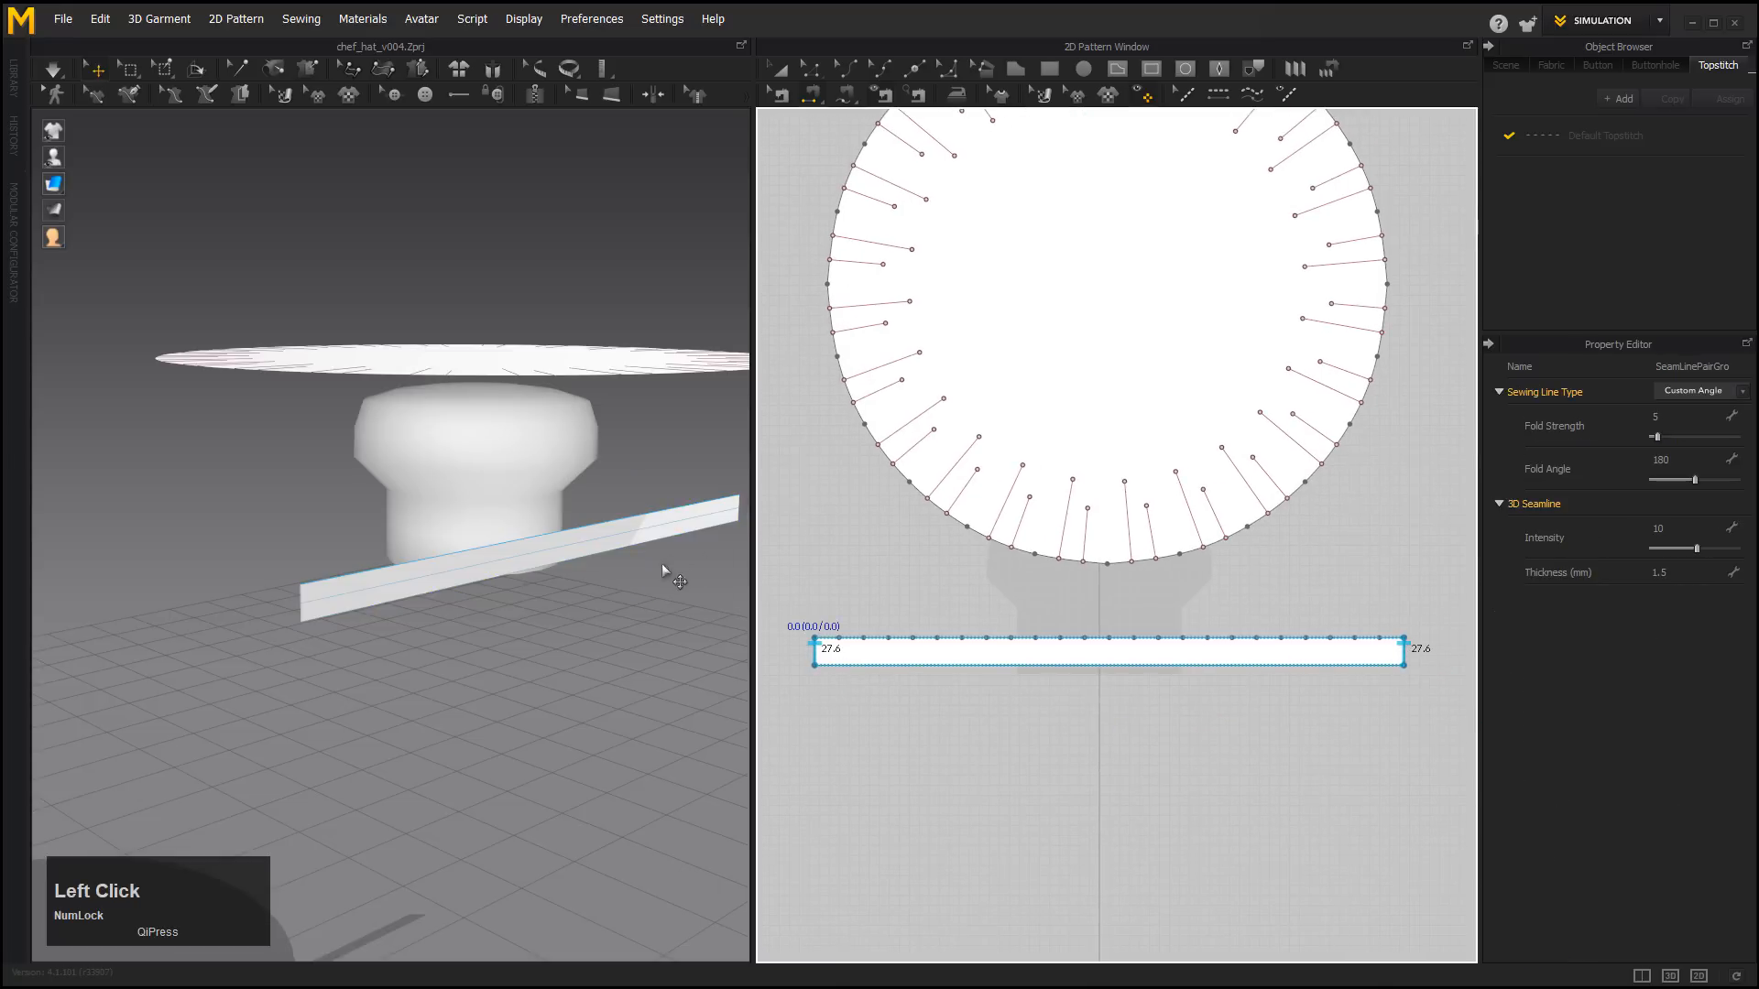
Tack the midpoint of the band's upper edge to the avatar head form with Tack on Avatar.
left_click(449, 513)
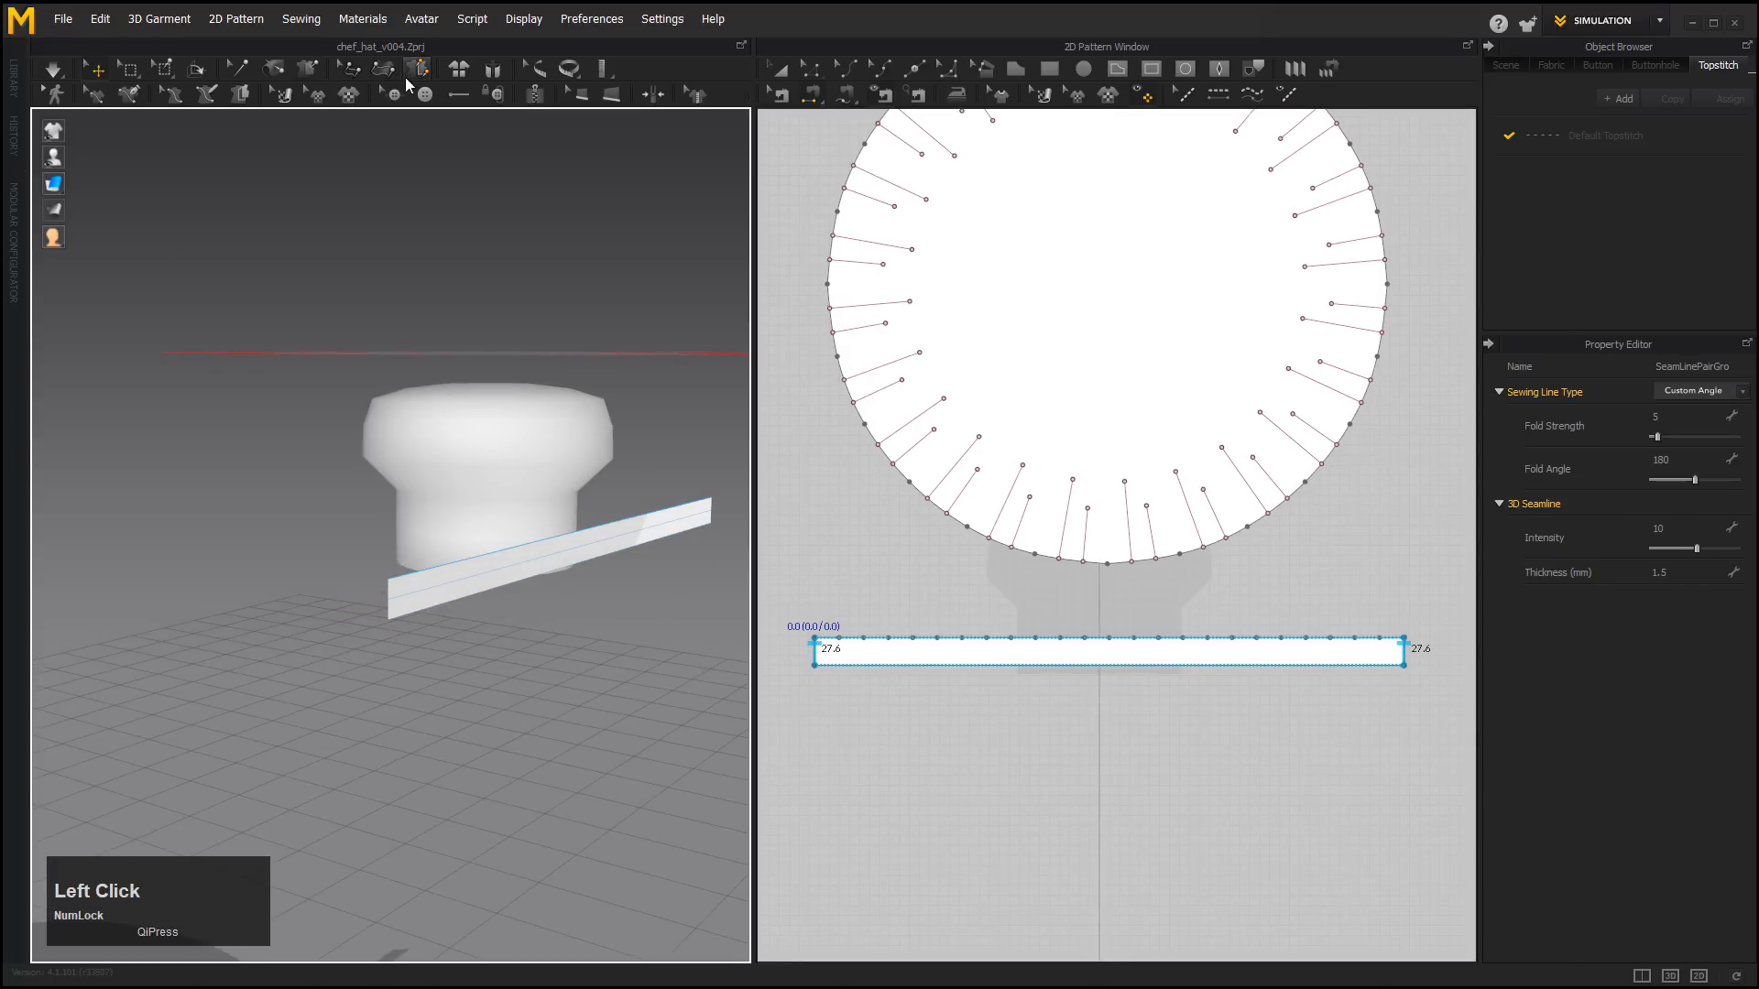
left_click(311, 74)
left_click_drag(568, 614, 487, 590, "alt")
right_click_drag(502, 557, 573, 536, "alt")
left_click(560, 505)
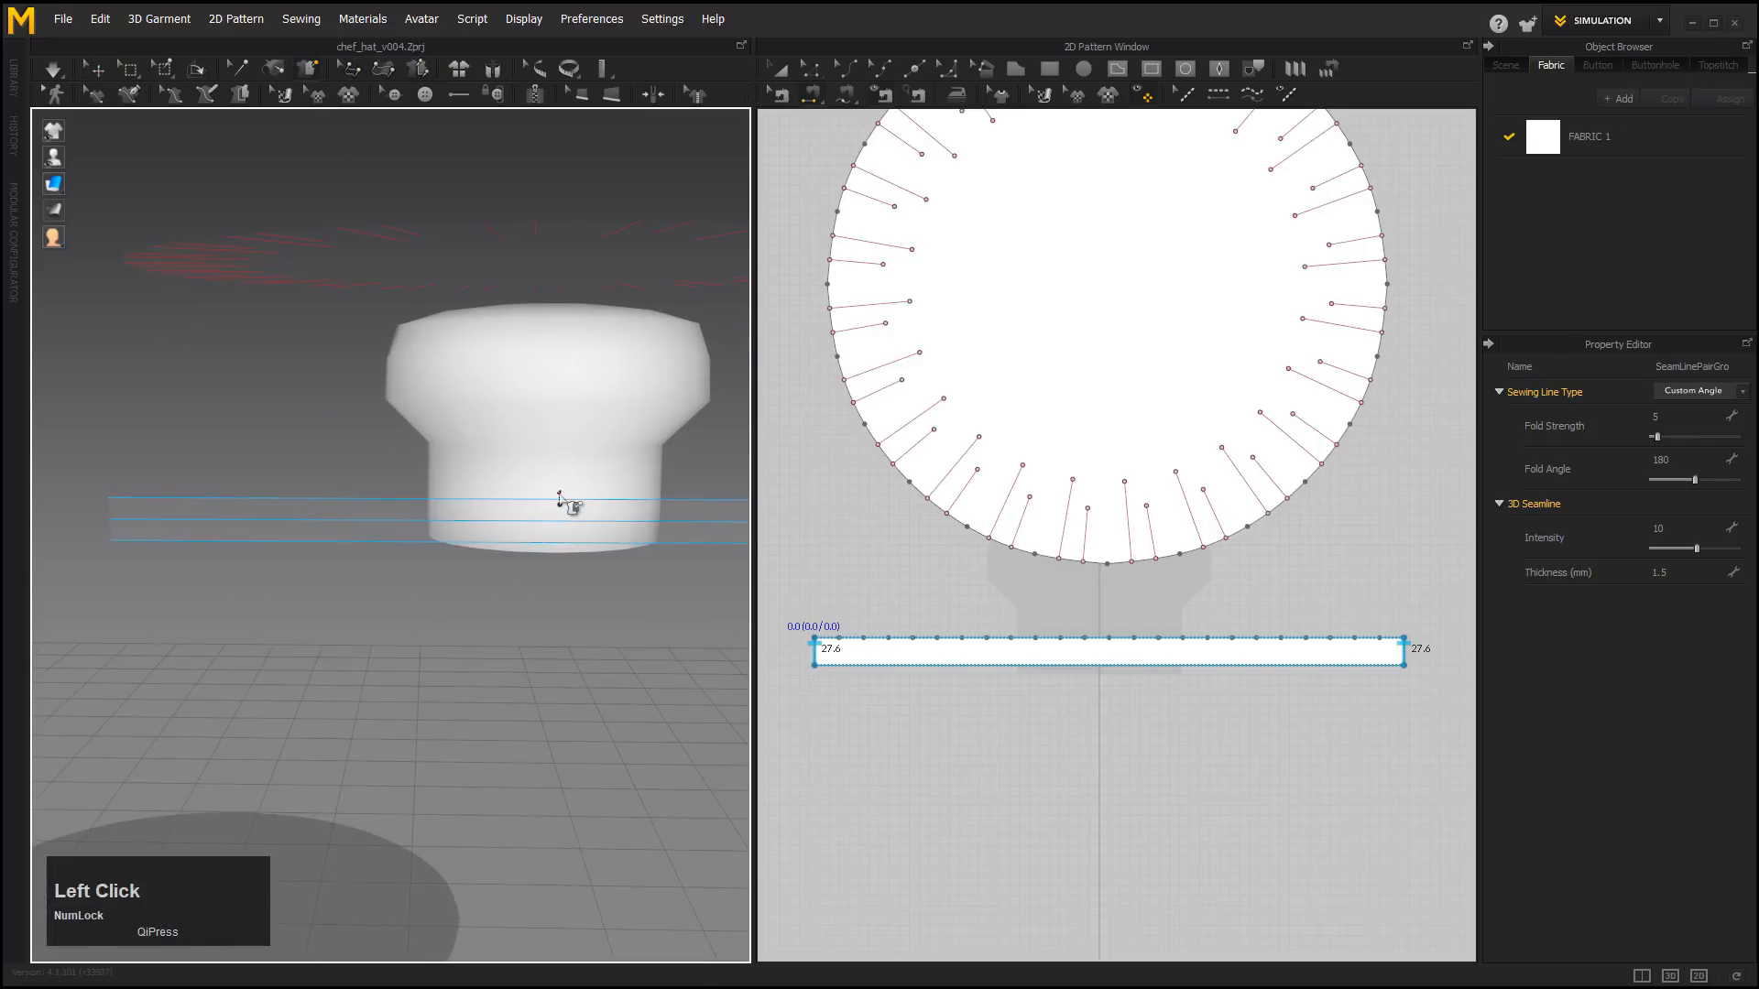
left_click(559, 500)
left_click_drag(516, 610, 570, 608, "alt")
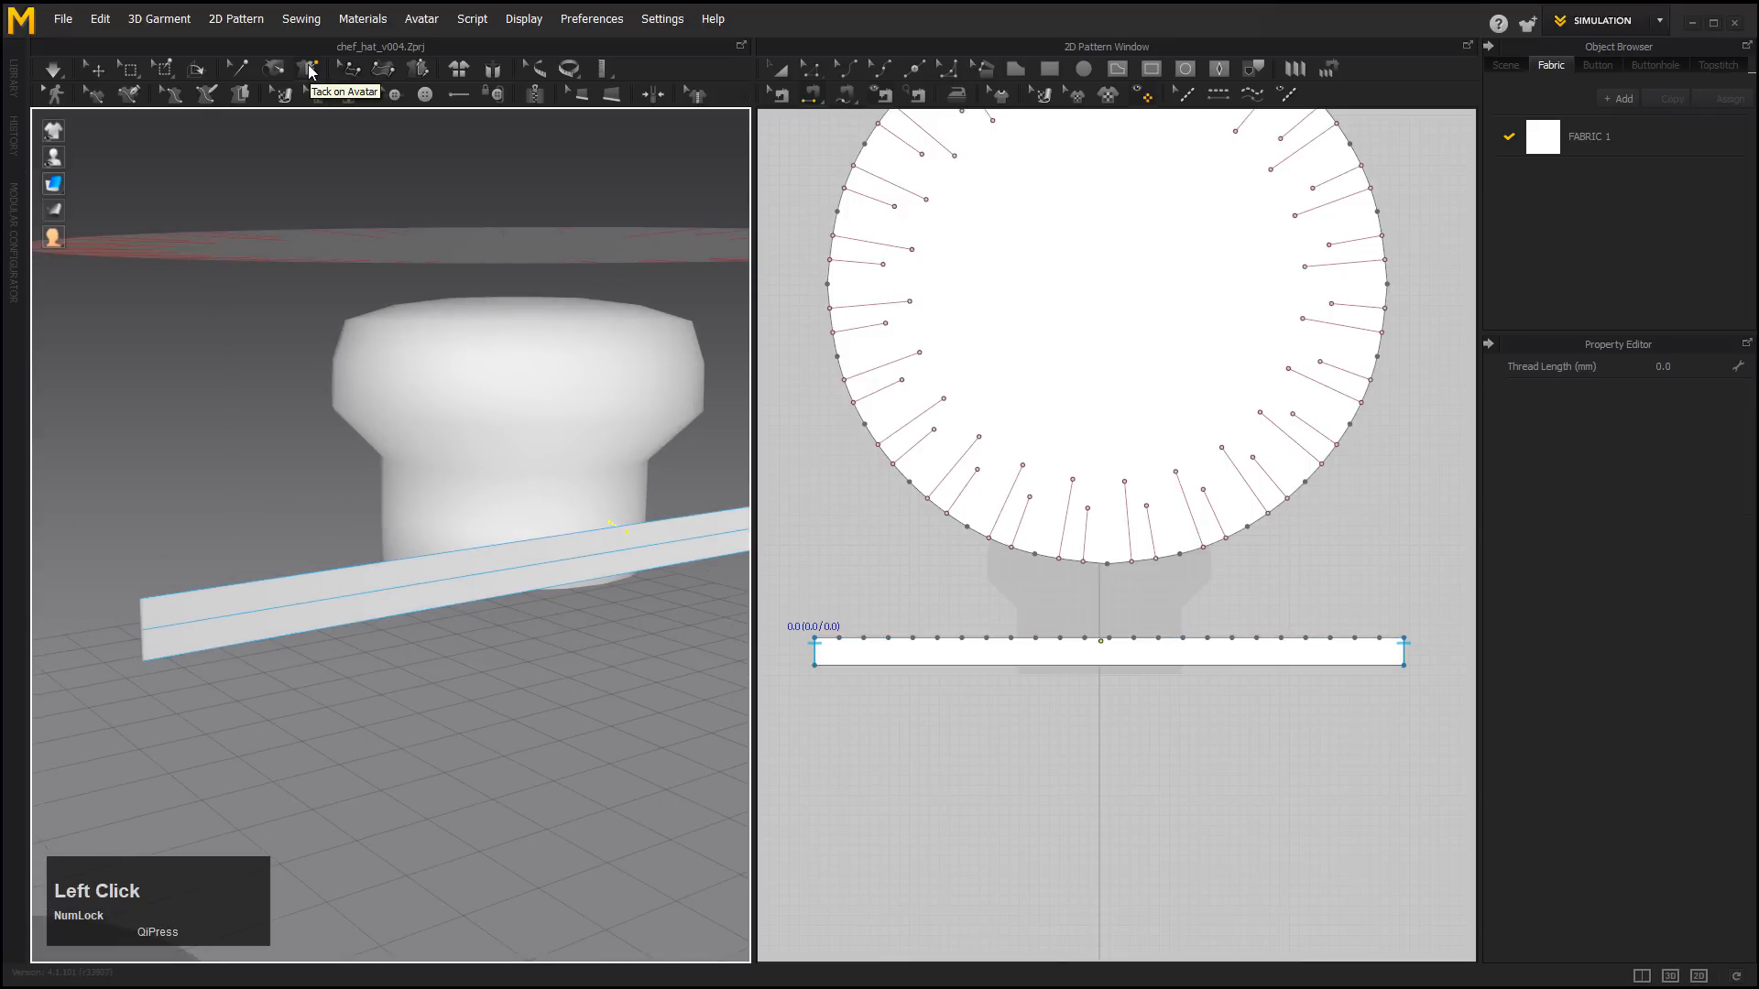
Tack the two ends of the band's upper edge to the back of the avatar head form with Tack on Avatar.
right_click_drag(443, 436, 421, 459, "alt")
left_click_drag(420, 459, 335, 559, "alt")
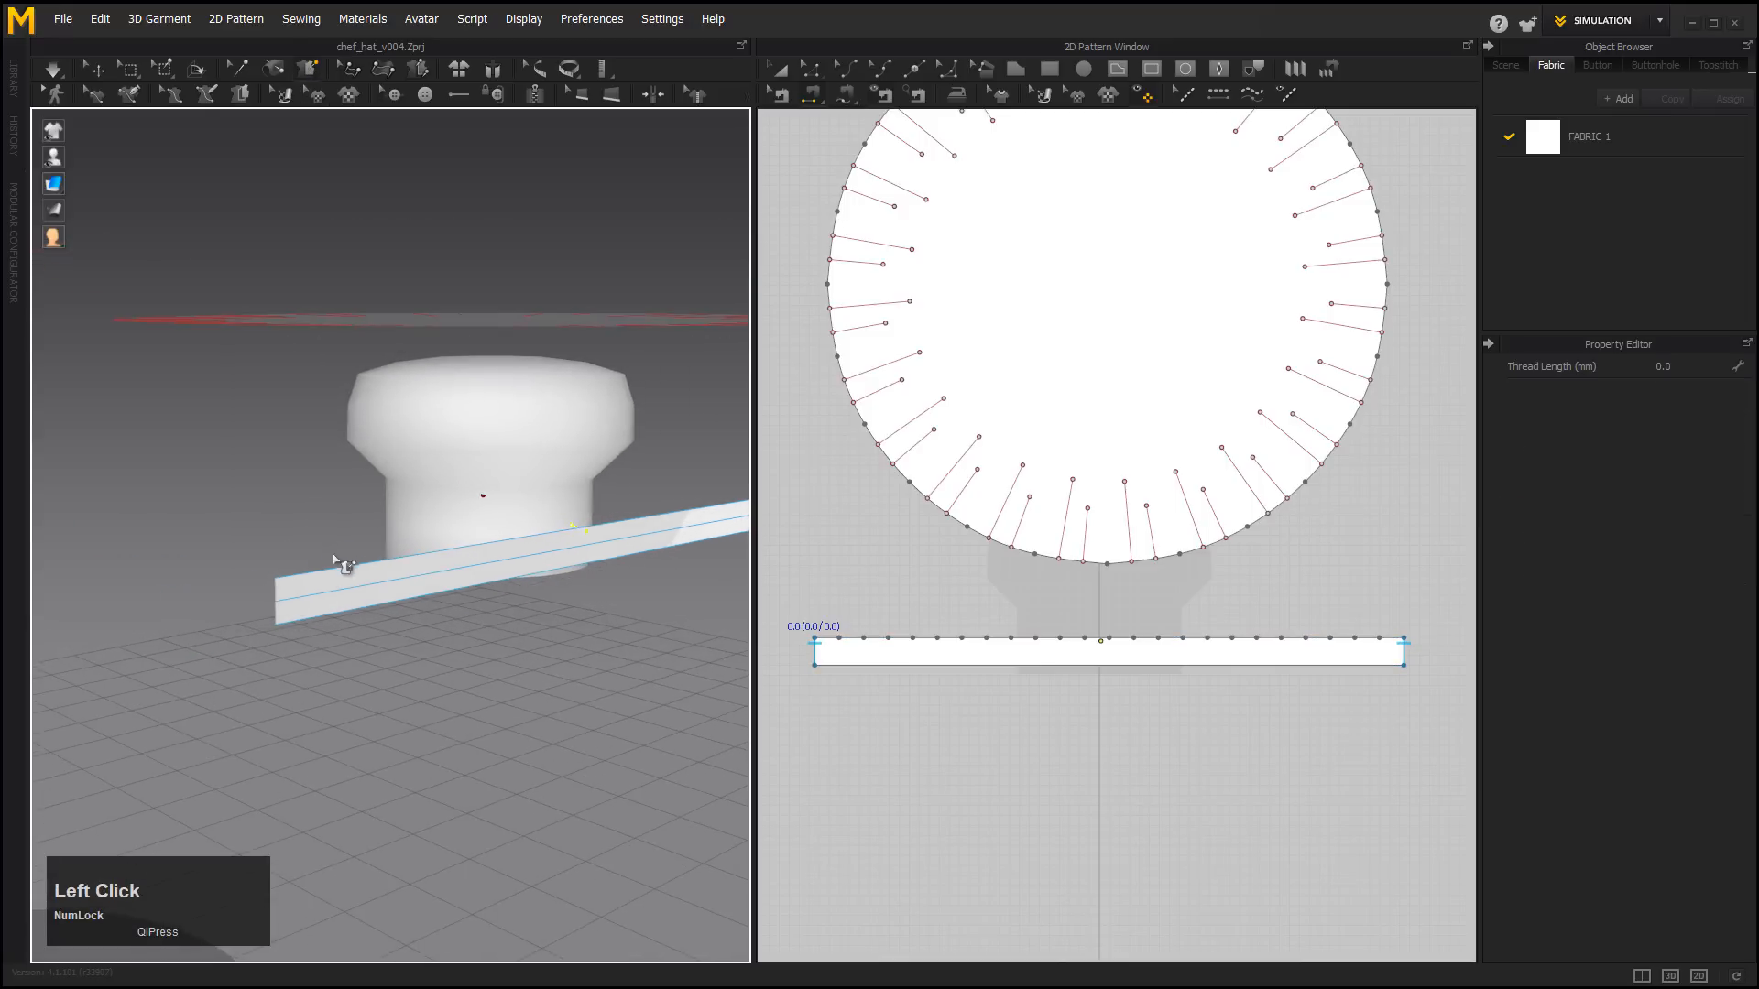
left_click(283, 581)
left_click_drag(216, 509, 464, 492, "alt")
middle_click_drag(464, 491, 283, 487, "alt")
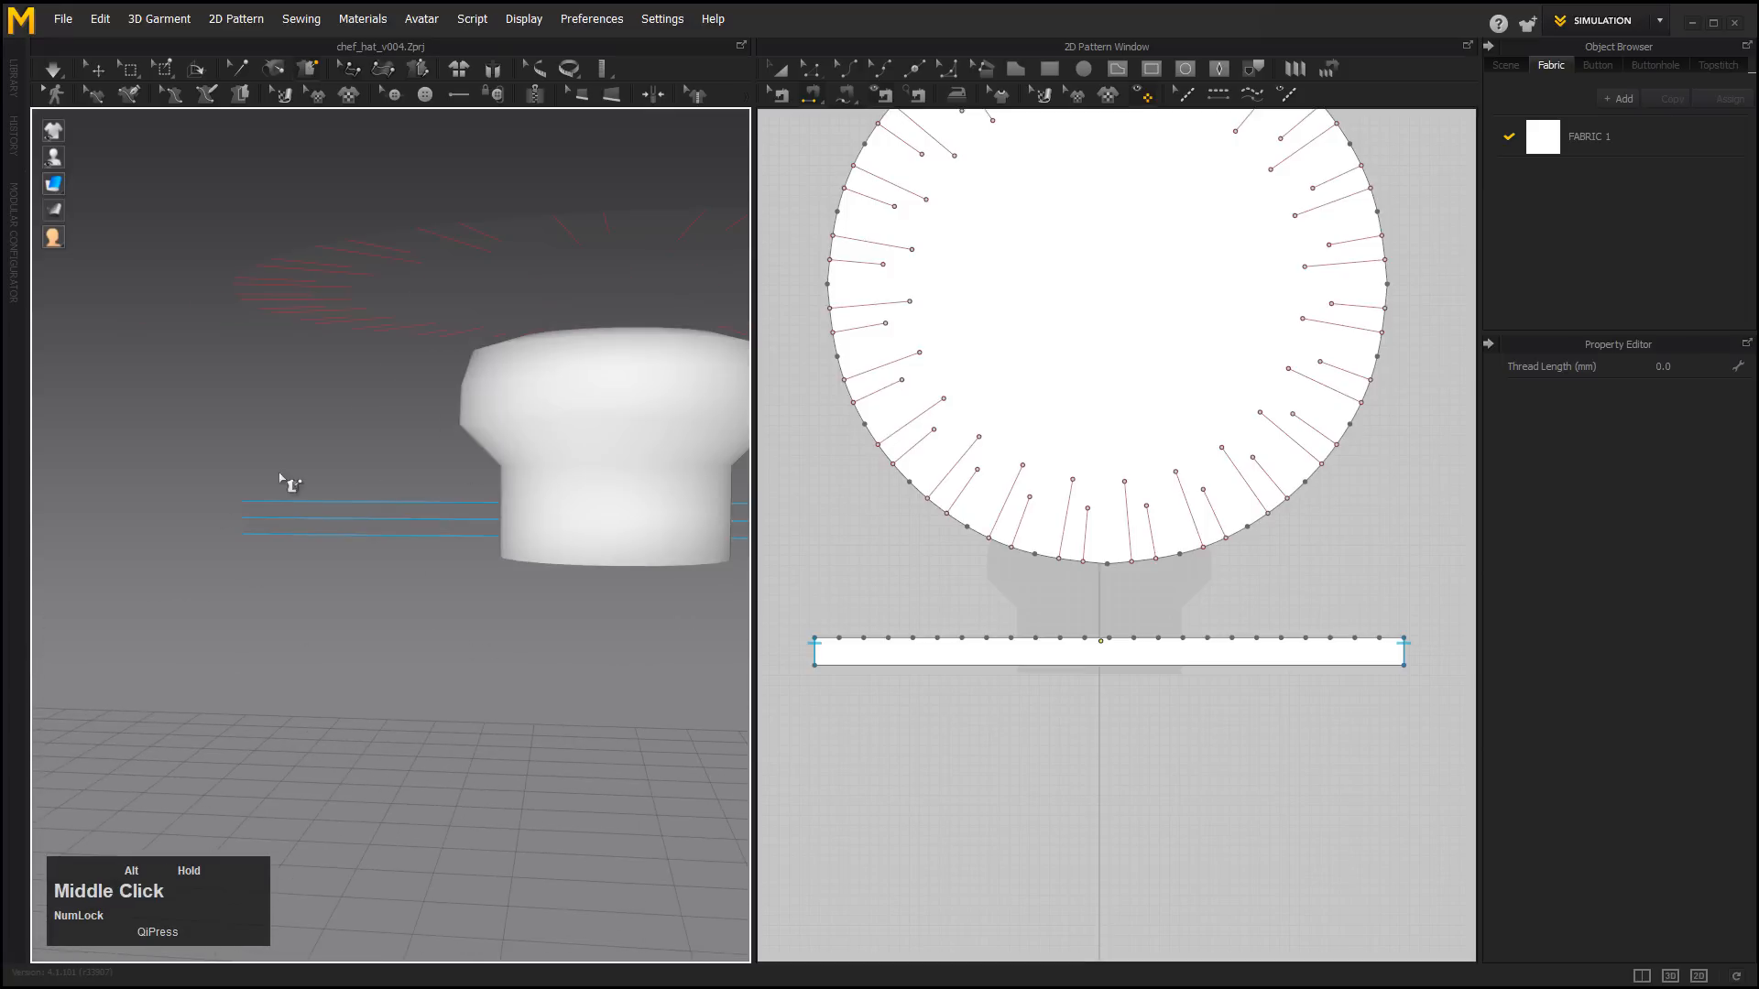
left_click_drag(283, 486, 586, 561, "alt")
Test-simulate the circle and the tacked band on the head form, and undo the simulation.
key("space")
left_click_drag(495, 610, 535, 596, "alt")
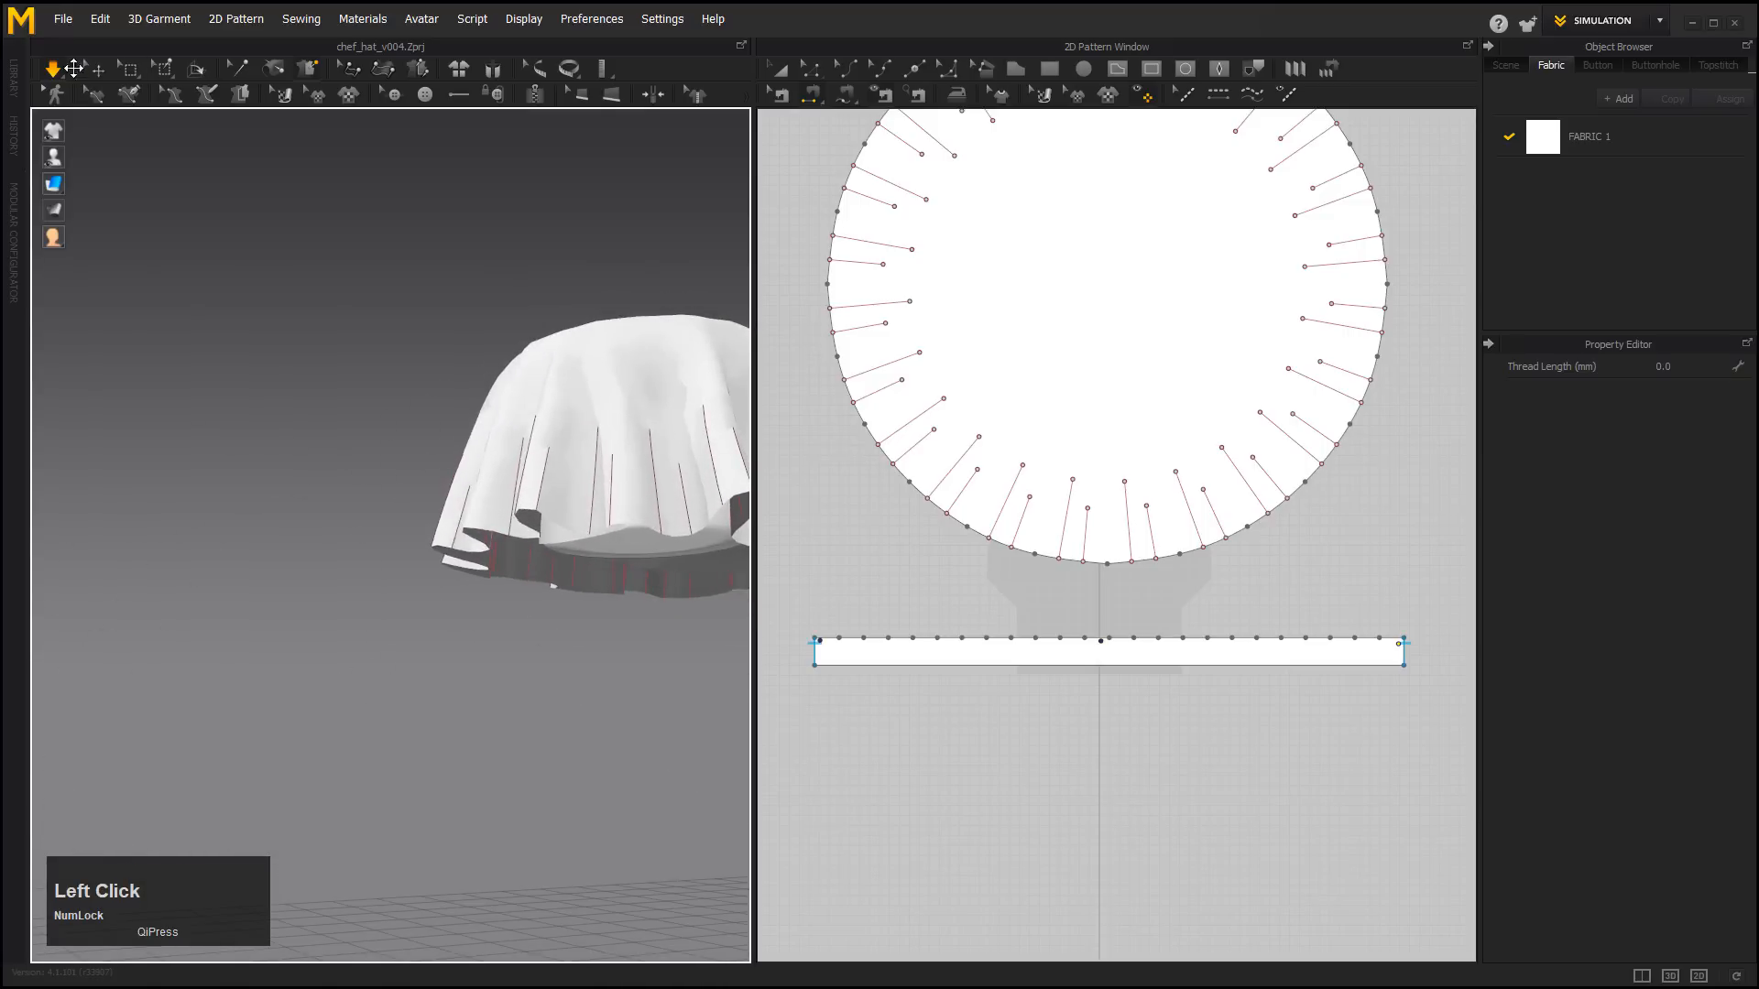
left_click(55, 69)
key("ctrl+z")
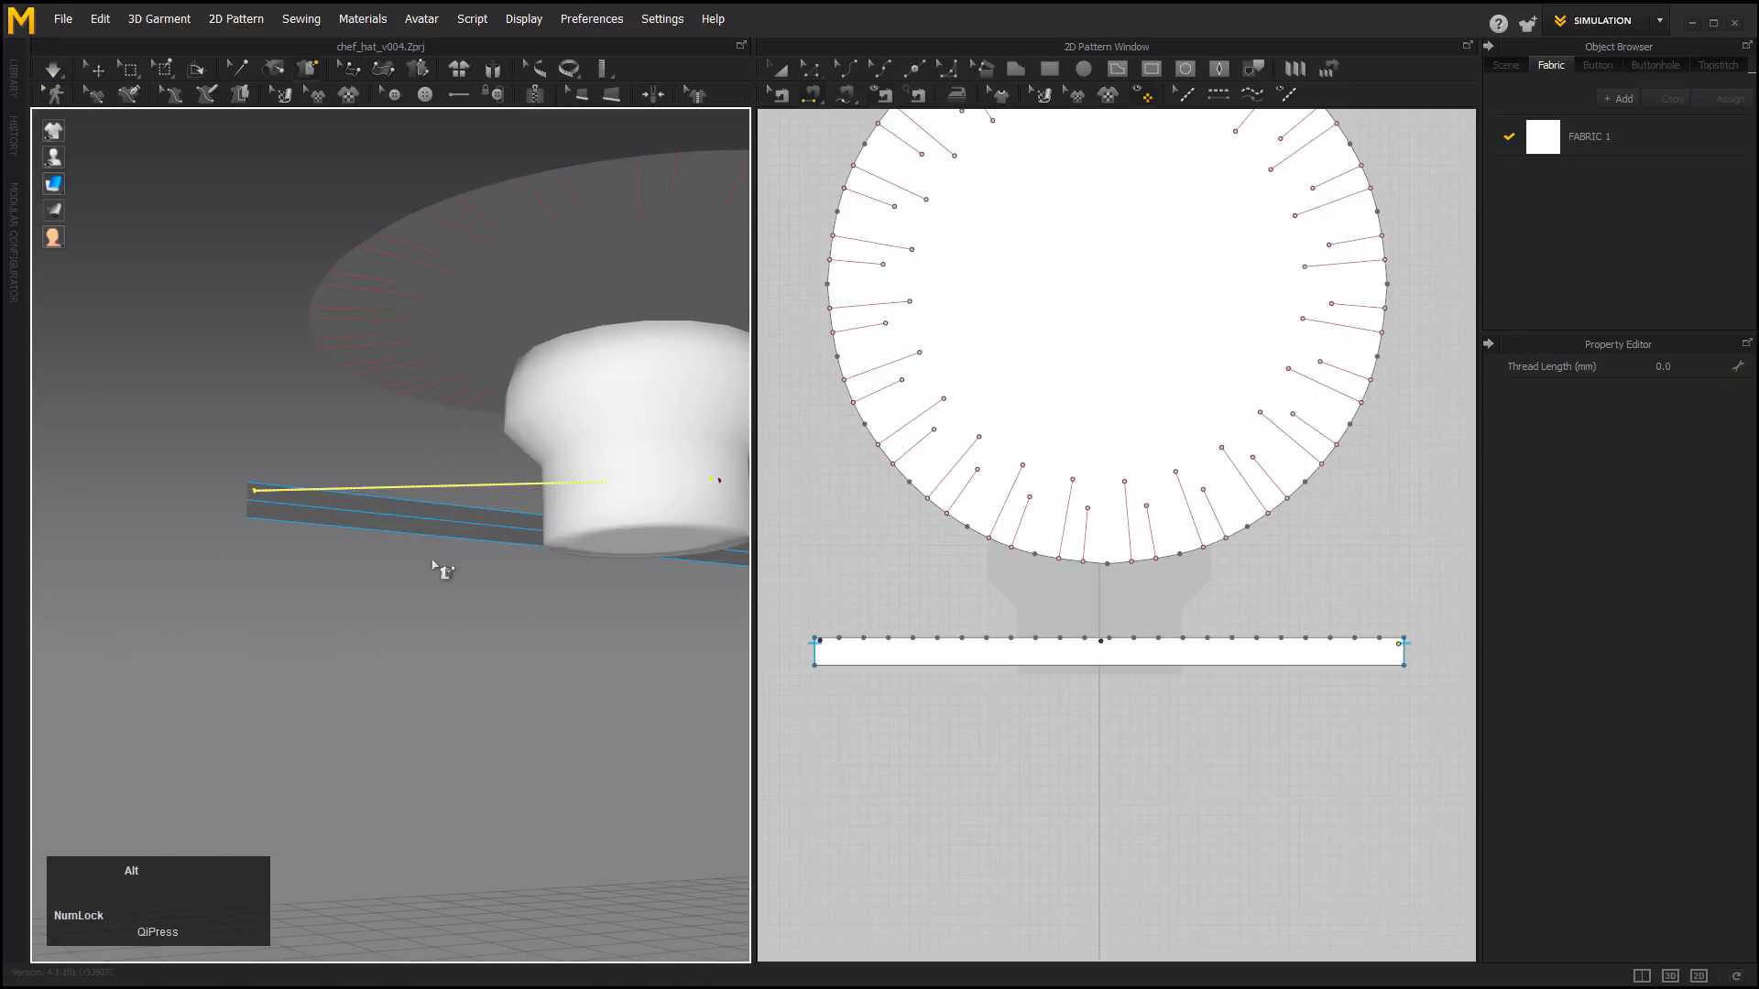
Tack the two quarter points of the band's upper edge to the sides of the avatar head form.
left_click_drag(433, 562, 744, 604, "alt")
left_click_drag(456, 510, 509, 531, "alt")
left_click(523, 493)
middle_click_drag(359, 524, 500, 519, "alt")
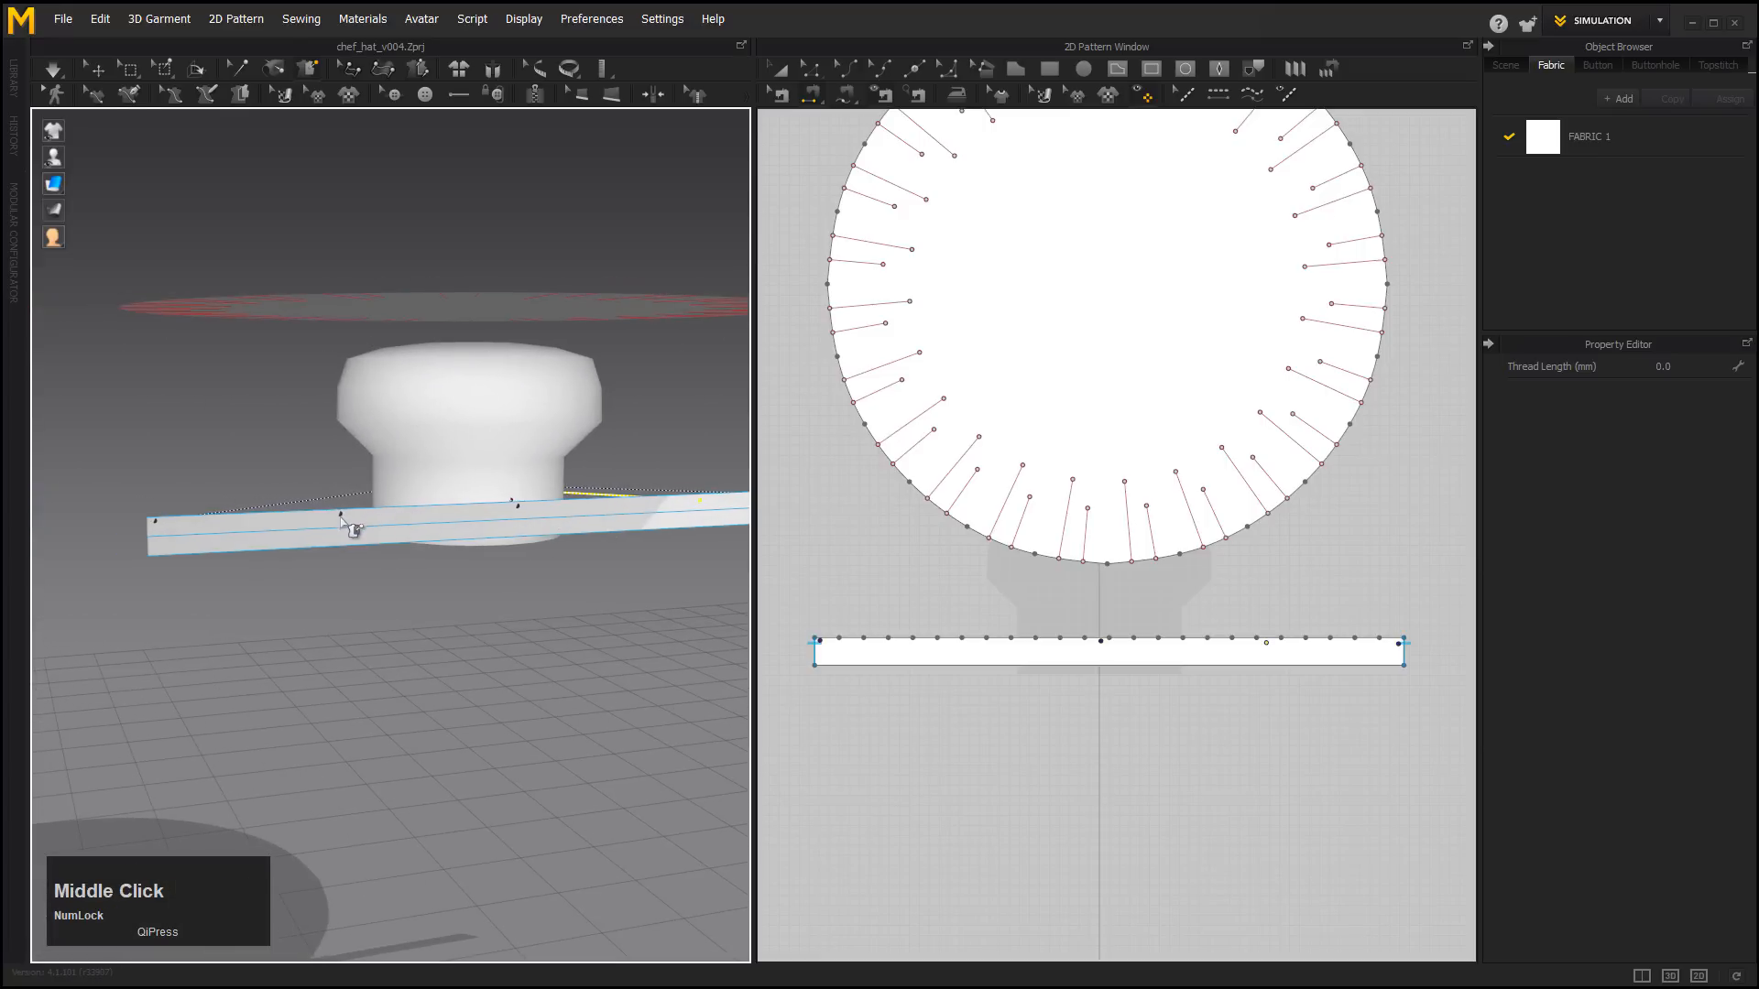
left_click(341, 518)
left_click_drag(422, 543, 330, 508, "alt")
left_click(541, 528)
Simulate the tacked band and the circle draping over the head form, and stop the simulation.
left_click(53, 68)
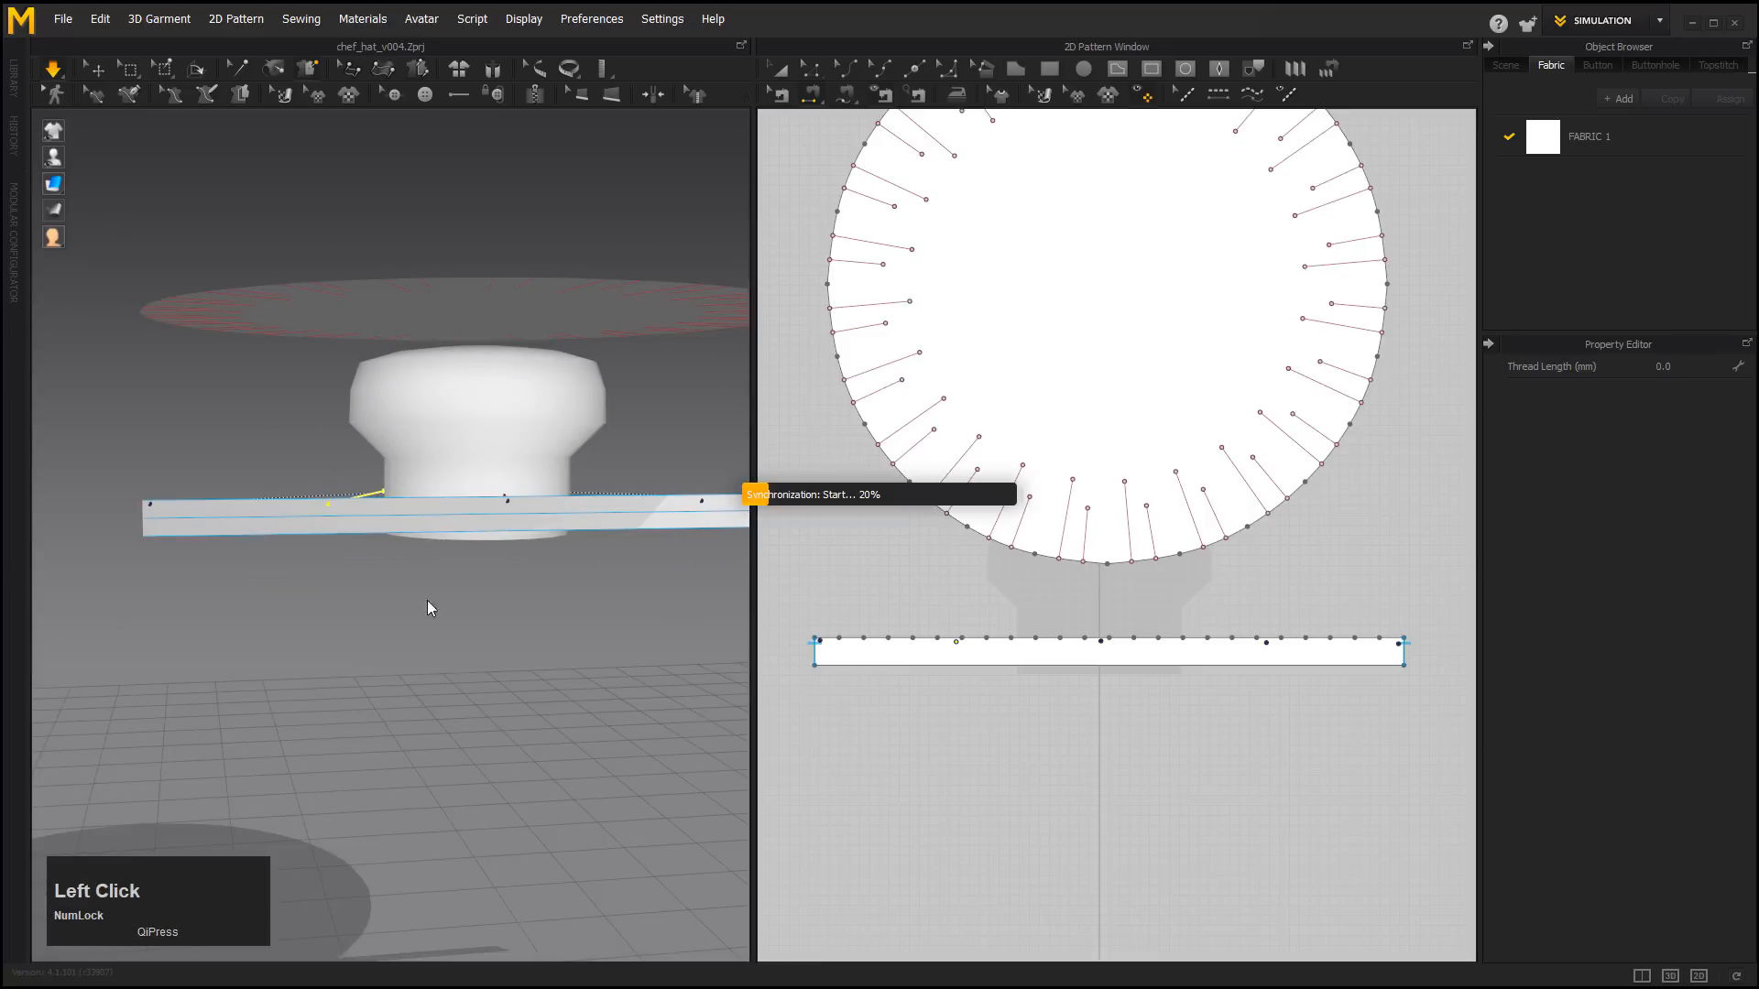
left_click_drag(621, 667, 463, 609, "alt")
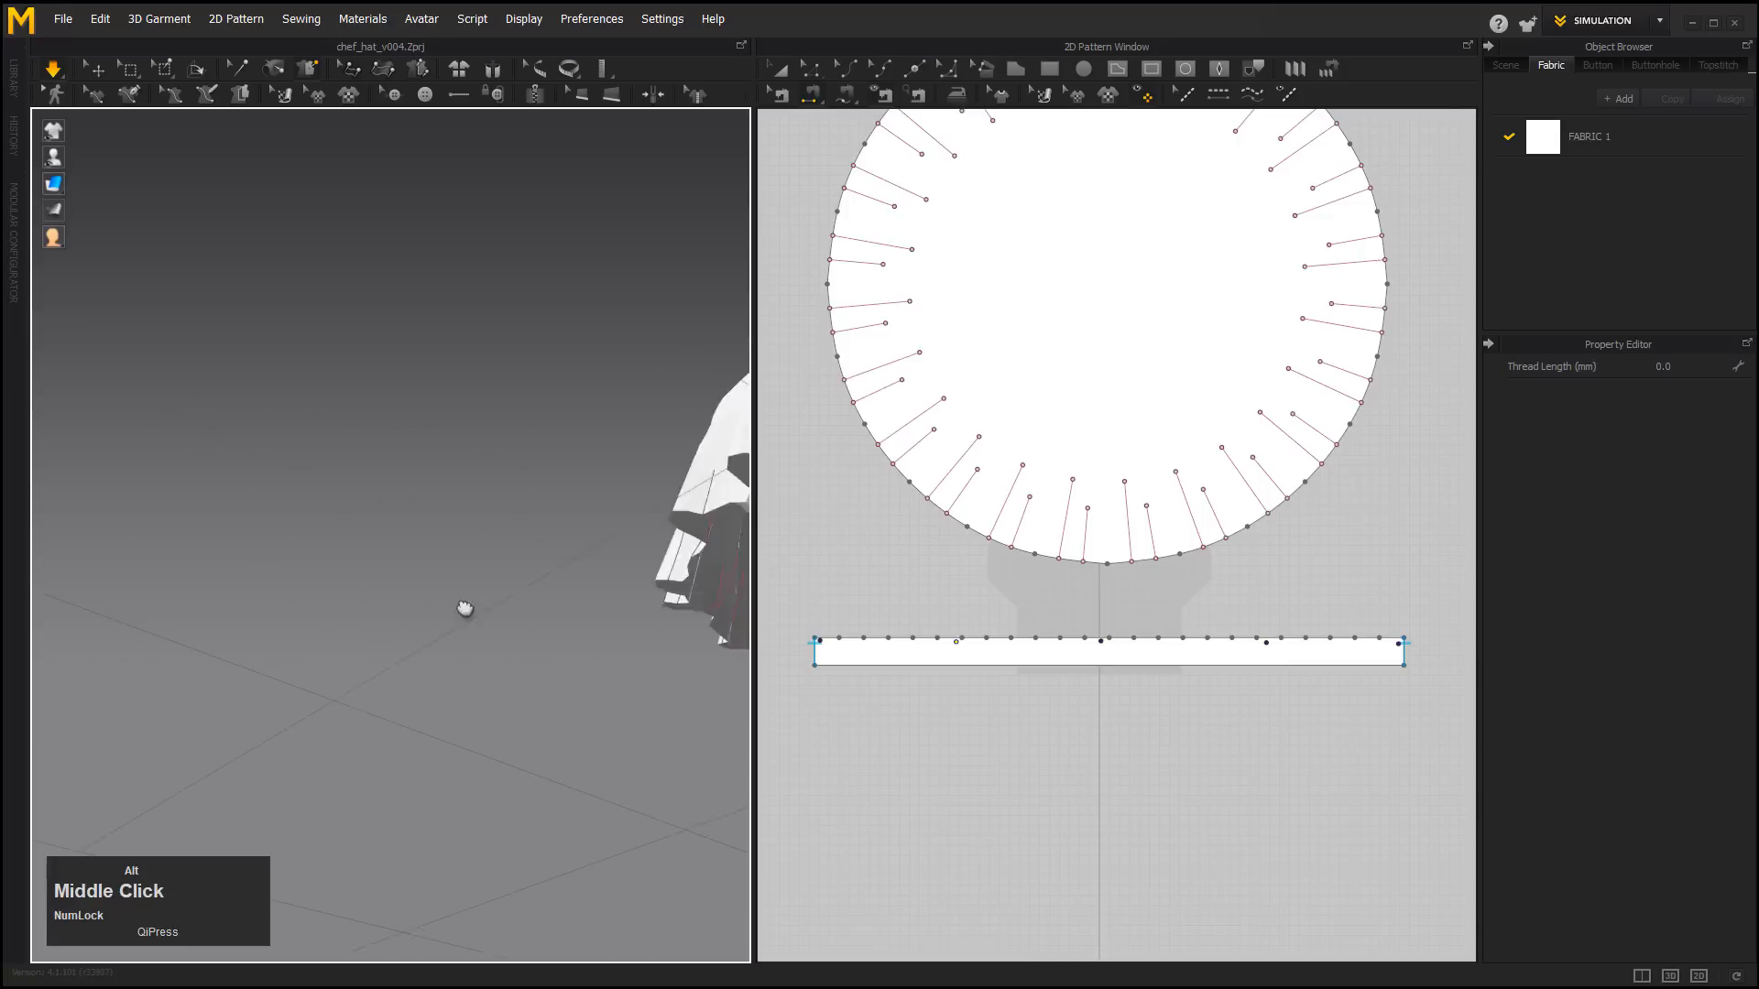
middle_click_drag(463, 609, 286, 600, "alt")
left_click_drag(503, 574, 461, 642, "alt")
left_click_drag(441, 556, 483, 566, "alt")
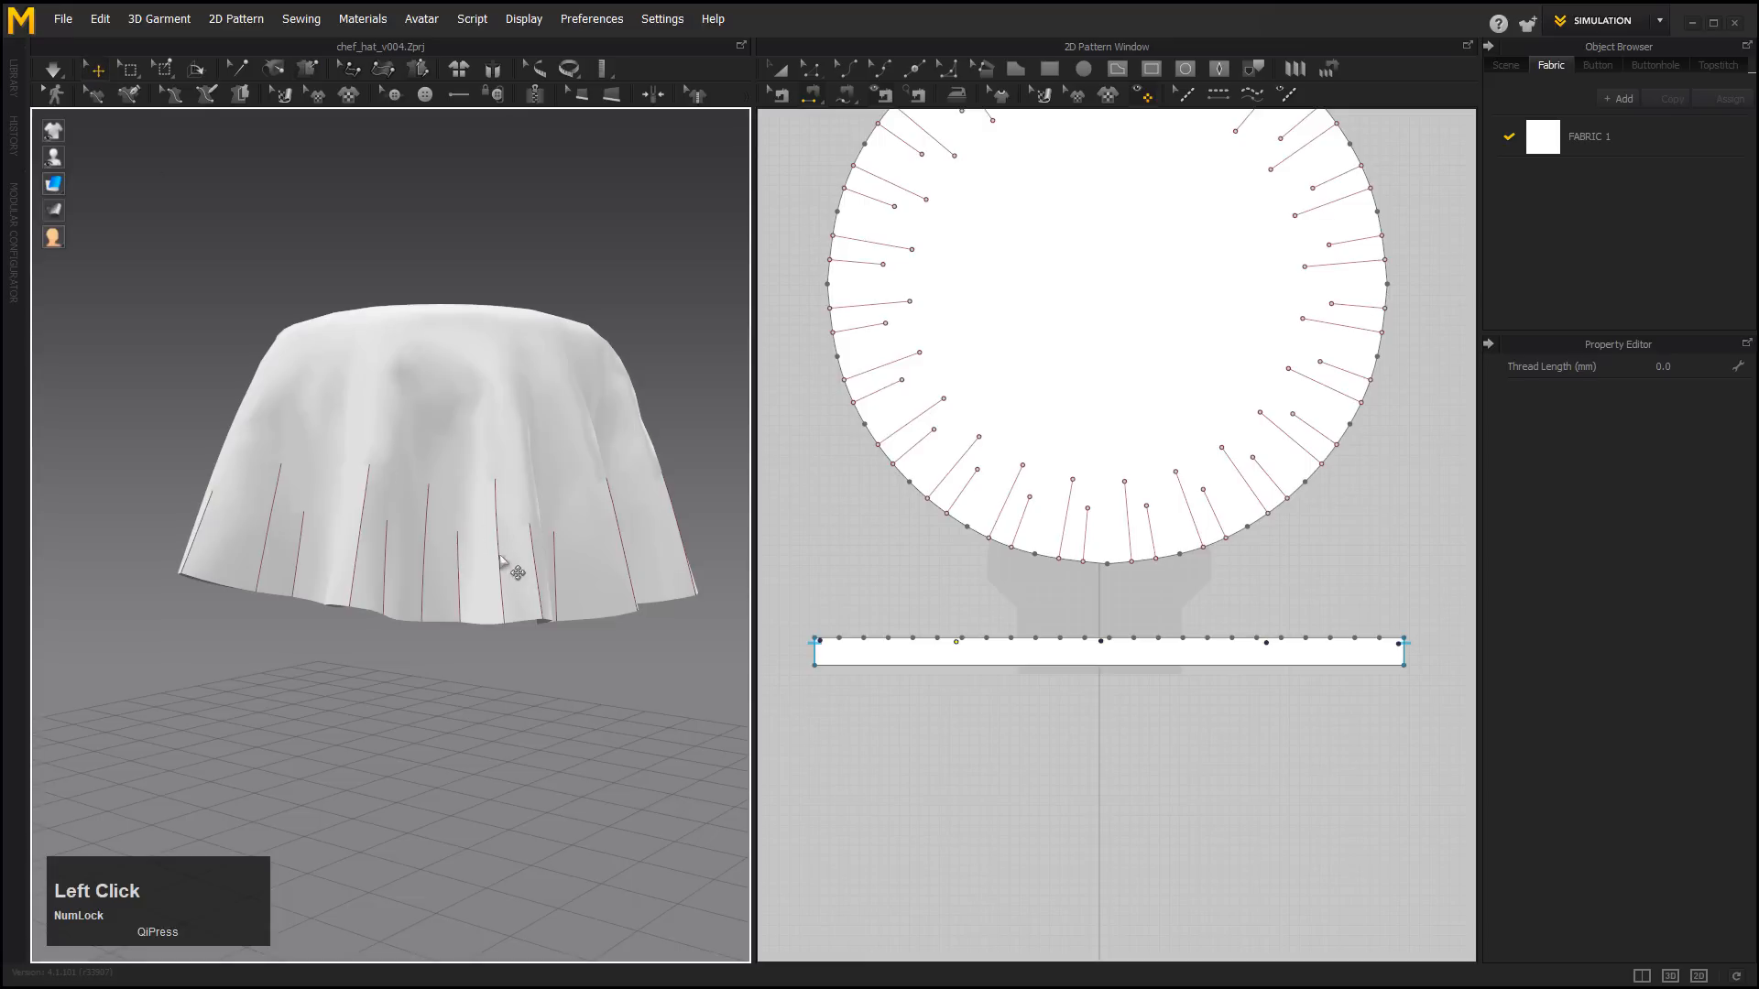
middle_click_drag(587, 614, 495, 582, "alt")
left_click_drag(495, 582, 459, 587, "alt")
right_click_drag(458, 586, 440, 587, "alt")
middle_click_drag(439, 586, 567, 612, "alt")
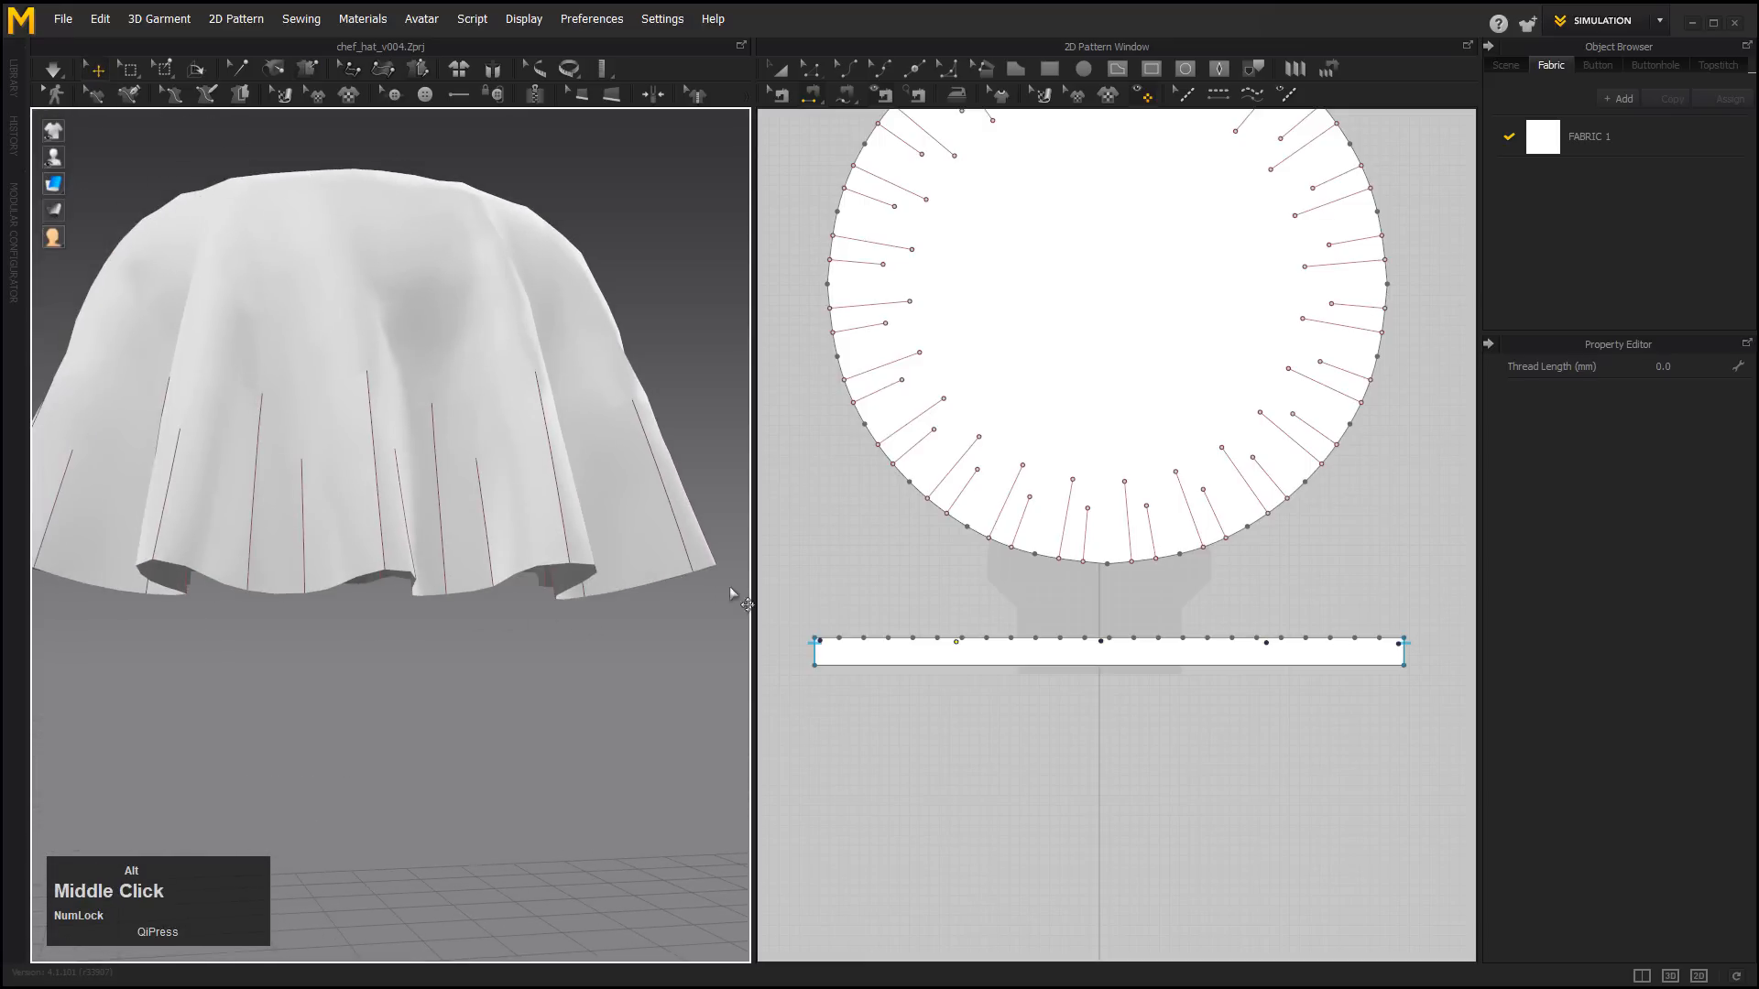
Set the fold angle of all the long pleat lines around the circle to 95 while the simulation runs.
left_click(811, 70)
middle_click_drag(962, 127, 938, 218)
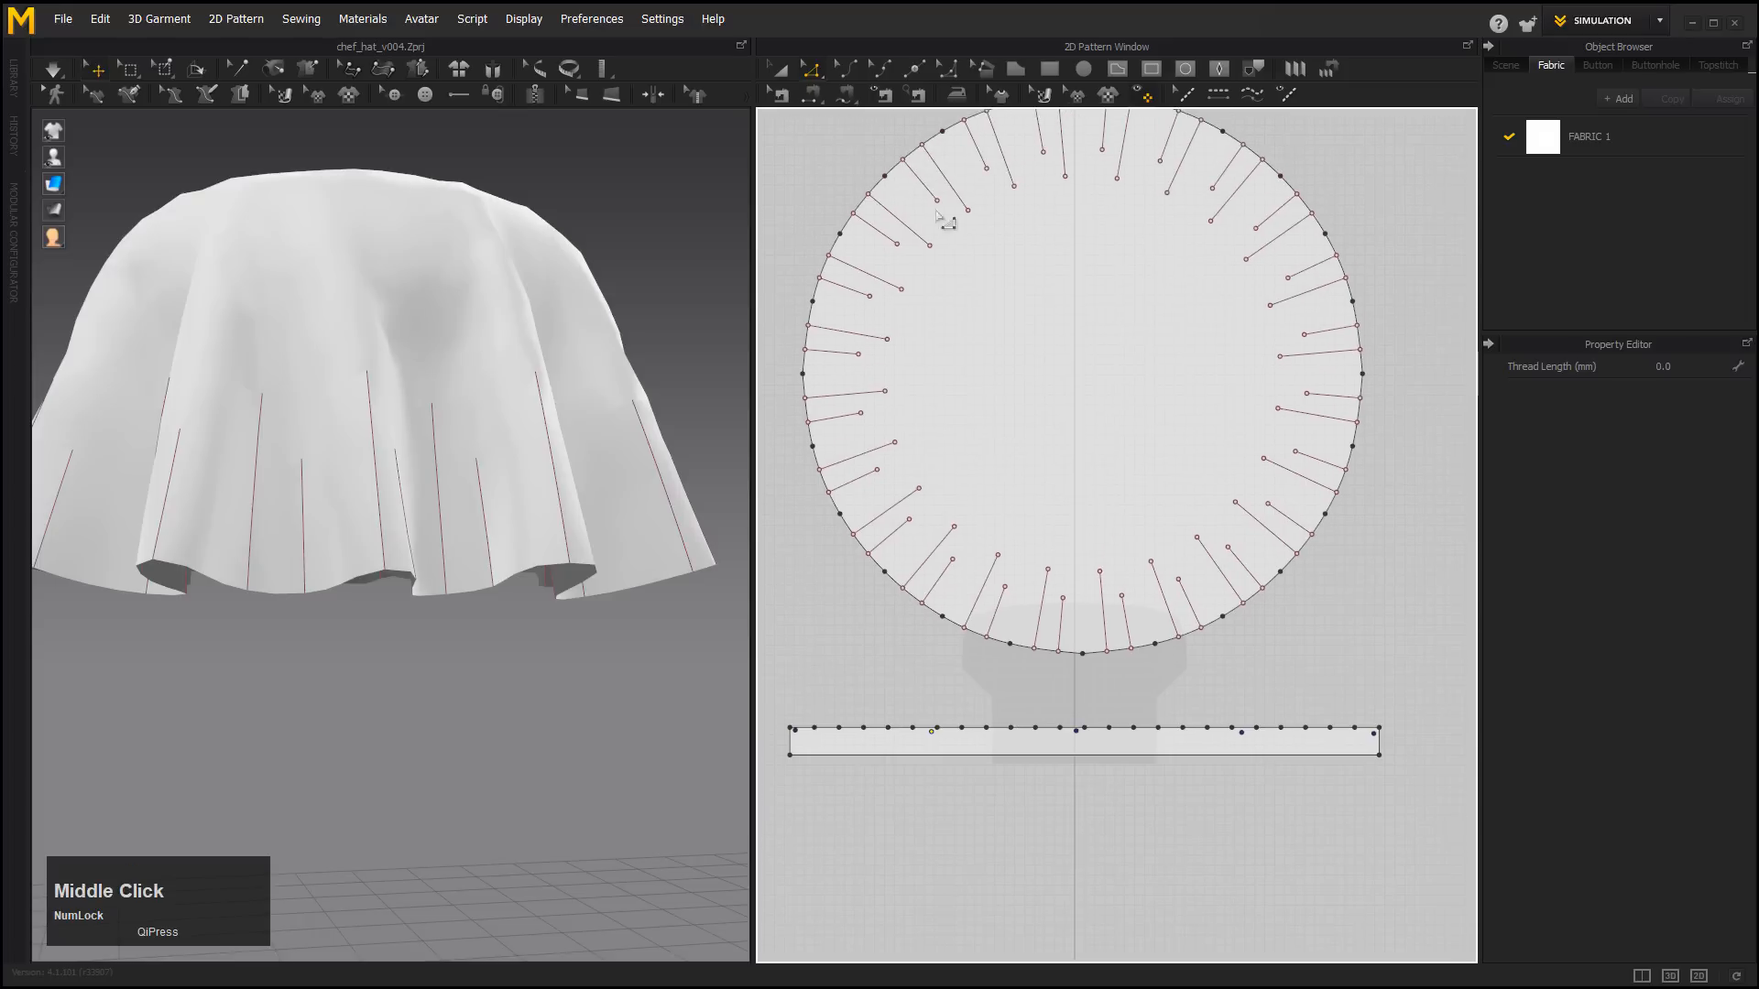
left_click(918, 233)
left_click(969, 209, "shift")
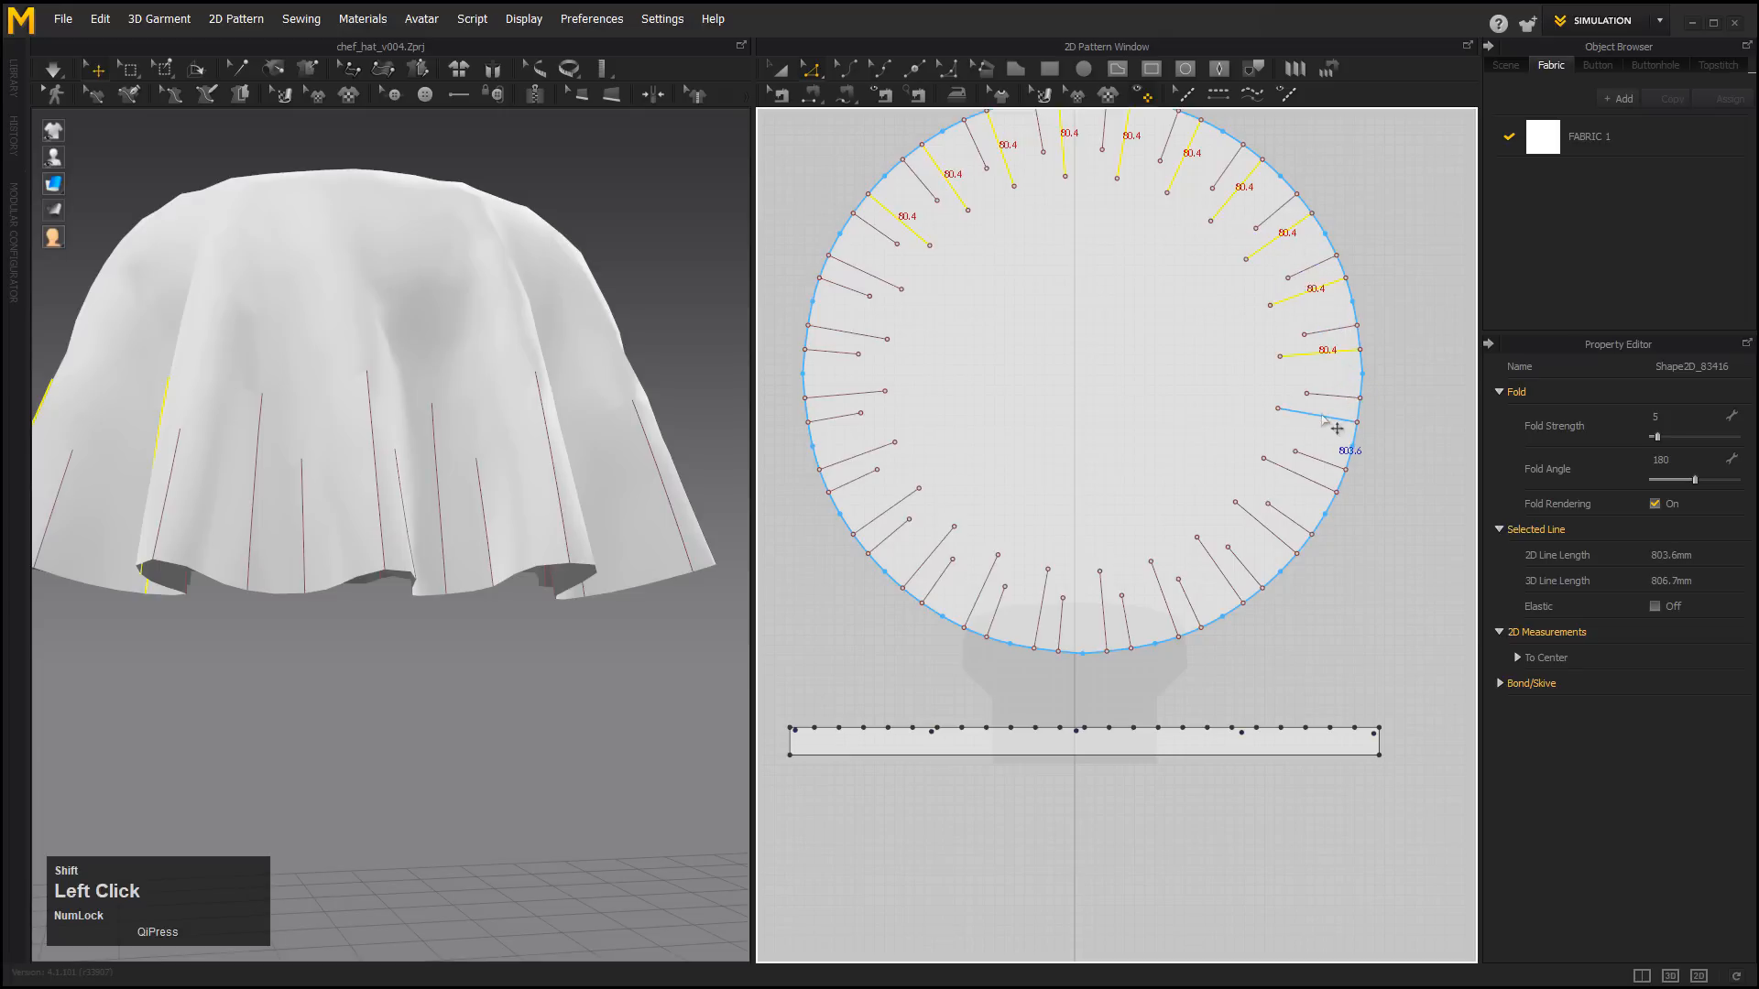
left_click(1253, 518, "shift")
left_click(1214, 561, "shift")
left_click(1161, 589, "shift")
left_click(1103, 603, "shift")
left_click(1043, 599, "shift")
left_click(984, 584, "shift")
left_click(936, 549, "shift")
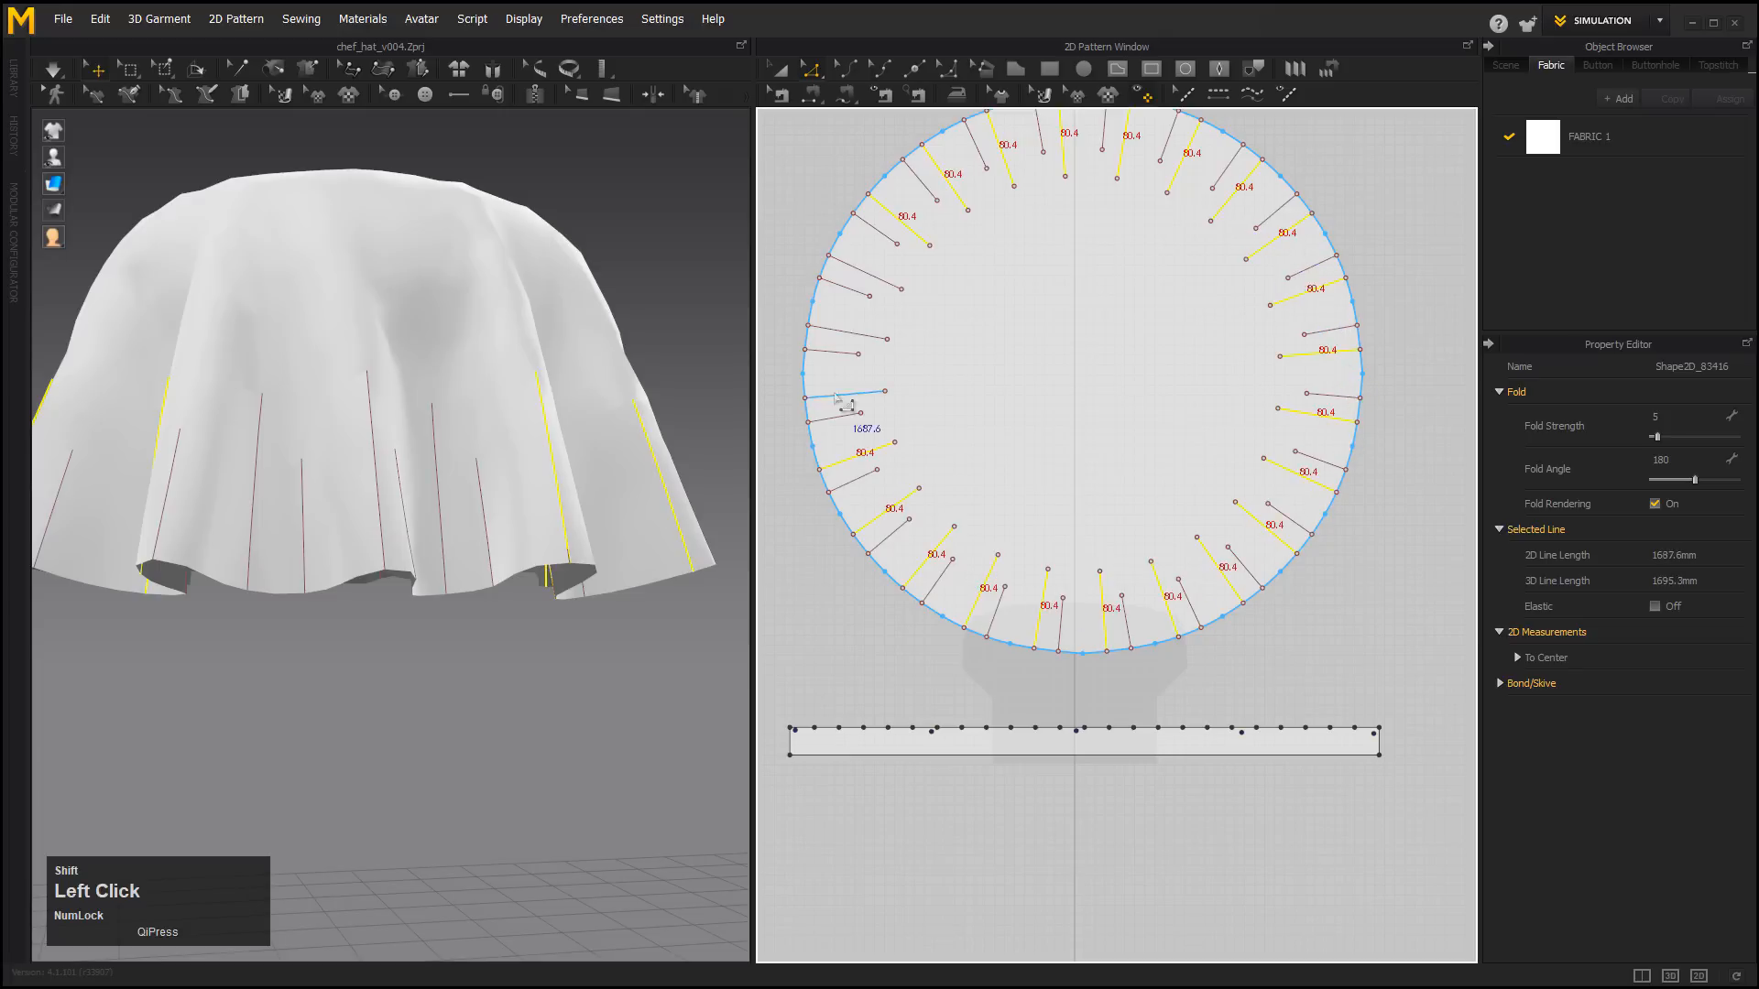
left_click(54, 70)
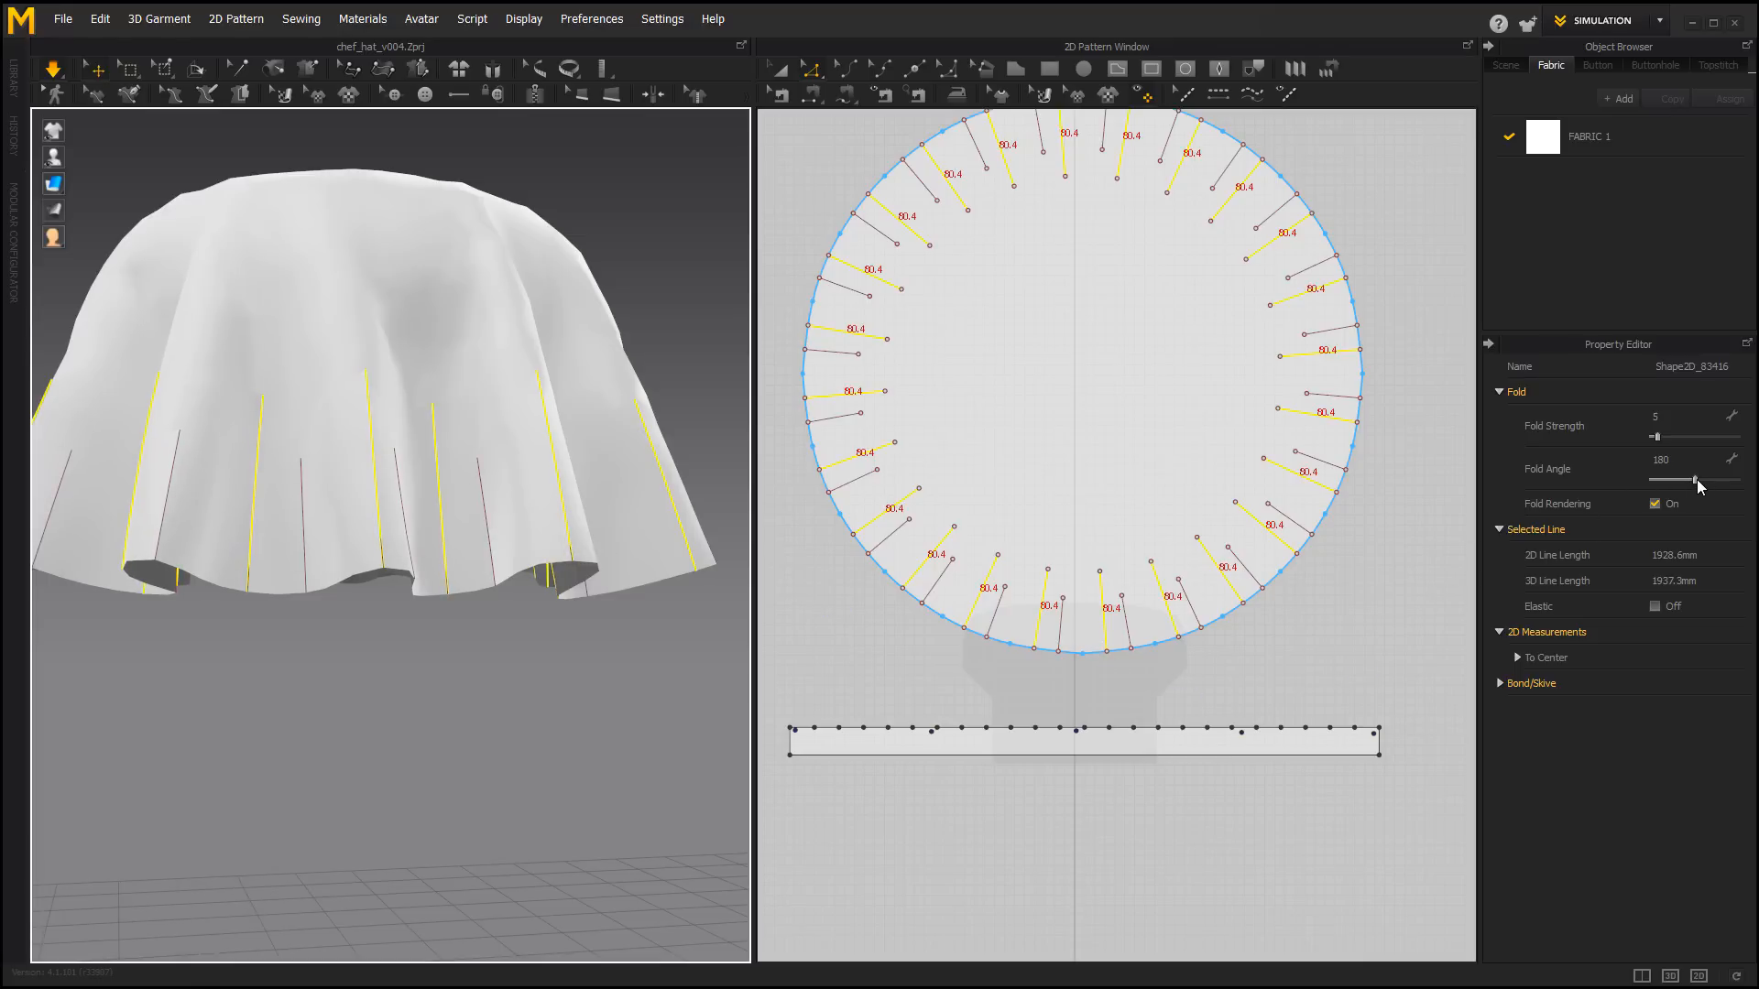
mouse_move(1698, 486)
left_mouse_down()
mouse_move(1734, 486)
mouse_move(1679, 489)
left_mouse_up()
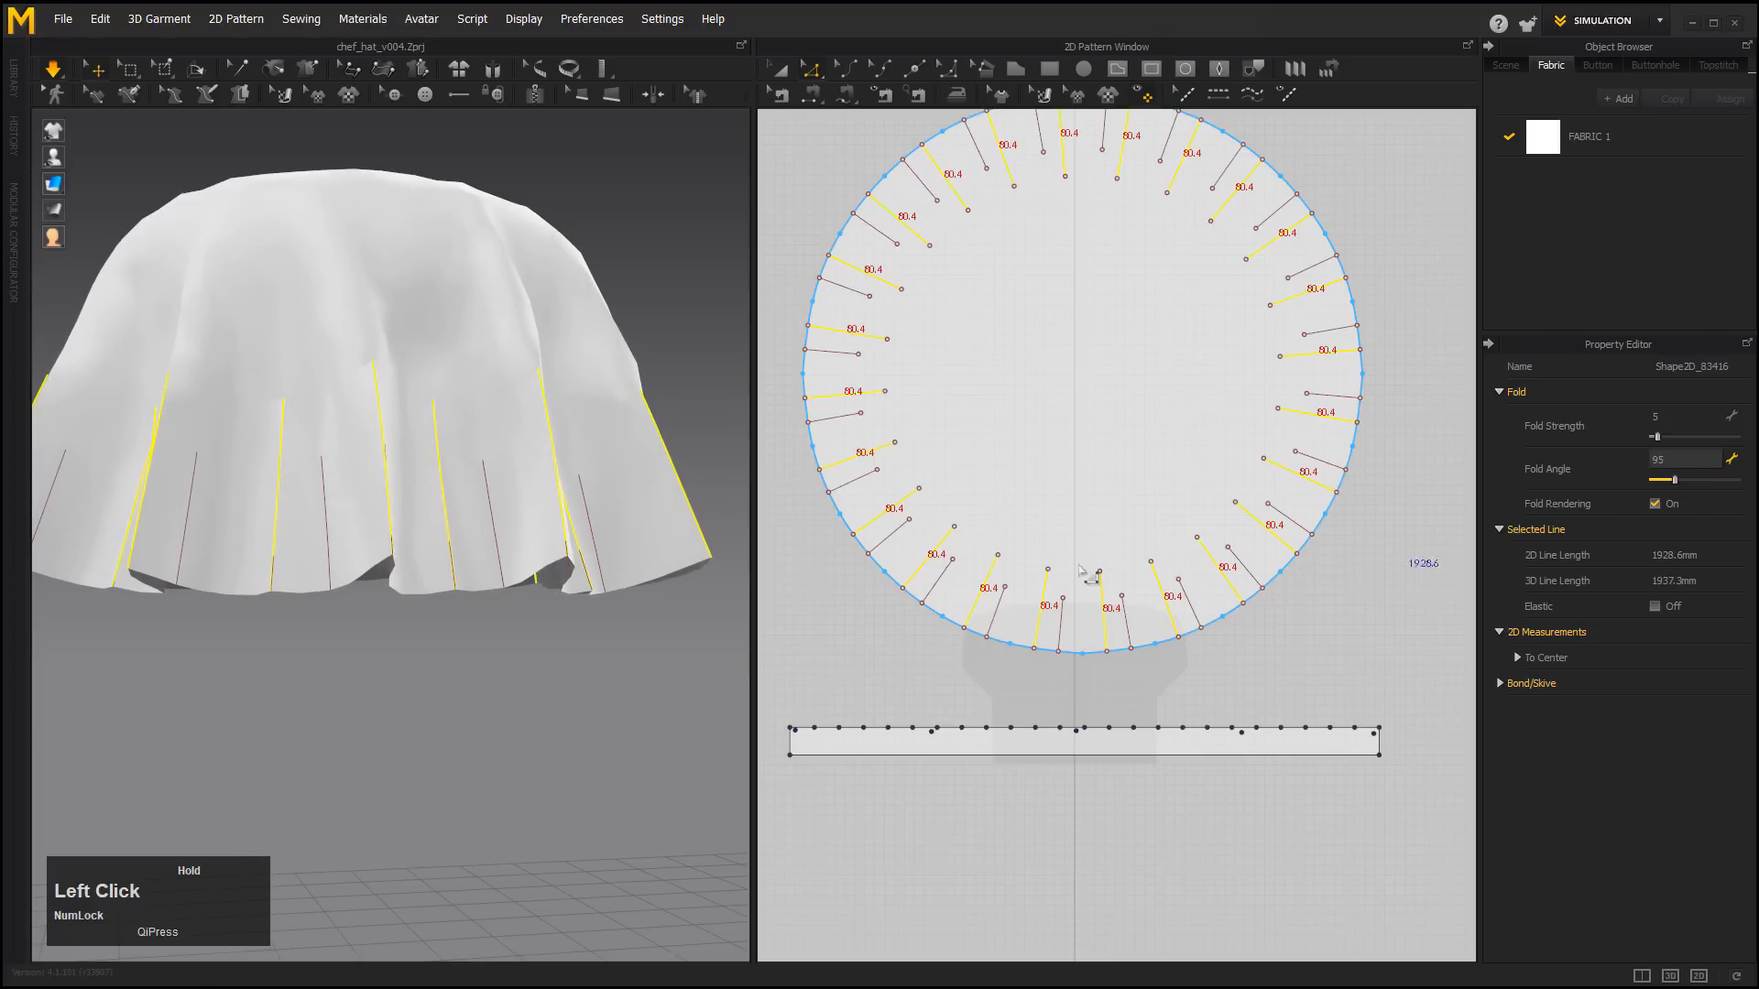
middle_click_drag(657, 569, 580, 442, "alt")
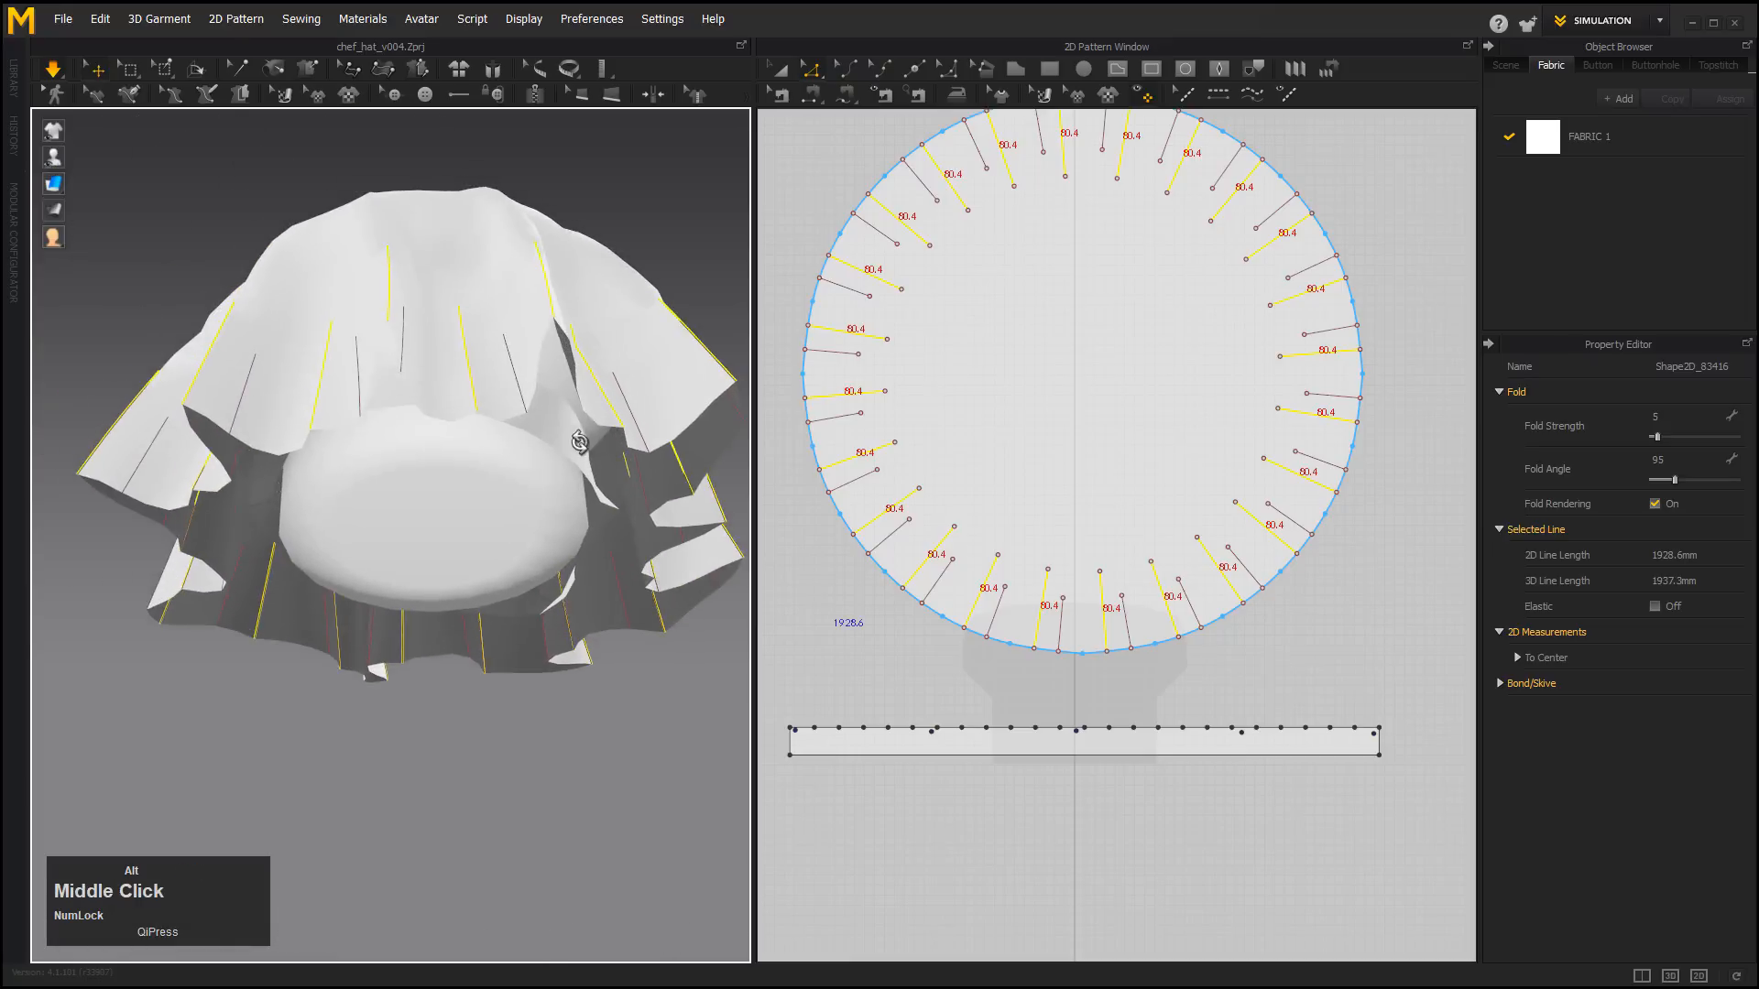
left_click_drag(580, 443, 562, 553, "alt")
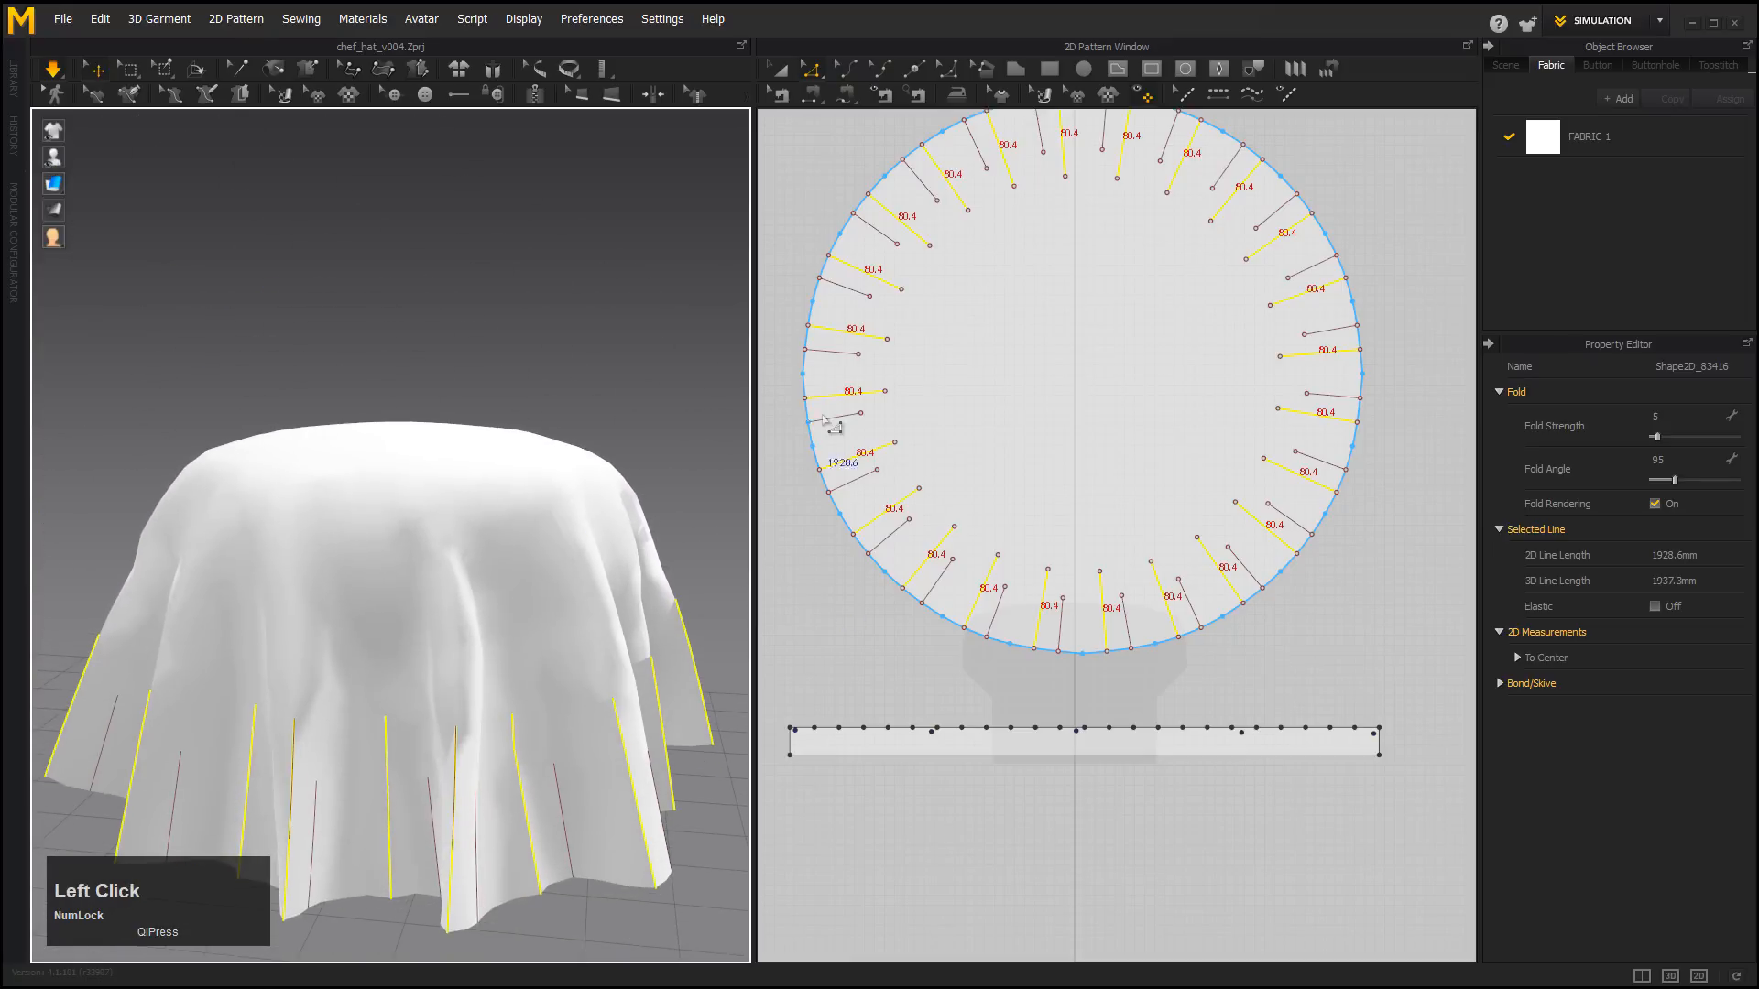
Set the fold angle of all the short pleat lines around the circle to 360 during simulation, and stop the simulation.
left_click(930, 458)
left_click(856, 480)
left_click(845, 418, "shift")
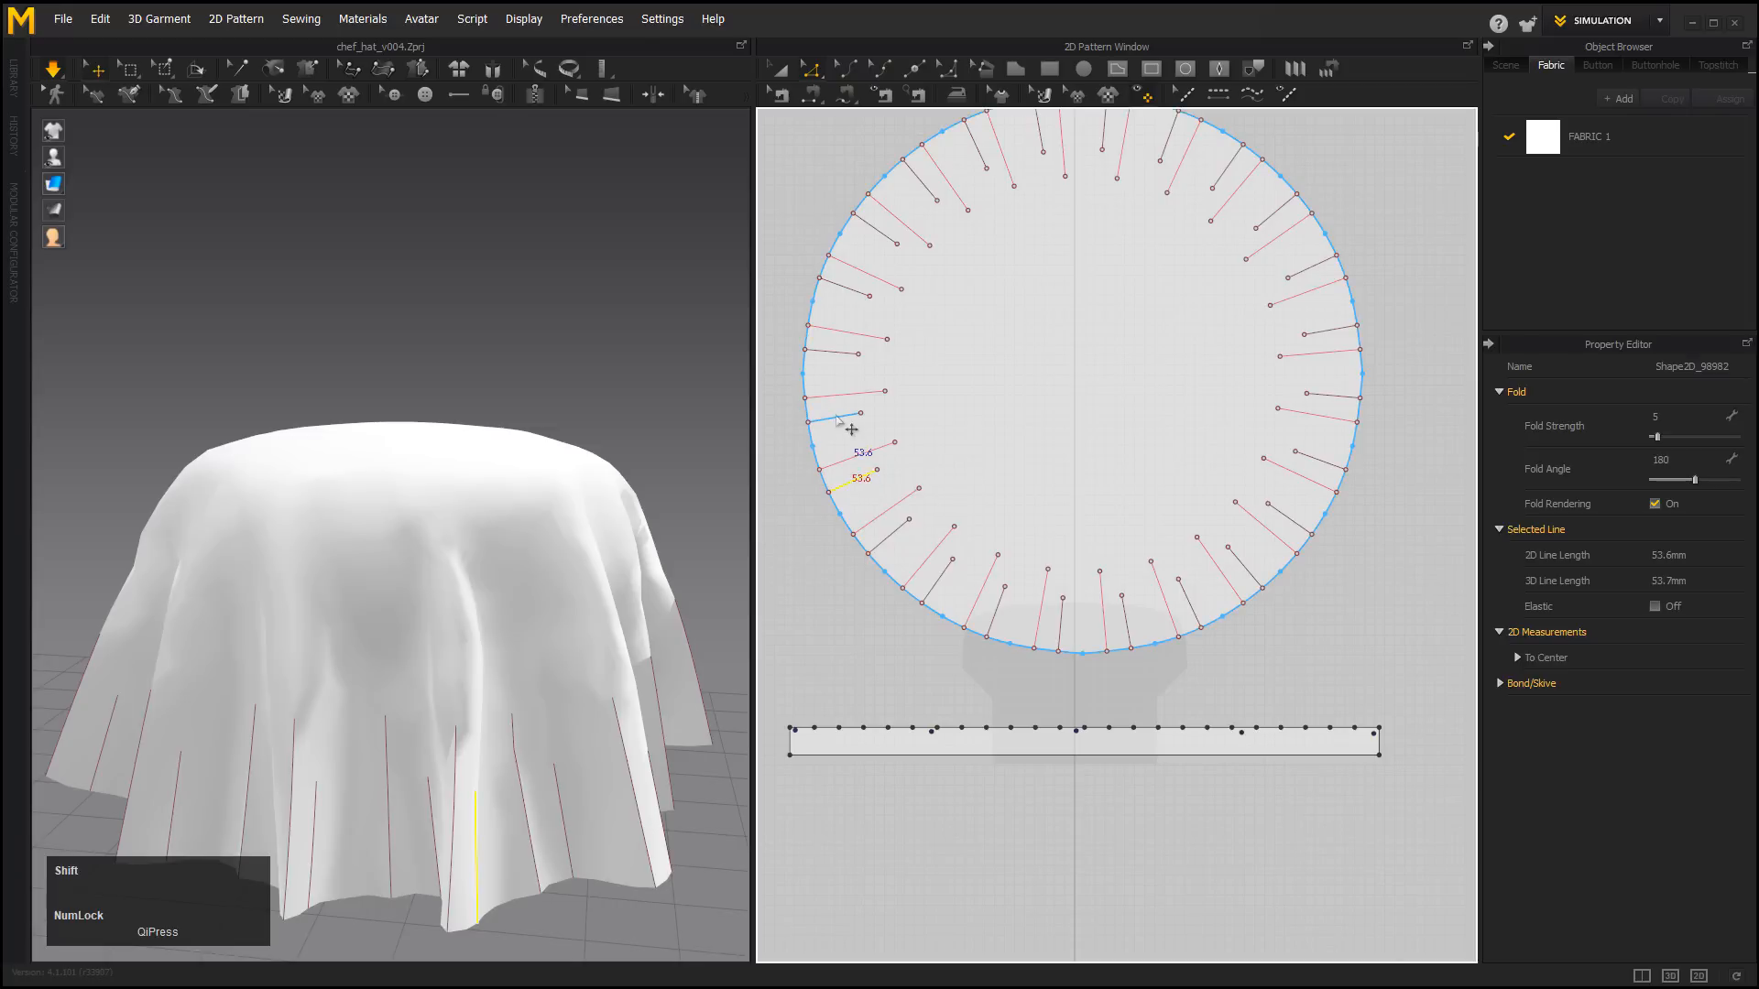
left_click(834, 352, "shift")
left_click(845, 287, "shift")
left_click(976, 144, "shift")
left_click(1171, 137, "shift")
left_click(1227, 167, "shift")
left_click(1332, 329, "shift")
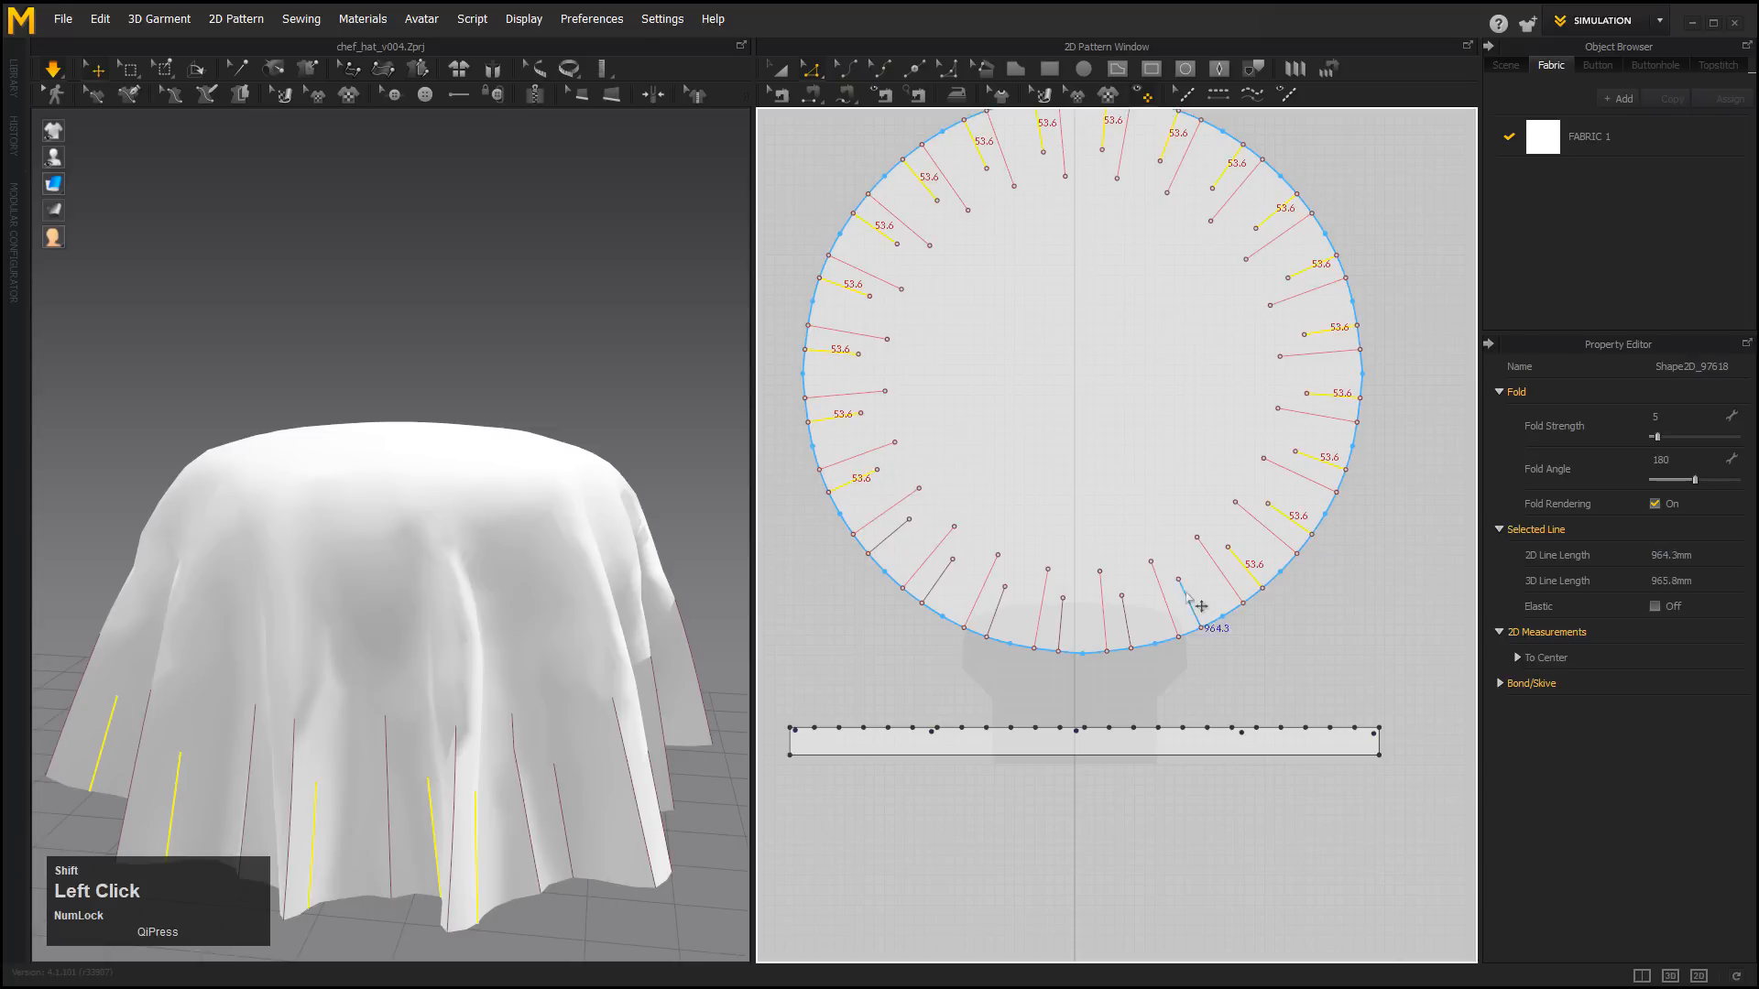
left_click(1190, 603, "shift")
left_click_drag(583, 455, 501, 410, "alt")
middle_click_drag(502, 409, 134, 131)
middle_click_drag(451, 348, 500, 338, "alt")
left_click_drag(500, 337, 470, 291, "alt")
right_click_drag(470, 292, 479, 321, "alt")
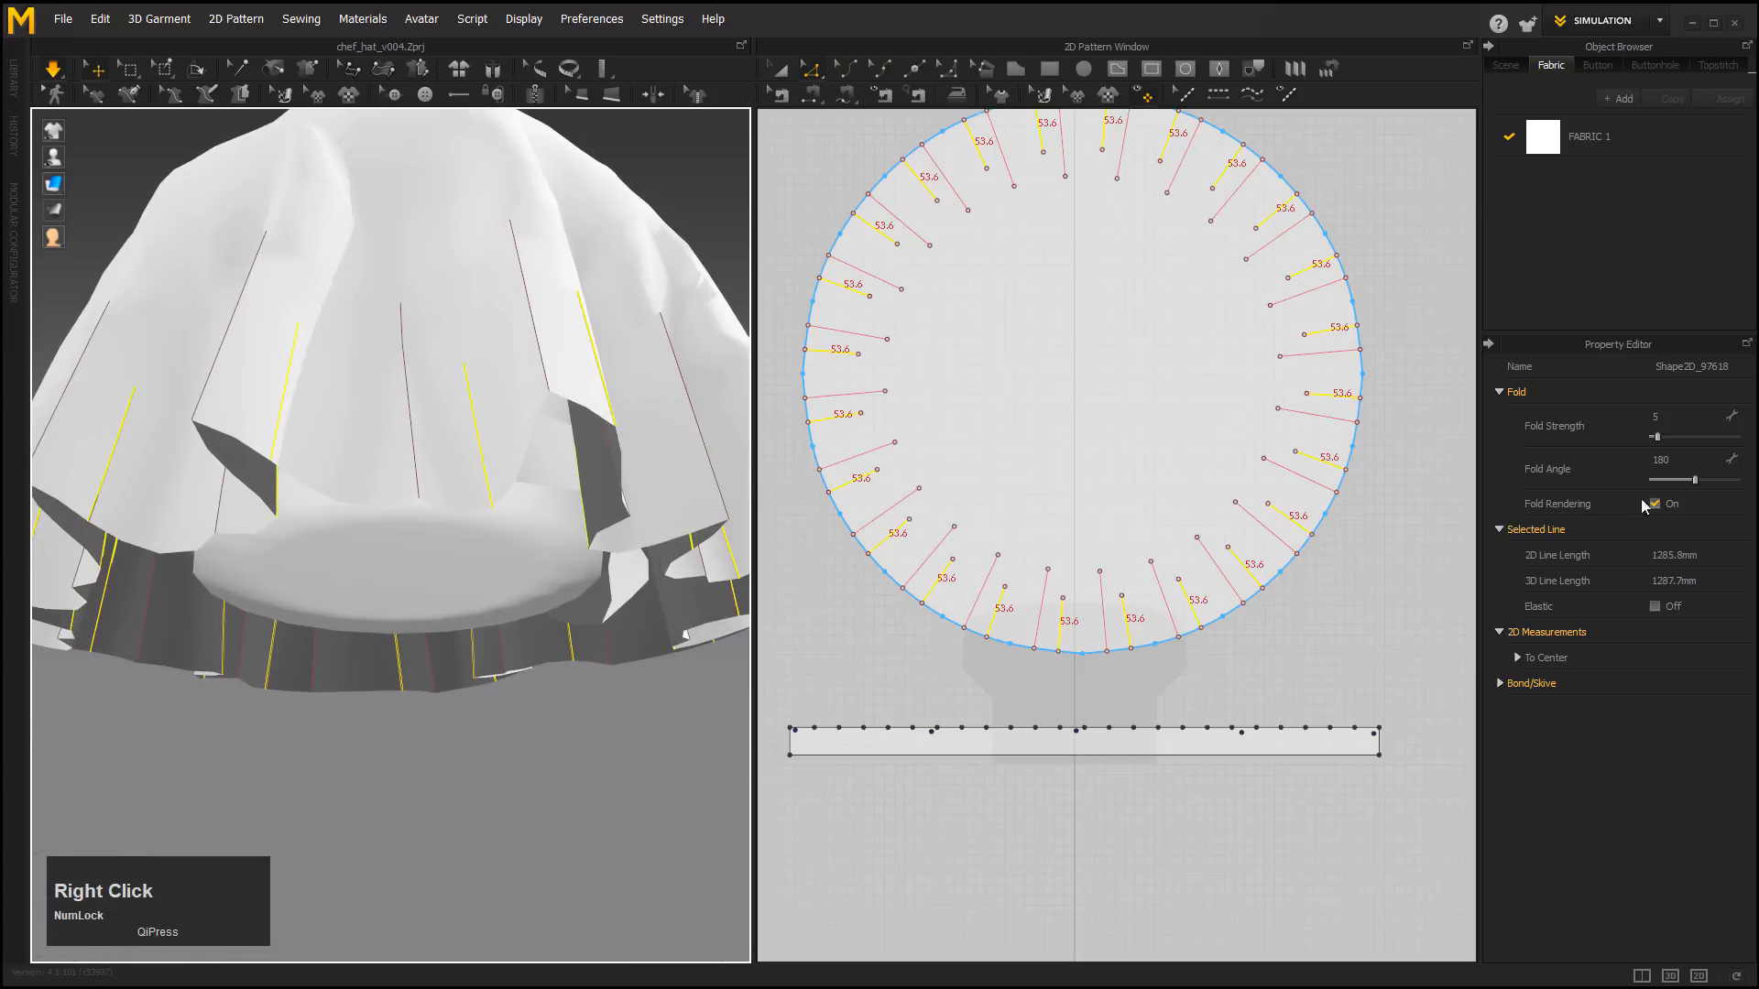
left_click_drag(1696, 480, 1738, 480)
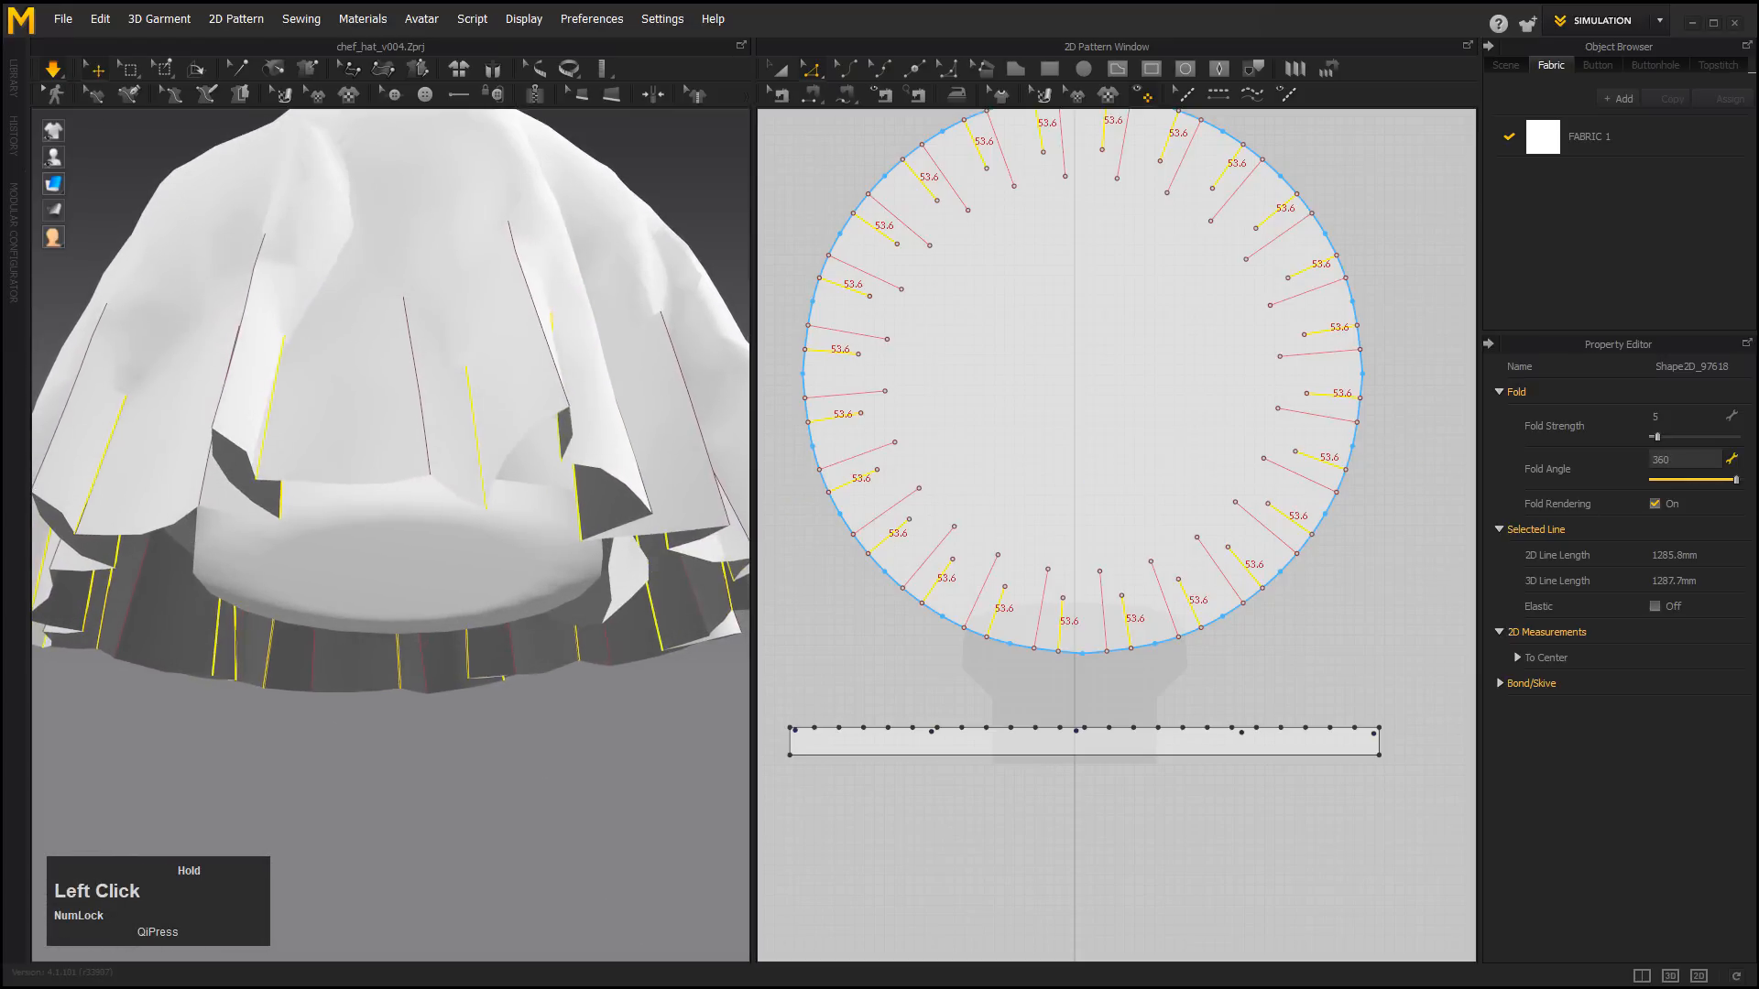
right_click_drag(687, 503, 596, 475, "alt")
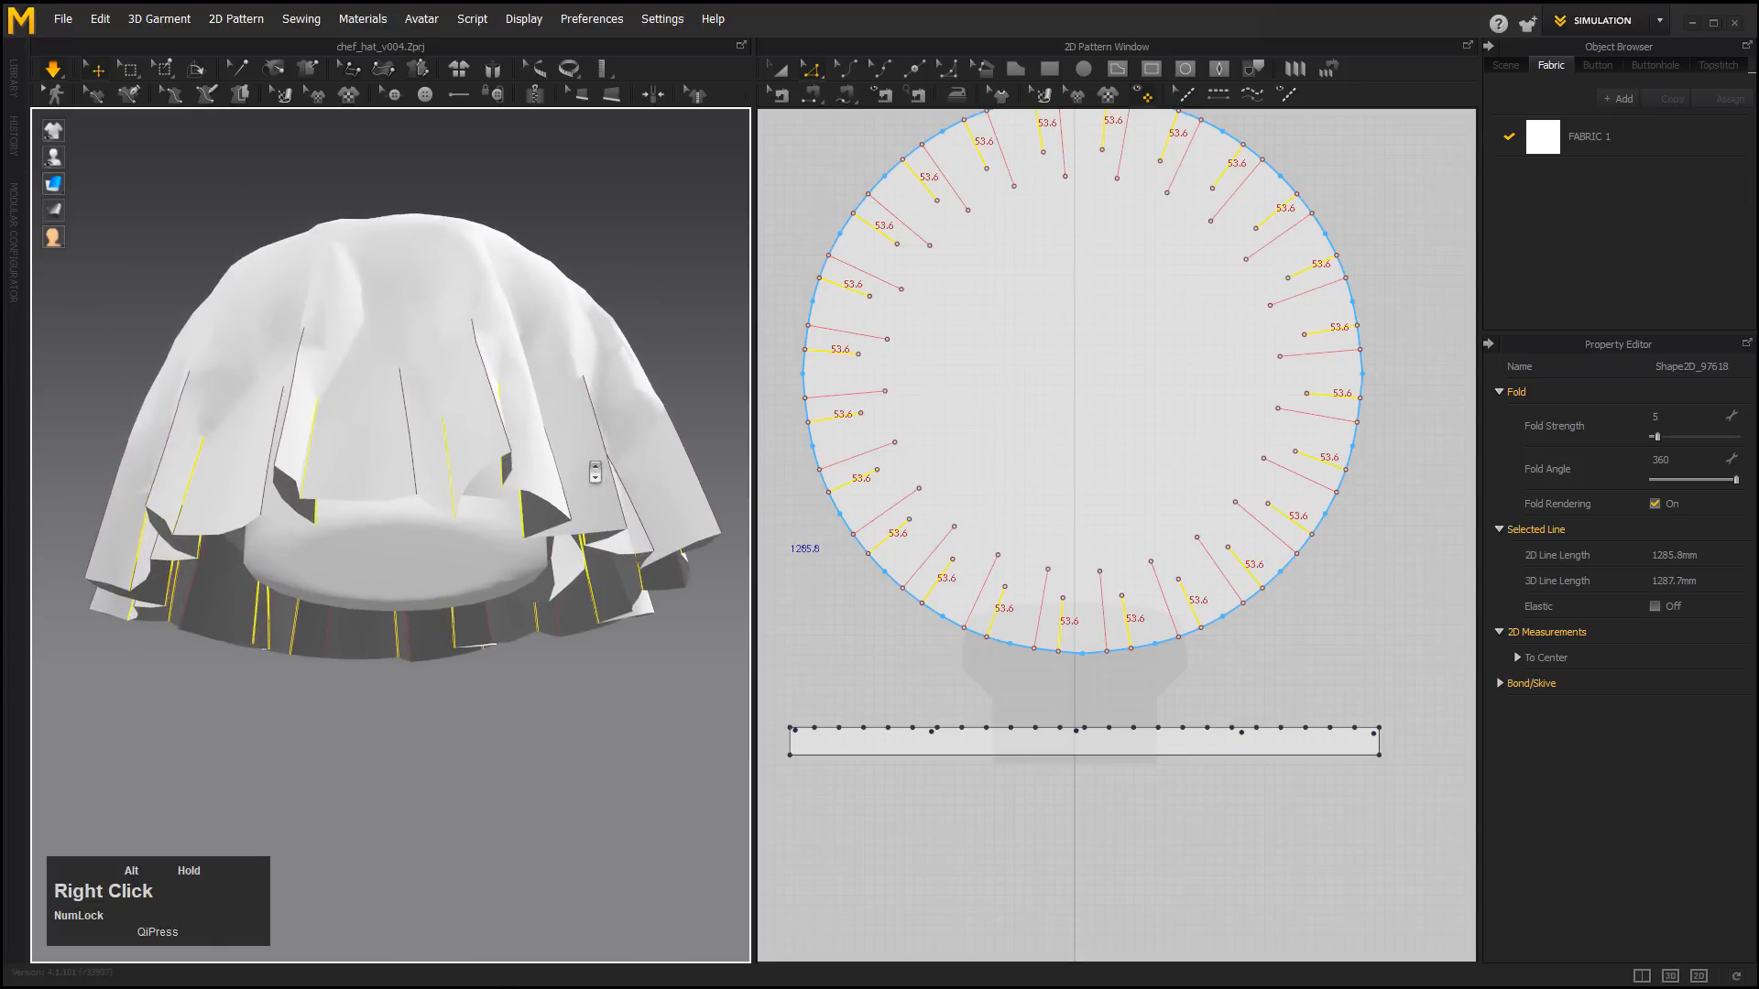
left_click_drag(596, 475, 536, 502, "alt")
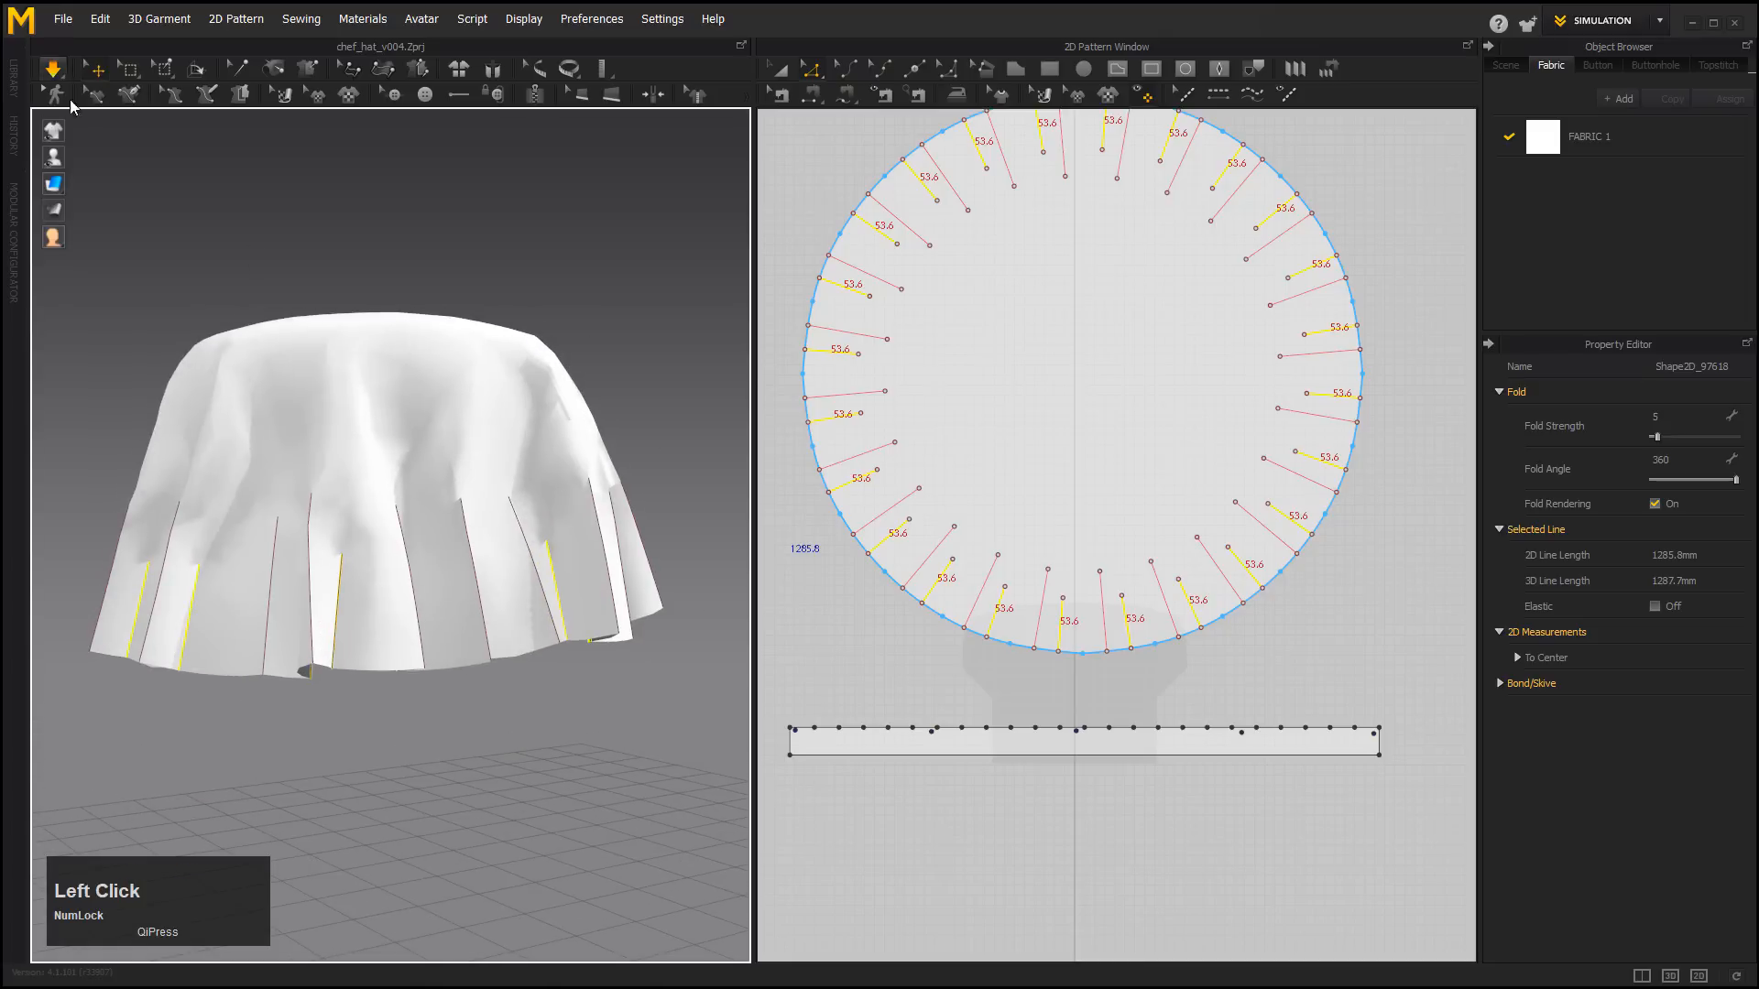
left_click(57, 76)
mouse_move(499, 437)
left_mouse_down("alt")
mouse_move(491, 302)
mouse_move(456, 401)
mouse_move(494, 449)
left_mouse_up("alt")
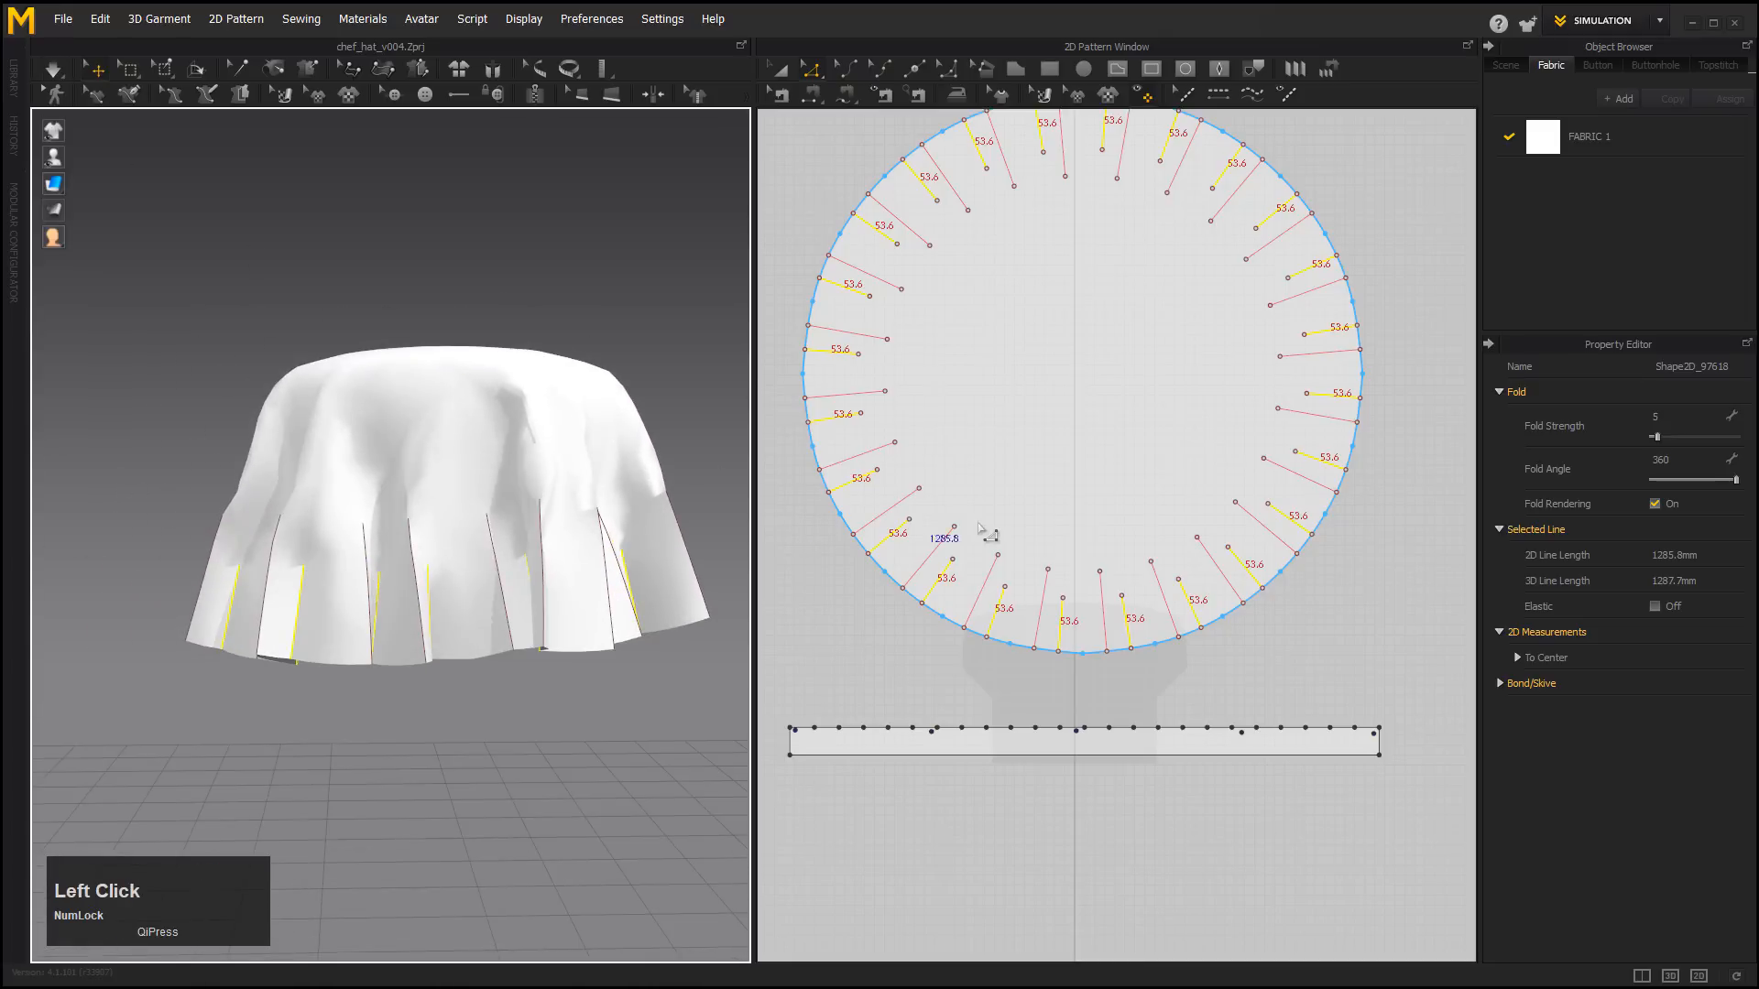
Raise the draped circle in 3D so its pleated edge sits clear above the band around the head form.
right_click_drag(1267, 683, 1244, 659, "alt")
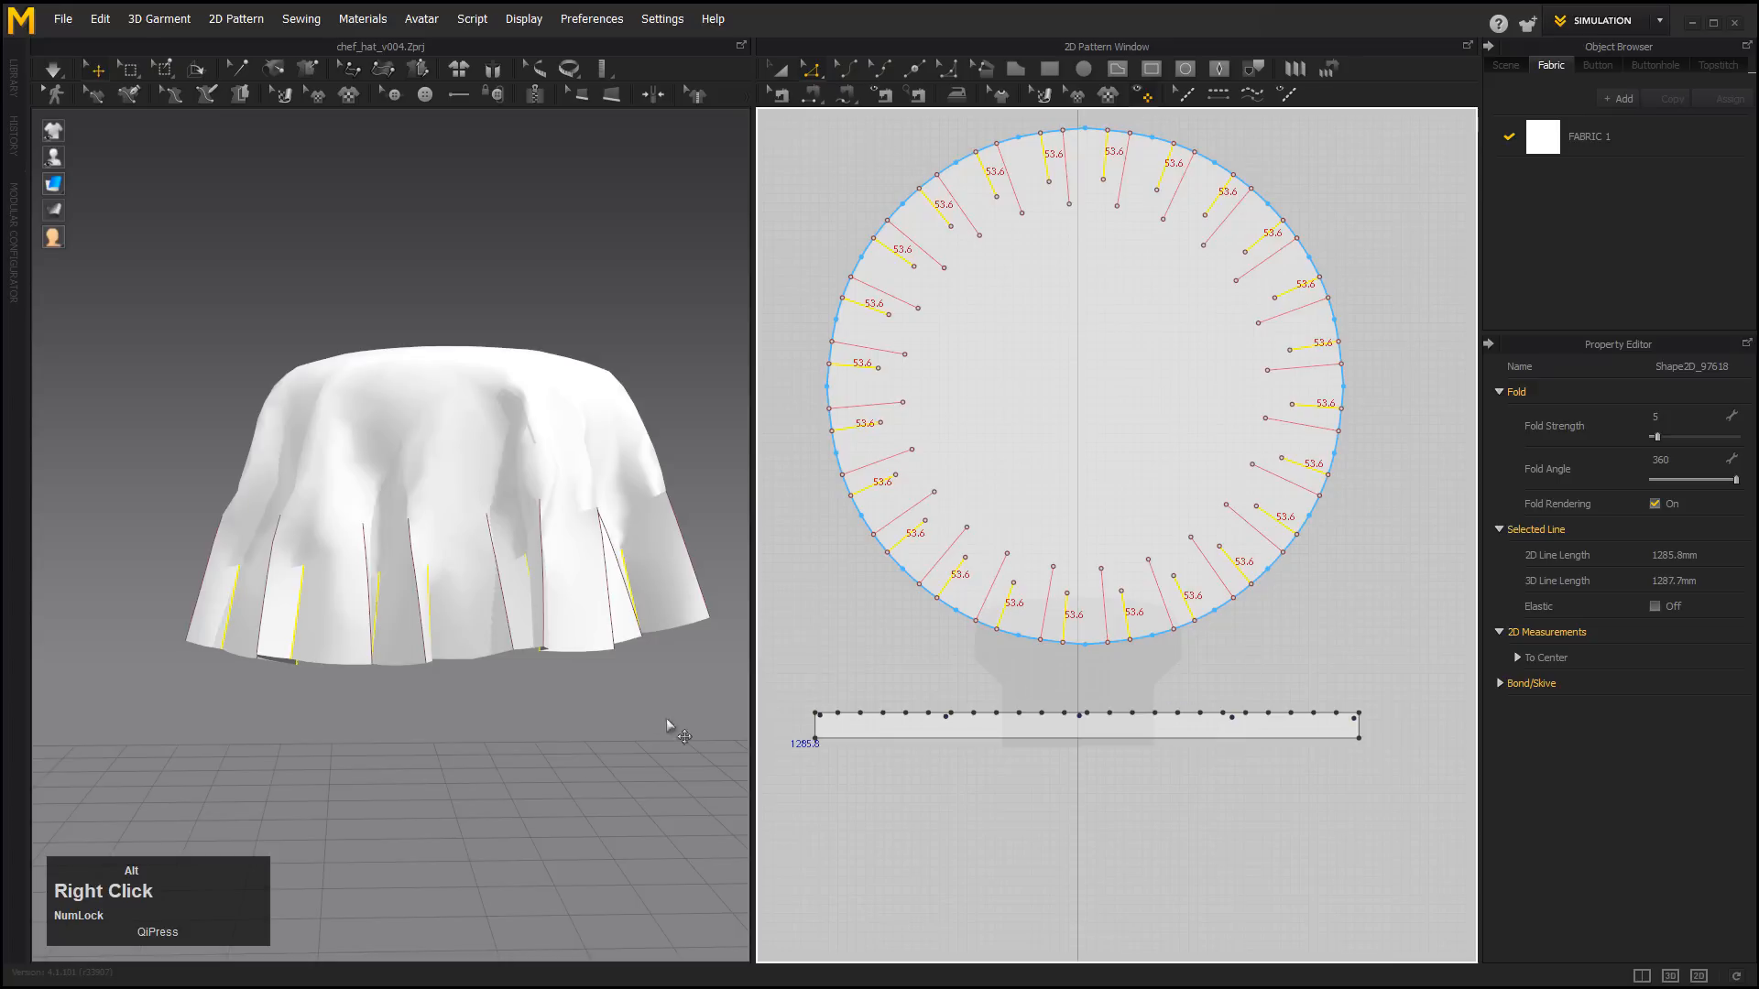
left_click_drag(668, 721, 661, 583, "alt")
left_click_drag(554, 602, 575, 648, "alt")
left_click(487, 464)
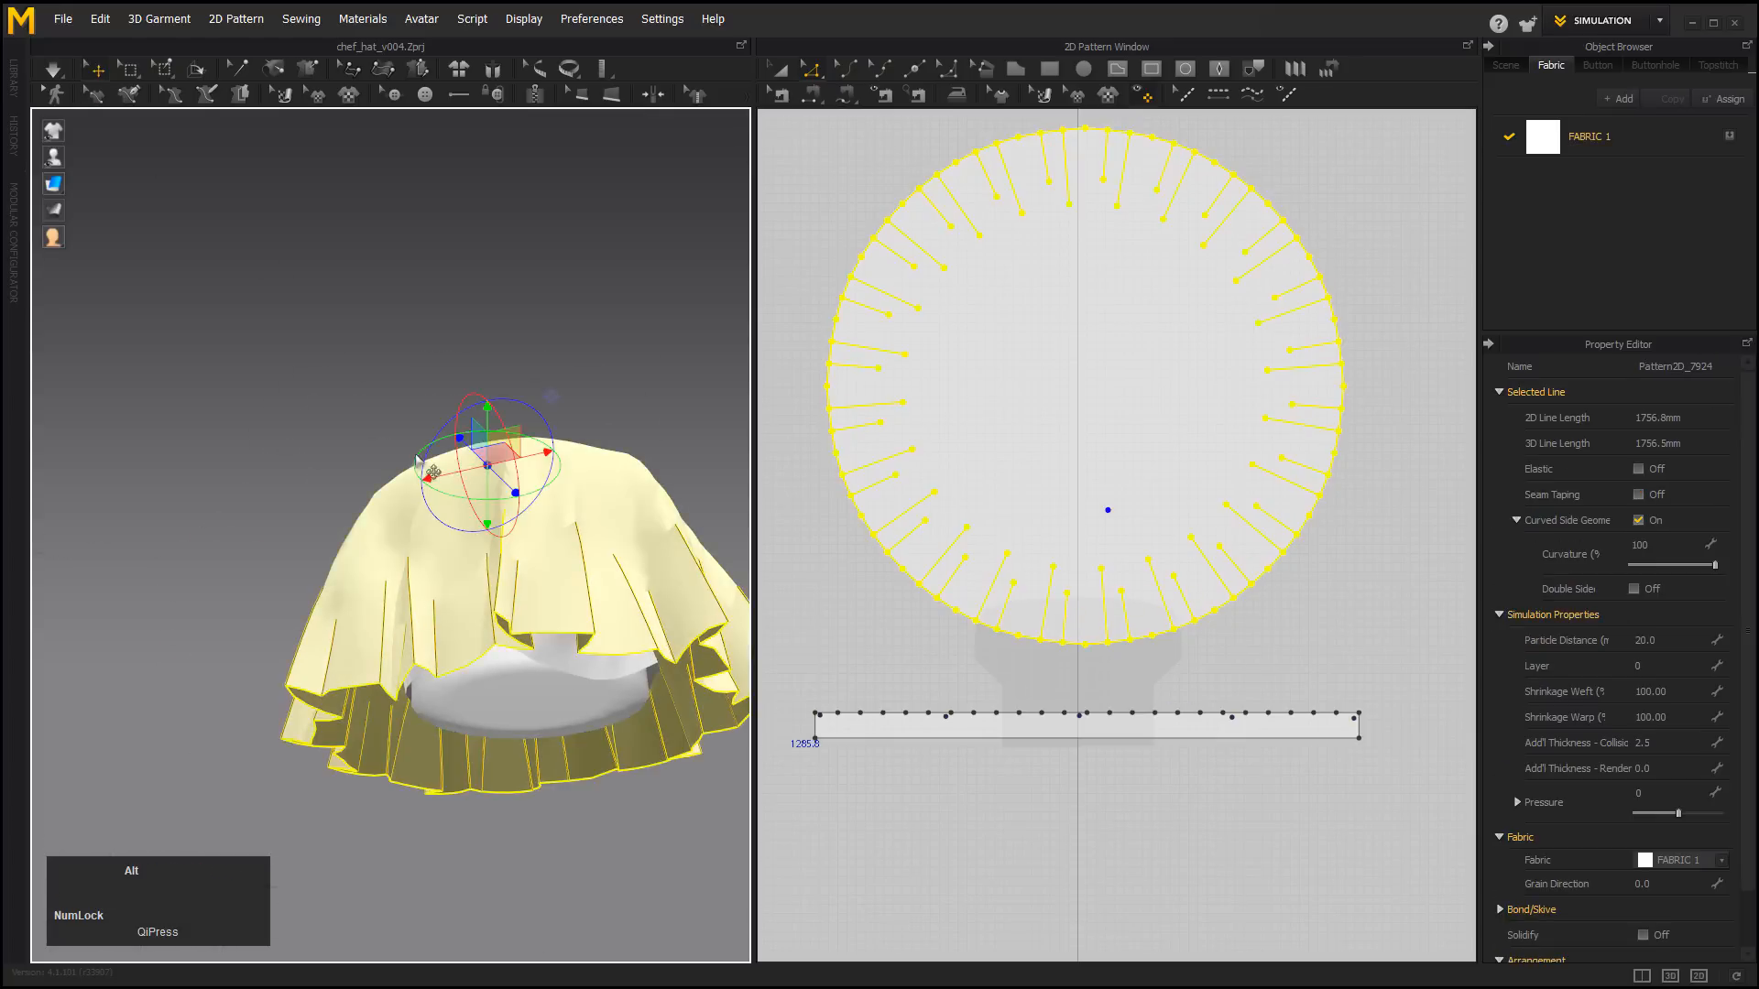
left_click_drag(489, 467, 509, 513, "alt")
left_click_drag(493, 402, 493, 179)
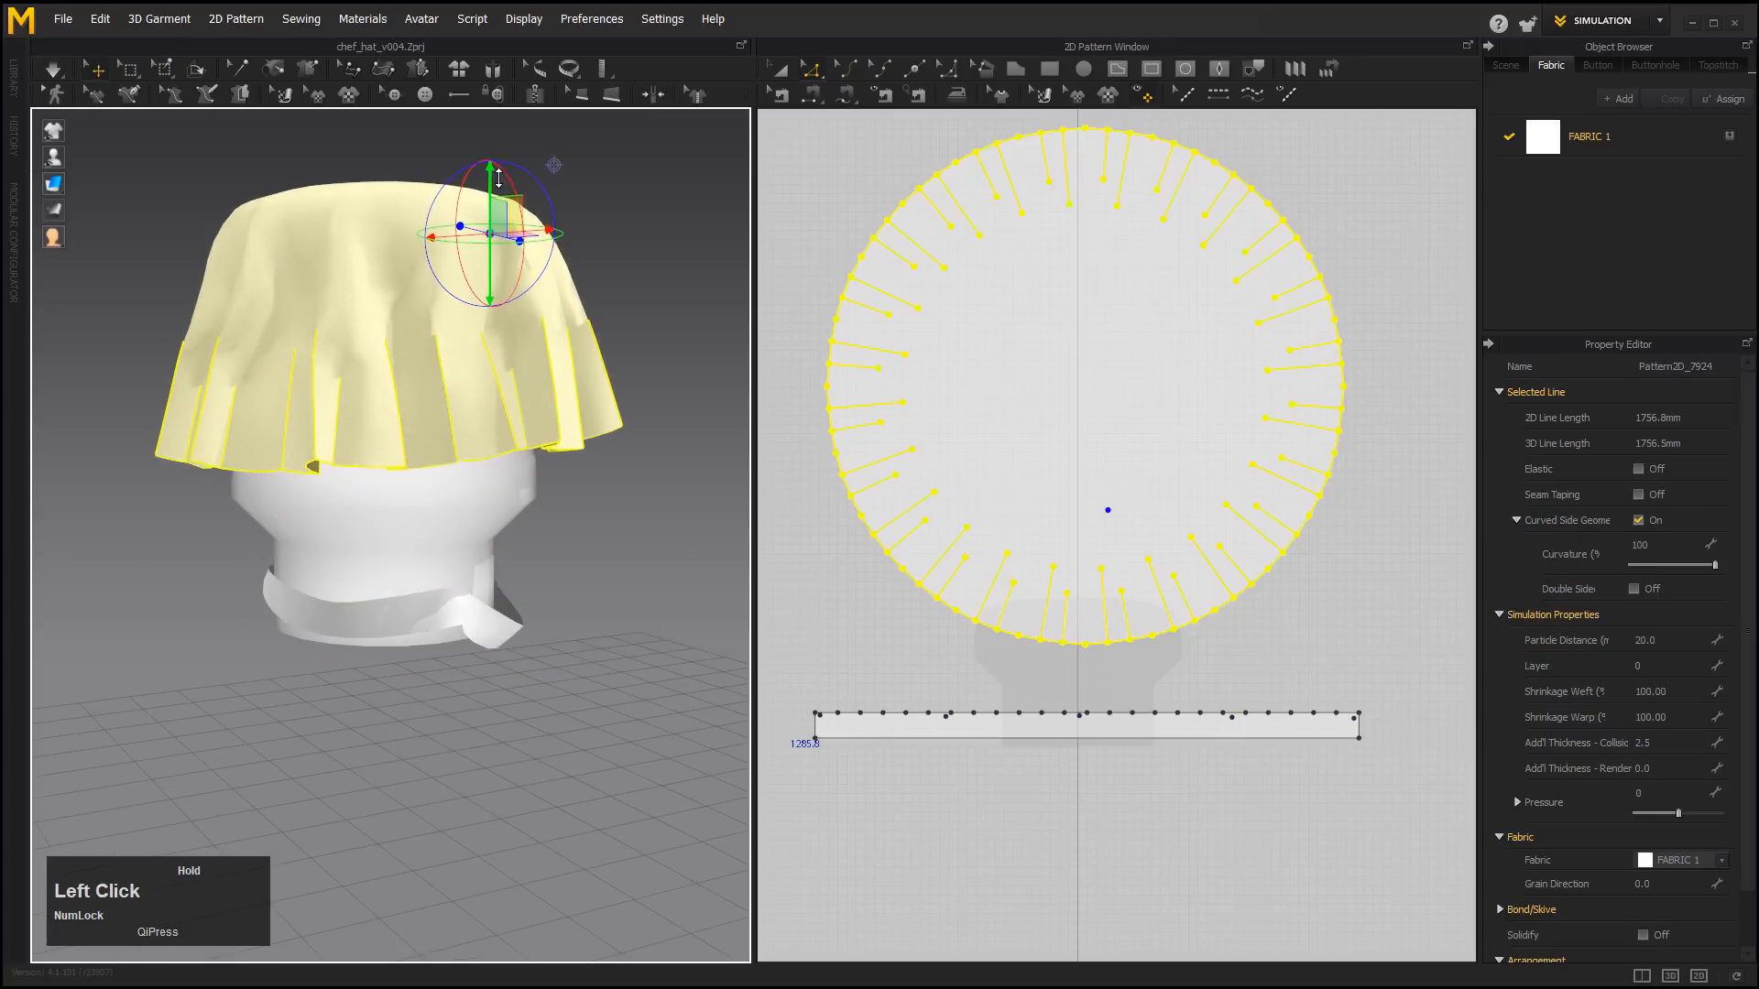
Scale the circle and band patterns down together in 2D, to about 2676 mm combined line length.
left_click(1125, 396)
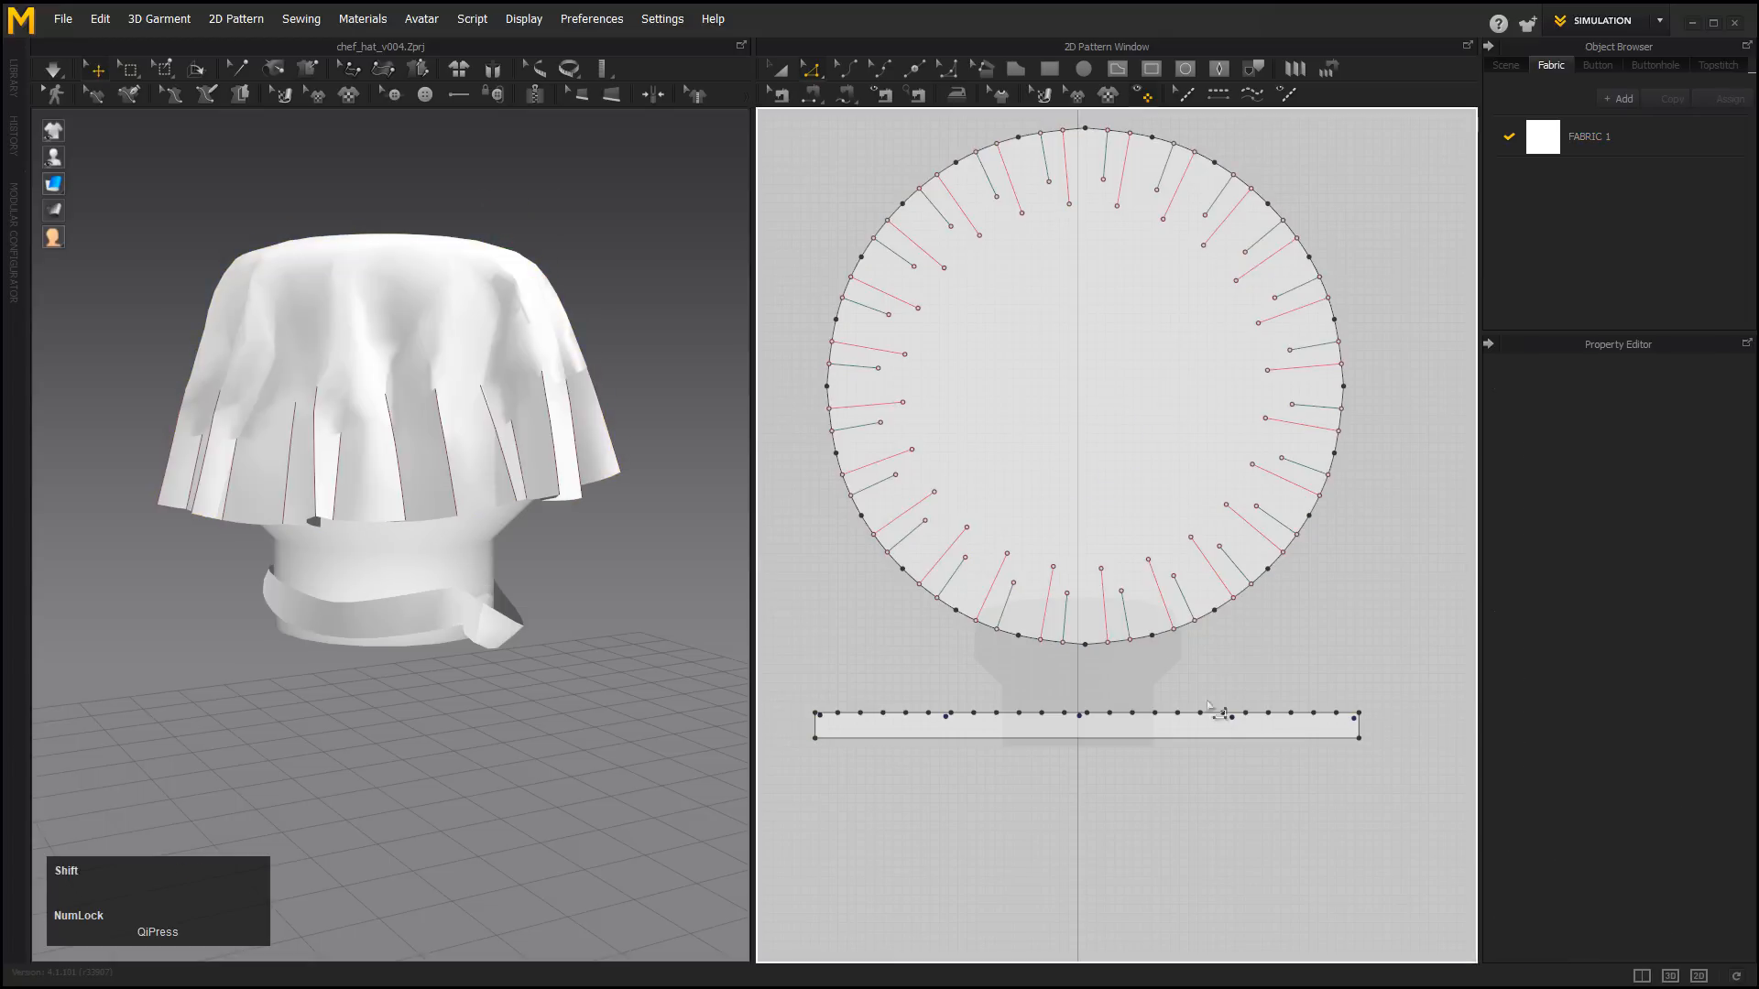
left_click(778, 69)
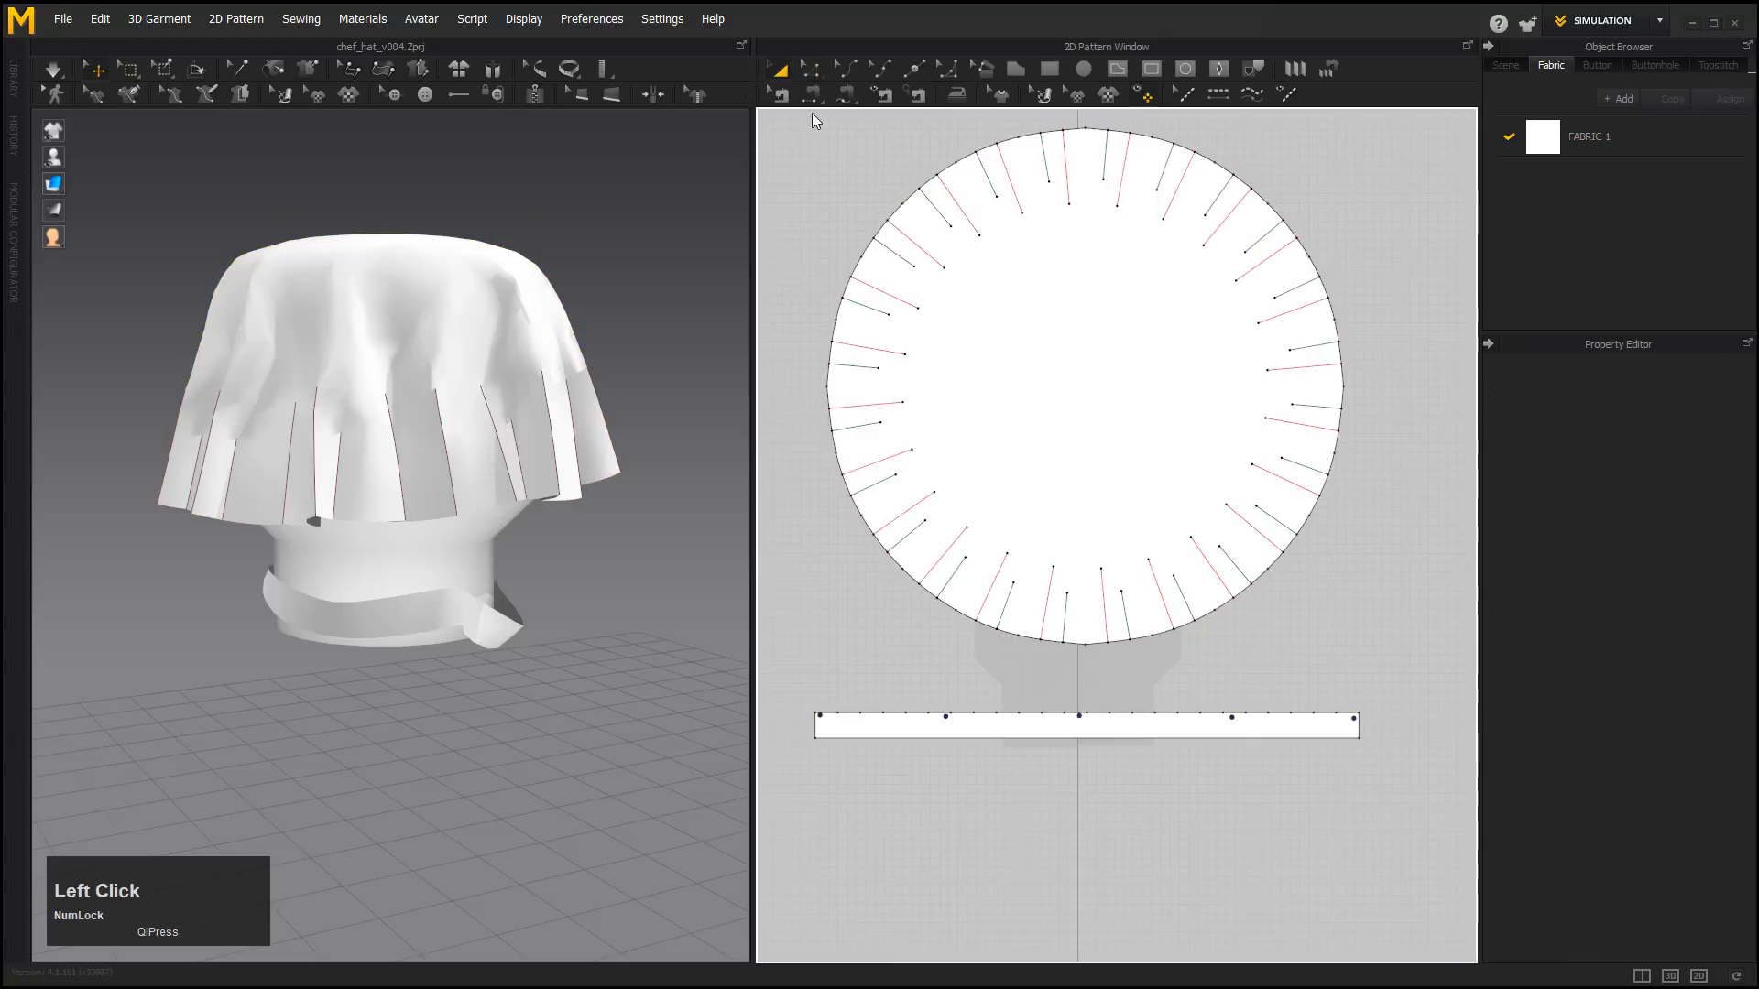
left_click(1139, 487)
left_click(1167, 727, "shift")
middle_click_drag(1384, 292, 1402, 357)
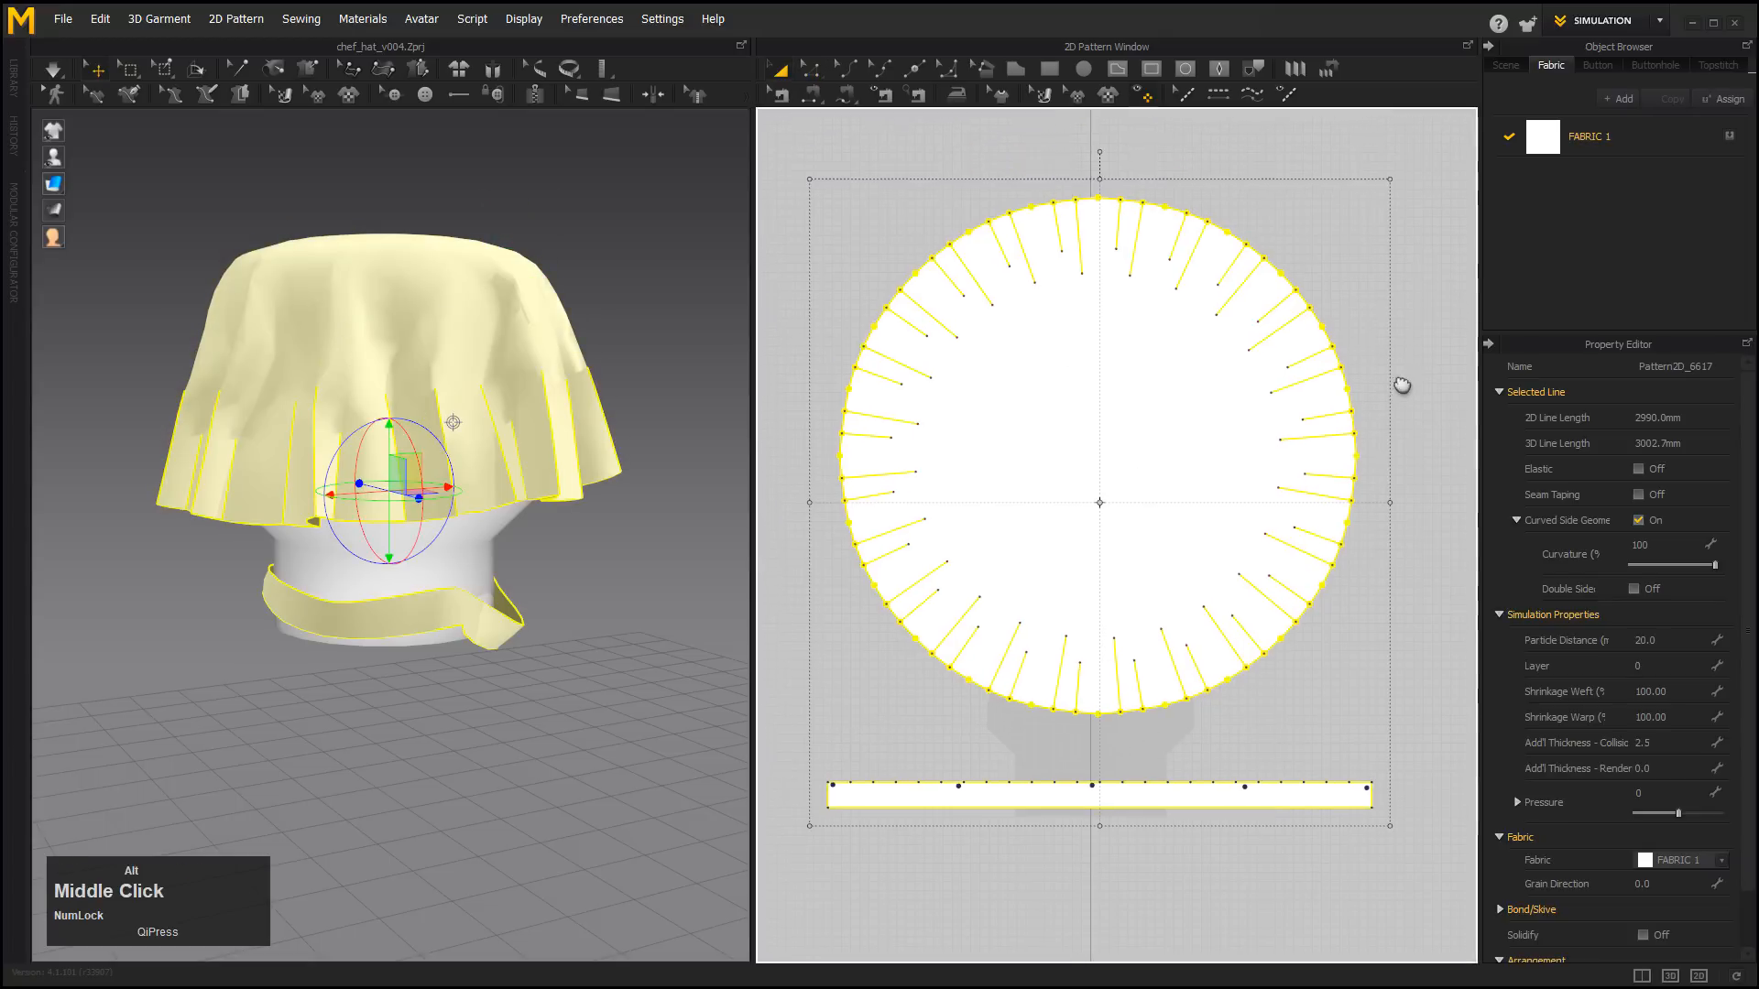
left_click_drag(1393, 174, 1339, 240)
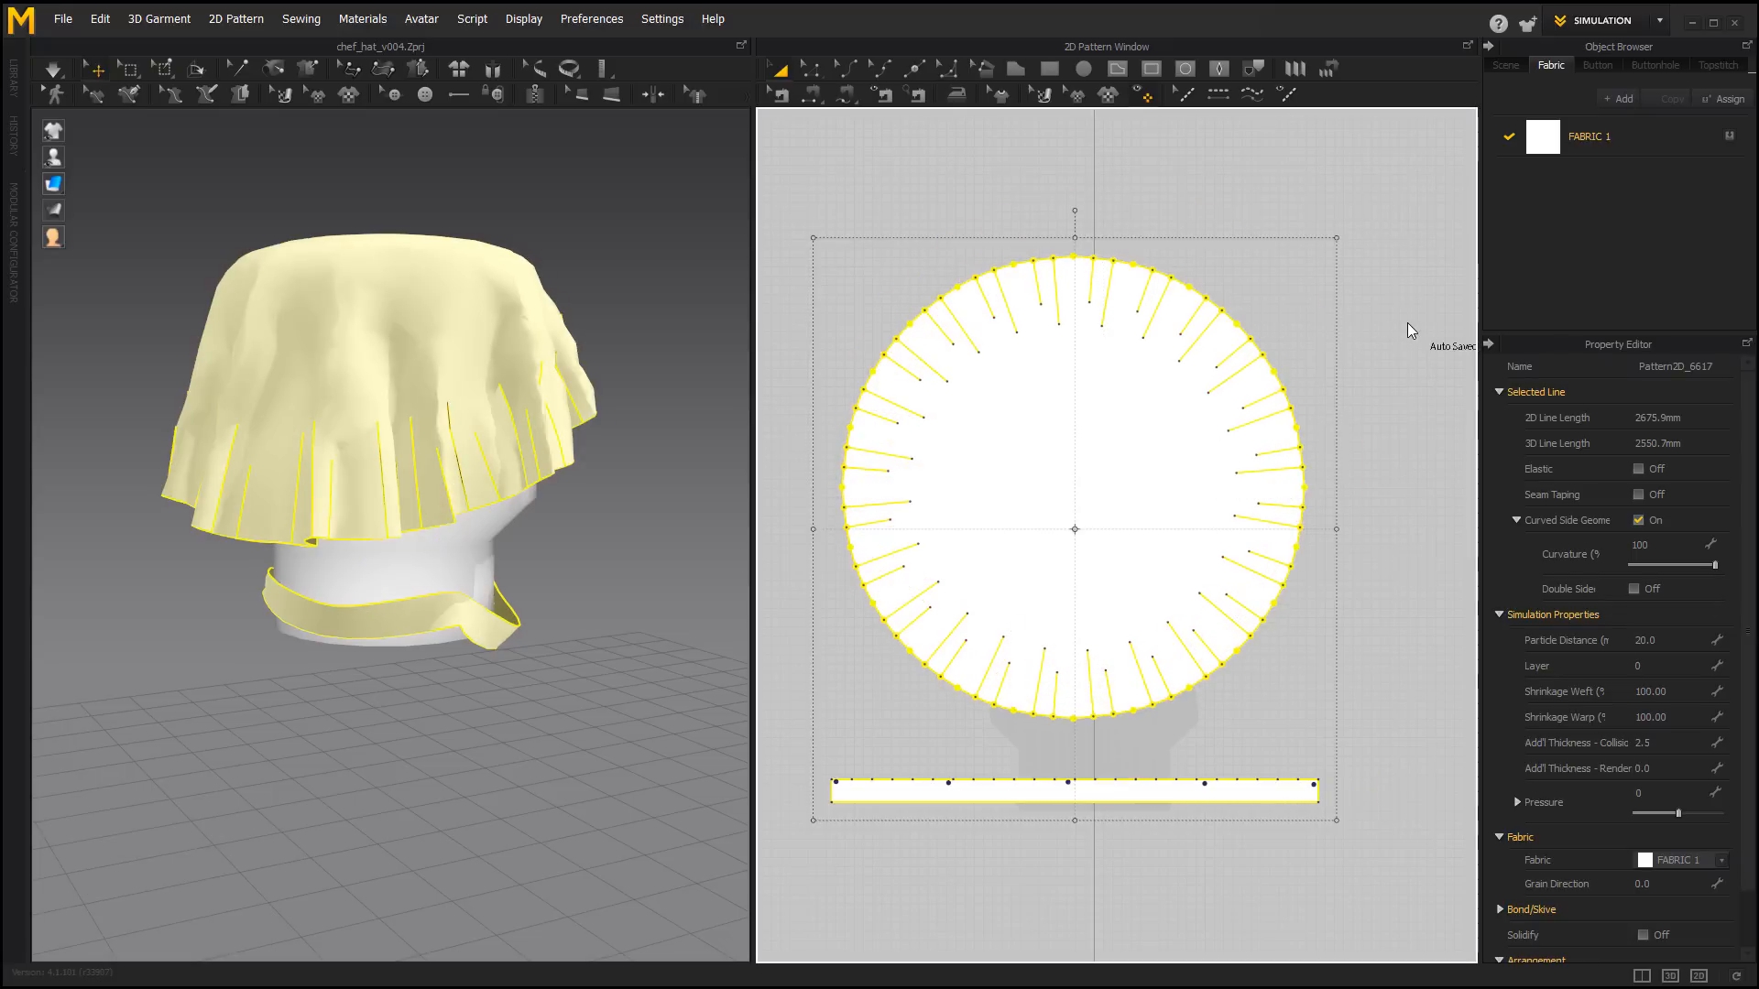
Recentre the scaled circle and the band on the vertical centre line of the 2D pattern layout.
left_click(1162, 436)
left_click_drag(1152, 429, 1205, 434)
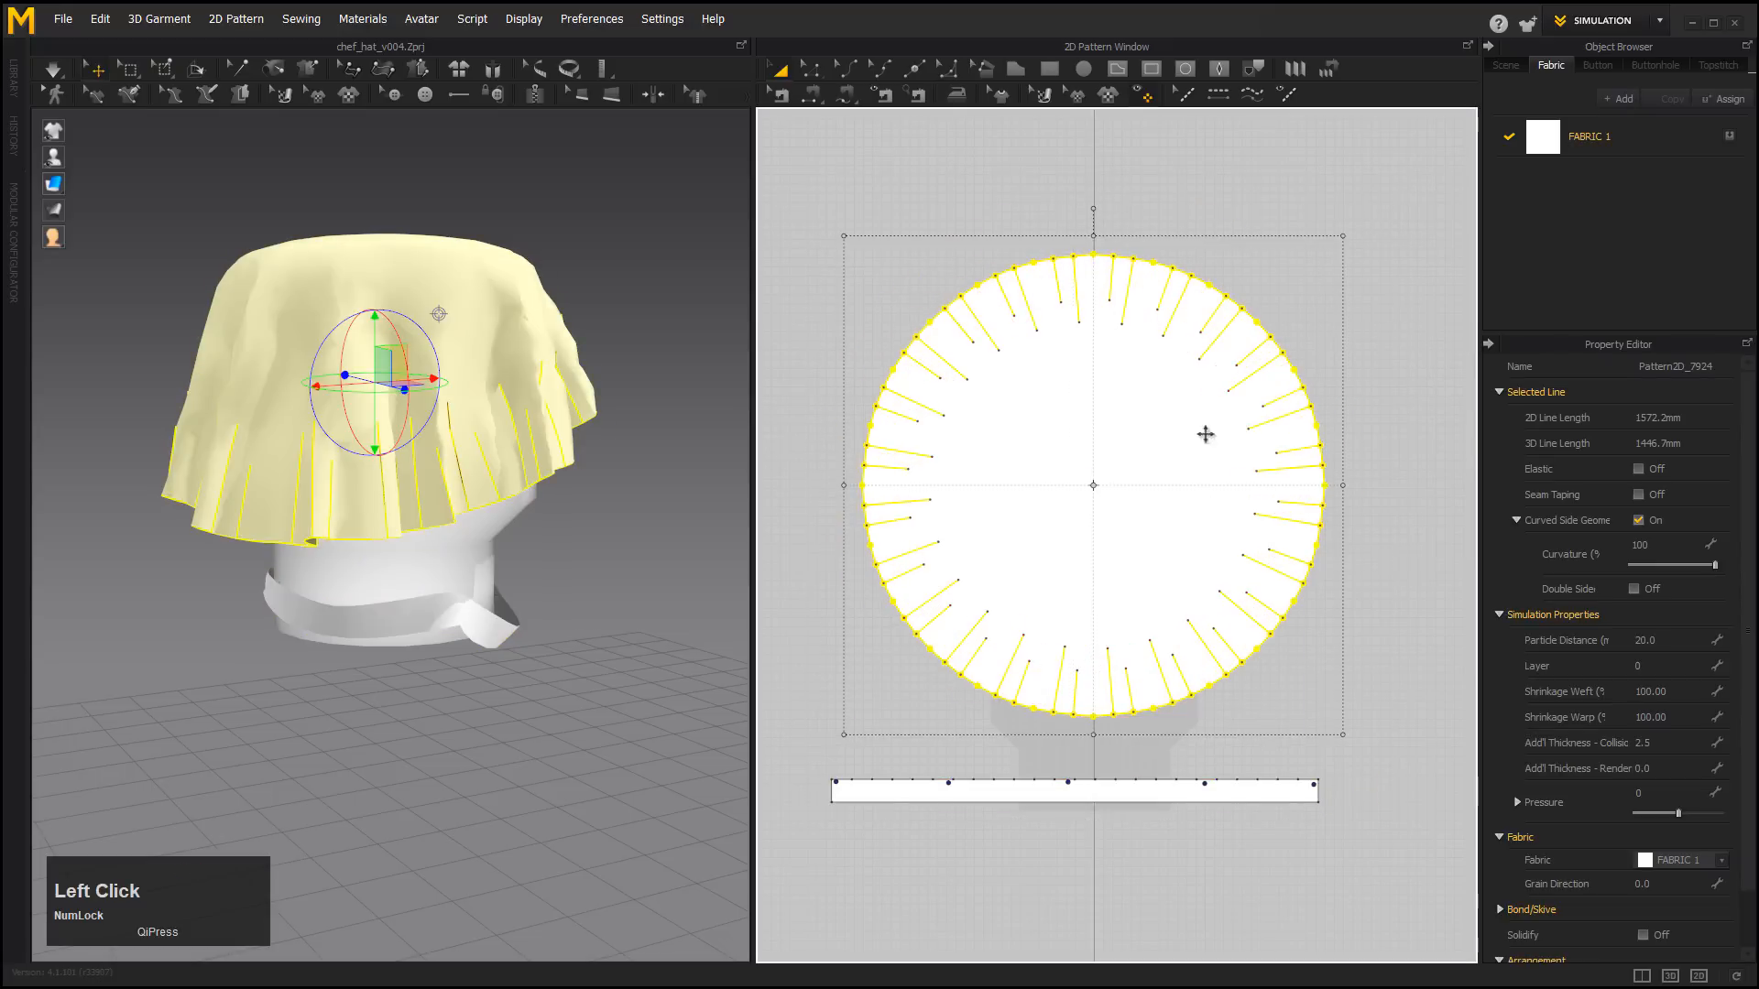
middle_click_drag(1119, 788, 1119, 734)
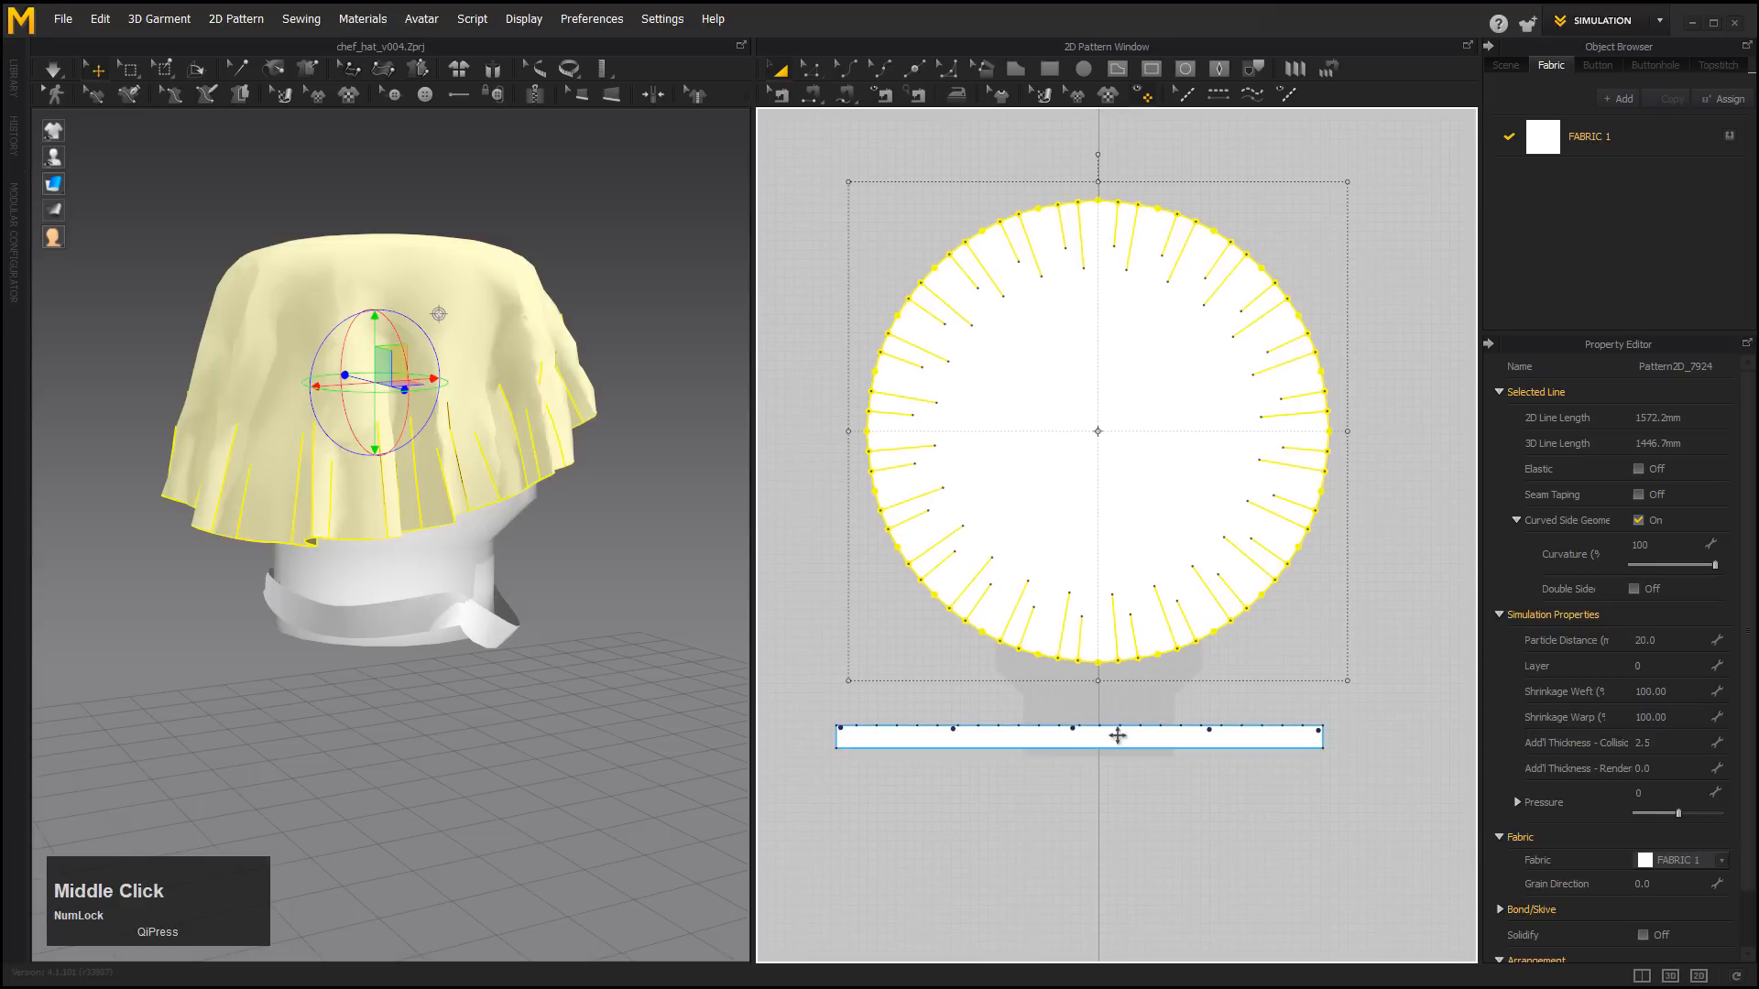
left_click_drag(1118, 734, 1143, 740)
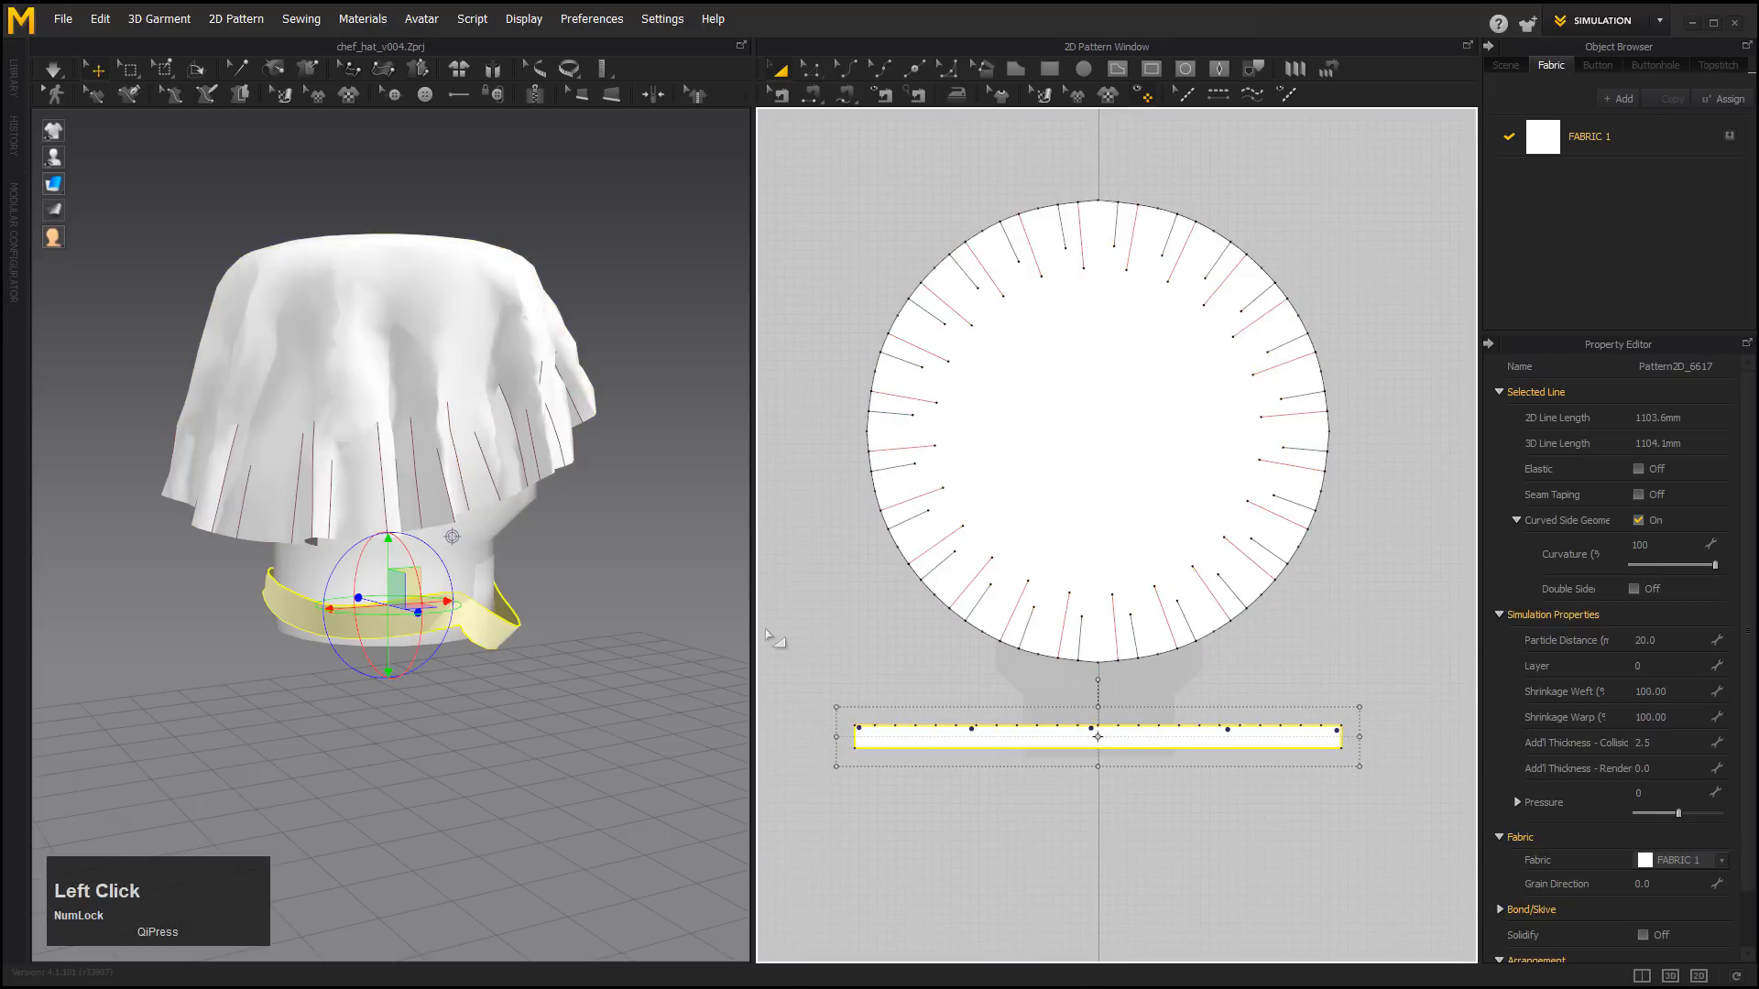
Simulate the scaled circle and band on the head form, and stop the simulation.
right_click_drag(646, 653, 638, 581)
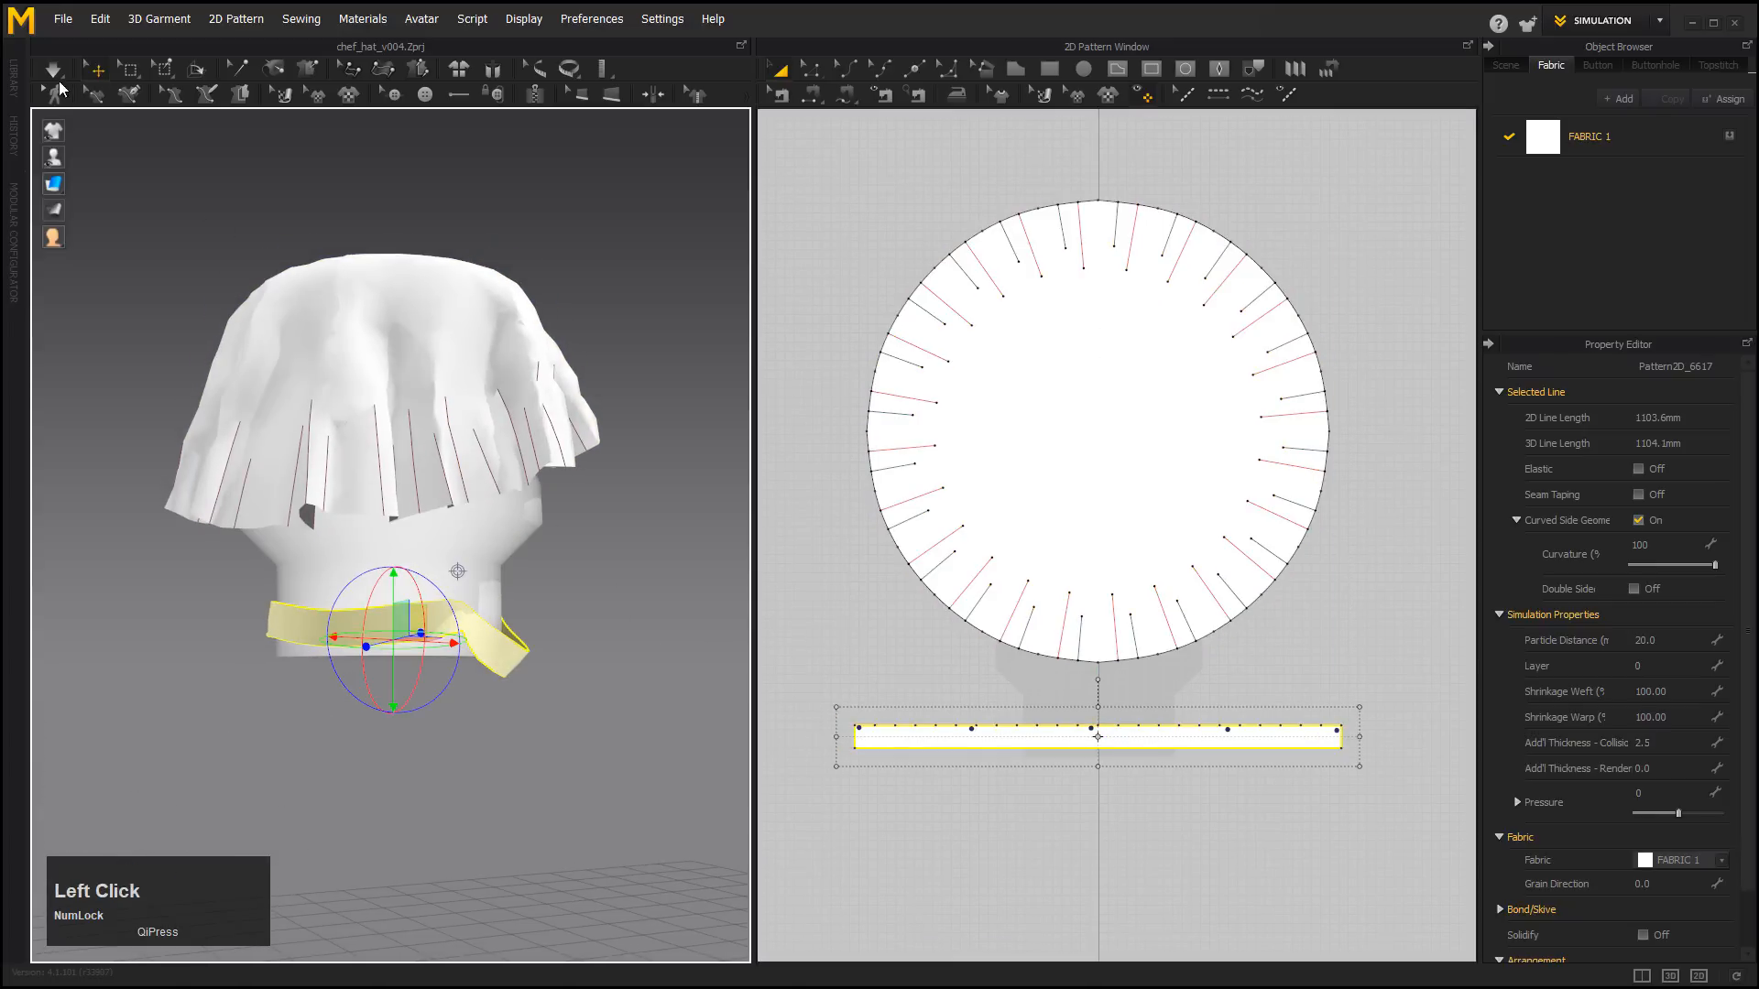
left_click(55, 75)
left_click_drag(464, 334, 386, 424, "alt")
left_click(55, 73)
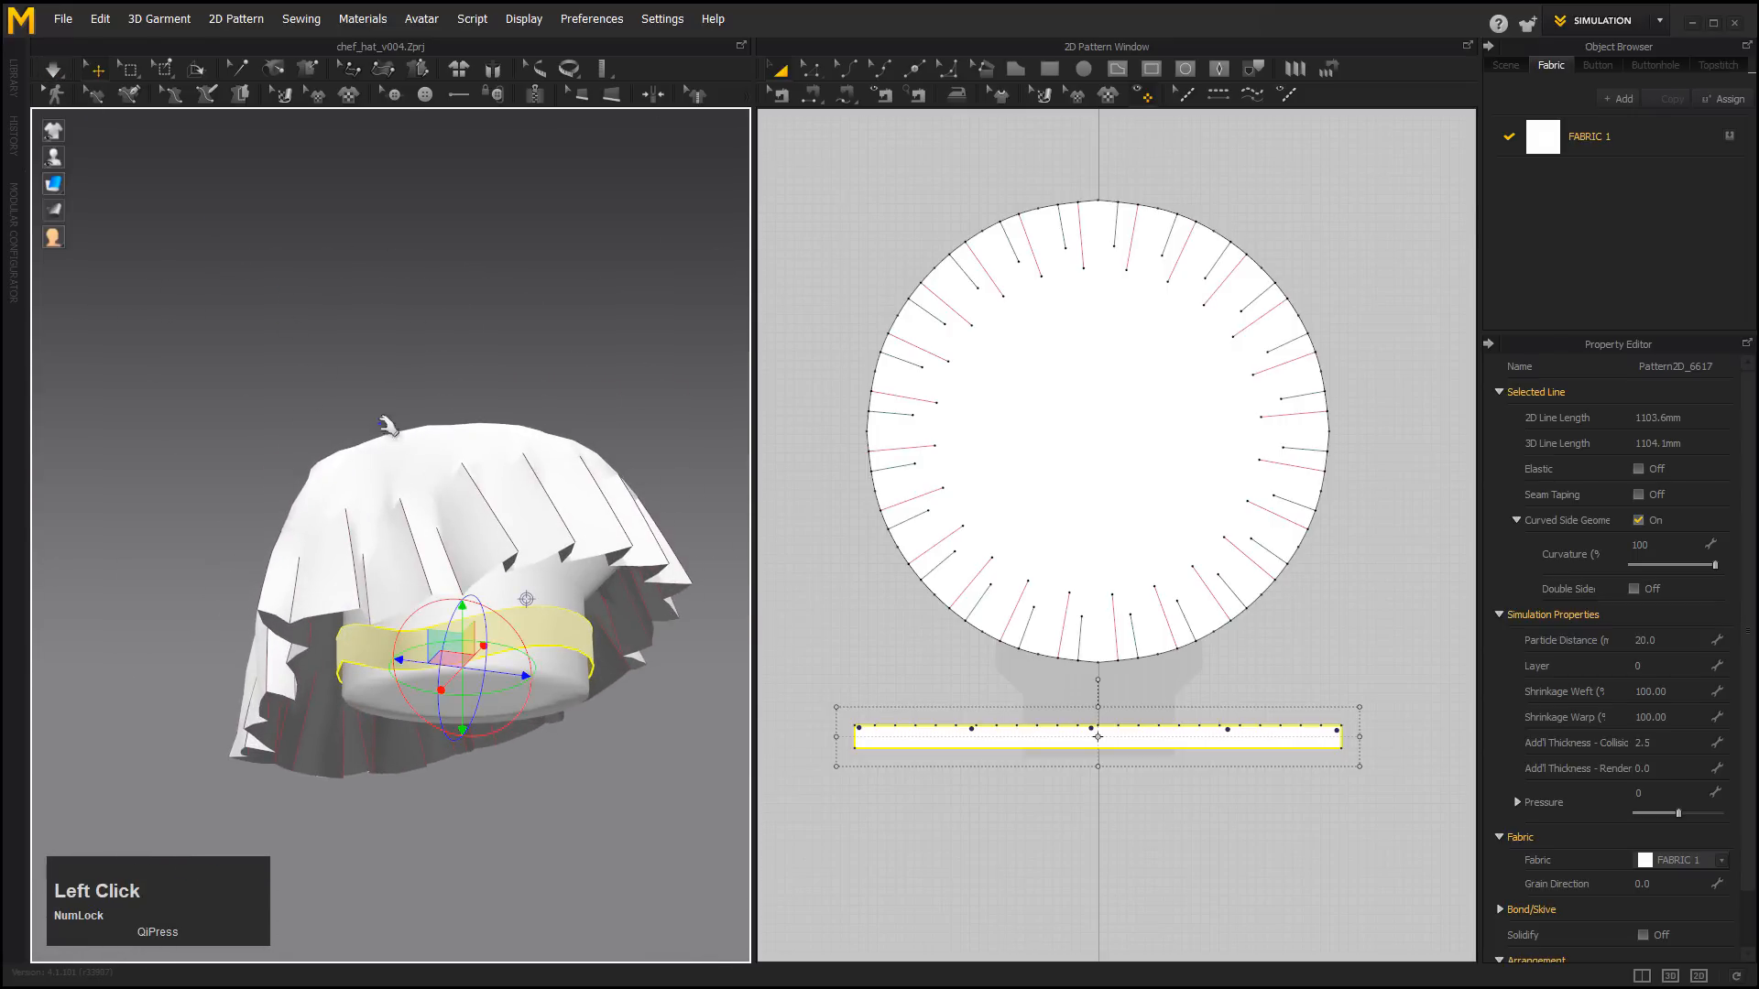
Add a second fabric, assign it to the pleated circle, and check which fabric the circle and the band each use.
left_click(558, 622)
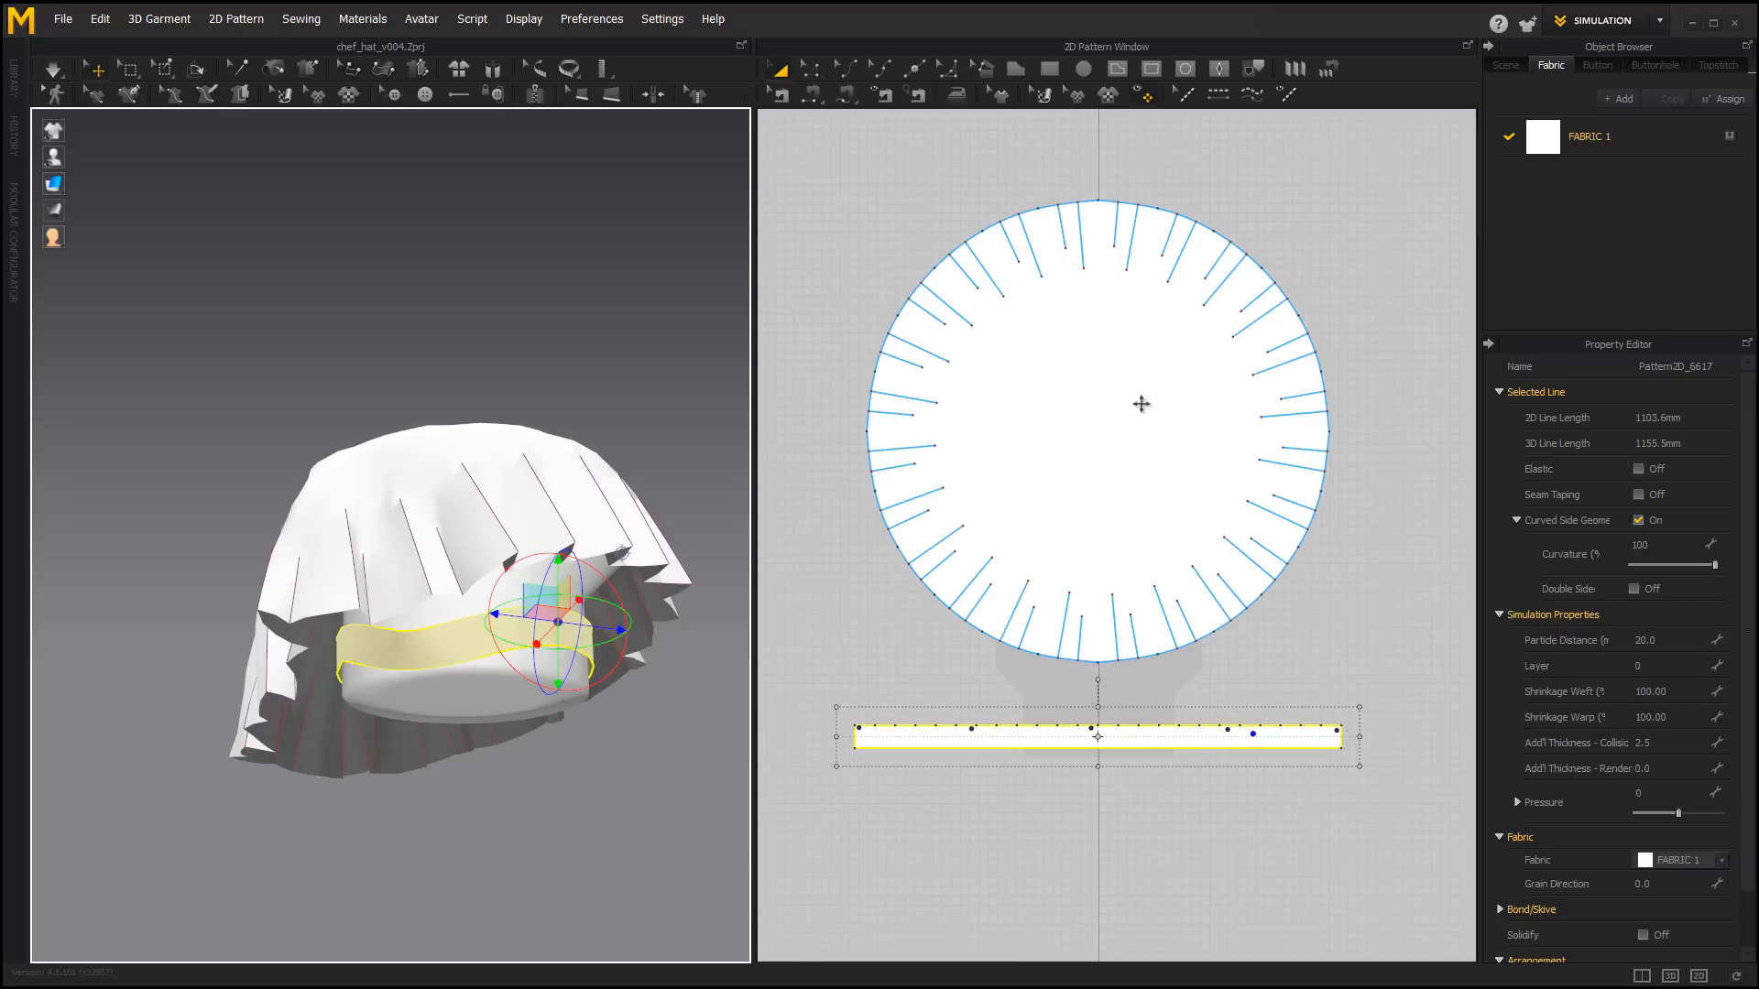
left_click(1625, 99)
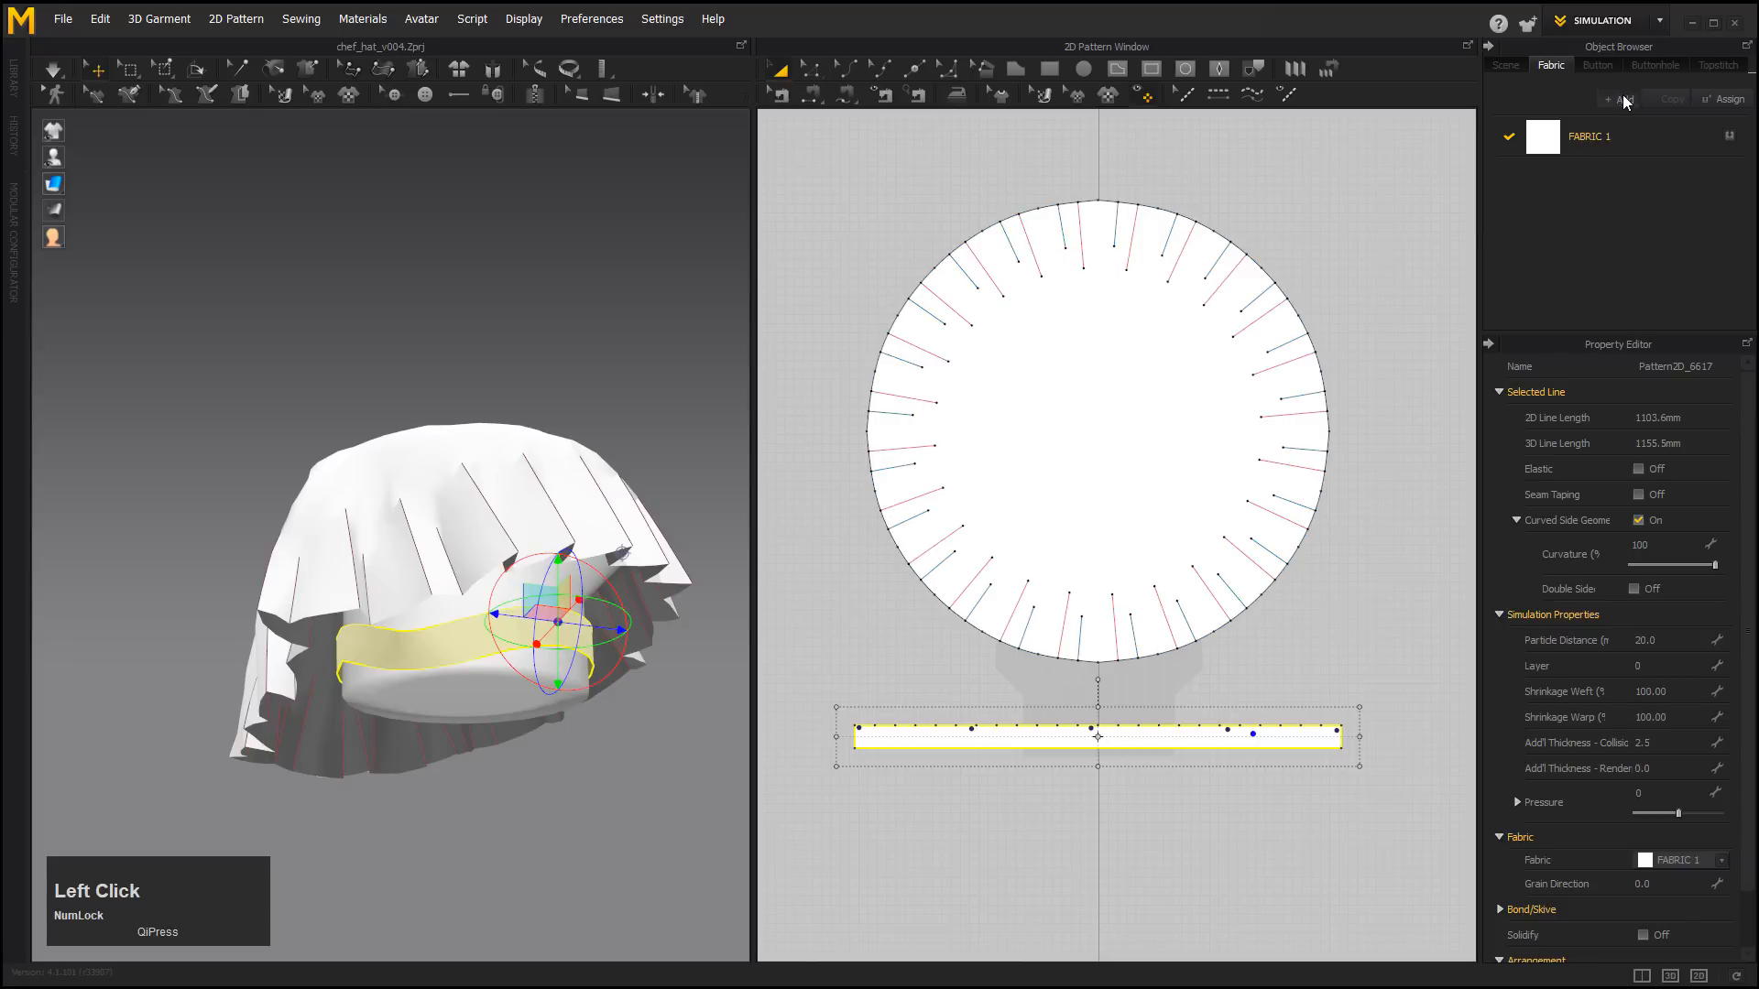
left_click(1611, 142)
left_click_drag(1548, 143, 1402, 671)
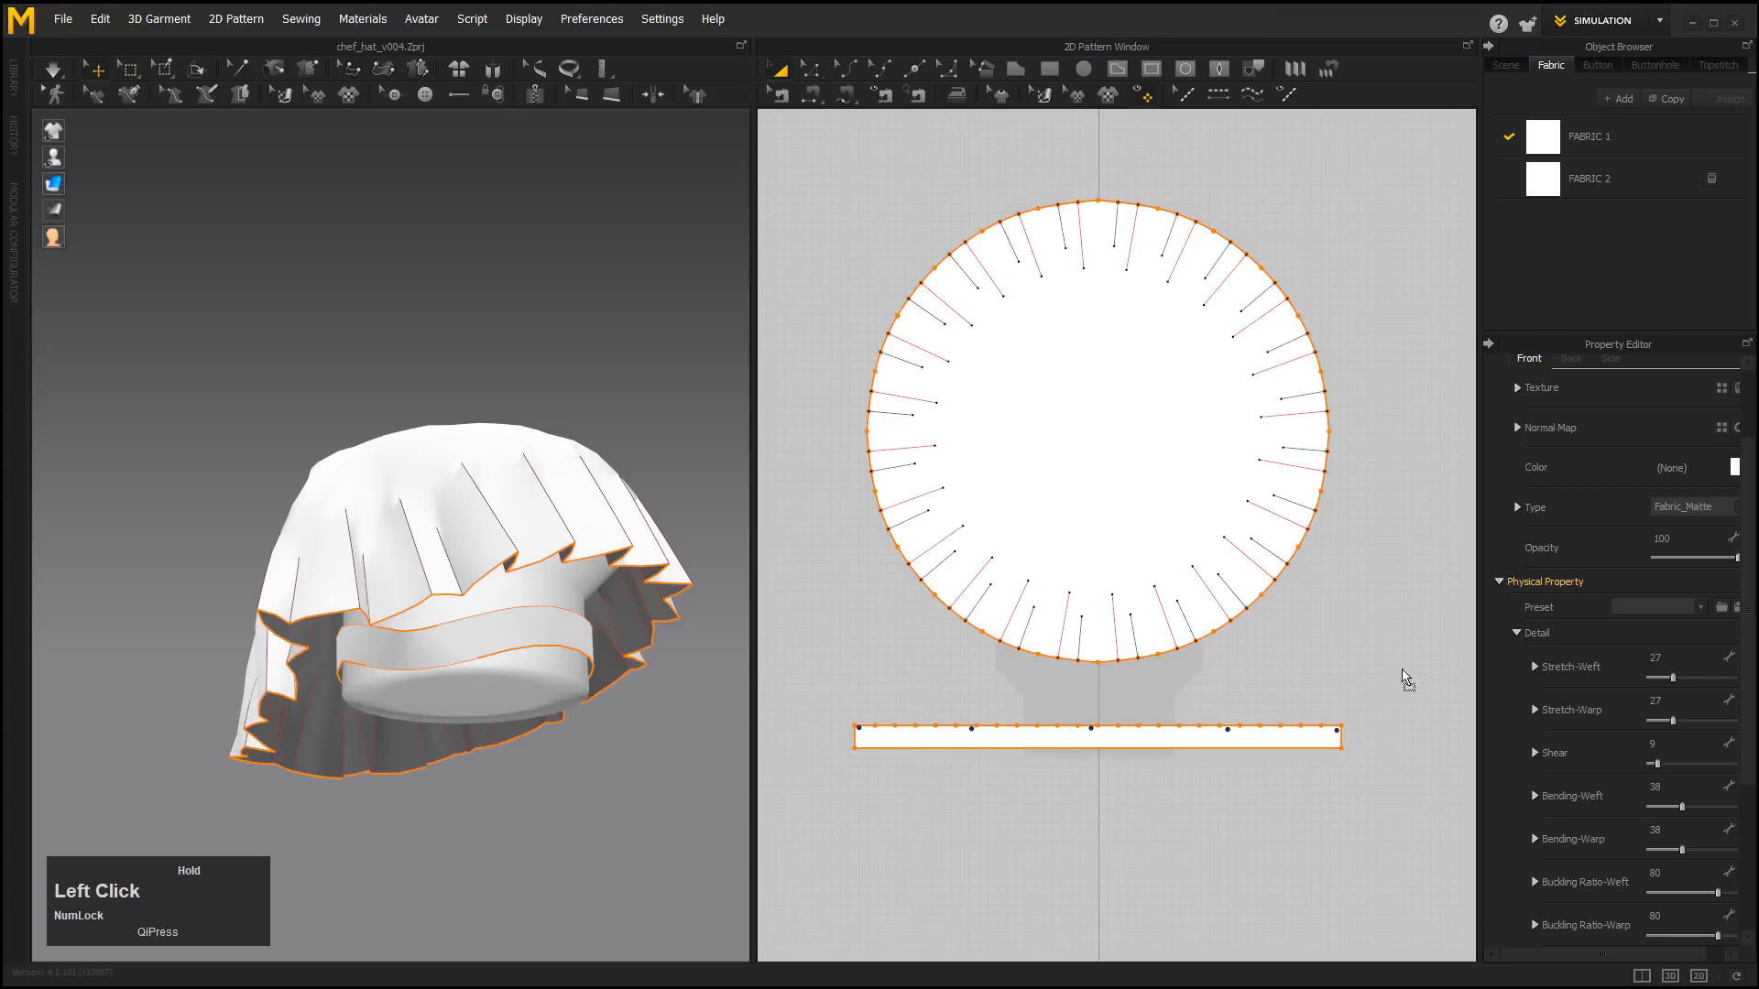
left_click_drag(1310, 747, 1312, 744)
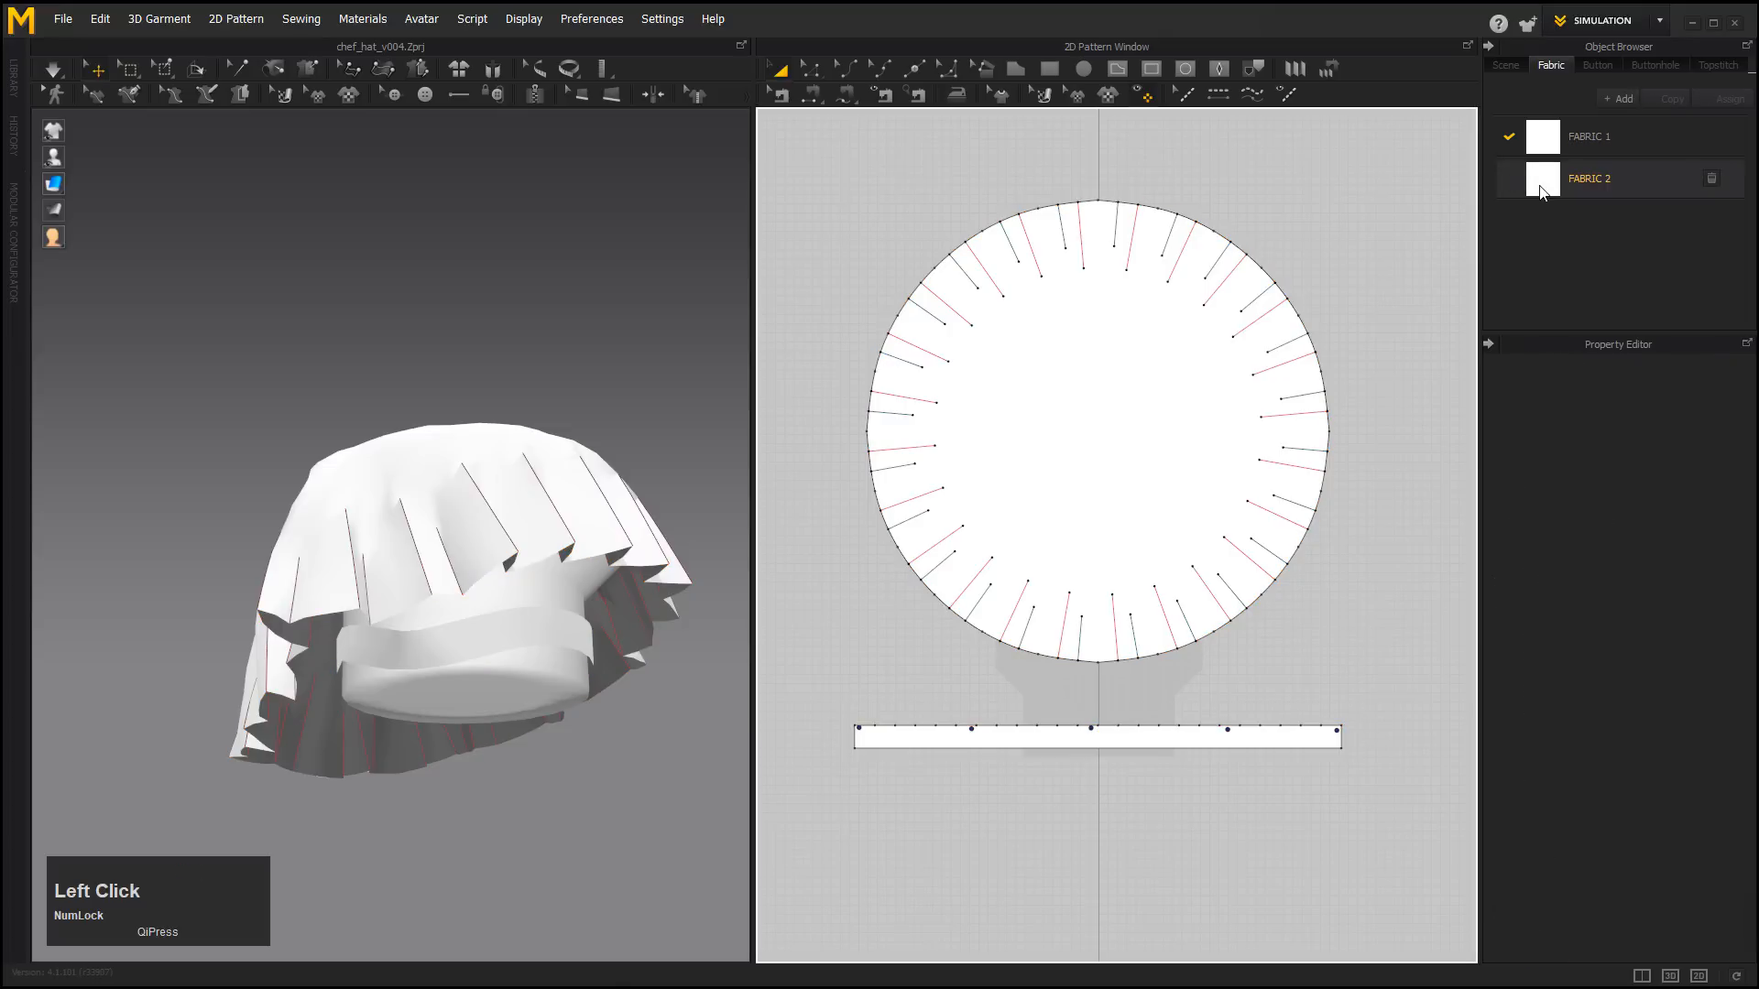
left_click(1145, 426)
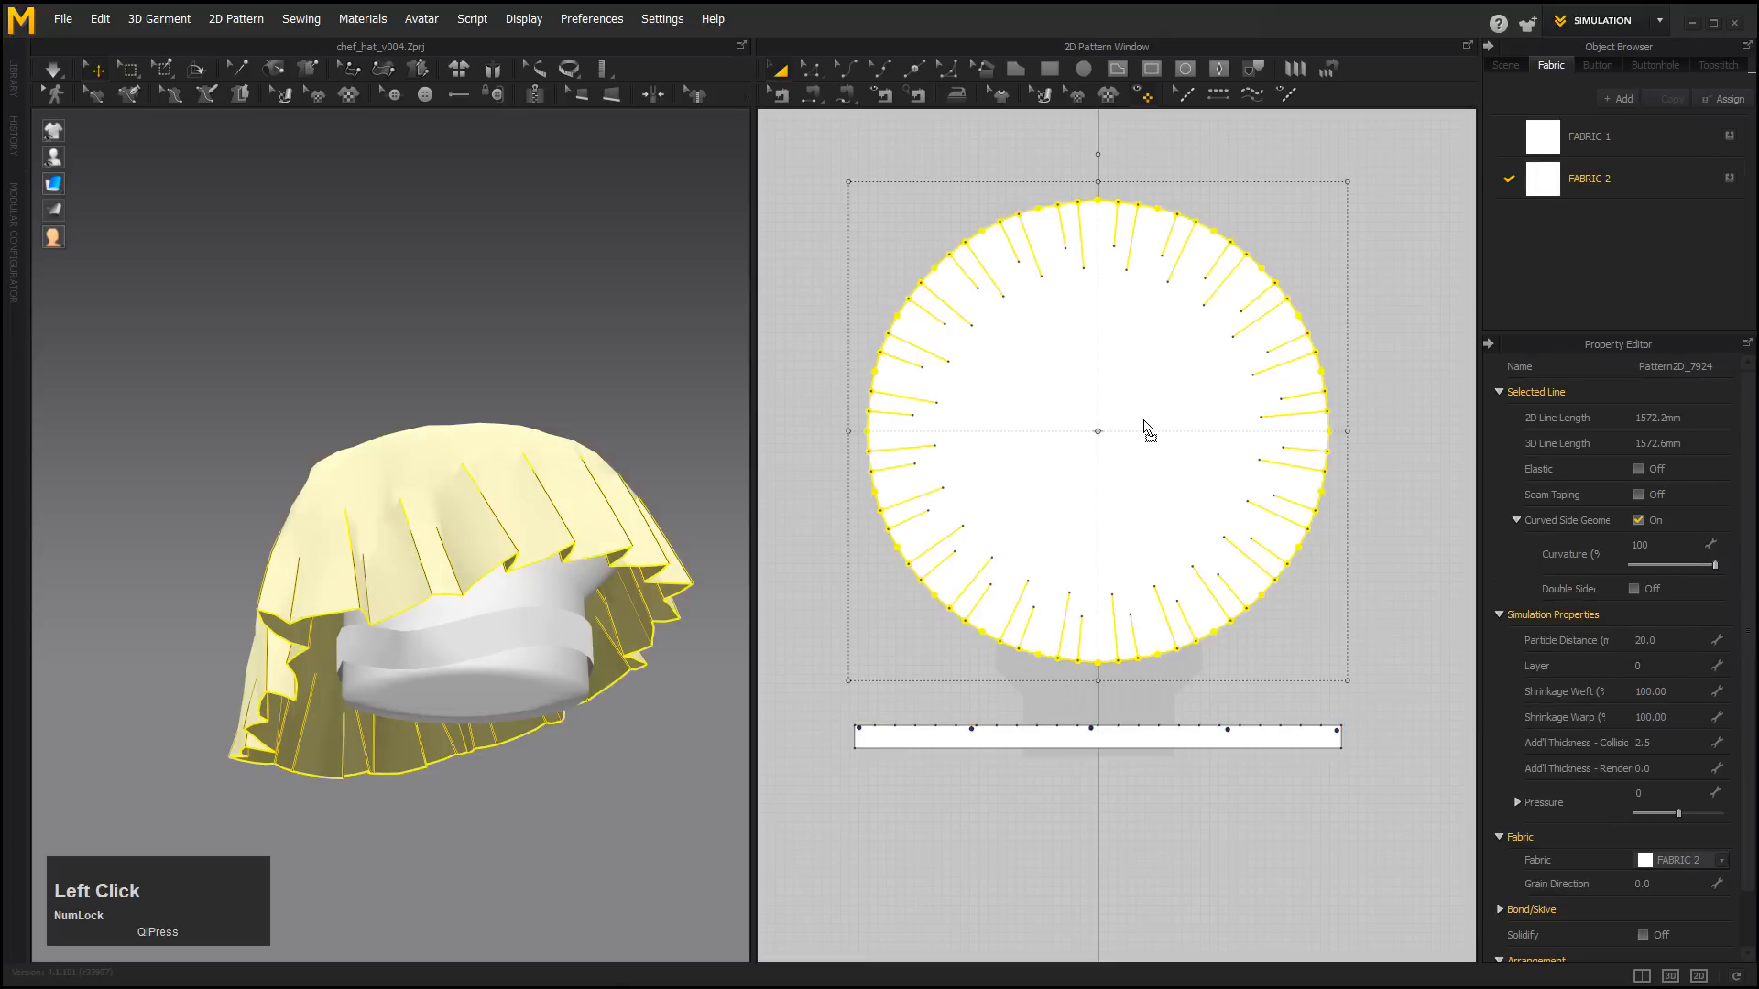
left_click(1394, 342)
left_click(1153, 440)
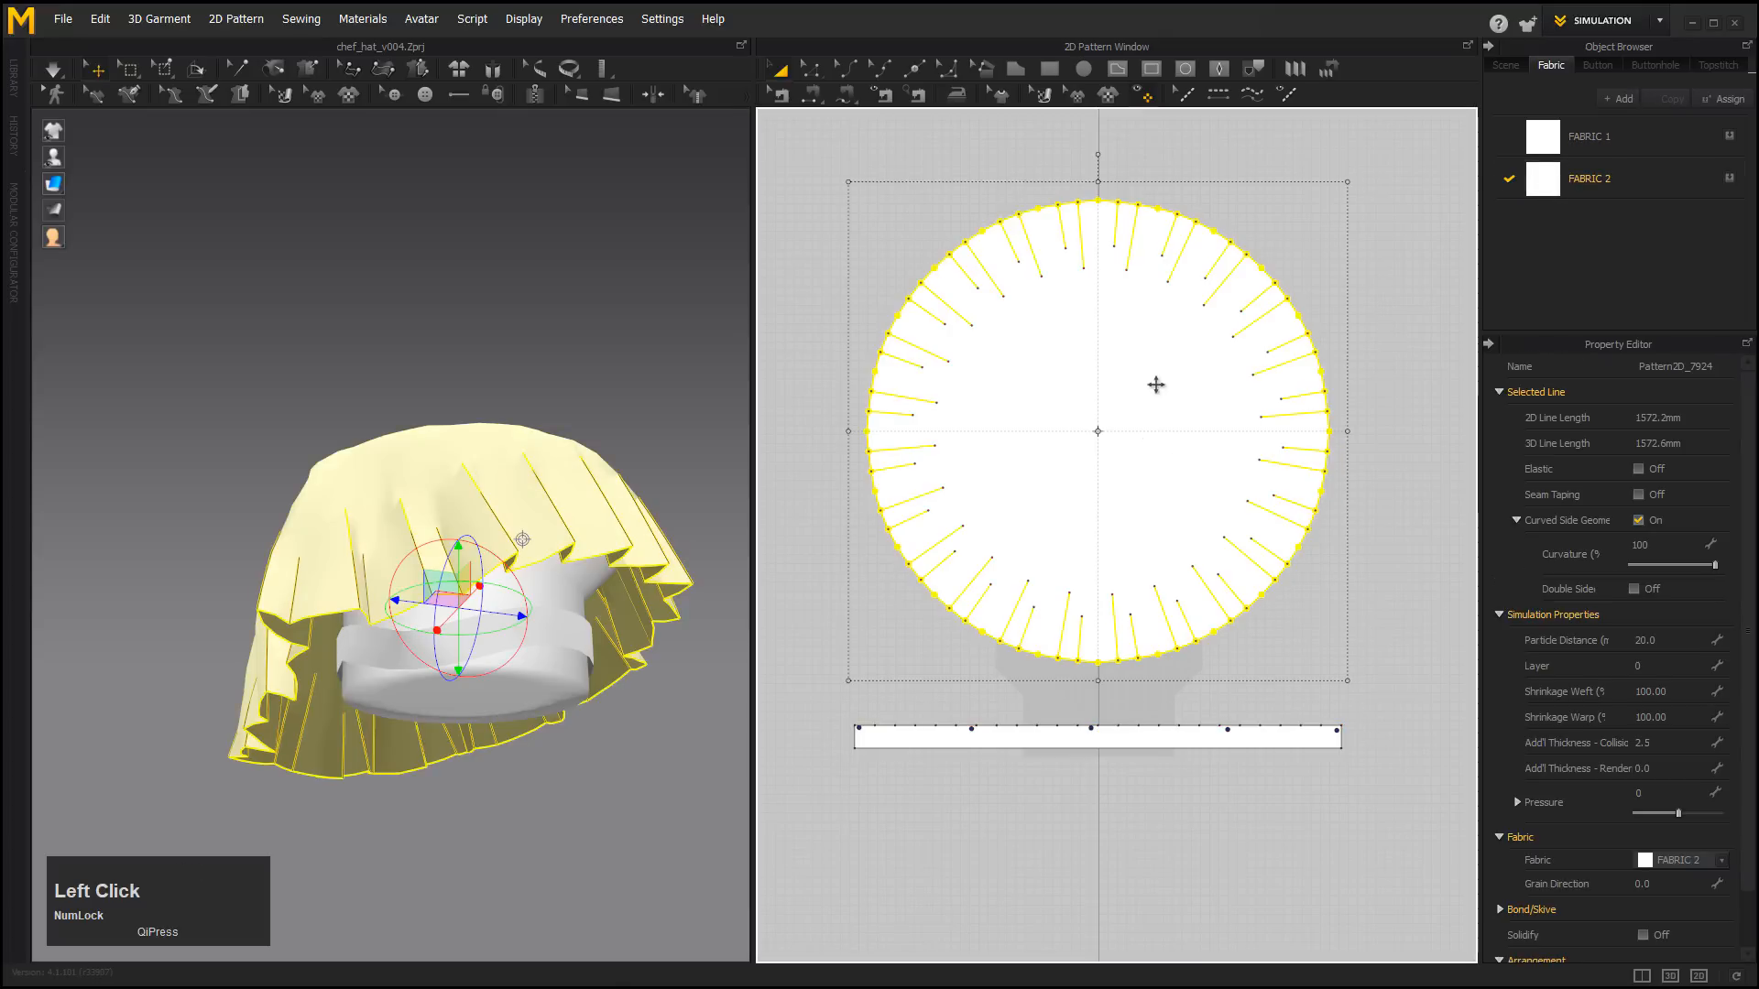
left_click(1358, 831)
left_click(1294, 736)
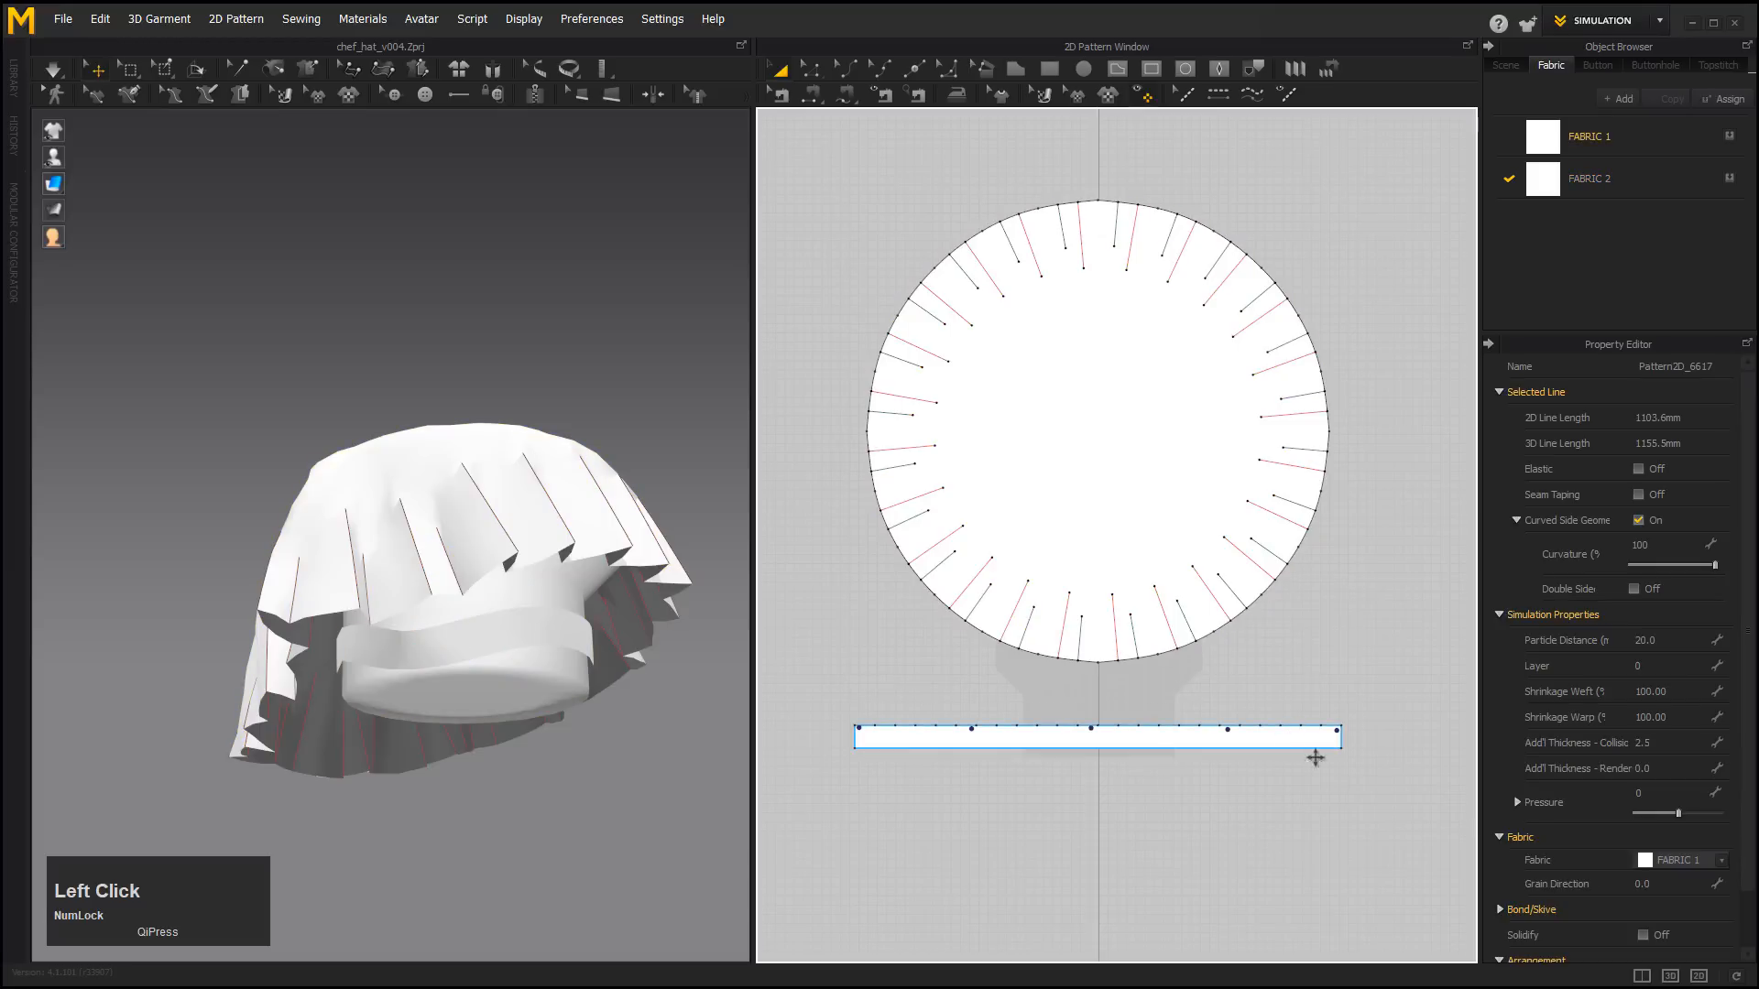
Rename the first fabric to "band" and the second fabric to "top".
double_click(1593, 137)
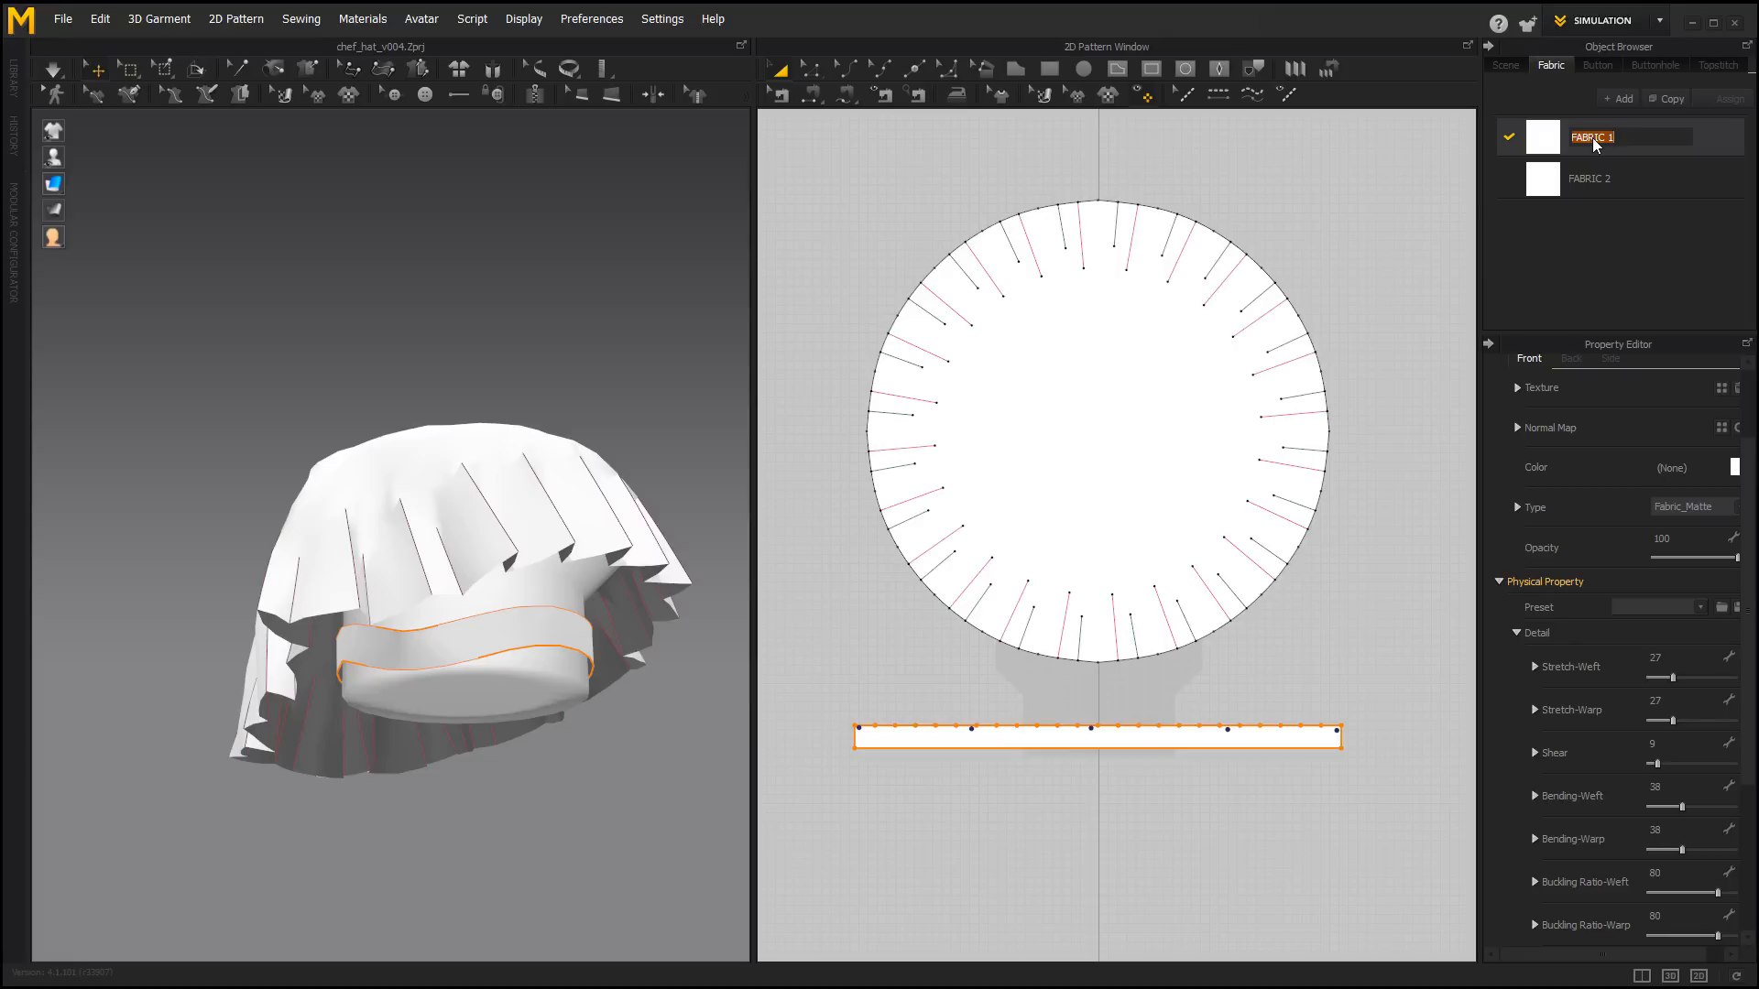
type("band")
key("Return")
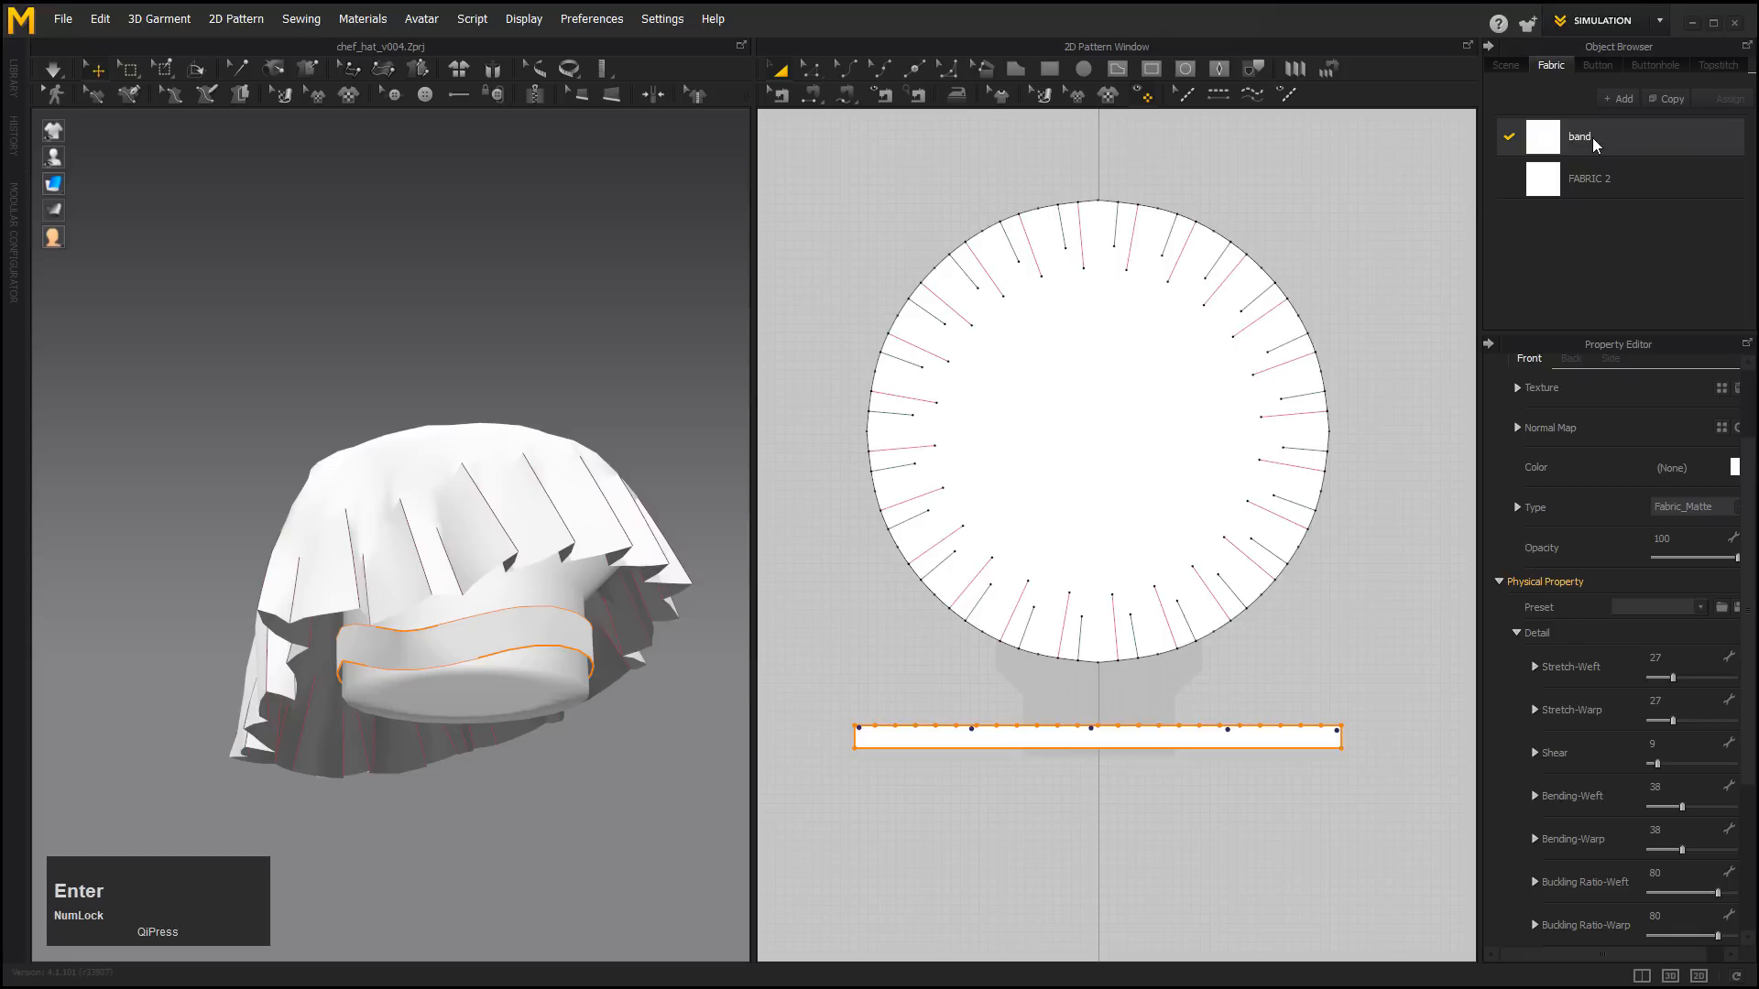
double_click(1580, 179)
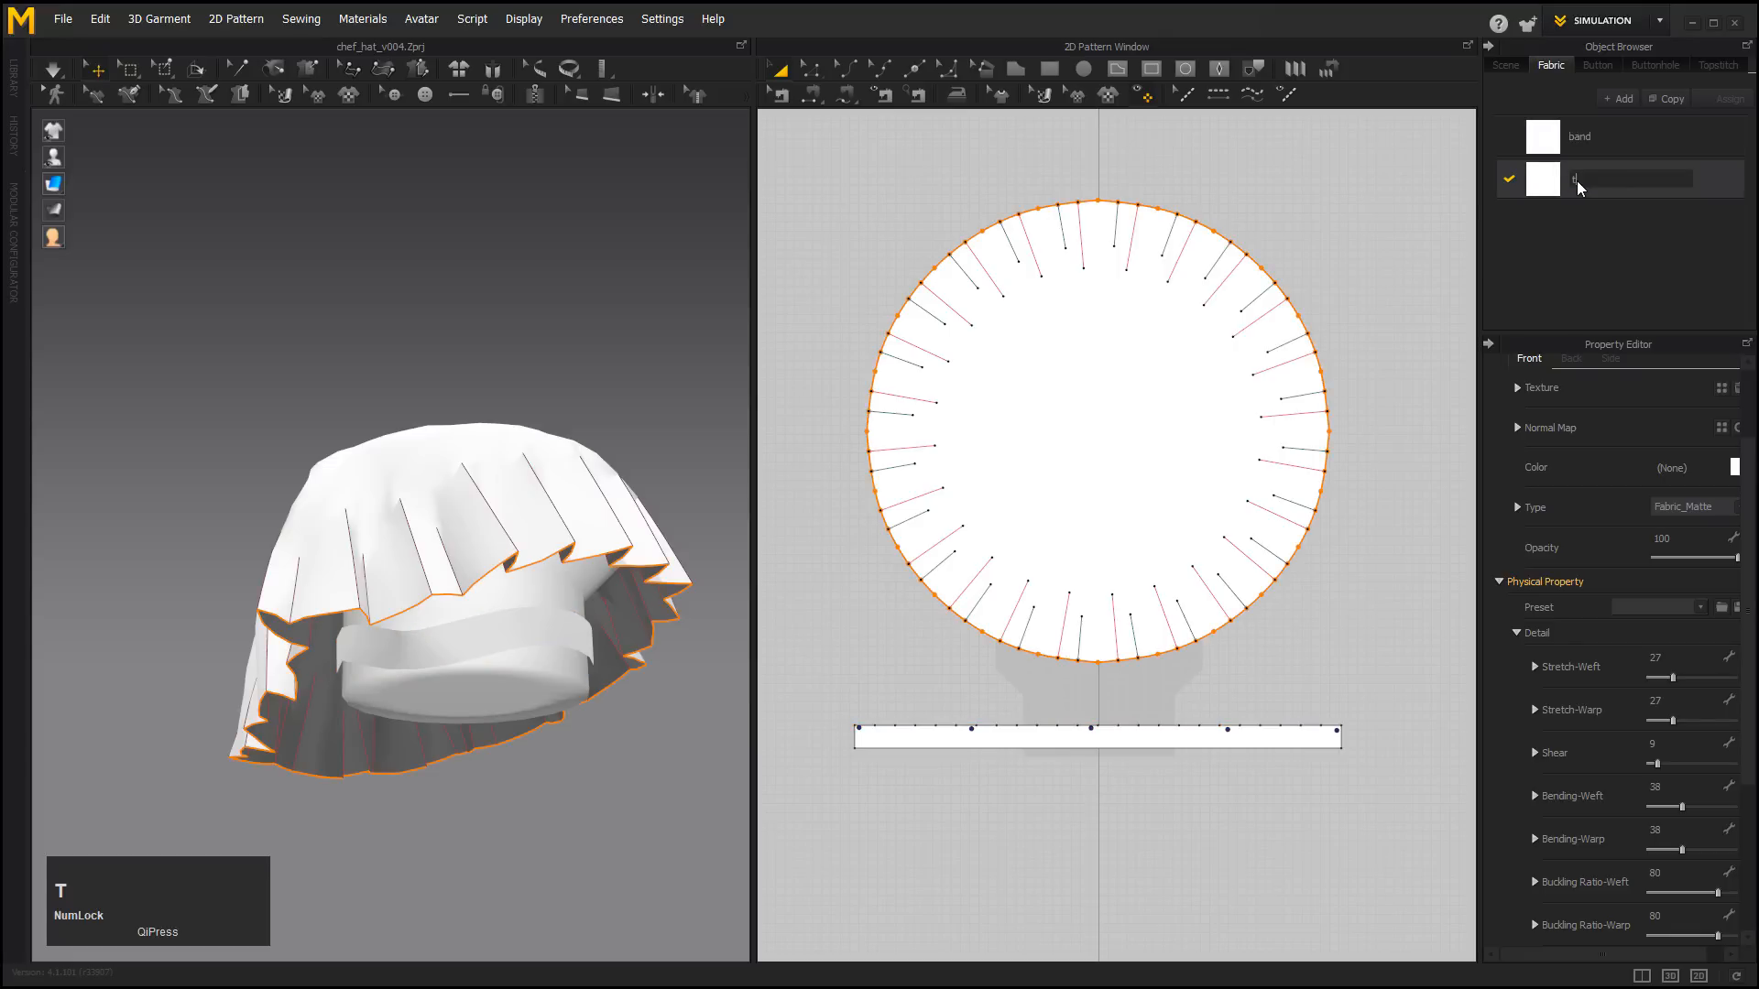
type("top")
key("Return")
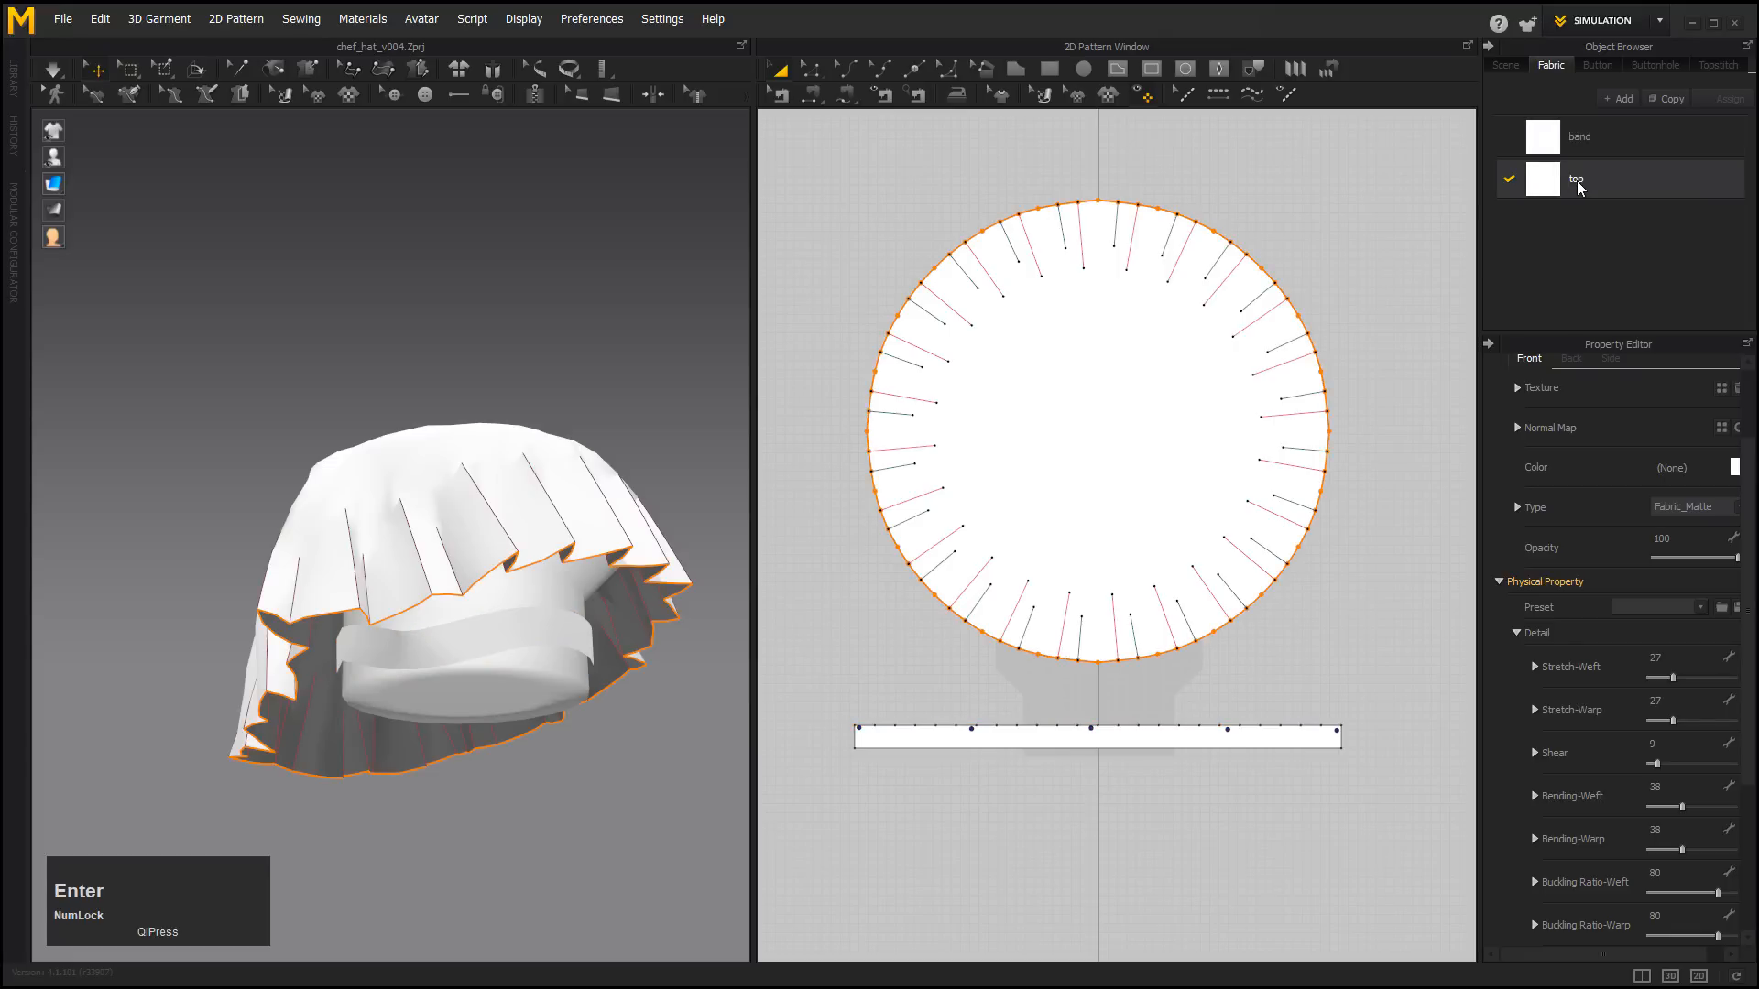
double_click(1582, 138)
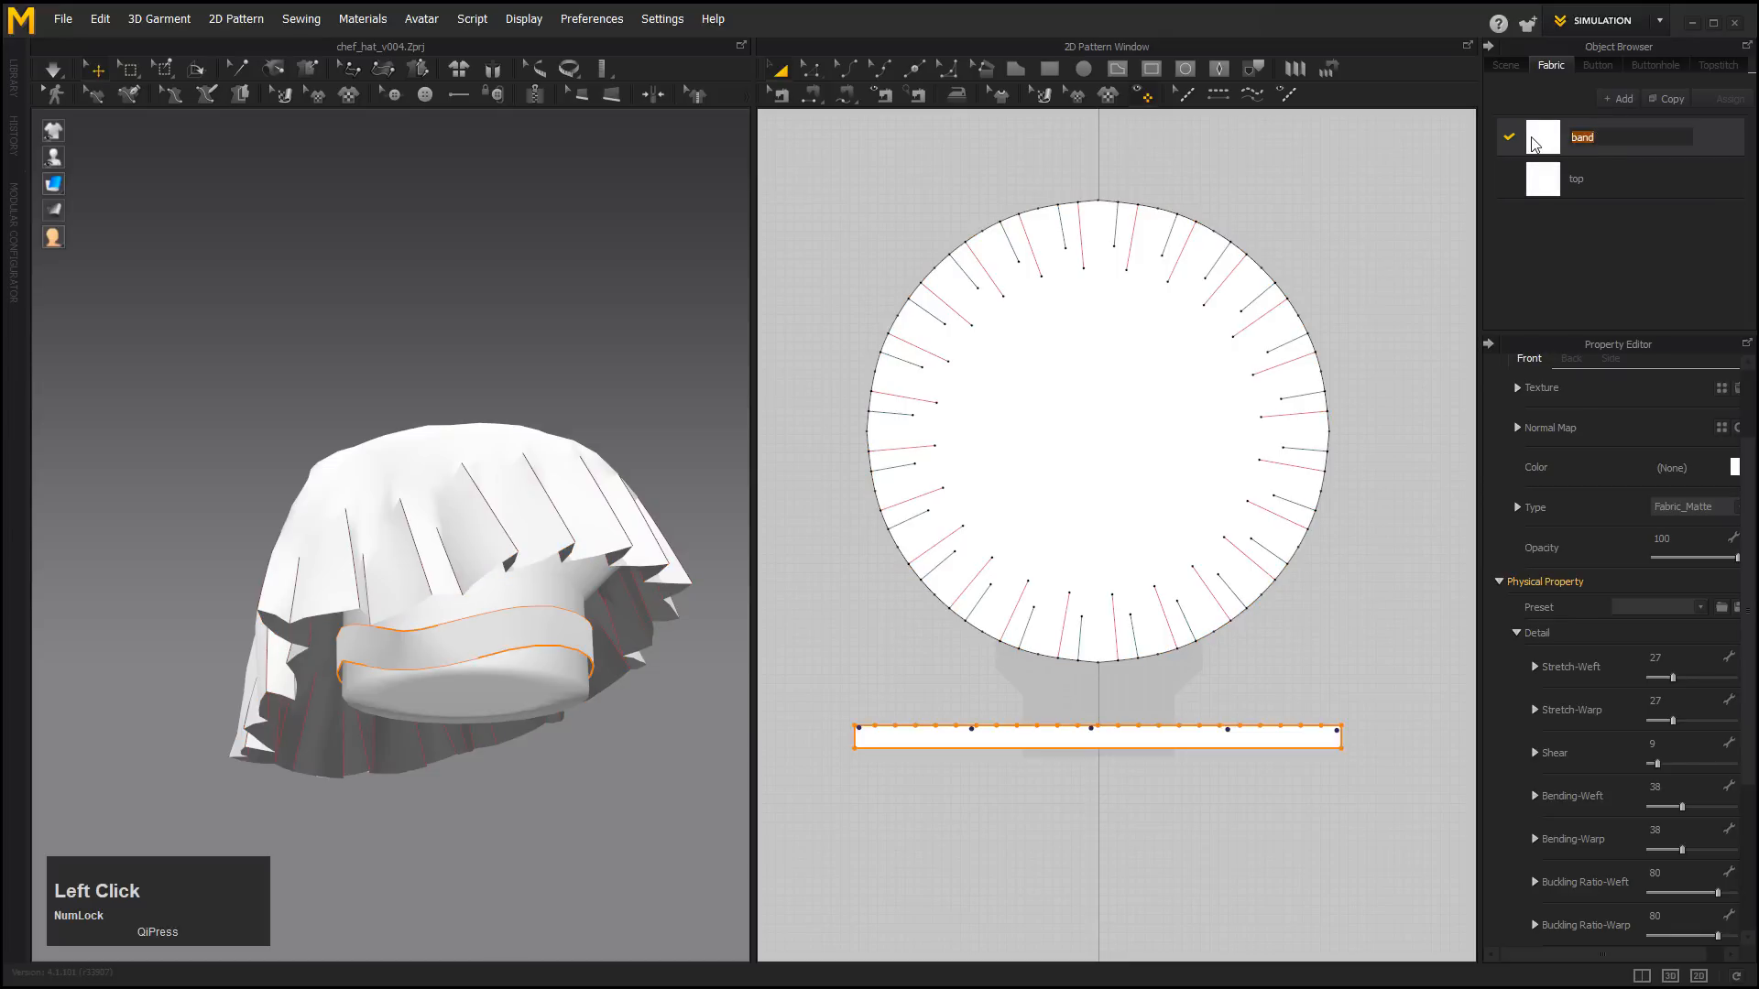
left_click(1587, 275)
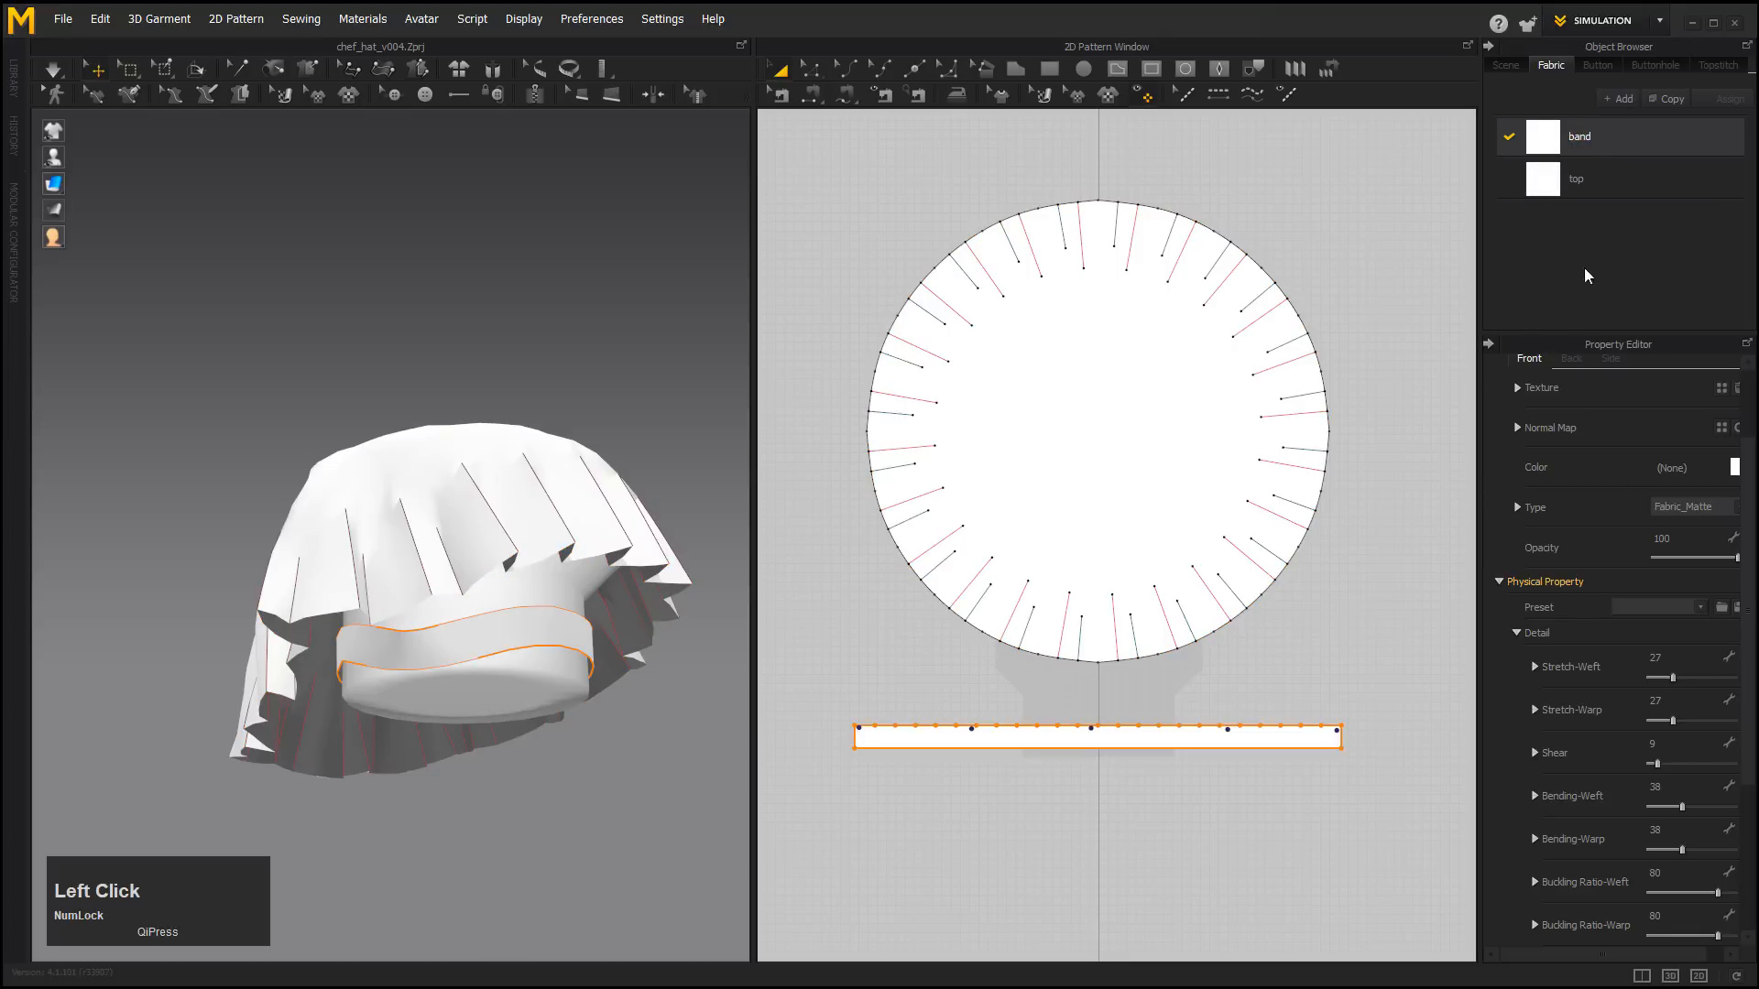
Apply the Leather_Cowhide physical preset to the band fabric and start the simulation.
left_click(1700, 610)
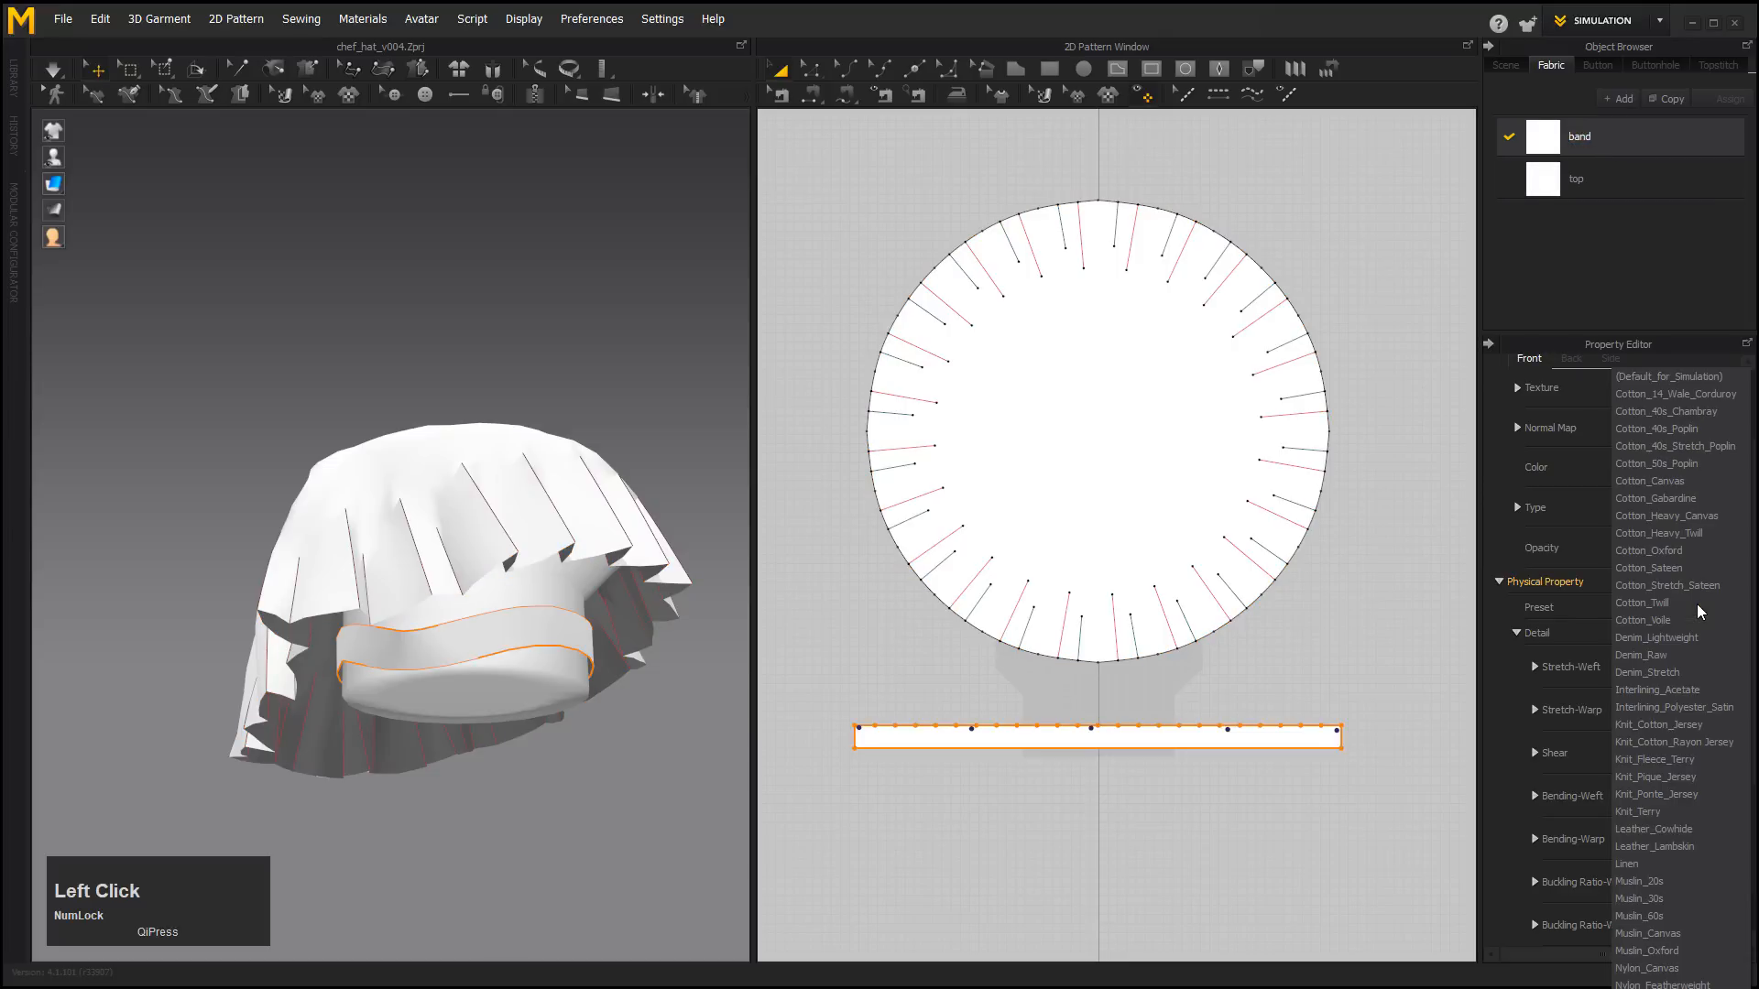
left_click(1683, 829)
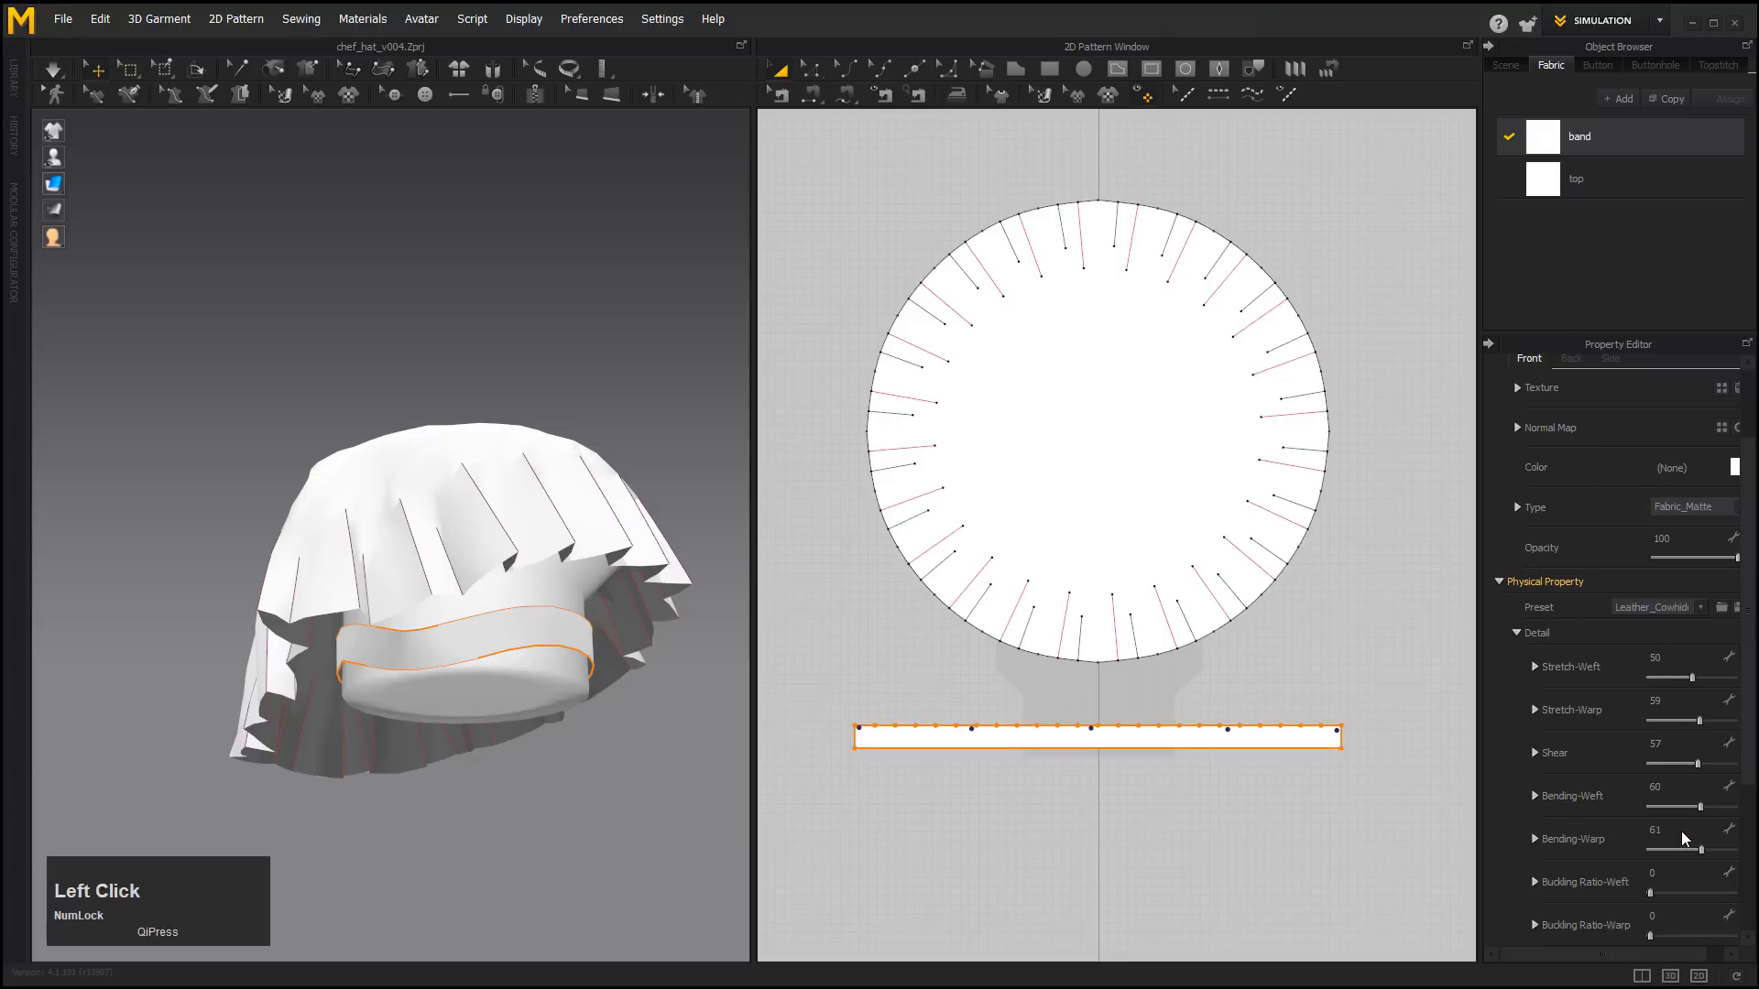
left_click(60, 70)
left_click_drag(628, 359, 759, 496, "alt")
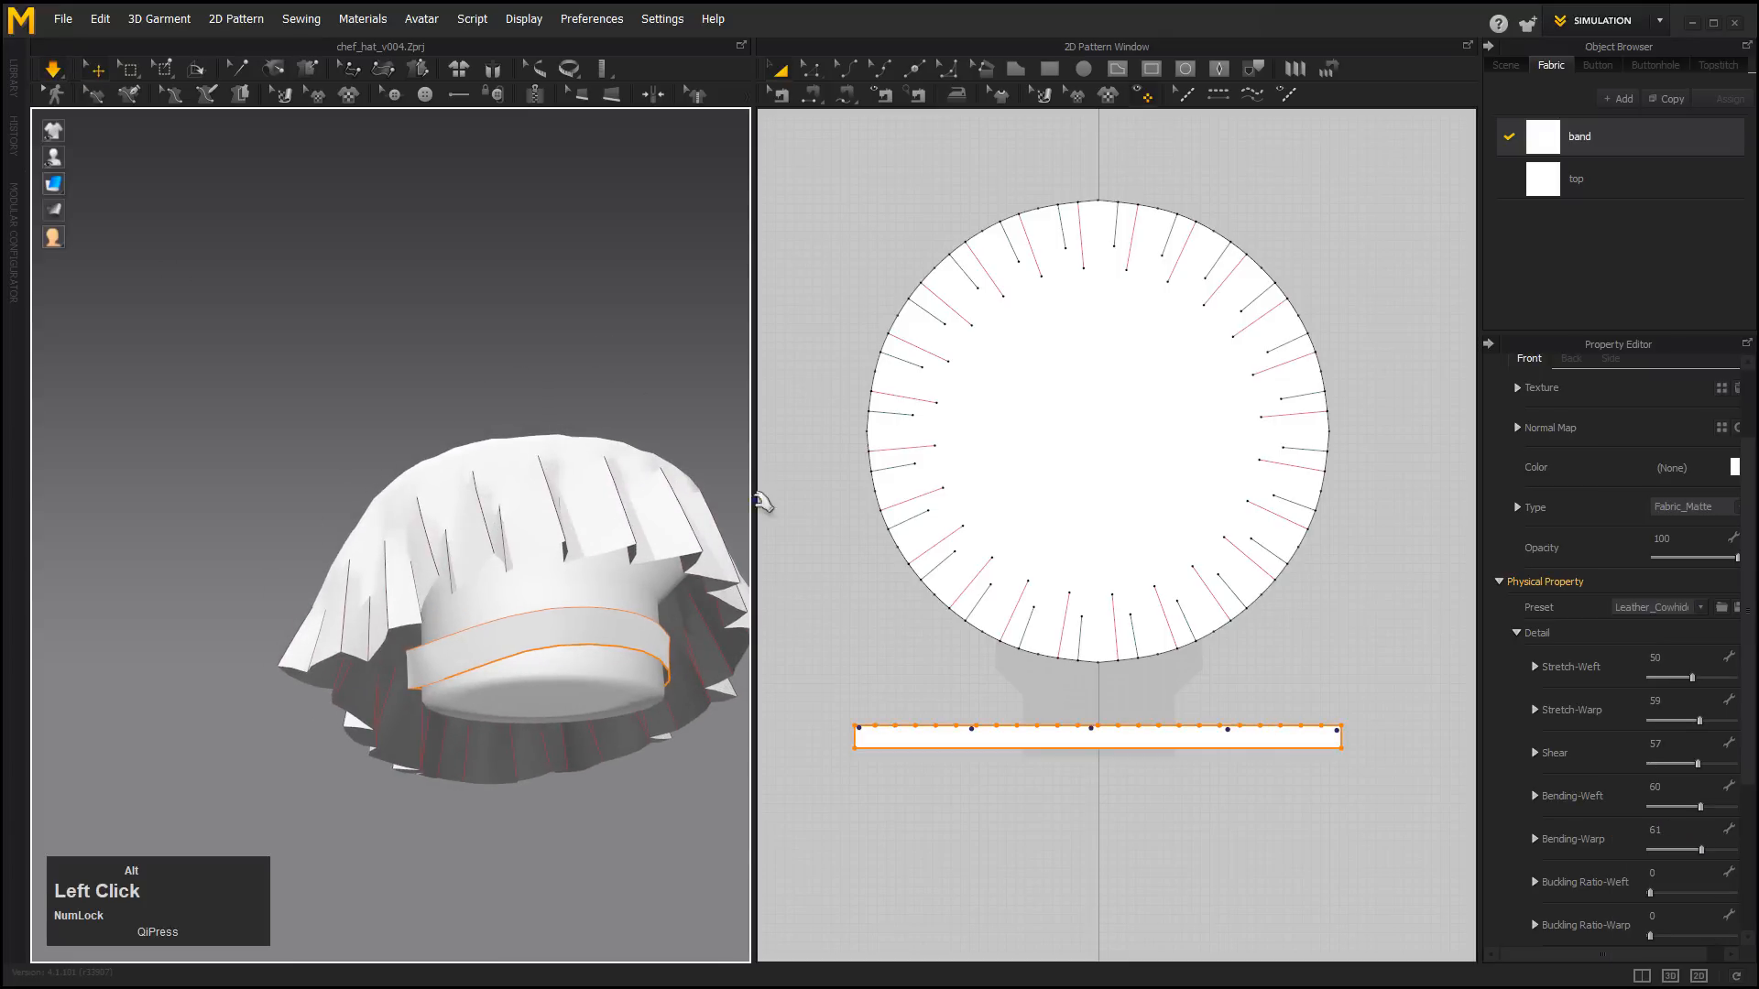
Raise the band fabric's weft and warp stretch, shear, and weft and warp bending to 99 each, and inspect the band's fit from below.
left_click_drag(1690, 679, 1740, 808)
left_click(1700, 766)
left_click(1703, 850)
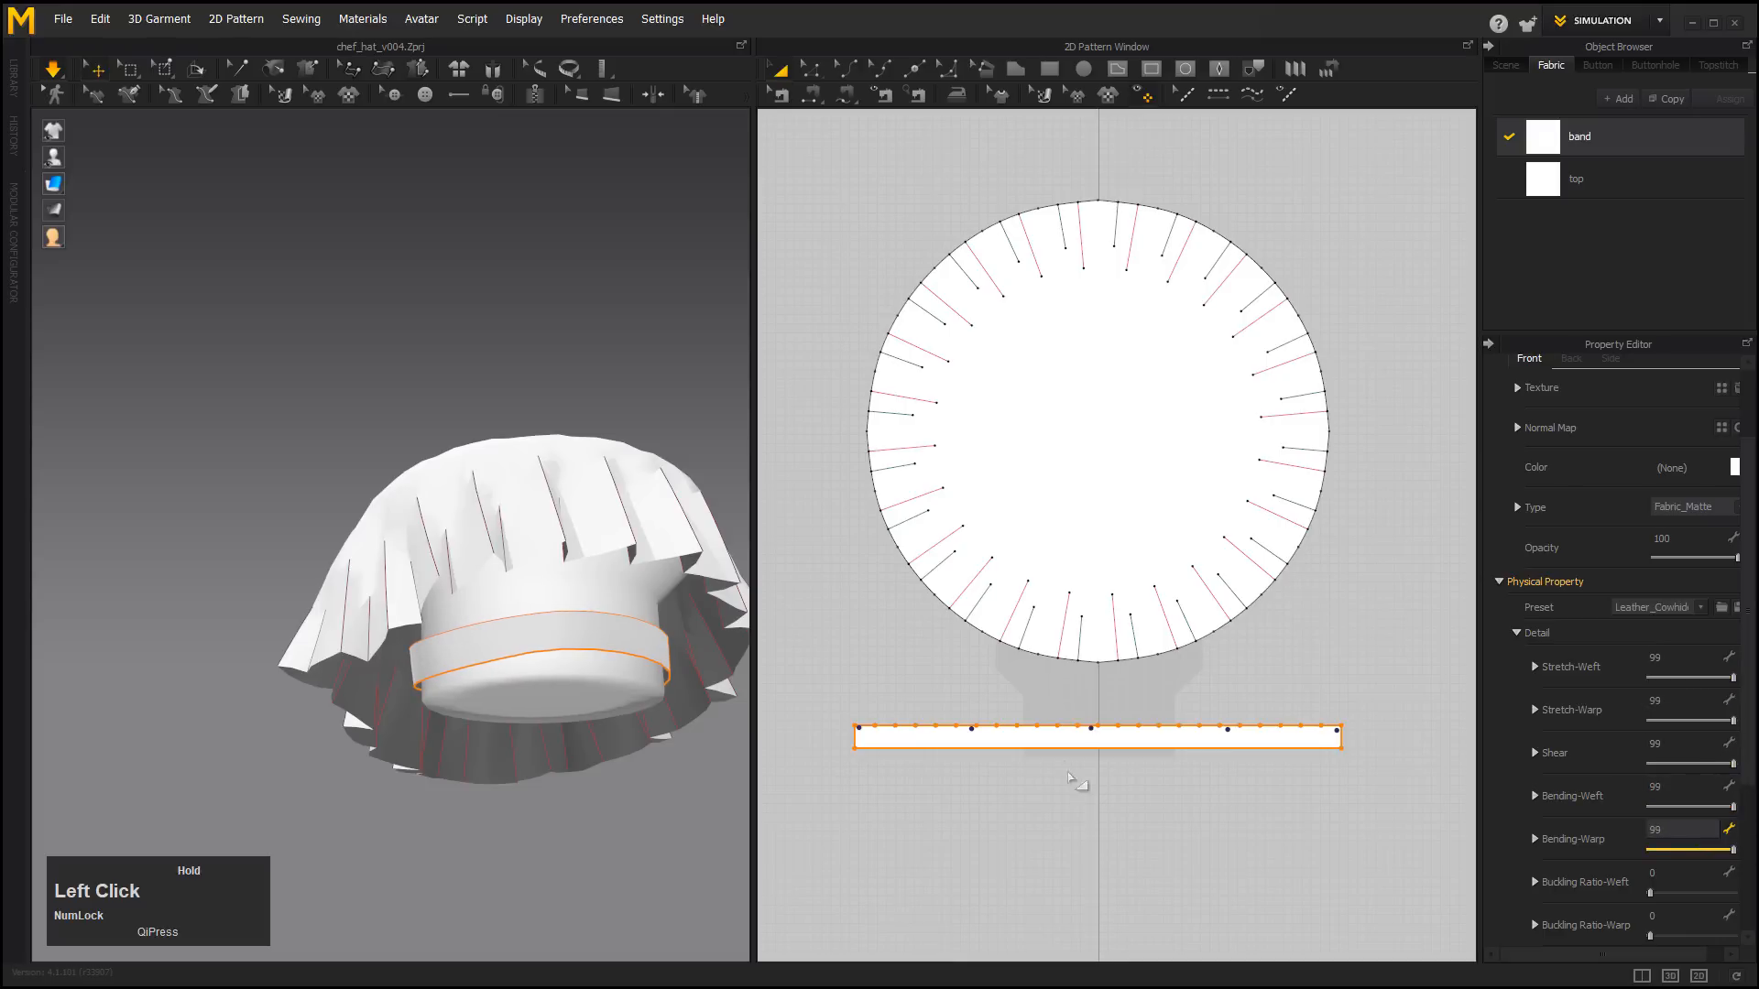
left_click_drag(591, 657, 683, 466, "alt")
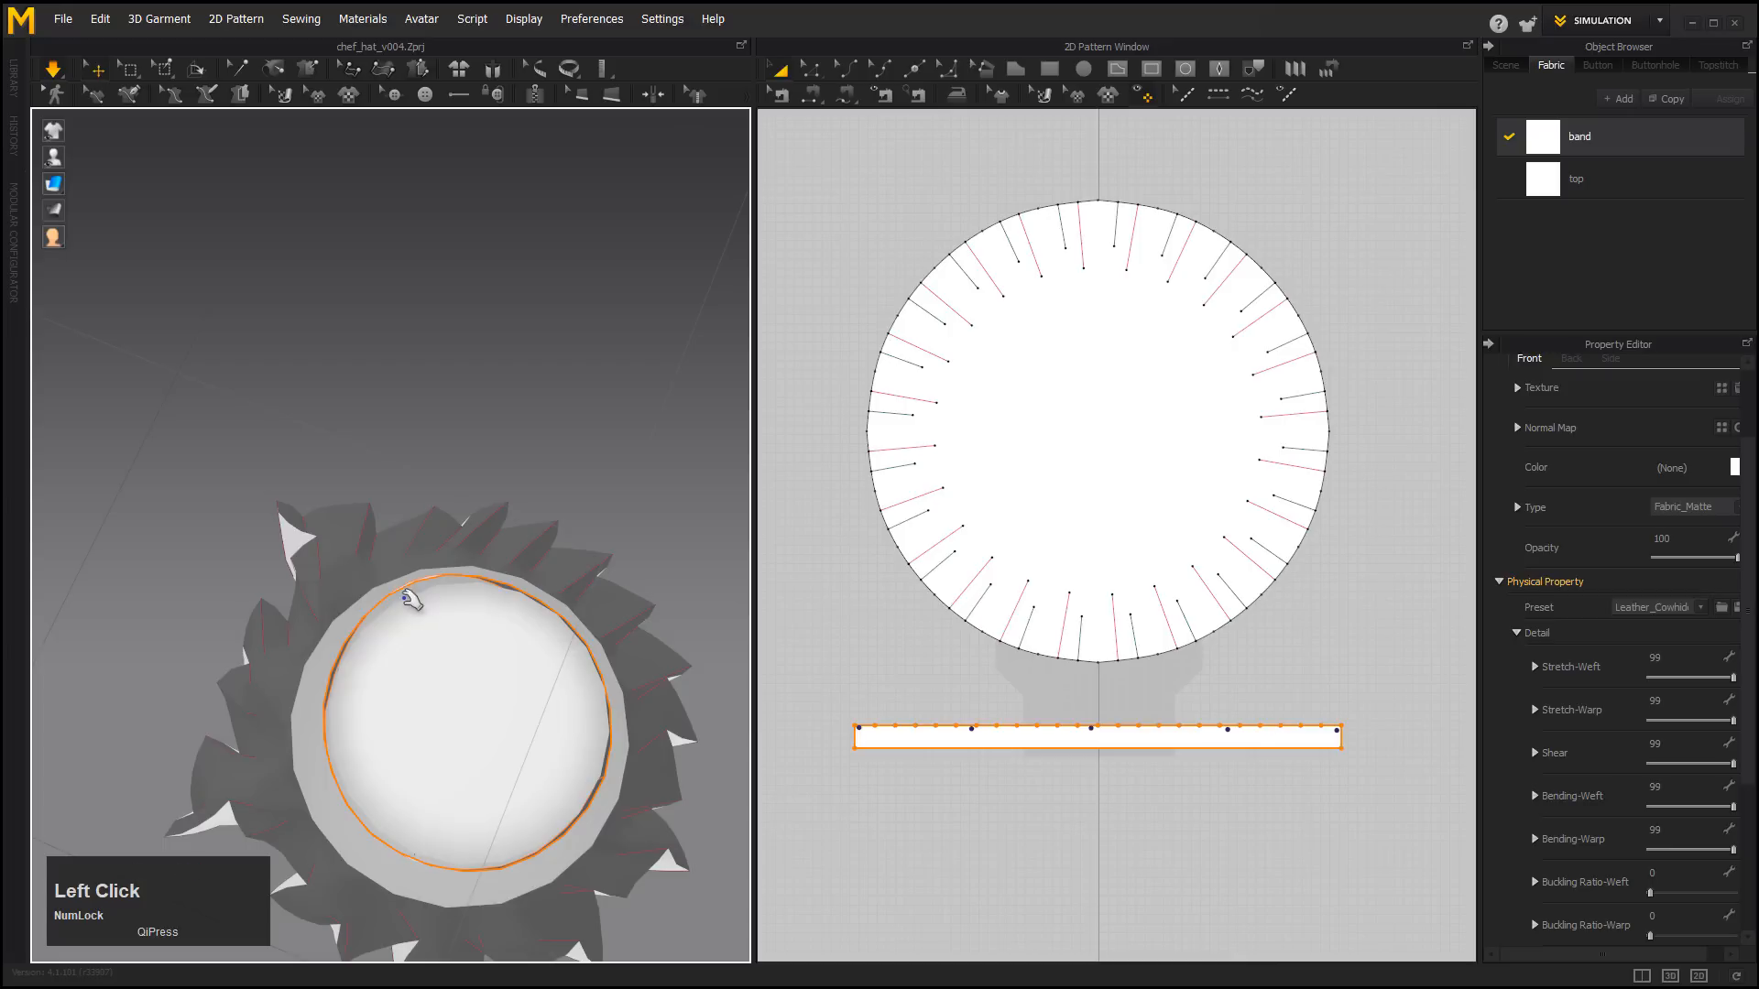
left_click_drag(589, 423, 689, 501, "alt")
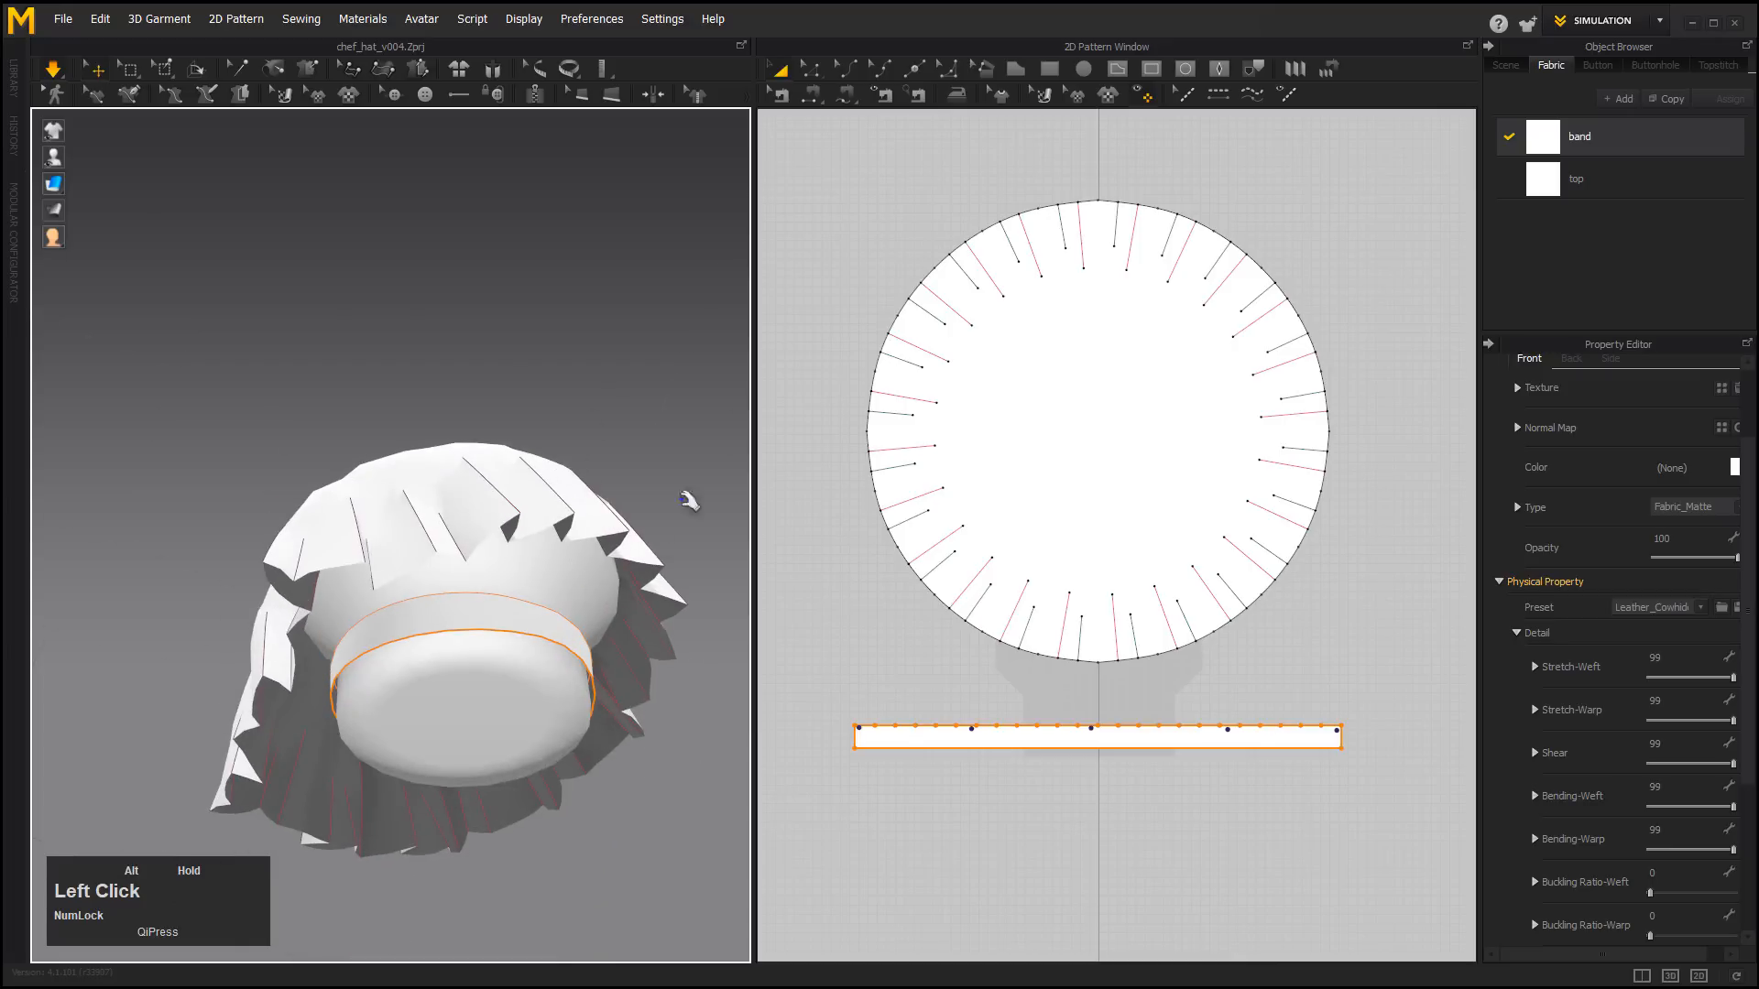
Scale the circle and band patterns down together in 2D to about 2497 mm combined line length, and simulate the result.
left_click_drag(833, 228, 1375, 825)
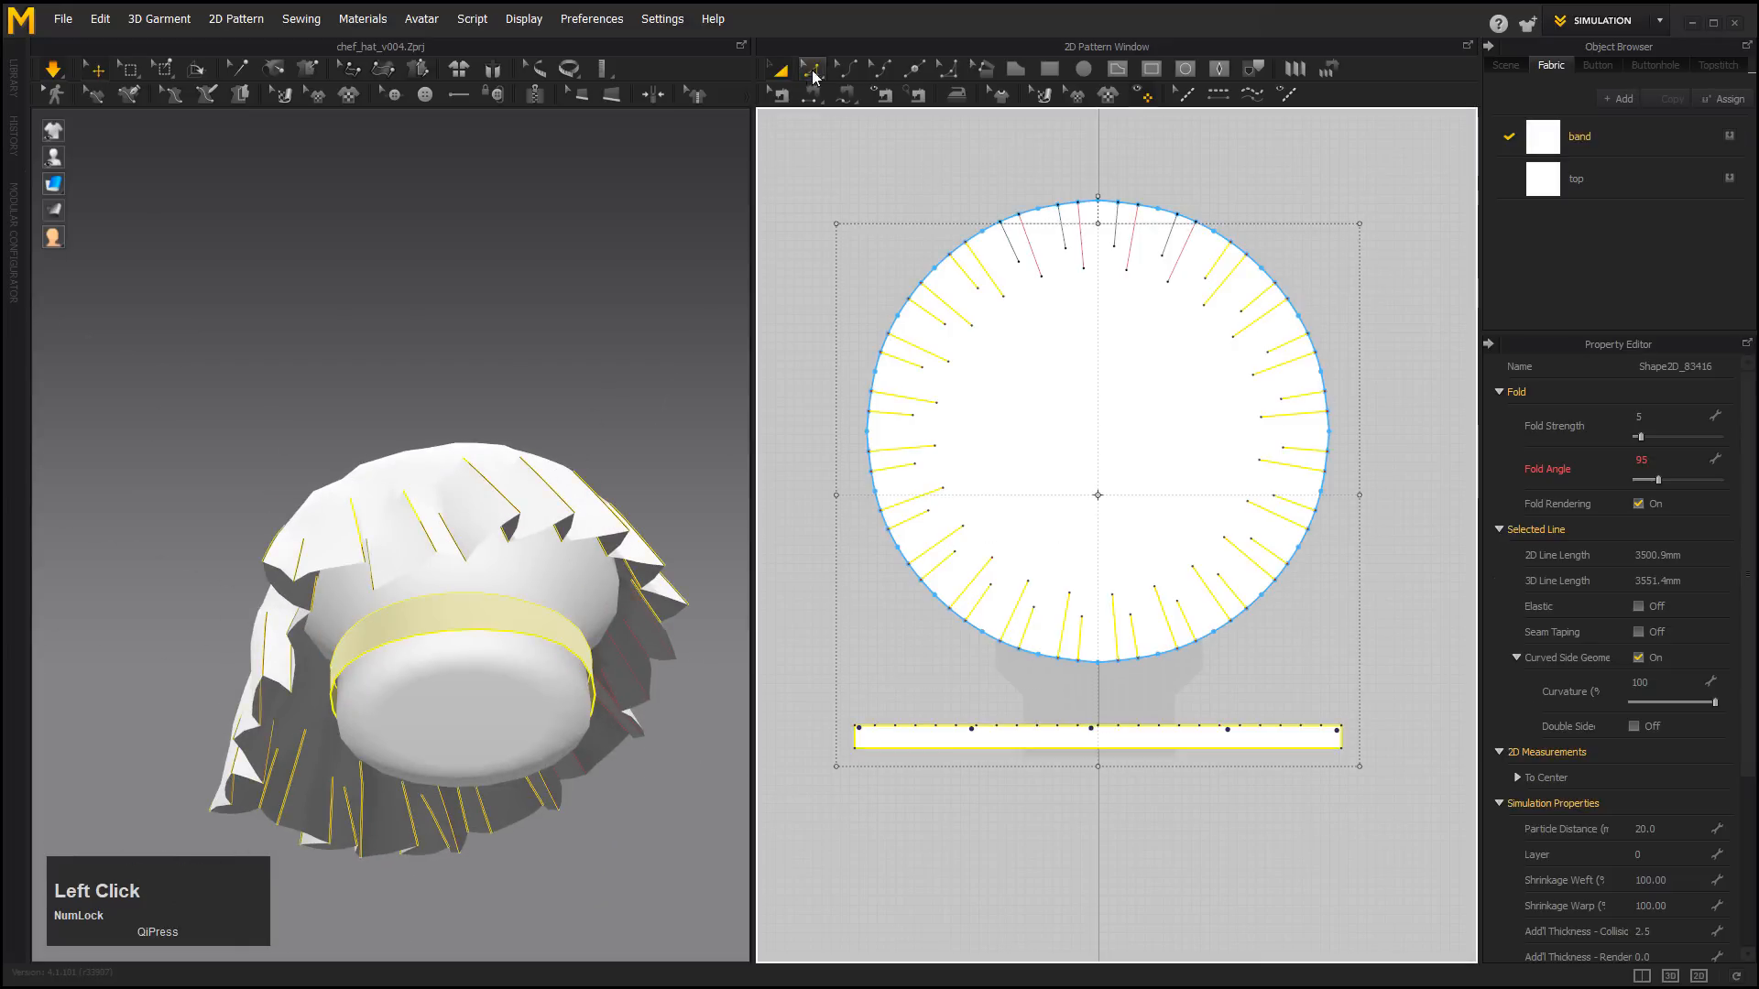
left_click(854, 161)
left_click(1158, 627)
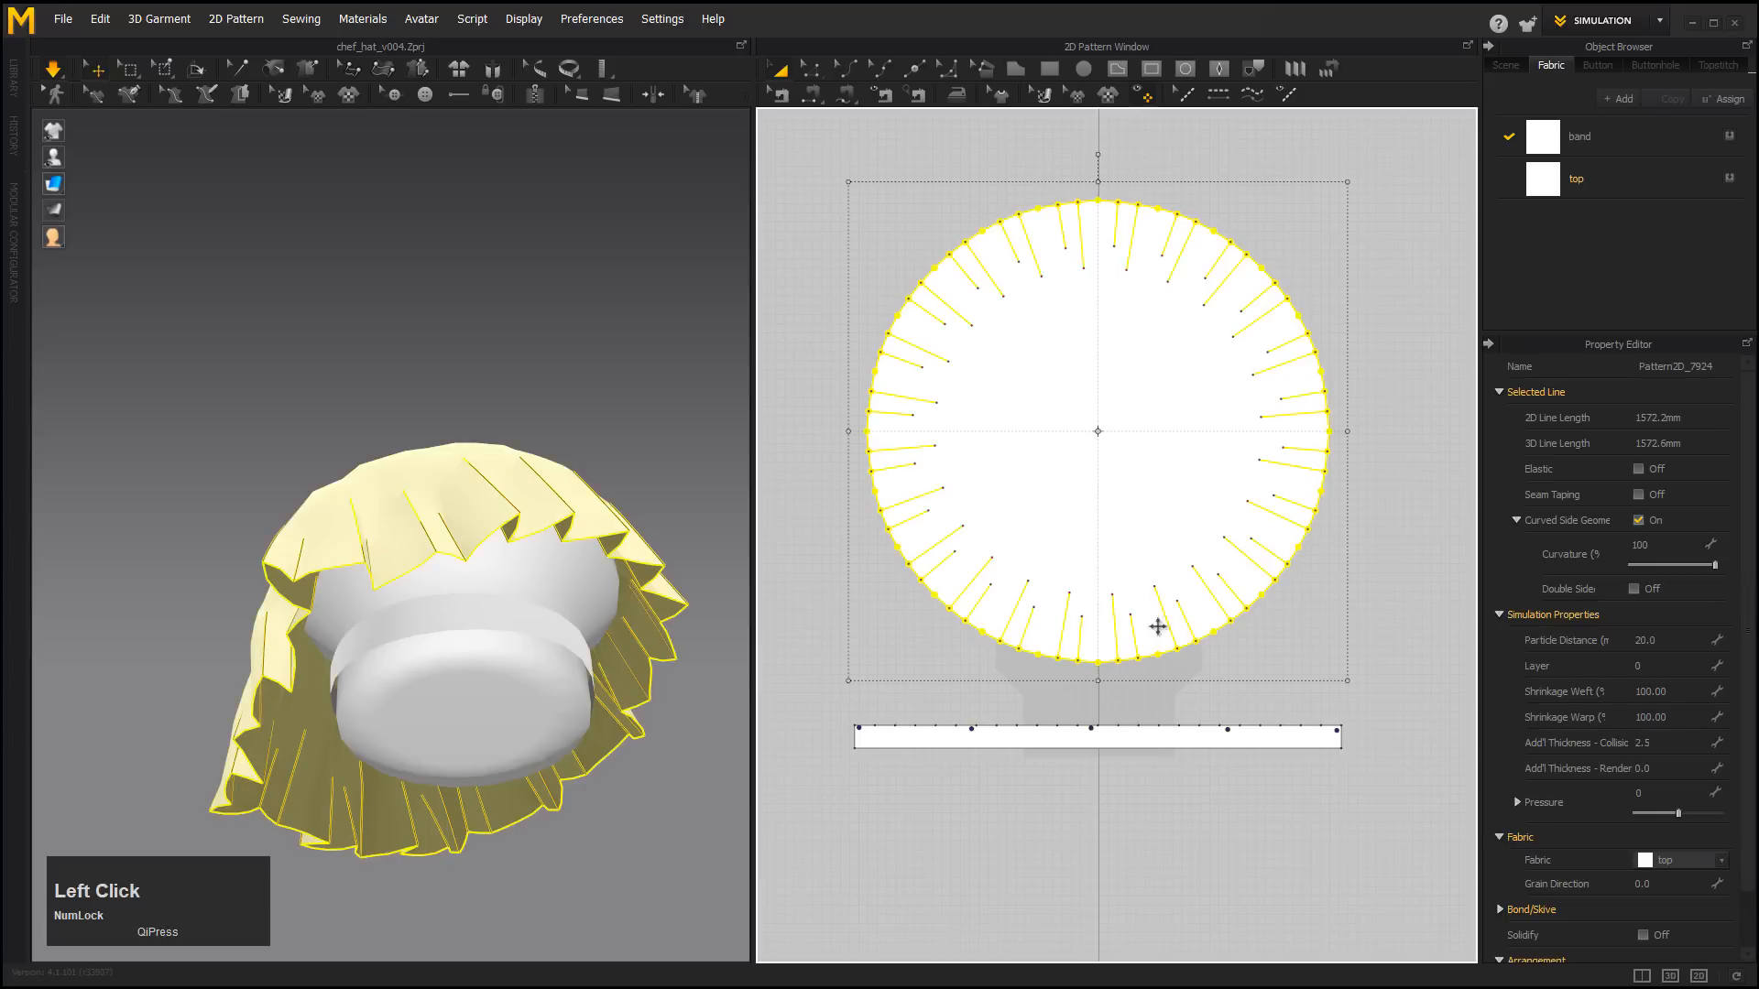
left_click(1169, 732)
left_click_drag(1362, 185, 1338, 219)
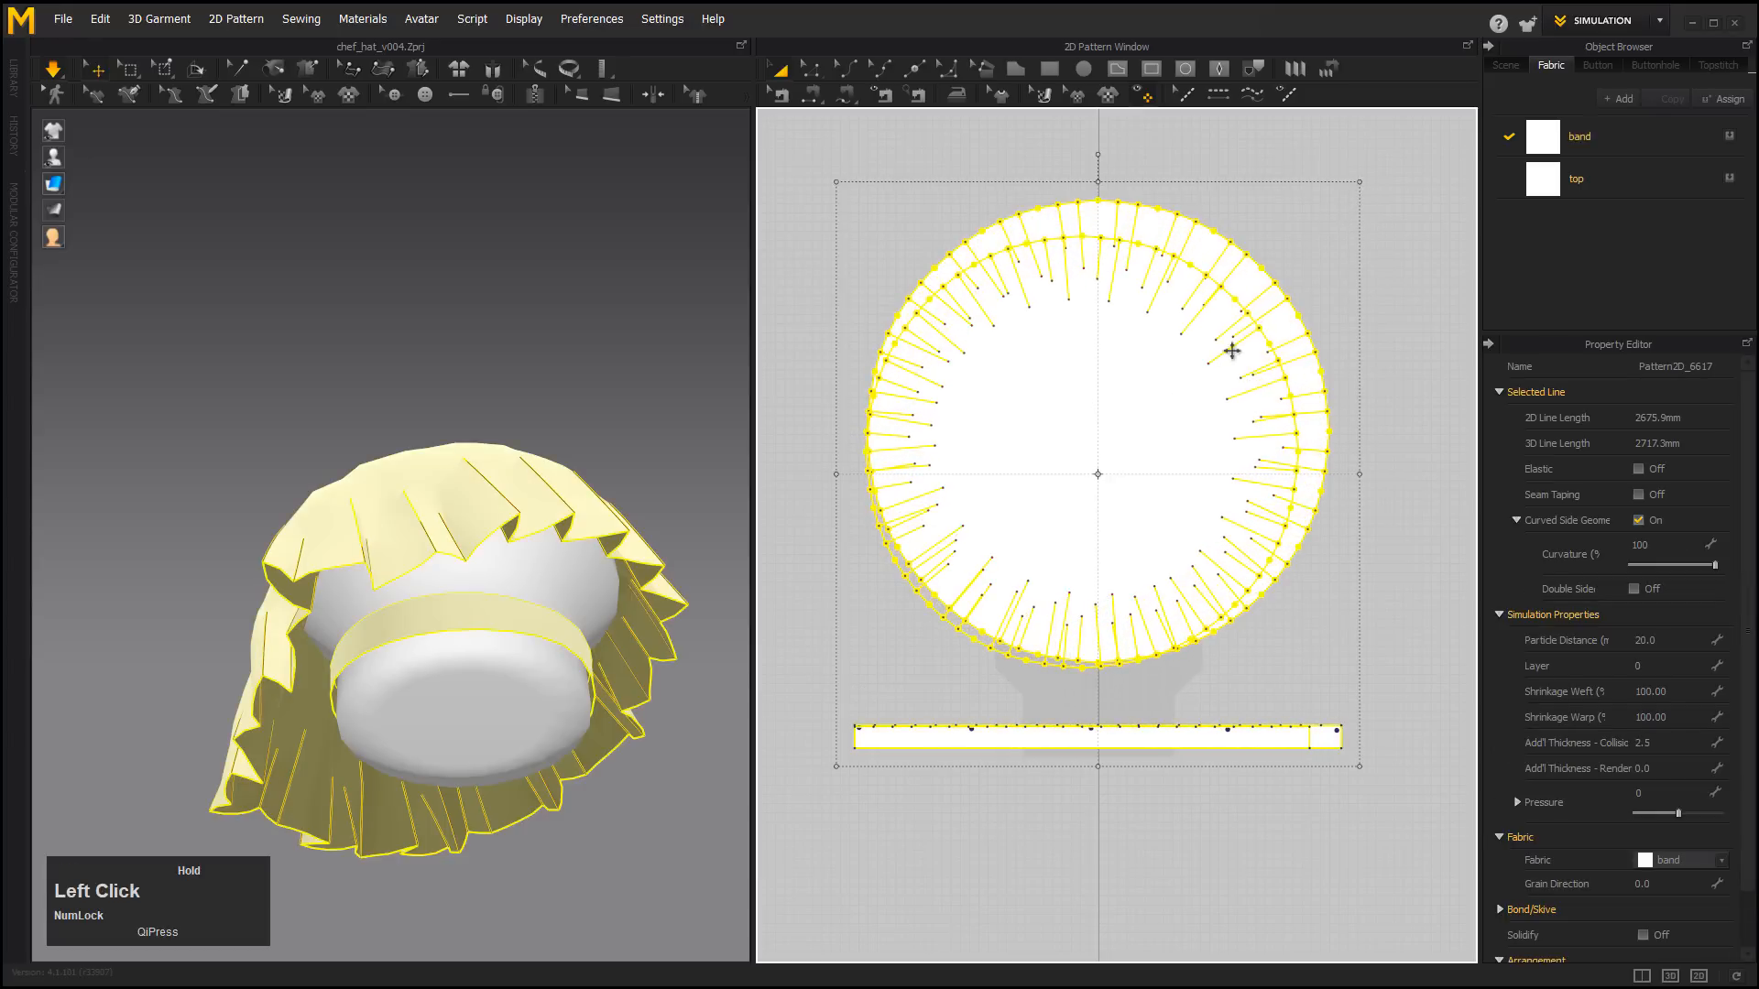
left_click_drag(1232, 351, 1232, 351)
left_click(51, 71)
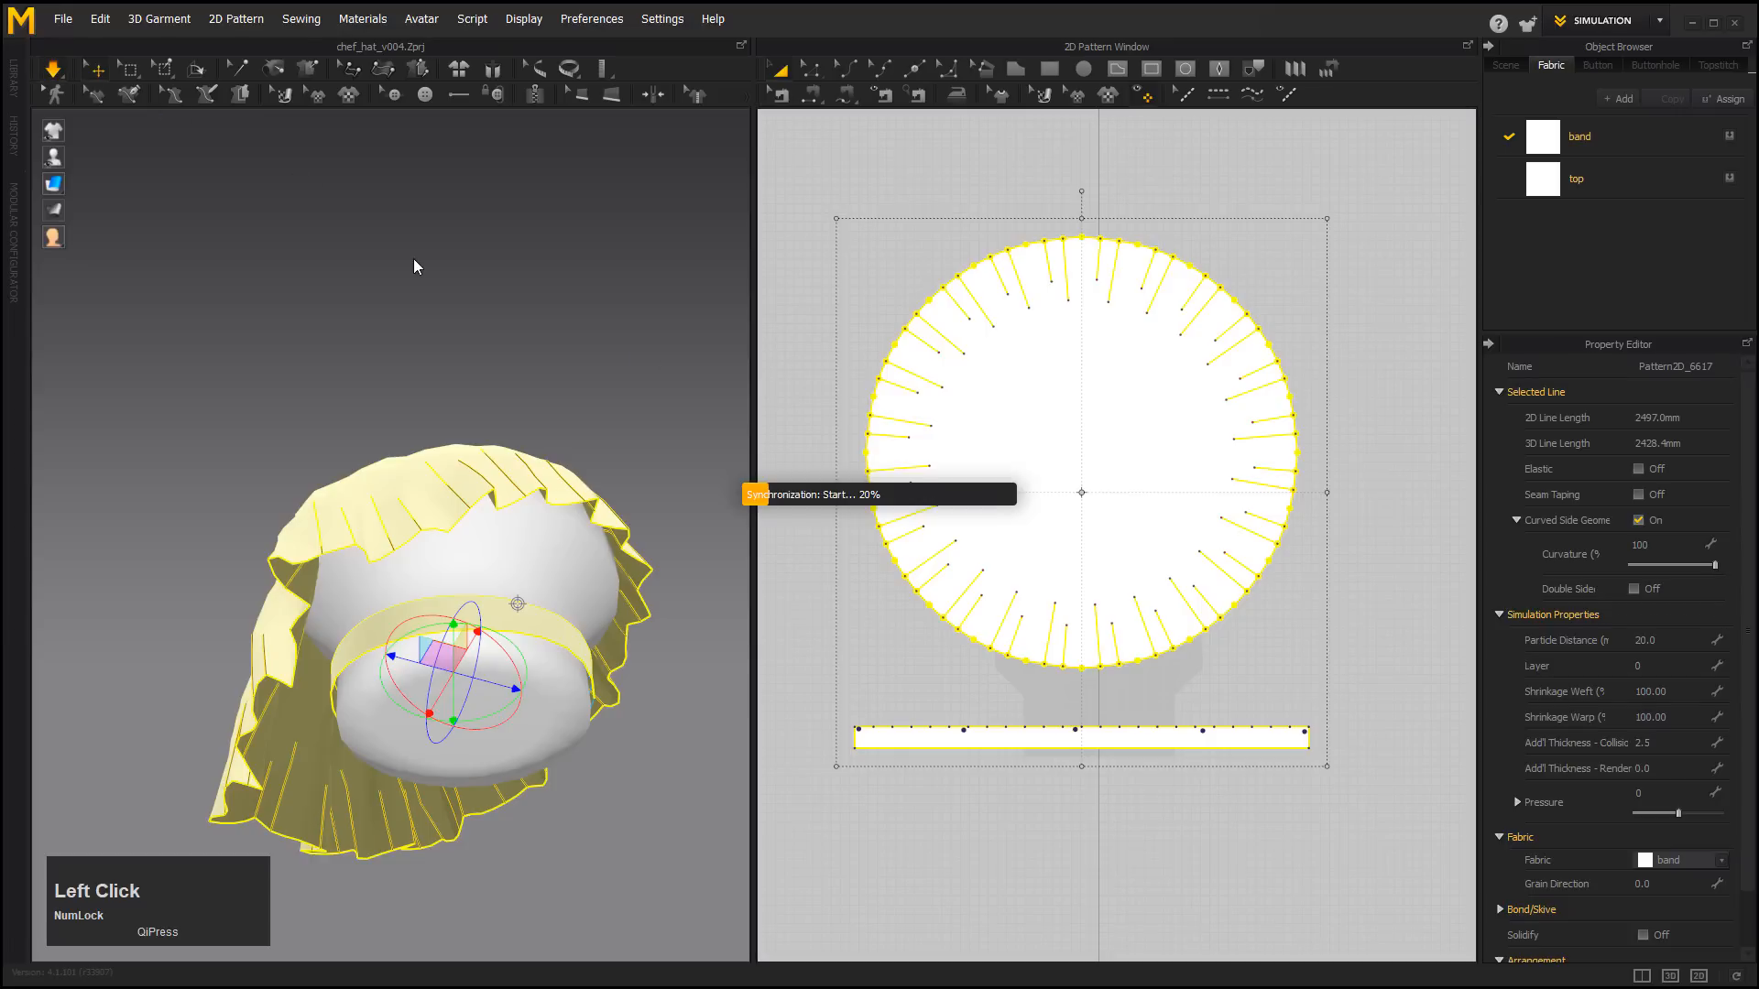
left_click_drag(464, 294, 554, 392, "alt")
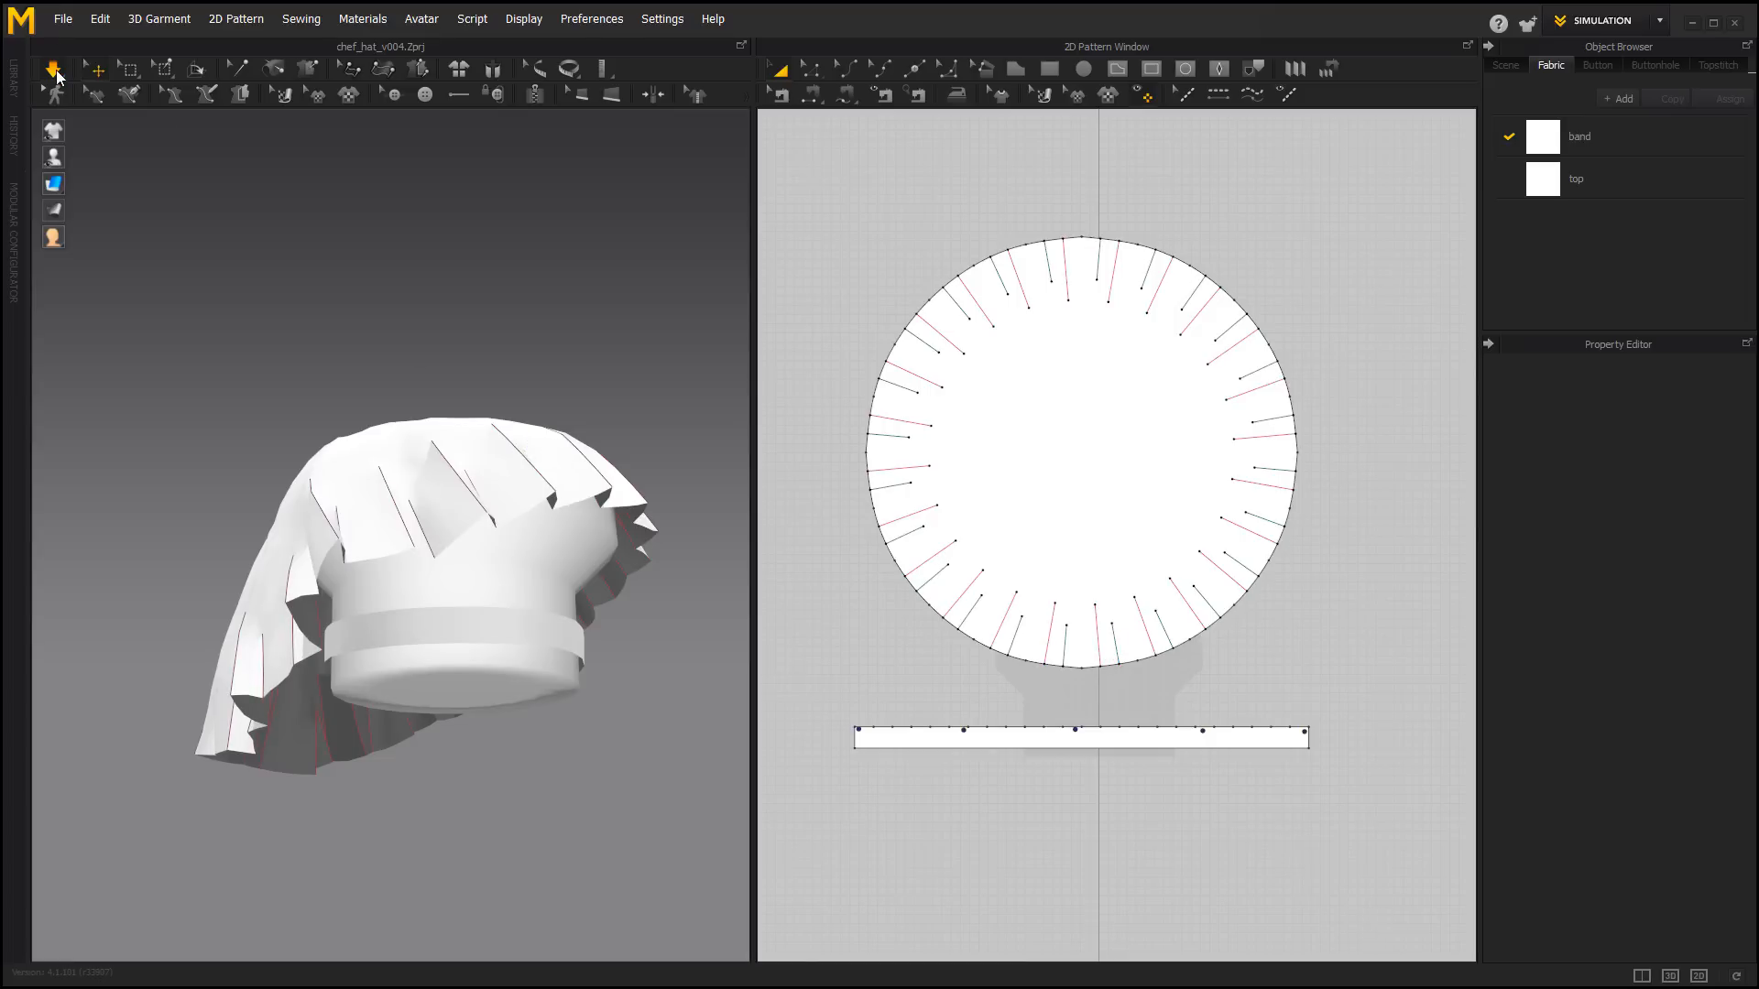
Move the pleated circle upward in 3D above the head form and restart the simulation.
left_click(435, 446)
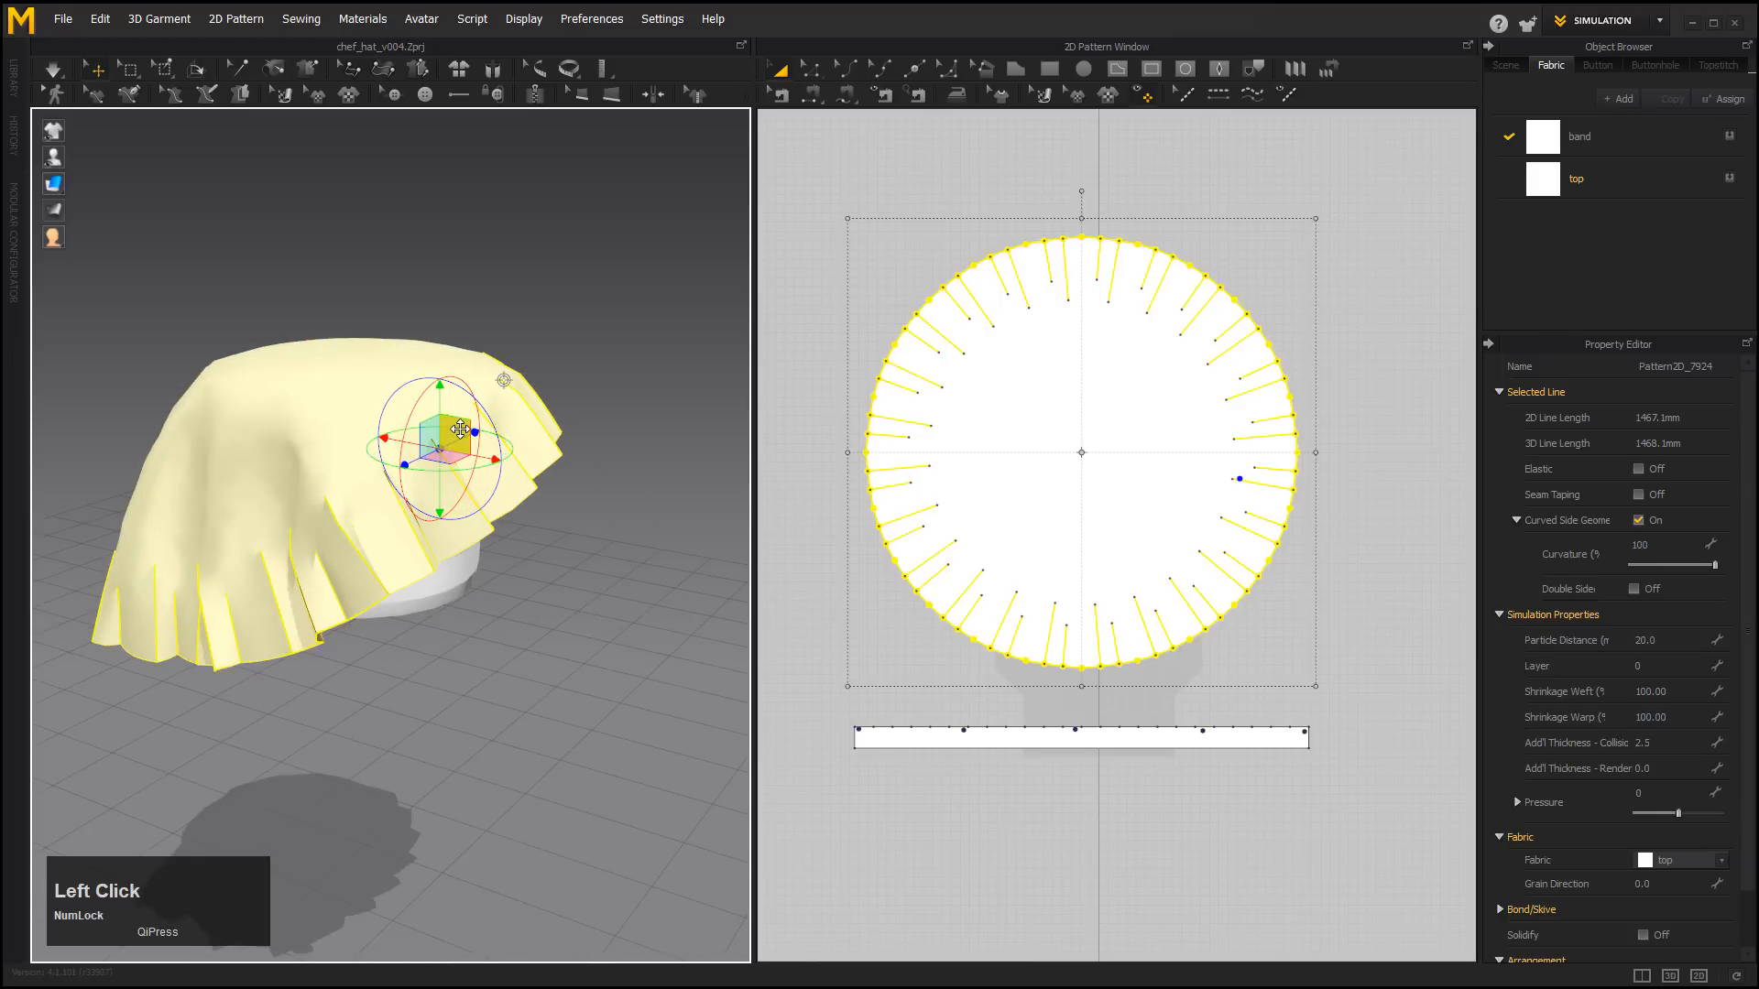
left_click_drag(460, 430, 488, 240)
left_click(55, 69)
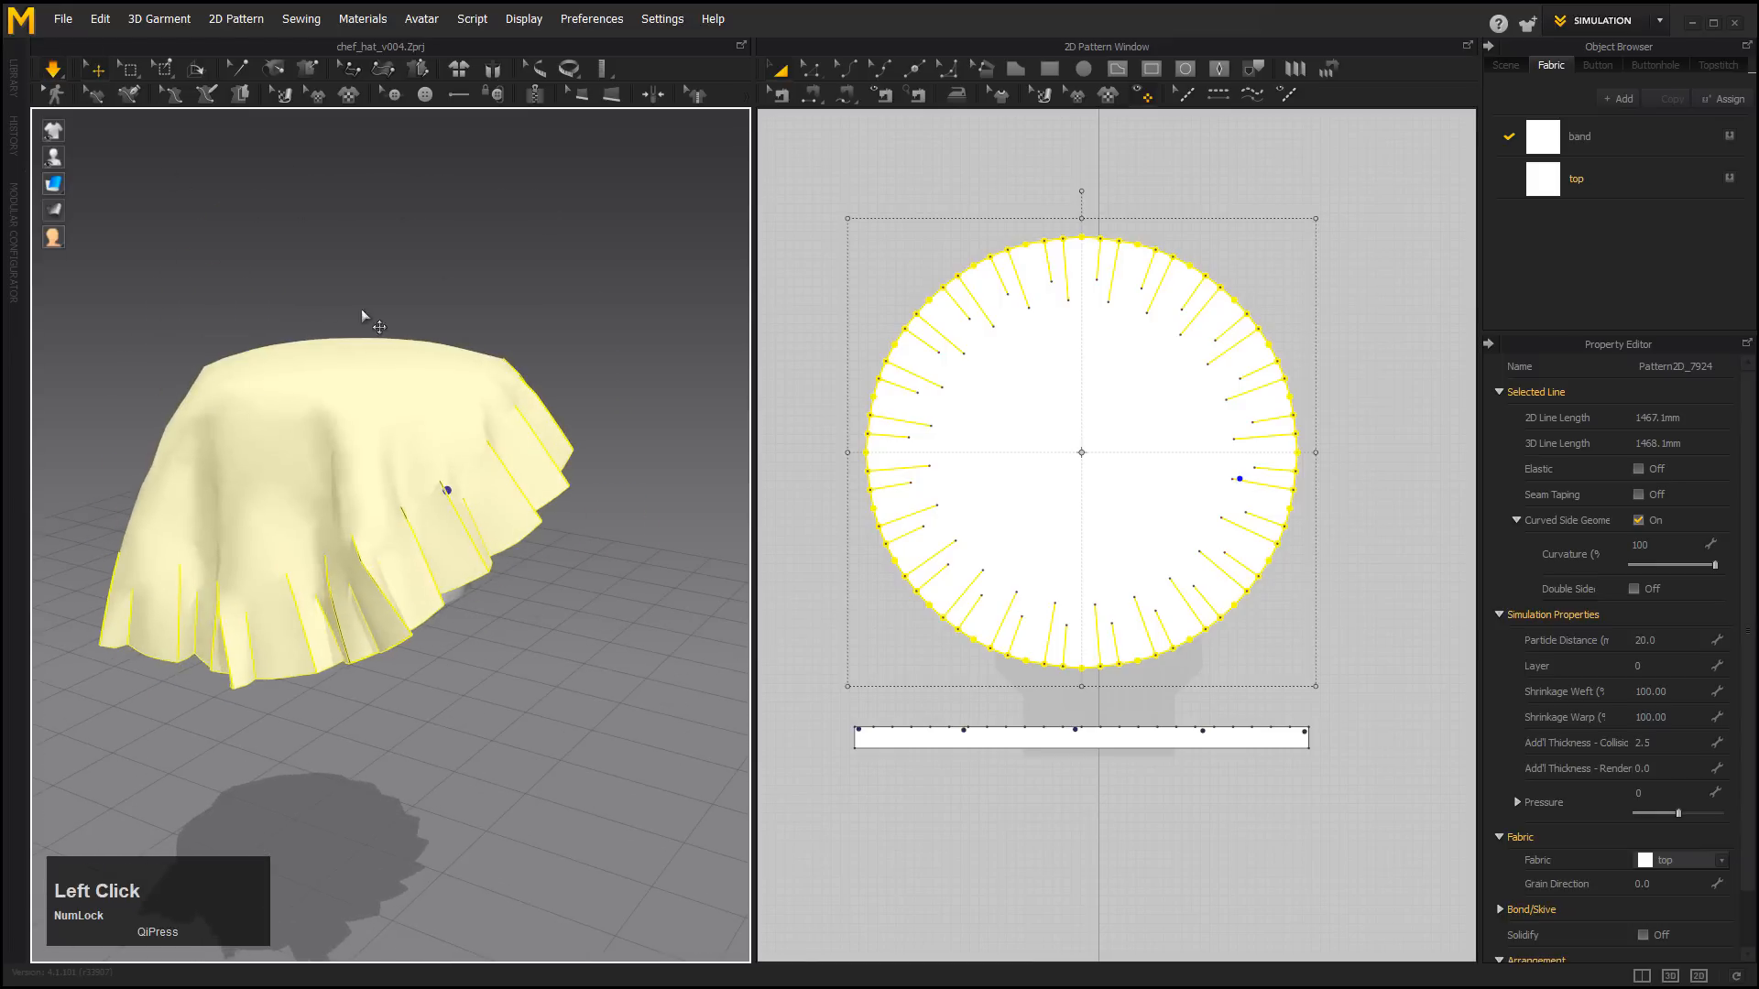
Pull the simulating circle across the head form until it drapes evenly on all sides.
mouse_move(444, 350)
left_mouse_down()
mouse_move(538, 354)
mouse_move(476, 344)
left_mouse_up()
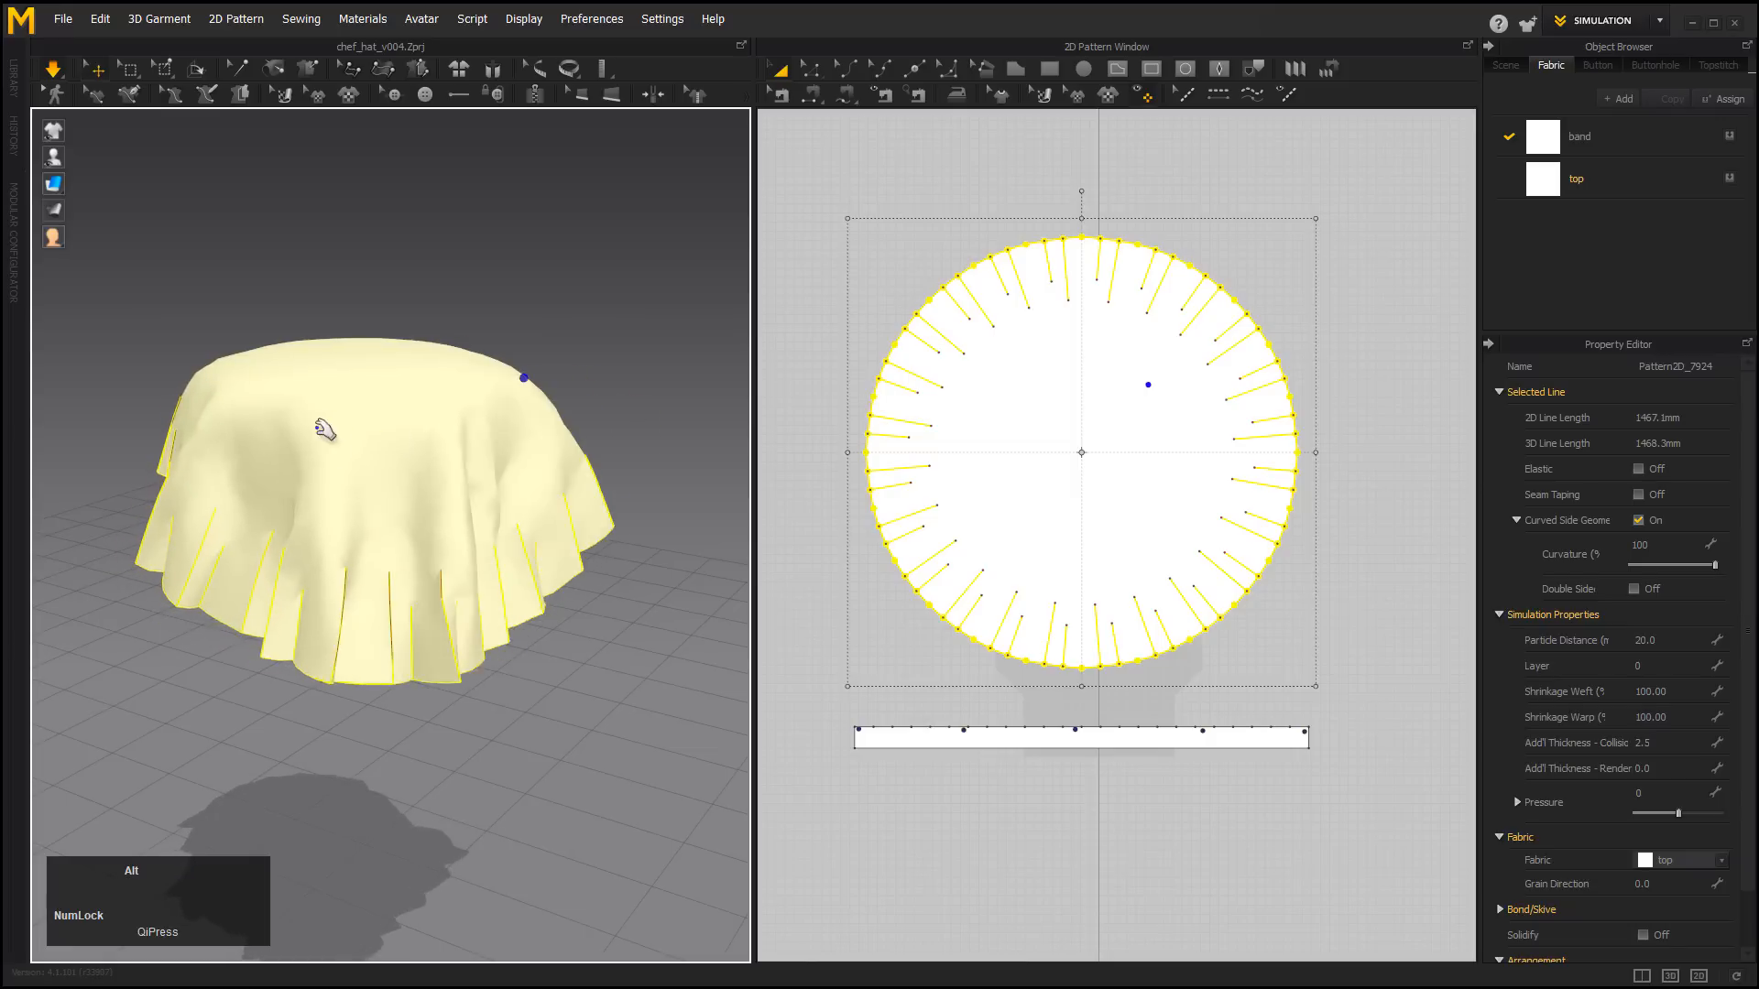
left_click_drag(324, 428, 376, 464, "alt")
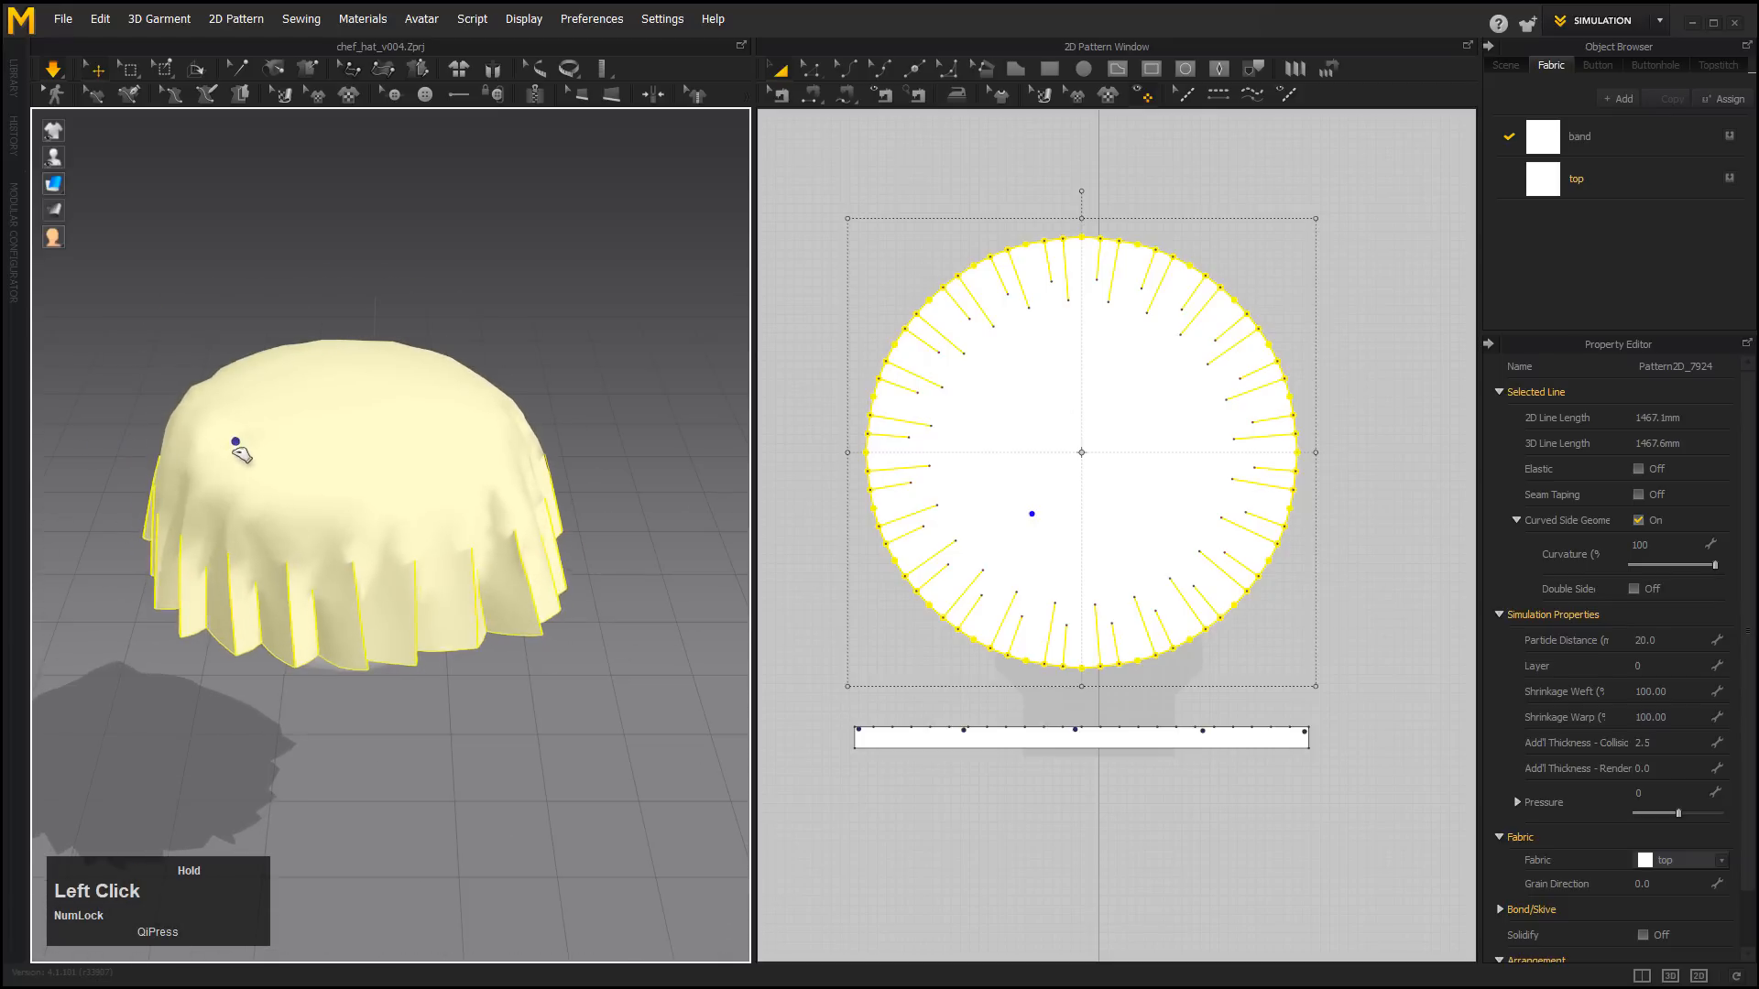
left_click_drag(241, 453, 389, 415, "alt")
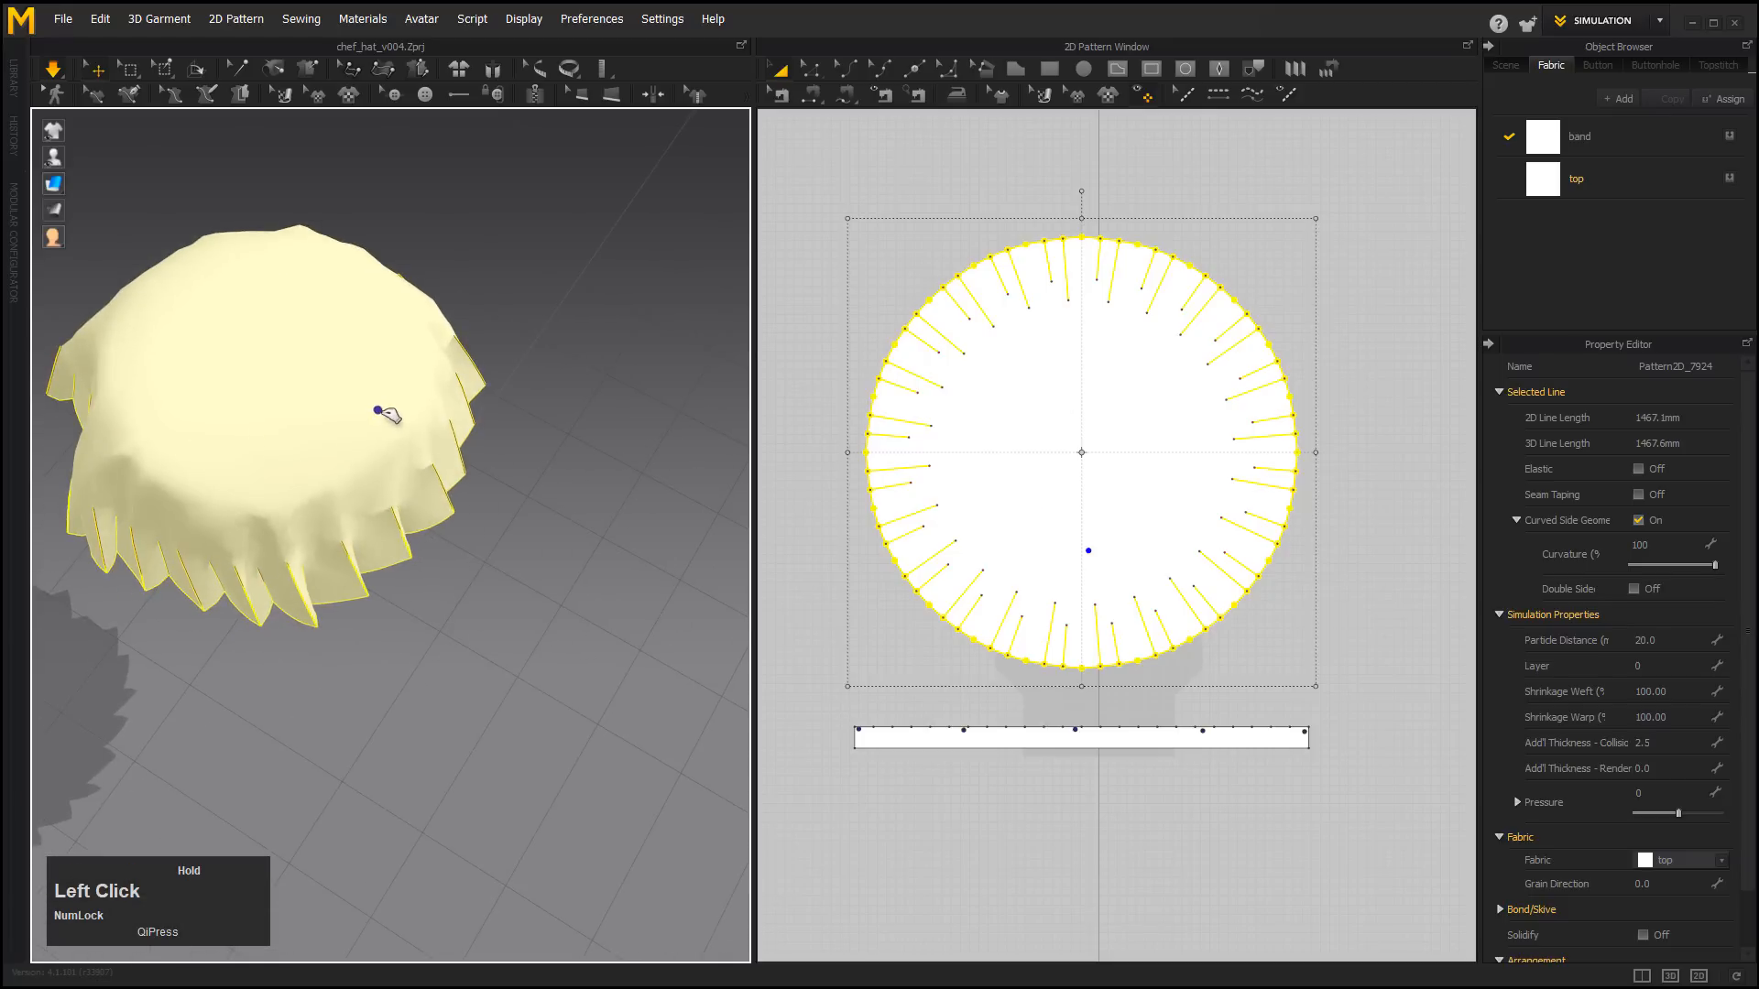
middle_click_drag(459, 563, 655, 648, "alt")
left_click_drag(458, 527, 452, 420, "alt")
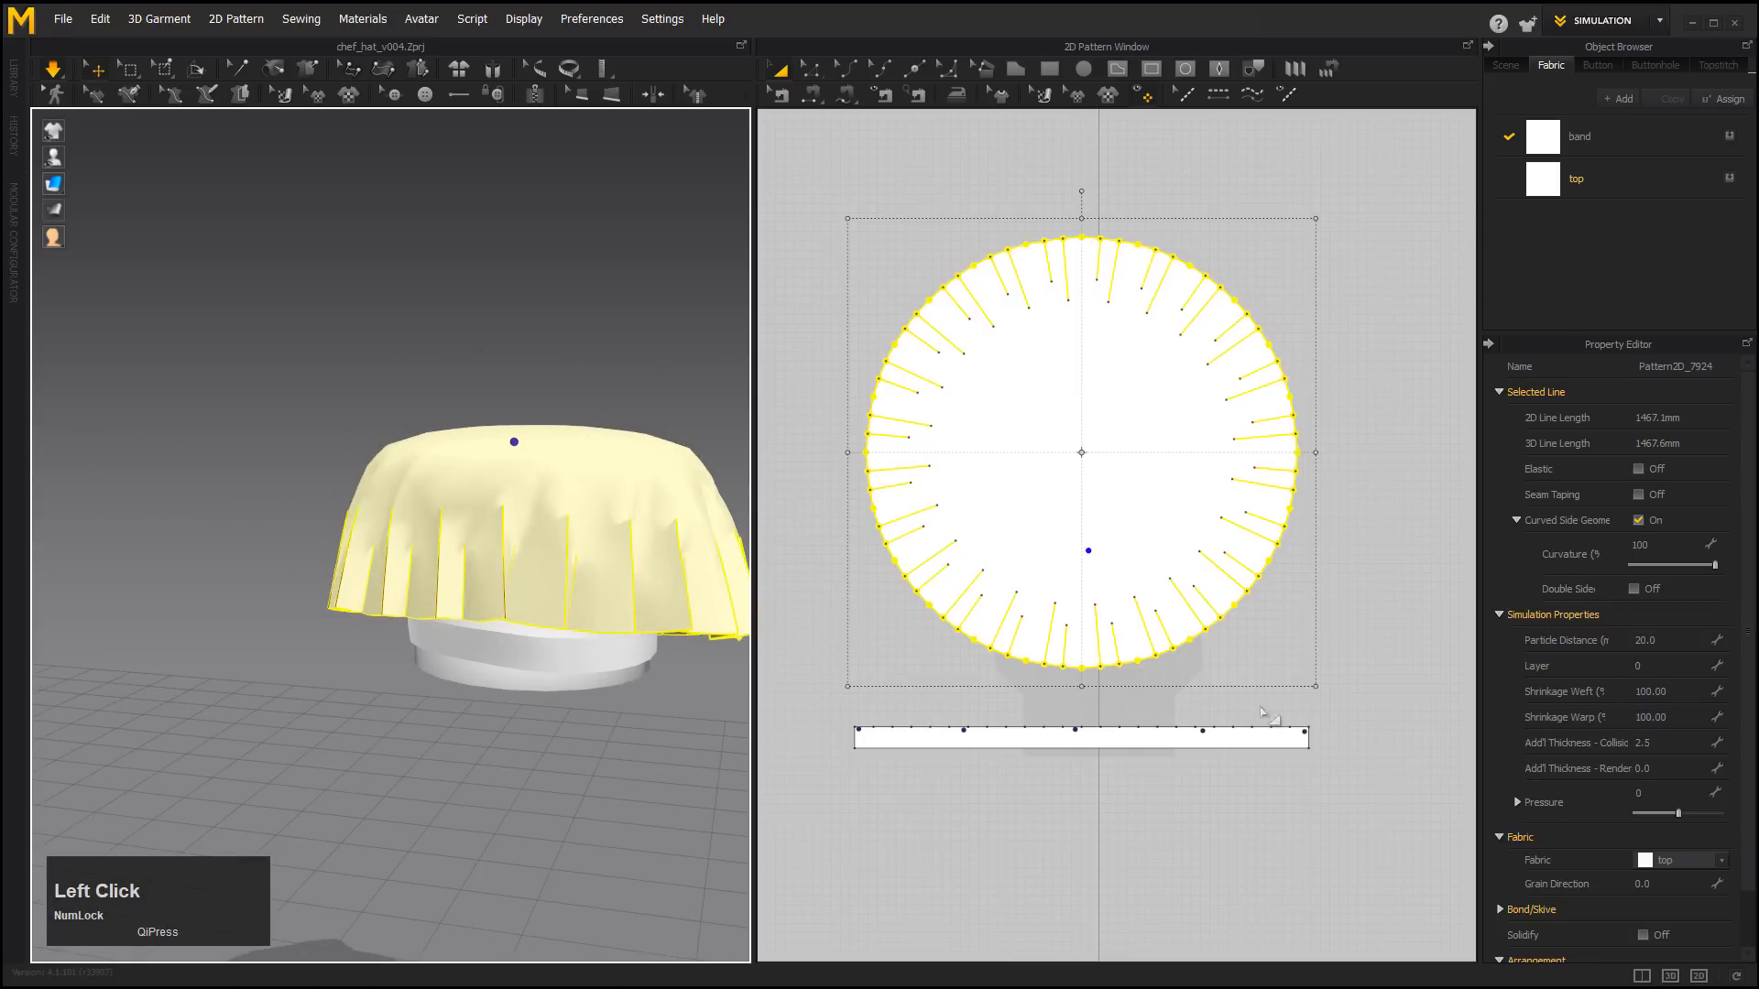
Set the pleated circle's particle distance to 10.
left_click(1646, 641)
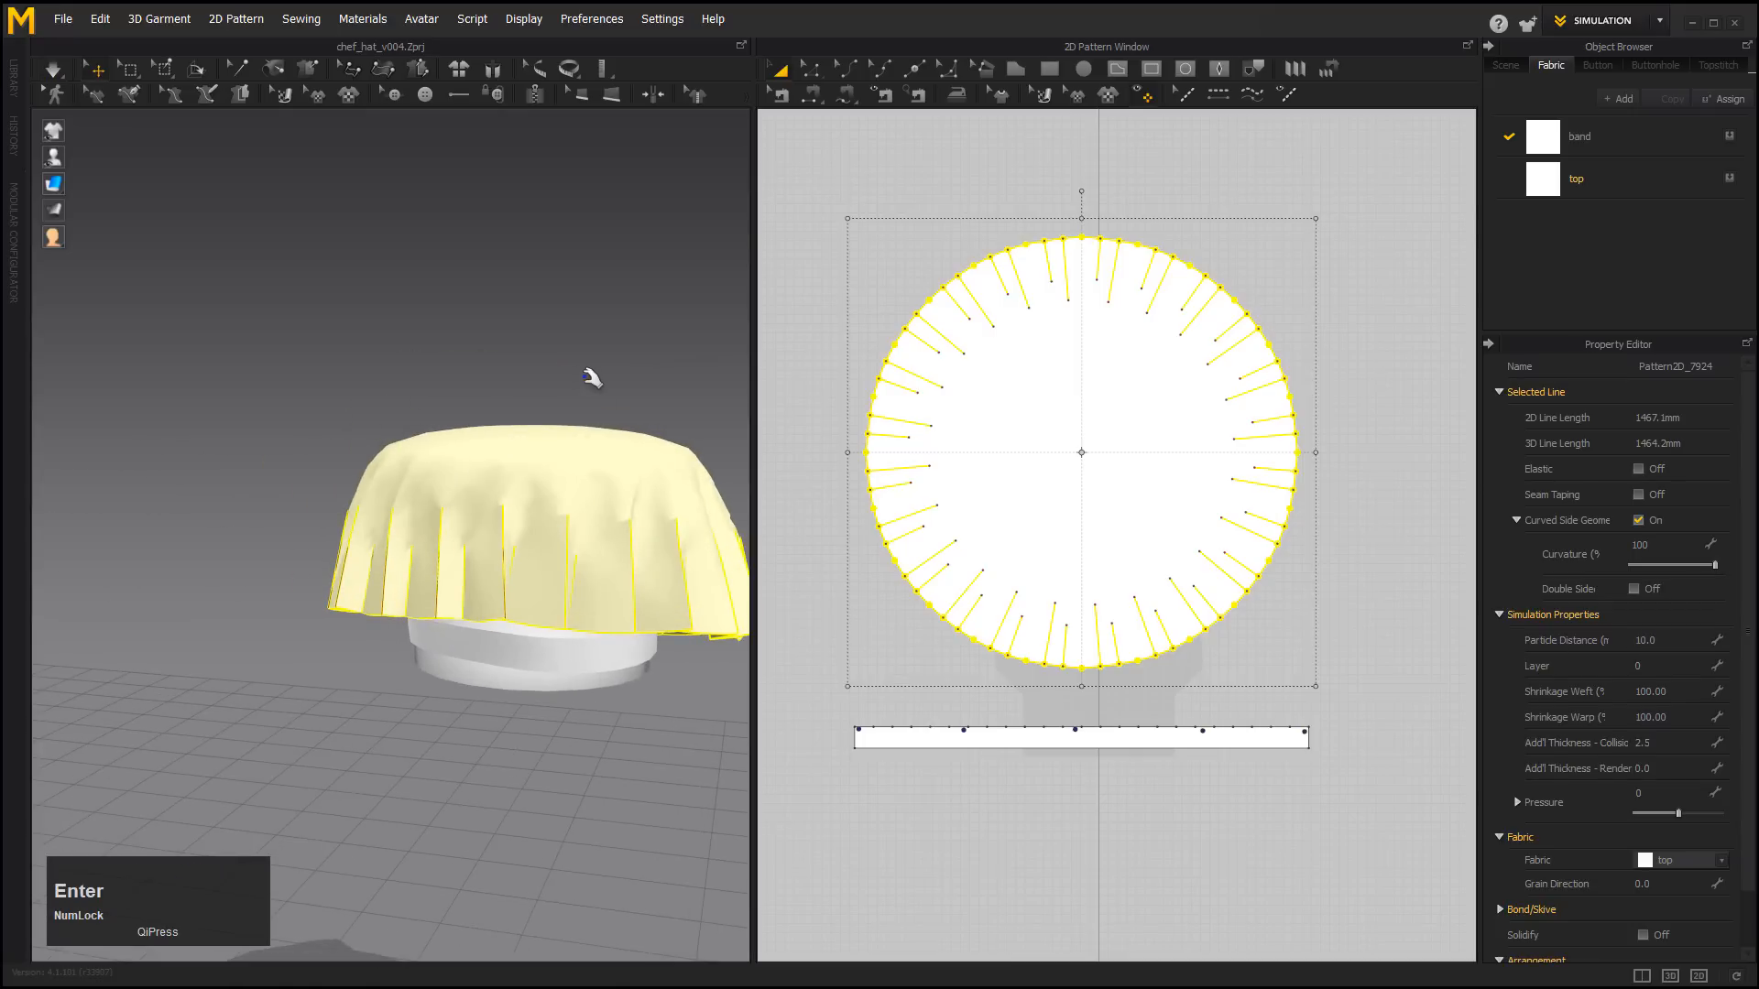
Simulate the pleated hat top over the band, tugging the cloth and checking the drape from above, the side and below.
middle_click_drag(498, 352, 402, 320, "alt")
left_click(55, 71)
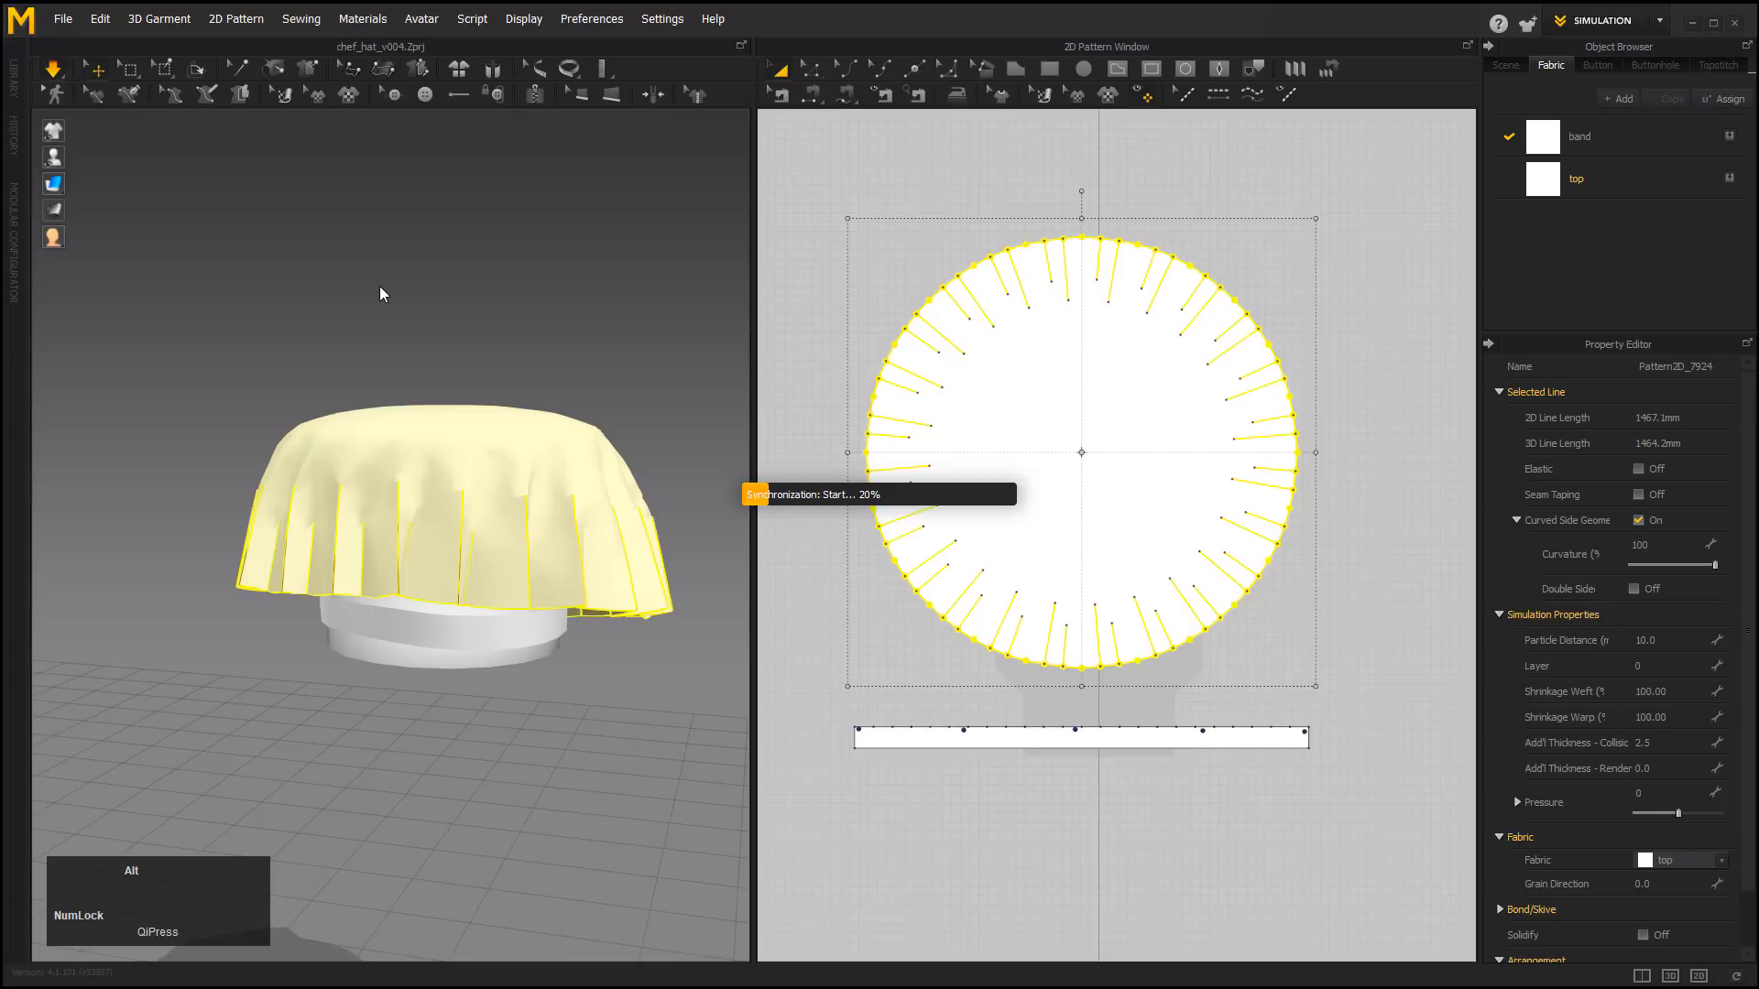
left_click_drag(275, 289, 428, 545, "alt")
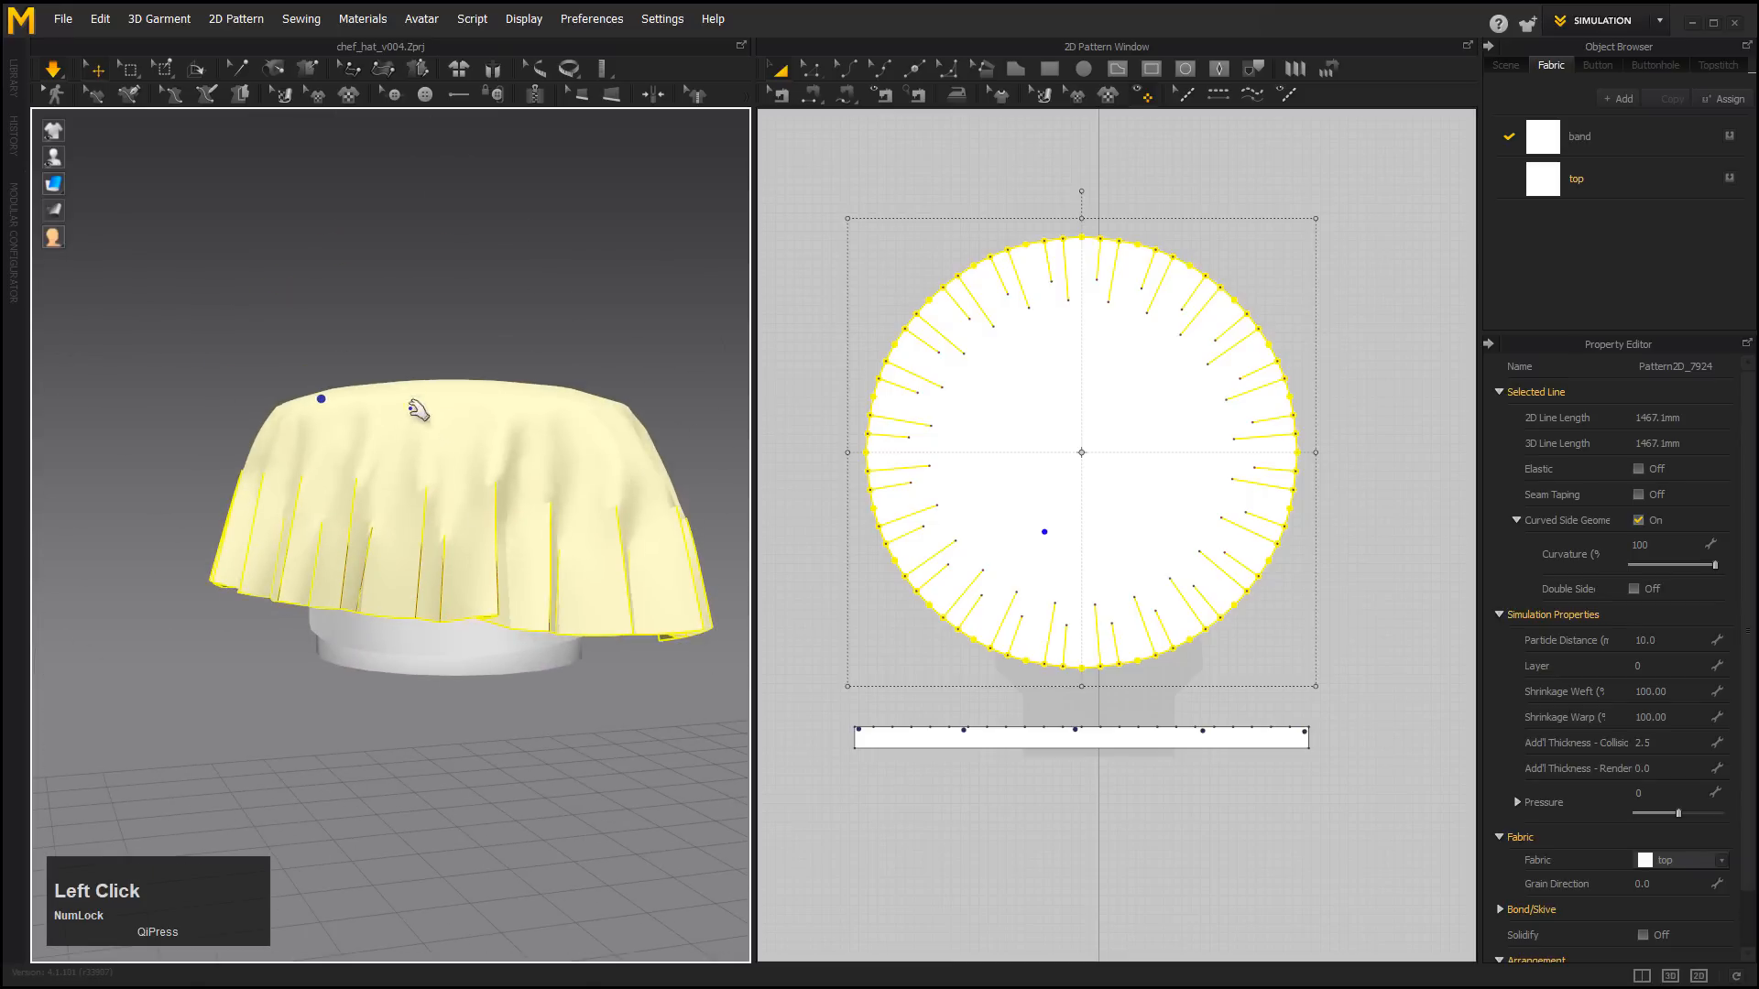
left_click_drag(273, 265, 373, 404, "alt")
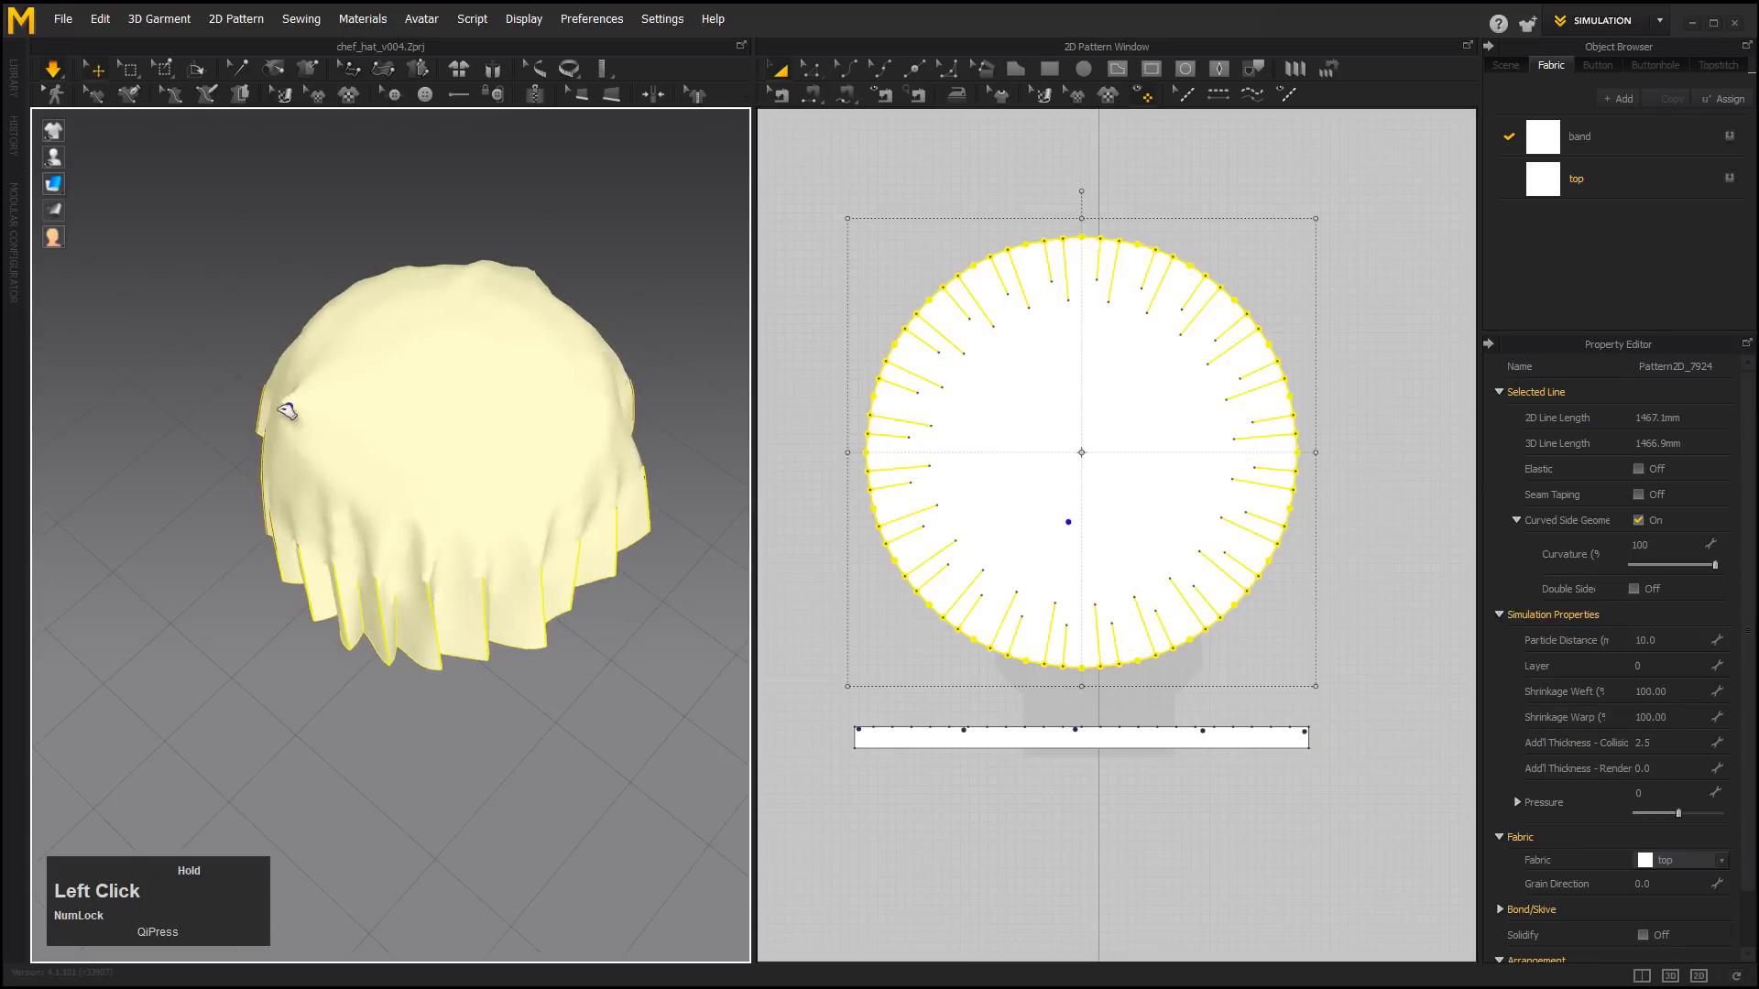
left_click(416, 374)
mouse_move(483, 535)
left_mouse_down("alt")
mouse_move(437, 456)
mouse_move(639, 495)
left_mouse_up("alt")
left_click_drag(654, 698, 510, 550, "alt")
middle_click_drag(575, 544, 477, 447, "alt")
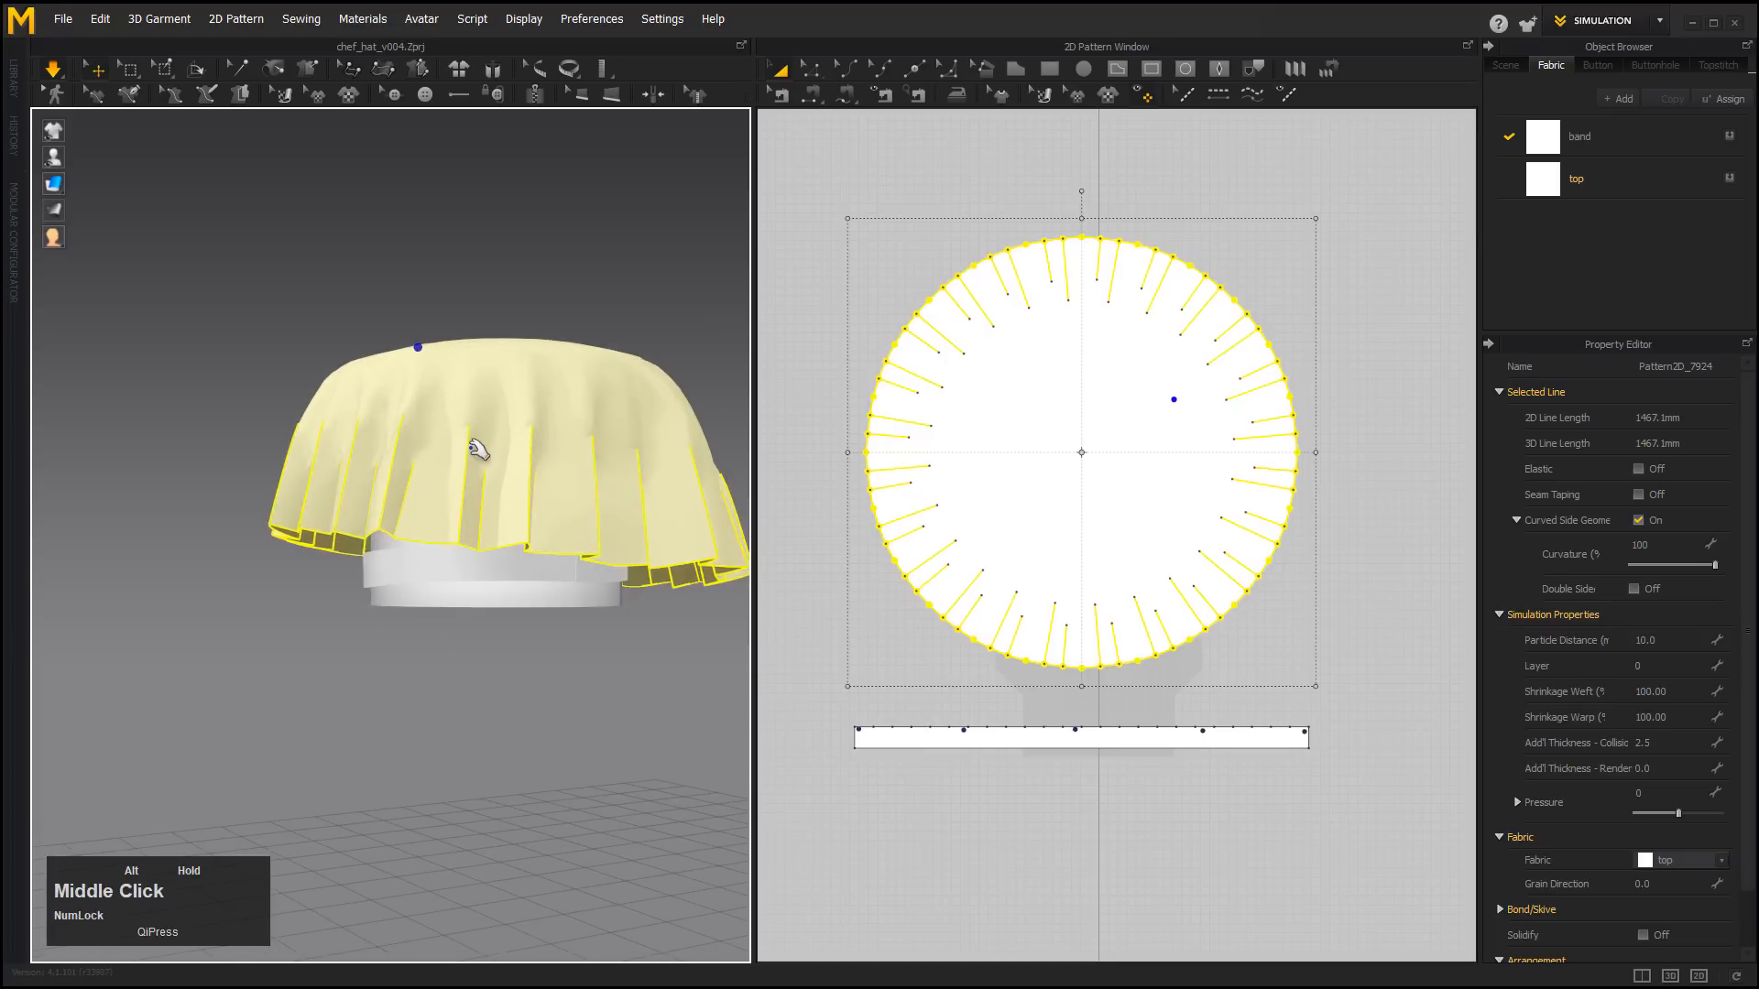
left_click_drag(478, 454, 490, 395, "alt")
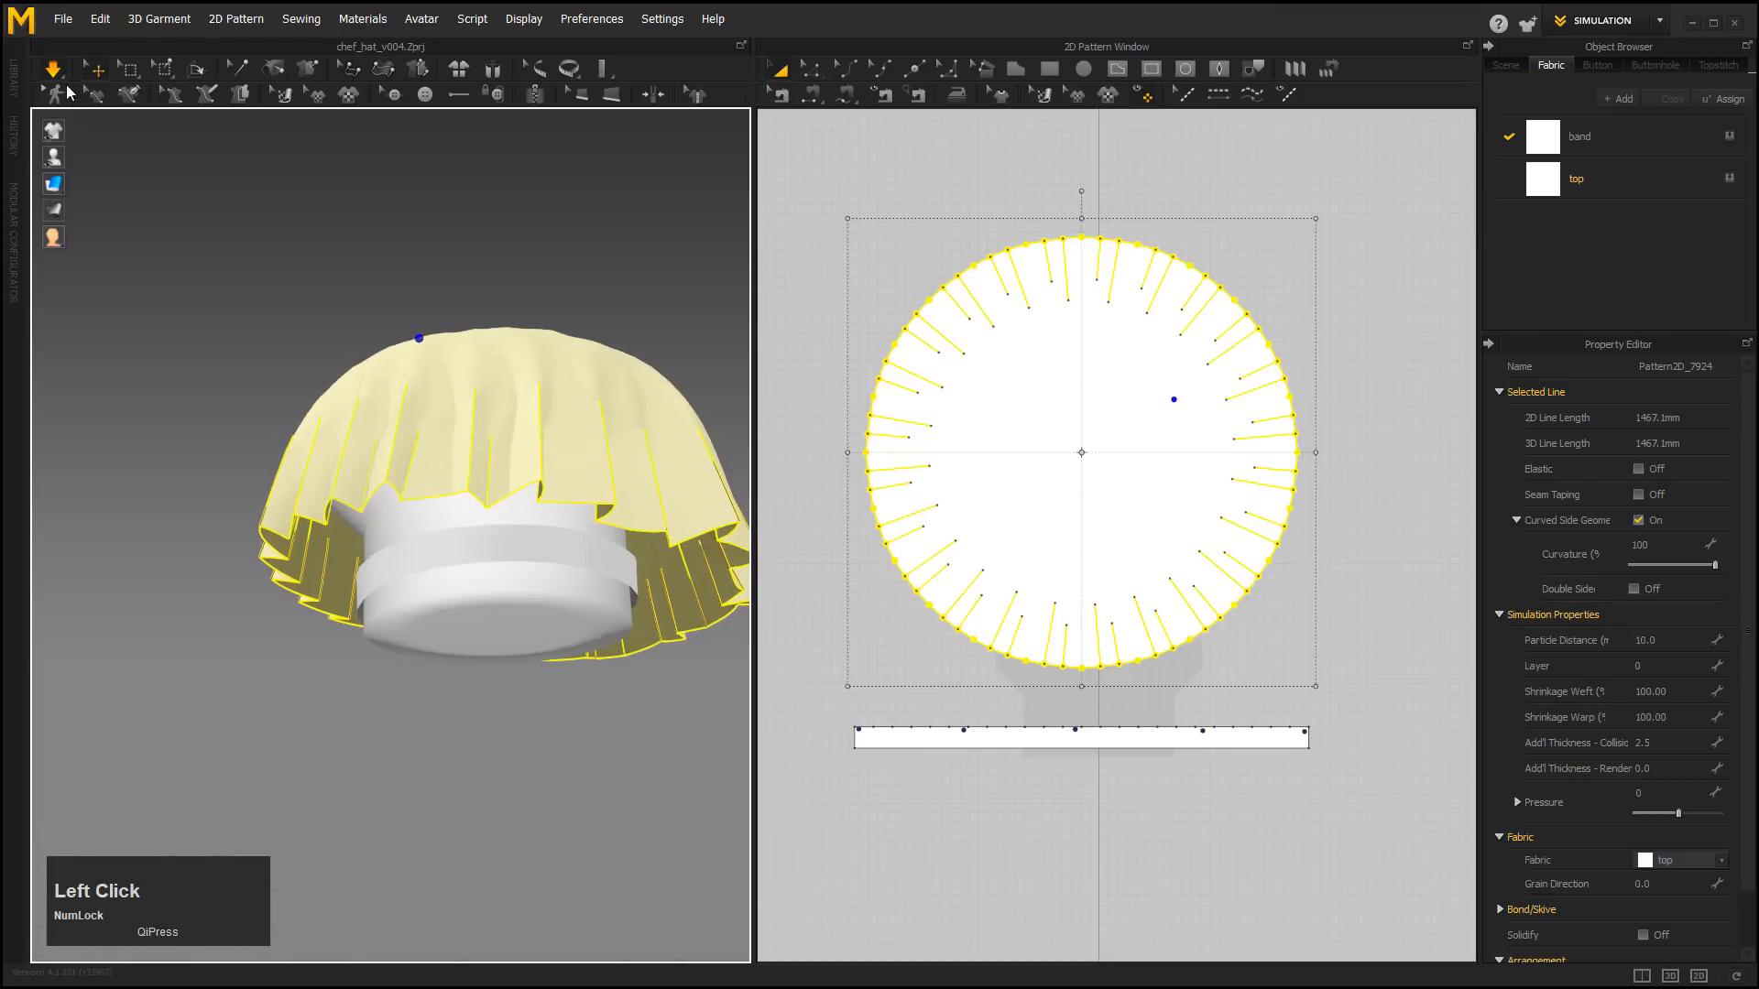
left_click(301, 18)
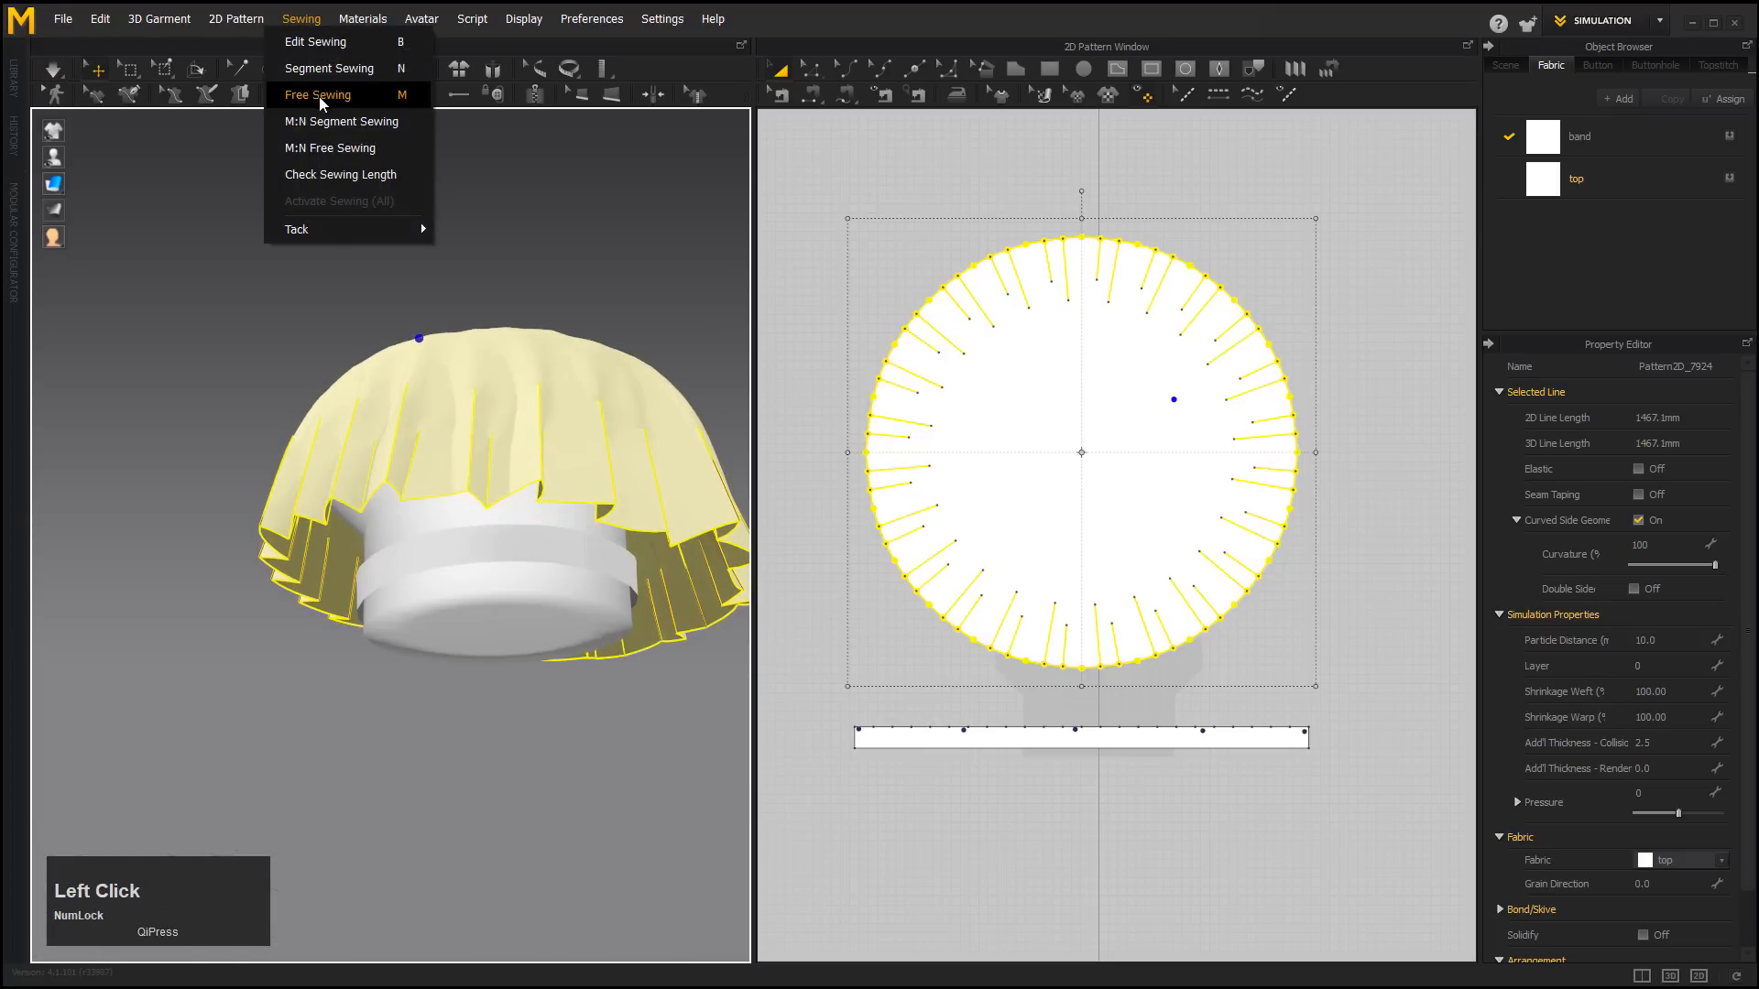
mouse_move(240, 20)
mouse_move(268, 141)
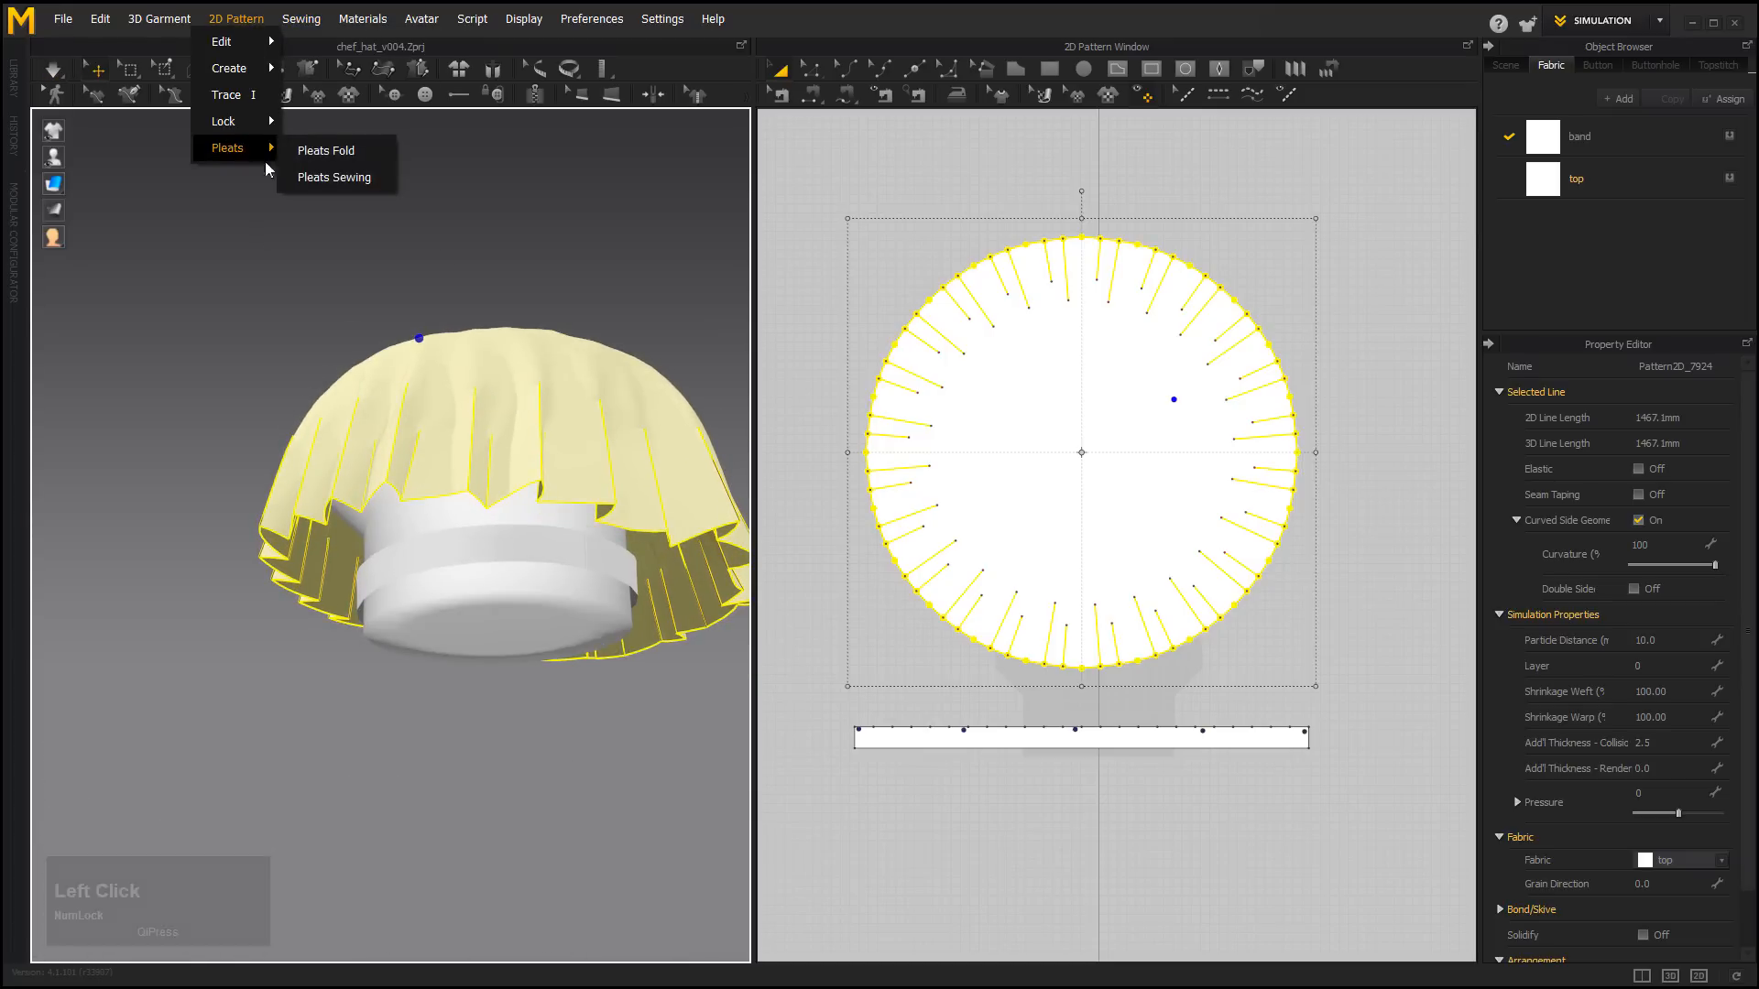
left_click(843, 204)
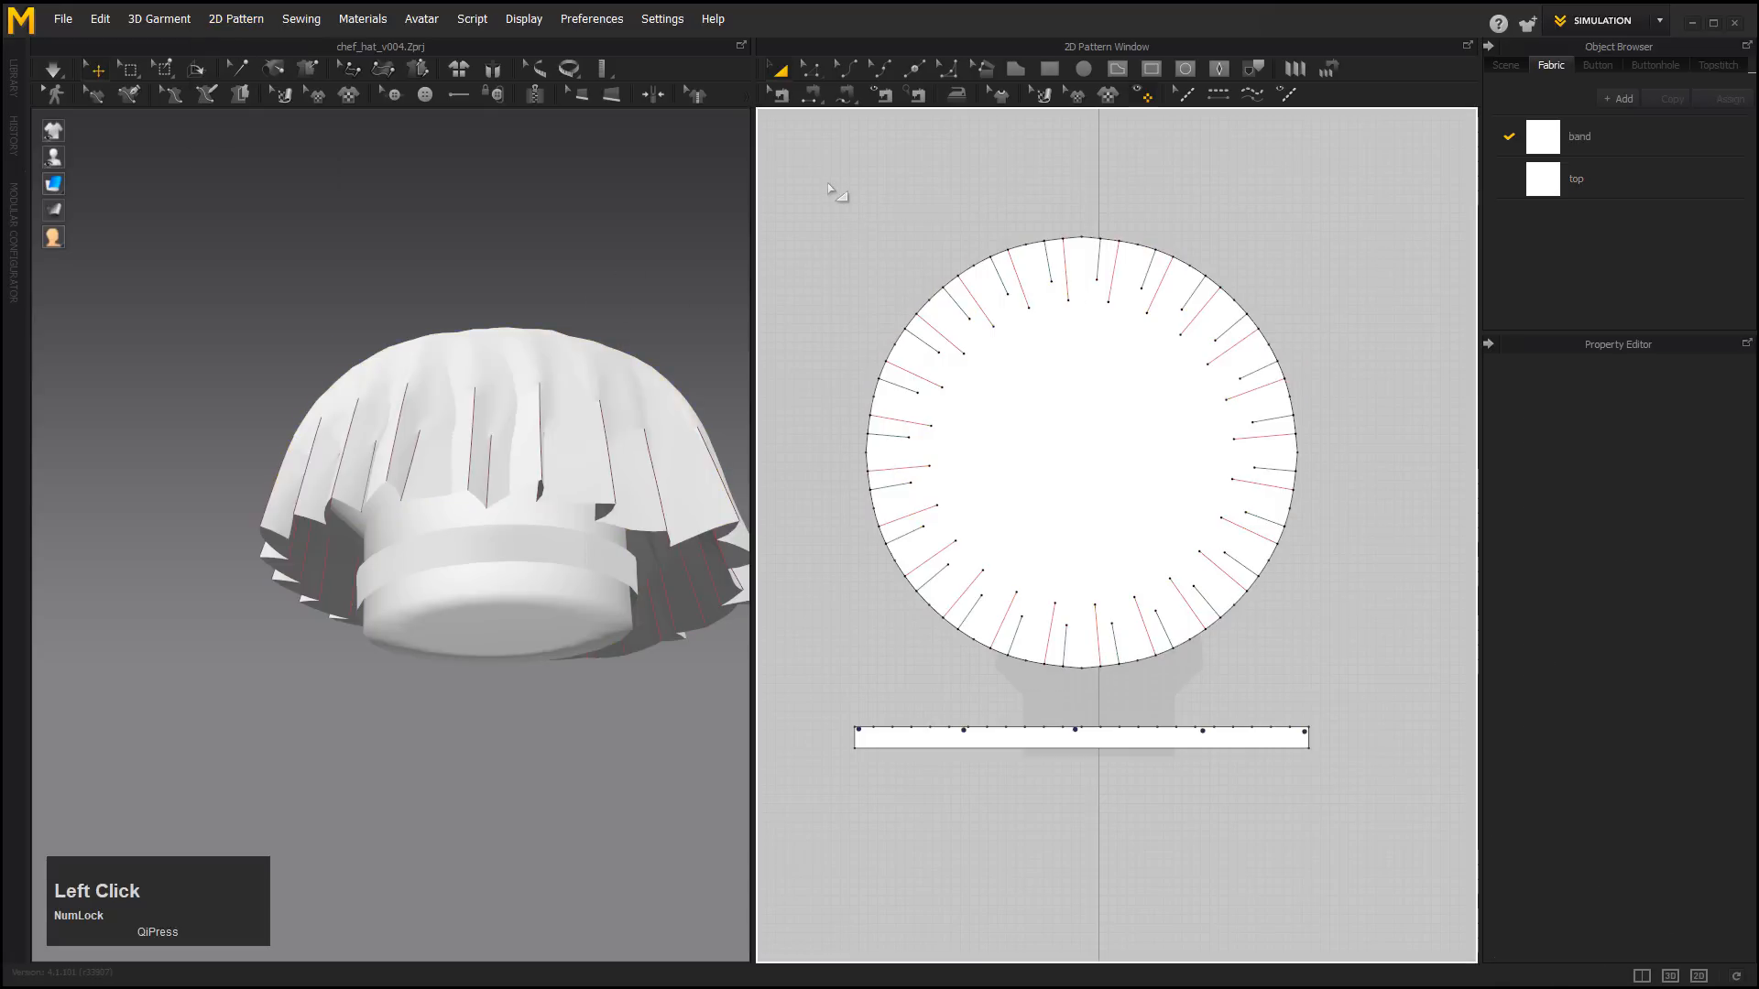
Segment-sew the two outline segments on either side of the long pleat line at the circle's bottom centre.
middle_click_drag(919, 483, 950, 439)
right_click_drag(950, 440, 1059, 562, "alt")
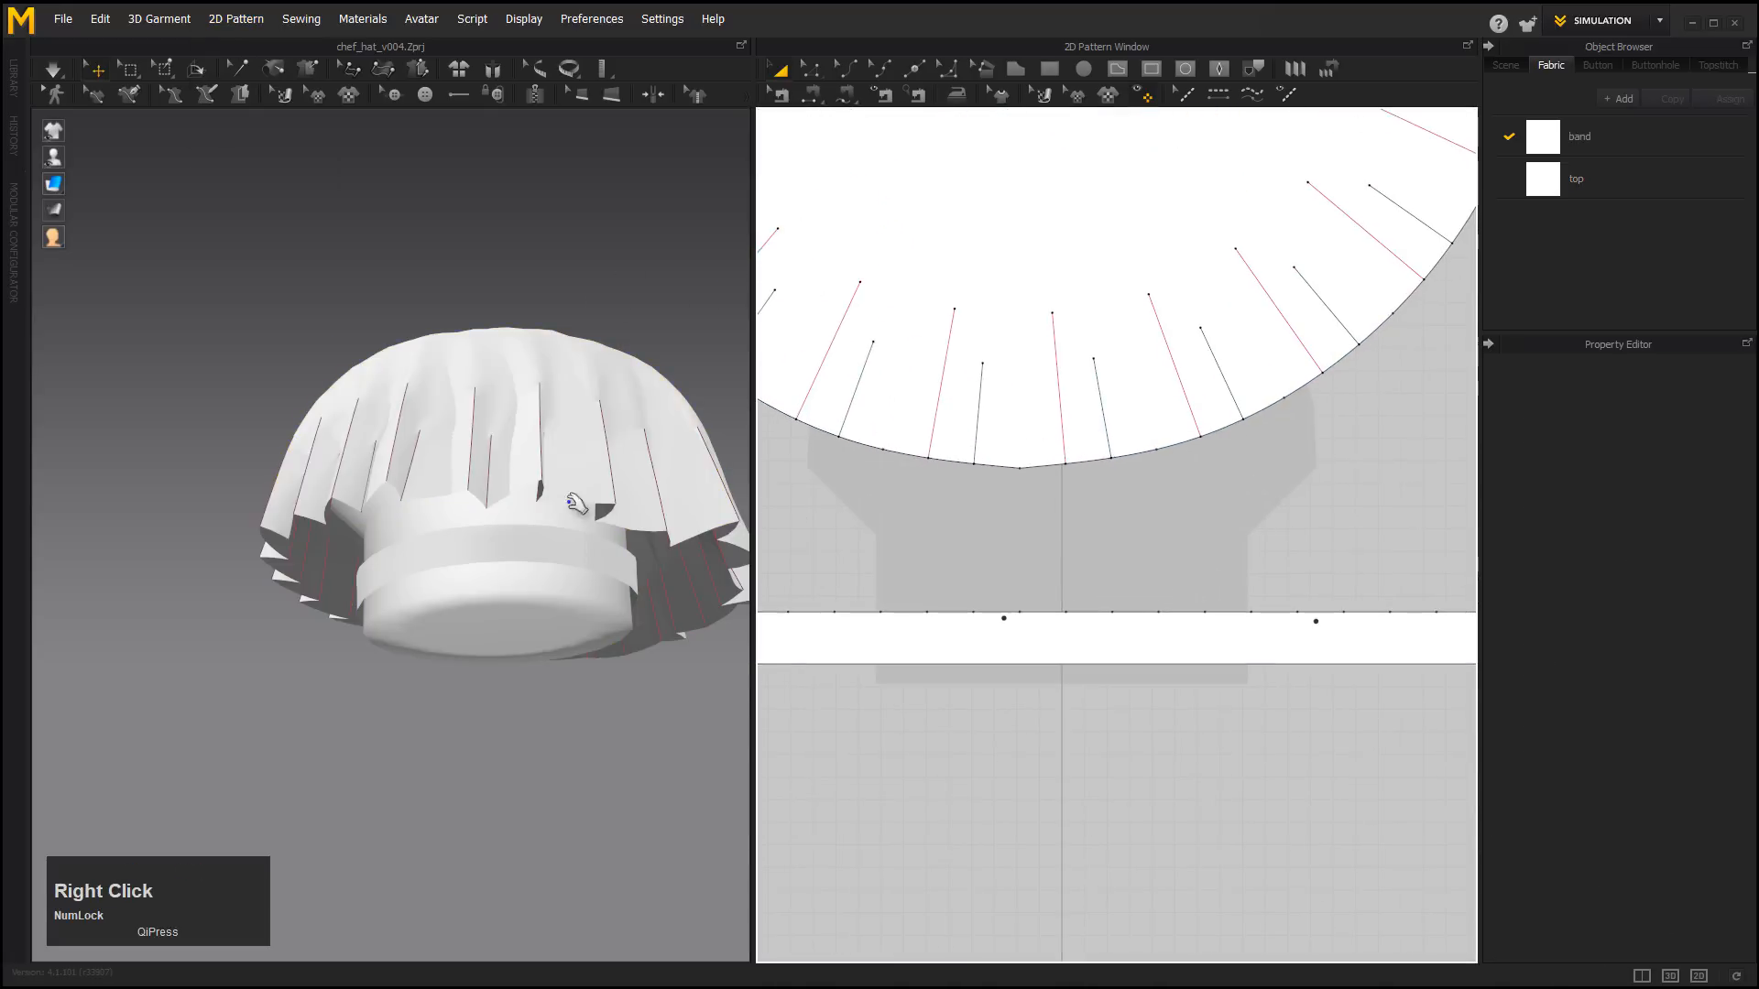
left_click_drag(646, 486, 641, 431, "alt")
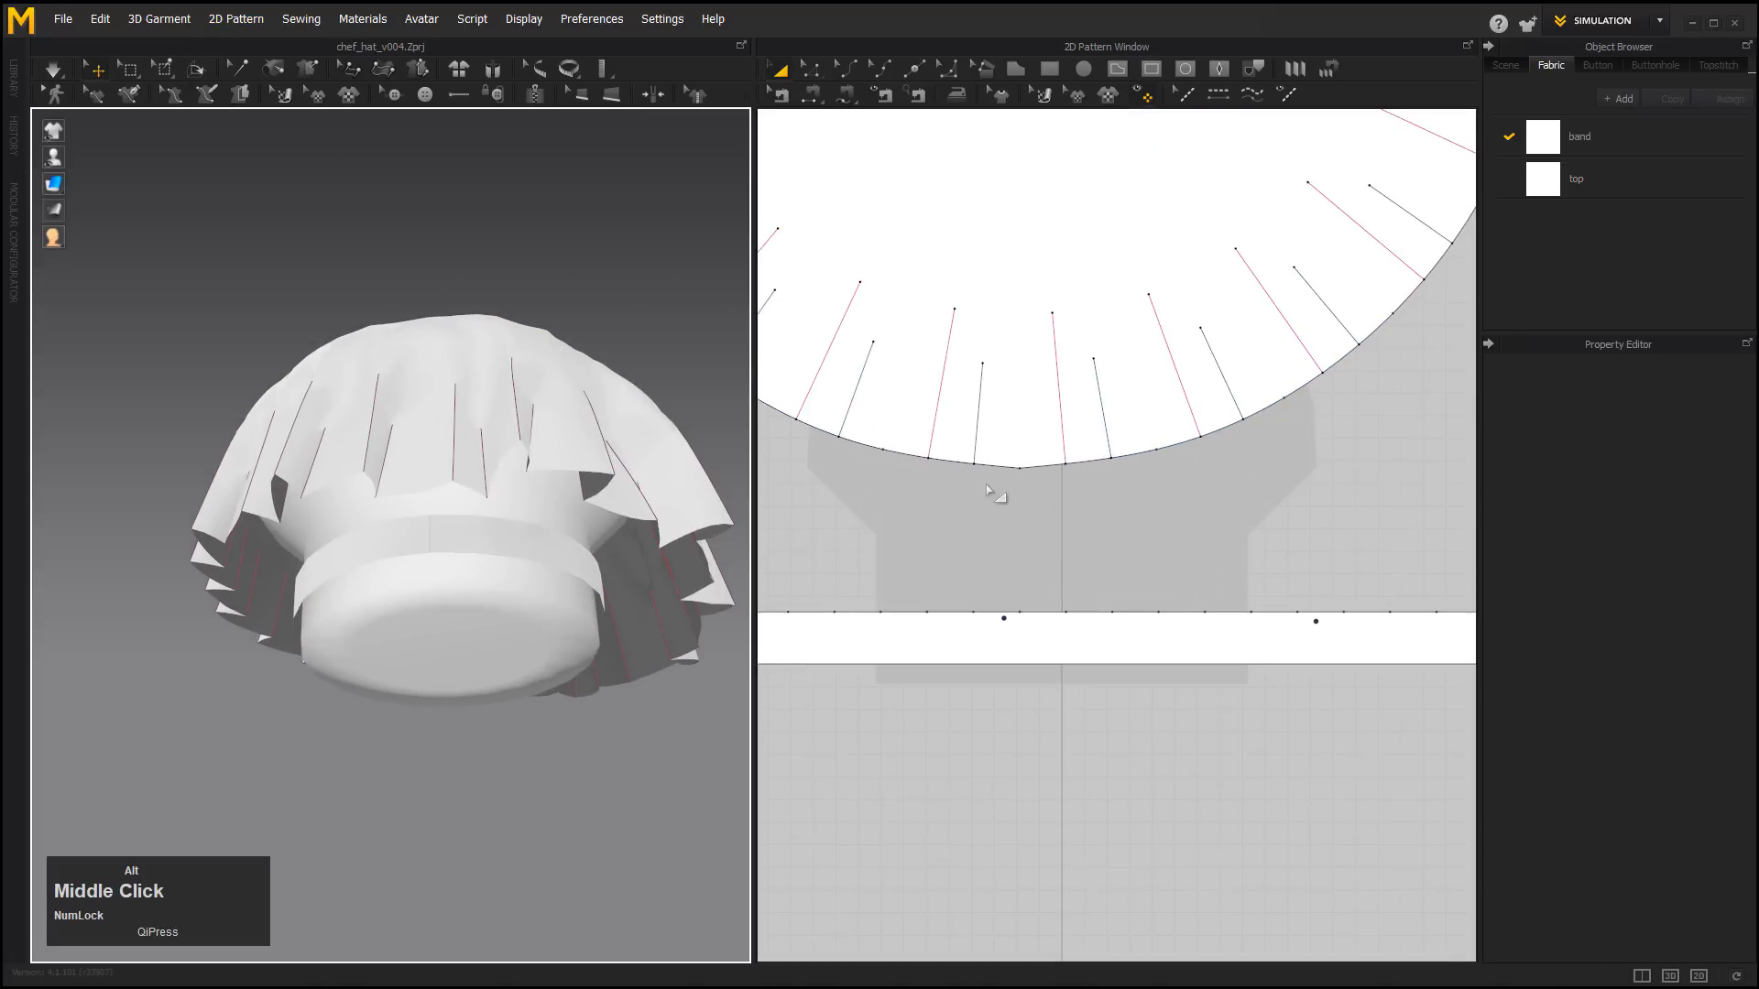
middle_click_drag(998, 498, 1001, 515, "alt")
right_click_drag(1001, 515, 1040, 568, "alt")
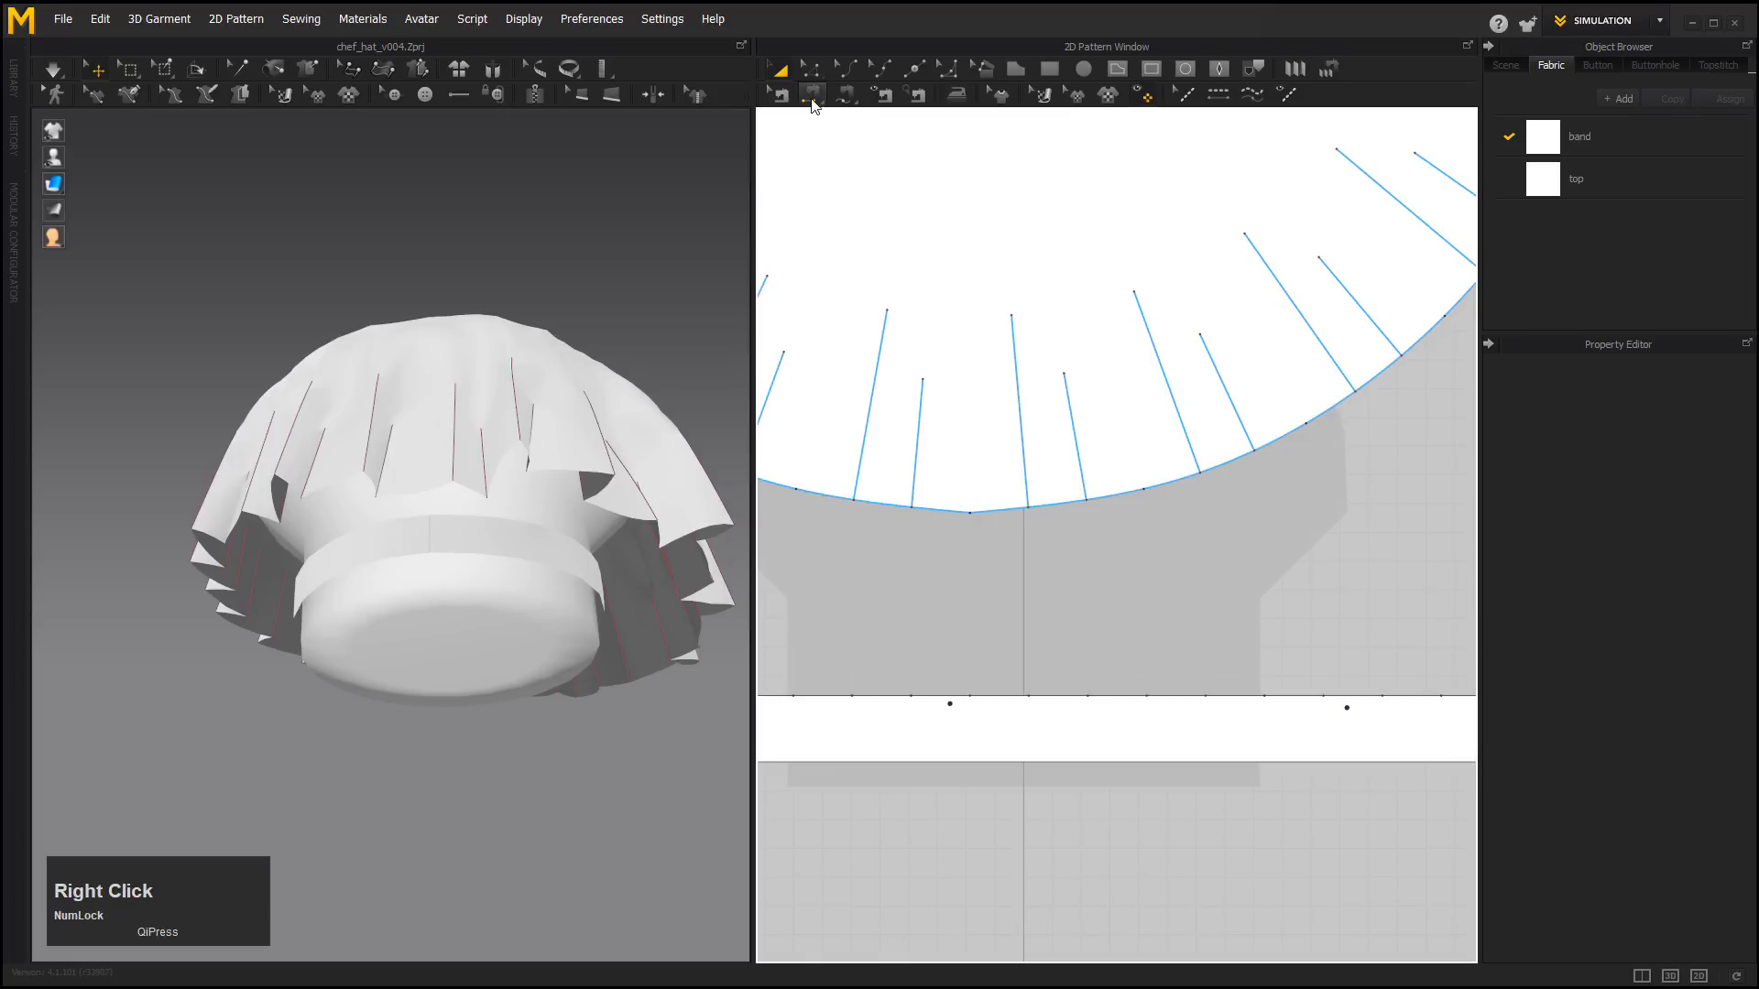
left_click(812, 99)
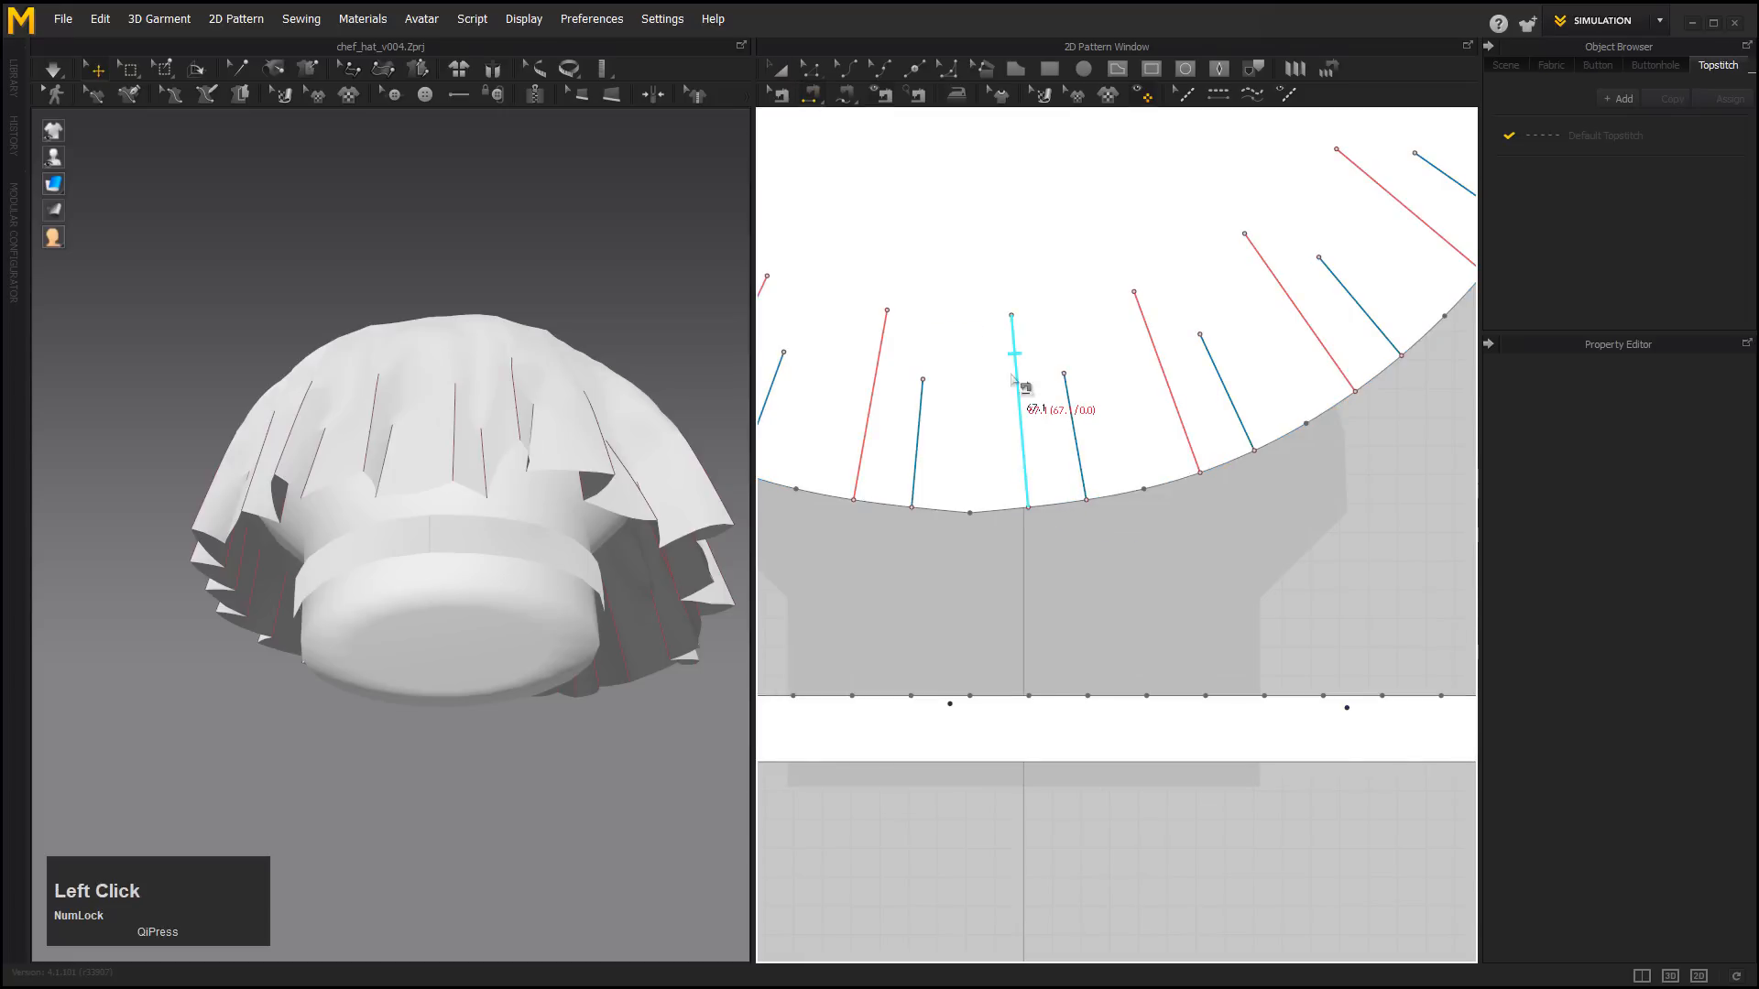
left_click(1016, 511)
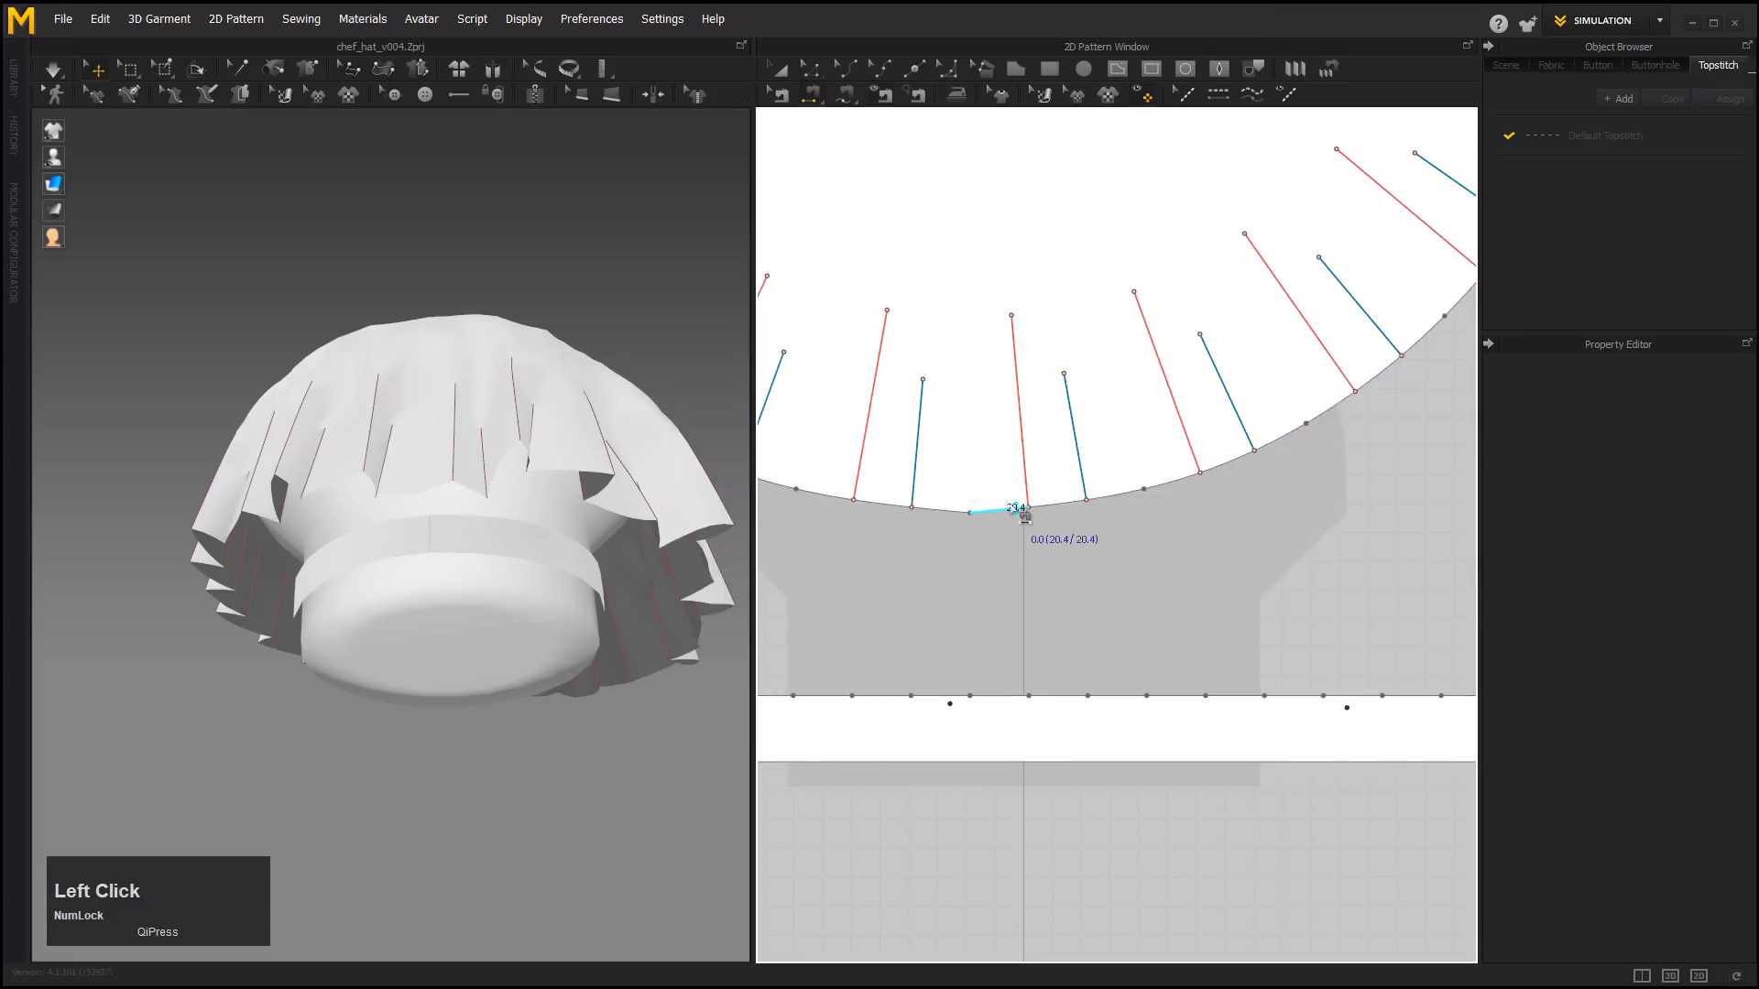
right_click_drag(902, 541, 1055, 578, "alt")
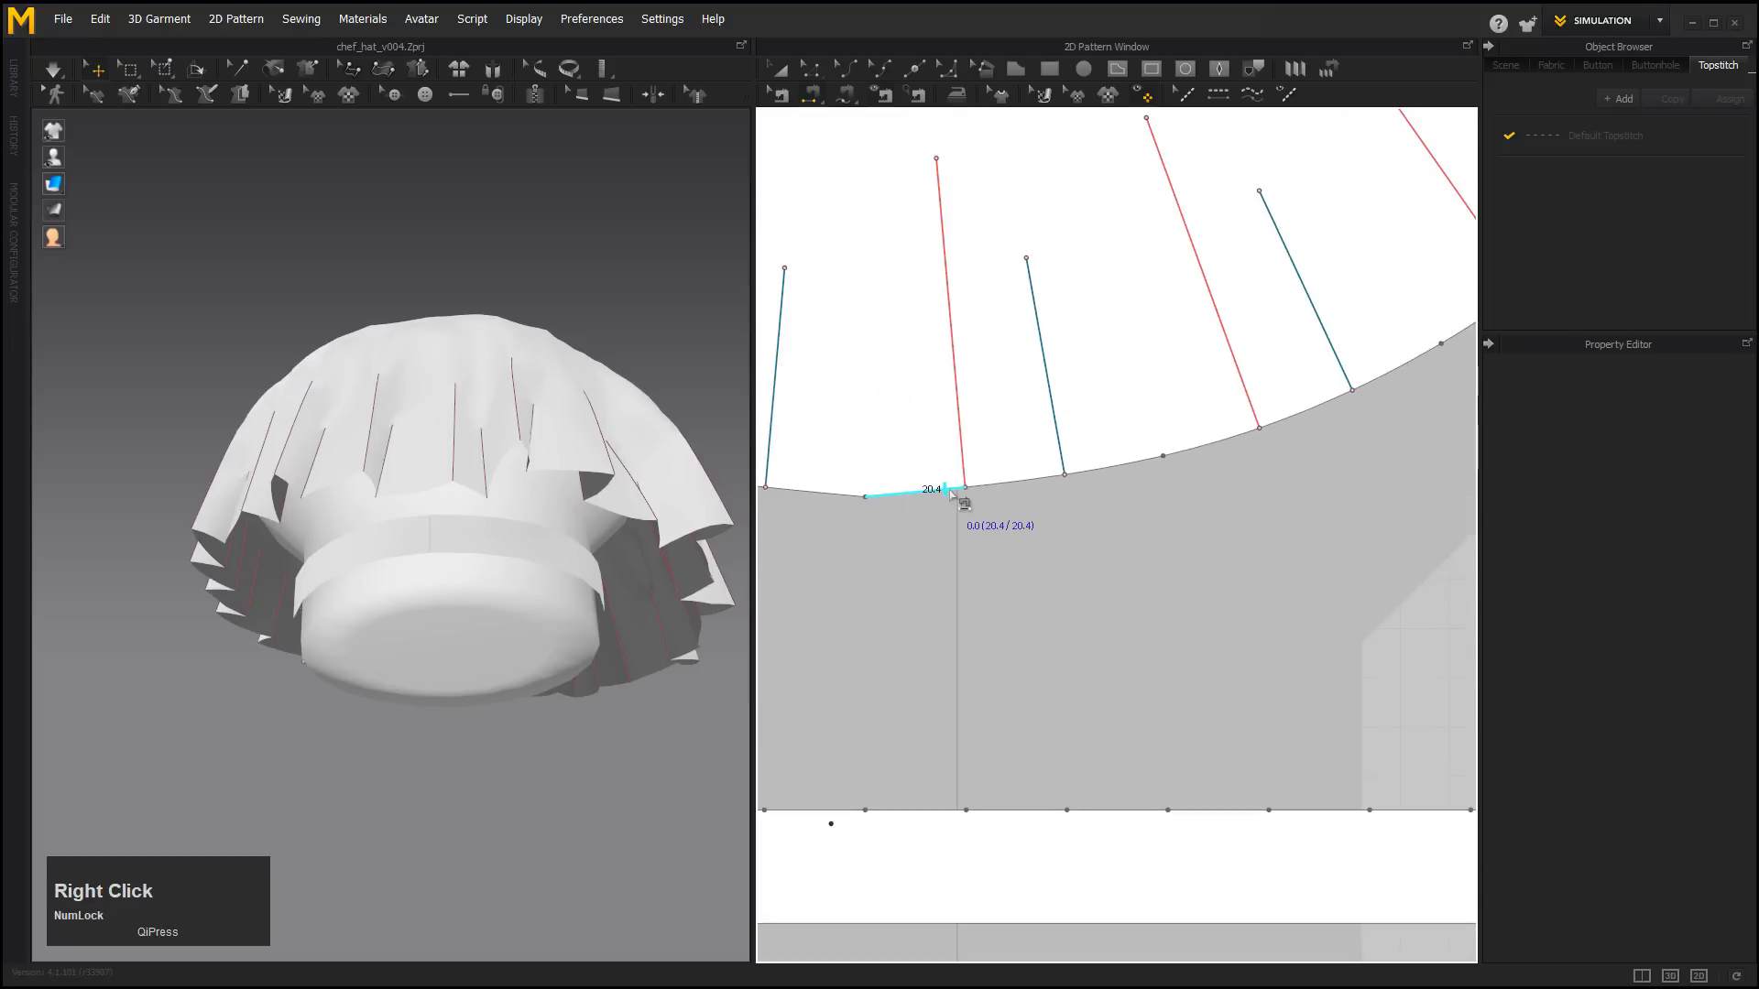
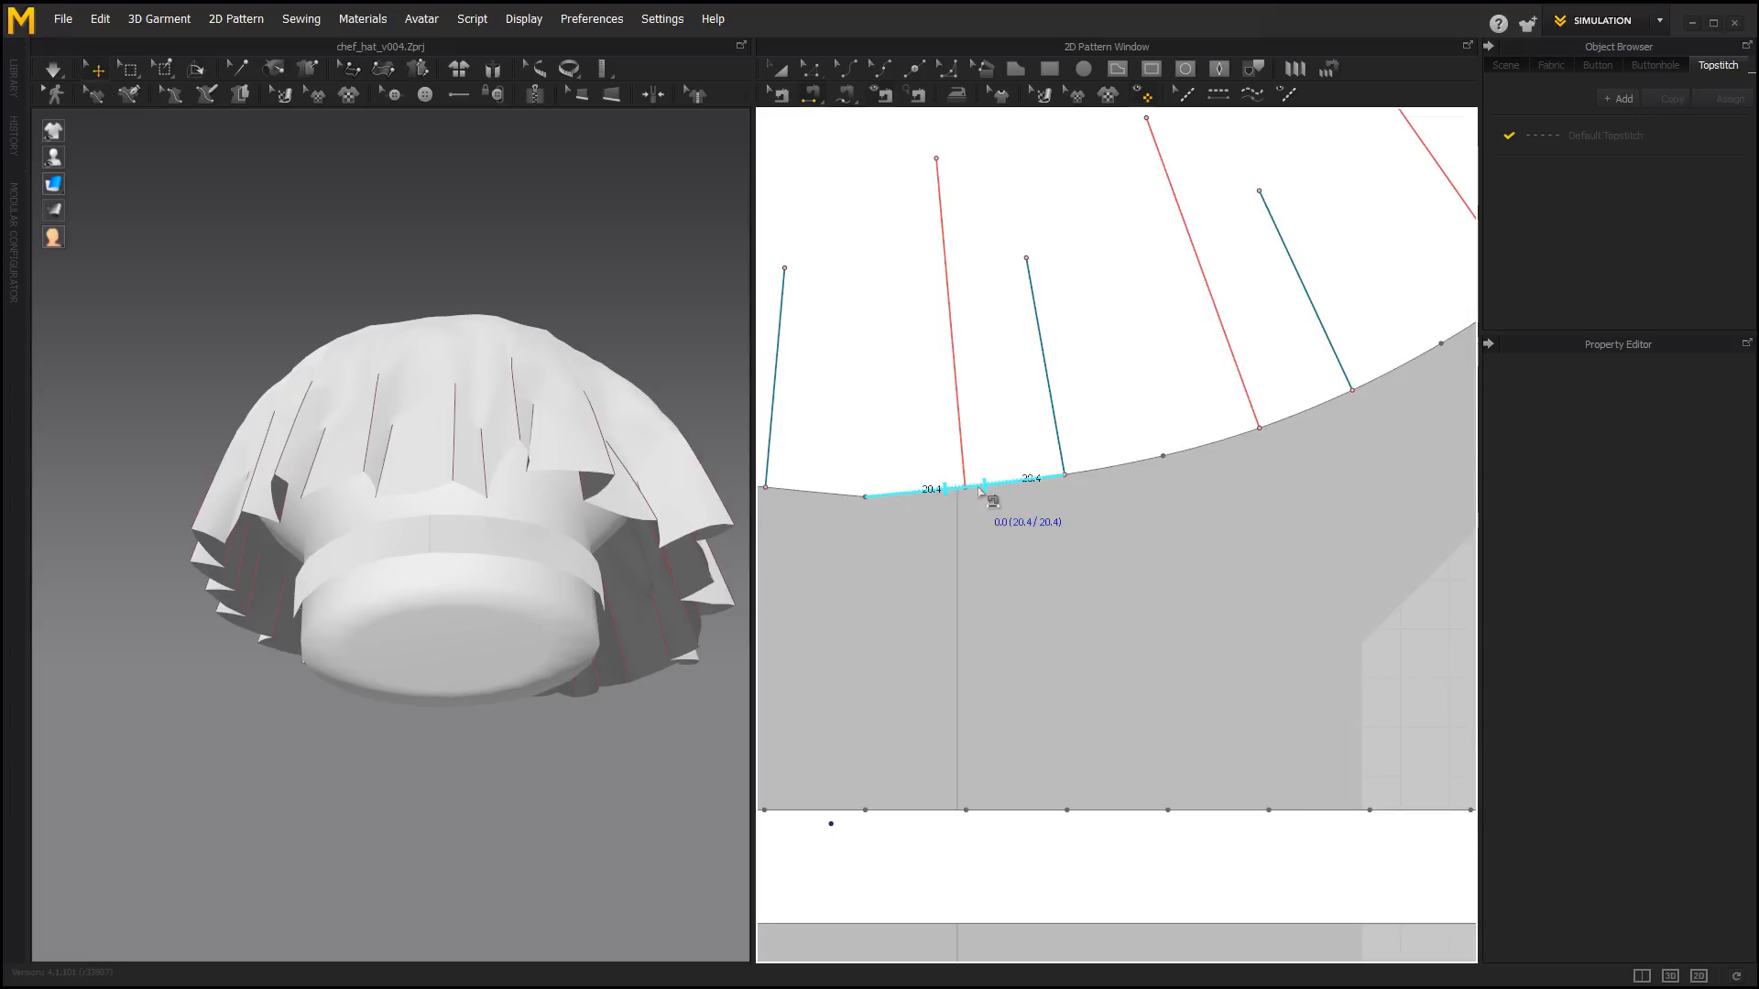
left_click(986, 490)
left_click(1029, 604)
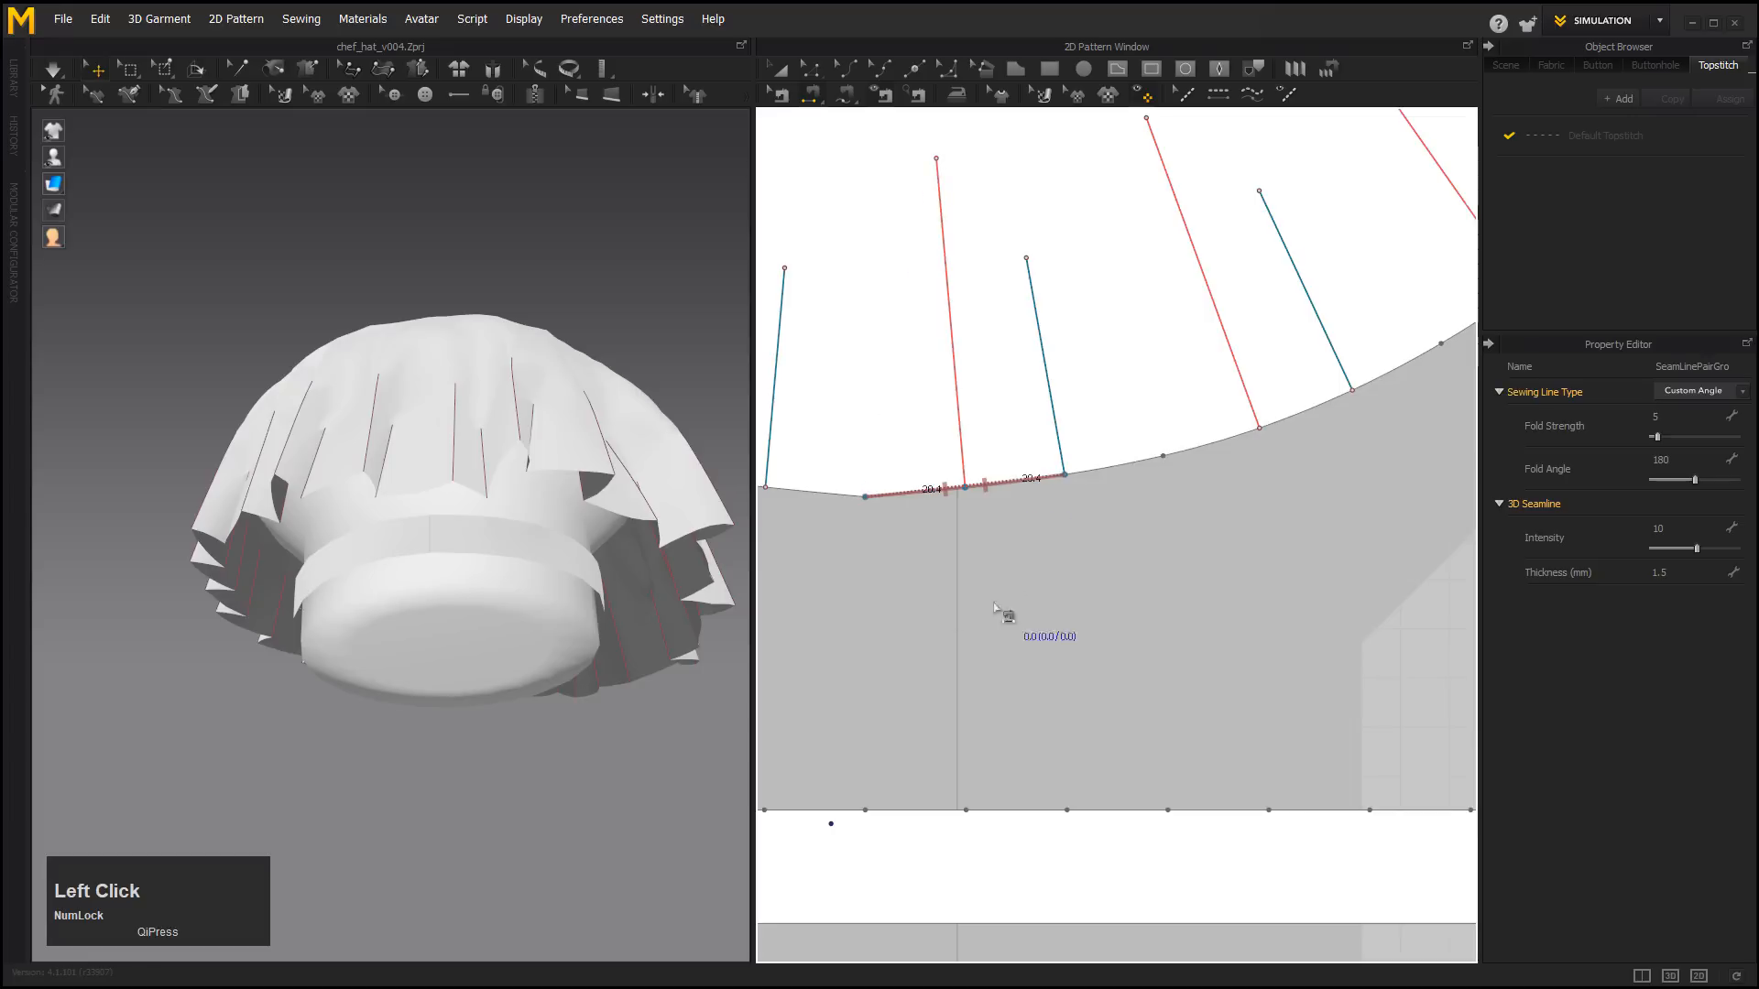
Simulate the first sewn pleat and inspect it from below, undoing and rerunning the simulation once.
left_click(53, 69)
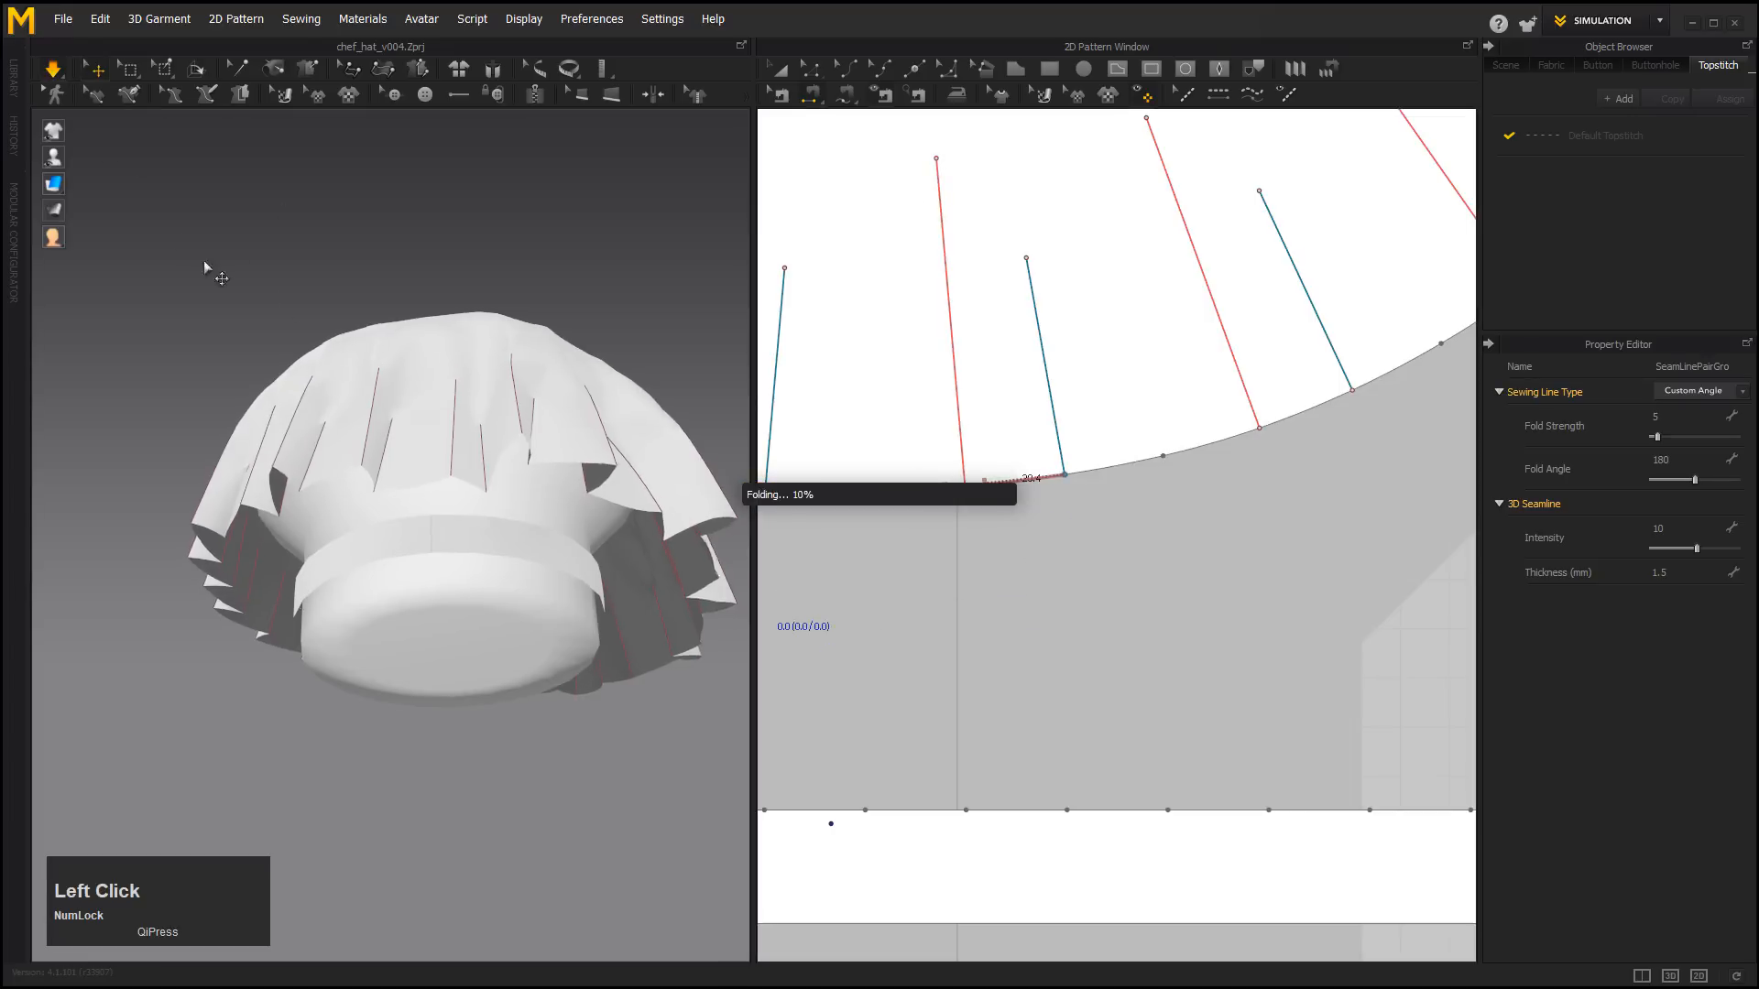
left_click_drag(314, 345, 235, 345, "alt")
middle_click_drag(321, 377, 458, 481, "alt")
left_click_drag(408, 426, 326, 394, "alt")
right_click_drag(326, 394, 243, 290, "alt")
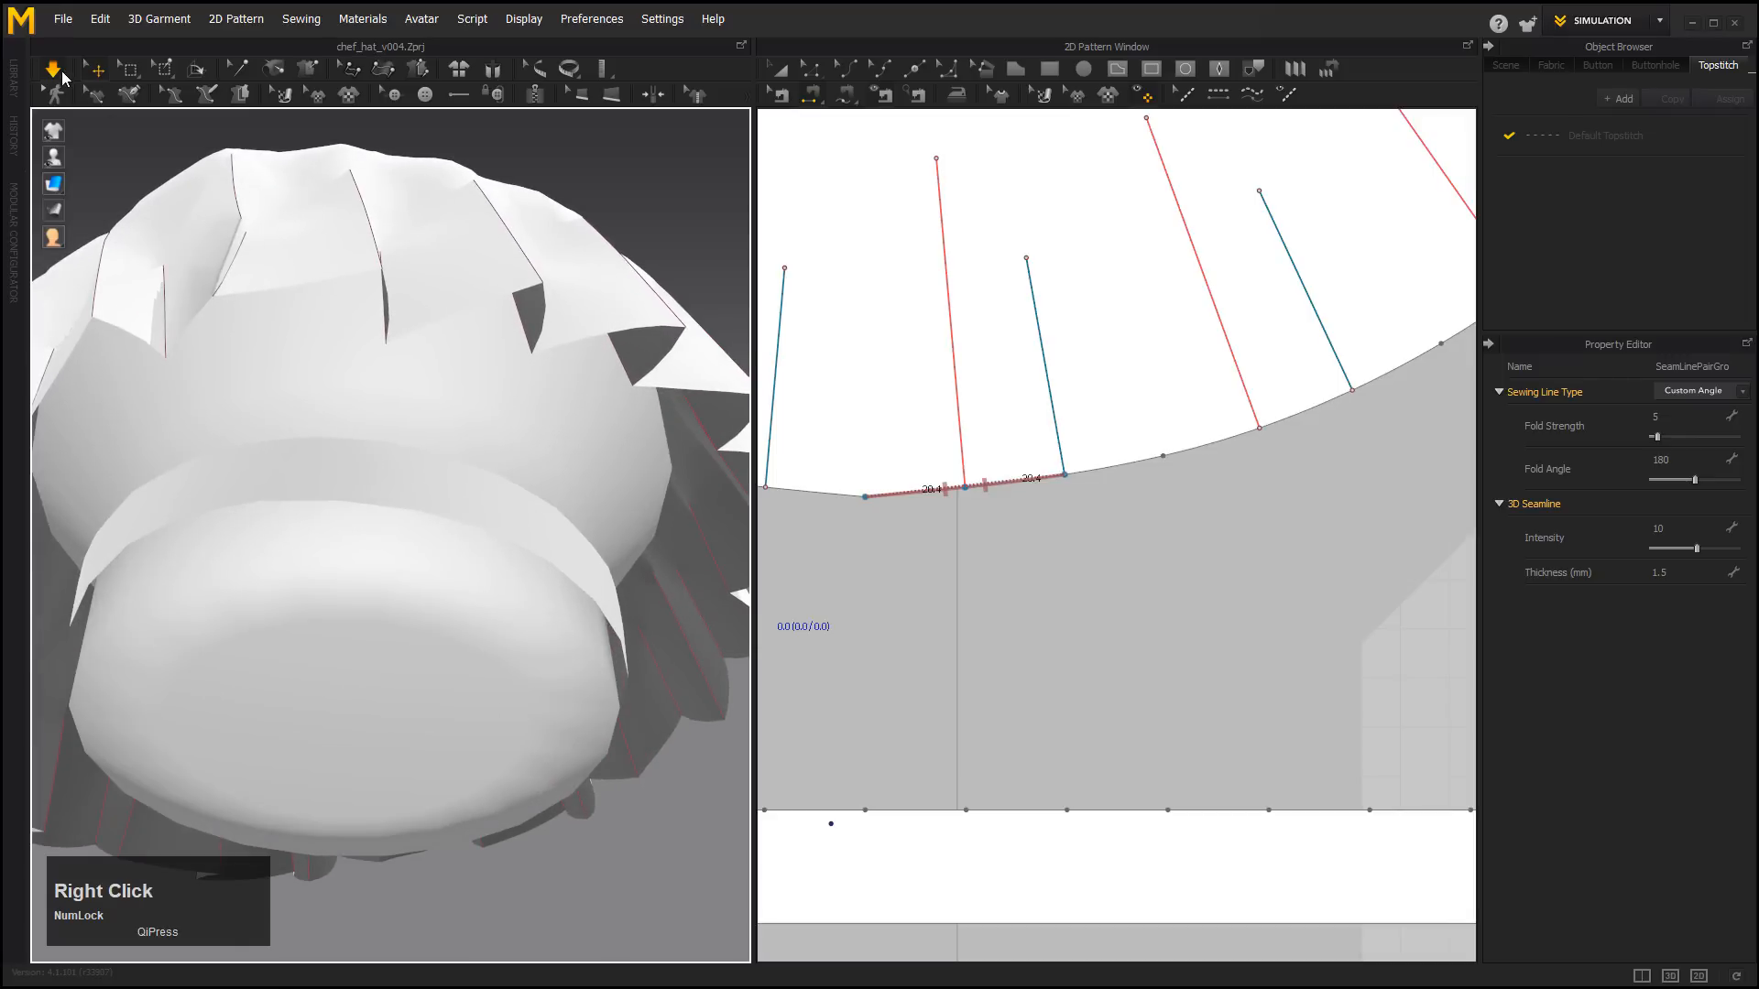
key("z")
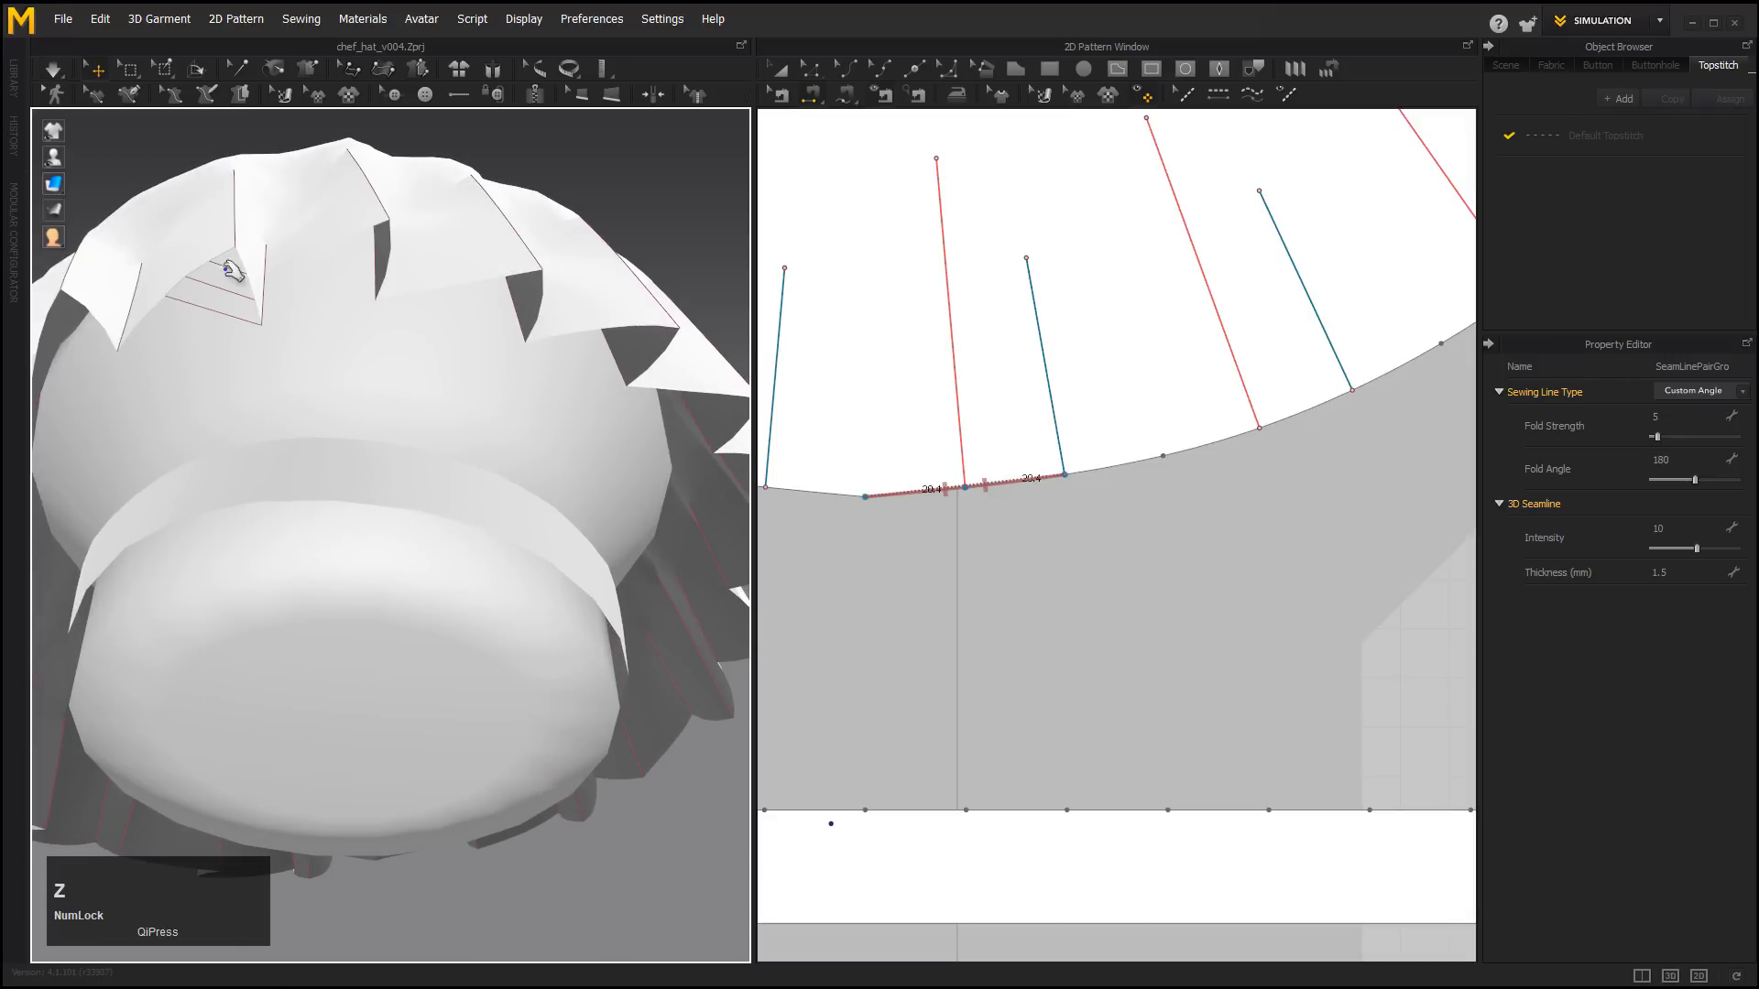
left_click(53, 71)
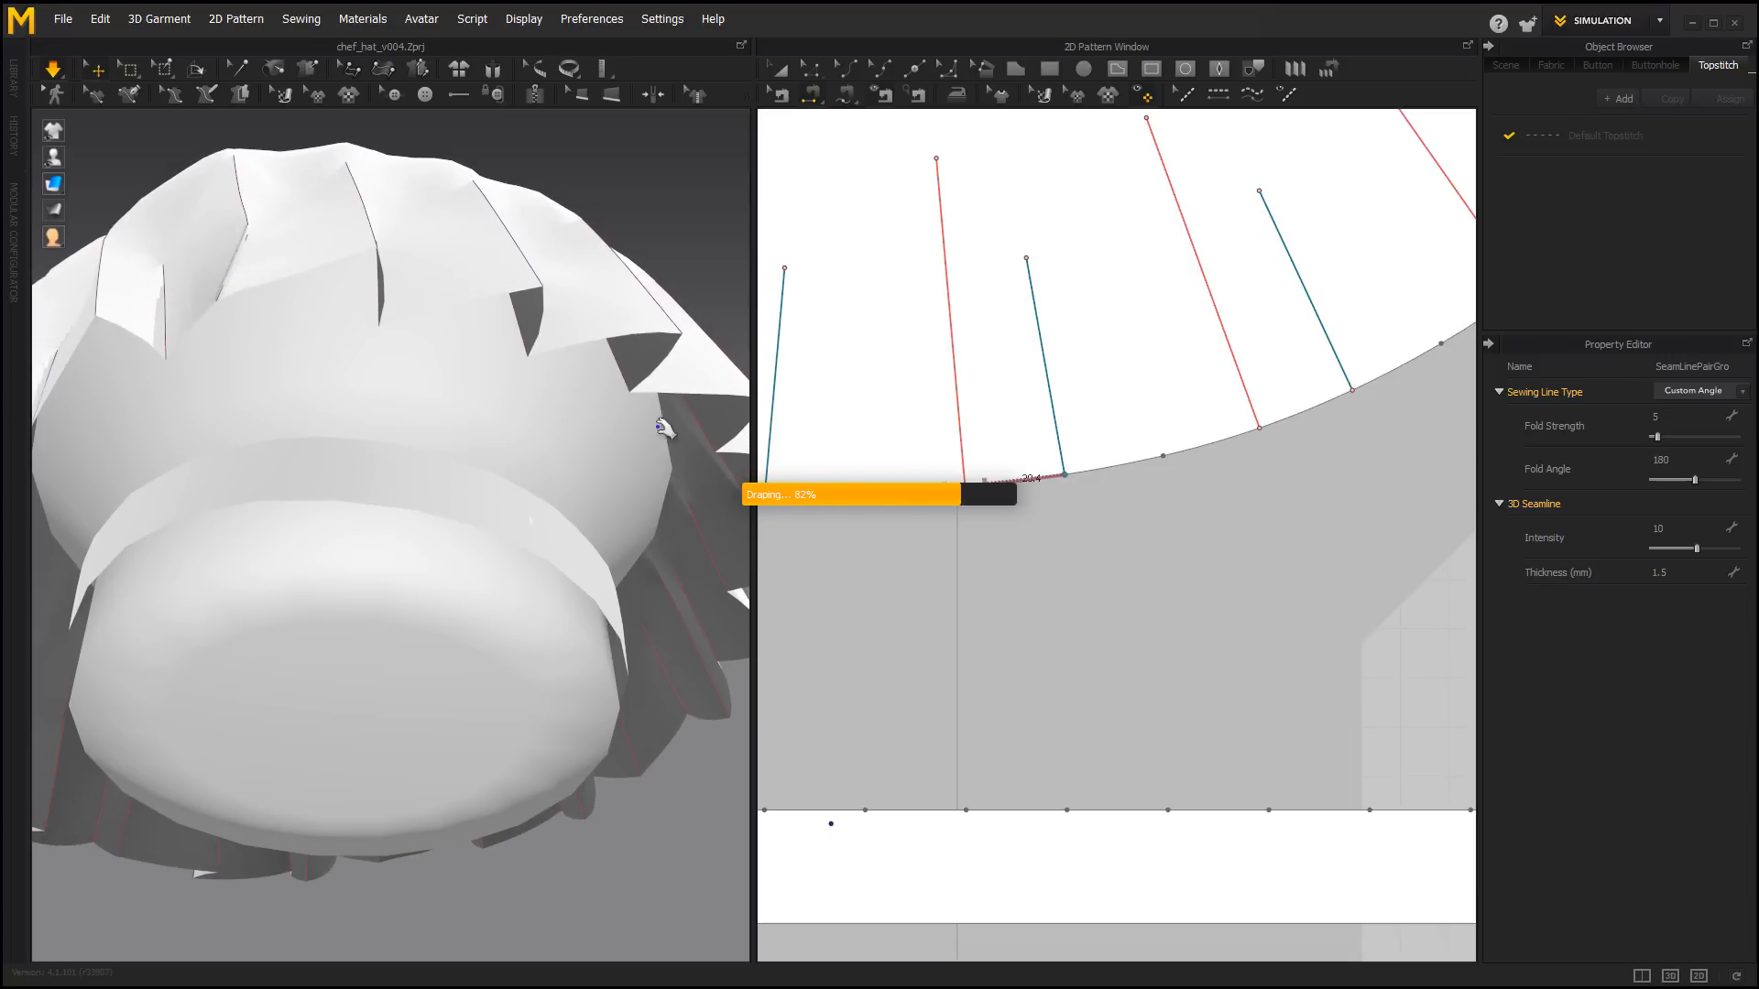
Sew the outline segments together across each long pleat line along the circle's lower-right edge.
middle_click_drag(1190, 570, 1049, 699, "alt")
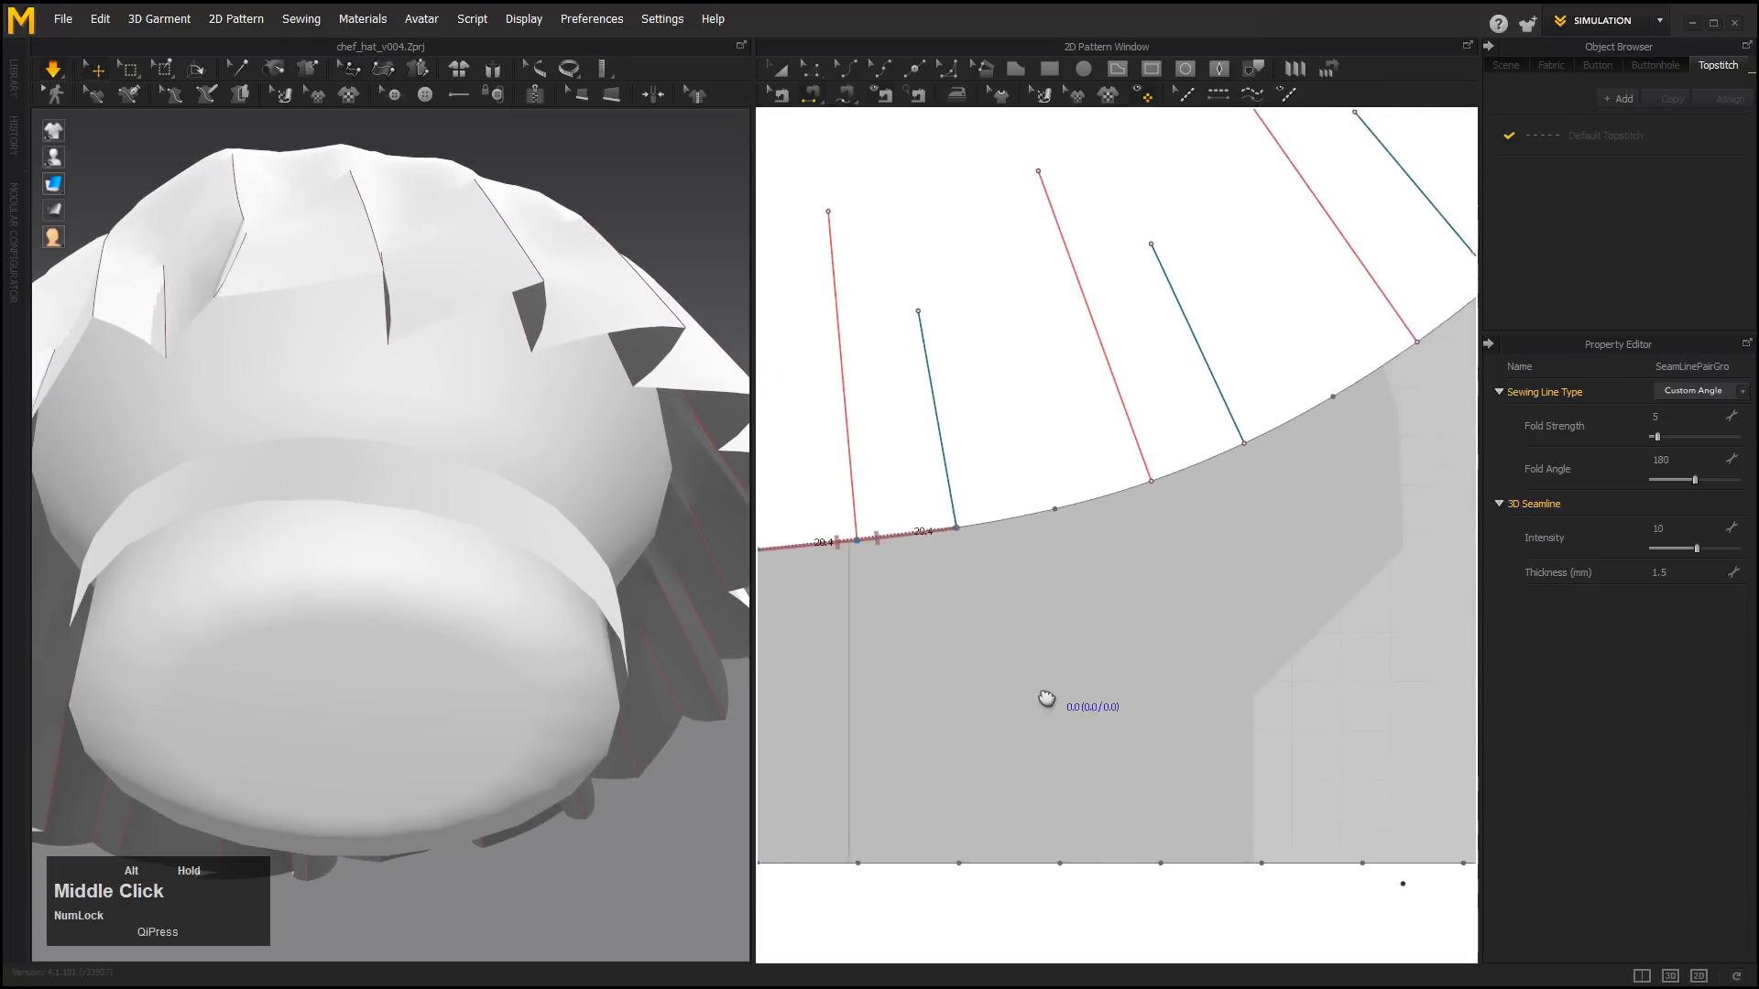
right_click_drag(1163, 626, 1143, 616, "alt")
middle_click_drag(1143, 616, 1033, 648, "alt")
left_click(1044, 634)
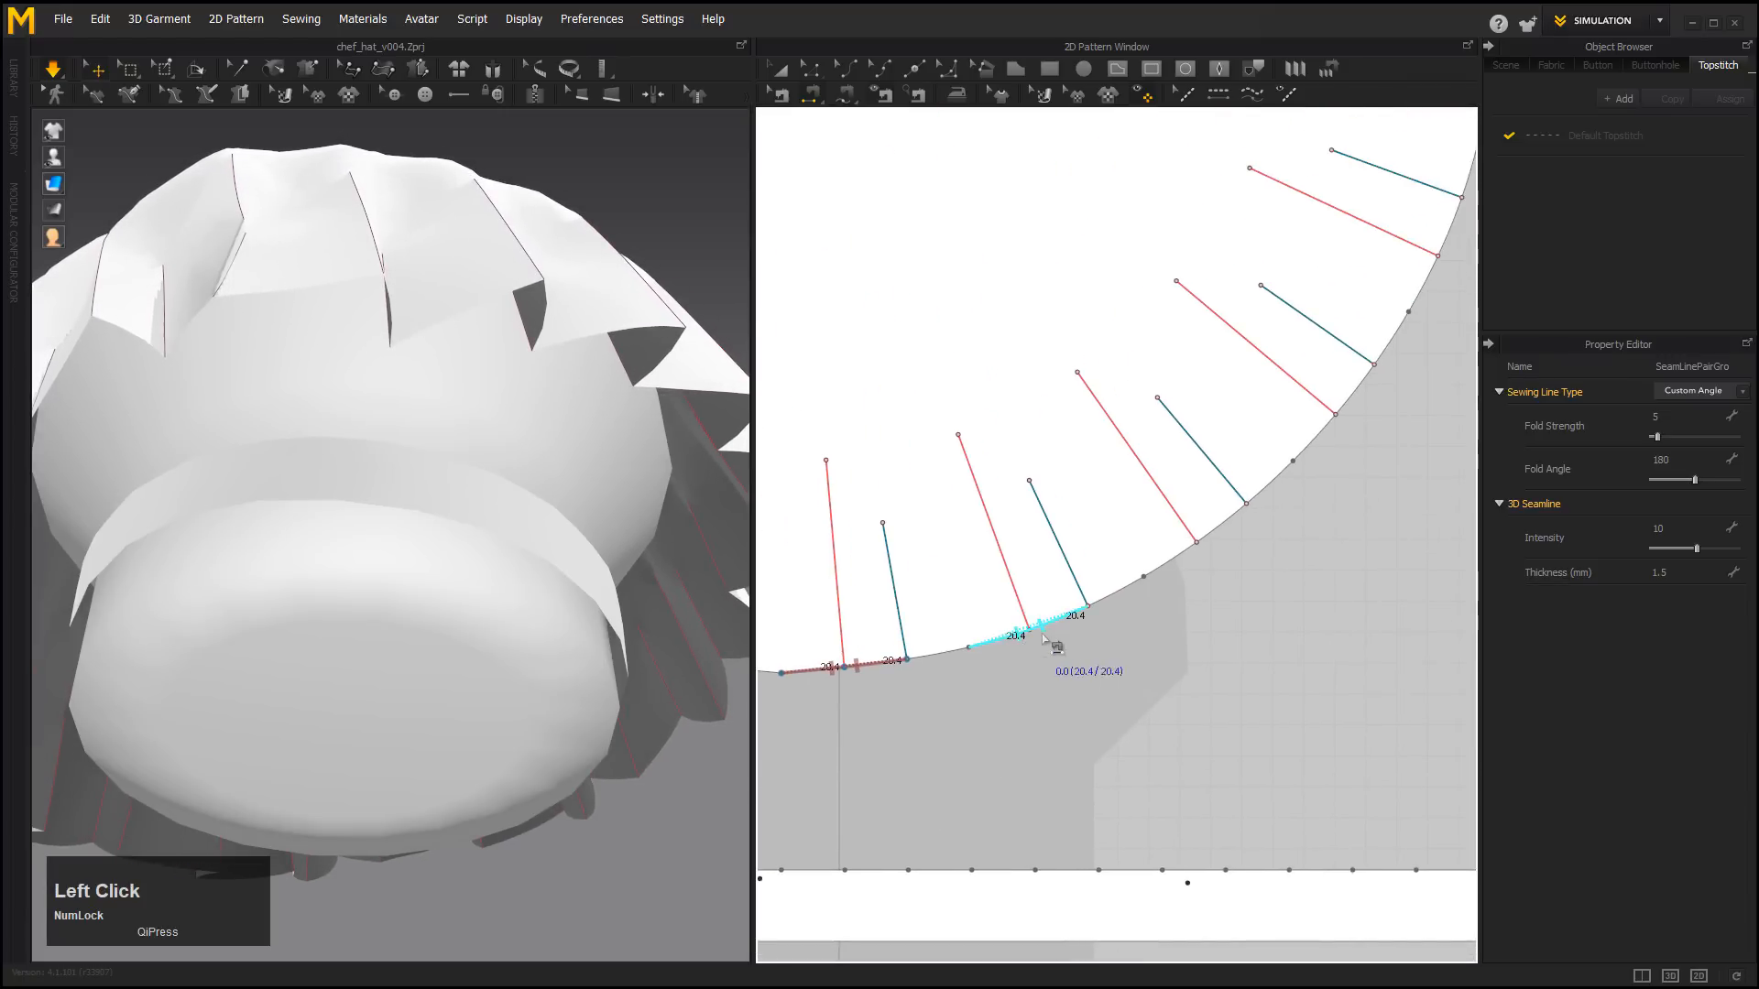
left_click(1187, 551)
left_click(1208, 536)
left_click(1328, 426)
left_click(1348, 401)
Sew the outline segment pairs at the long pleat lines up the right side of the circle.
middle_click_drag(1366, 507, 1232, 825, "alt")
right_click_drag(1232, 824, 1191, 806, "alt")
left_click(1230, 592)
left_click(1242, 568)
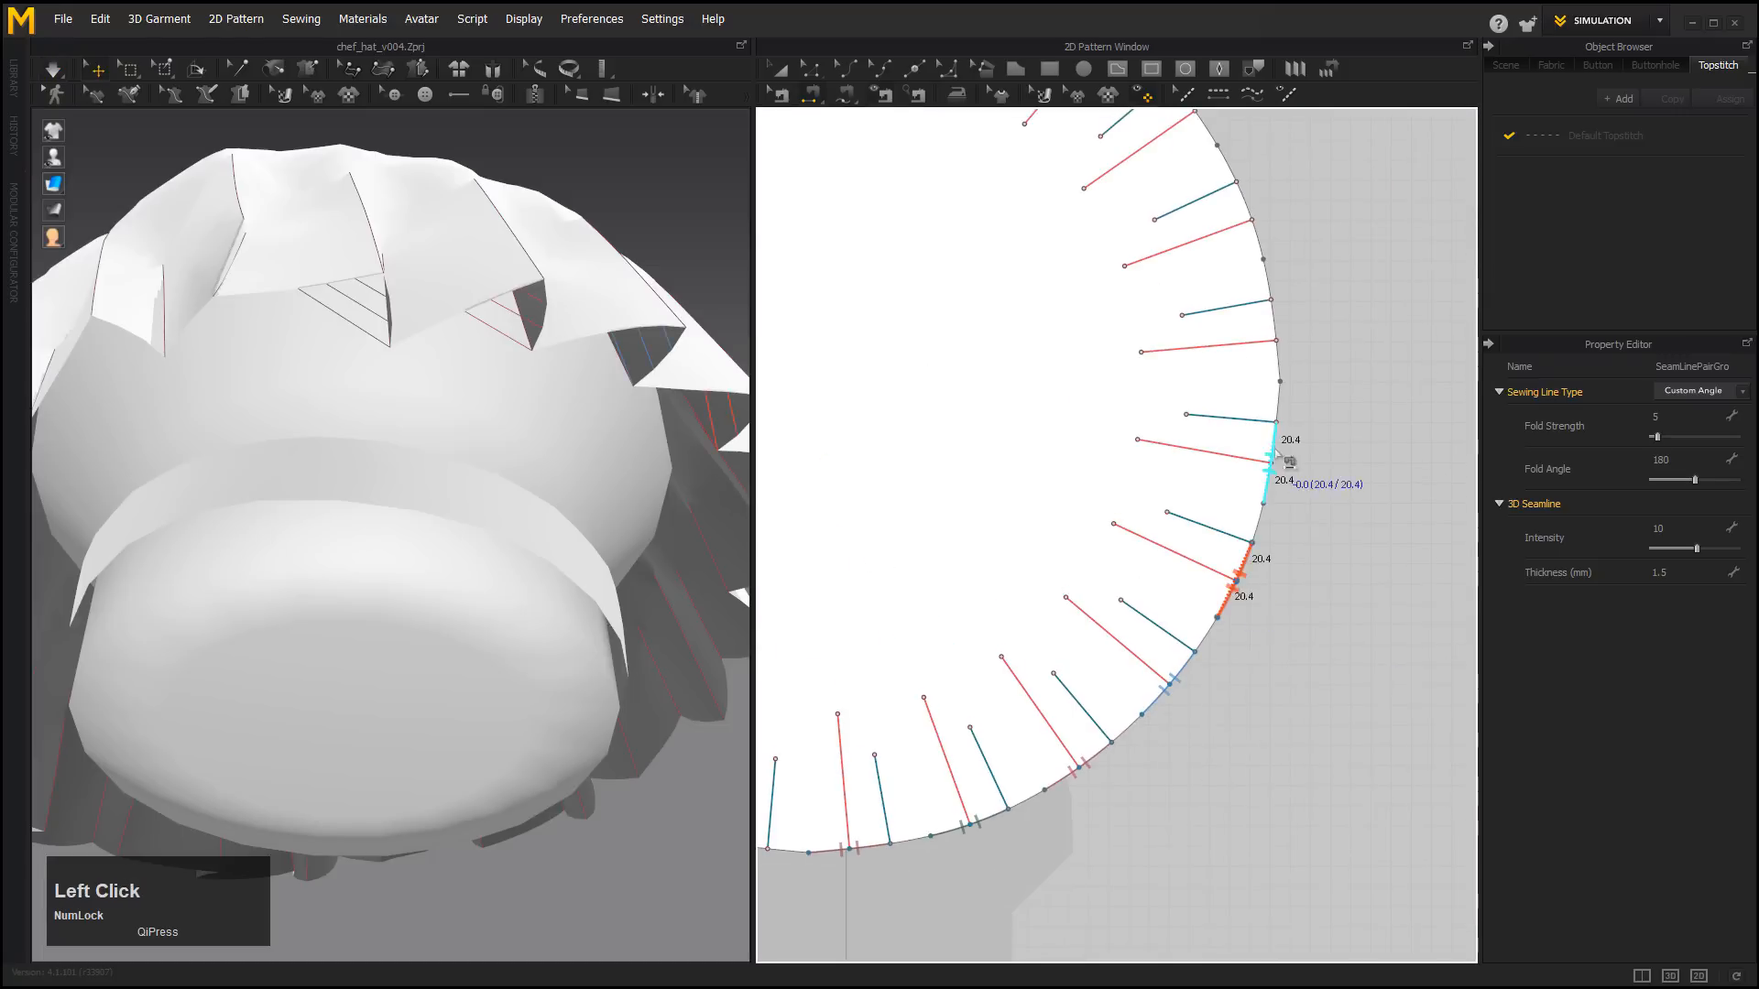
left_click(1274, 451)
left_click(1279, 361)
left_click(1274, 321)
left_click(1259, 240)
left_click(1245, 207)
Sew the outline segment pairs at the long pleat lines across the upper right and top of the circle.
middle_click_drag(1331, 287, 1441, 590)
left_click(1317, 430)
left_click(1294, 397)
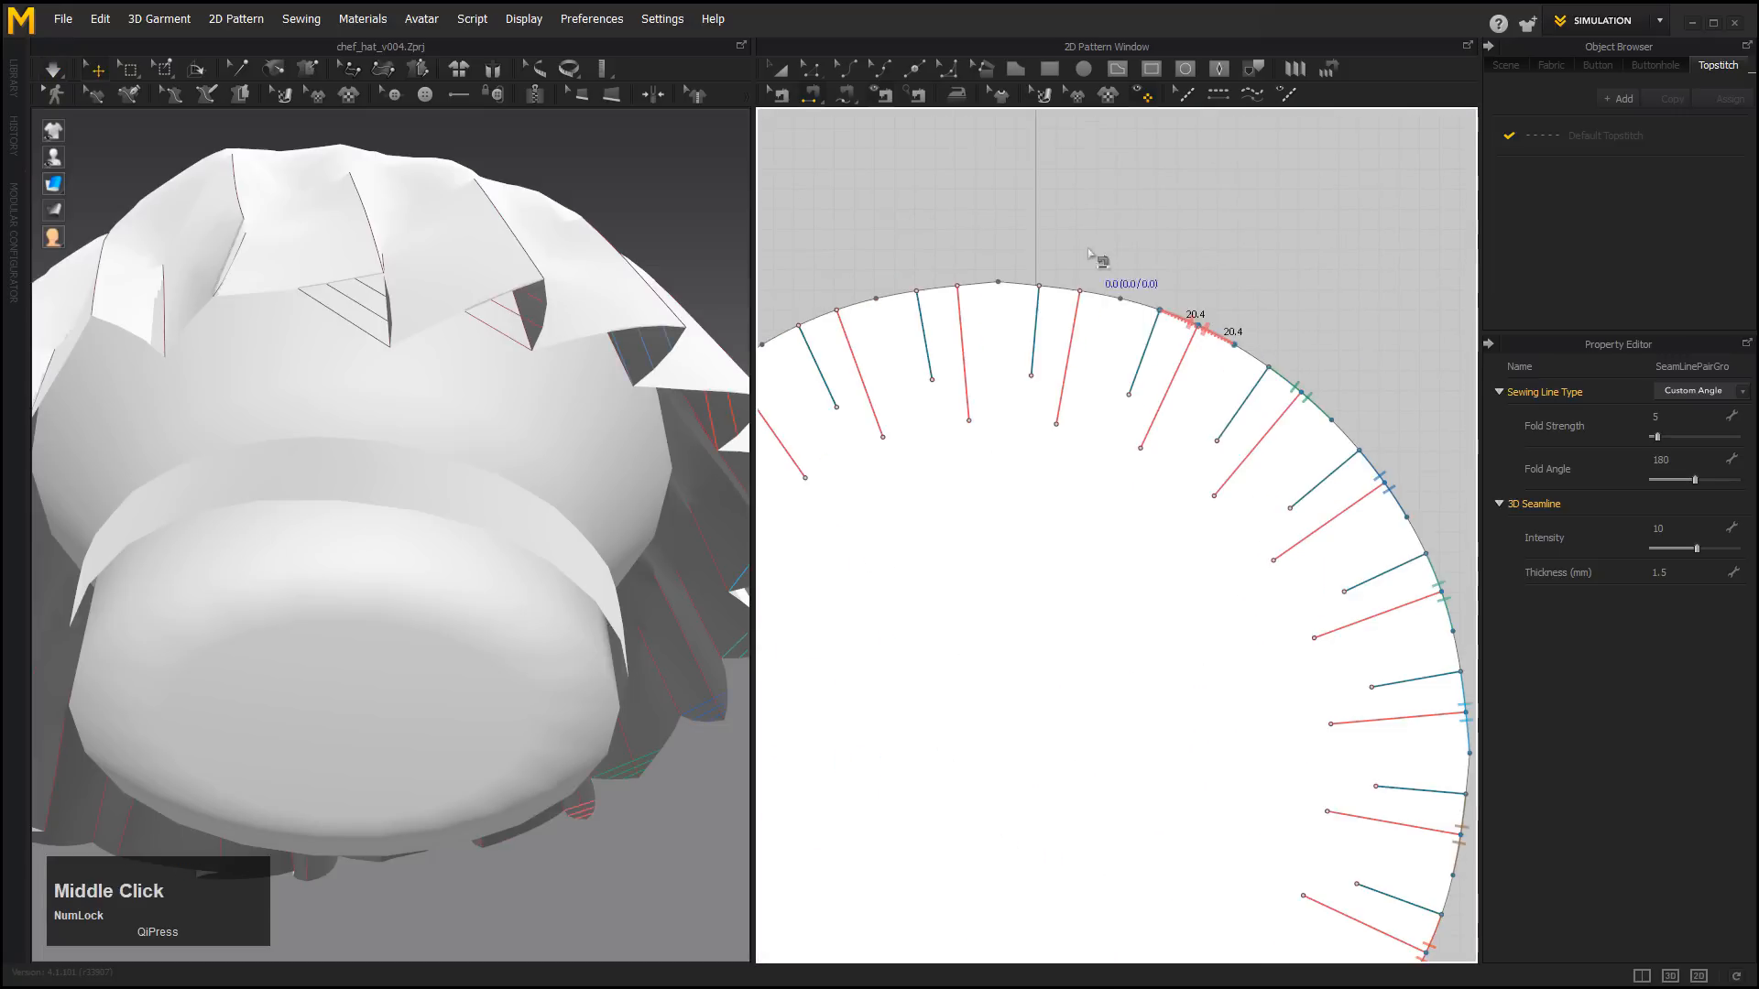
left_click(1100, 295)
left_click(1060, 289)
left_click(978, 284)
left_click(936, 289)
left_click(857, 304)
left_click(817, 317)
Sew the remaining outline segment pairs at the pleats down the circle's left side and back to the bottom.
middle_click_drag(799, 343, 967, 301)
left_click(913, 313)
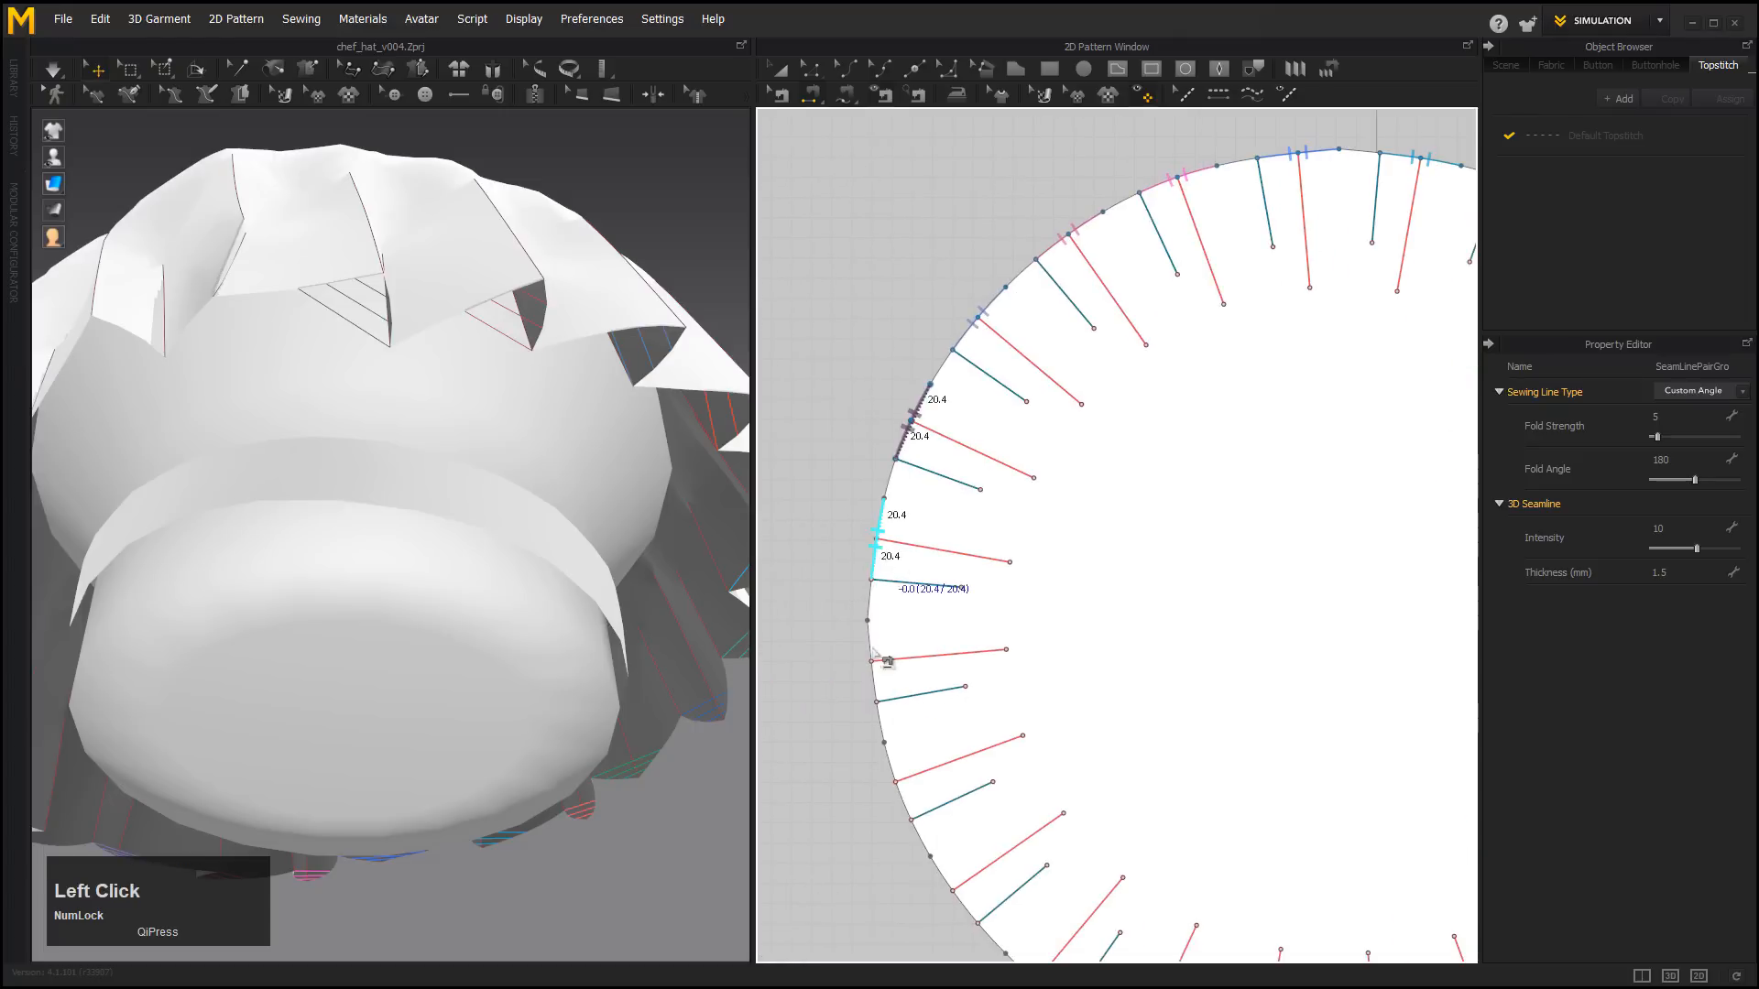
left_click(870, 643)
left_click(873, 683)
key("Escape")
left_click(890, 765)
left_click(903, 802)
middle_click_drag(930, 843, 857, 533)
left_click(869, 564)
left_click(891, 597)
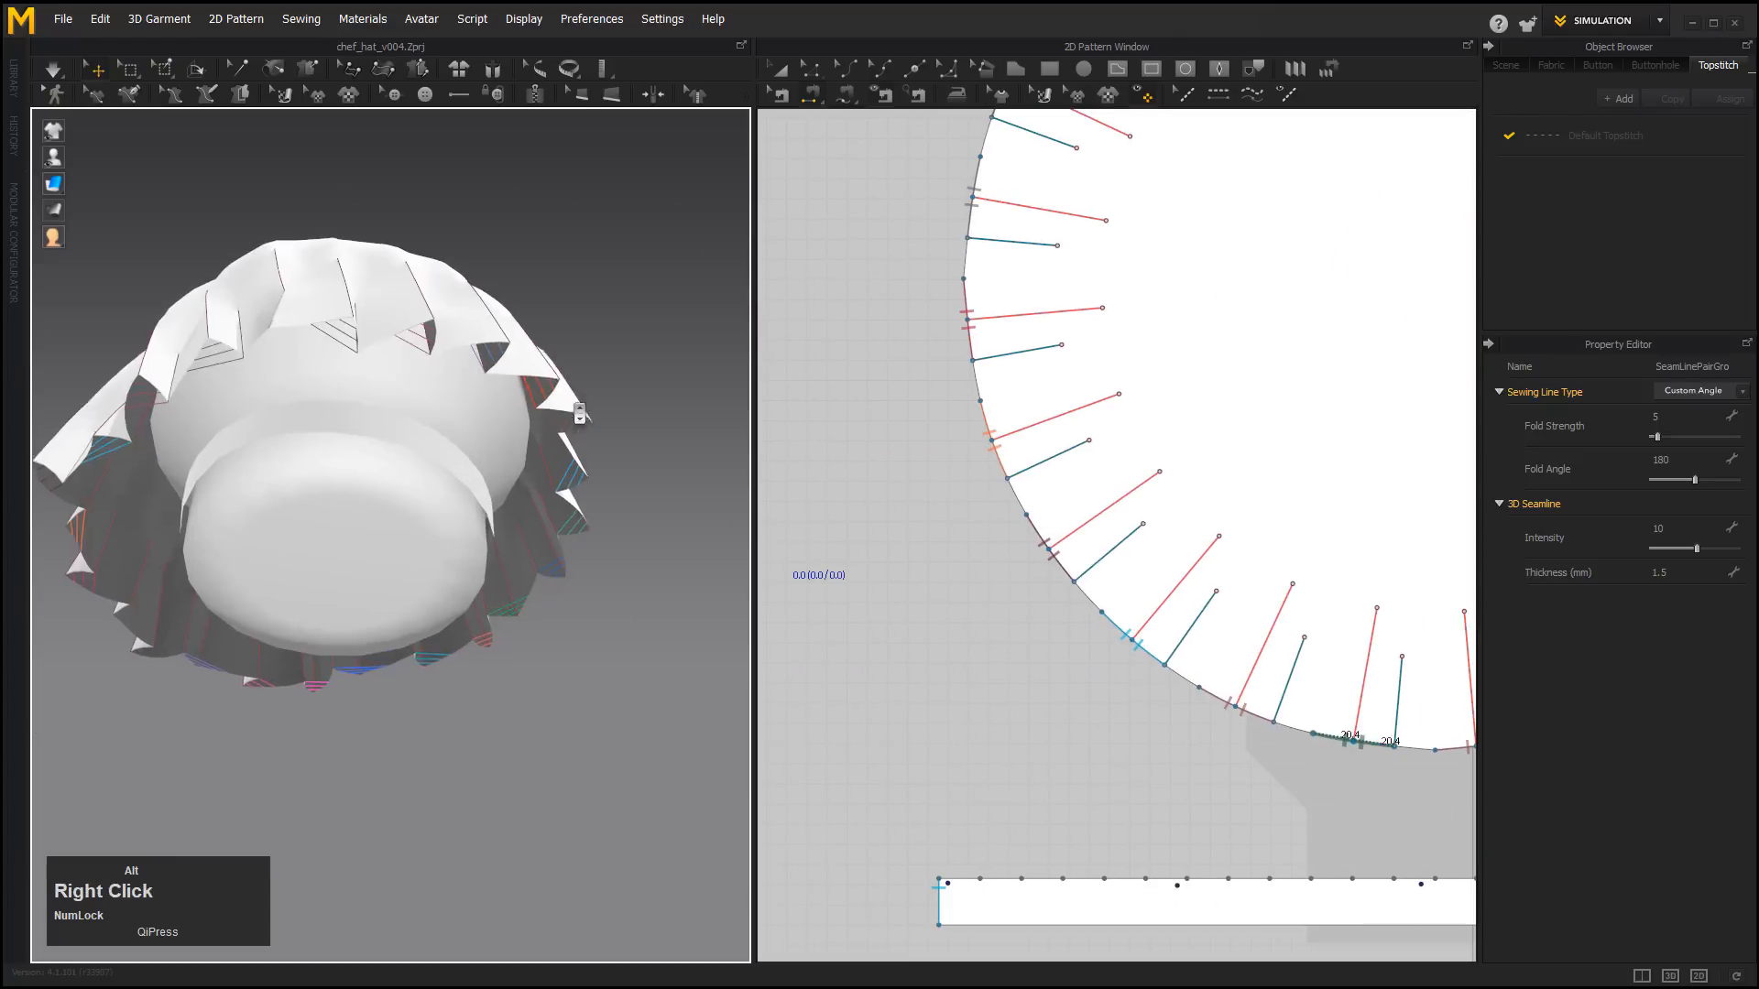
Simulate the garment to fold all the sewn pleats around the hat and check it from below and the side.
middle_click_drag(579, 414, 371, 317, "alt")
left_click(54, 71)
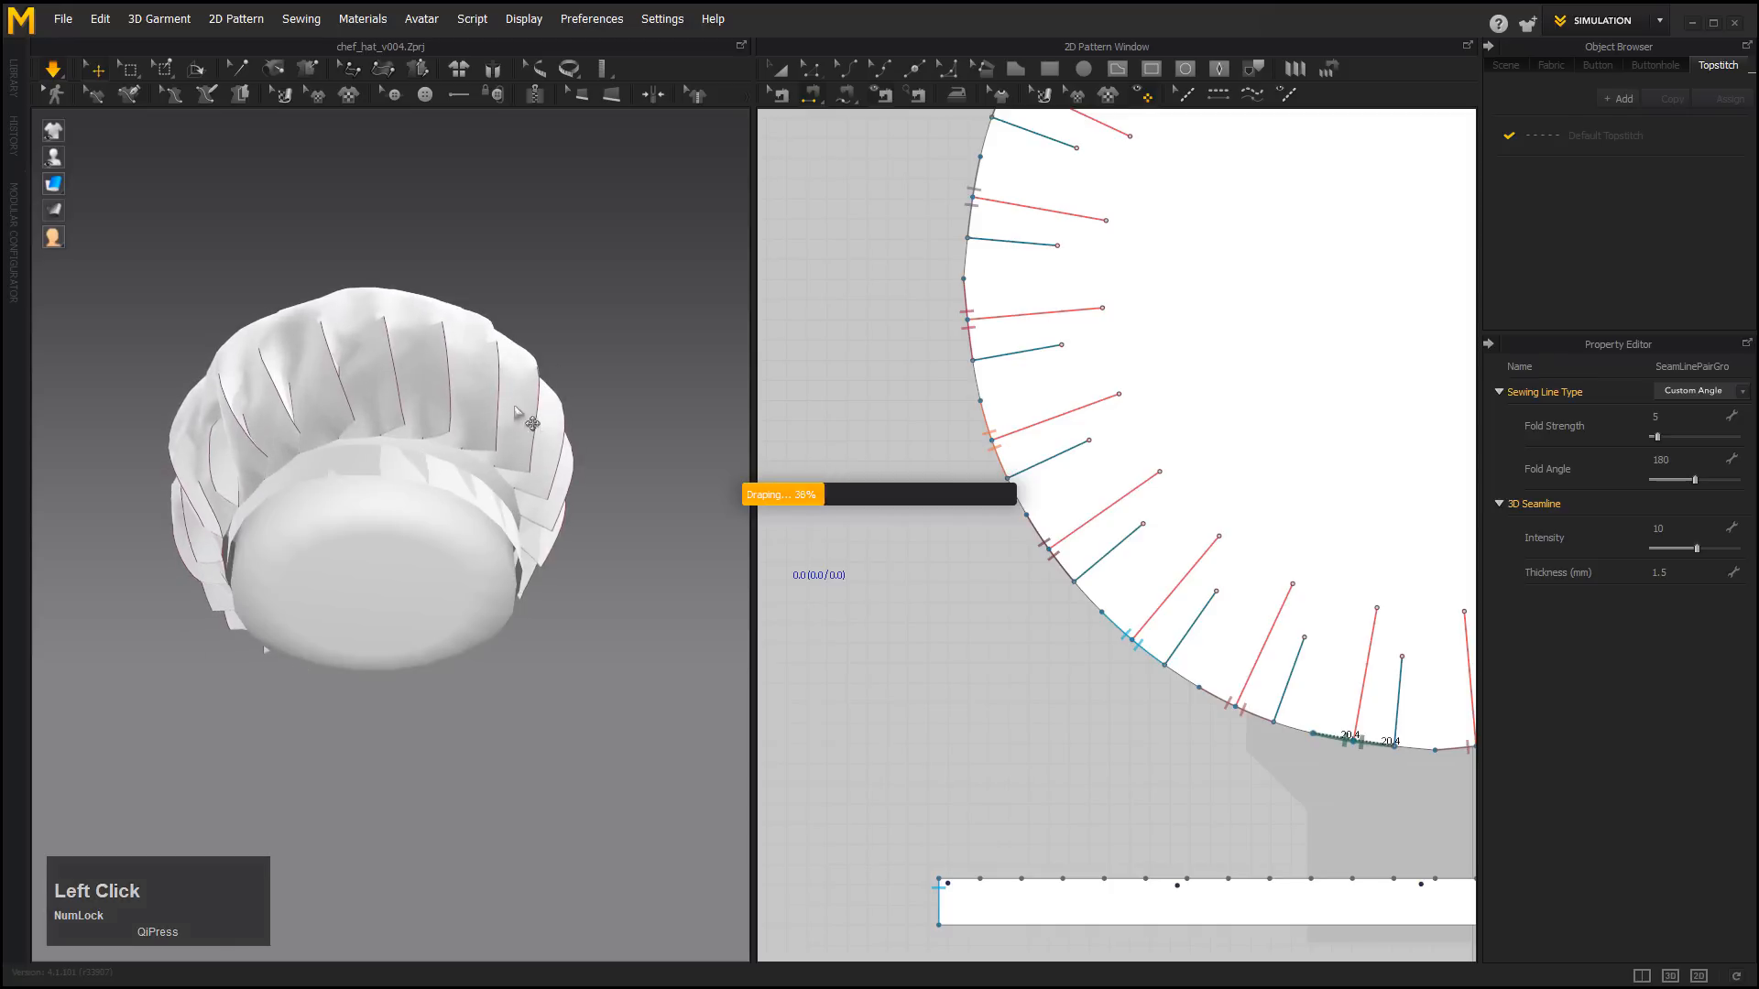
middle_click_drag(262, 645, 456, 449, "alt")
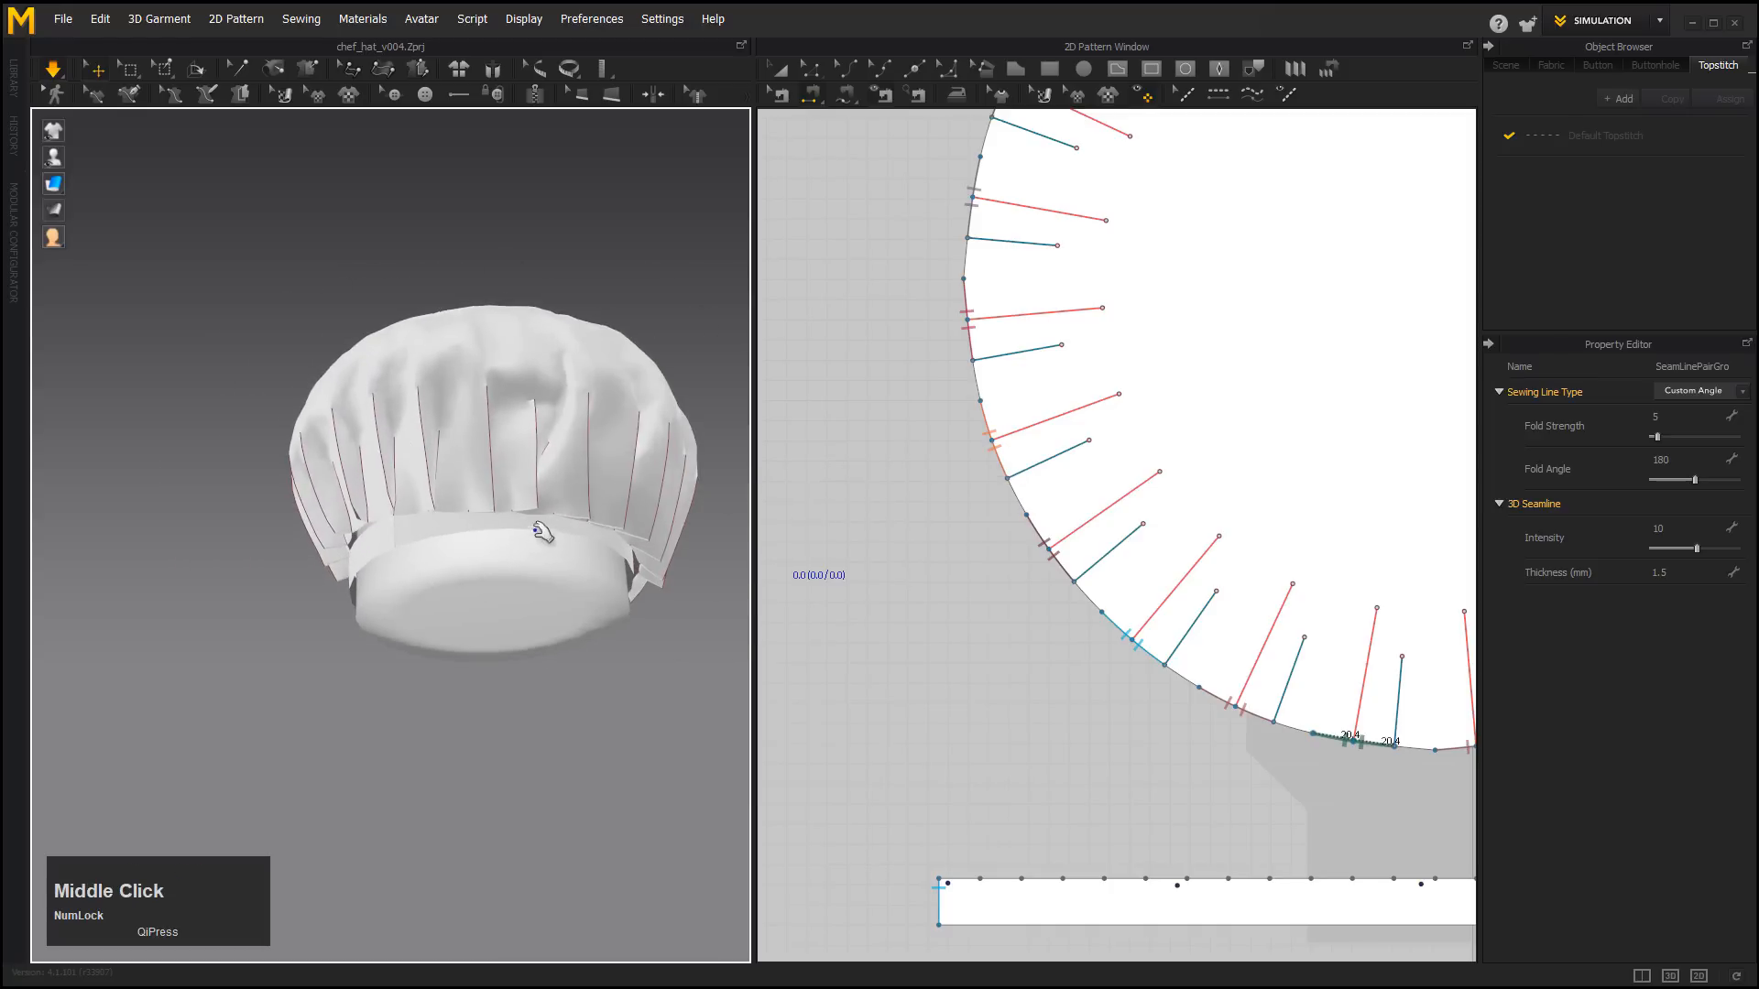
left_click_drag(542, 533, 852, 631, "alt")
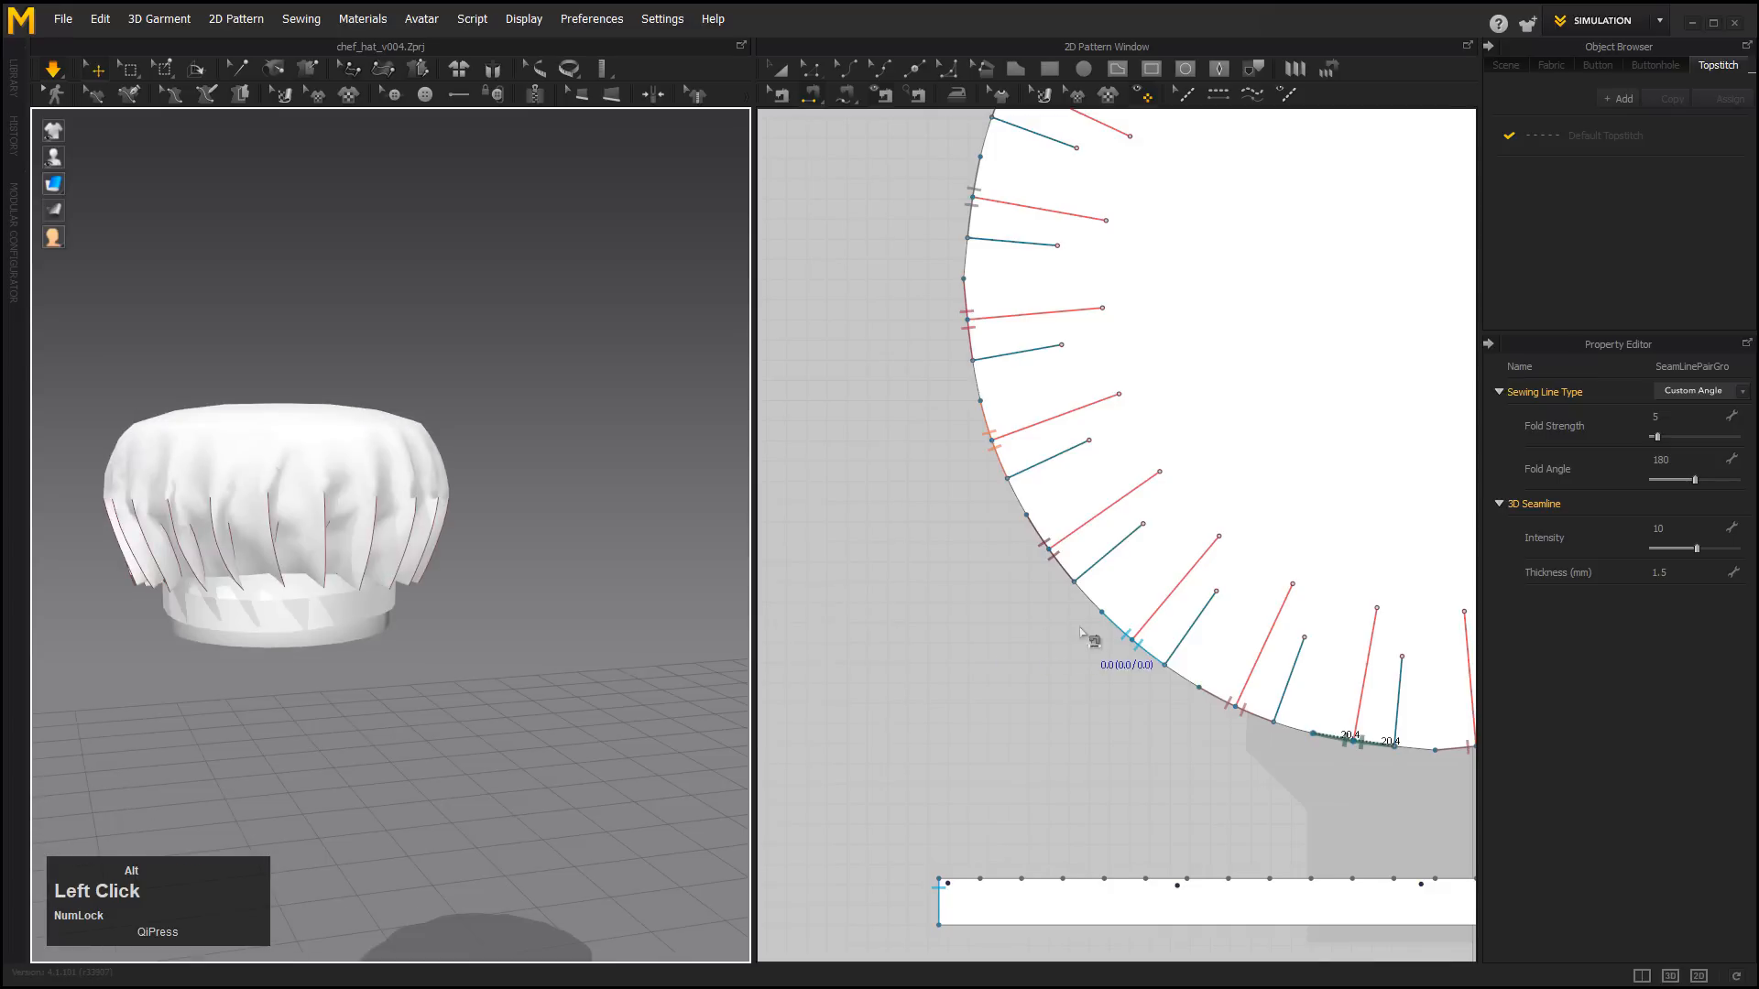
Sew the outline segment before the bottom-centre long pleat line to the segment just past that pleat's short line.
middle_click_drag(1104, 653, 838, 612, "alt")
middle_click_drag(1065, 726, 962, 634, "alt")
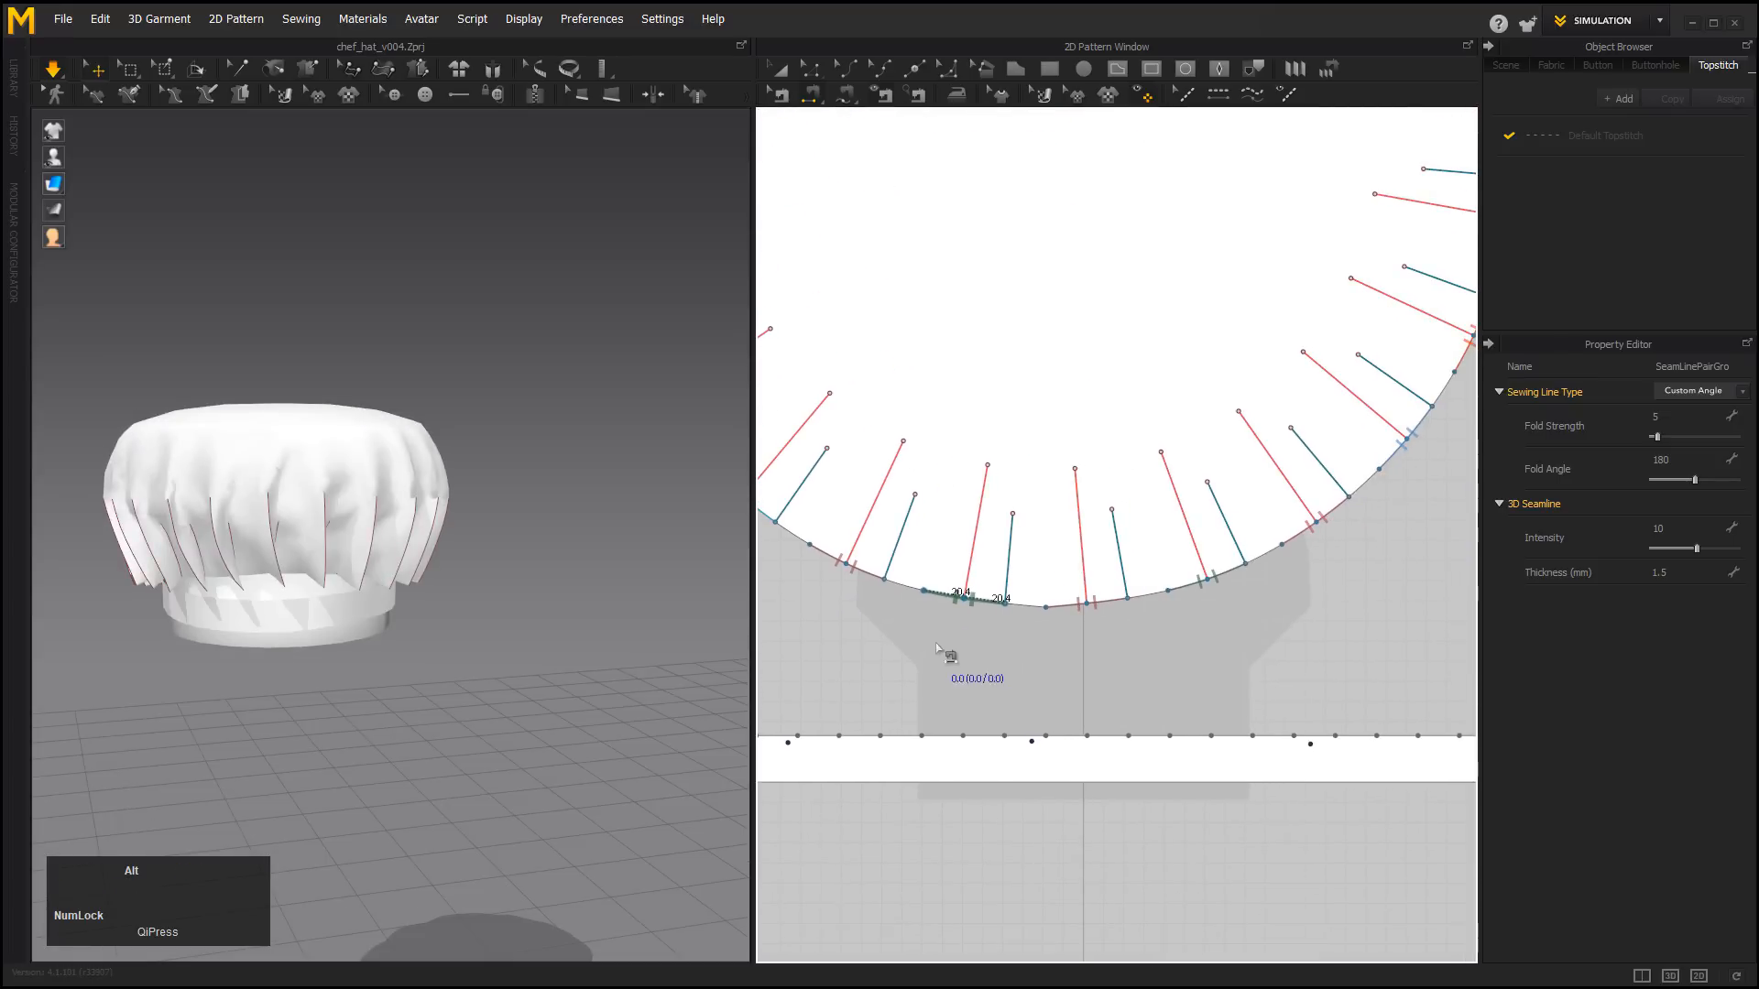
right_click_drag(948, 655, 1025, 687, "alt")
left_click_drag(491, 612, 520, 454, "alt")
right_click_drag(519, 455, 538, 420, "alt")
middle_click_drag(537, 420, 275, 306)
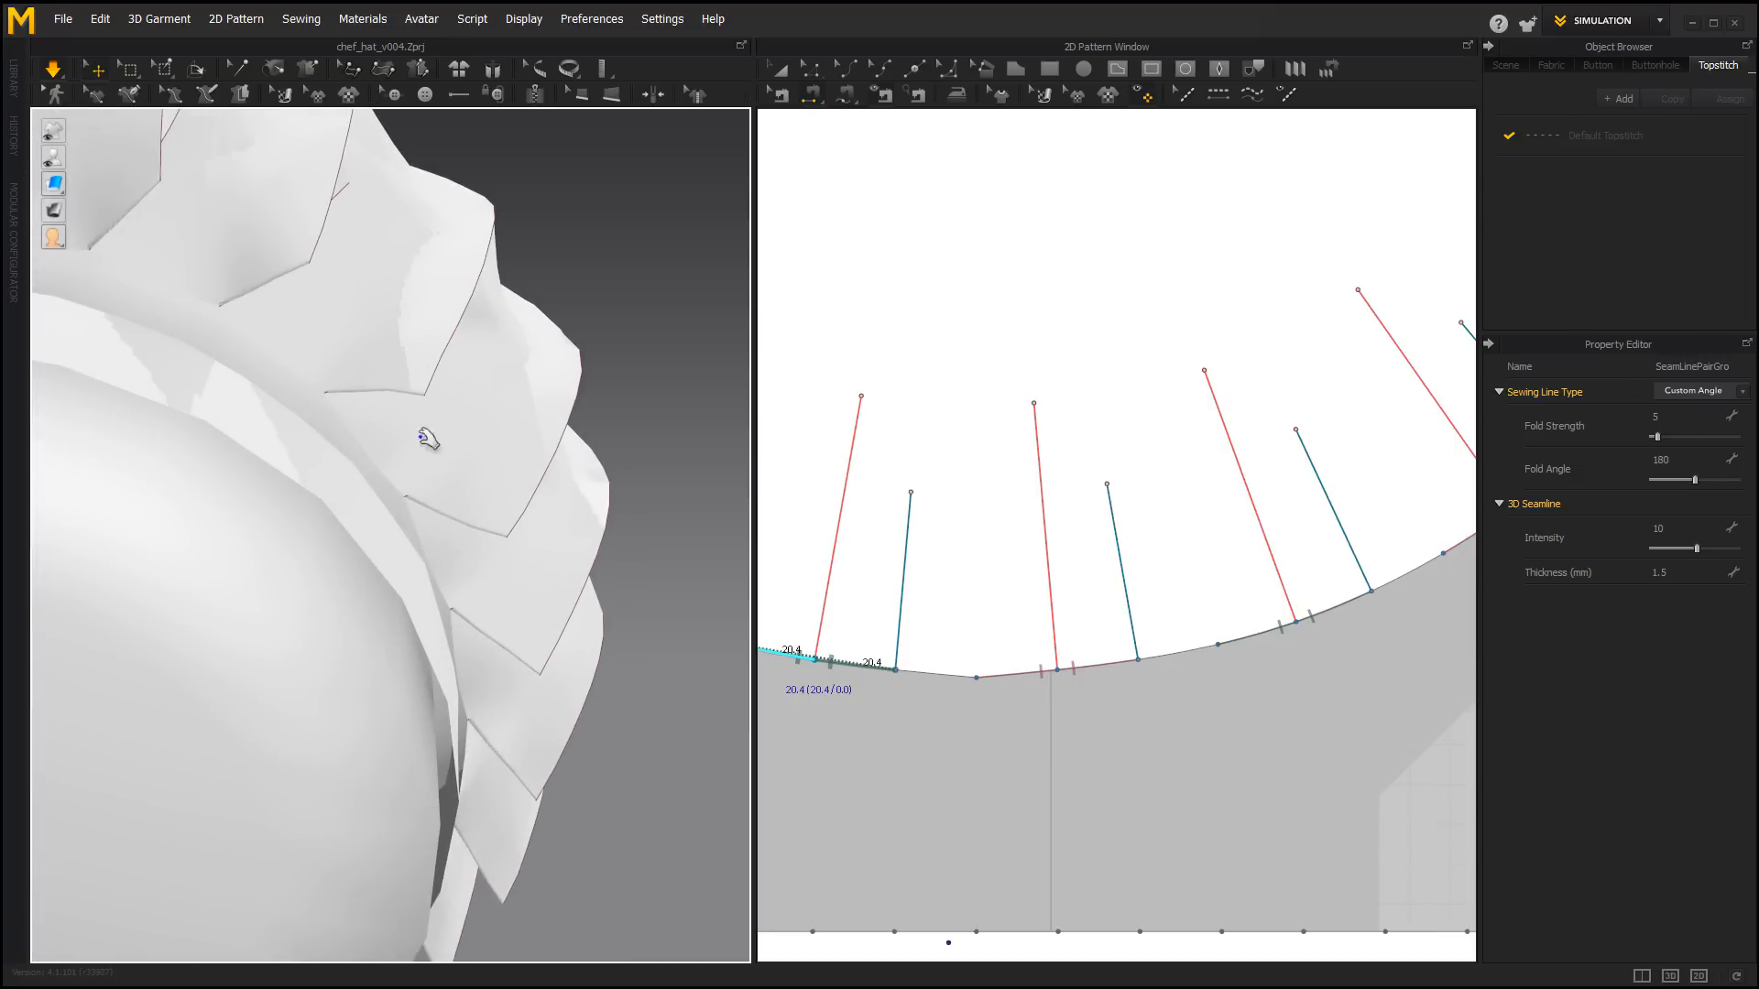
middle_click_drag(930, 739, 1099, 695)
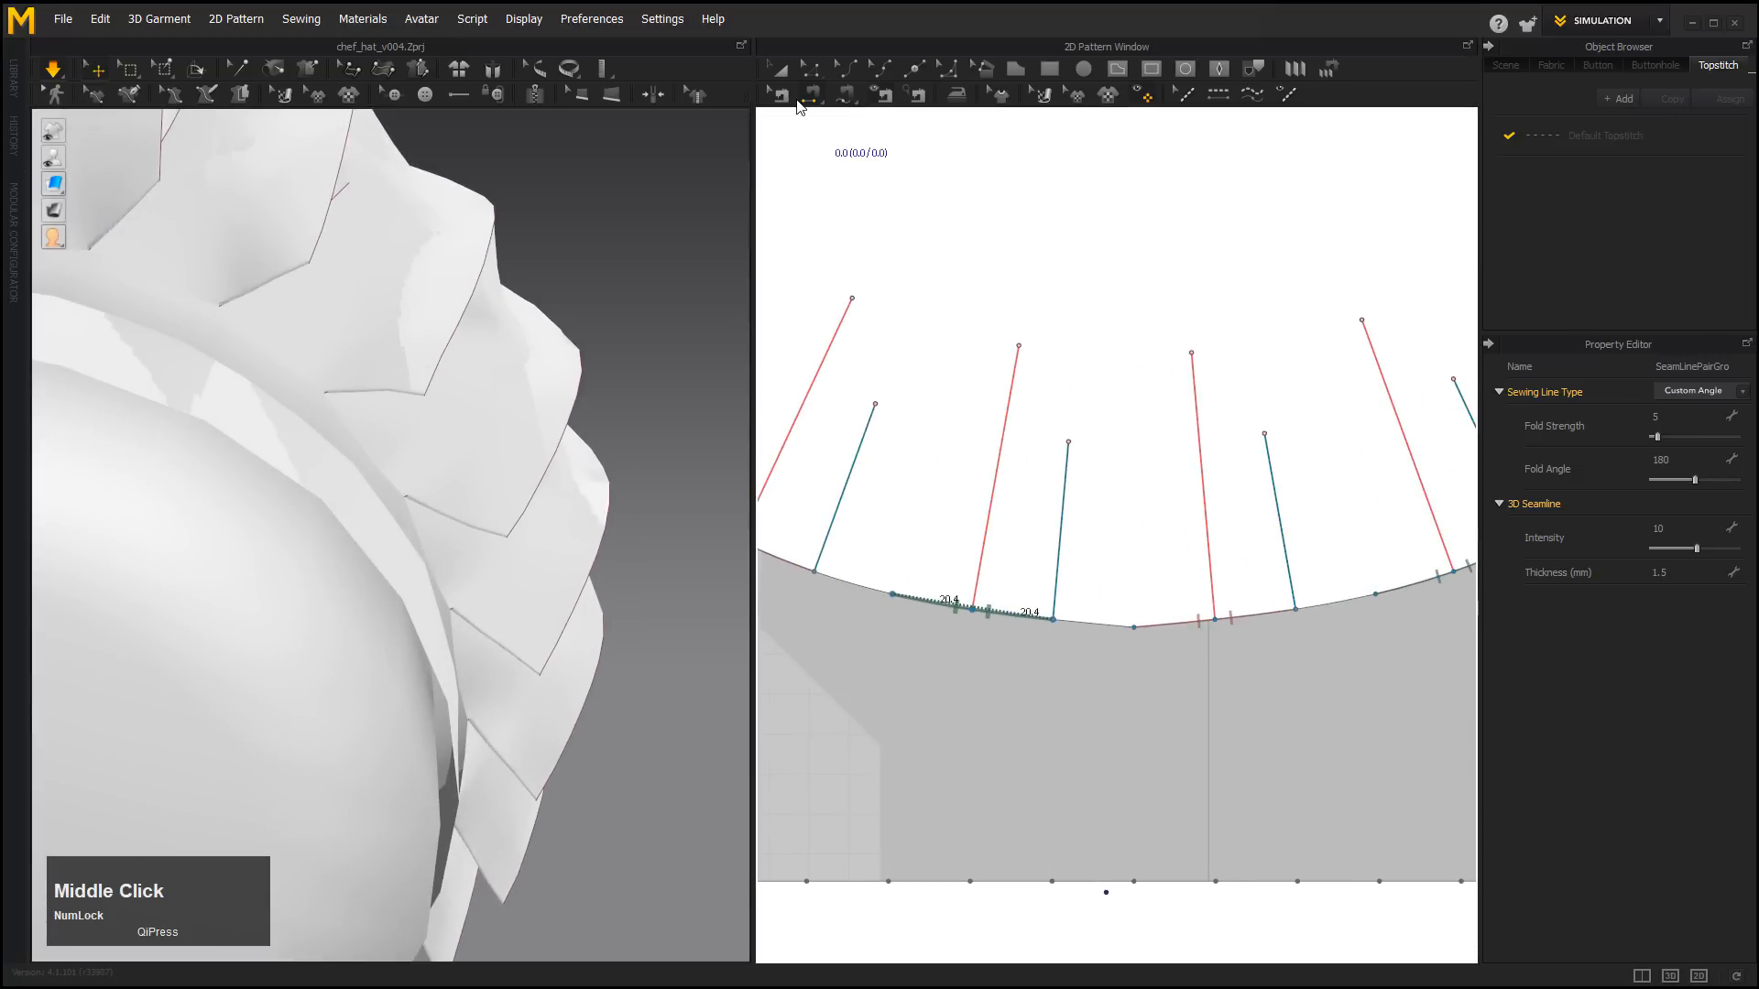
left_click(806, 97)
middle_click_drag(1214, 627, 1039, 586)
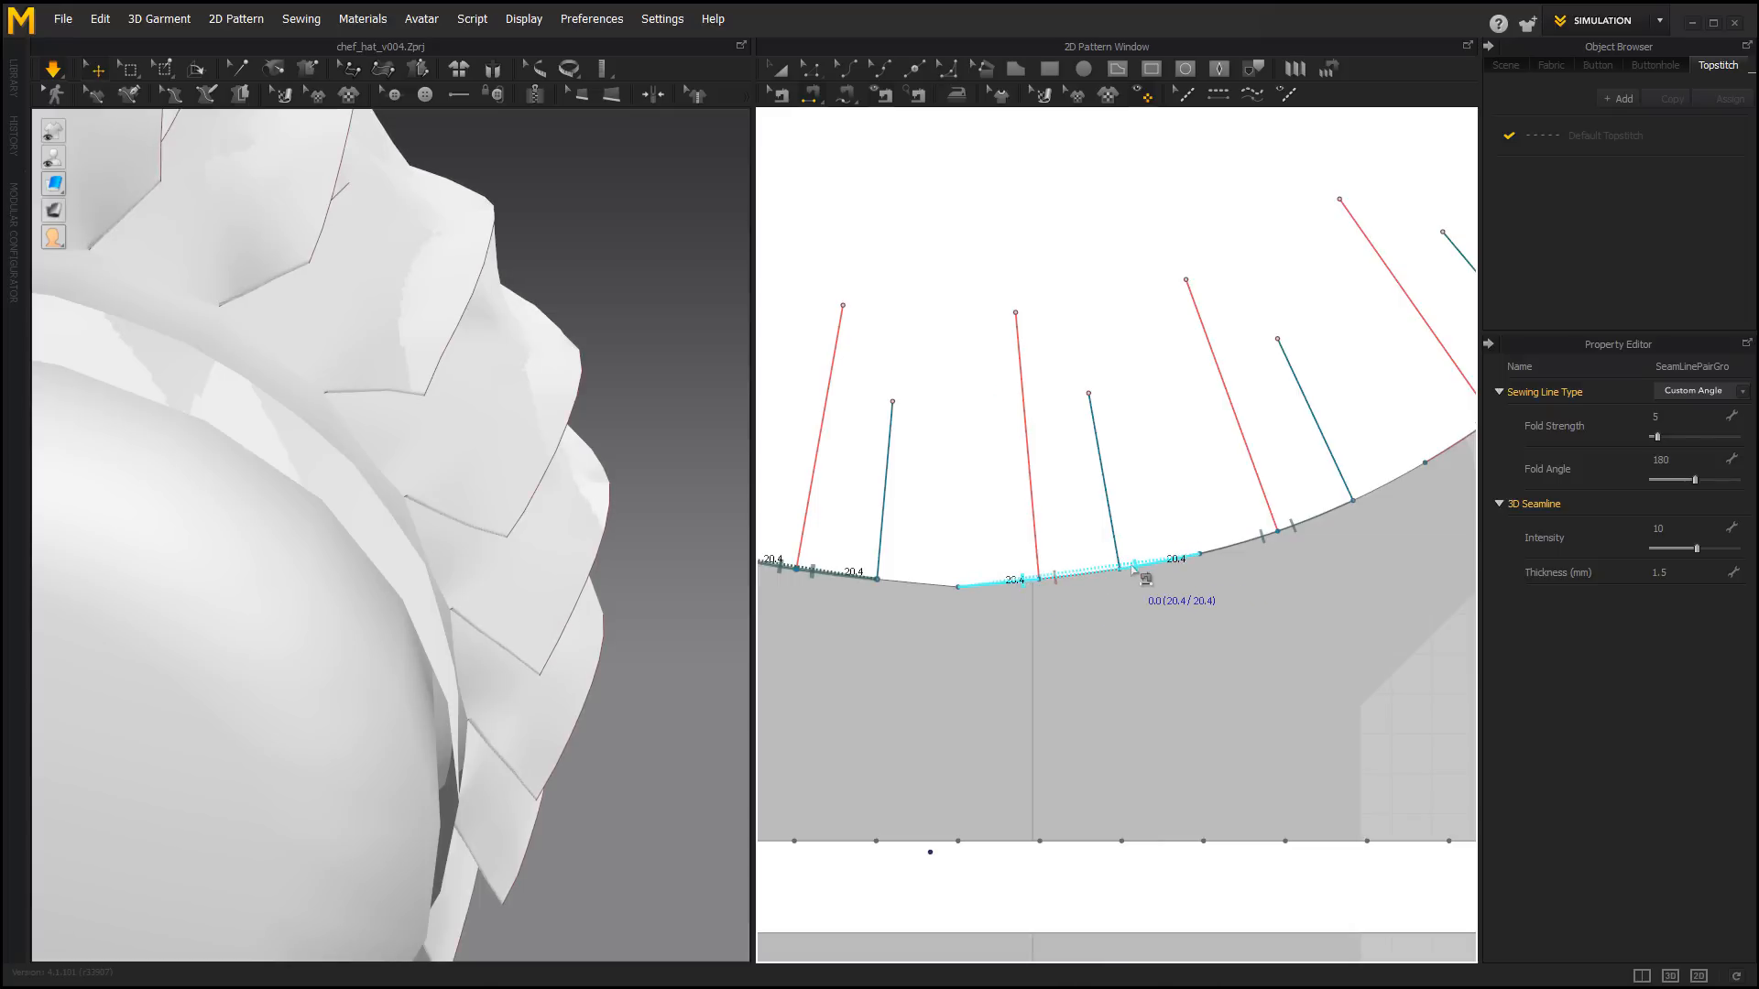
left_click(1182, 562)
View the hat from below and simulate it with the additional pleat seam.
scroll(385, 458, "down", 5)
middle_click_drag(238, 440, 394, 431)
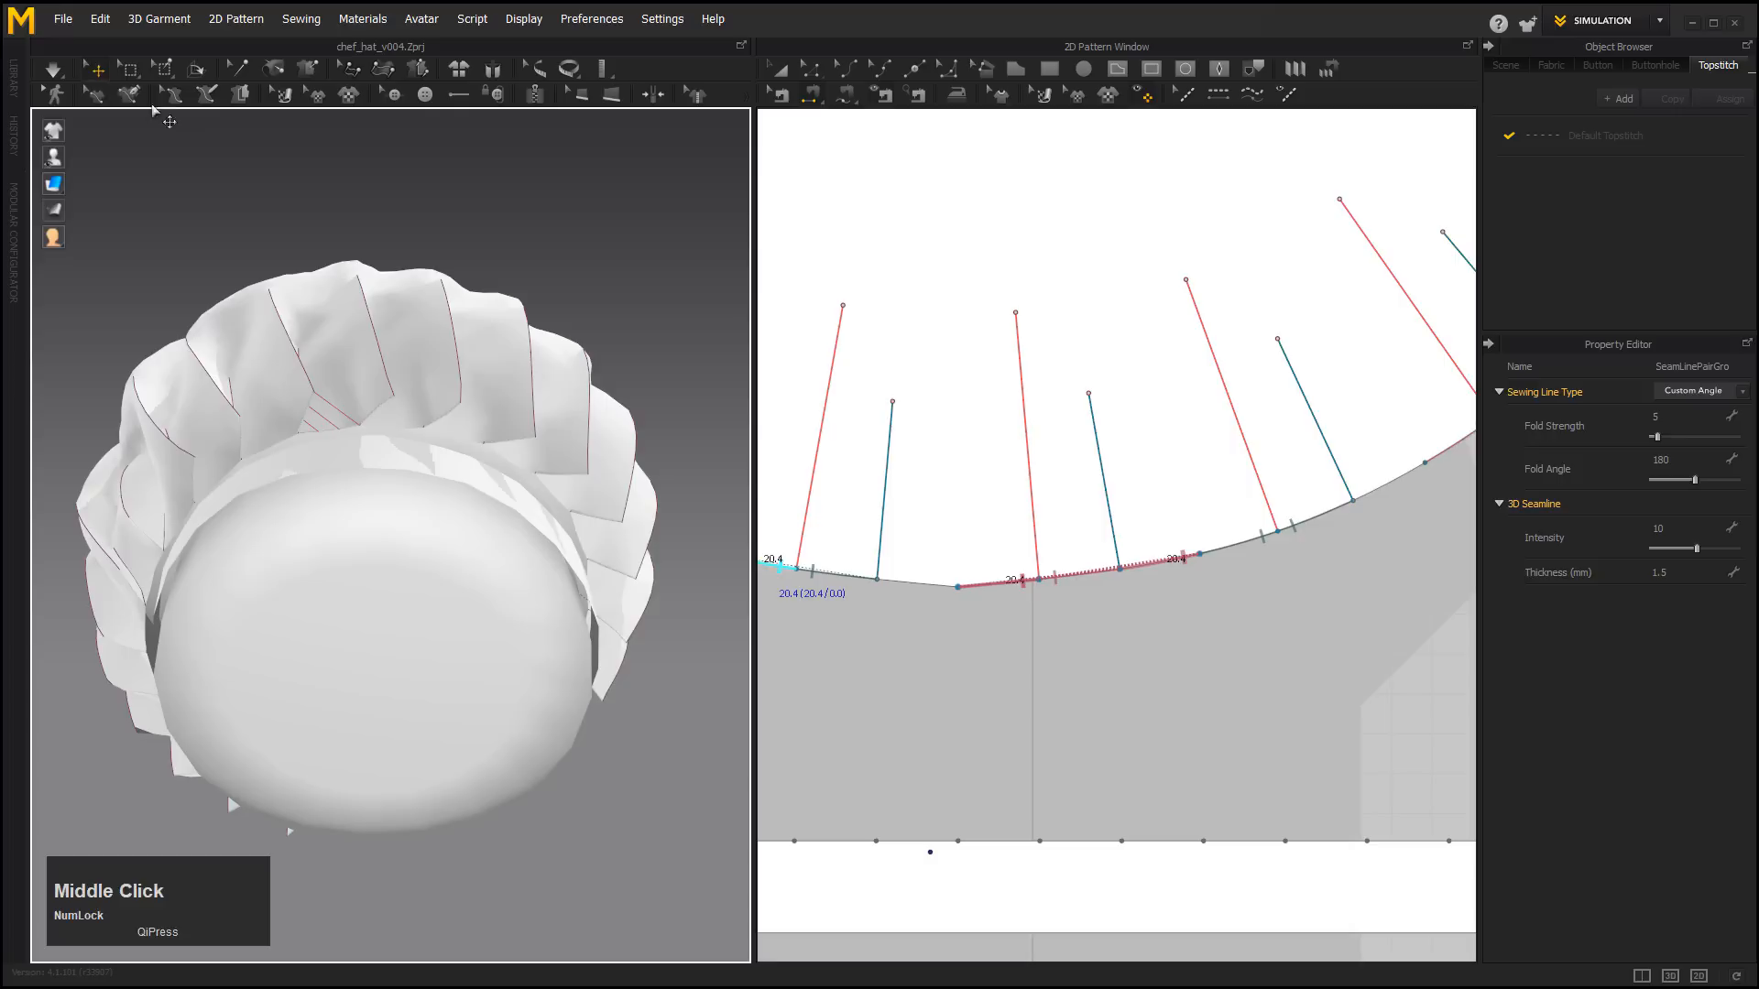
left_click(53, 70)
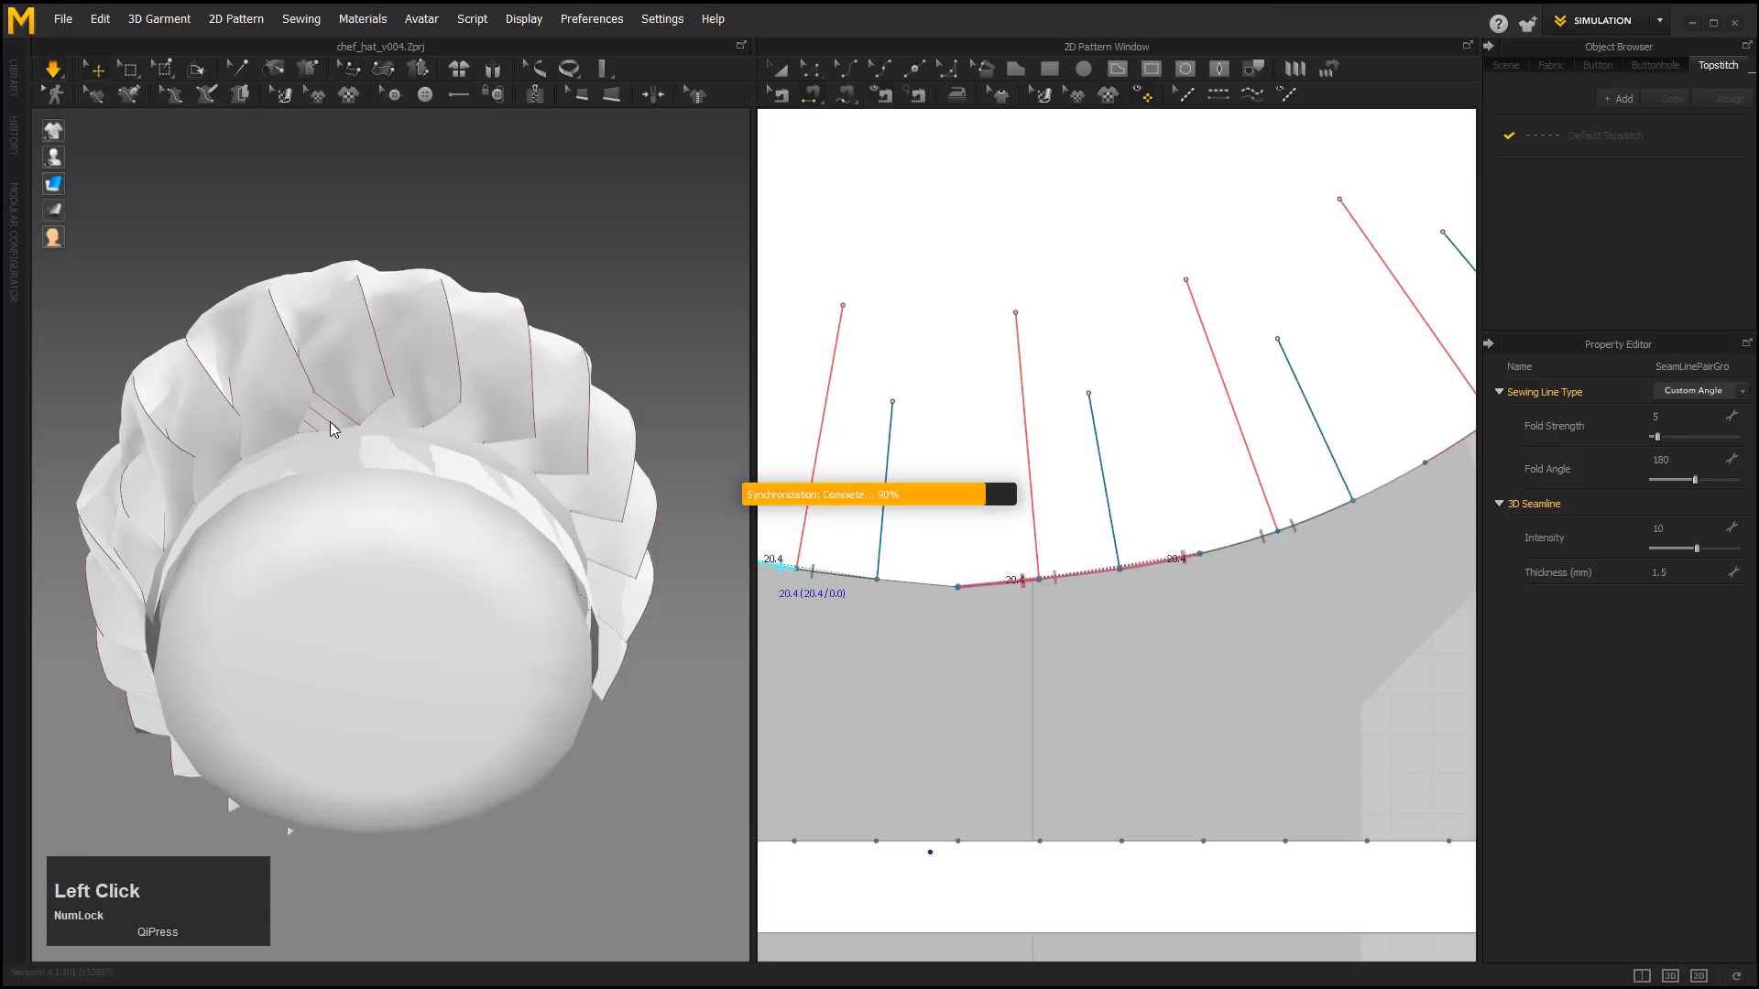
Sew the outline segment before each long pleat line to the segment past its short line, up the circle's lower-right and right side.
left_click_drag(557, 300, 538, 299, "alt")
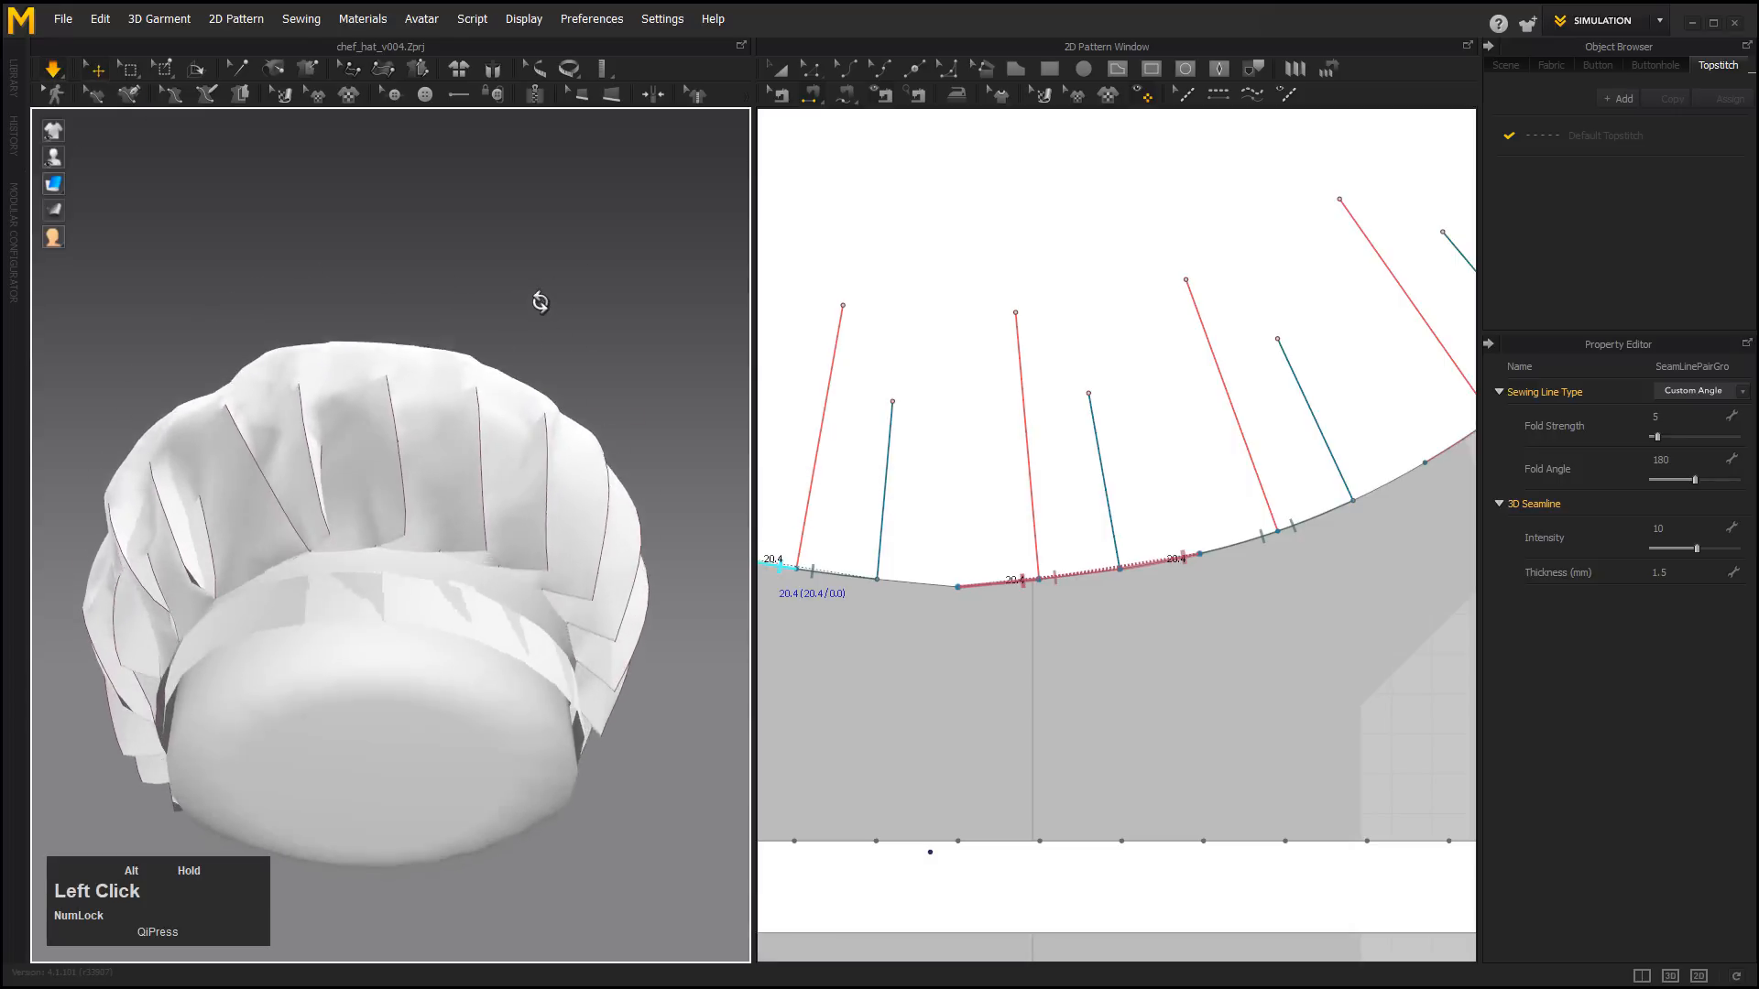
middle_click_drag(1048, 596, 993, 629)
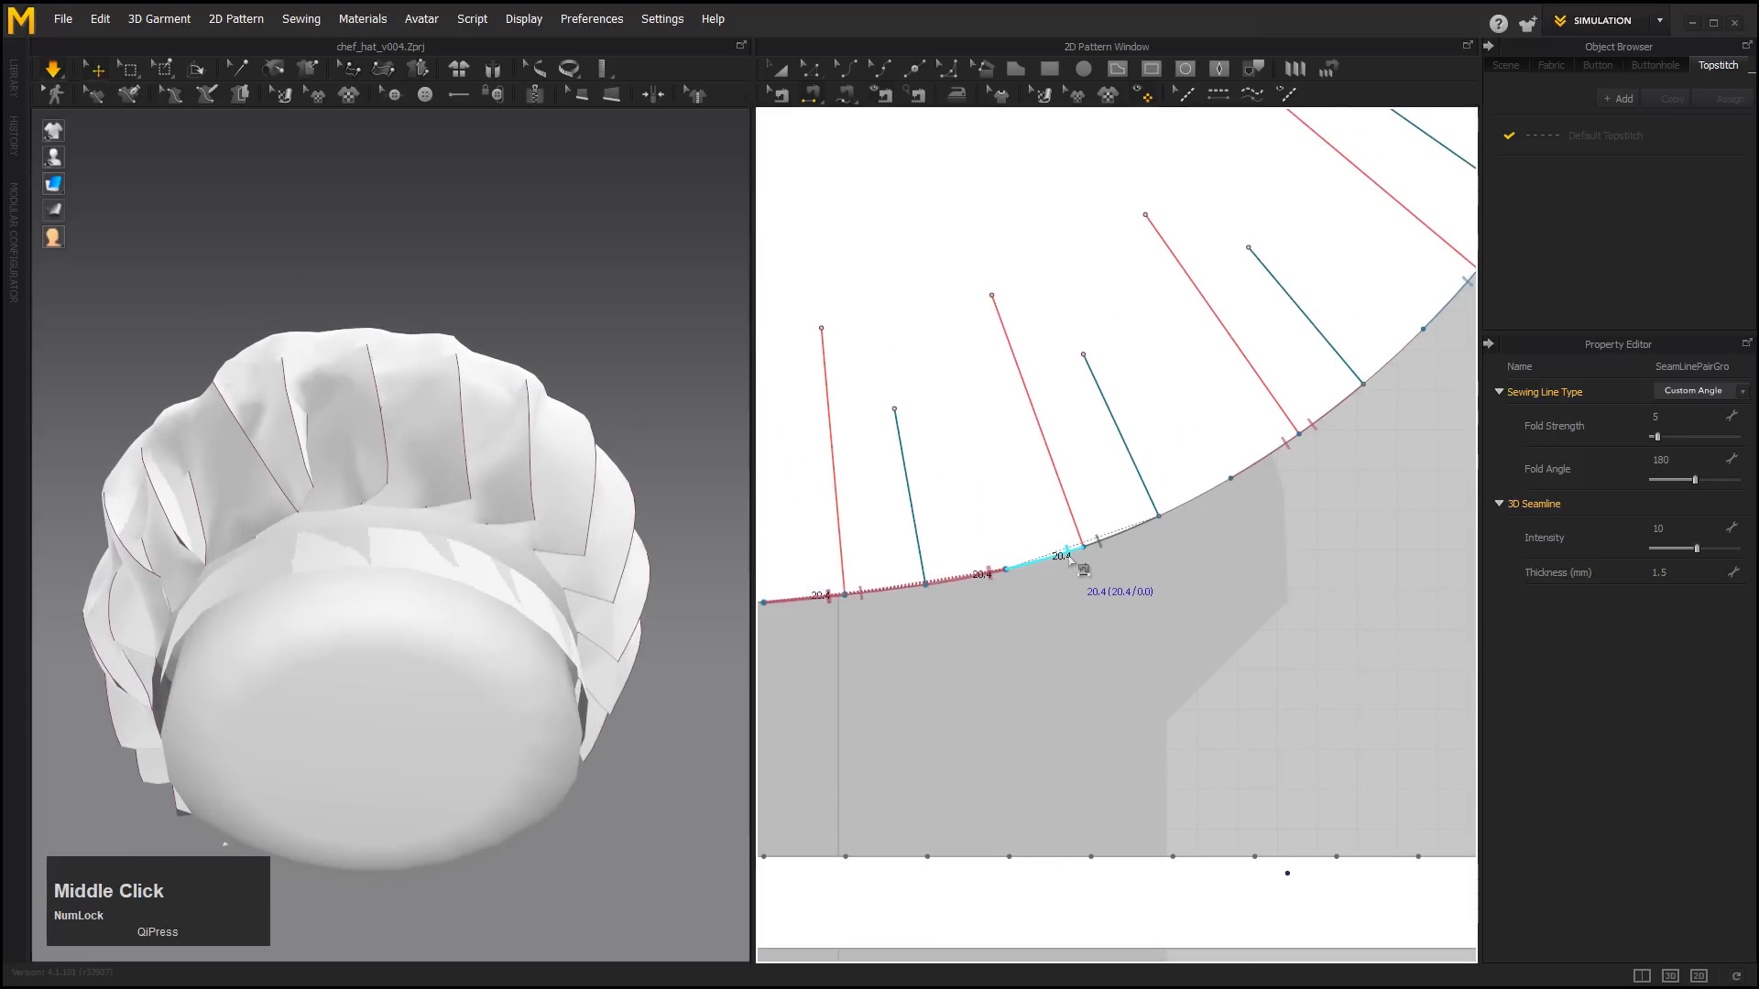
left_click(1006, 570)
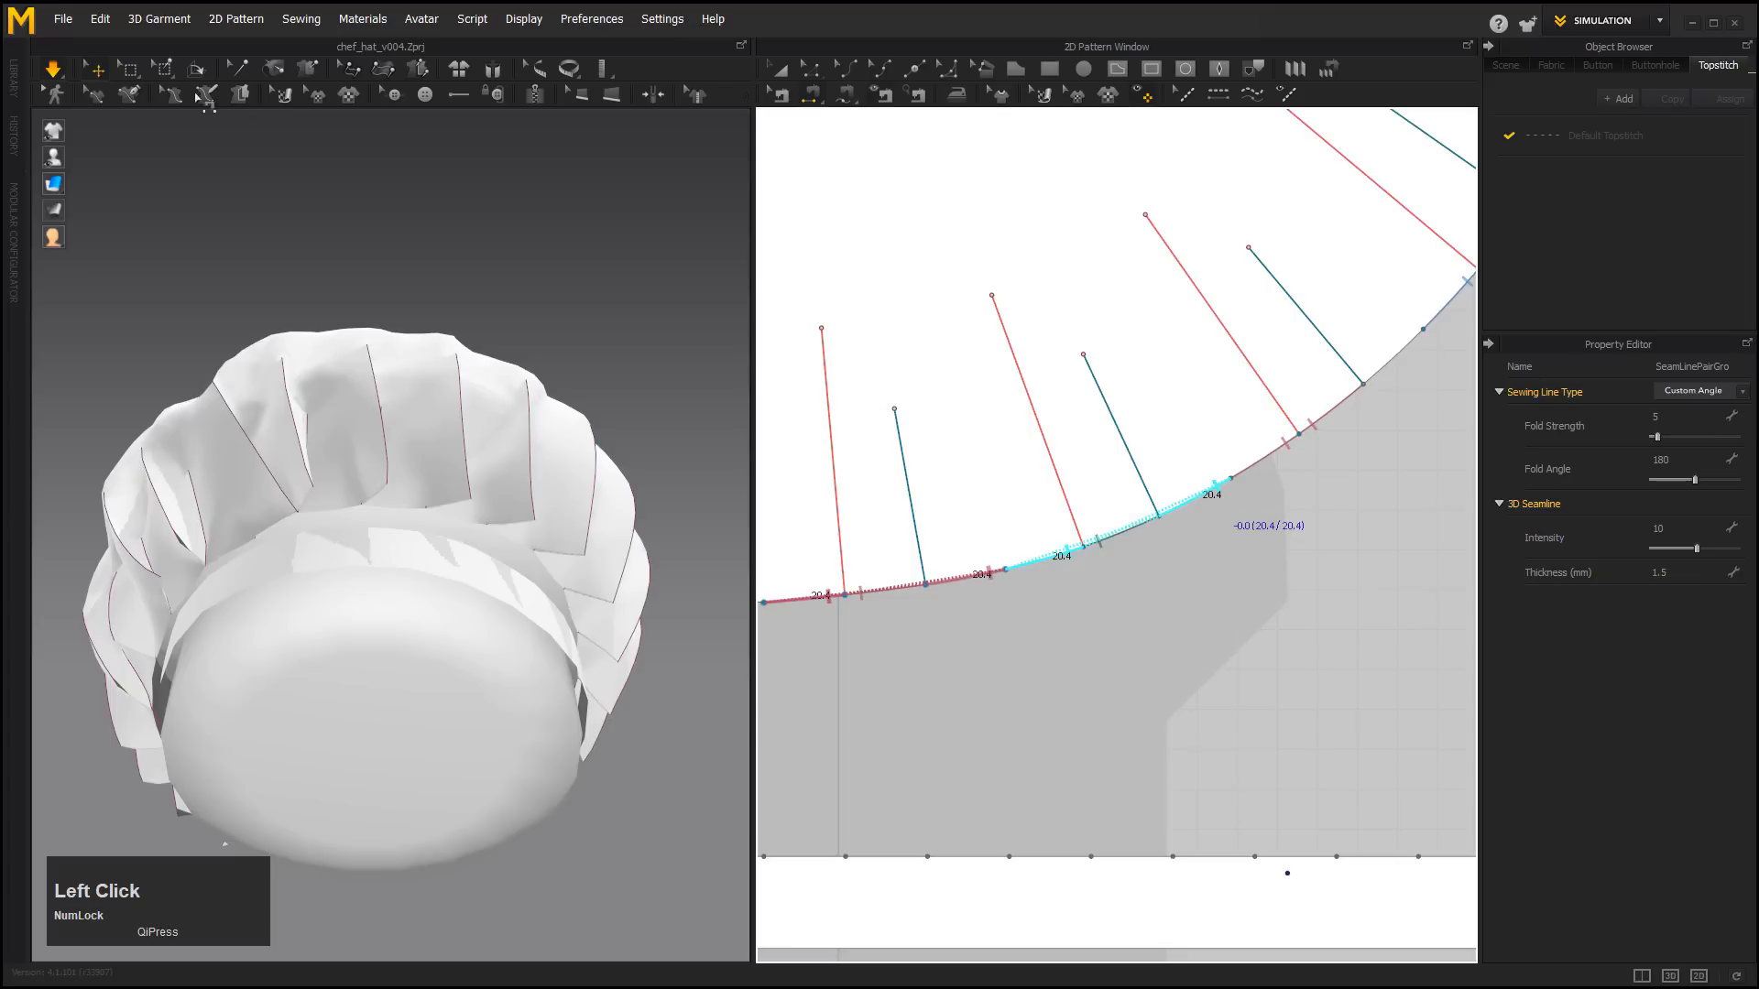
left_click(1011, 651)
left_click(1139, 552)
left_click(1197, 494)
left_click(1298, 366)
scroll(1283, 420, "down", 5)
middle_click_drag(1284, 419, 1325, 641)
left_click(1253, 661)
left_click(1275, 601)
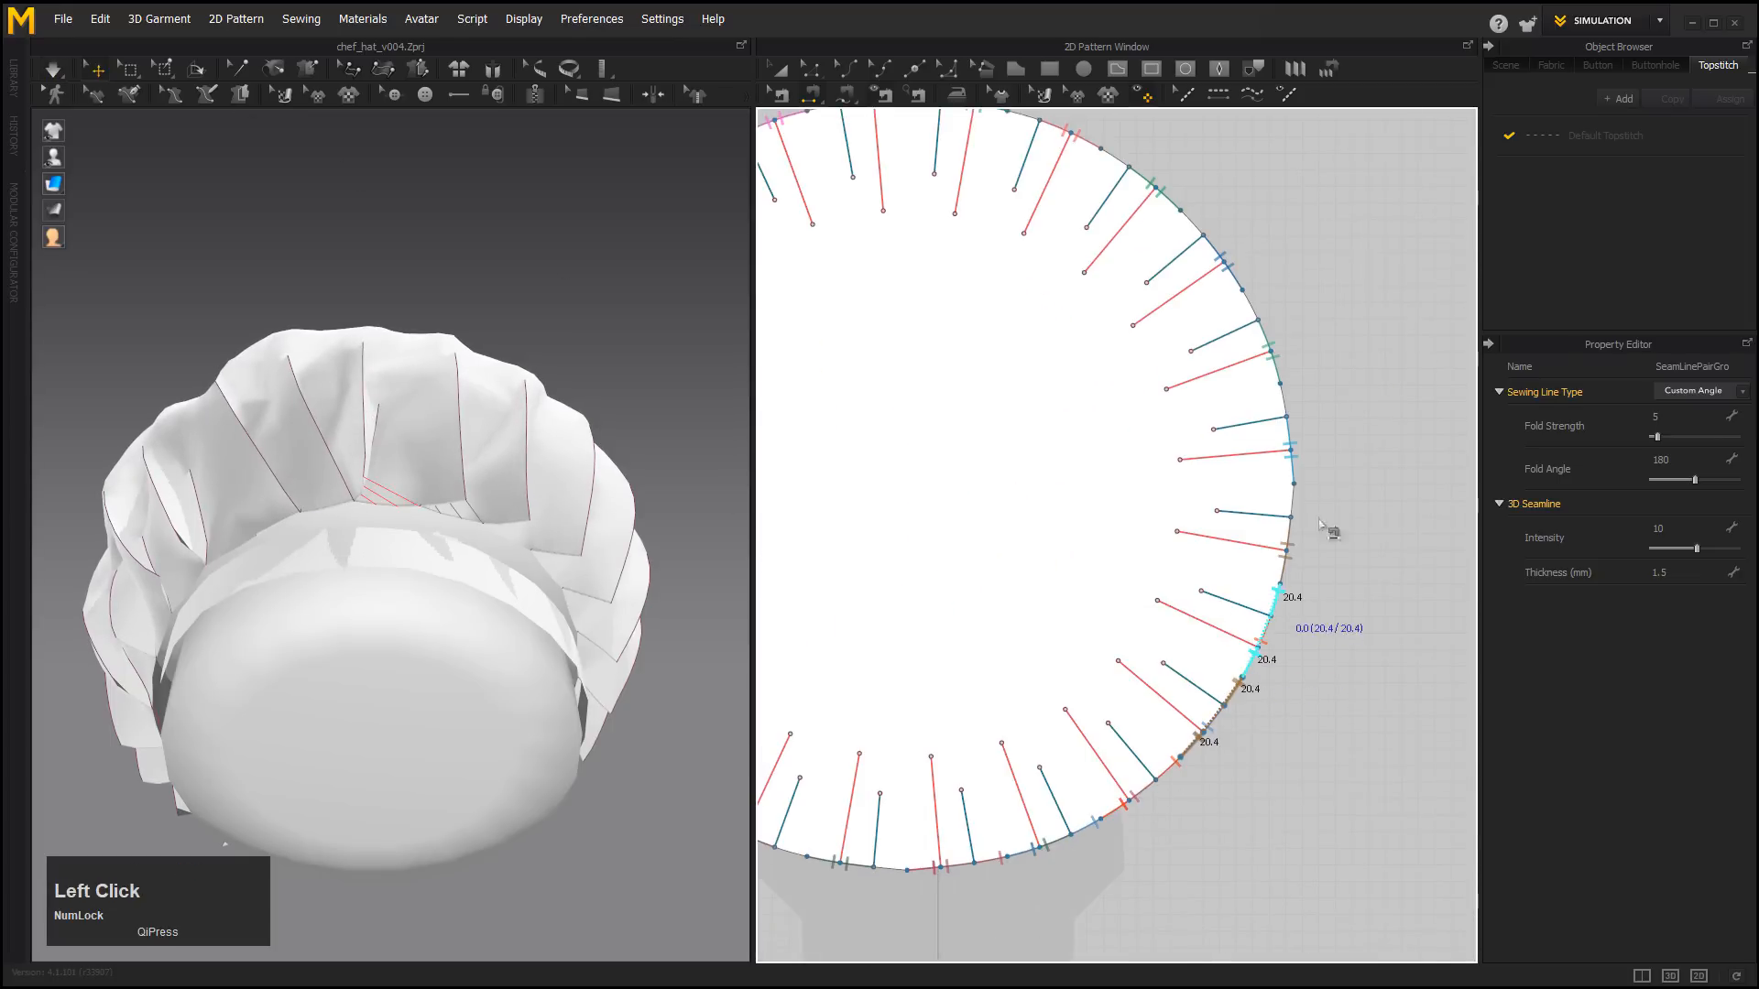
left_click(1319, 526)
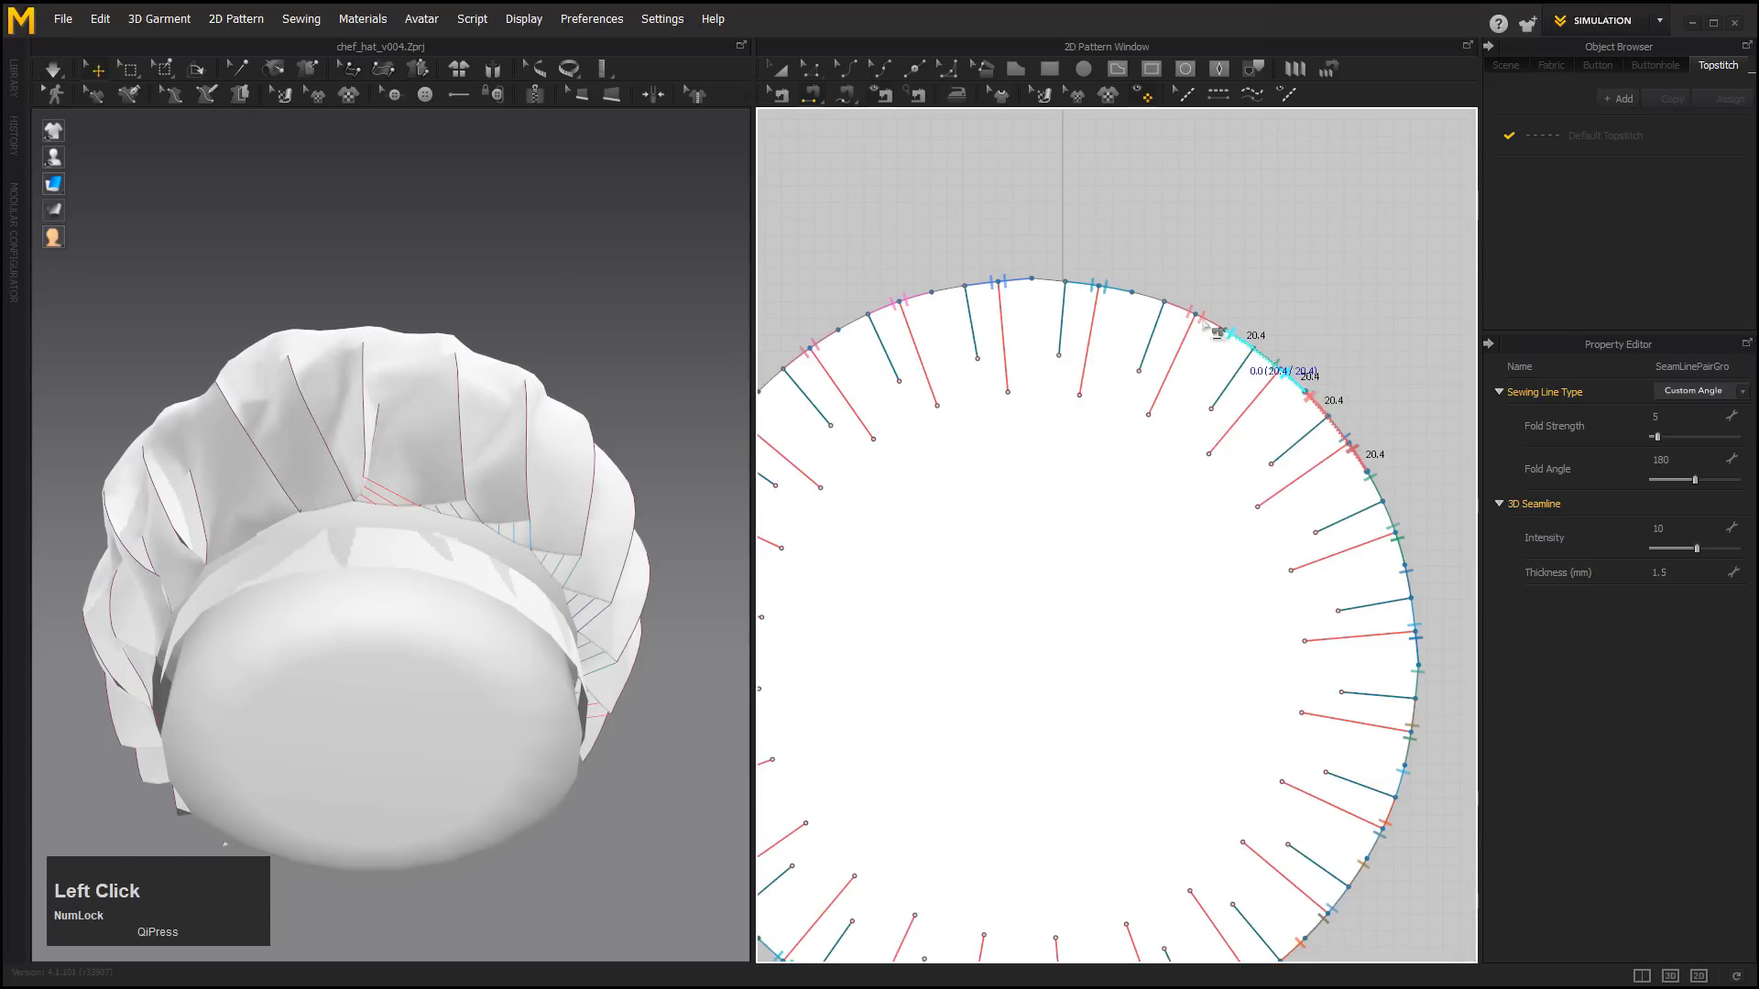
Continue sewing the paired outline segments at the pleats across the circle's top and into its upper-left side.
left_click(1203, 321)
left_click(1139, 297)
middle_click_drag(1122, 302, 1211, 352)
left_click(1129, 336)
left_click(855, 440)
middle_click_drag(906, 458, 1130, 401)
left_click(1058, 407)
left_click(1017, 463)
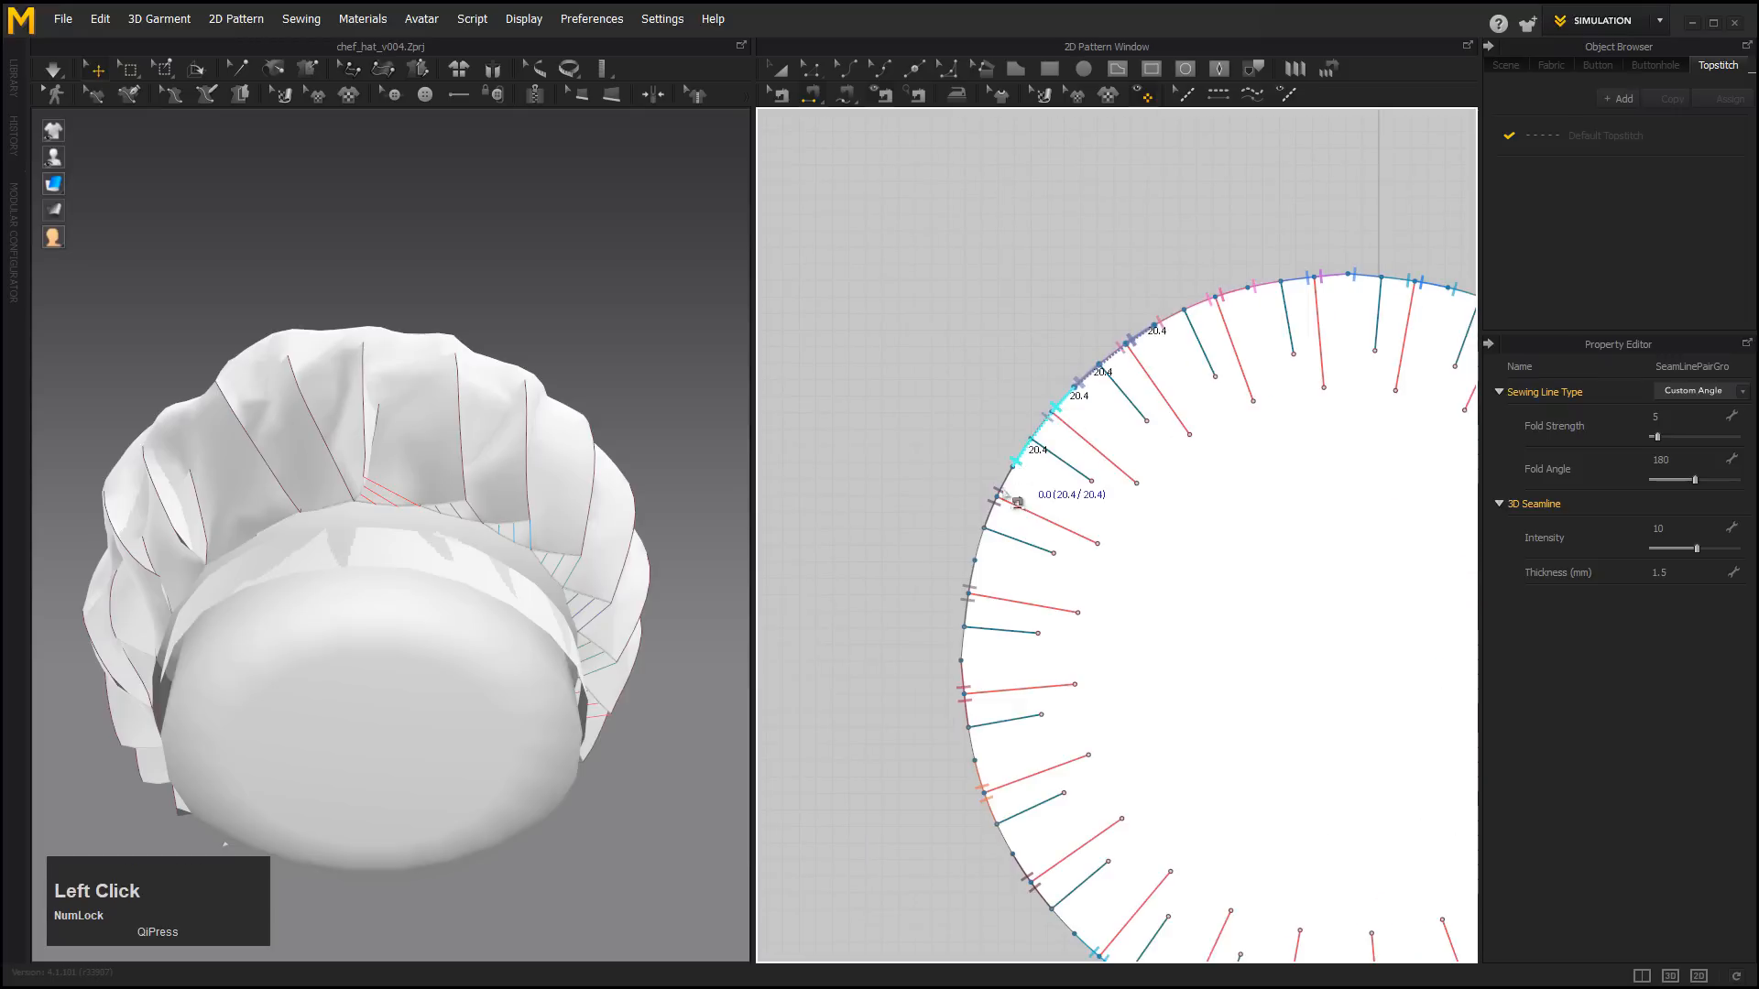
Sew the paired outline segments at the pleats down the circle's left side.
left_click(1001, 489)
left_click(981, 555)
left_click(971, 589)
left_click(963, 654)
middle_click_drag(892, 610, 817, 369)
left_click(890, 447)
left_click(902, 515)
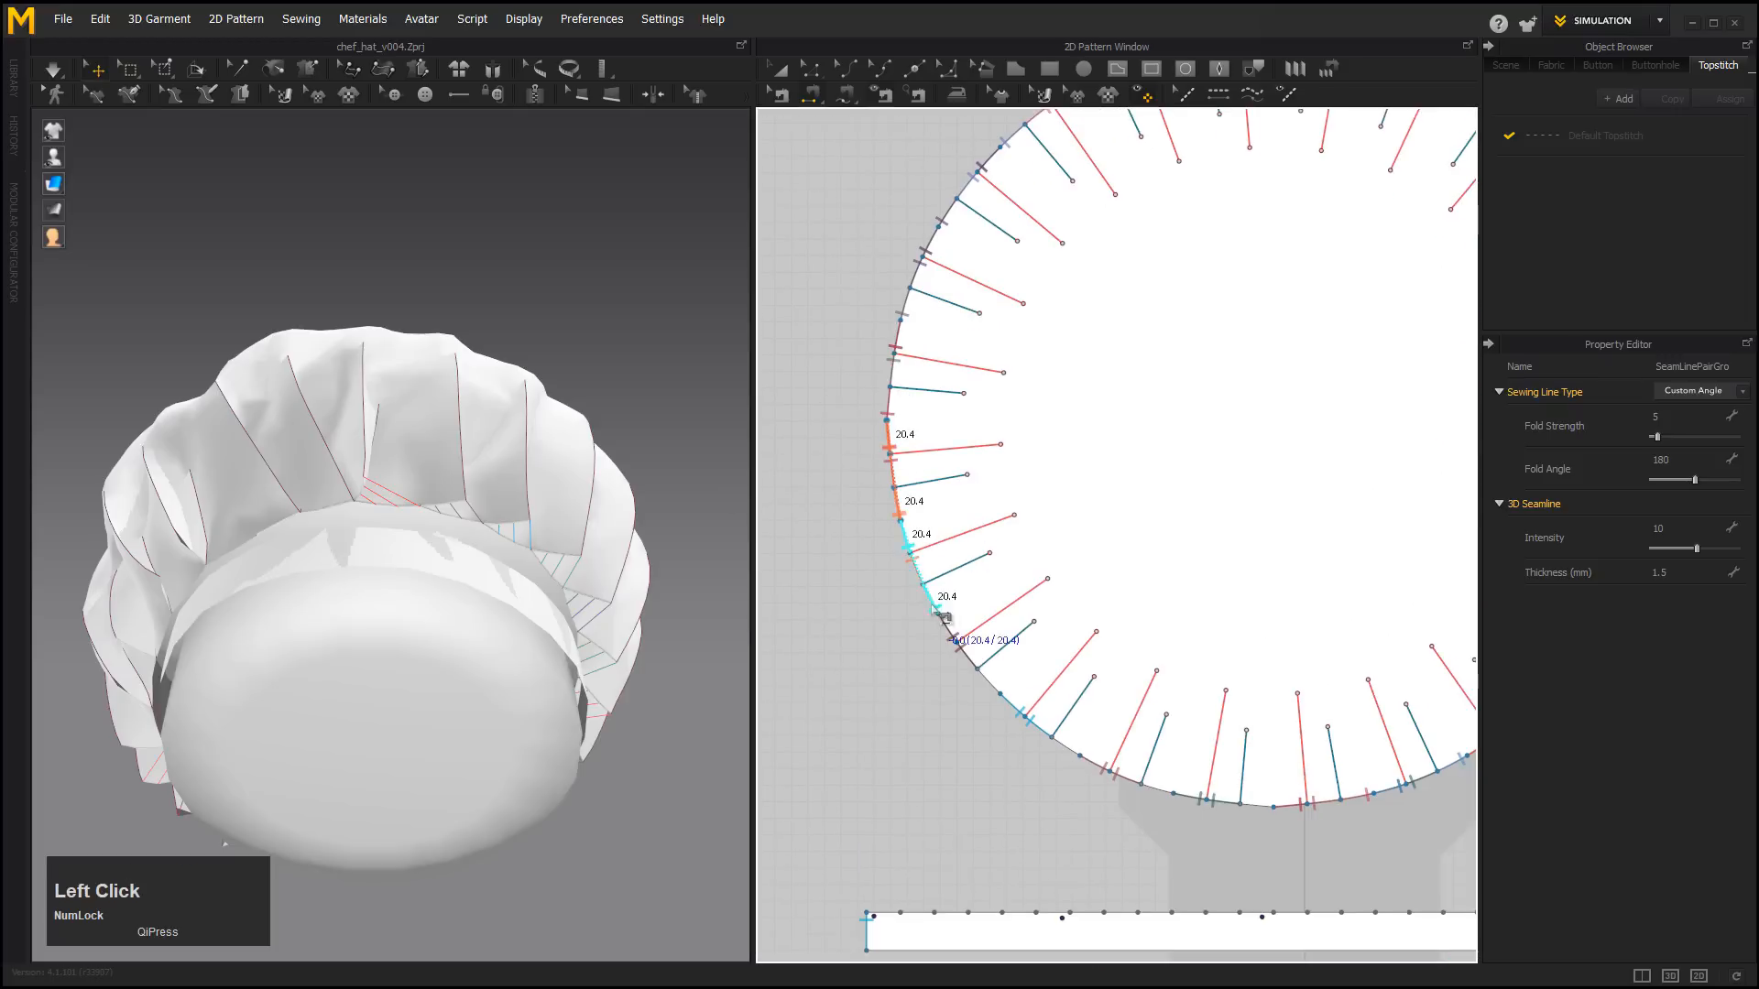
Sew the remaining outline segment pairs at the pleats from the circle's lower left back to the bottom centre.
left_click(1024, 716)
left_click(1074, 752)
left_click(1107, 771)
left_click(1168, 794)
left_click(1203, 800)
left_click(1270, 807)
middle_click_drag(1275, 803, 1104, 646)
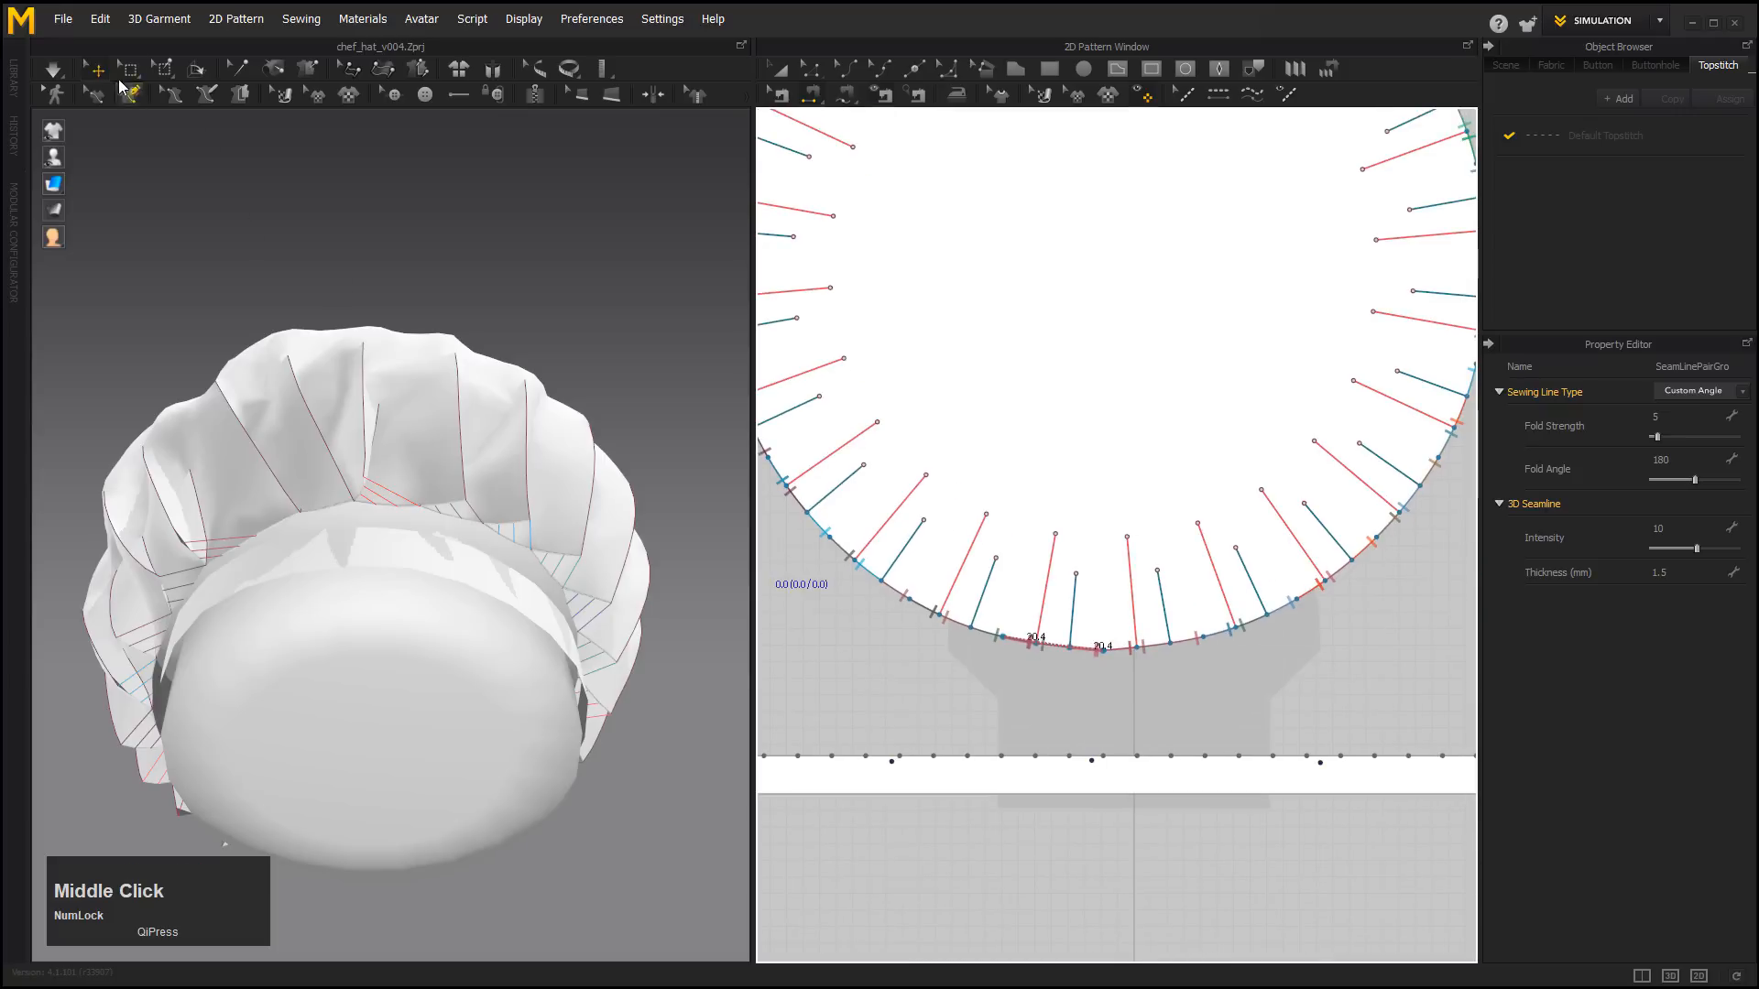
Simulate the garment with the new pleat seams and tug the hat's top to settle the folds.
left_click(54, 69)
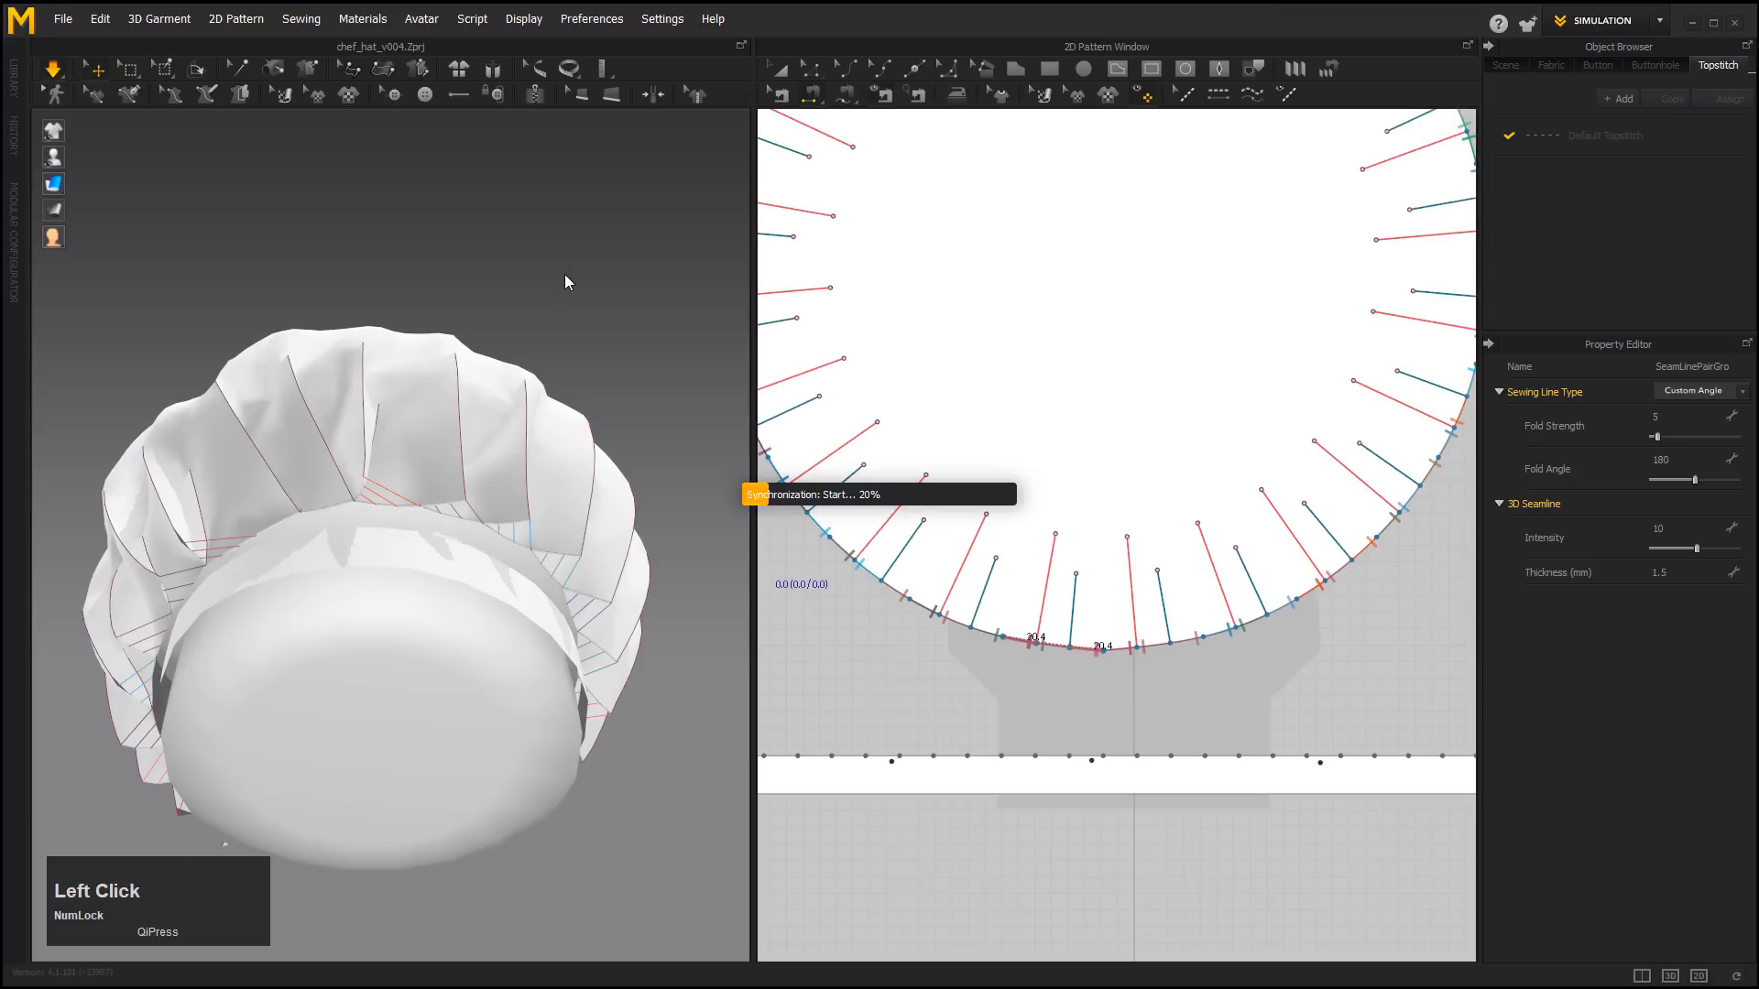
right_click_drag(608, 339, 535, 352, "alt")
left_click_drag(535, 352, 1136, 420, "alt")
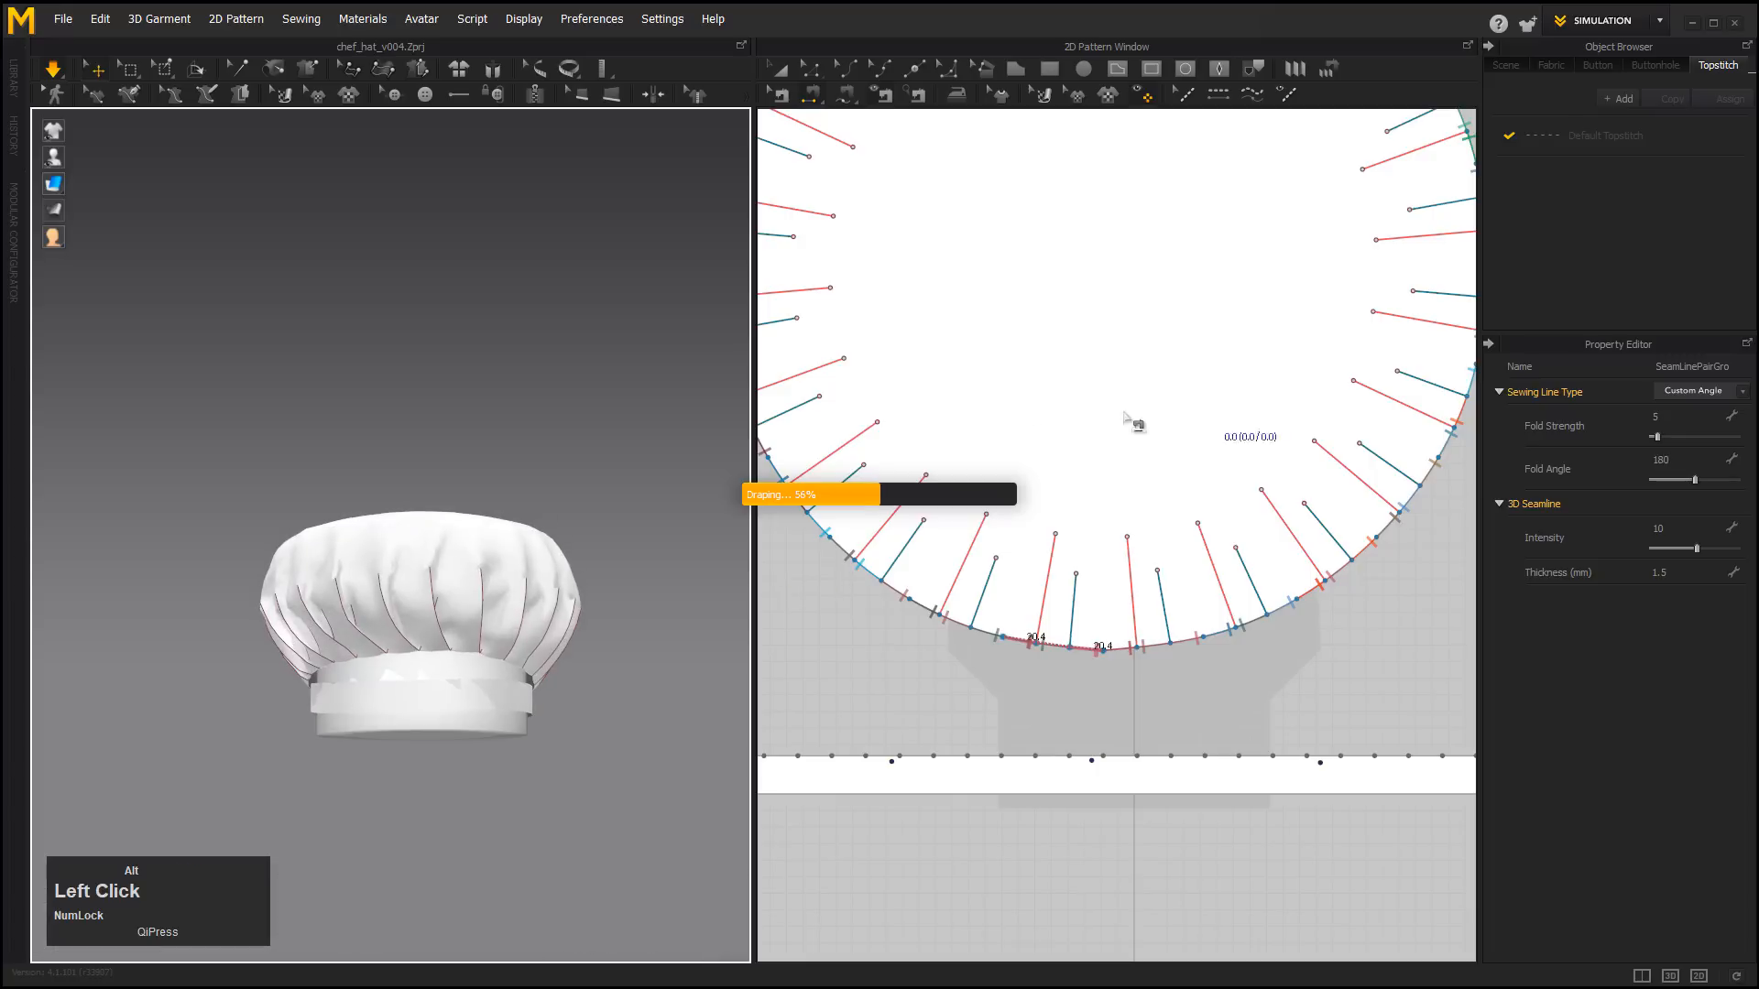
left_click(424, 644)
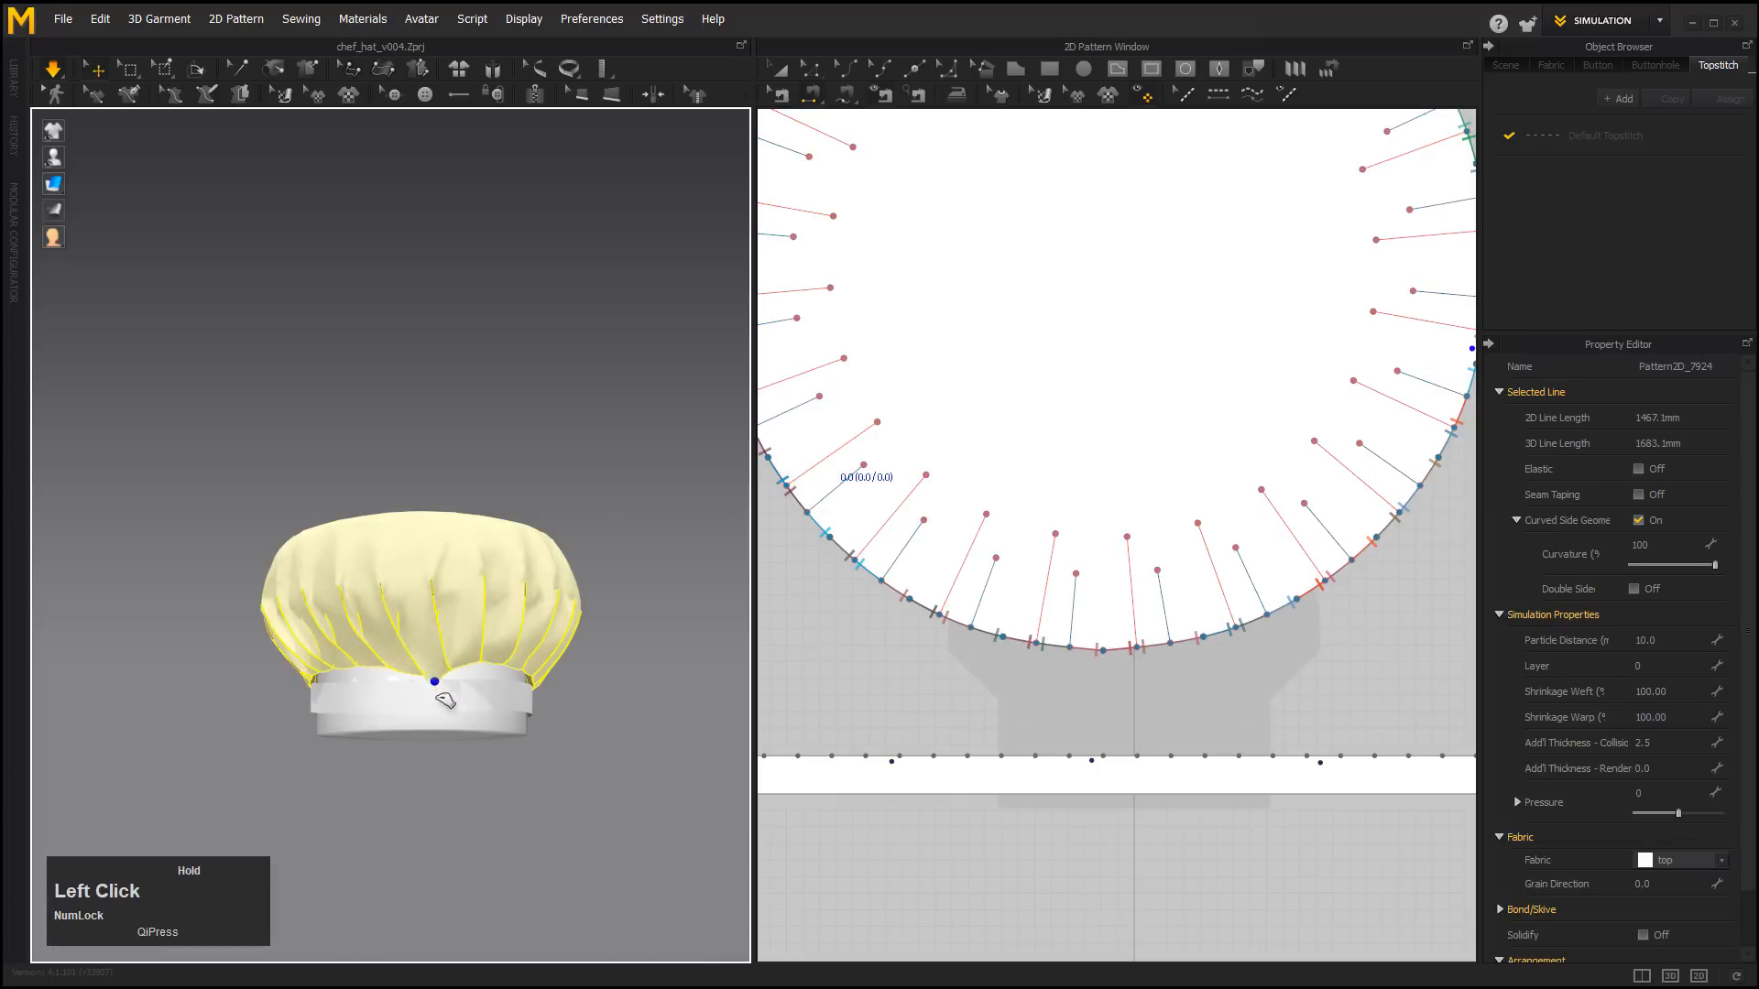
Examine the simulated pleats and the band from several angles, up close and from a distance.
left_click_drag(580, 718, 474, 739, "alt")
middle_click_drag(475, 739, 548, 757, "alt")
right_click_drag(547, 757, 825, 768, "alt")
left_click_drag(479, 769, 500, 808, "alt")
middle_click_drag(503, 808, 379, 666)
left_click_drag(446, 663, 462, 611, "alt")
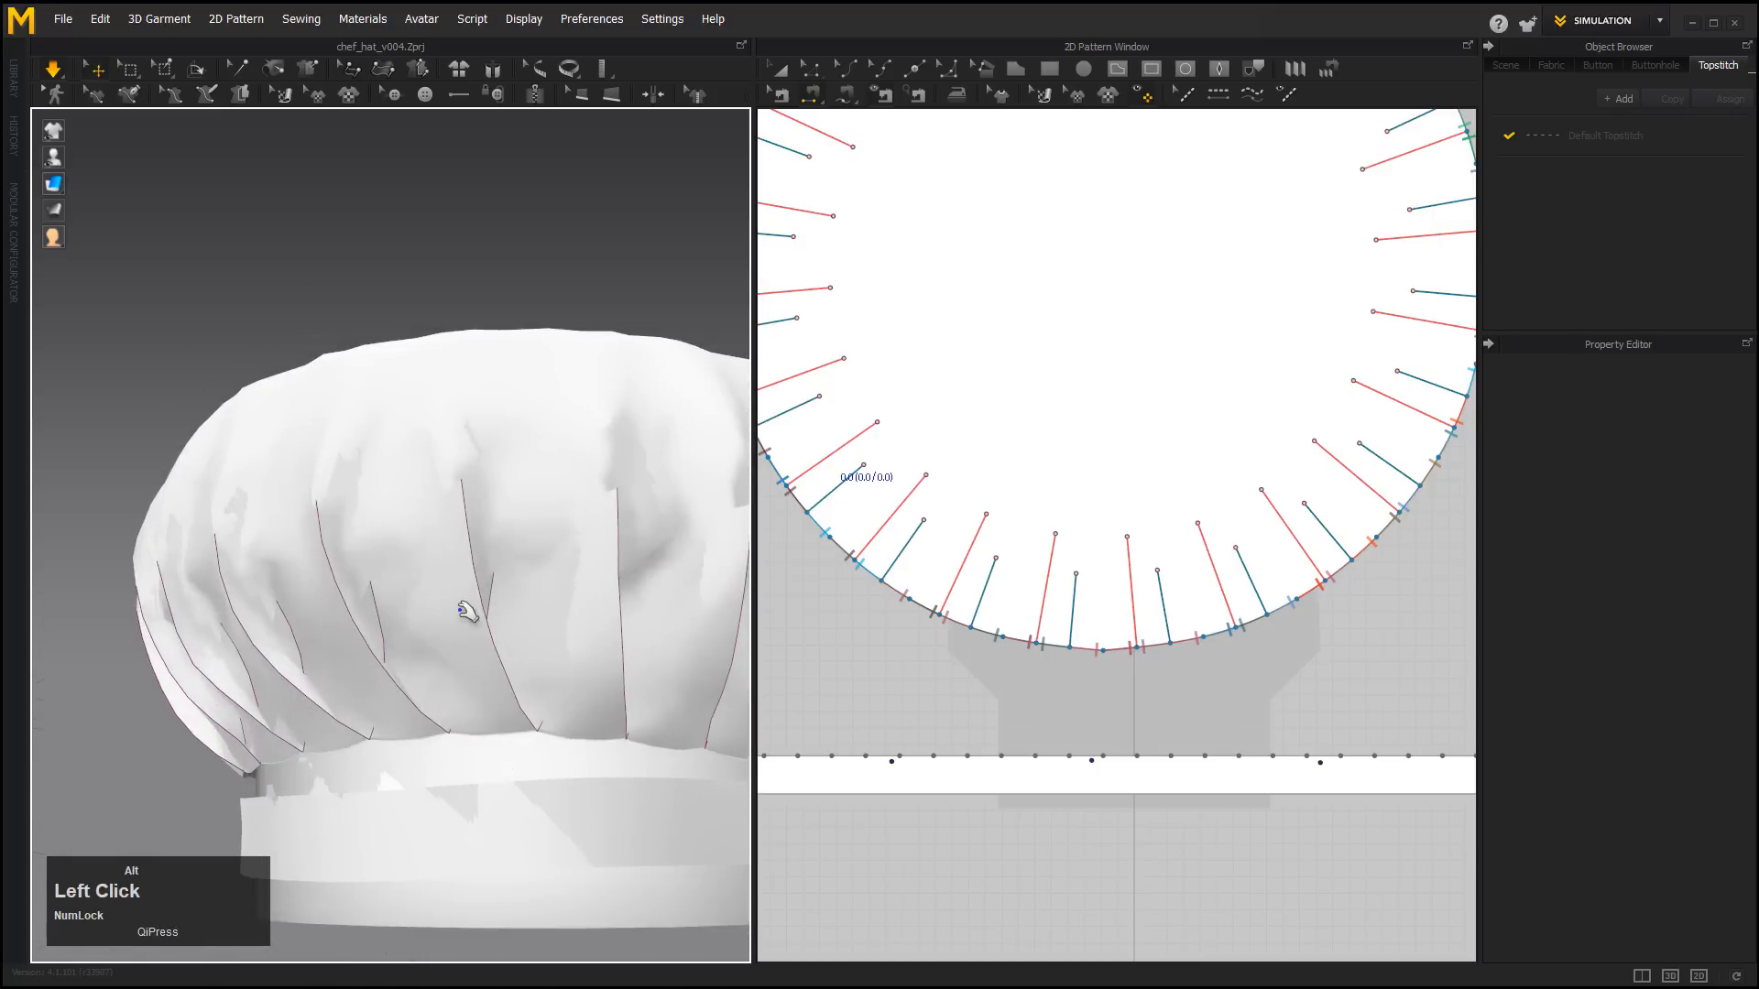
right_click_drag(462, 611, 363, 599, "alt")
left_click_drag(363, 599, 365, 588, "alt")
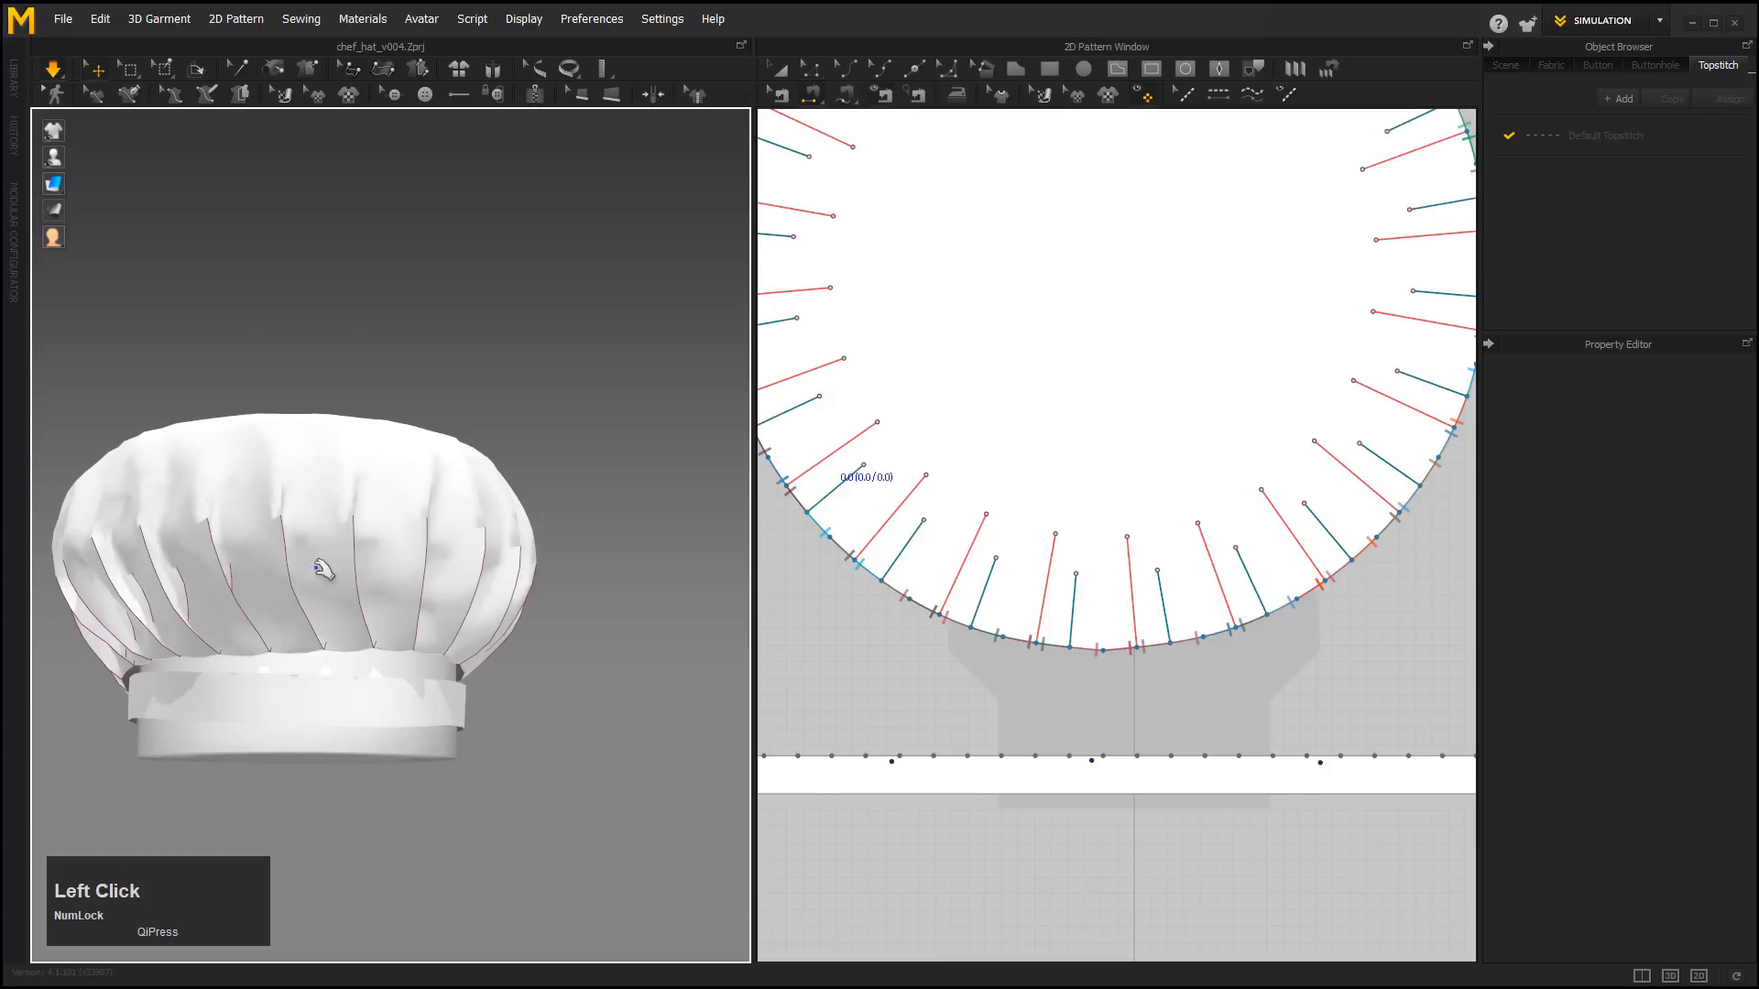
middle_click_drag(322, 569, 408, 558)
mouse_move(408, 558)
left_mouse_down("alt")
mouse_move(476, 620)
mouse_move(534, 616)
mouse_move(455, 542)
mouse_move(429, 553)
left_mouse_up("alt")
right_click_drag(981, 687, 977, 603, "alt")
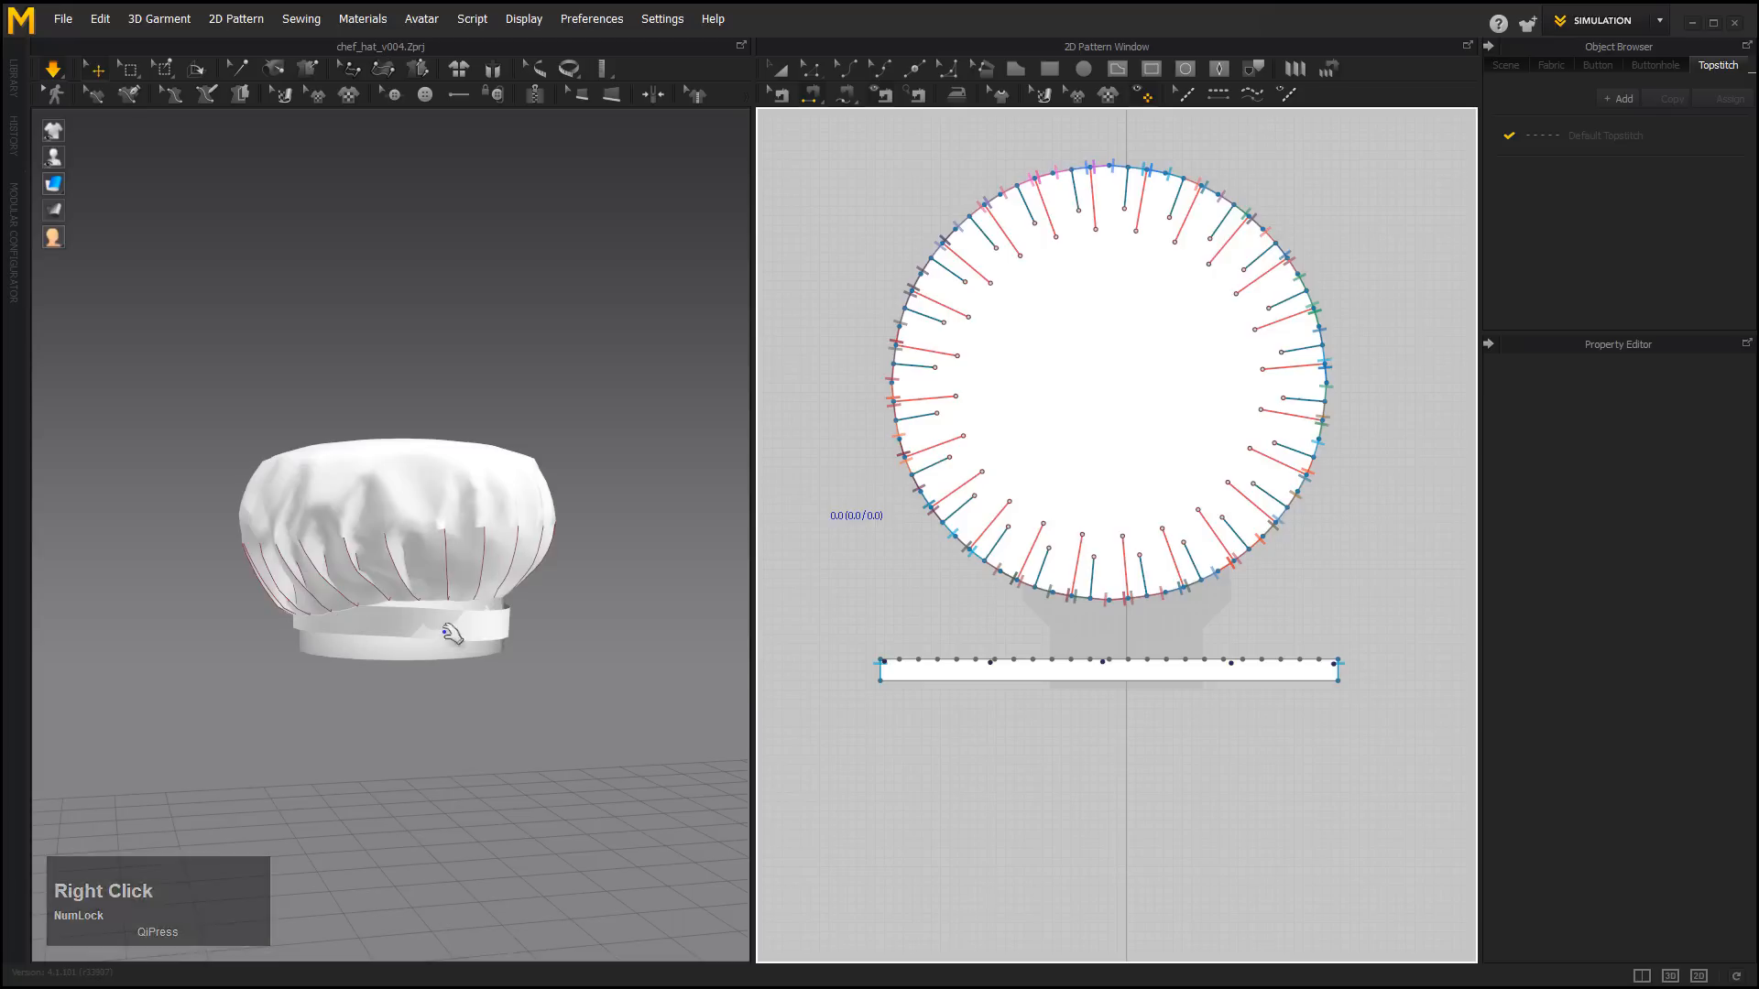
left_click_drag(656, 644, 557, 642, "alt")
right_click_drag(557, 641, 583, 683, "alt")
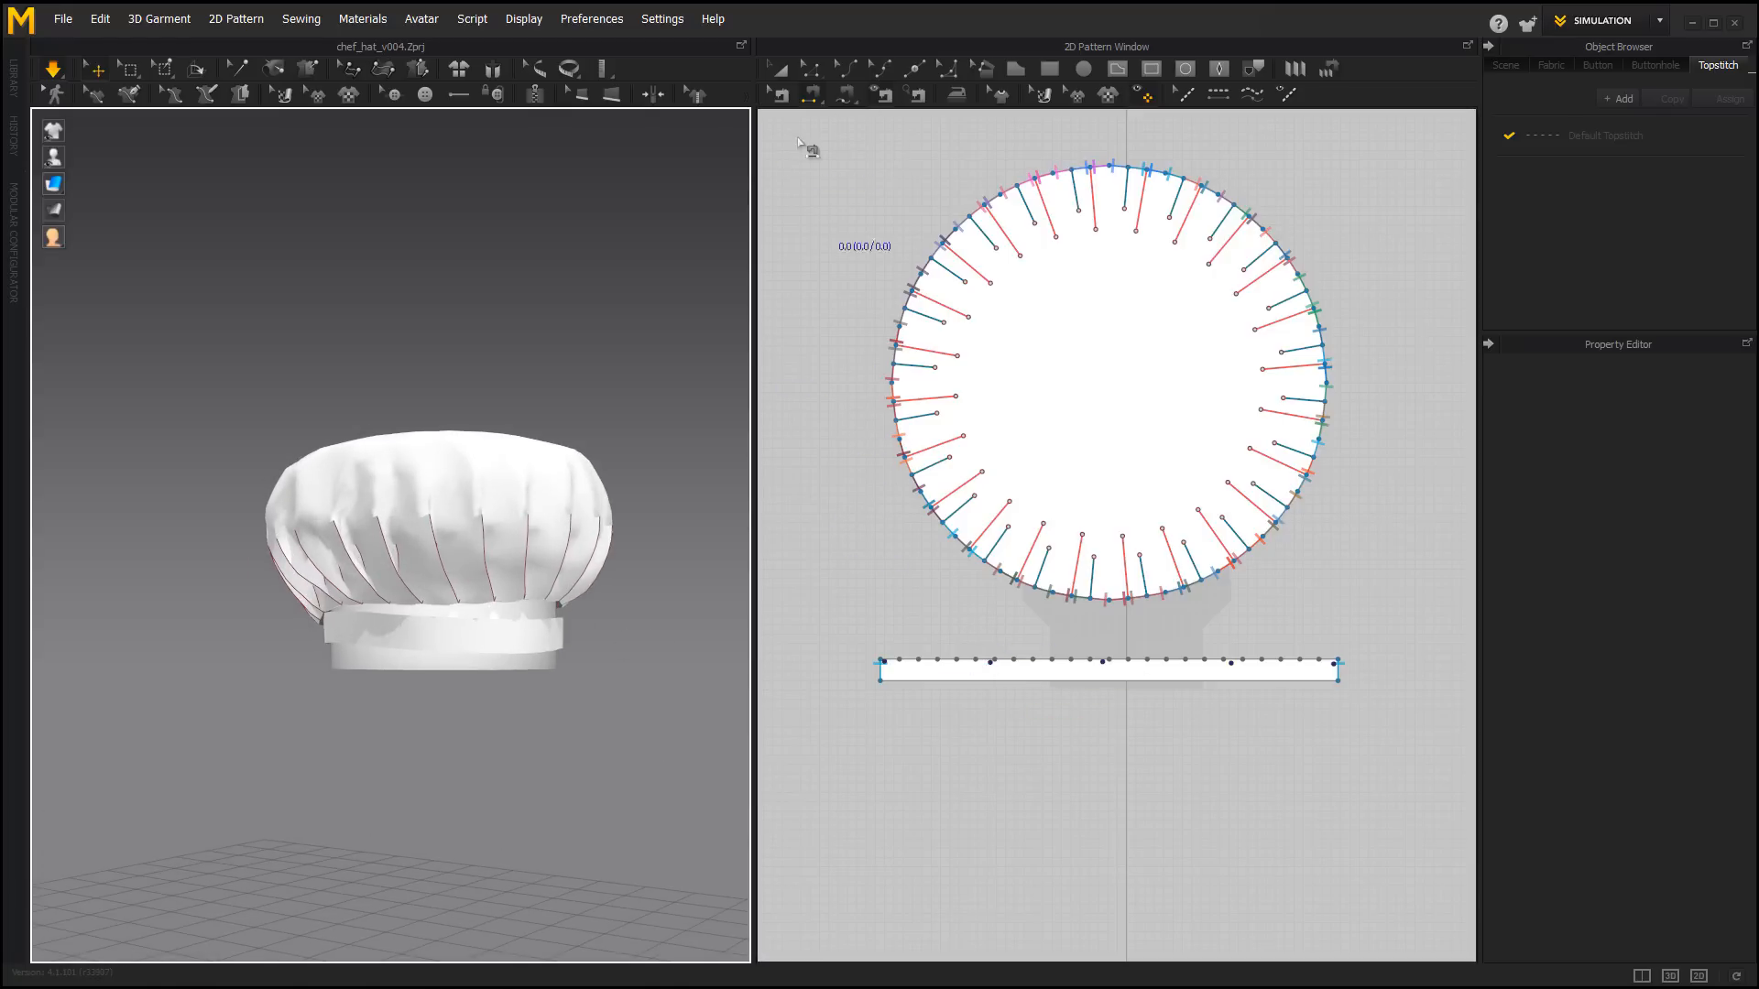
Stretch the rectangular band pattern taller in the 2D layout and simulate the garment with the new band.
left_click(778, 70)
left_click(1088, 683)
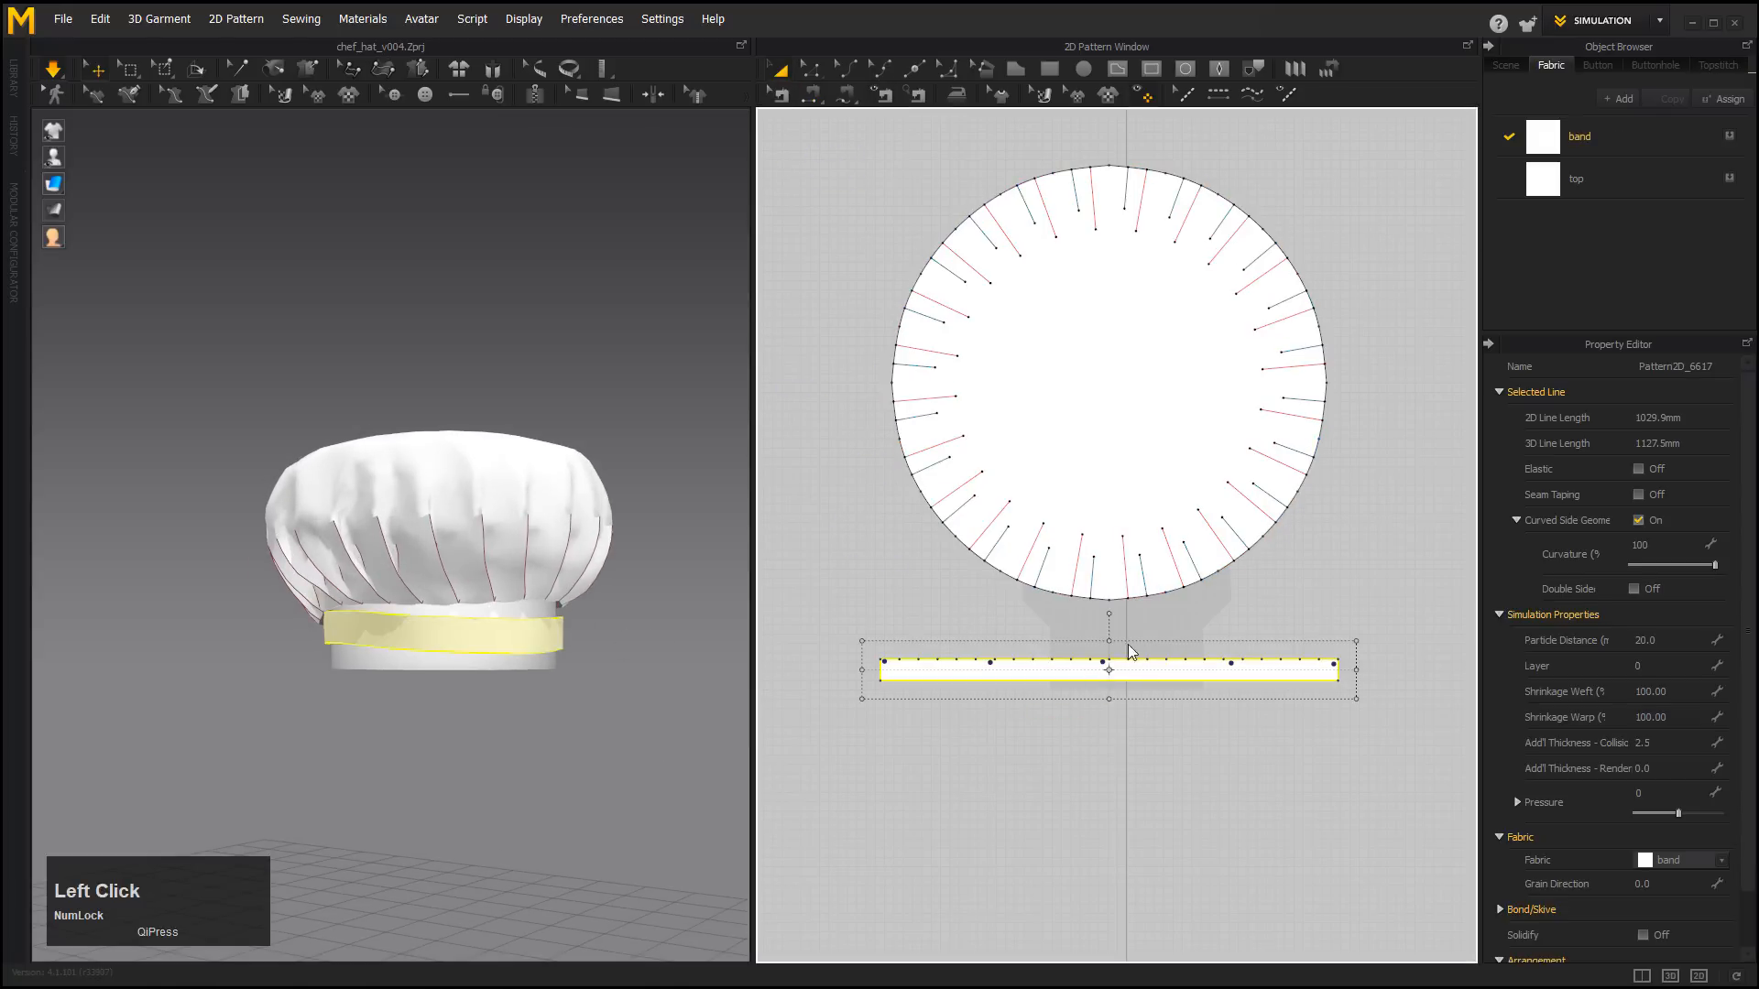
left_click_drag(1111, 692, 1108, 702)
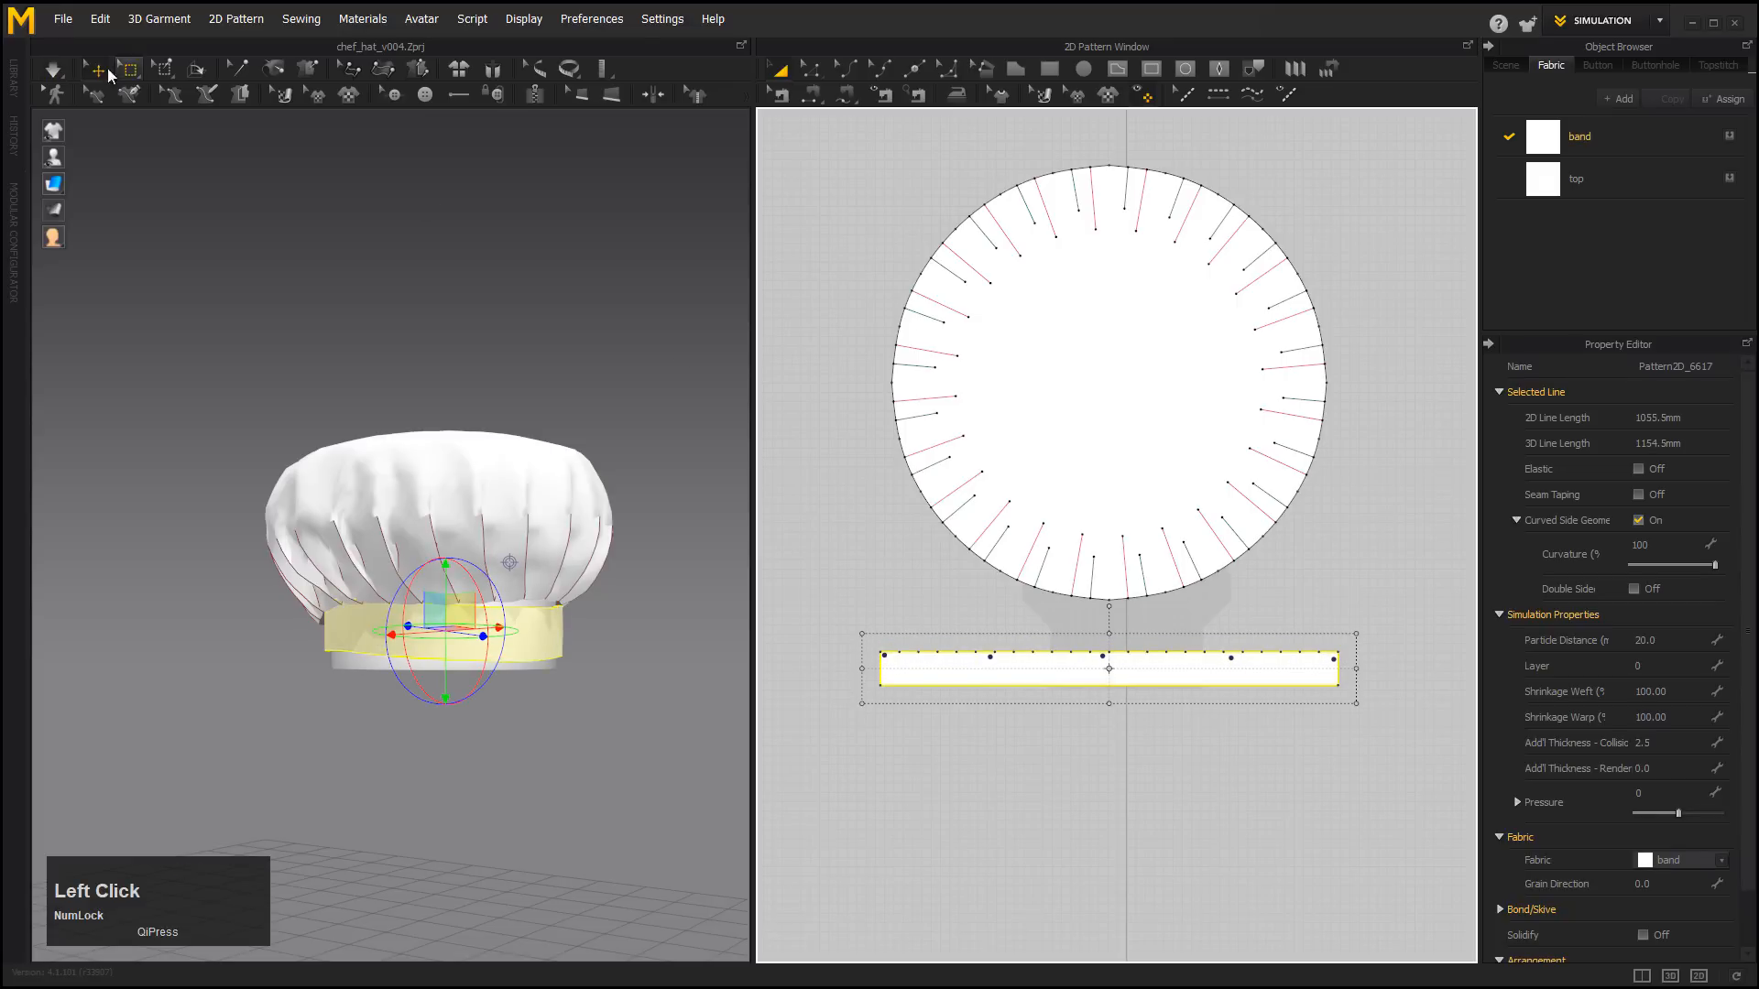
left_click(61, 68)
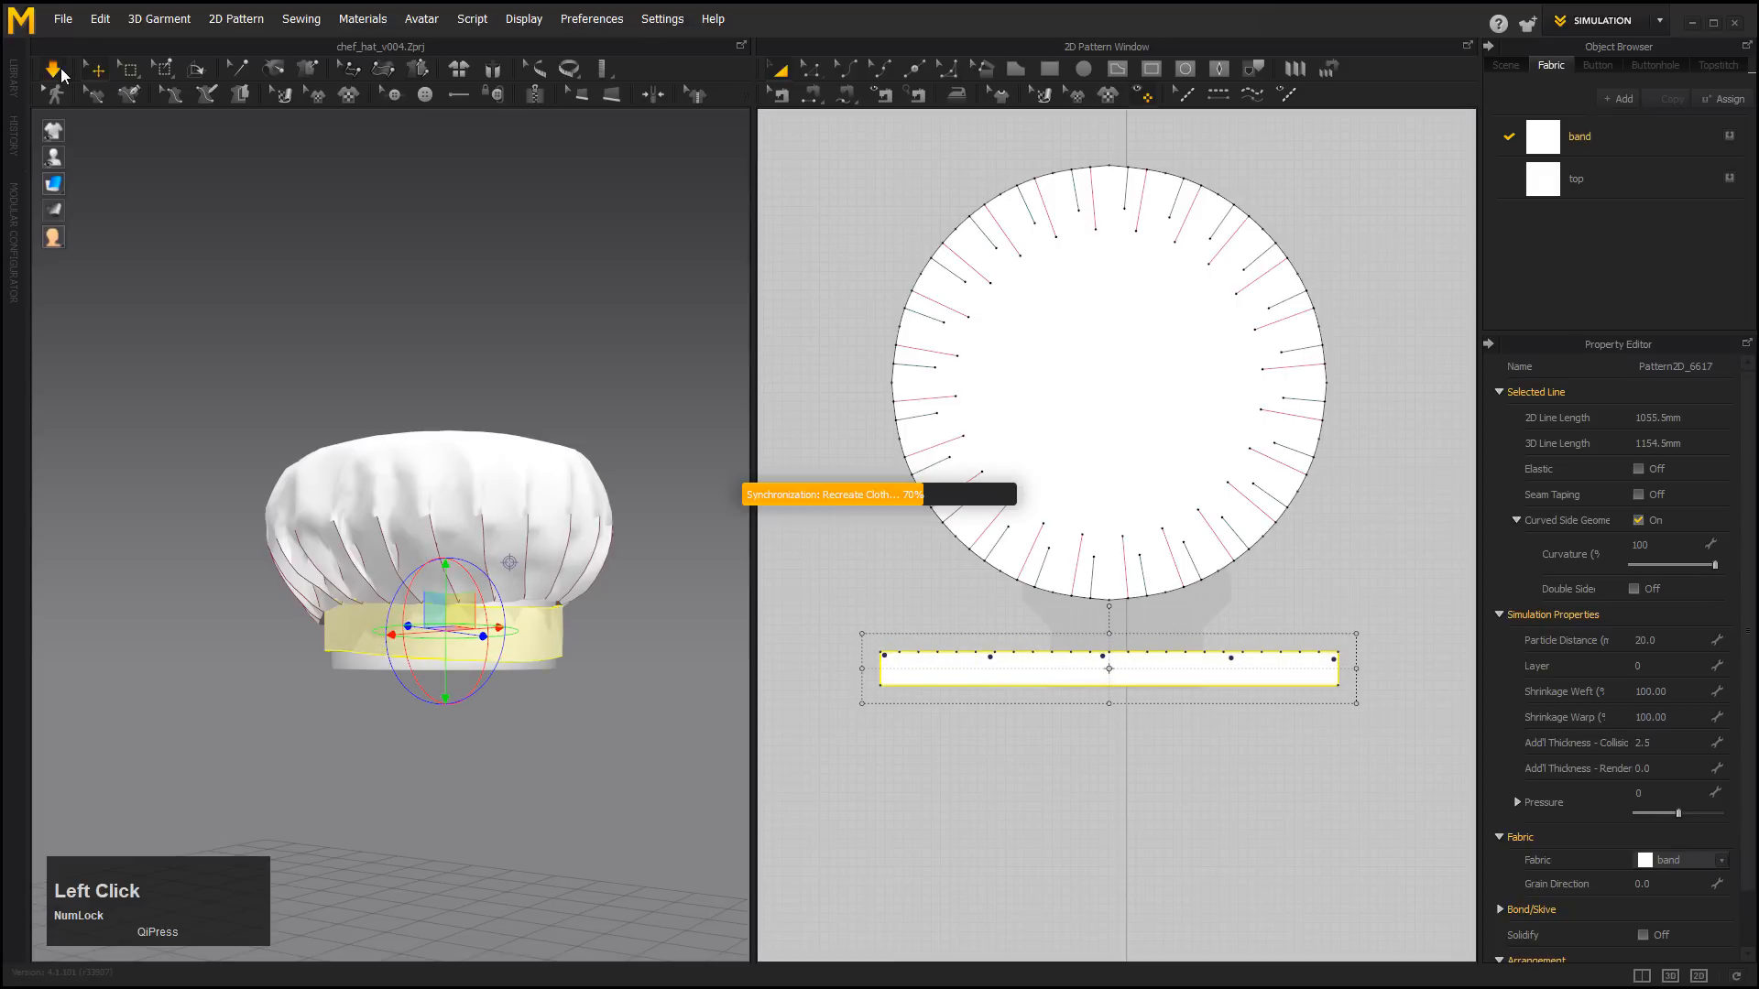
left_click_drag(438, 303, 801, 464, "alt")
Sew the band's top-edge segment just before its centre line to the circle's outline segment past the bottom-centre pleat's short line.
right_click_drag(881, 510, 928, 593, "alt")
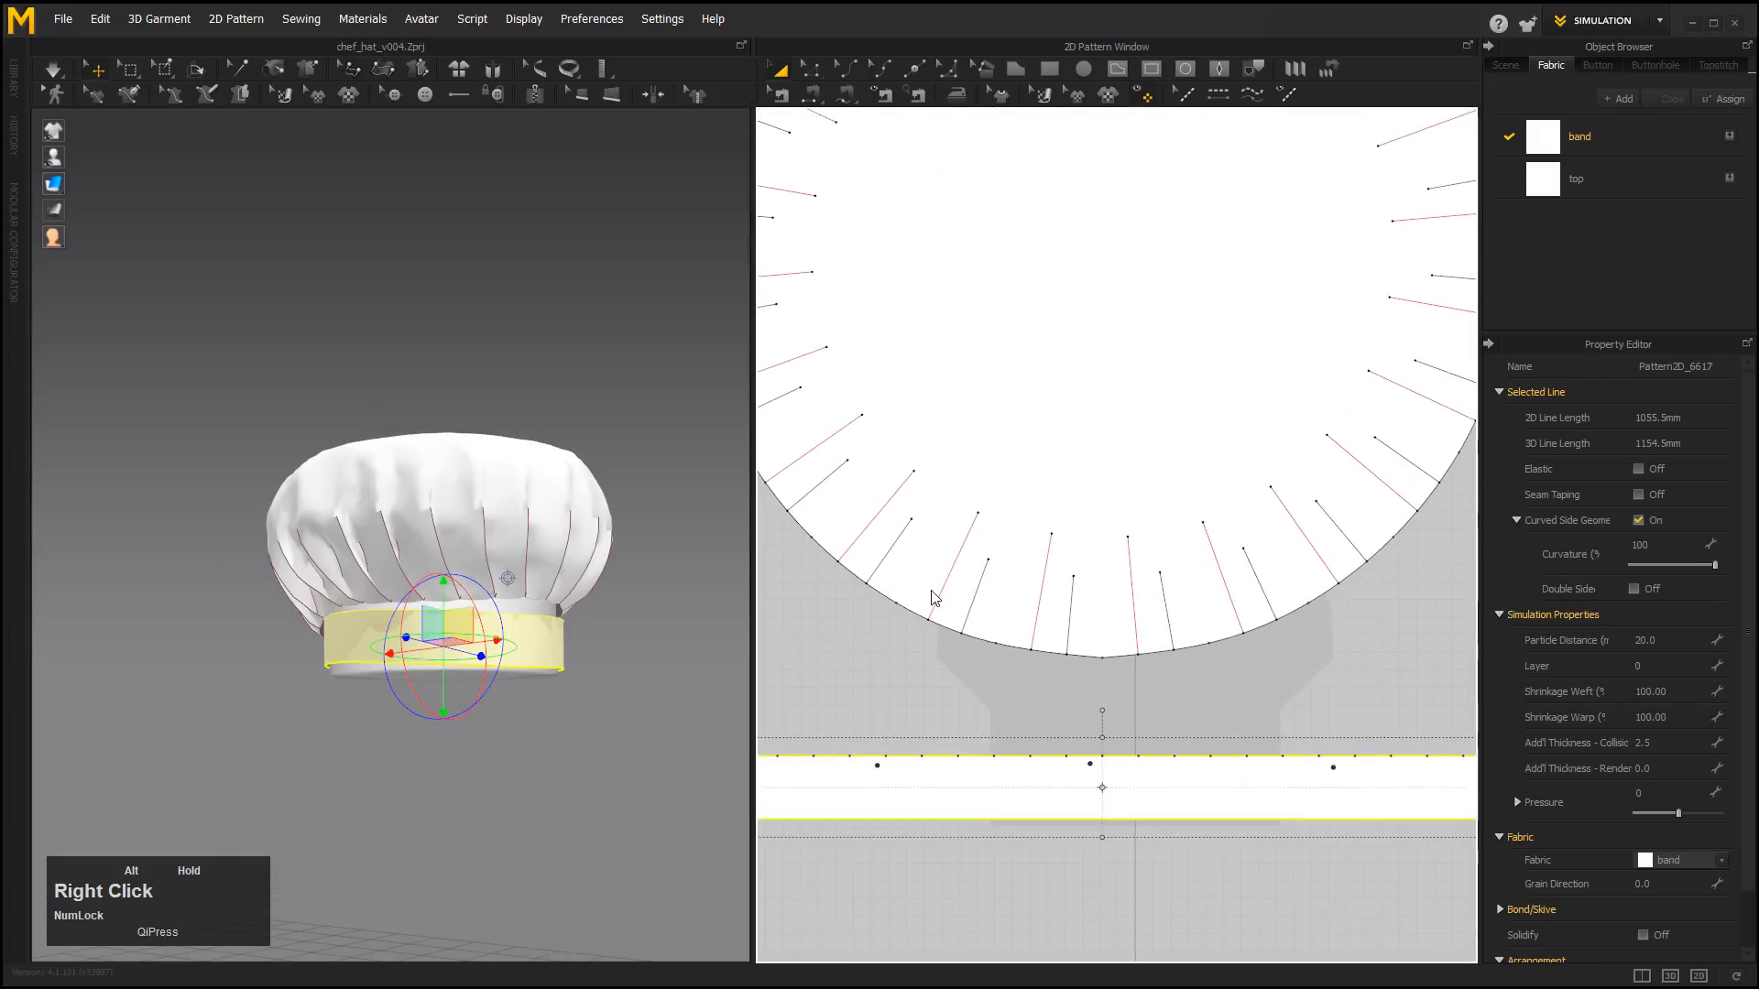
middle_click_drag(1112, 652, 1099, 564, "alt")
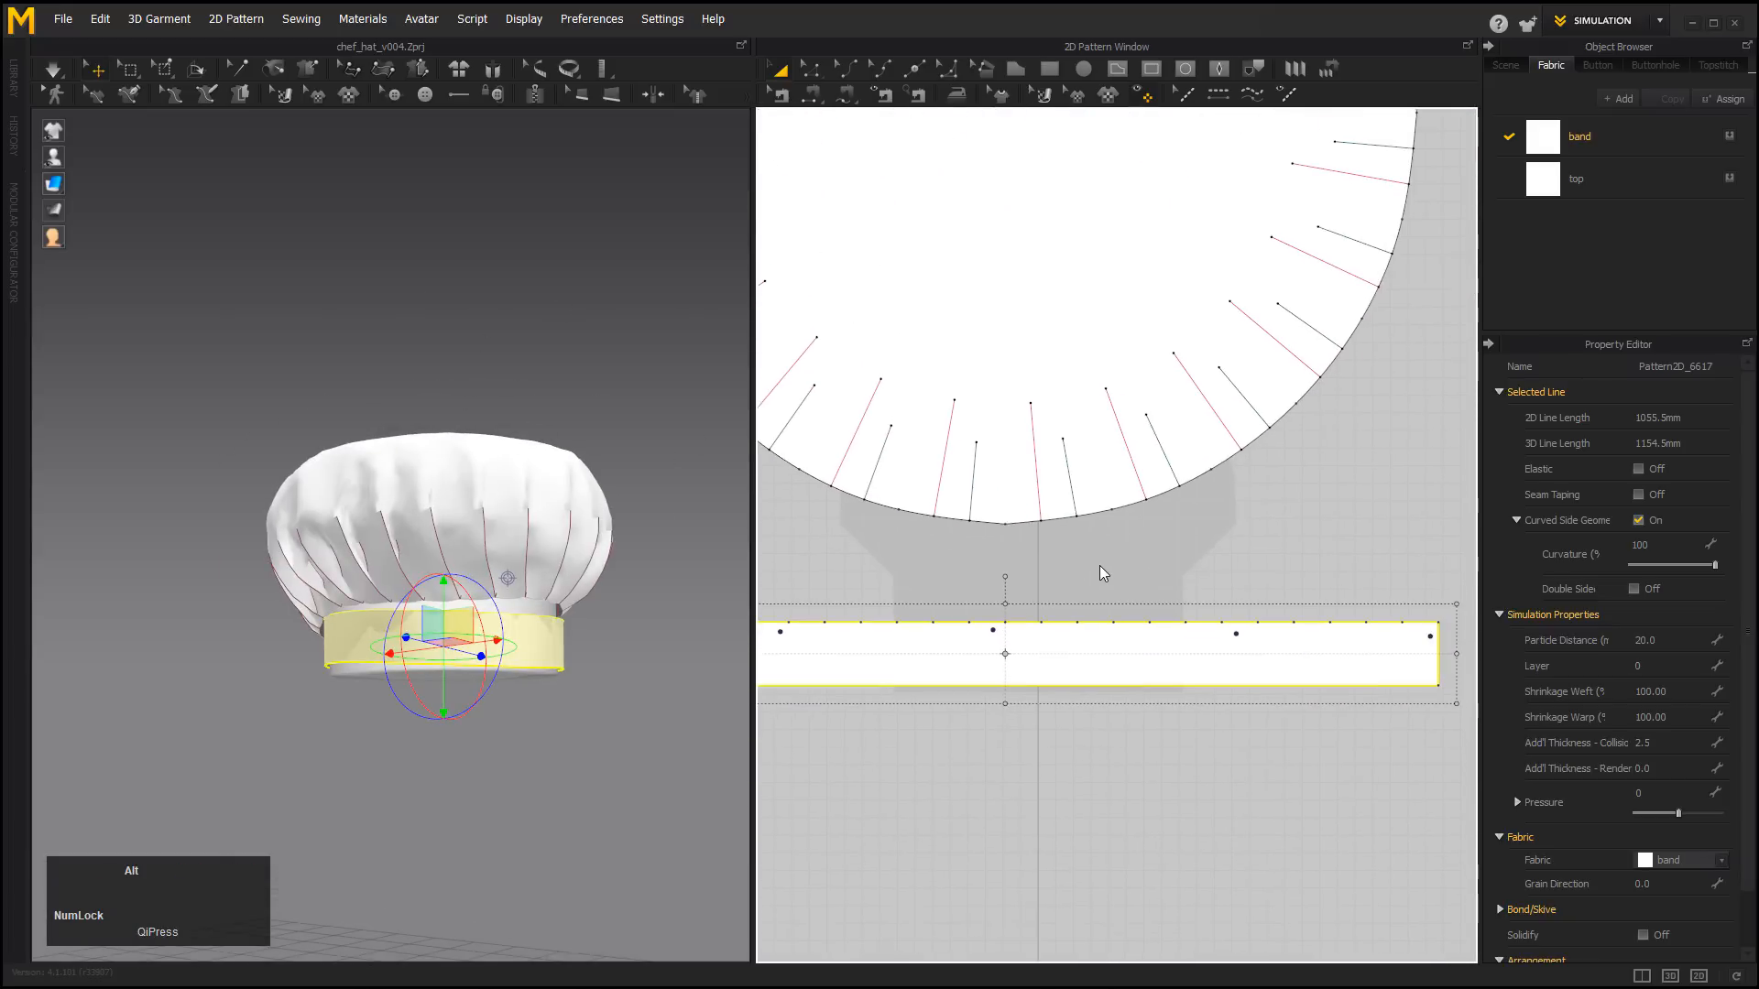
mouse_move(1099, 564)
right_mouse_down()
mouse_move(1075, 557)
mouse_move(1114, 546)
right_mouse_up()
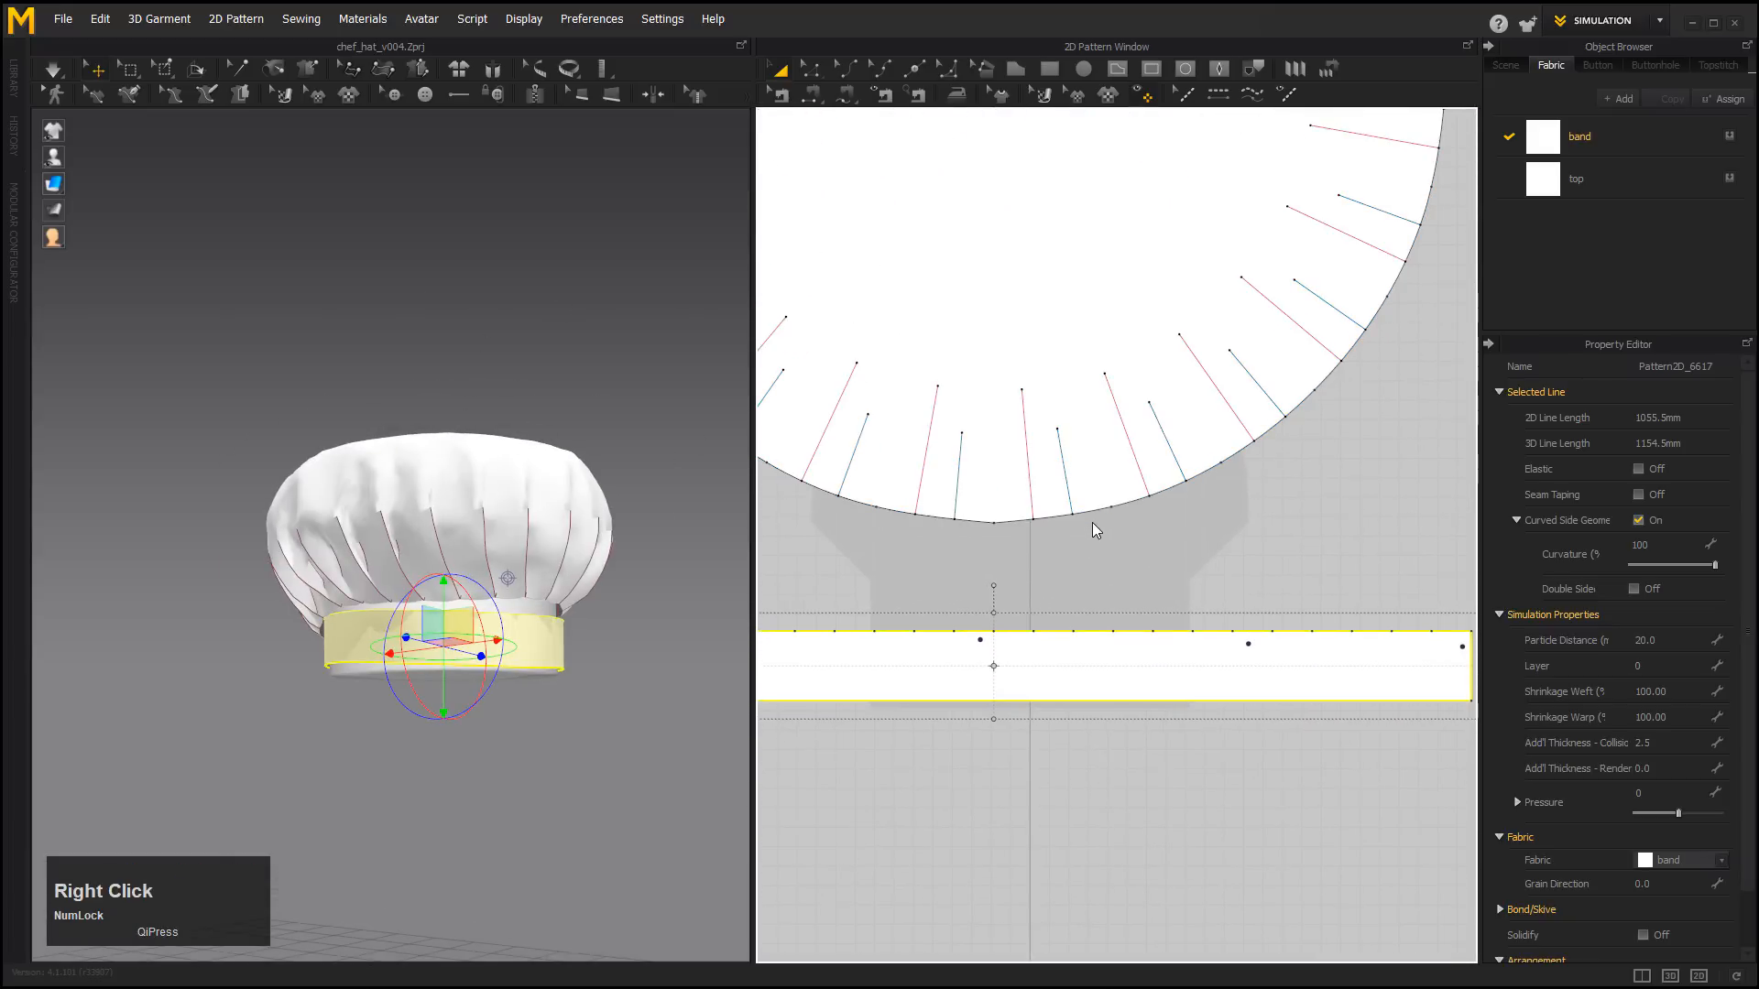
left_click(807, 96)
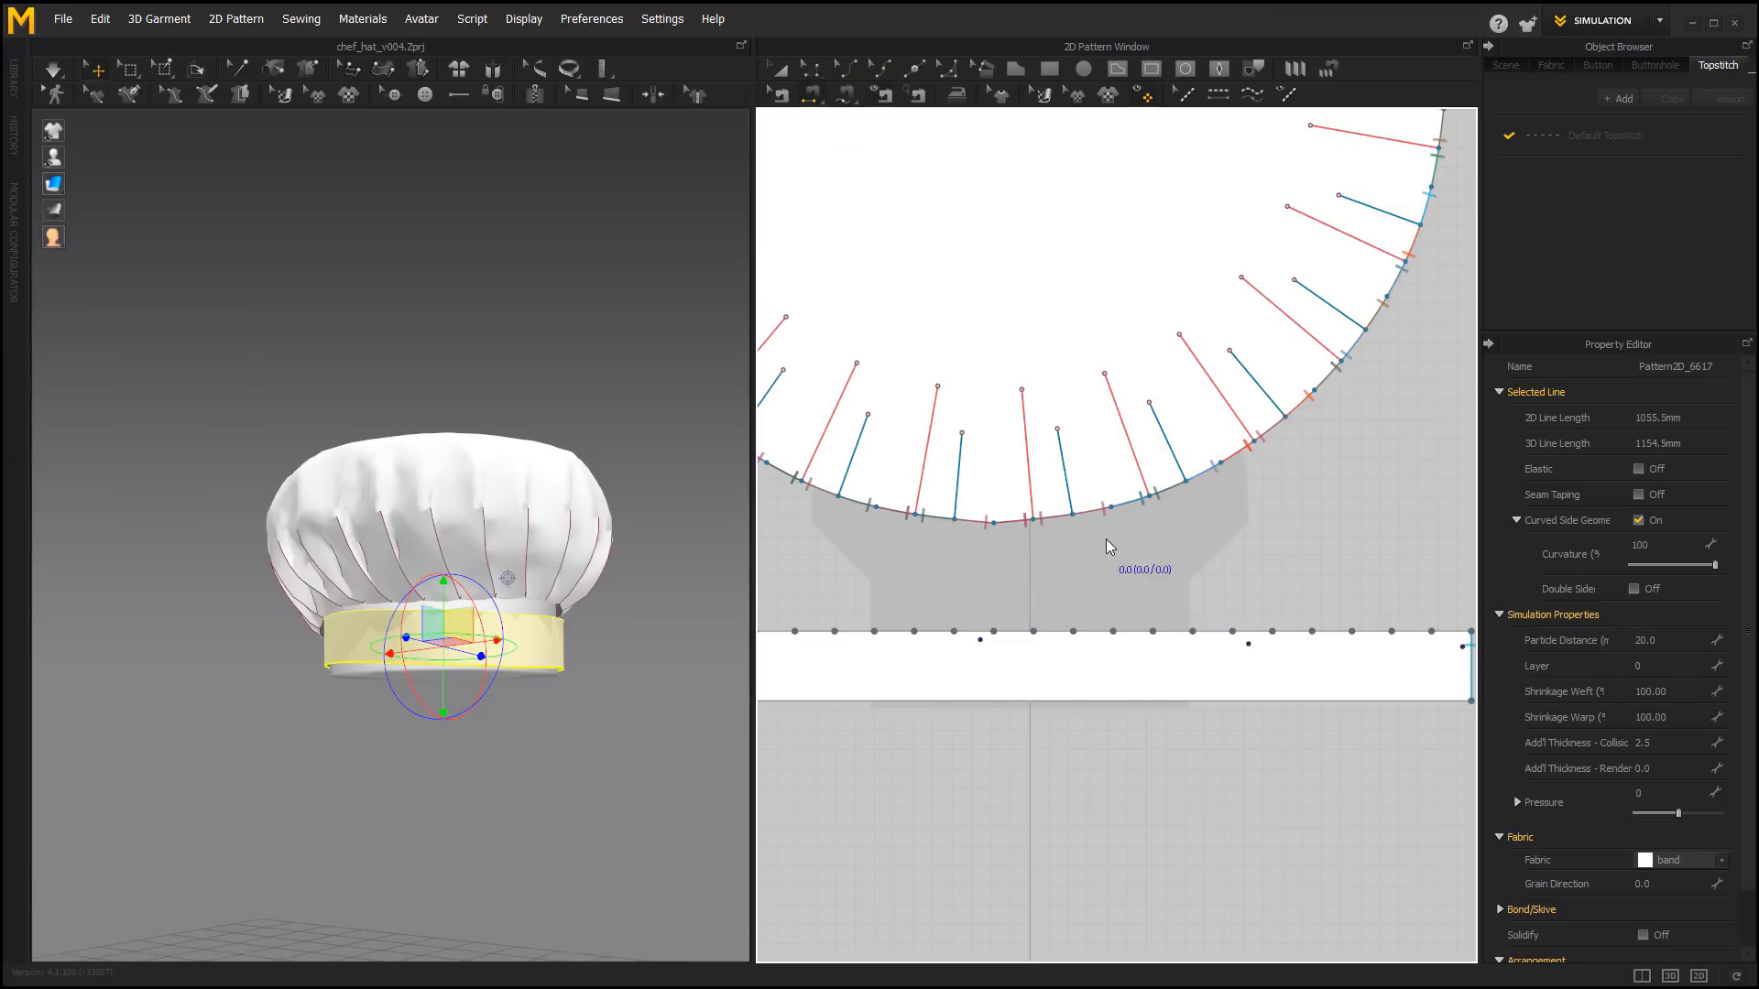
left_click(1024, 632)
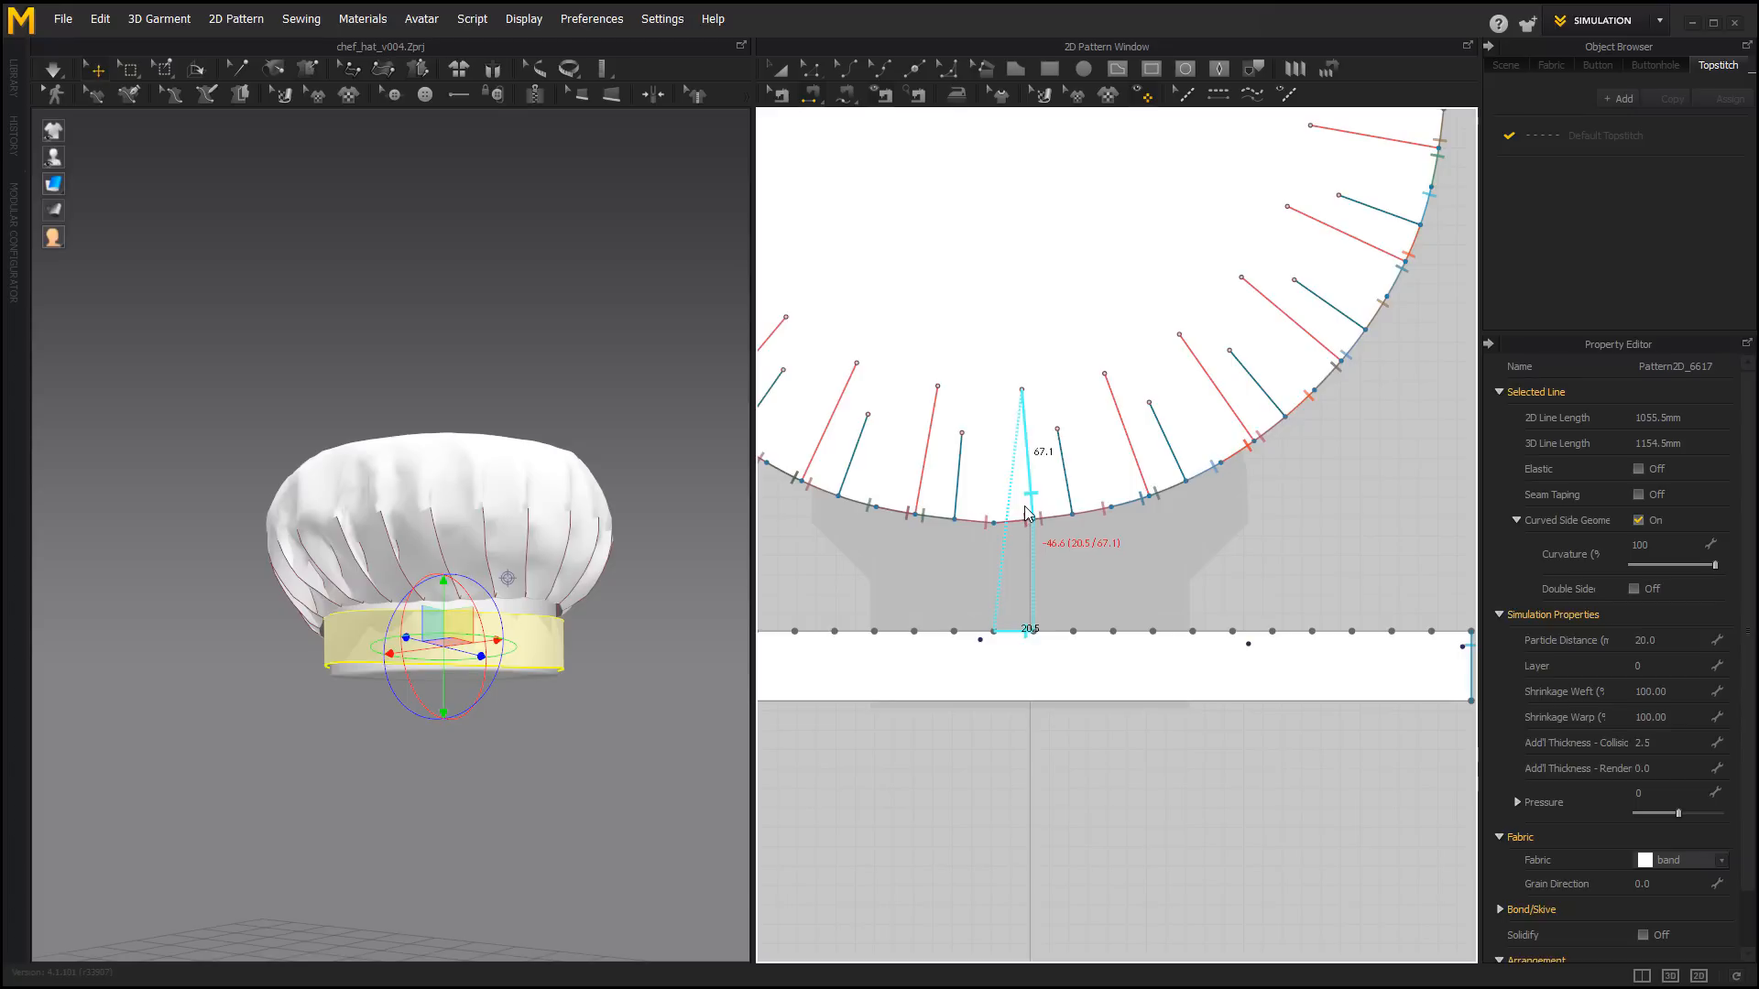
left_click(1101, 510)
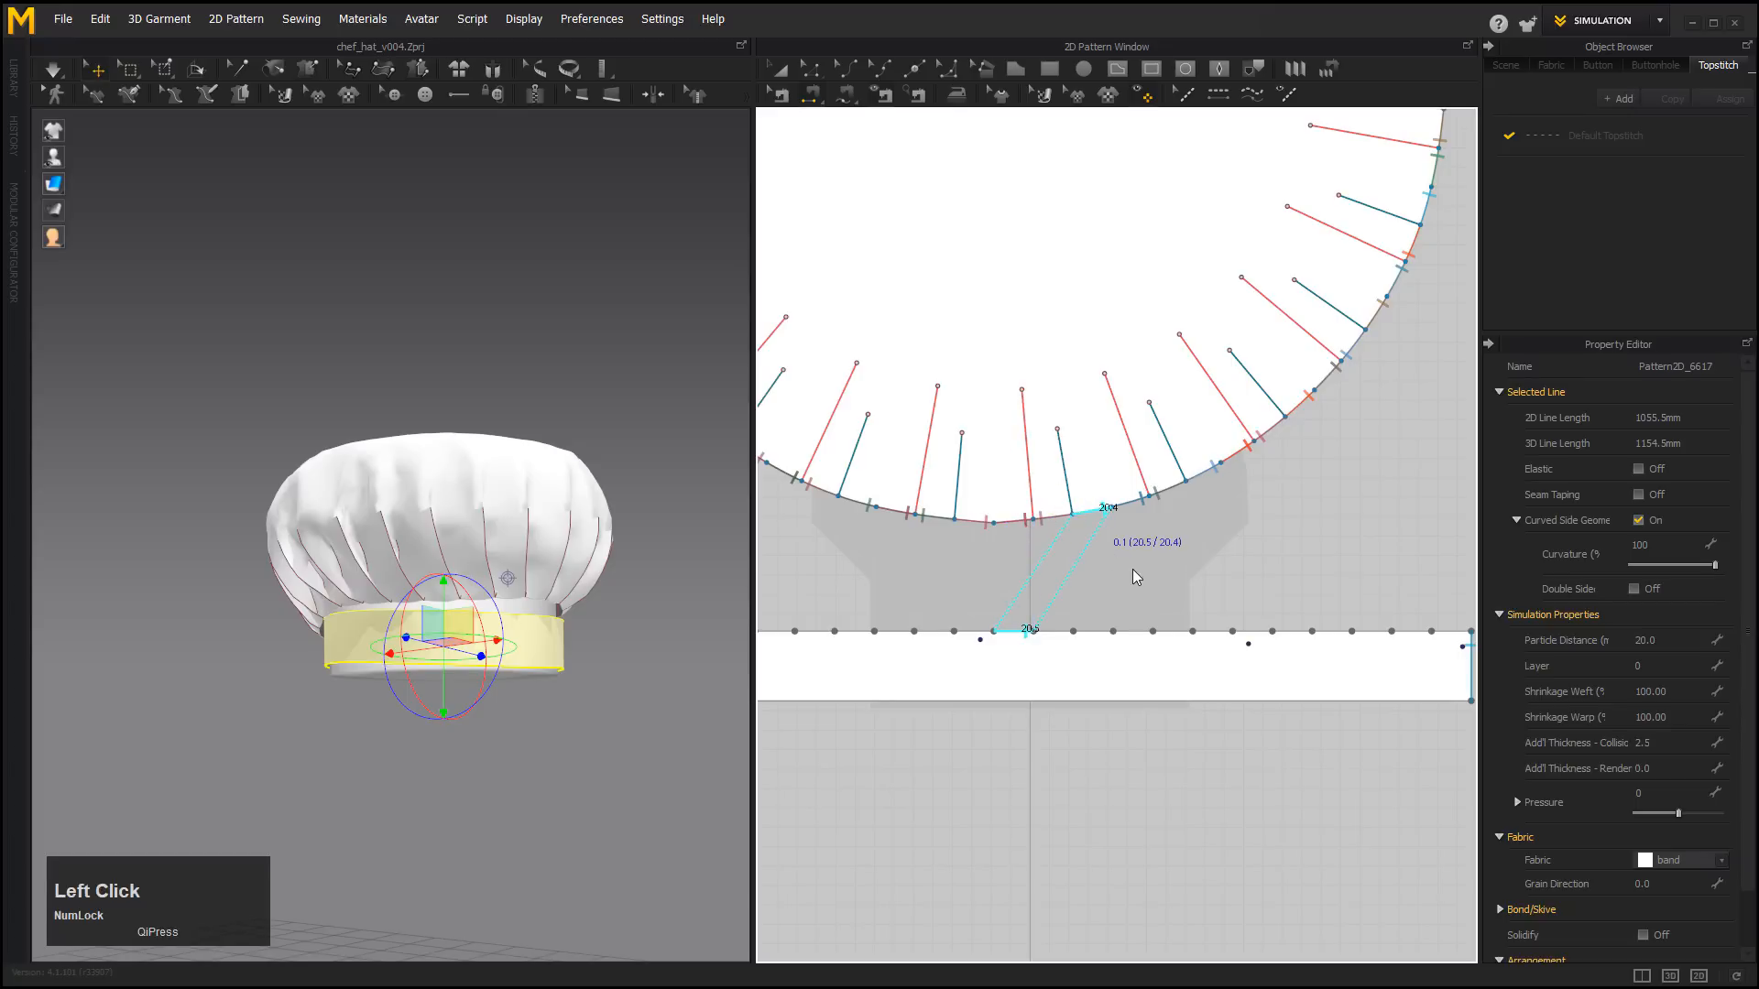
left_click(1125, 559)
Simulate the garment with the first band-to-top seam, check the join from below, and stop the simulation.
left_click_drag(639, 652, 569, 633, "alt")
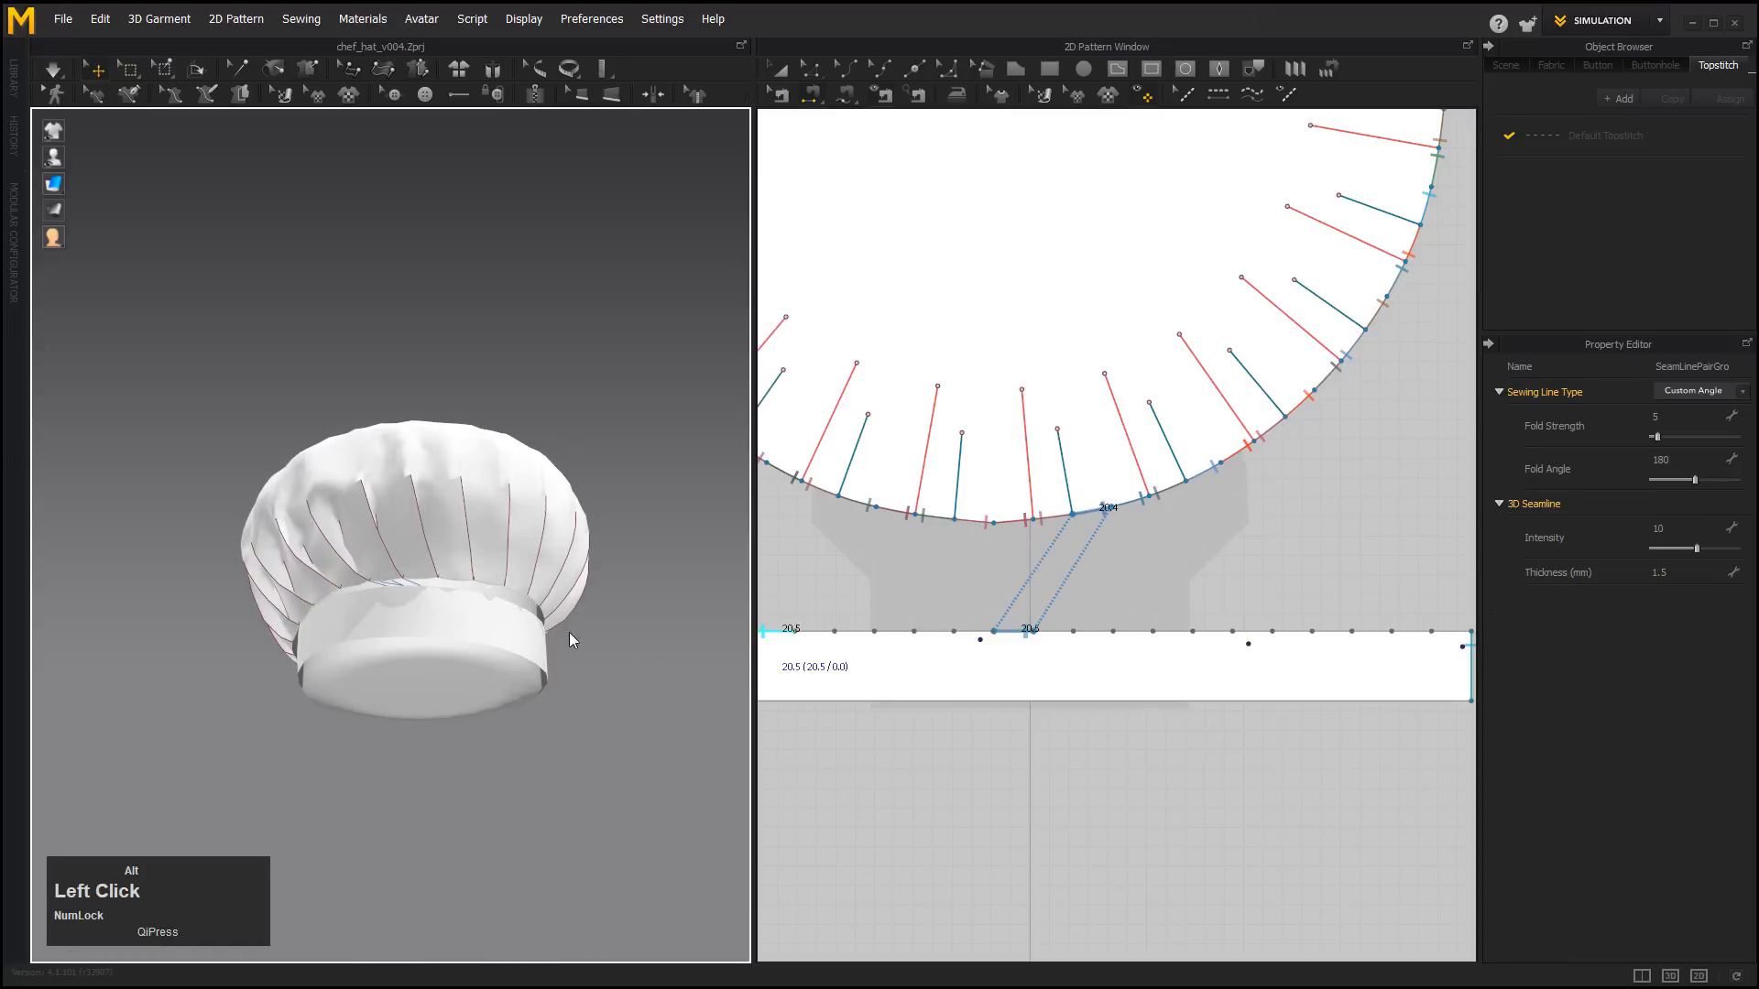
right_click_drag(418, 586, 233, 233)
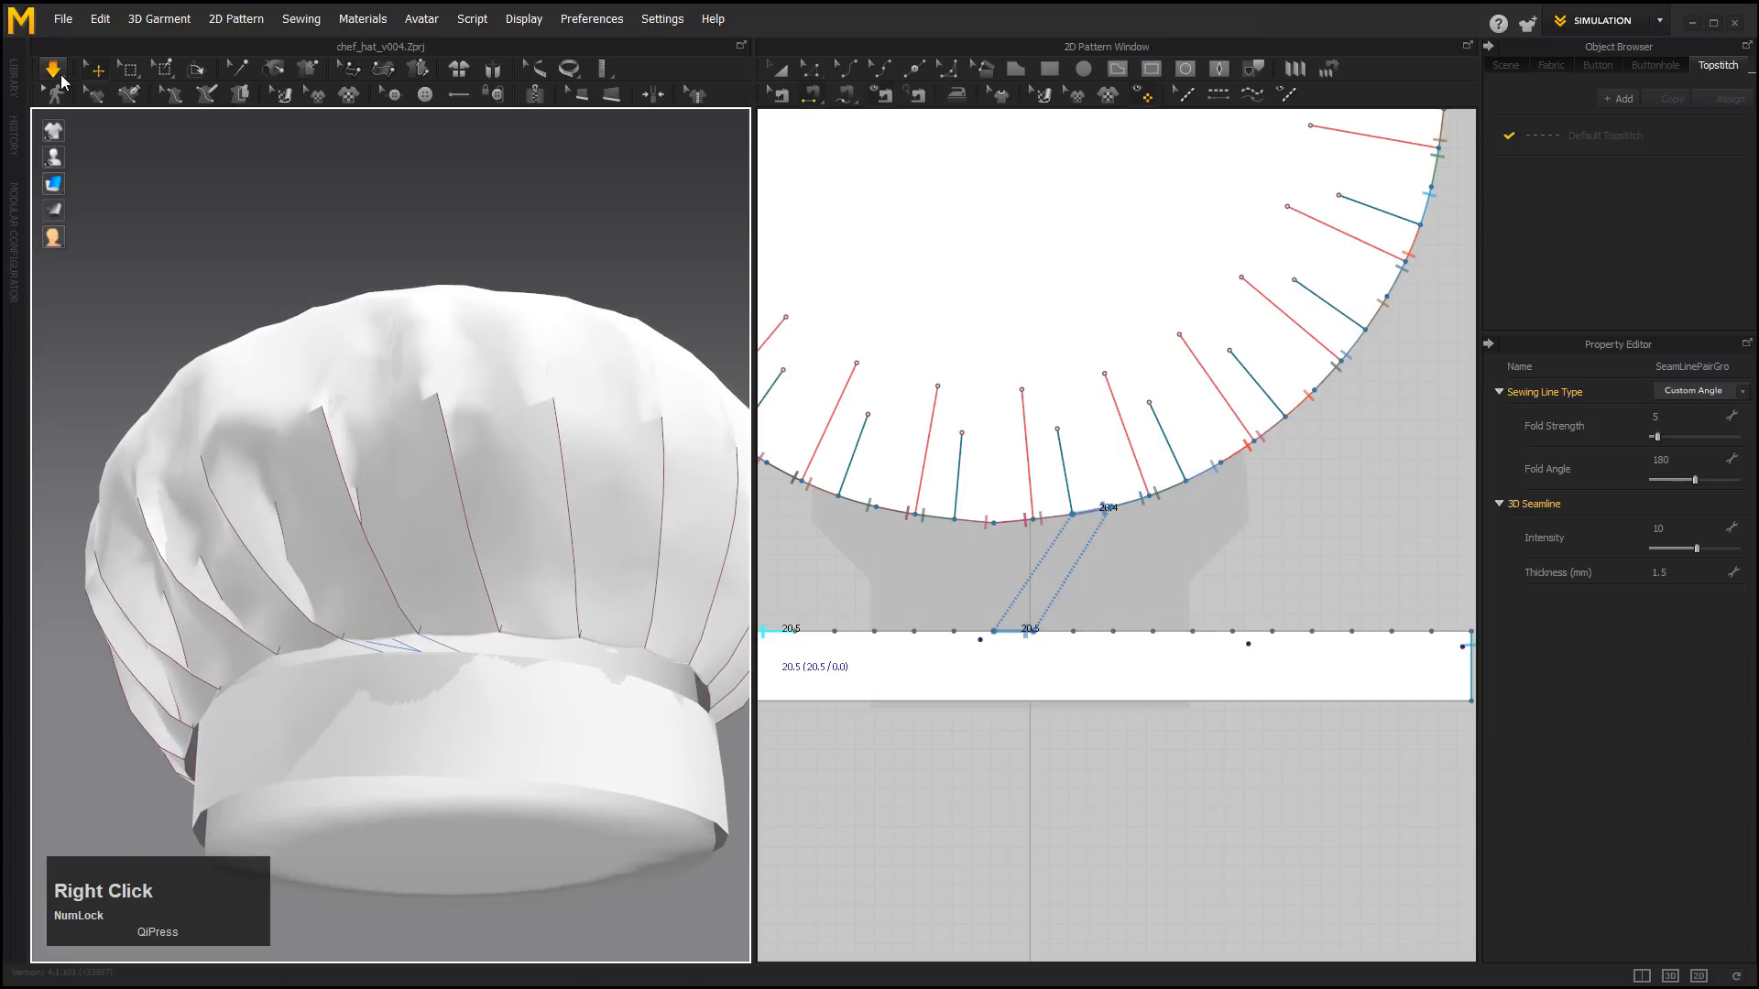
left_click(59, 75)
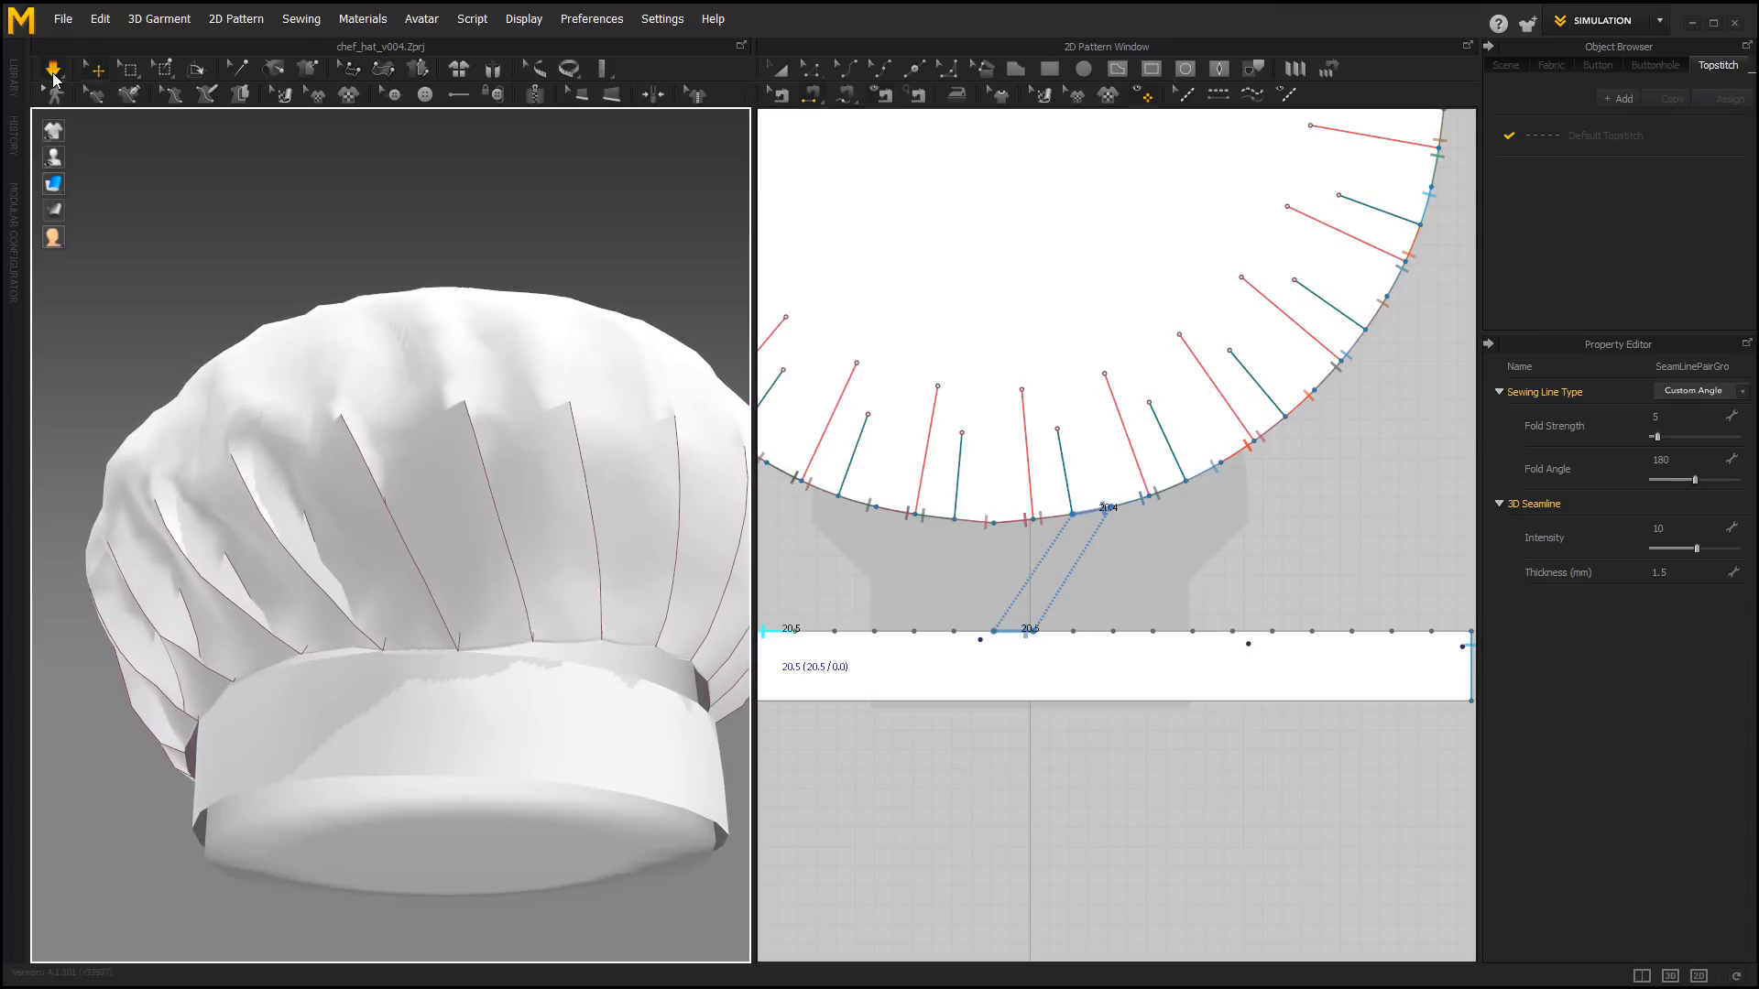
left_click(55, 72)
right_click_drag(460, 531, 458, 537, "alt")
left_click_drag(458, 536, 486, 587, "alt")
Sew the next band top-edge segments to the outline segments past each short pleat line on the circle's lower right.
middle_click_drag(1034, 572, 921, 564)
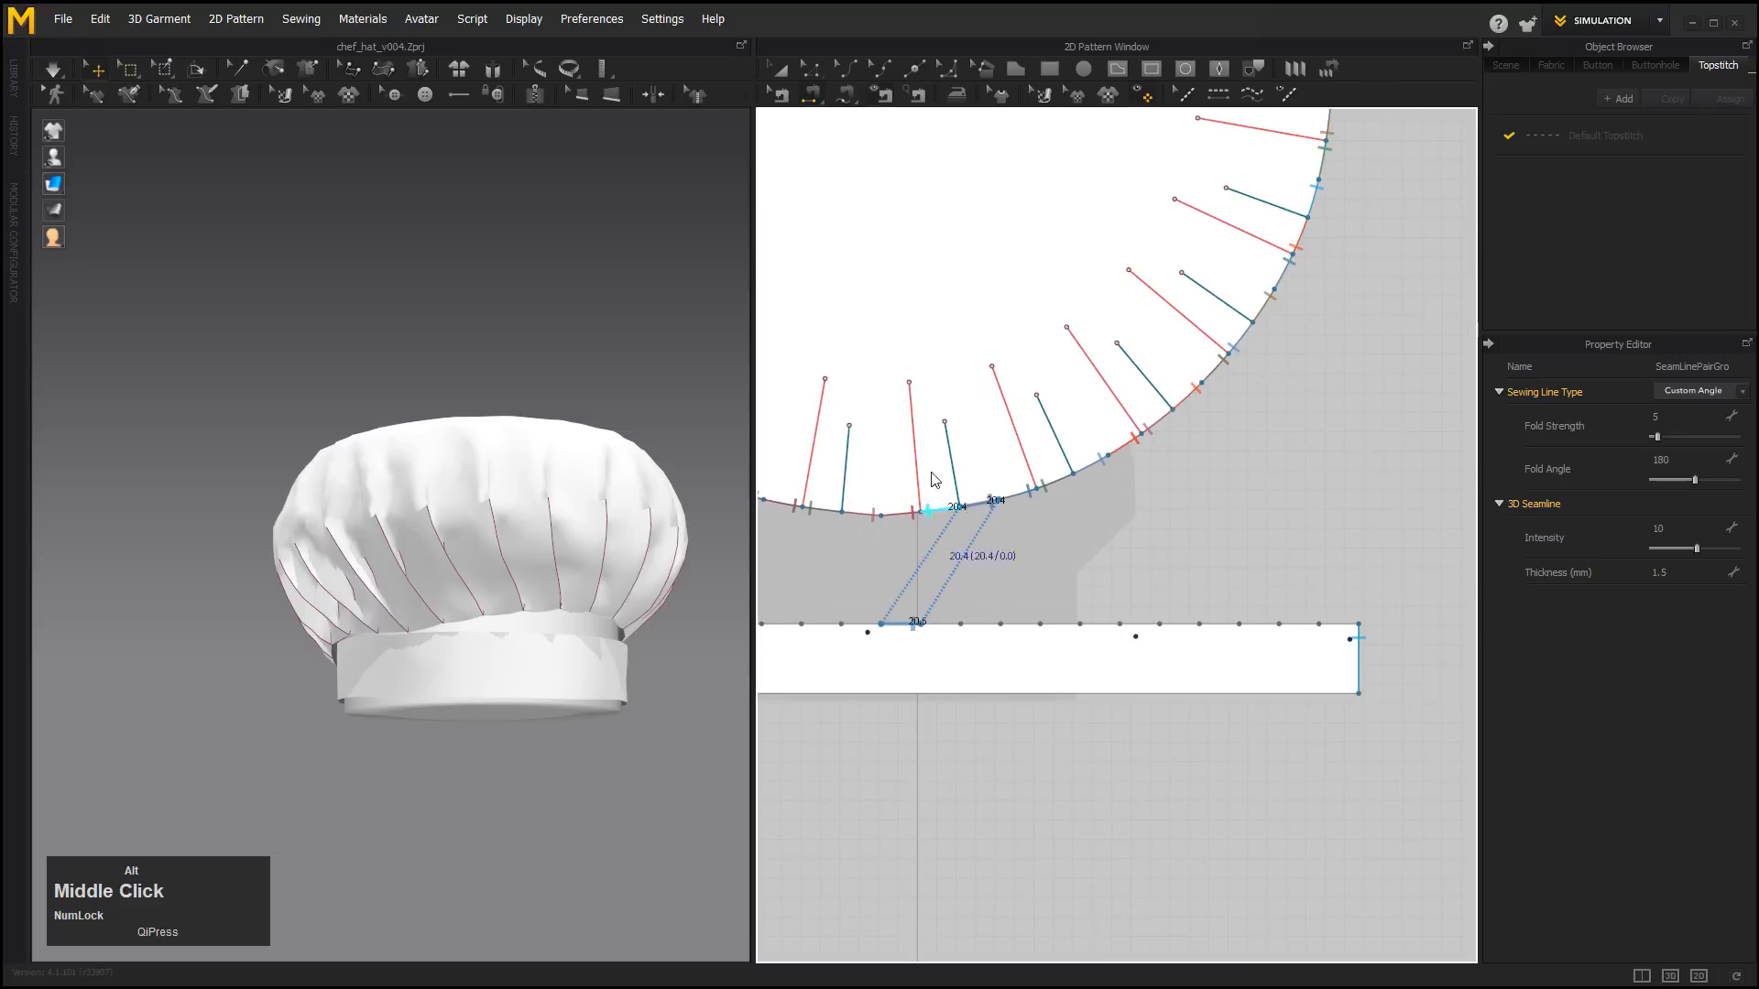
left_click(811, 96)
left_click(979, 503)
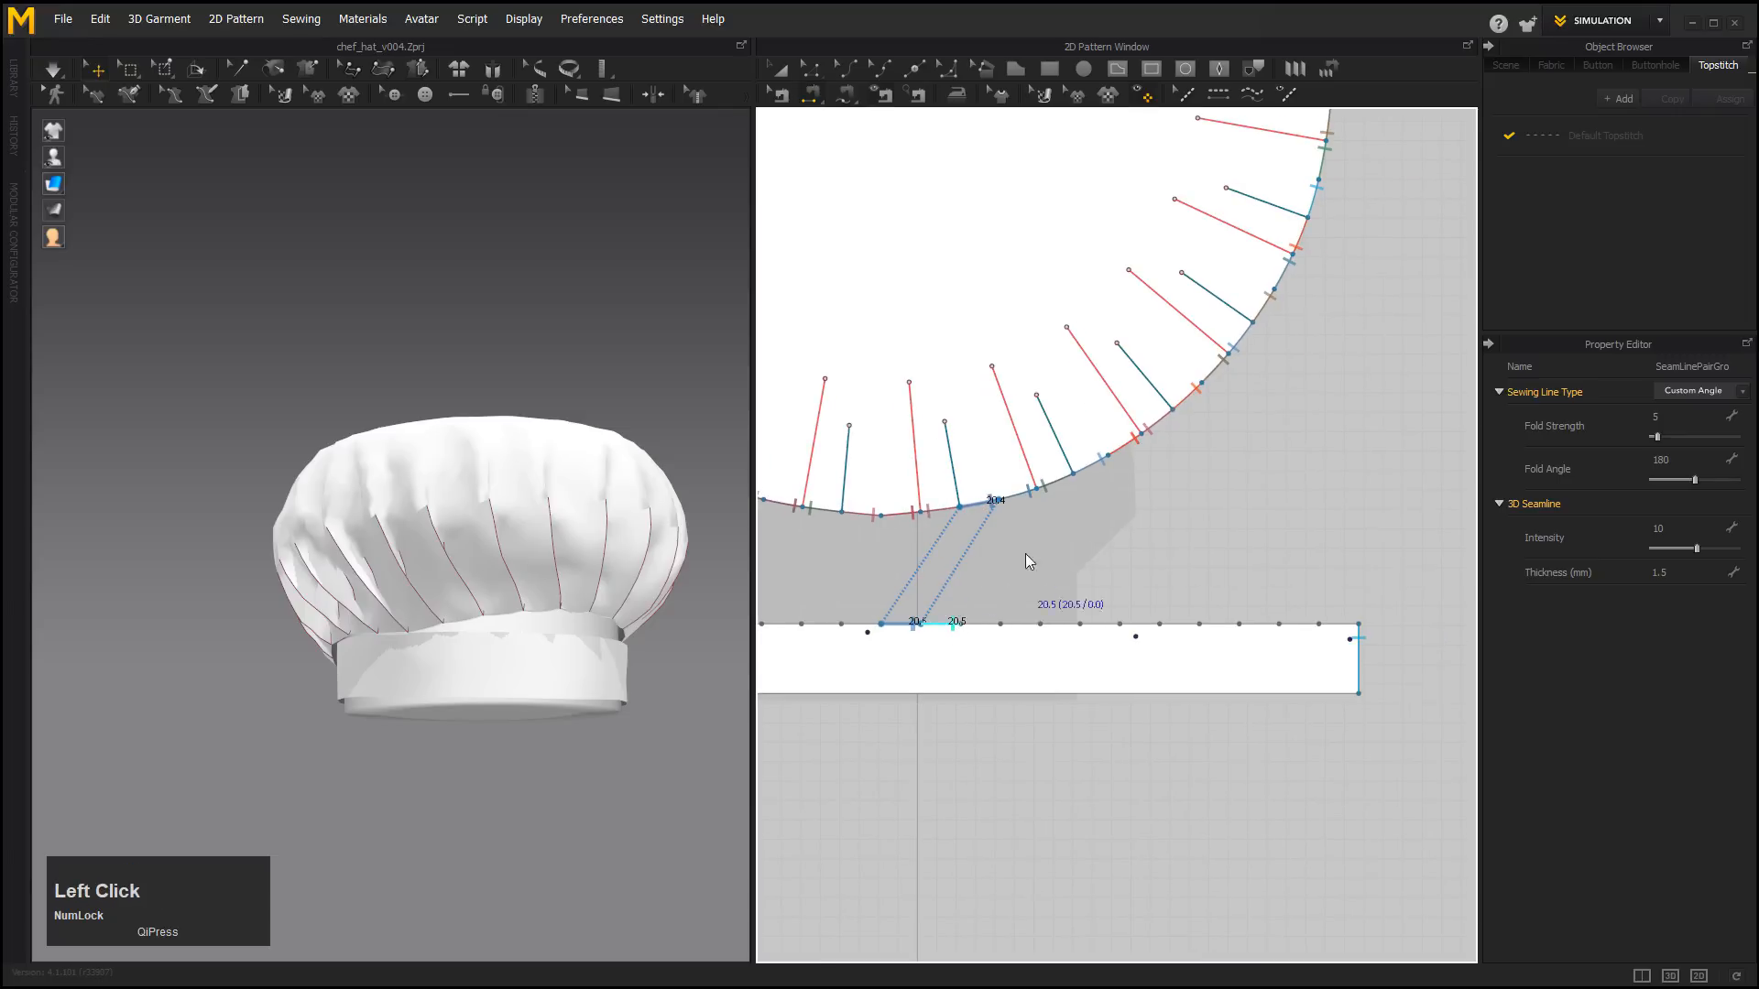
left_click(1102, 469)
left_click(996, 631)
left_click(1189, 400)
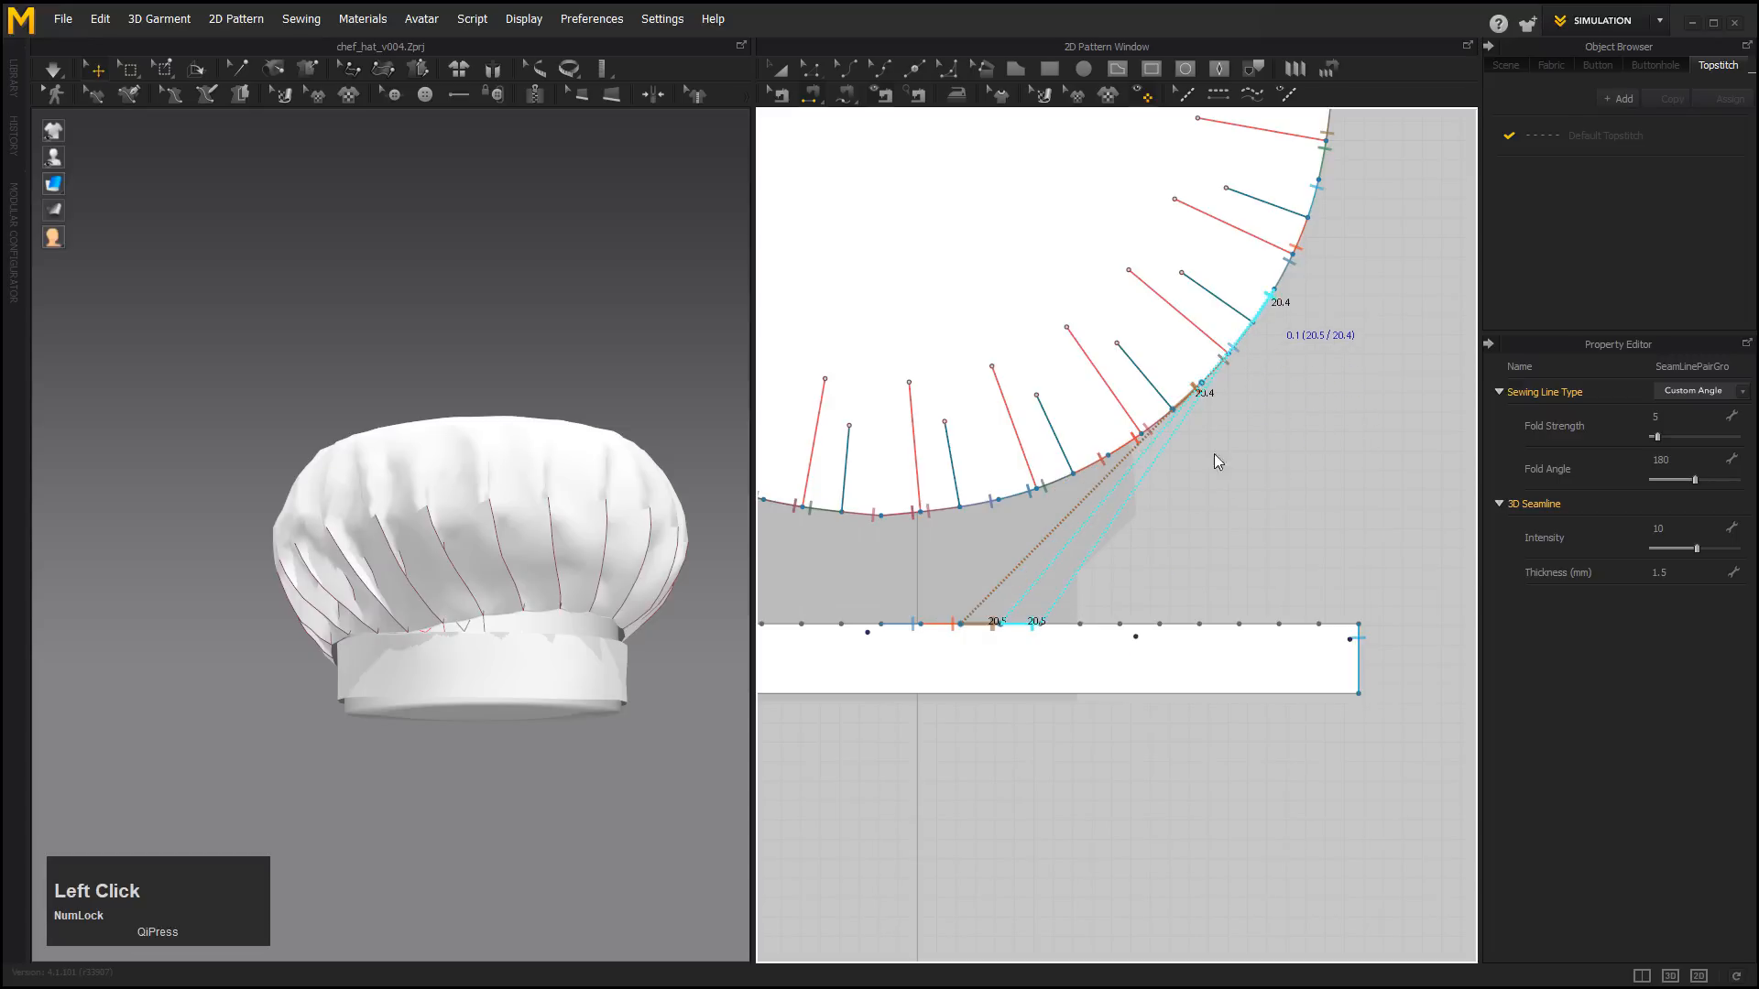
Sew the following band top-edge segments to the outline segments past the short pleat lines up the circle's right side.
left_click(1072, 628)
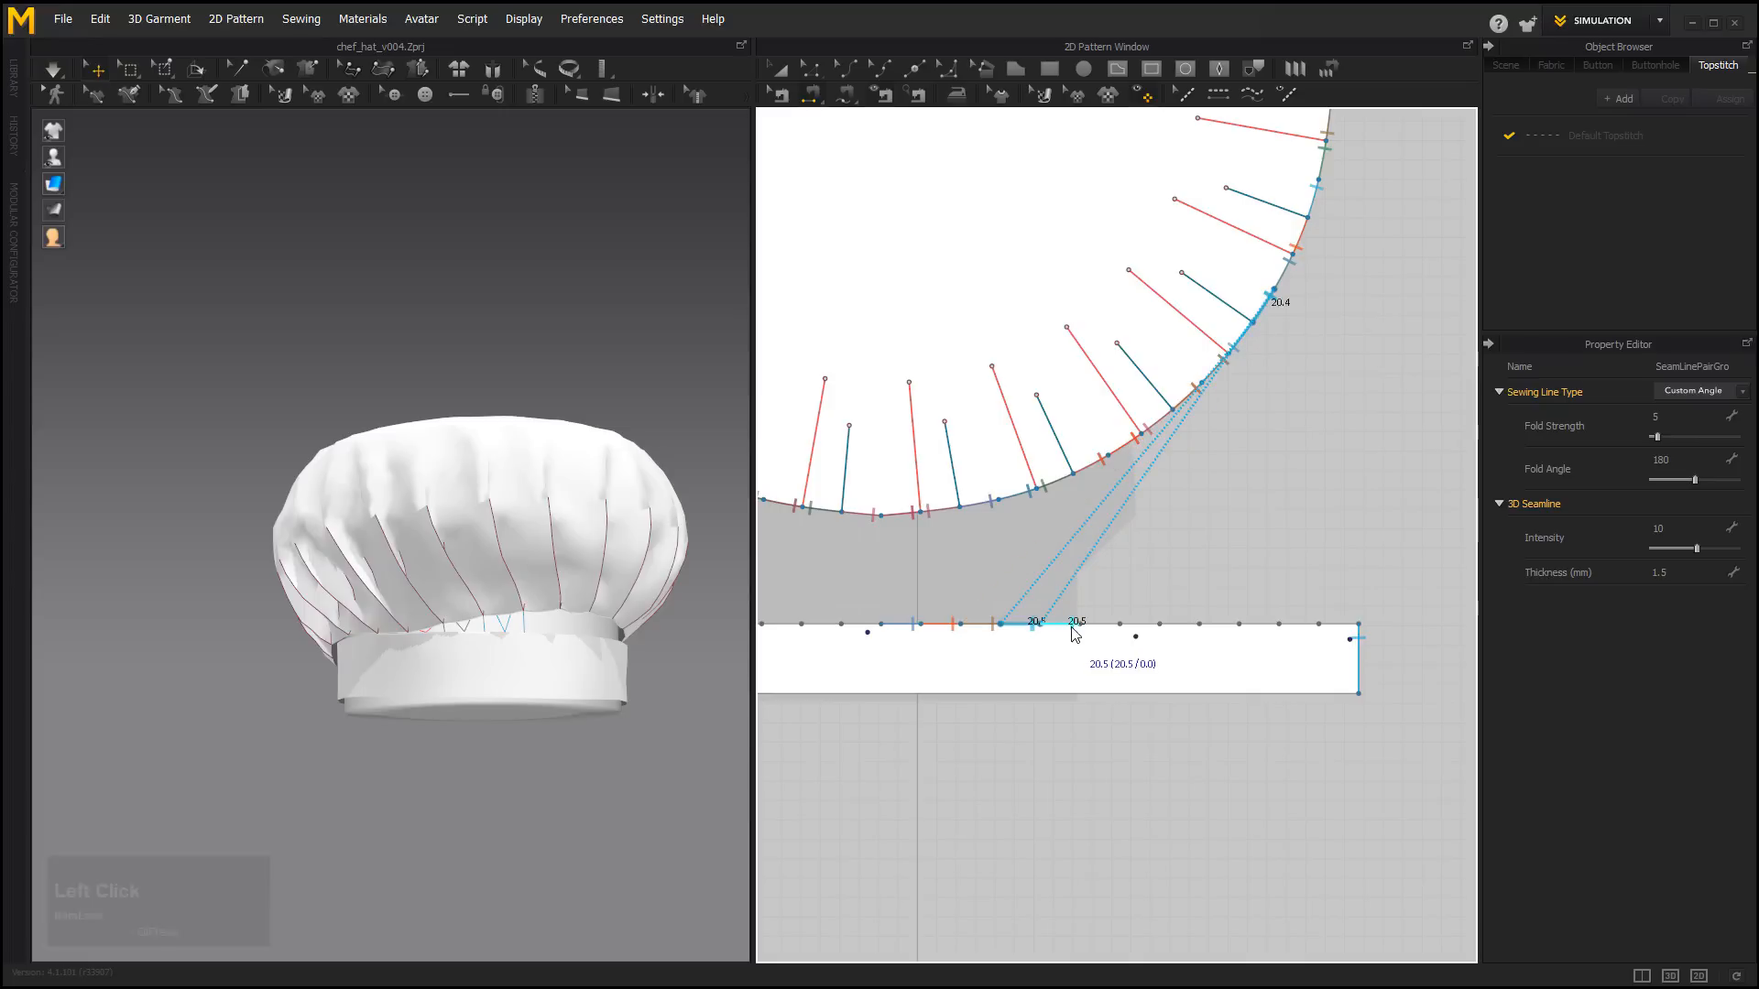
left_click(1075, 632)
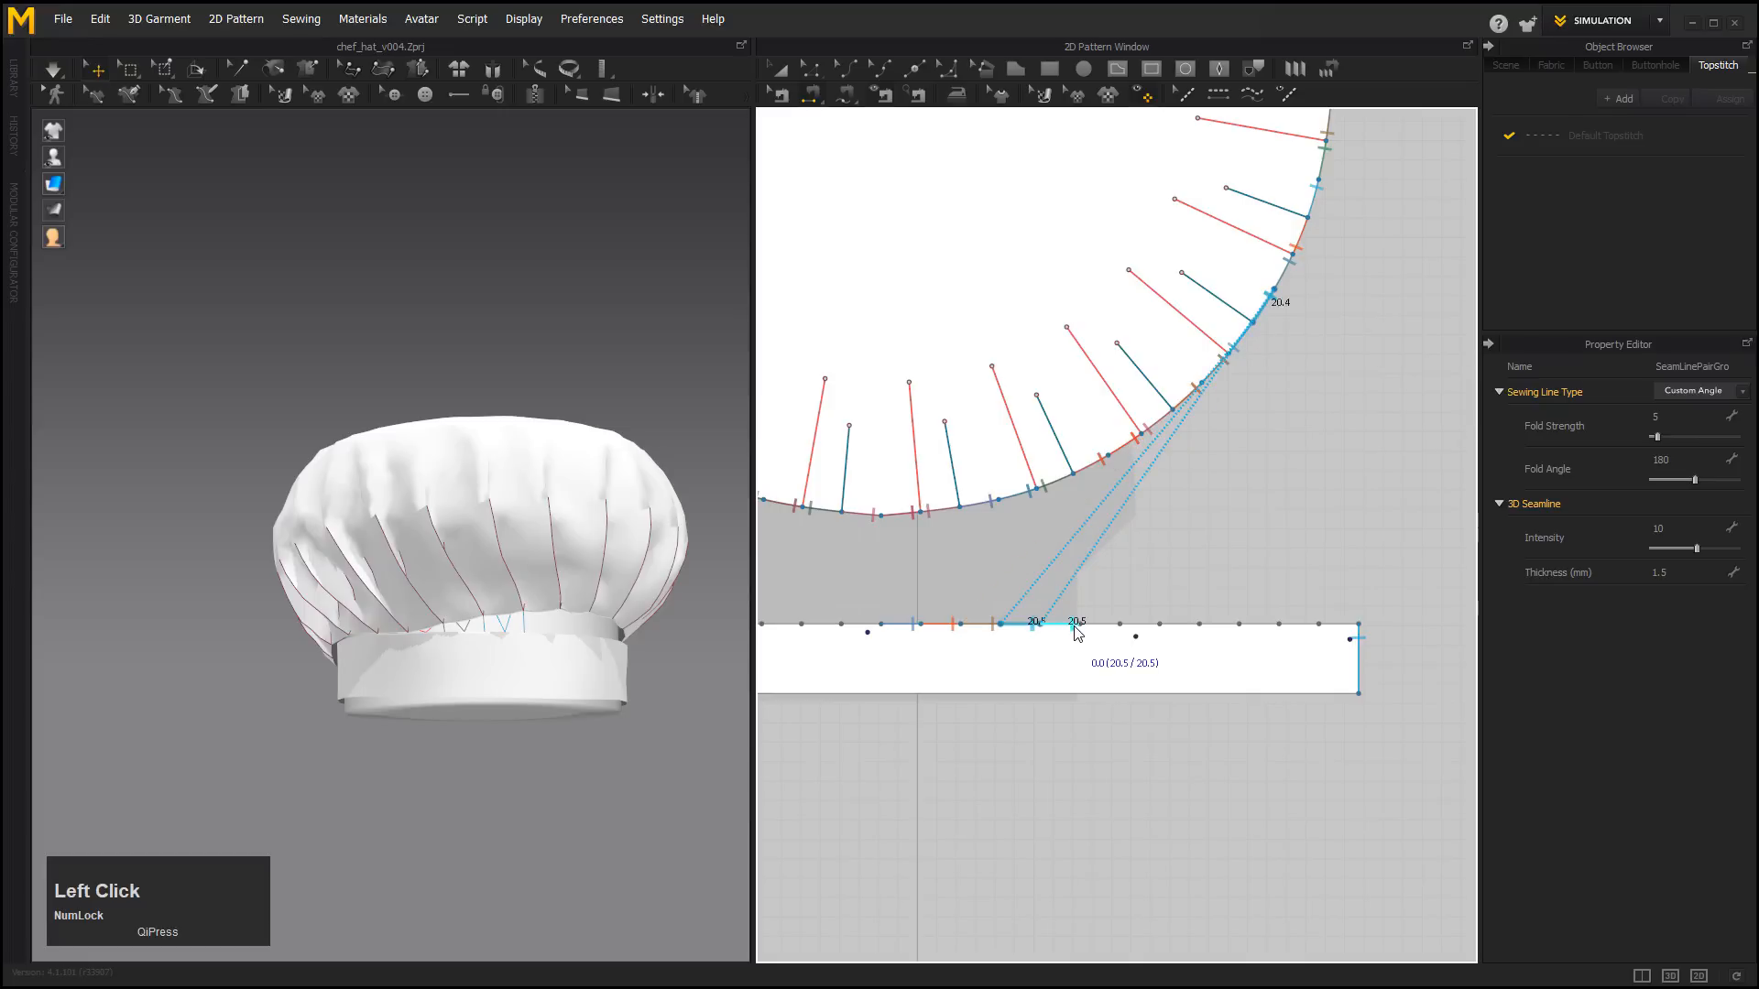
middle_click_drag(1275, 476, 1229, 705)
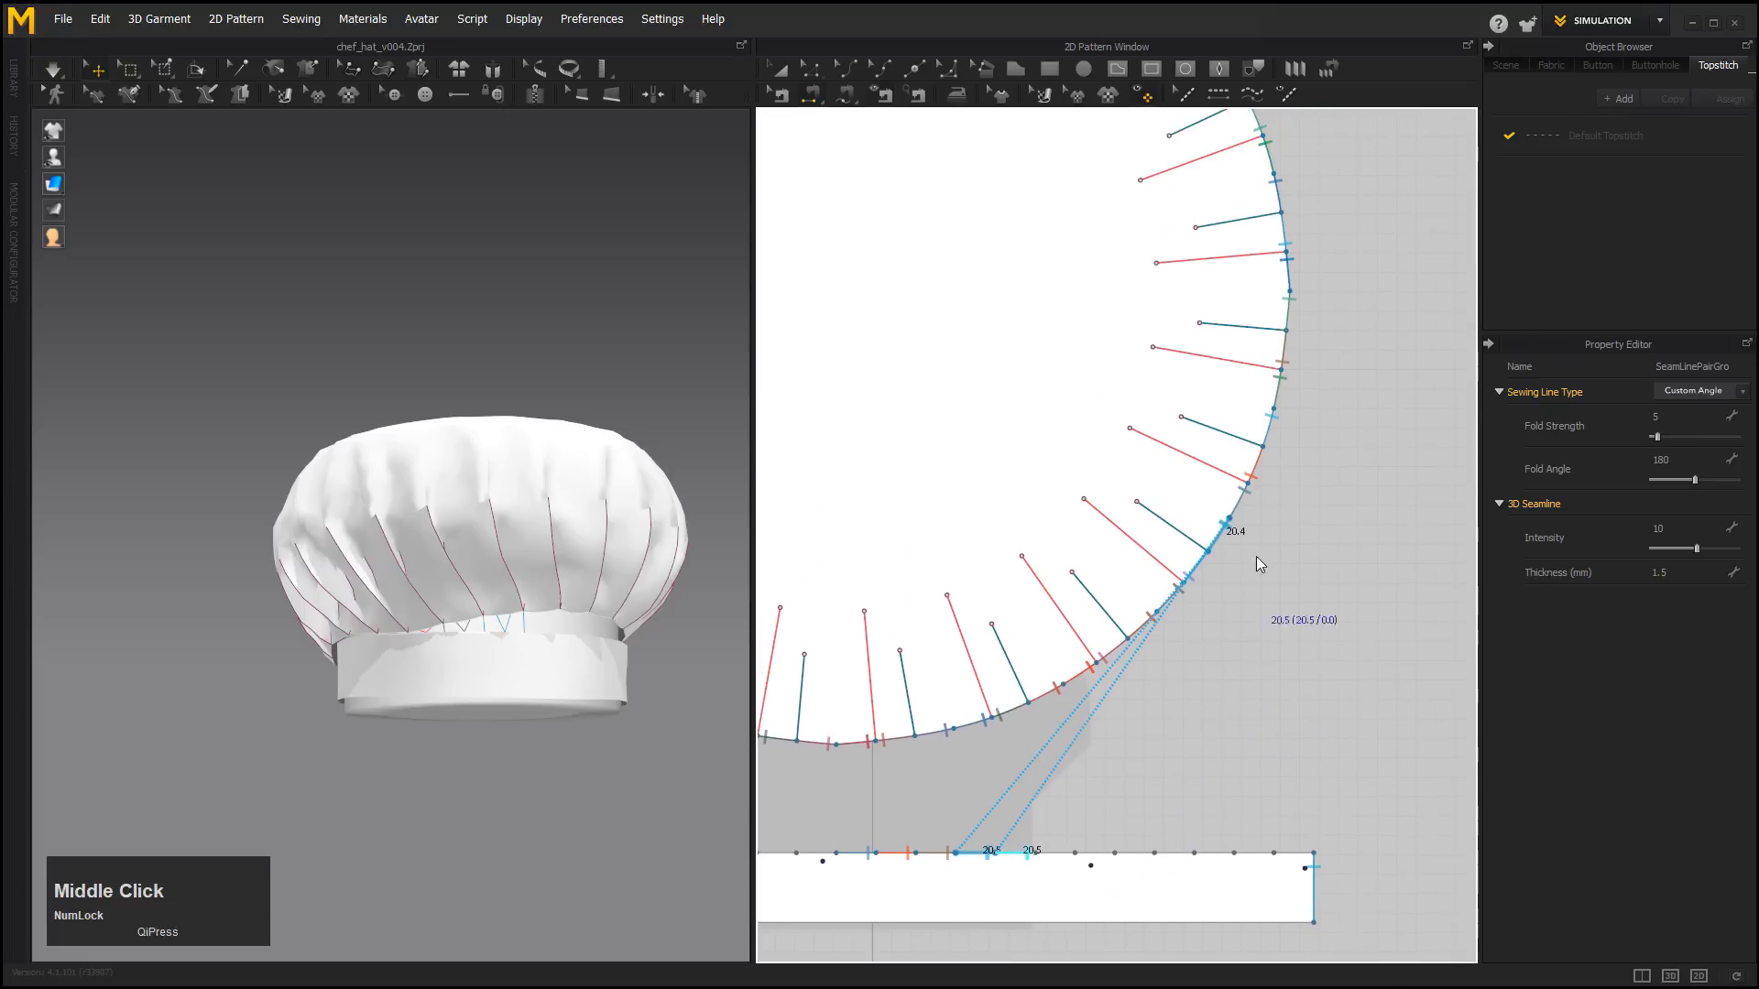
left_click(1275, 419)
left_click(1070, 848)
left_click(1290, 300)
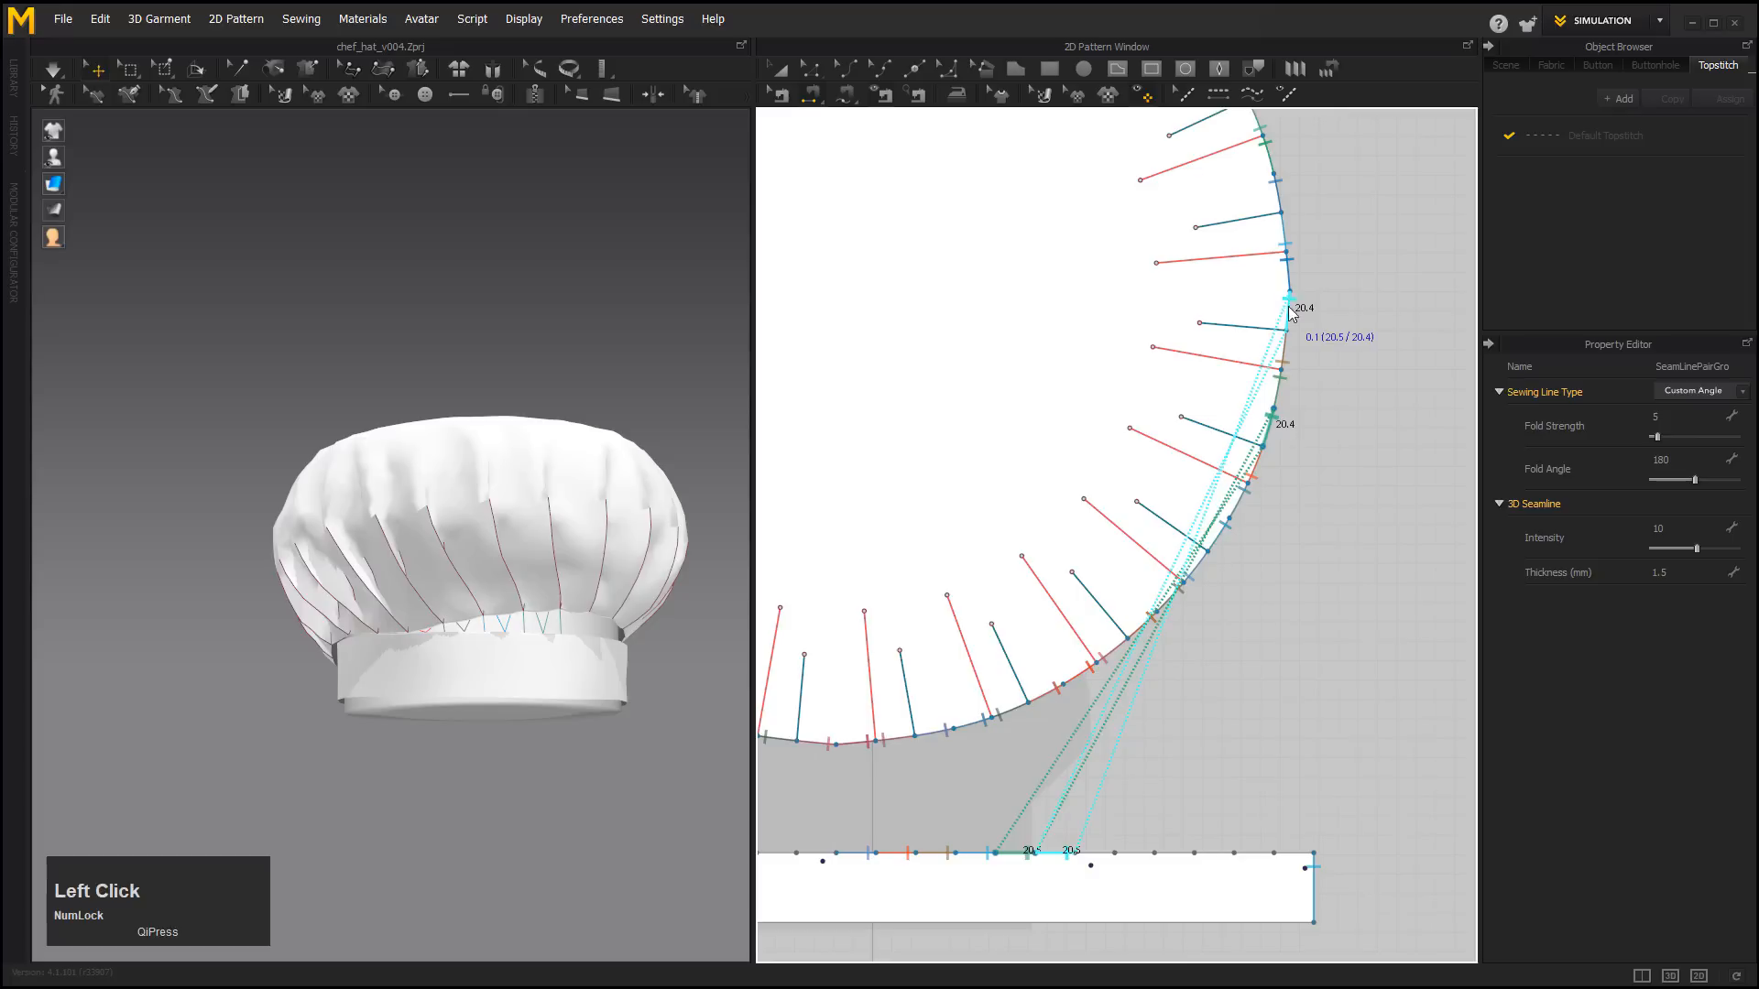
left_click(1106, 851)
left_click(1275, 181)
Sew the next two band top-edge segments to the outline segments past the short pleat lines on the circle's upper right.
right_click(1299, 514)
scroll(1235, 830, "down", 2)
left_click(1164, 849)
left_click(1239, 249)
left_click(1194, 849)
left_click(1179, 178)
middle_click_drag(1331, 496, 1455, 544)
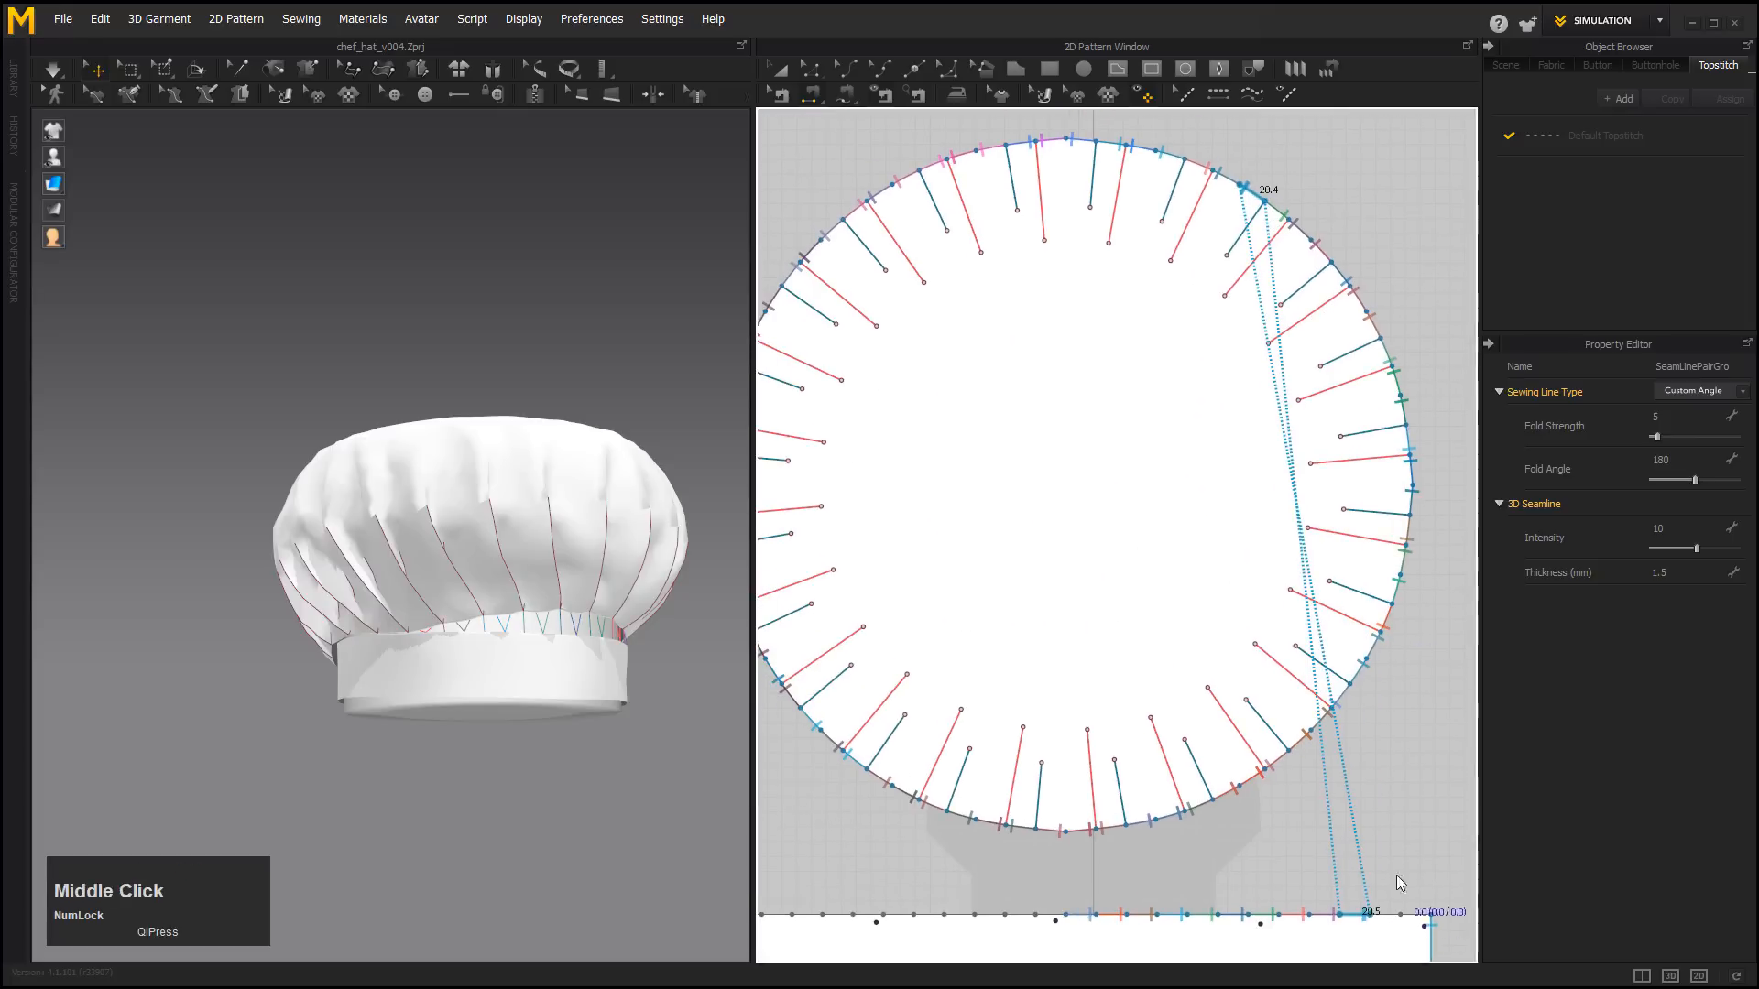
Sew the last two band top-edge segments near the band's right end to the outline segments at the circle's top.
left_click(1393, 914)
left_click(1162, 152)
left_click(1426, 918)
left_click(1080, 141)
Sew the first three band top-edge segments from the band's left end to the outline segments on the circle's upper left.
middle_click_drag(1072, 589, 1121, 580)
right_click_drag(1122, 580, 1090, 591)
left_click(793, 883)
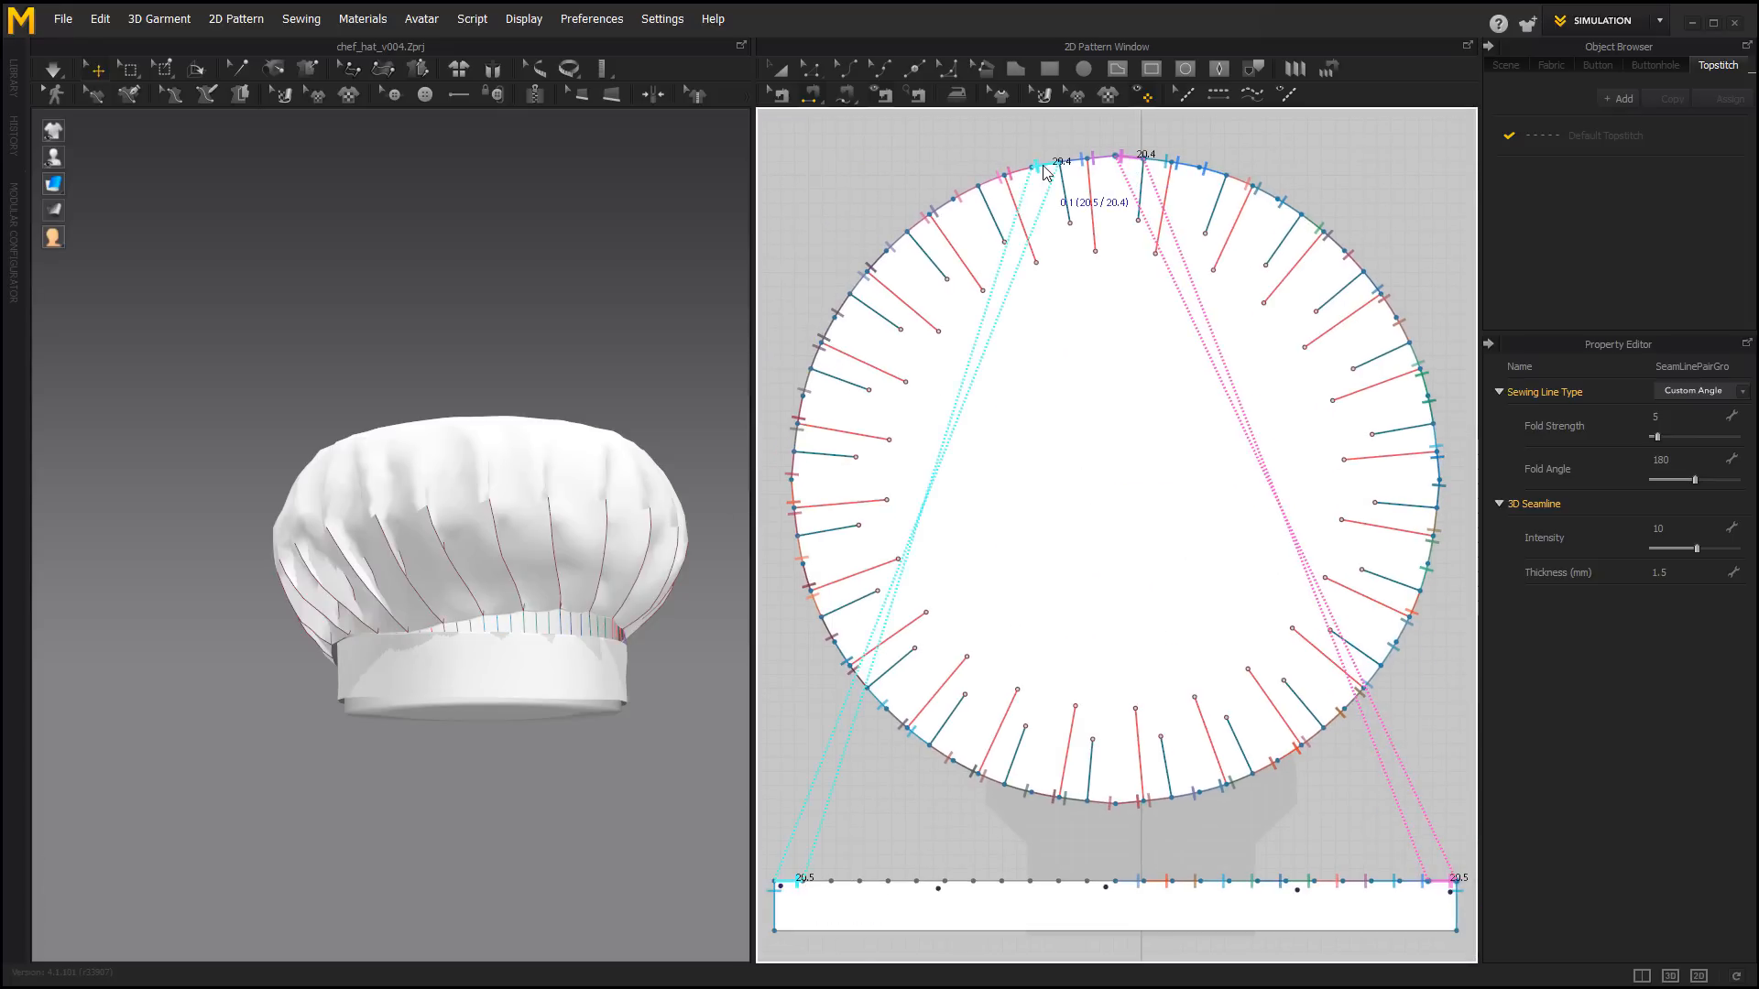
left_click(1048, 165)
left_click(819, 882)
left_click(965, 193)
left_click(845, 882)
left_click(895, 242)
Sew the following band top-edge segments to the outline segments past the short pleat lines down the circle's left side.
left_click(873, 882)
left_click(843, 305)
left_click(903, 881)
left_click(808, 381)
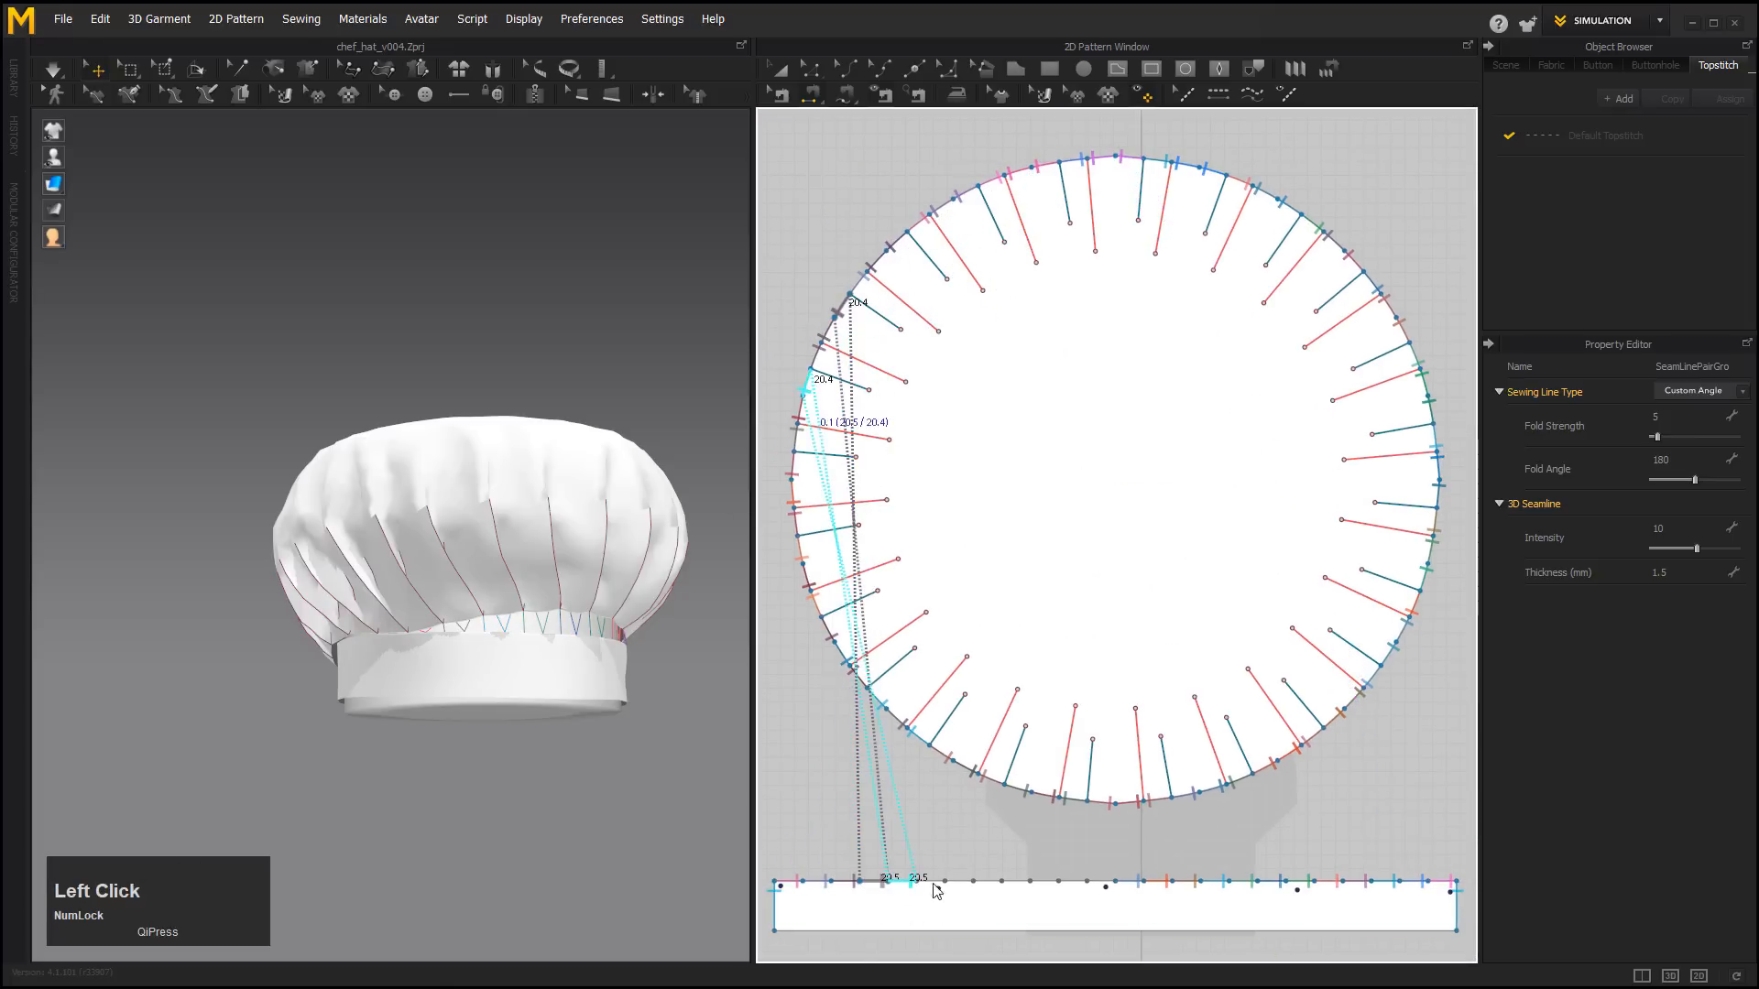
left_click(933, 881)
left_click(799, 552)
Sew the next three band top-edge segments to the outline segments past the short pleat lines on the circle's lower left.
left_click(994, 884)
left_click(829, 637)
left_click(1023, 885)
left_click(875, 700)
left_click(1050, 883)
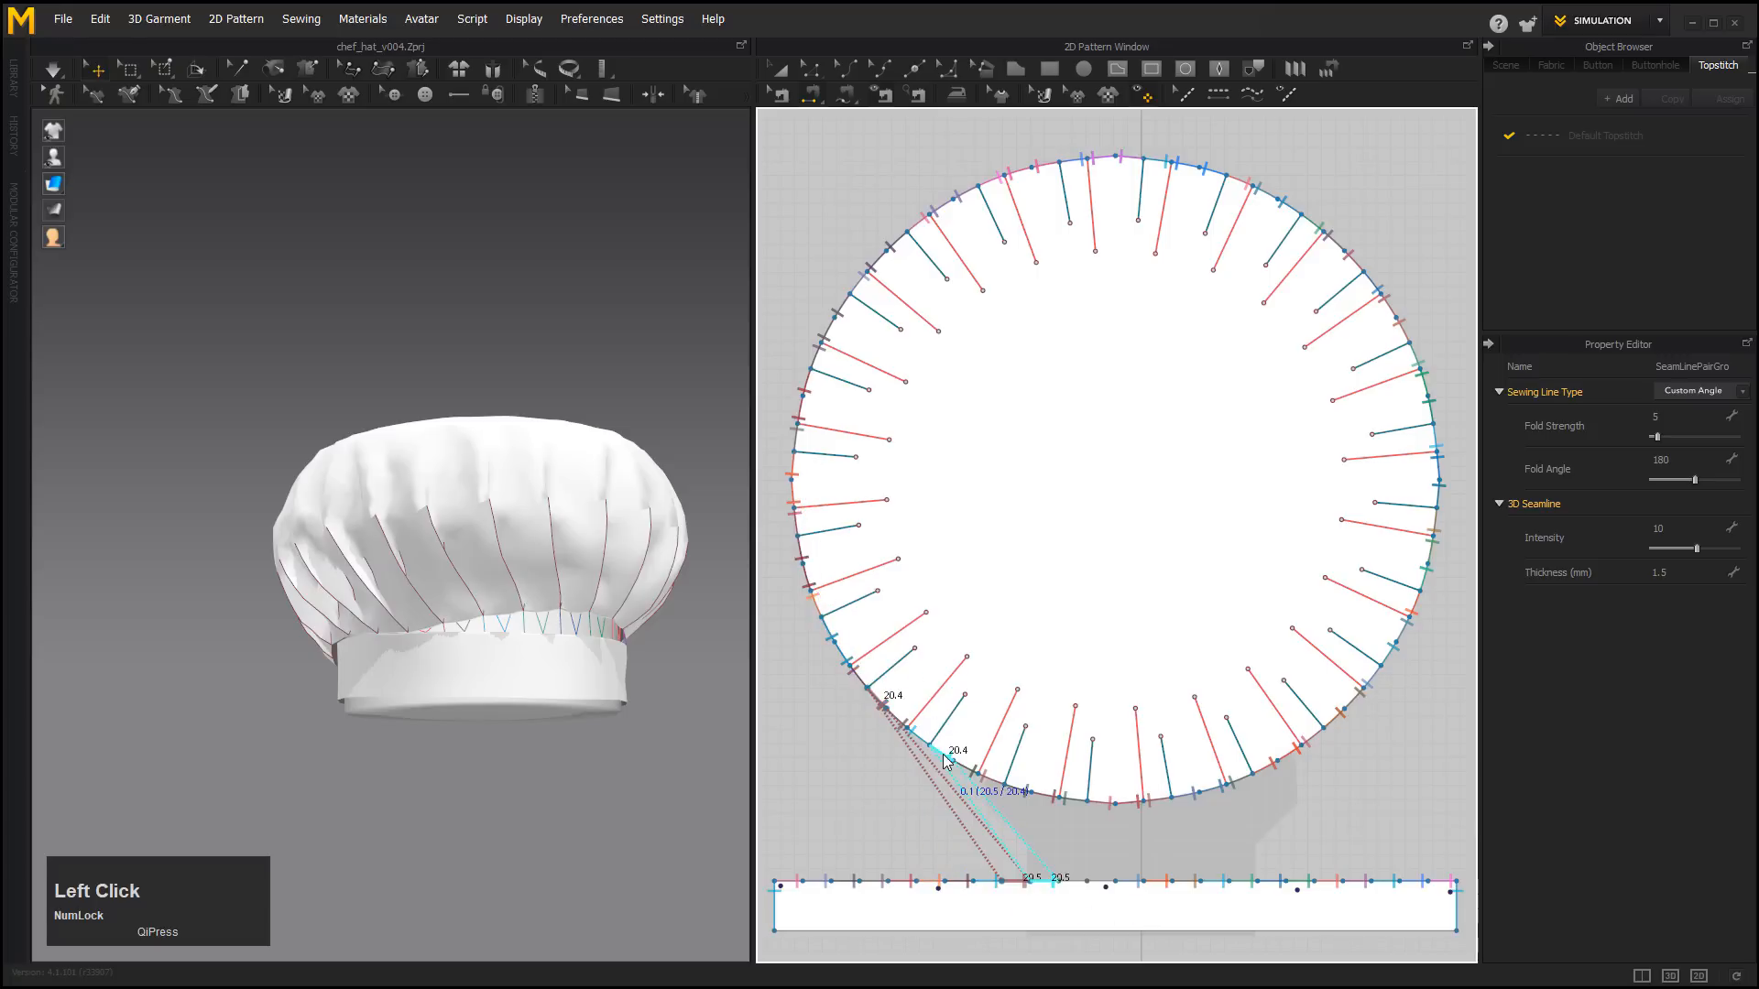
left_click(944, 755)
Sew the two remaining band top-edge segments near the band's middle to the outline segments at the circle's bottom.
left_click(1073, 883)
left_click(1023, 800)
left_click(1099, 882)
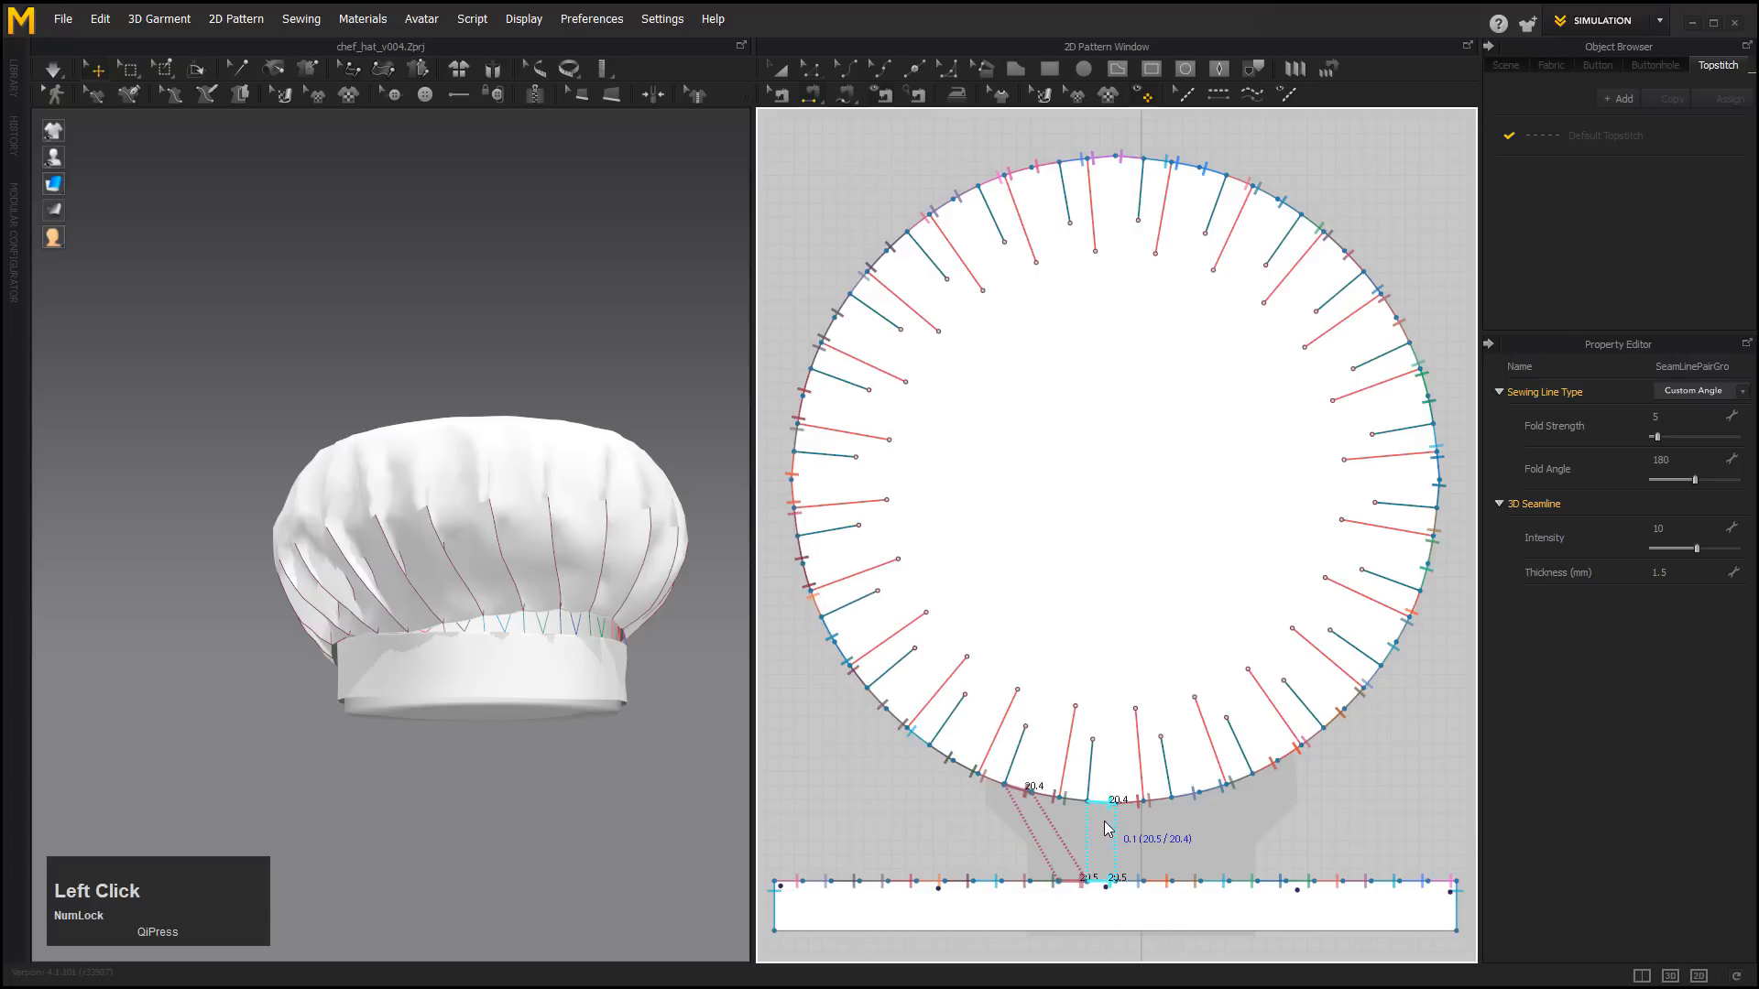
left_click(1107, 829)
Select all seams along the band's top edge with Edit Sewing to check their pairing, and clear the selection.
left_click(779, 94)
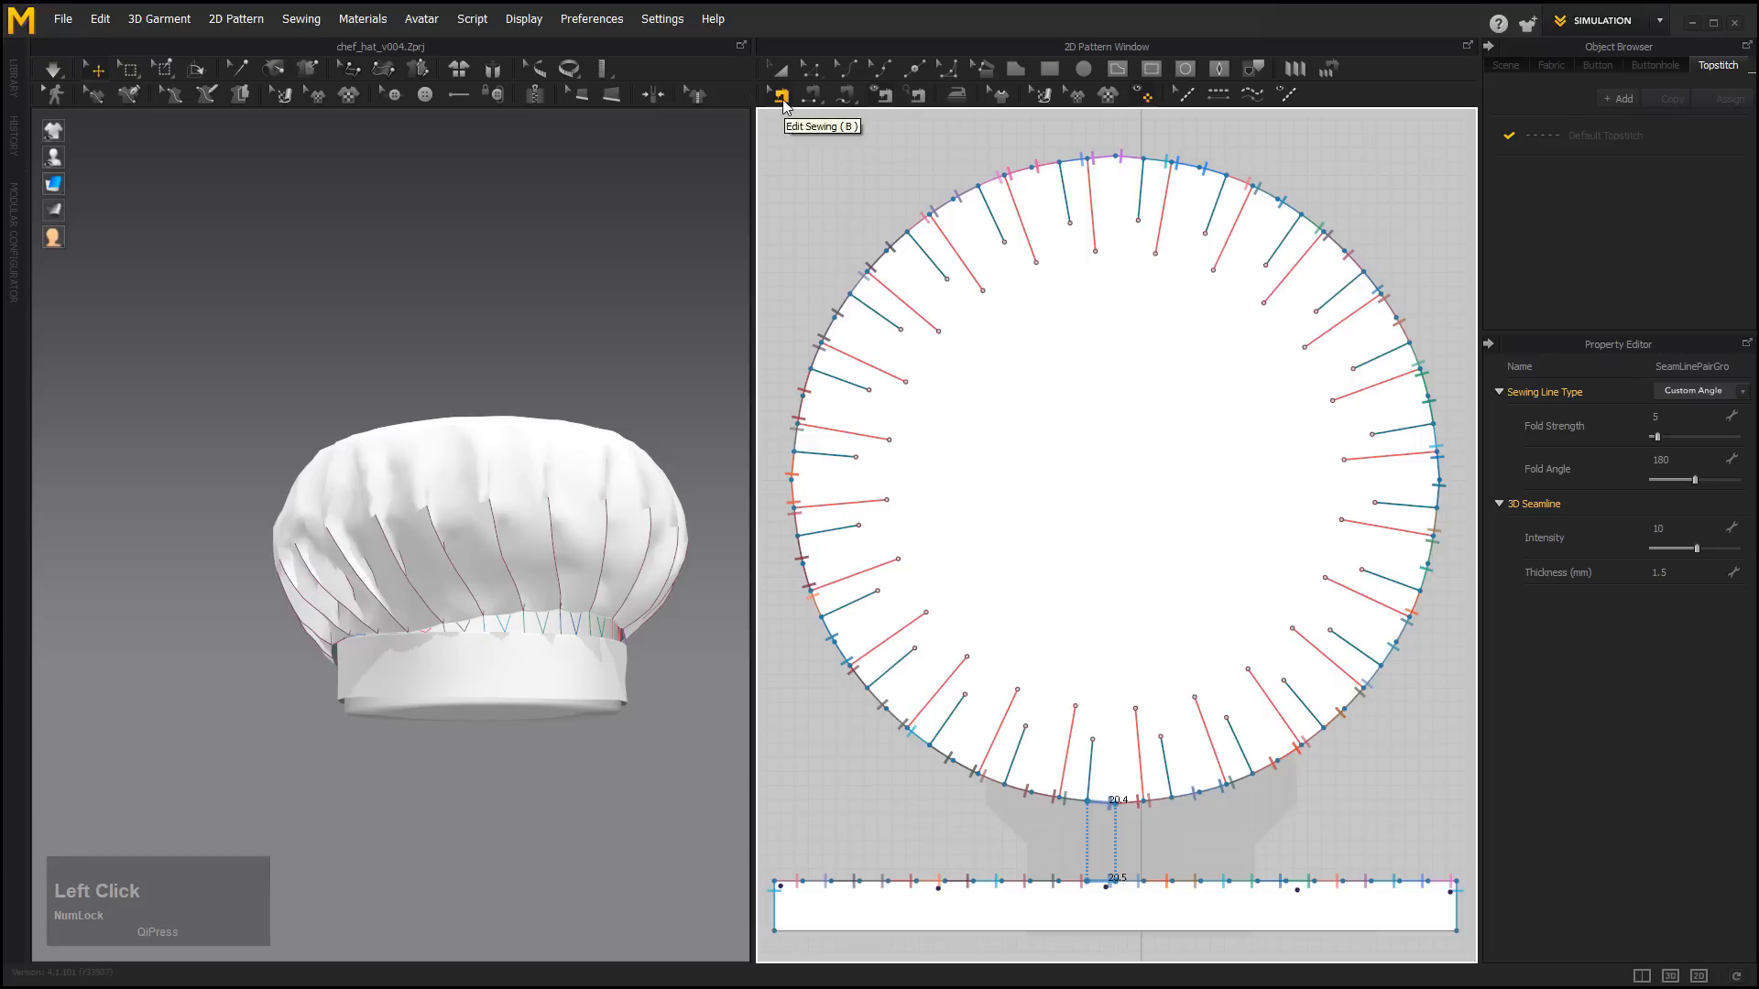
left_click_drag(780, 858, 1457, 889)
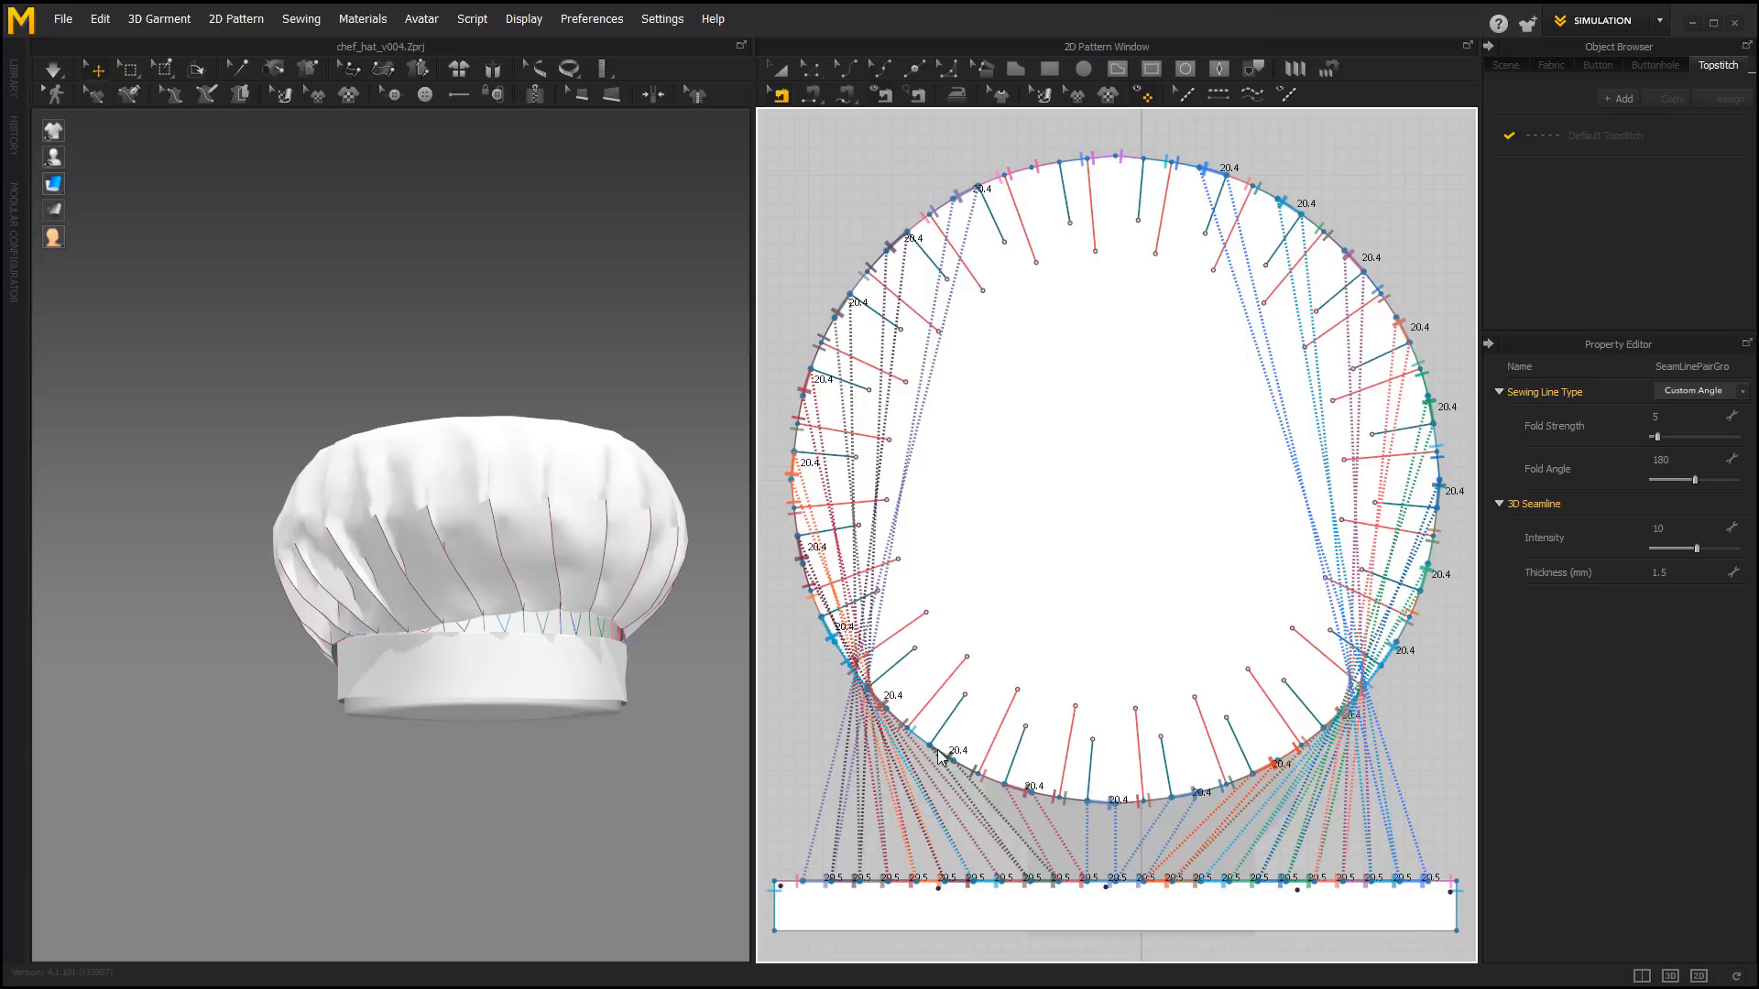
left_click(535, 317)
Simulate the garment with all band-to-top seams, inspect the hat from several sides, and stop the simulation.
left_click_drag(651, 404, 427, 357, "alt")
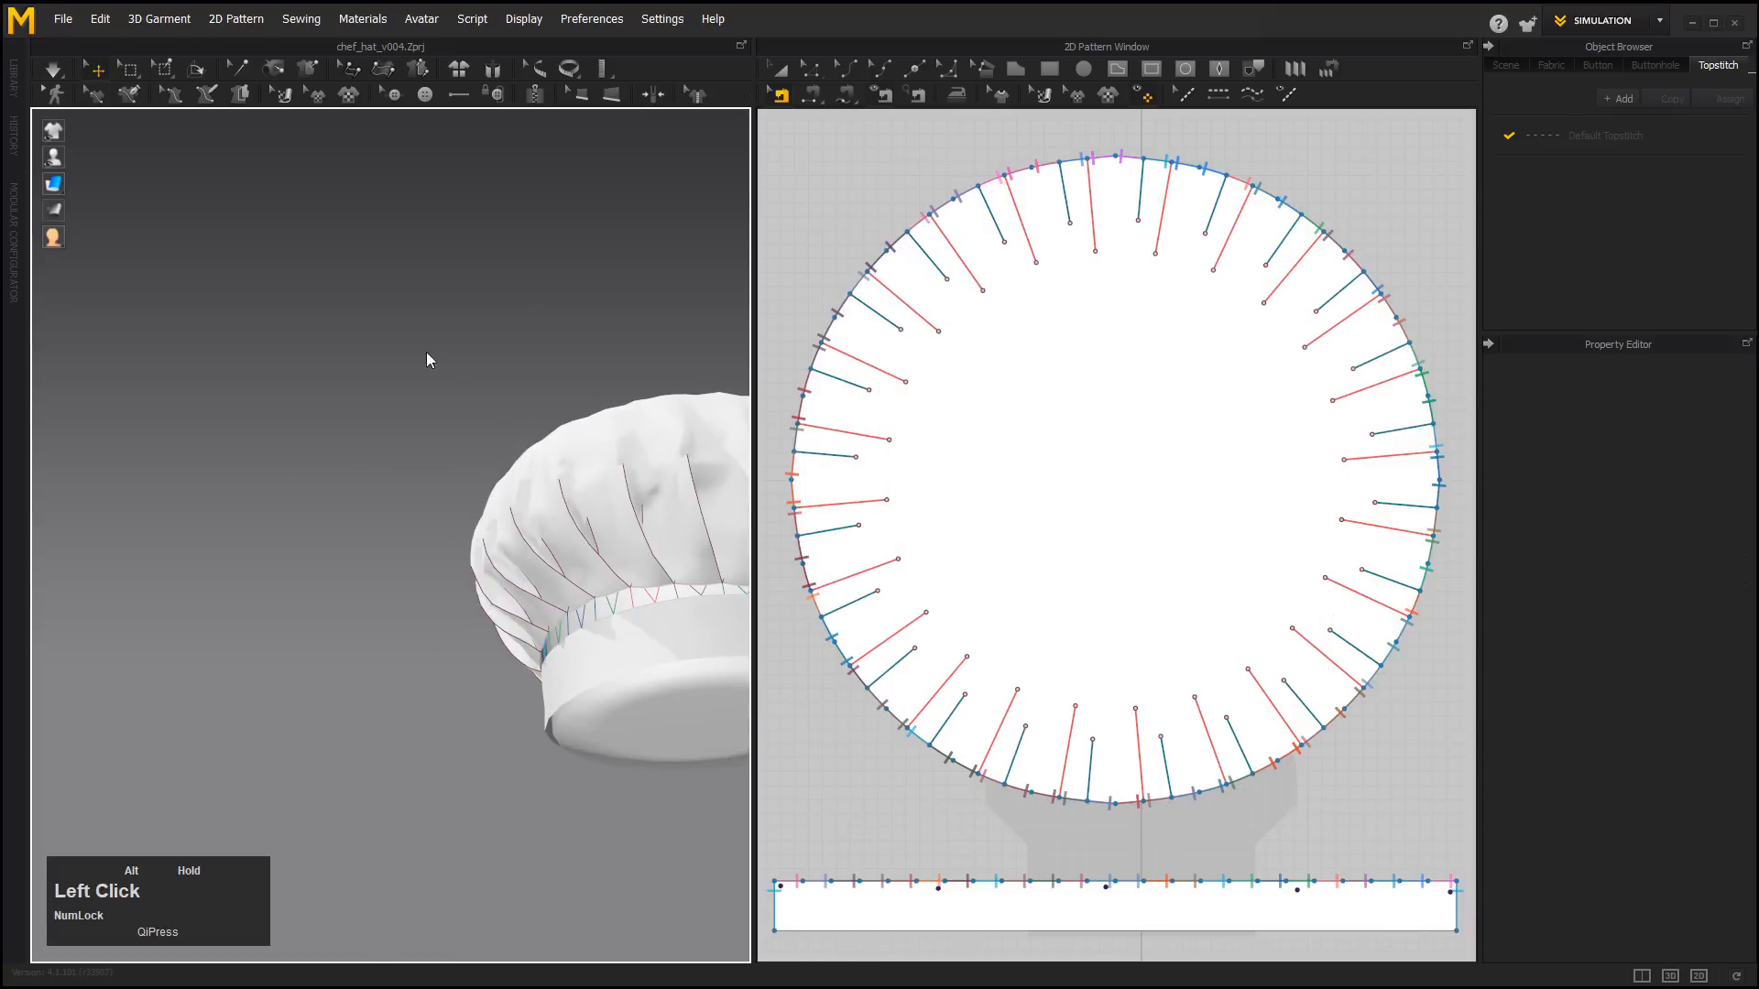
left_click(53, 69)
middle_click(326, 332)
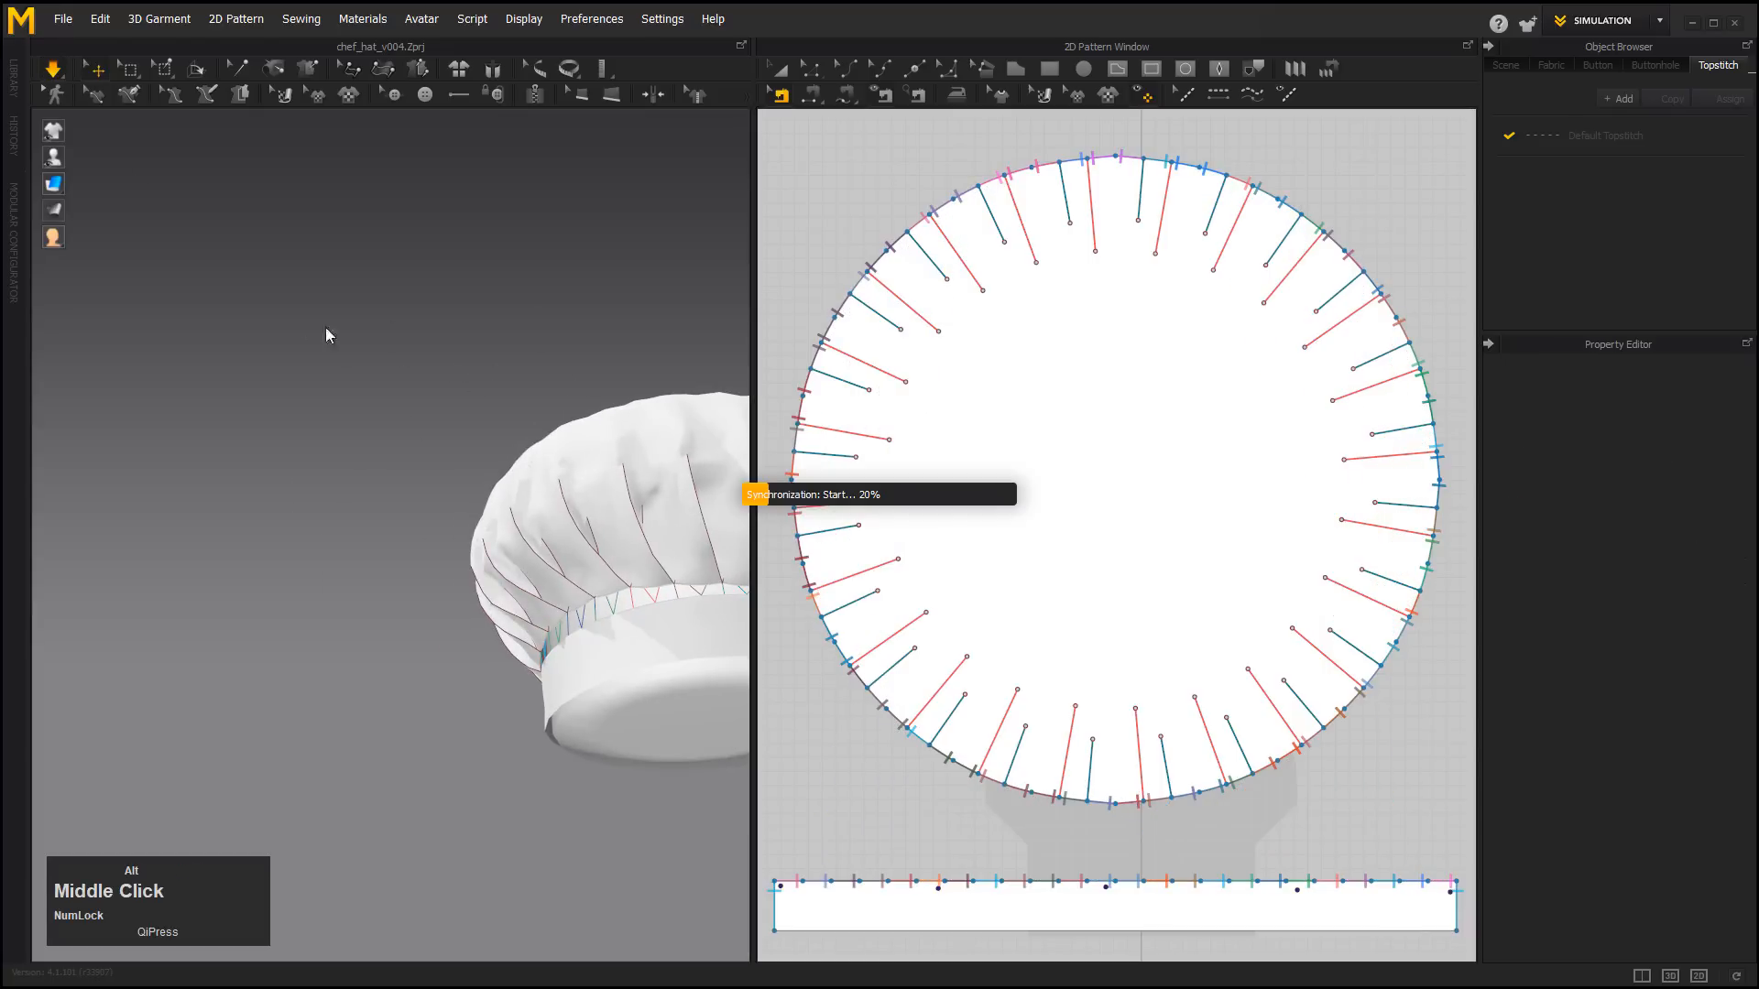
left_click_drag(396, 345, 627, 430, "alt")
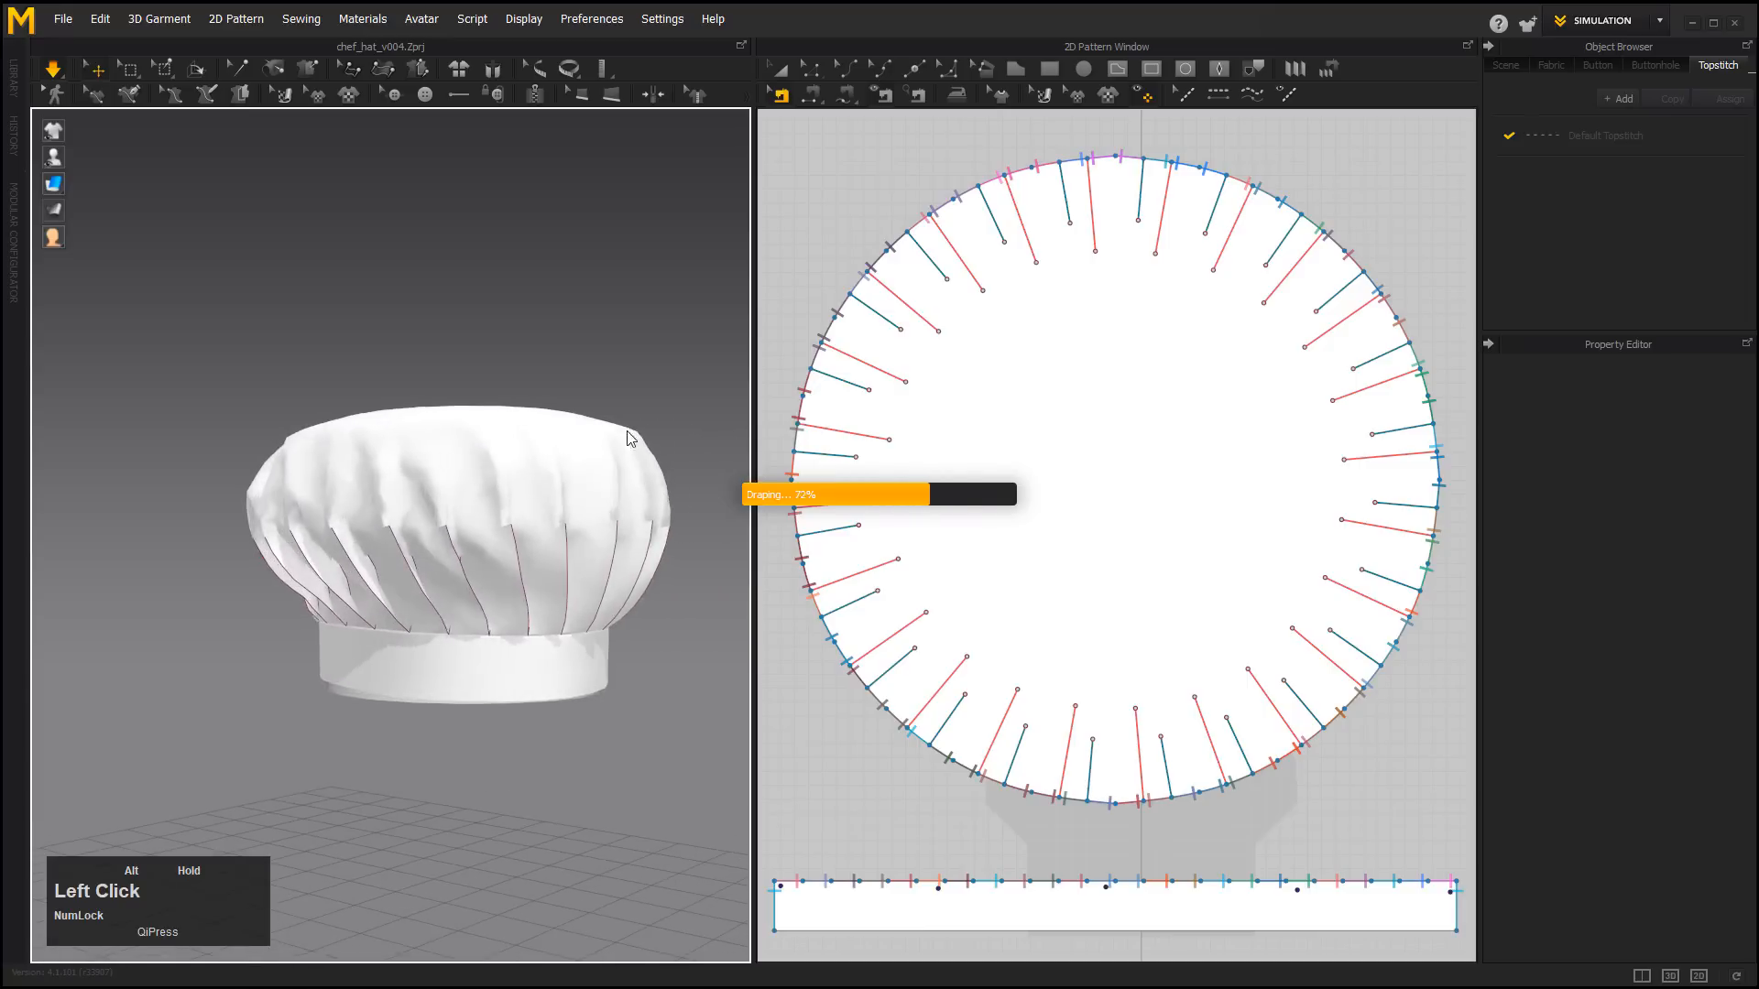
right_click_drag(627, 431, 432, 367, "alt")
left_click_drag(432, 366, 609, 377, "alt")
right_click_drag(608, 377, 538, 361, "alt")
left_click_drag(538, 361, 514, 448, "alt")
right_click_drag(514, 448, 475, 369, "alt")
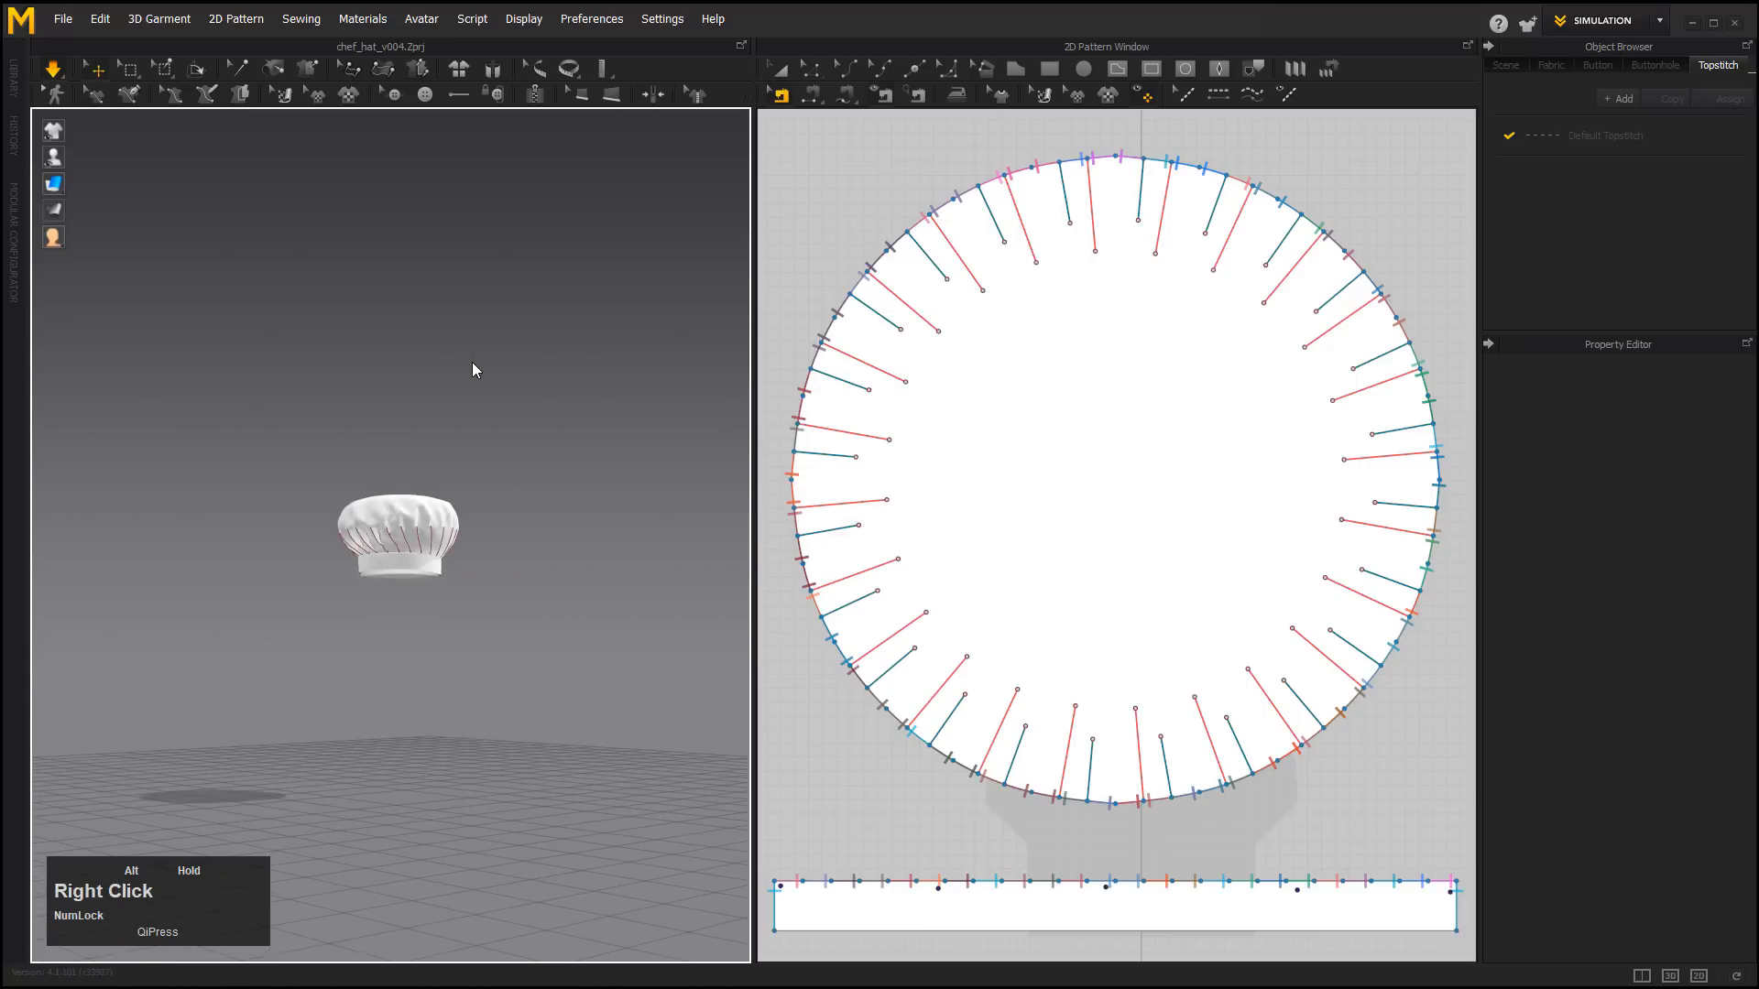
left_click_drag(476, 369, 349, 404, "alt")
right_click_drag(346, 407, 492, 476, "alt")
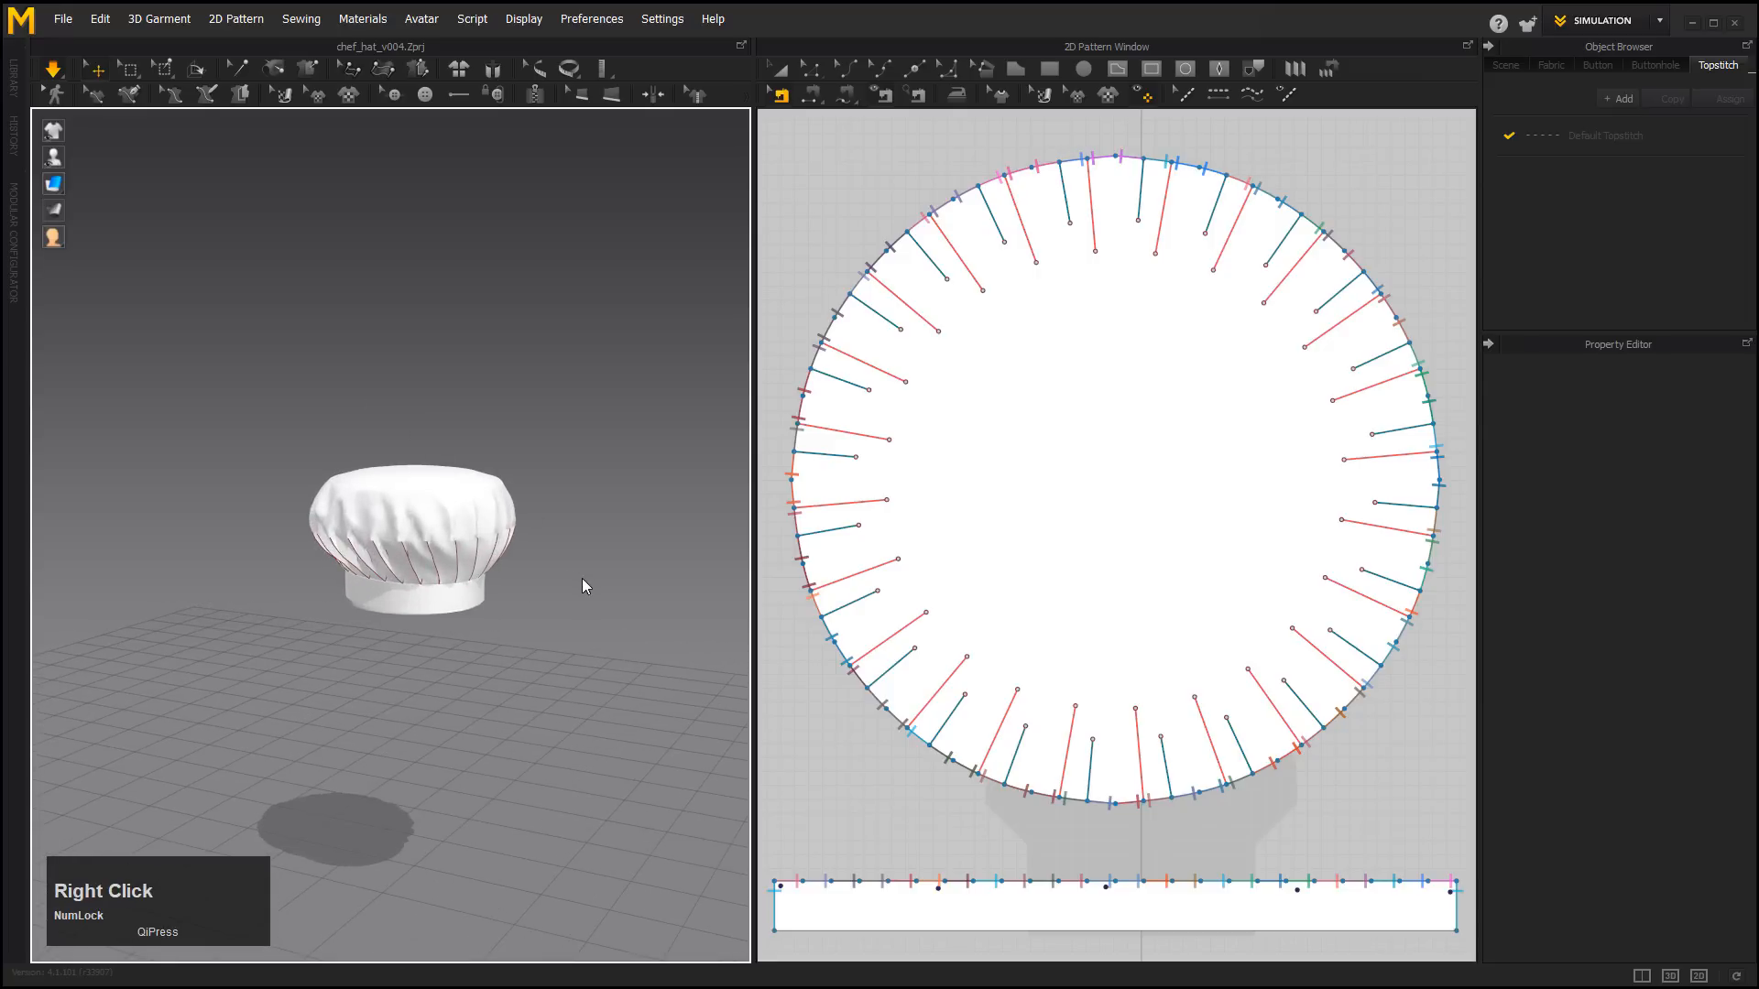
left_click_drag(644, 591, 573, 569, "alt")
middle_click_drag(574, 569, 552, 543, "alt")
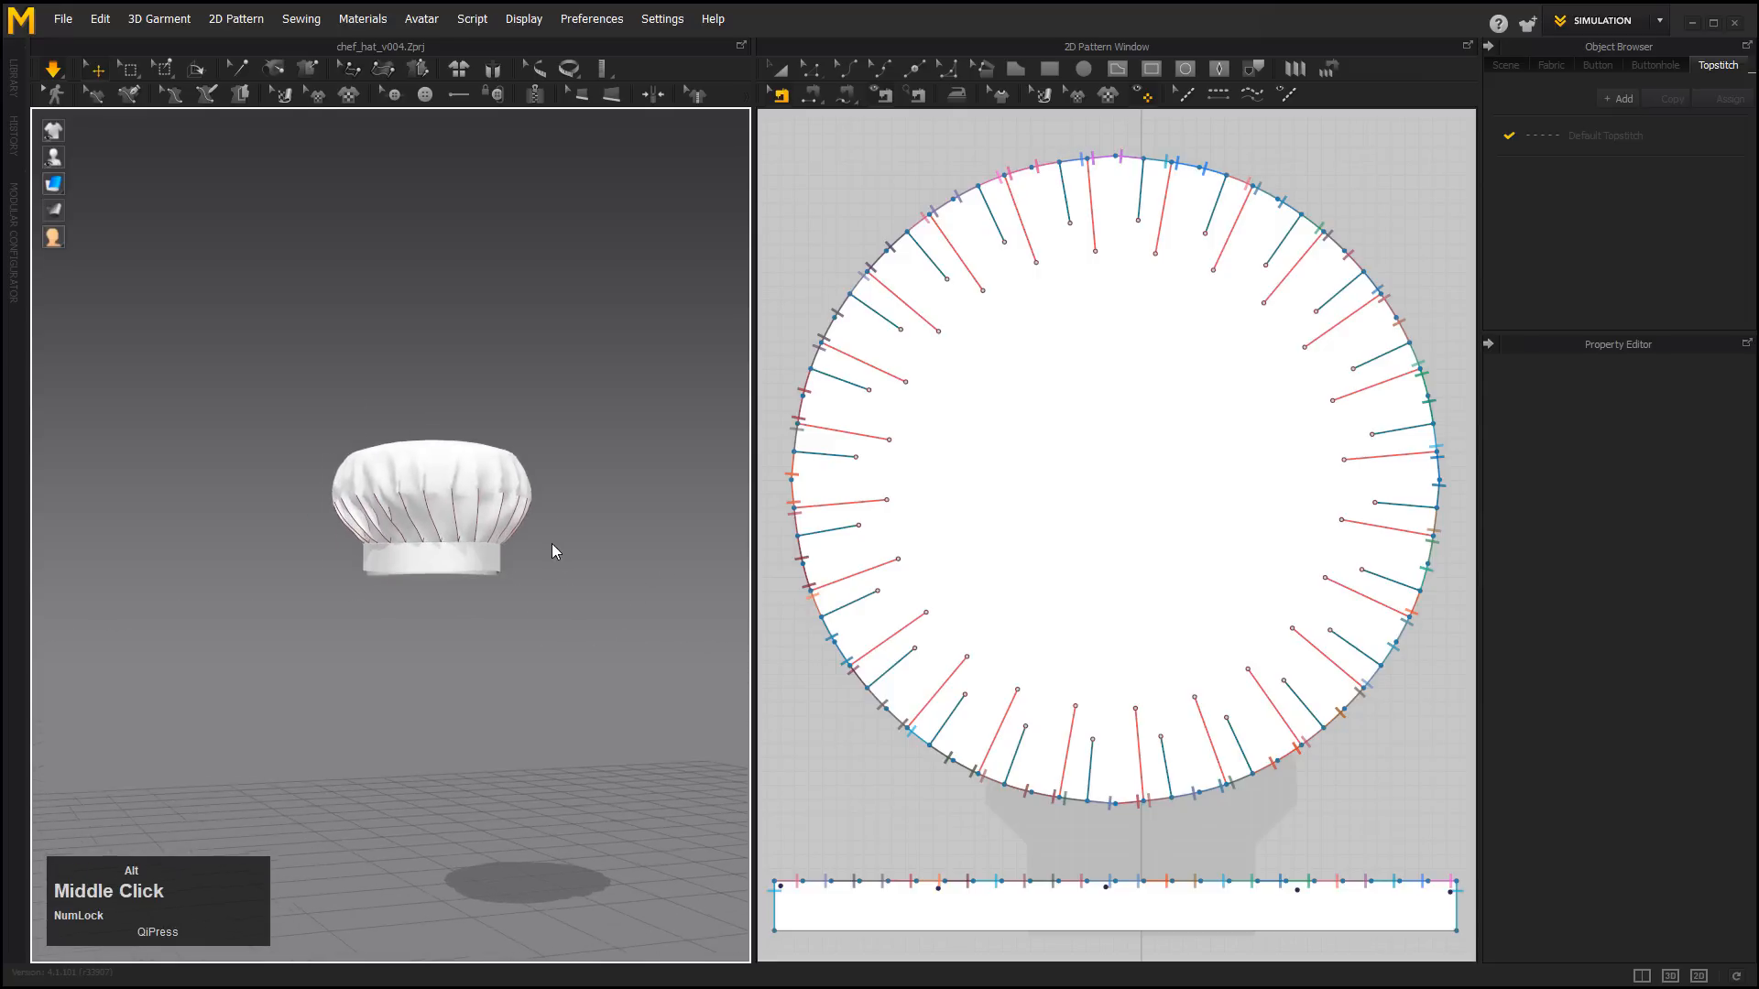
right_click_drag(552, 543, 594, 550, "alt")
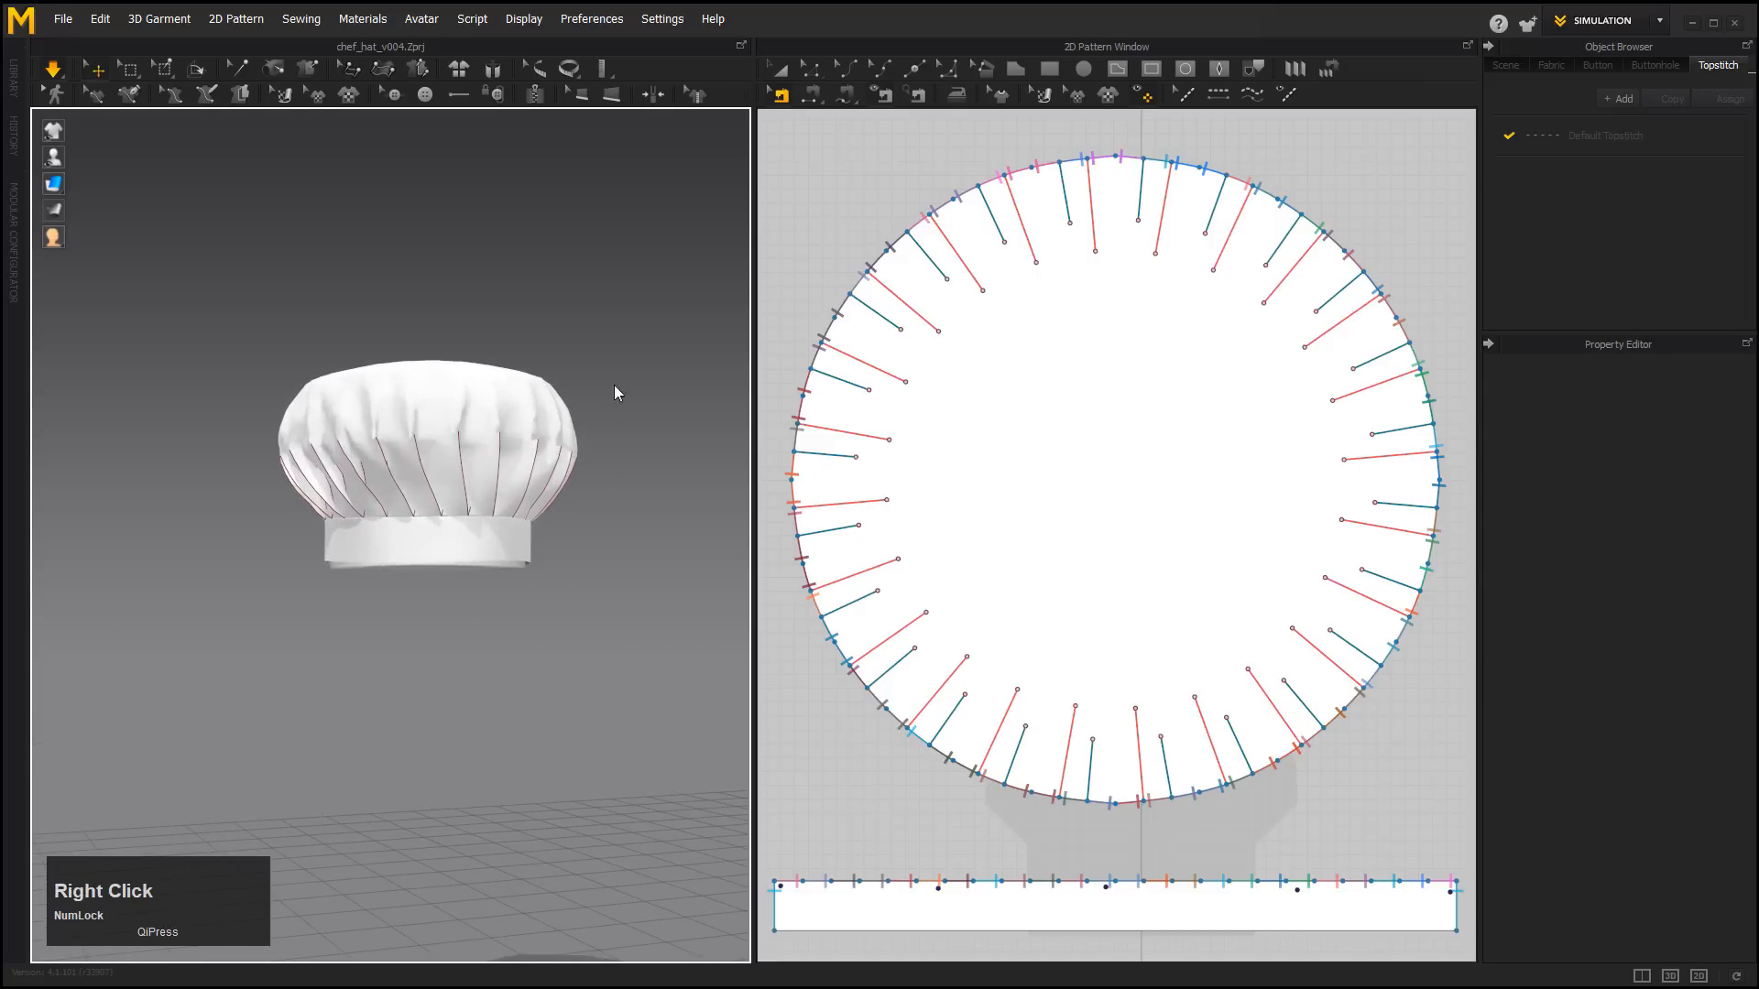
left_click(52, 73)
Delete the tacks along the band's upper edge all around the hat.
left_click_drag(522, 536, 453, 533, "alt")
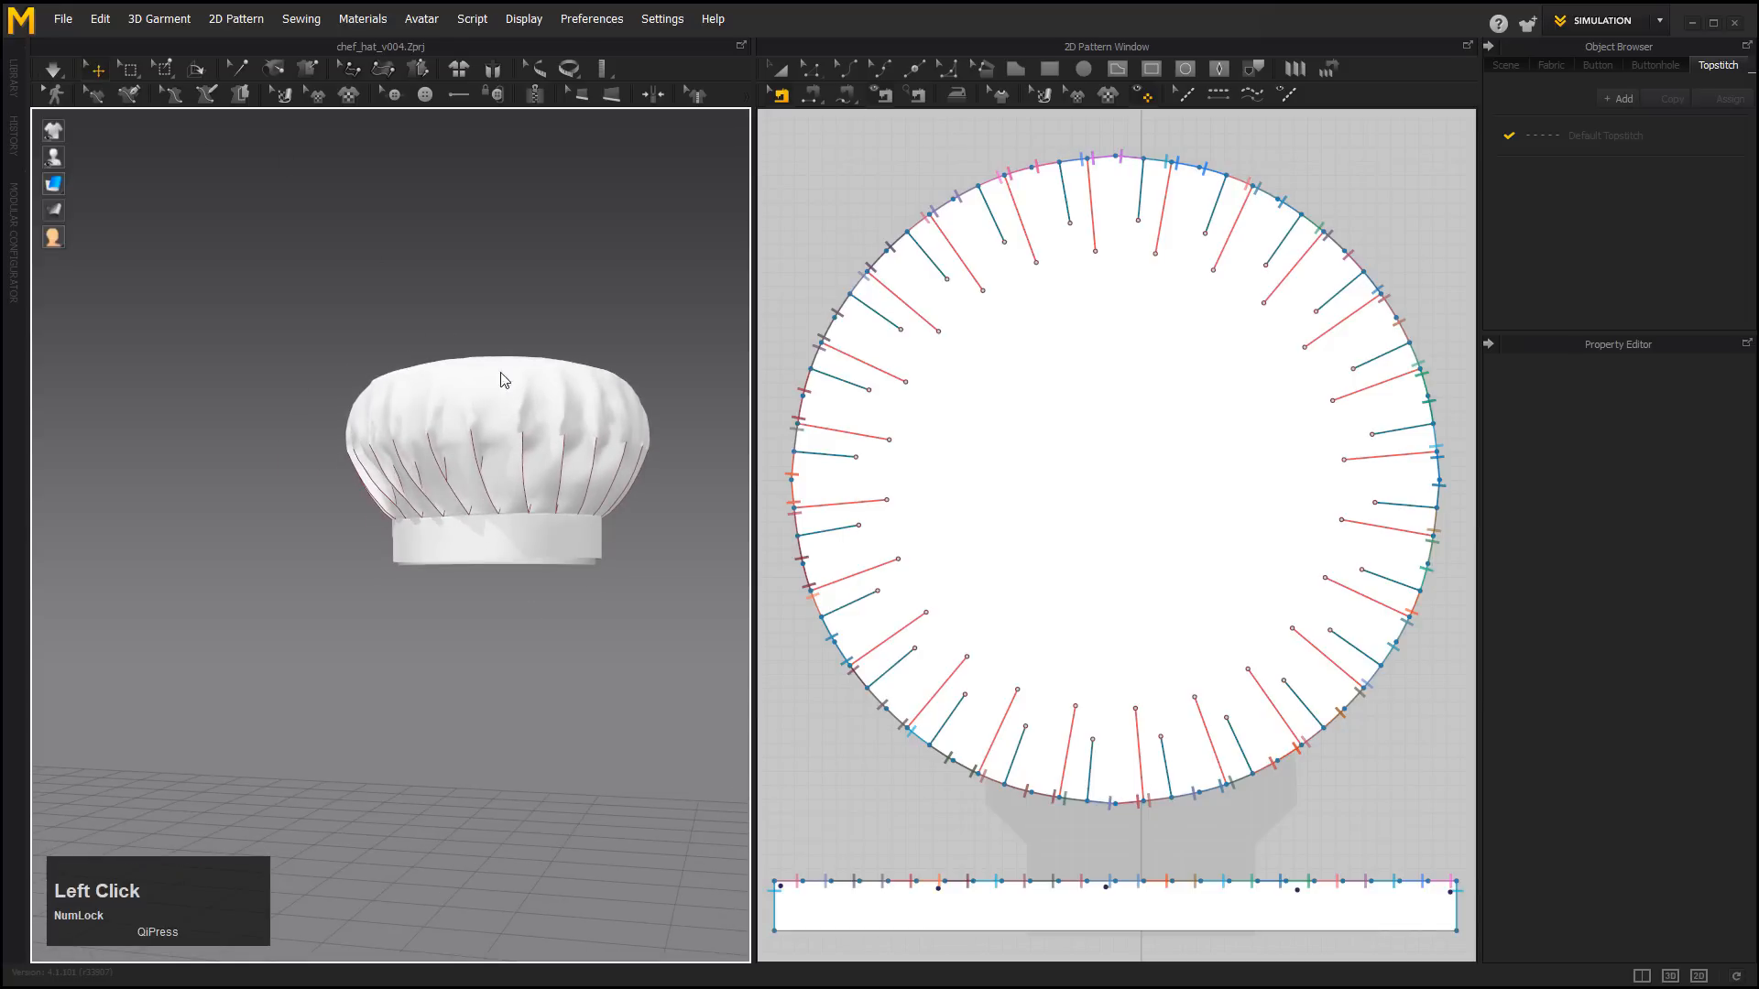
left_click(244, 68)
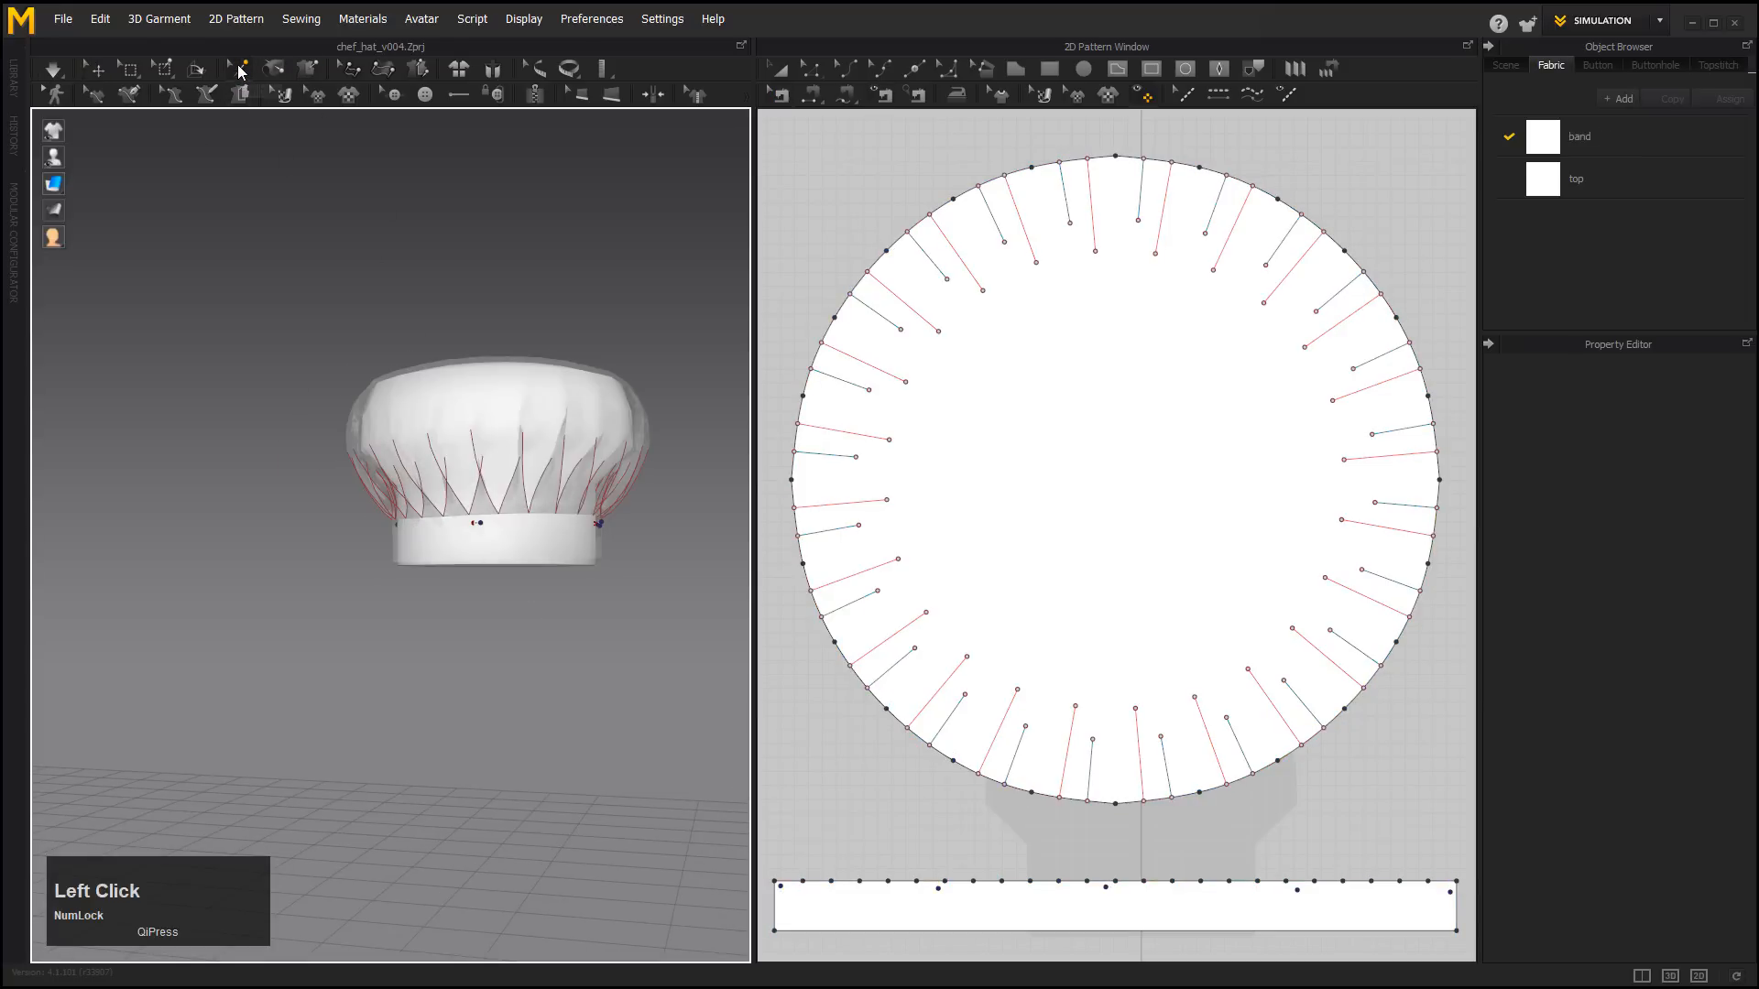
left_click_drag(389, 517, 495, 535, "alt")
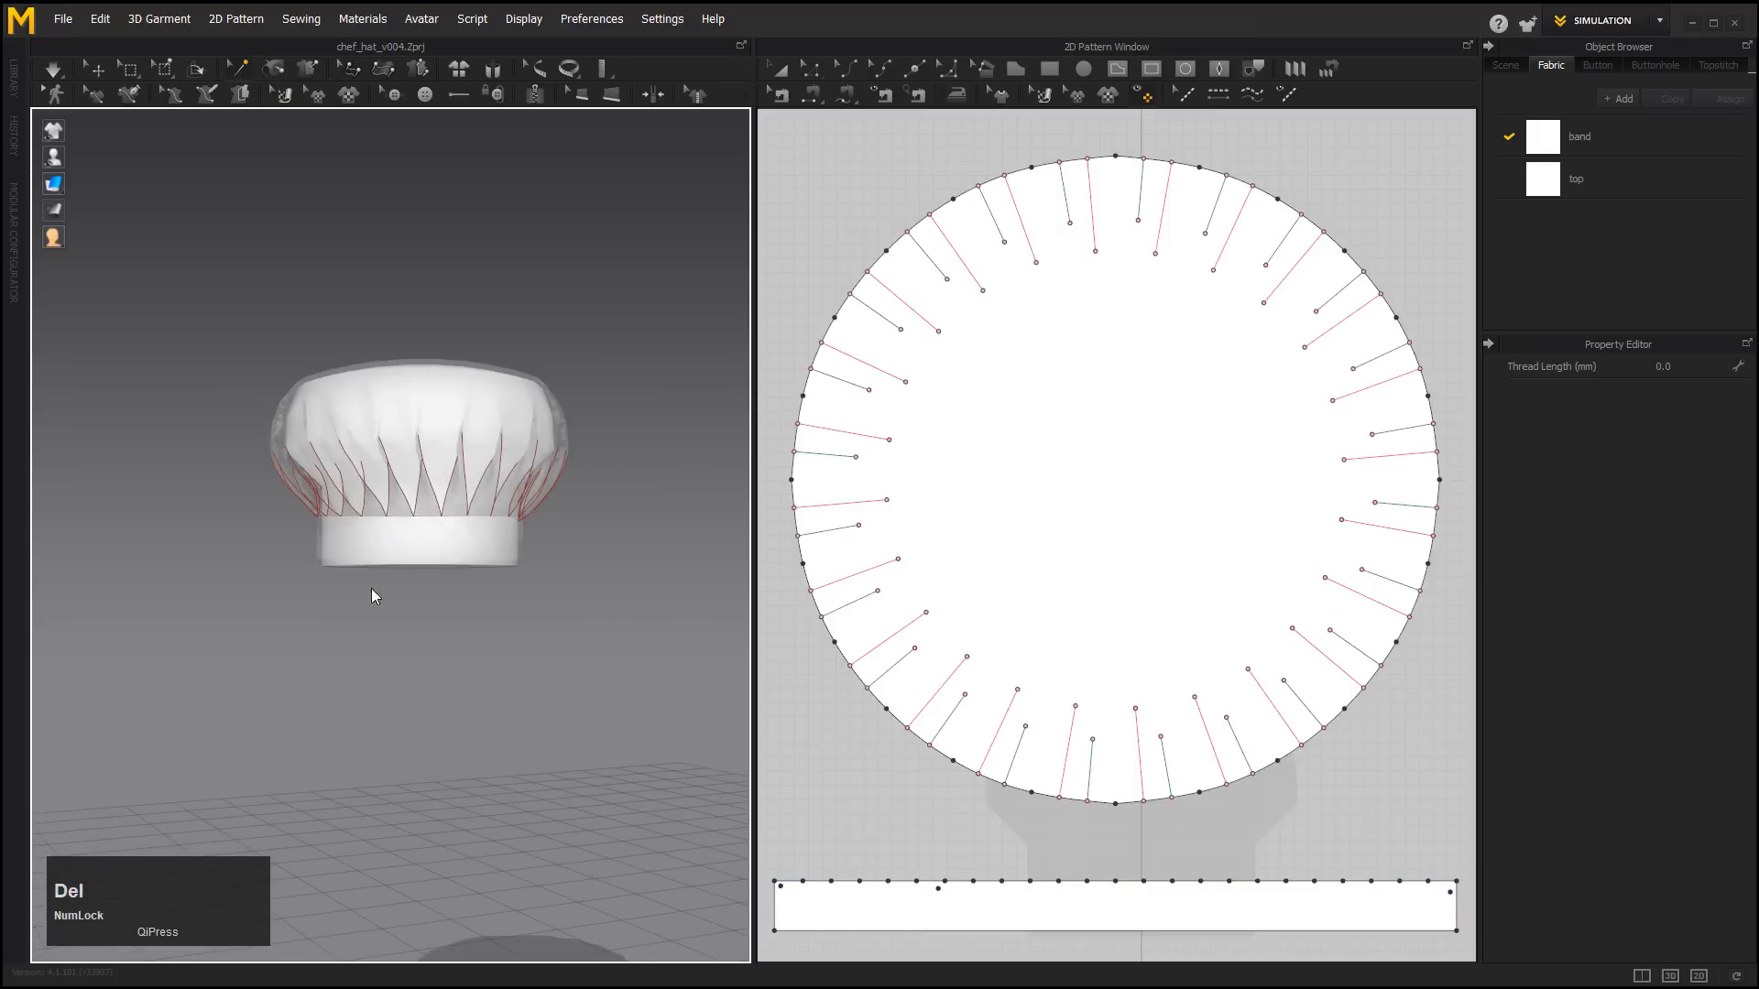
left_click_drag(316, 578, 571, 589, "alt")
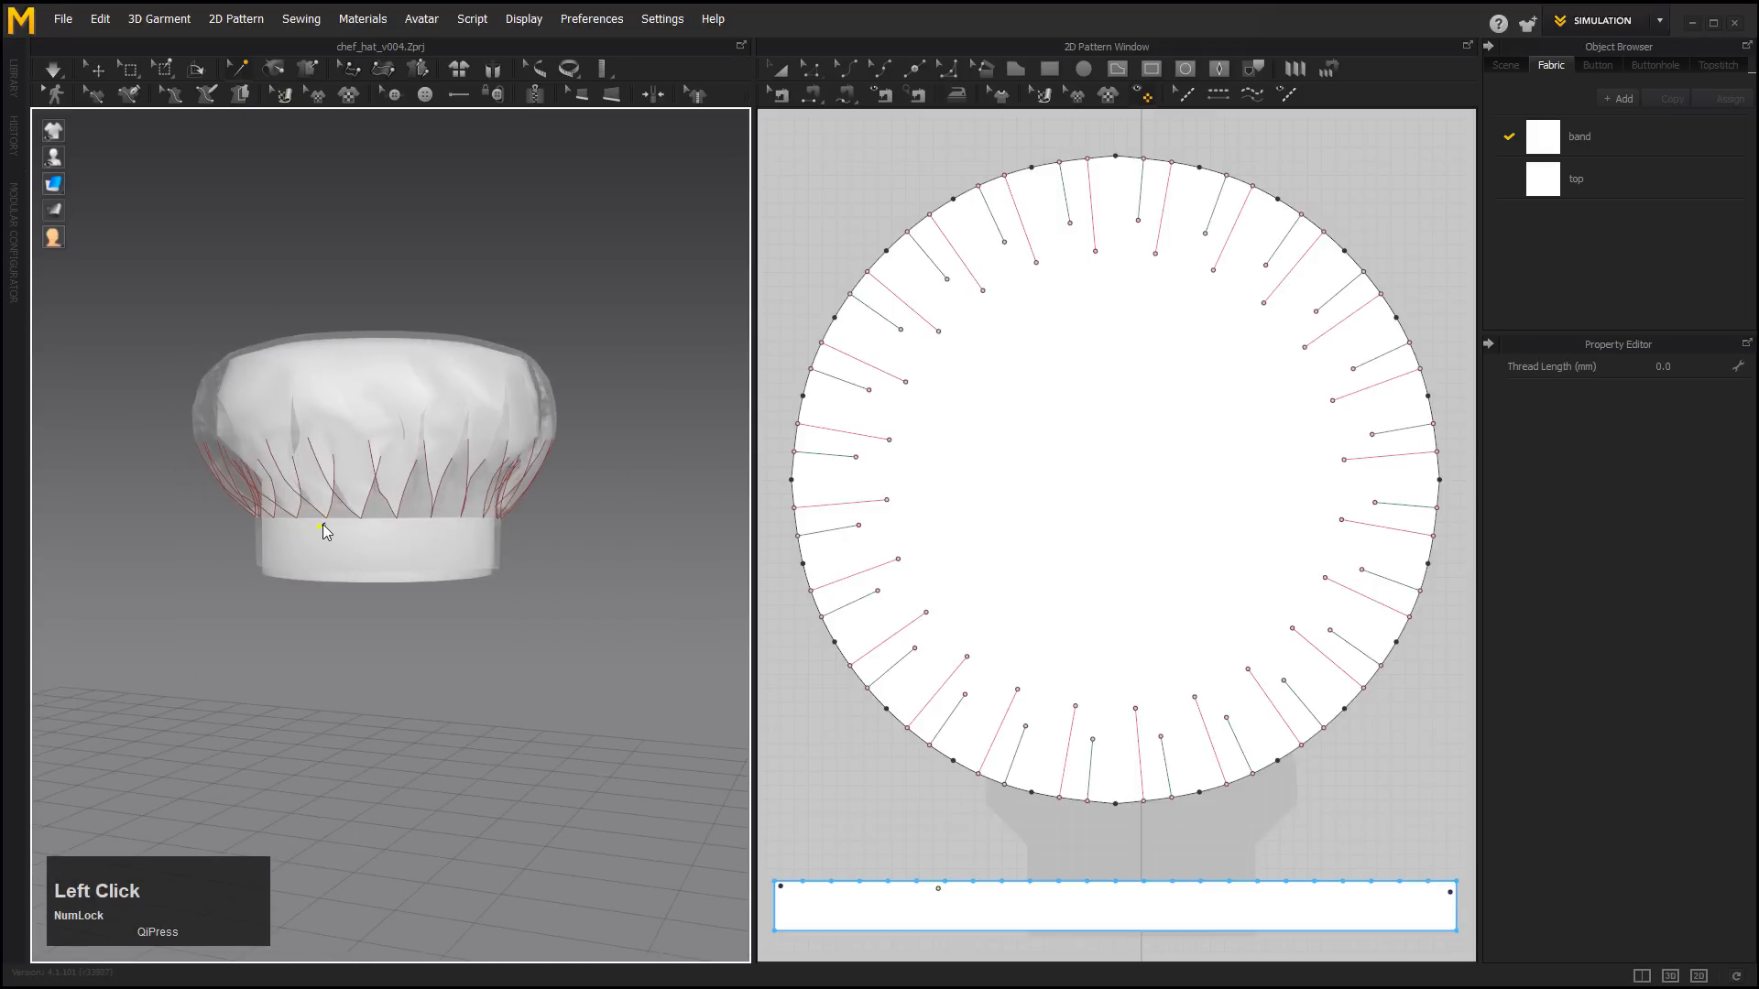
key("Delete")
left_click_drag(267, 548, 513, 546, "alt")
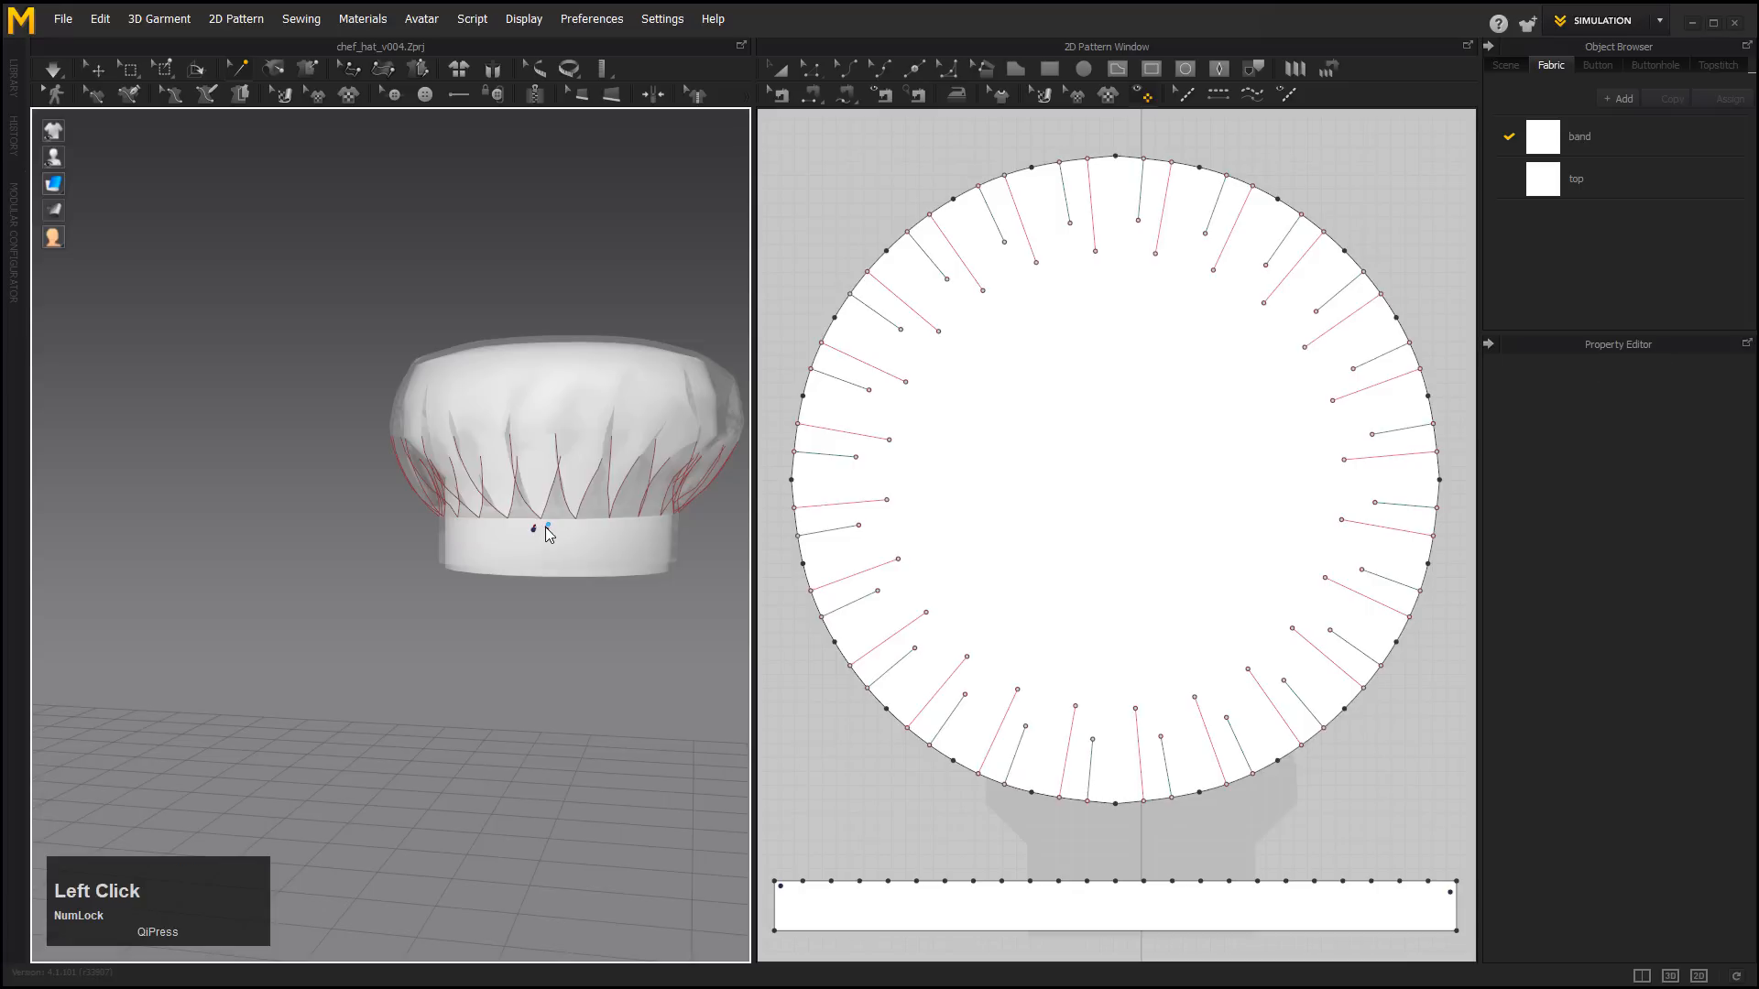
key("Delete")
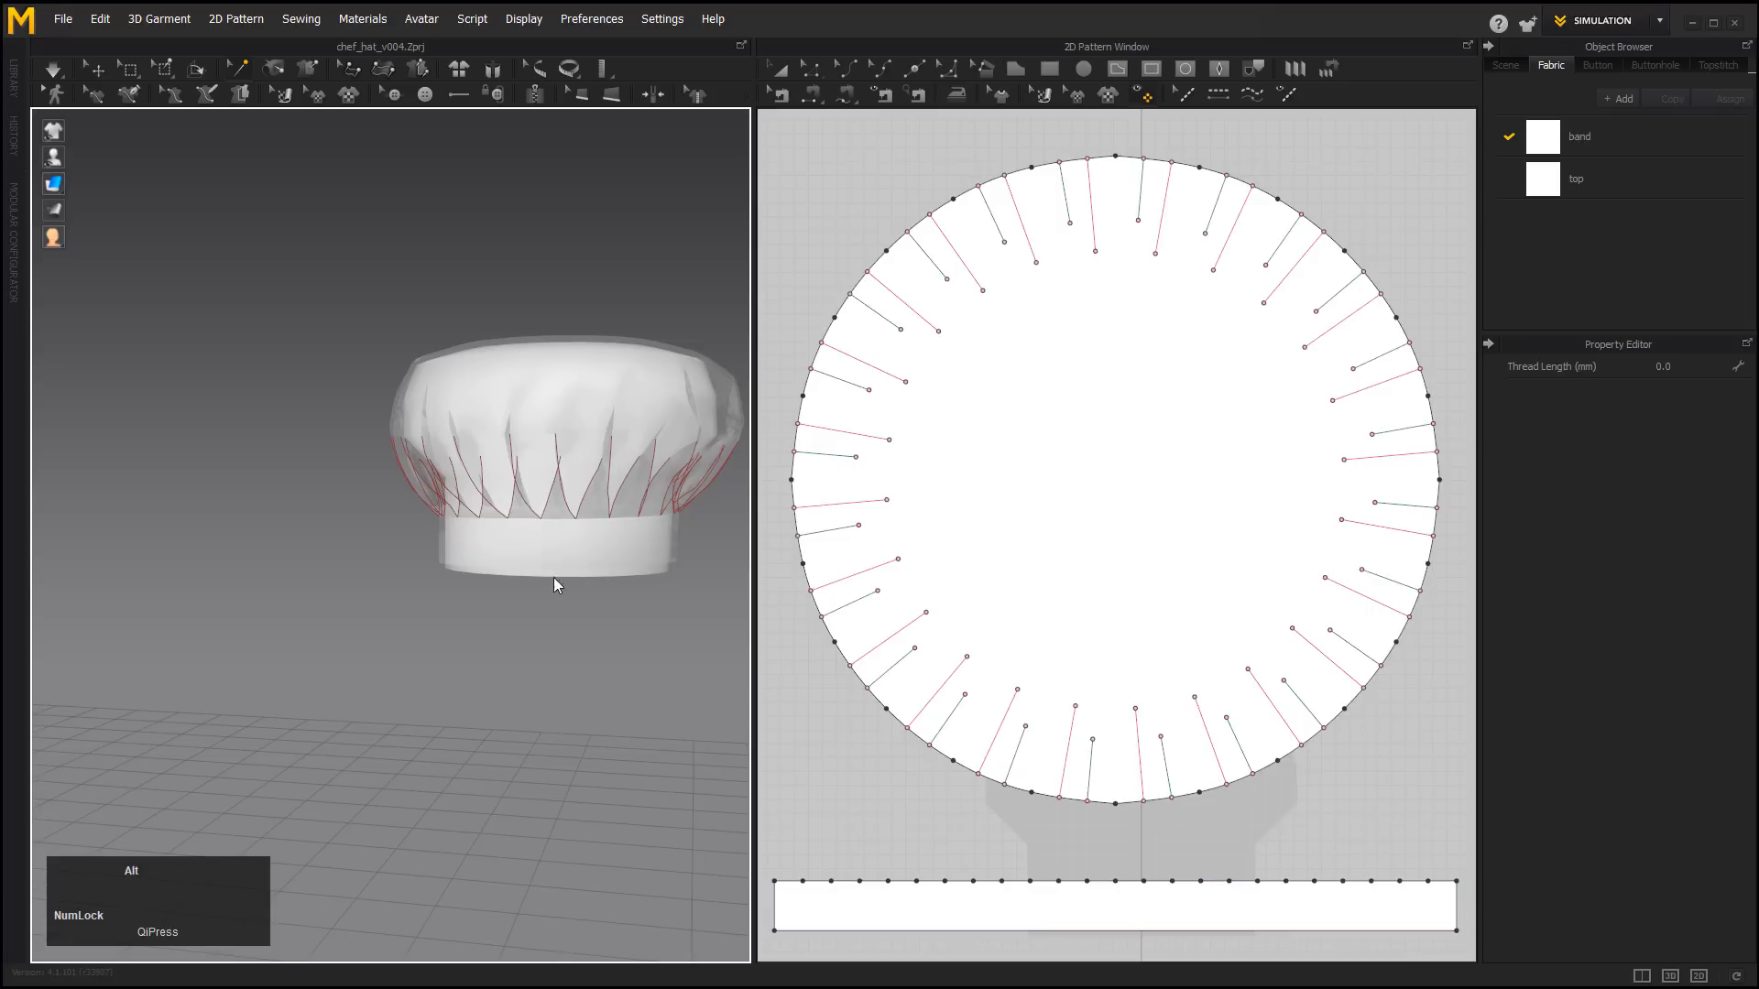
Set the fold strength of the seam joining the band's two short ends to 100.
left_click(97, 66)
left_click_drag(302, 417, 322, 430, "alt")
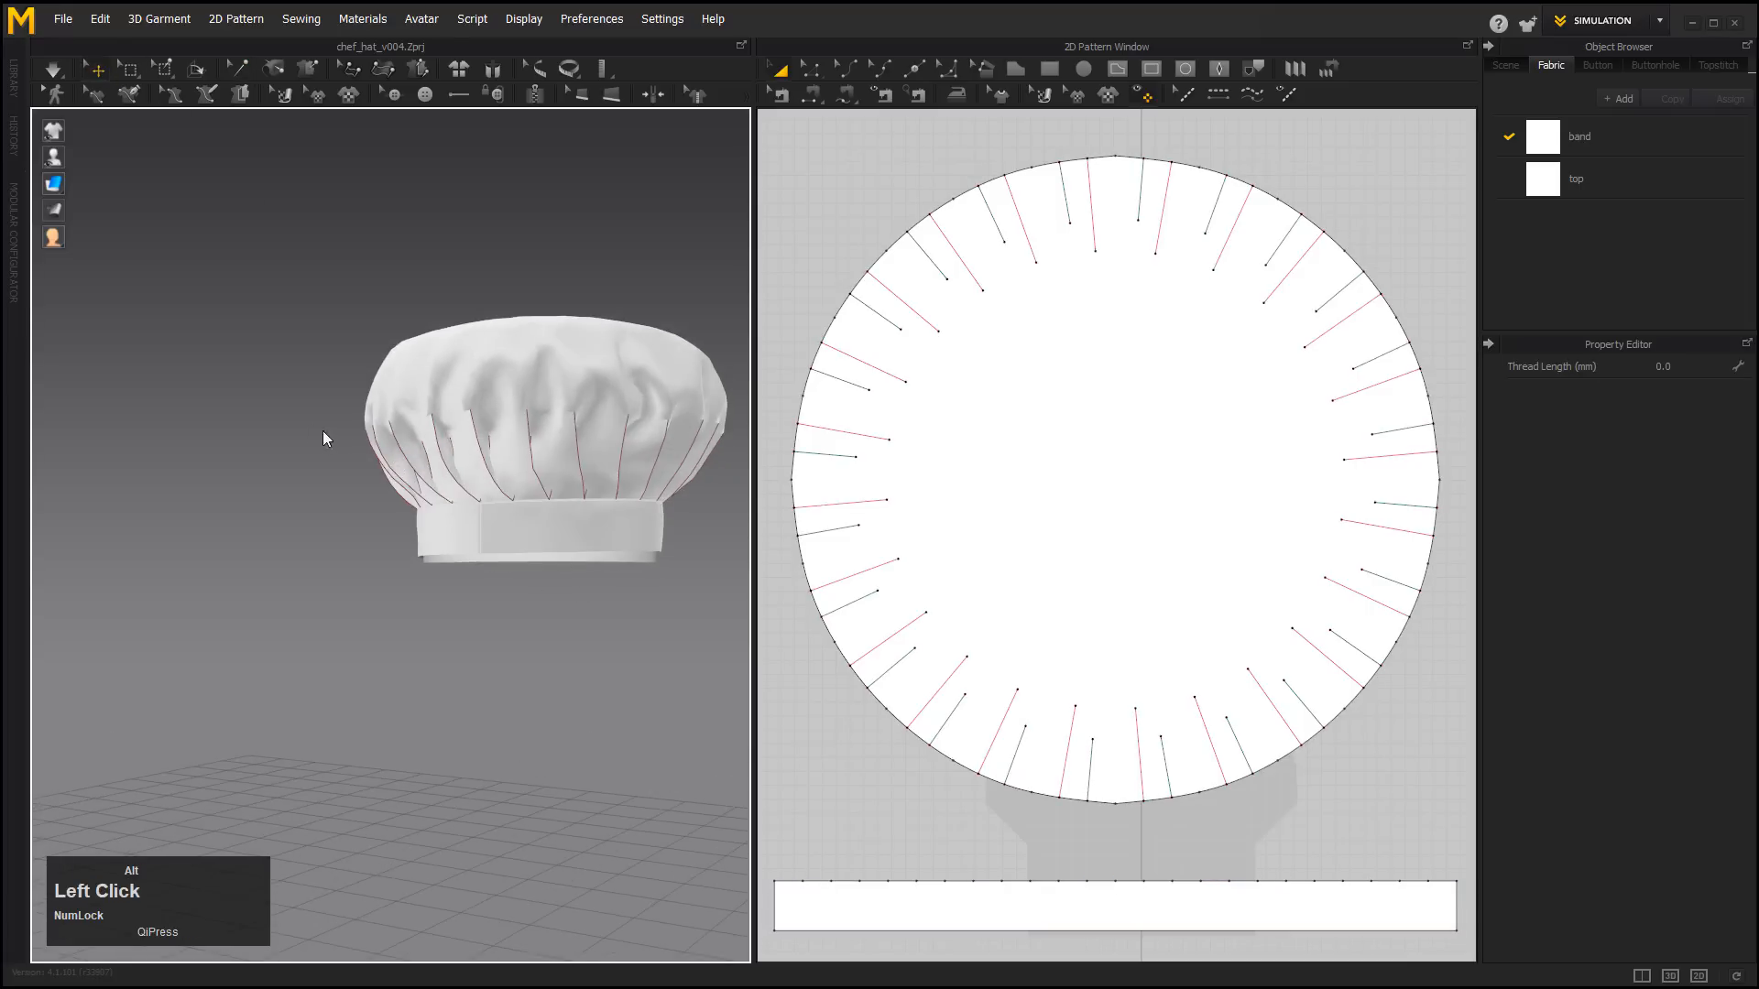
right_click_drag(322, 431, 495, 524, "alt")
left_click_drag(492, 518, 582, 426, "alt")
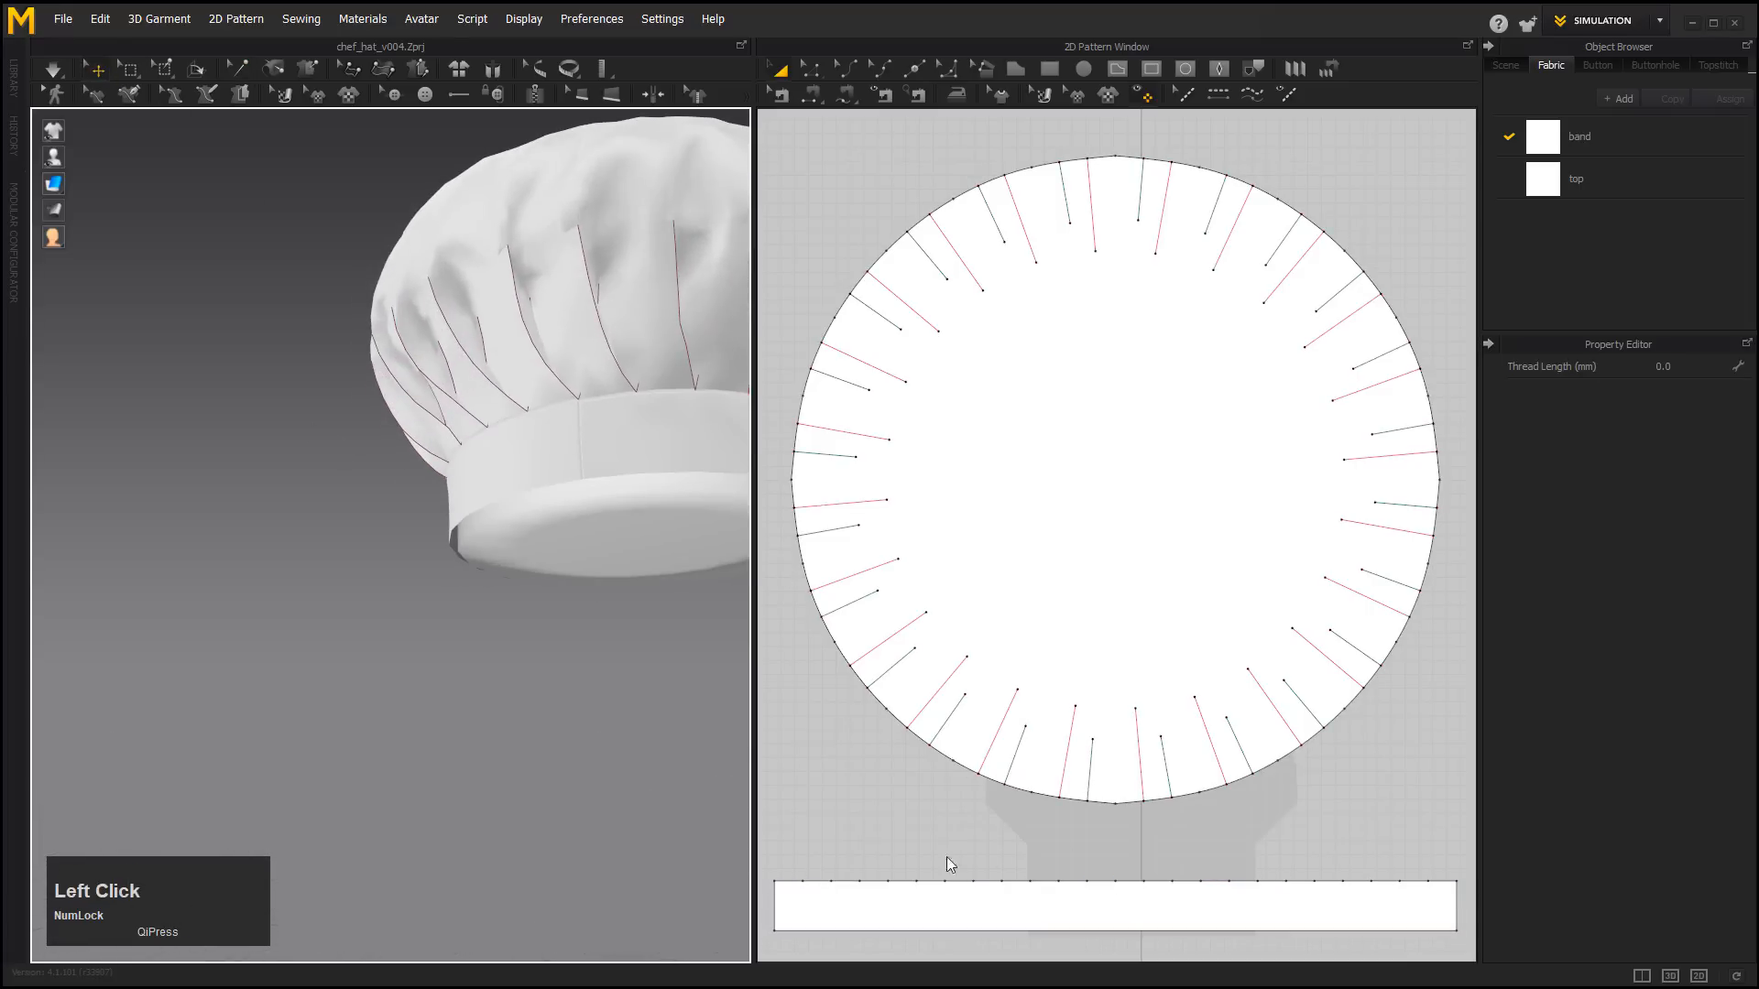
left_click(786, 95)
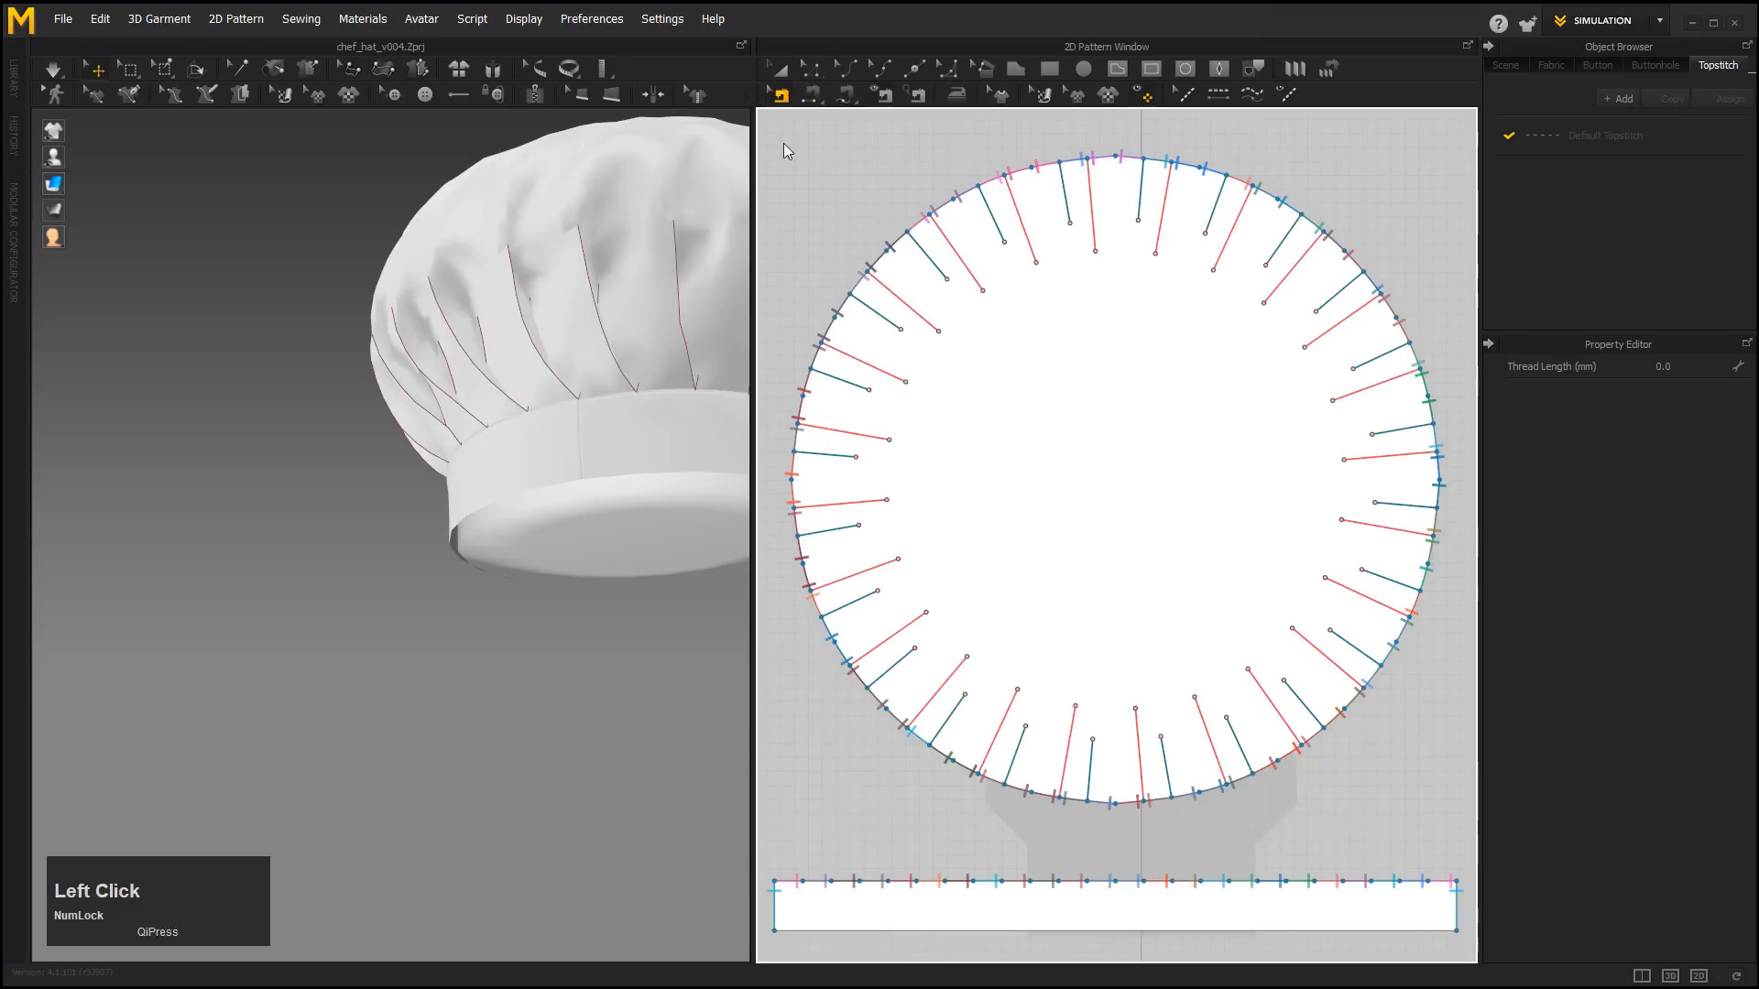
left_click(775, 903)
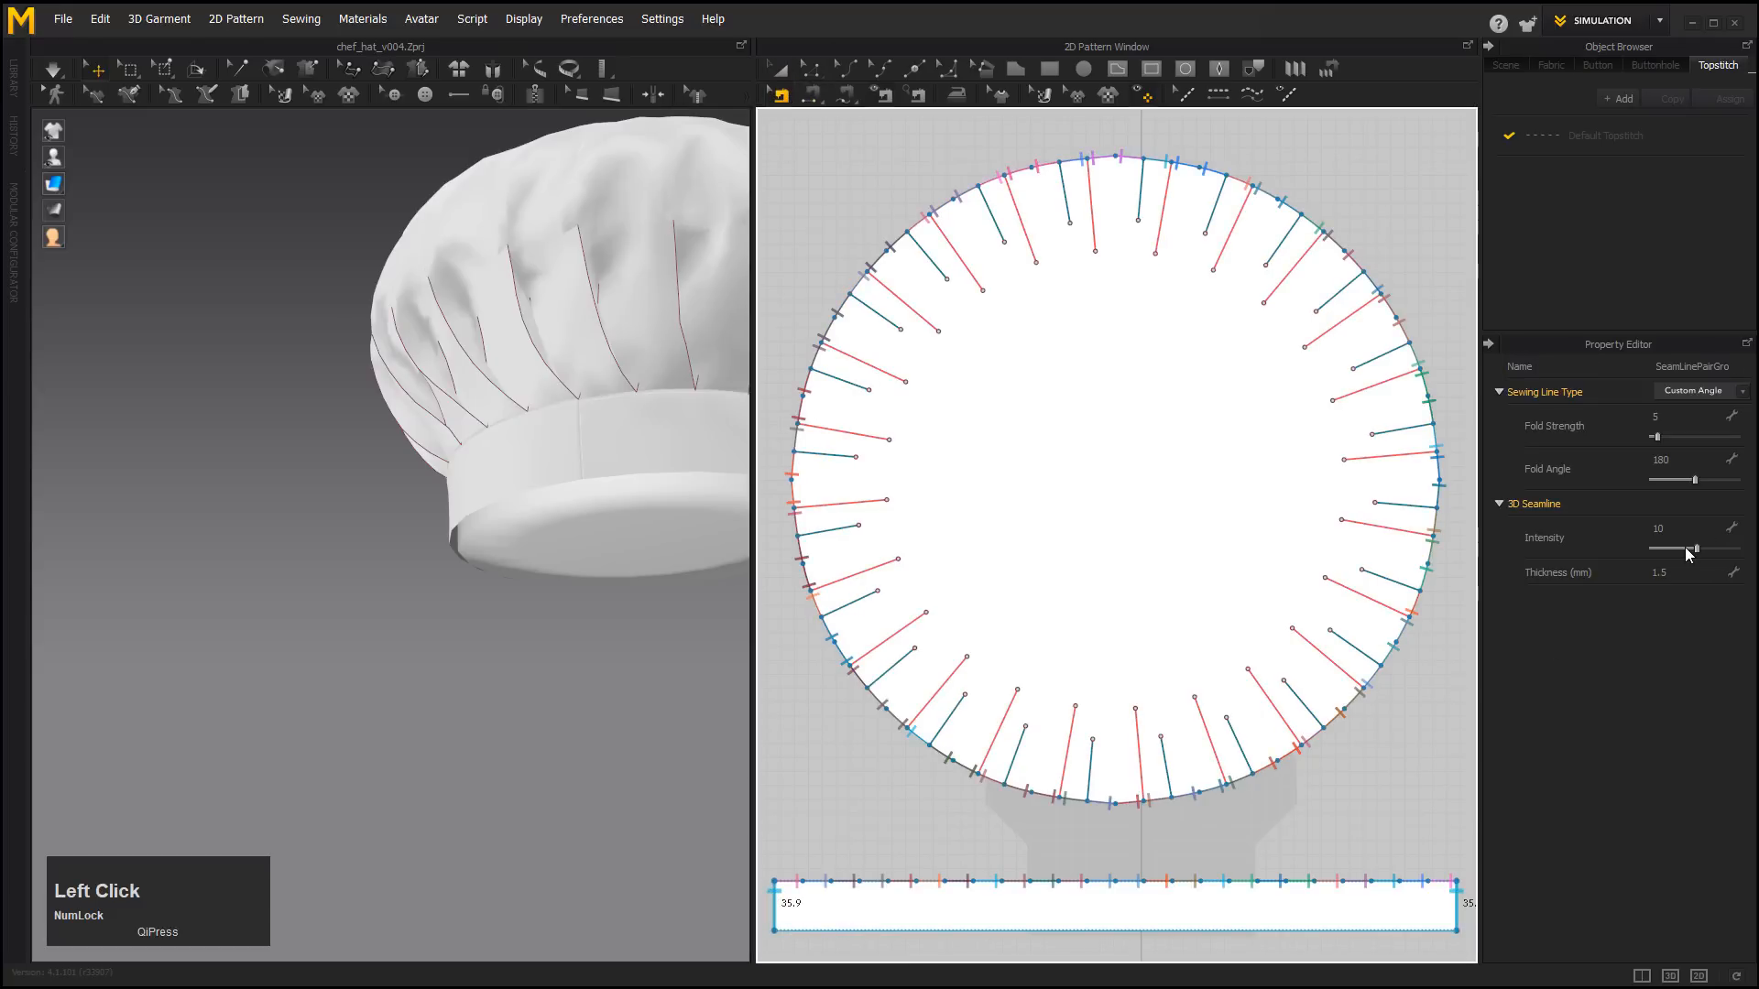
left_click(1662, 438)
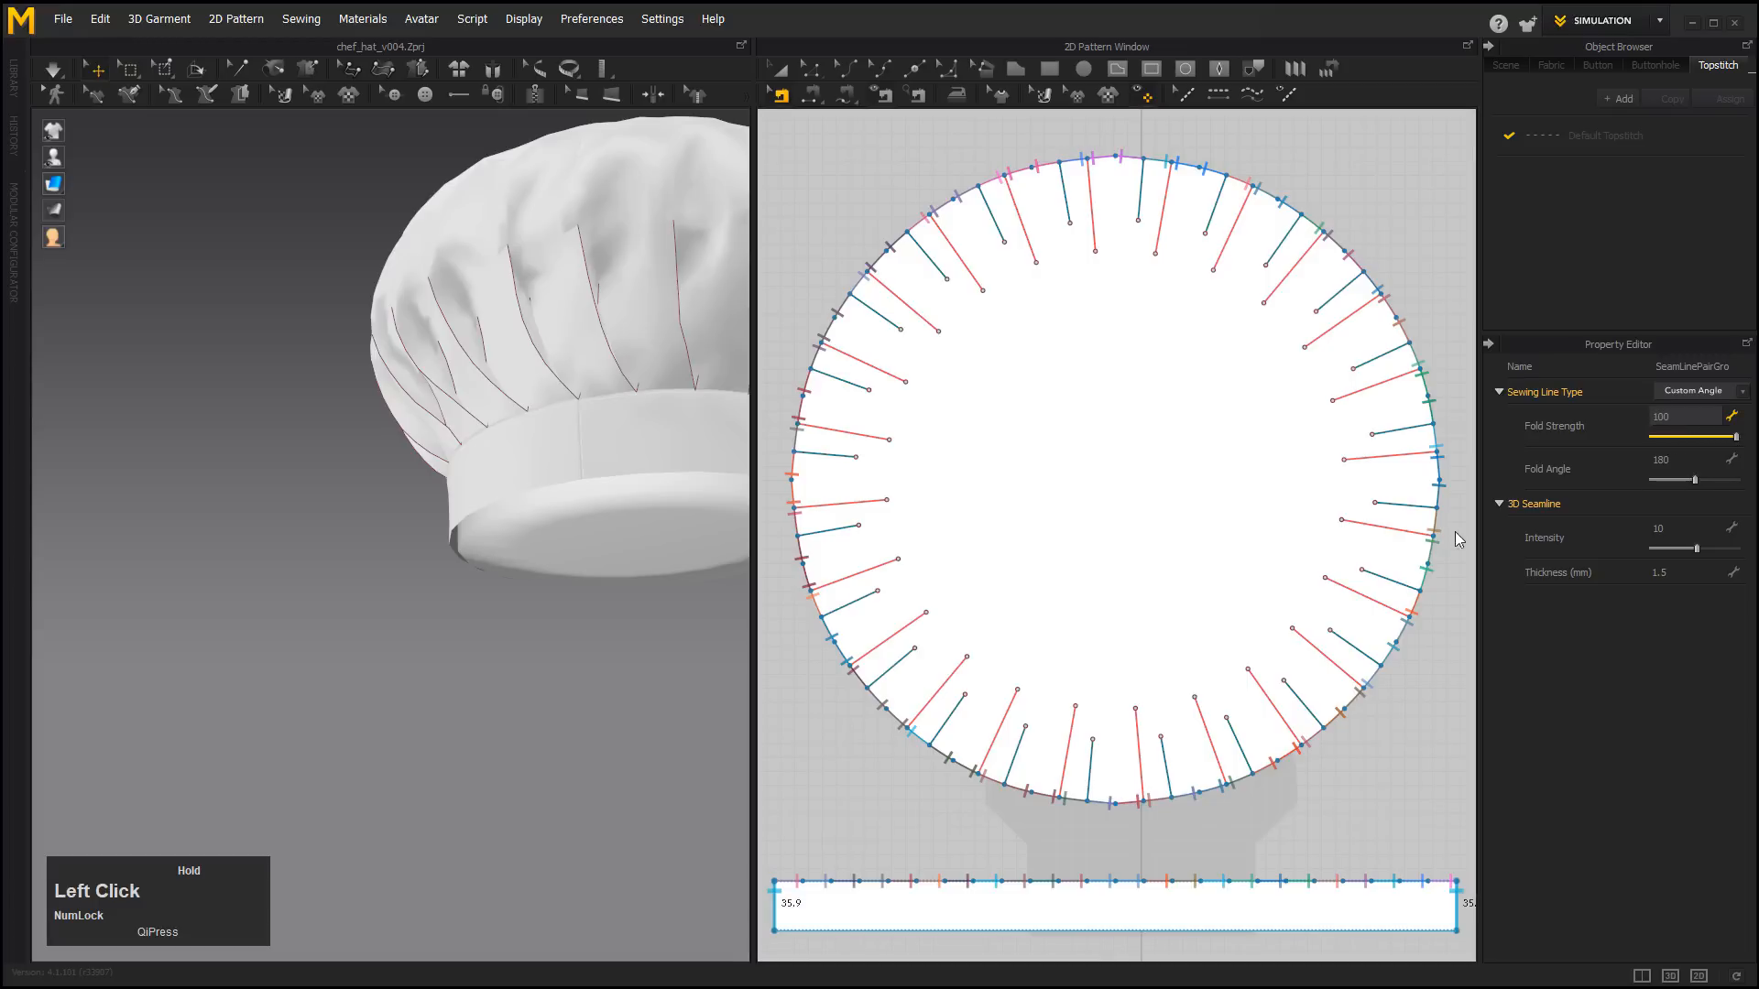
Simulate the garment with the band seam's fold strength at 100 and inspect the join from below and around the hat.
middle_click_drag(705, 591, 444, 471)
left_click_drag(443, 471, 452, 346)
middle_click_drag(452, 345, 404, 503)
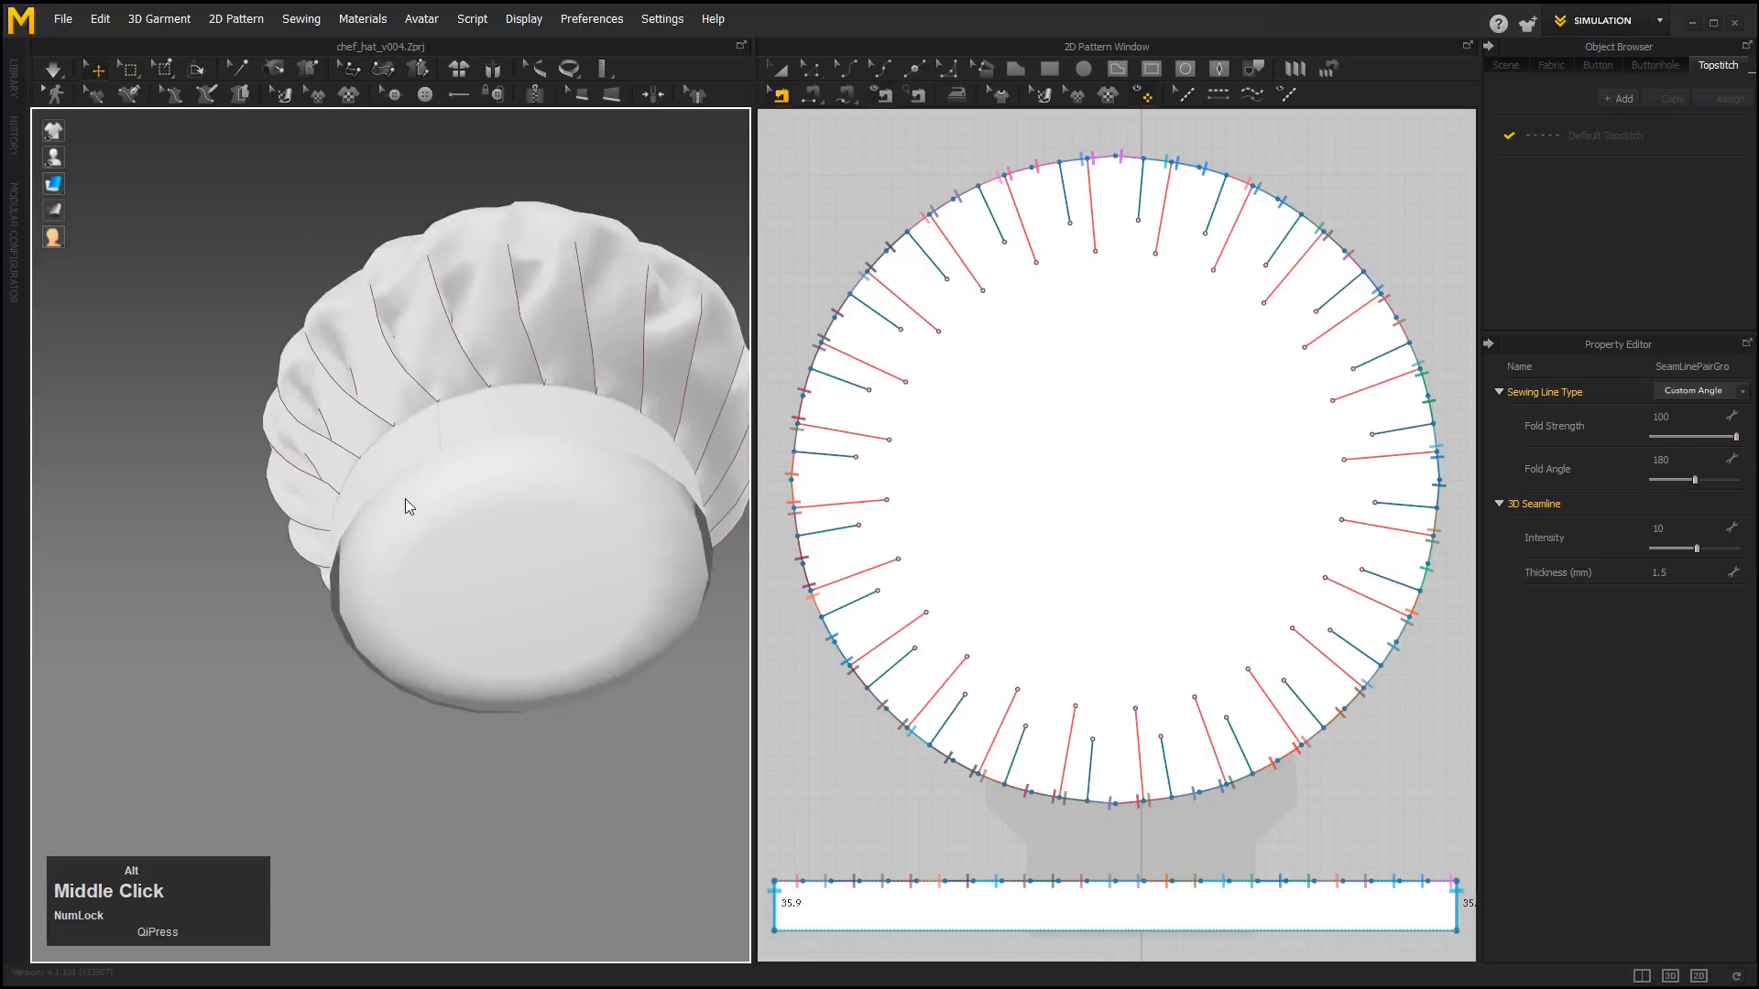
right_click_drag(404, 503, 513, 242, "alt")
left_click(53, 71)
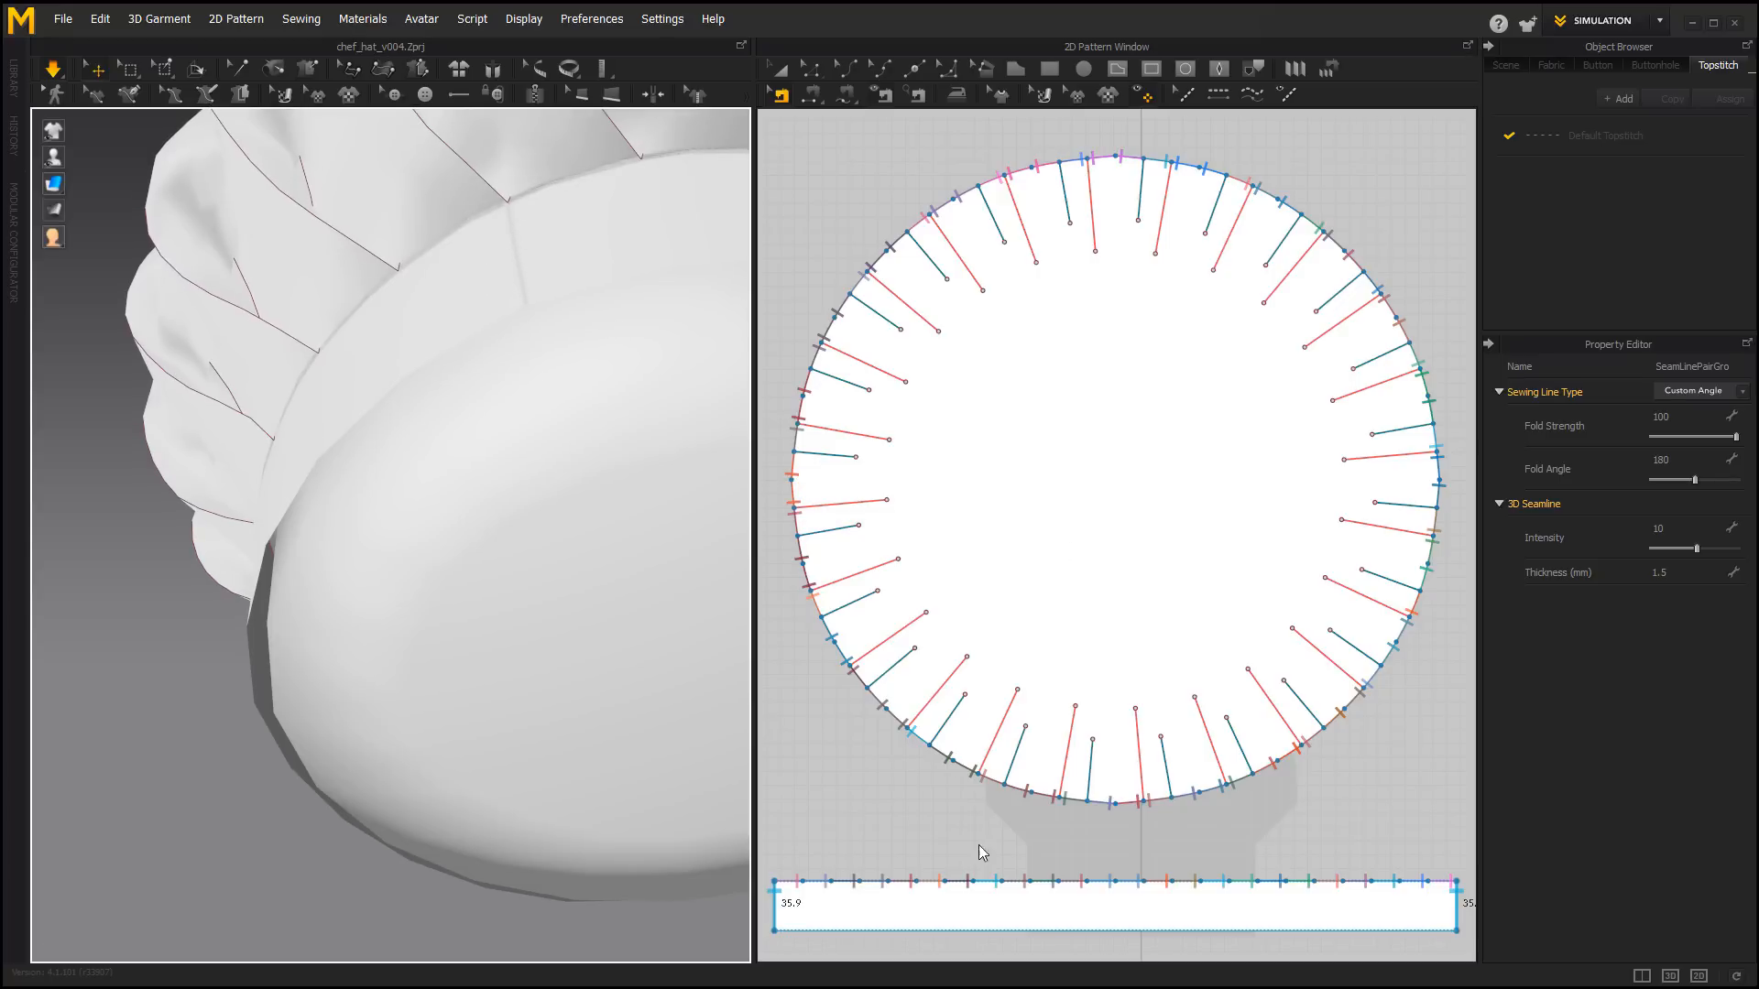
left_click(1727, 450)
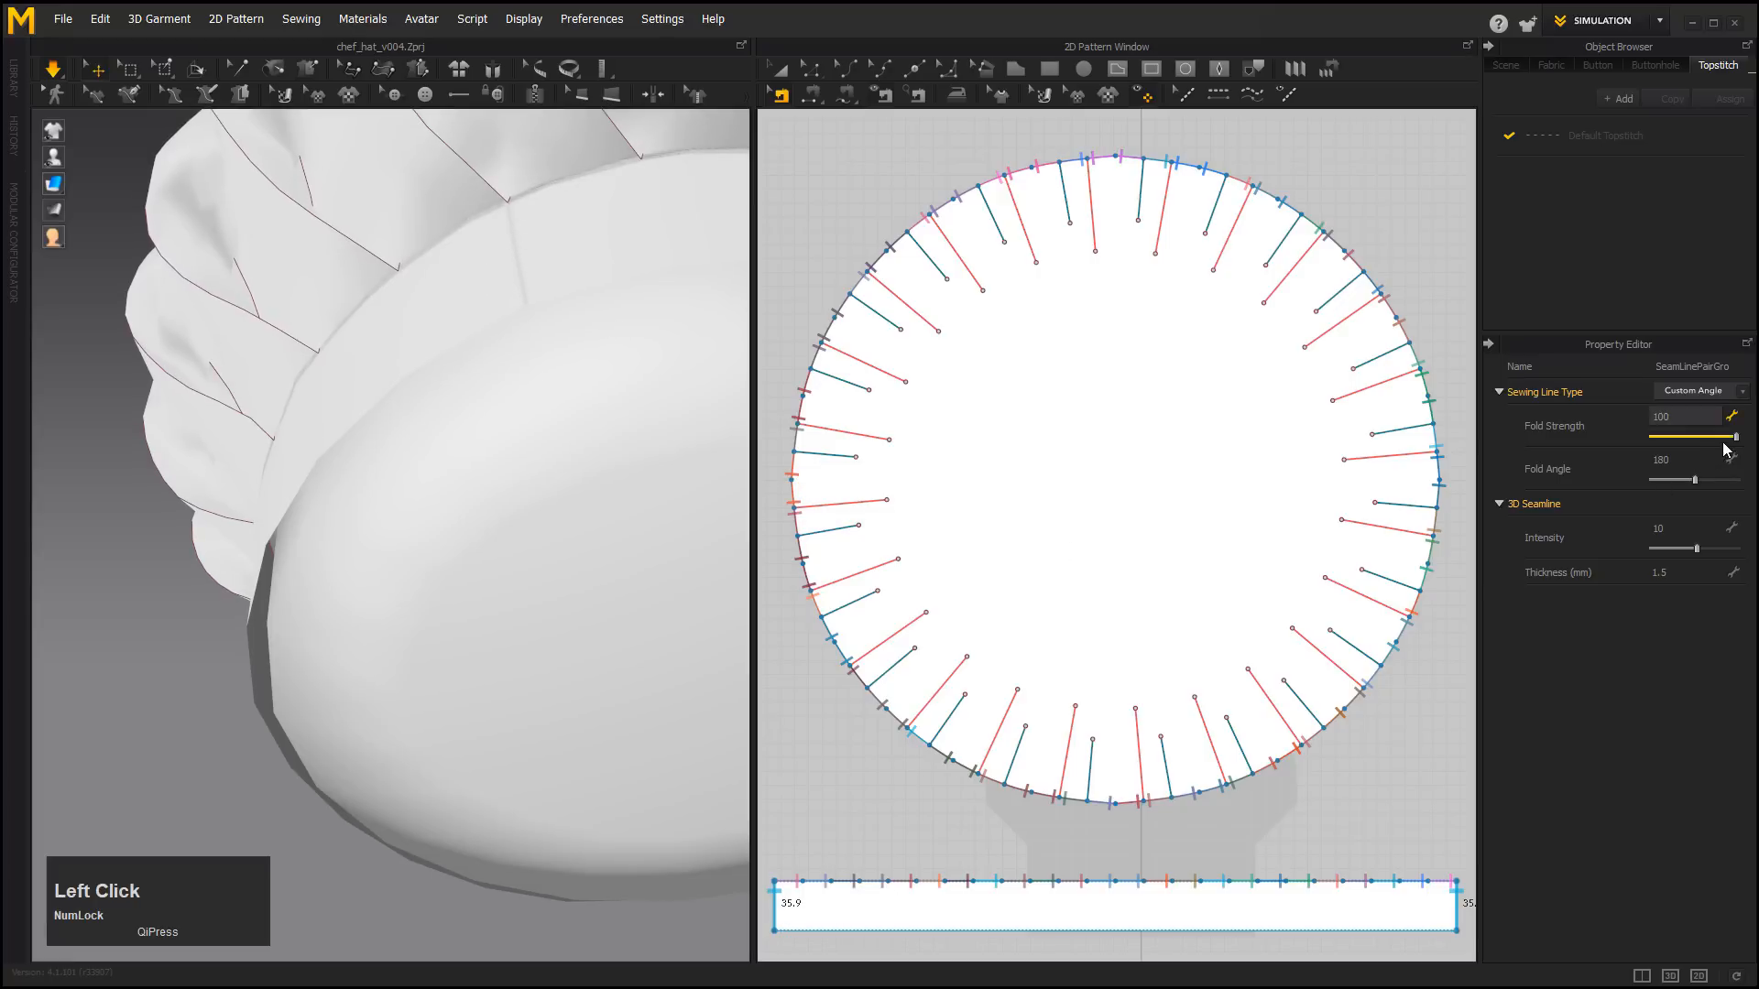
right_click_drag(737, 380, 610, 373, "alt")
left_click_drag(610, 374, 403, 490, "alt")
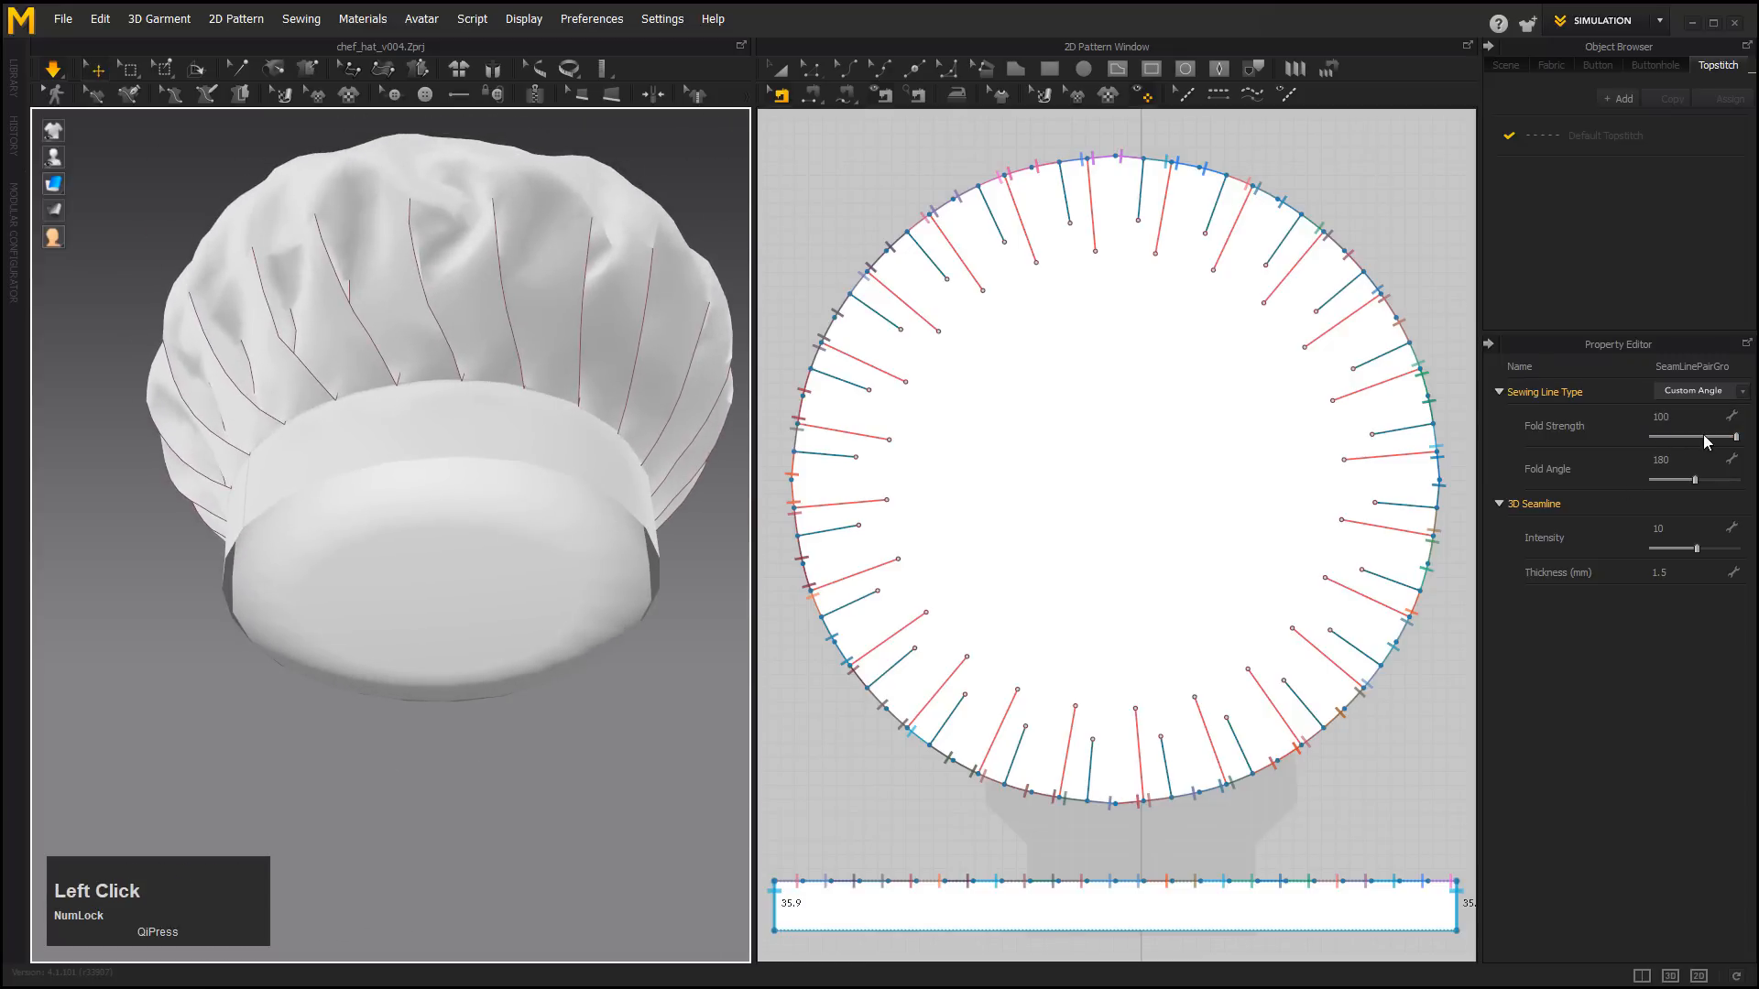
left_click_drag(1702, 434, 1704, 436)
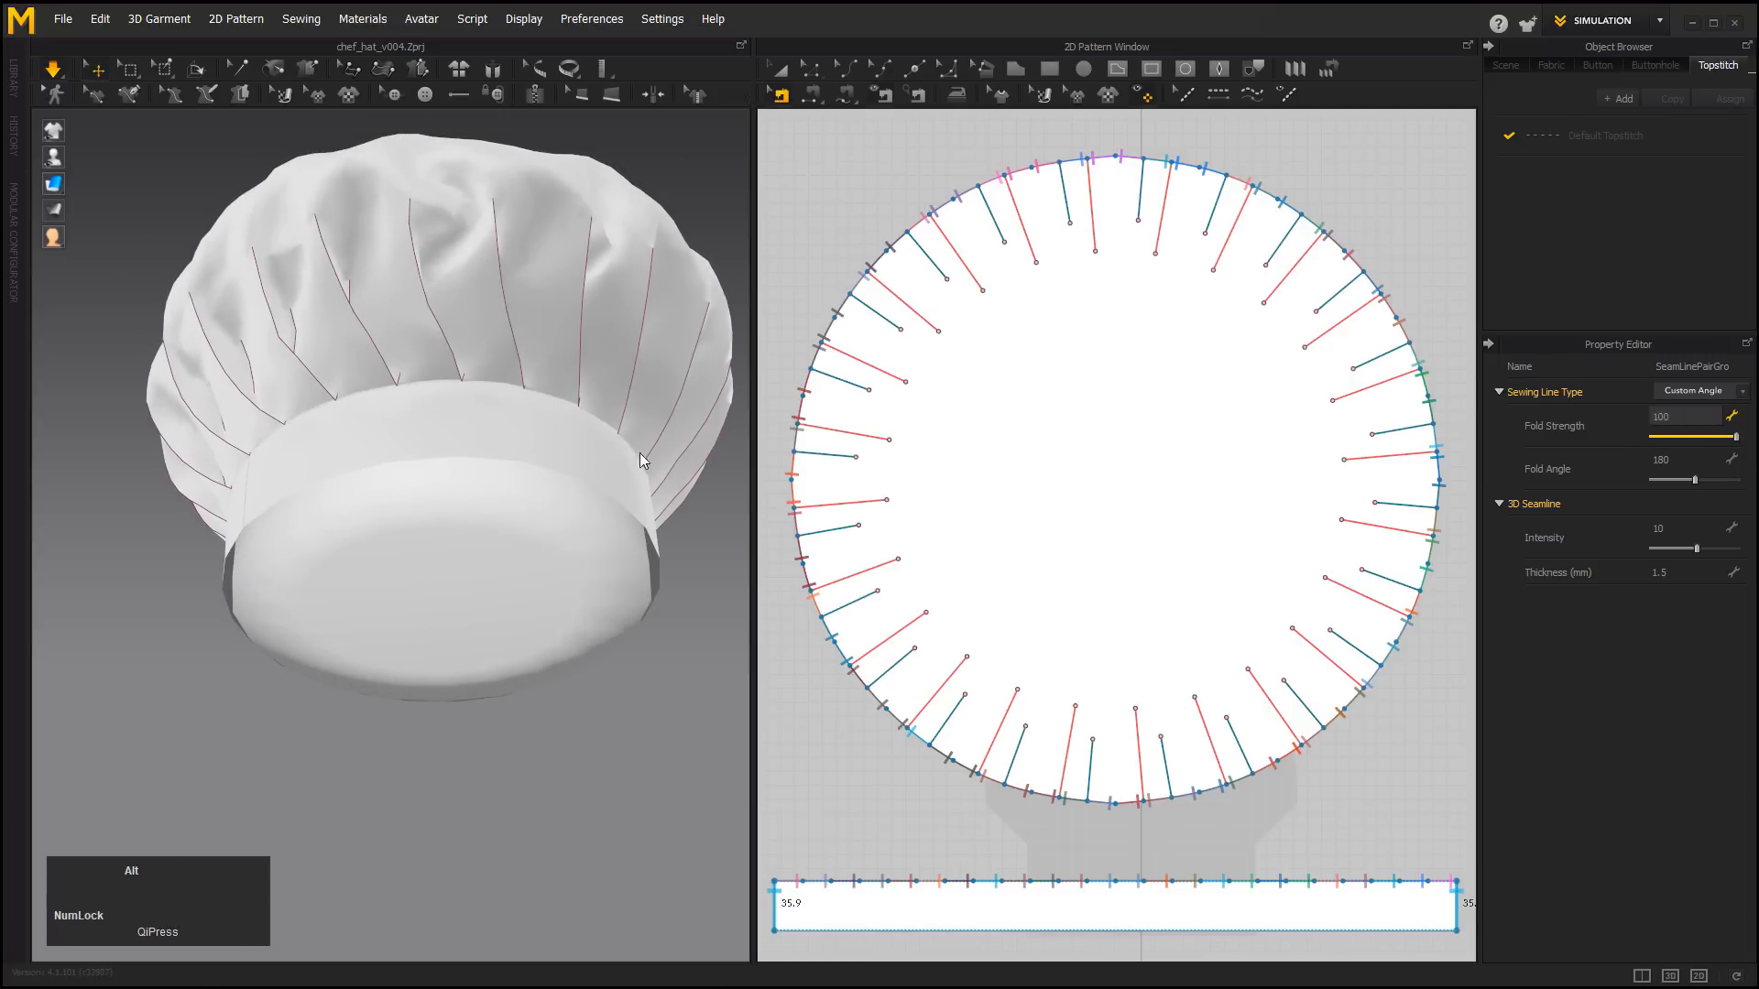
left_click_drag(640, 452, 348, 568, "alt")
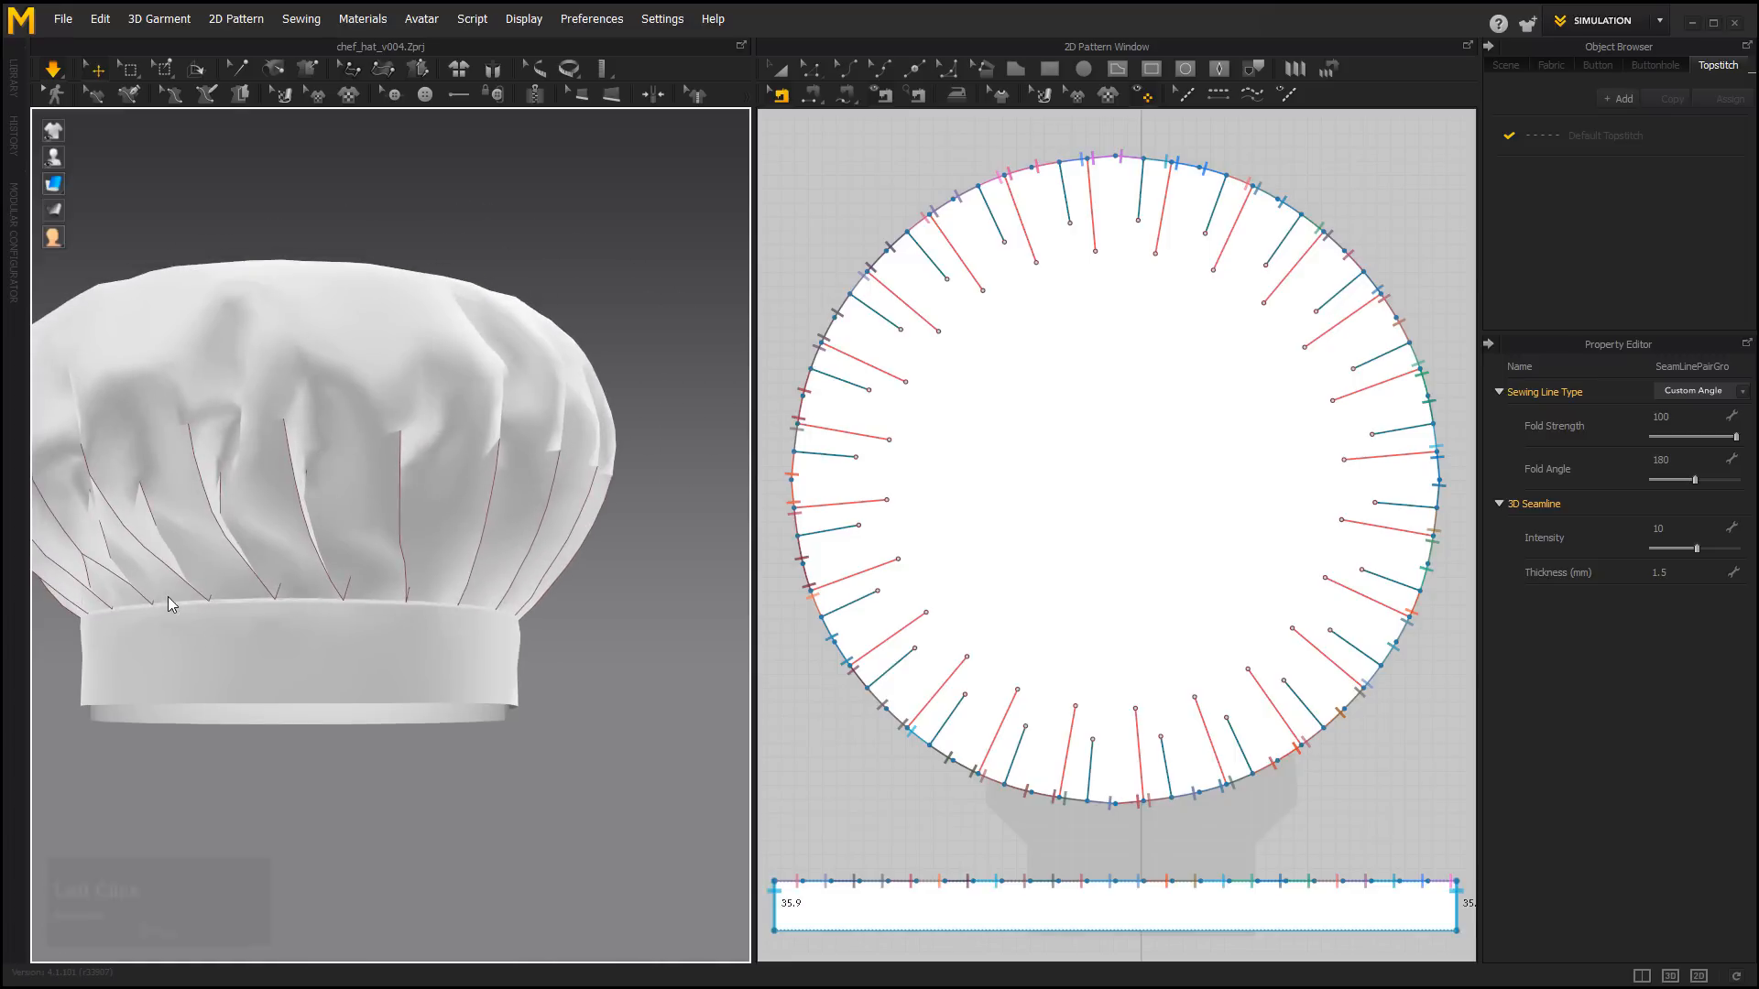
left_click_drag(227, 612, 492, 638, "alt")
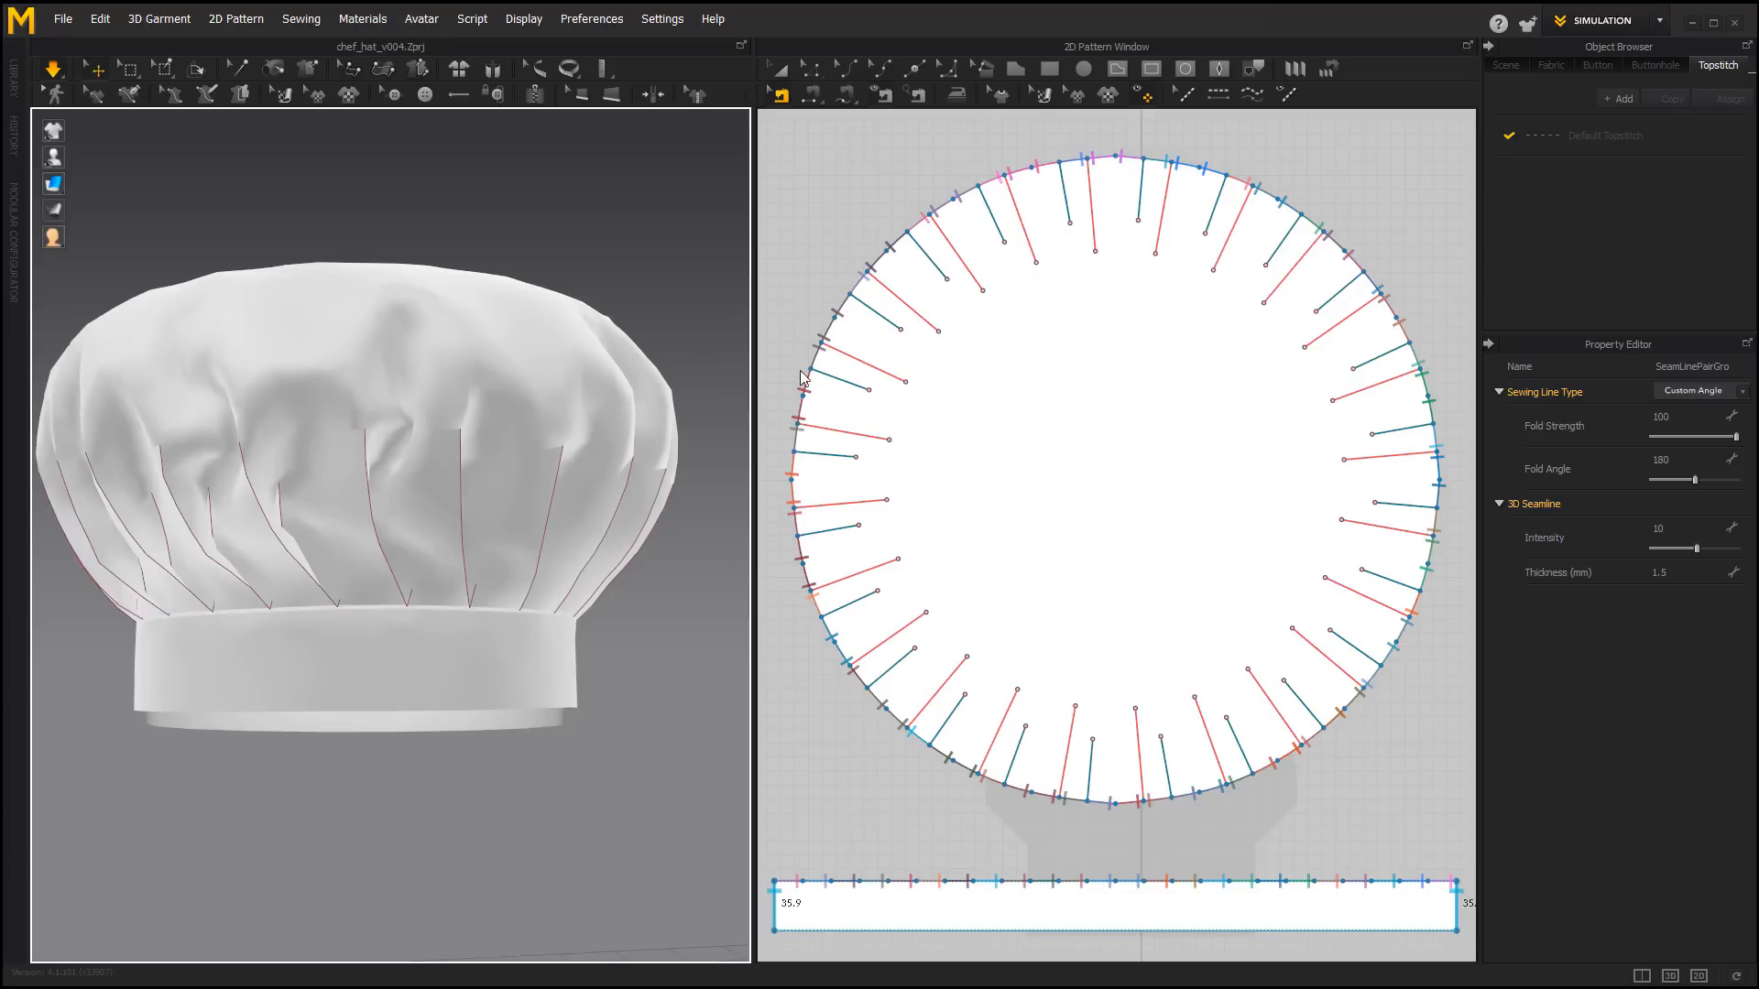
Select all seams between the band's top edge and the circle and set their fold strength to 100.
left_click_drag(786, 862, 1434, 881)
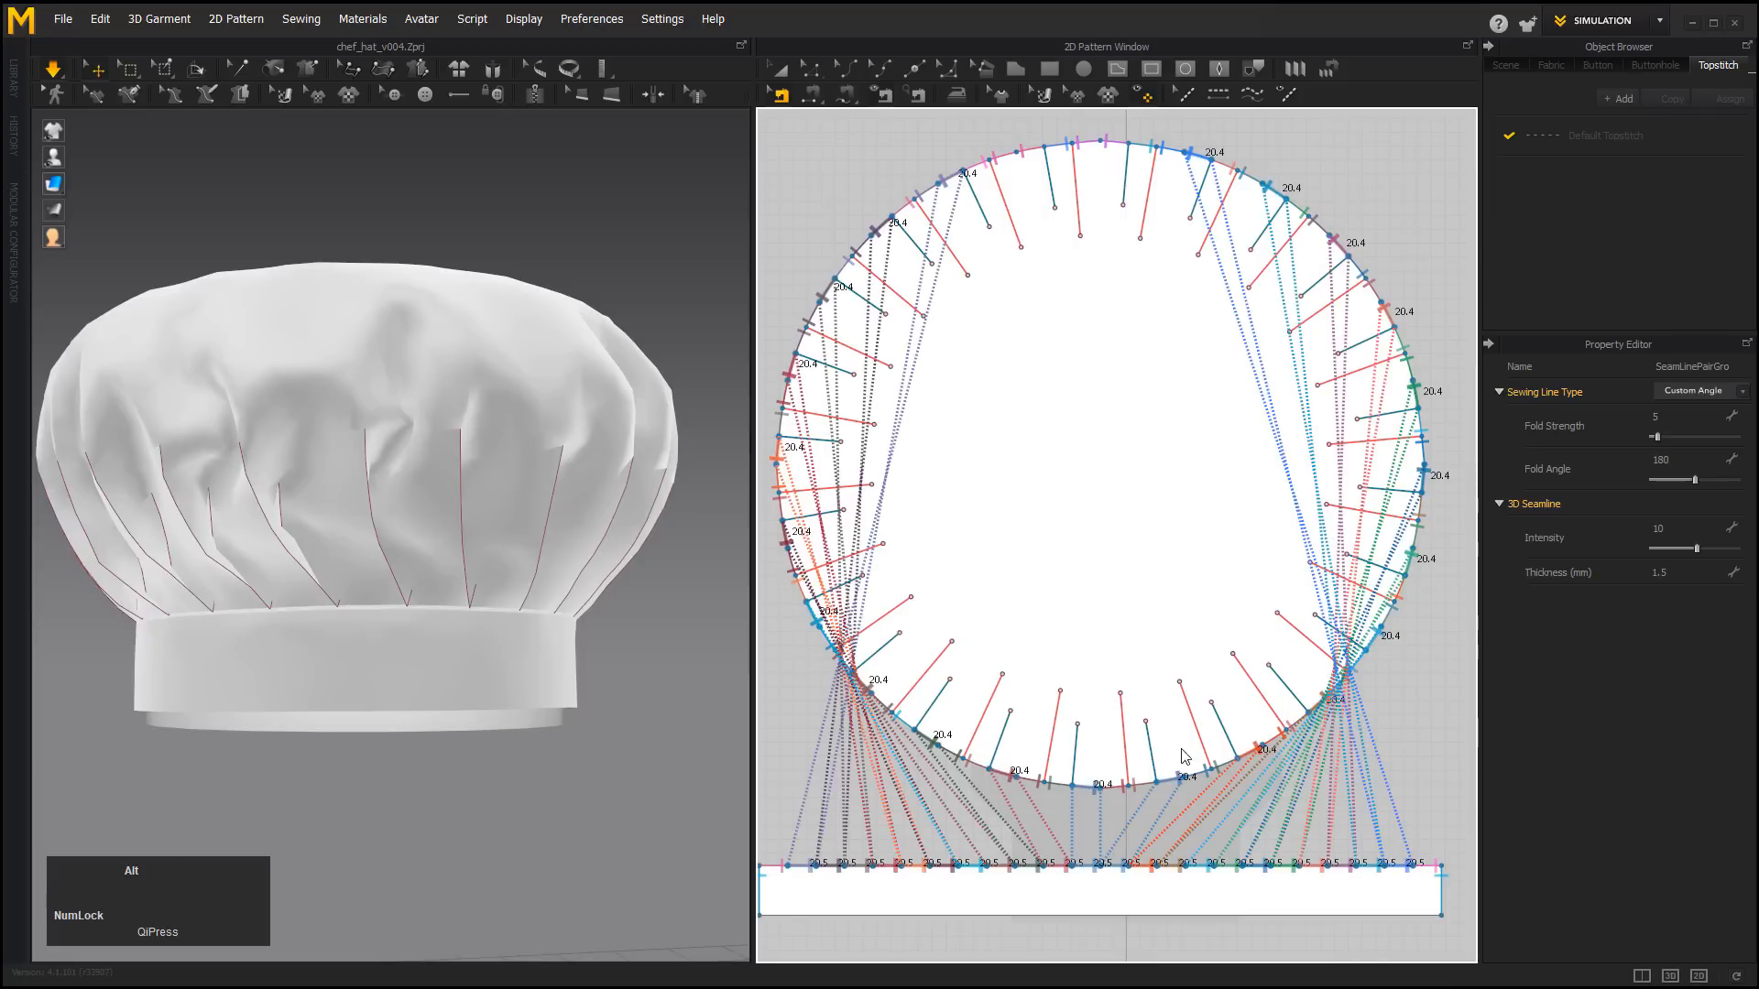
middle_click_drag(1178, 758, 1243, 711, "alt")
right_click_drag(367, 445, 245, 246, "alt")
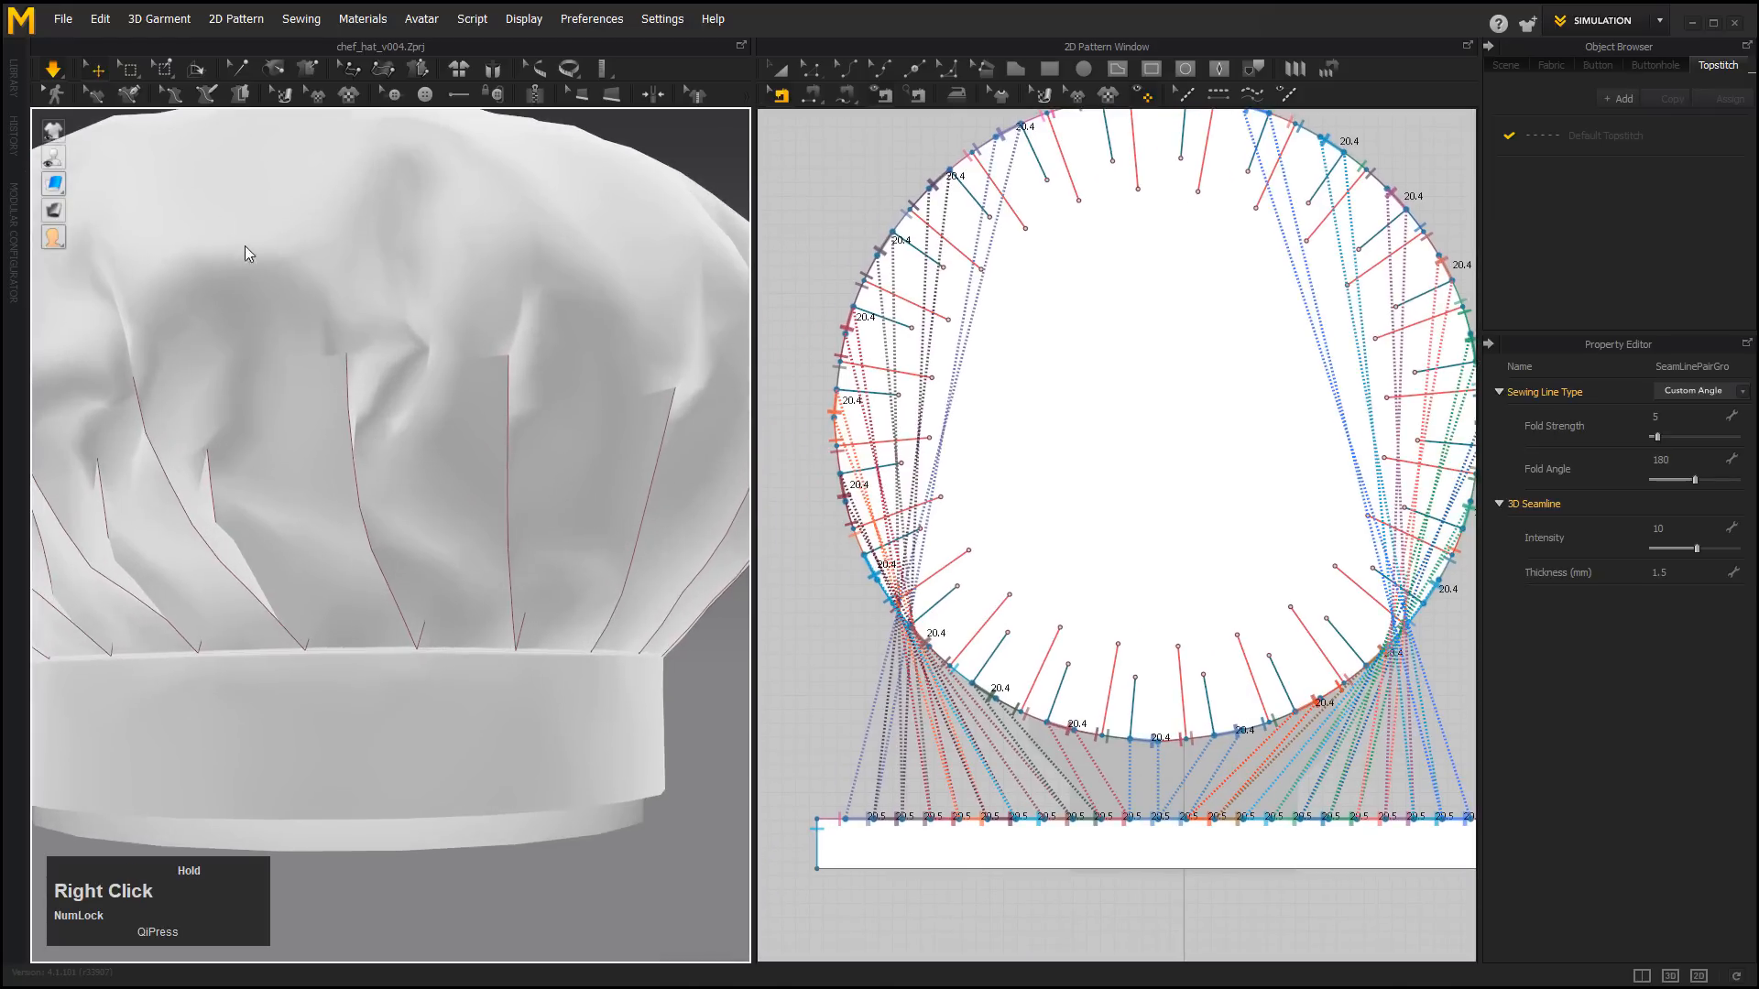
right_click_drag(128, 165, 463, 542, "alt")
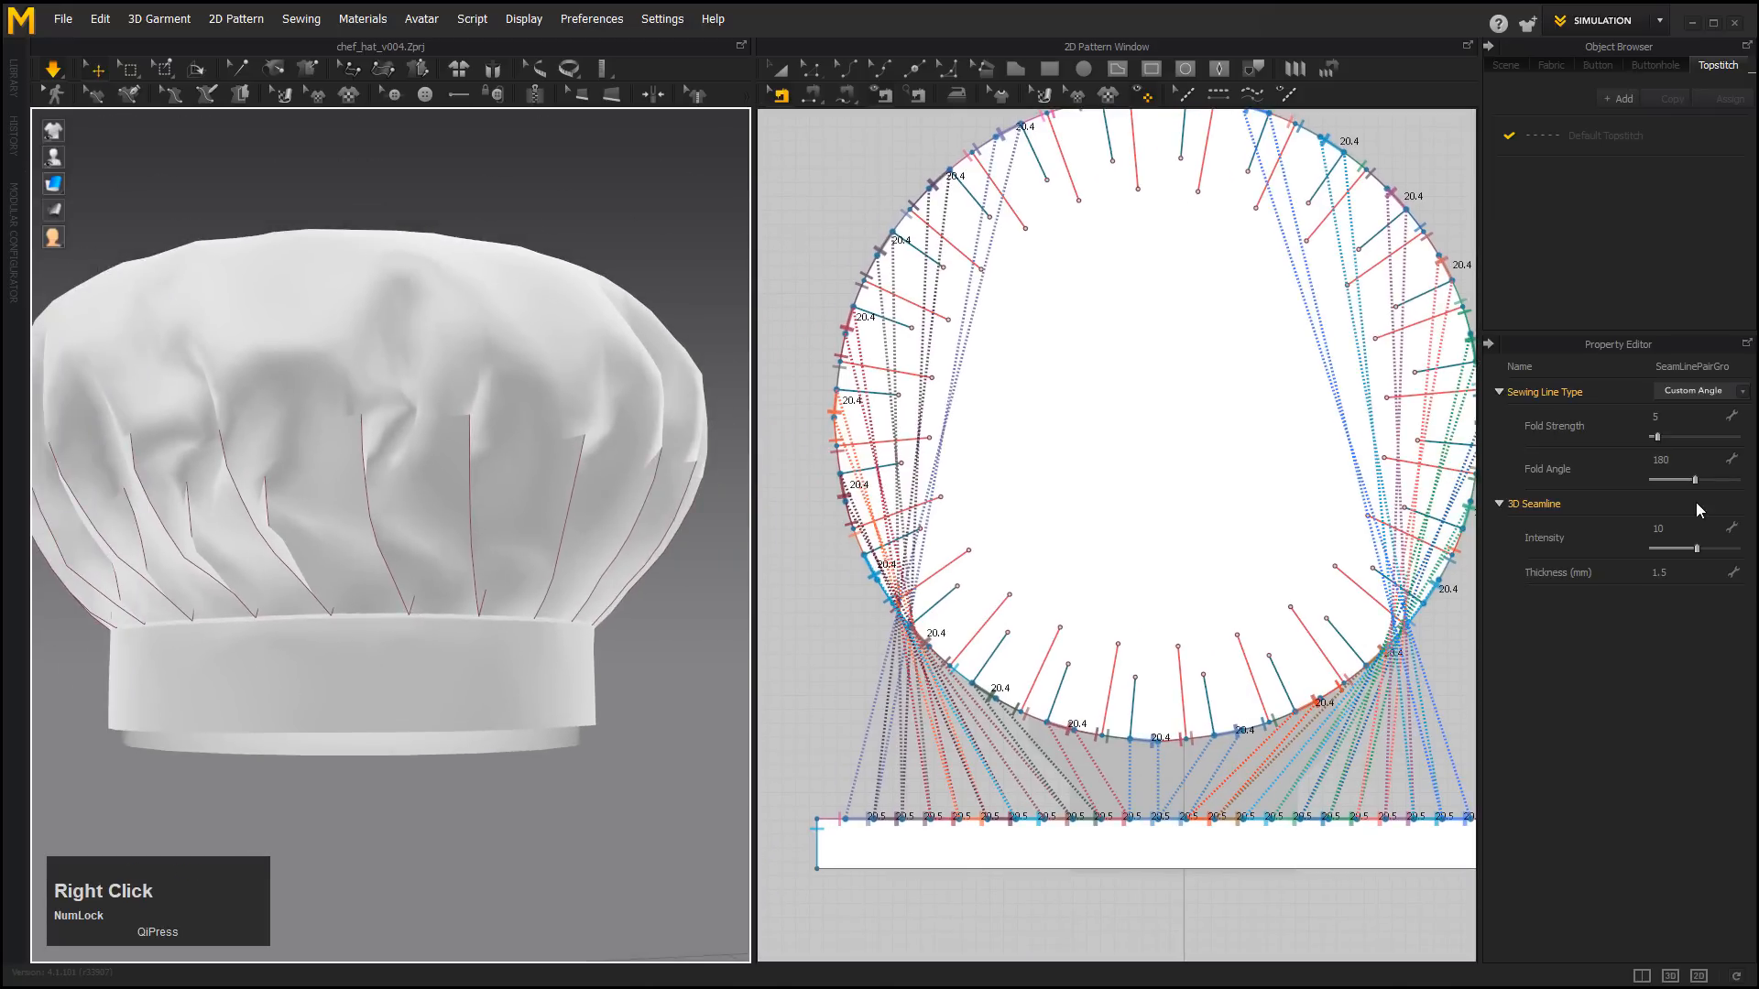
left_click_drag(1657, 437, 1740, 449)
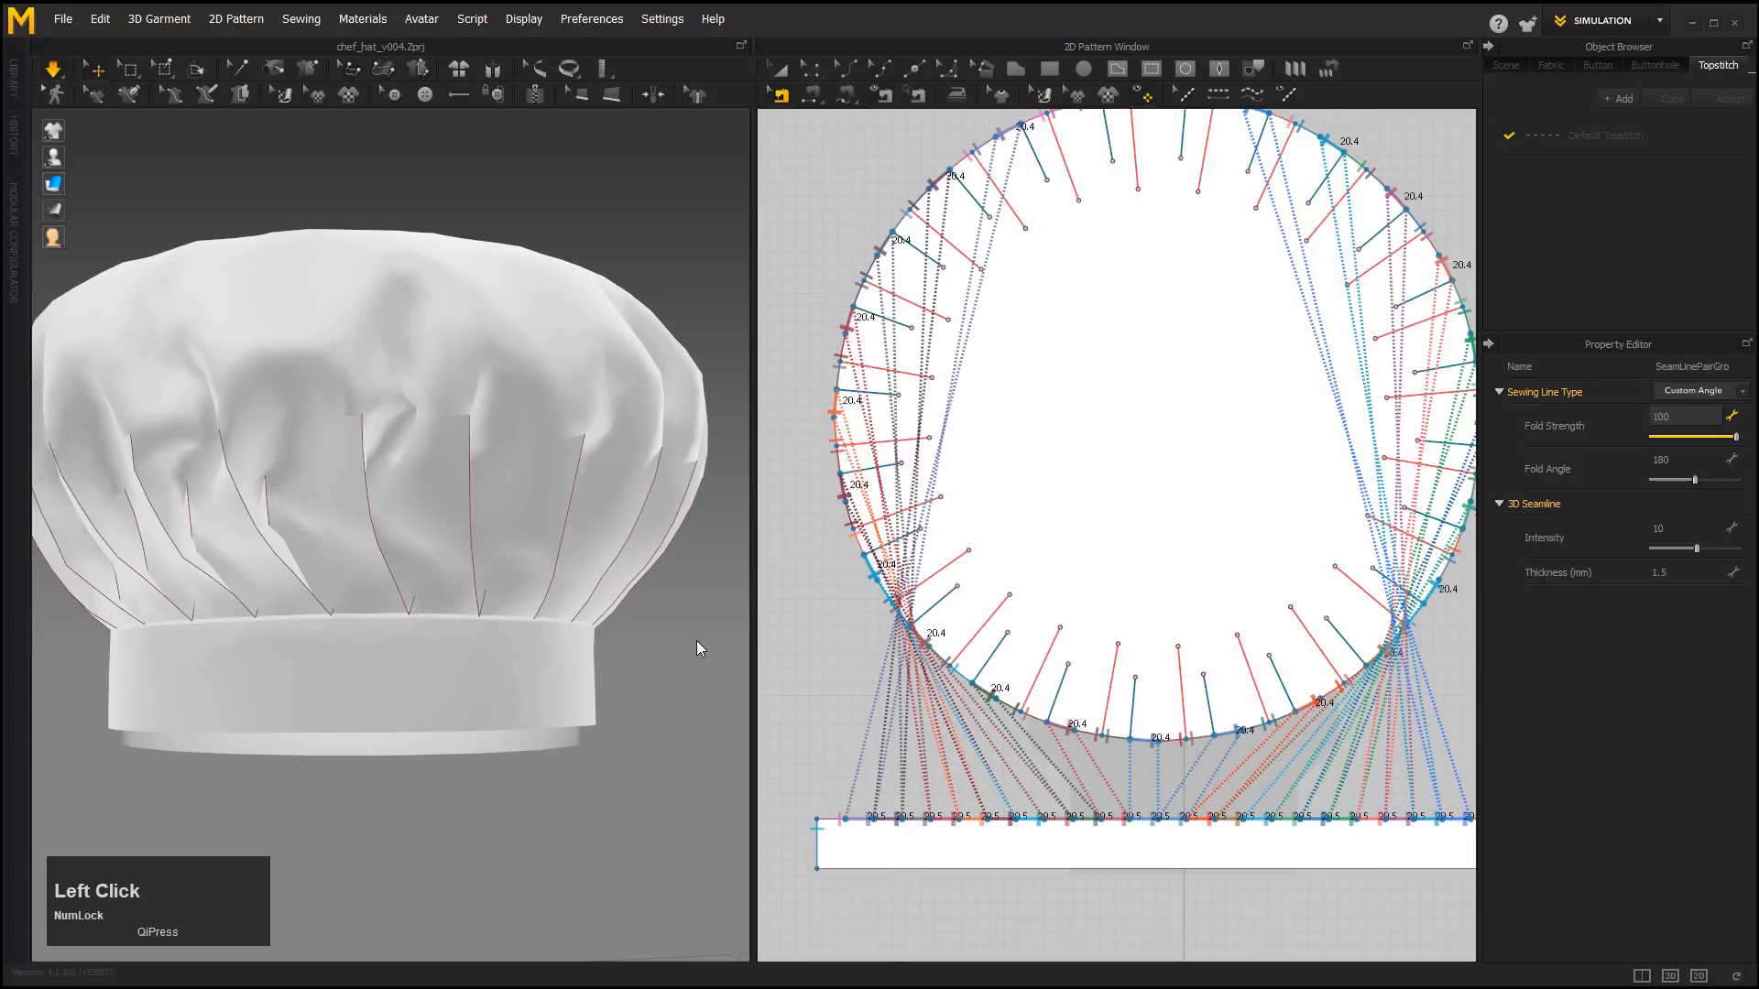
Set the fold strength of the remaining seam at the start of the band's top edge to 100 and check the neighbouring seams.
left_click(833, 826)
left_click_drag(1658, 437, 1757, 502)
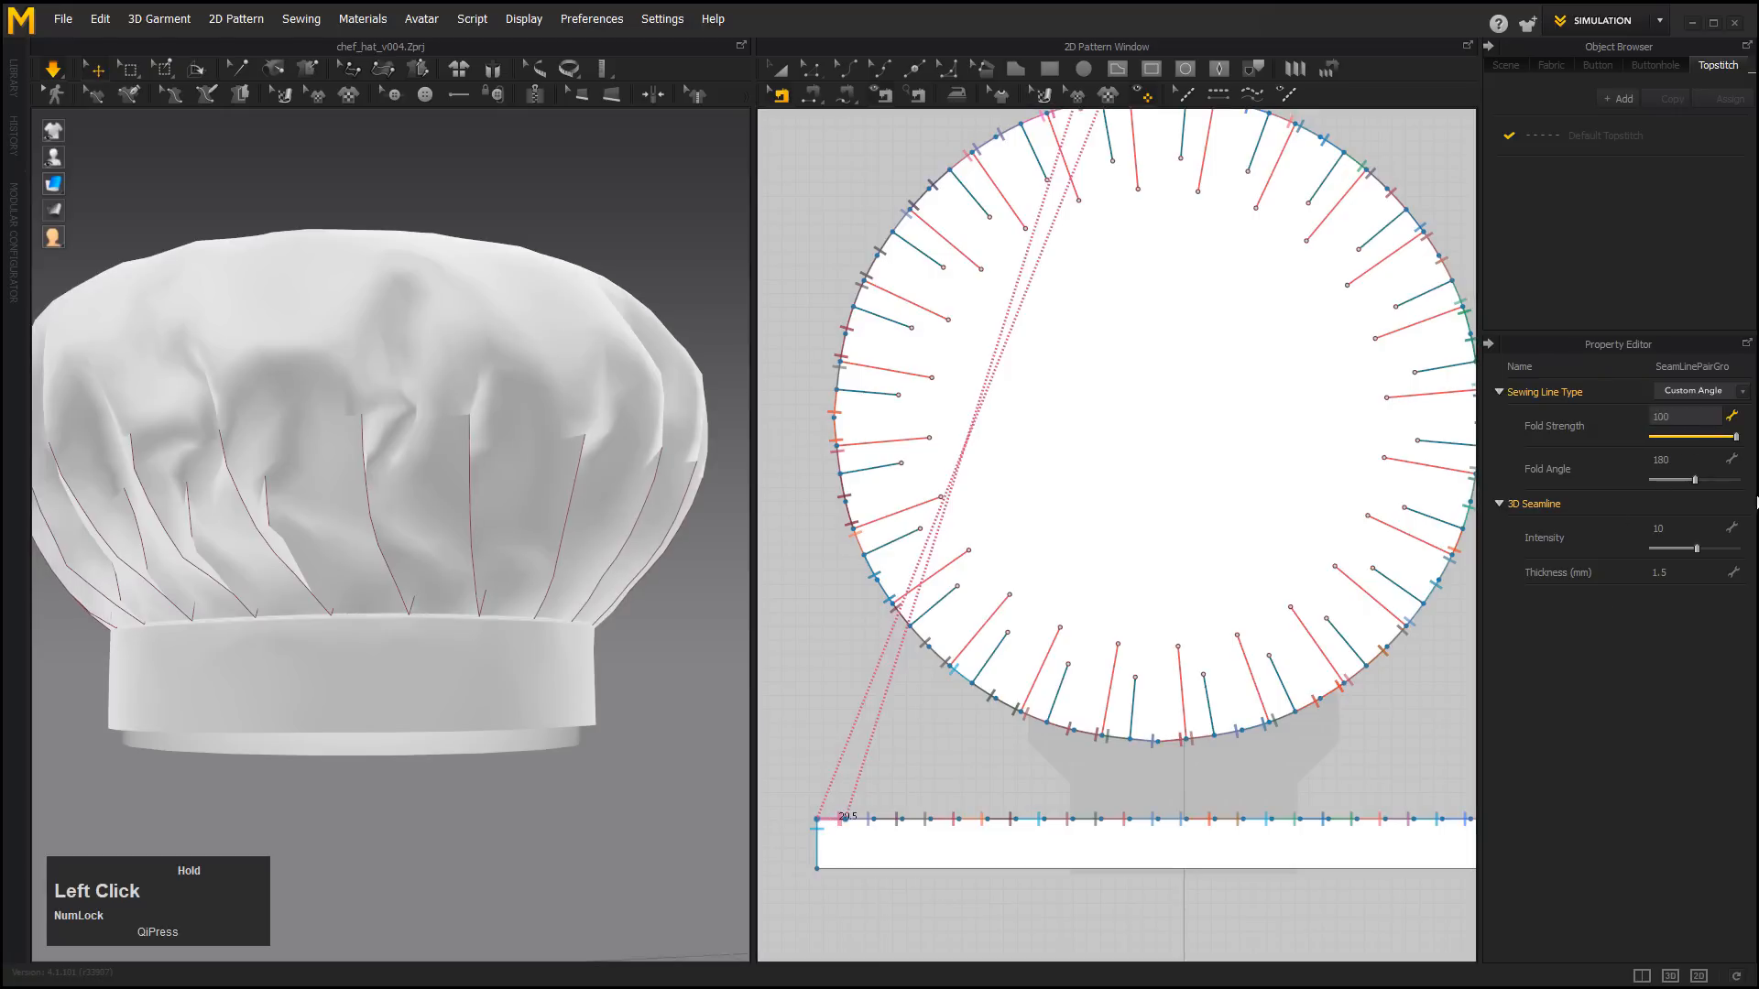
left_click(954, 759)
left_click(864, 822)
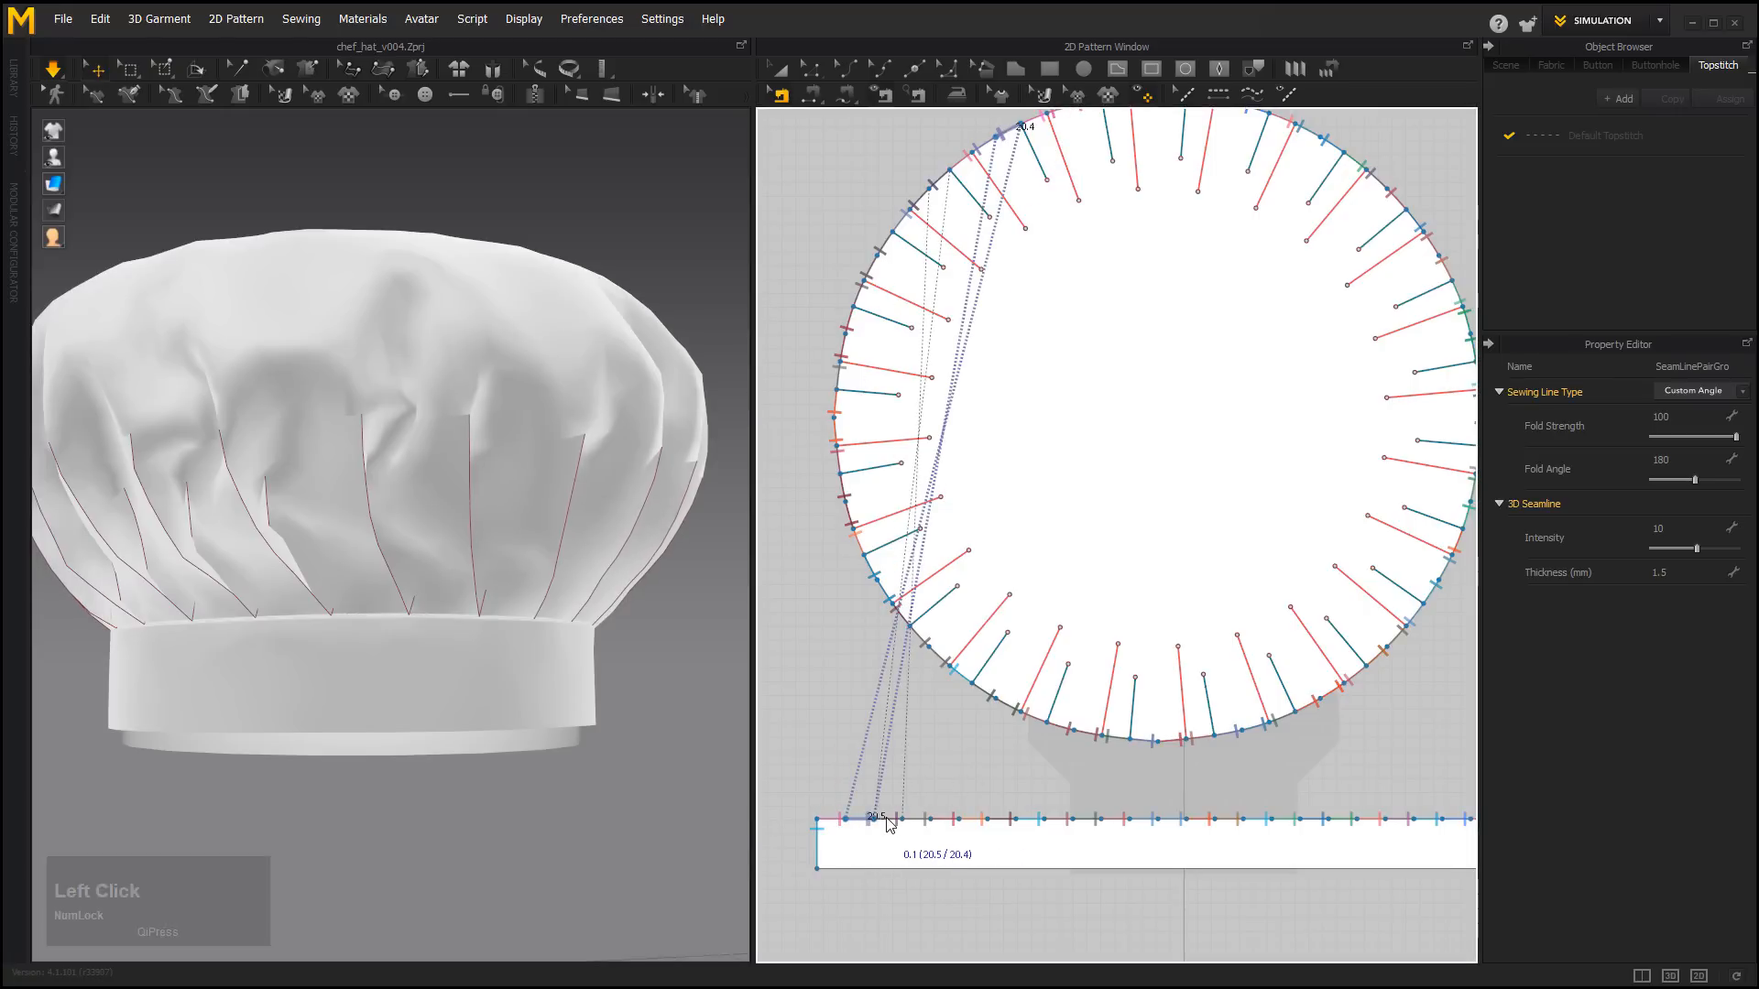
left_click(887, 818)
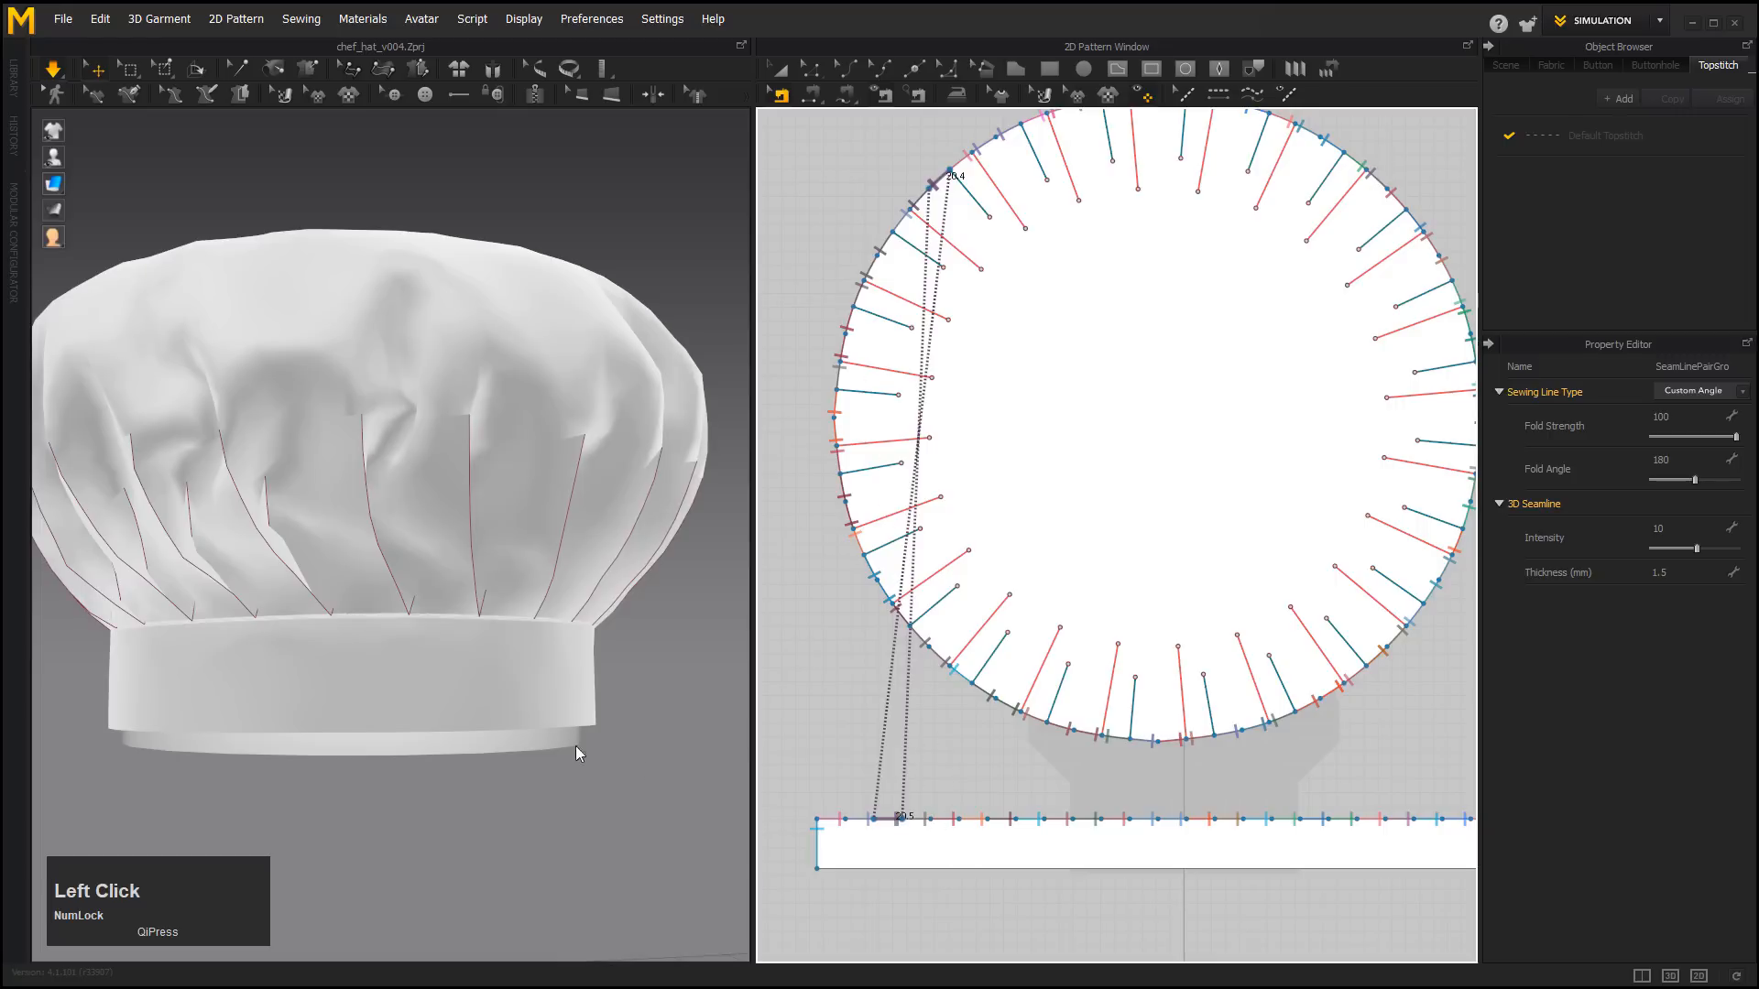
Simulate the hat with the band's top seams at the new fold strength and inspect its shape.
left_click(657, 821)
right_click_drag(658, 821, 256, 361)
left_click(55, 70)
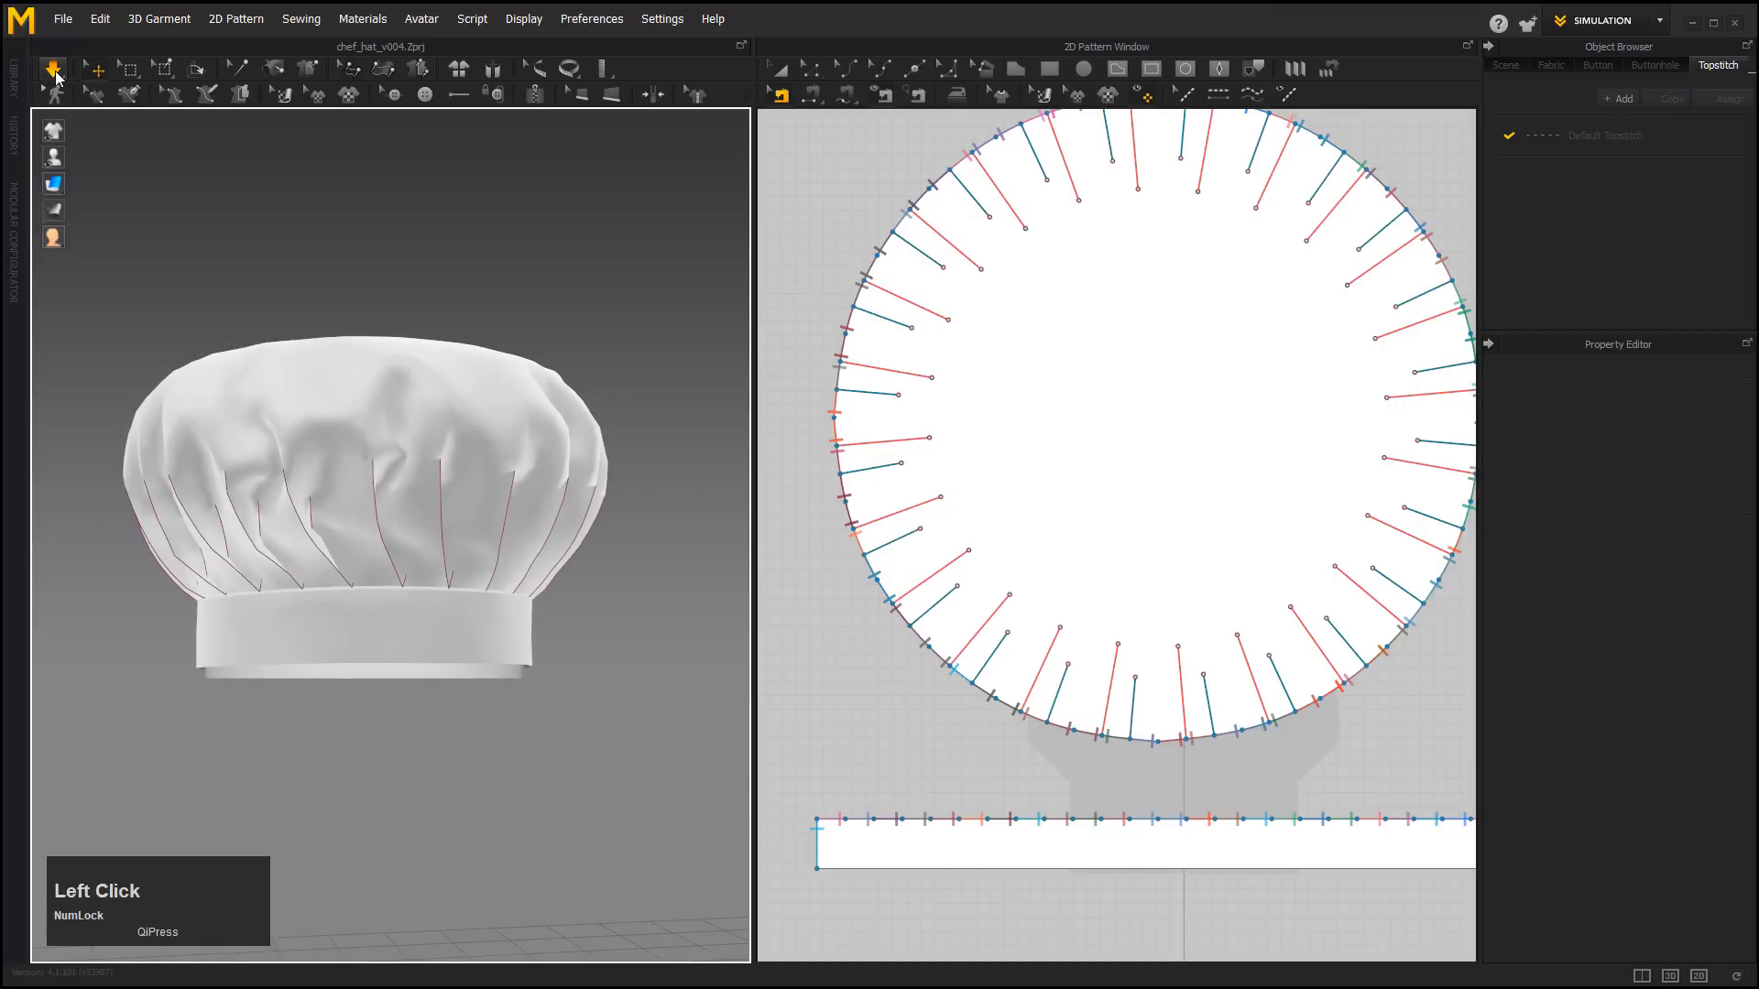
left_click(359, 353)
left_click_drag(429, 429, 190, 174, "alt")
Import the Alembic file kidrobot_avatar.abc at 30 FPS and cm (DAZ Studio) scale, and dismiss the avatar editor.
left_click(63, 18)
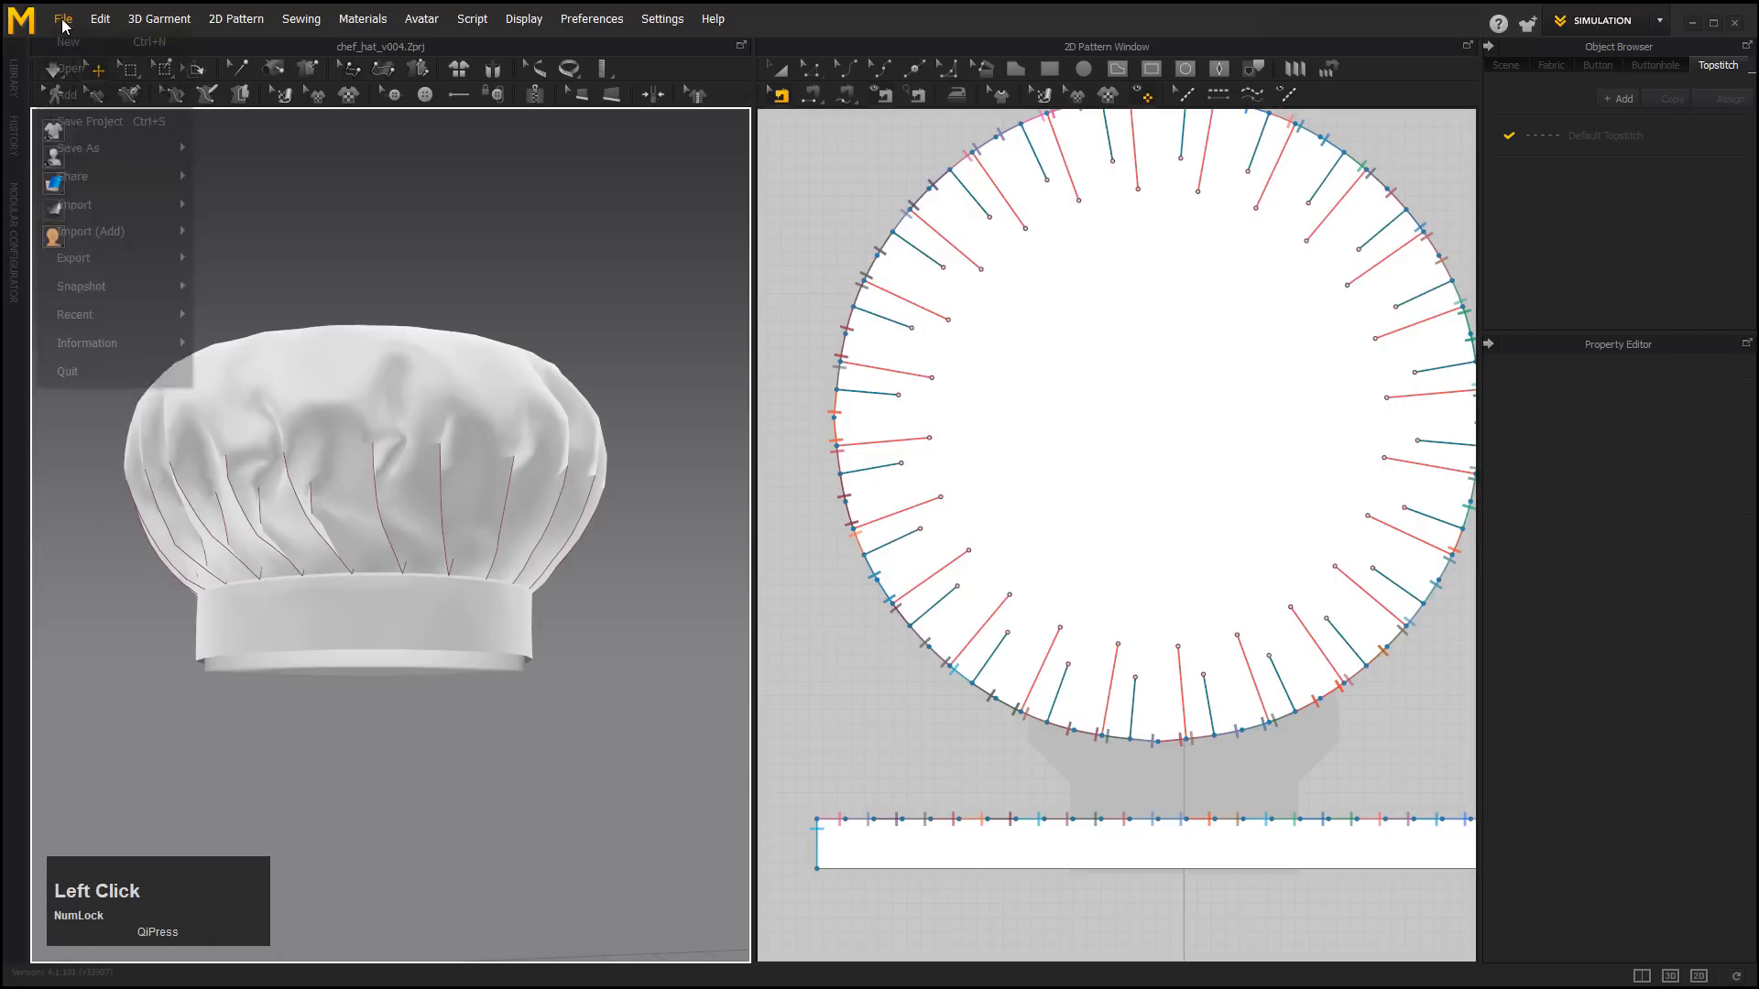
mouse_move(117, 207)
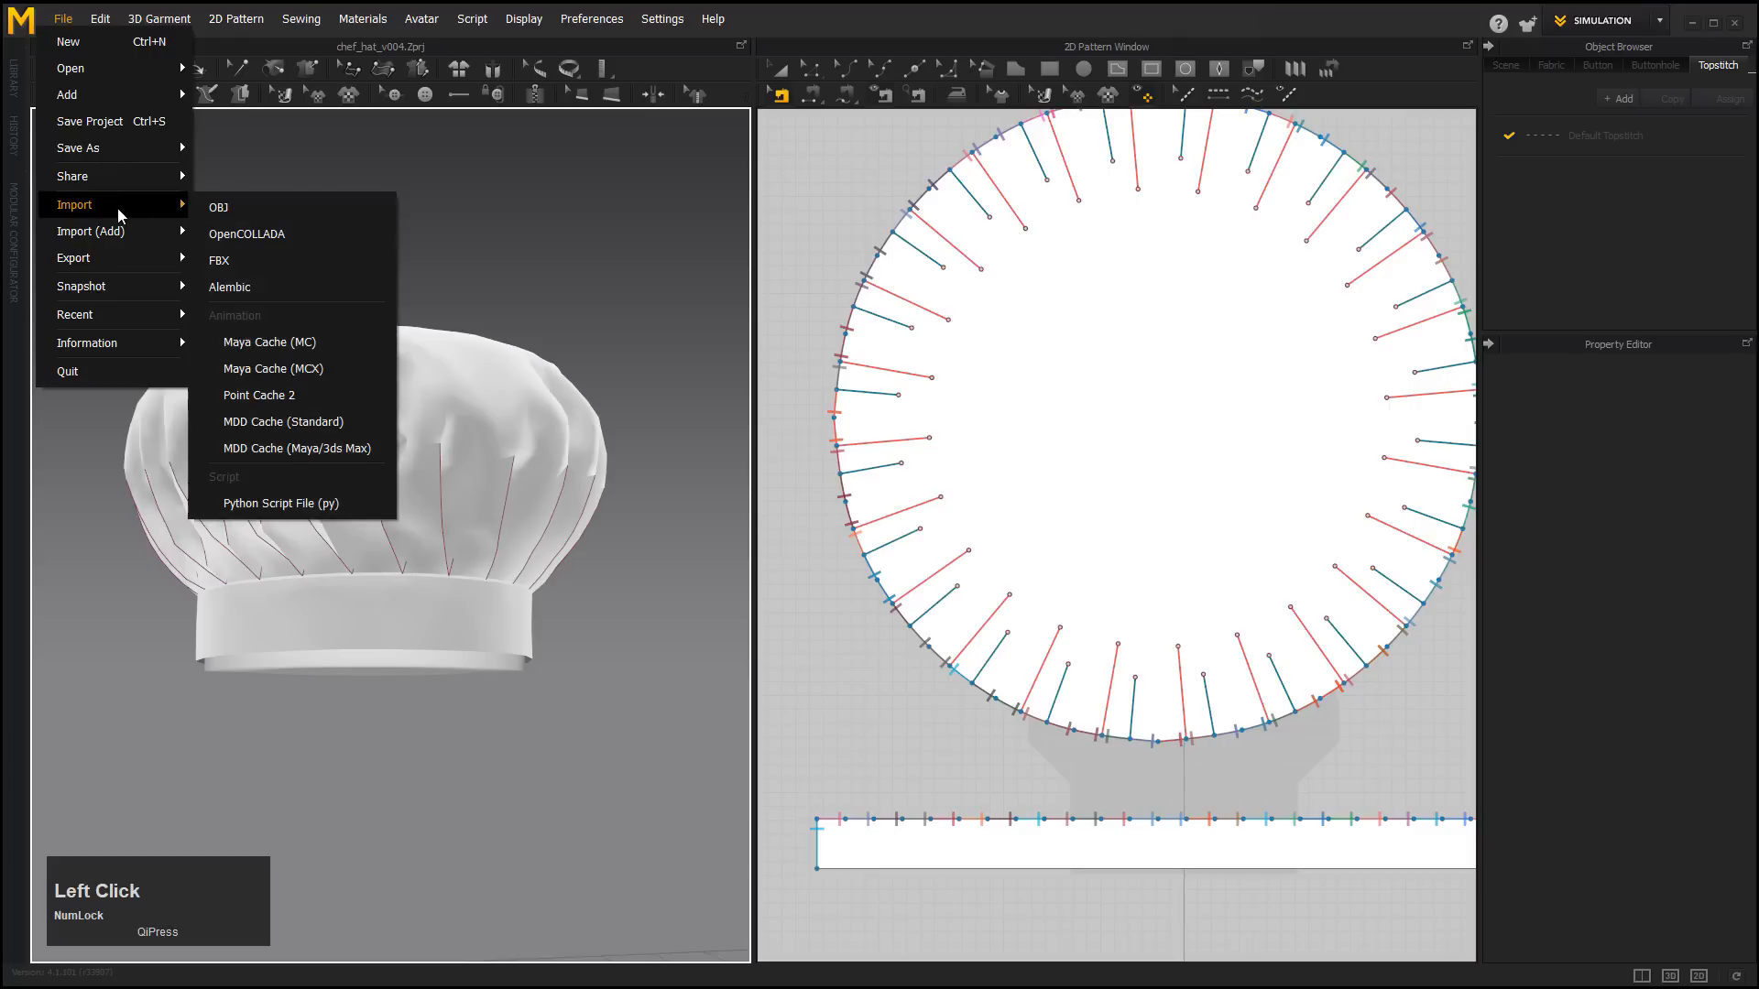
left_click(265, 290)
left_click(529, 239)
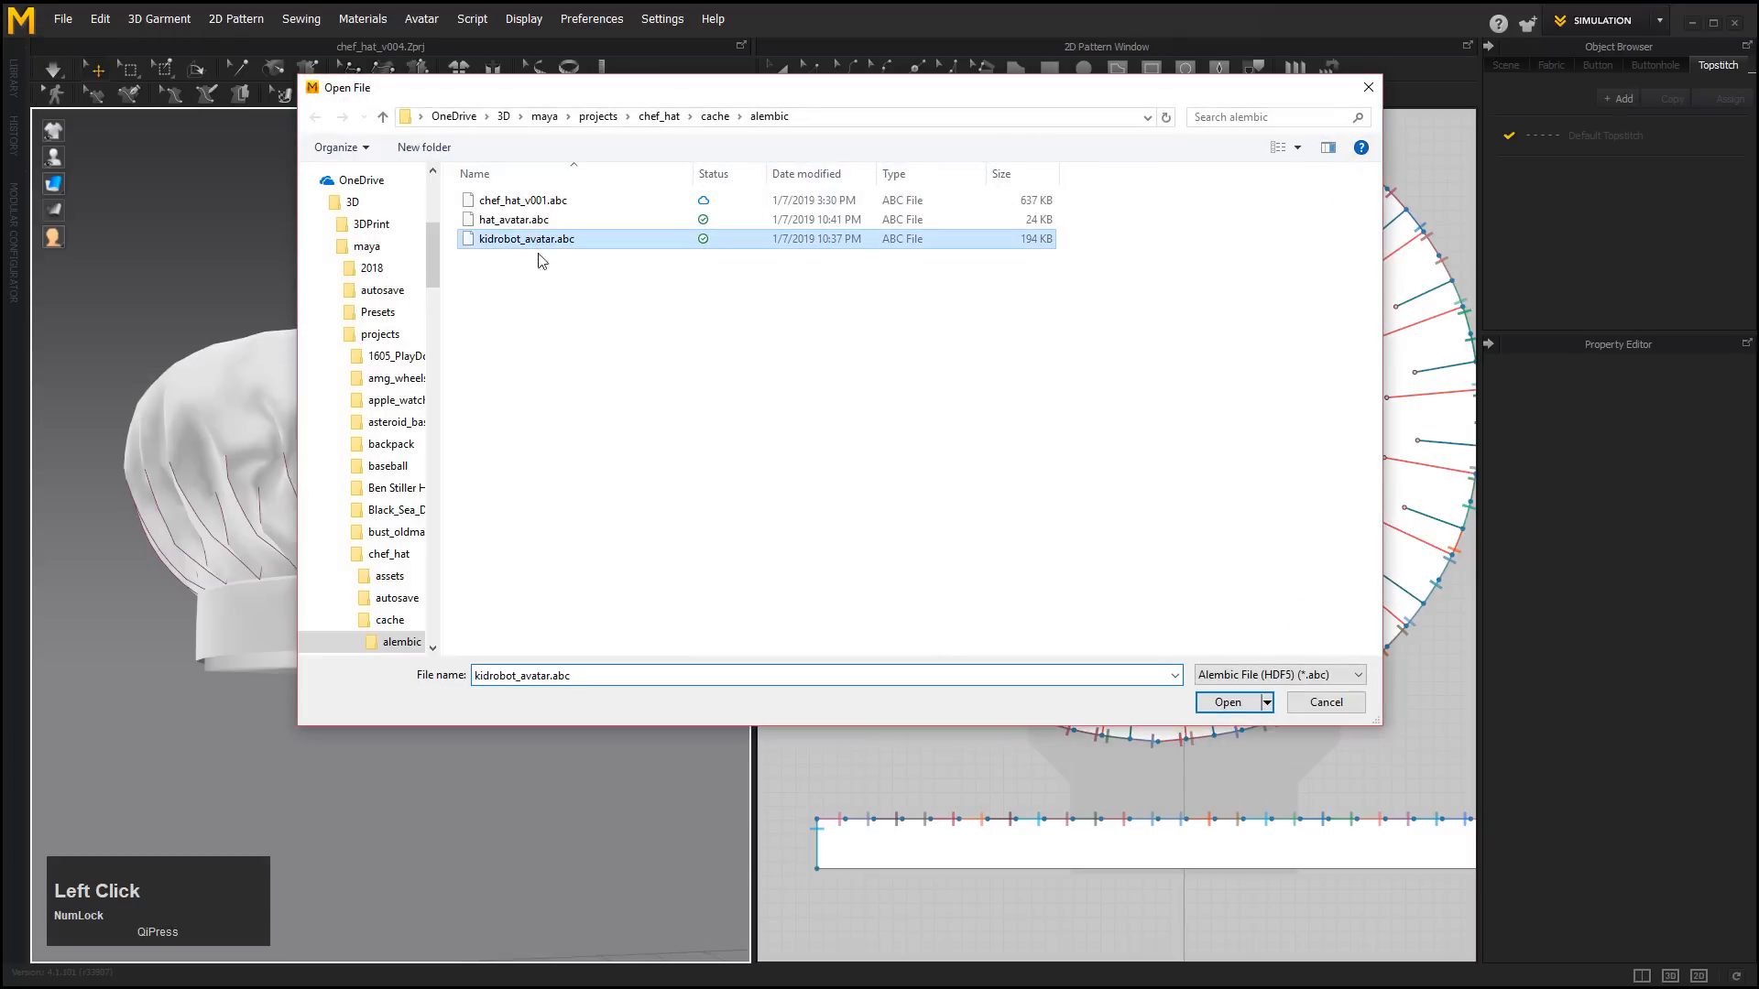
left_click(1222, 705)
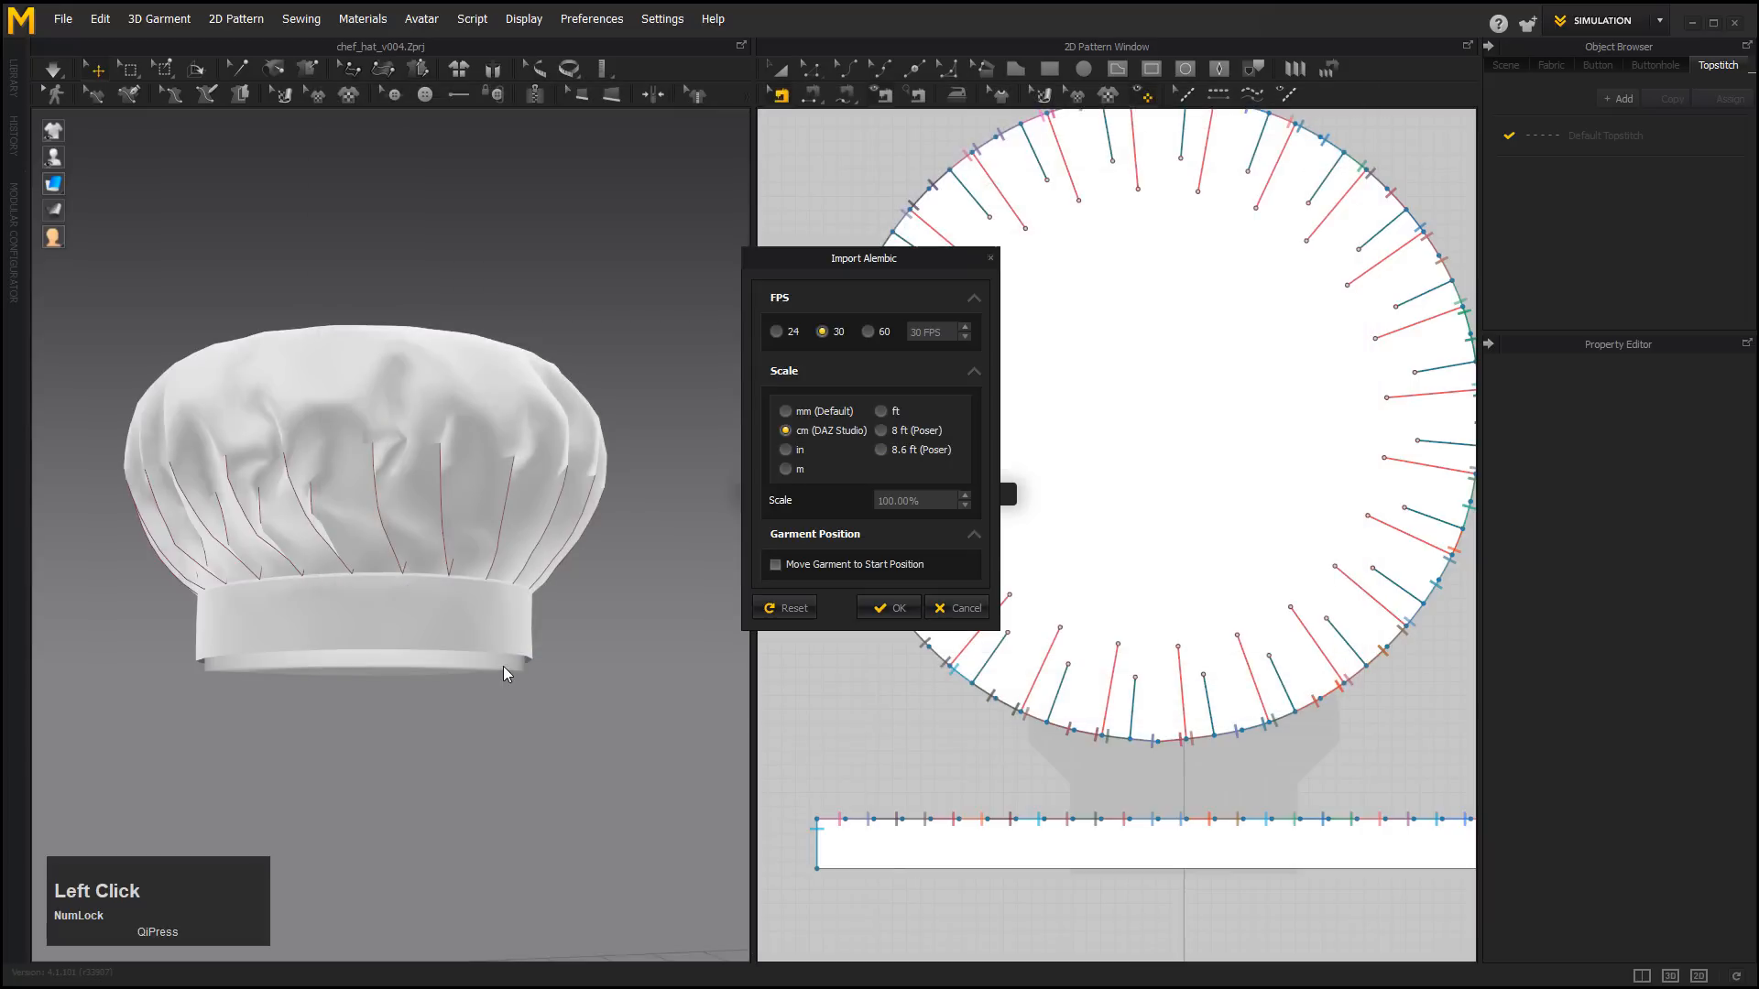
left_click(893, 605)
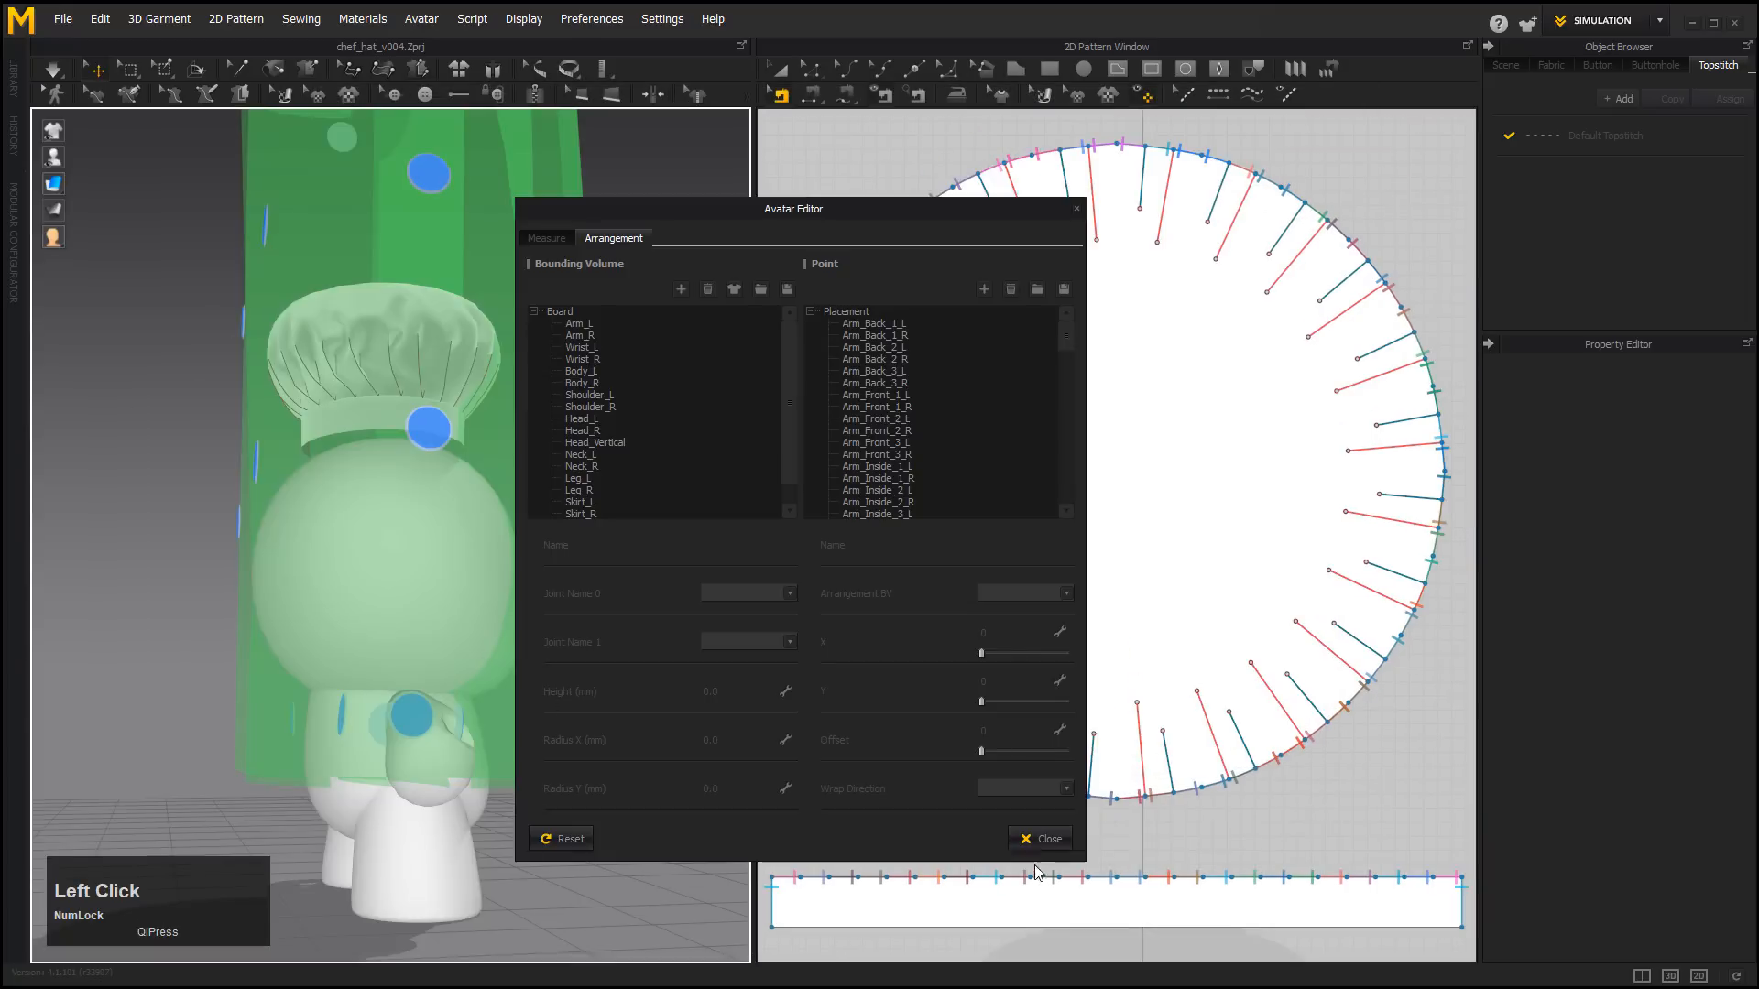
left_click(1024, 840)
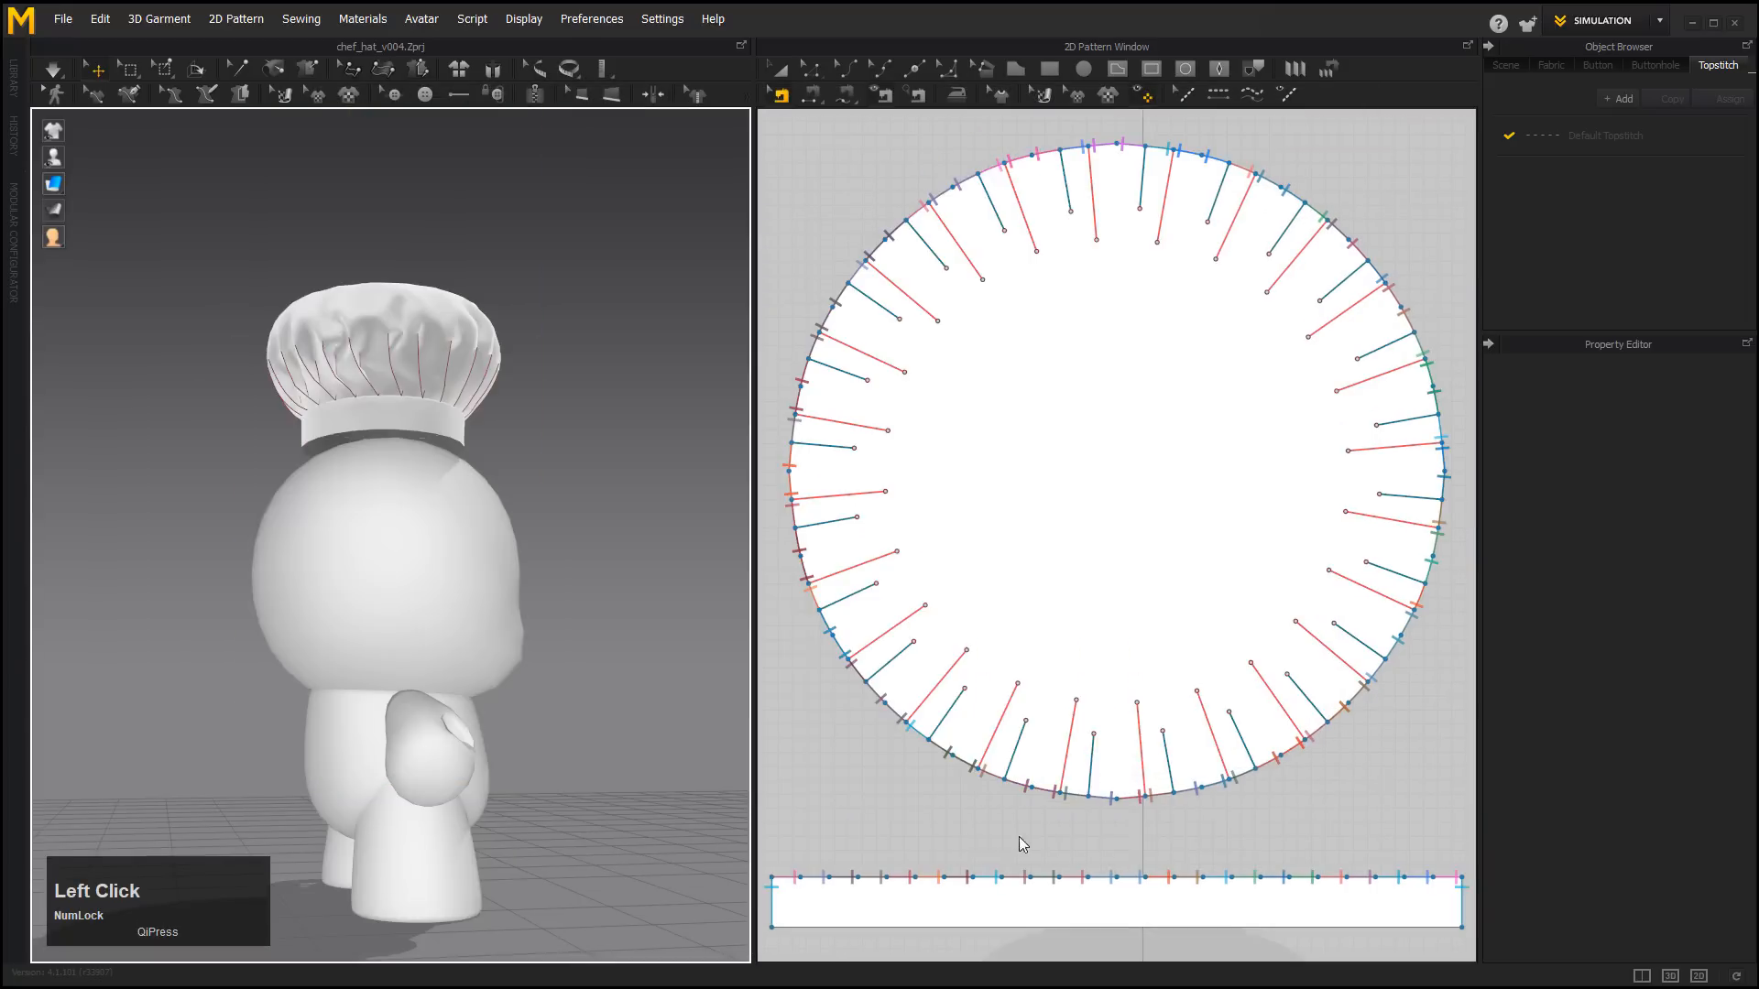
Try simulating the hat over the avatar's head, inspect the fit from several sides, and undo the simulation.
left_click_drag(607, 629, 396, 520, "alt")
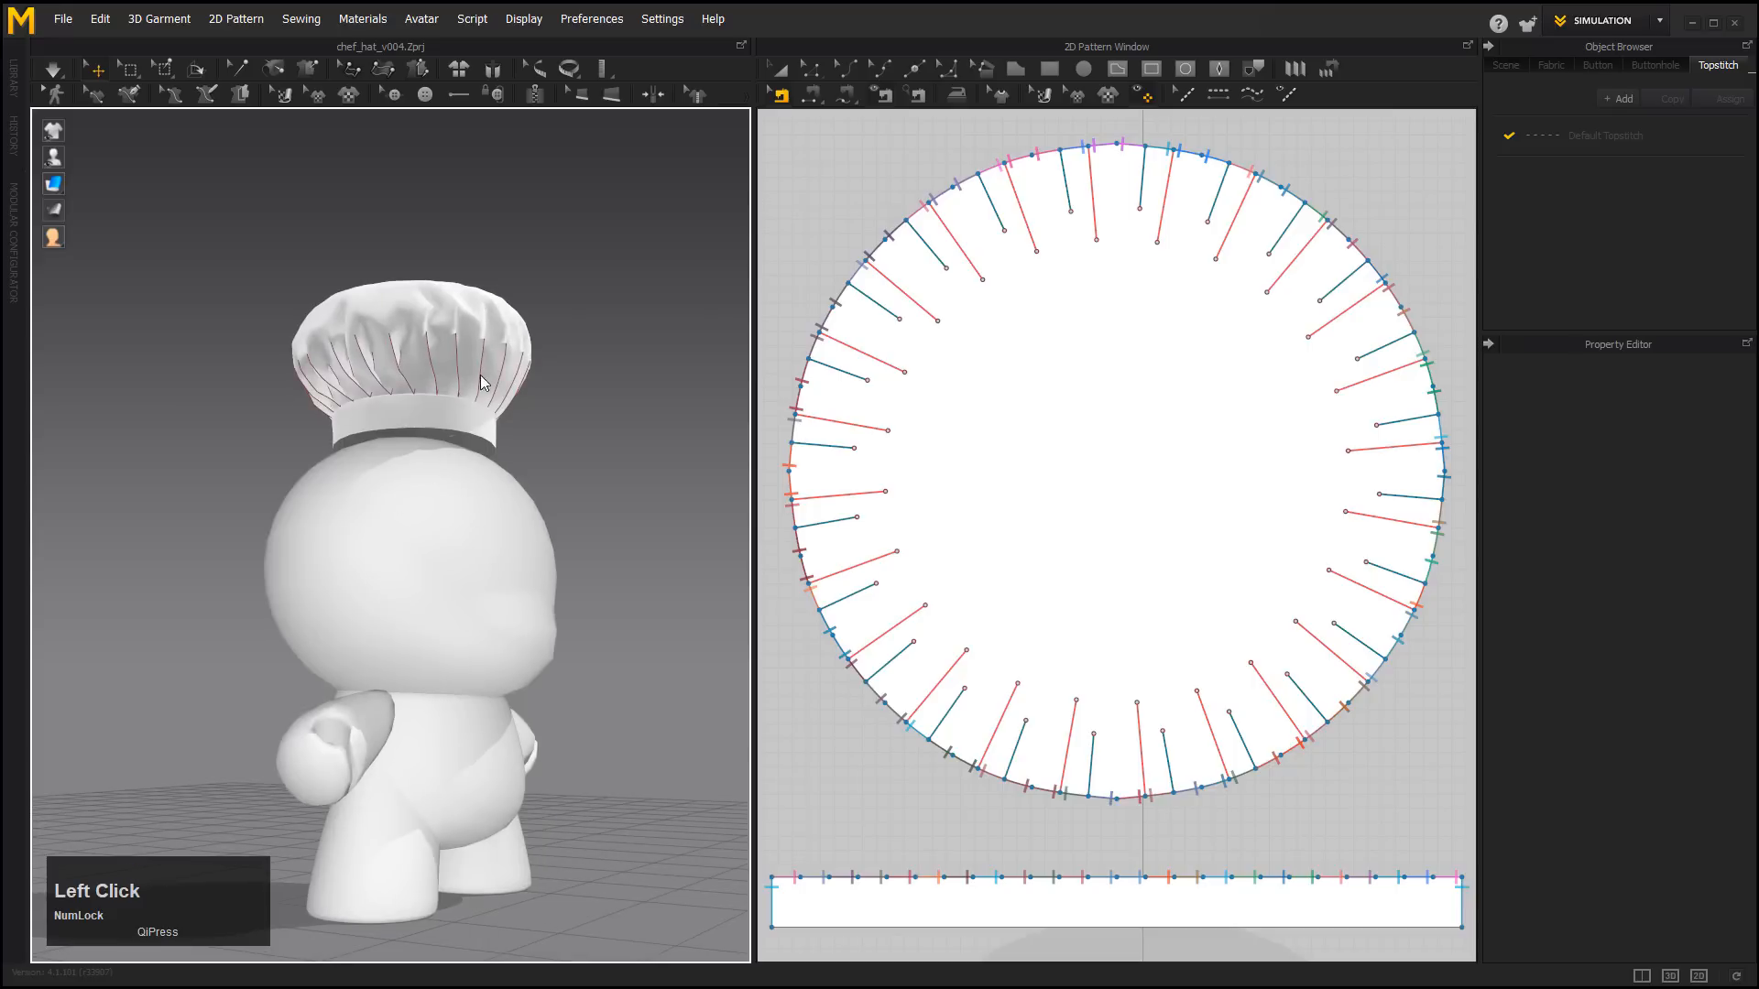
left_click_drag(488, 411, 277, 376)
left_click(53, 69)
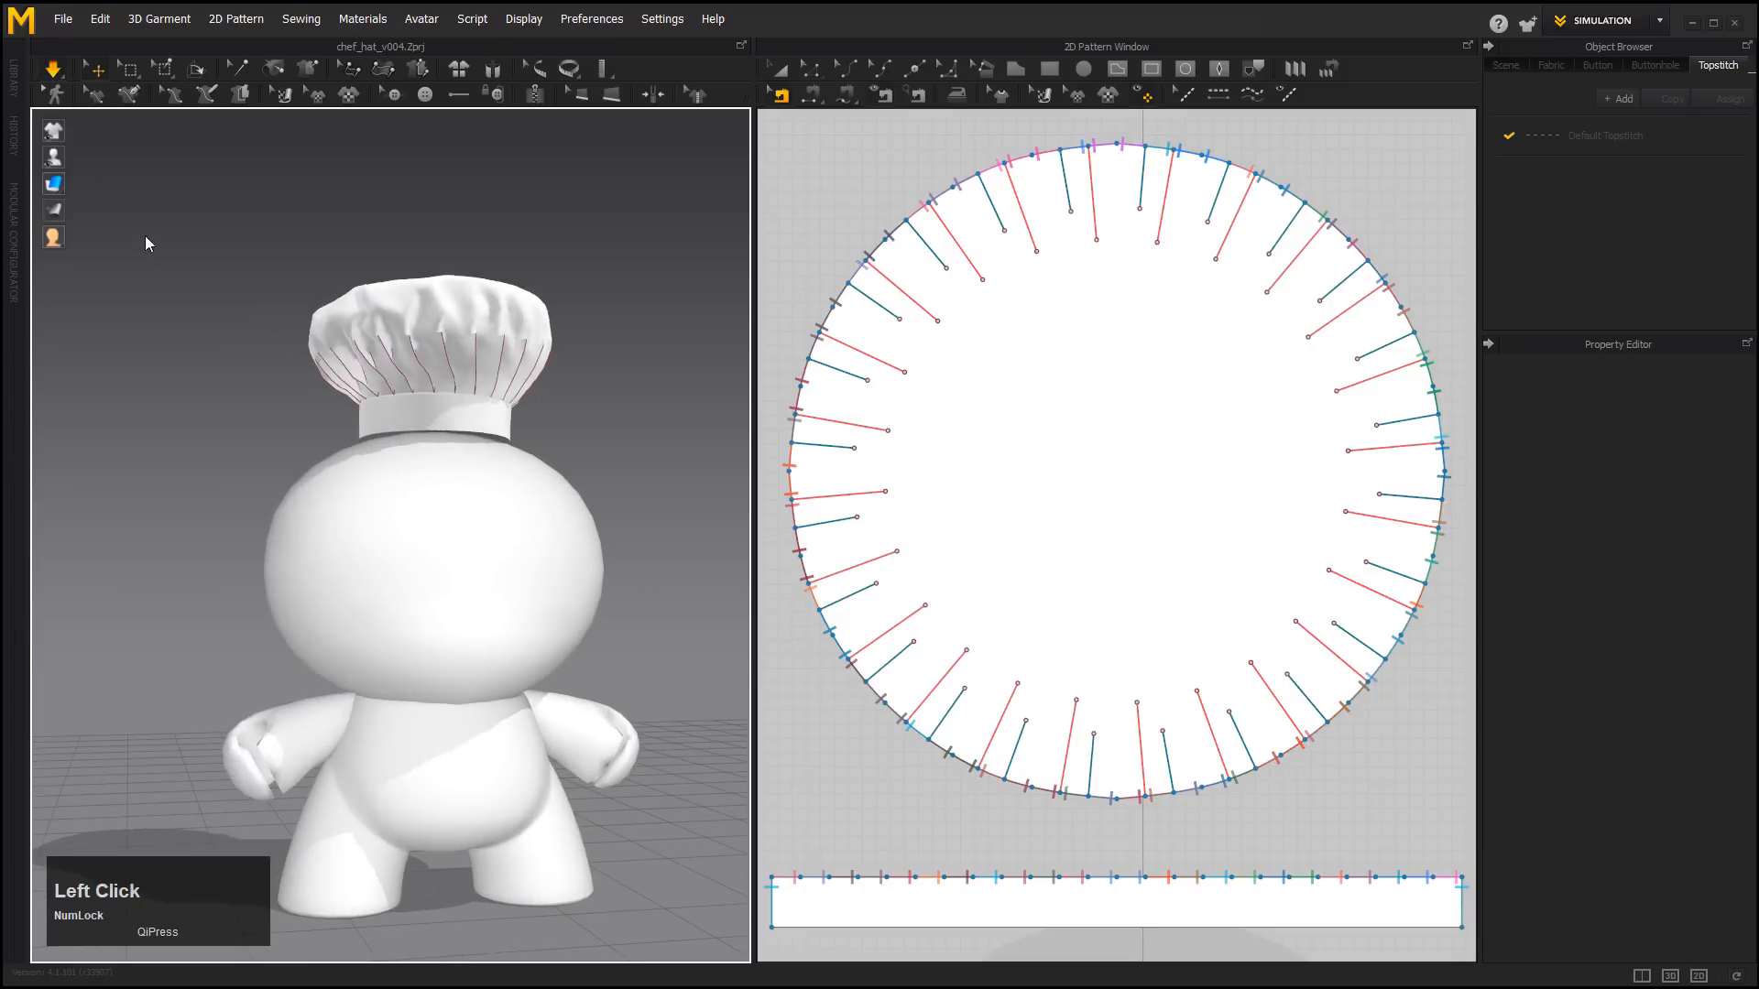
left_click_drag(251, 483, 298, 467, "alt")
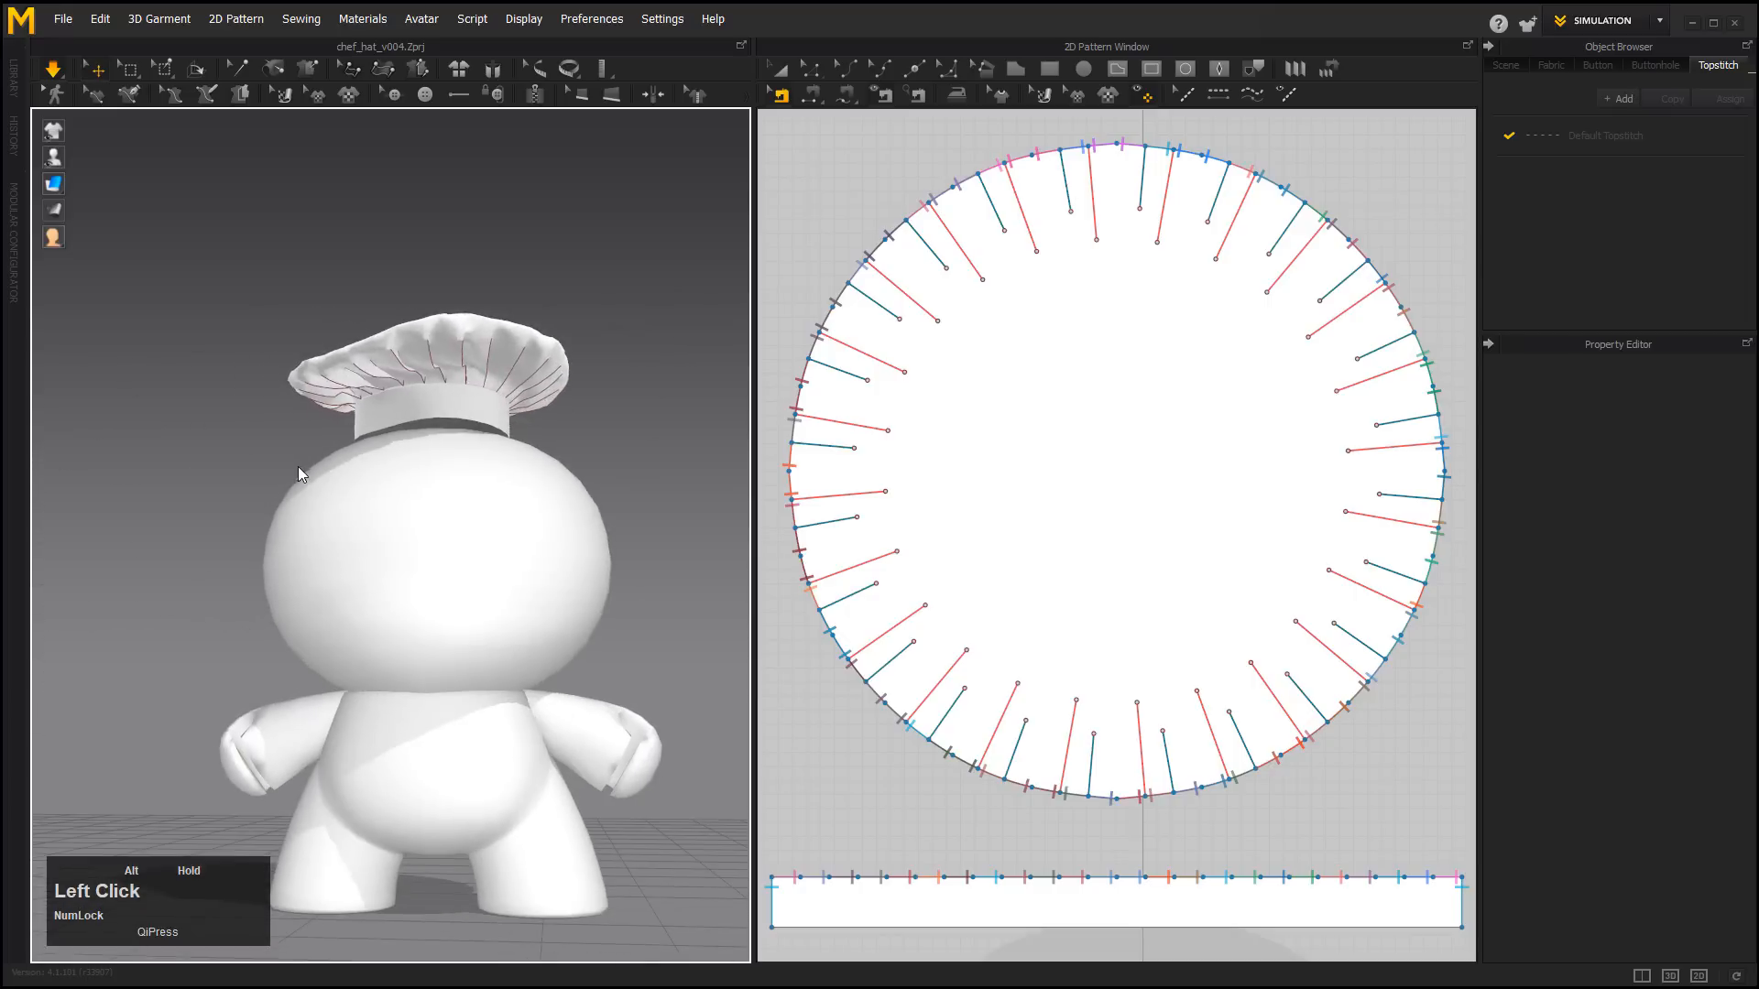
left_click_drag(597, 508, 702, 482, "alt")
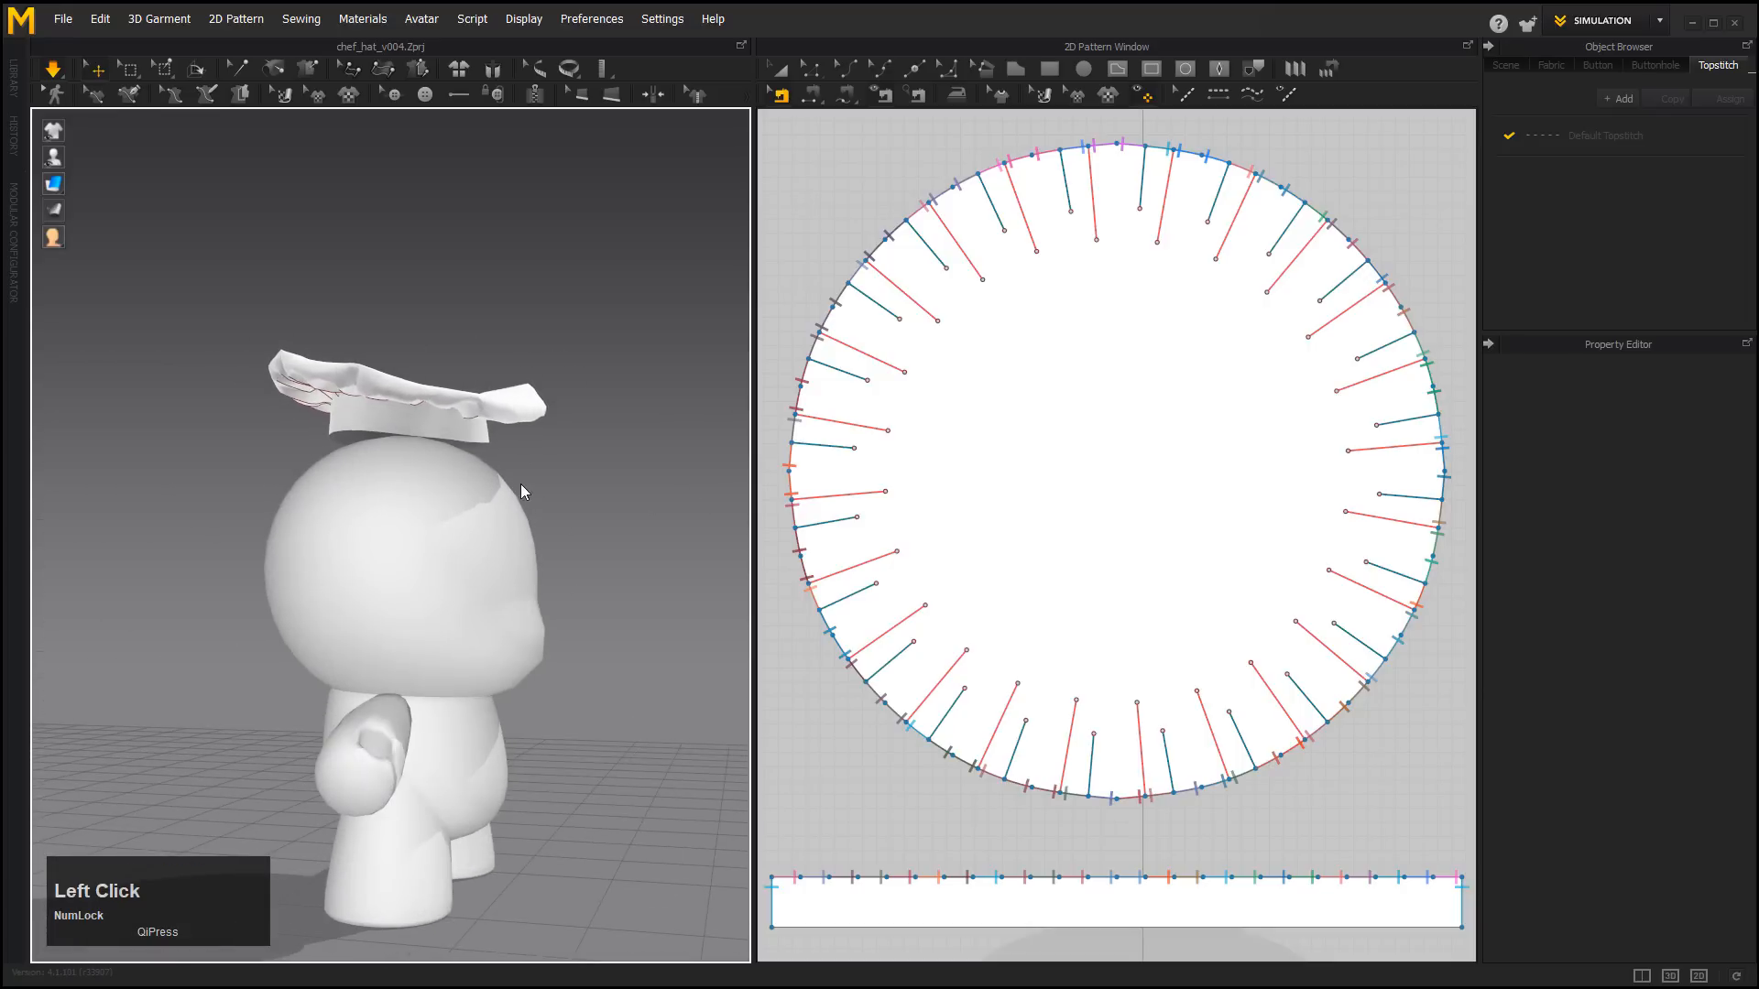
left_click_drag(436, 473, 590, 486, "alt")
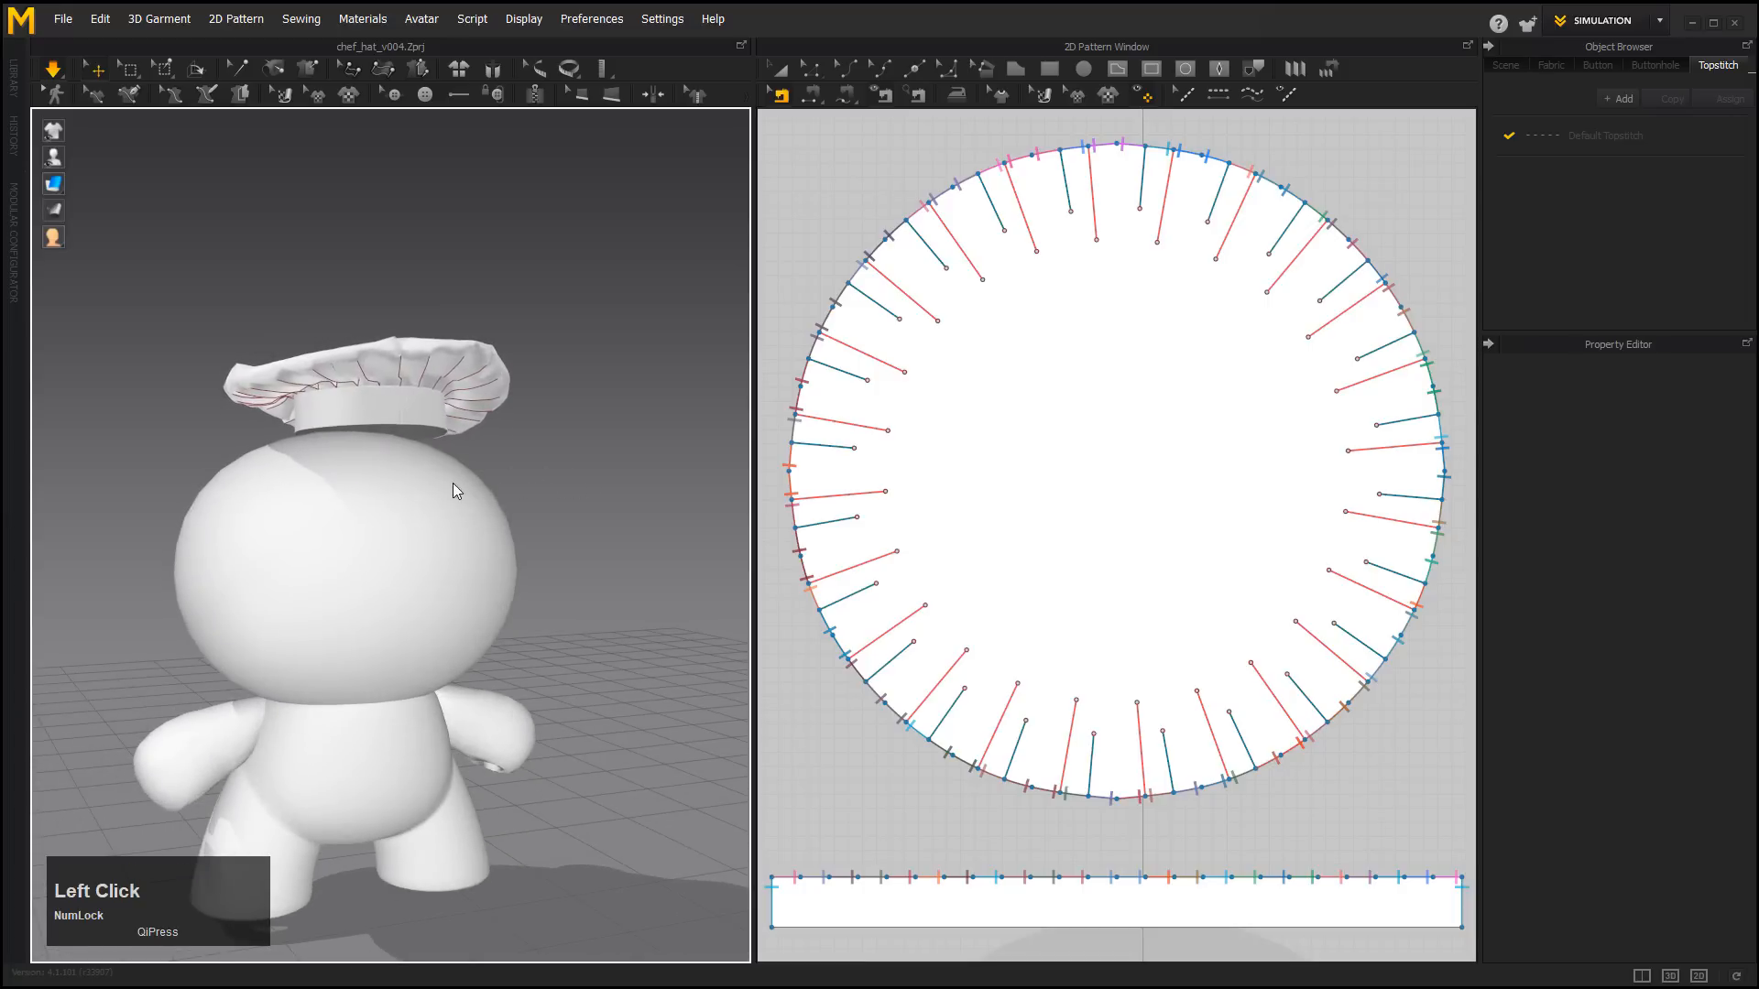
key("space")
left_click_drag(291, 285, 245, 282, "alt")
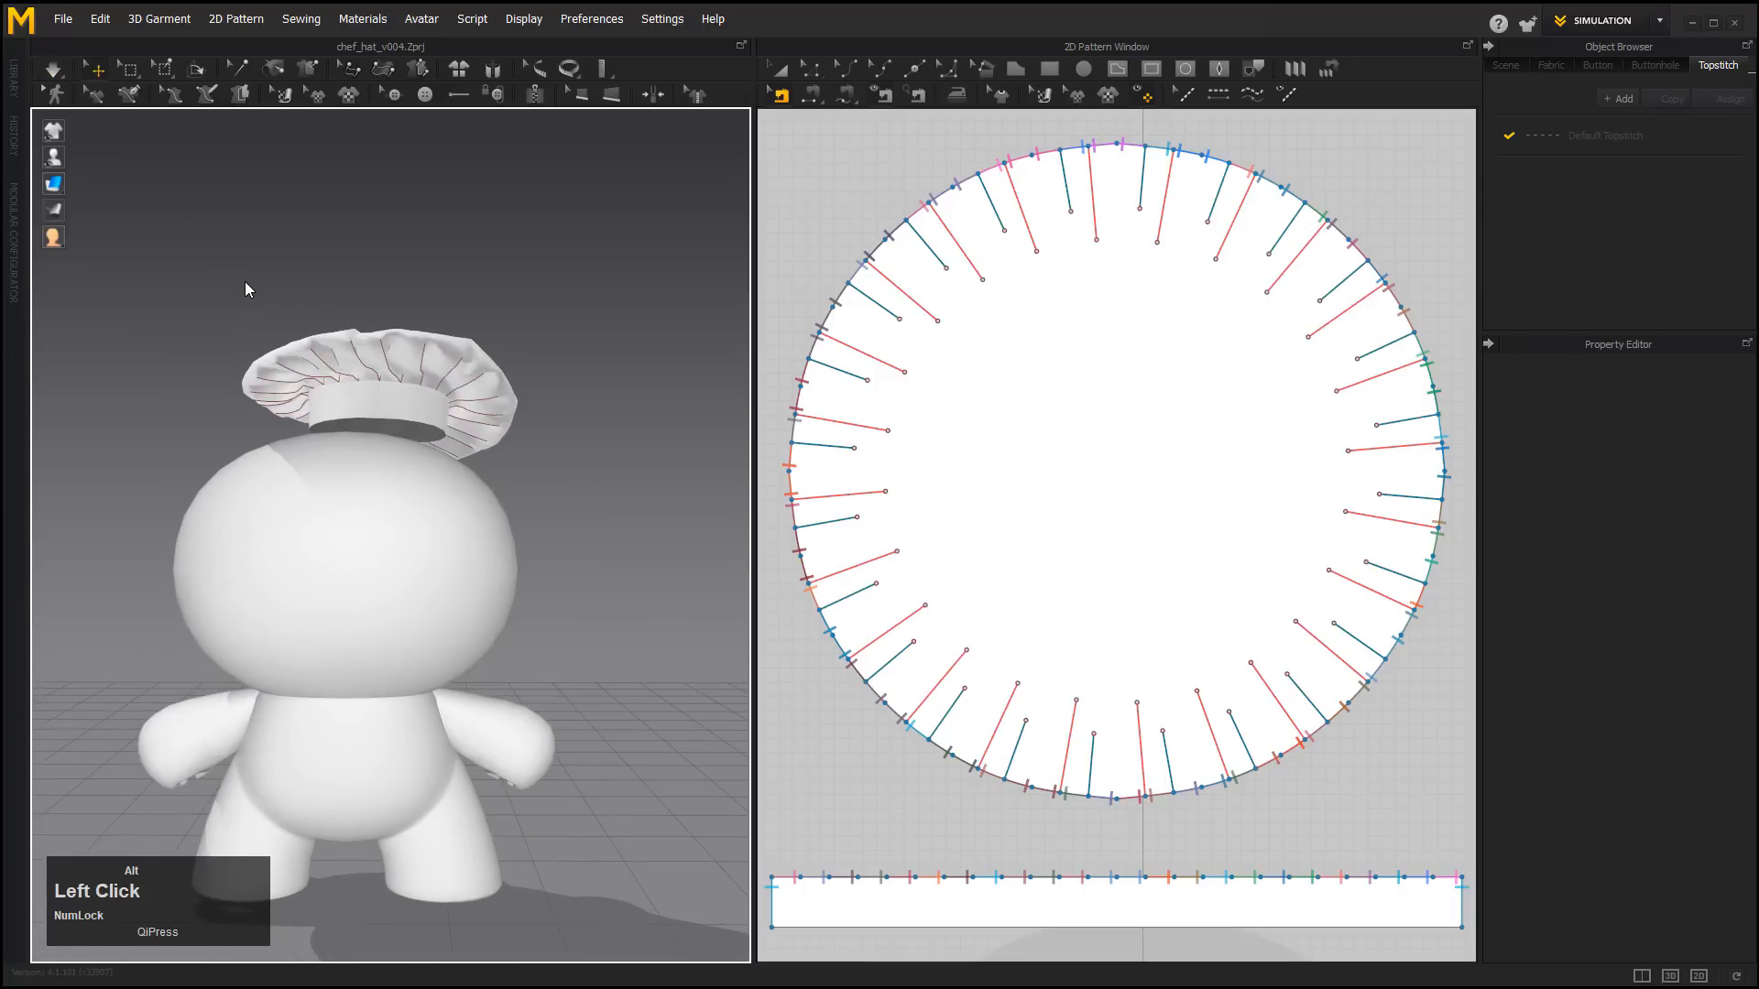
key("z")
Try to tack the band's lower edge to one side of the avatar's head and undo the tack.
left_click_drag(282, 448, 460, 445, "alt")
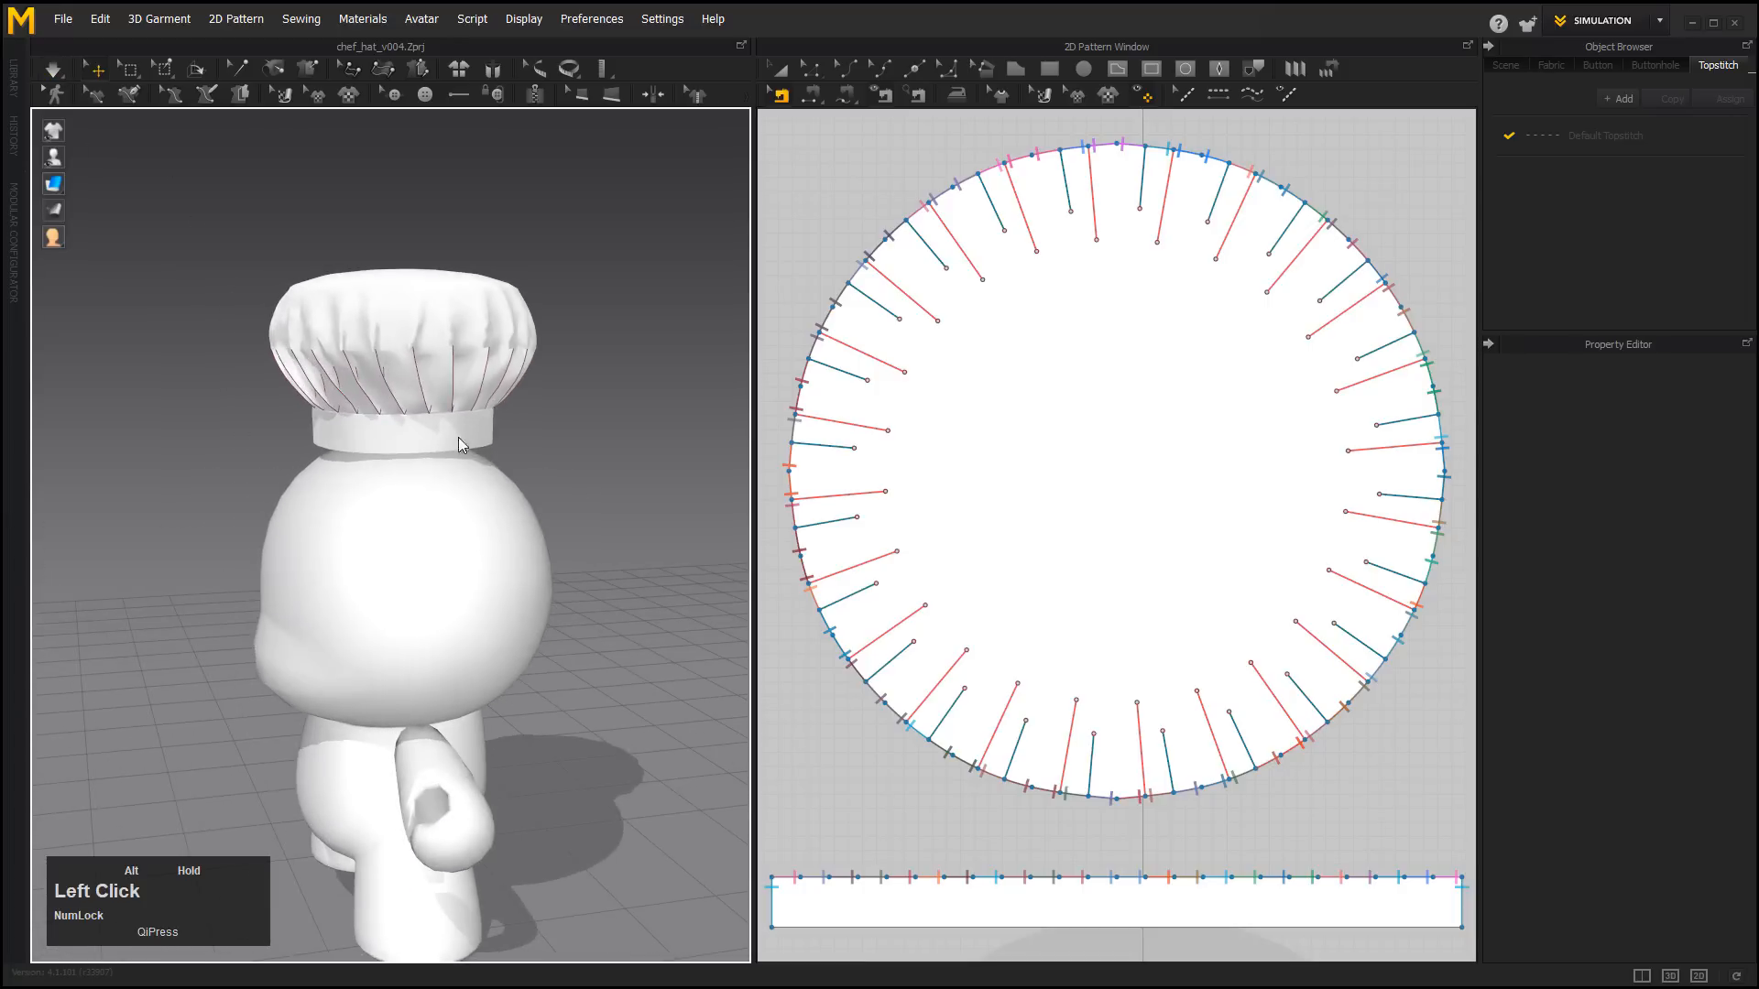
right_click_drag(348, 548, 438, 579, "alt")
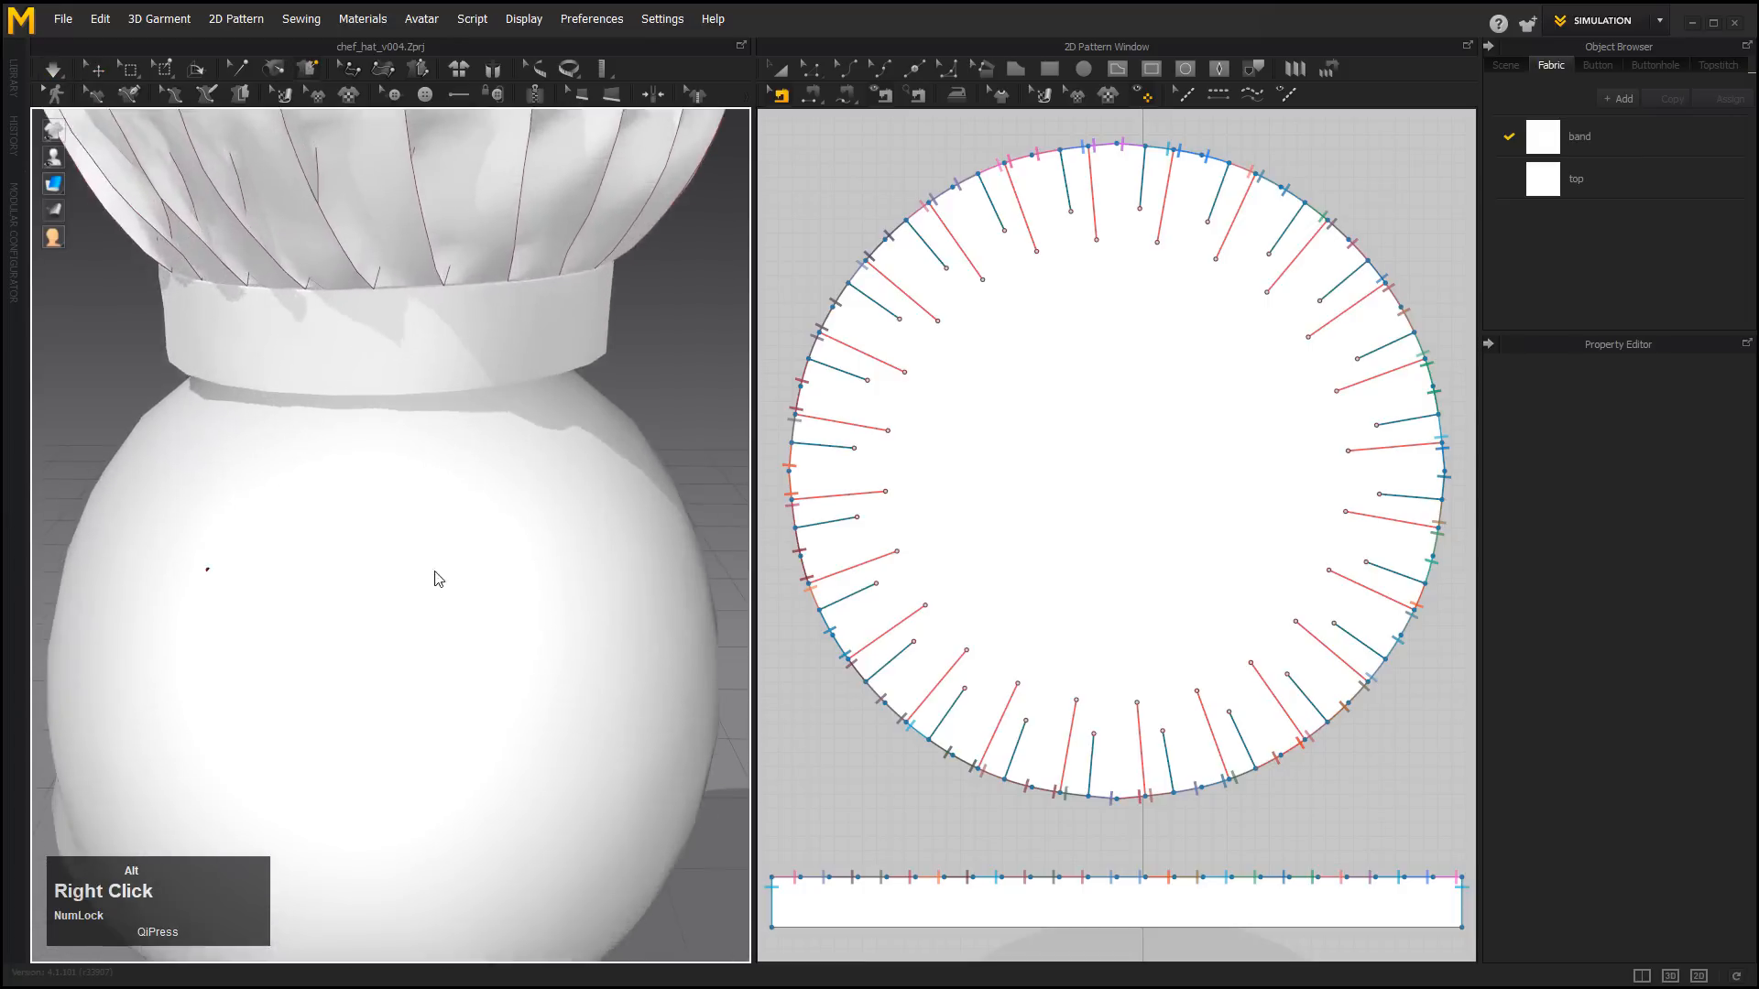
left_click(382, 387)
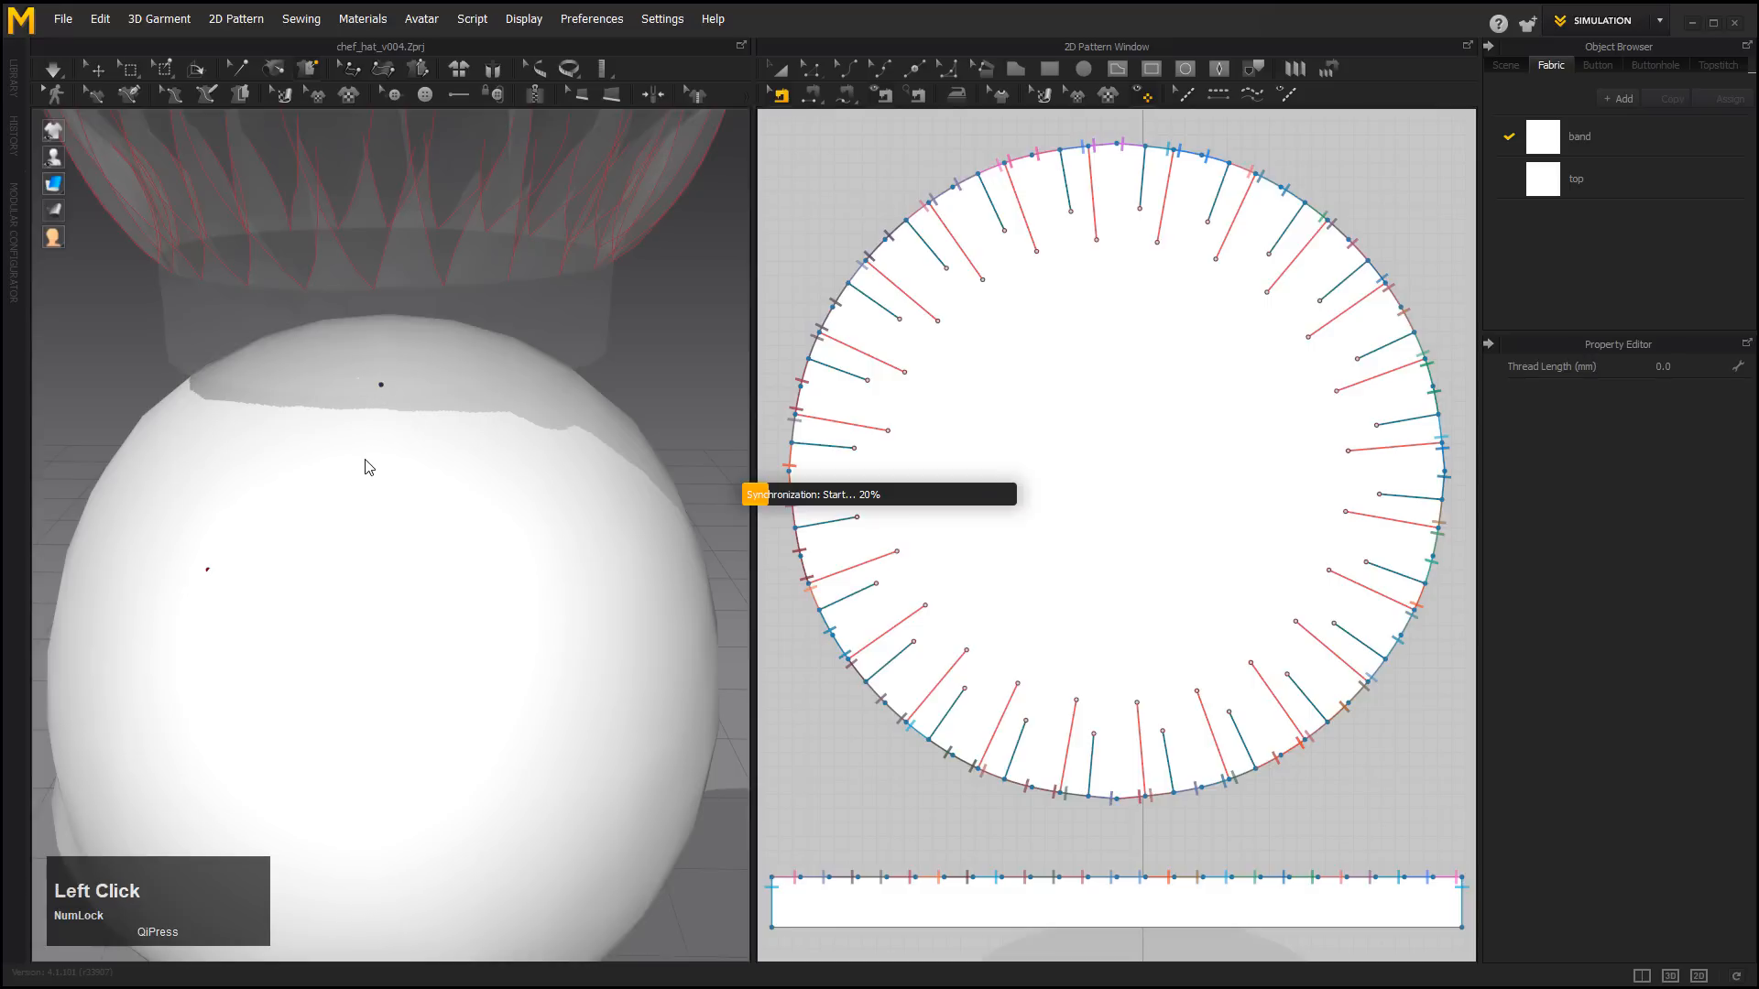
key("z")
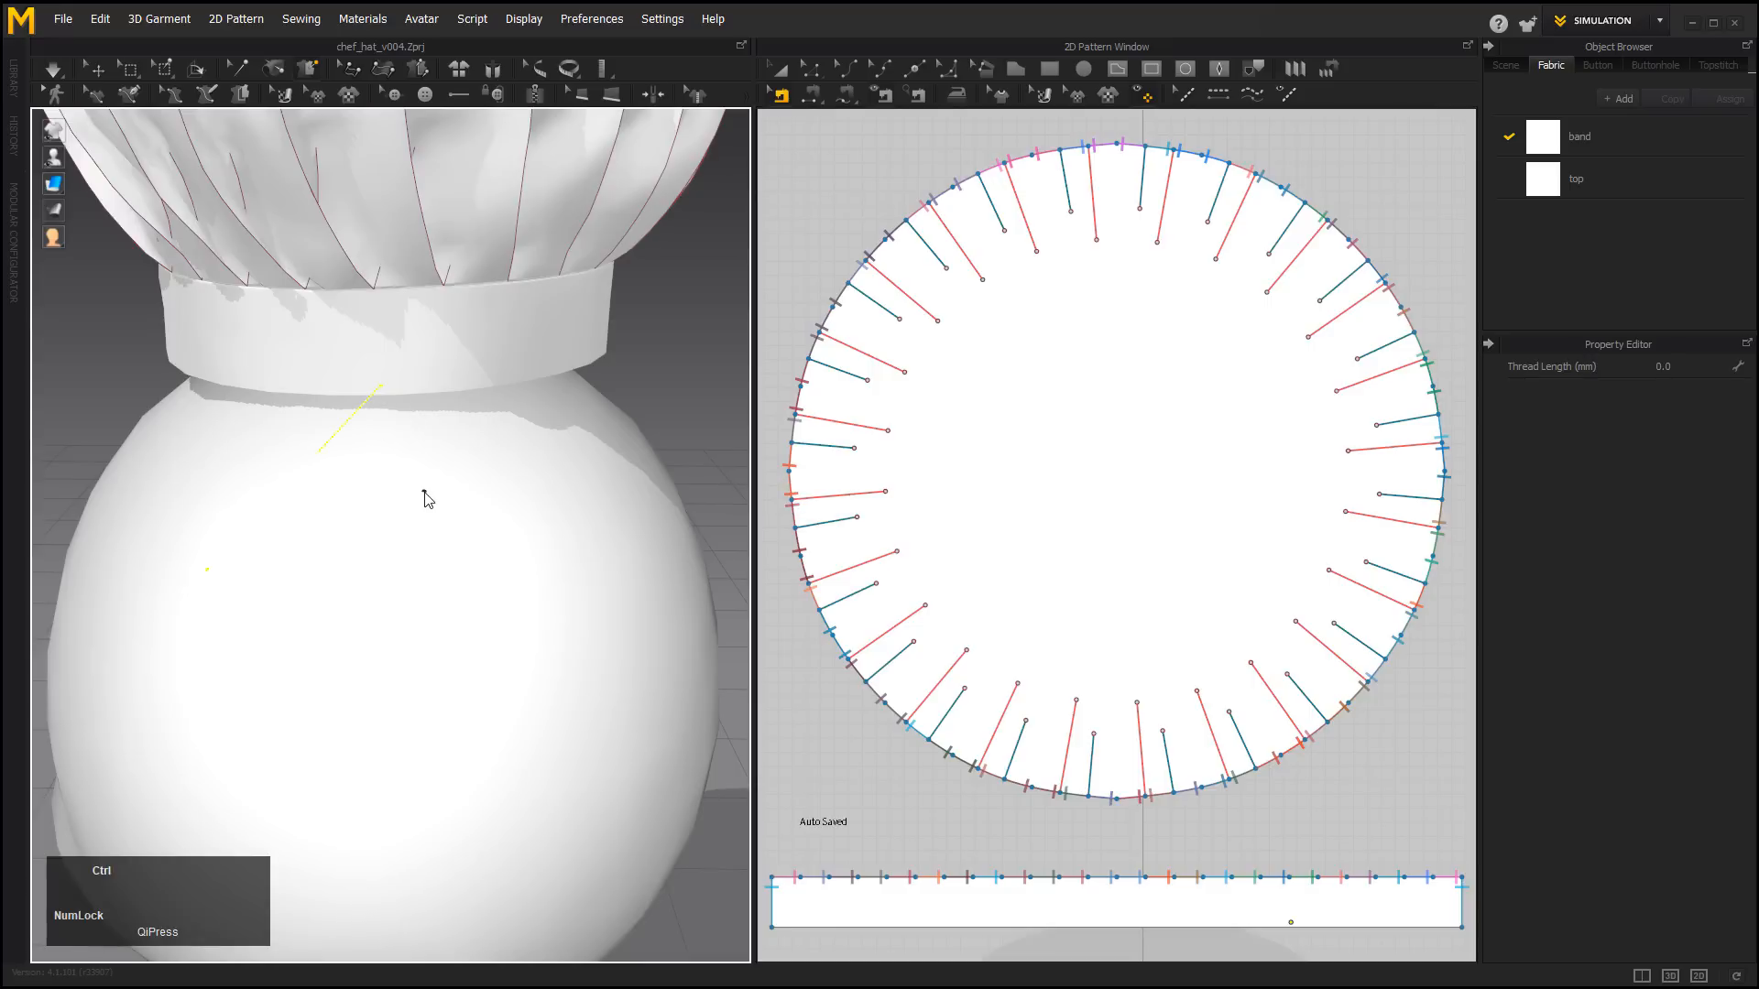
Tack the band's lower edge to the avatar's head at two points, one on each side of the head.
left_click(309, 71)
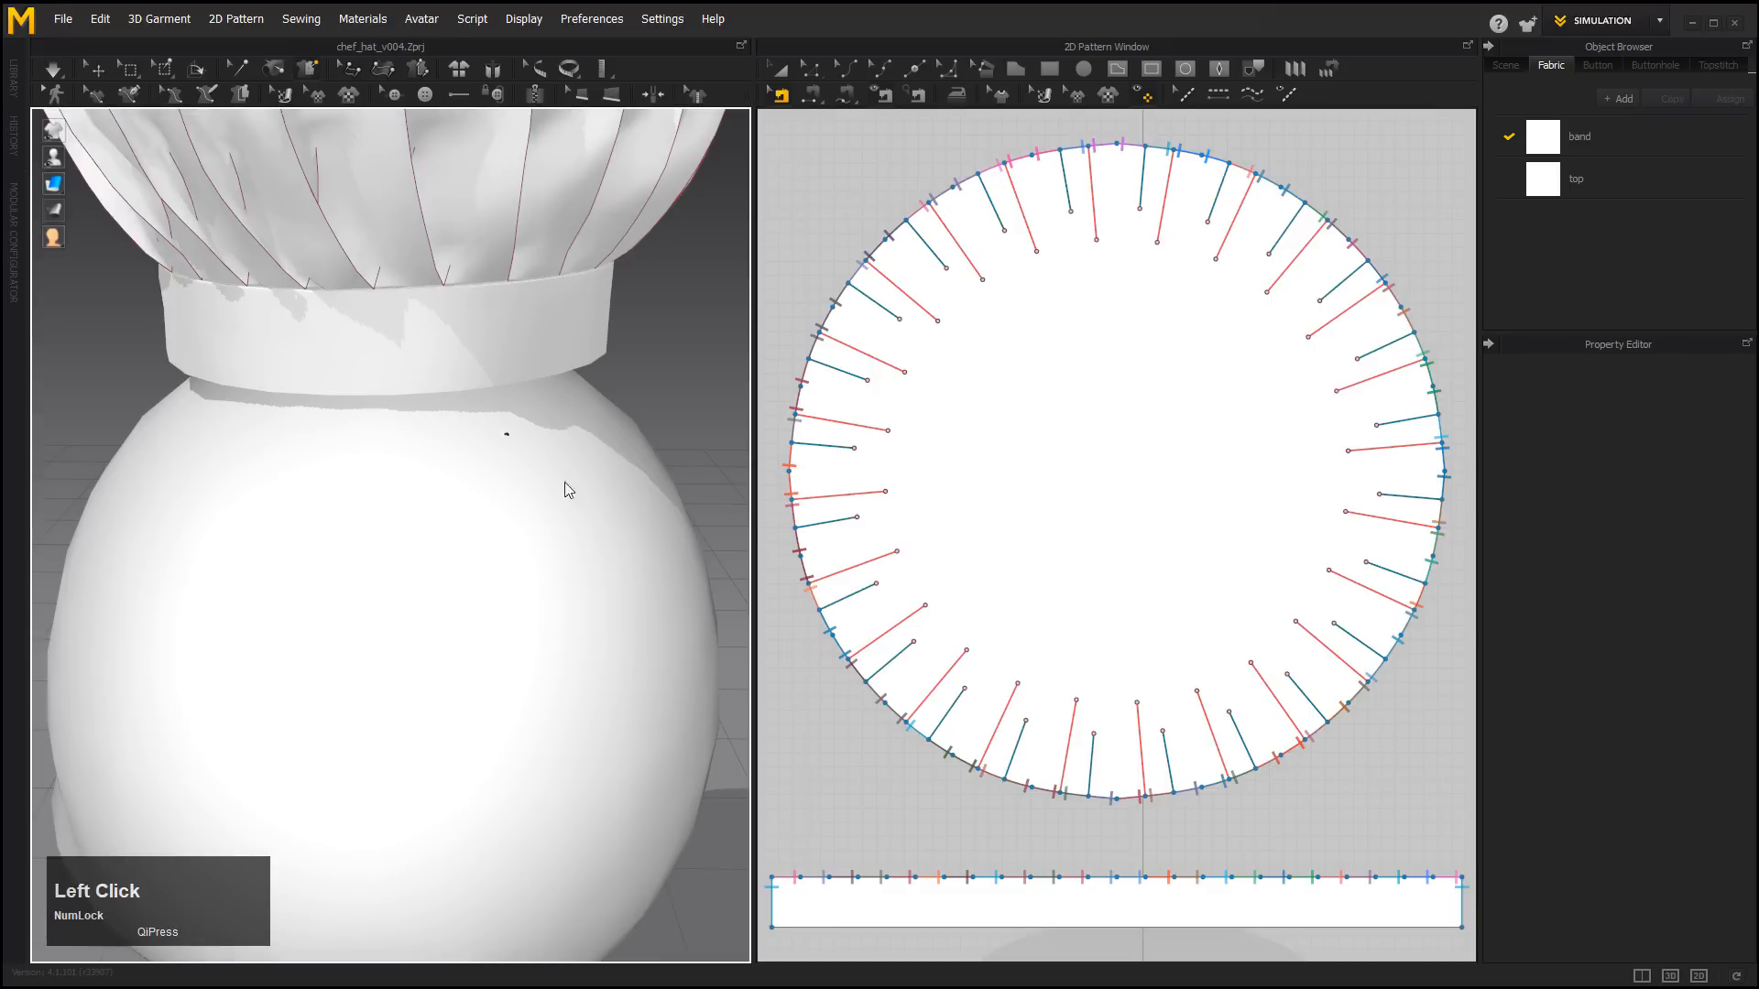
left_click(380, 385)
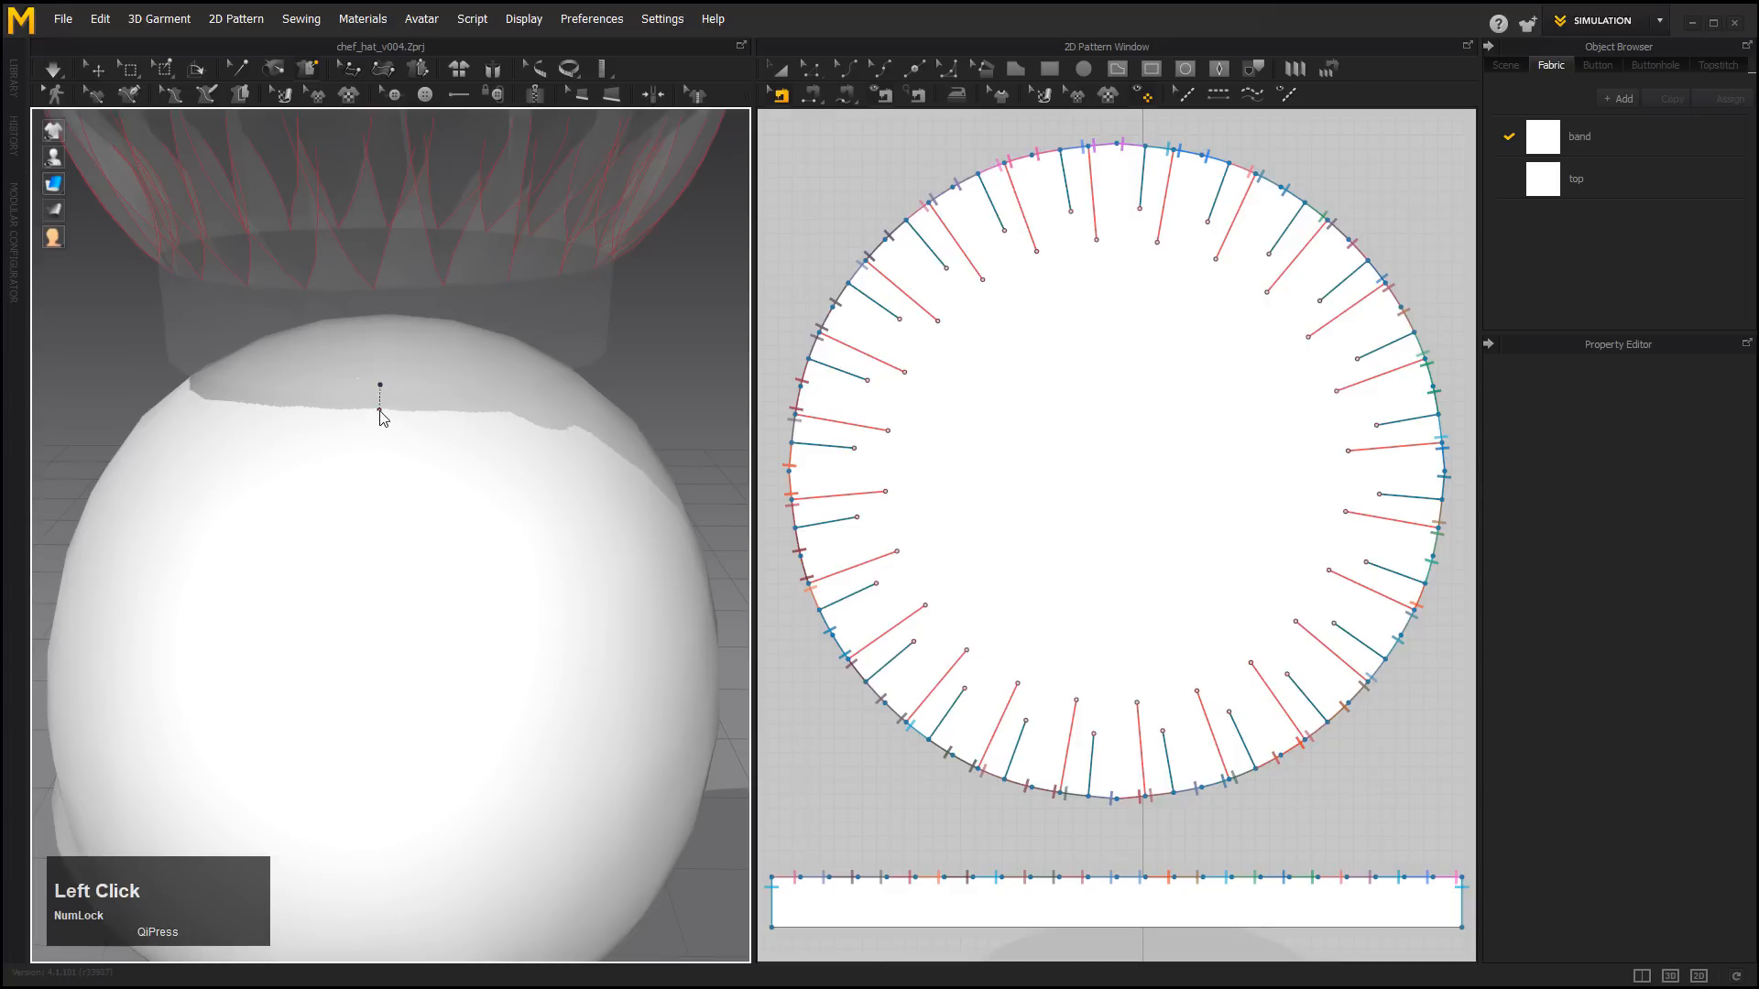
left_click(380, 418)
left_click_drag(547, 472, 163, 497, "alt")
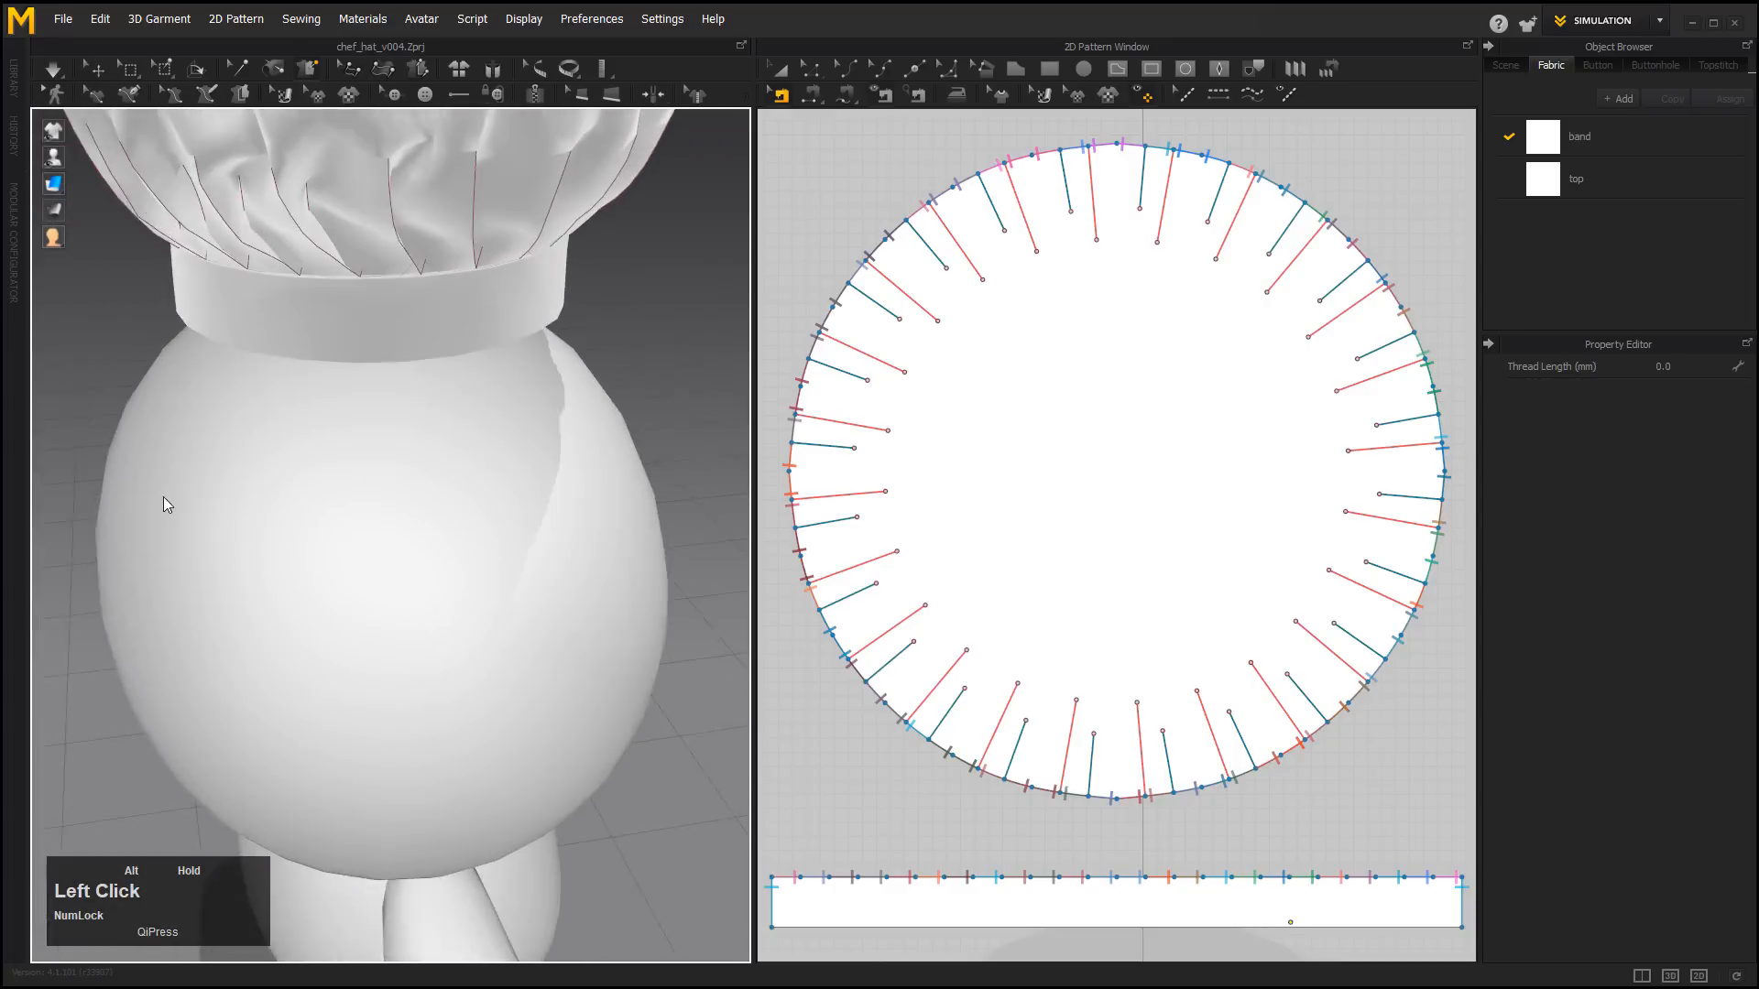
left_click(396, 359)
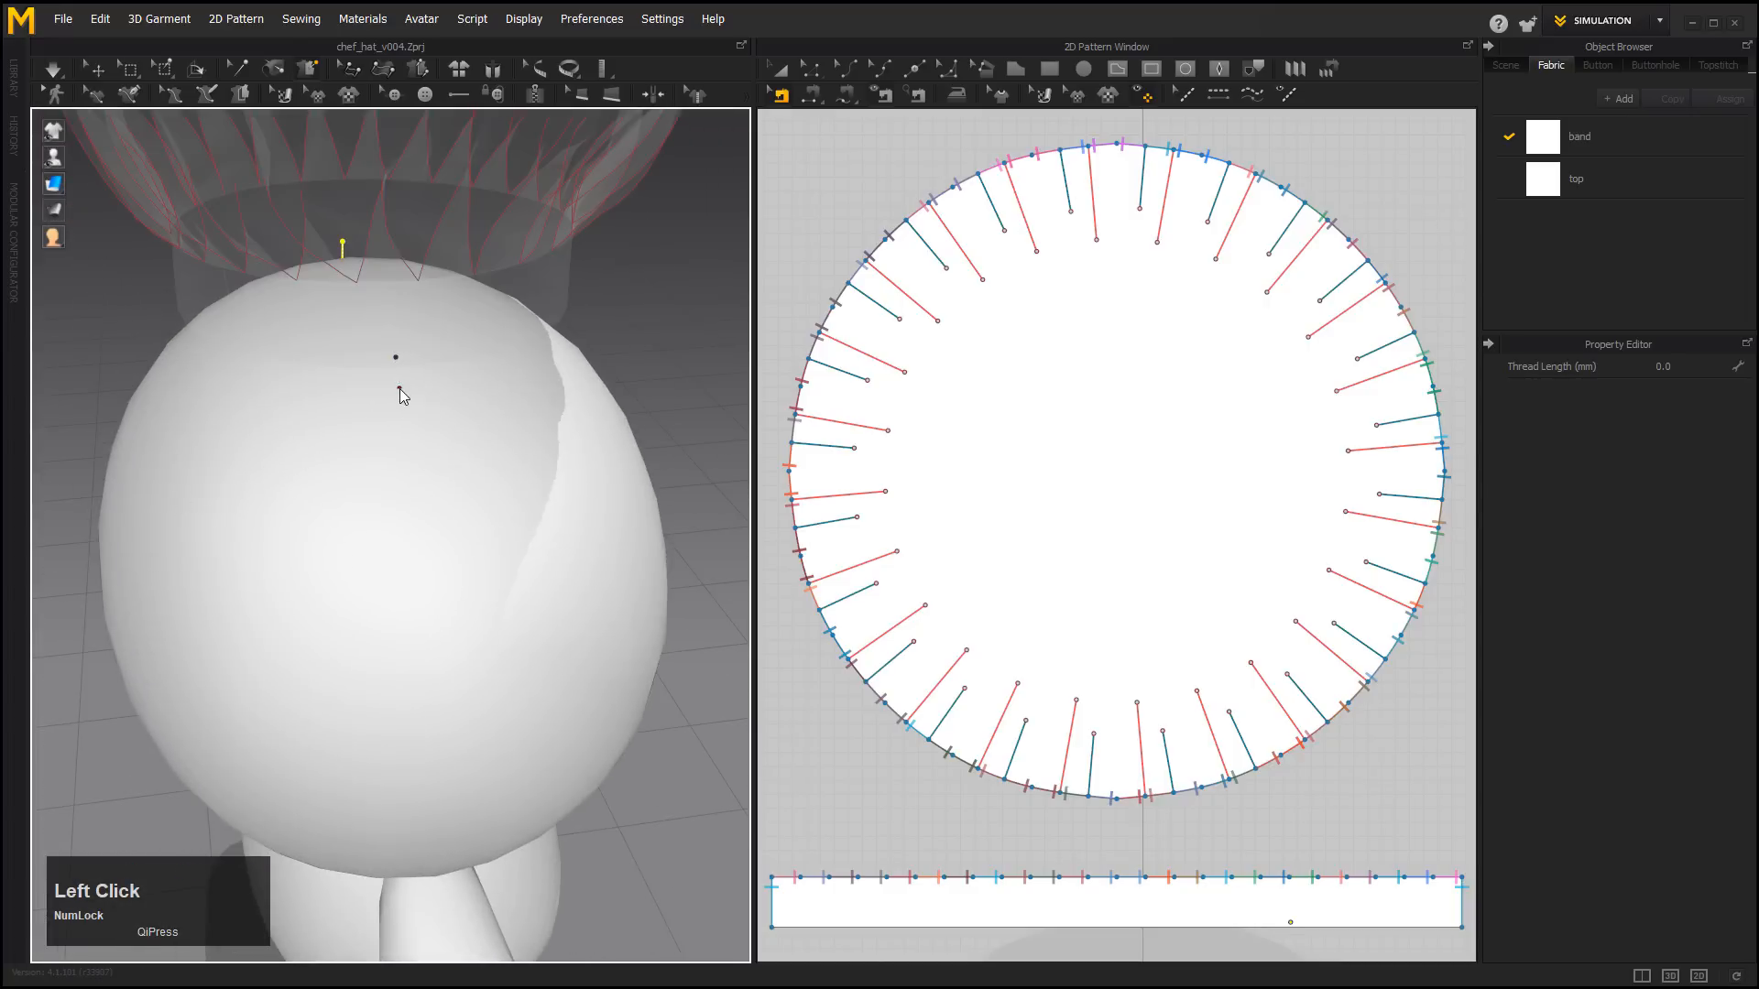
left_click(400, 389)
left_click_drag(444, 476, 259, 149, "alt")
Simulate the tacked hat on the avatar's head, look it over from the side, and stop the simulation.
left_click(66, 71)
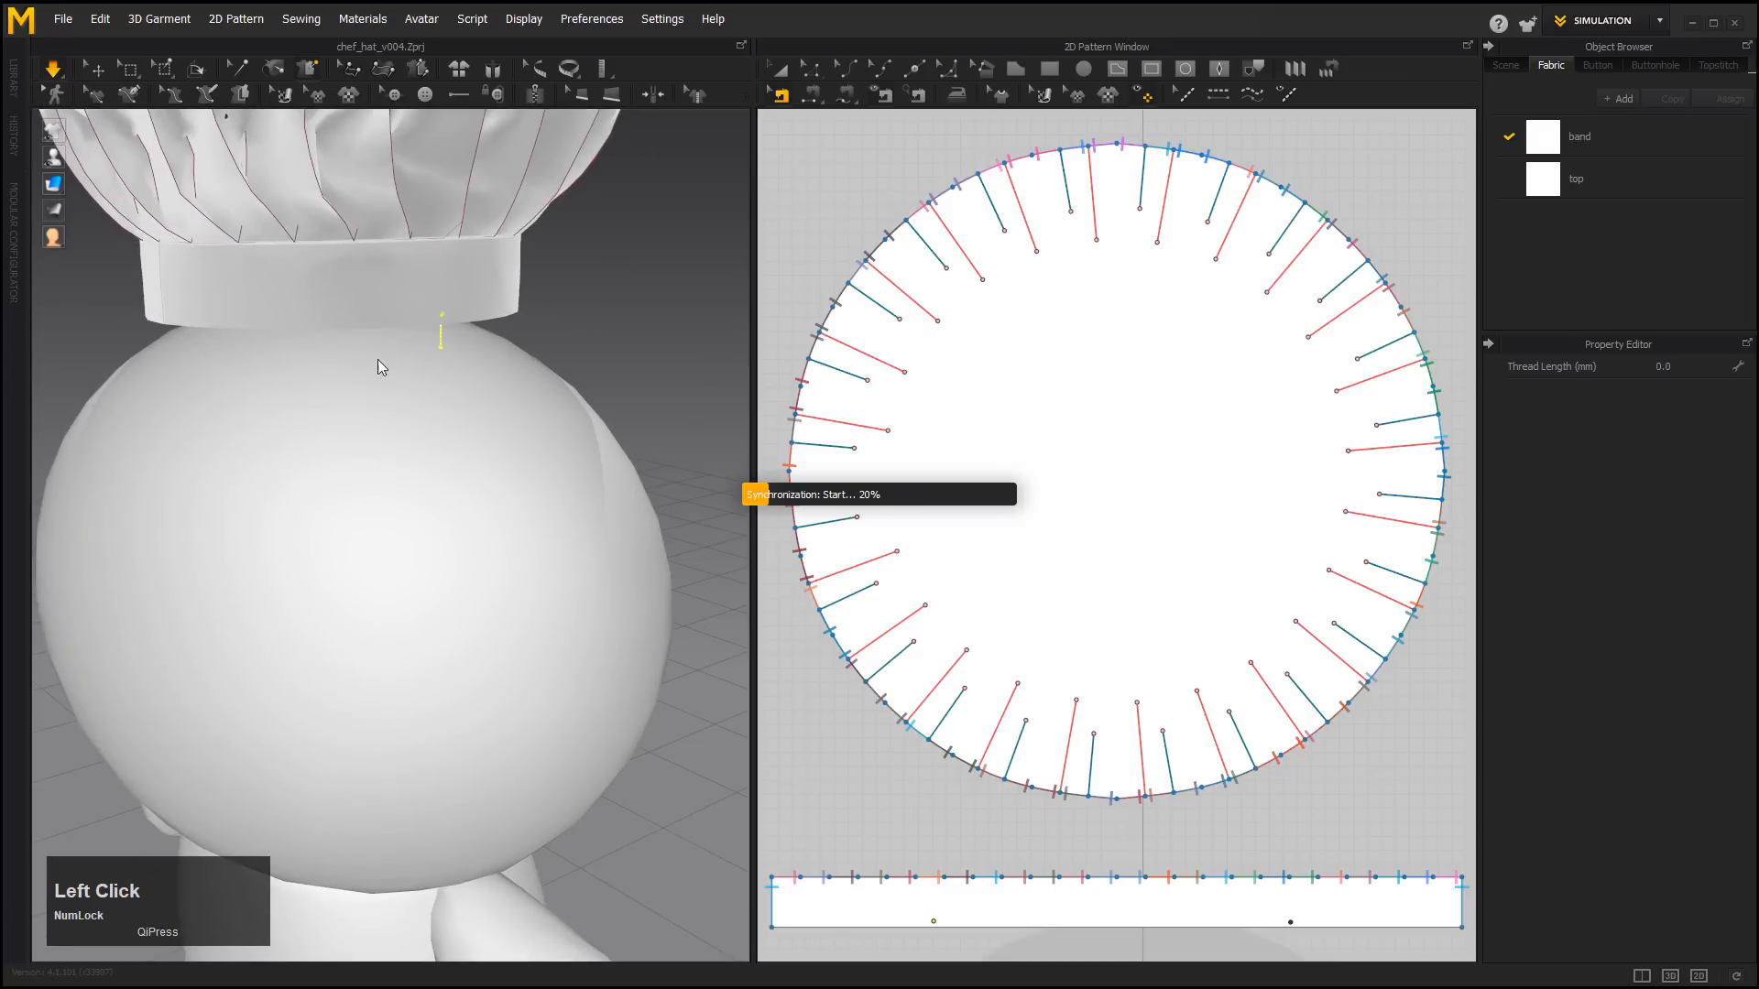
right_click(496, 404)
right_click_drag(573, 469, 602, 559, "alt")
left_click_drag(603, 559, 491, 572, "alt")
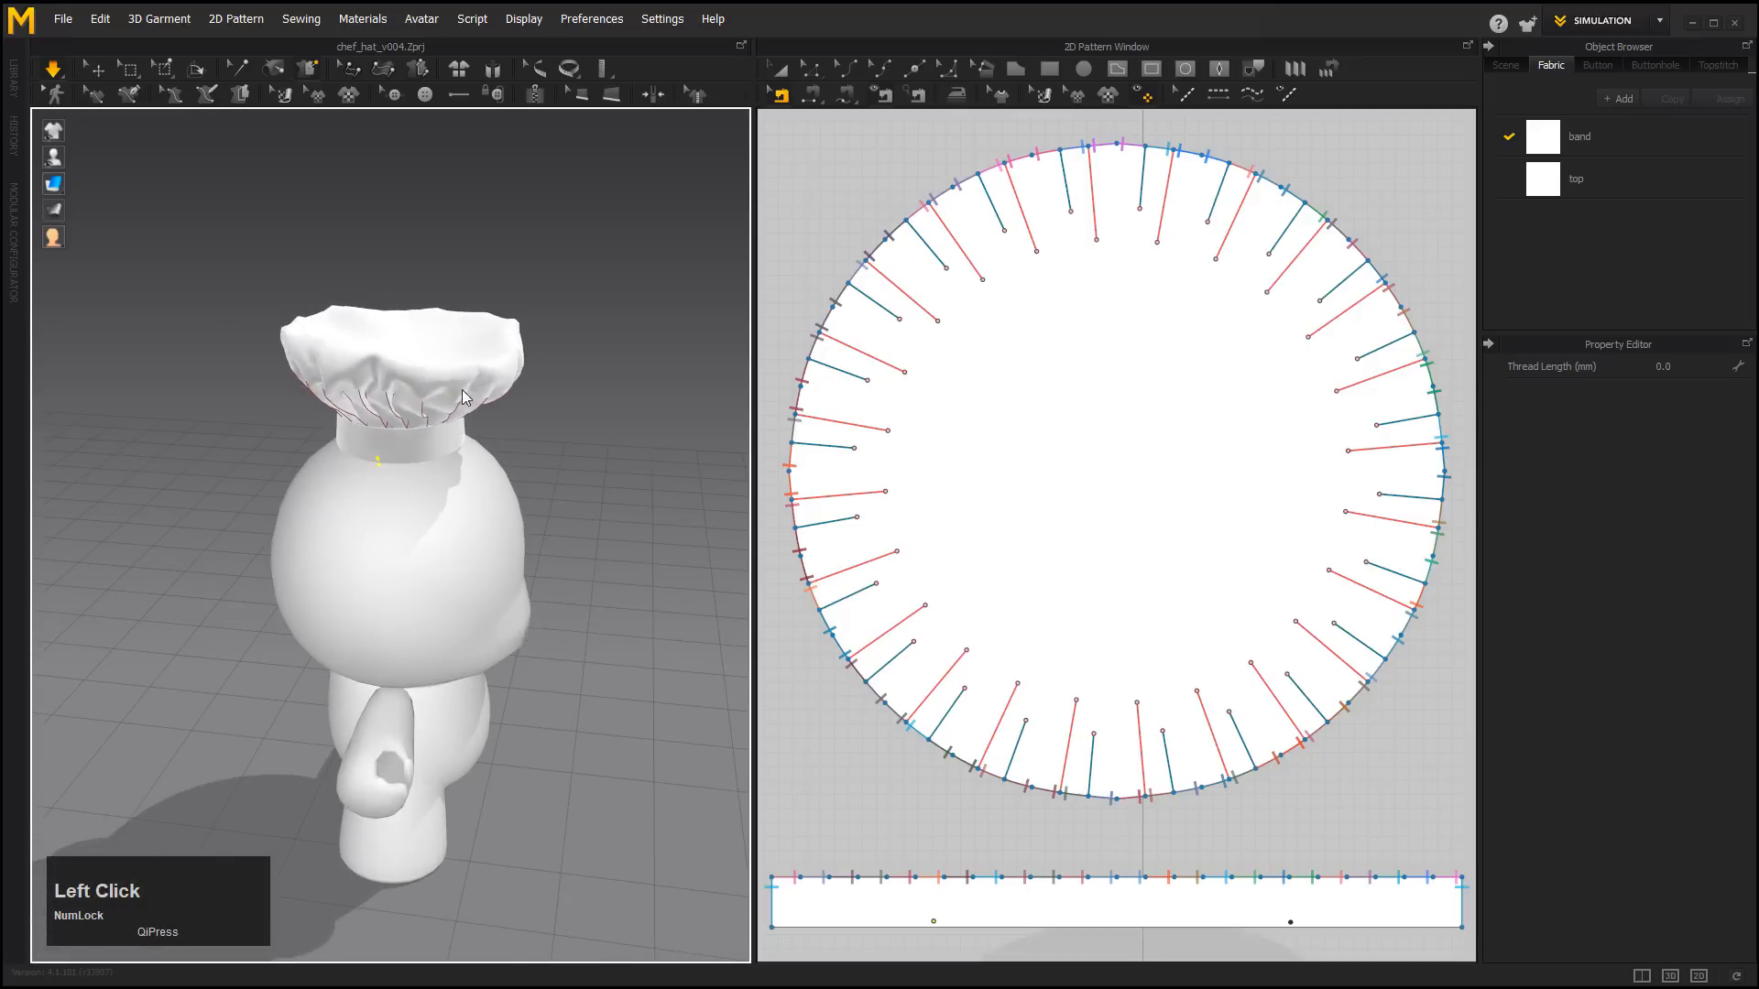
left_click(57, 74)
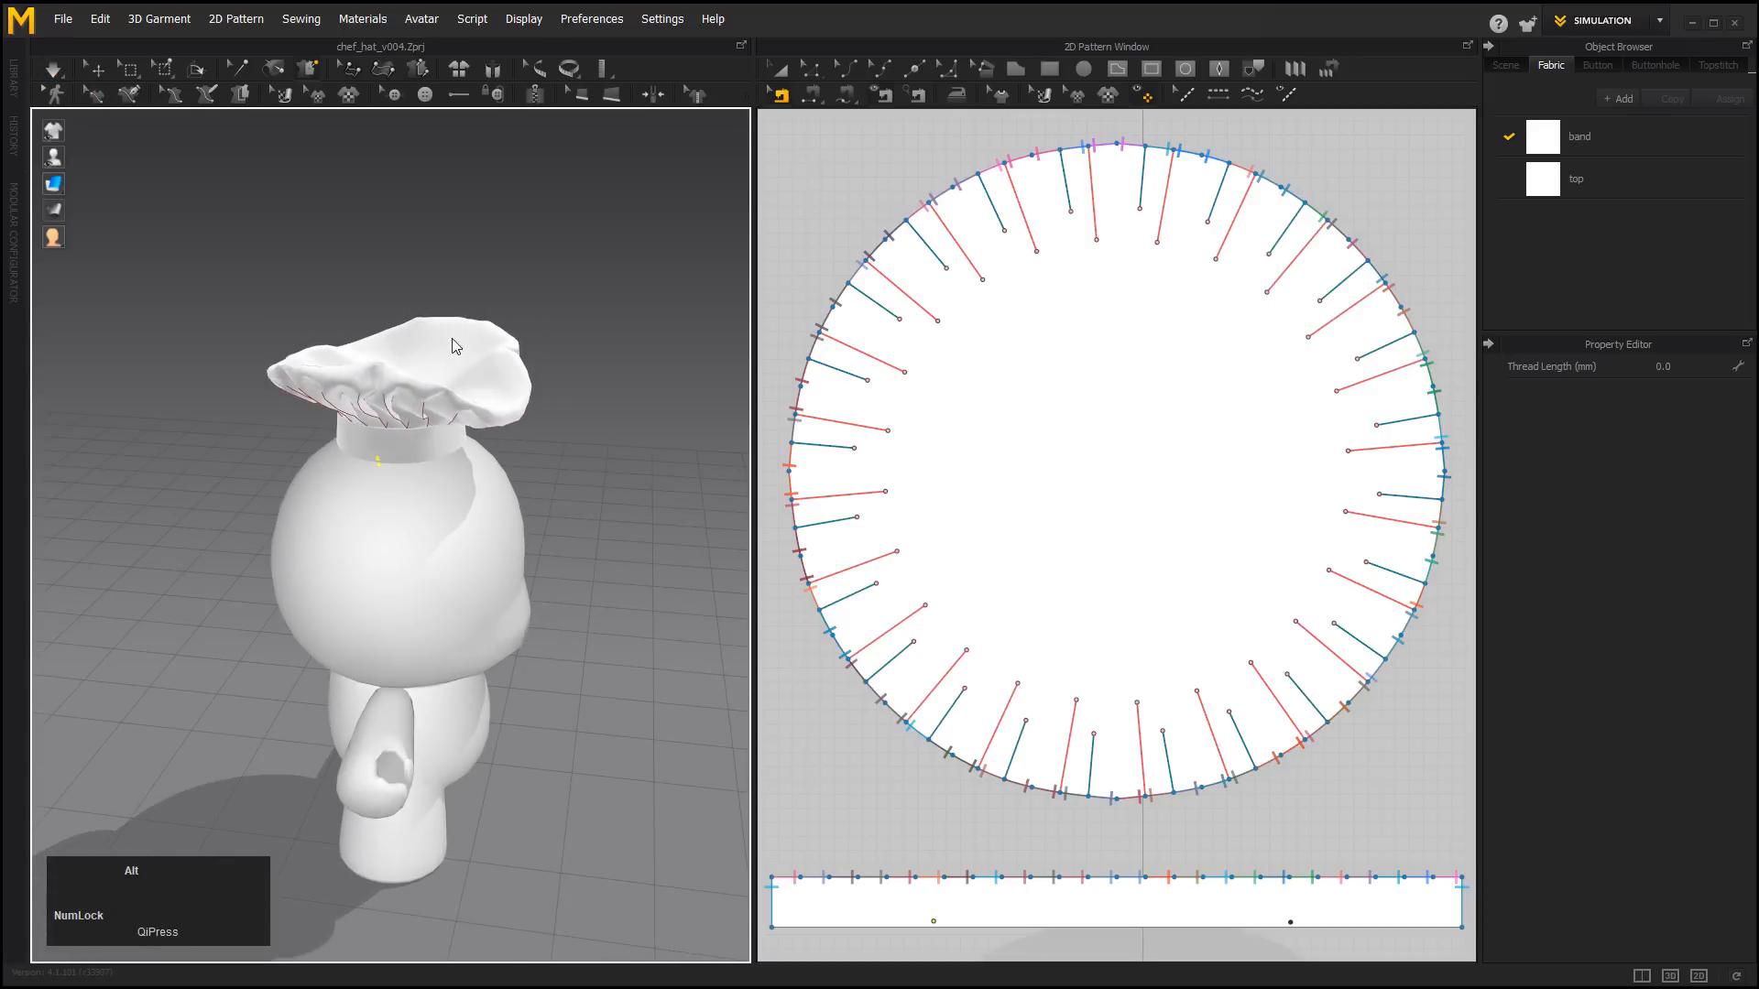
Set the physical property preset of the top fabric to Denim_Lightweight and simulate the hat briefly.
left_click_drag(456, 346, 390, 367, "alt")
right_click_drag(389, 366, 483, 388, "alt")
middle_click_drag(484, 388, 421, 451, "alt")
key("Escape")
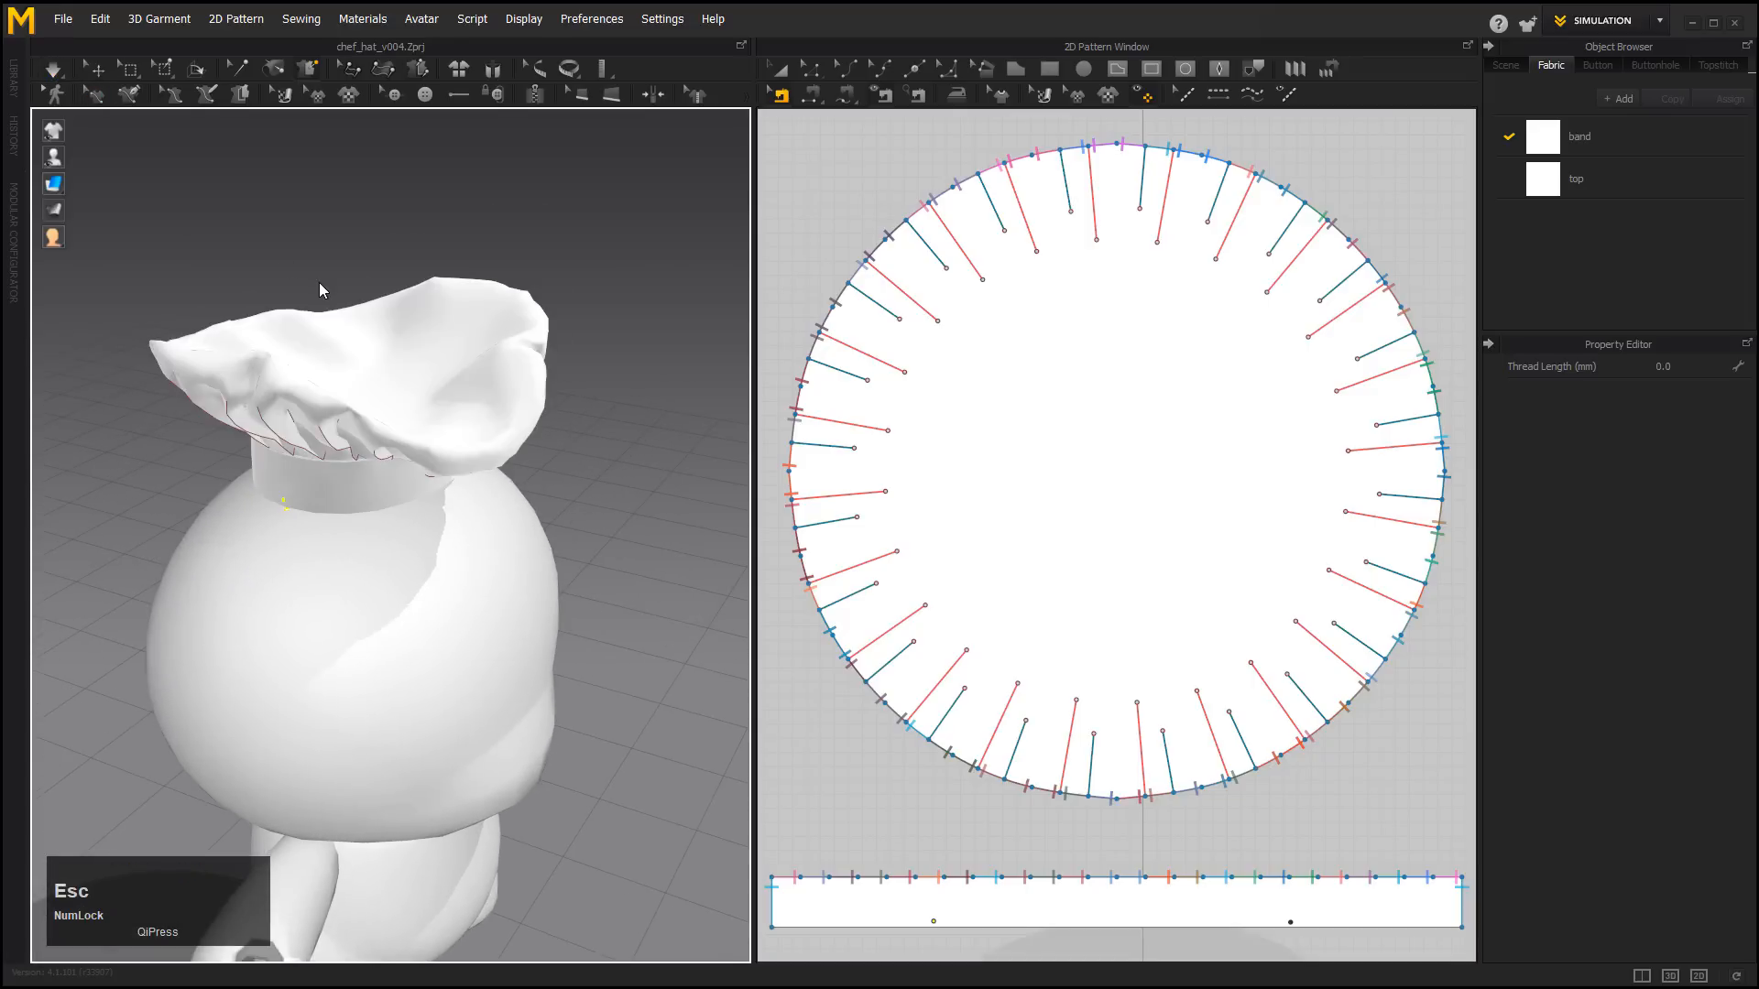
left_click(94, 70)
left_click(458, 328)
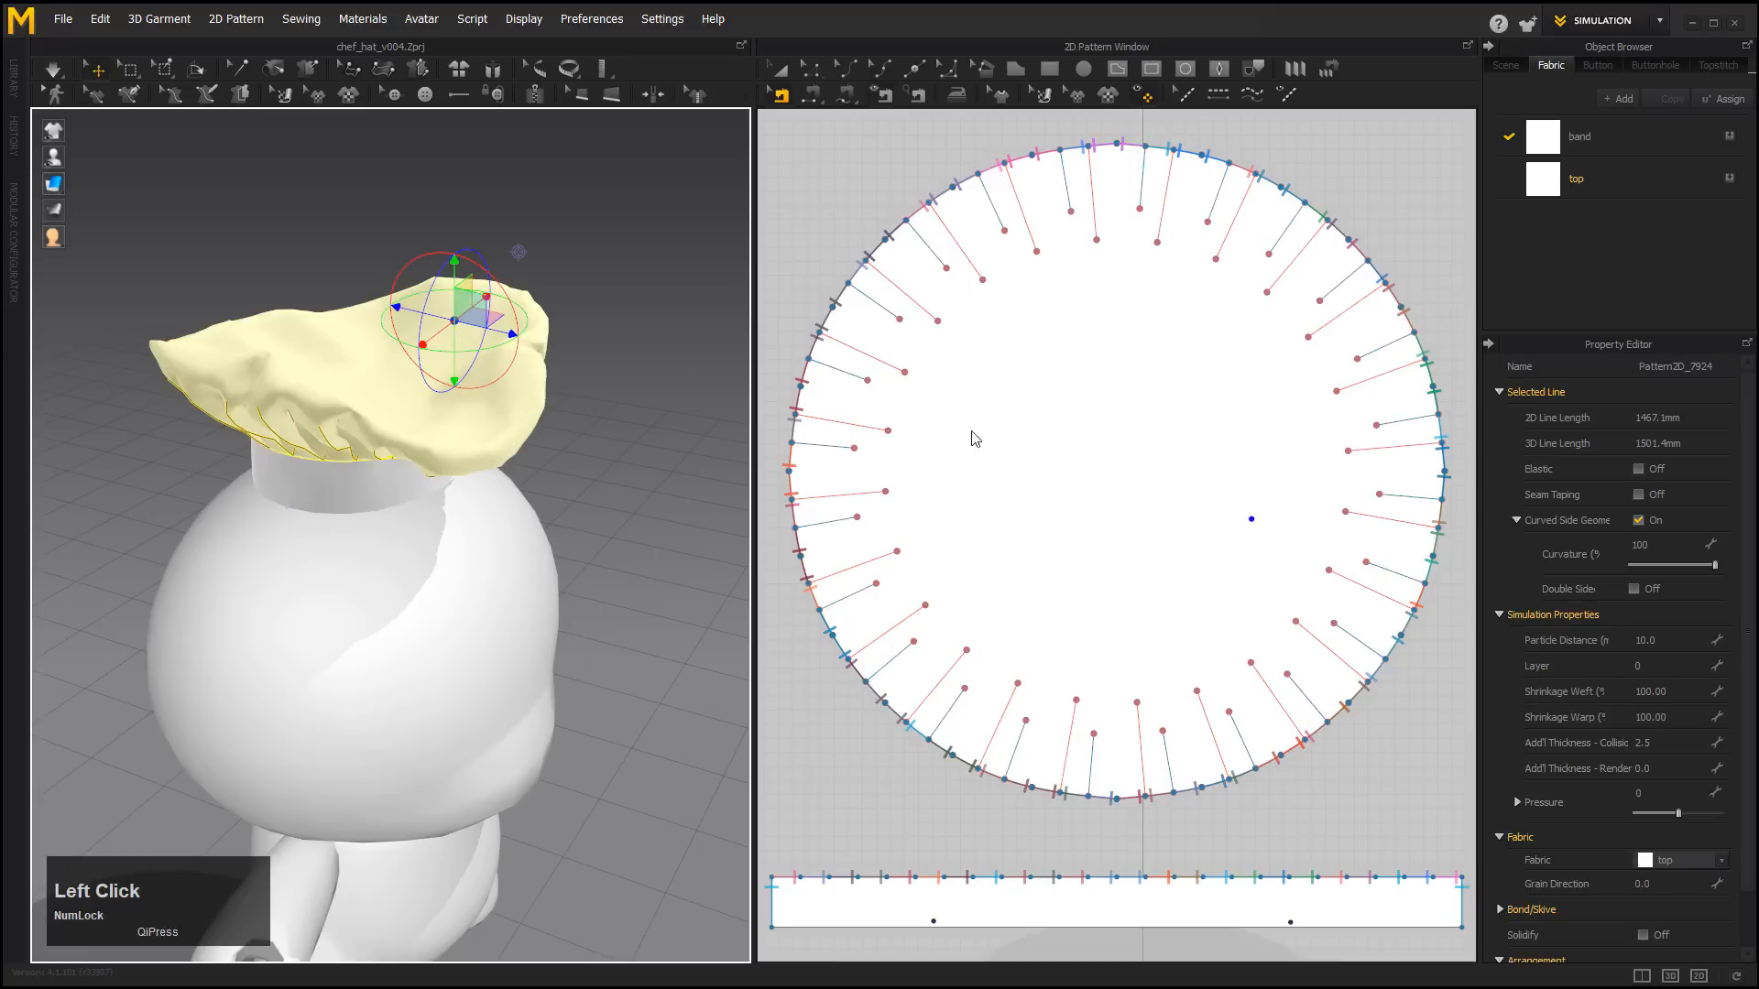
left_click(1571, 184)
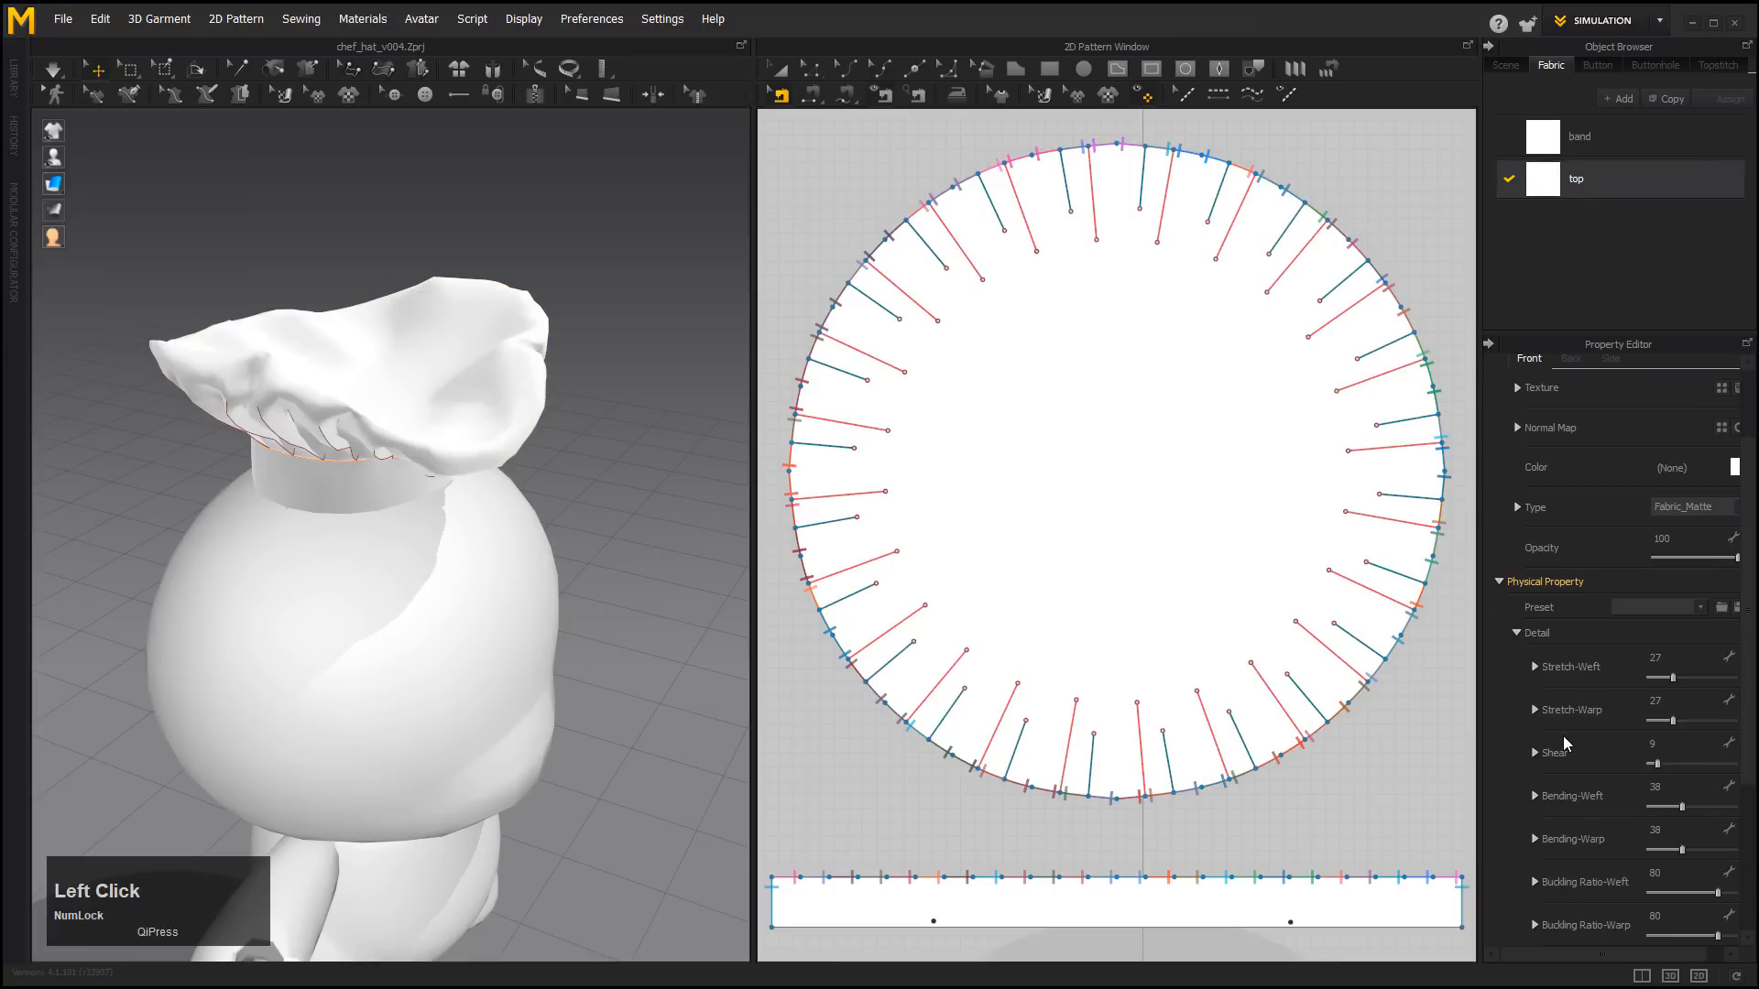
left_click(1699, 610)
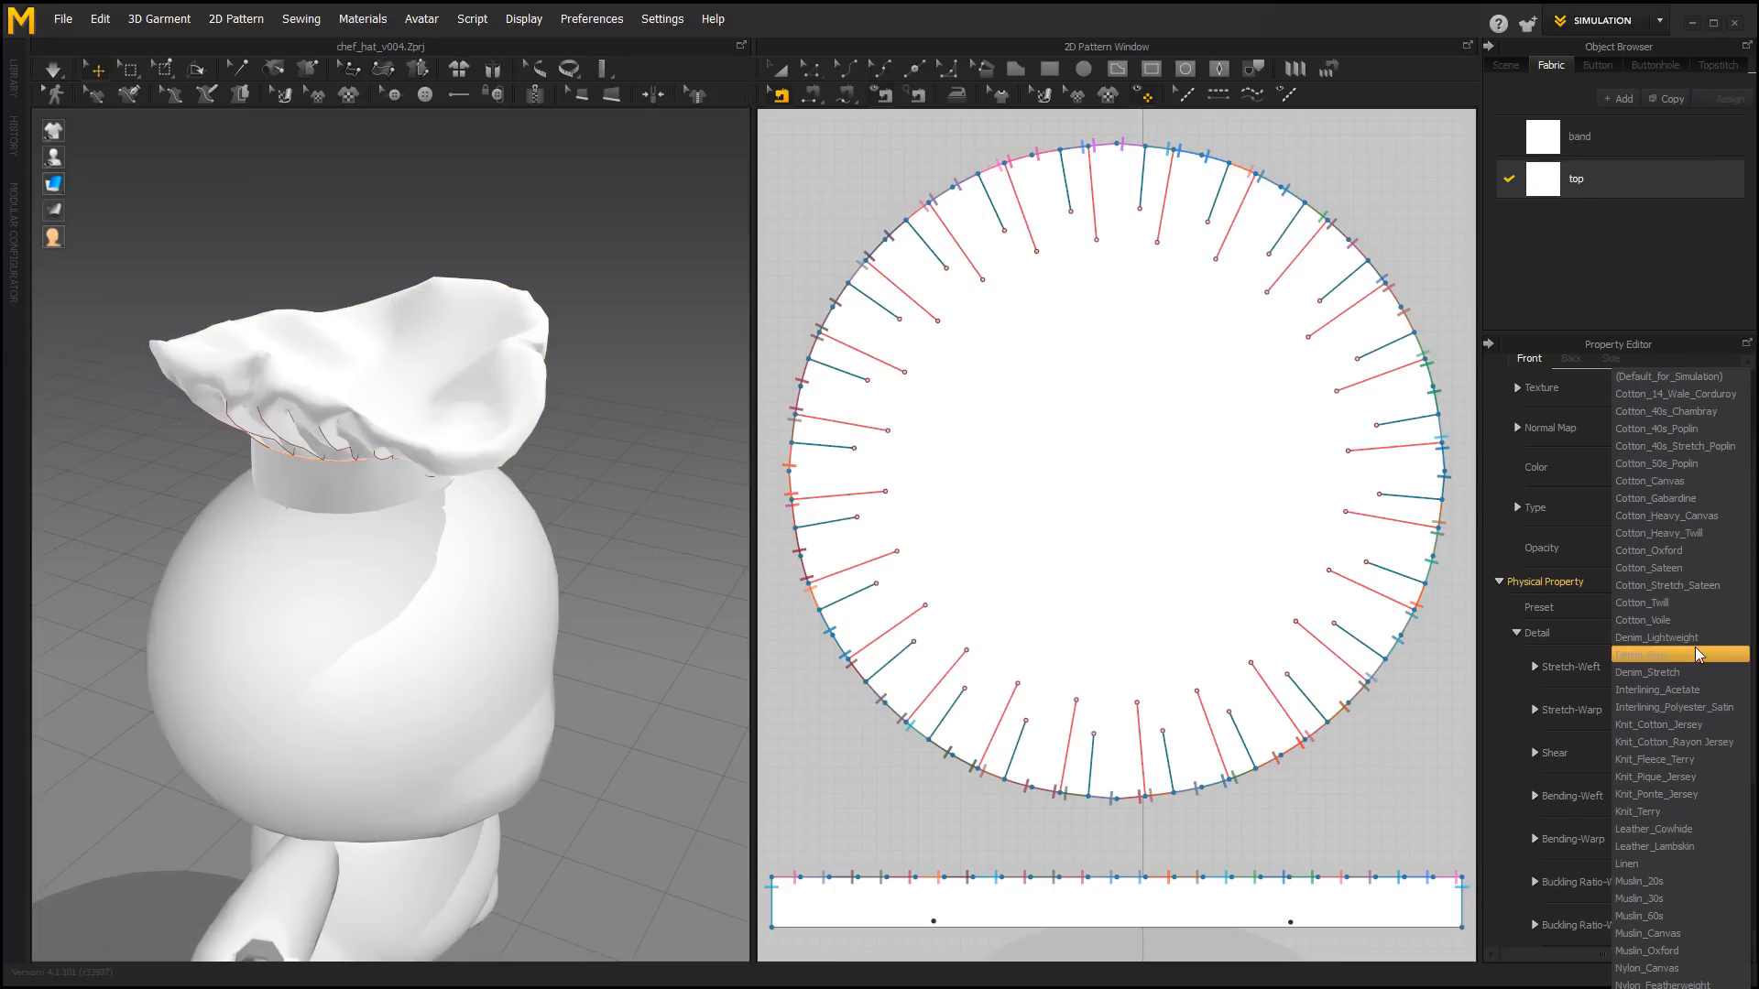
left_click(1700, 639)
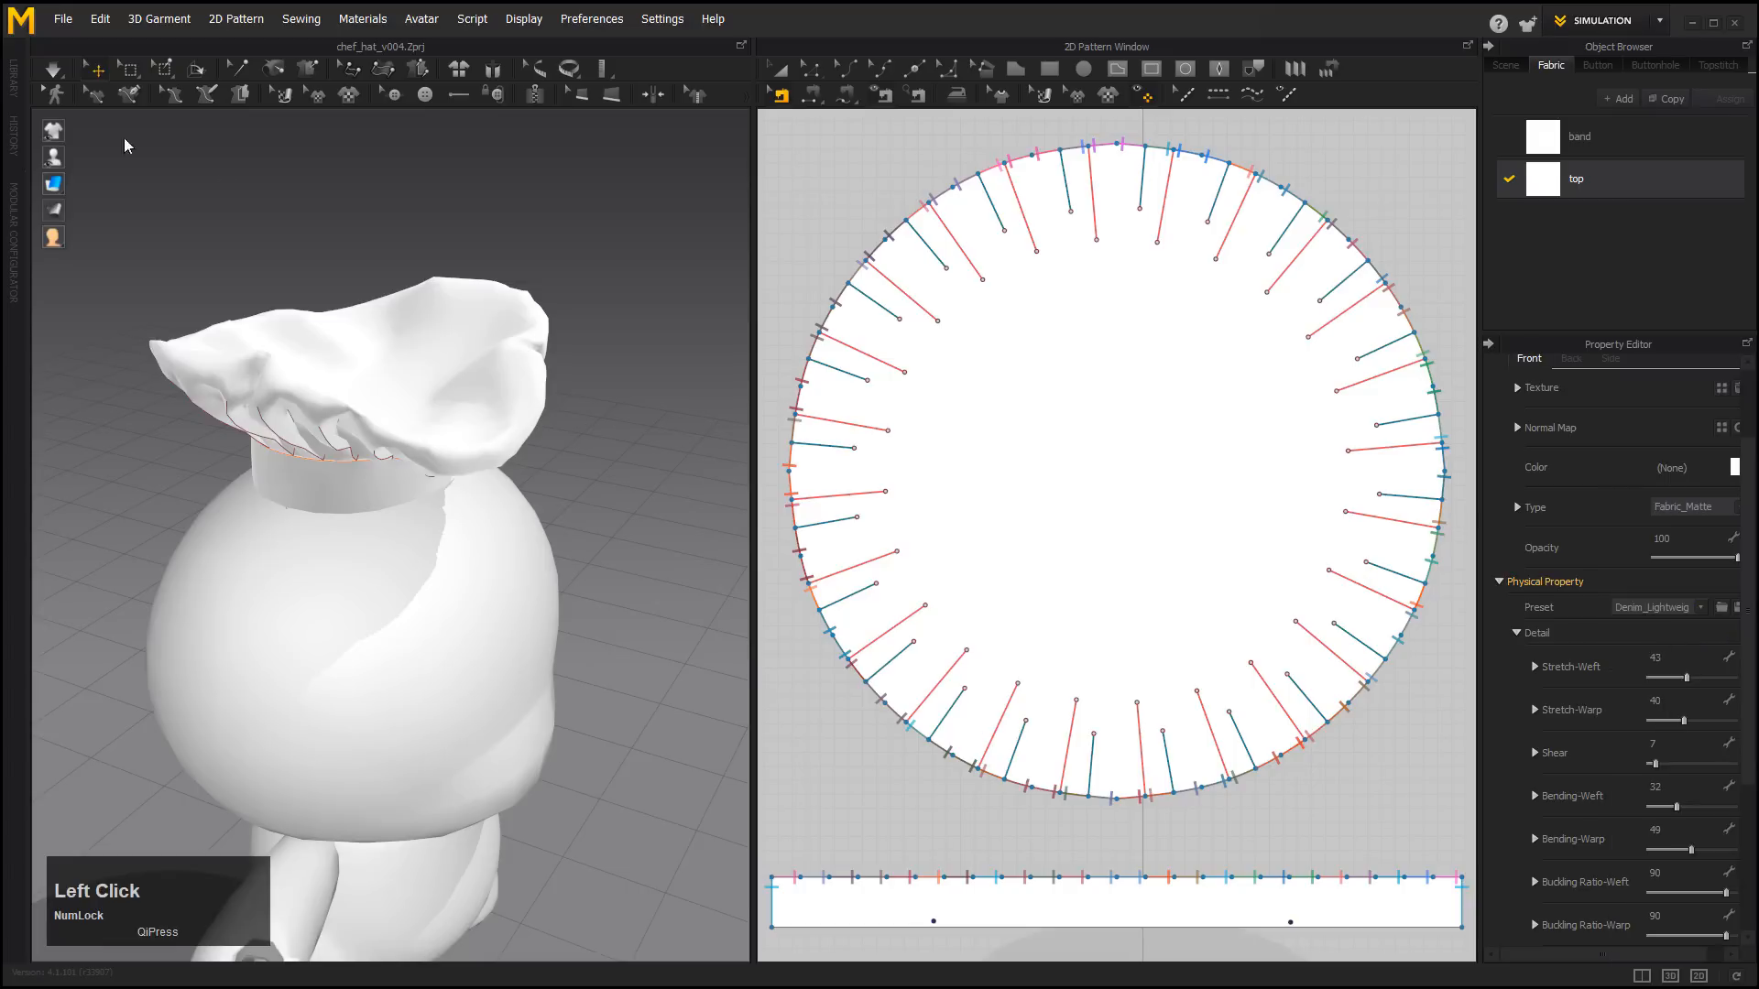
left_click(53, 71)
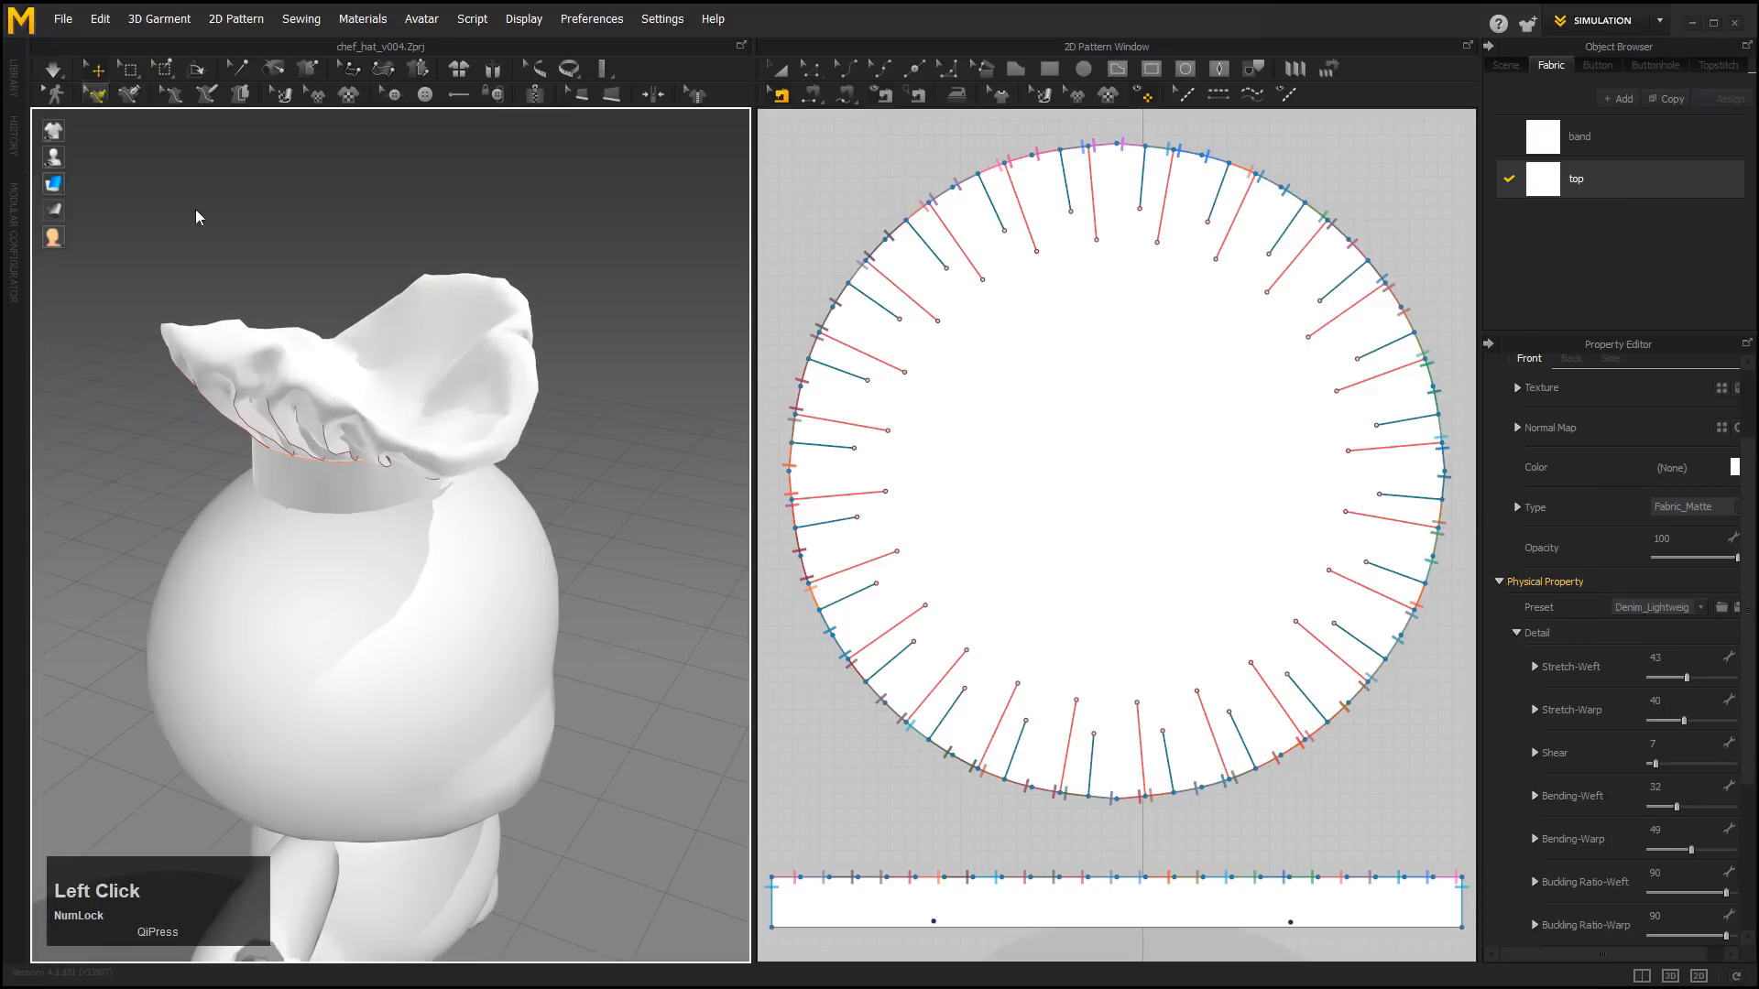
Set the pressure of the circular top pattern to 1 and simulate the hat.
left_click(1167, 354)
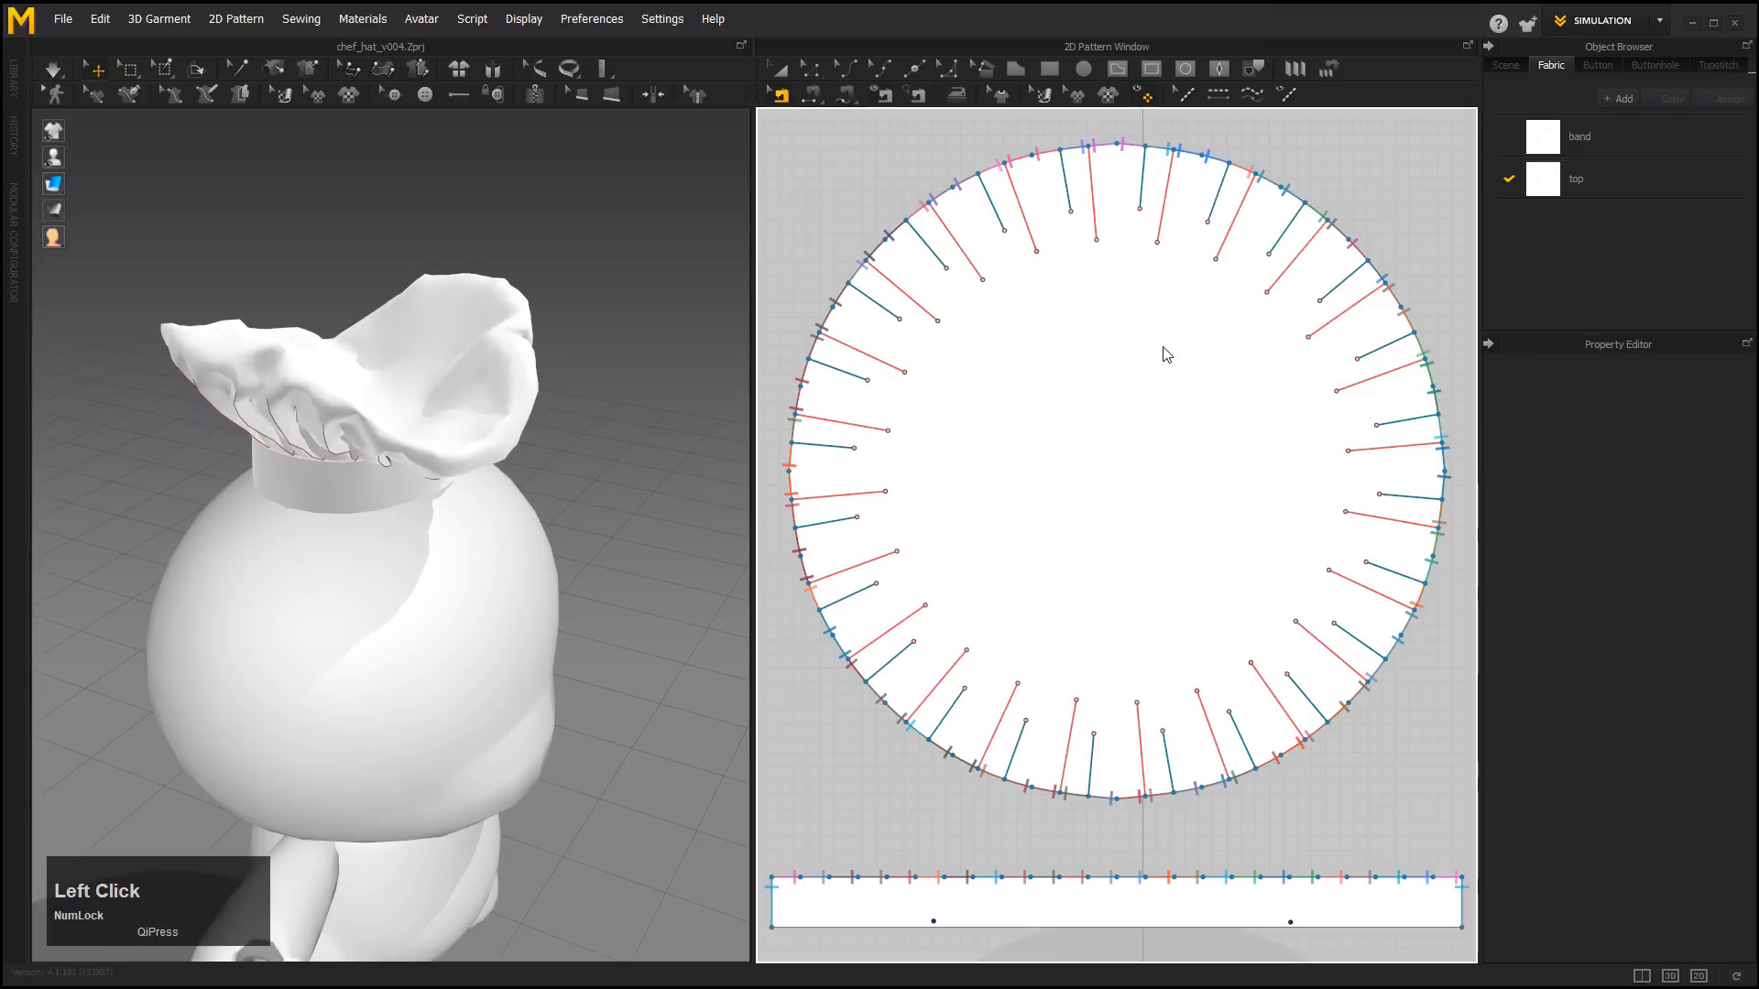
left_click(780, 71)
left_click(1131, 414)
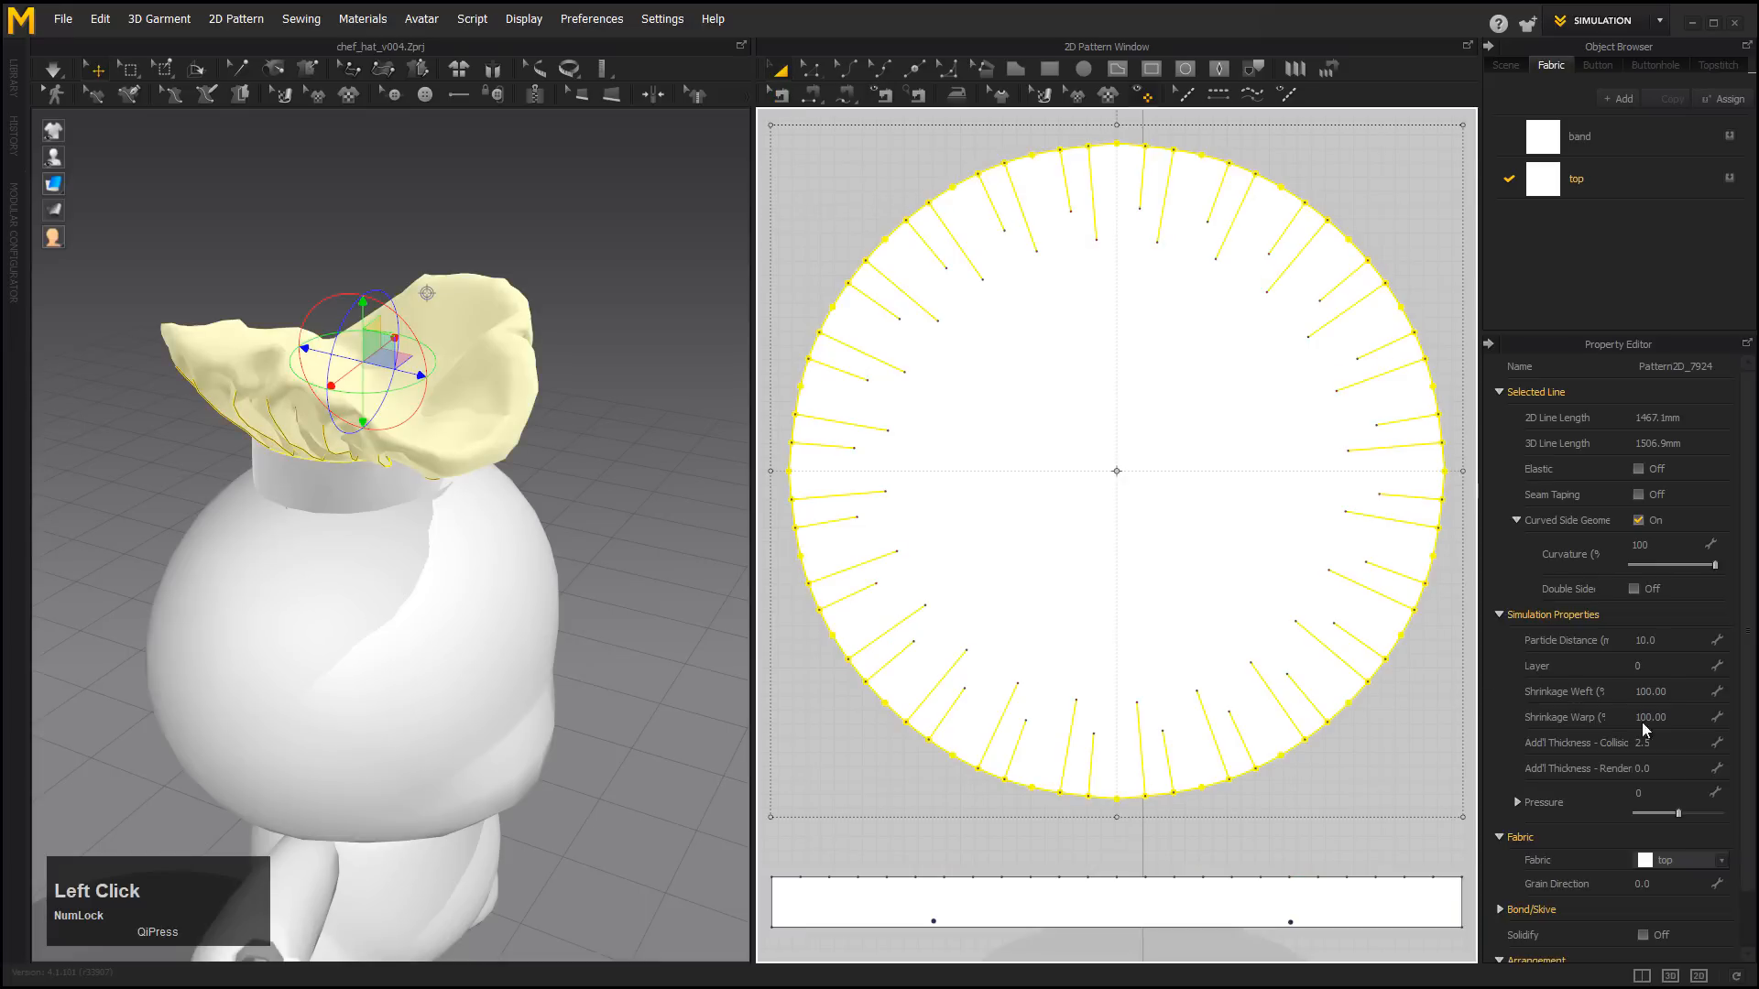
left_click(1664, 792)
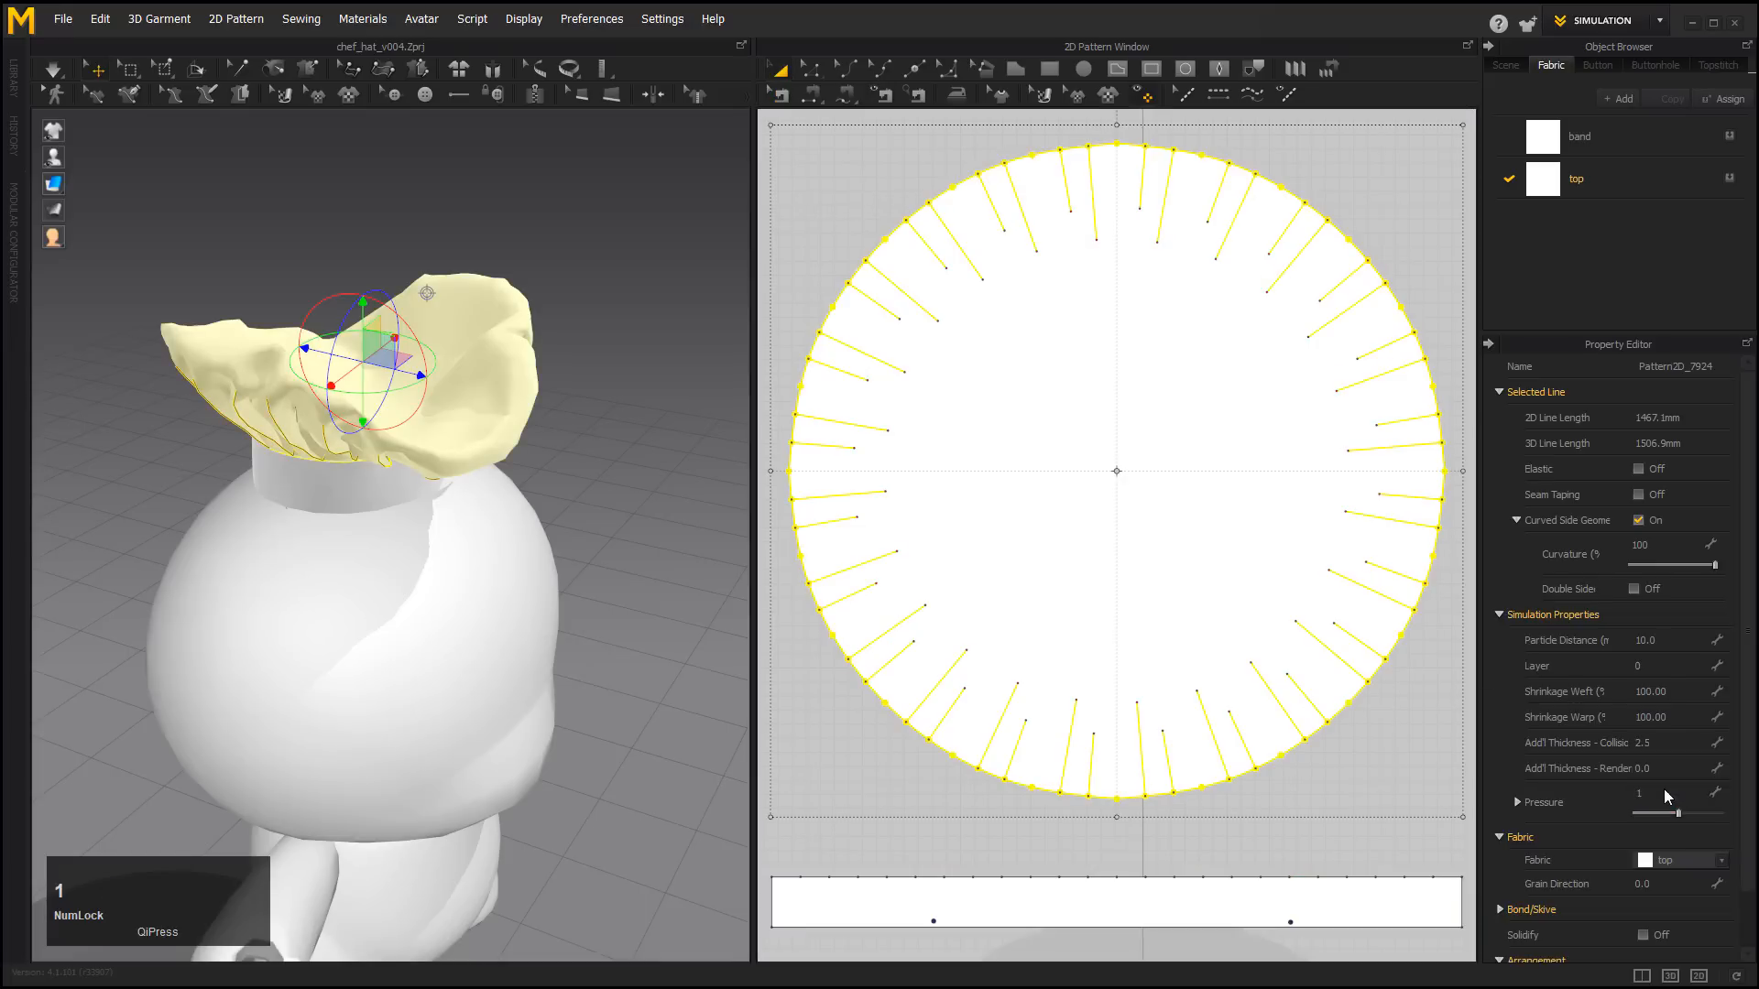
left_click(455, 185)
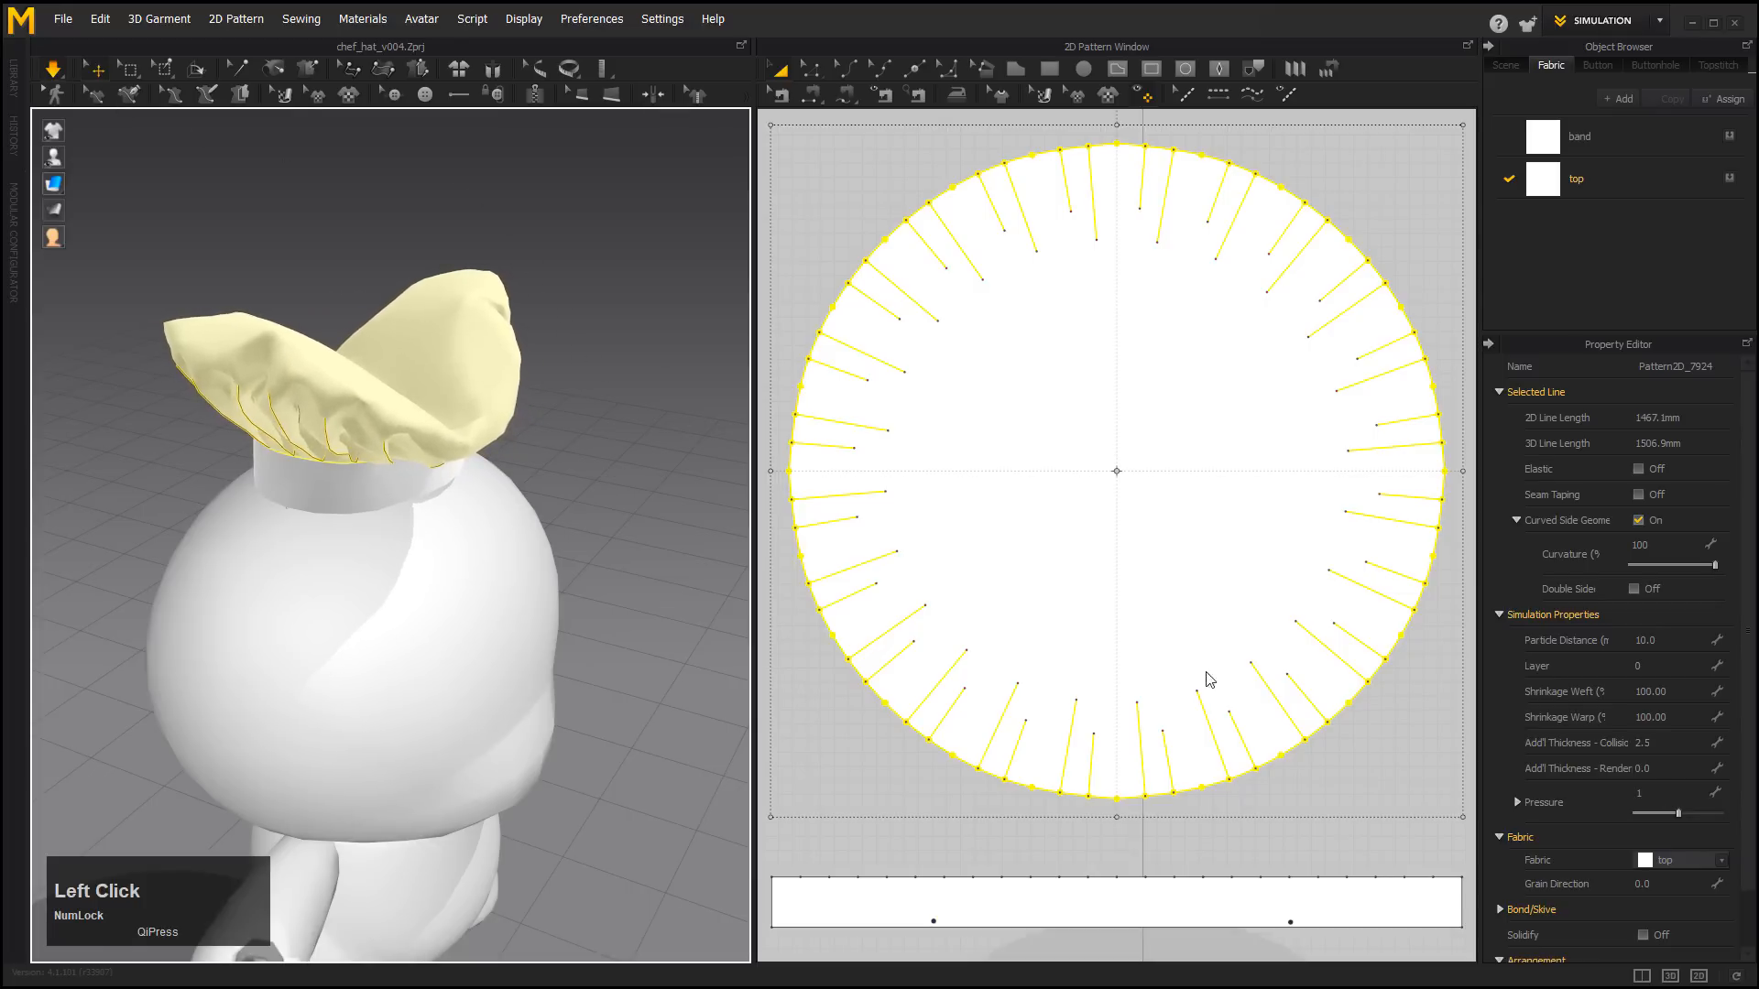
Try a pressure of 2 on the top pattern and return it to 1 while simulating.
left_click(1651, 795)
type("2")
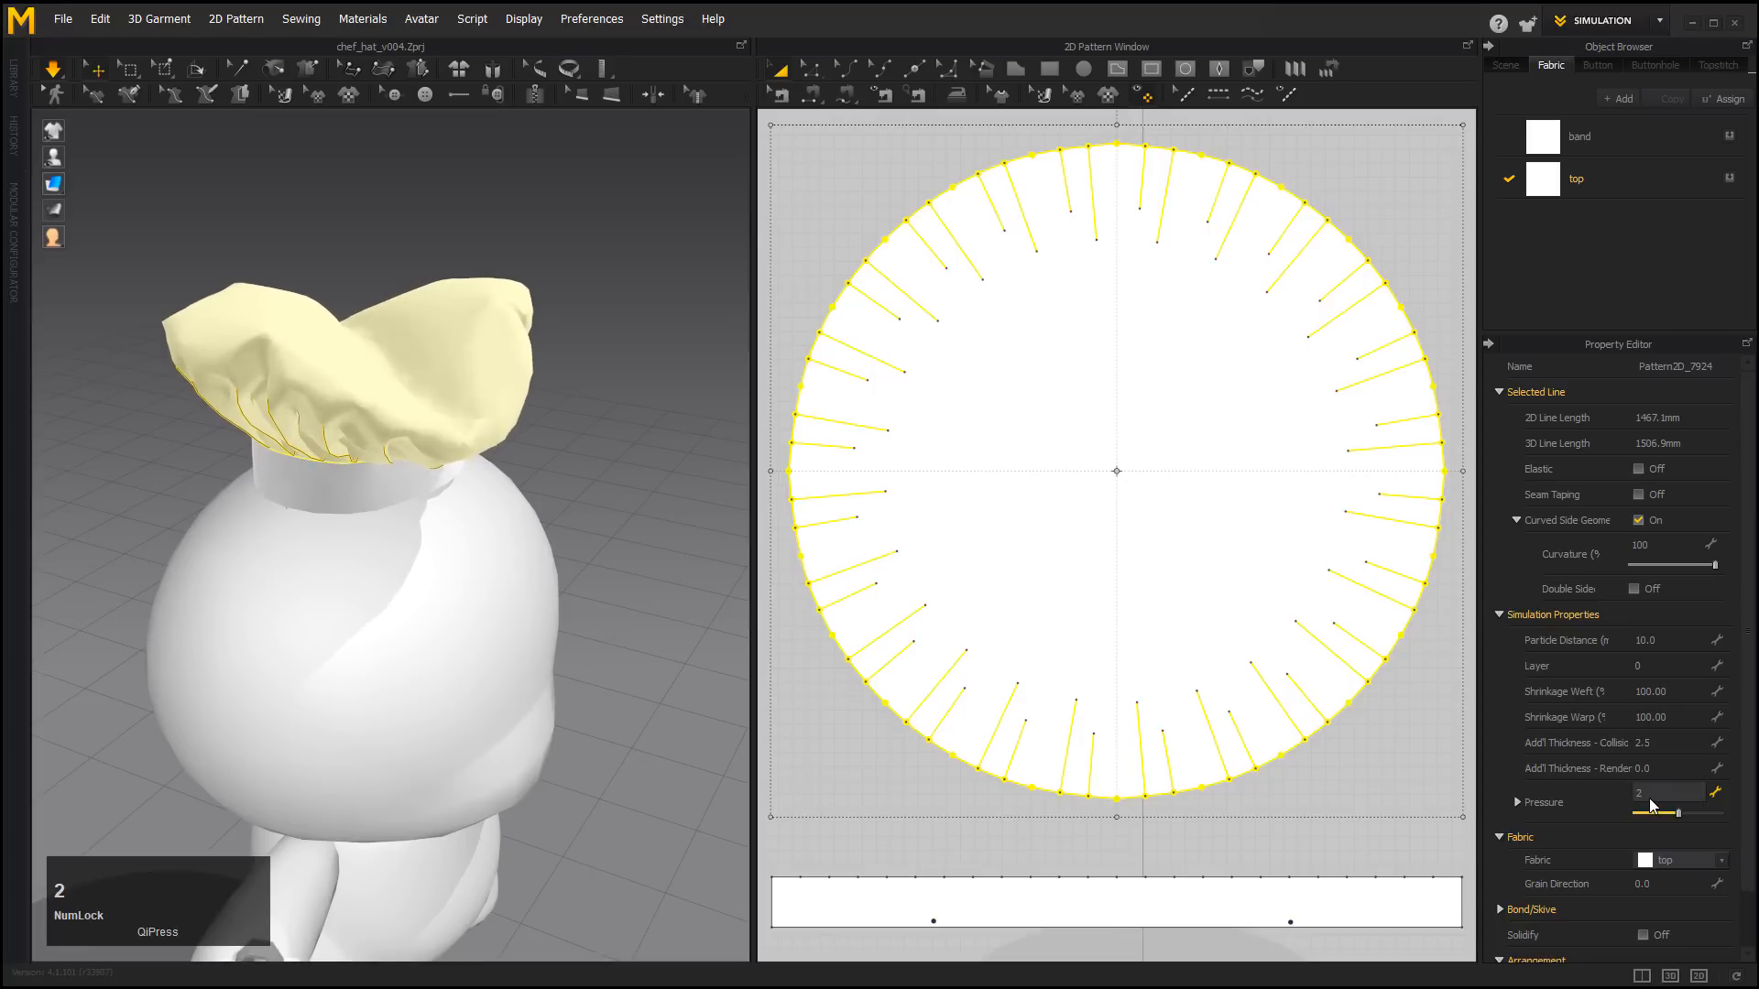
type("1")
double_click(1649, 799)
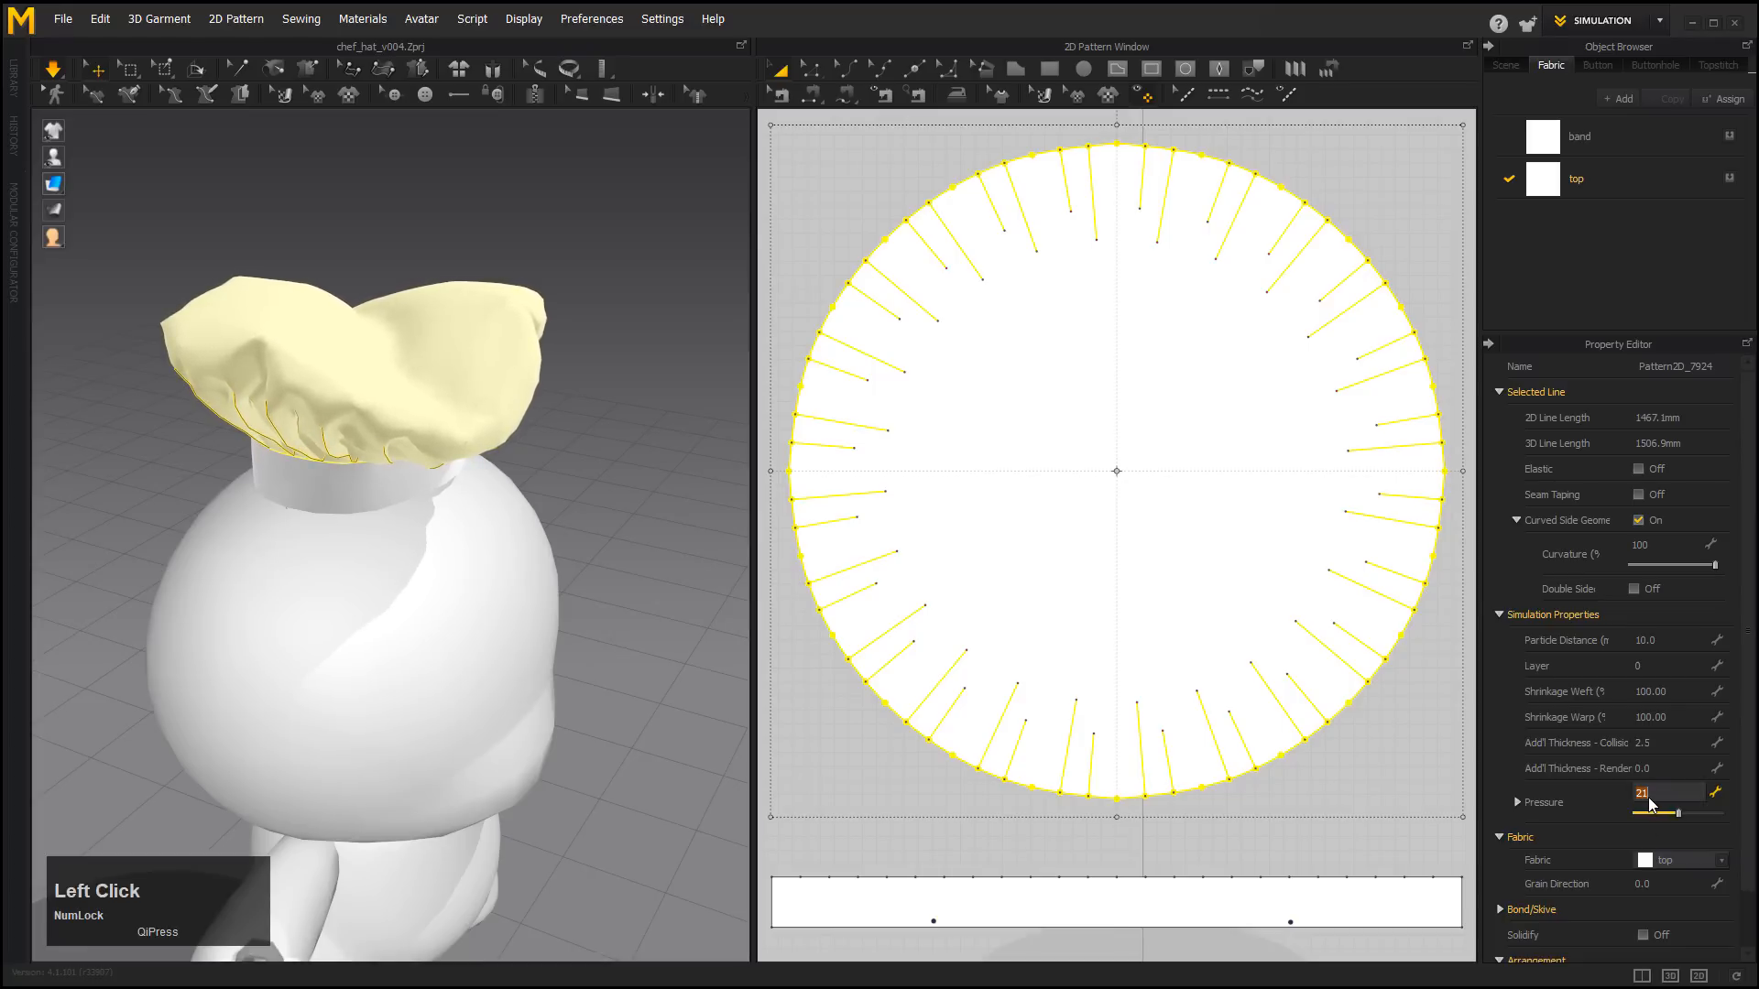
type("1")
left_click(698, 583)
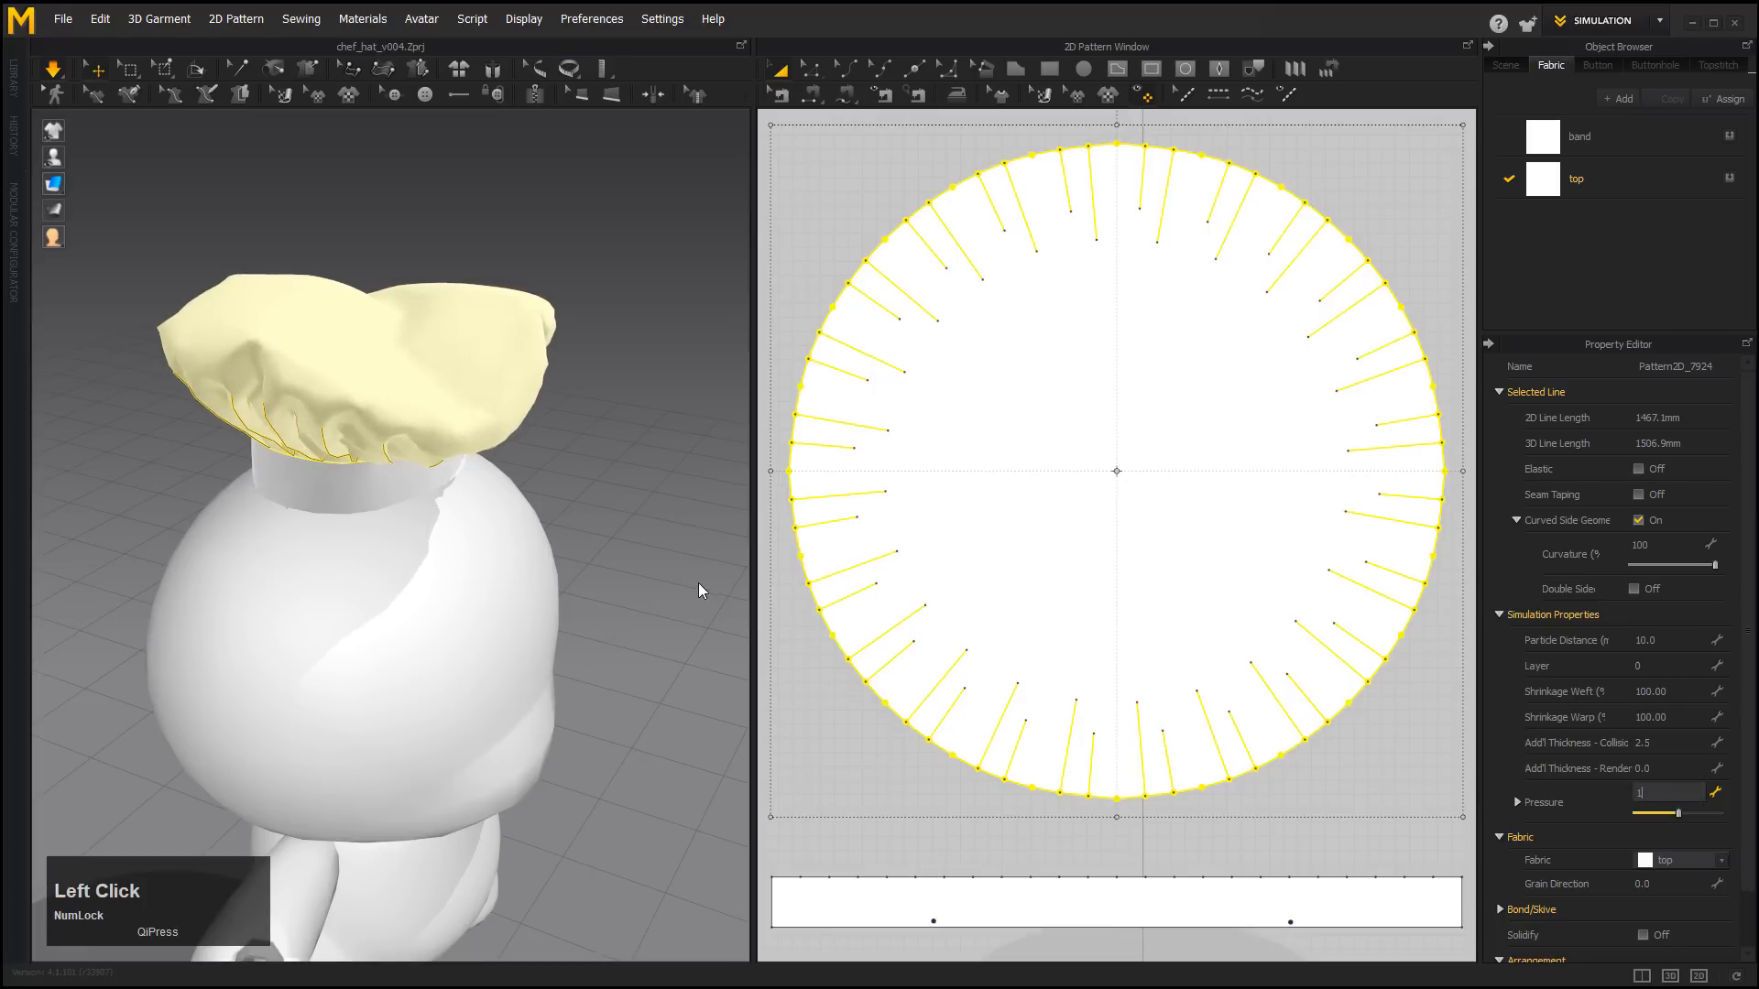
Pull the top fabric upward at several points across the hat's front while the simulation runs.
left_click_drag(582, 563, 597, 487, "alt")
right_click_drag(598, 487, 576, 466, "alt")
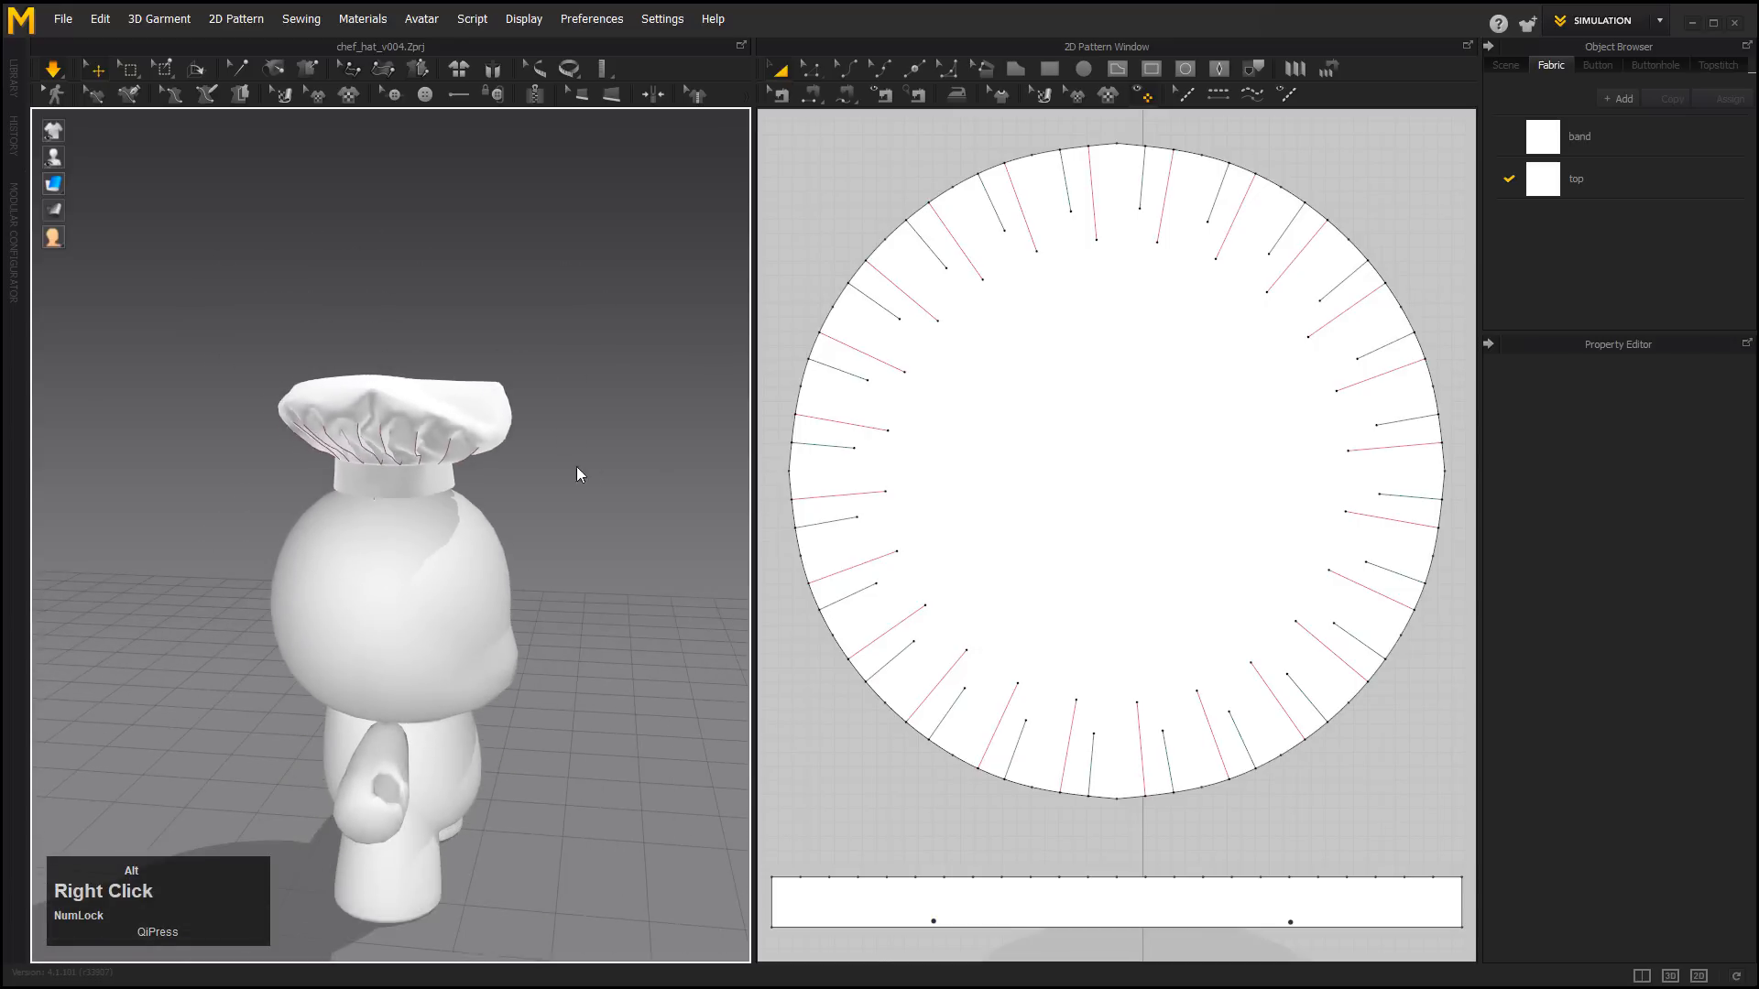
left_click_drag(575, 465, 230, 459, "alt")
left_click_drag(487, 480, 383, 377, "alt")
left_click_drag(535, 519, 417, 463, "alt")
left_click_drag(561, 435, 580, 480)
left_click_drag(570, 456, 598, 478)
left_click_drag(669, 506, 538, 466, "alt")
left_click_drag(411, 393, 391, 363)
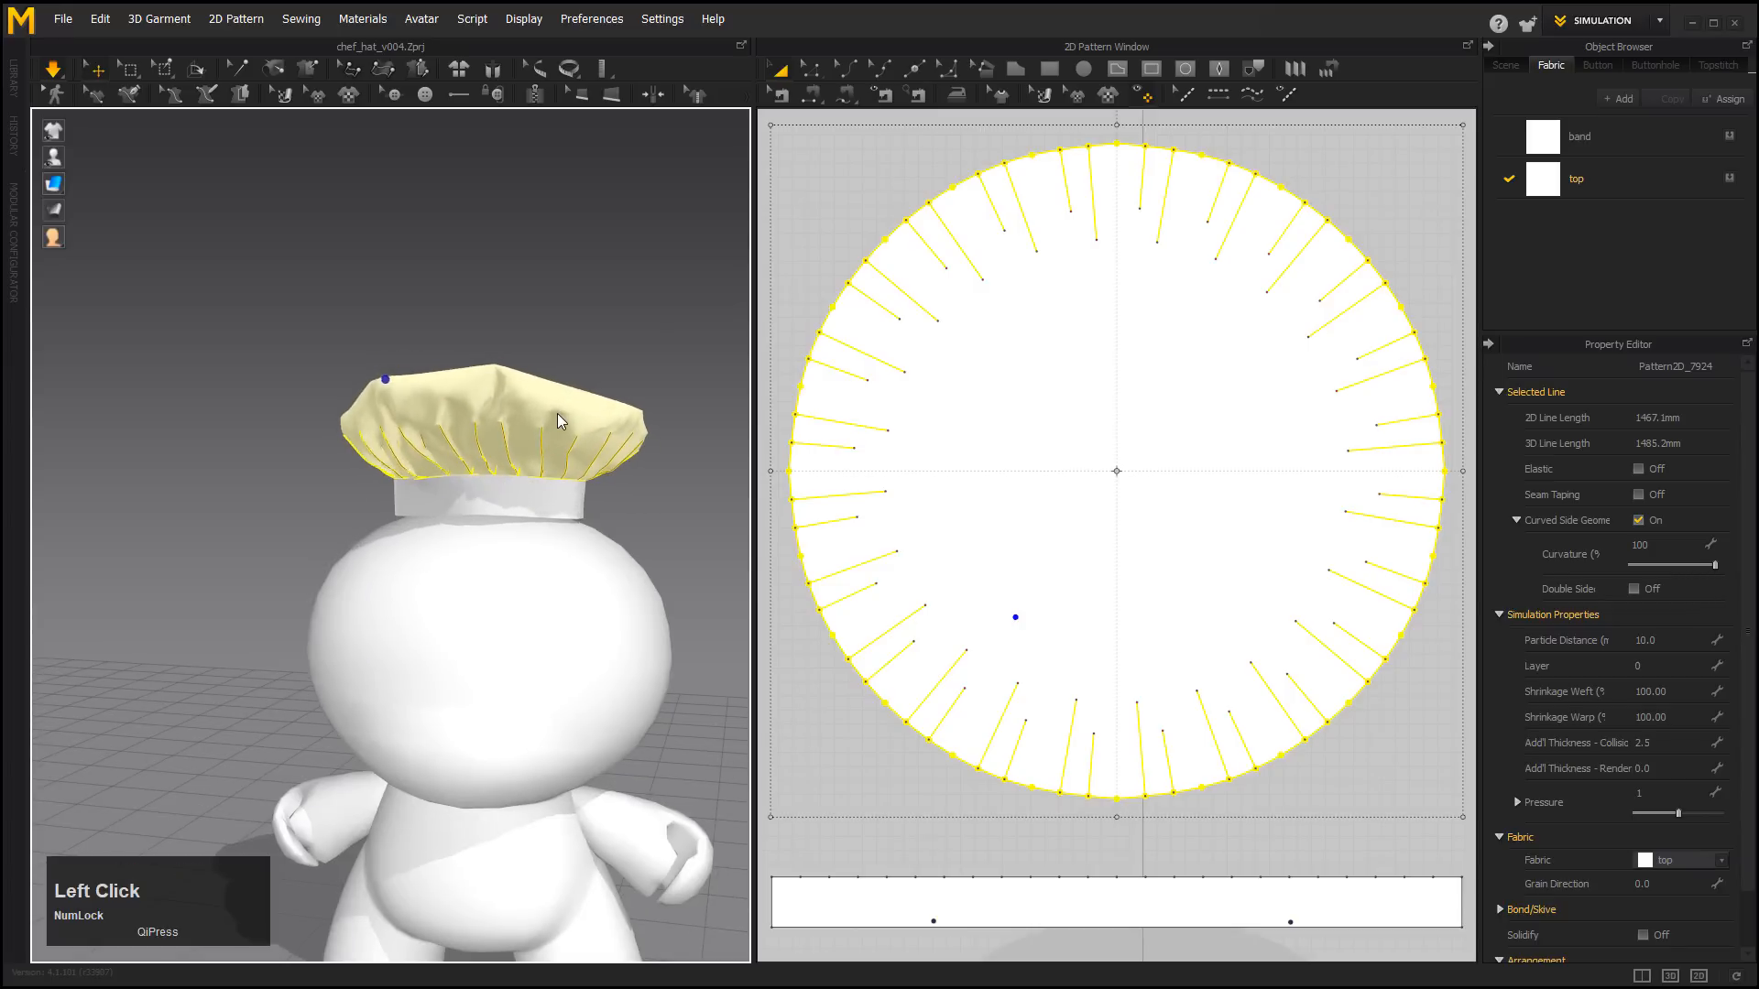
left_click_drag(557, 414, 563, 366)
left_click_drag(455, 385, 450, 363)
Pull the top fabric outward at the hat's side and stop the simulation.
left_click_drag(386, 500, 628, 521, "alt")
left_click_drag(167, 416, 148, 425)
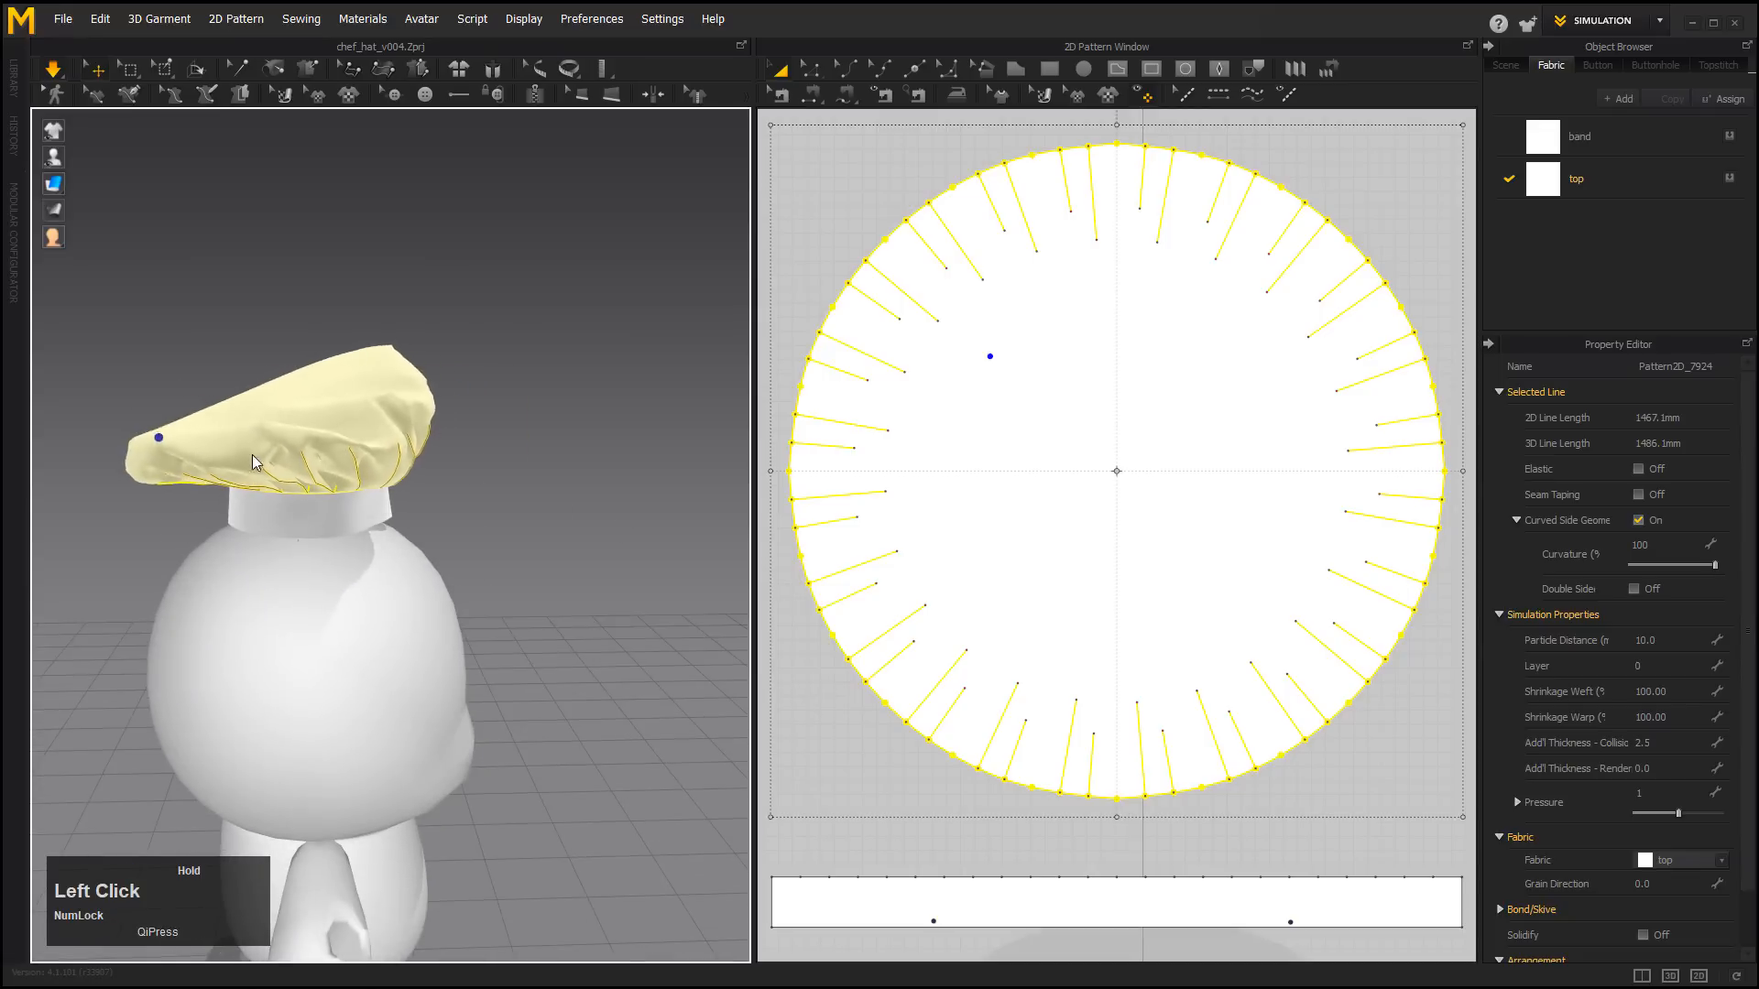
left_click_drag(372, 392, 75, 129)
left_click(53, 71)
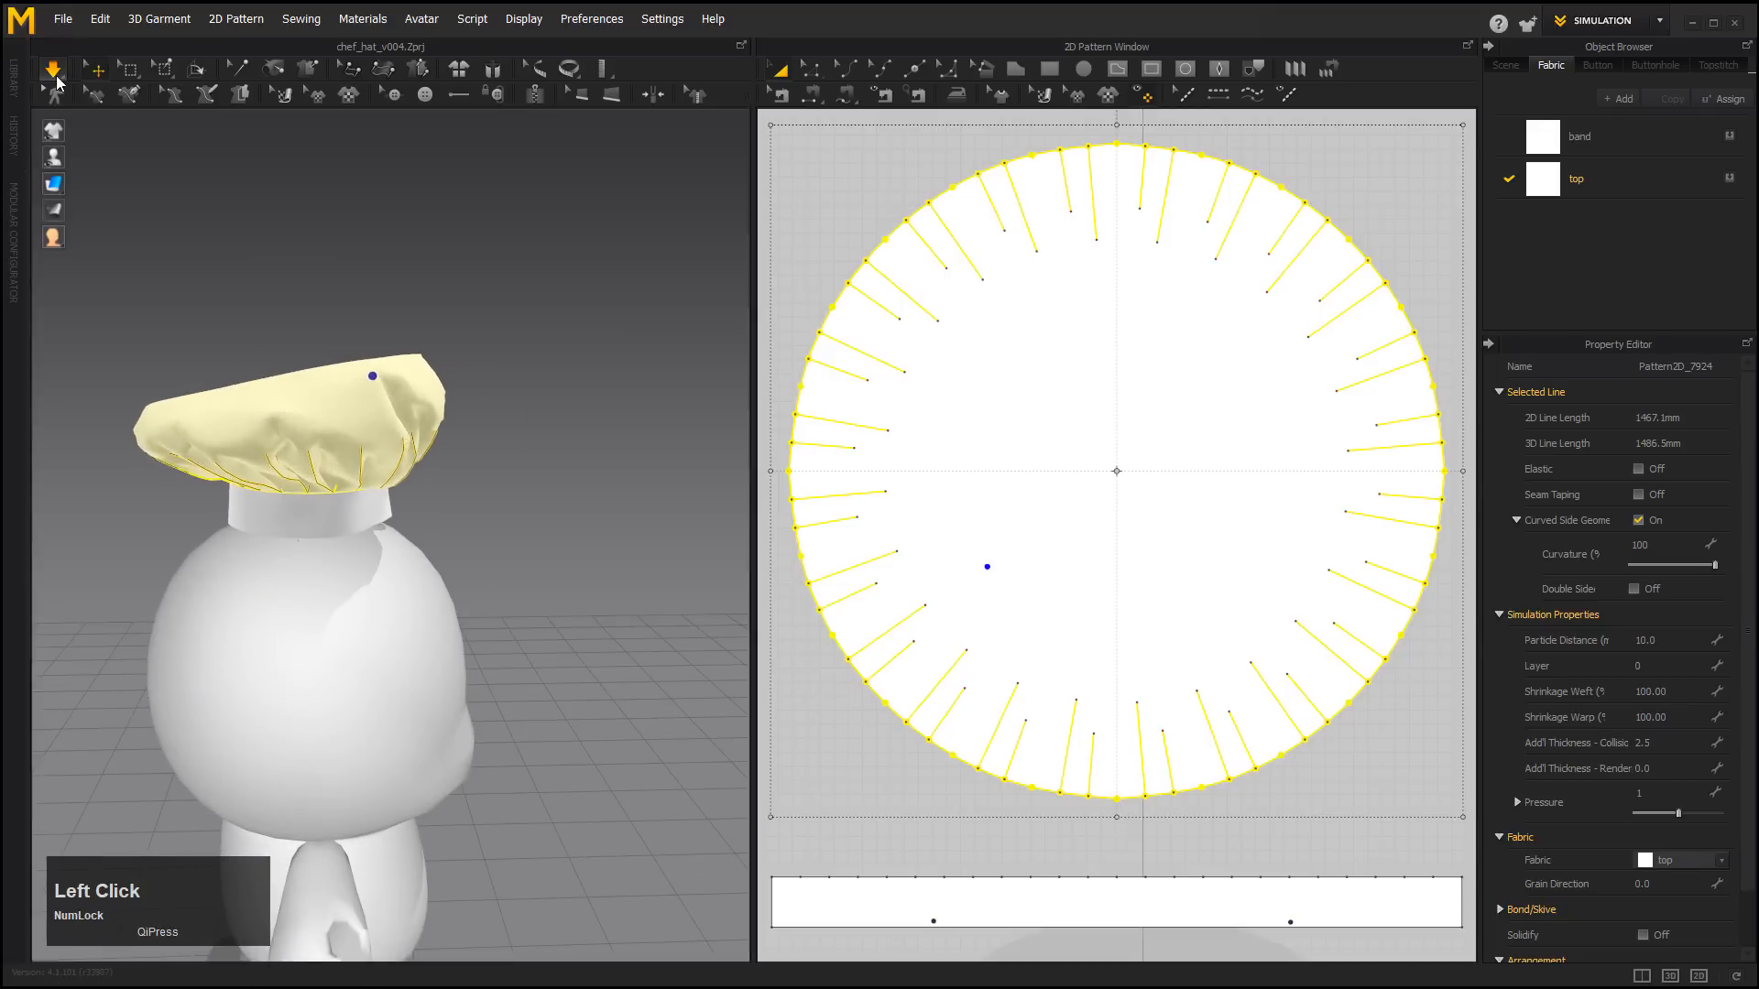
Look over the shaped hat on the avatar from the front and at an angle.
left_click_drag(456, 460, 212, 431, "alt")
left_click(249, 305)
right_click_drag(249, 305, 173, 311, "alt")
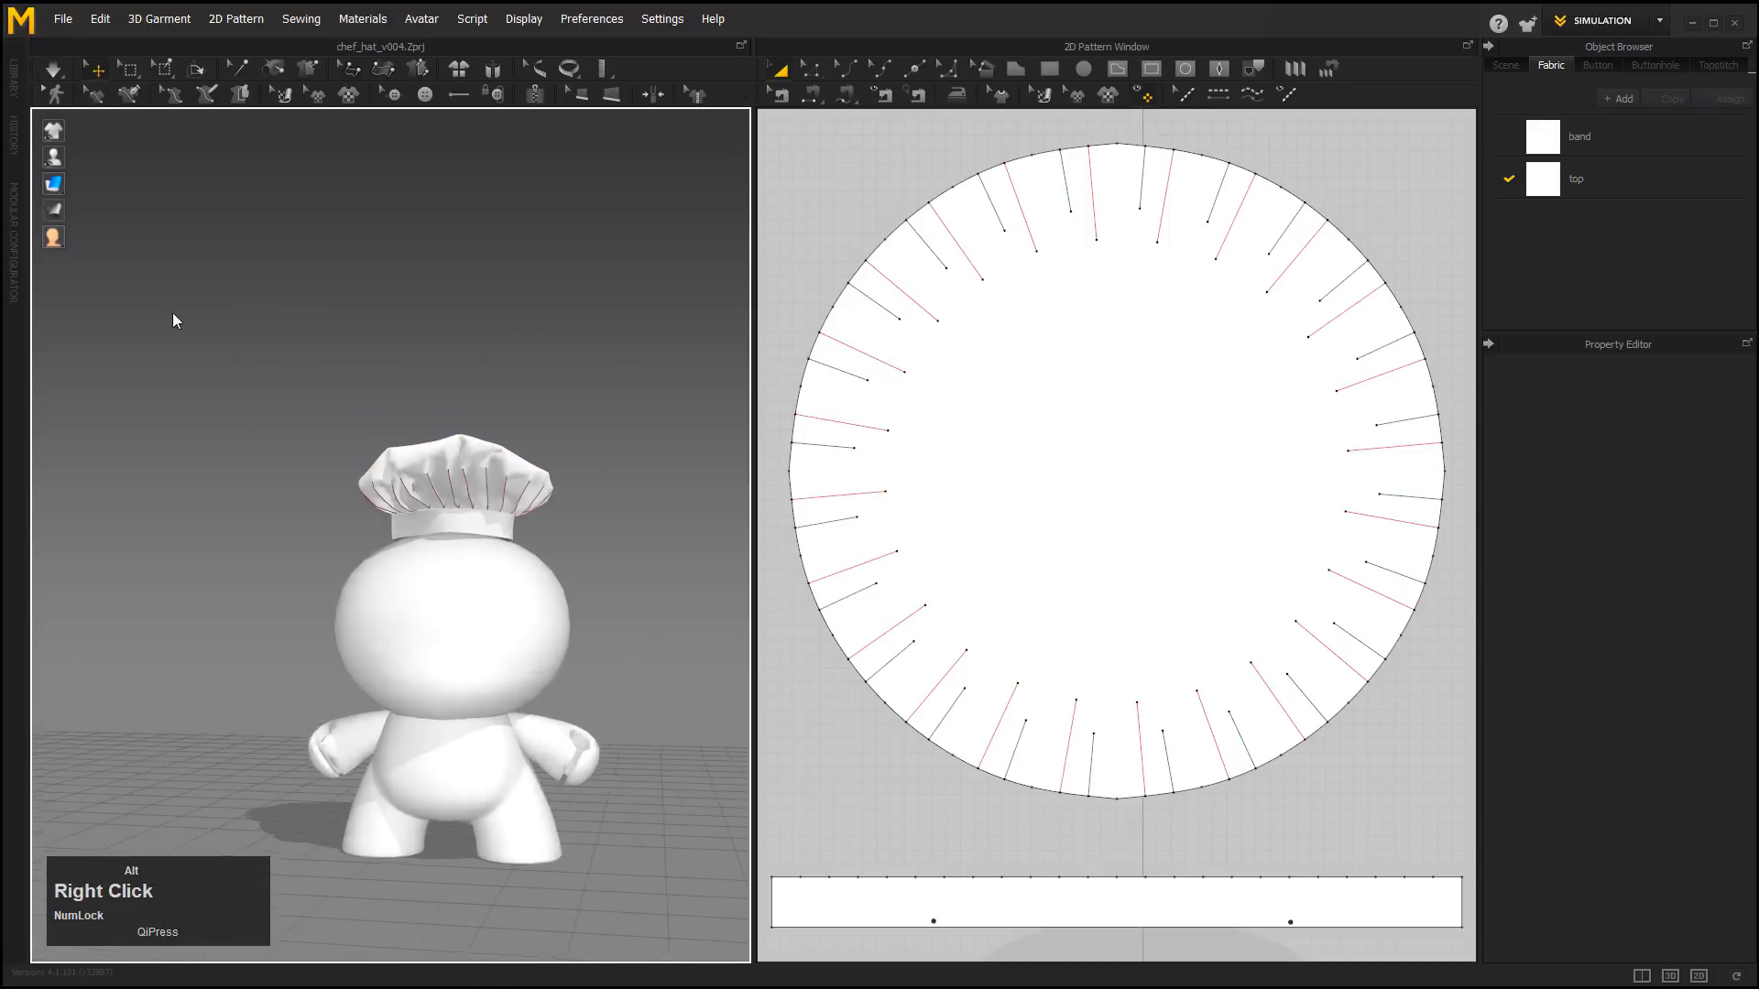
left_click_drag(172, 313, 295, 382, "alt")
right_click_drag(295, 381, 284, 481, "alt")
left_click_drag(284, 481, 343, 481, "alt")
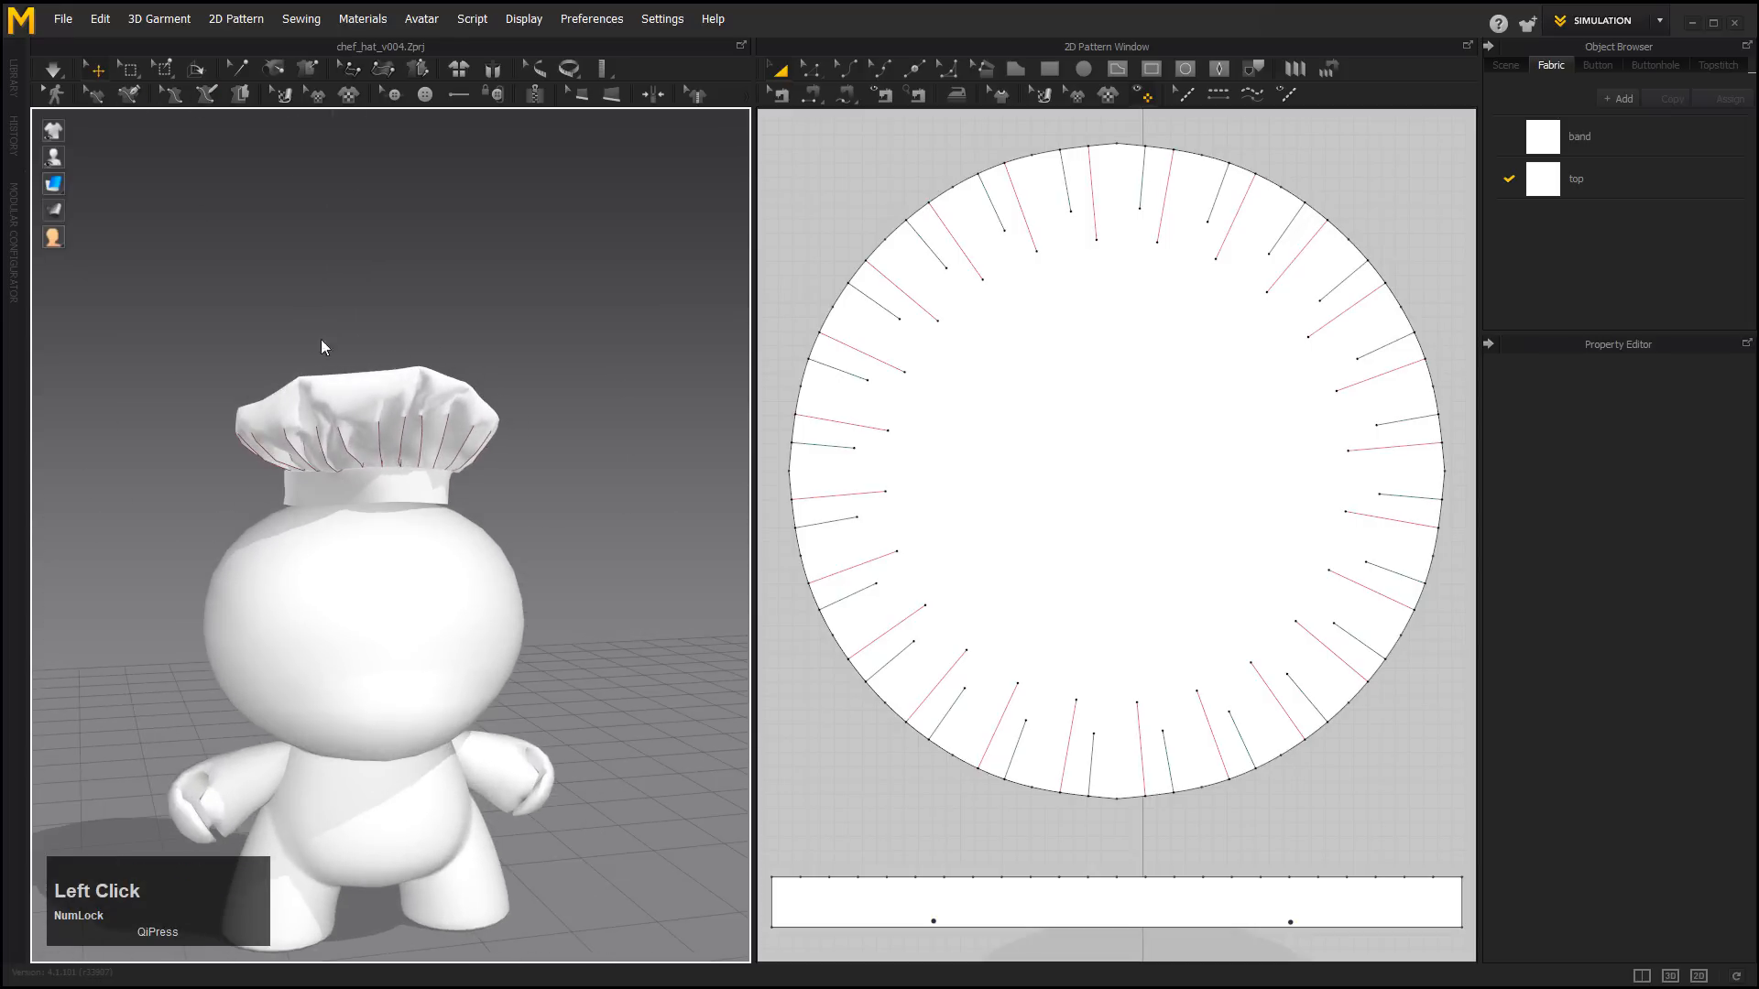
Review the fabric settings of the hat's top and band, including the band's physical properties.
left_click(402, 489)
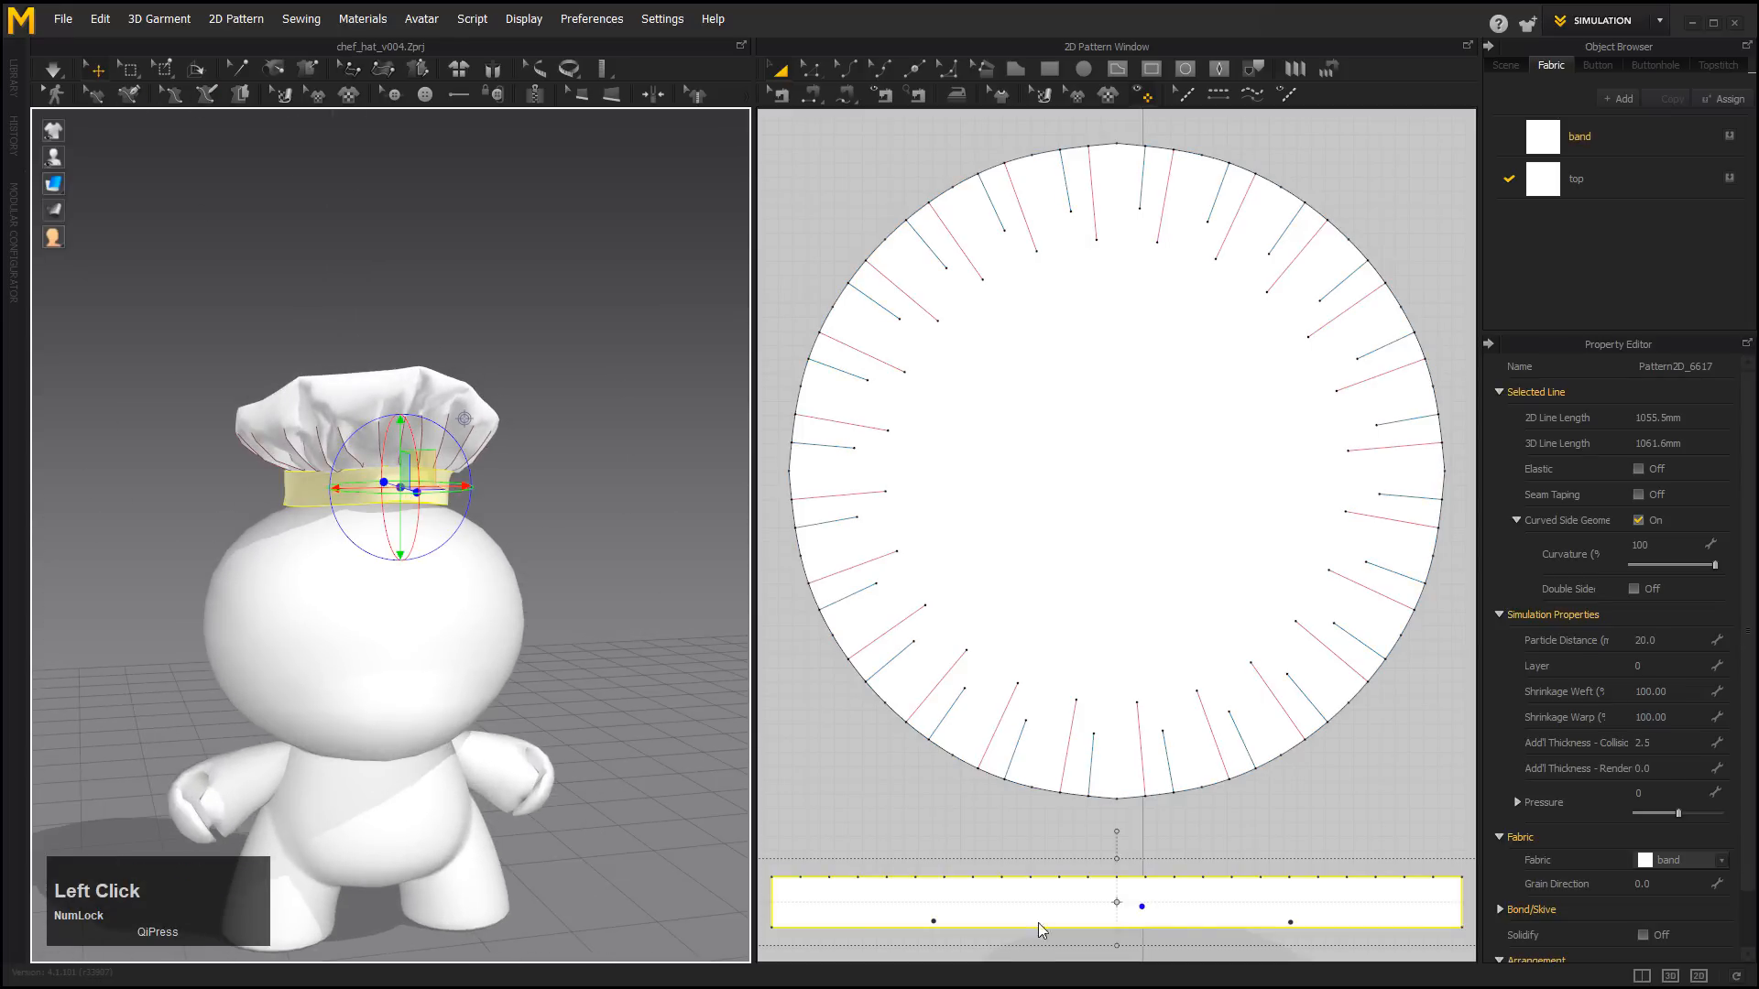
left_click(1592, 176)
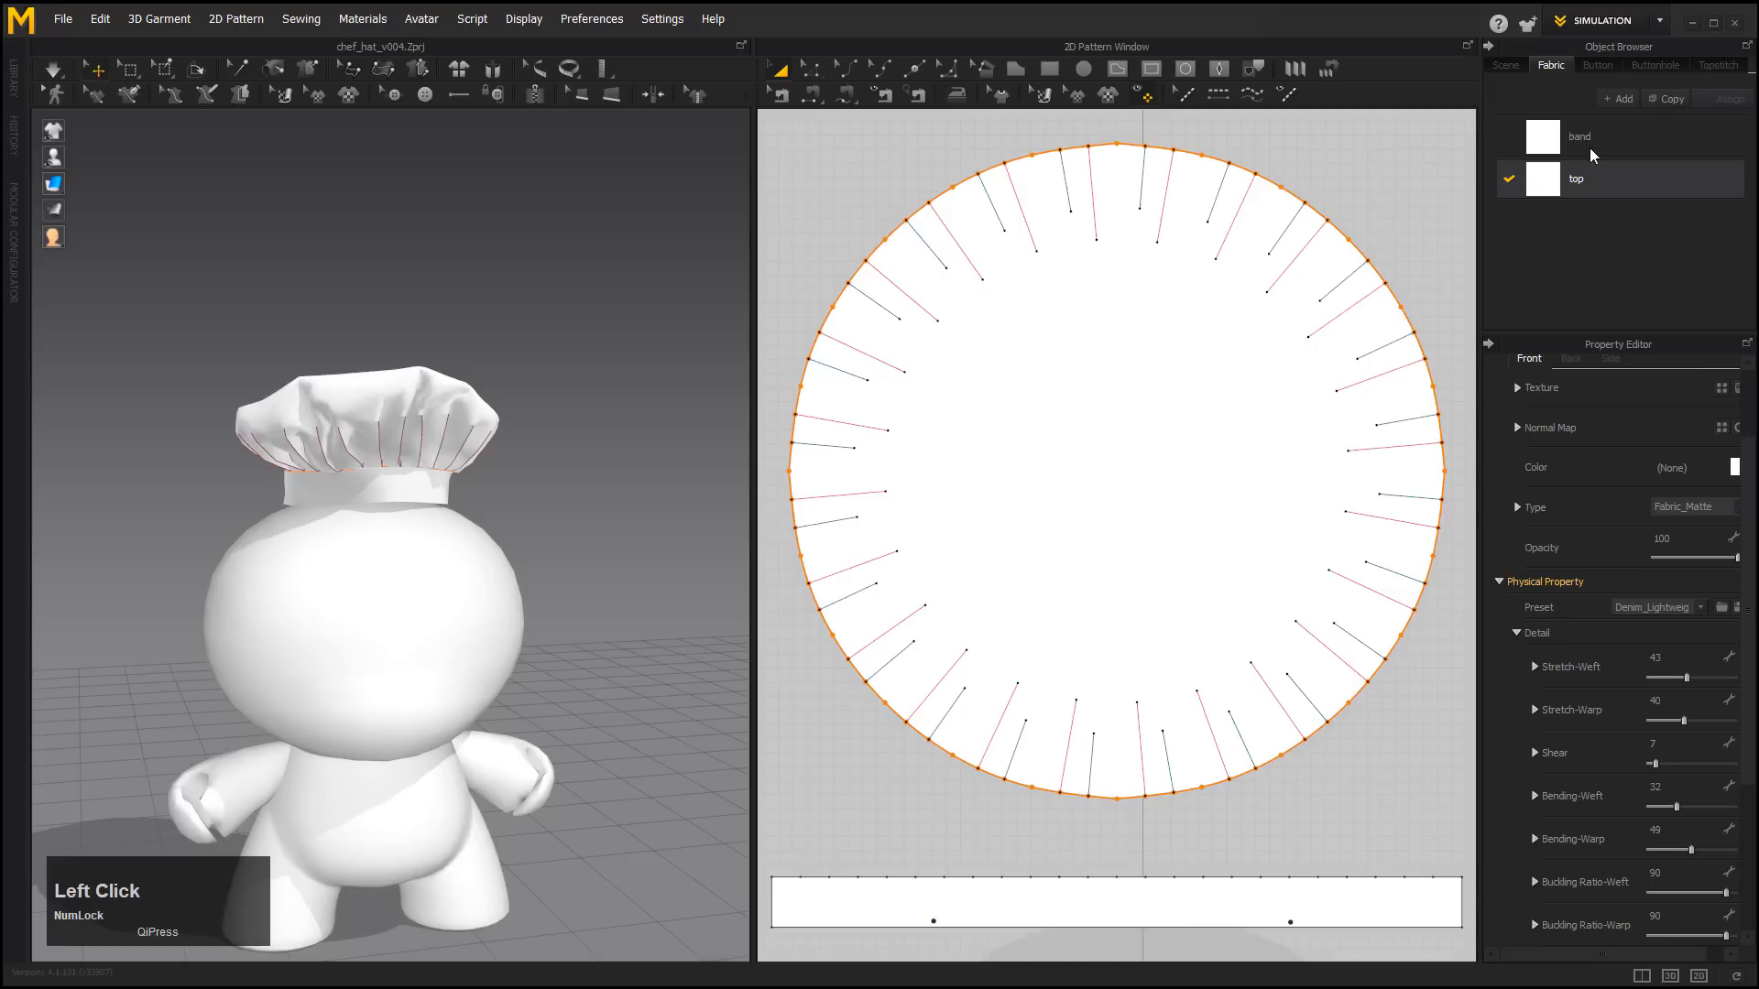
left_click(1579, 136)
left_click(1284, 896)
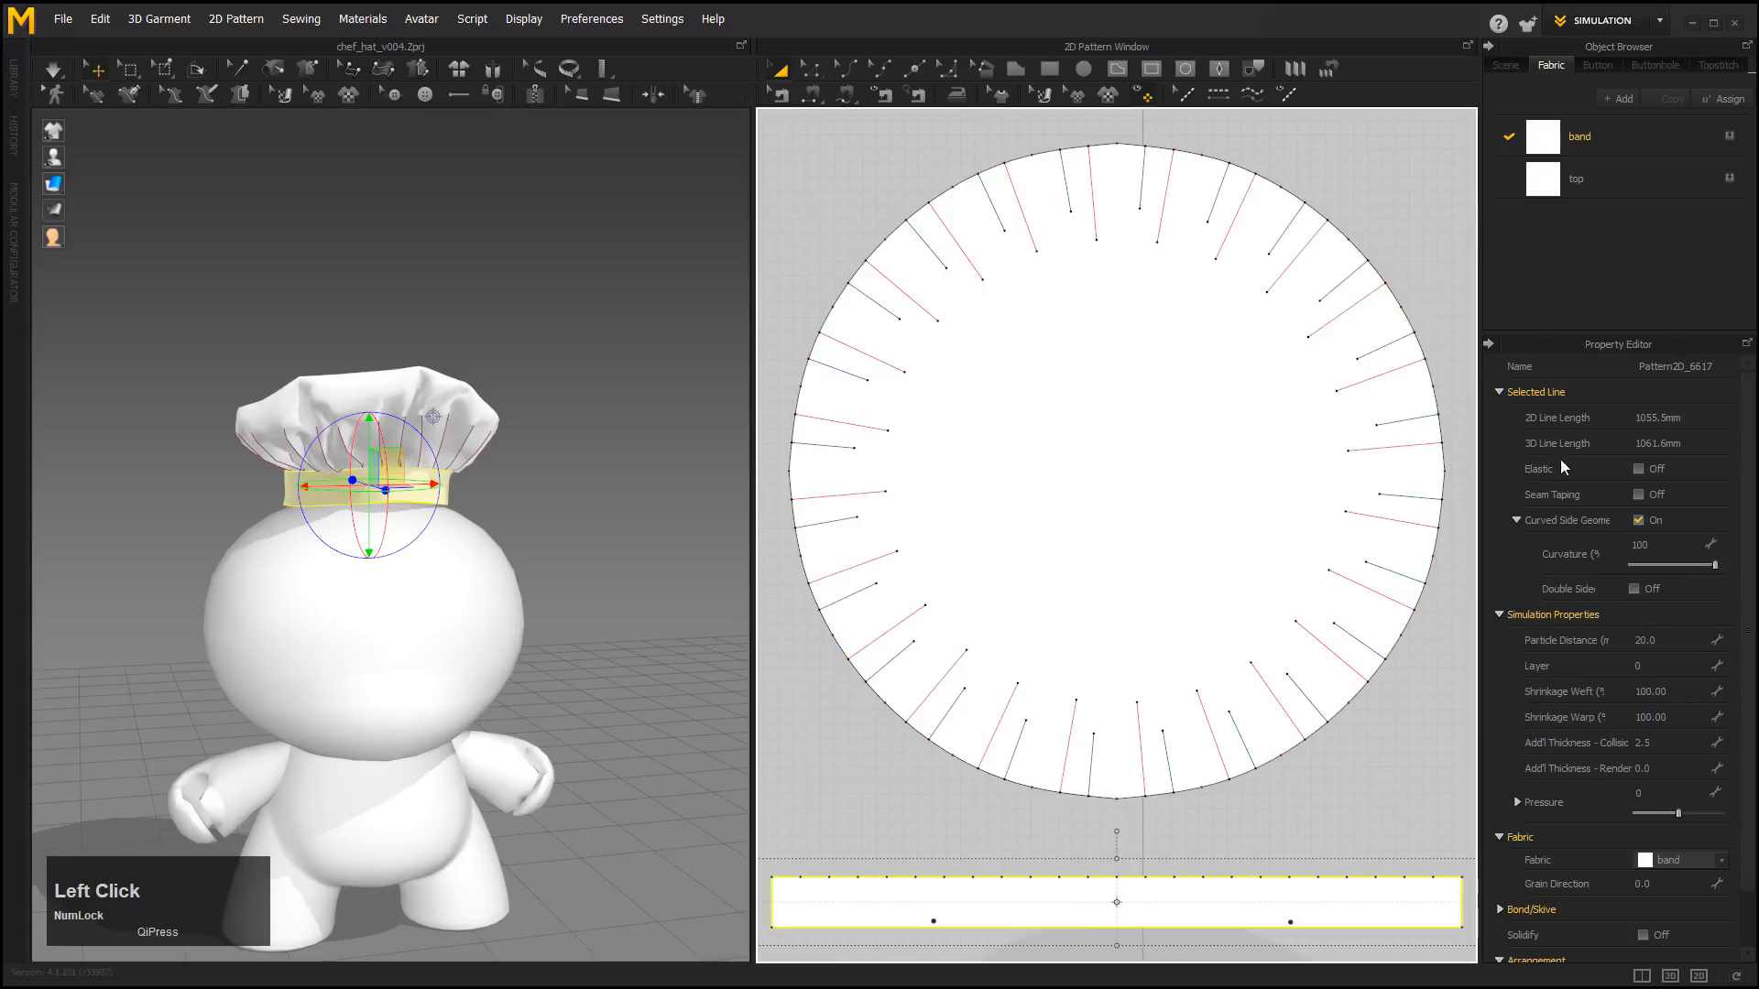
left_click(1602, 136)
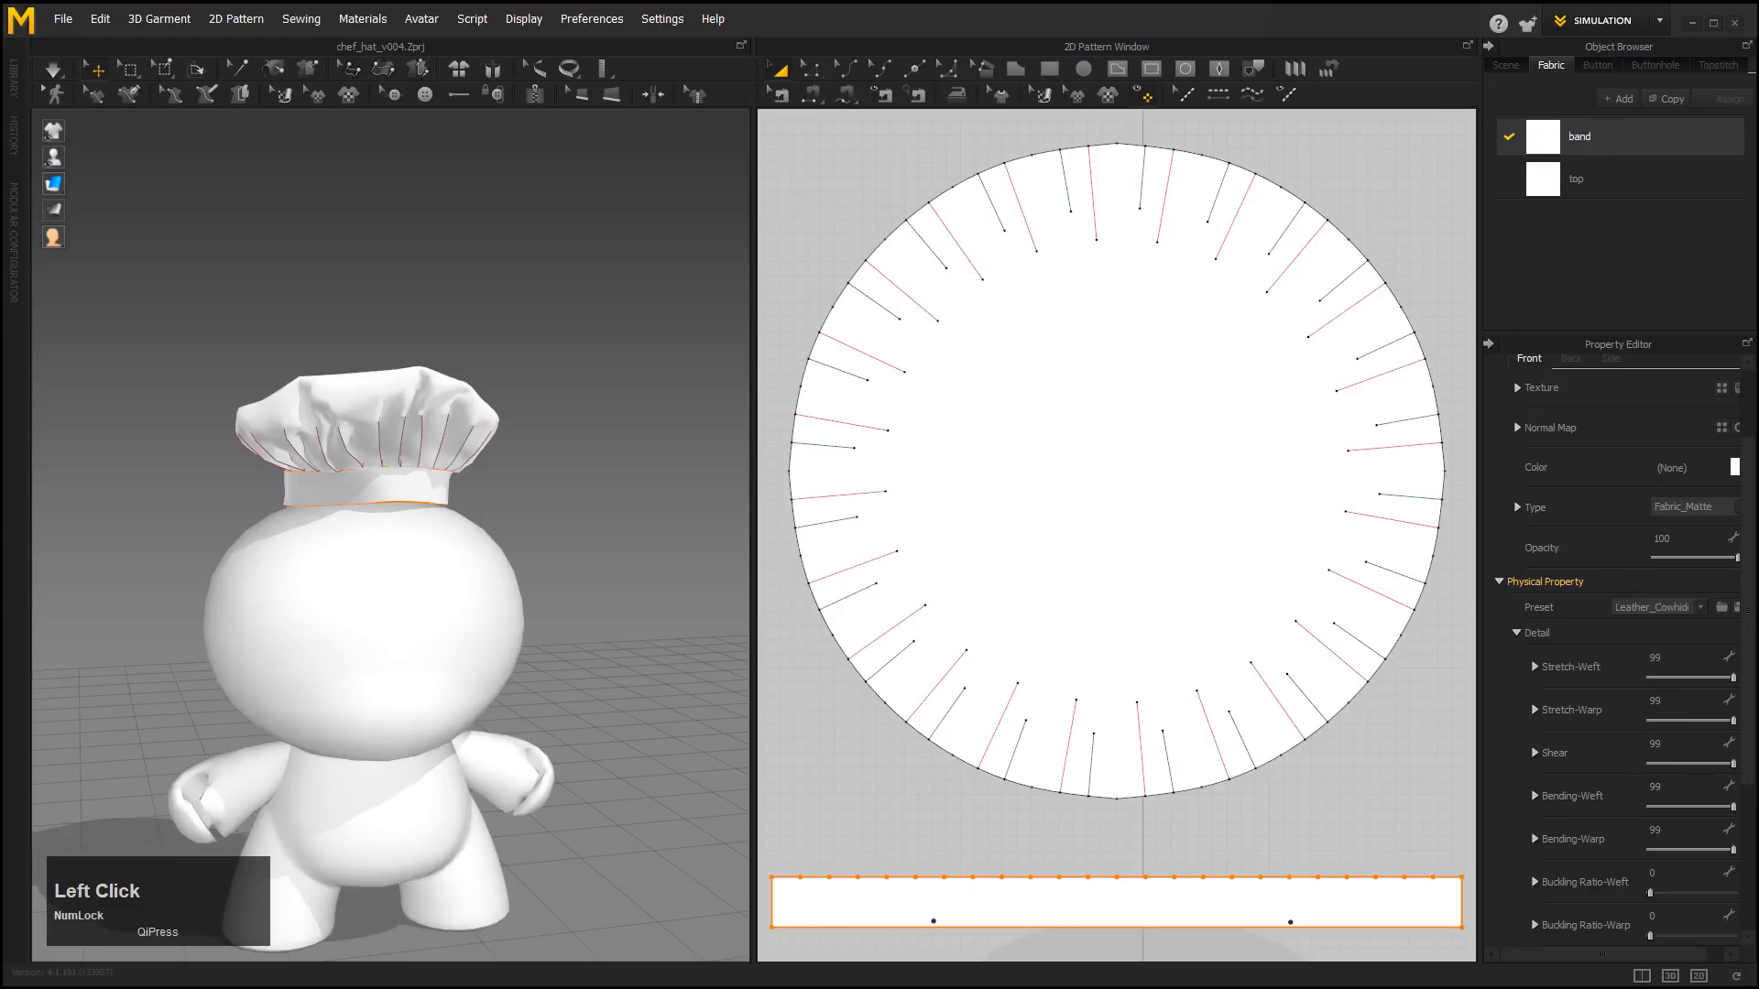
left_click_drag(1749, 730, 1744, 641)
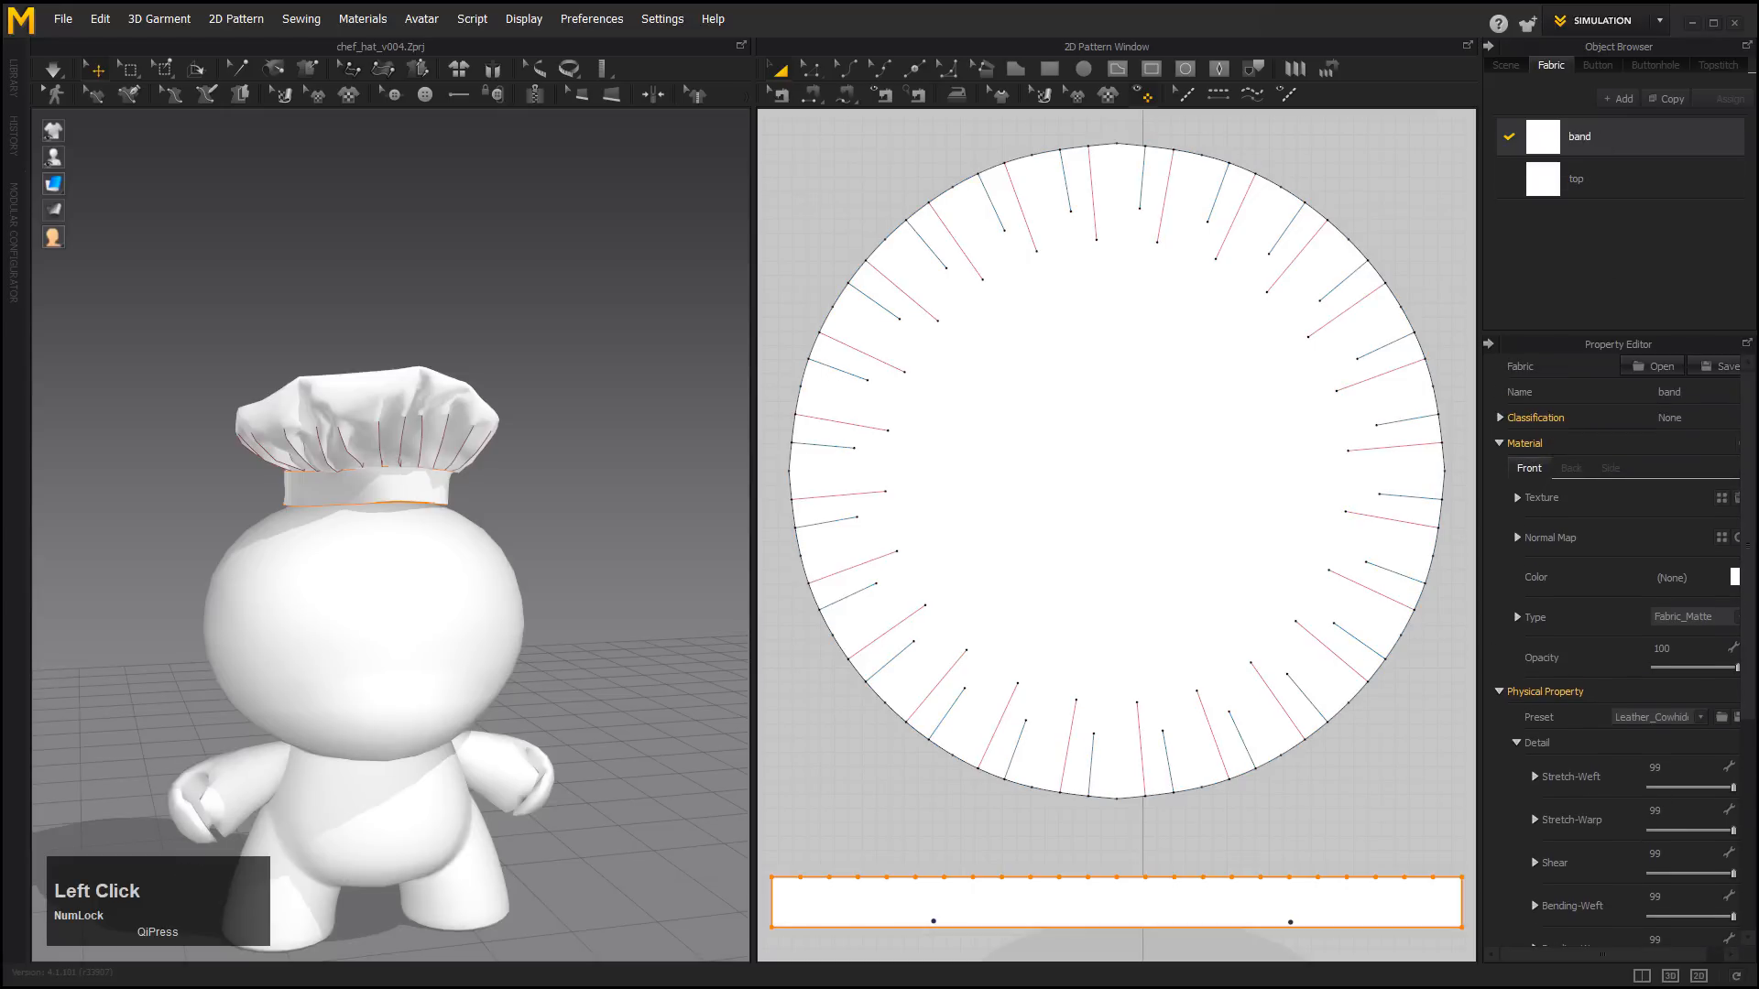
Check the band's fit on the head from several sides and simulate the hat briefly.
left_click(639, 559)
right_click_drag(546, 476, 619, 535, "alt")
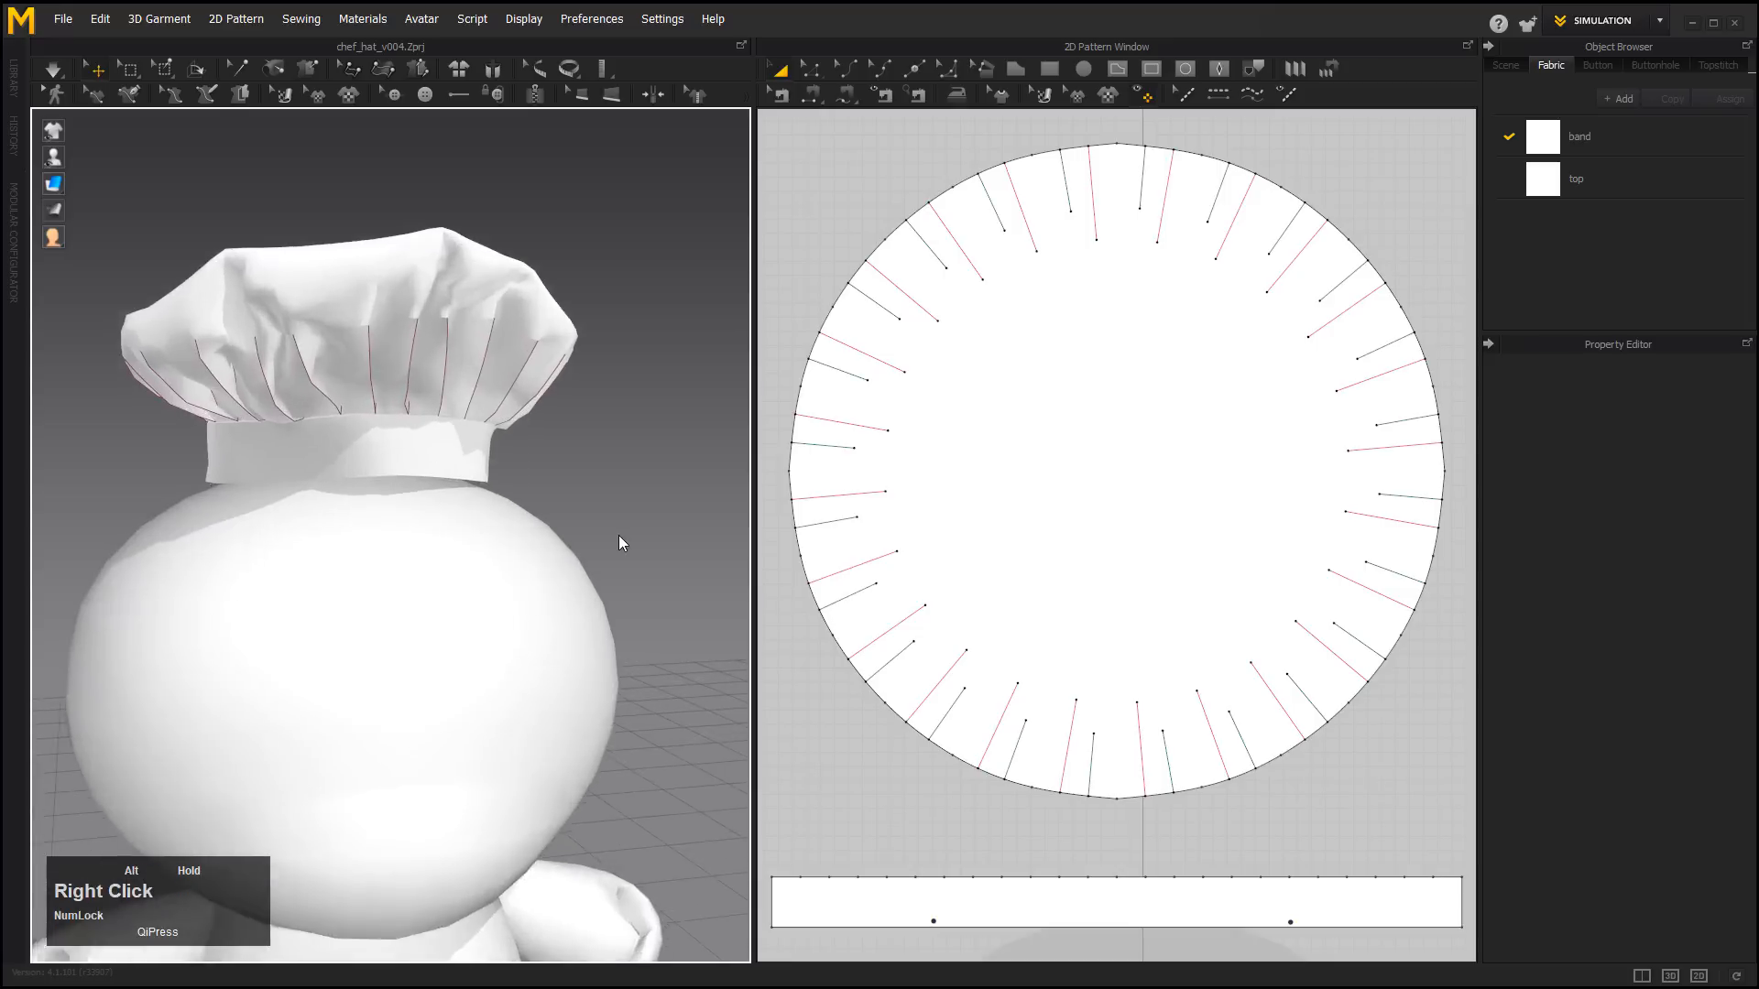
left_click_drag(618, 535, 354, 514, "alt")
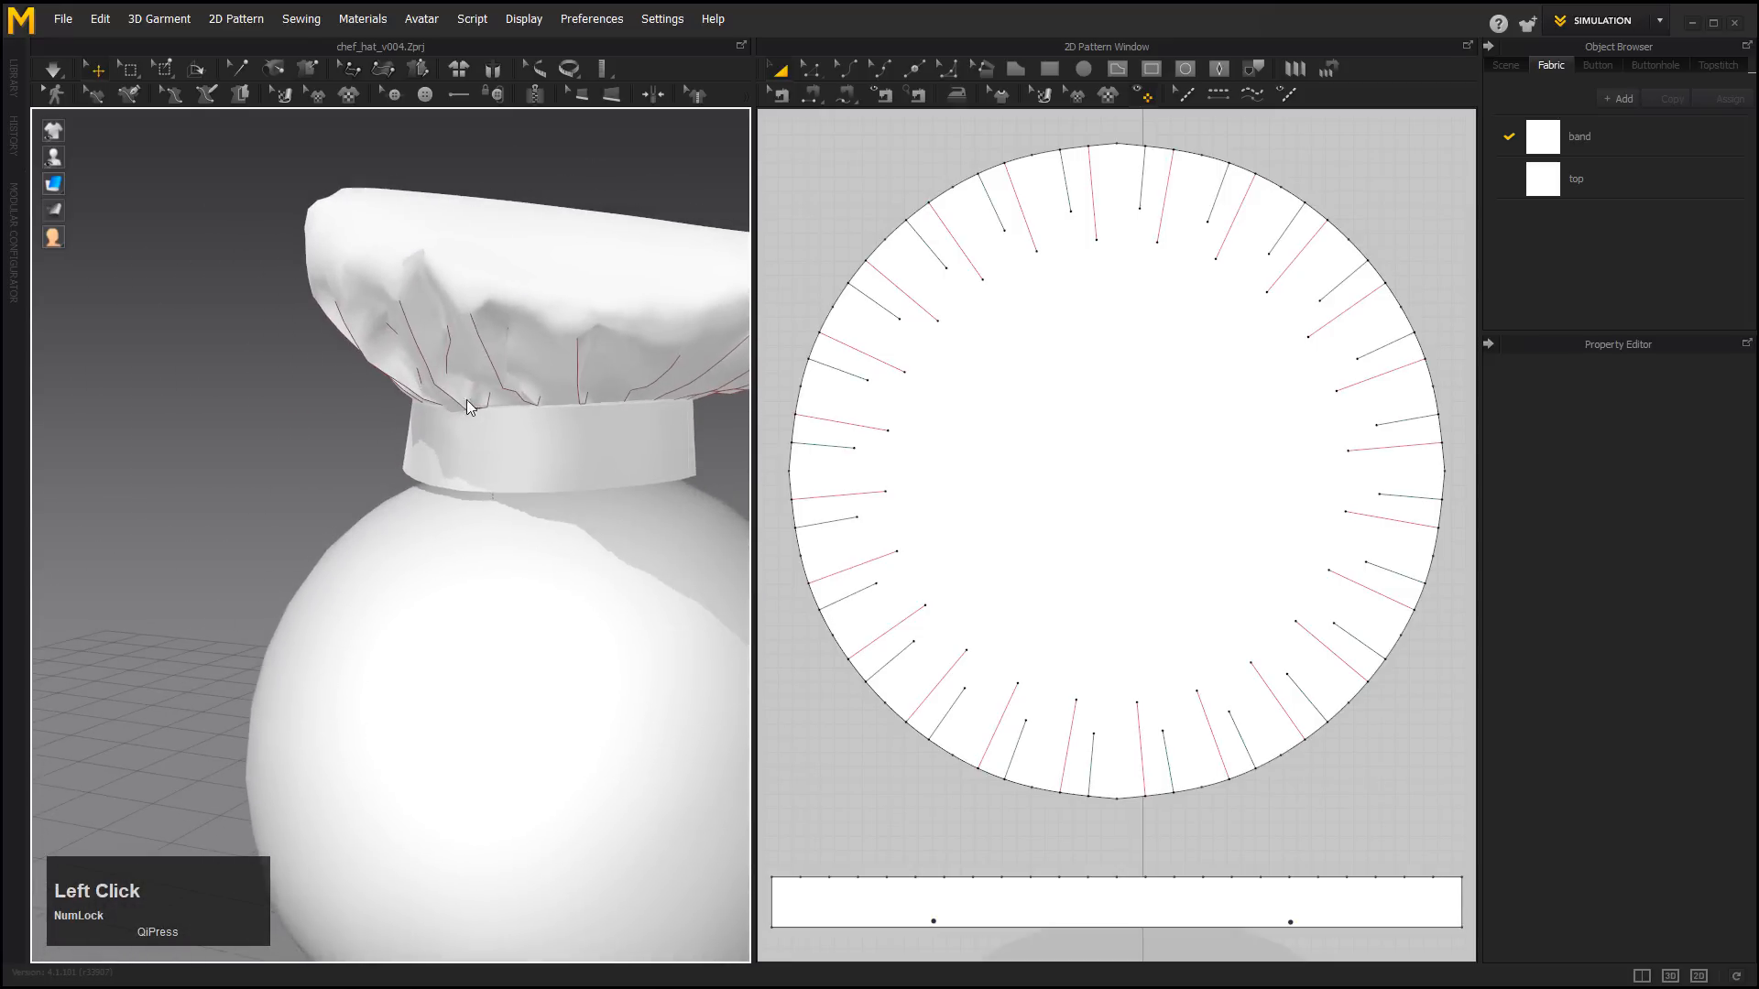
right_click_drag(203, 264, 389, 258, "alt")
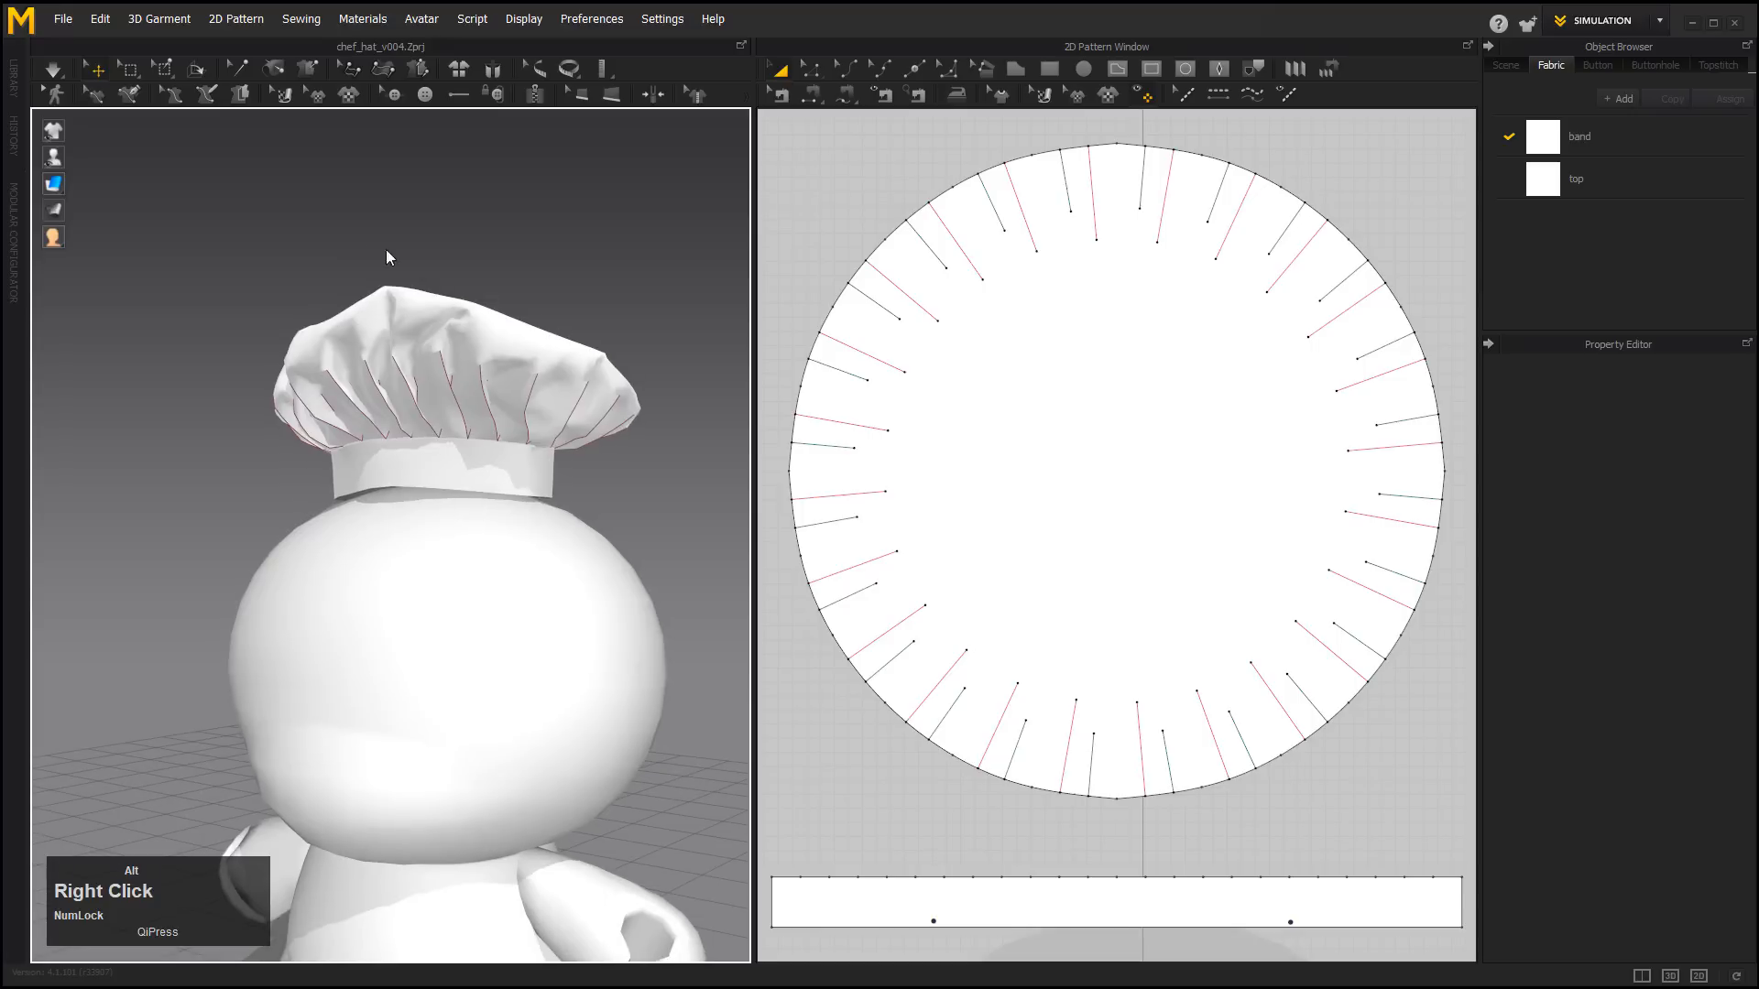
left_click(54, 73)
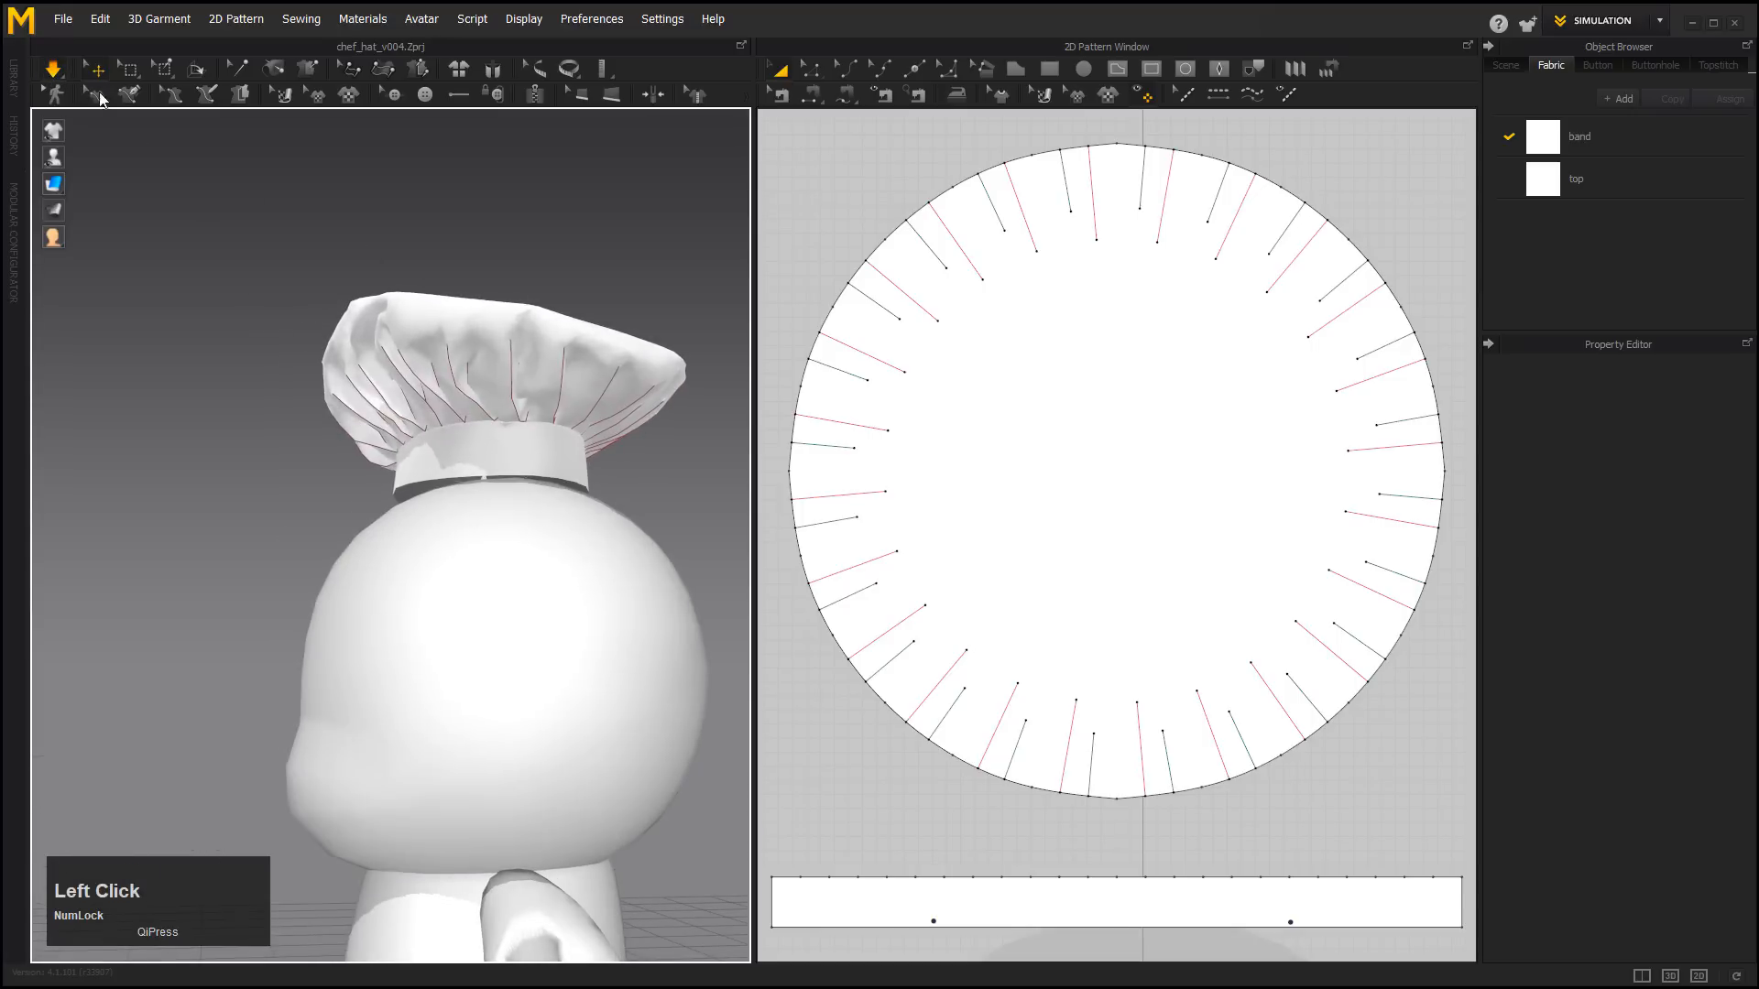
left_click(59, 79)
Set the particle distance of both the band and top patterns to 5.
left_click(454, 330)
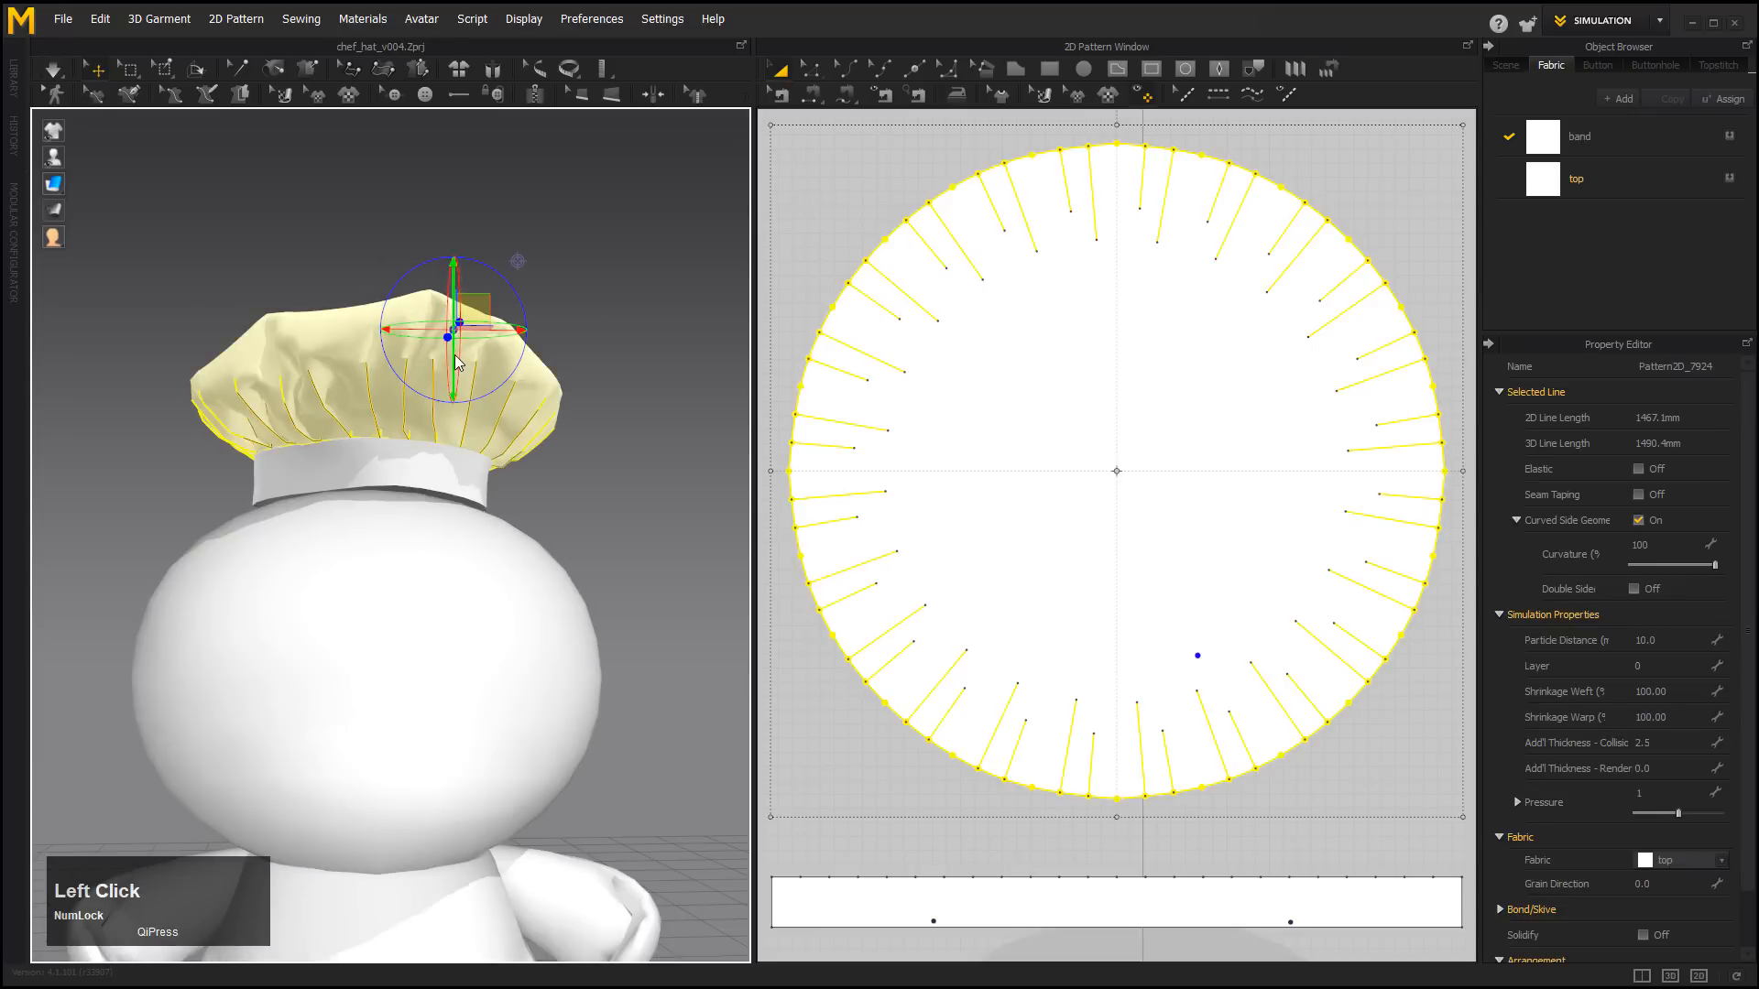
left_click(427, 475)
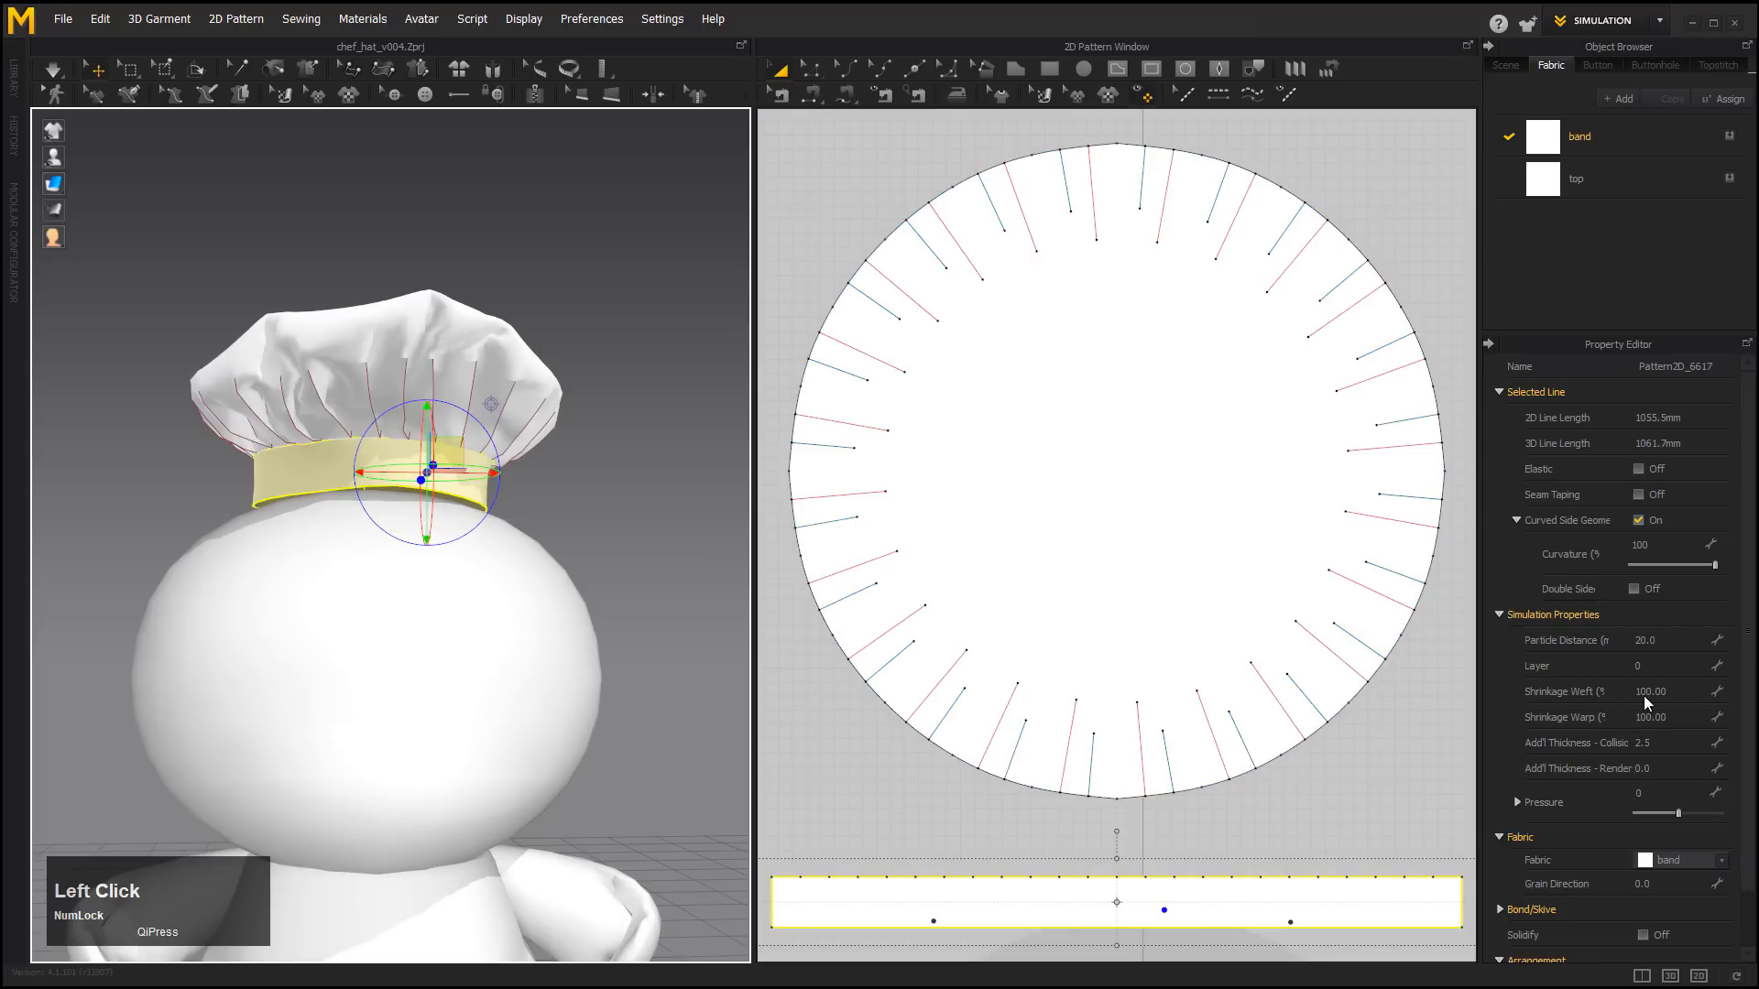
left_click(1668, 643)
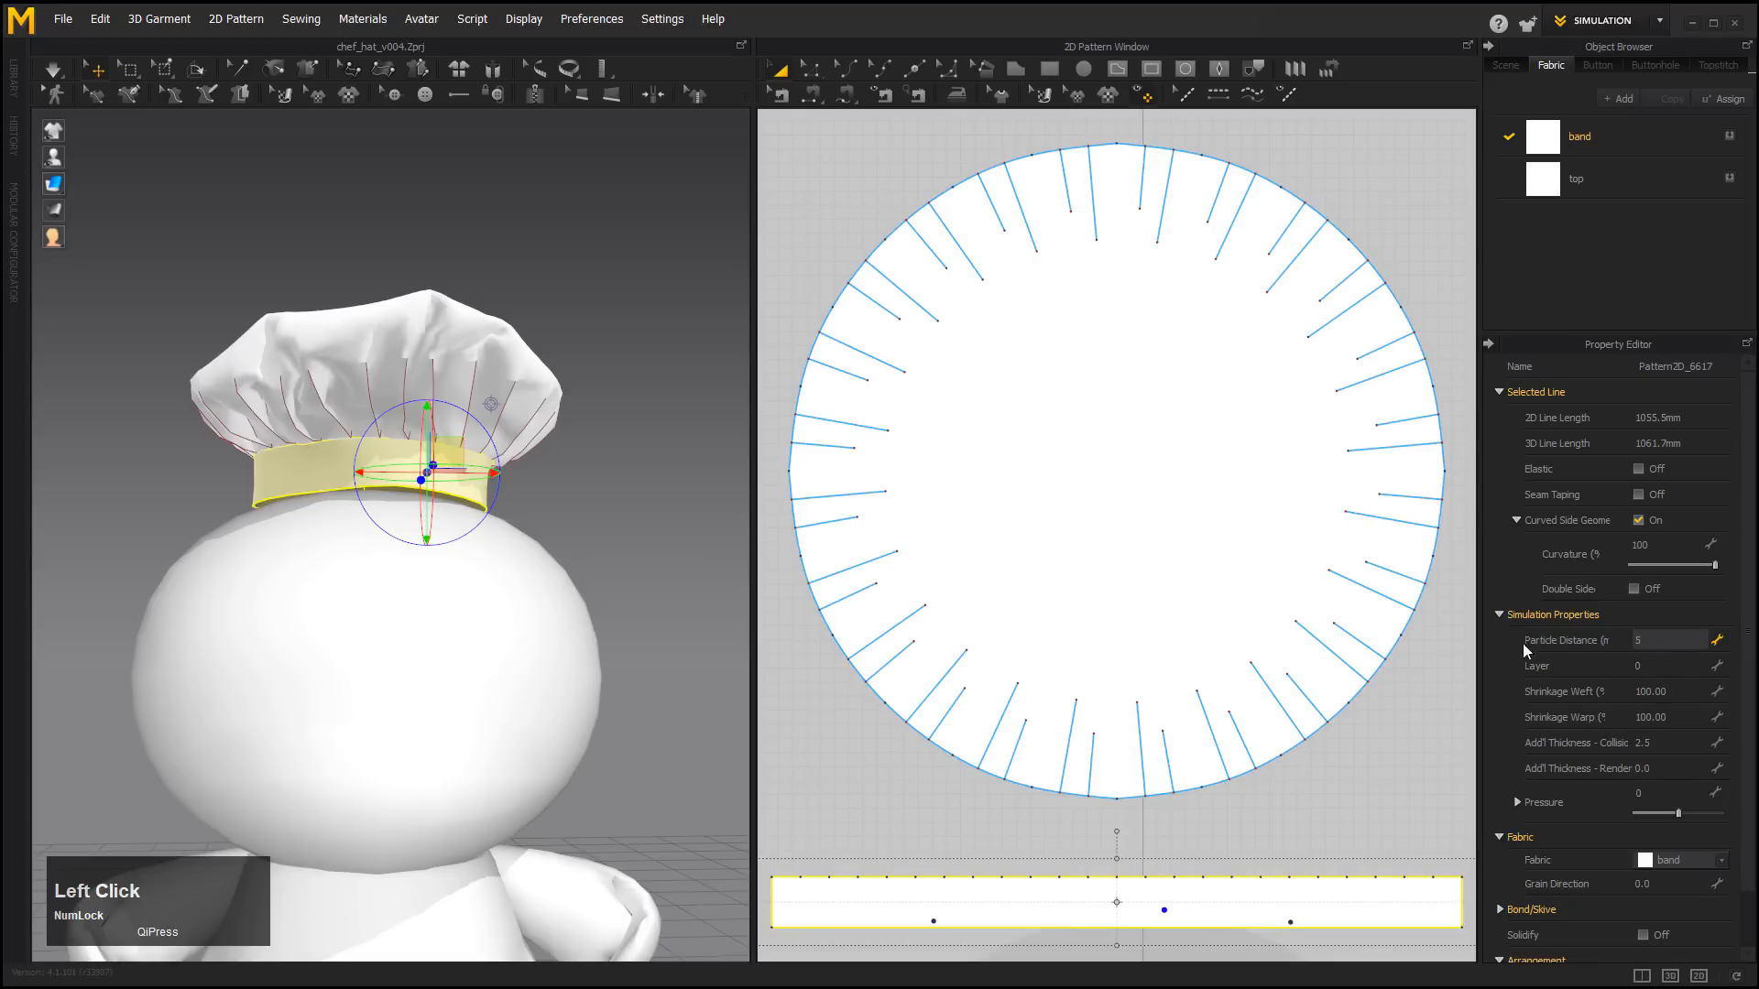
left_click(1358, 636)
left_click(1656, 639)
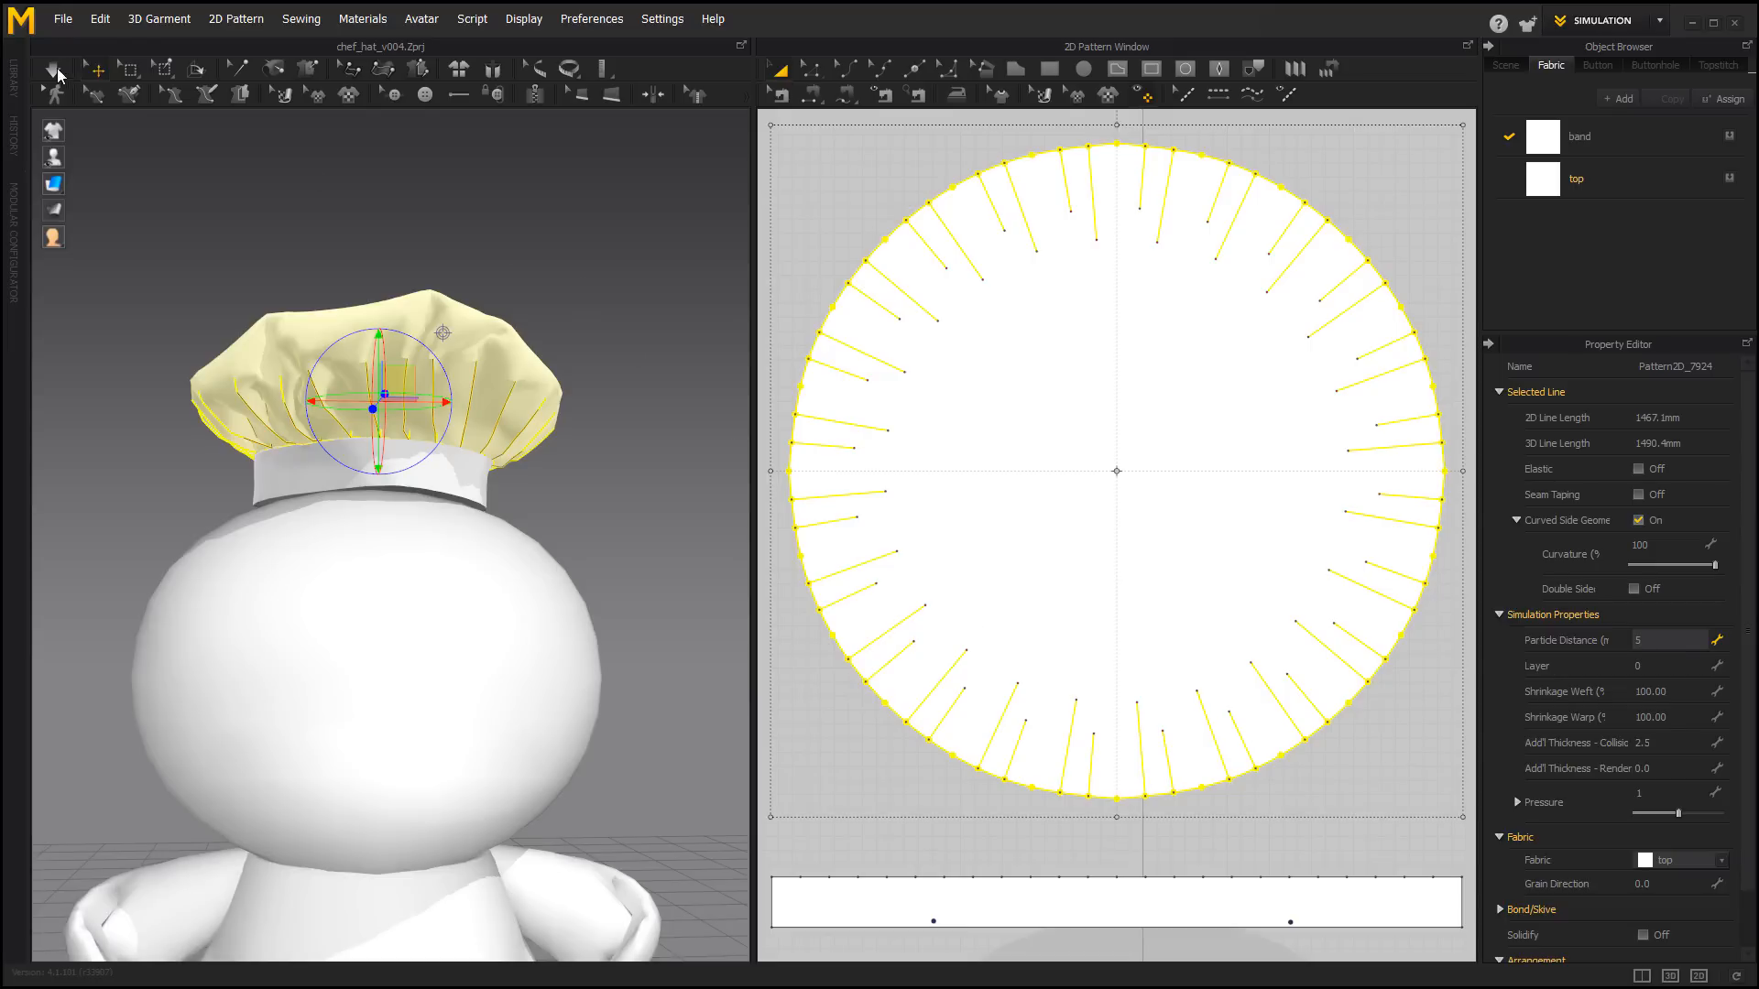
left_click(200, 146)
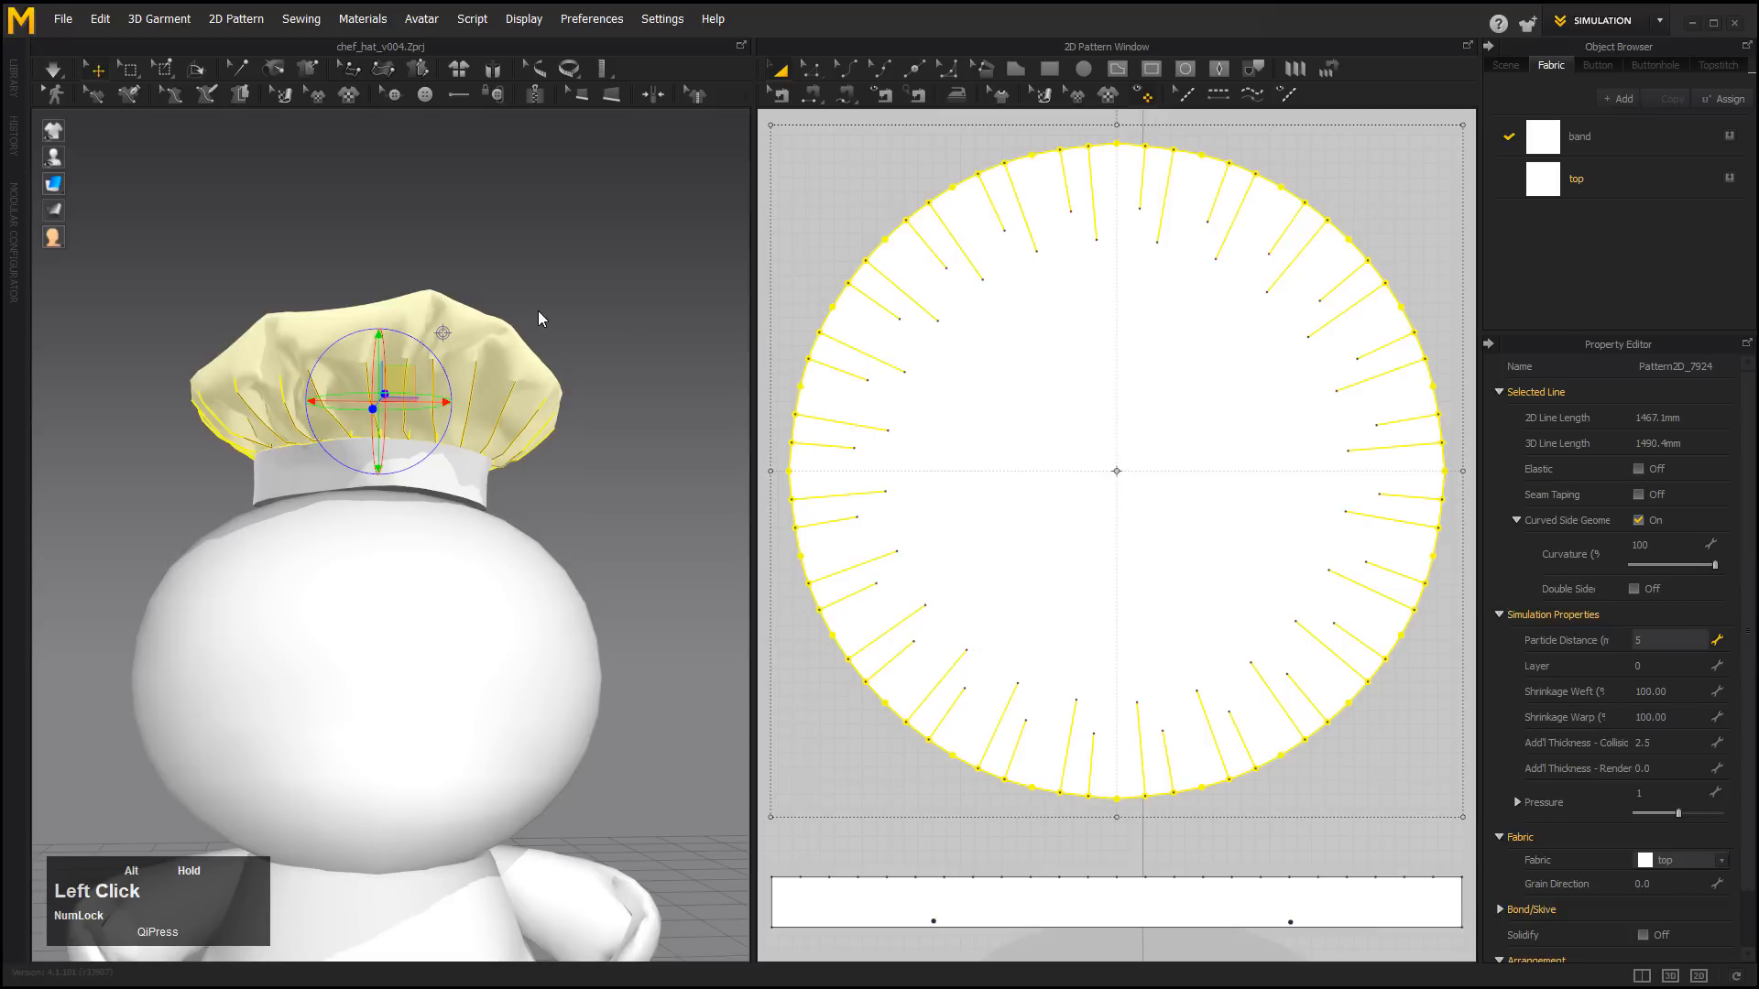
left_click_drag(536, 335, 558, 442)
Simulate the refined hat and pull its top fabric at several points to shape the folds.
left_click(51, 72)
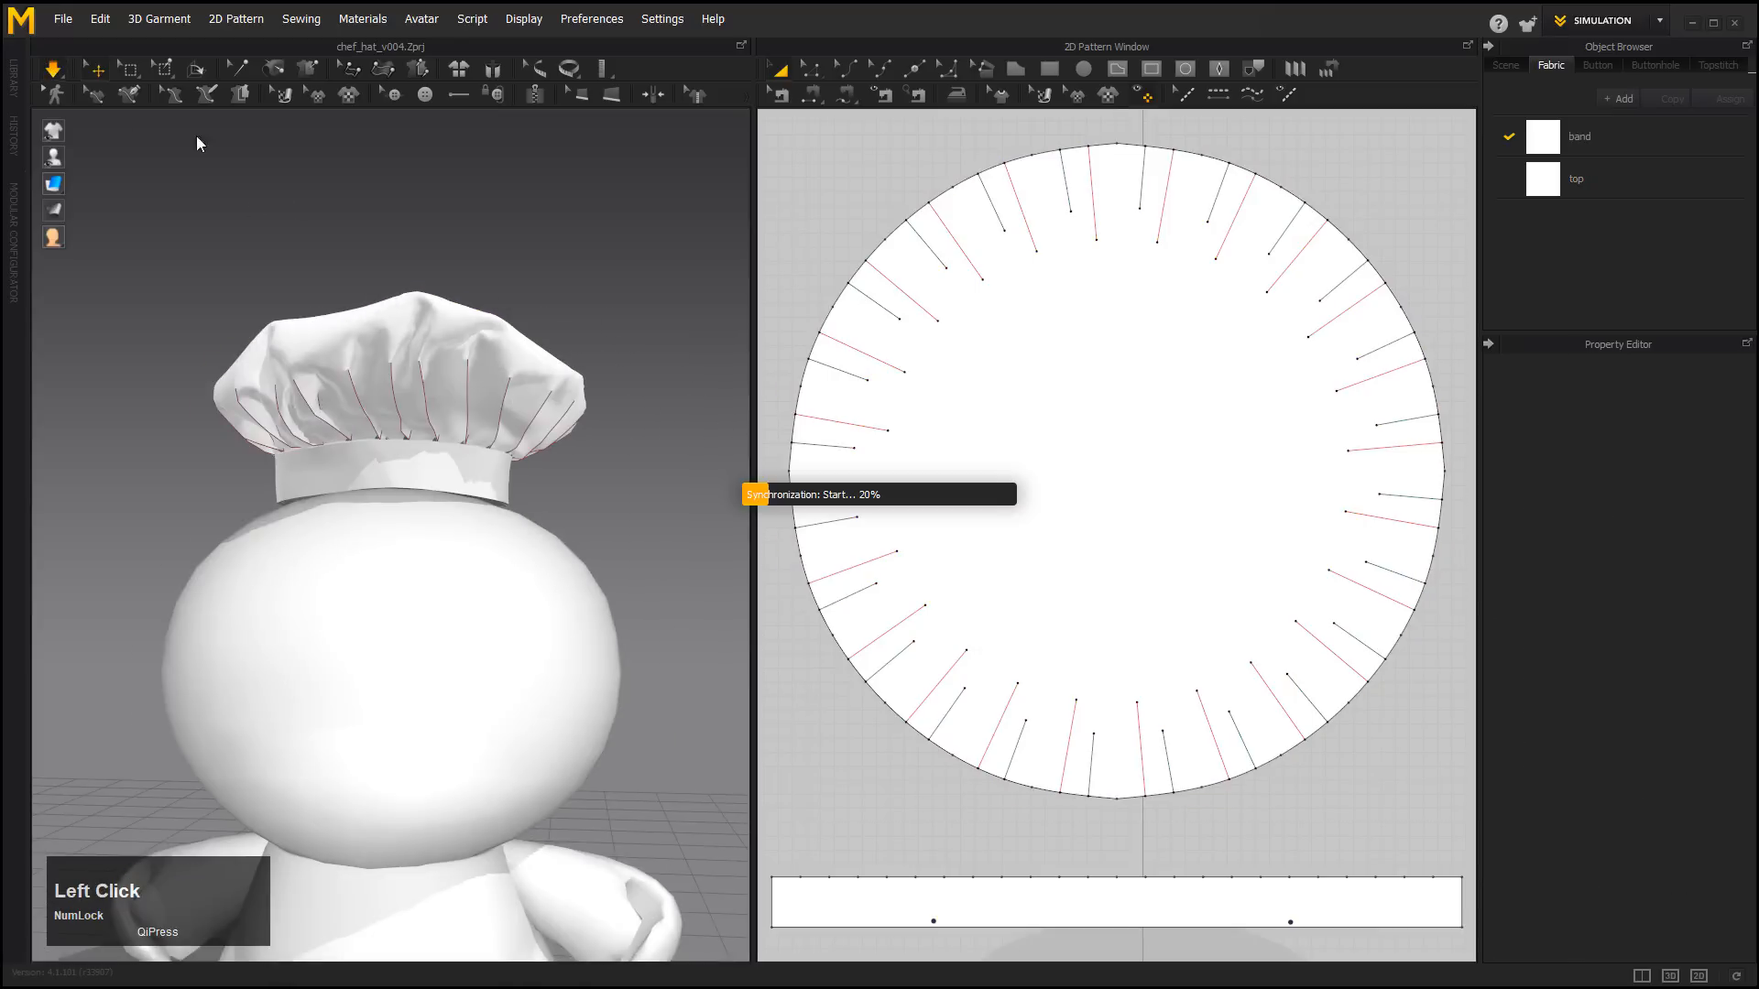
left_click_drag(196, 135, 627, 367, "alt")
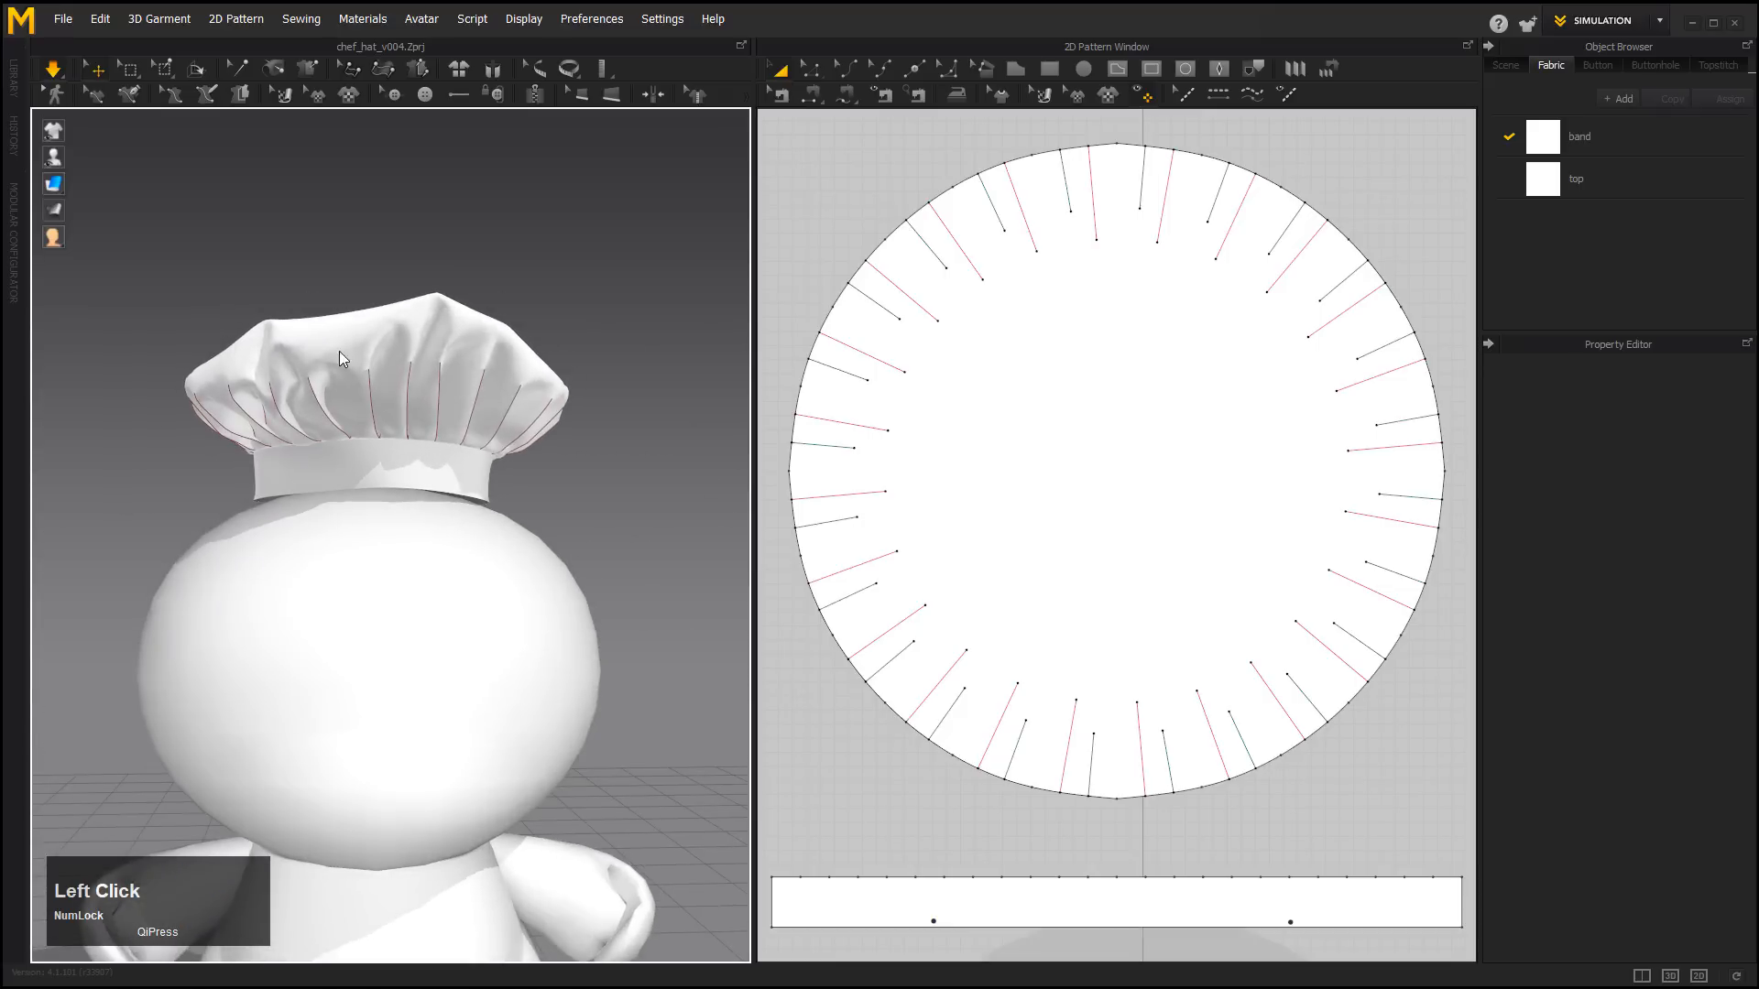
left_click_drag(256, 263, 409, 312, "alt")
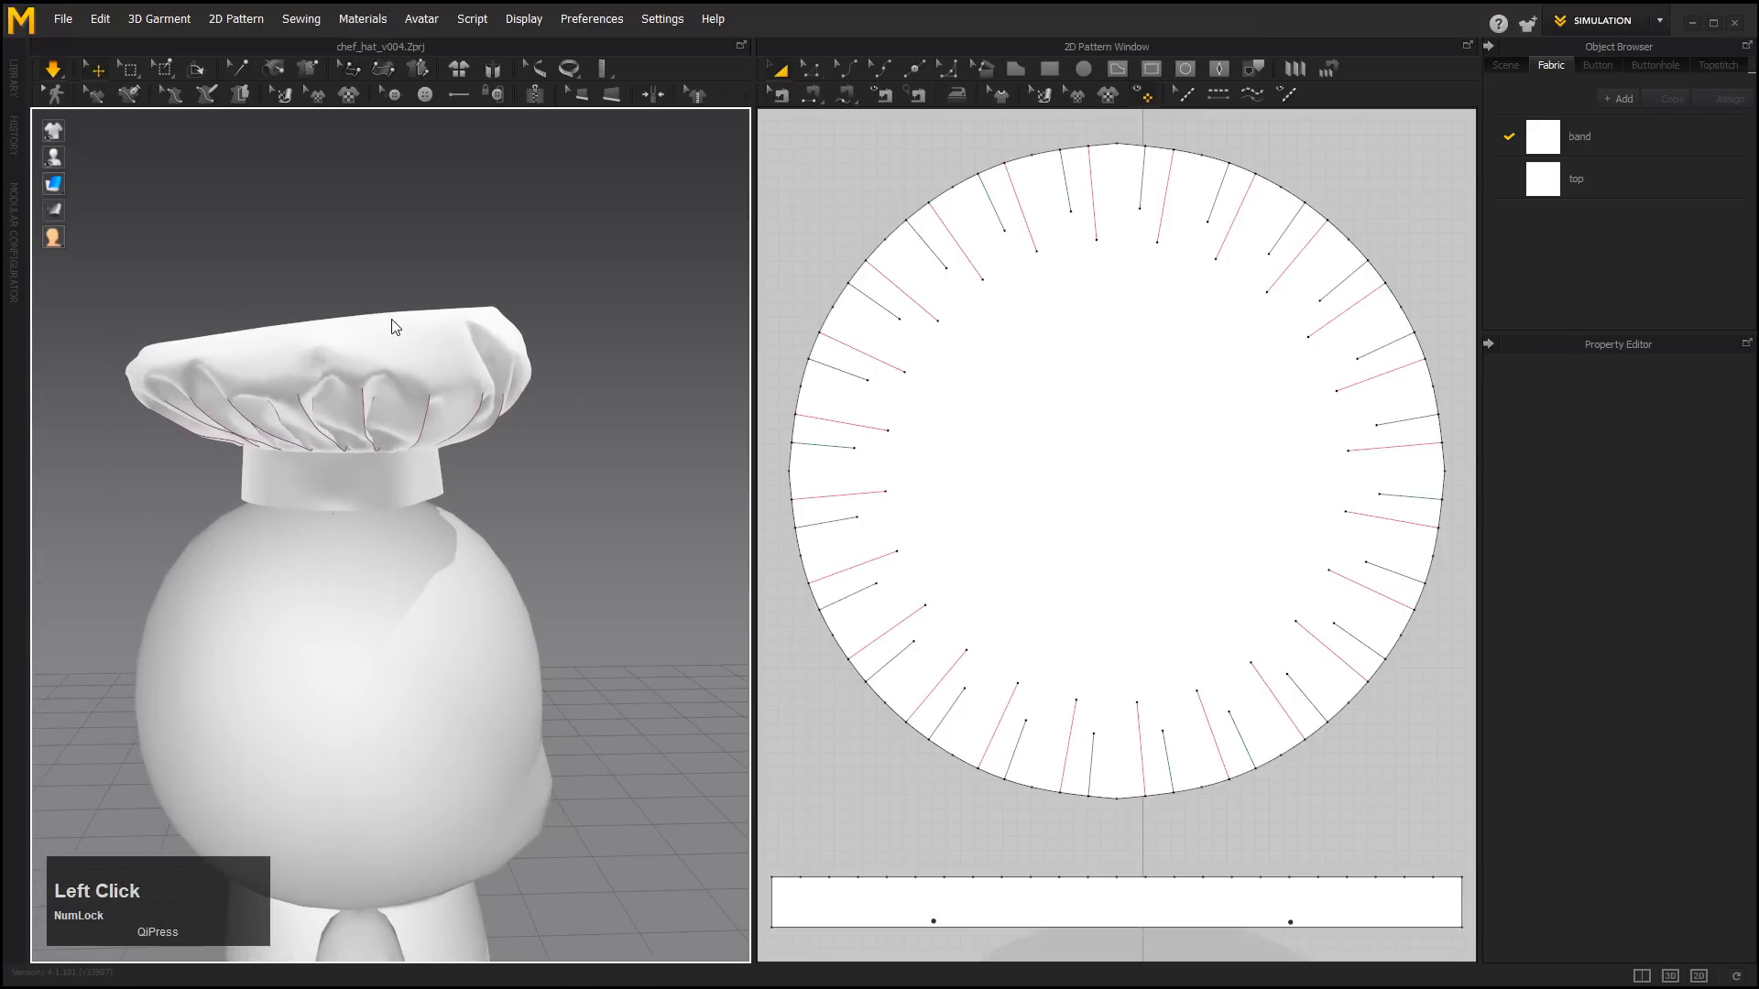
left_click_drag(561, 448, 365, 403, "alt")
left_click(150, 389)
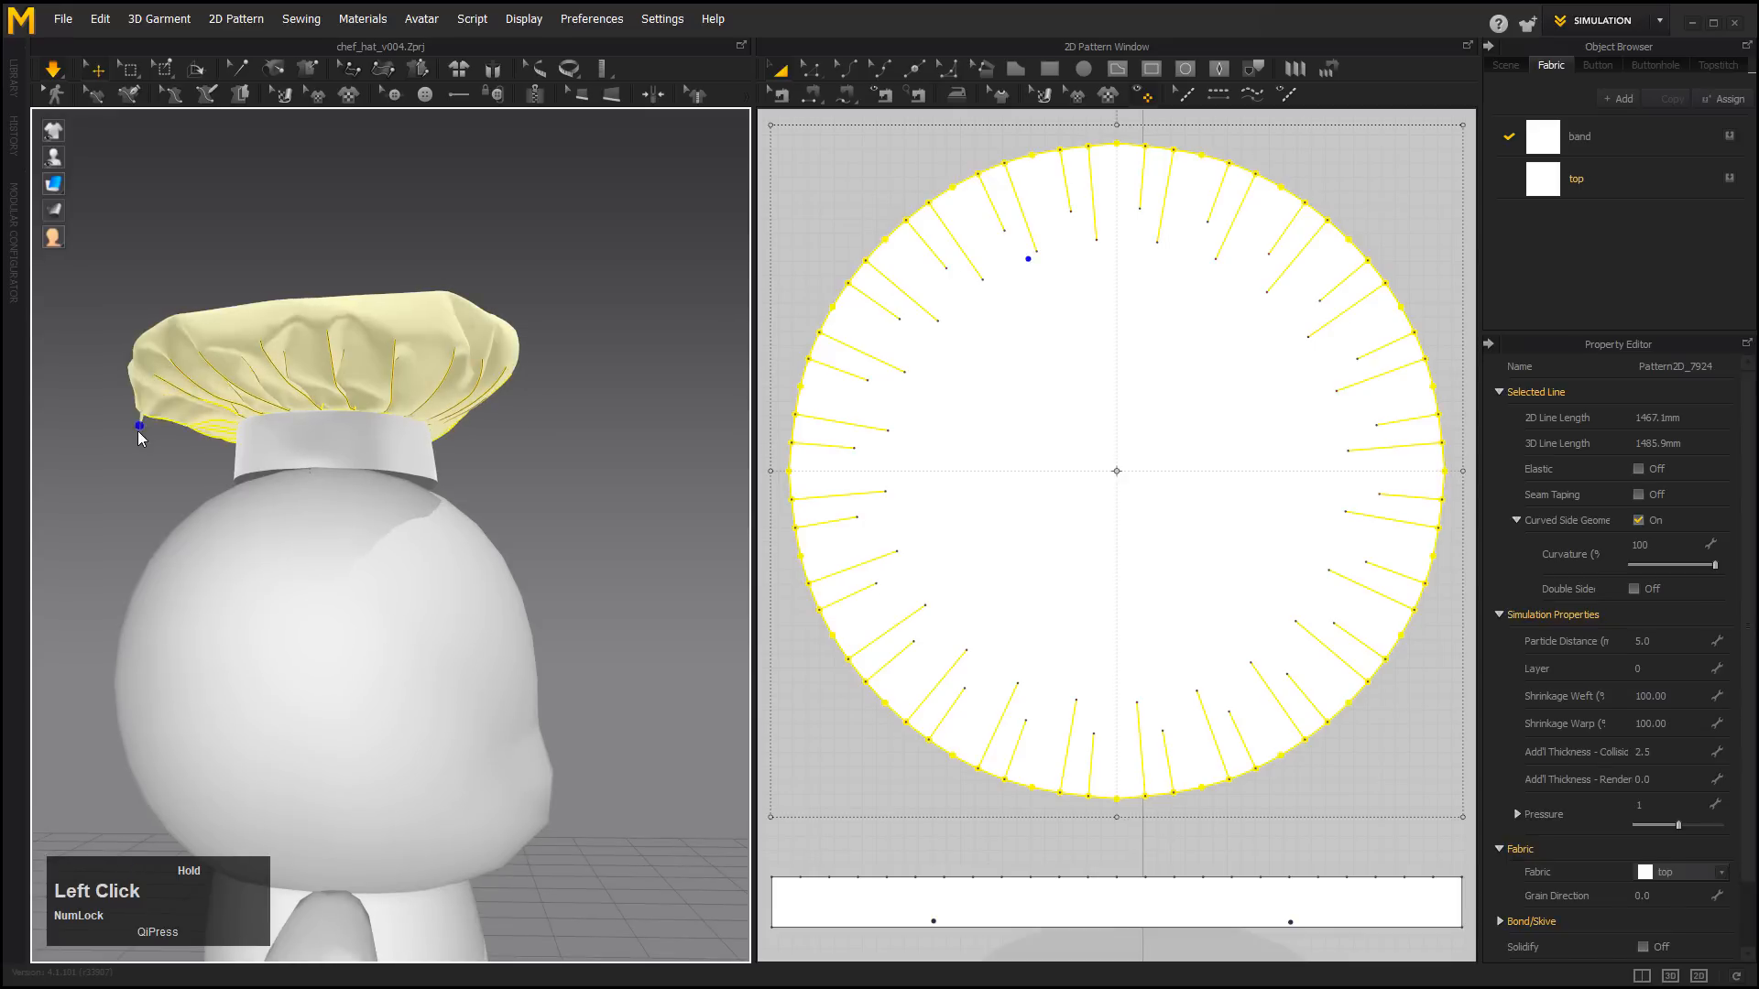
left_click_drag(486, 487, 370, 524, "alt")
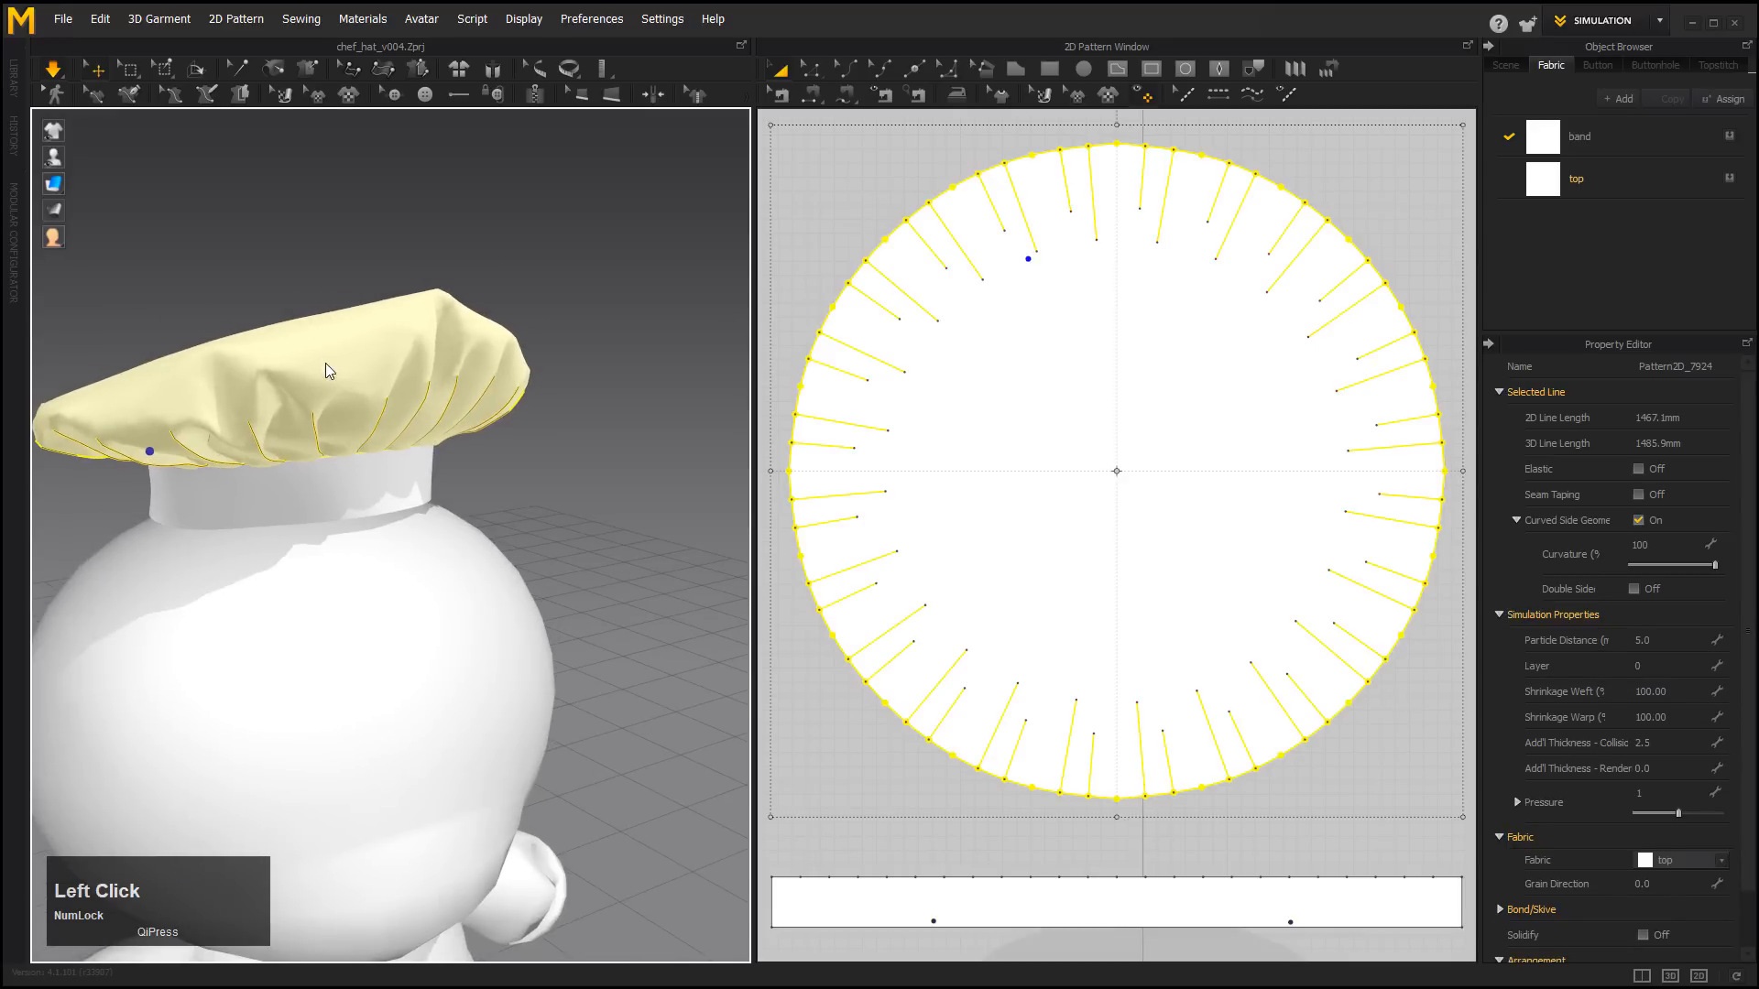
left_click_drag(459, 376, 434, 424, "alt")
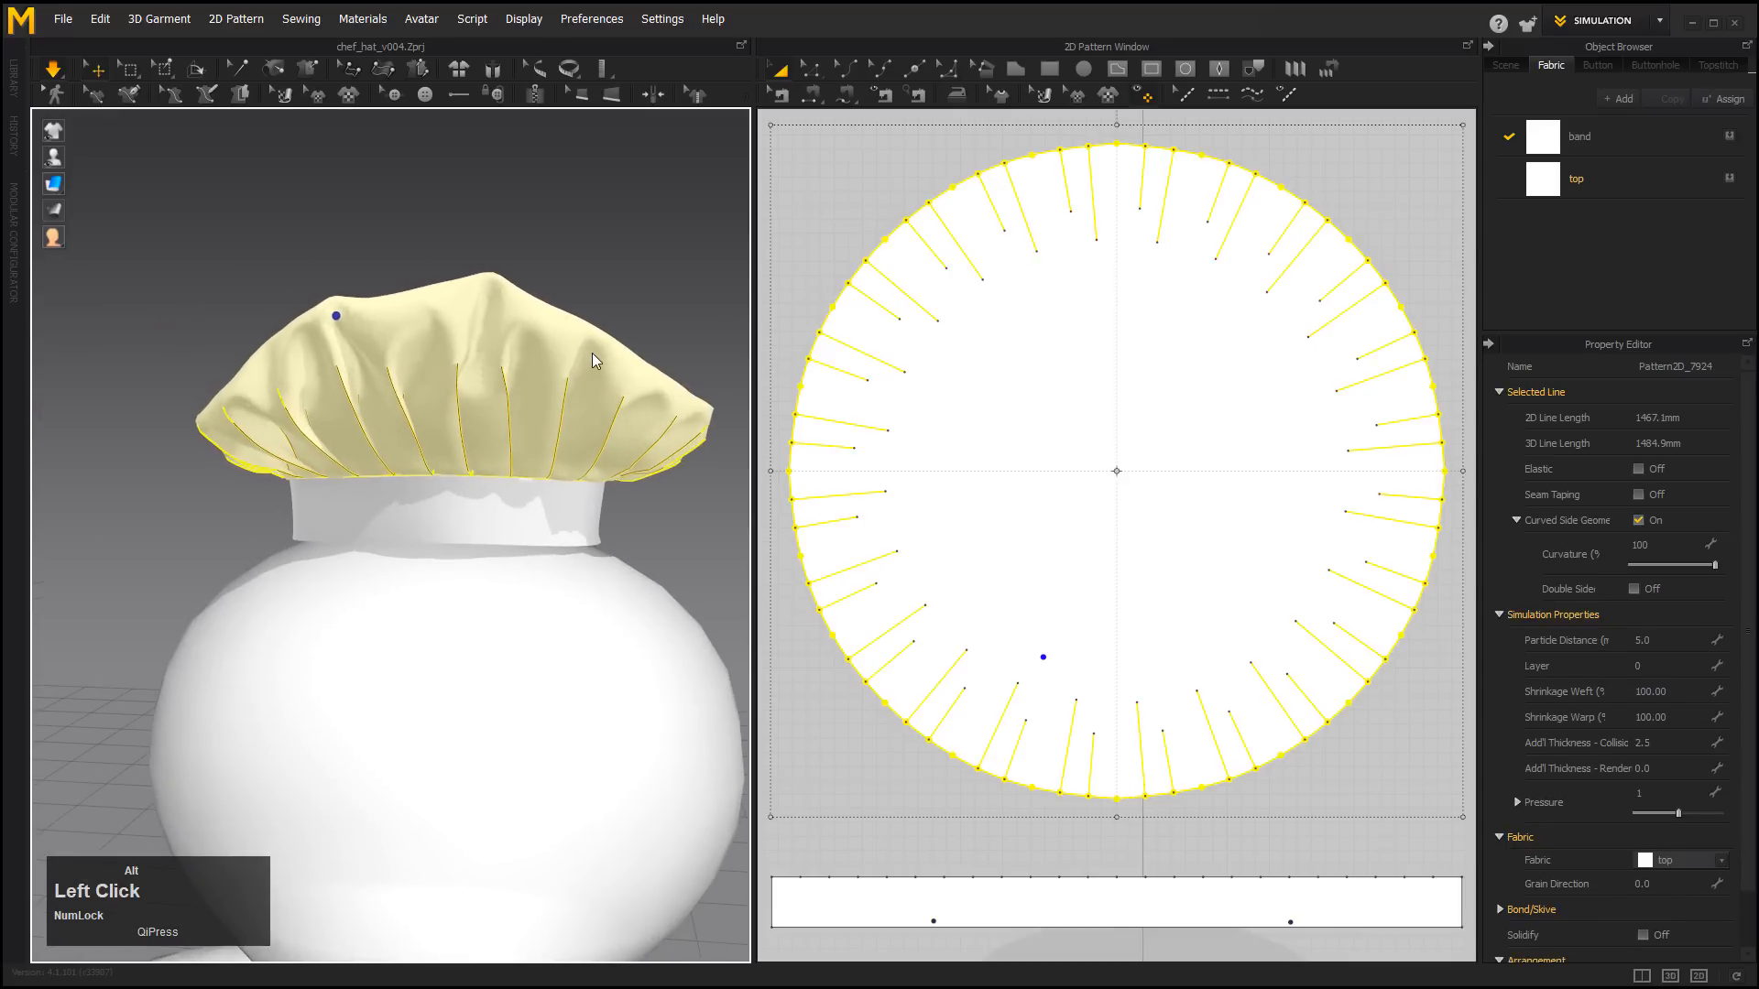
right_click_drag(602, 335, 603, 187, "alt")
left_click_drag(603, 187, 525, 300, "alt")
right_click_drag(524, 301, 563, 291, "alt")
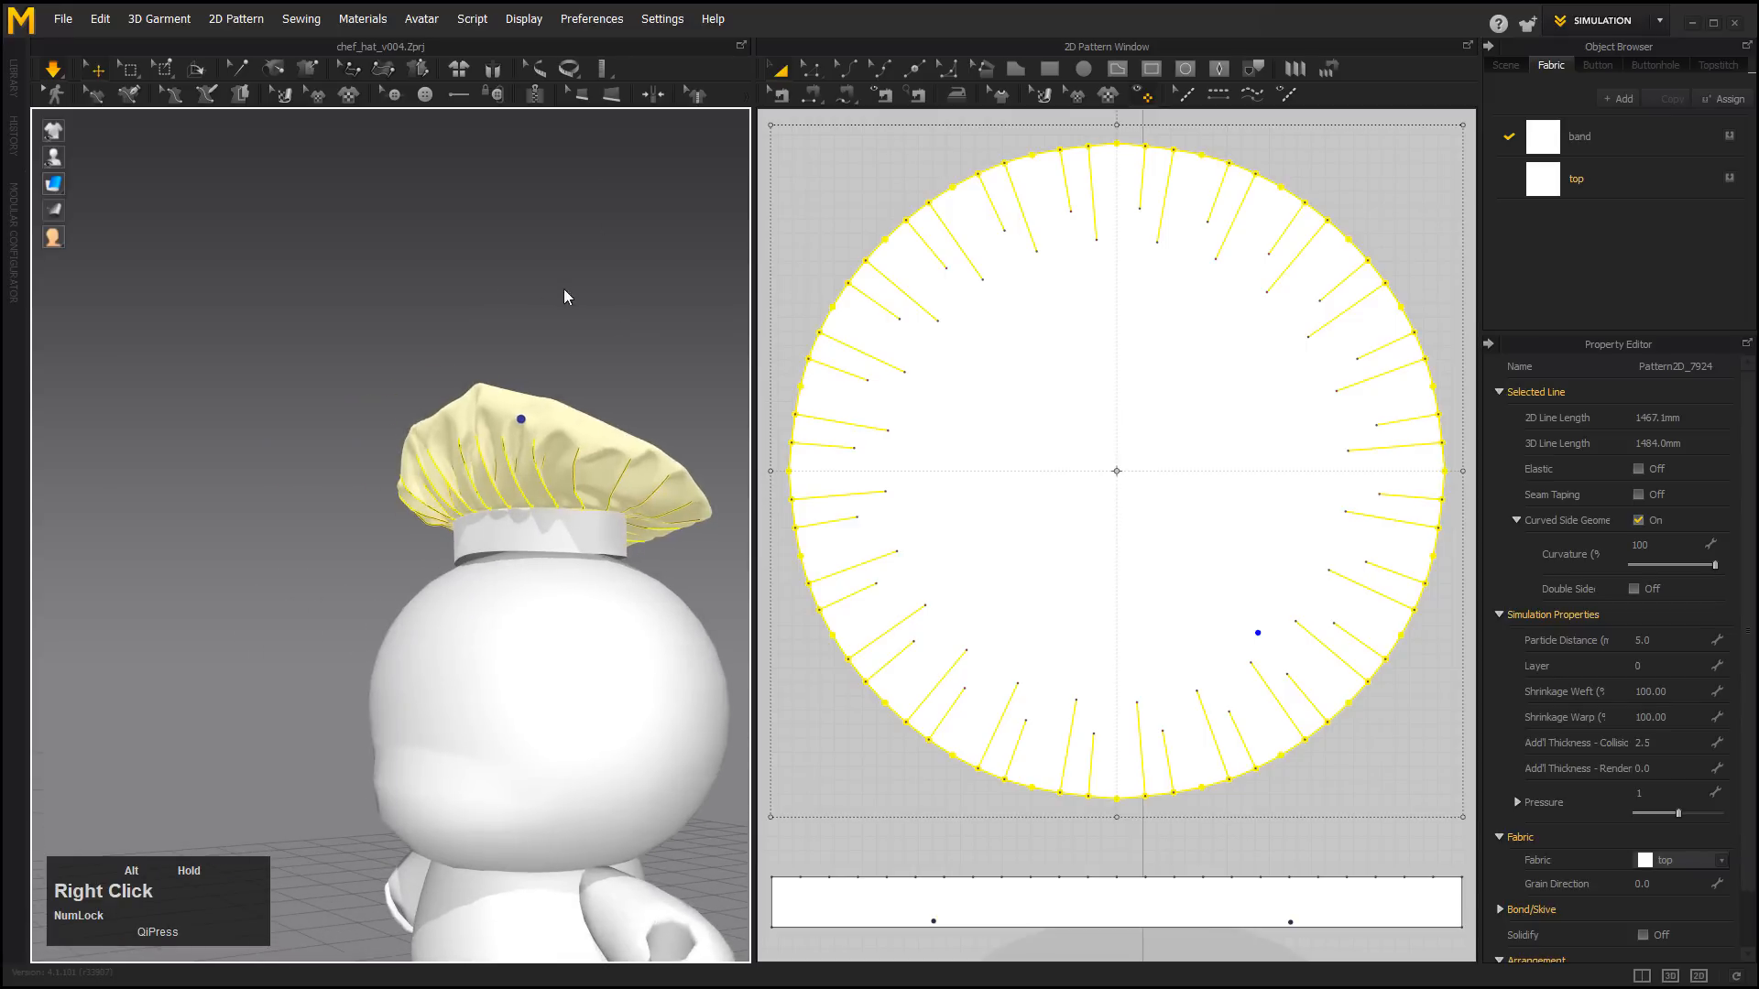
Stop the simulation and look over the refined hat from the side and front.
left_click_drag(563, 291, 404, 306, "alt")
left_click(356, 304)
right_click_drag(404, 306, 479, 306, "alt")
left_click_drag(480, 306, 216, 303, "alt")
right_click_drag(216, 302, 525, 451, "alt")
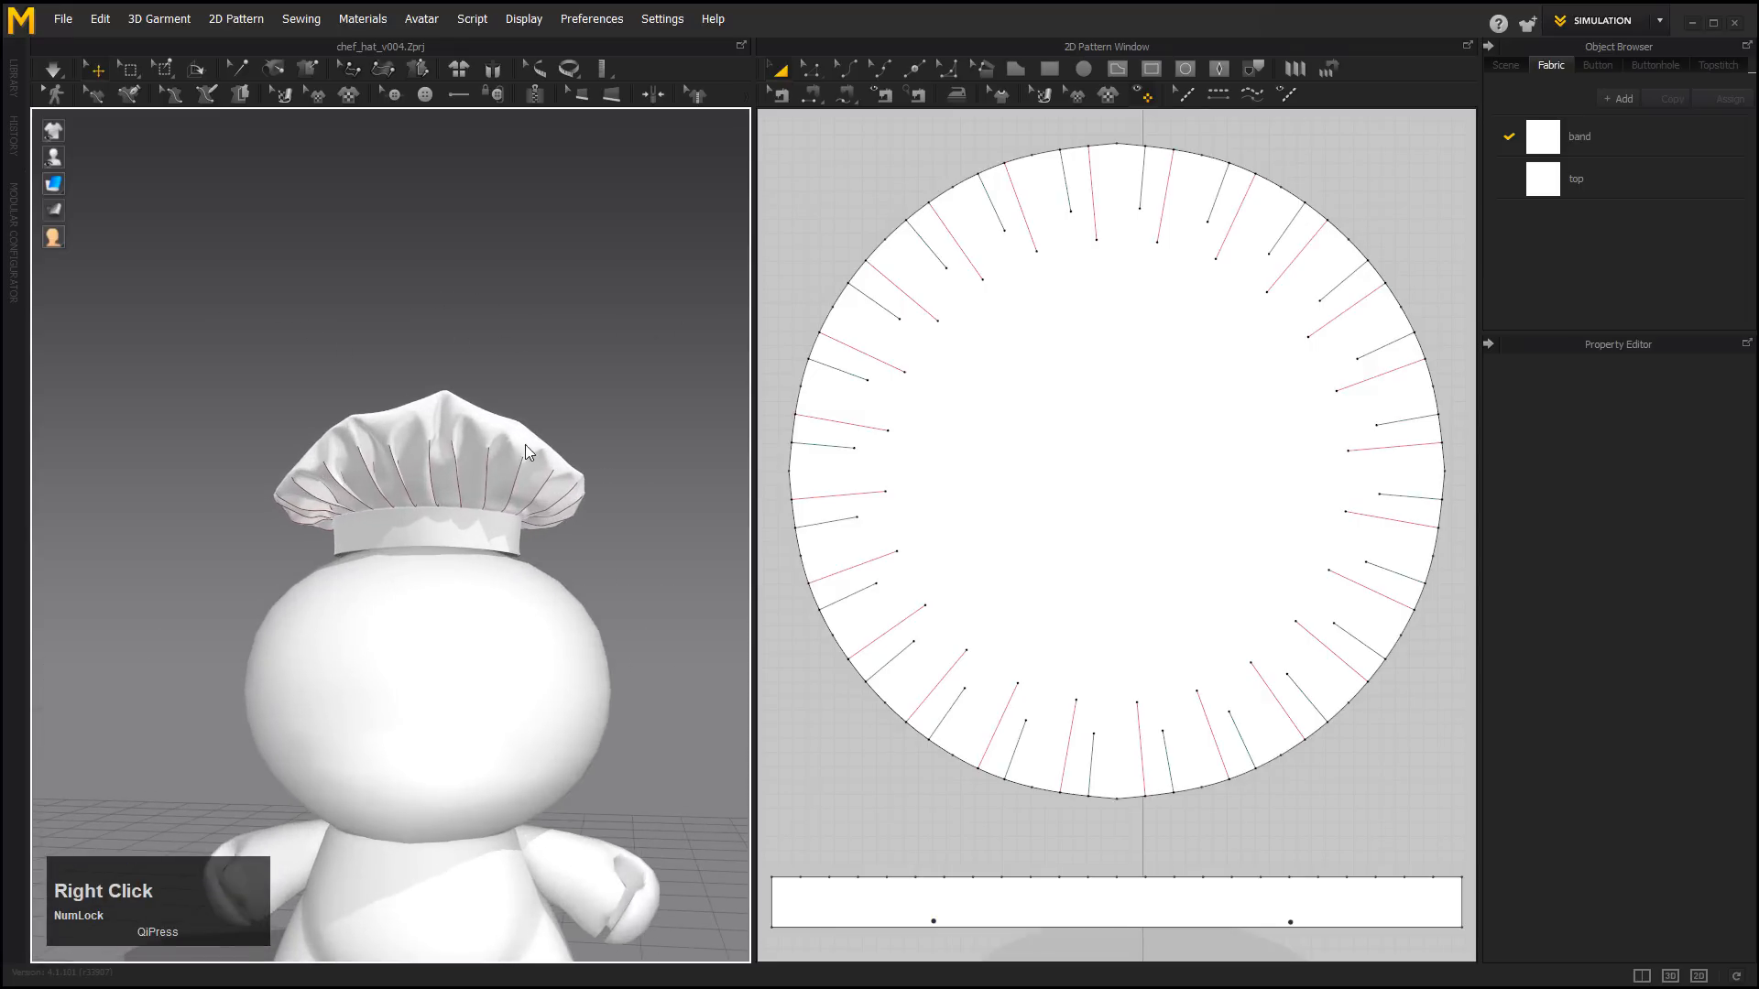
Set the pressure of the circular top pattern to 2 and simulate the hat briefly.
left_click(1106, 461)
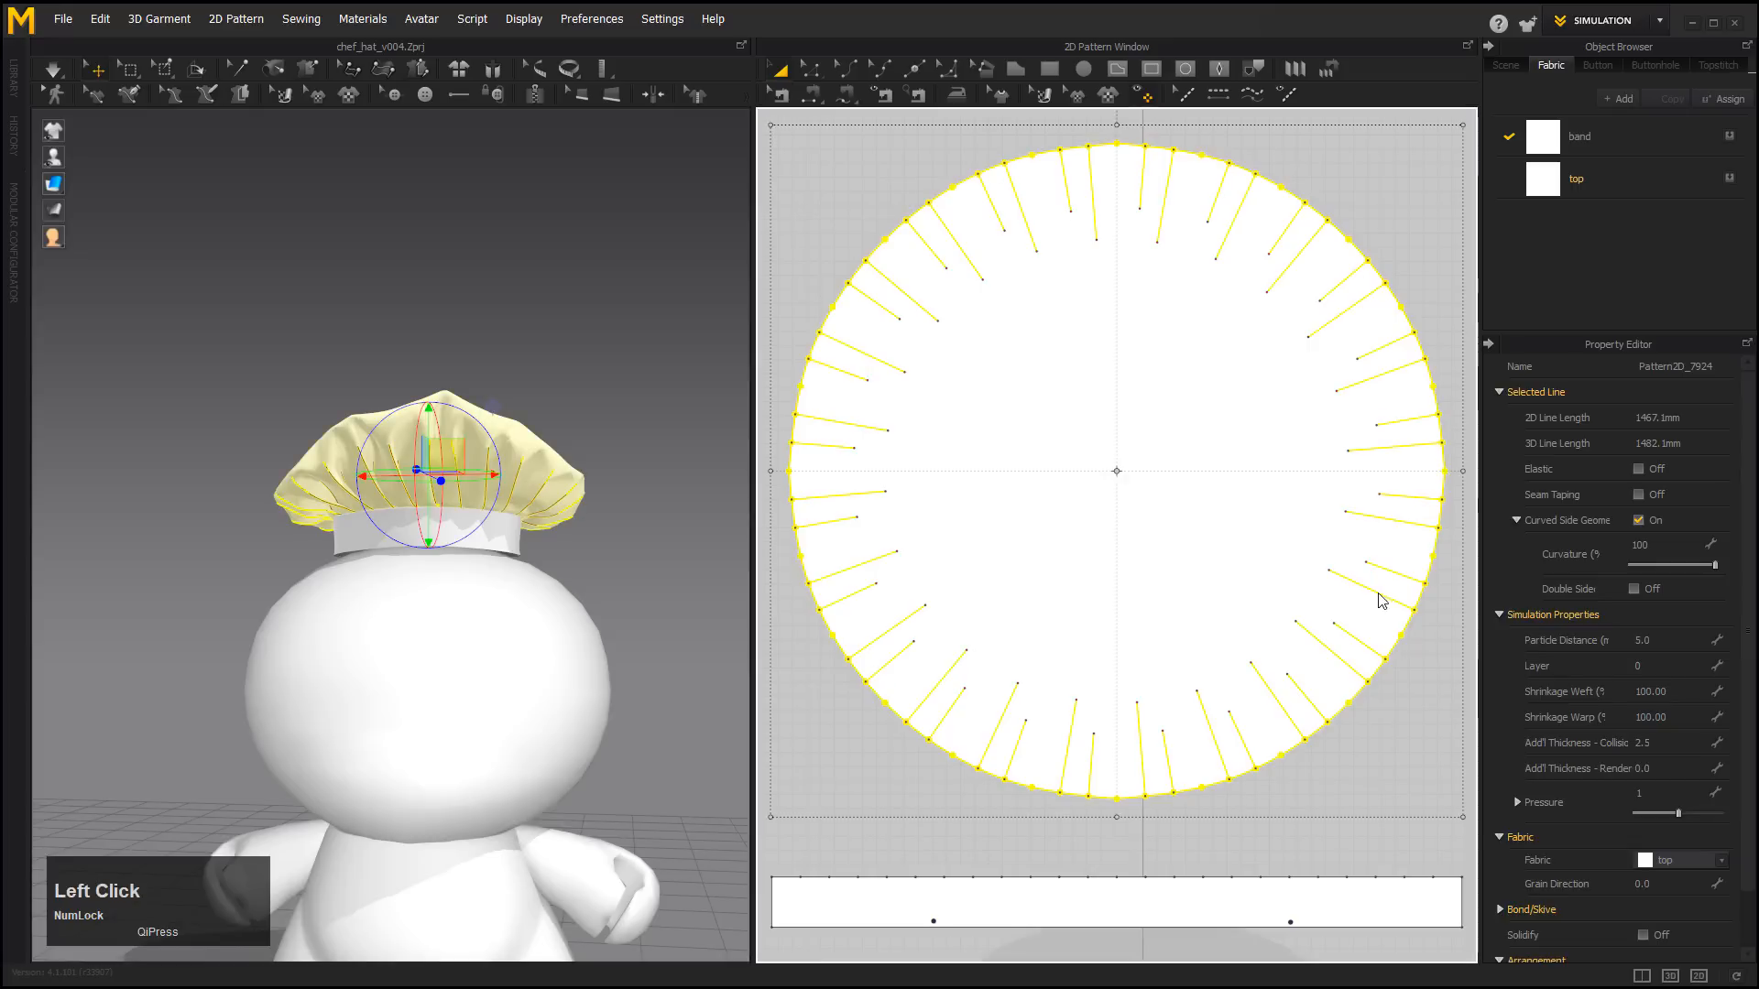
left_click(1649, 793)
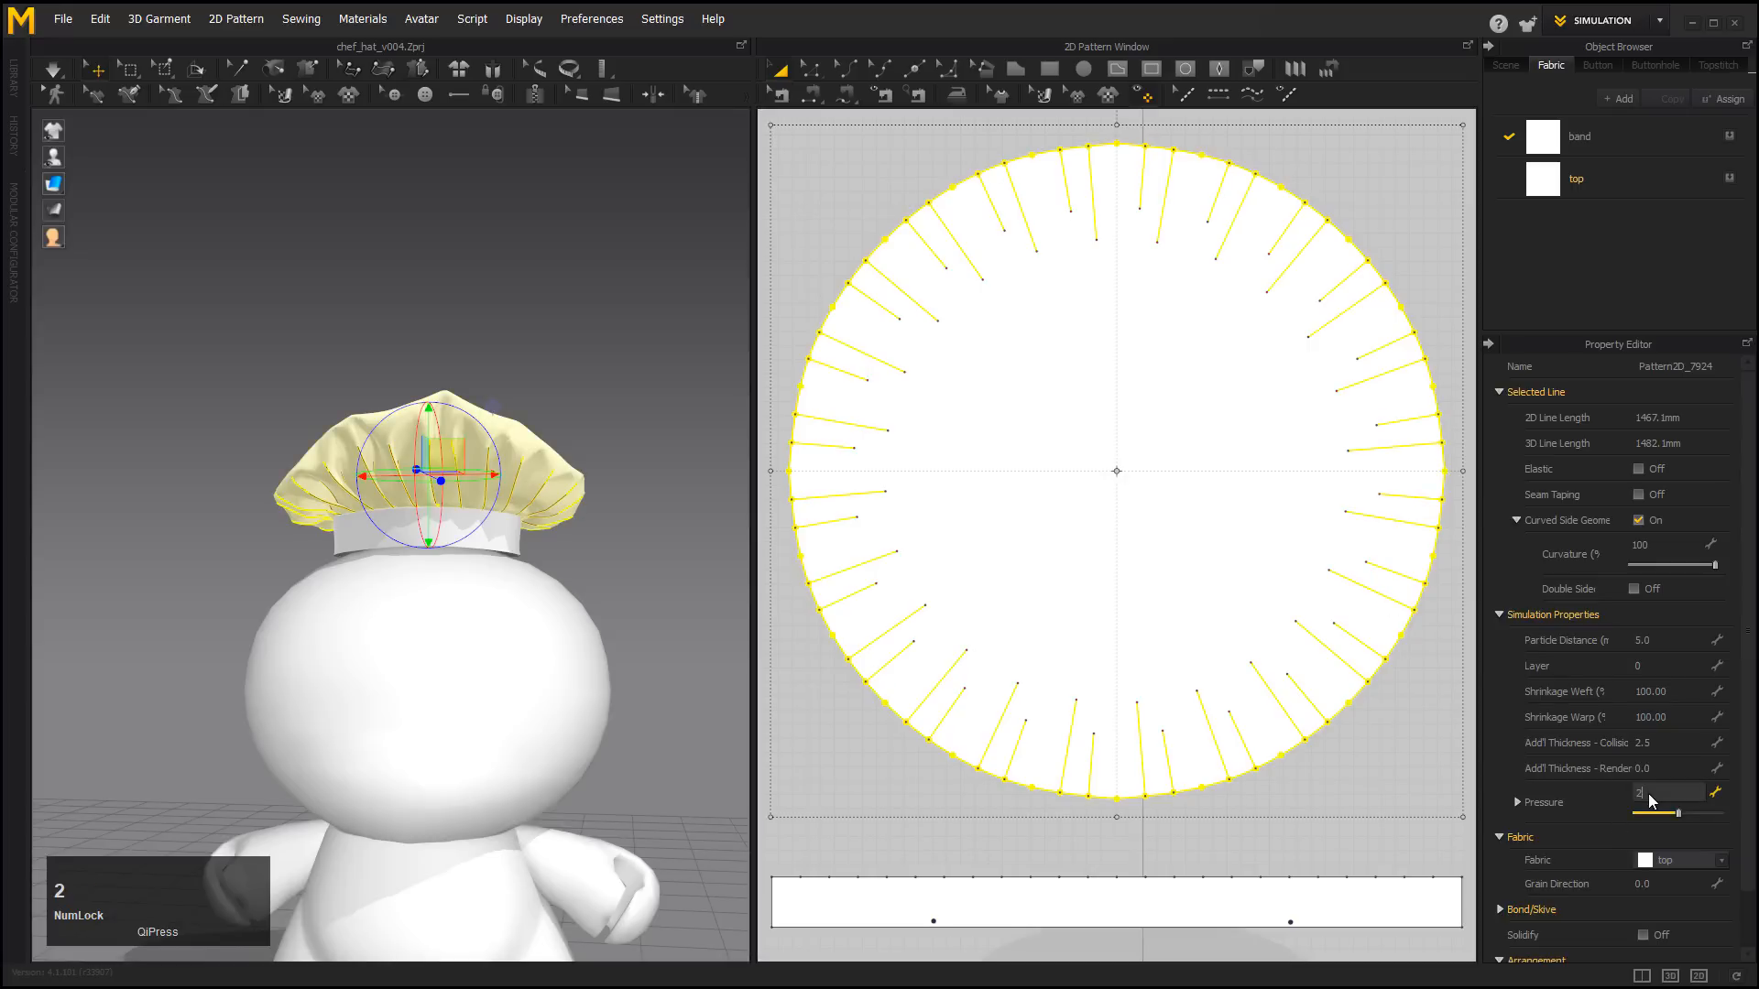
key("Return")
left_click(60, 66)
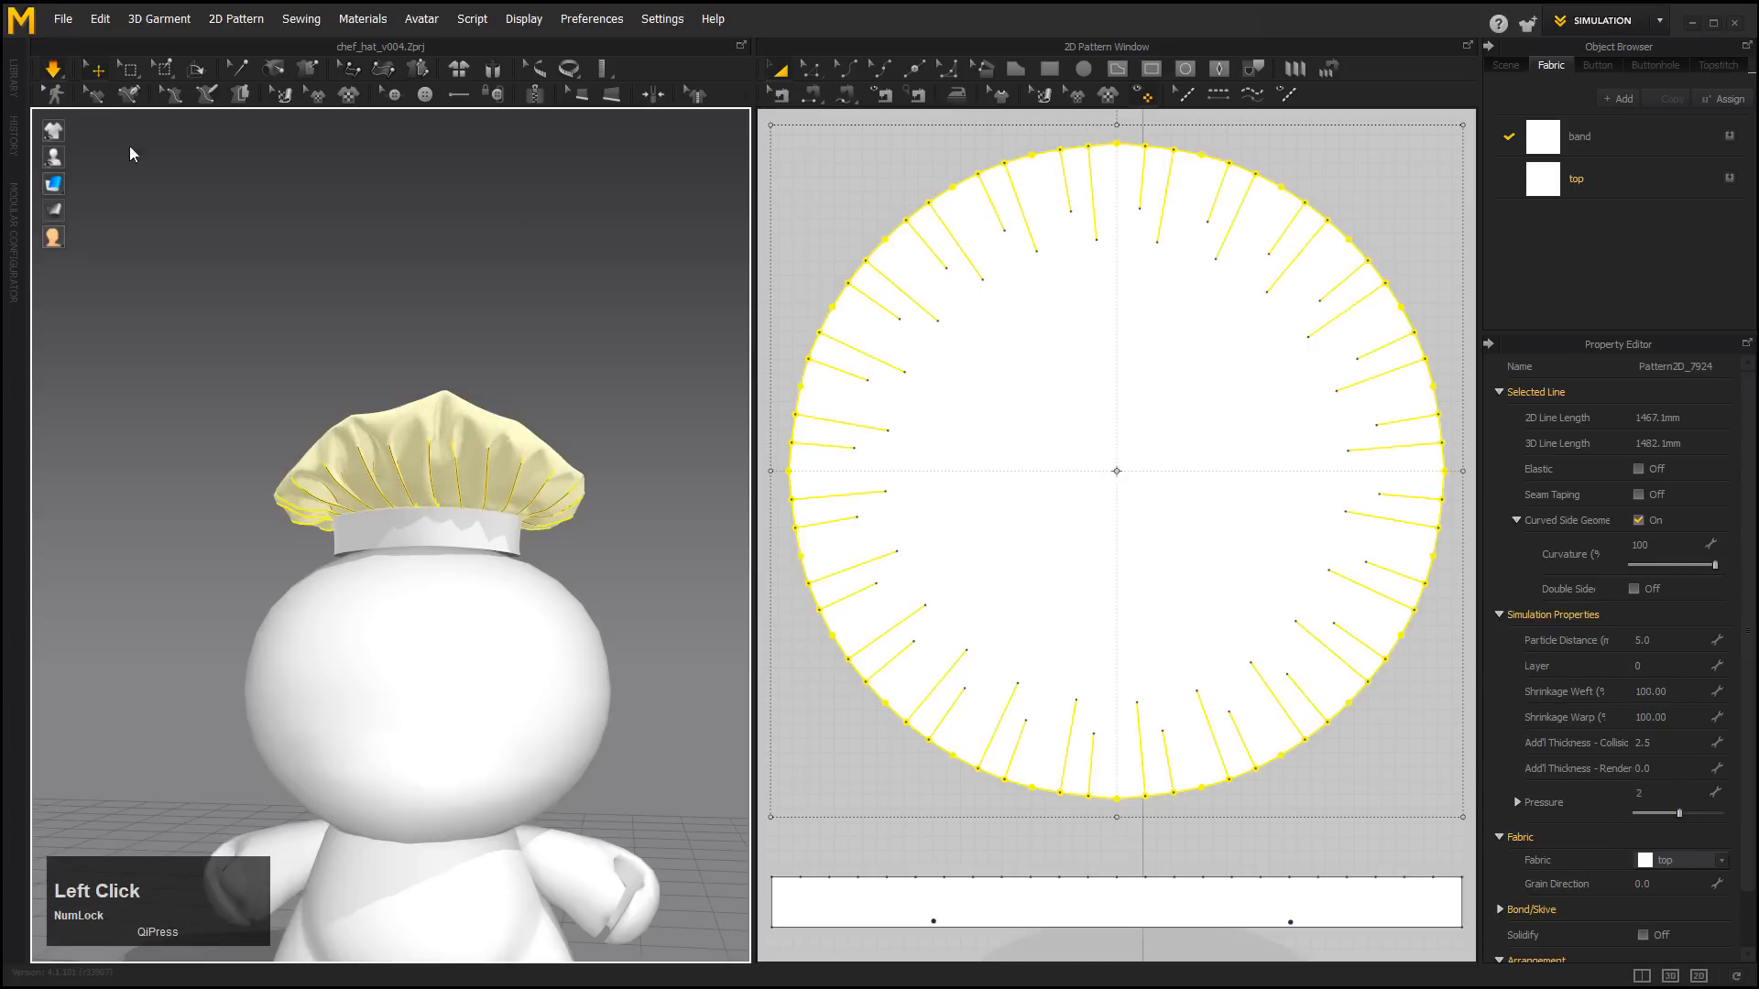
left_click_drag(362, 284, 538, 366, "alt")
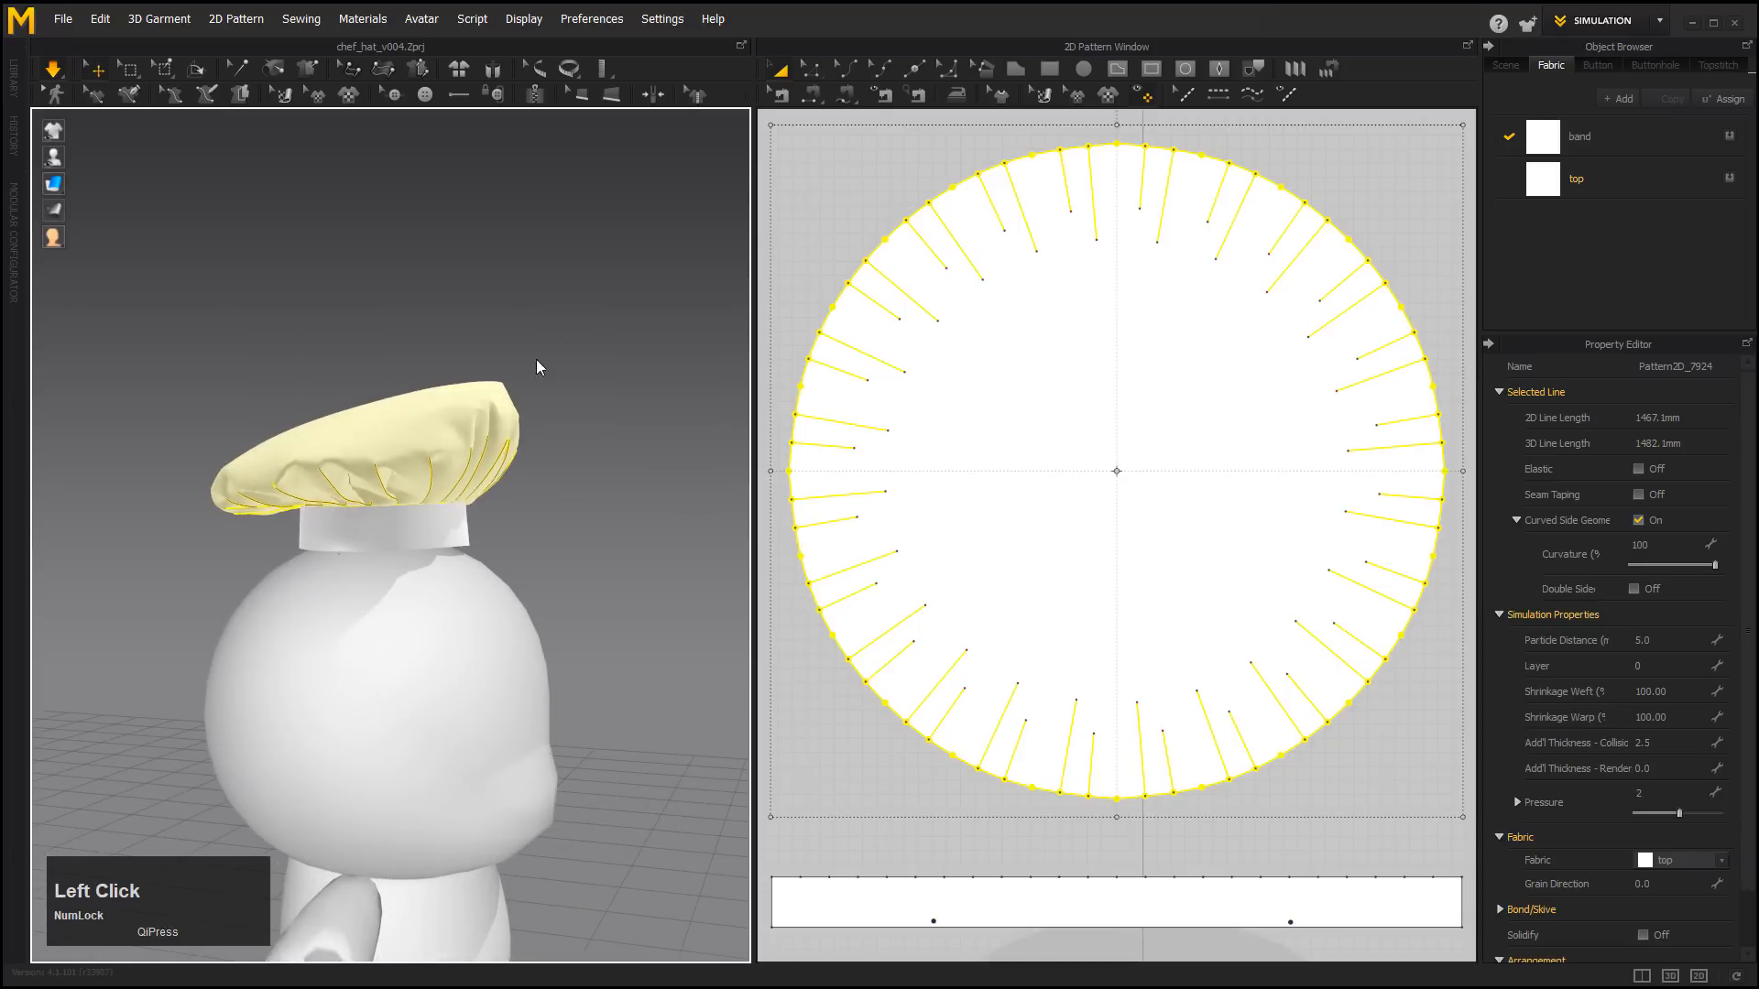
left_click(53, 70)
Examine the puffed hat on the avatar from several sides and from farther away.
left_click_drag(584, 361, 283, 425, "alt")
left_click(491, 318)
right_click_drag(283, 424, 216, 345, "alt")
left_click_drag(217, 346, 574, 381, "alt")
right_click_drag(574, 381, 526, 404, "alt")
middle_click_drag(526, 404, 436, 298, "alt")
left_click_drag(436, 299, 541, 353, "alt")
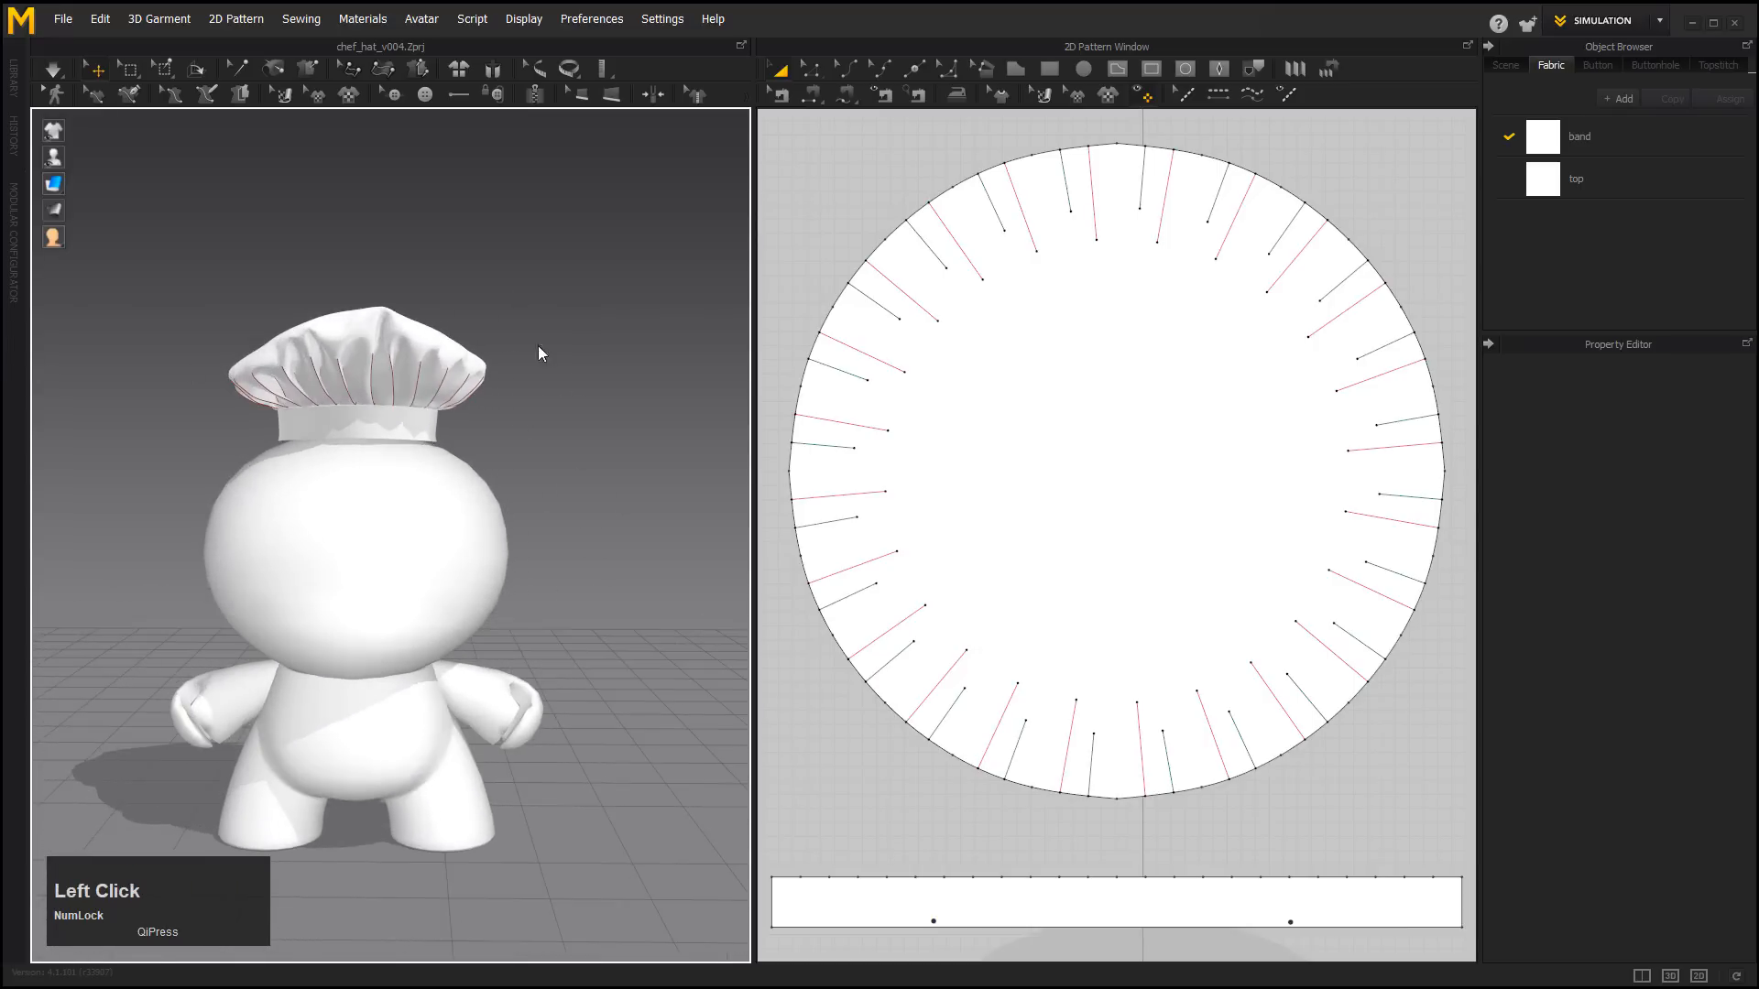
right_click_drag(541, 471, 636, 455, "alt")
scroll(1141, 603, "down", 3)
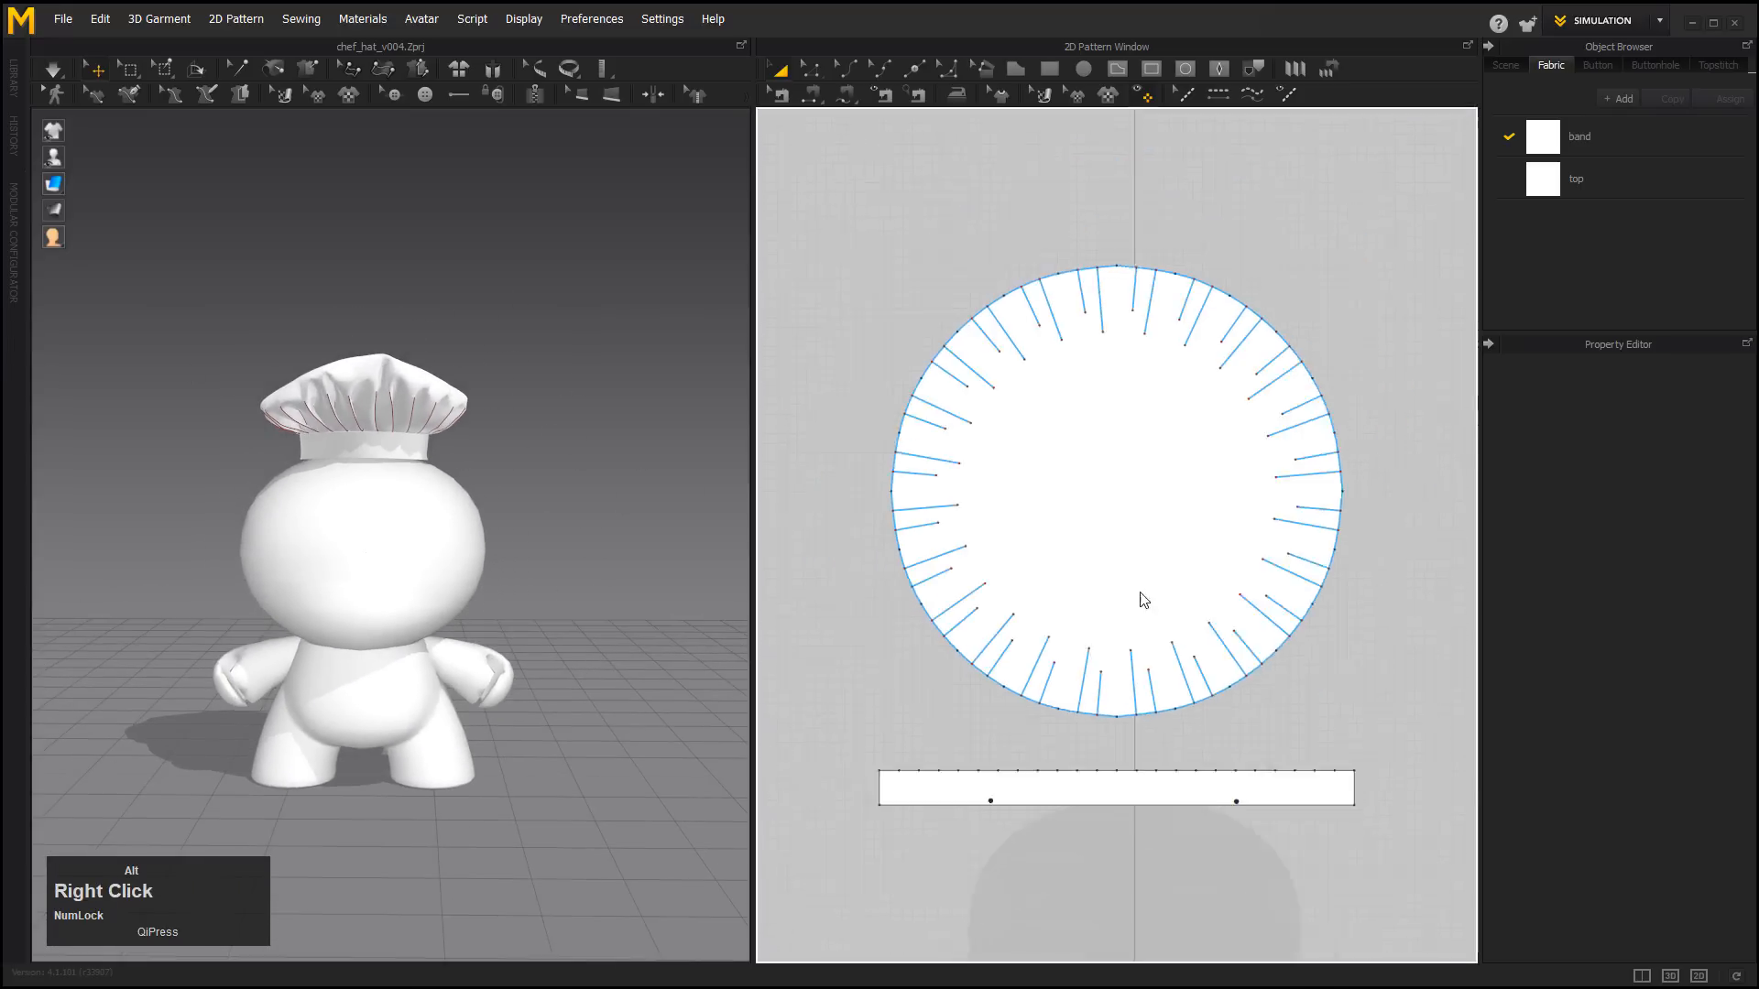
Switch to the UV Editor workspace and move the top and band patterns into the 0–1 UV square.
left_click(1659, 22)
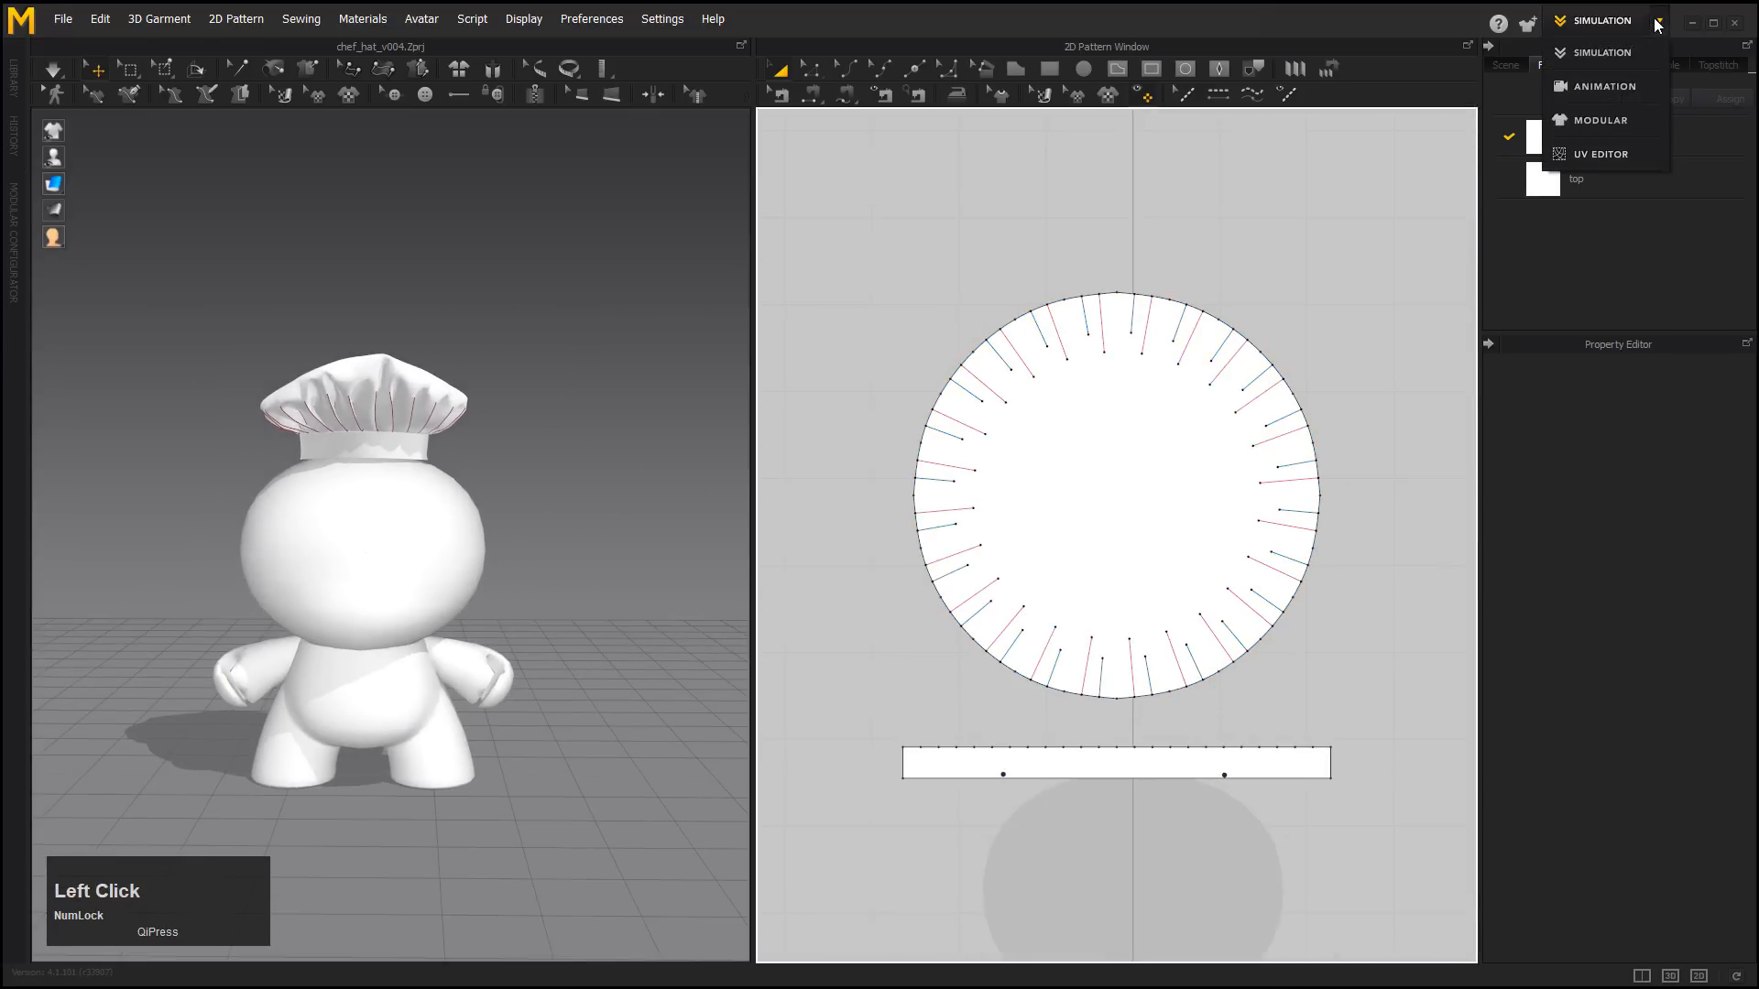
left_click(1603, 154)
right_click_drag(1312, 537, 1274, 453, "alt")
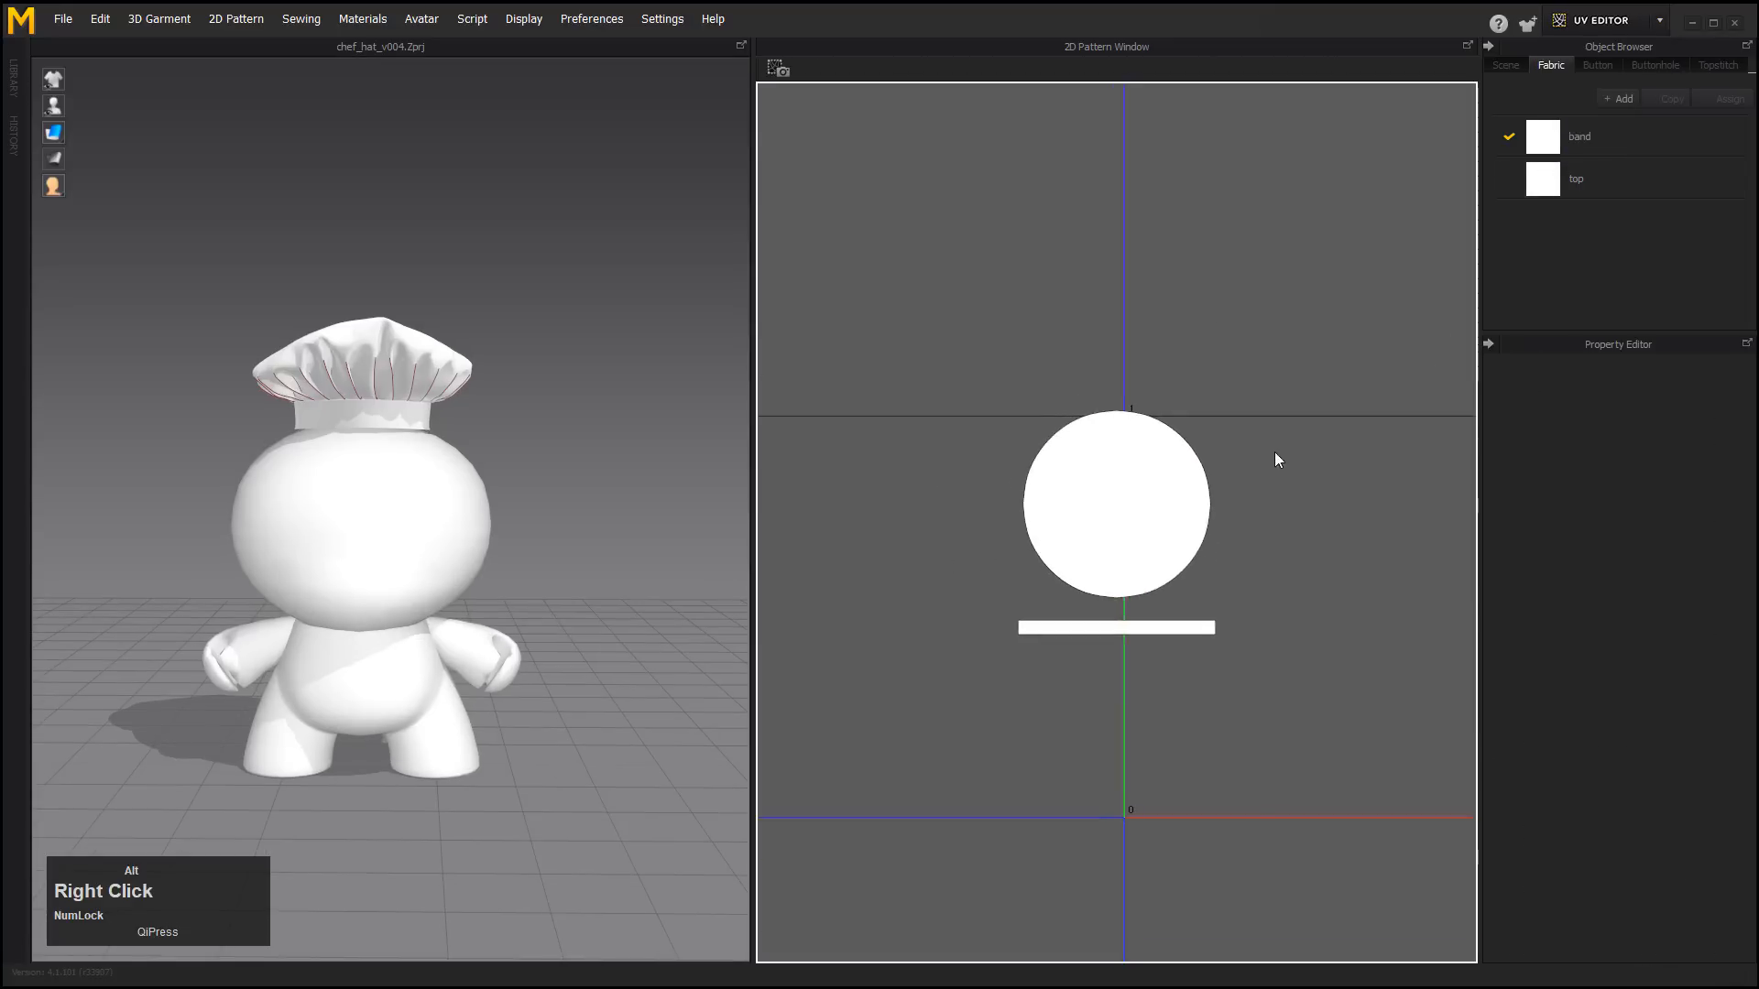
middle_click_drag(1163, 469, 942, 487)
left_click_drag(943, 487, 1144, 515)
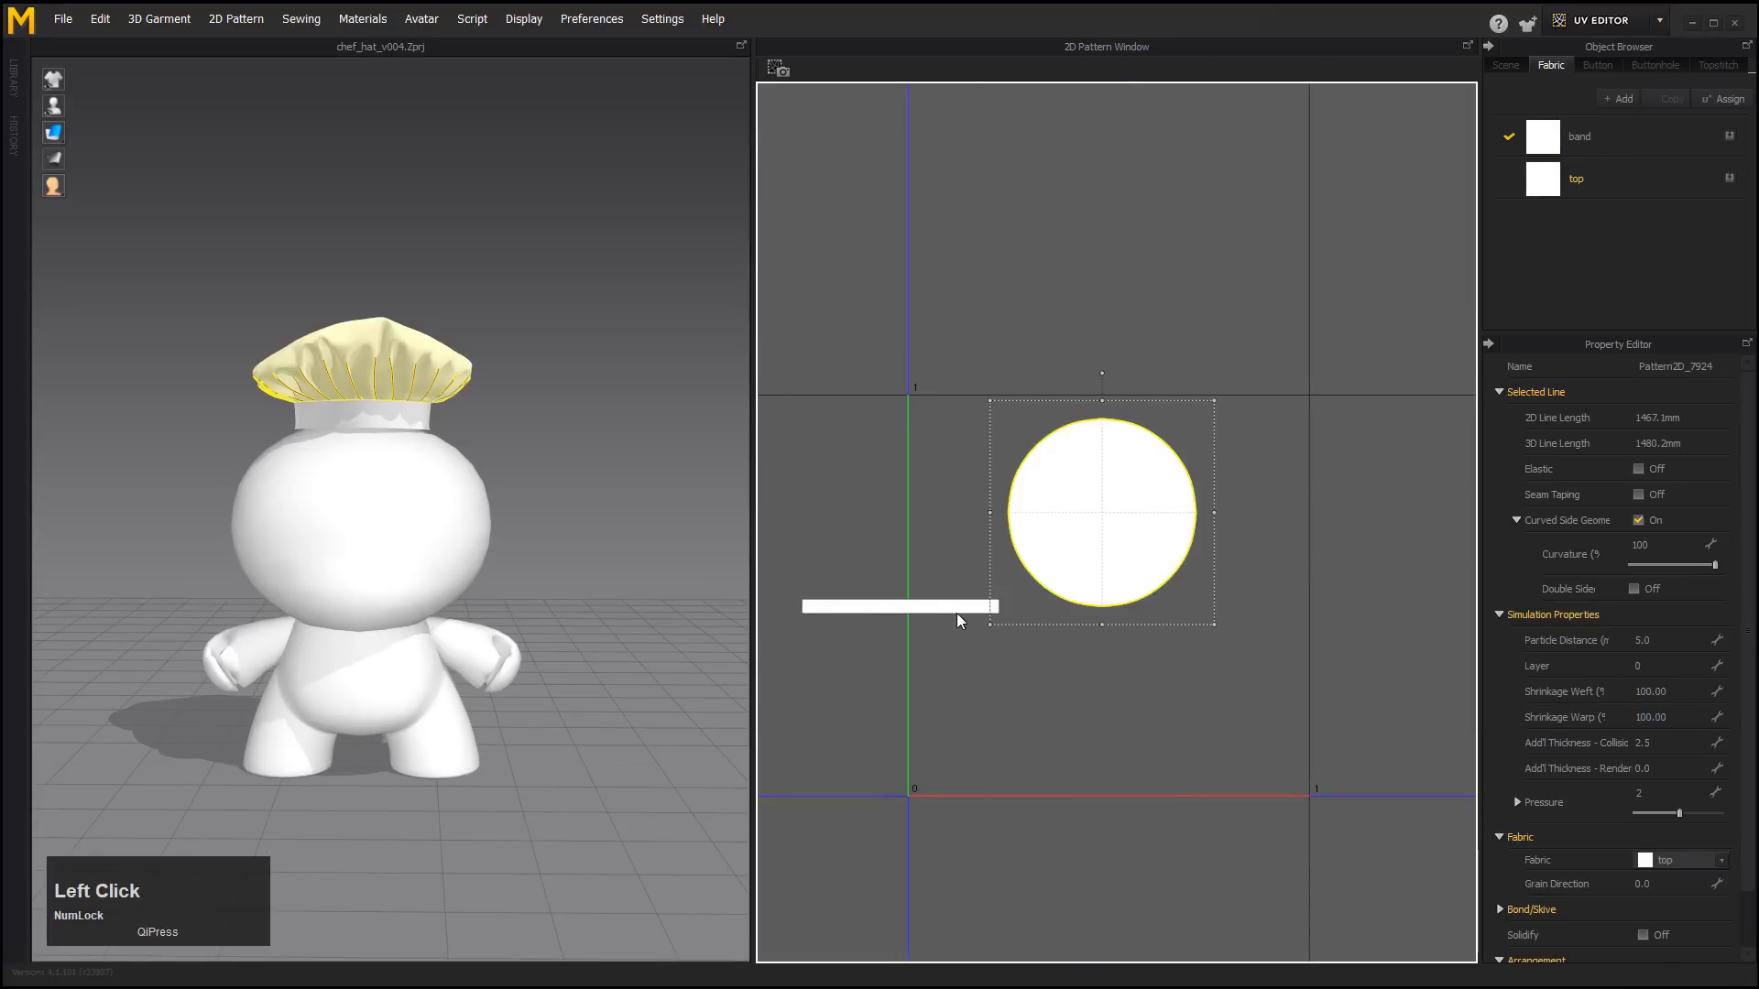
left_click_drag(956, 613, 1374, 816)
Scale the top and band UVs up together to fill the 0–1 square and centre them in it.
left_click(1045, 501, "shift")
left_click_drag(1276, 629, 1177, 604)
mouse_move(1279, 792)
left_mouse_down()
mouse_move(1305, 804)
mouse_move(1280, 802)
left_mouse_up()
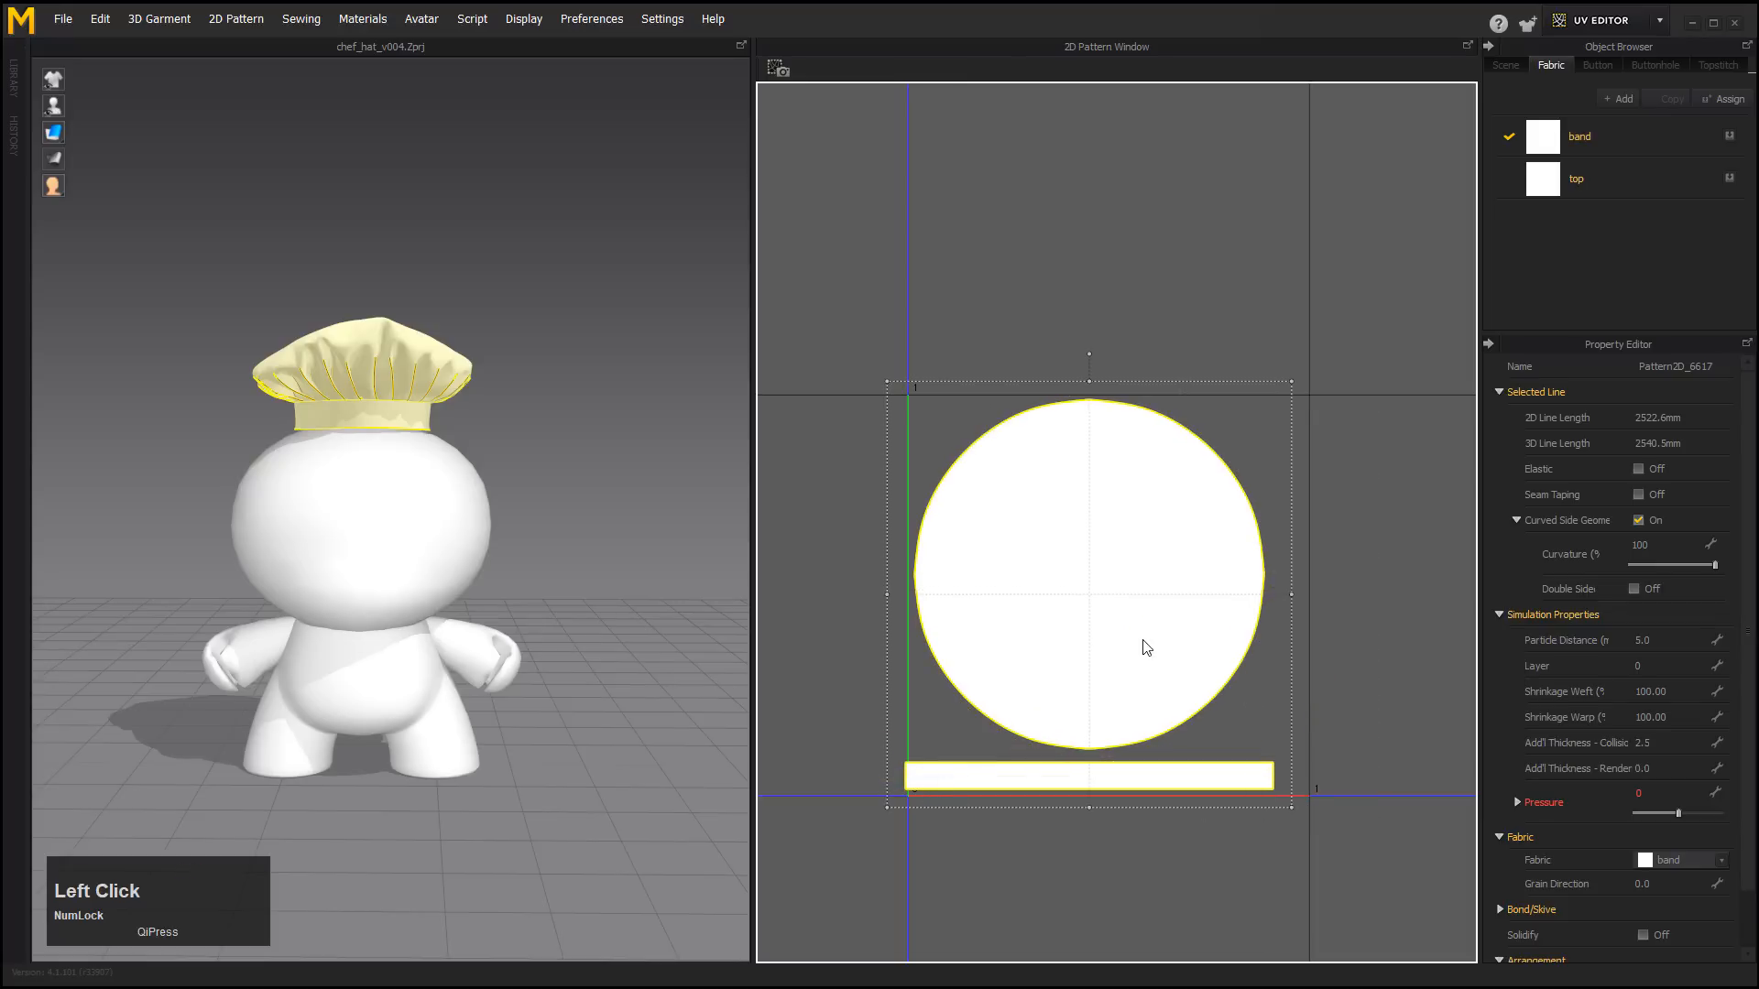
left_click_drag(1147, 648, 1164, 639)
left_click(1400, 630)
Shift the band's UV piece slightly up so it lies fully inside the 0–1 square.
left_click(1200, 775)
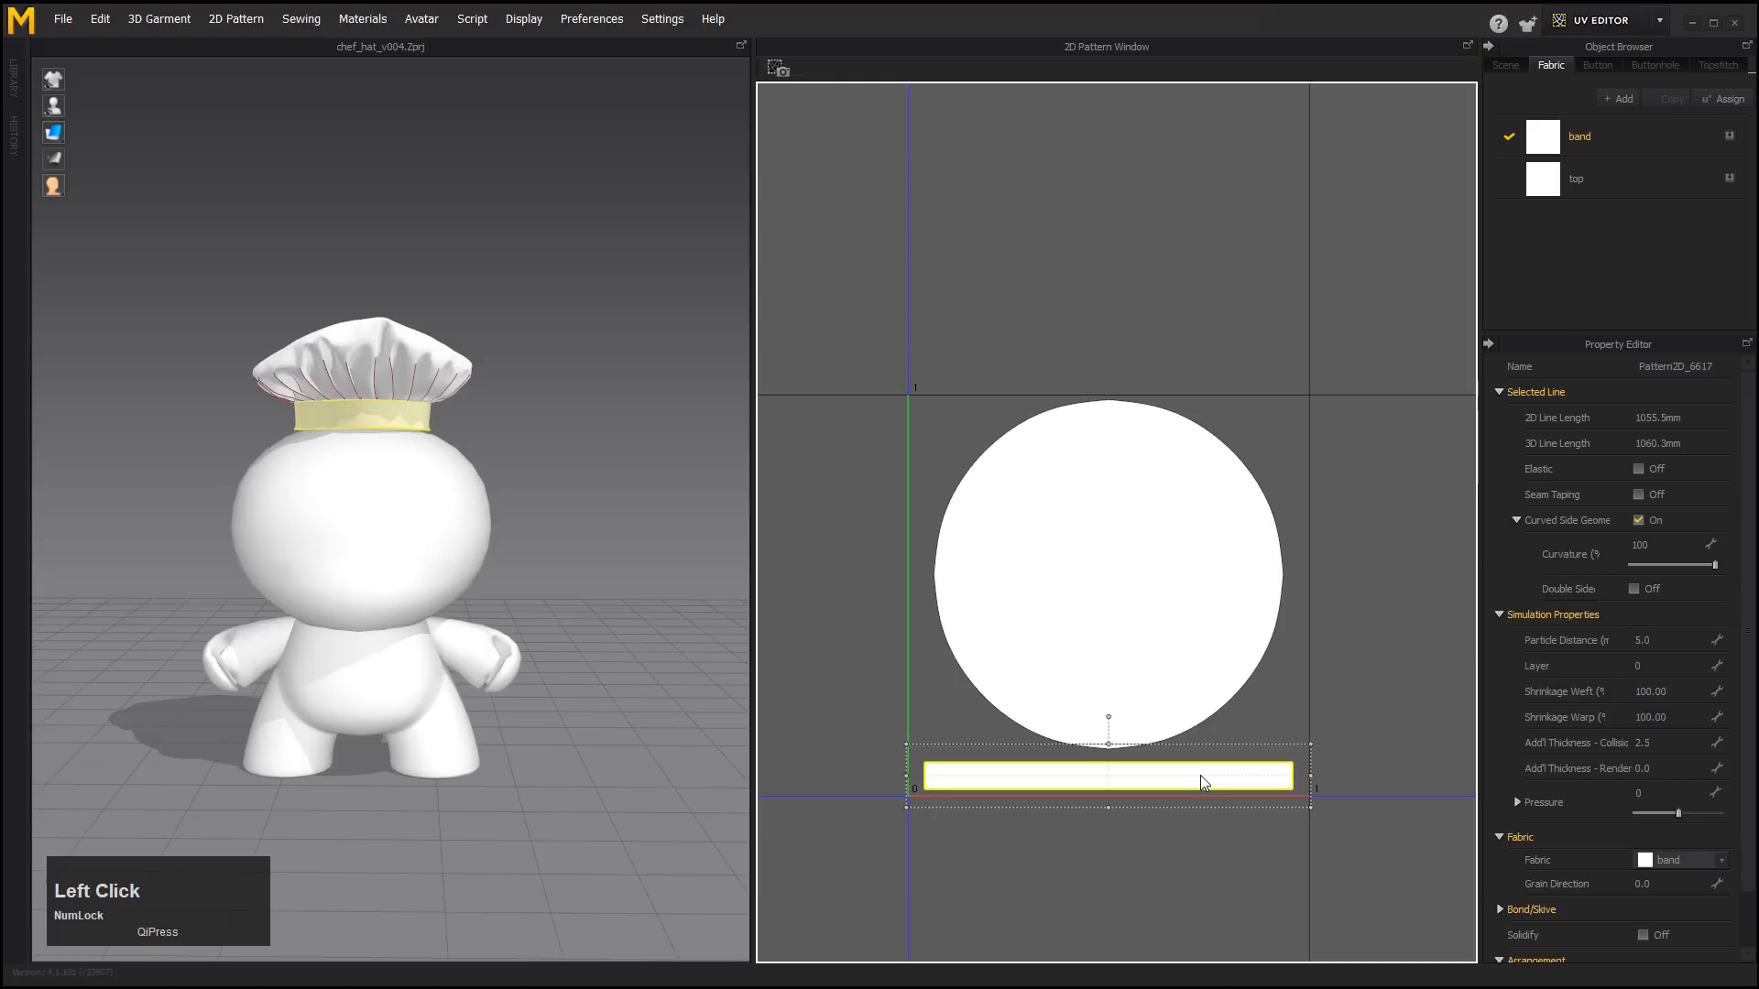
left_click(1326, 740)
left_click_drag(1256, 775, 1259, 775)
left_click(1371, 711)
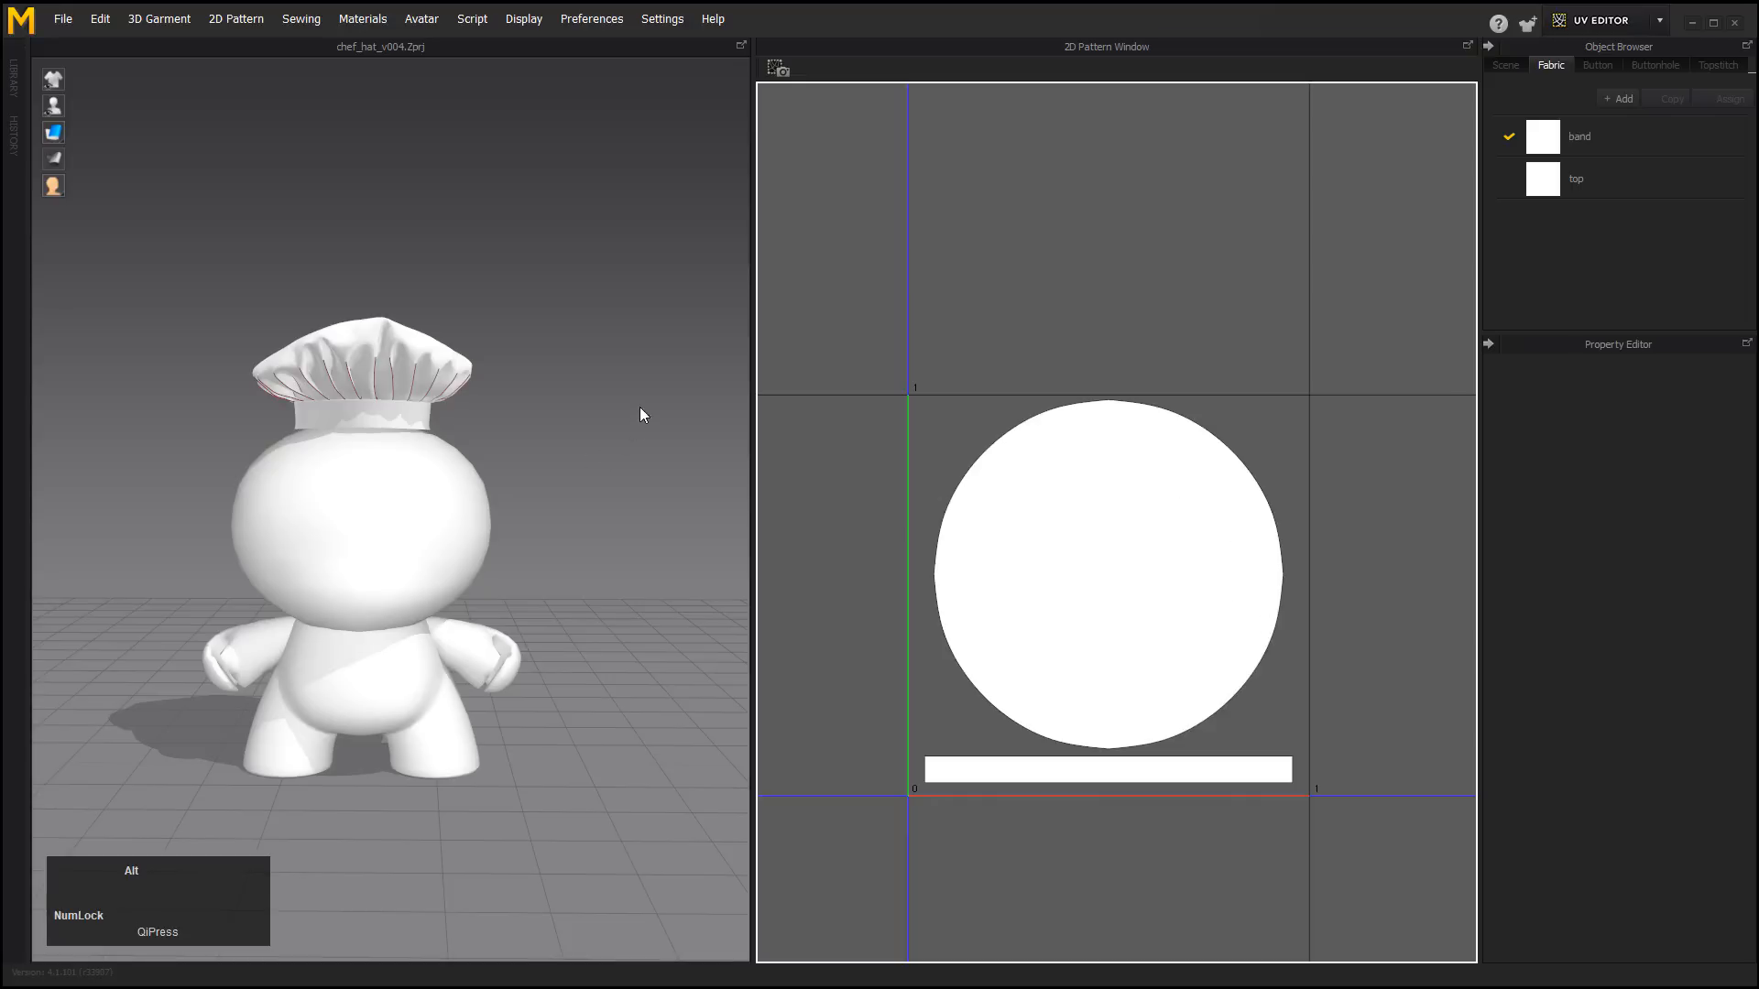
Return to the Simulation workspace and frame the hat patterns and the avatar.
left_click_drag(640, 407, 582, 404, "alt")
left_click(1624, 20)
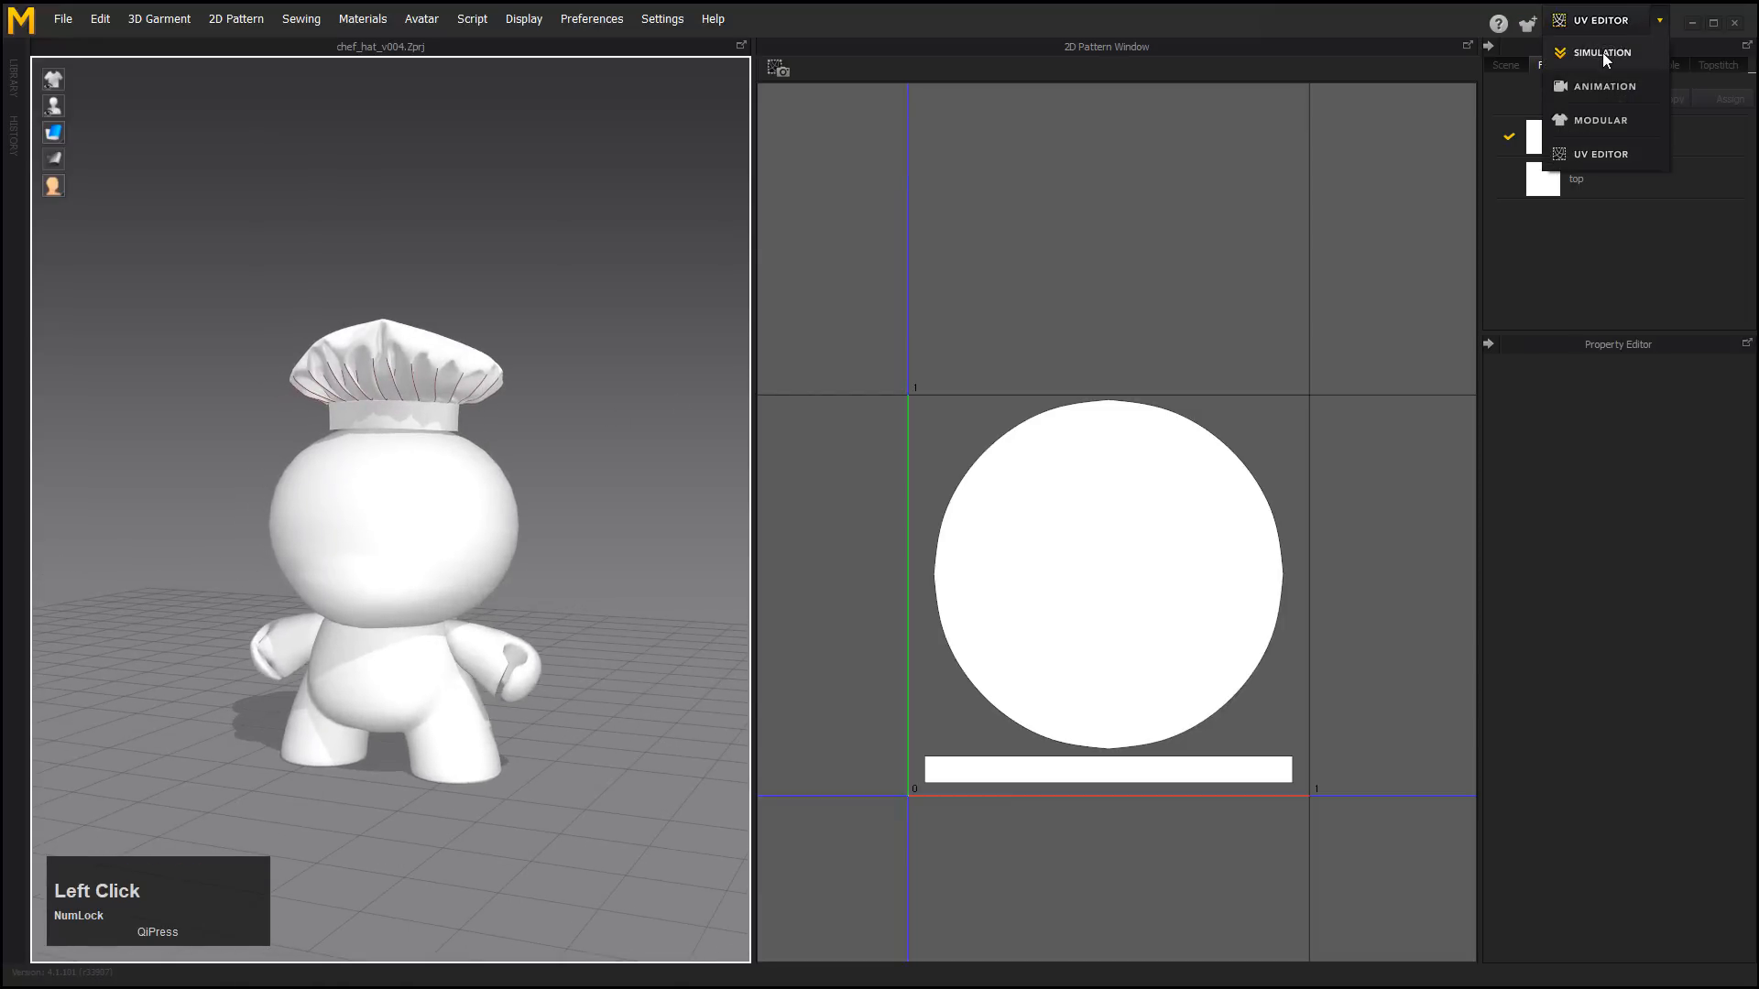
left_click(1602, 52)
right_click_drag(597, 496, 673, 486, "alt")
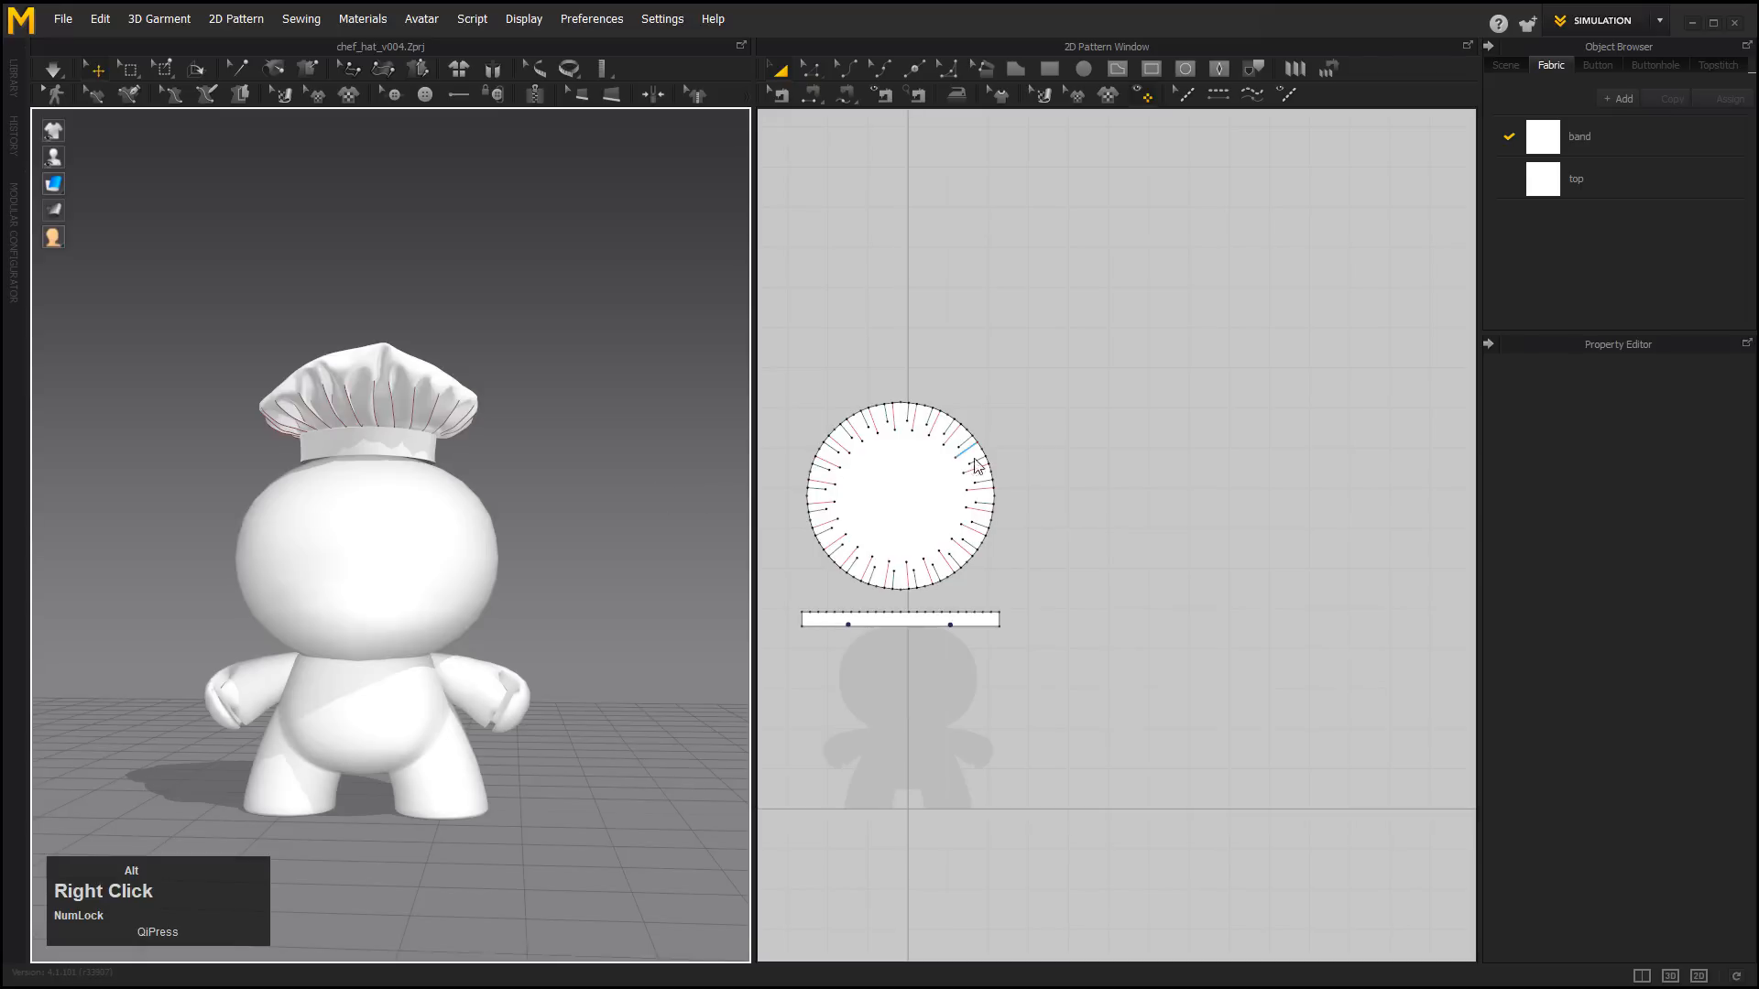
middle_click_drag(975, 458, 1193, 457)
right_click_drag(926, 398, 997, 488, "alt")
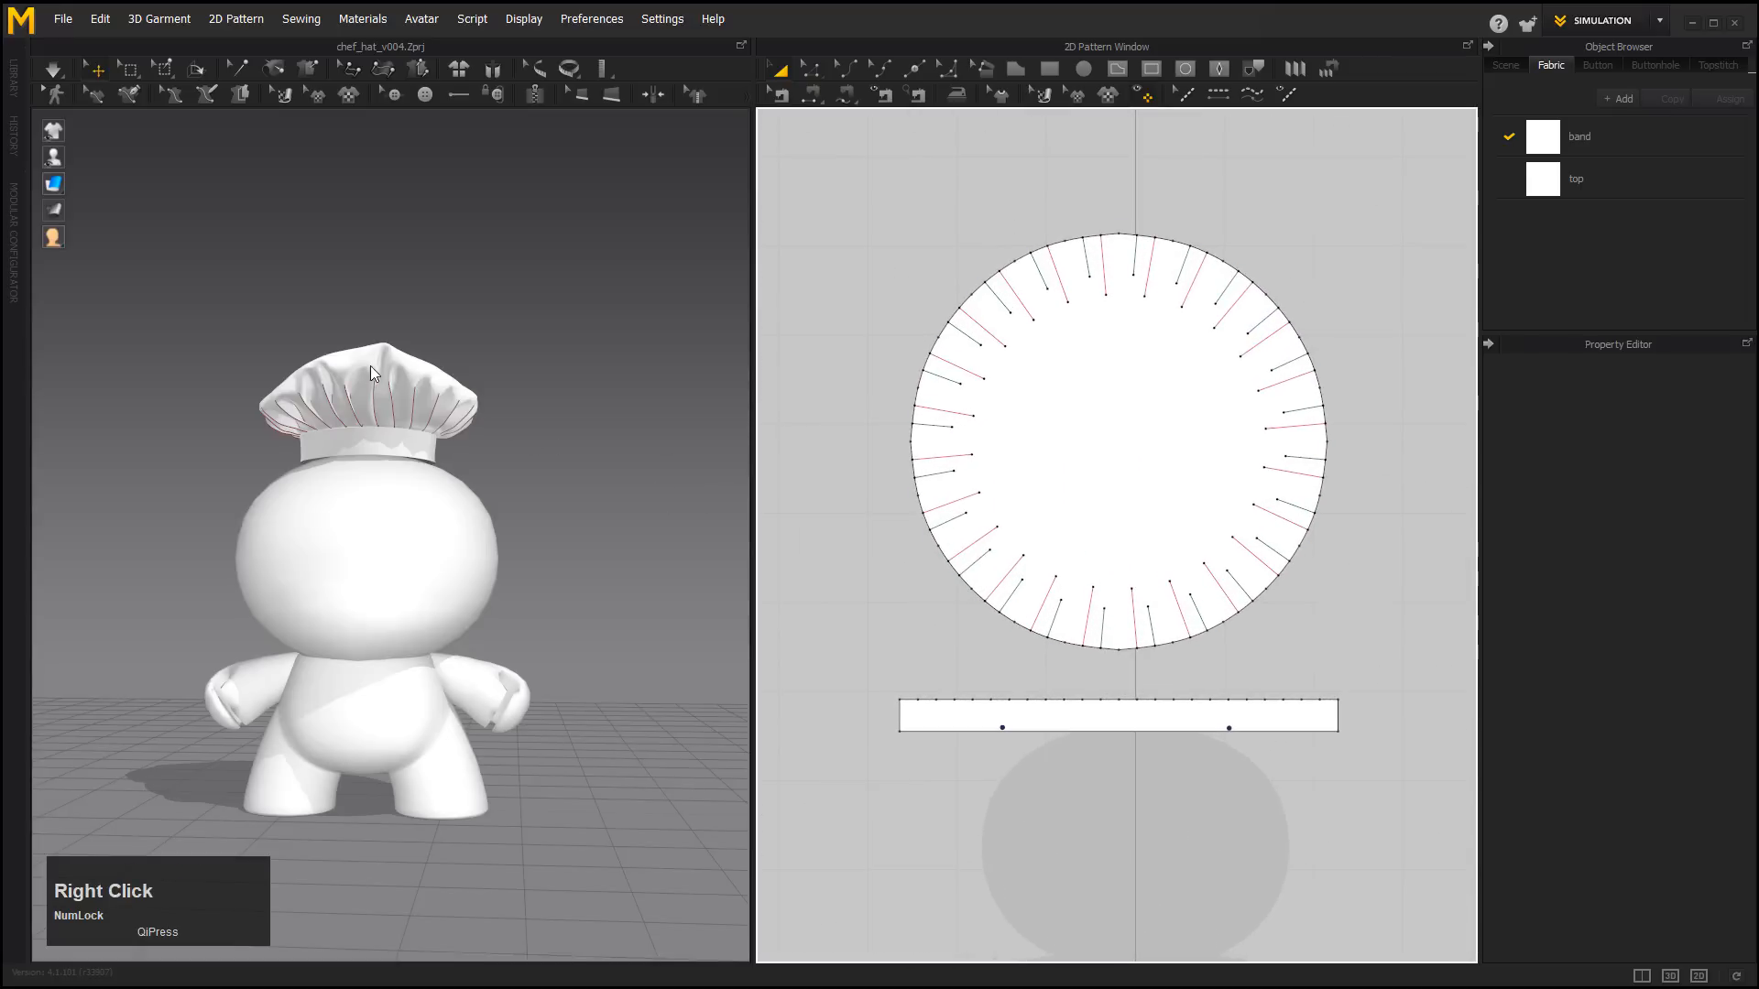
Display the garment as a mesh and examine the hat's wireframe up close.
mouse_move(55, 187)
left_click(156, 187)
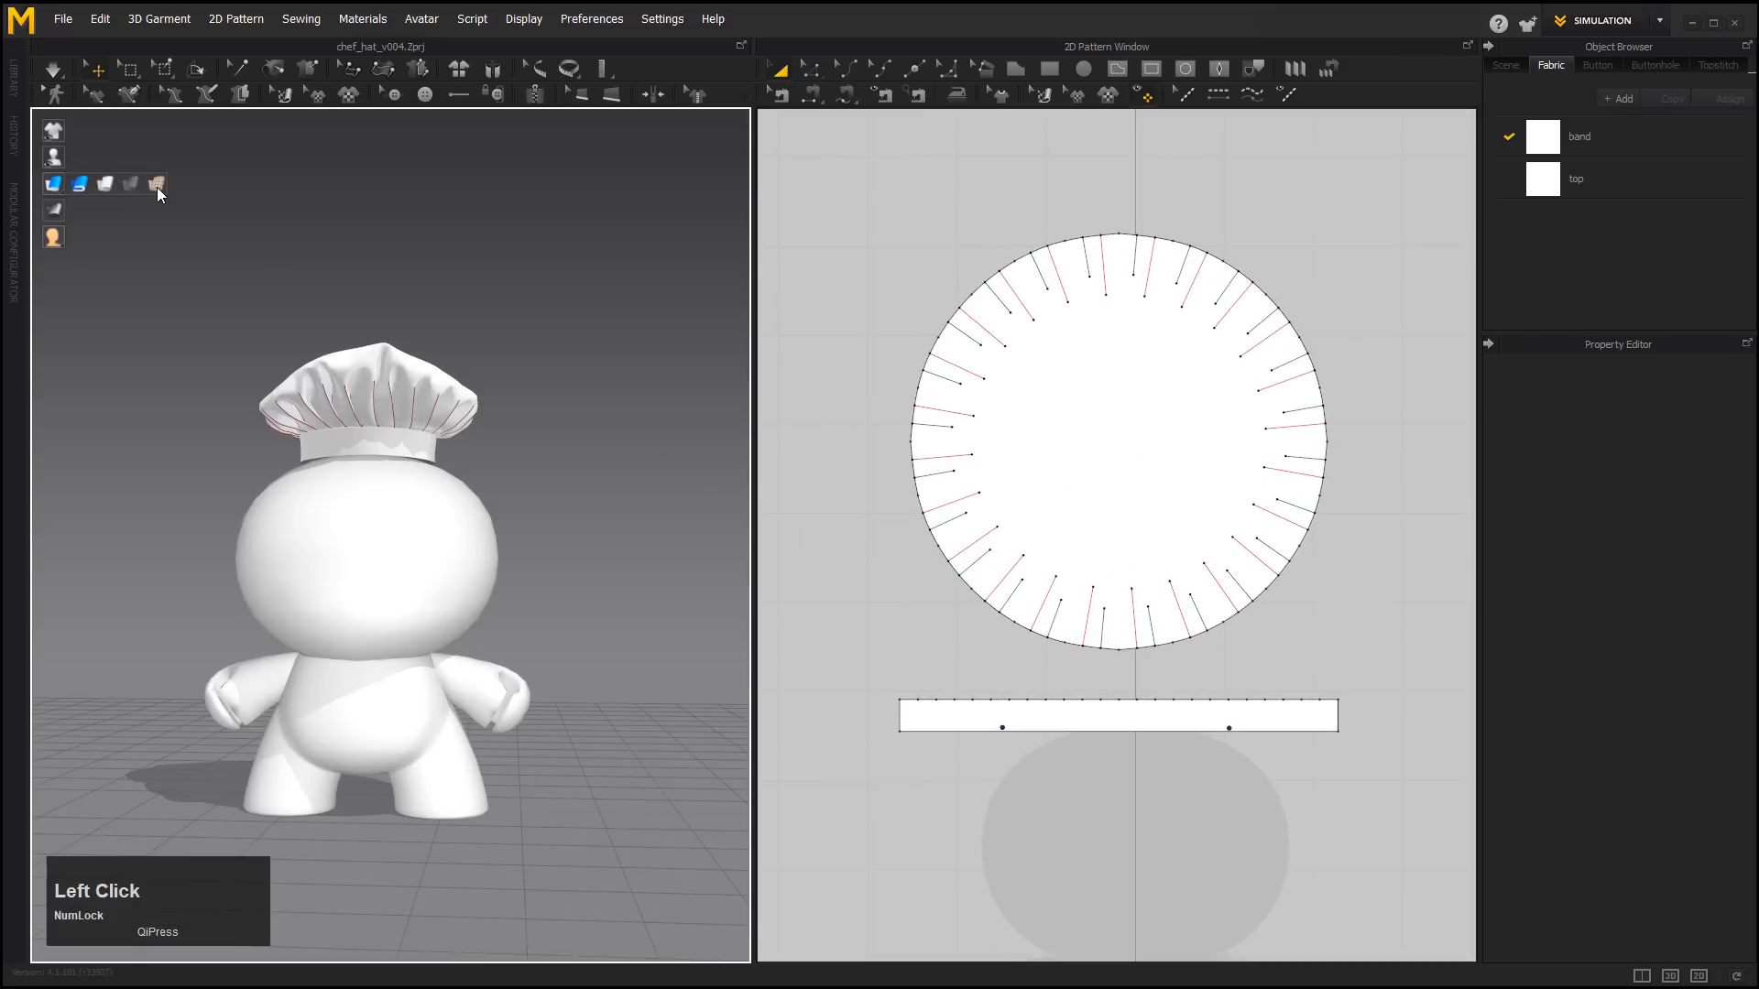
right_click_drag(288, 222, 425, 326, "alt")
middle_click_drag(477, 346, 529, 560, "alt")
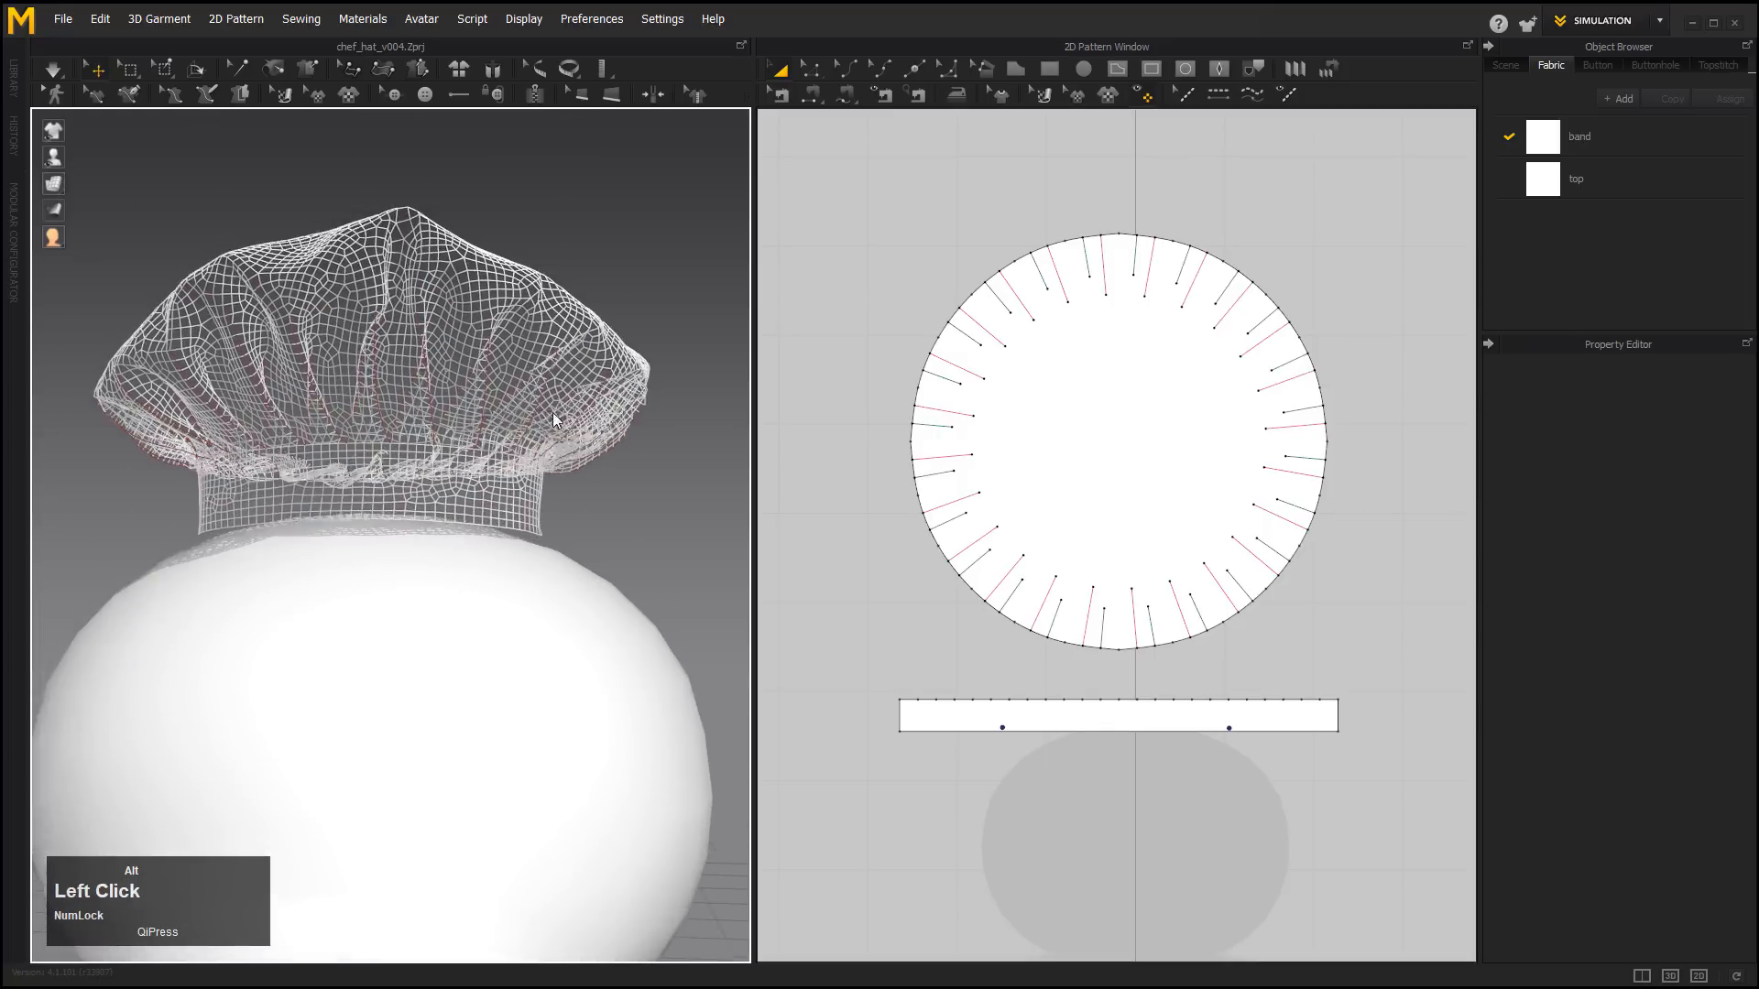
left_click_drag(553, 412, 344, 278, "alt")
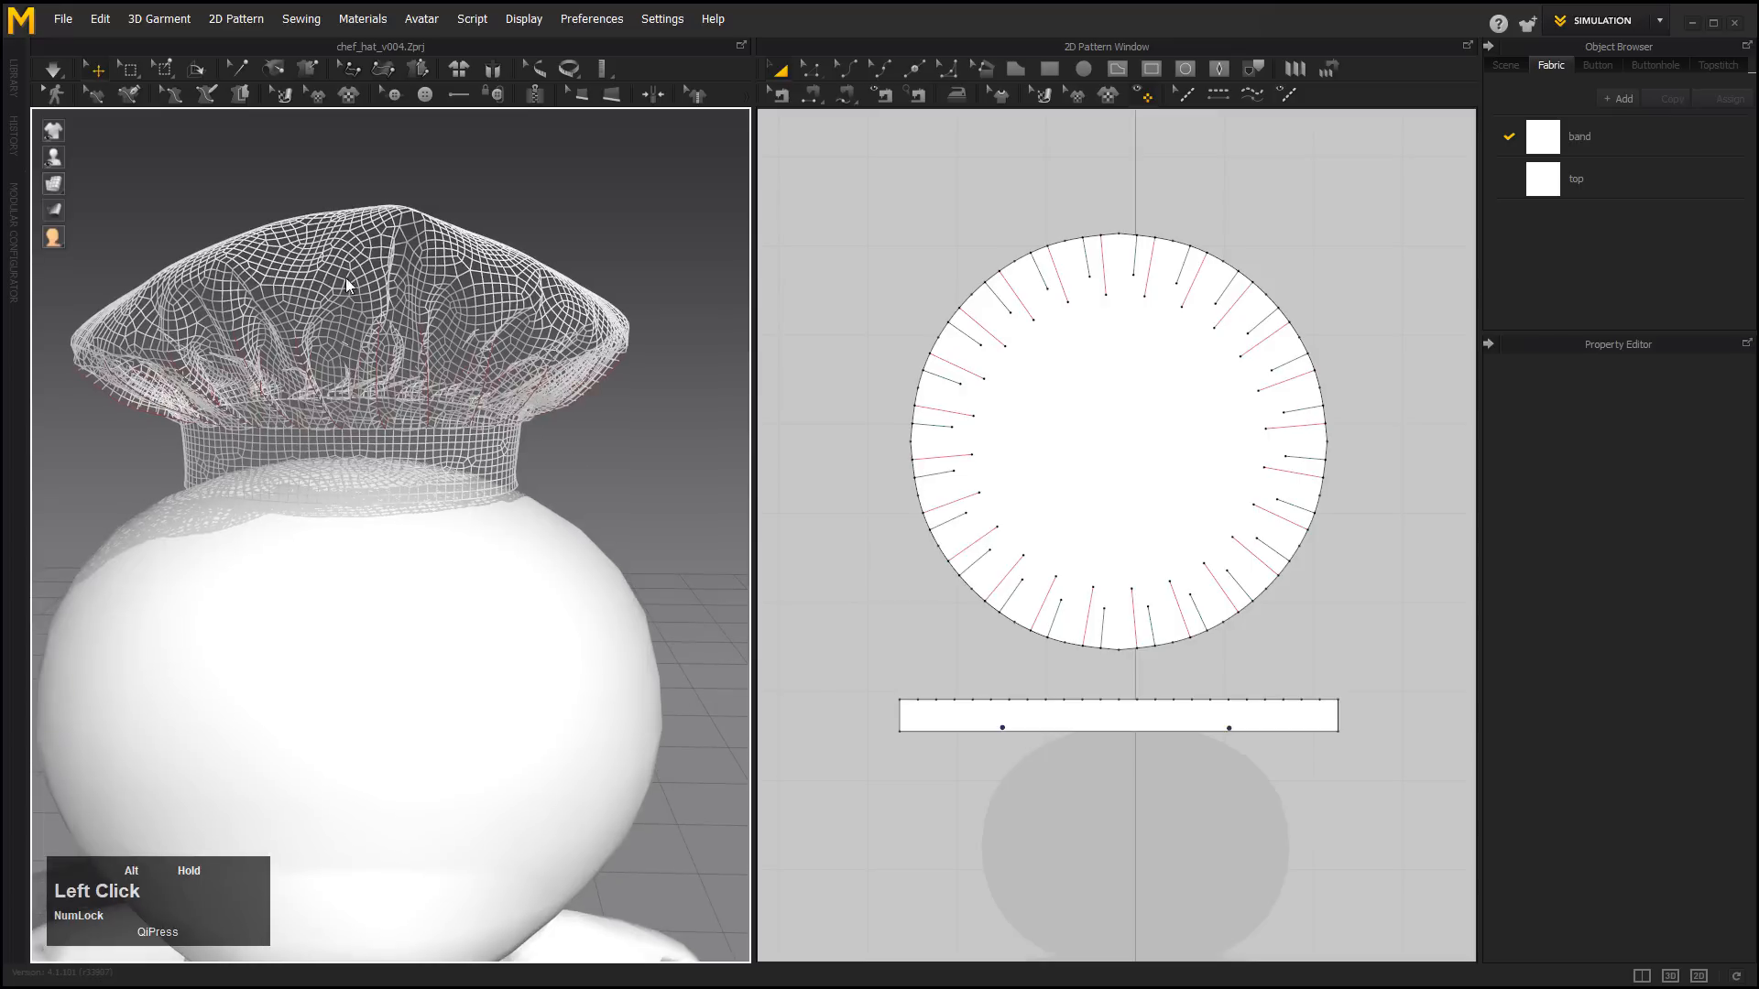
Restore the garment's shaded surface display and look over the whole avatar with its hat.
mouse_move(53, 184)
left_click(157, 186)
right_click_drag(381, 373, 608, 400, "alt")
middle_click_drag(608, 401, 616, 355, "alt")
left_click_drag(616, 355, 542, 418, "alt")
right_click_drag(542, 418, 603, 497, "alt+shift")
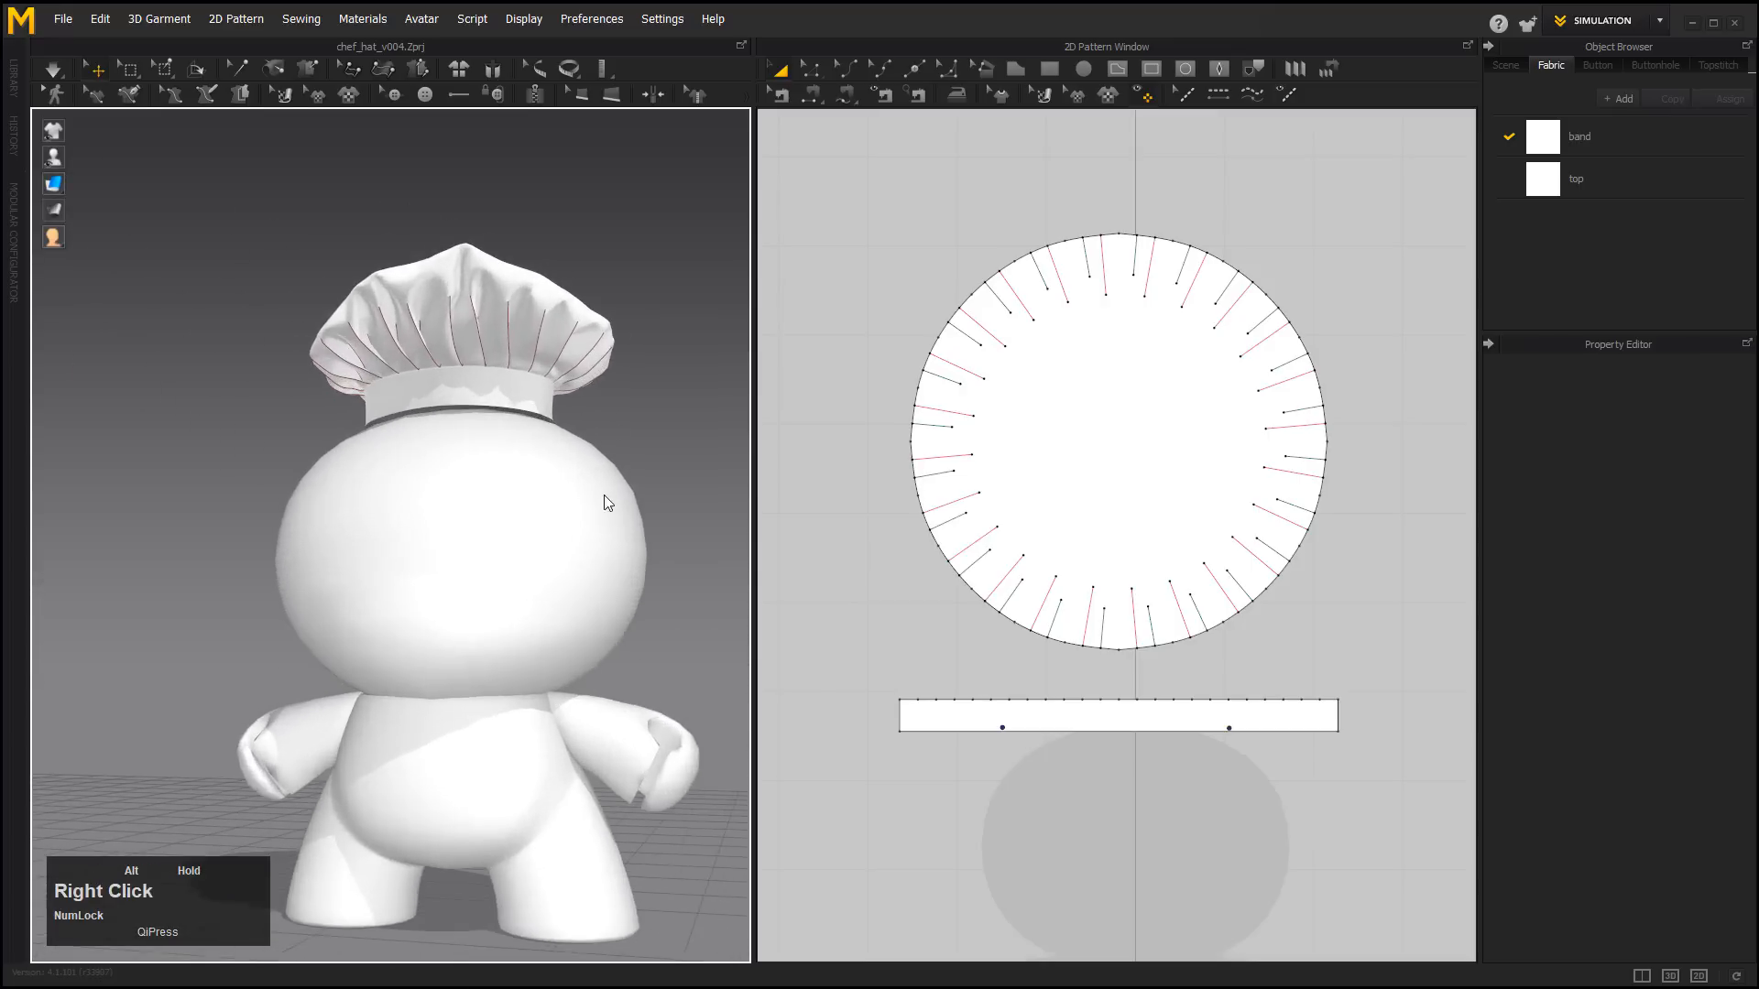
middle_click_drag(623, 440, 568, 418, "alt")
left_click_drag(569, 418, 587, 423, "alt")
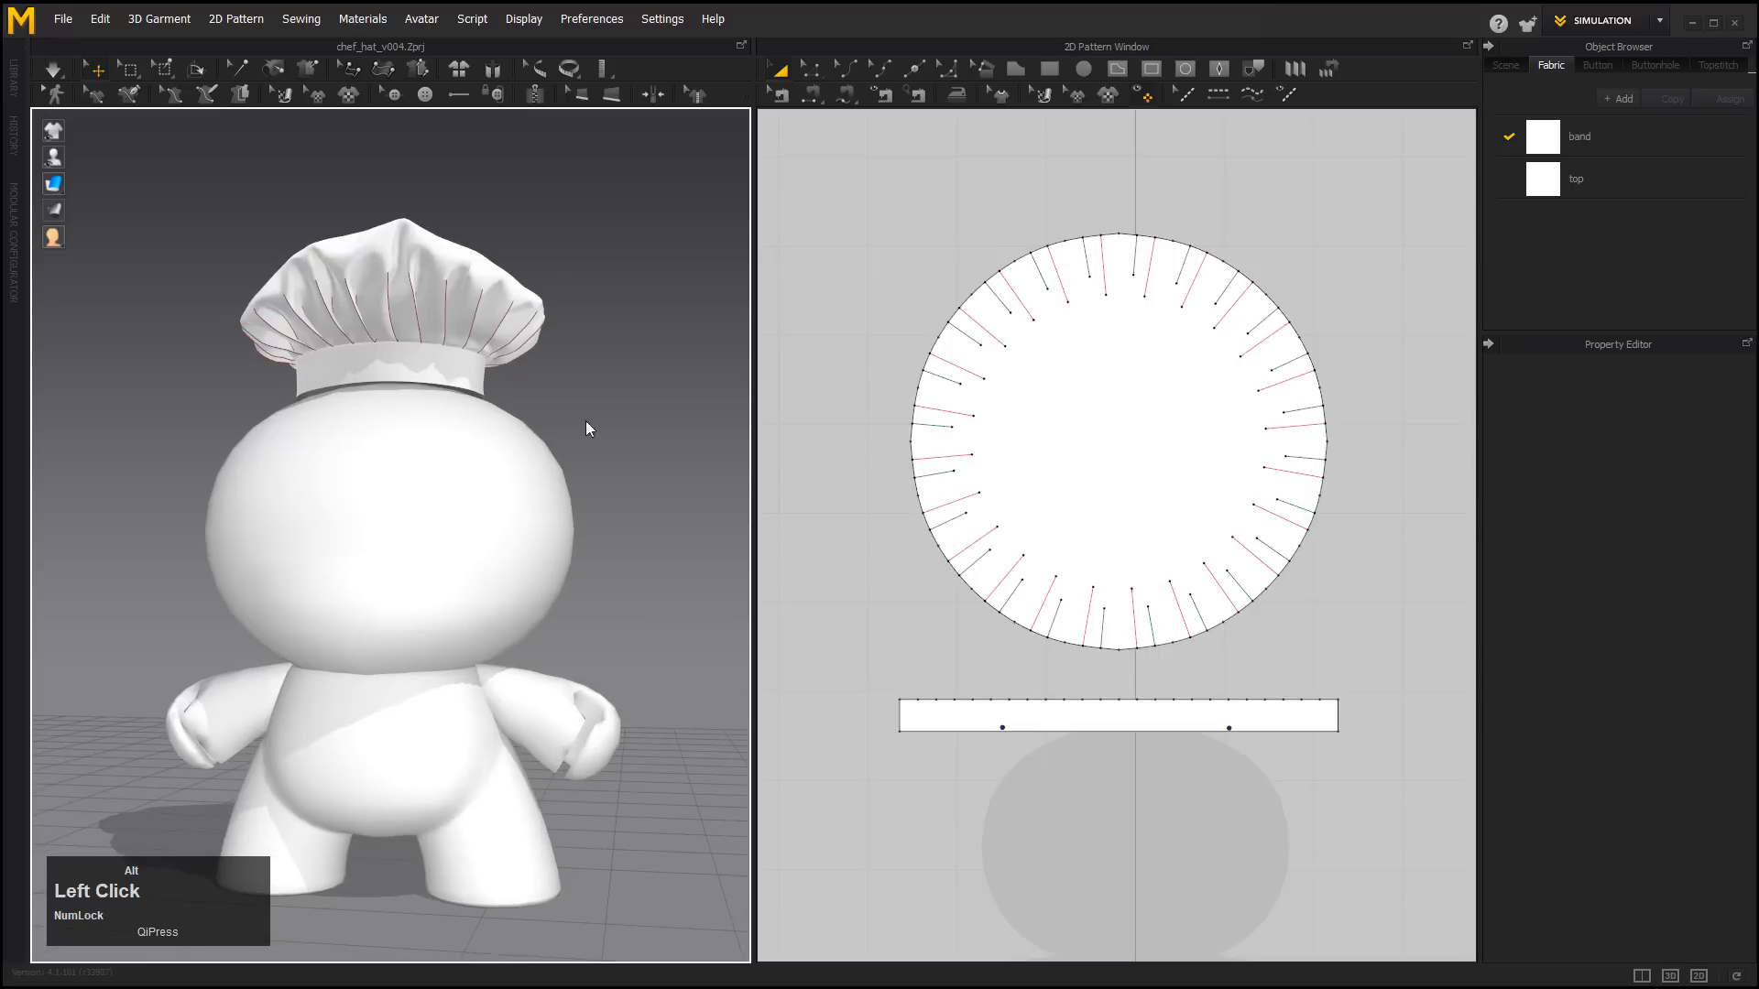
Save the chef hat project.
left_click(69, 19)
mouse_move(119, 260)
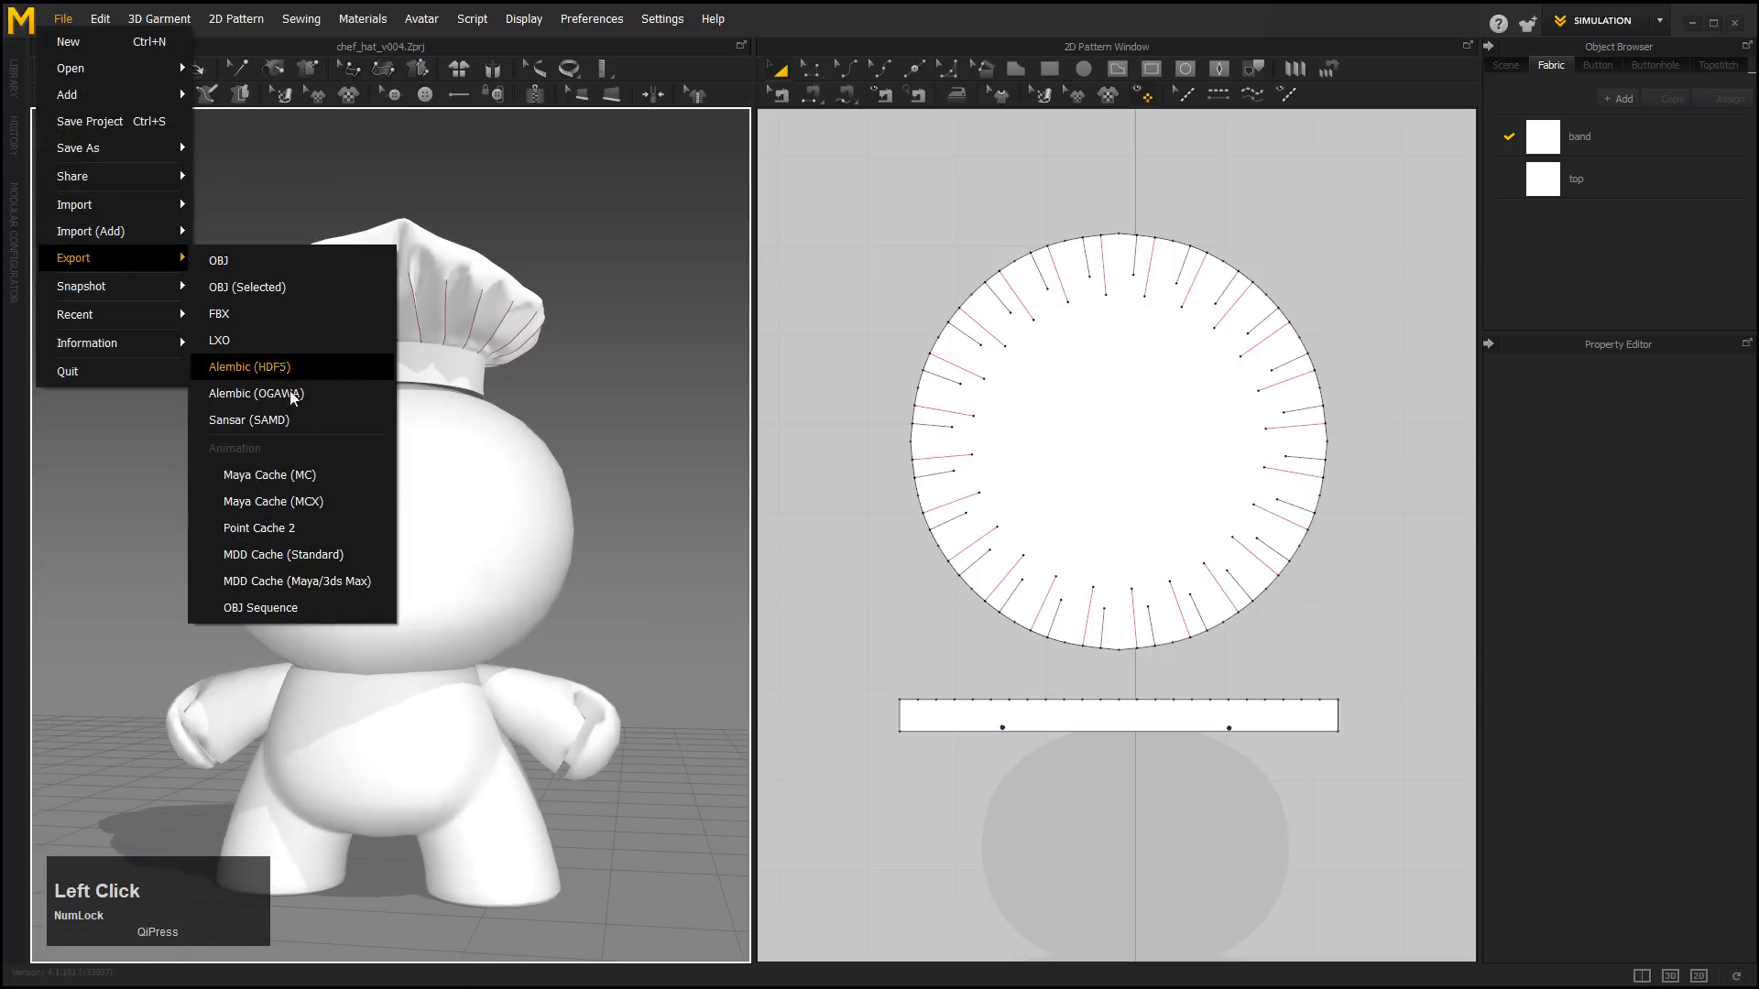
left_click(93, 123)
Export the hat as Alembic (OGAWA) file chef_hat_v002.abc, unwelded and thin, with the scale set to cm.
left_click(63, 20)
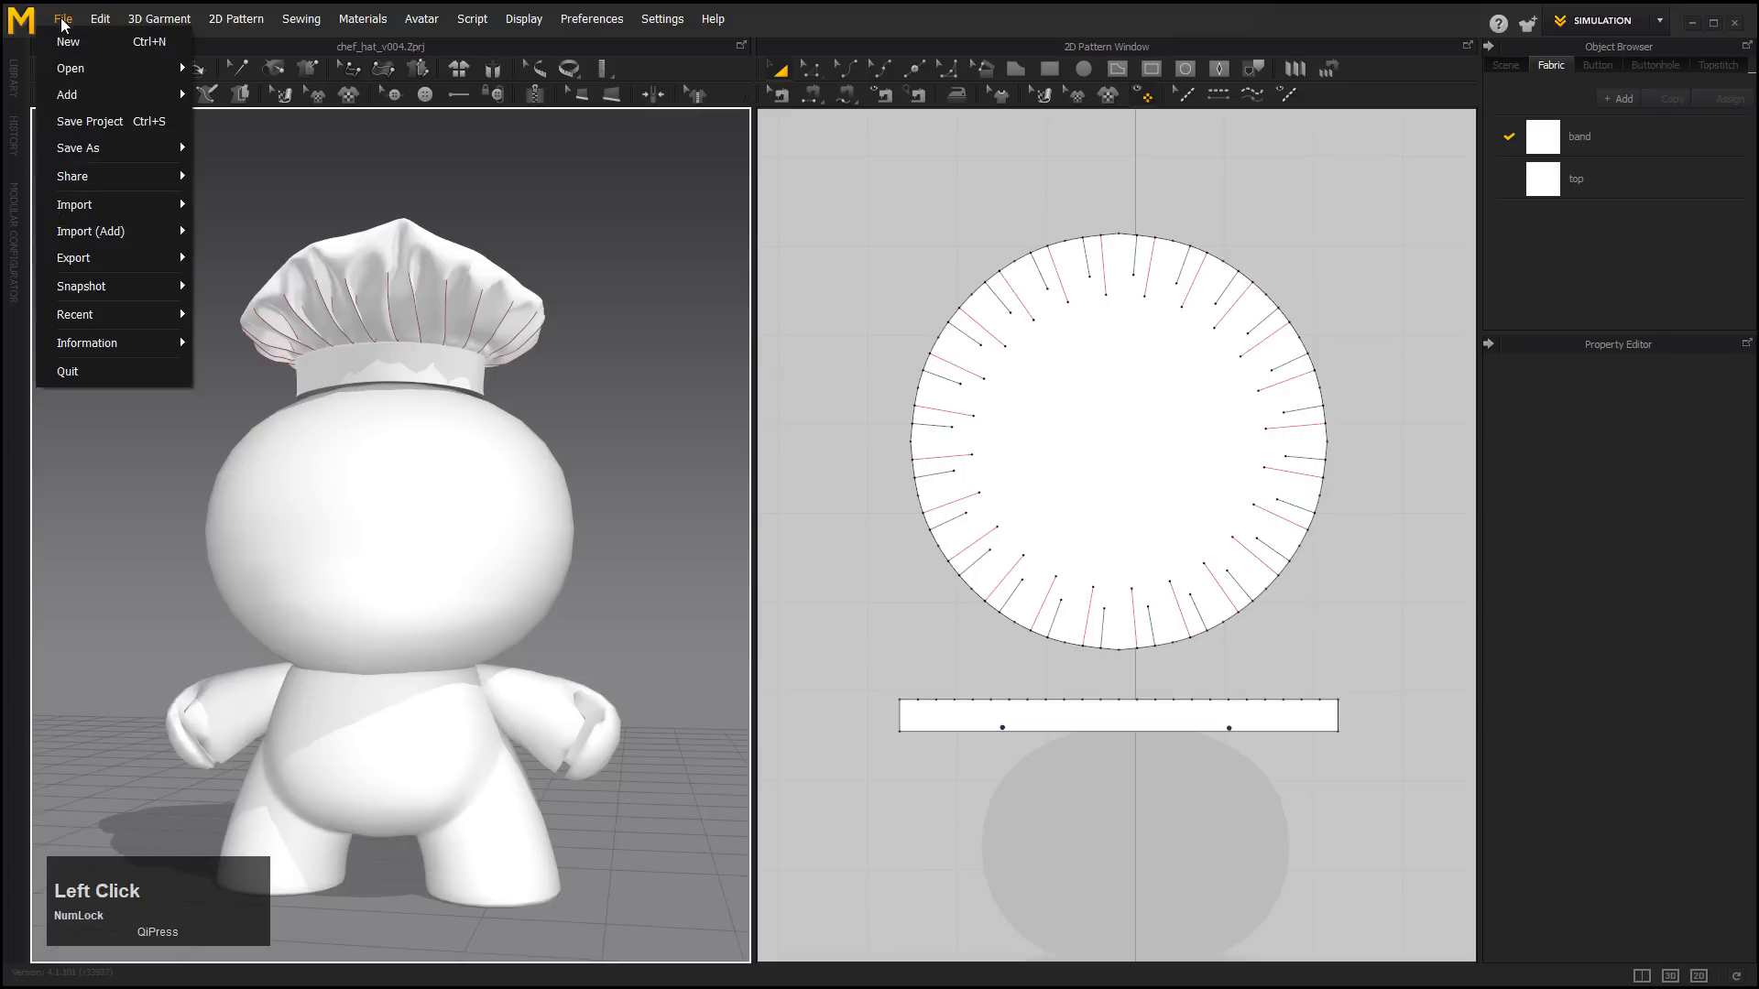
mouse_move(114, 260)
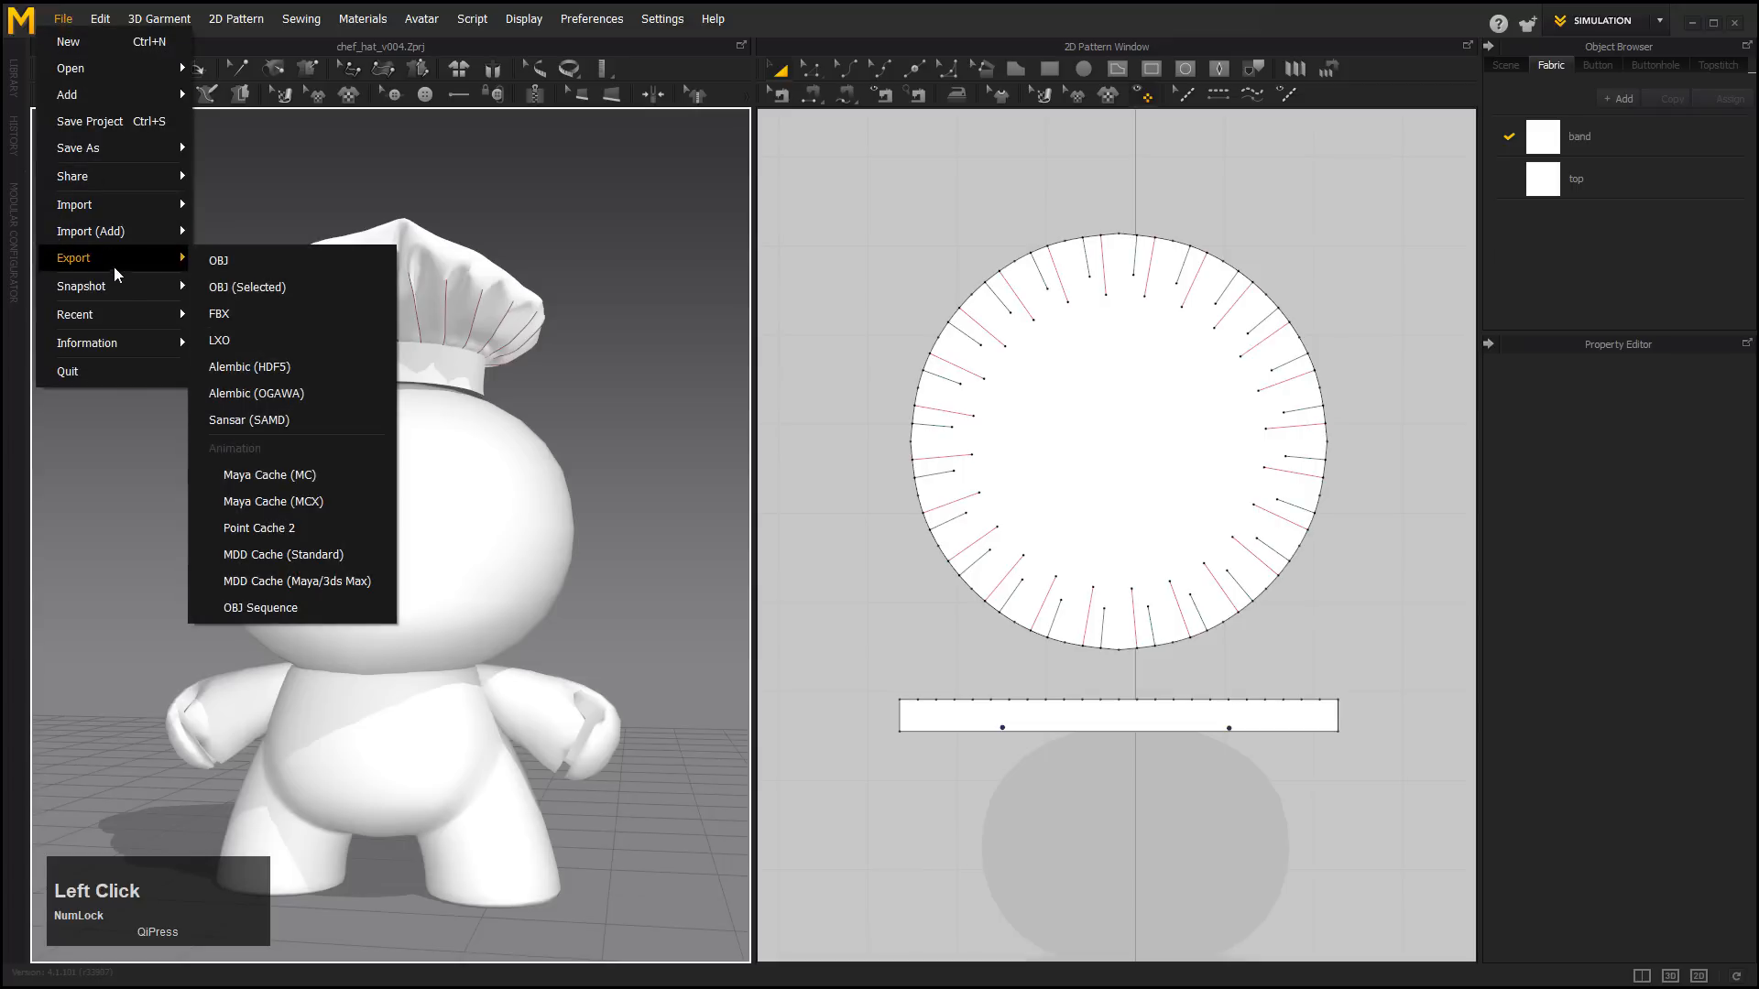
left_click(288, 395)
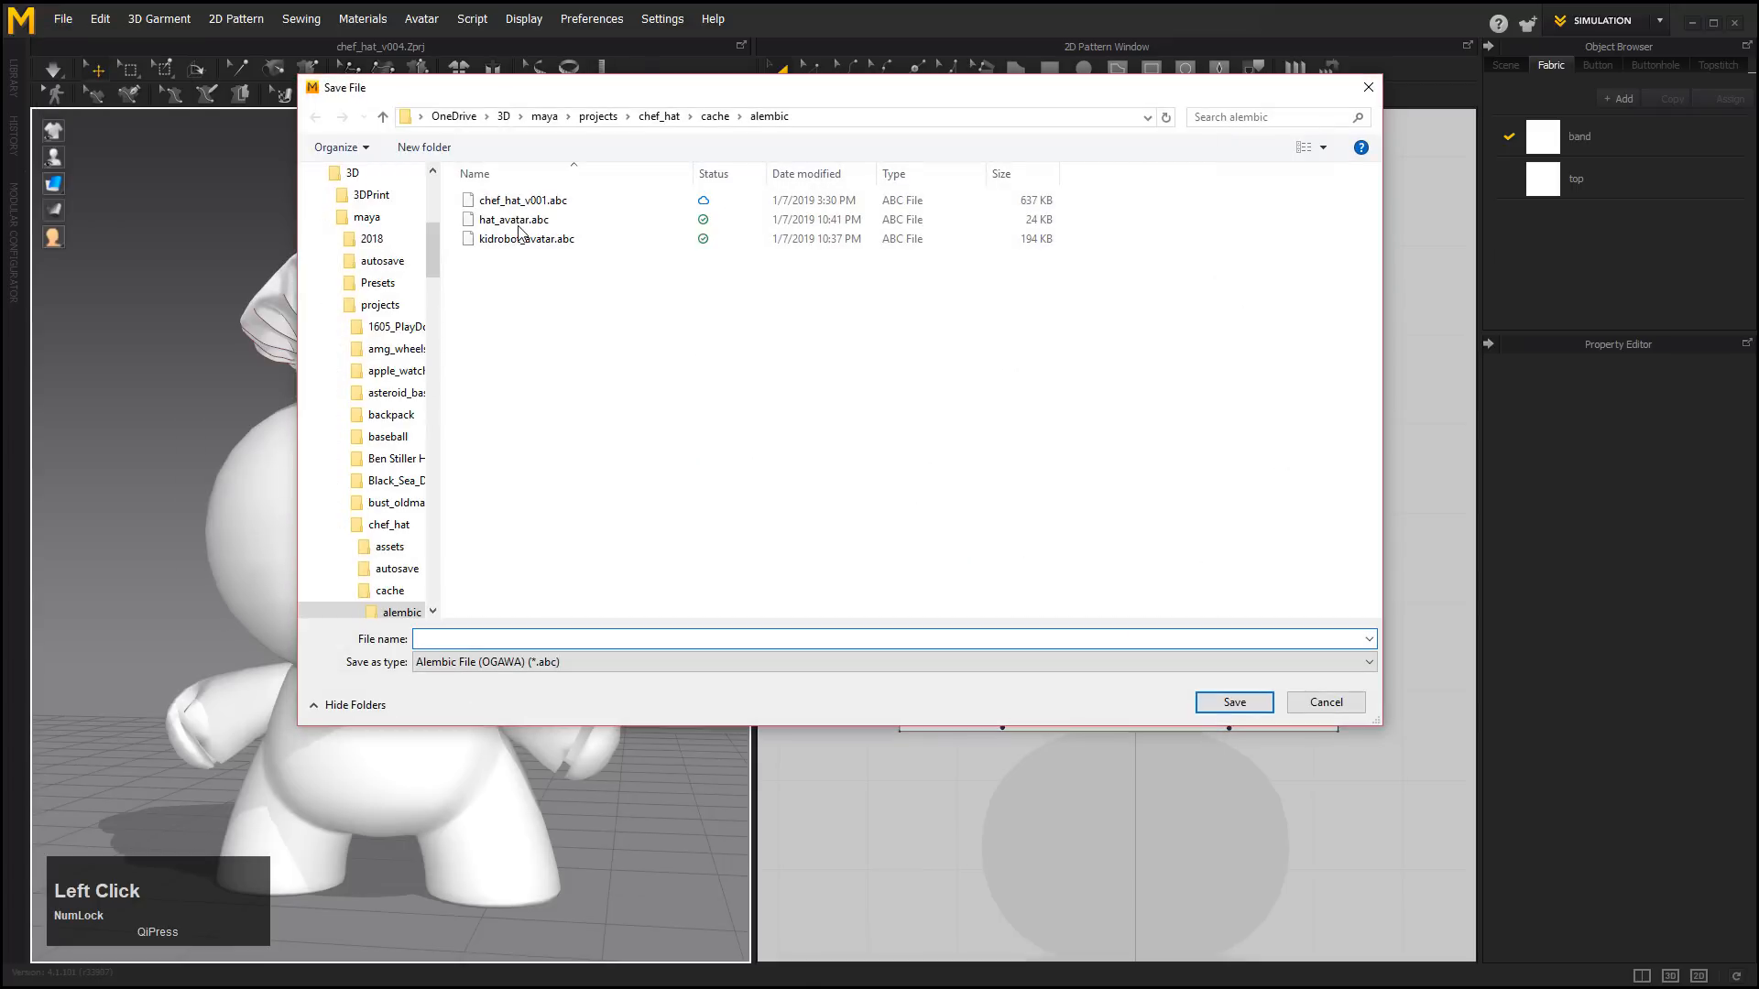
left_click(533, 203)
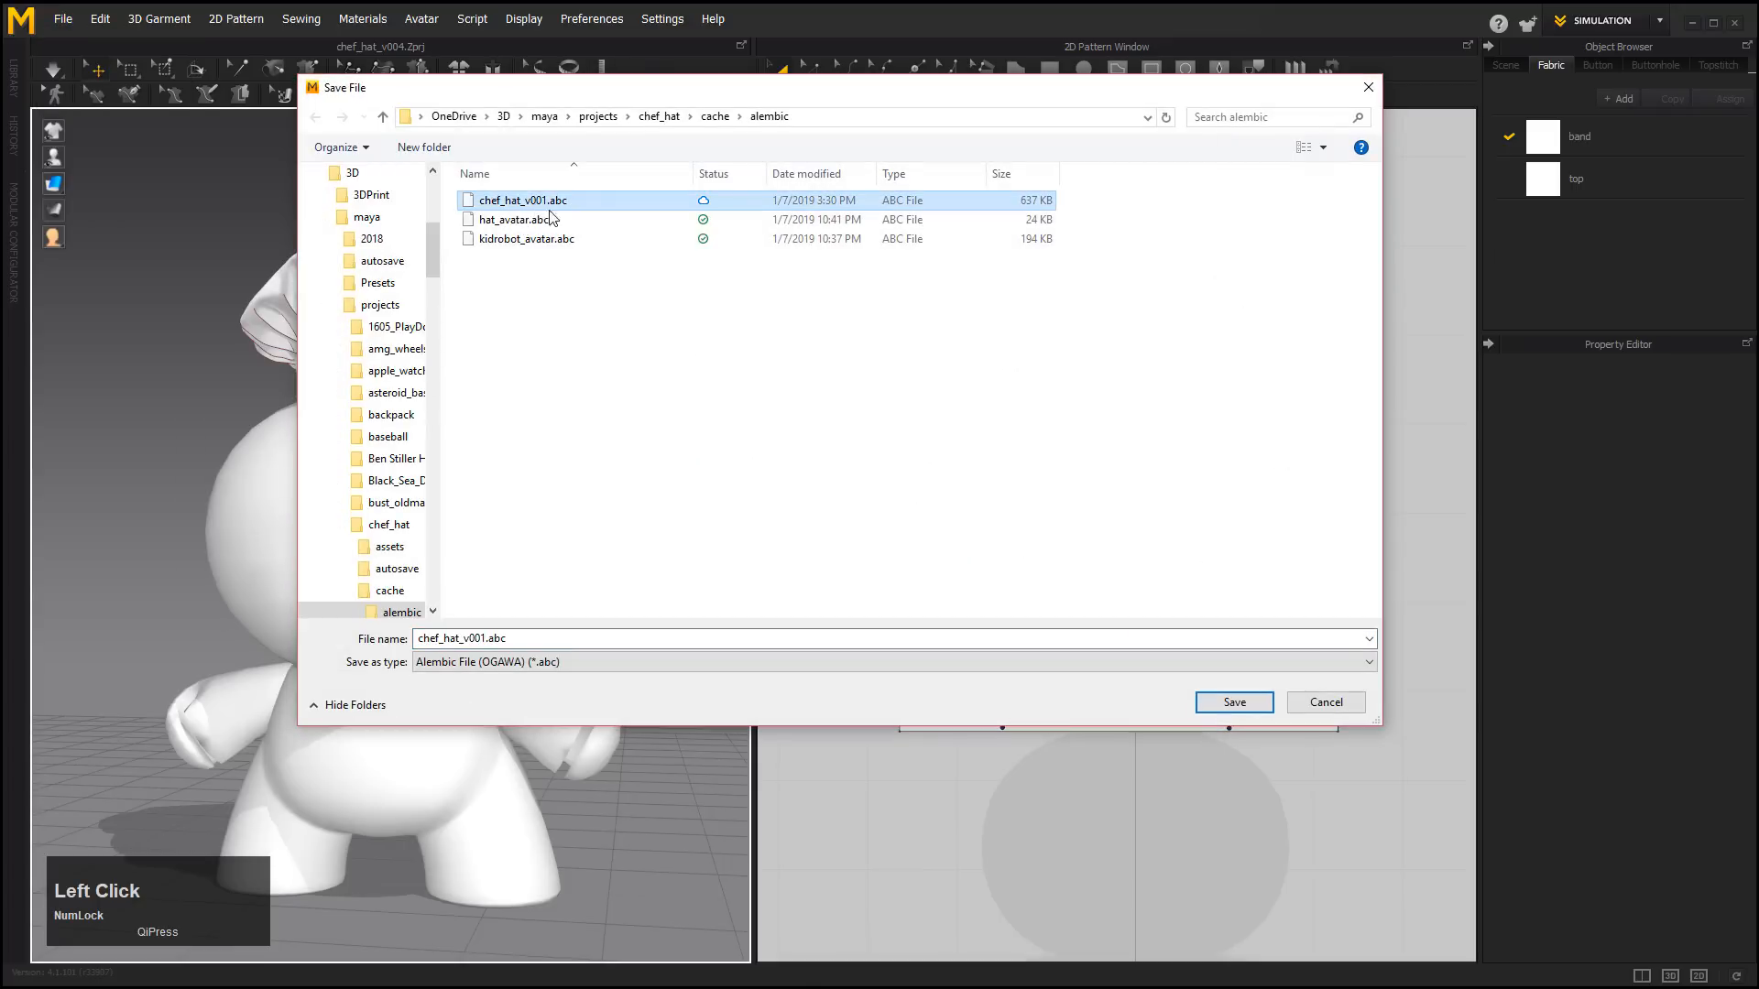
left_click(485, 636)
left_click_drag(480, 638, 486, 640)
type("2")
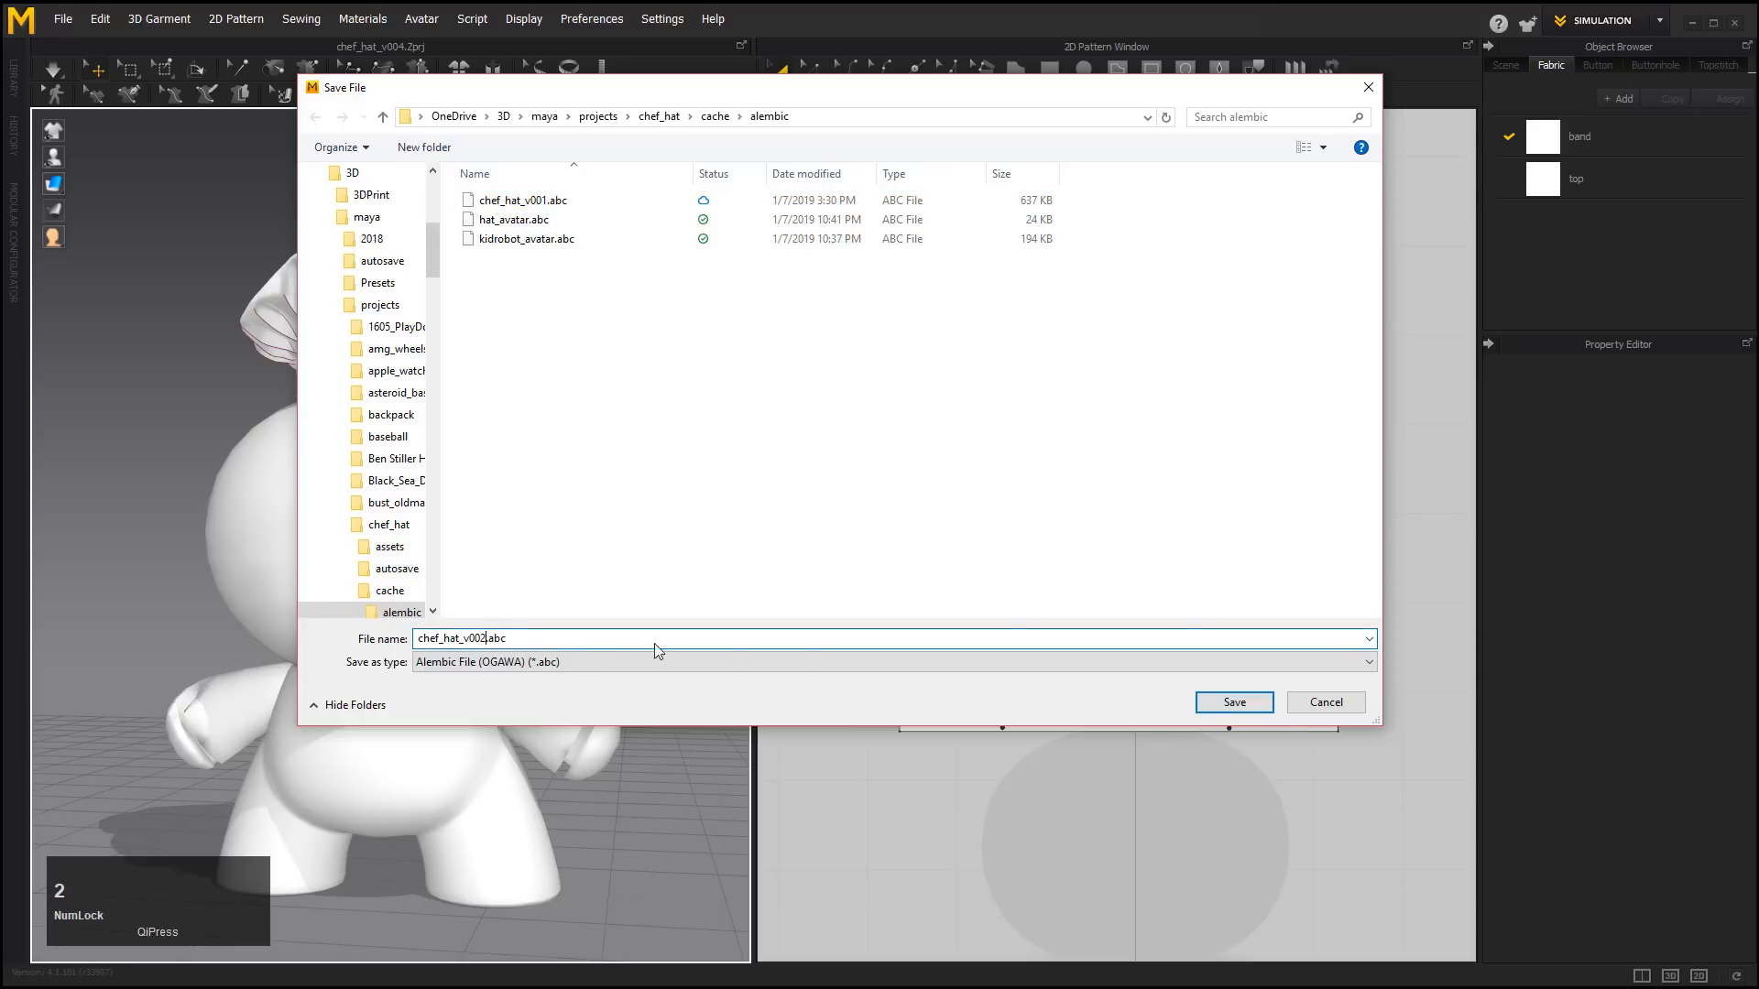
left_click(1235, 703)
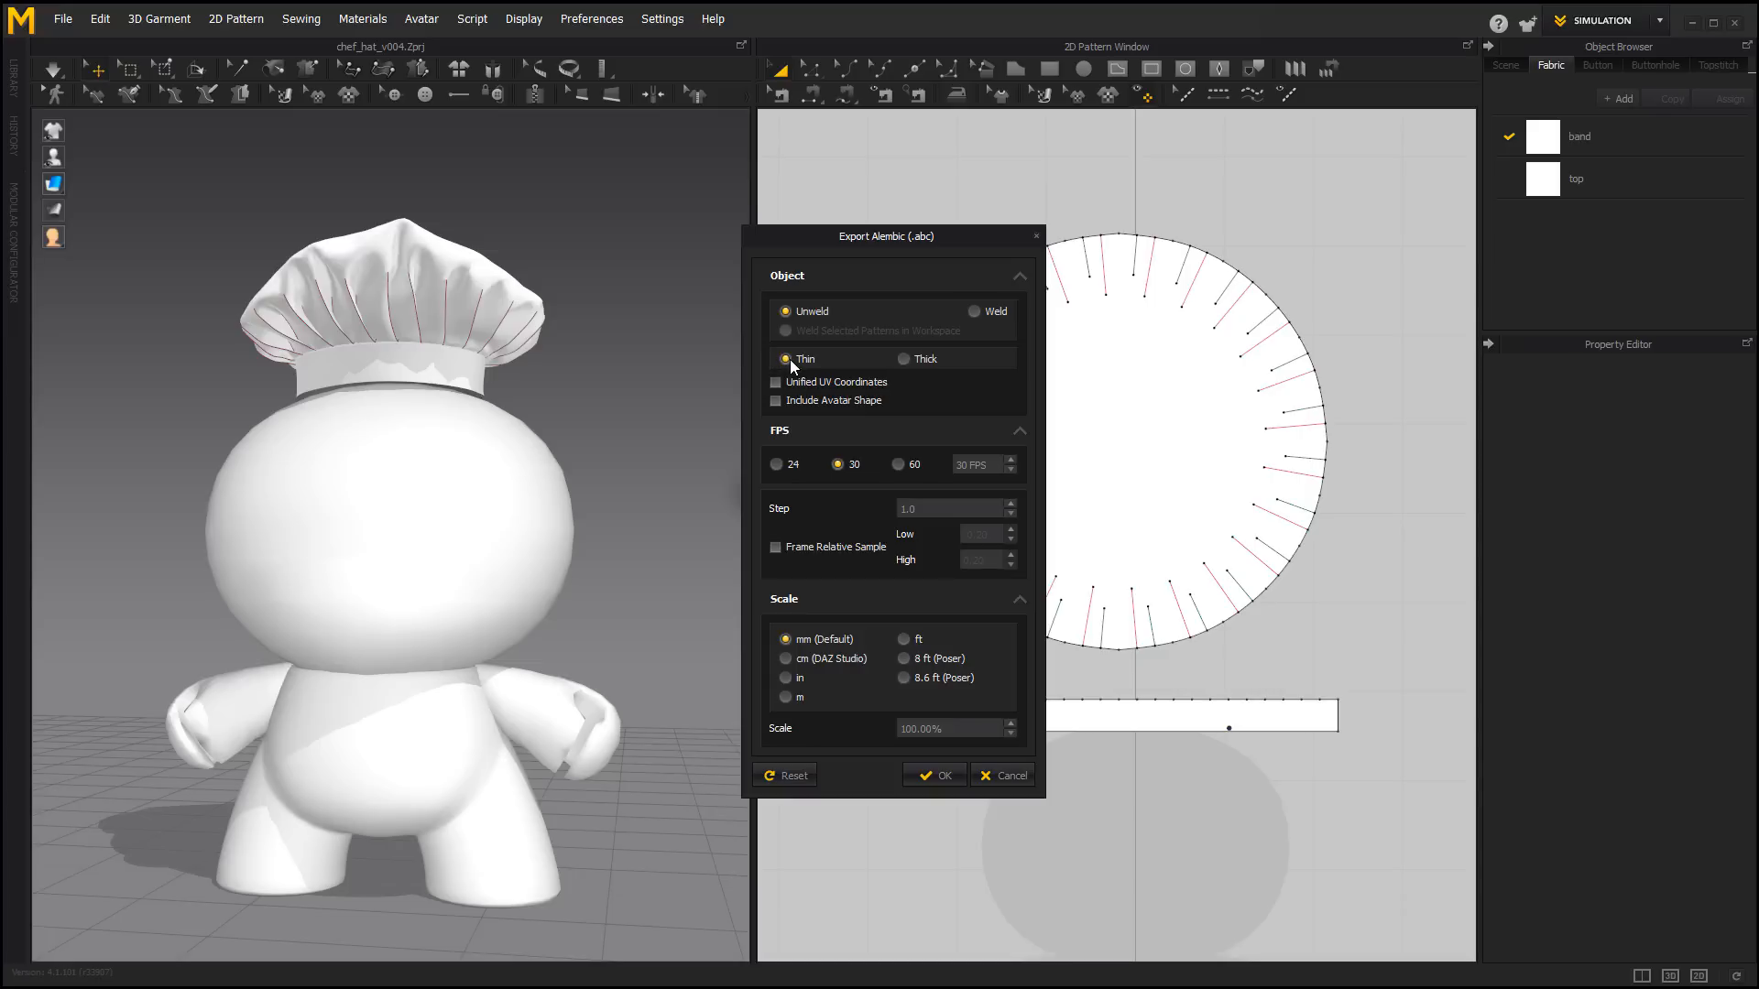
left_click(834, 658)
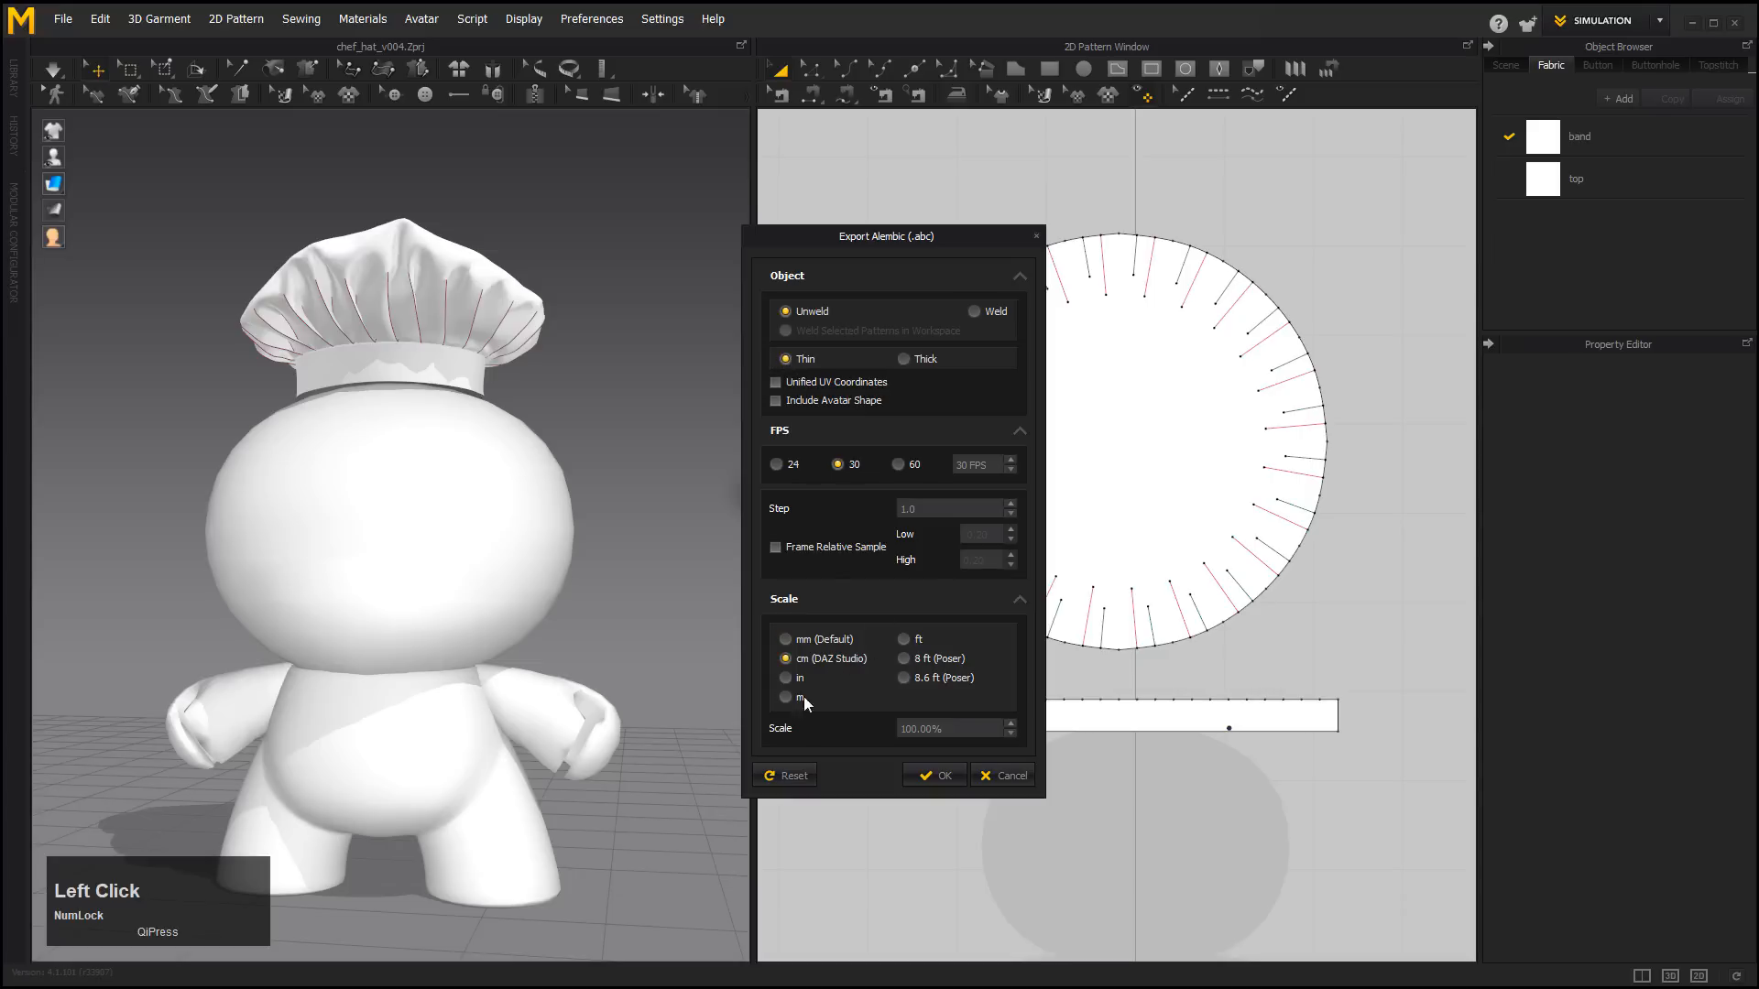
left_click(940, 776)
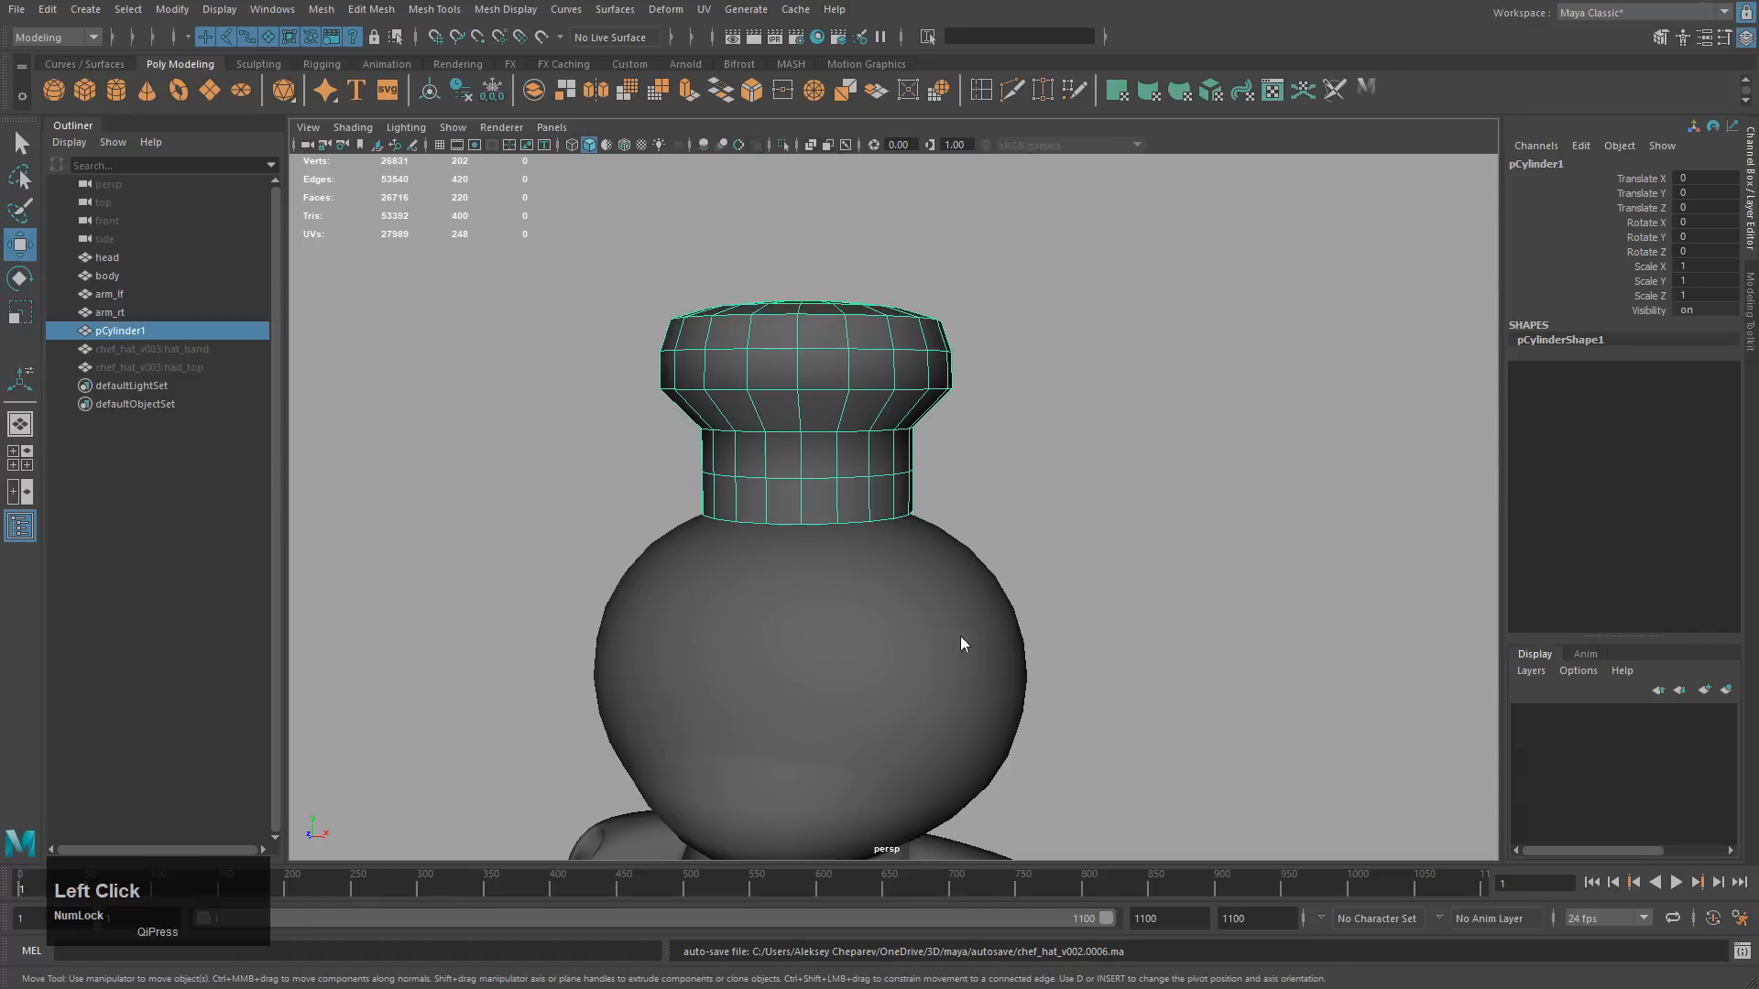
Switch to Maya and delete the placeholder hat cylinder on the avatar's head.
scroll(962, 644, "down", 3)
left_click(849, 428)
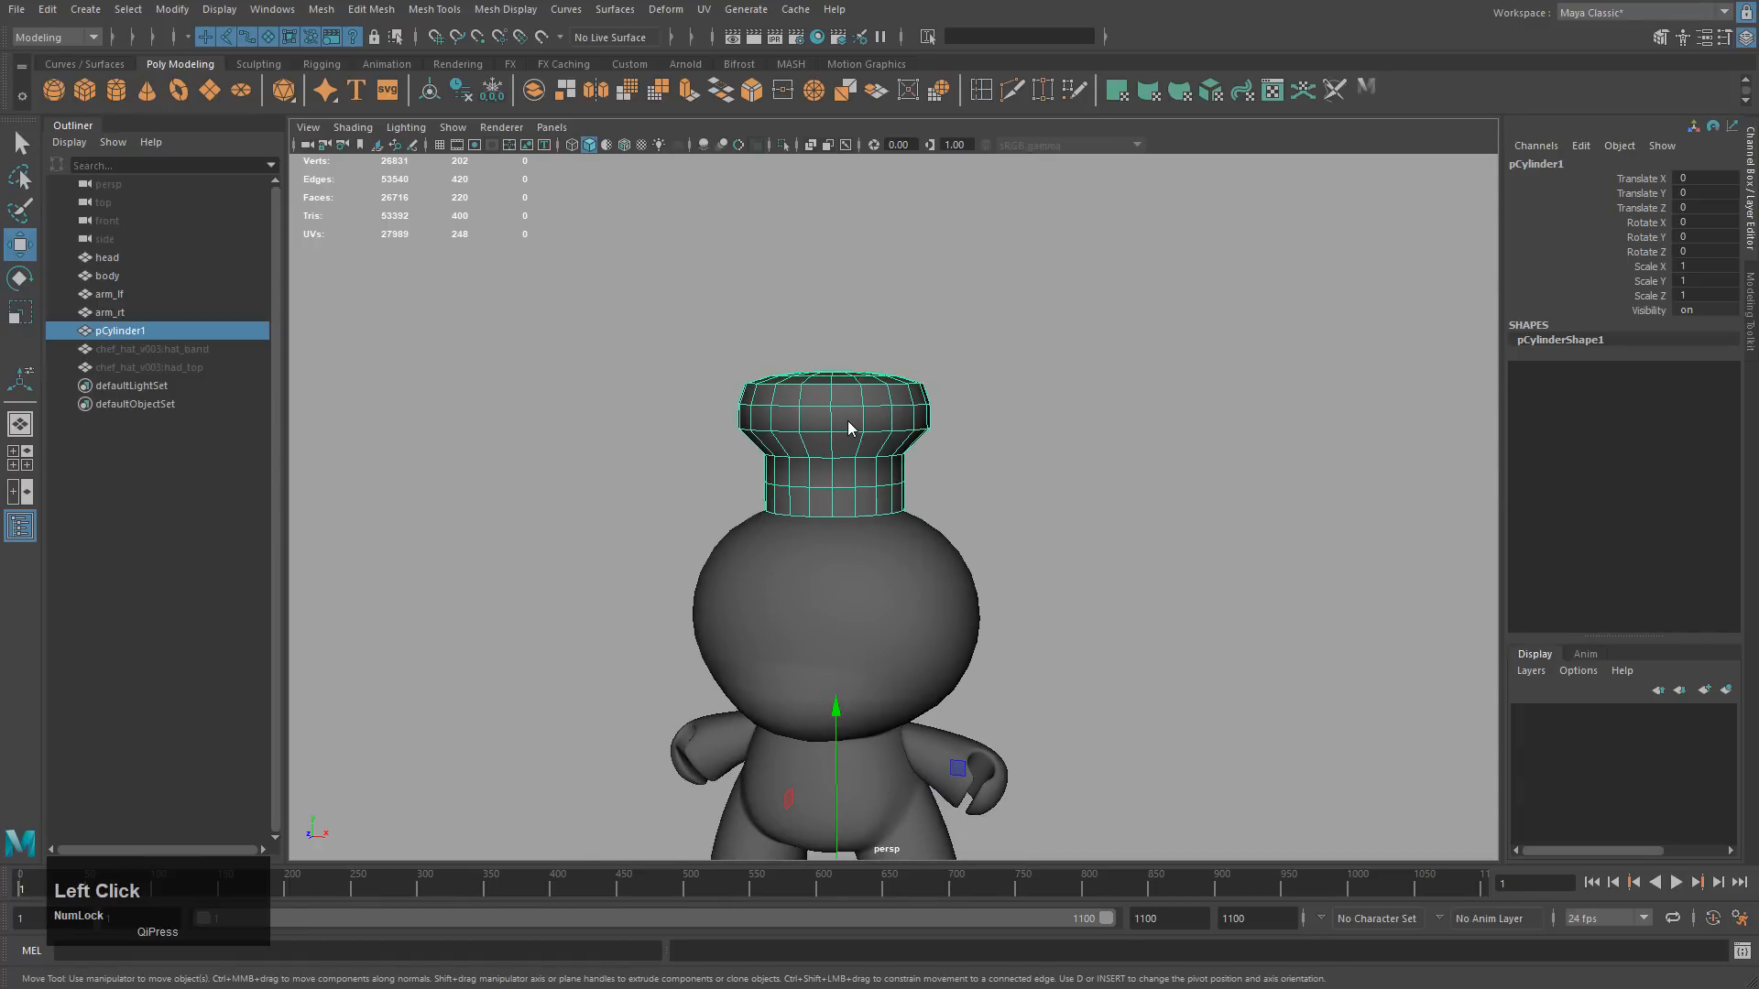
key("Delete")
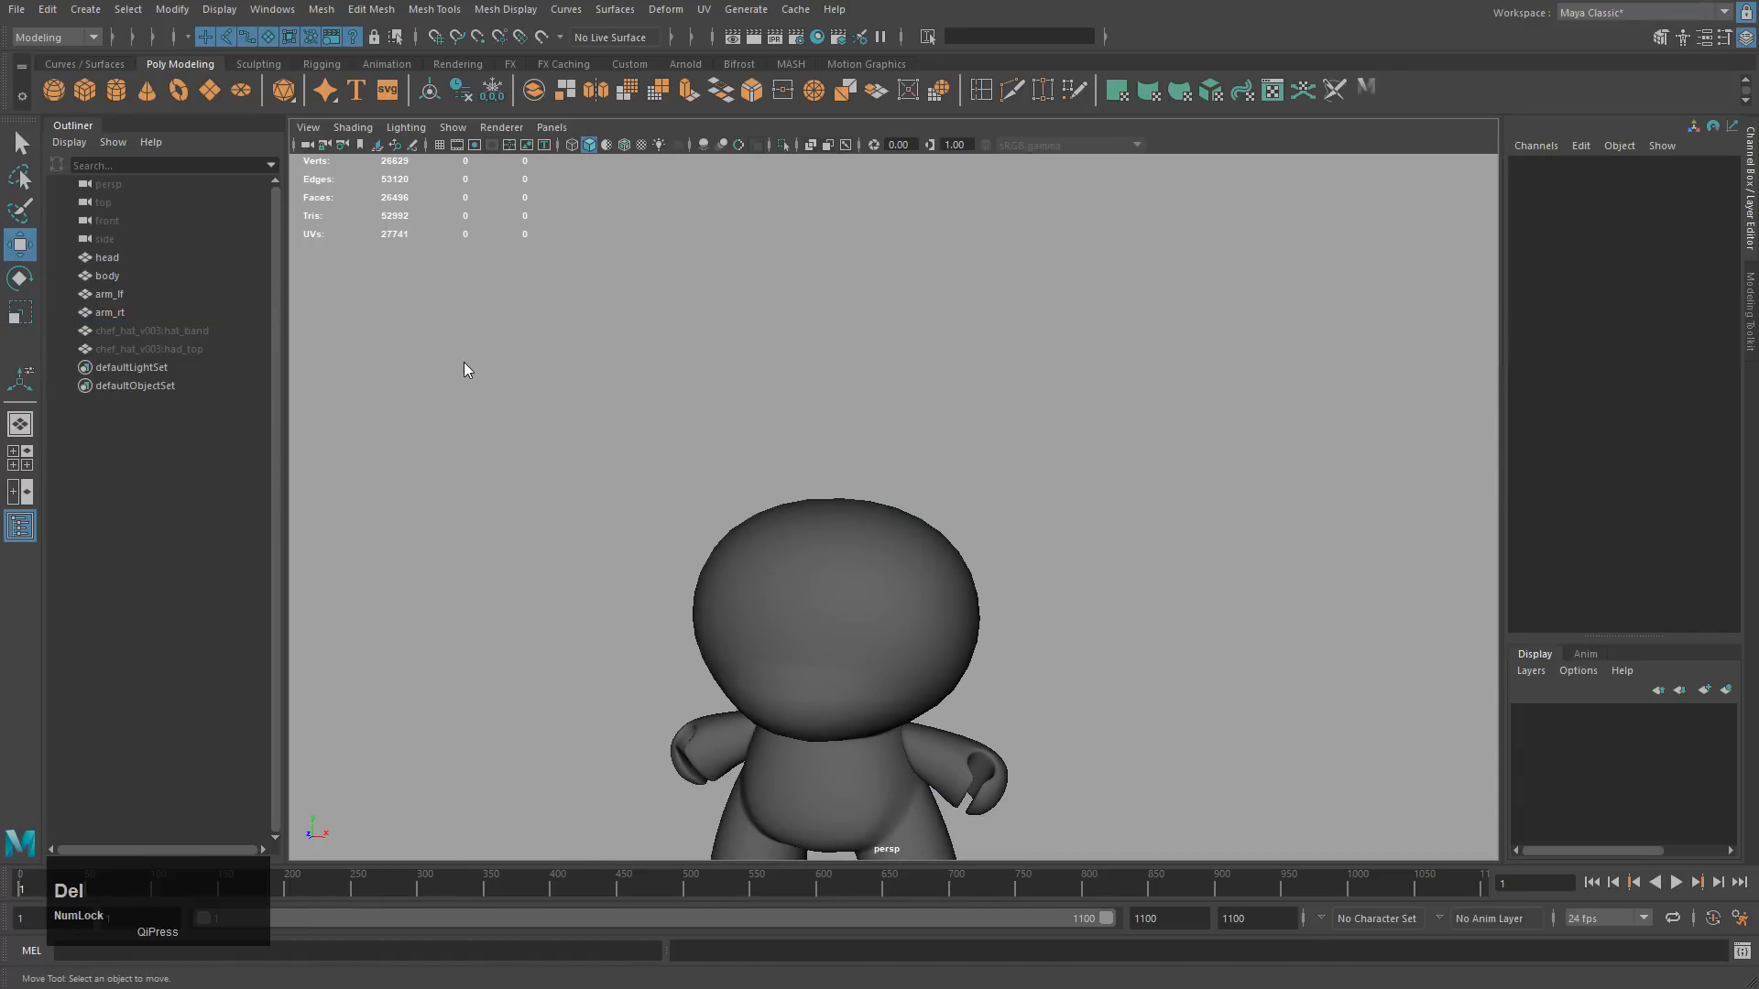
Import the Alembic cache chef_hat_v002.abc into the scene root.
left_click(17, 9)
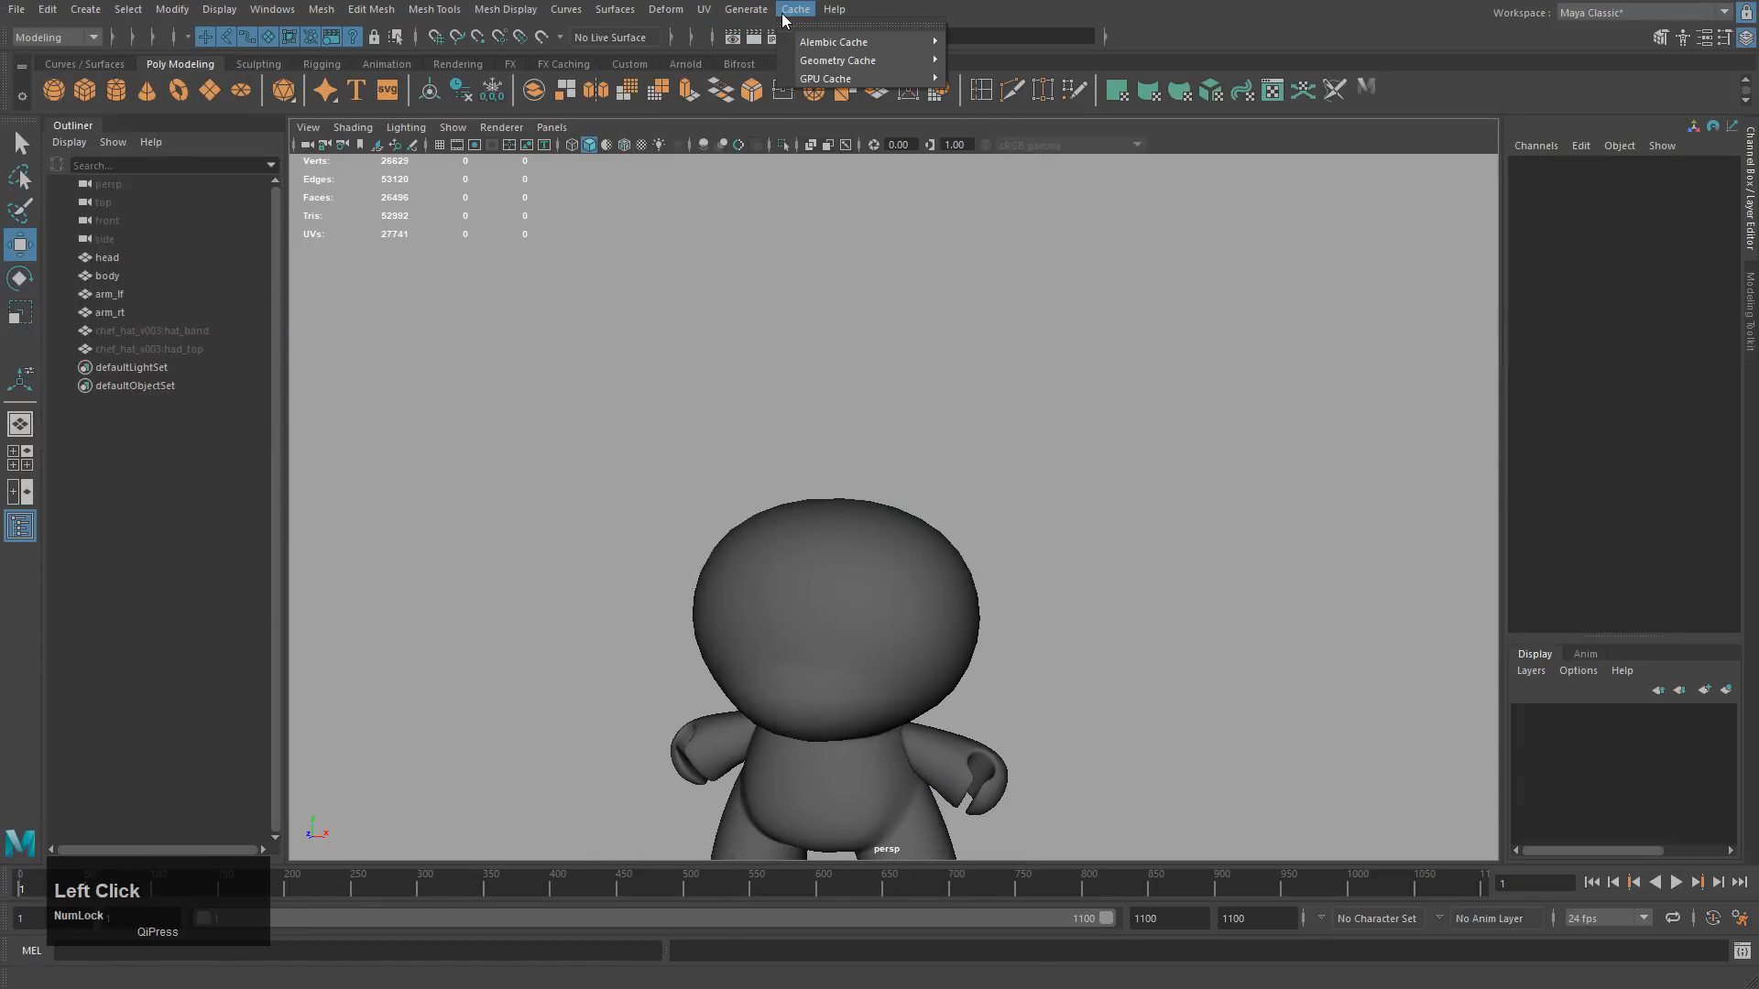
mouse_move(866, 42)
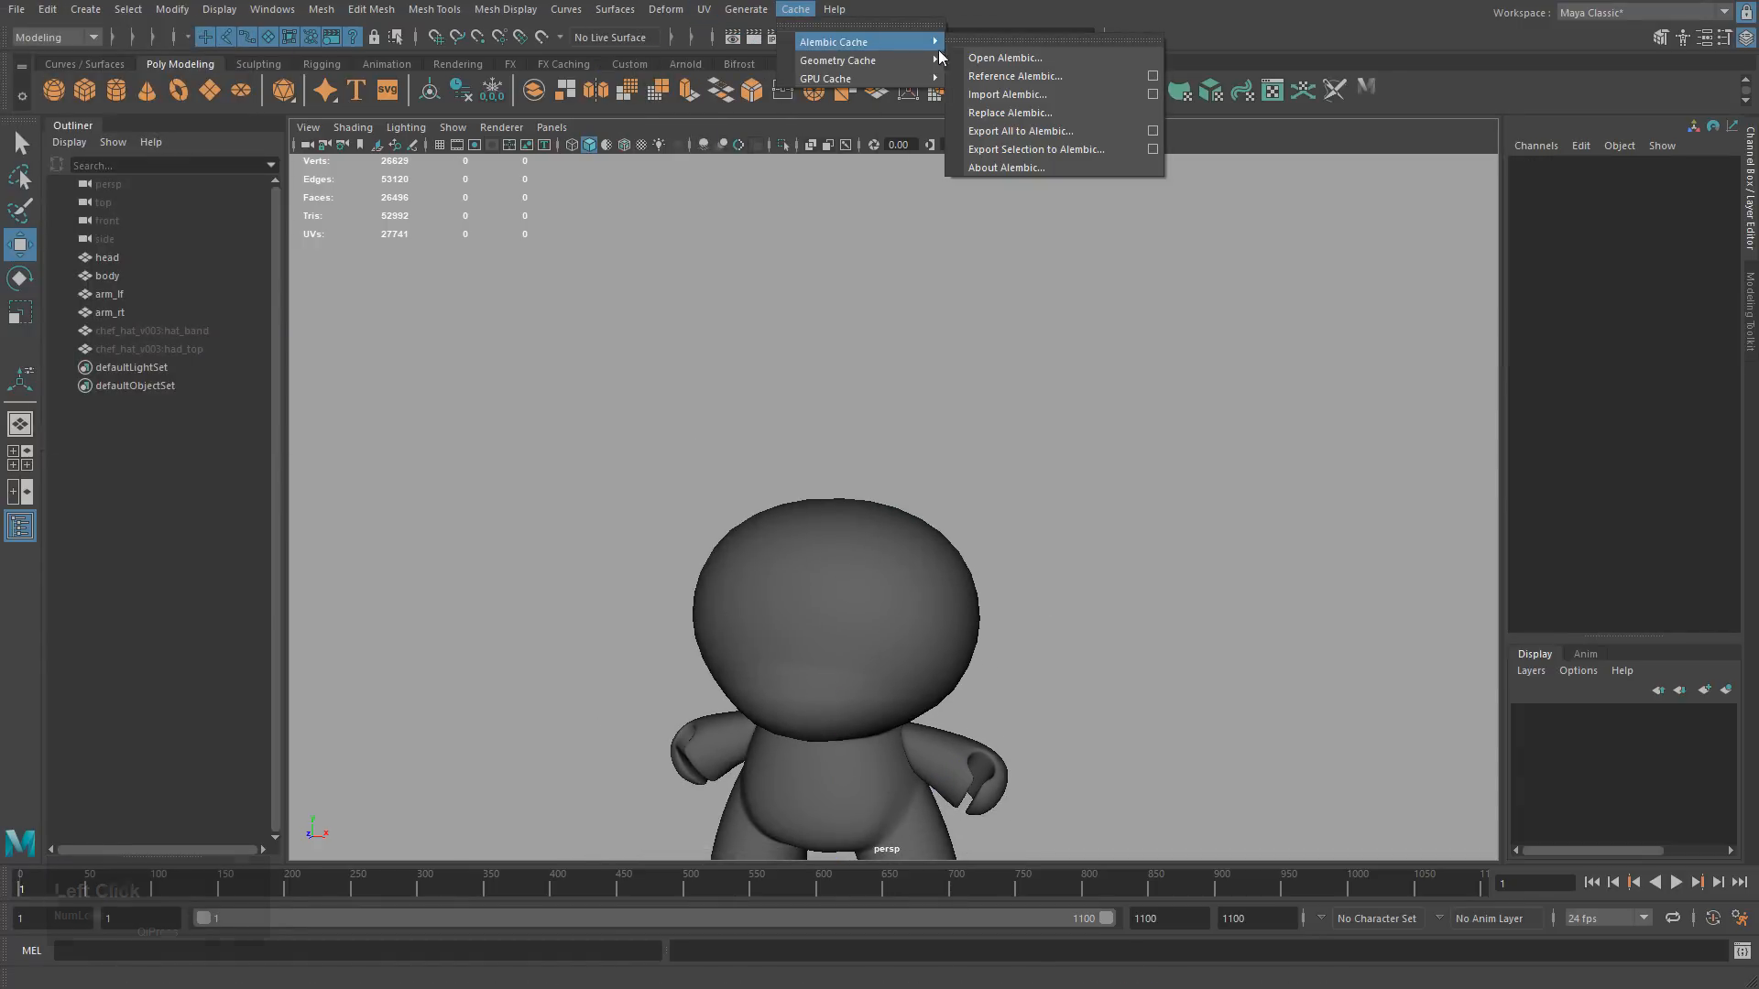
left_click(1004, 95)
left_click(875, 293)
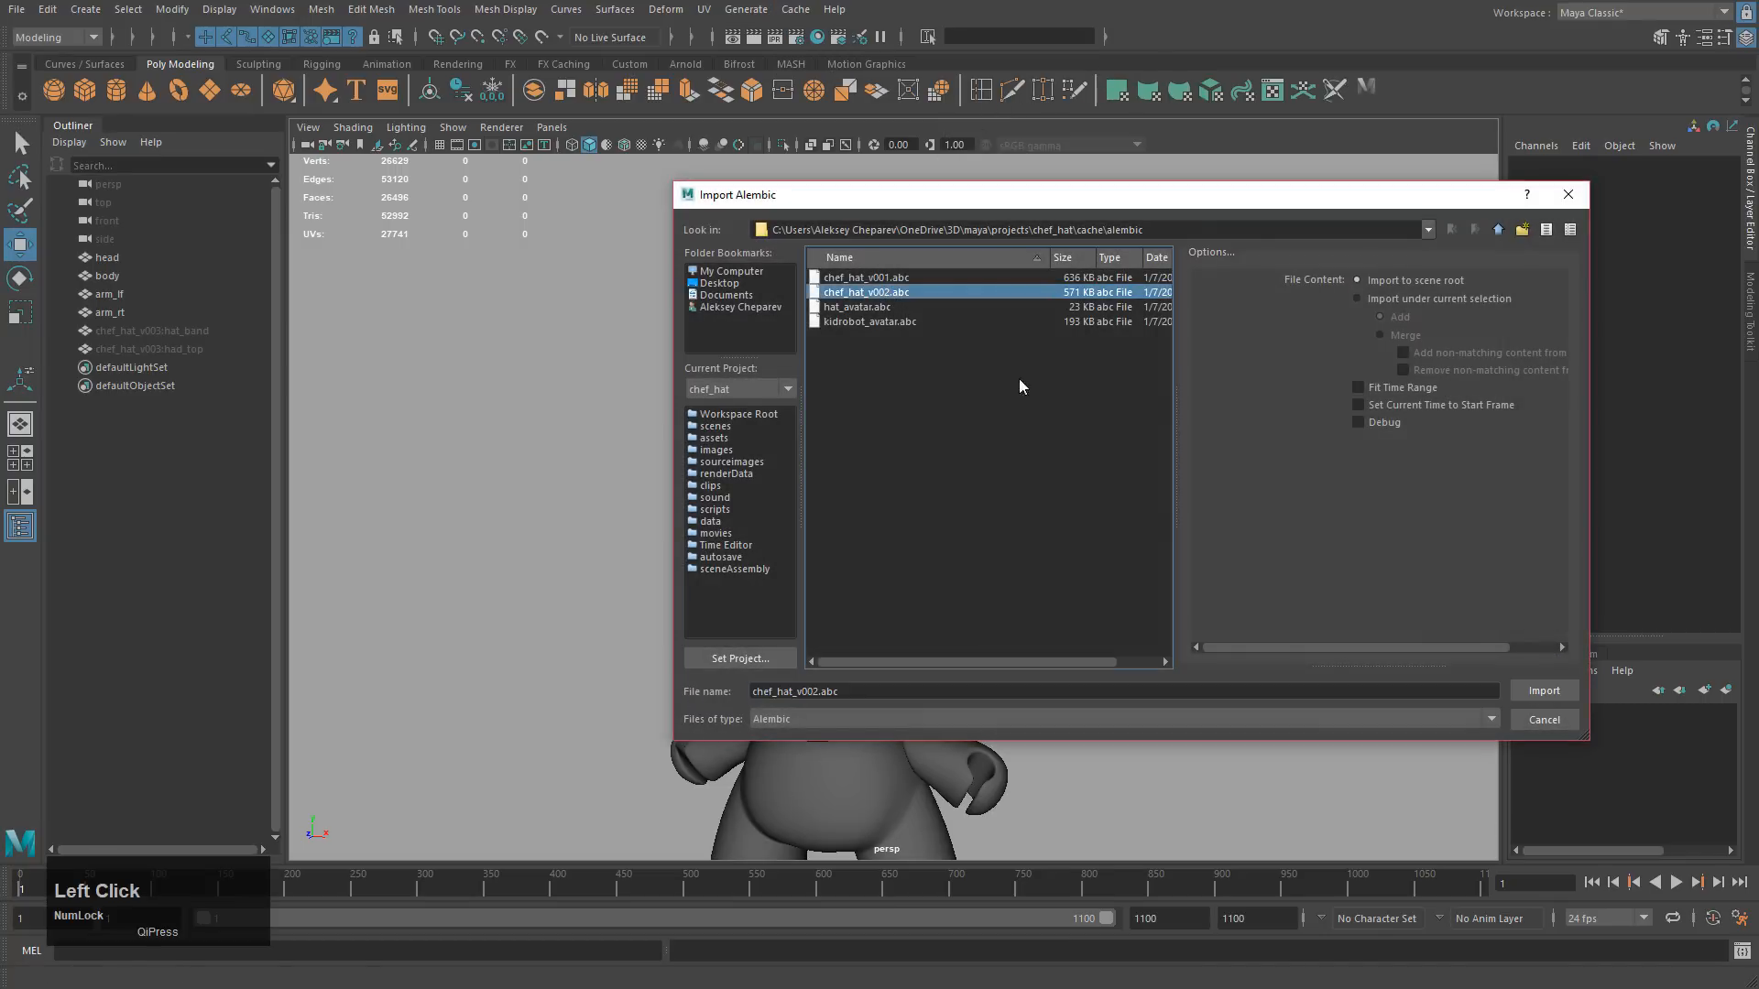
left_click(1539, 691)
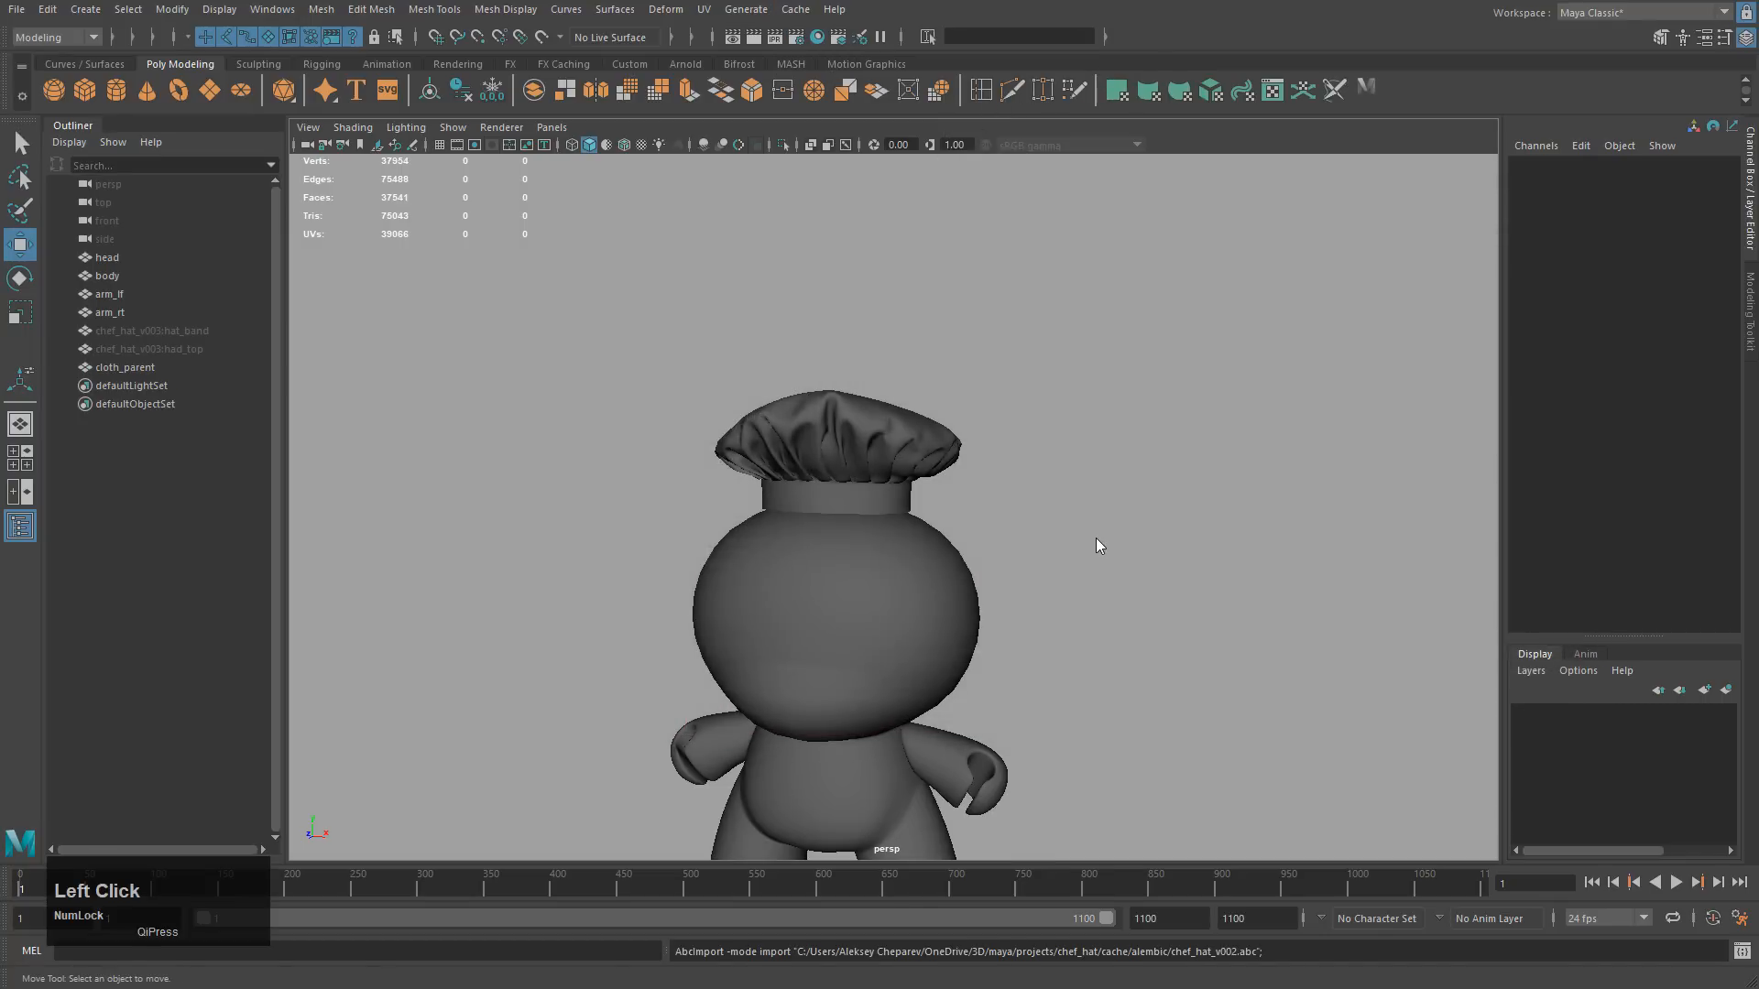
Separate the imported hat mesh into its band and top pieces and delete both pieces' construction history.
left_click_drag(854, 460, 1165, 505, "alt")
left_click(1002, 476)
left_click_drag(1002, 476, 923, 508, "alt")
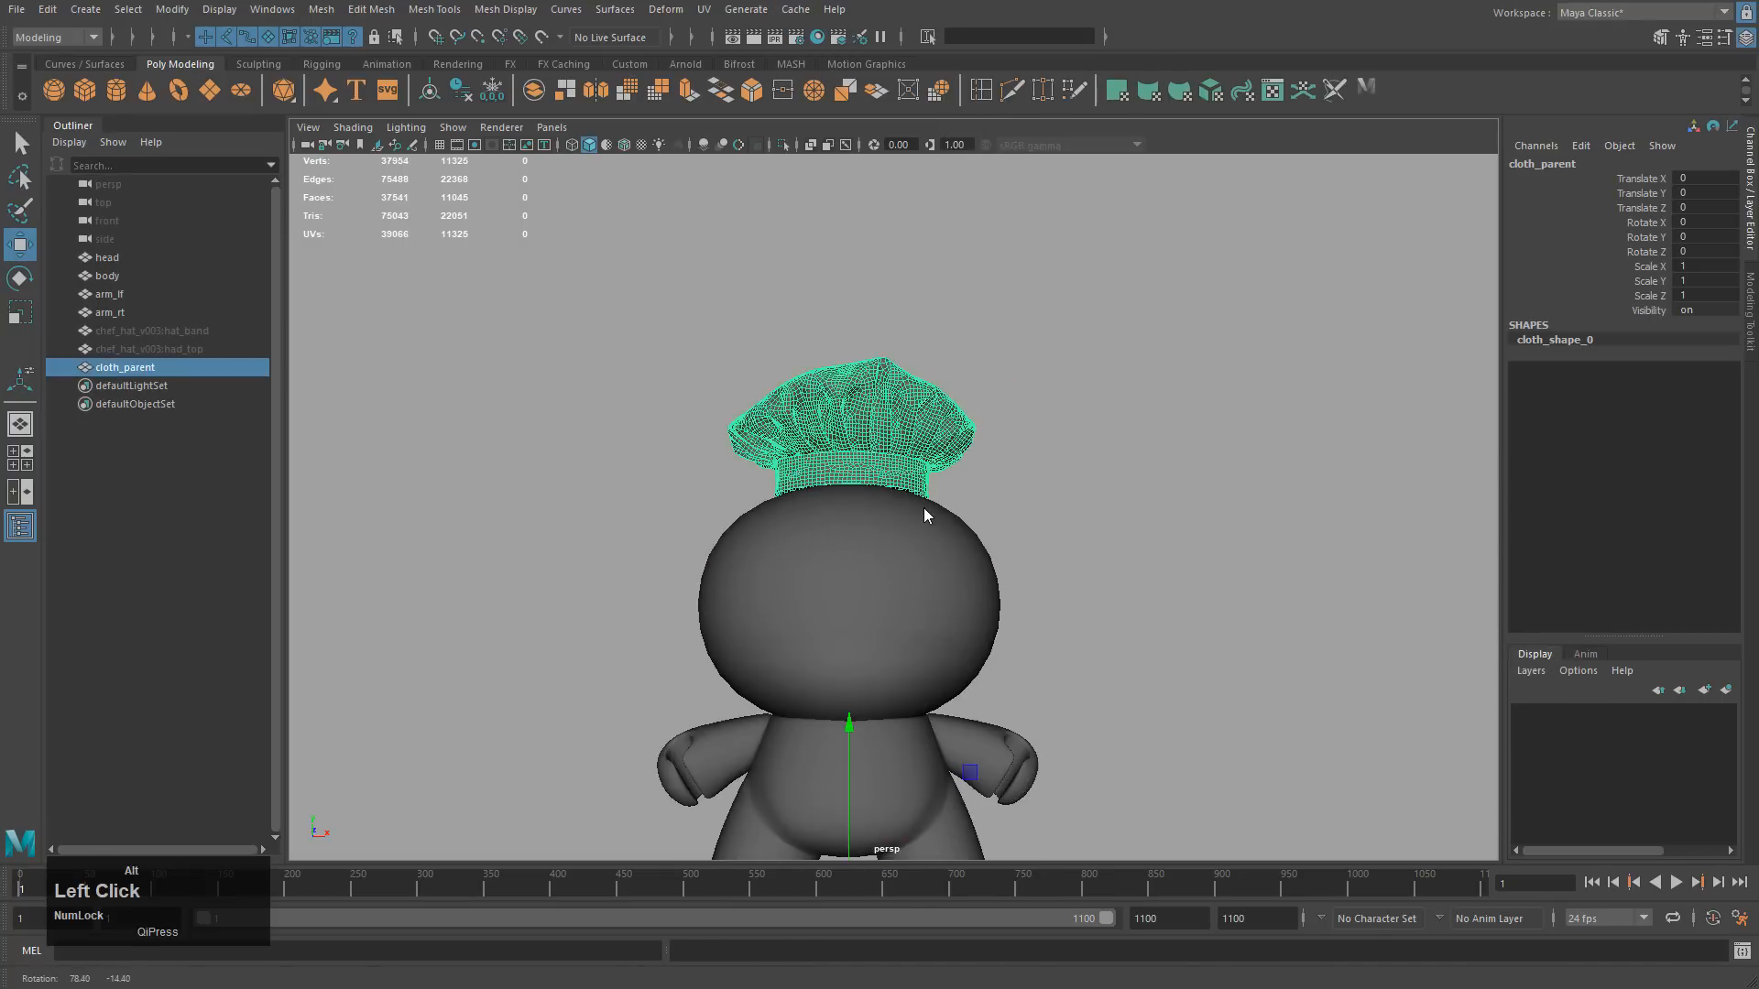
middle_click_drag(923, 507, 1092, 517, "alt")
left_click_drag(1092, 517, 1031, 536, "alt")
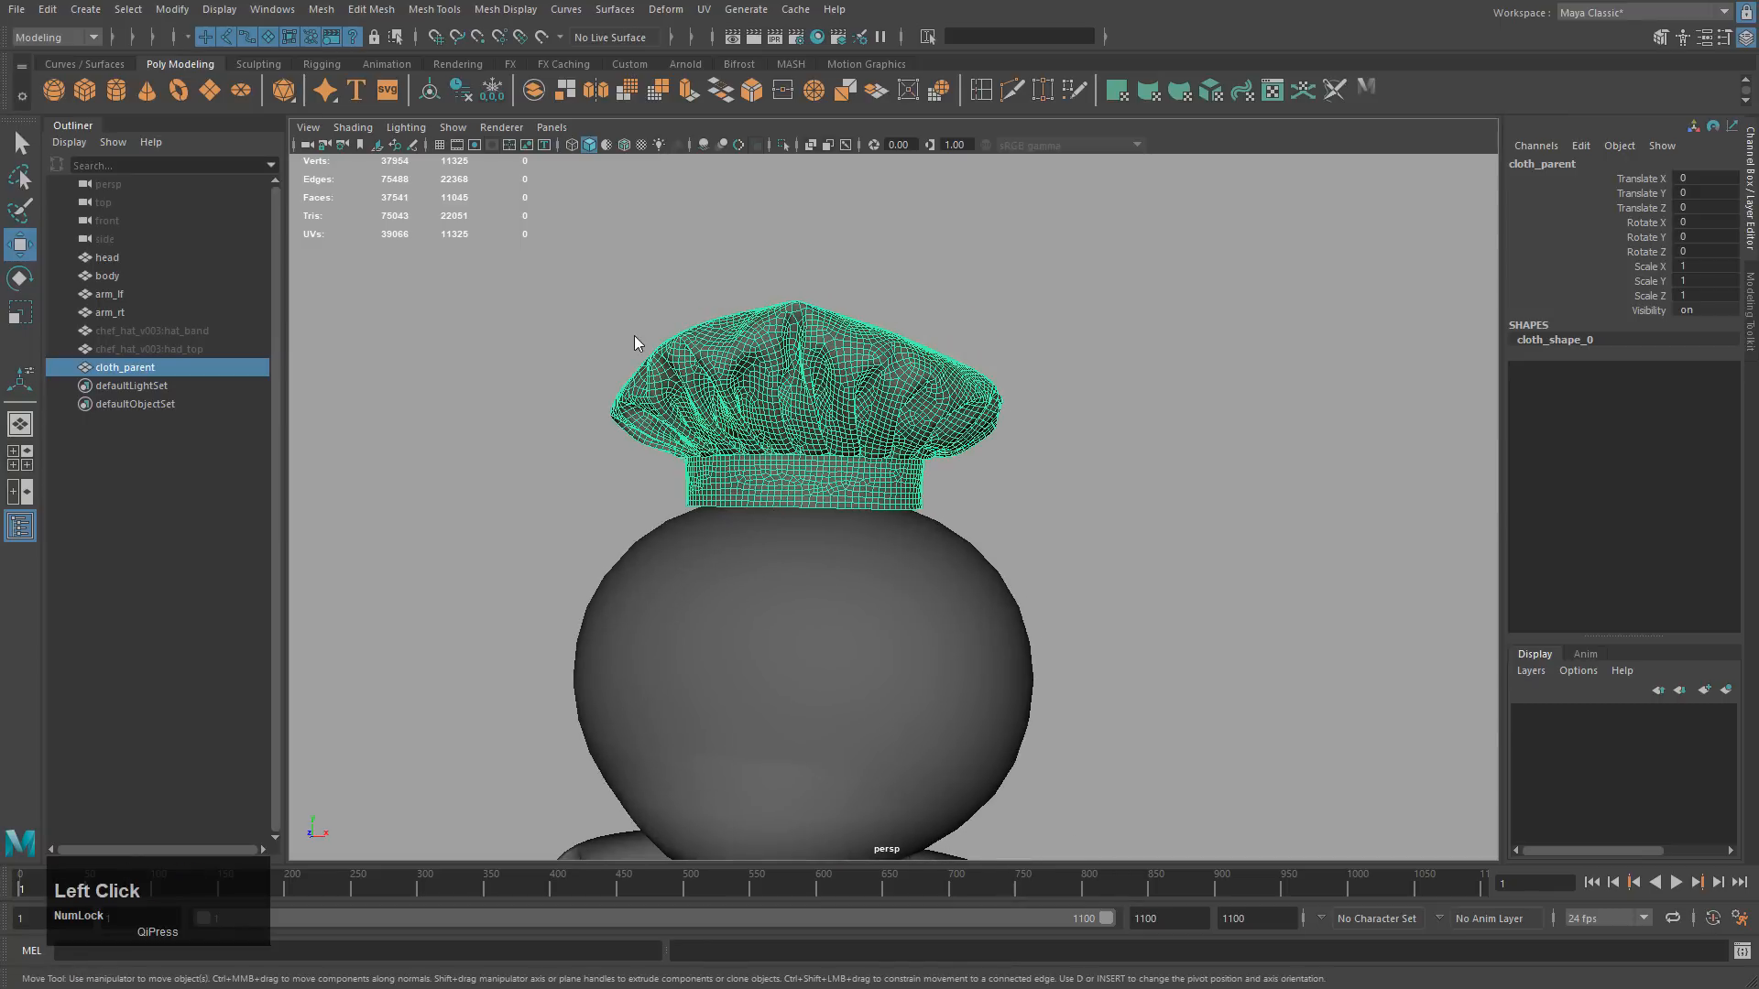
left_click(565, 95)
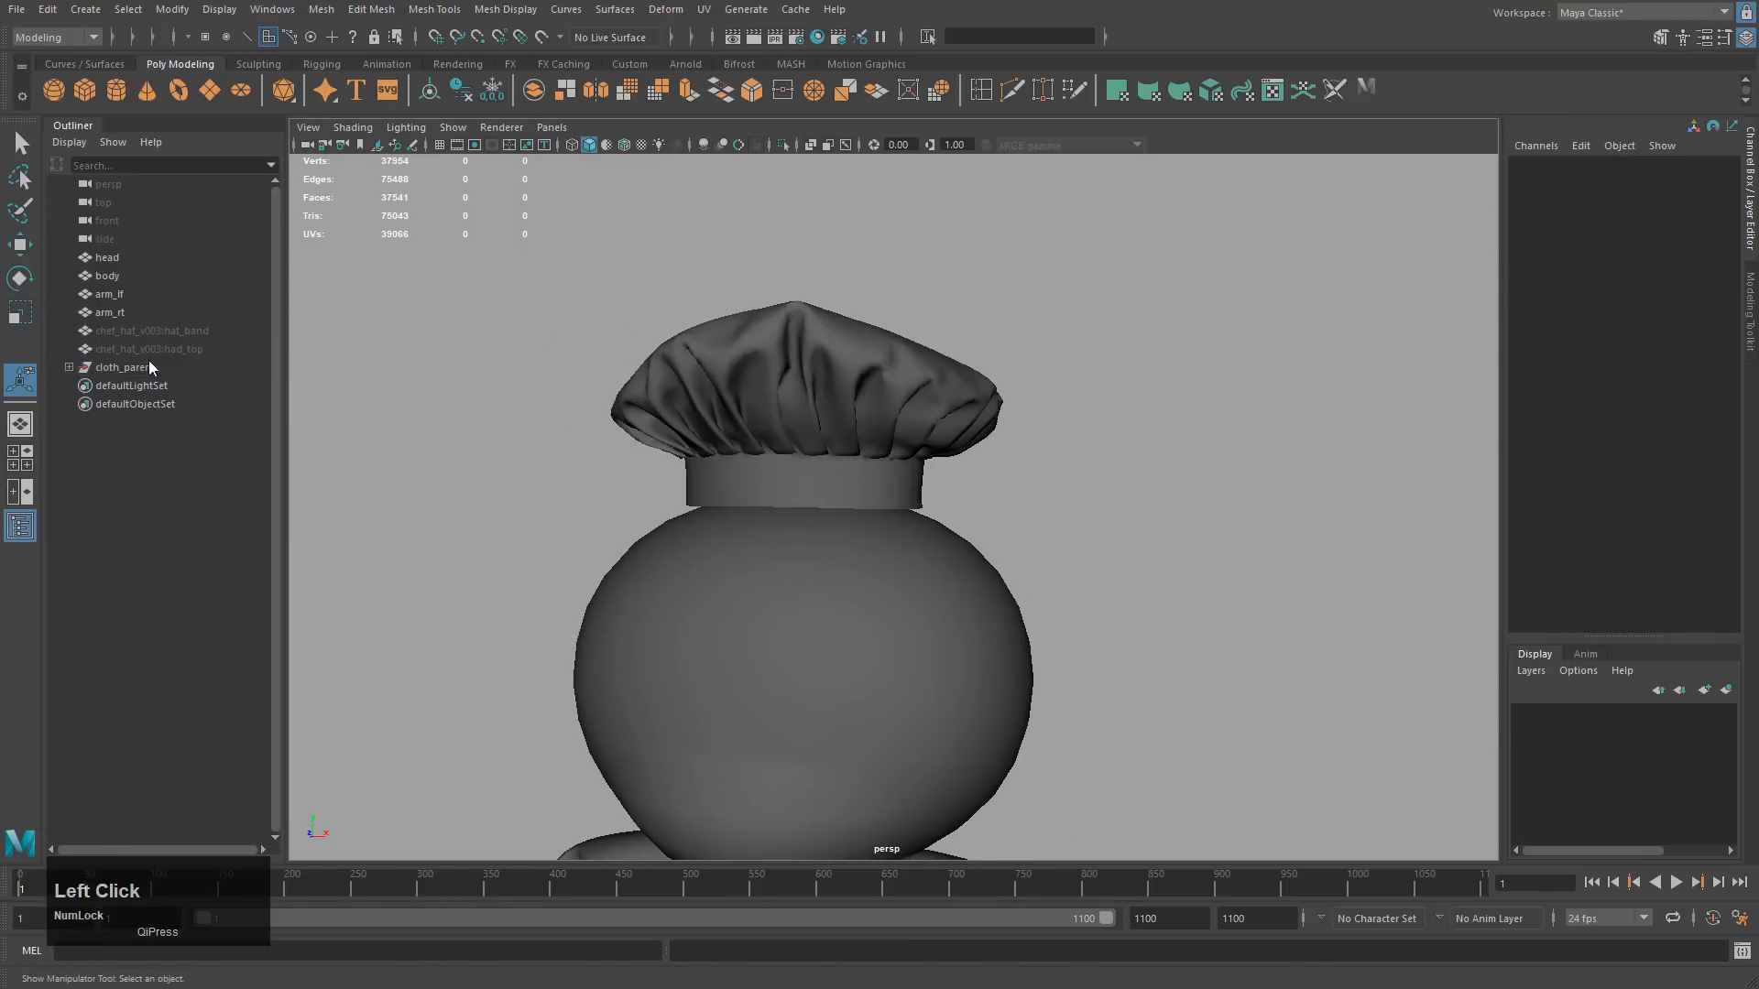
left_click(69, 367)
left_click_drag(124, 385, 130, 401)
key("d")
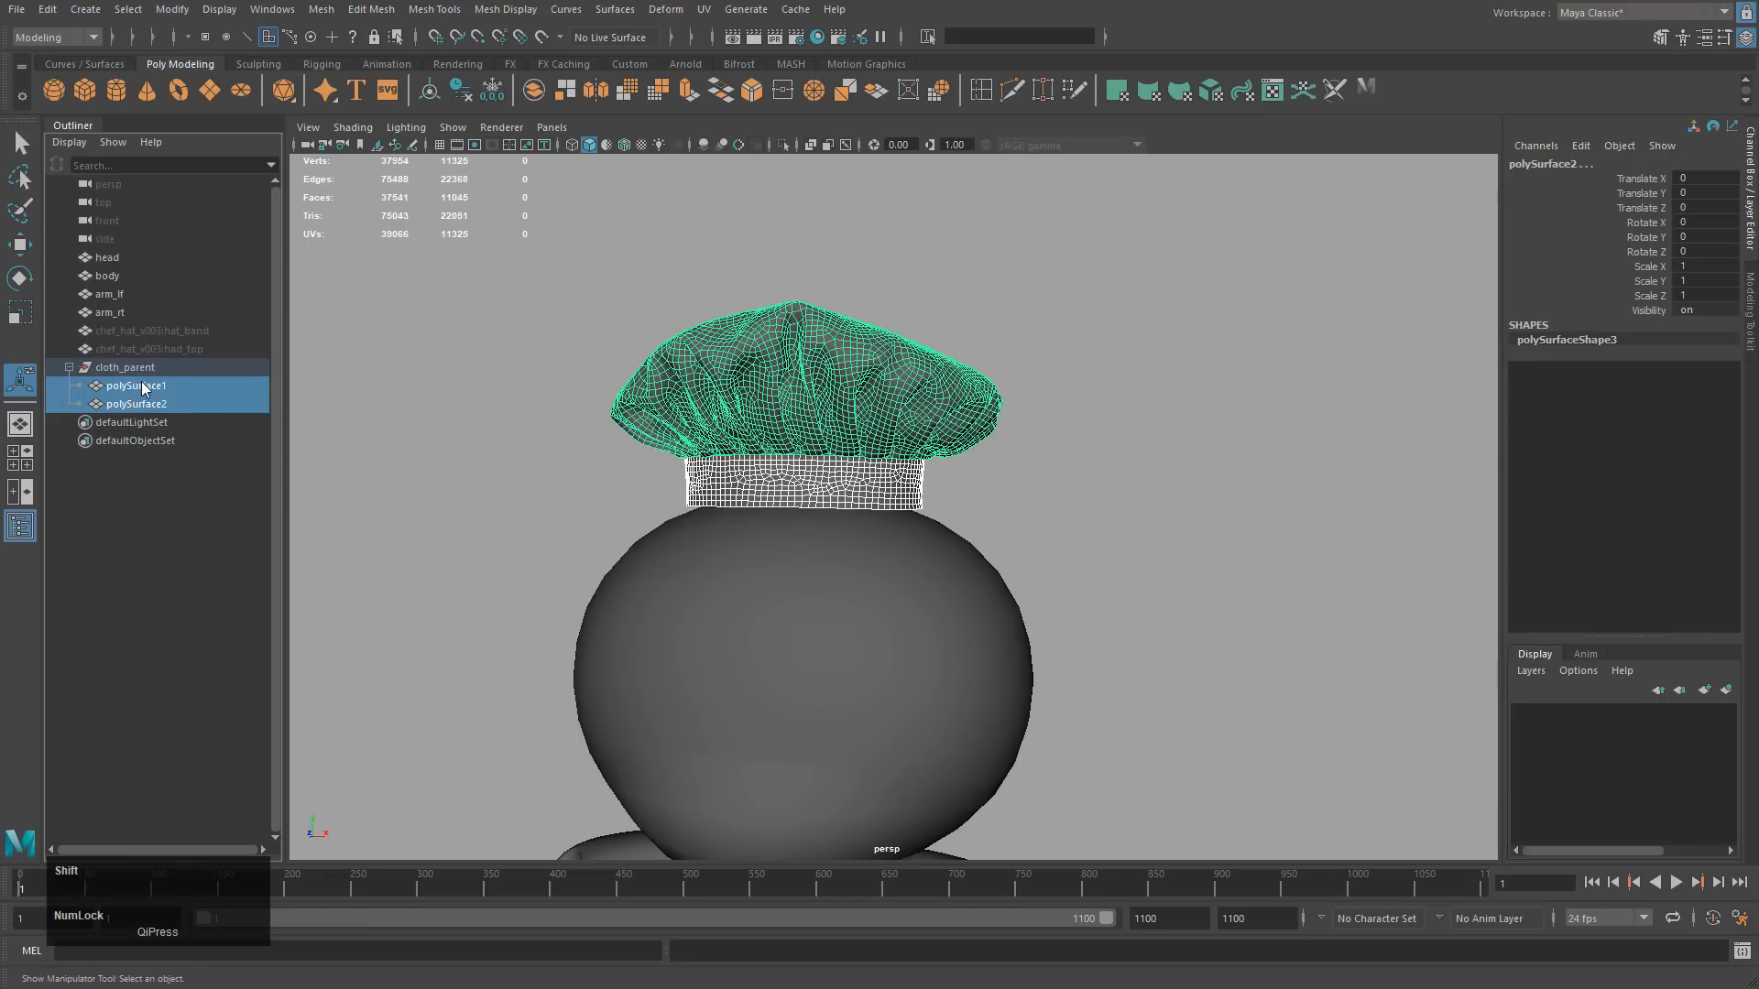
Unparent the two hat pieces from cloth_parent, then delete the leftover group and the hidden older hat band and top meshes.
key("shift+p")
left_click(146, 370)
key("Delete")
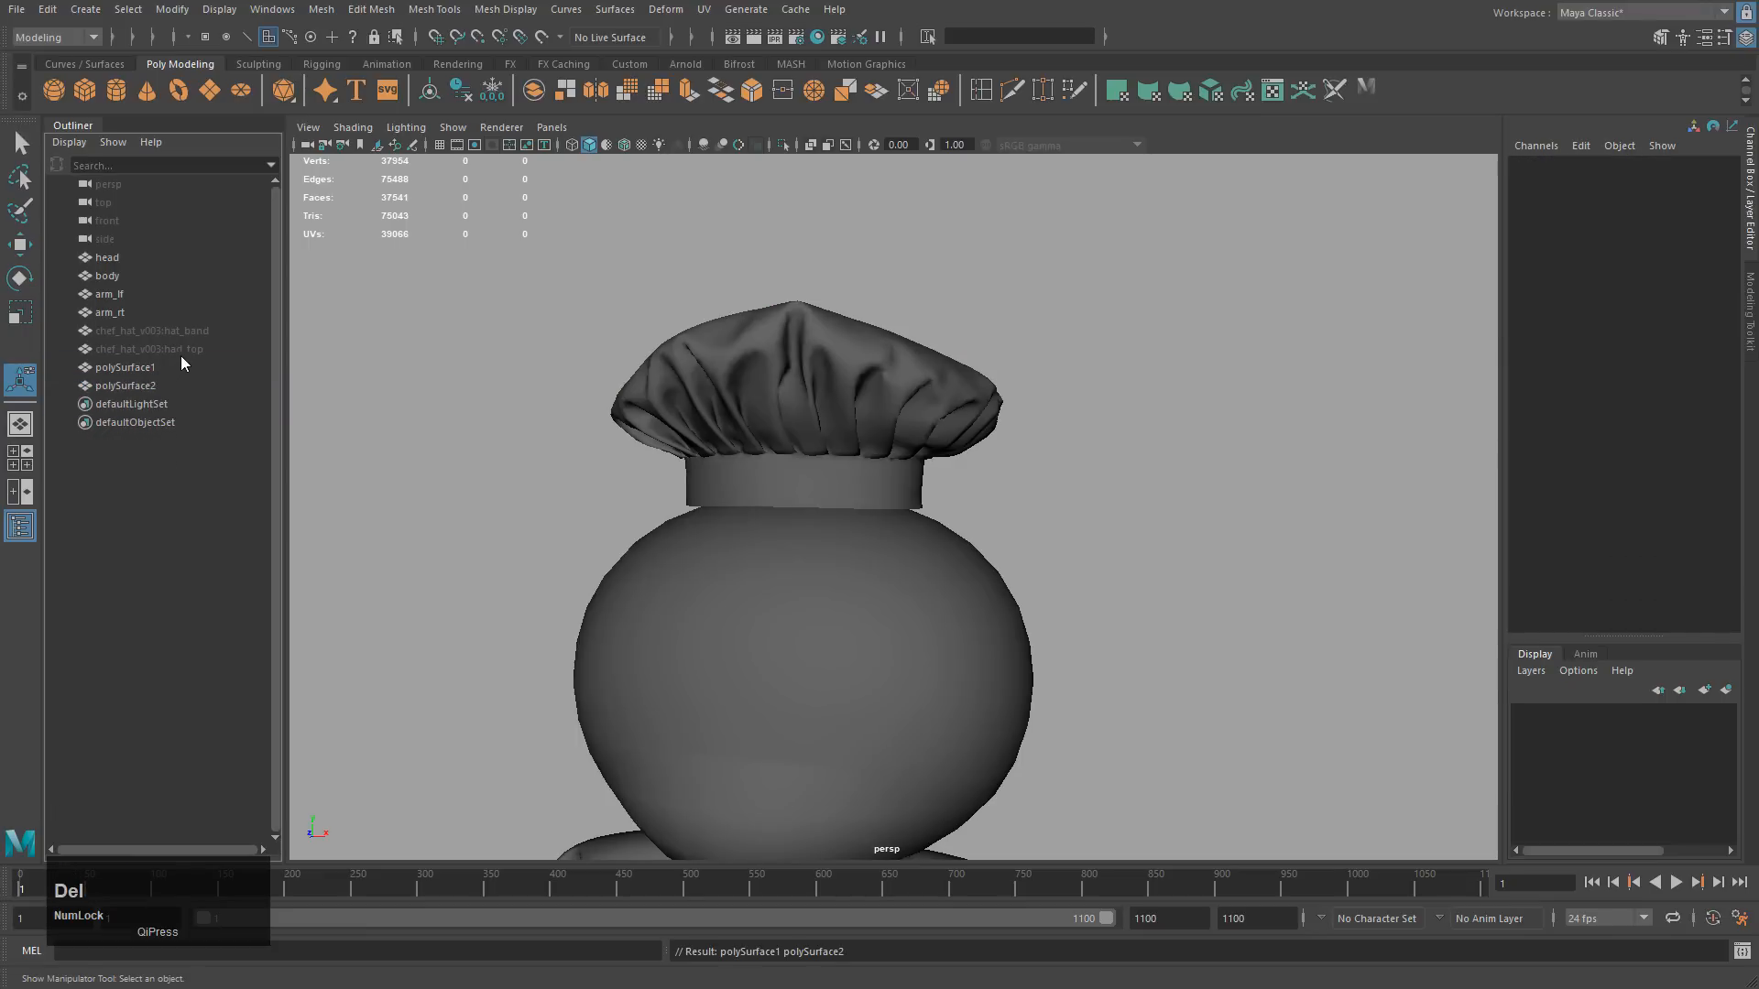
left_click_drag(182, 355, 183, 337)
key("Delete")
Unlock the normals on the hat band and top together and apply Soften/Harden Edges to both.
left_click_drag(673, 364, 620, 409, "alt")
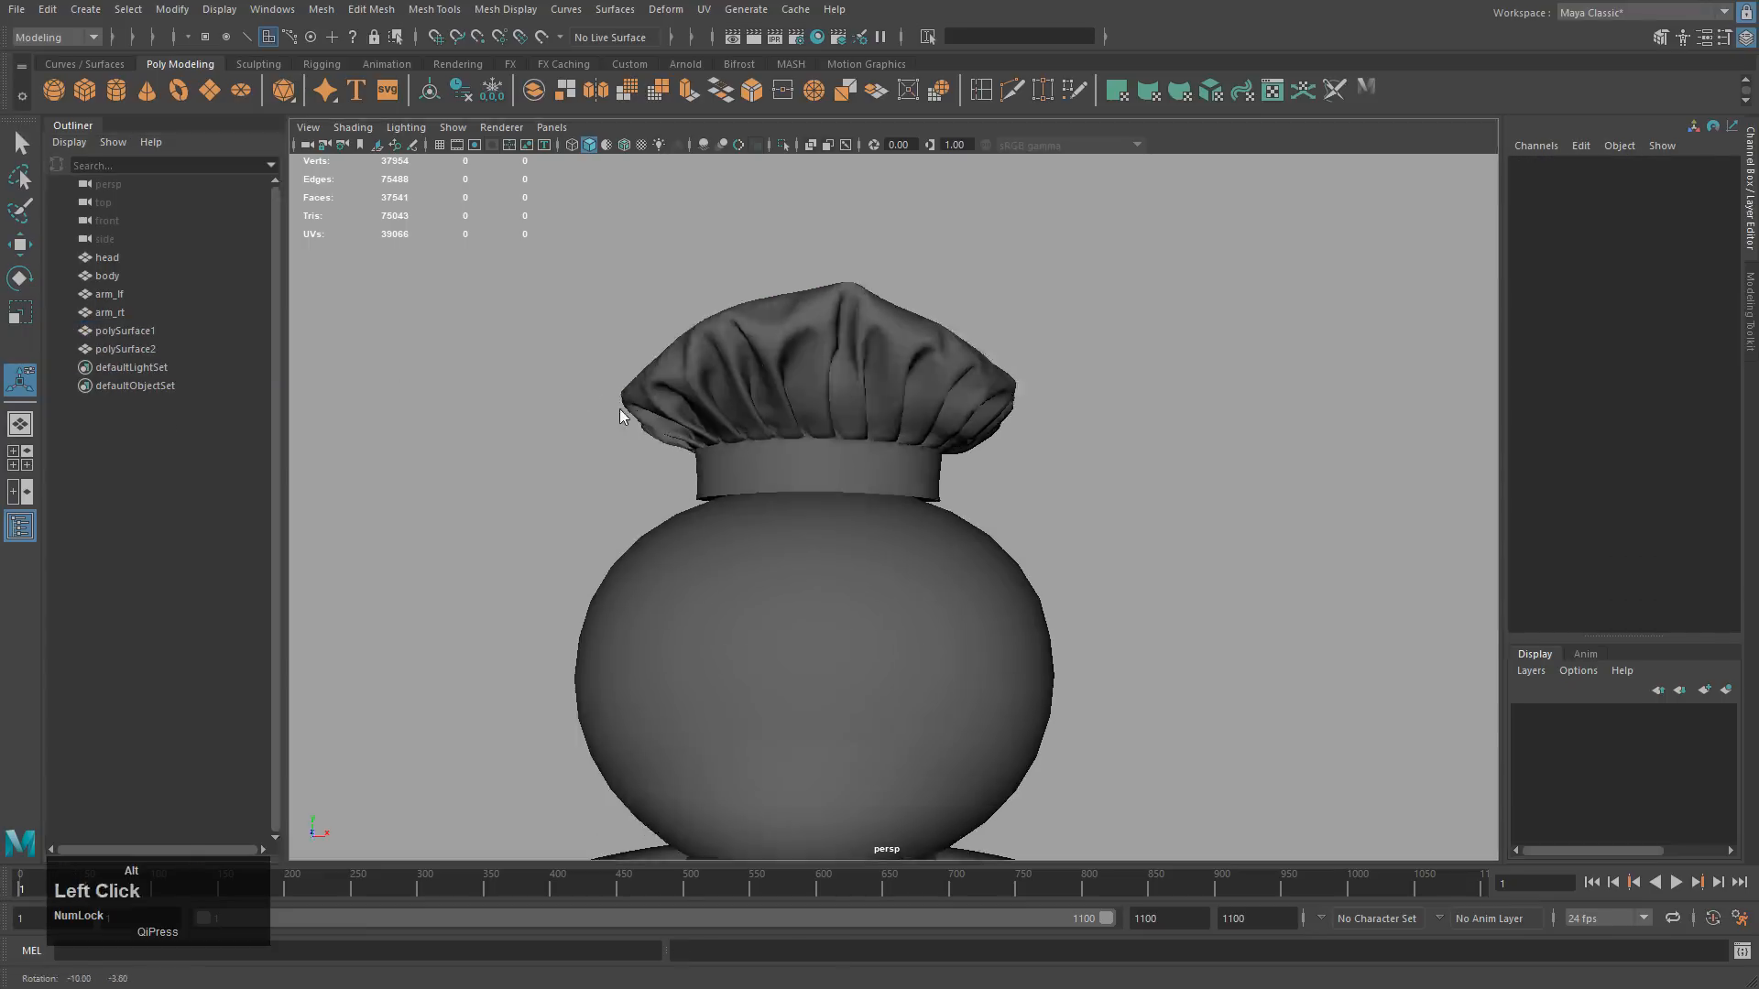
right_click_drag(619, 409, 843, 441, "alt")
middle_click_drag(843, 442, 848, 539, "alt")
left_click(818, 399)
left_click(783, 339, "shift")
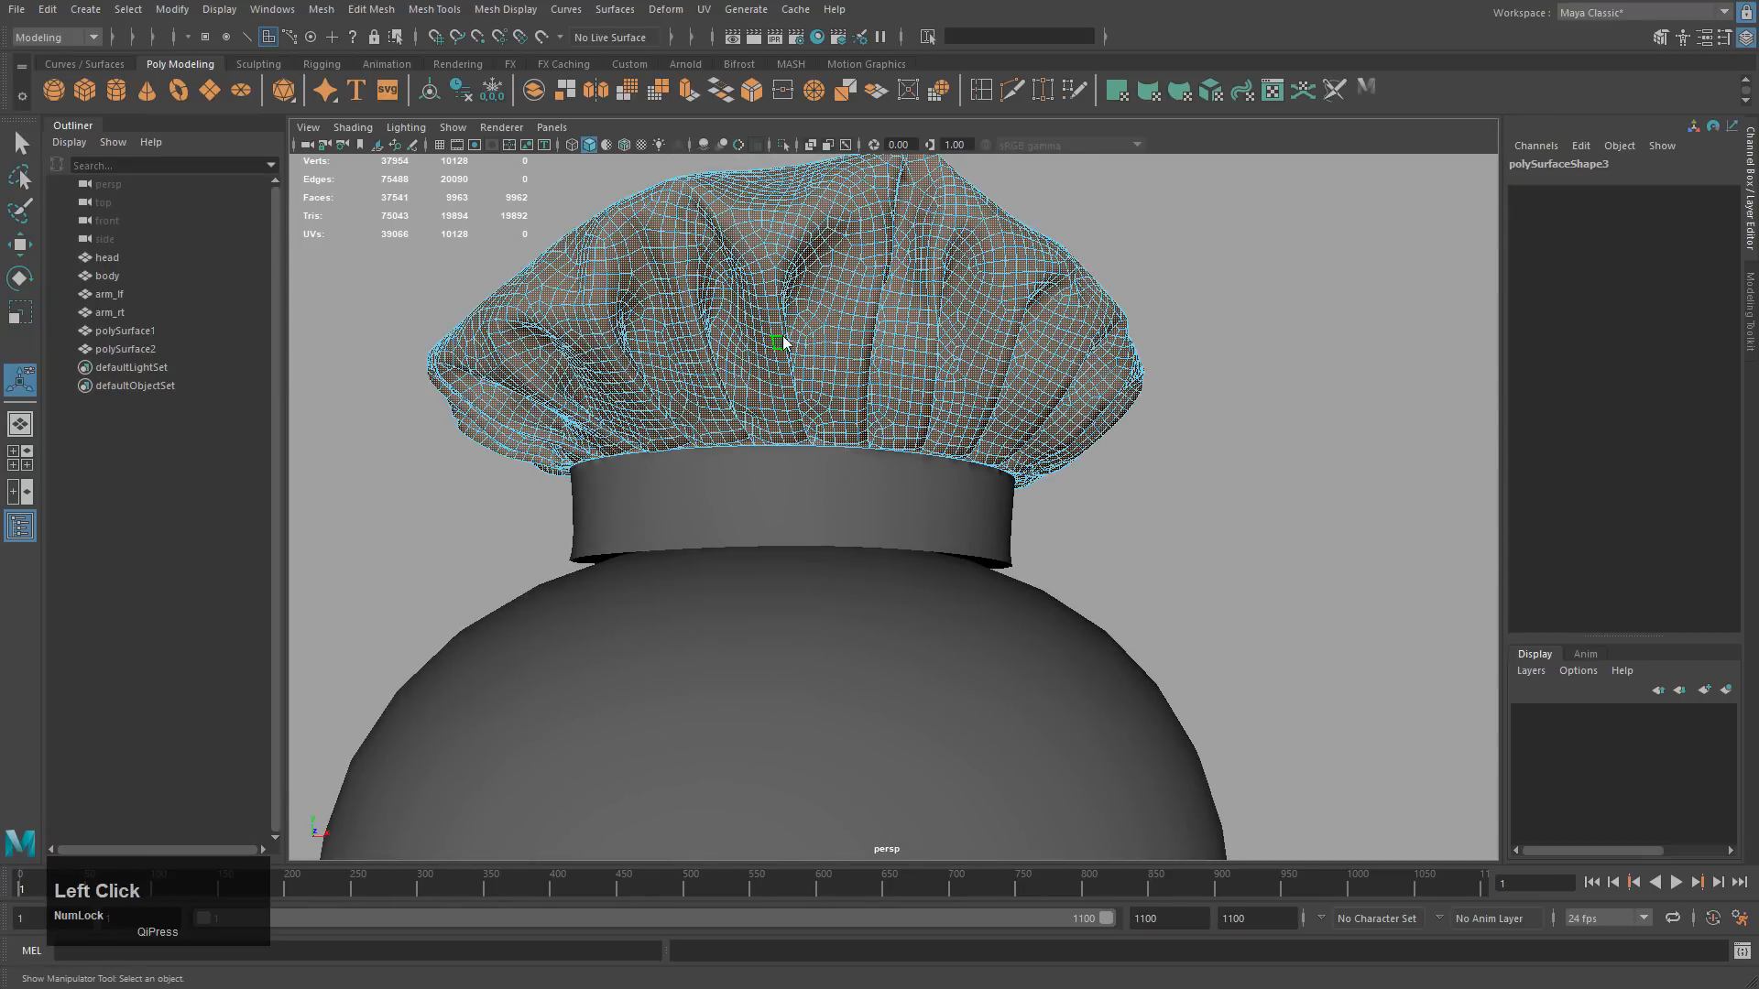
right_click_drag(1042, 378, 1057, 410)
left_click(1030, 483)
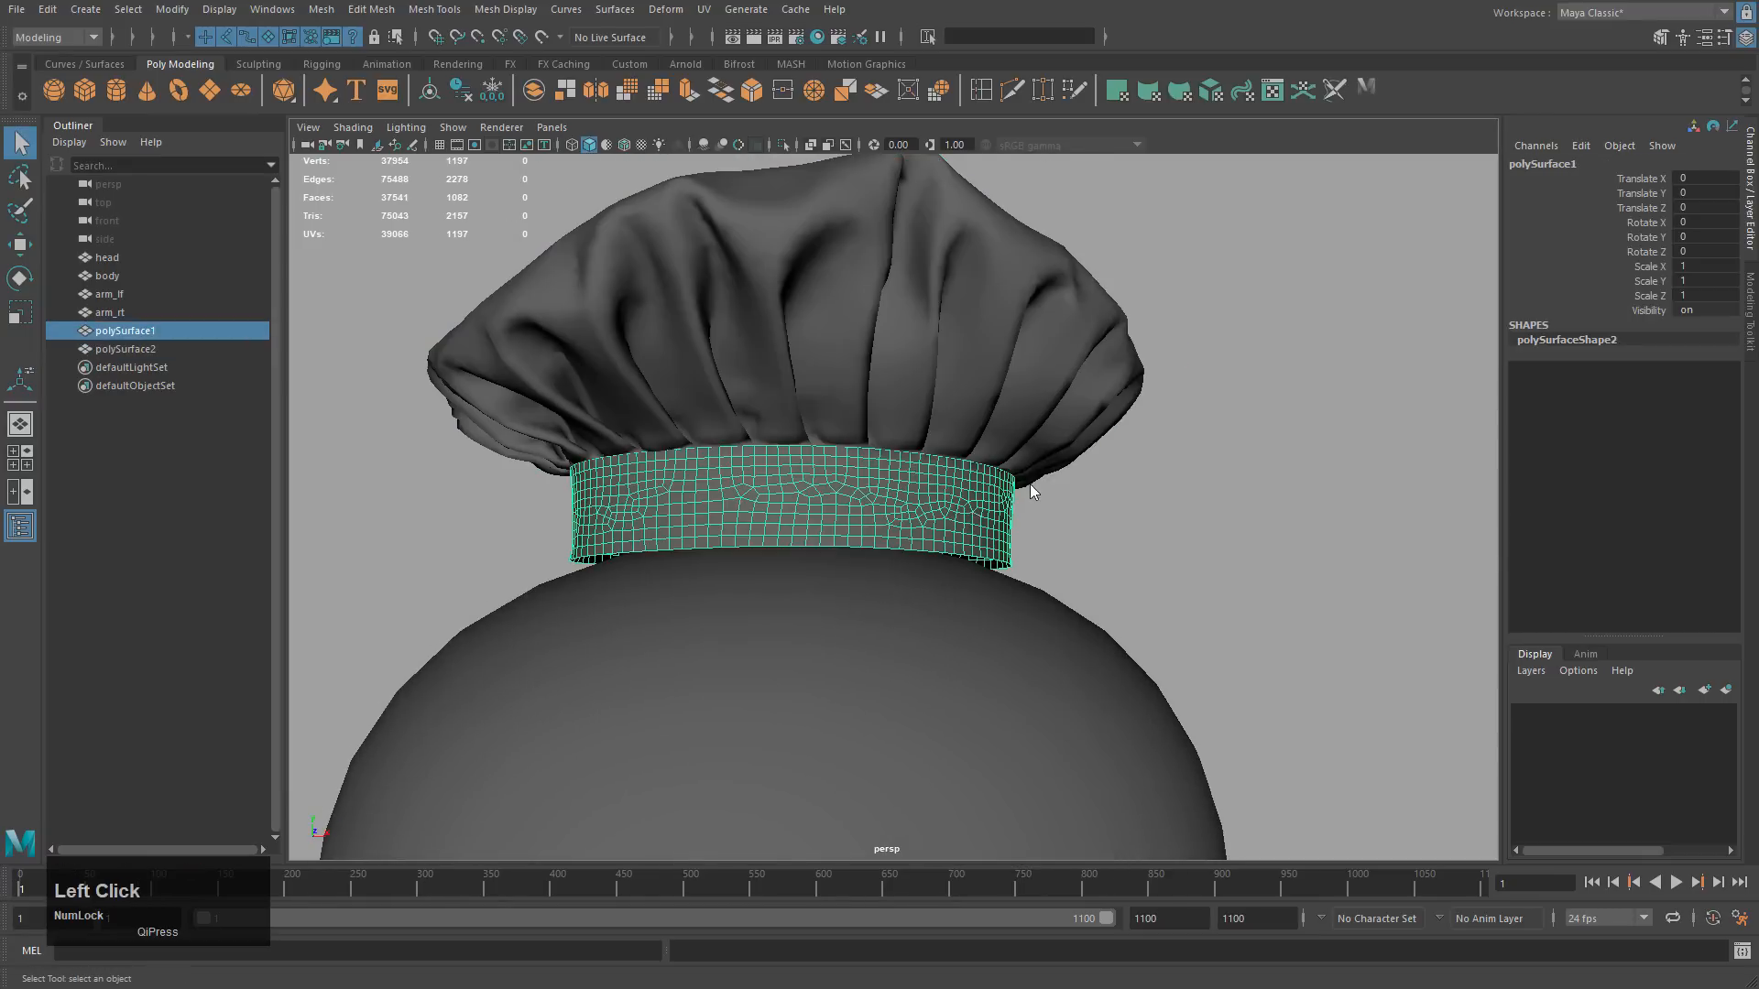
left_click(1008, 388, "shift")
left_click(505, 9)
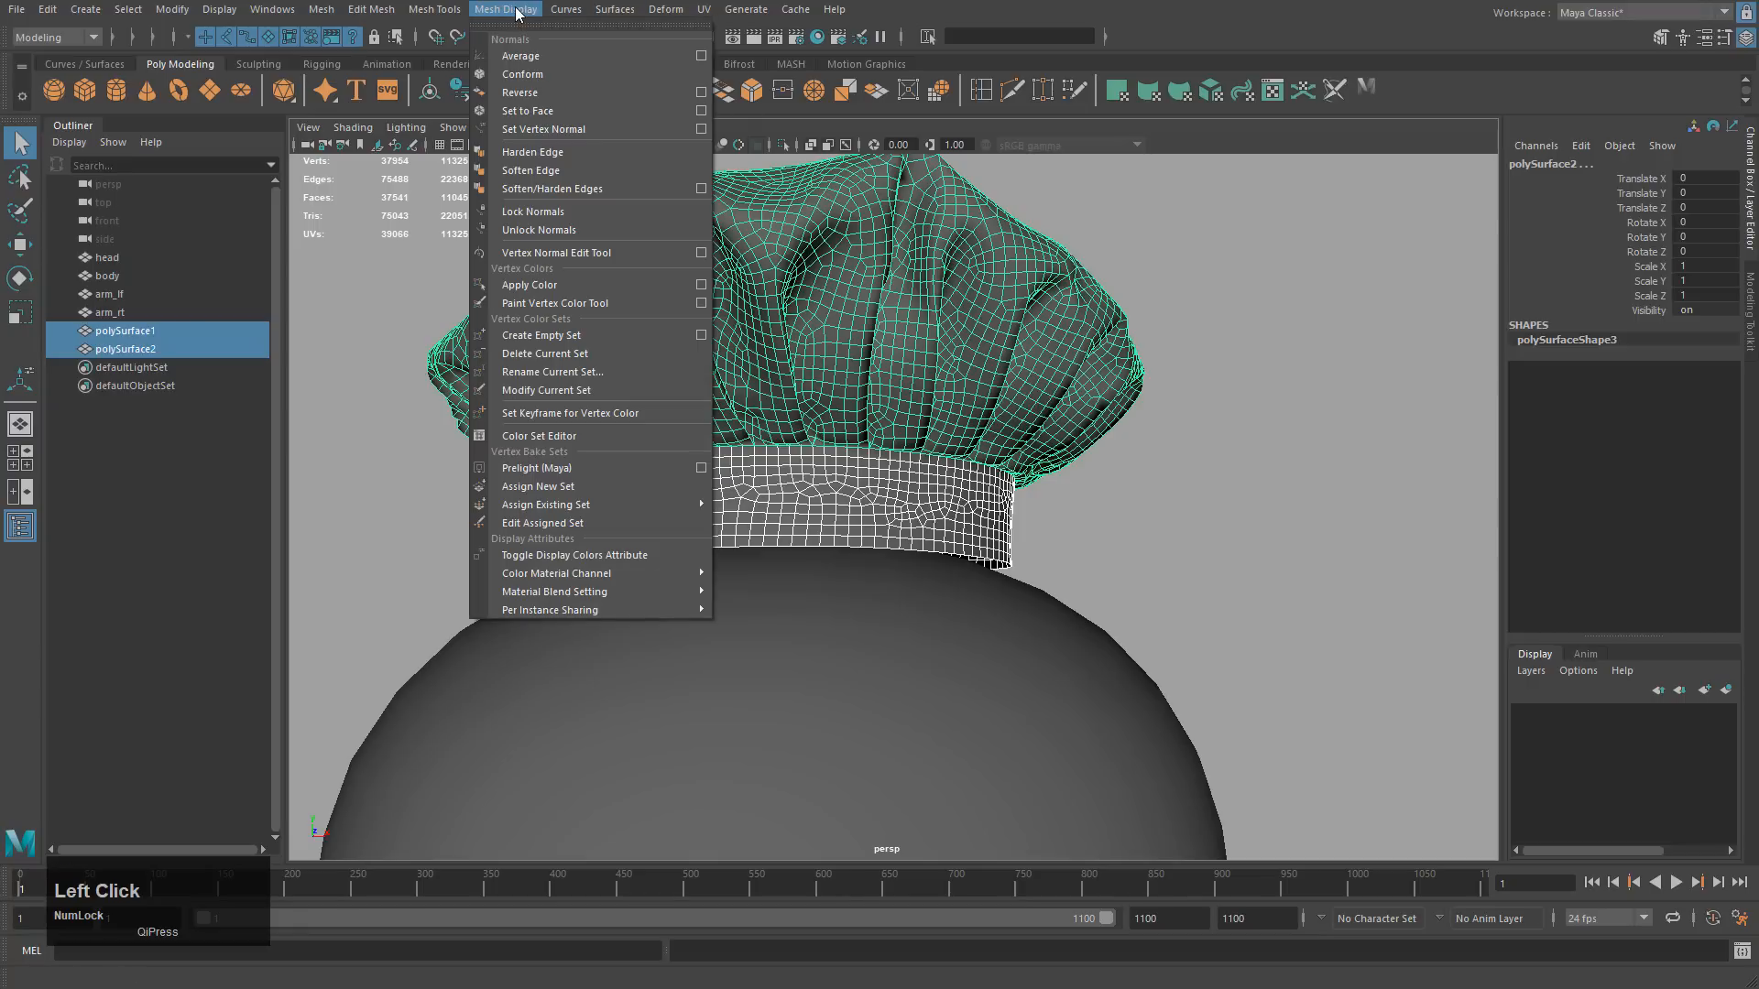
left_click(536, 218)
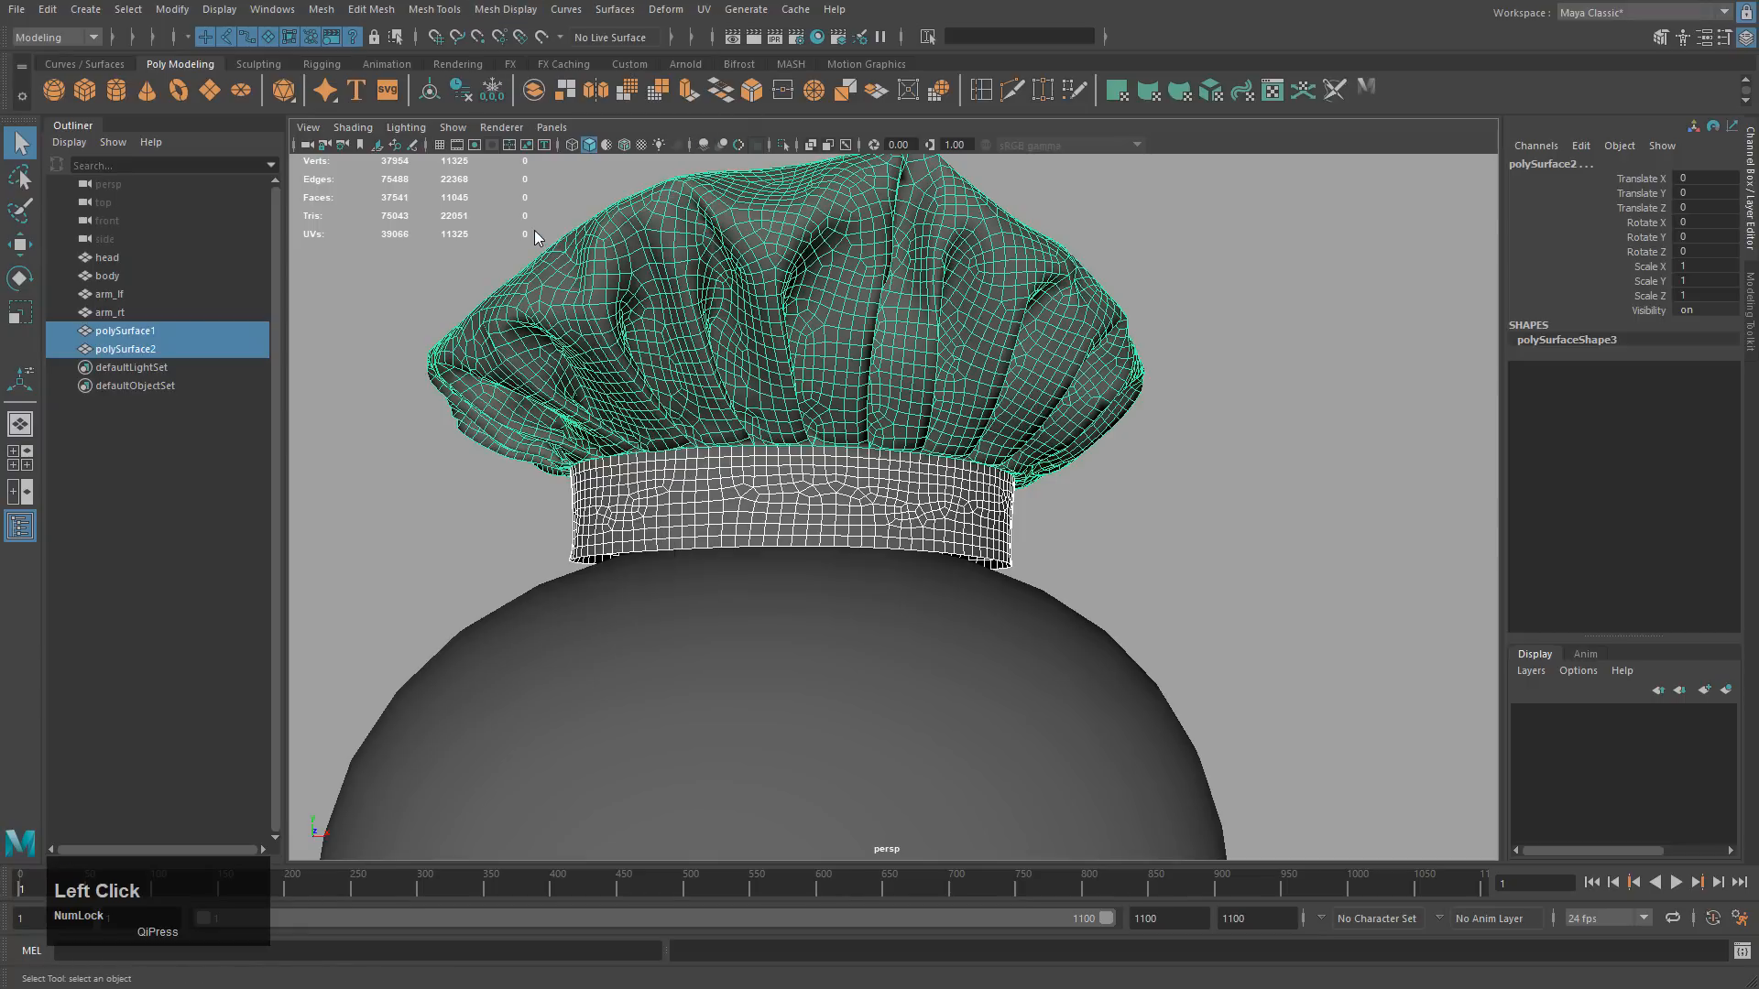
left_click(513, 16)
left_click(552, 189)
left_click(1195, 481)
Examine the seam where the pleated hat top meets the band from several angles.
left_click_drag(1202, 494, 1187, 500, "alt")
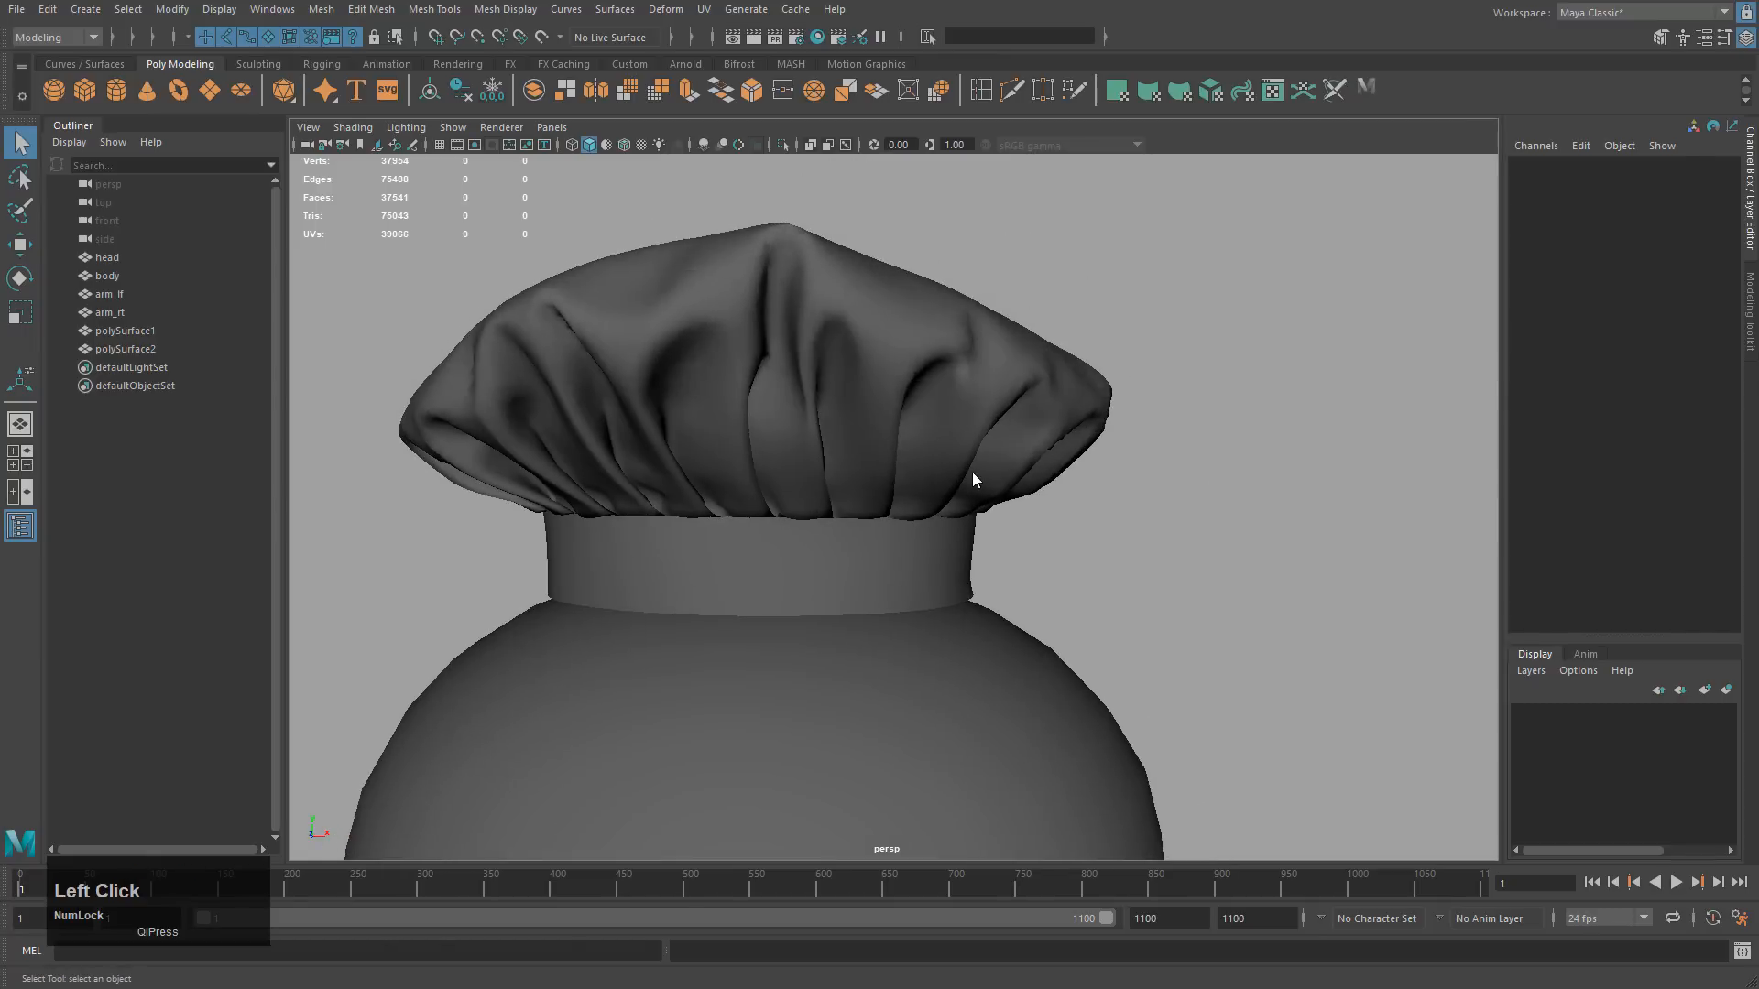
left_click(1063, 491)
middle_click_drag(1009, 553, 1118, 569, "alt")
scroll(1064, 532, "up", 5)
left_click(1065, 531)
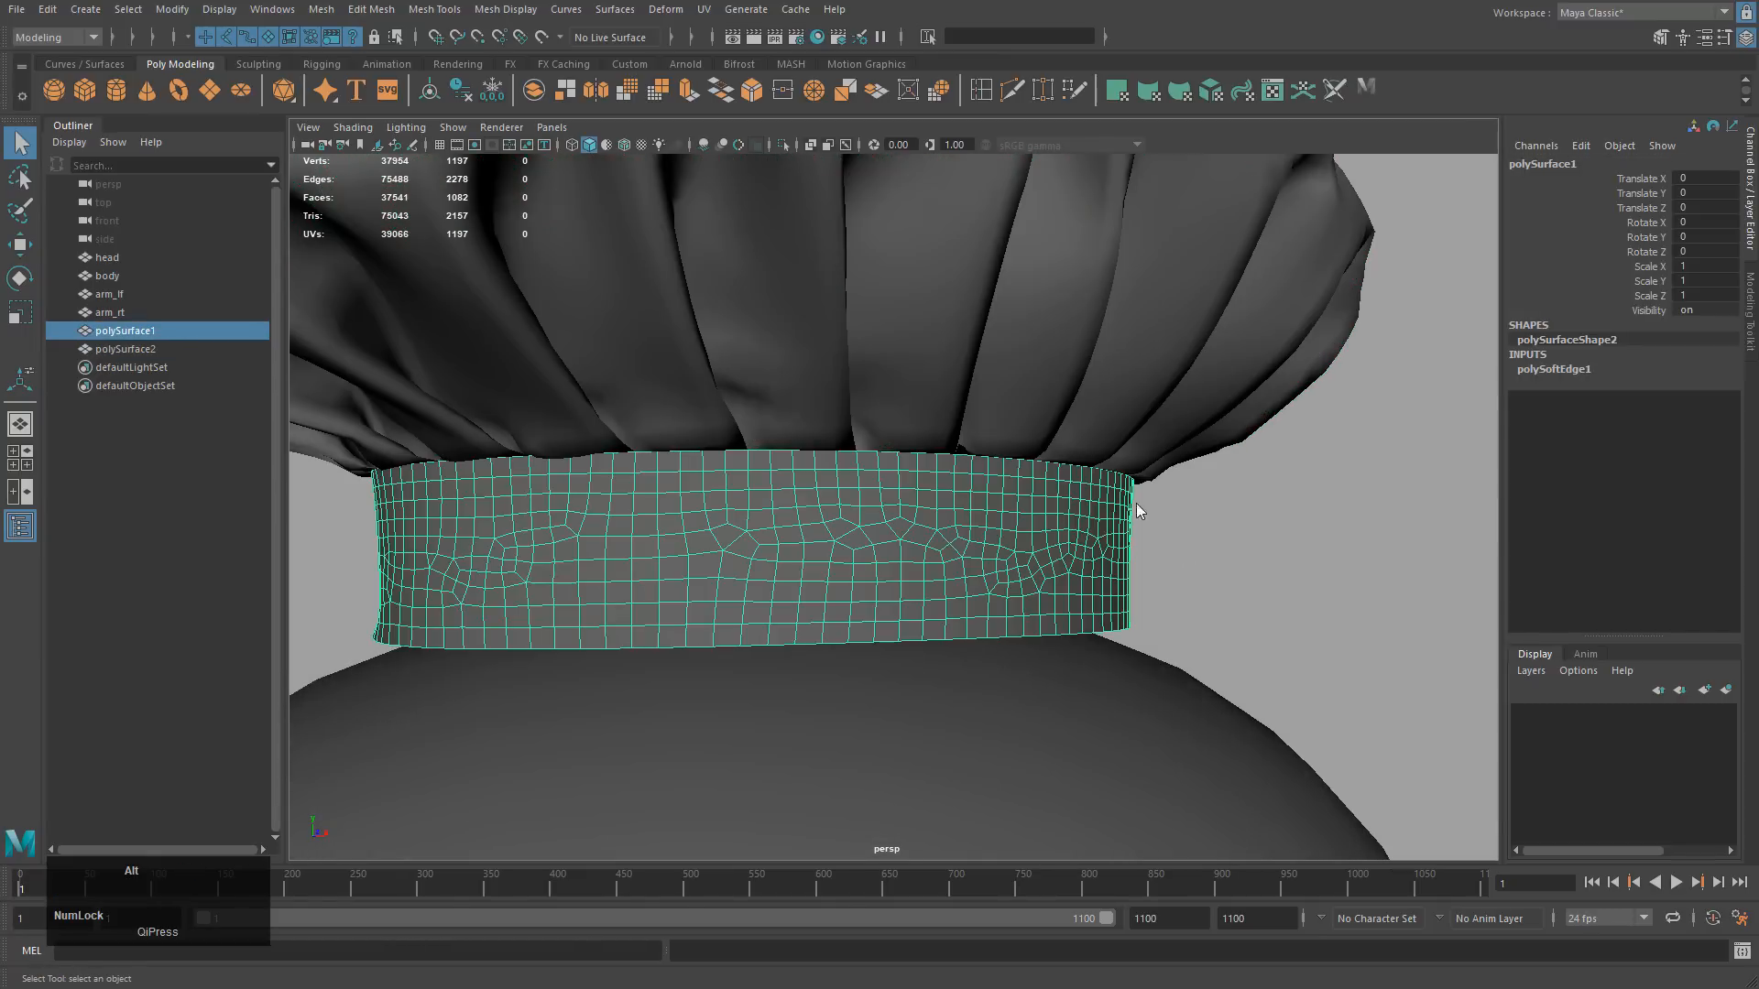
left_click_drag(1136, 503, 1145, 477, "alt")
middle_click_drag(1145, 476, 1151, 455, "alt")
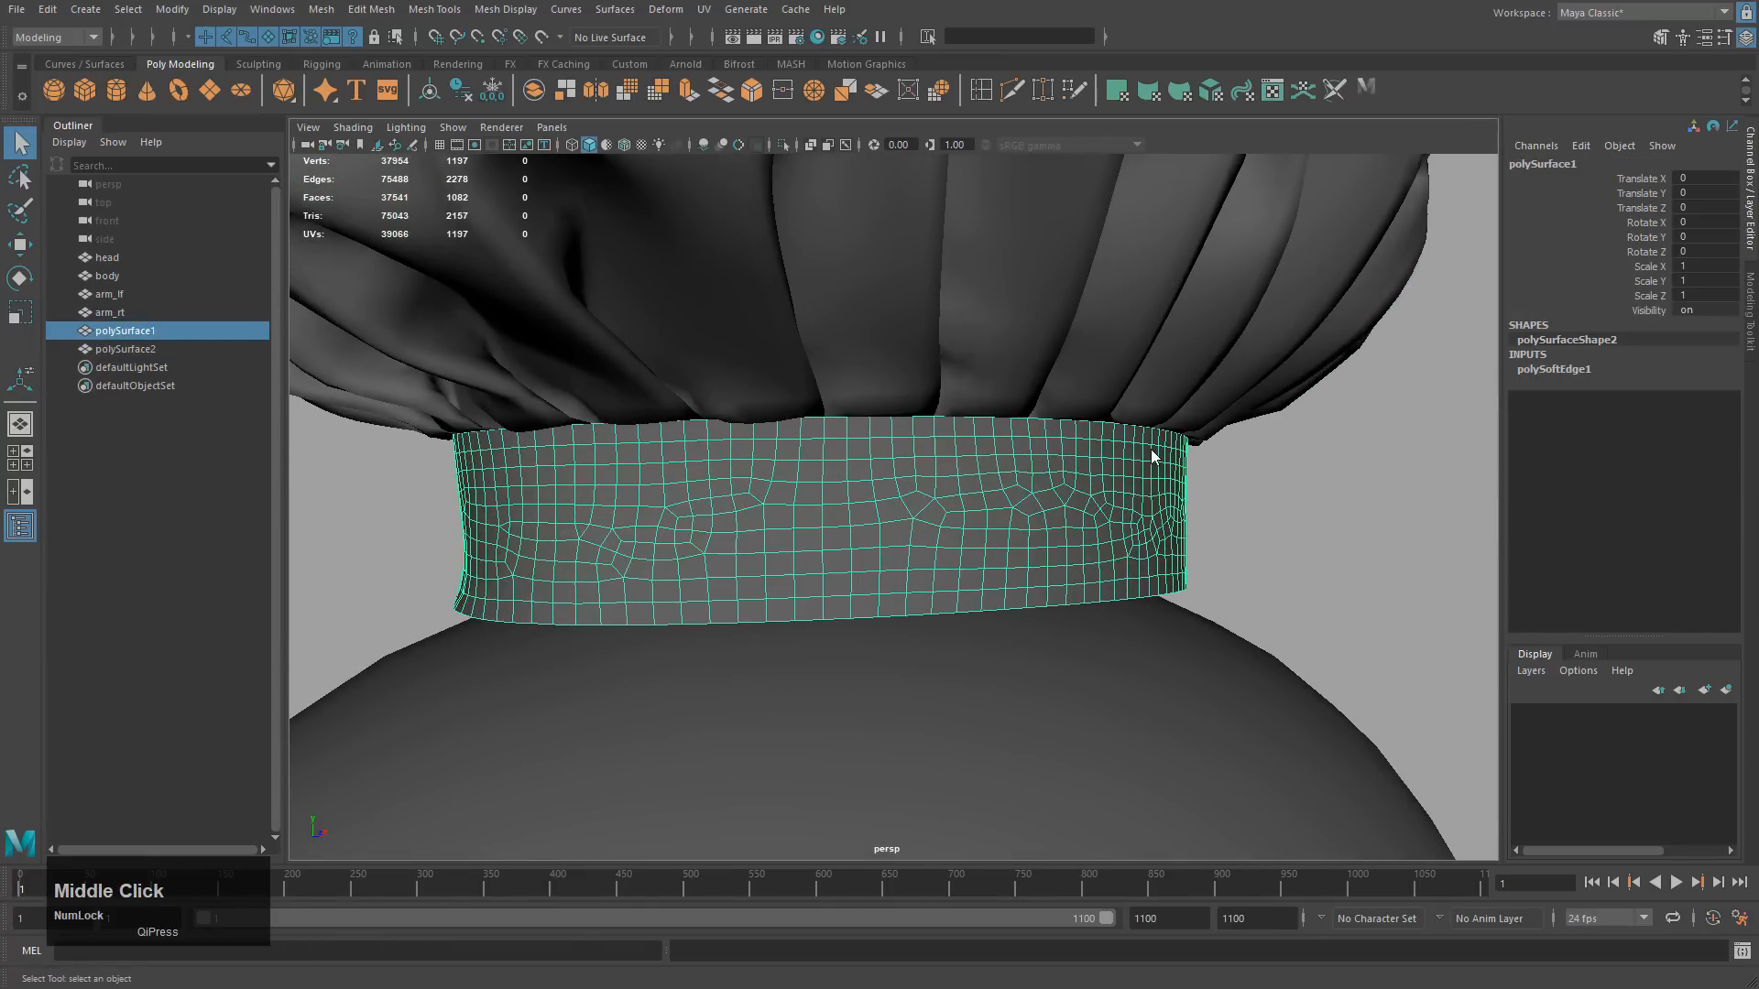
key("r")
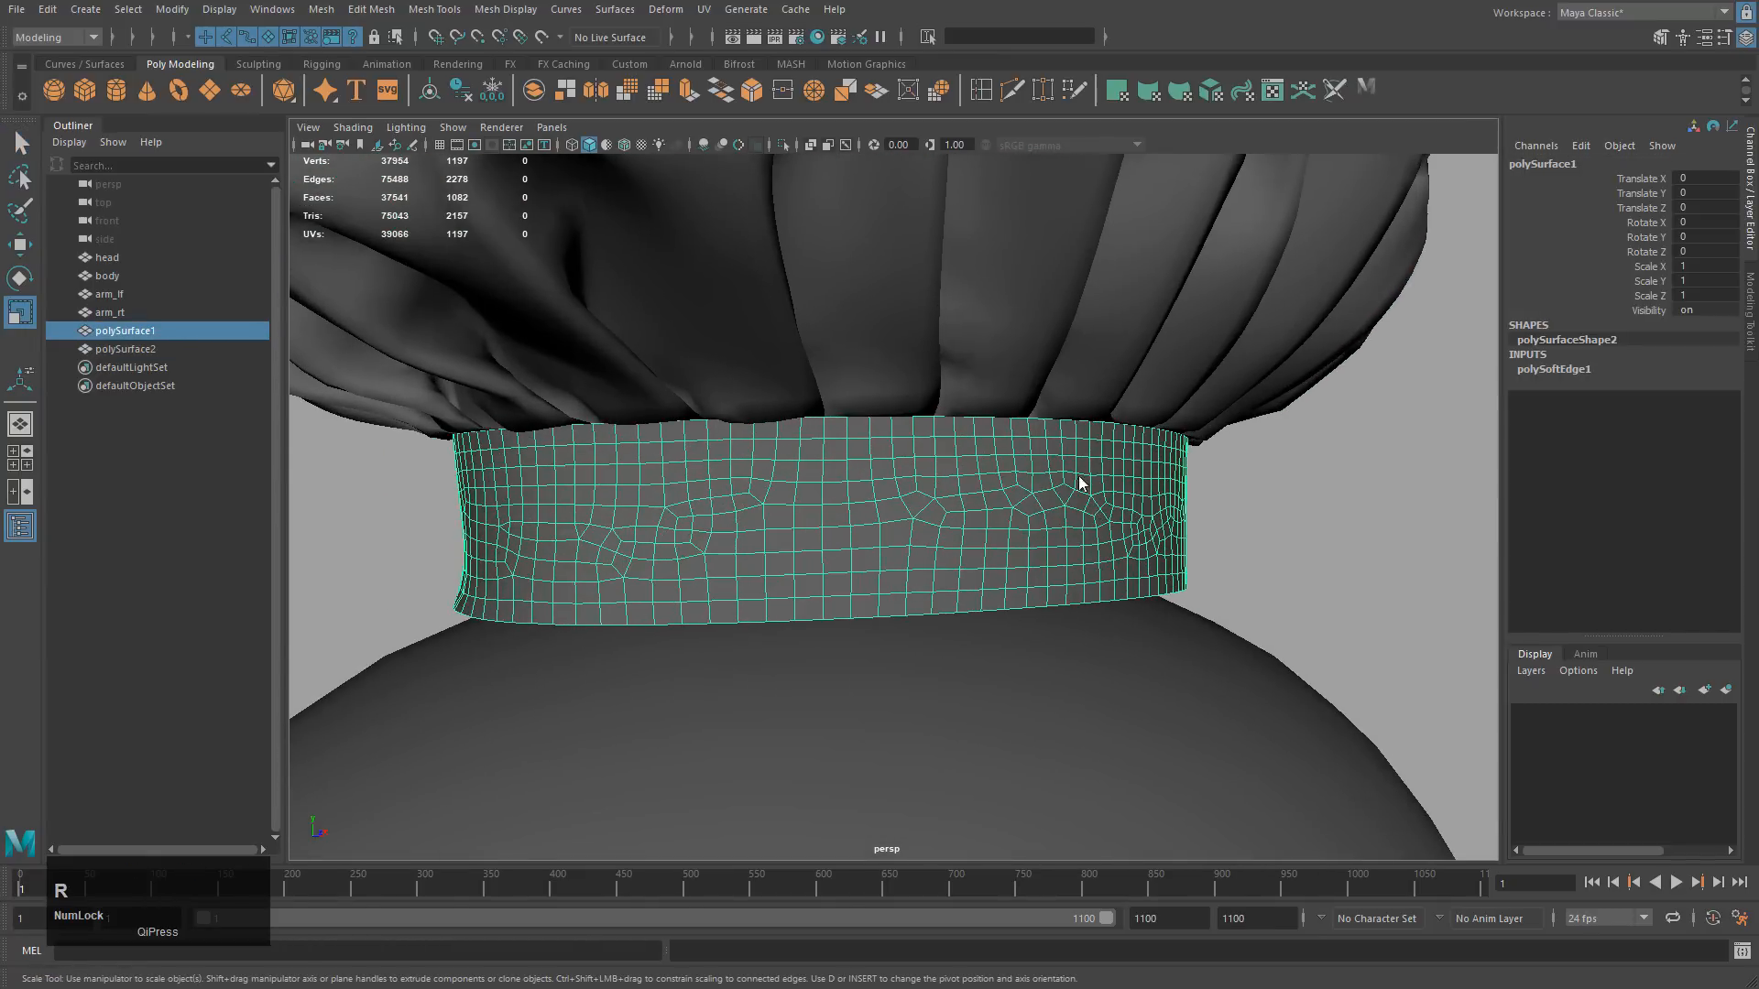
left_click_drag(1081, 486, 1164, 603, "alt")
middle_click_drag(1164, 603, 1199, 551, "alt")
left_click_drag(1198, 551, 1081, 483, "alt")
left_click_drag(1140, 413, 1116, 454, "alt")
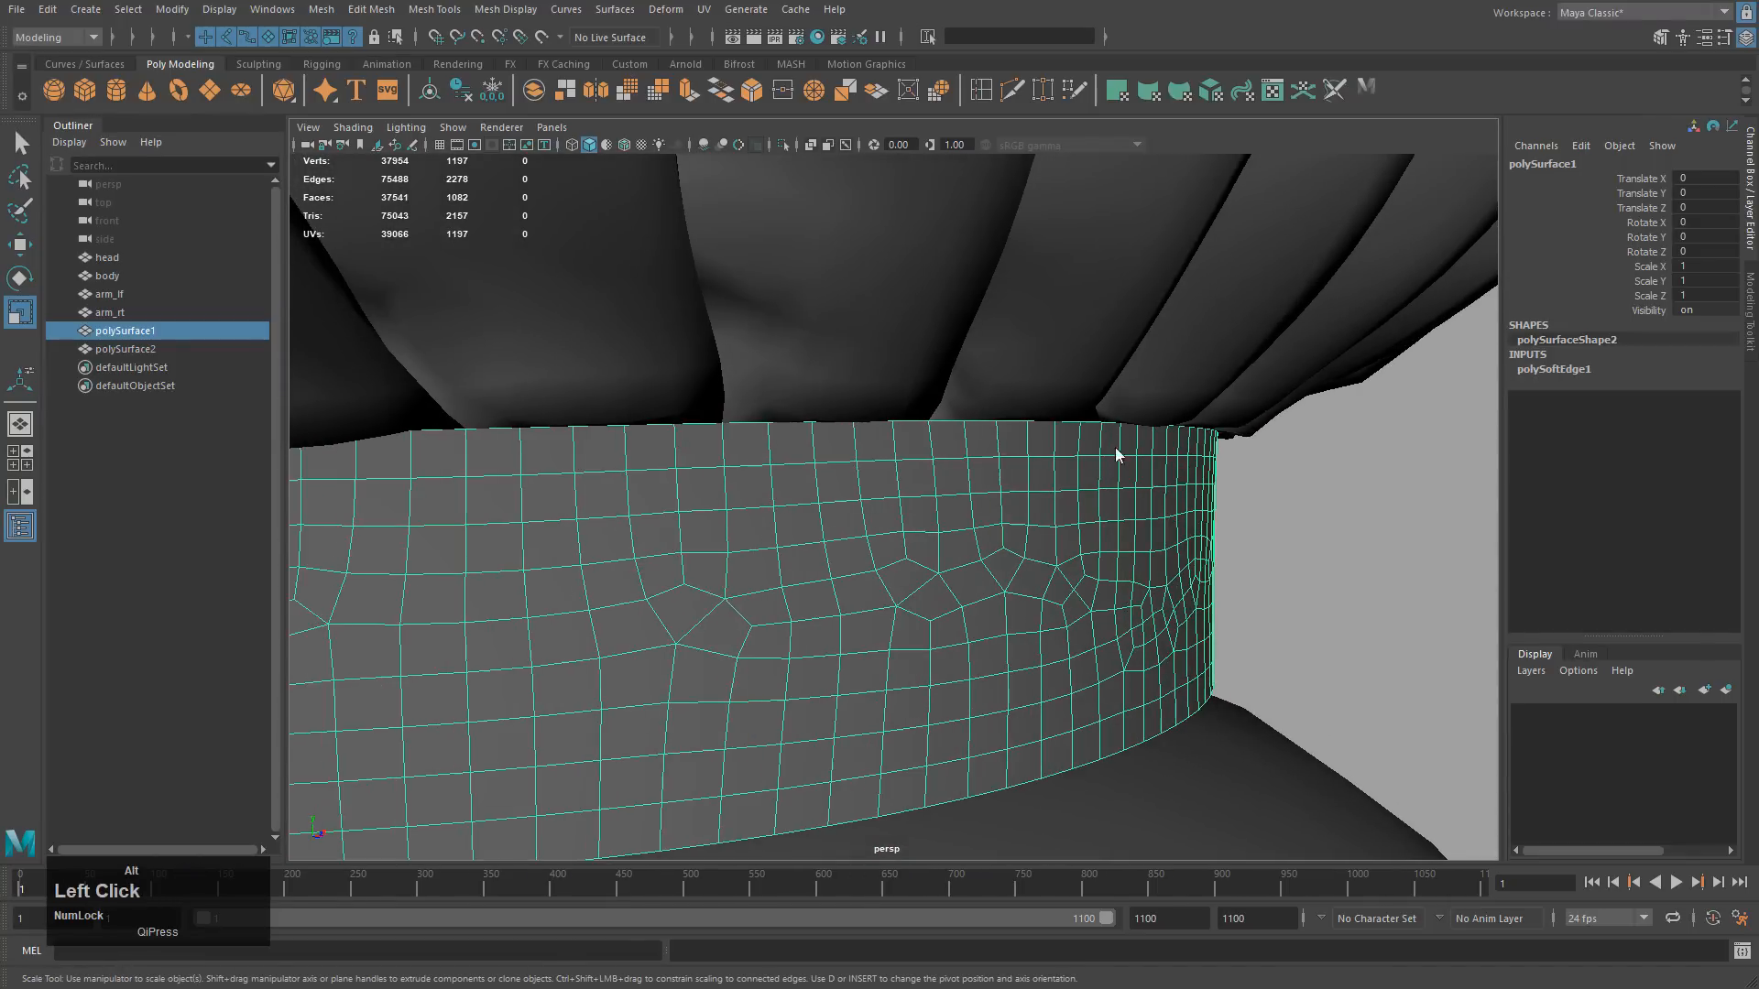
Select the lower border edge loop of the hat top and inspect how it meets the band.
left_click(1027, 380)
right_click_drag(987, 394, 981, 365)
double_click(954, 424)
scroll(1012, 520, "down", 5)
middle_click_drag(998, 518, 971, 515, "alt")
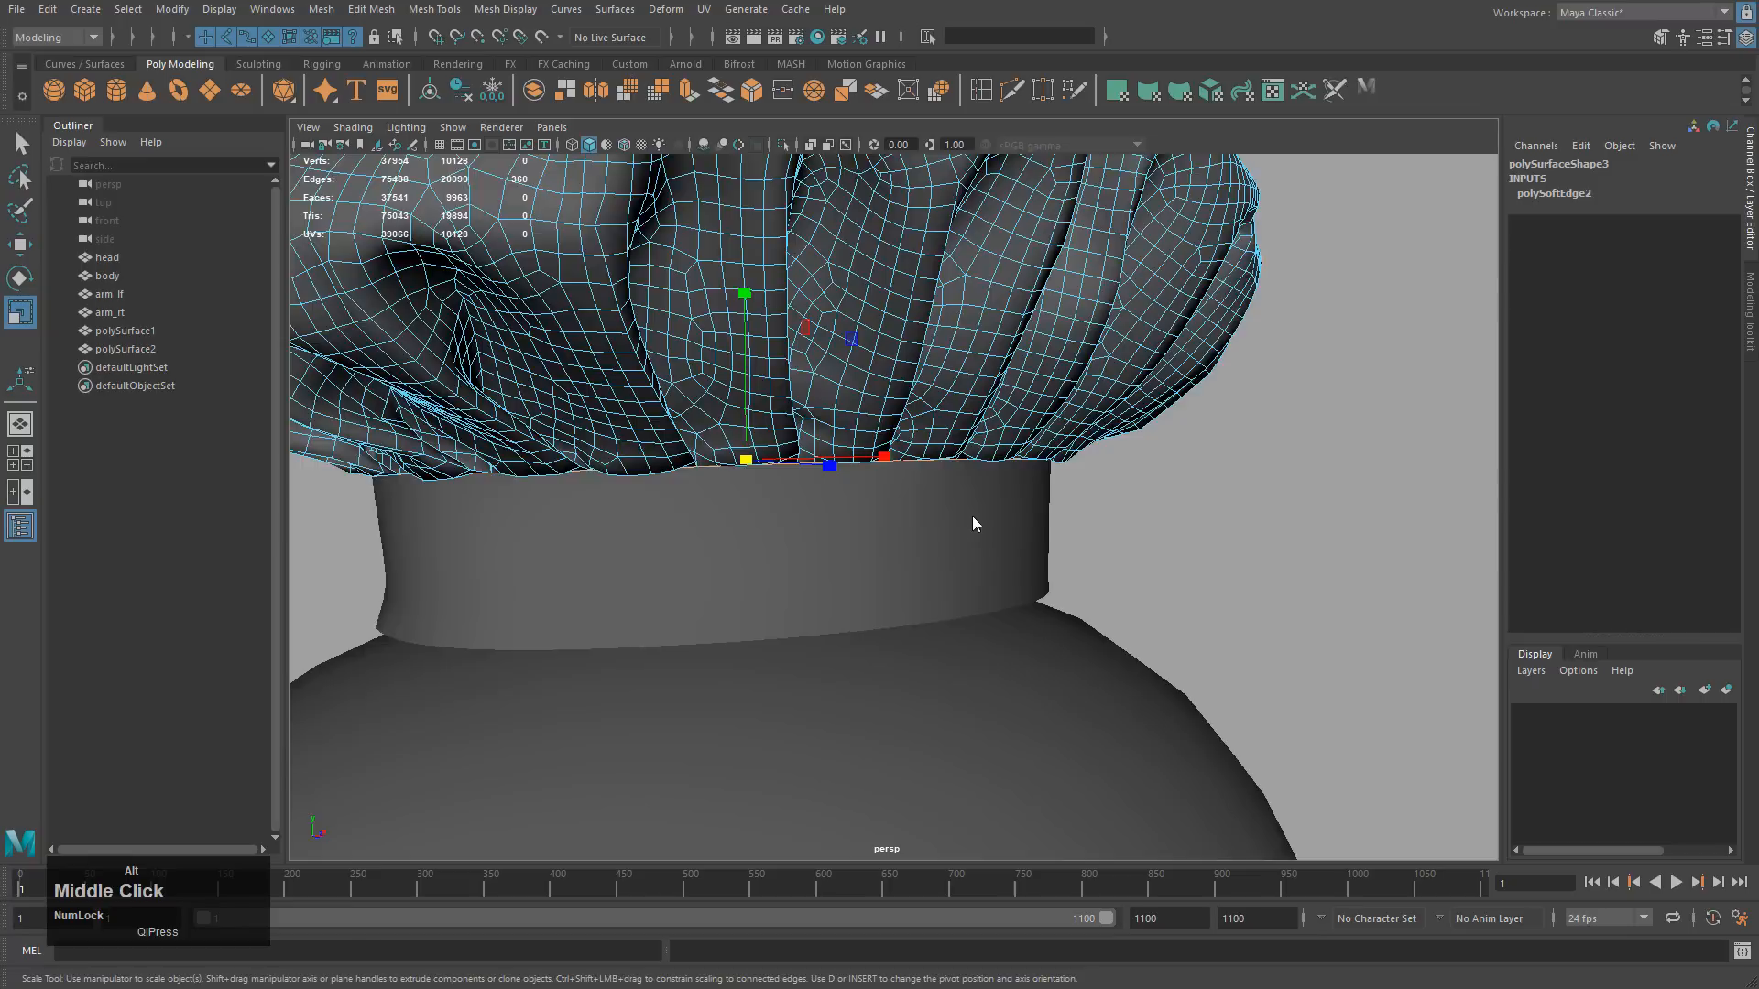
left_click_drag(971, 515, 1039, 564, "alt")
scroll(1038, 563, "up", 2)
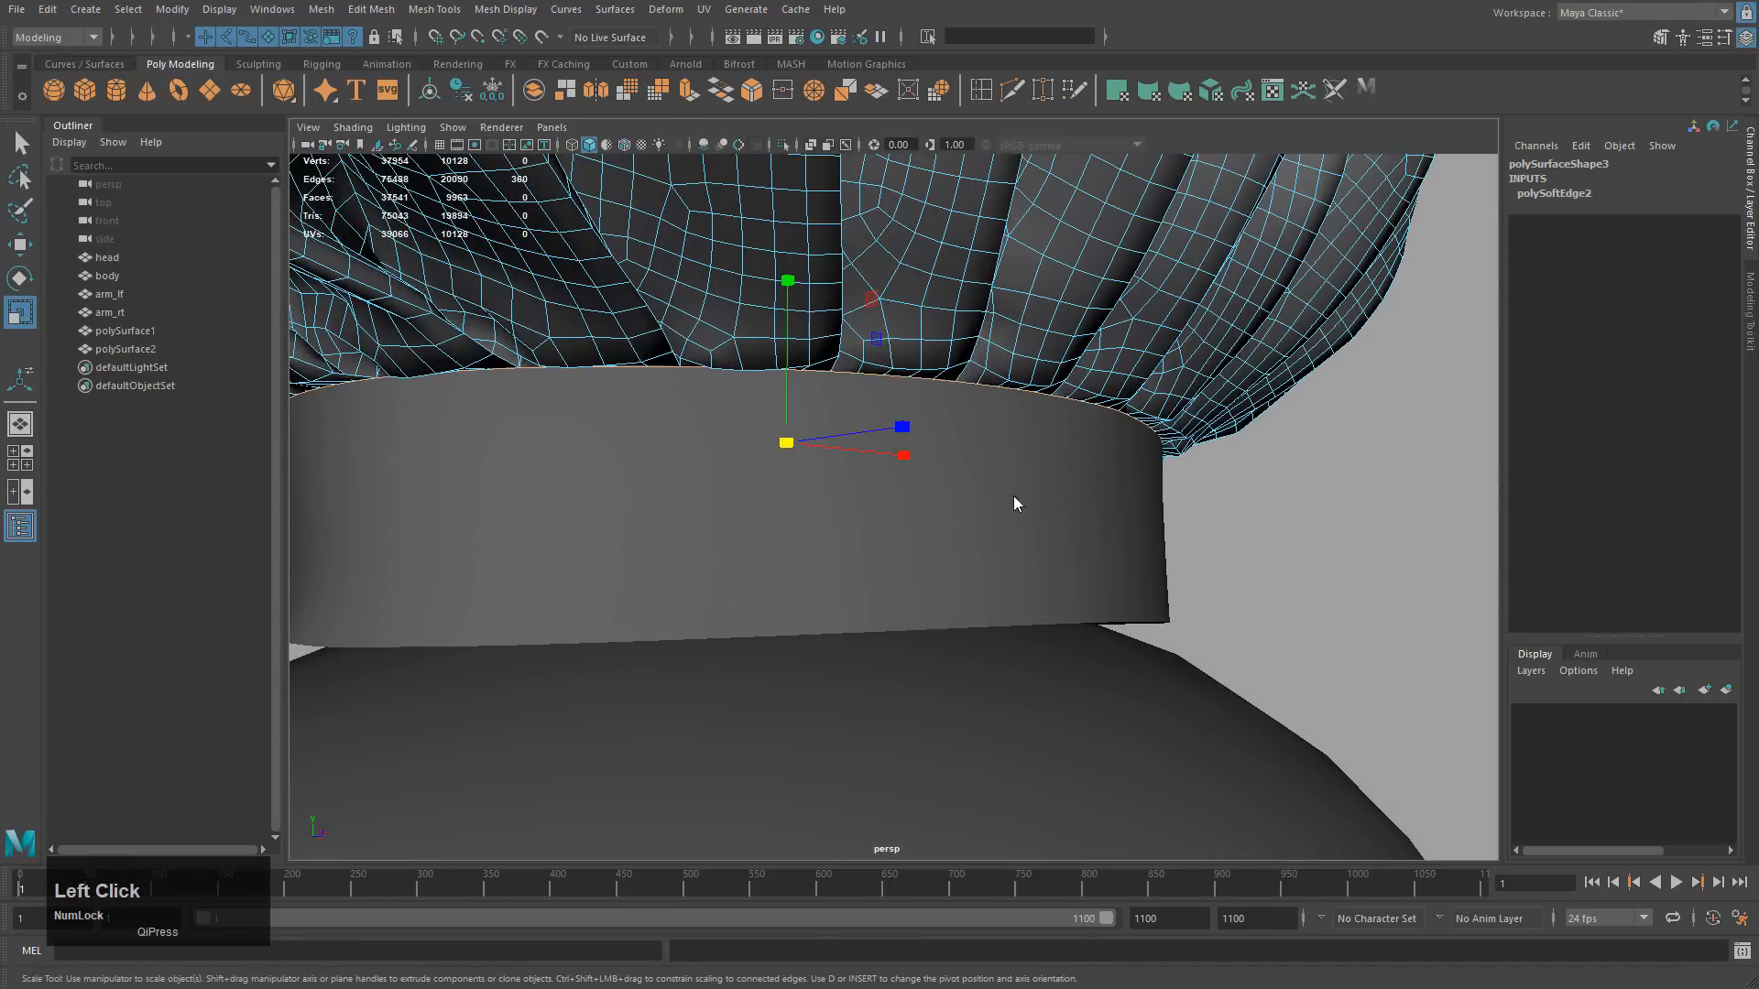
Center the pivot of the hat band.
left_click(1136, 569)
key("r")
key("c")
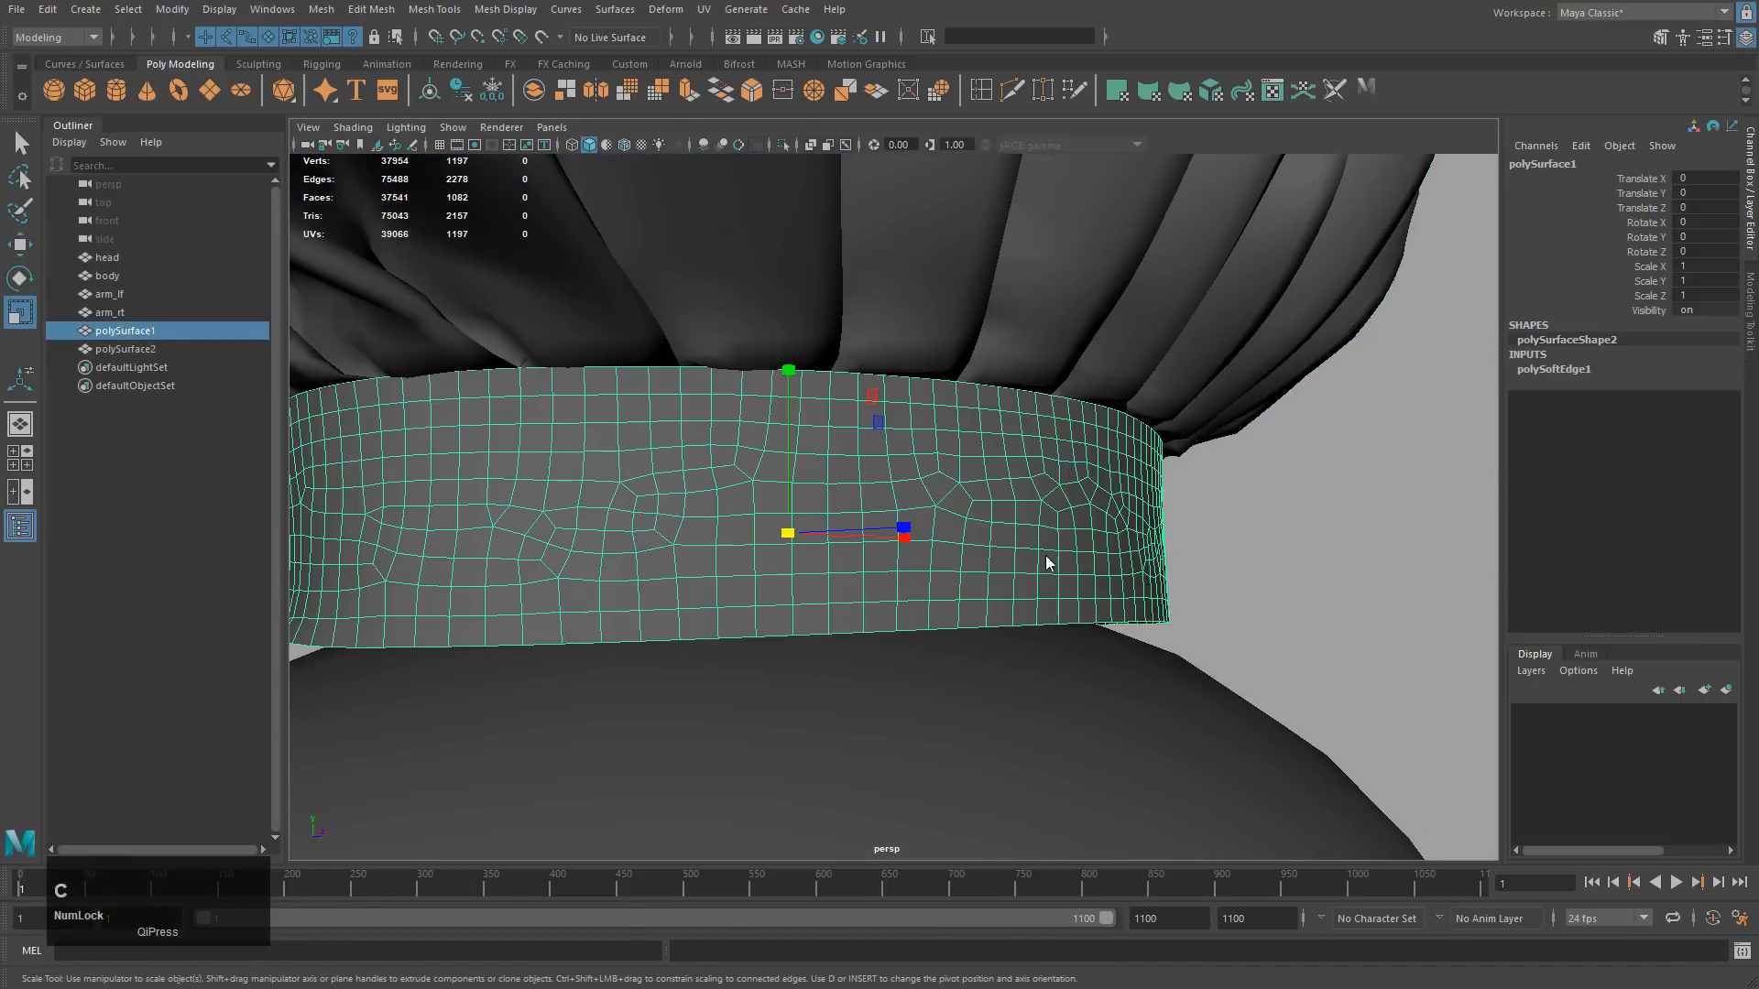
left_click(172, 9)
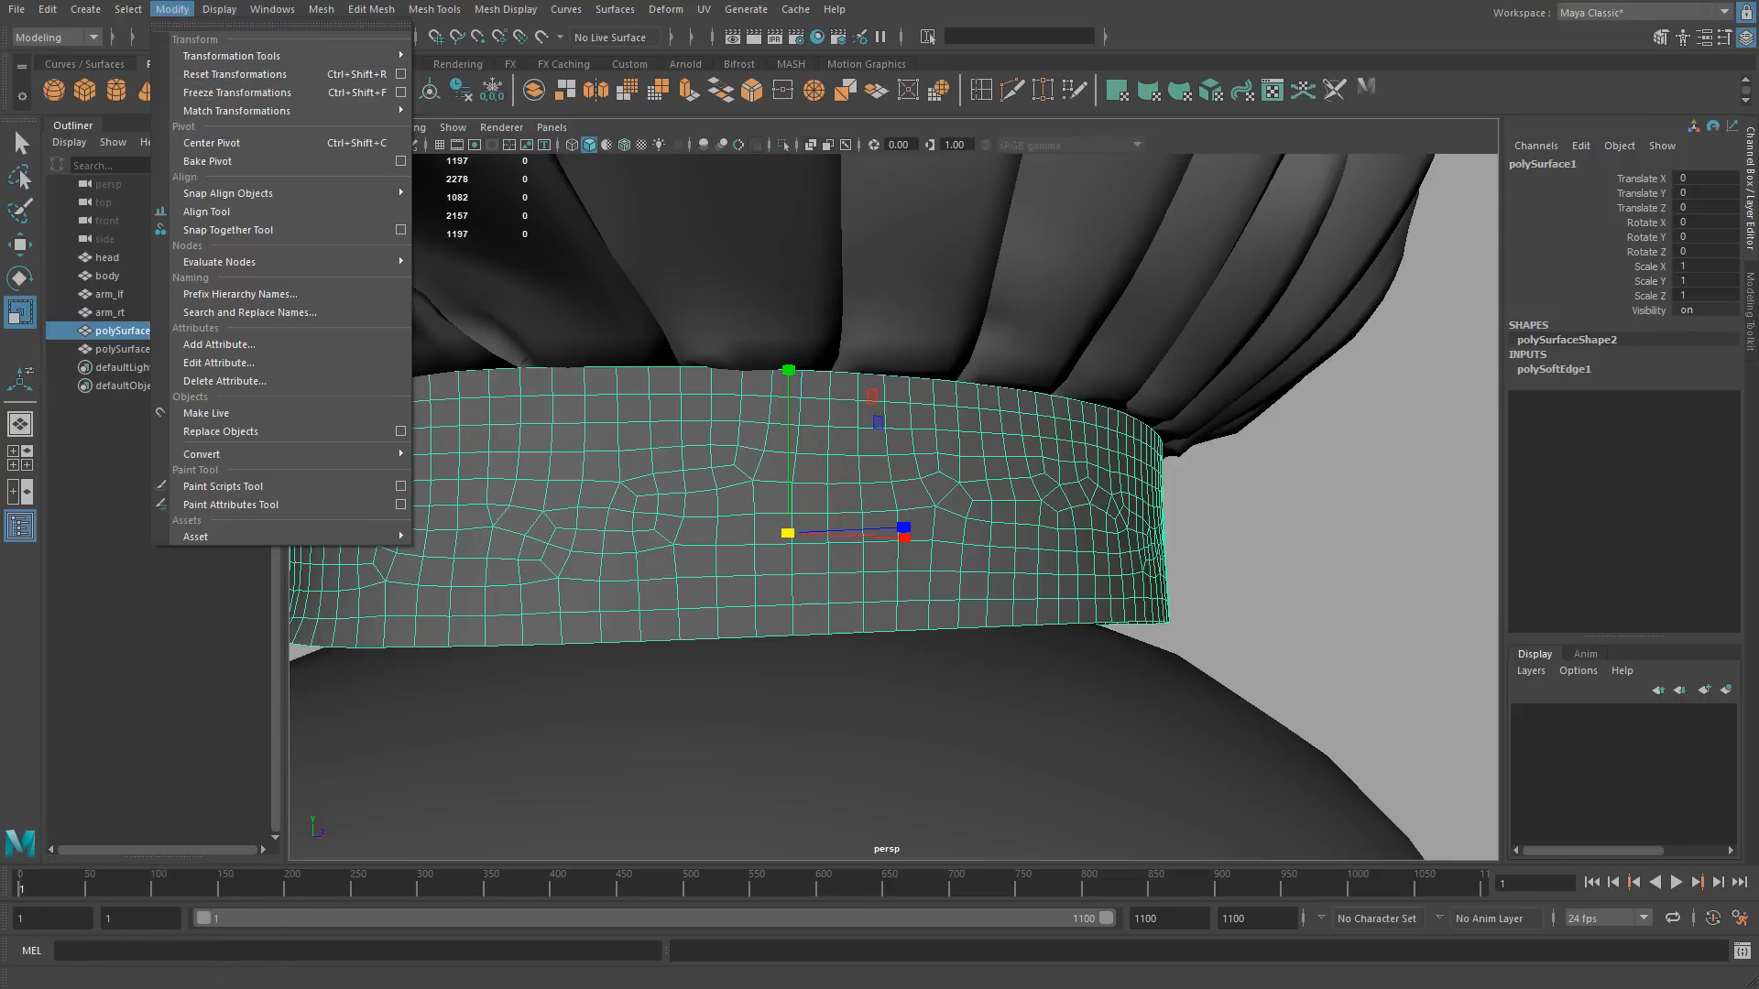
left_click(234, 144)
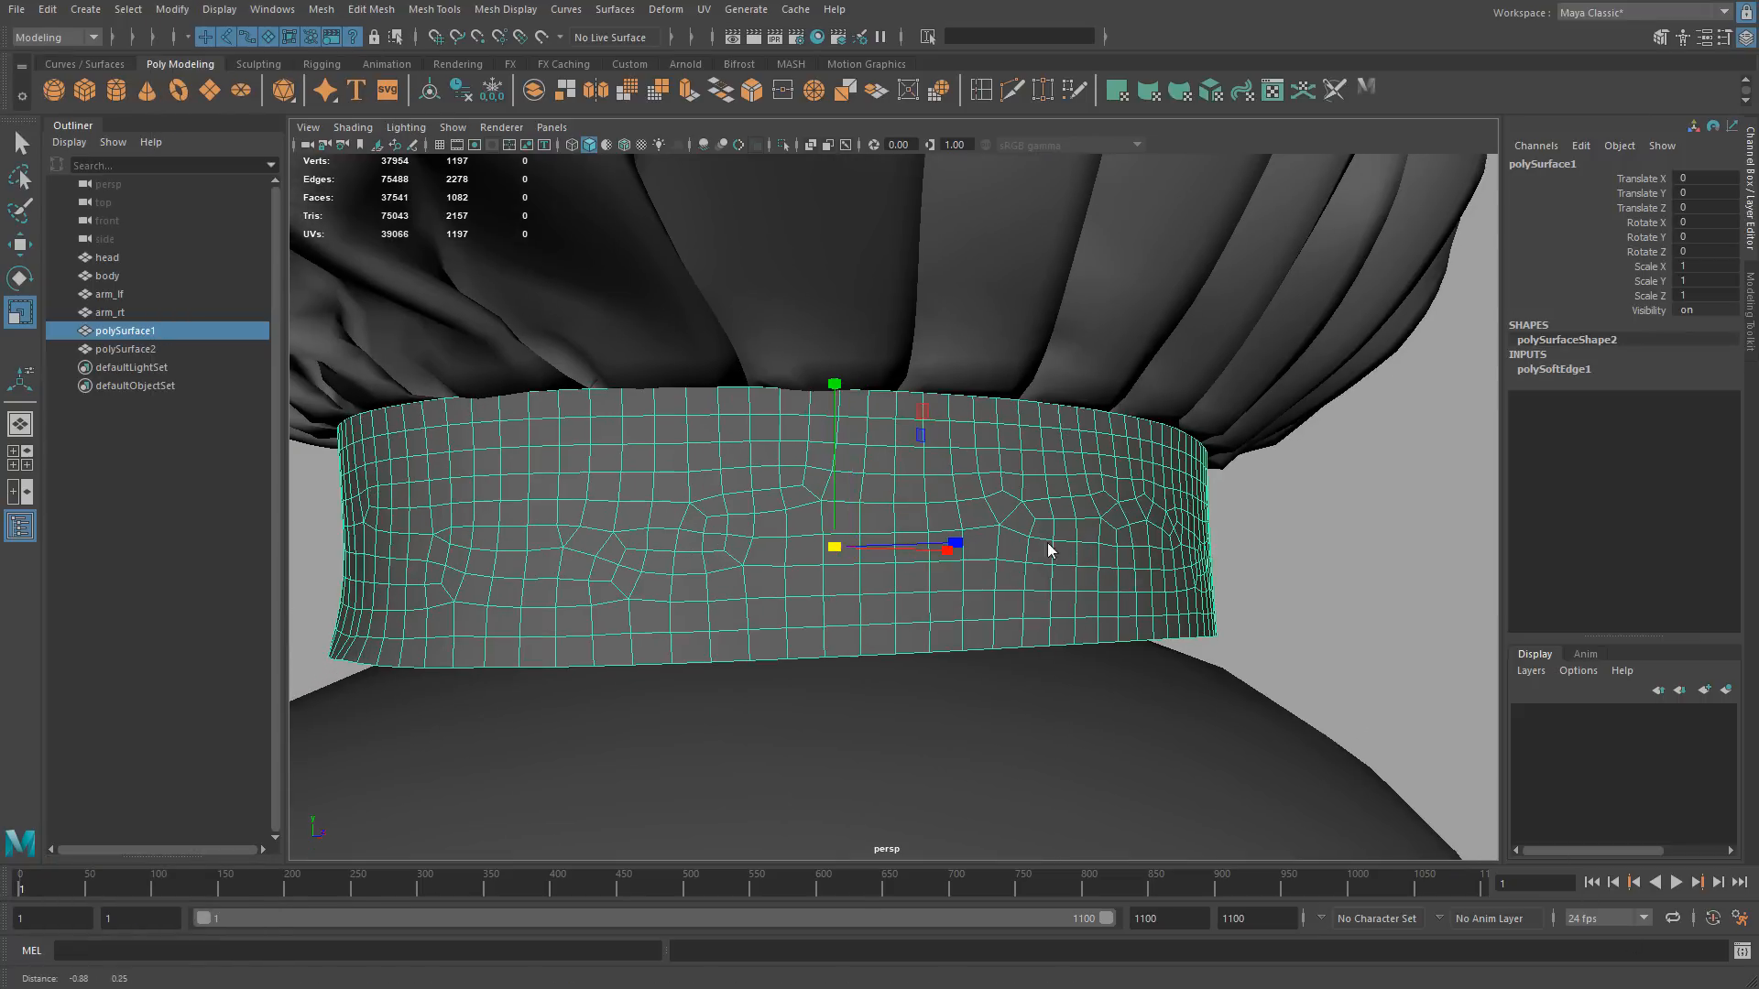
Try to scale the hat band up by about 1.017 around its pivot.
key("r")
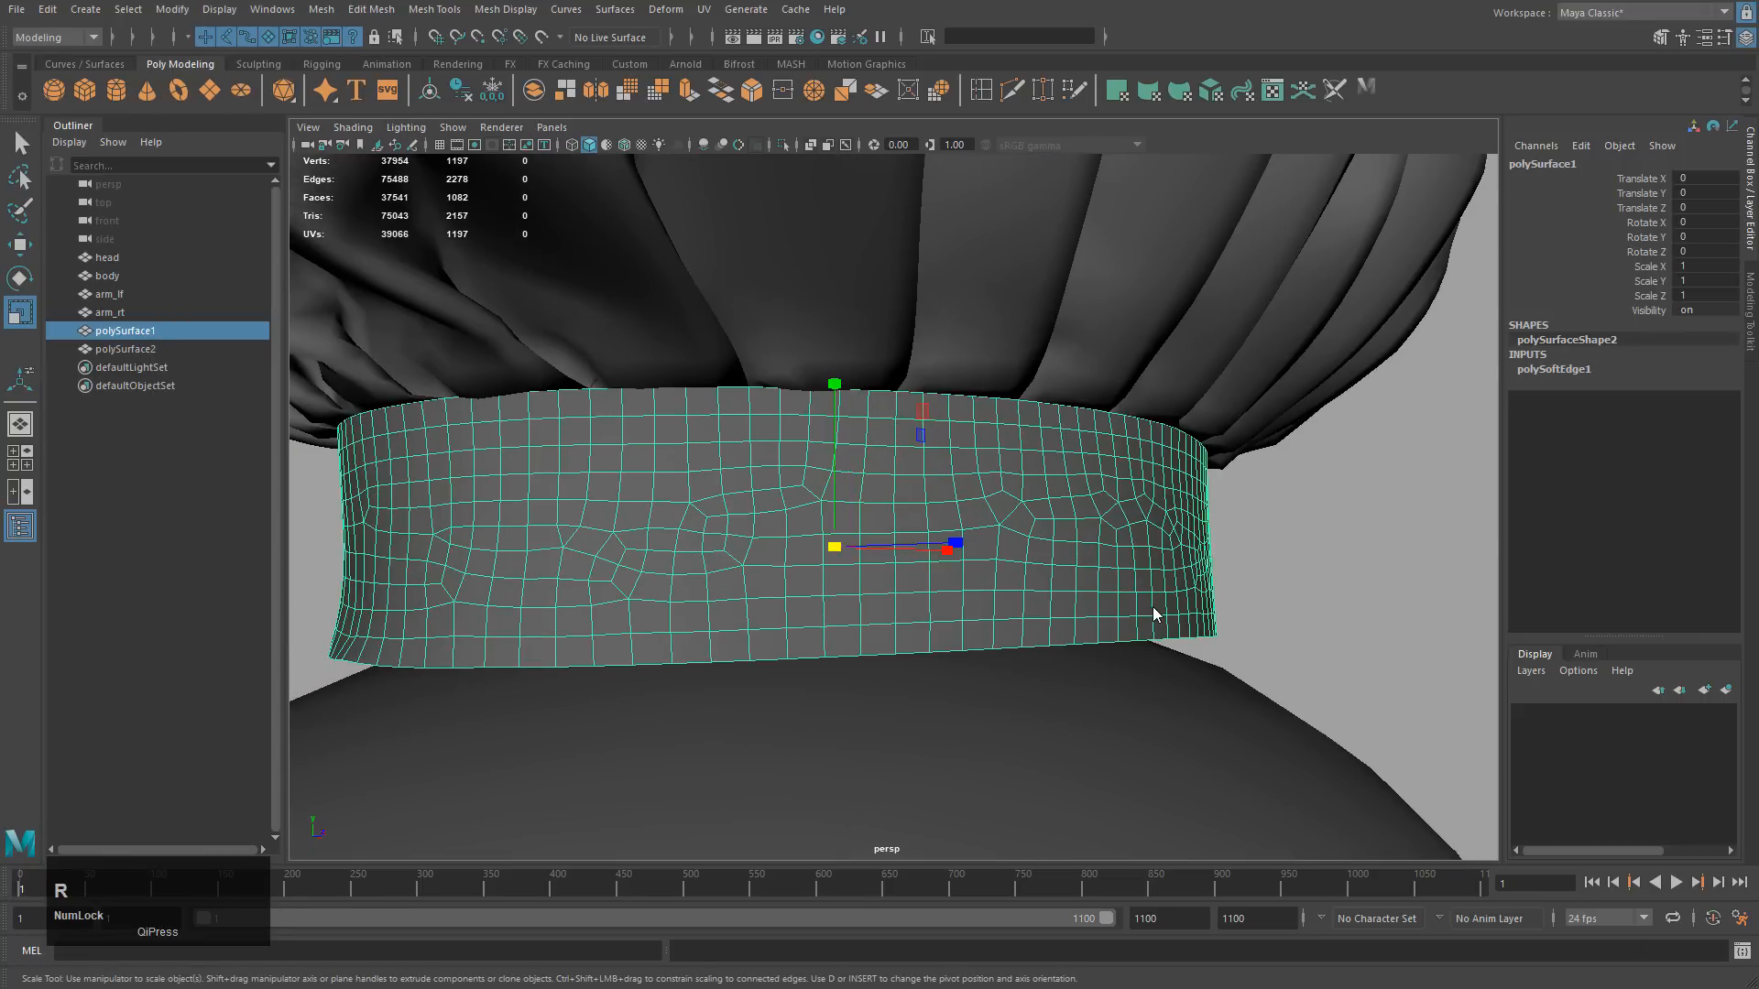
middle_click_drag(1159, 617, 1170, 603)
key("z")
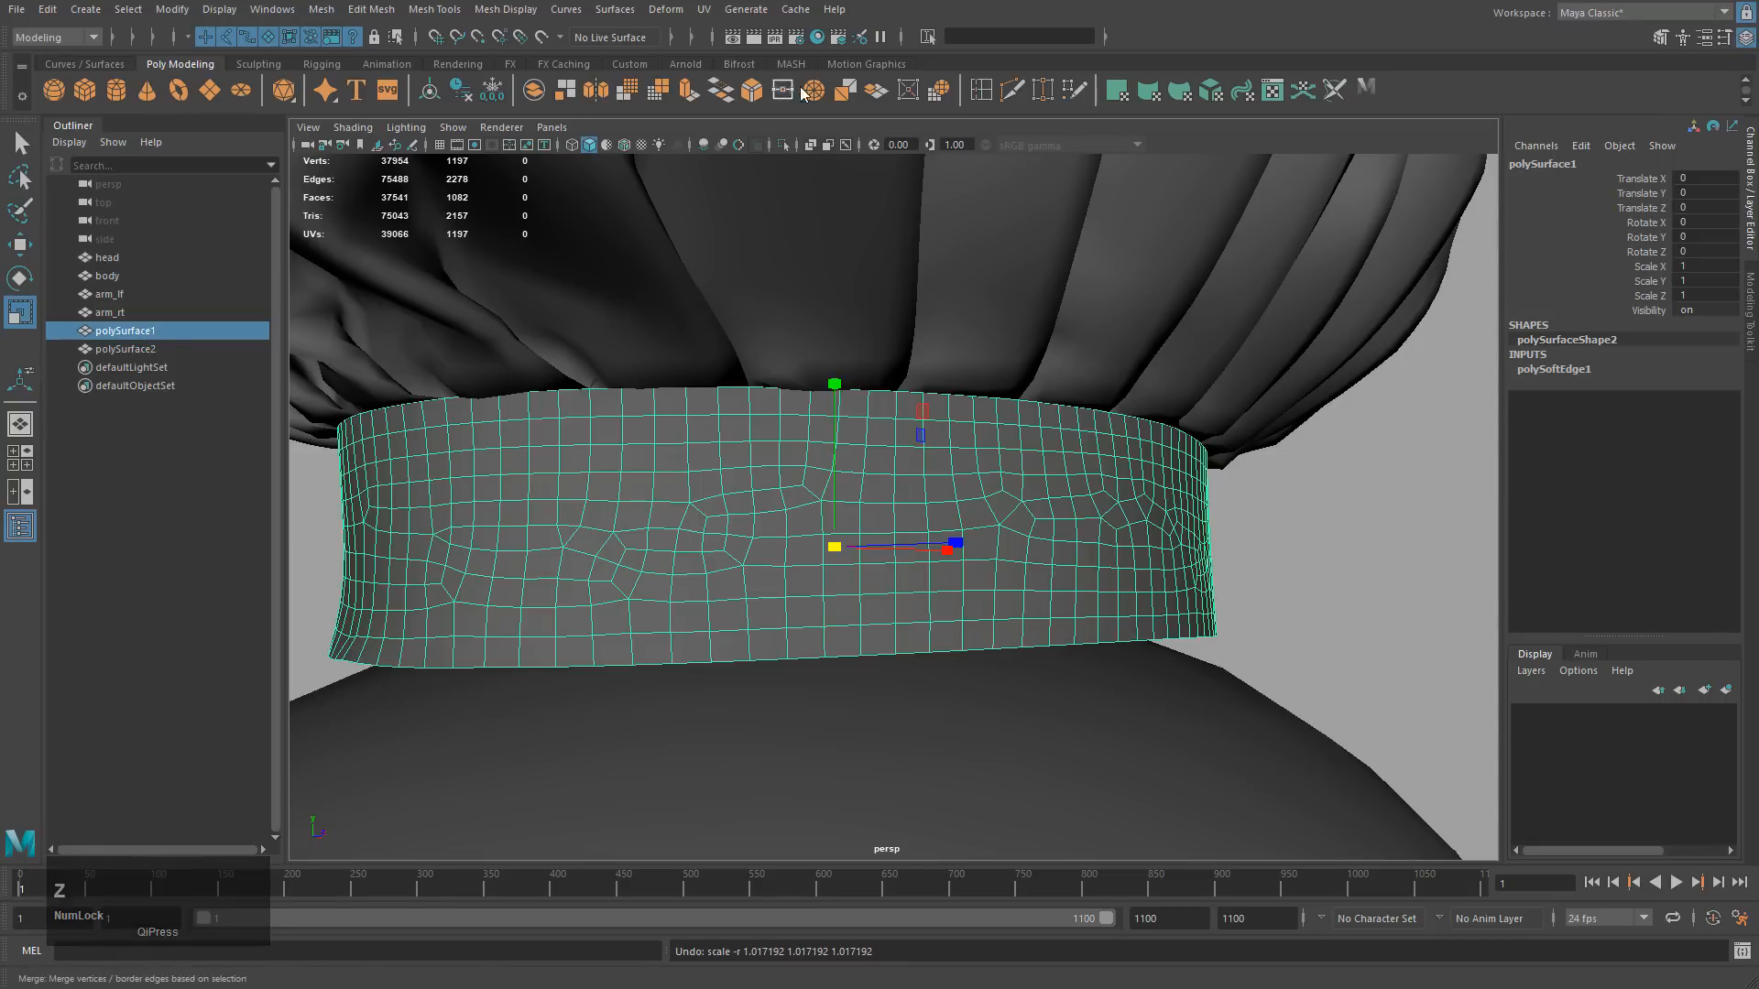
Push the hat band's vertices outward with Transform at a Local Translate Z of 0.148, and move the band down about 0.128 in Y.
left_click(386, 11)
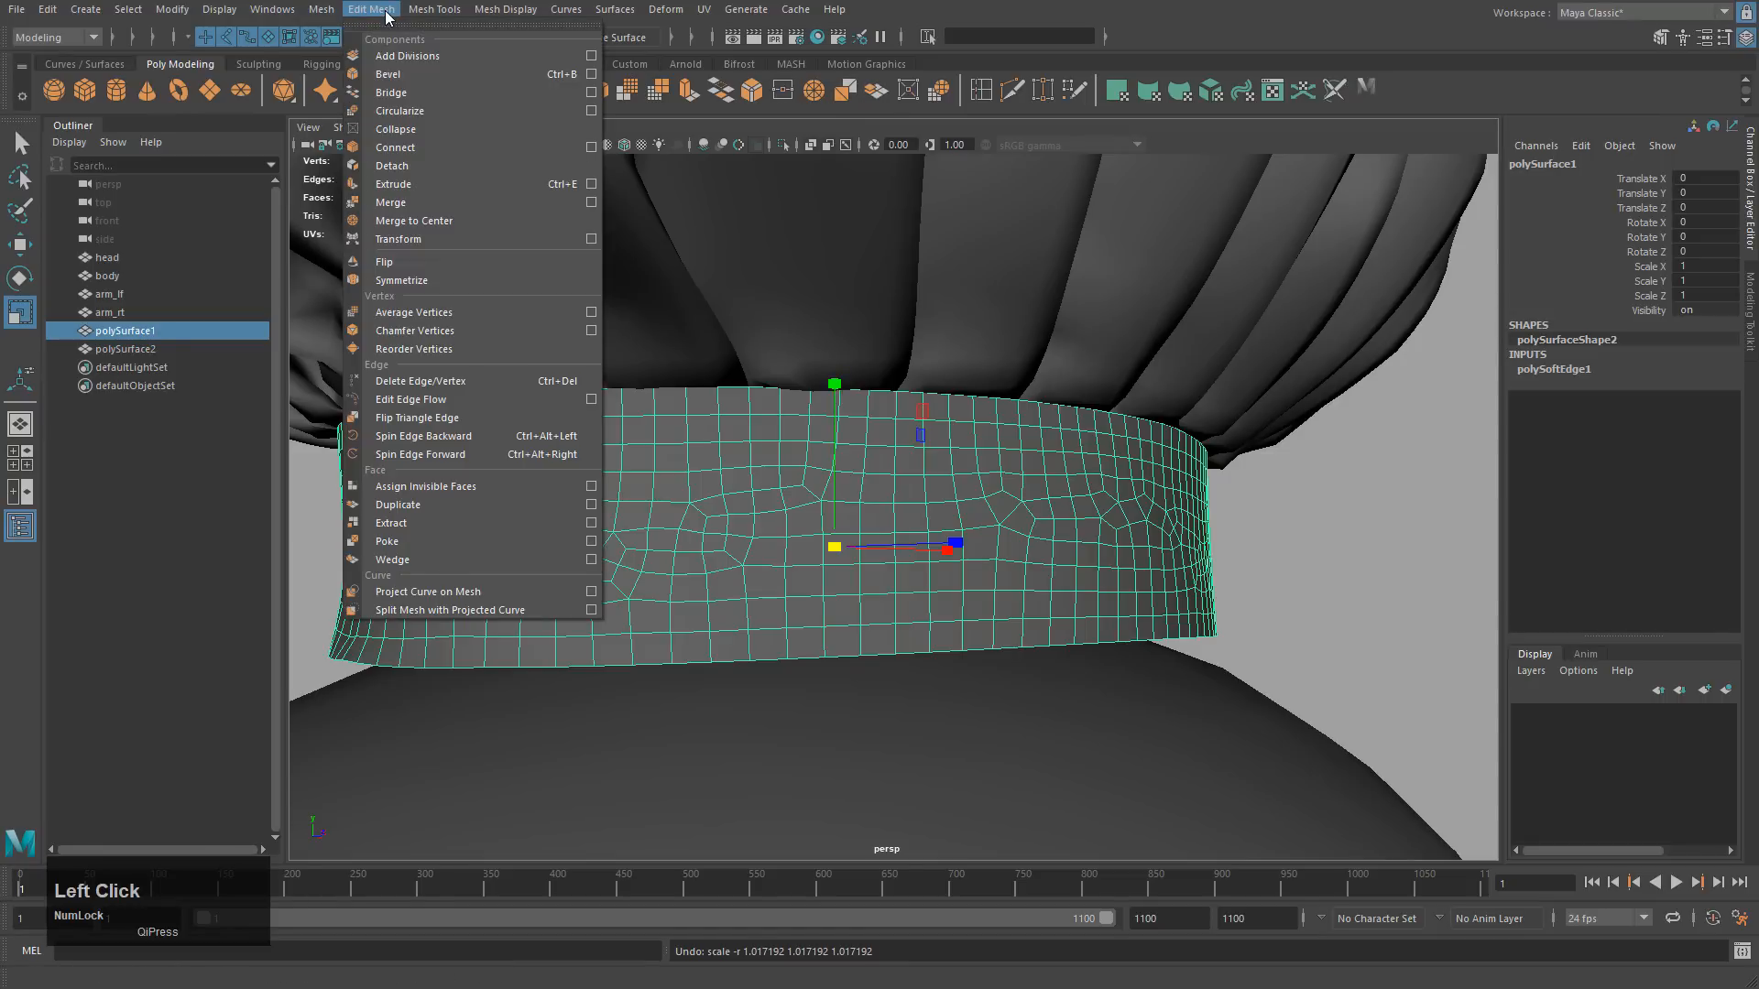
left_click(419, 239)
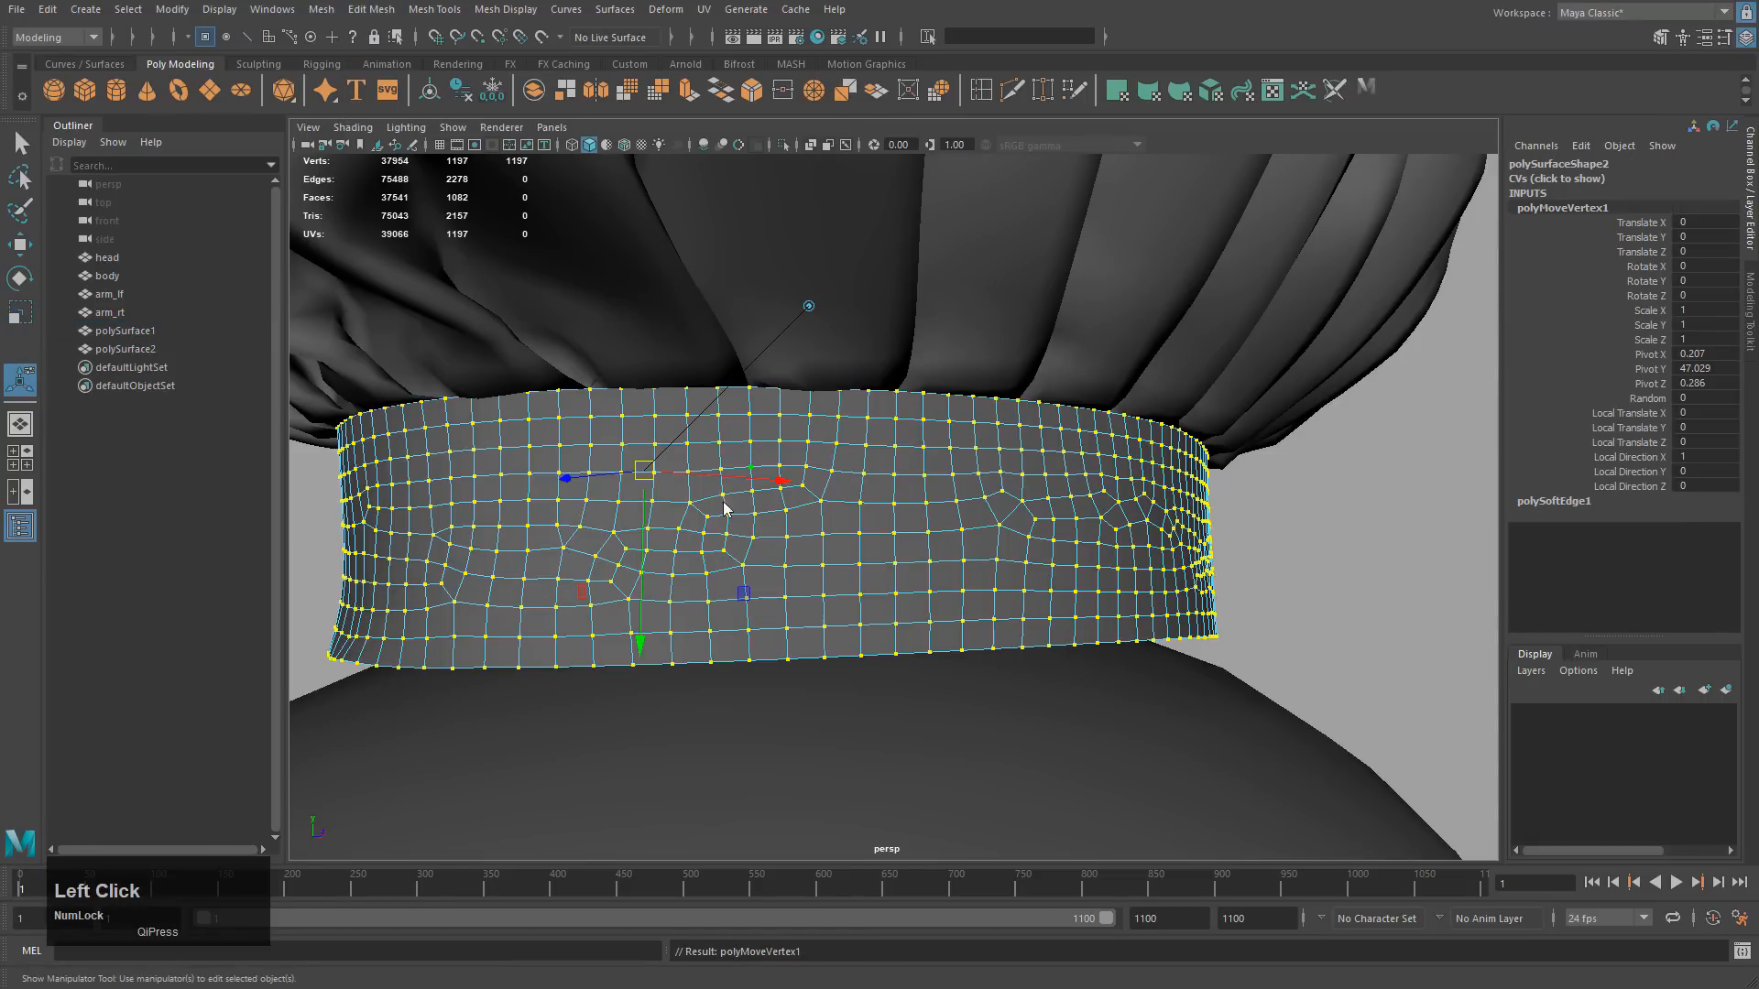
left_click_drag(589, 486, 587, 487)
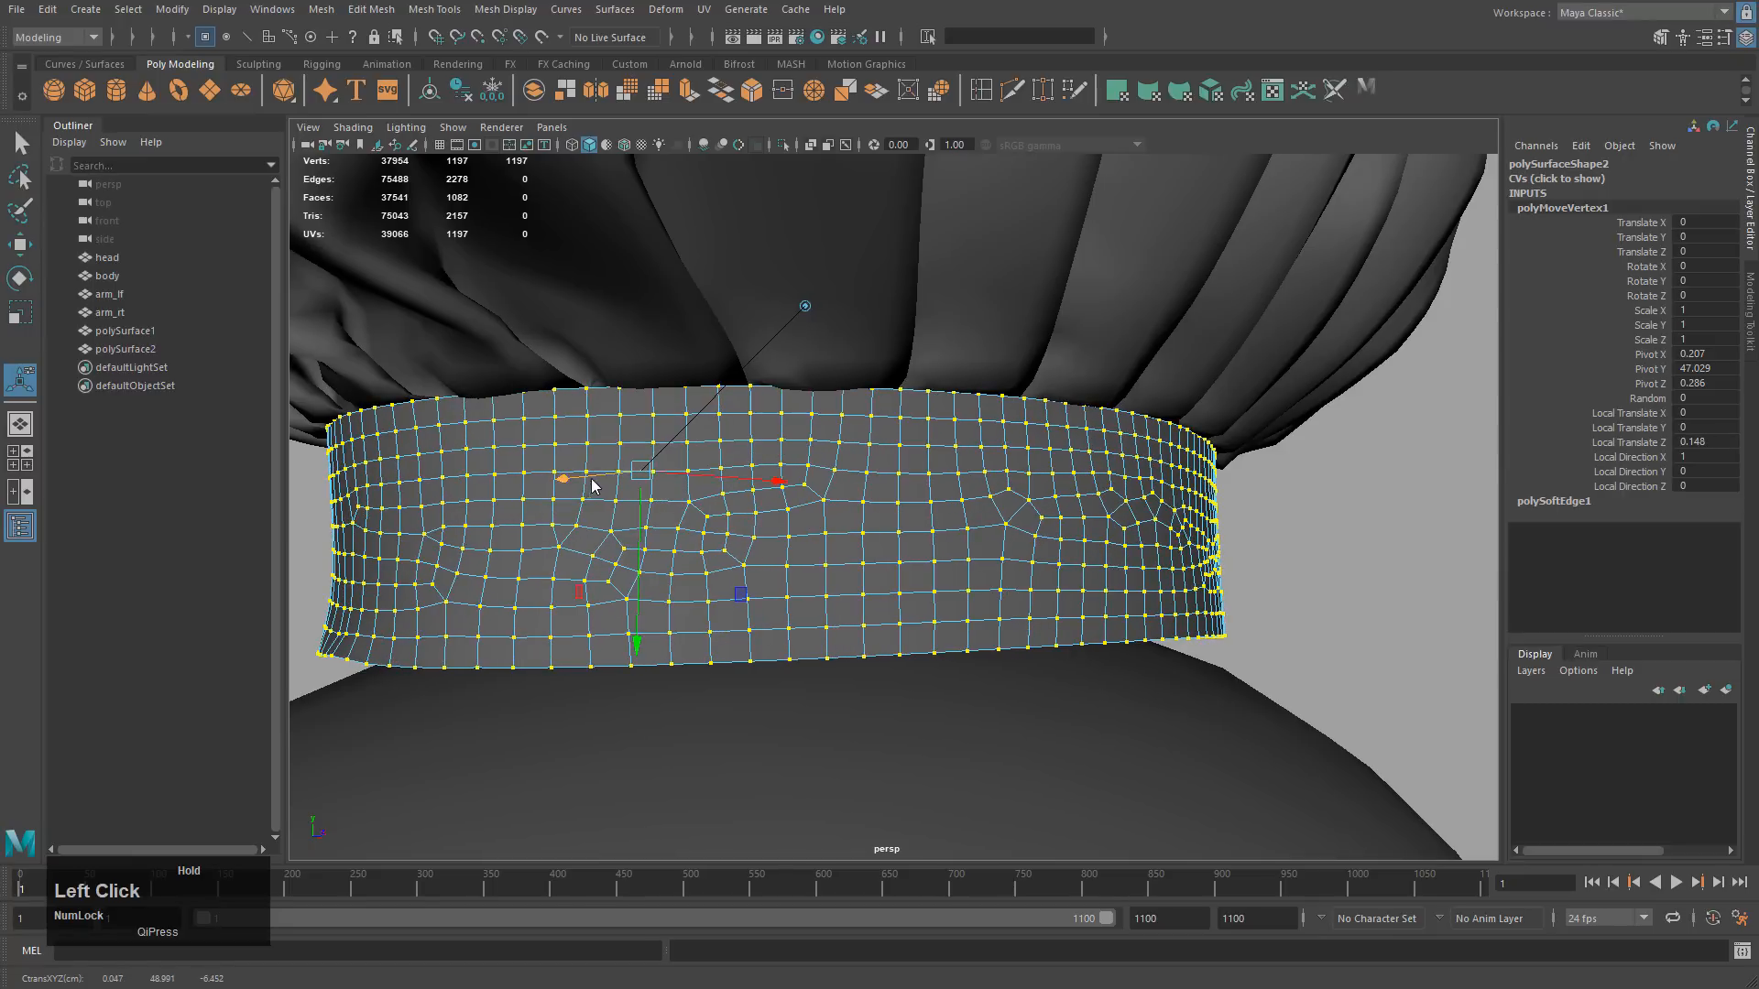
right_click_drag(785, 469, 818, 449)
key("w")
left_click_drag(837, 381, 841, 397)
Select the hat top's lower border edge loop and move it down inside the band.
left_click(773, 358)
right_click_drag(774, 357, 773, 309)
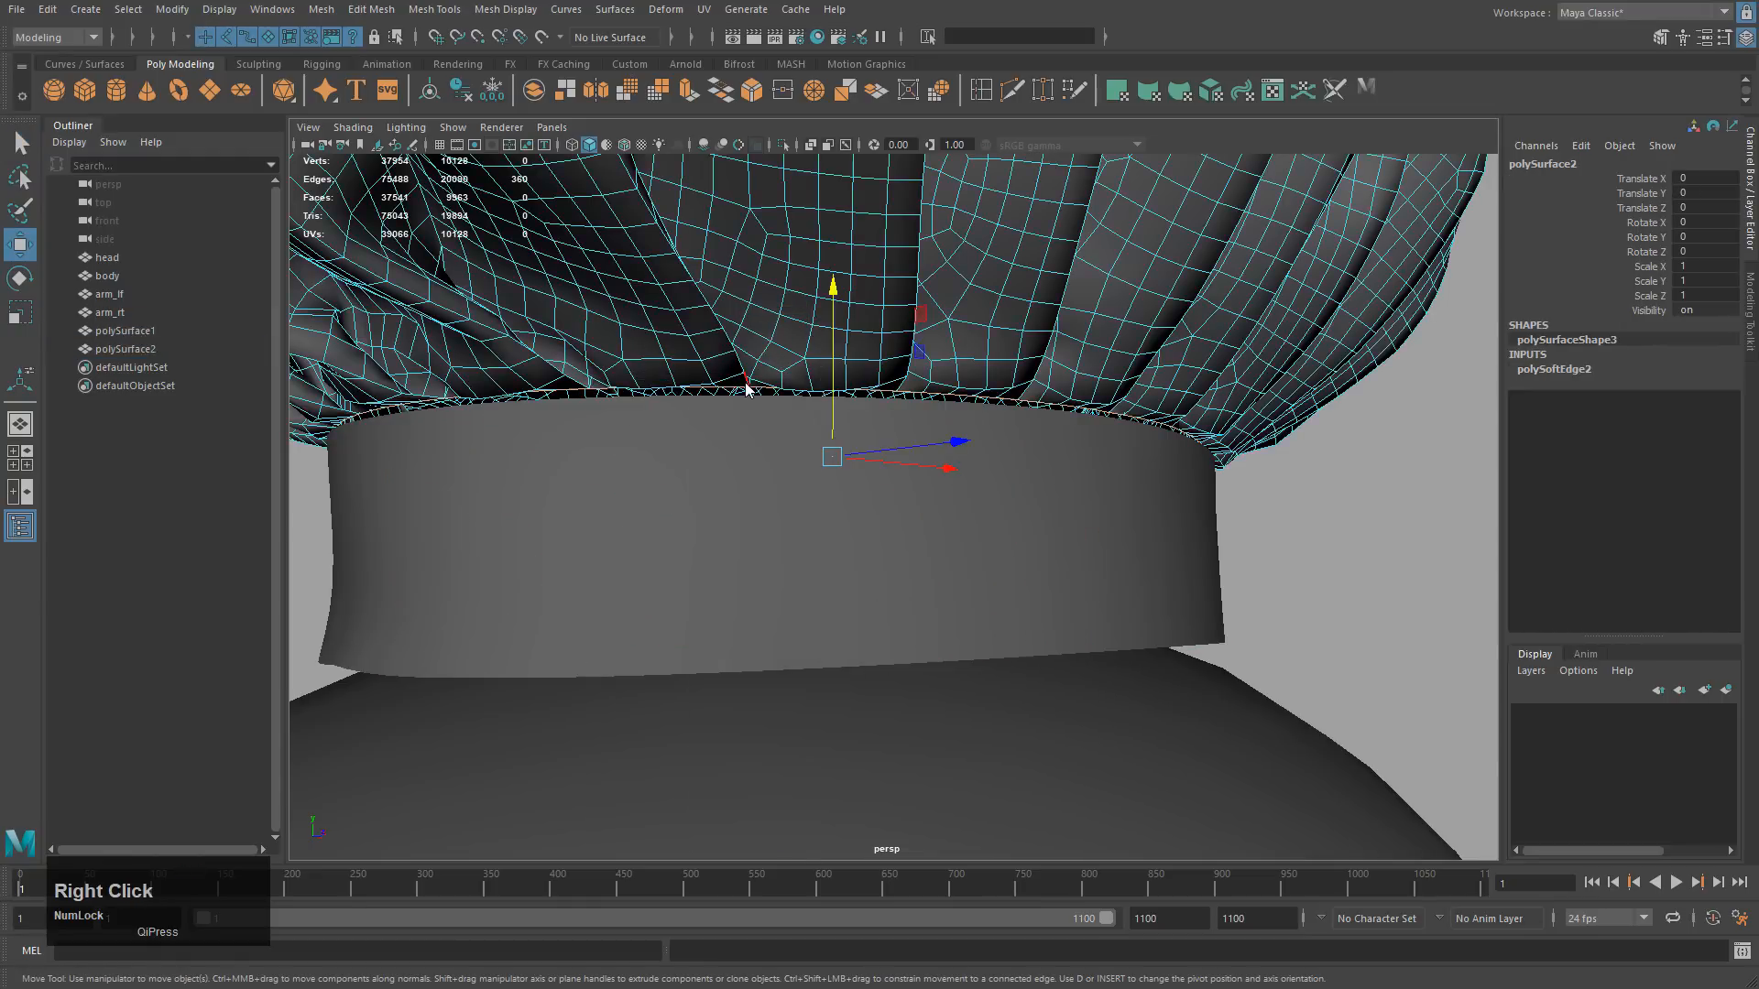
double_click(745, 388)
left_click_drag(786, 491, 816, 500, "alt")
middle_click_drag(816, 500, 769, 517, "alt")
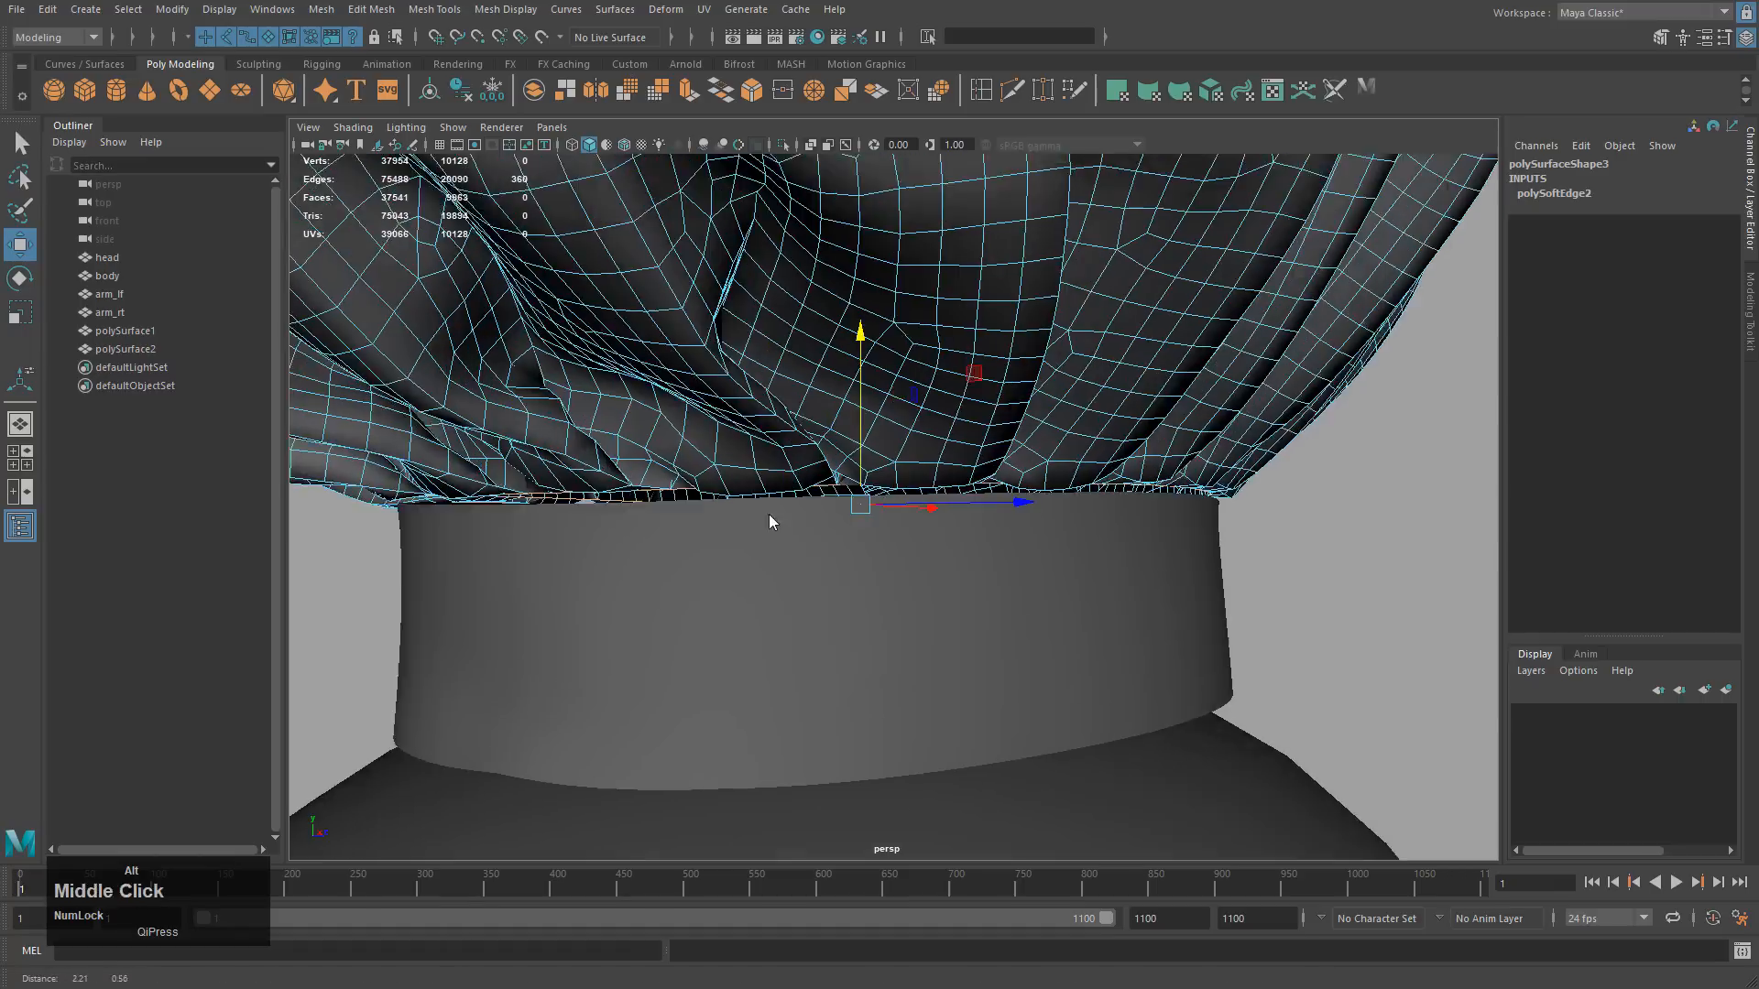
left_click_drag(770, 517, 790, 513, "alt")
left_click_drag(854, 335, 854, 346)
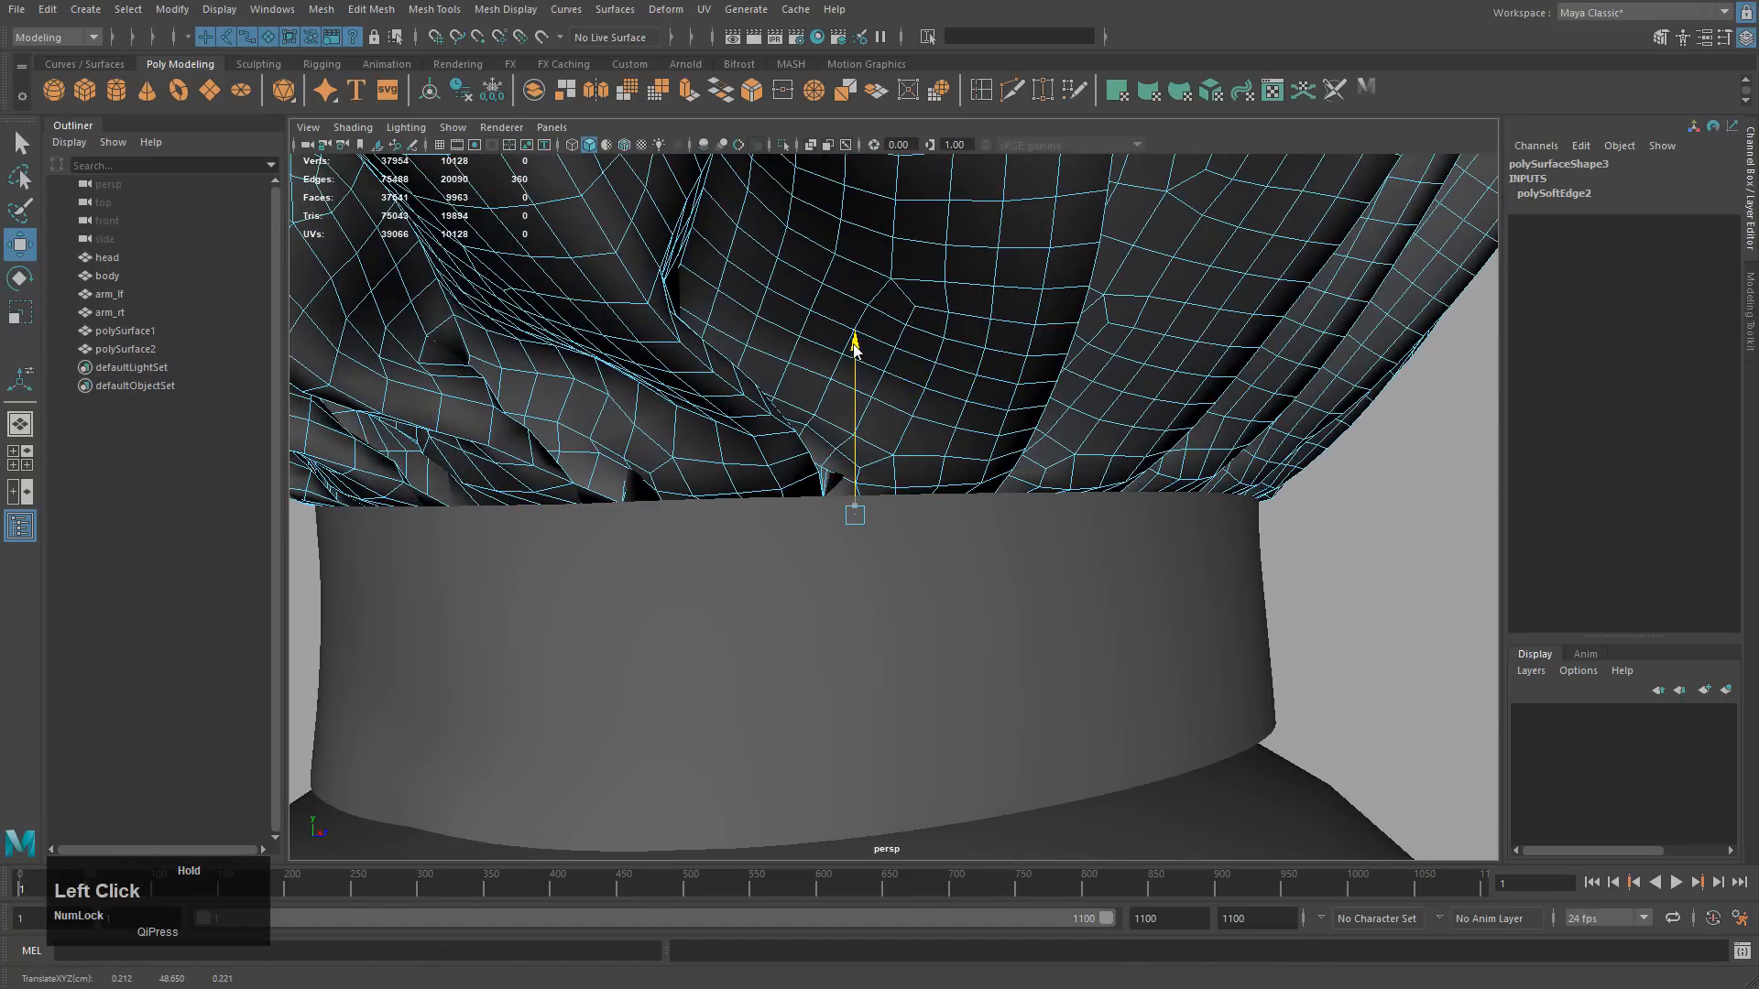
Lower the hat top's border loop slightly further while viewing in wireframe, then restore shading and return to object selection.
key("r")
middle_click(1033, 572)
key("4")
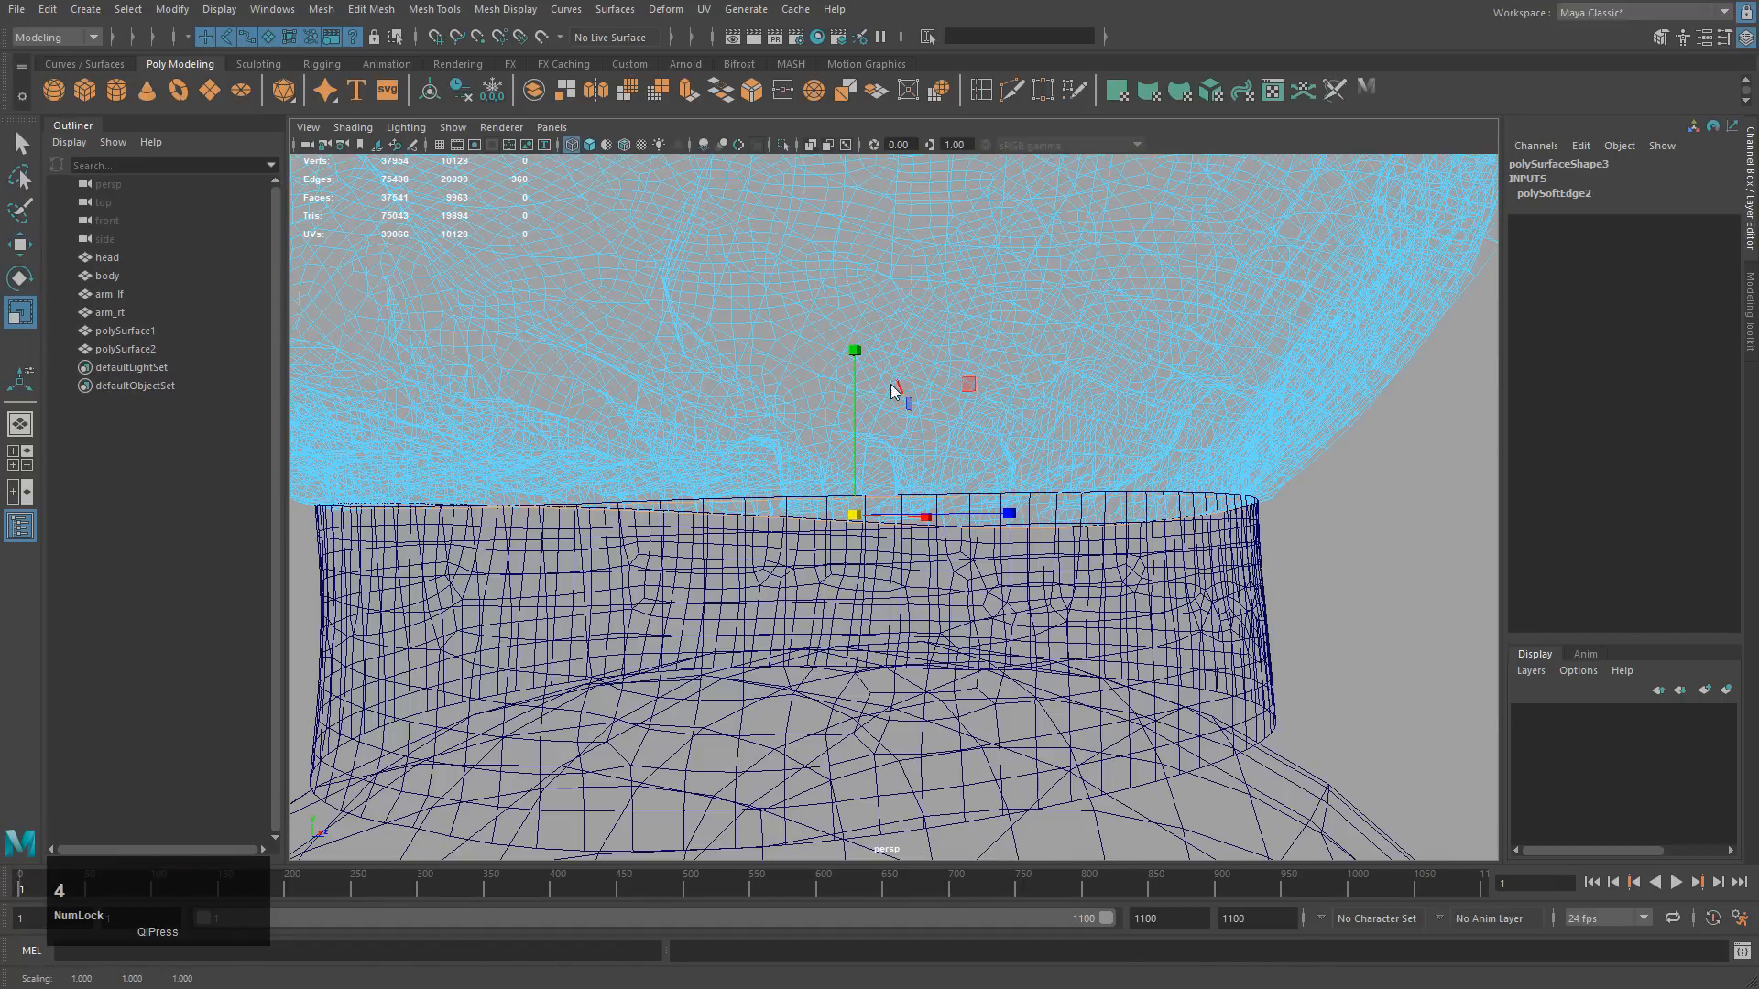
key("w")
left_click(855, 351)
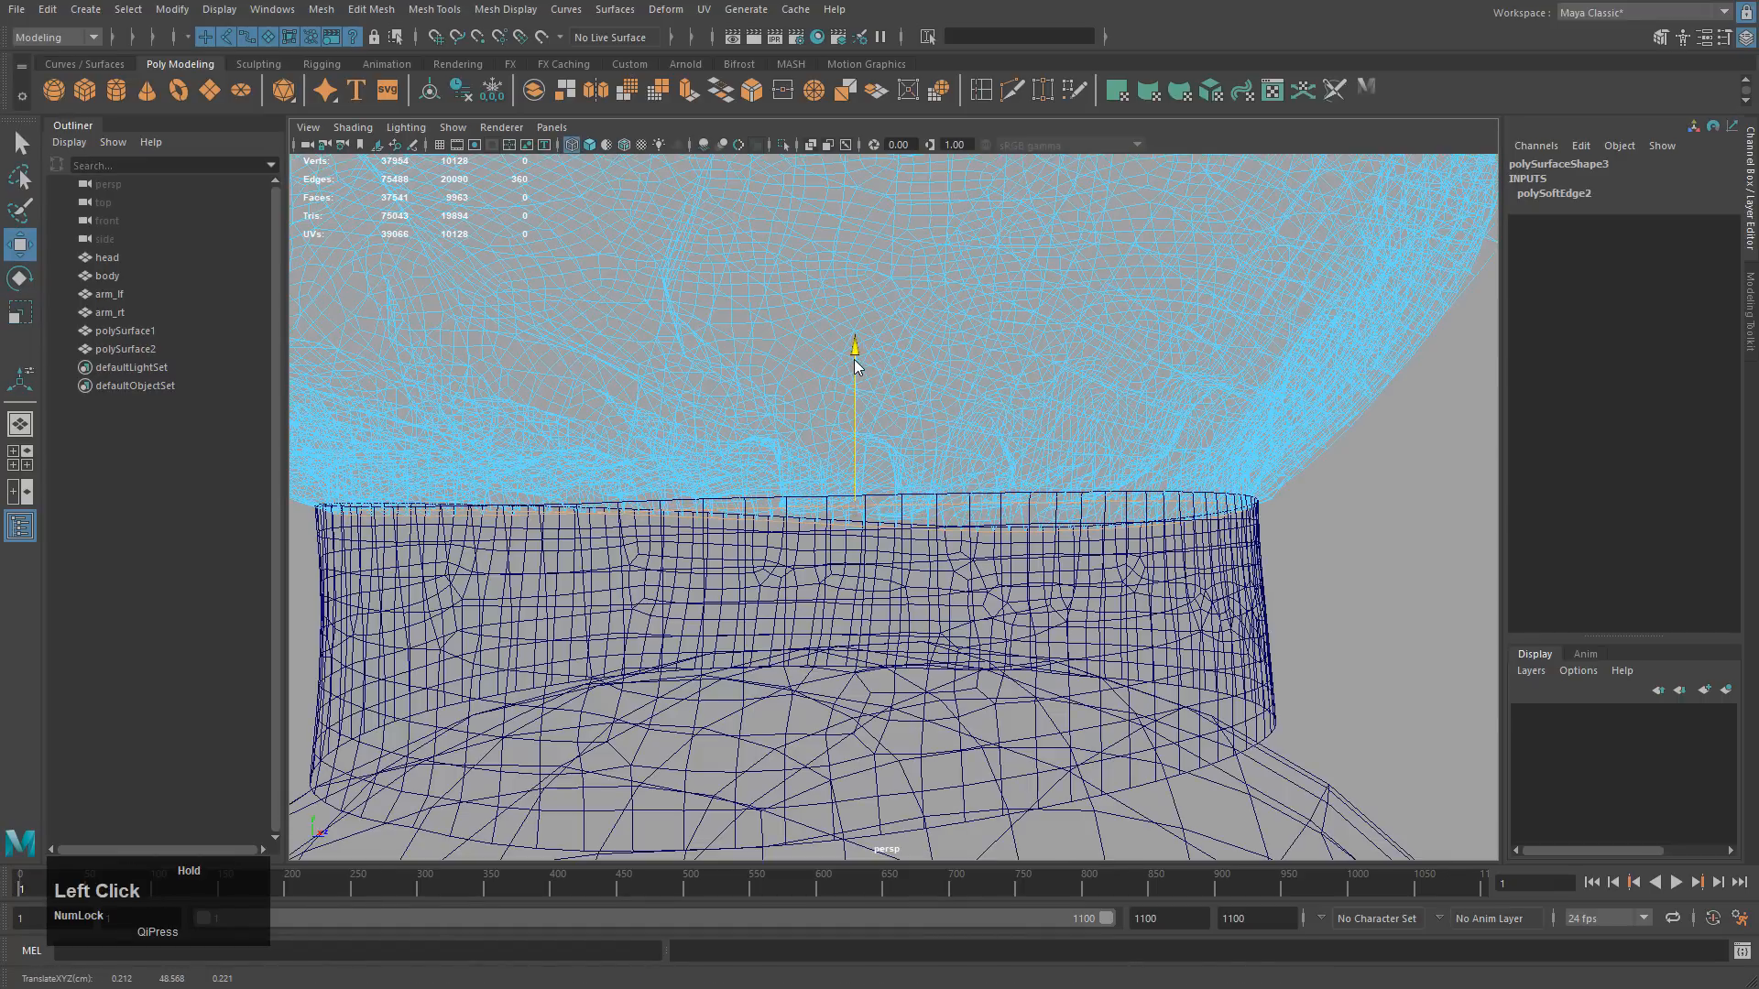
key("5")
right_click_drag(1160, 452, 1251, 420)
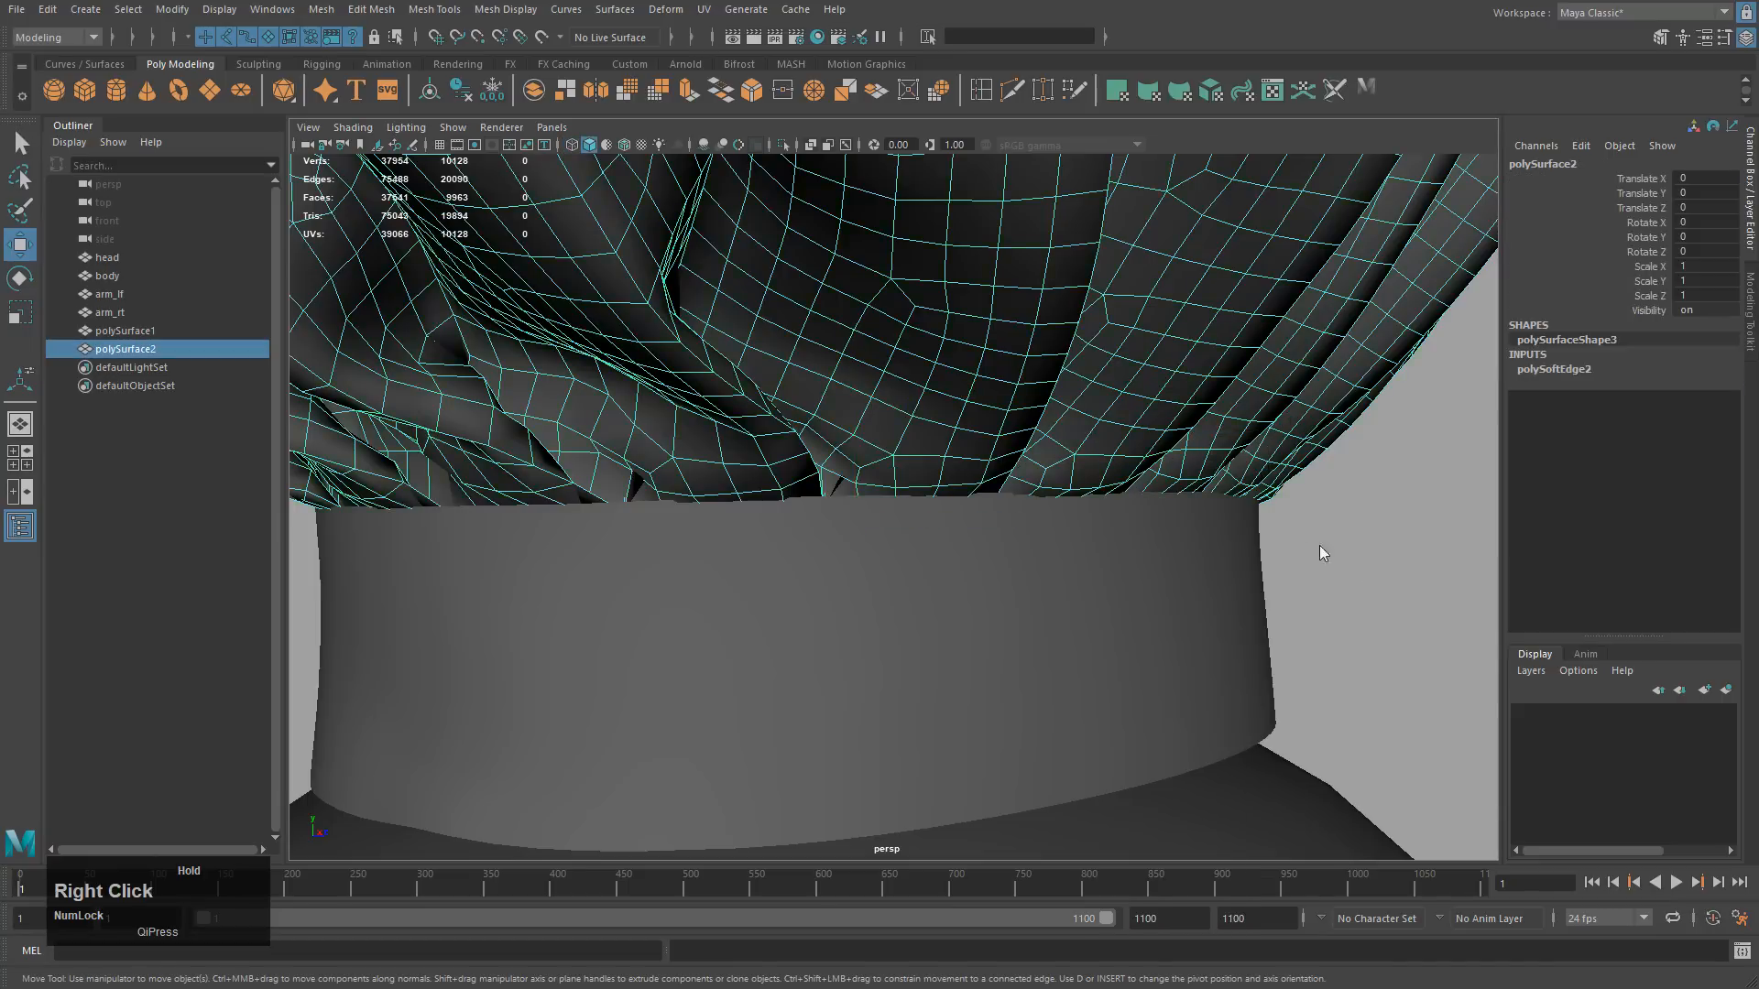
left_click(1320, 546)
Insert an edge loop around the hat band just below its upper border.
left_click(1196, 564)
left_click_drag(1021, 557, 1021, 491, "alt")
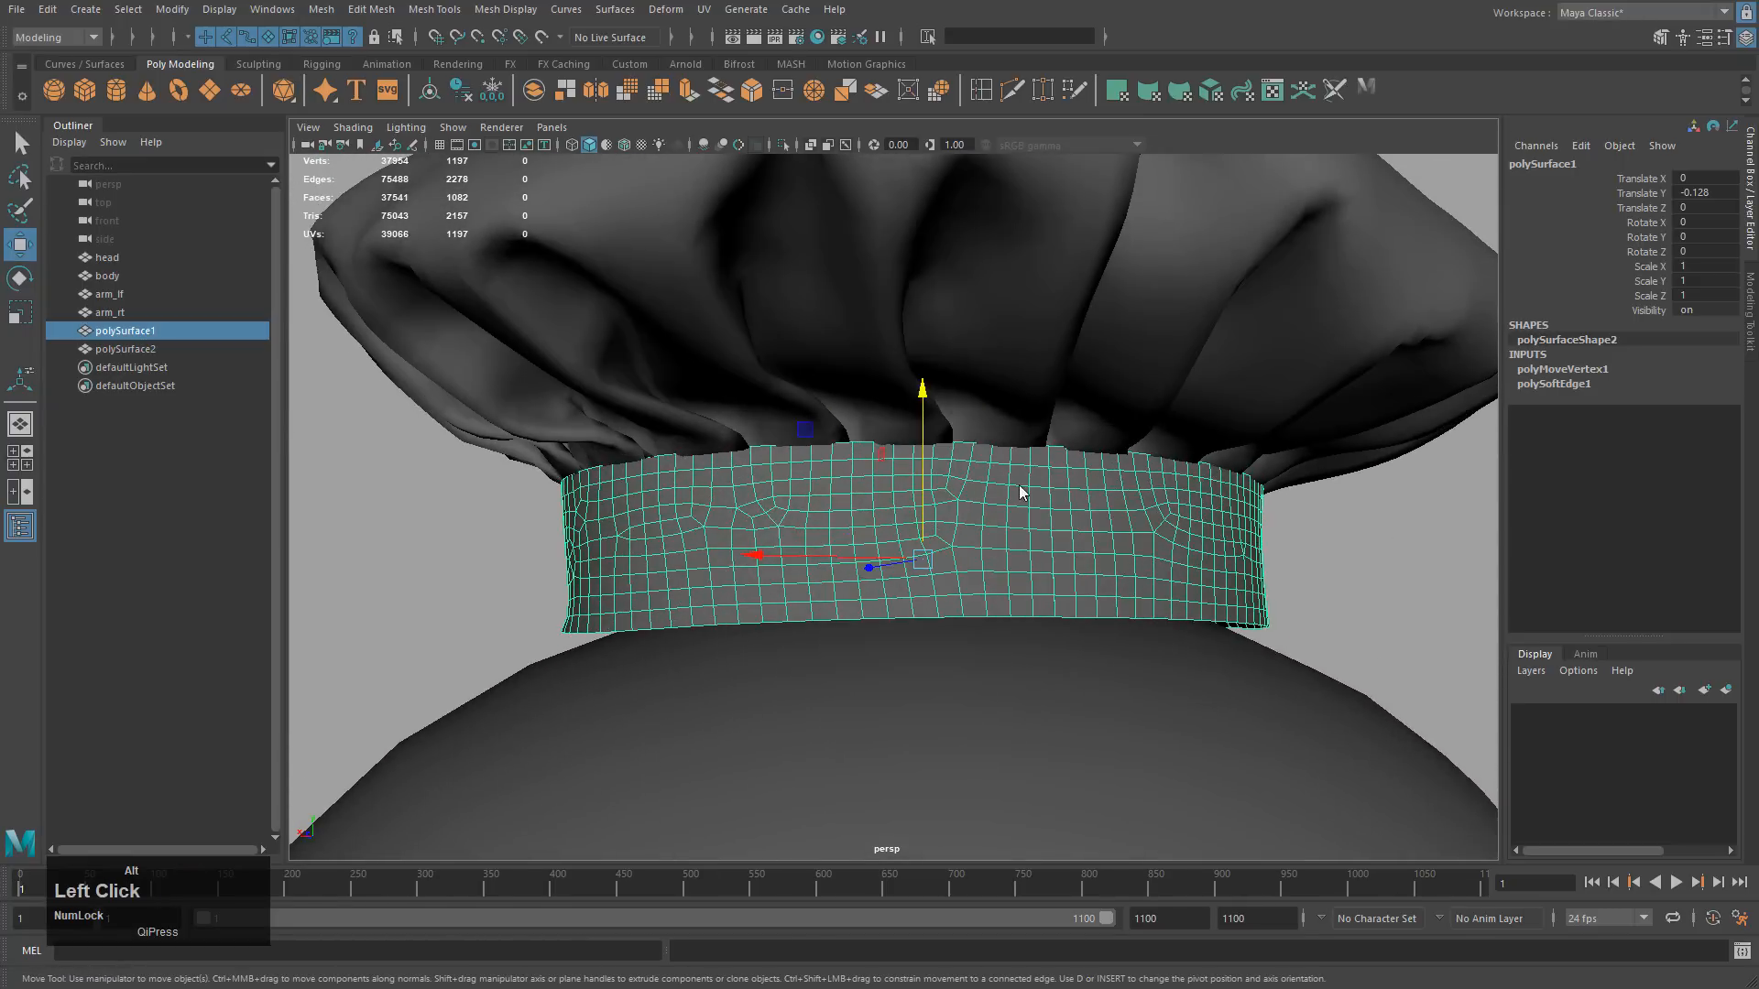
mouse_move(1020, 491)
middle_mouse_down("alt")
mouse_move(1193, 557)
mouse_move(1005, 471)
middle_mouse_up("alt")
left_click_drag(1005, 471, 1022, 205, "alt")
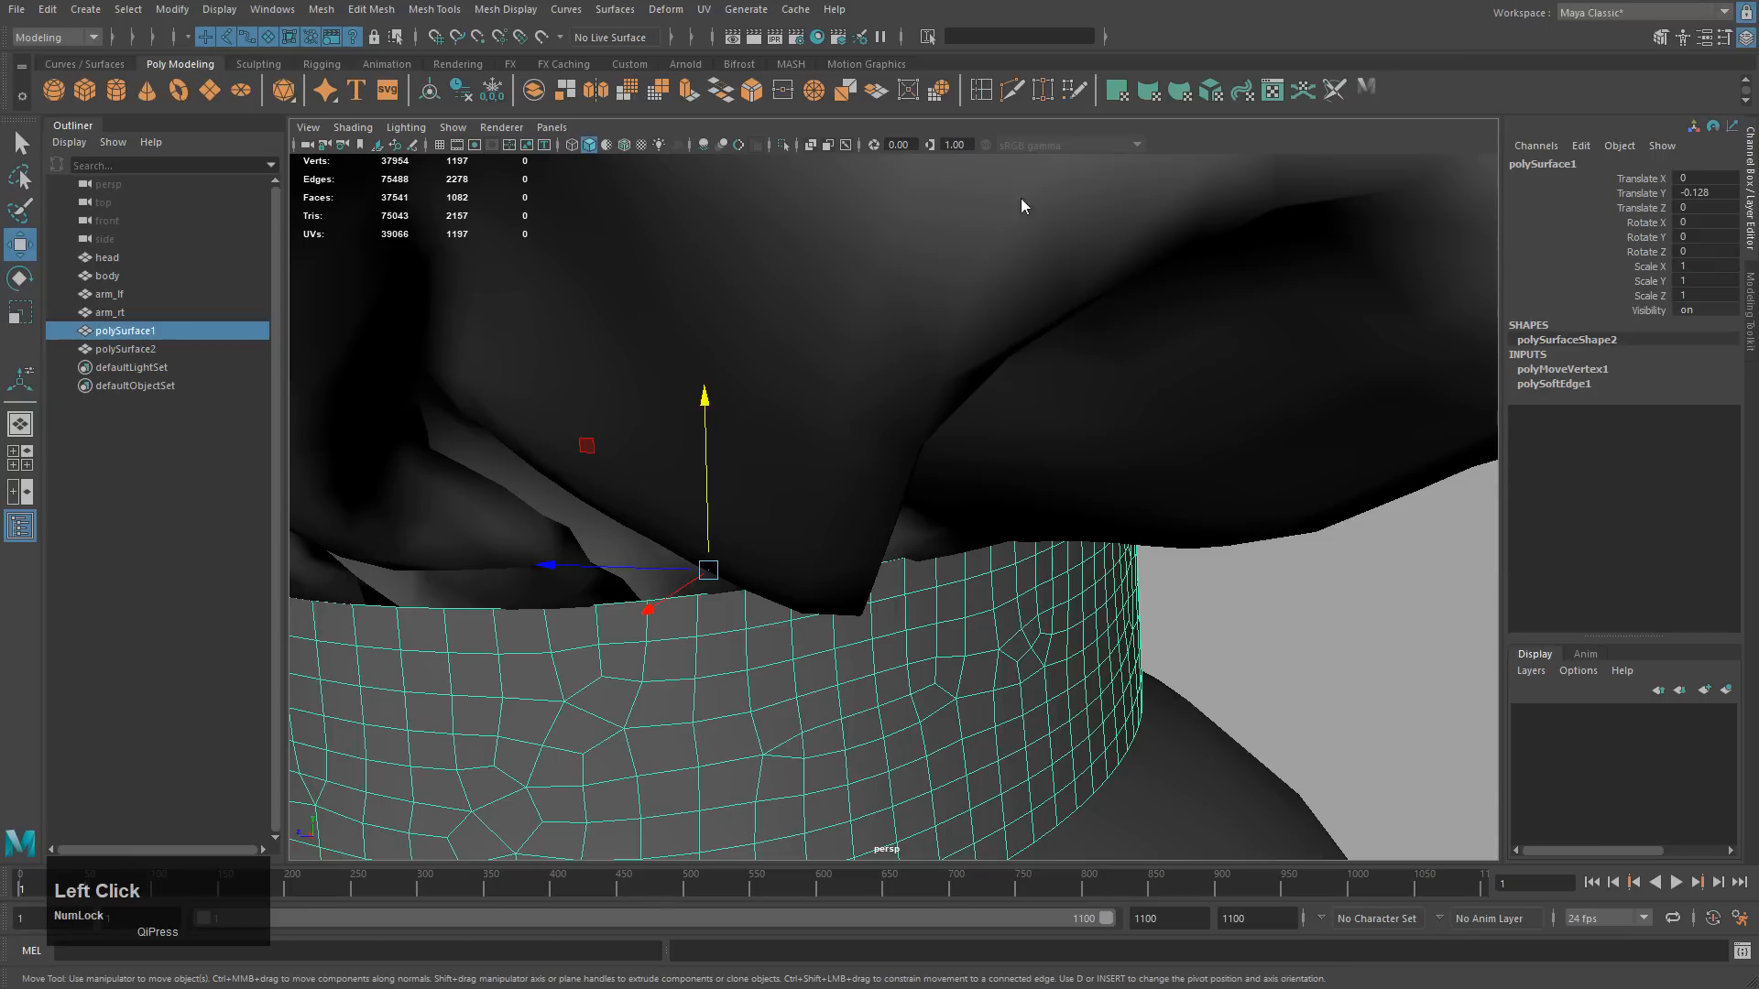
left_click(986, 94)
middle_click_drag(1009, 381, 1336, 464, "alt")
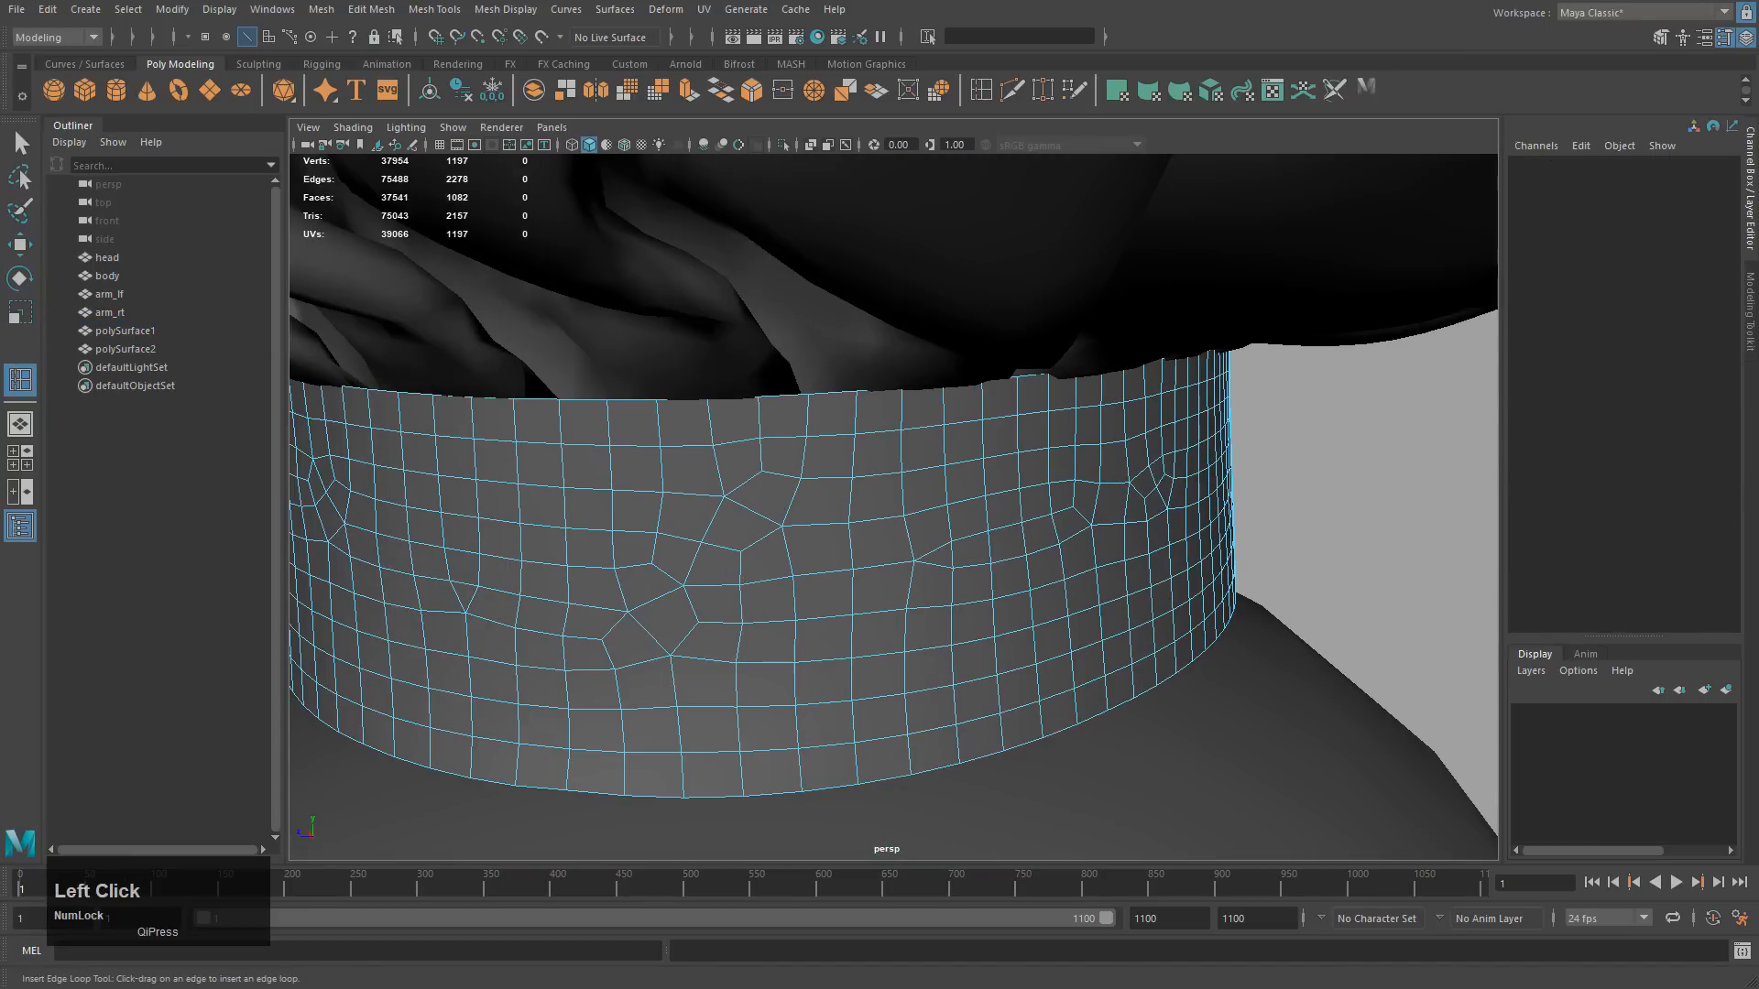
left_click_drag(1319, 464, 1217, 466, "alt")
middle_click_drag(1216, 466, 1189, 502, "alt")
scroll(1189, 503, "up", 4)
left_click_drag(1184, 465, 1027, 249, "alt")
middle_click_drag(1026, 255, 1017, 322, "alt")
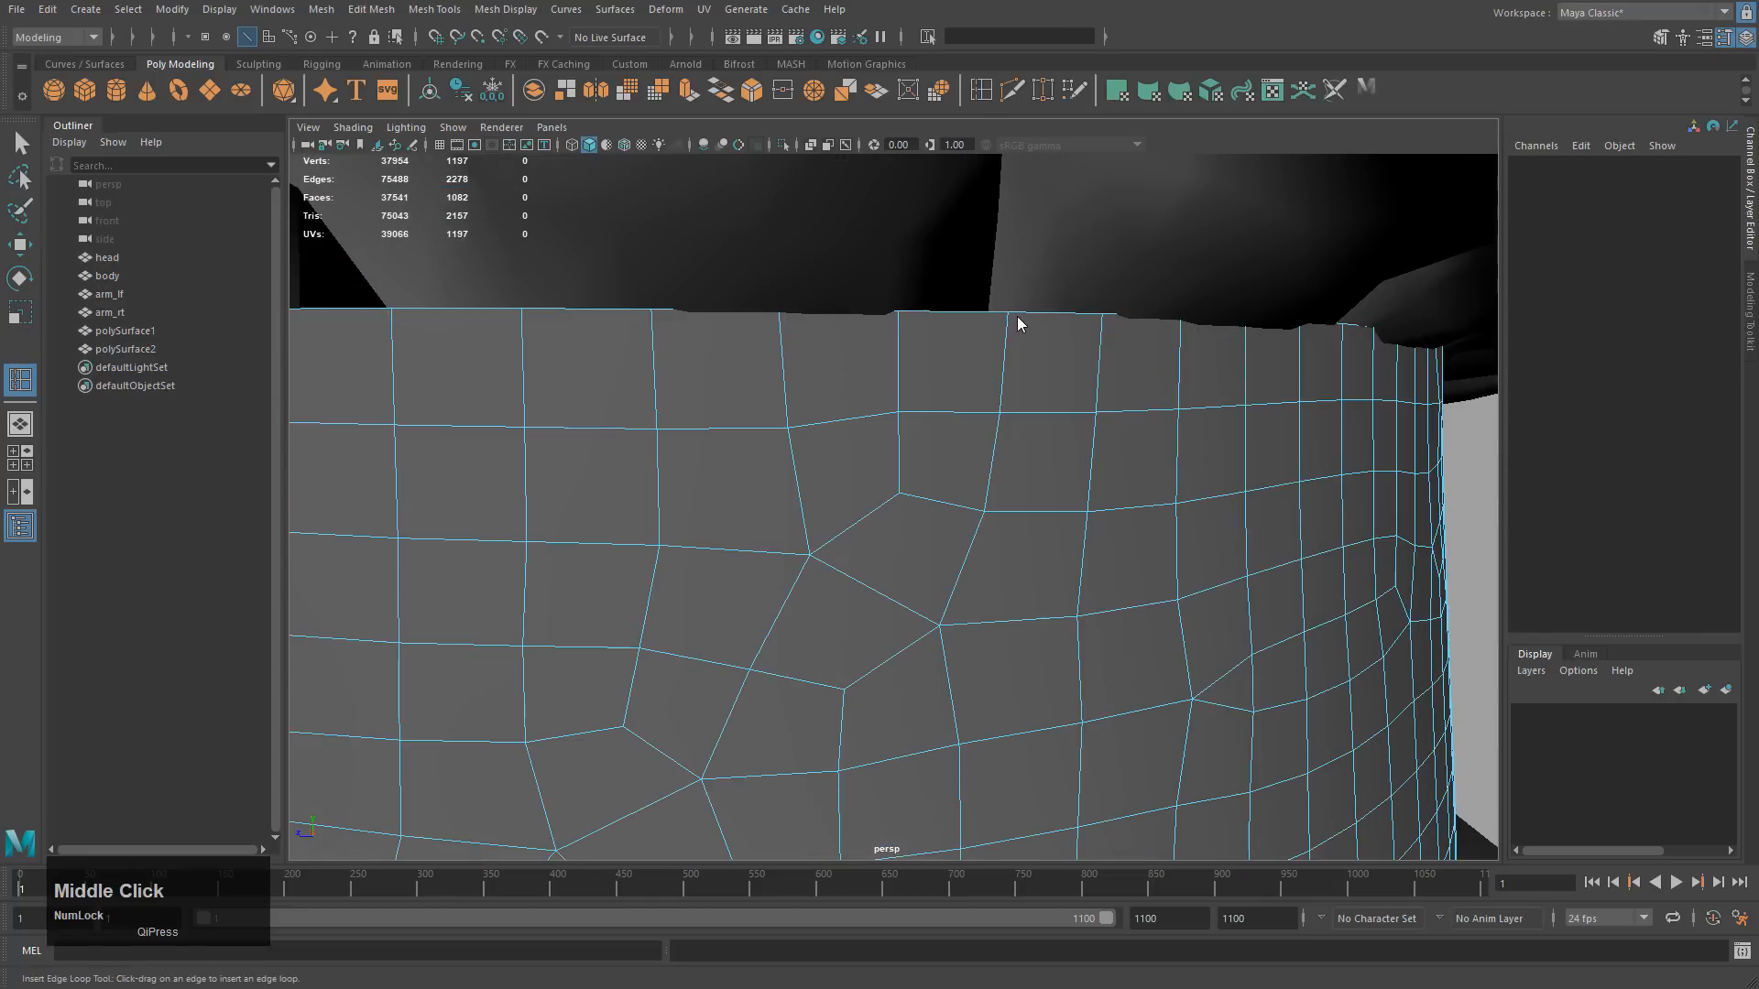
left_click_drag(1015, 324, 1012, 330)
Insert an edge loop around the hat band just above its lower border.
middle_click_drag(1100, 476, 1100, 575, "alt")
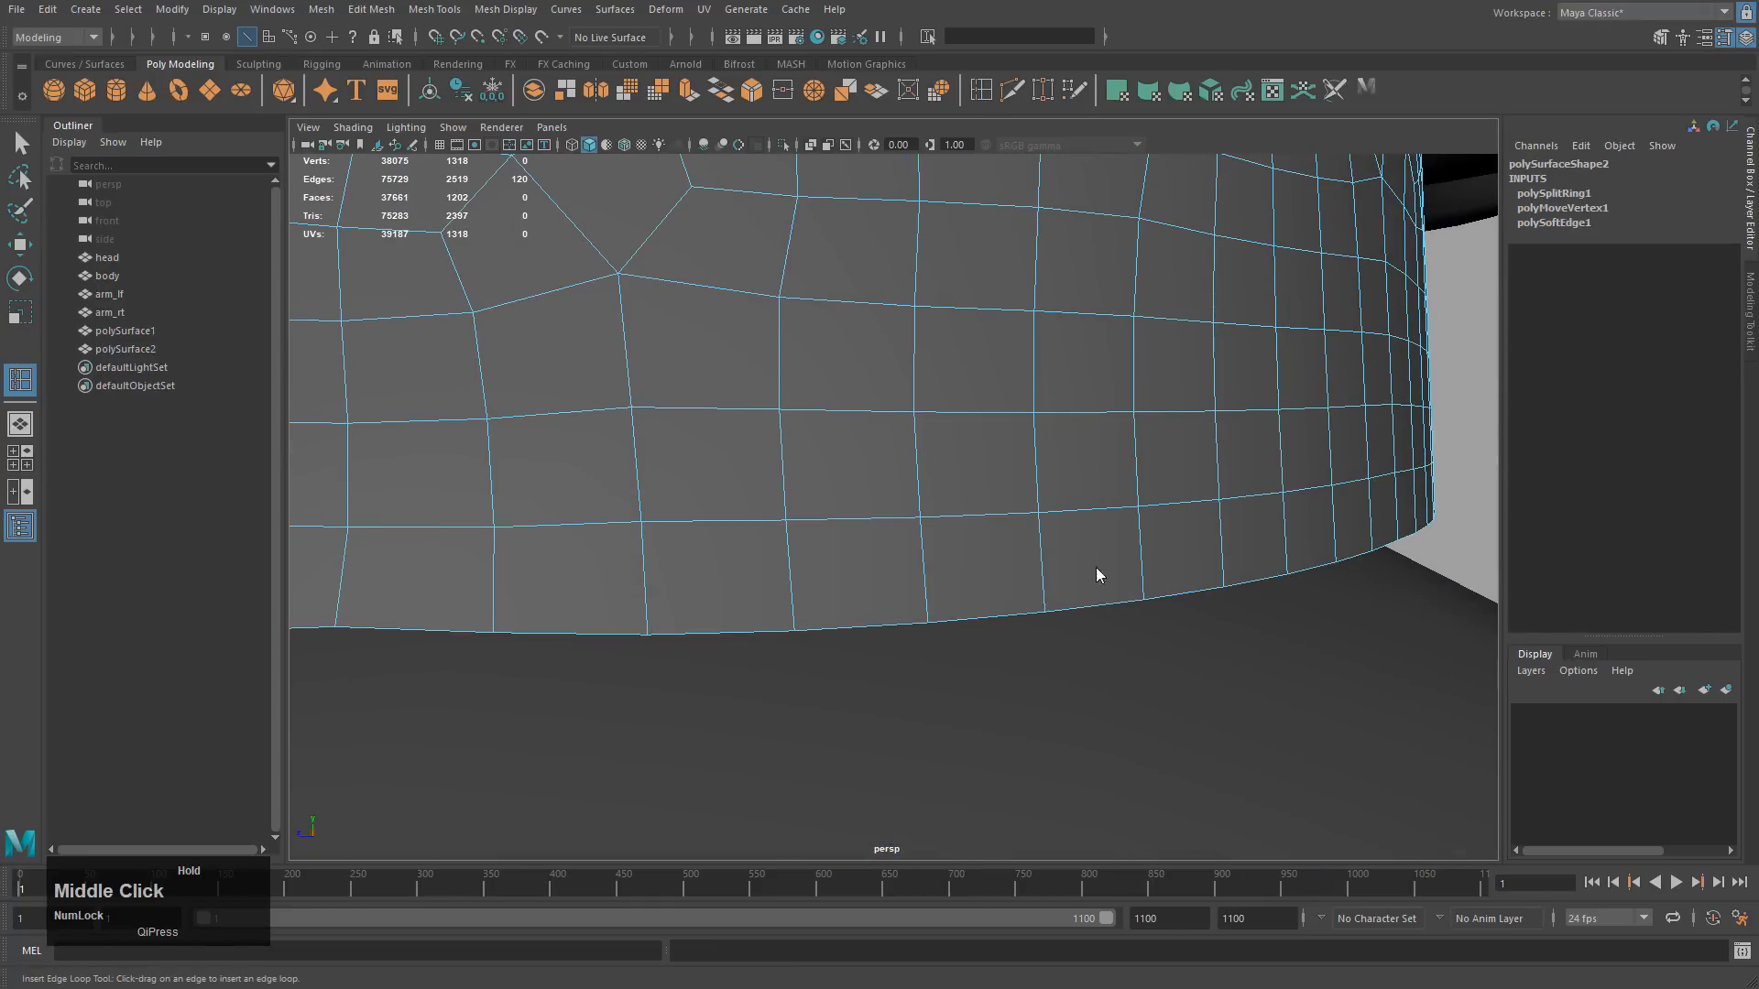
middle_click_drag(1139, 437, 1138, 439, "alt")
left_click(1048, 629)
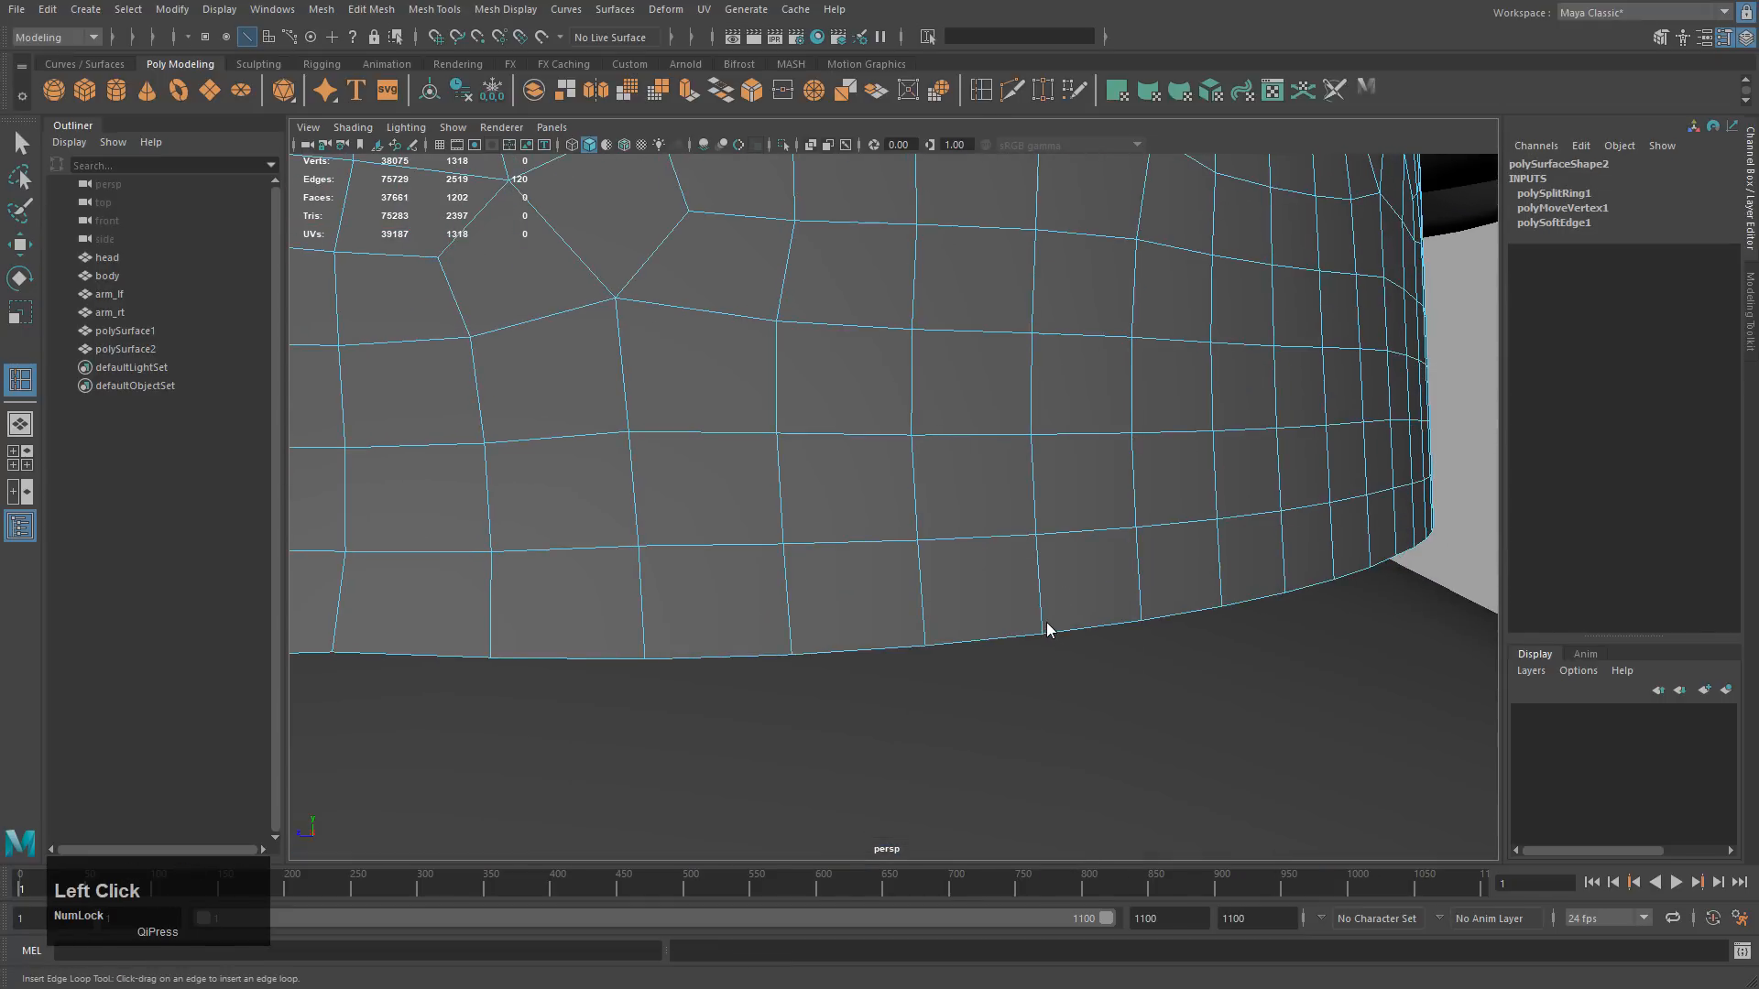
left_click_drag(1045, 623, 1046, 630)
scroll(1168, 593, "down", 3)
Select all the hat band's faces and shrink the selection to leave out the border faces.
middle_click_drag(1135, 376, 1135, 617, "alt")
key("w")
right_click_drag(1033, 382, 1031, 429)
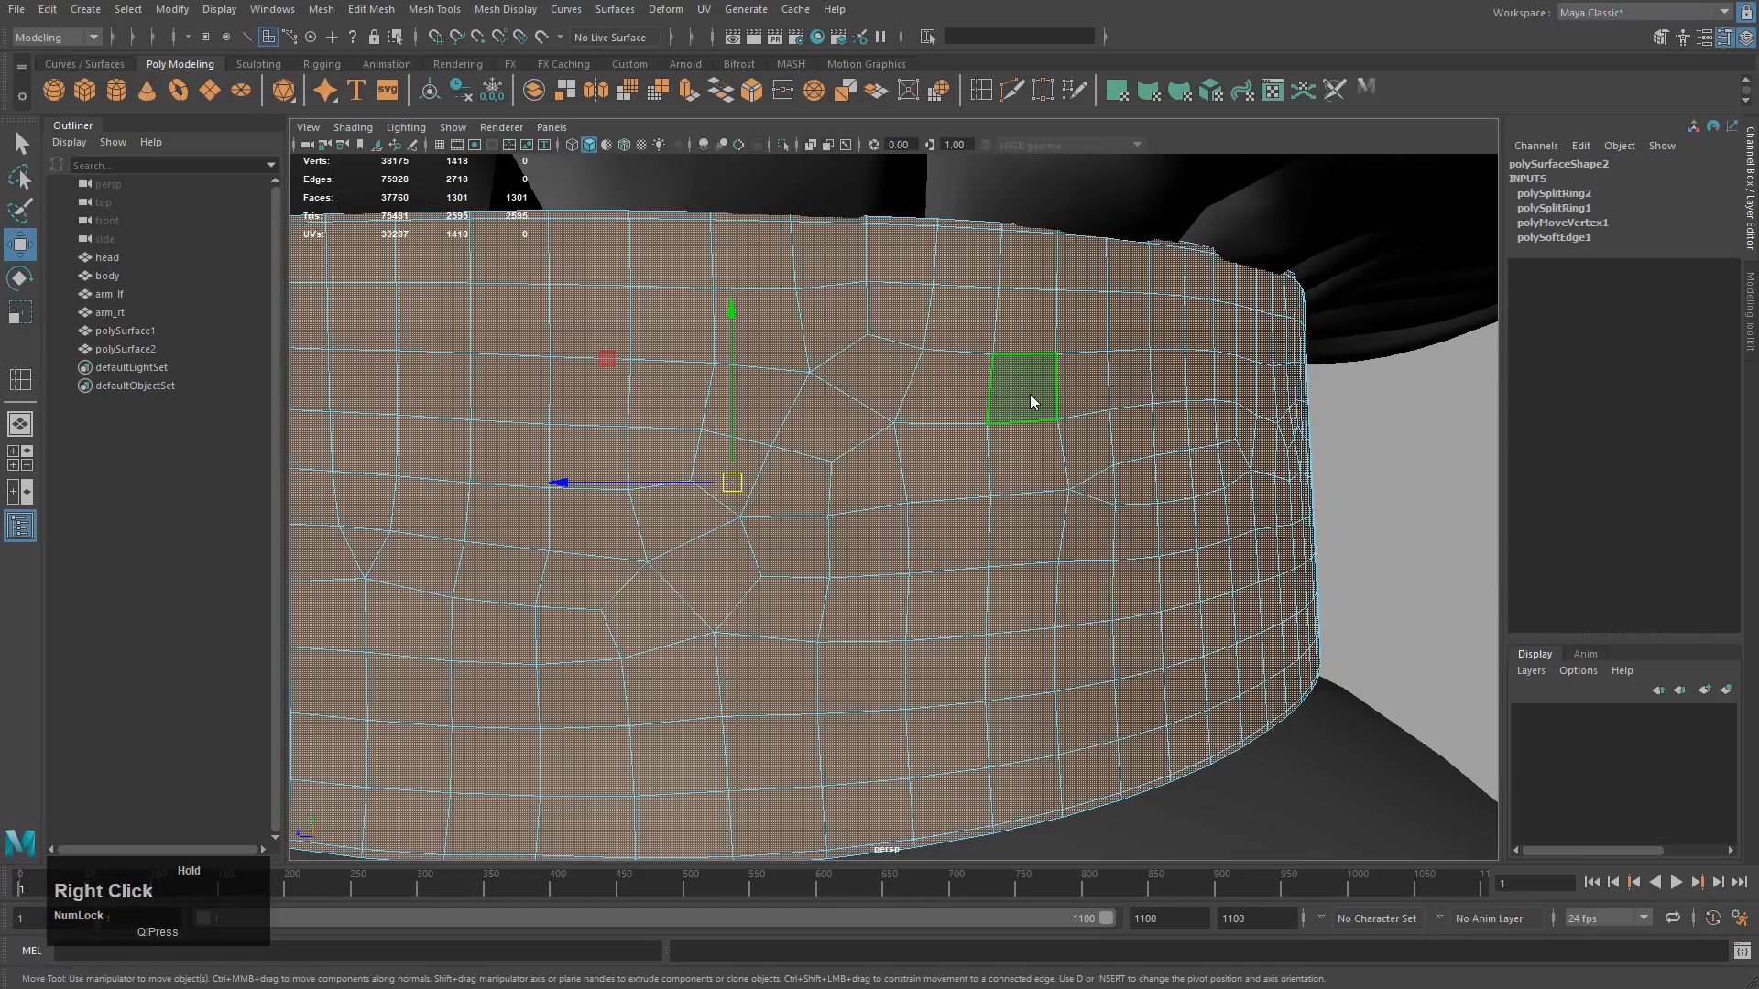
left_click(964, 348)
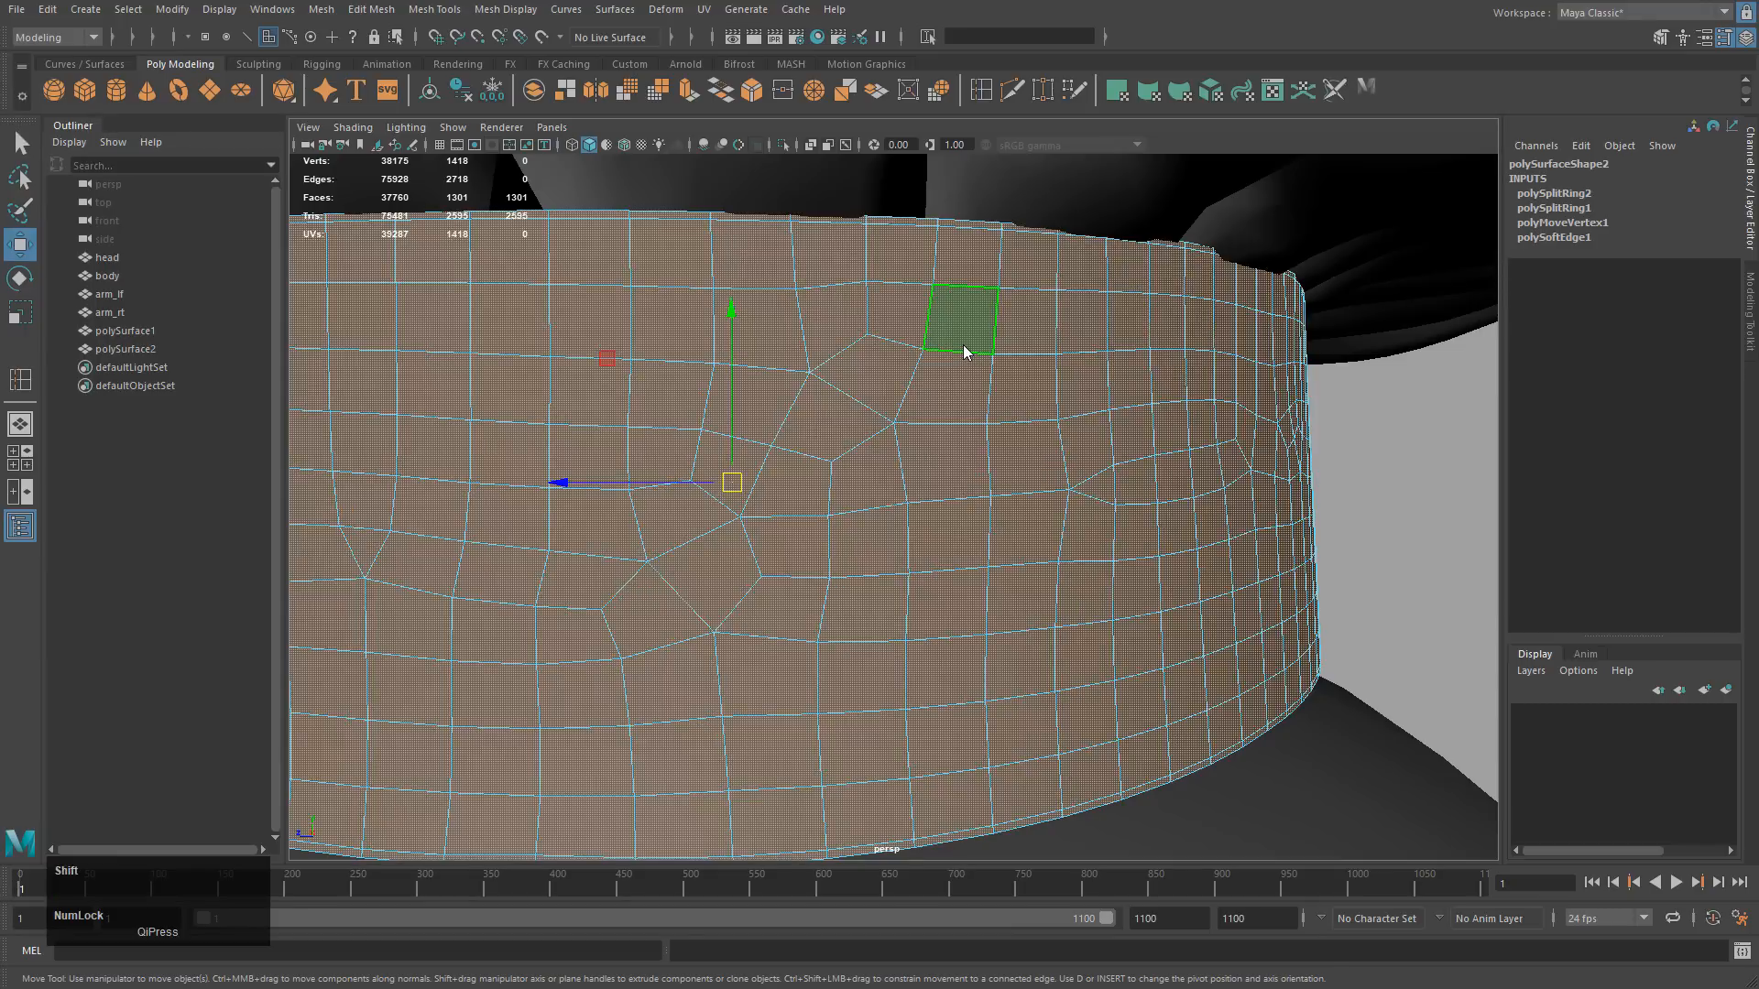
key("shift+comma")
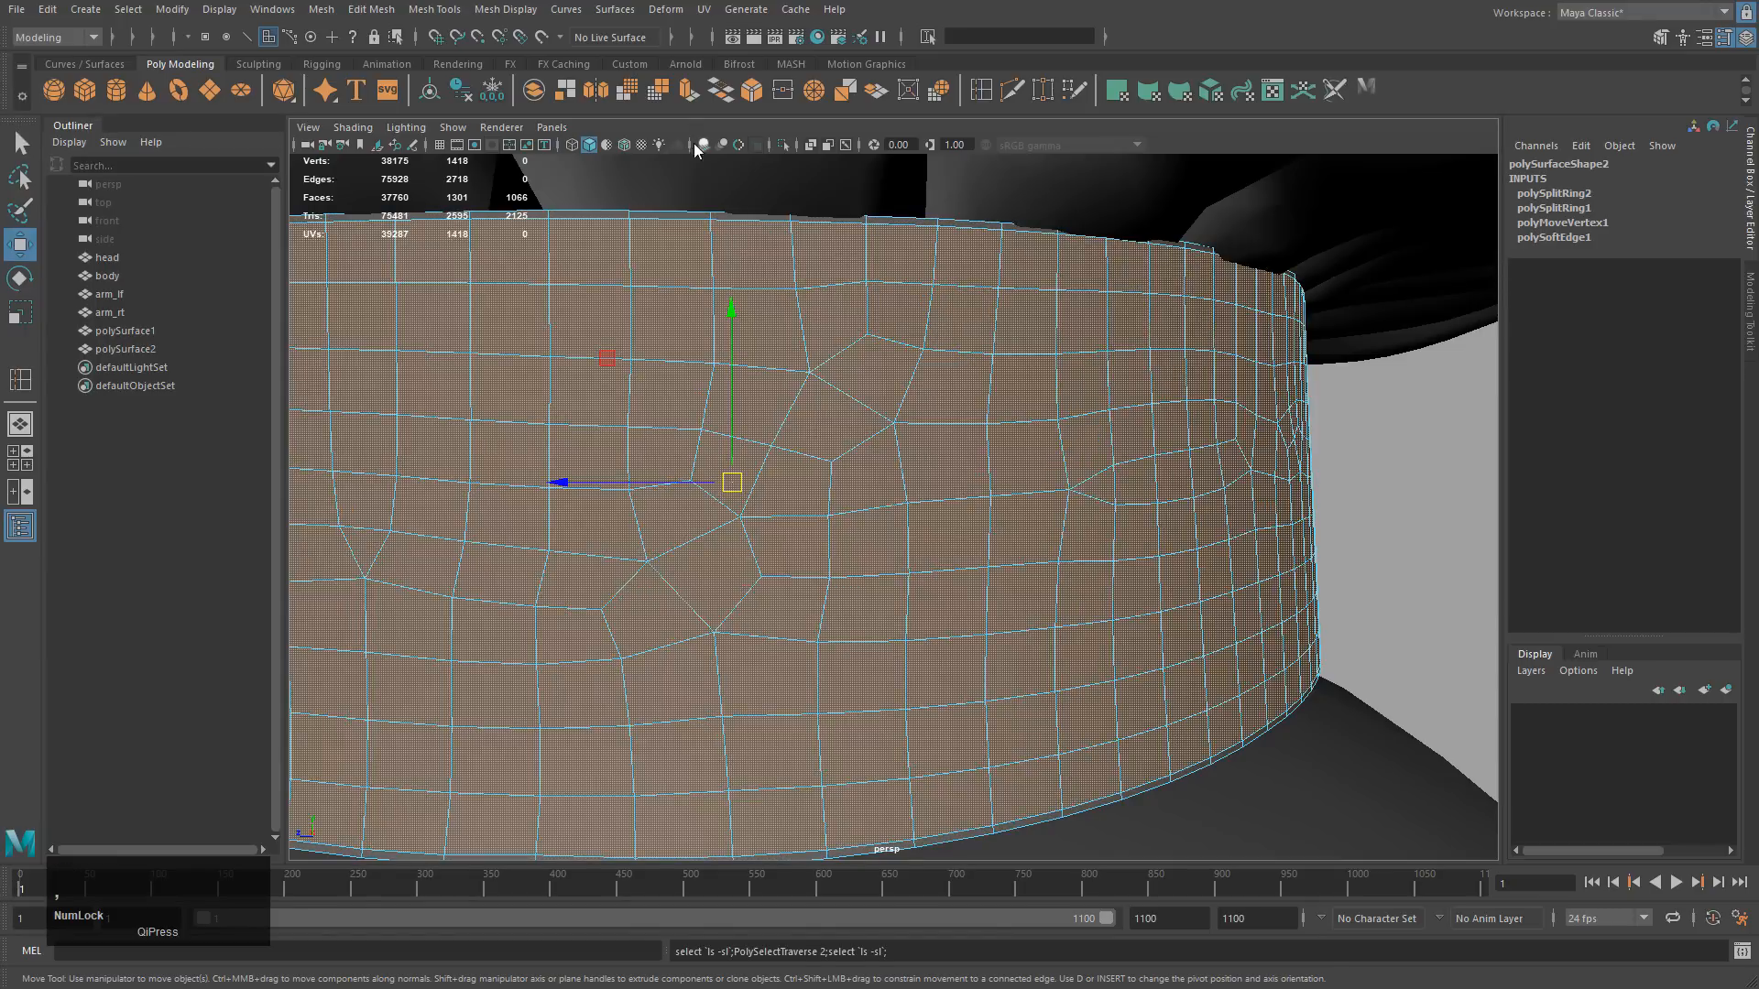
Push the selected band faces outward with Transform at a Local Translate Z of 0.054.
left_click(434, 10)
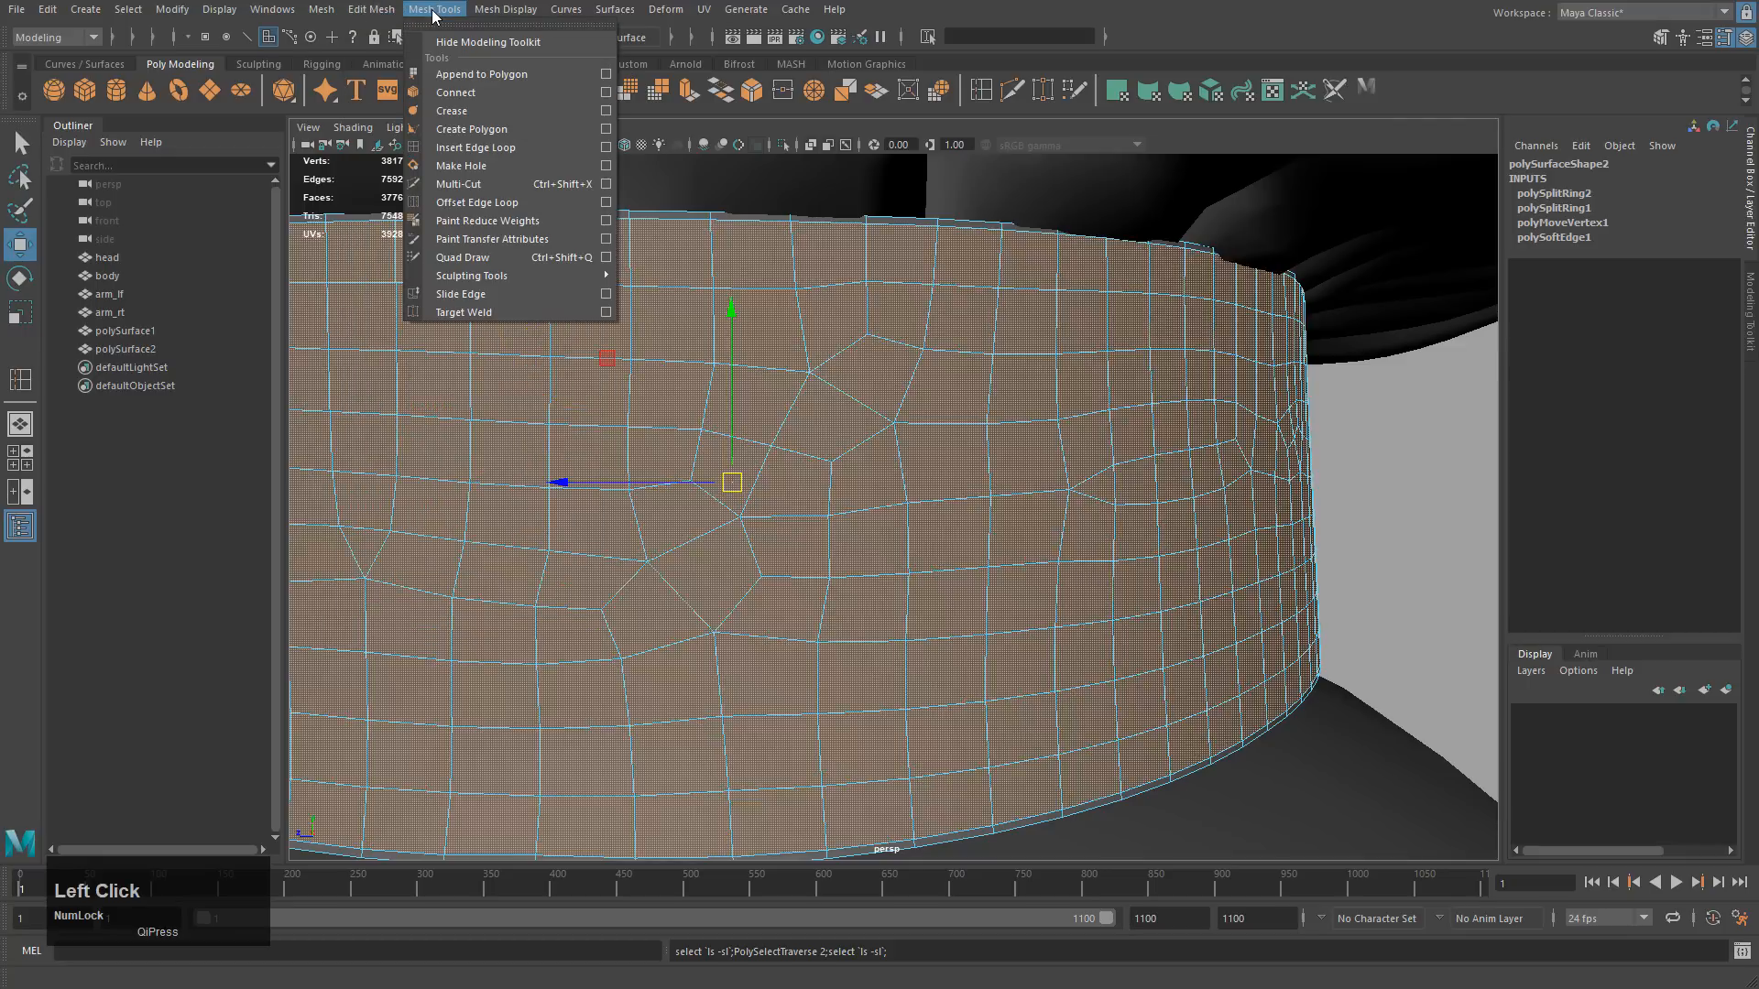
mouse_move(392, 11)
left_click(418, 240)
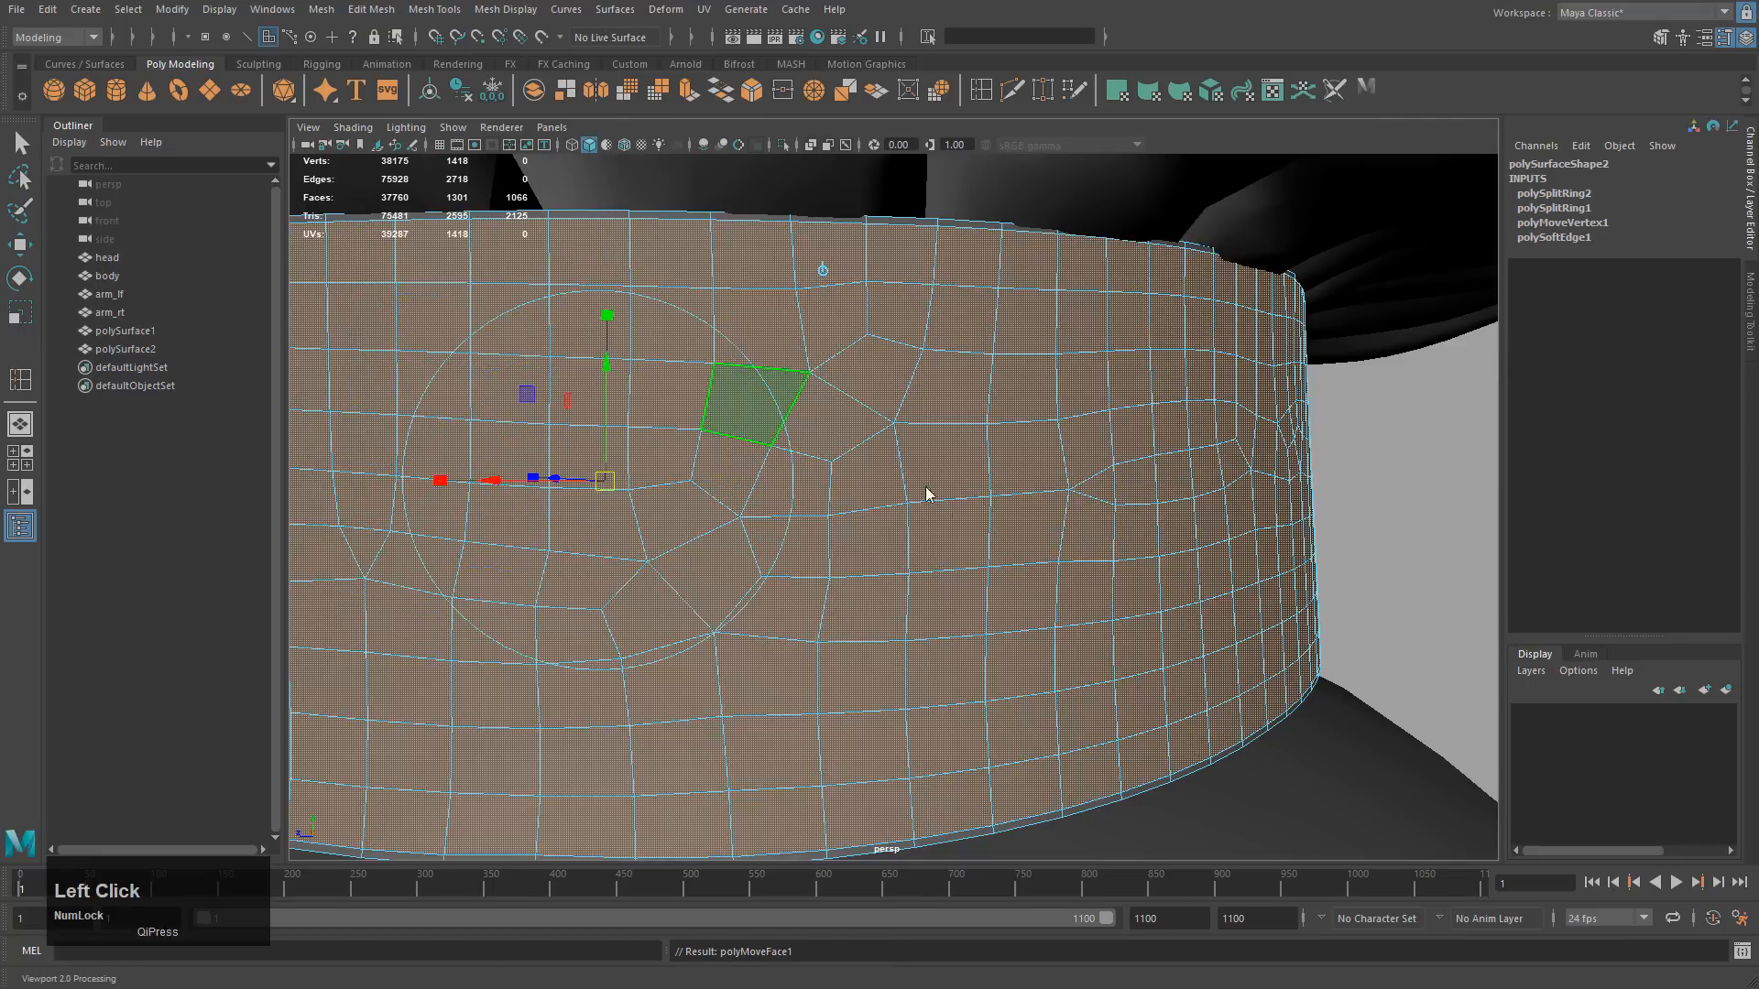
left_click_drag(781, 481, 874, 552, "alt")
left_click_drag(446, 441, 410, 437)
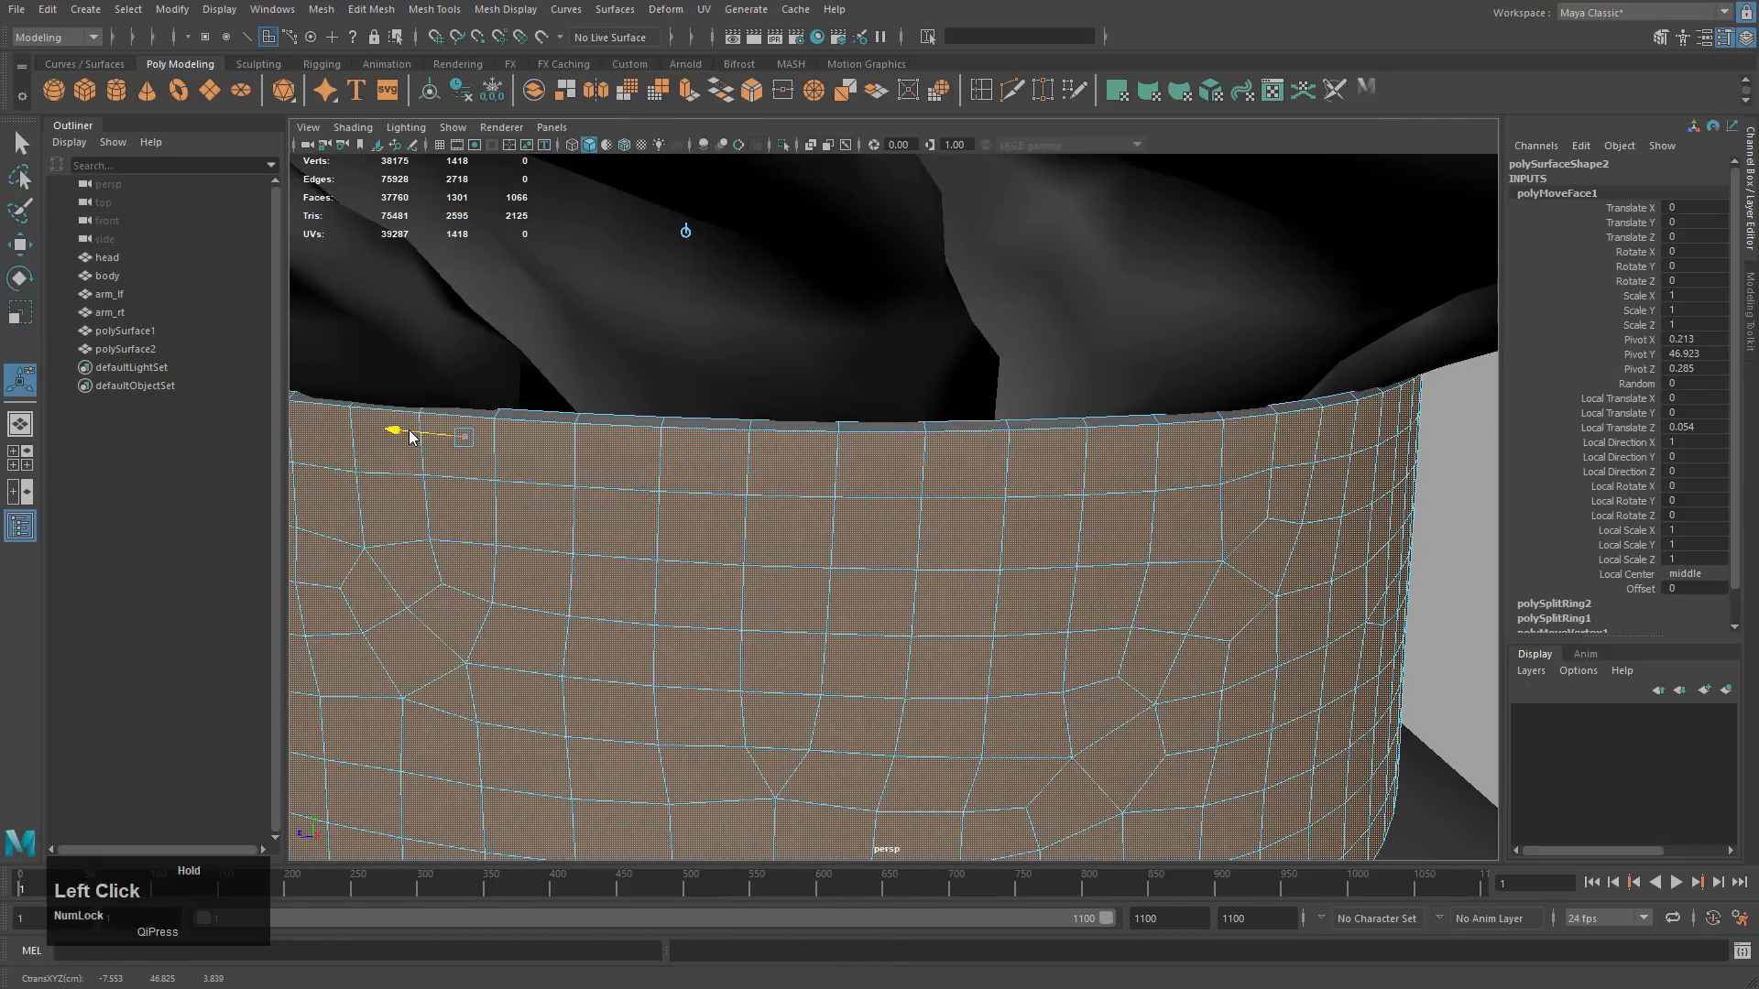
middle_click_drag(1195, 522, 1127, 499, "alt")
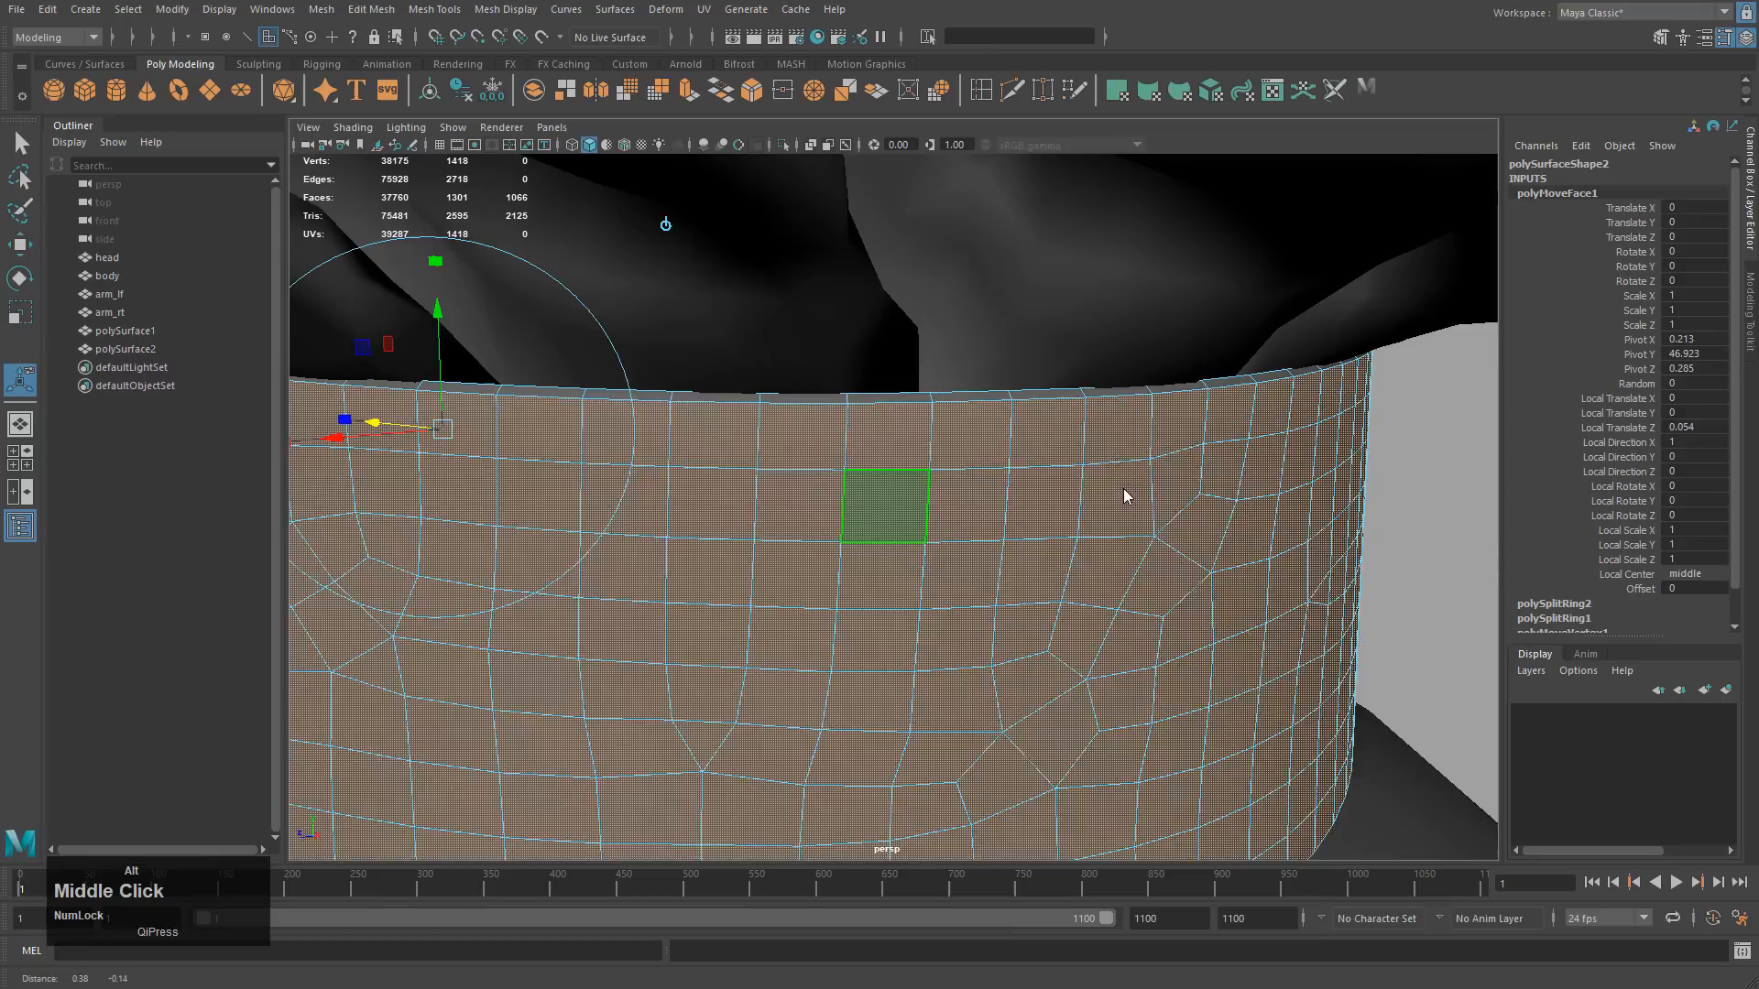
Select the edge loop just below the band's upper border and move it slightly up toward the rim.
right_click_drag(1130, 426, 1135, 403)
double_click(1136, 397)
key("w")
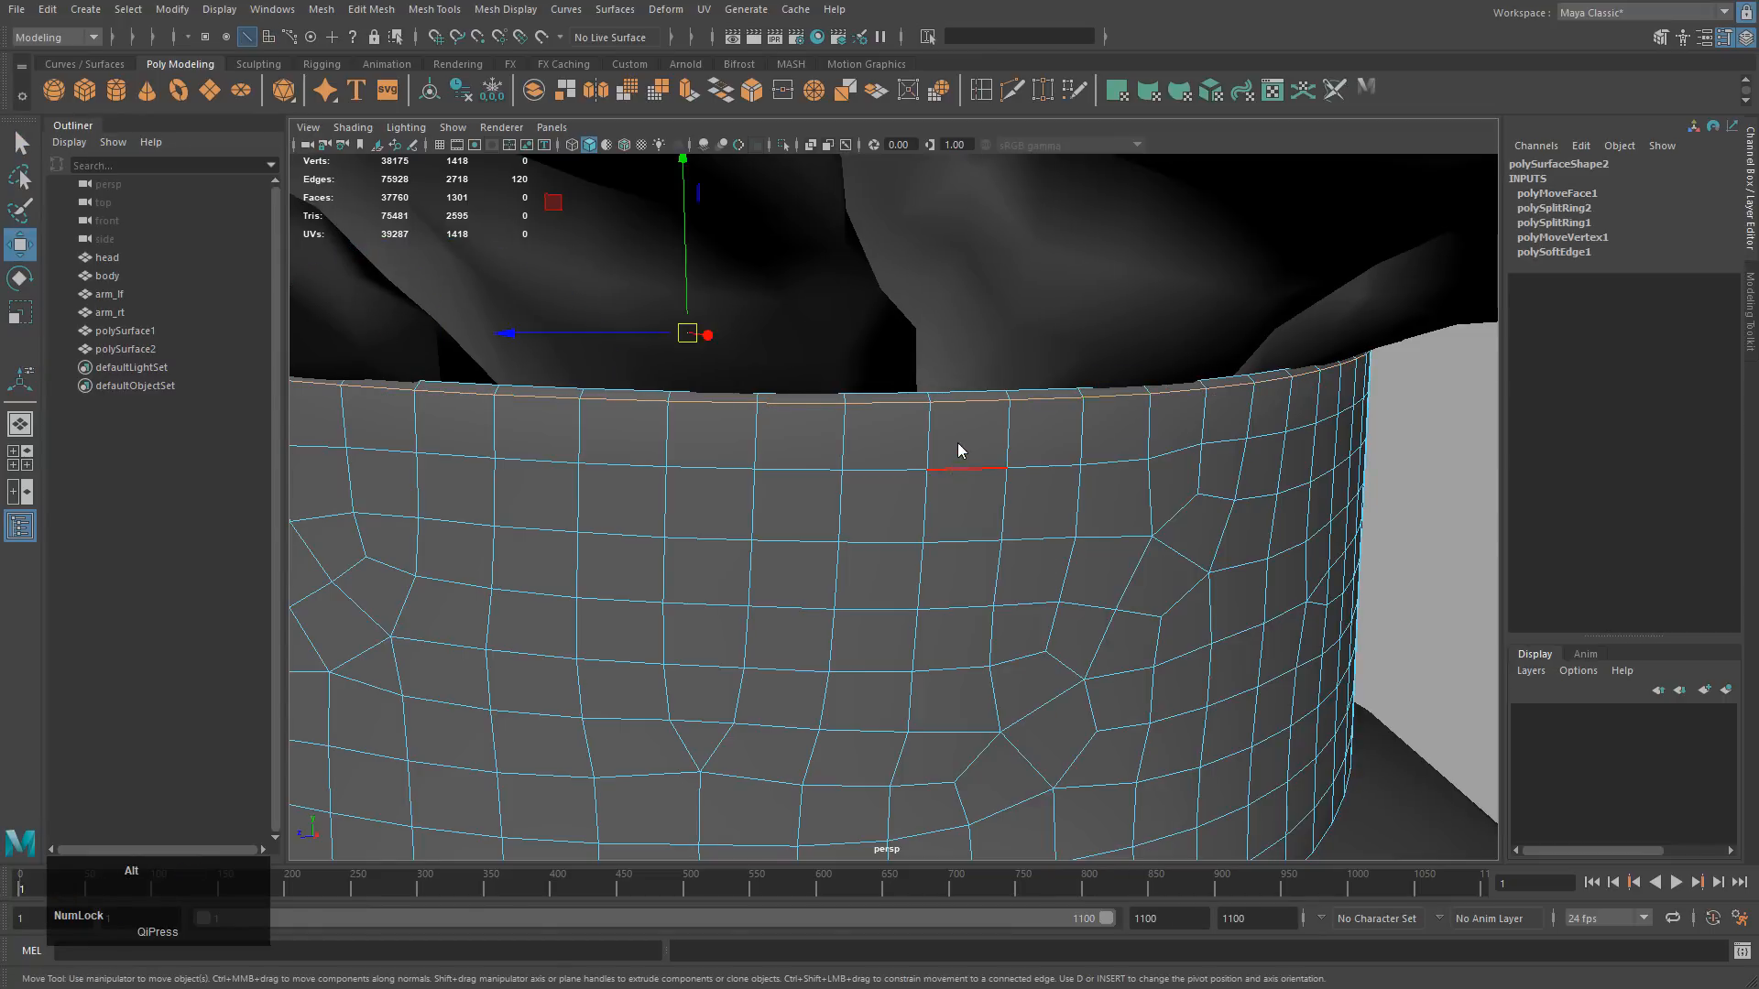
middle_click_drag(958, 442, 768, 318, "alt")
left_click_drag(760, 317, 761, 315)
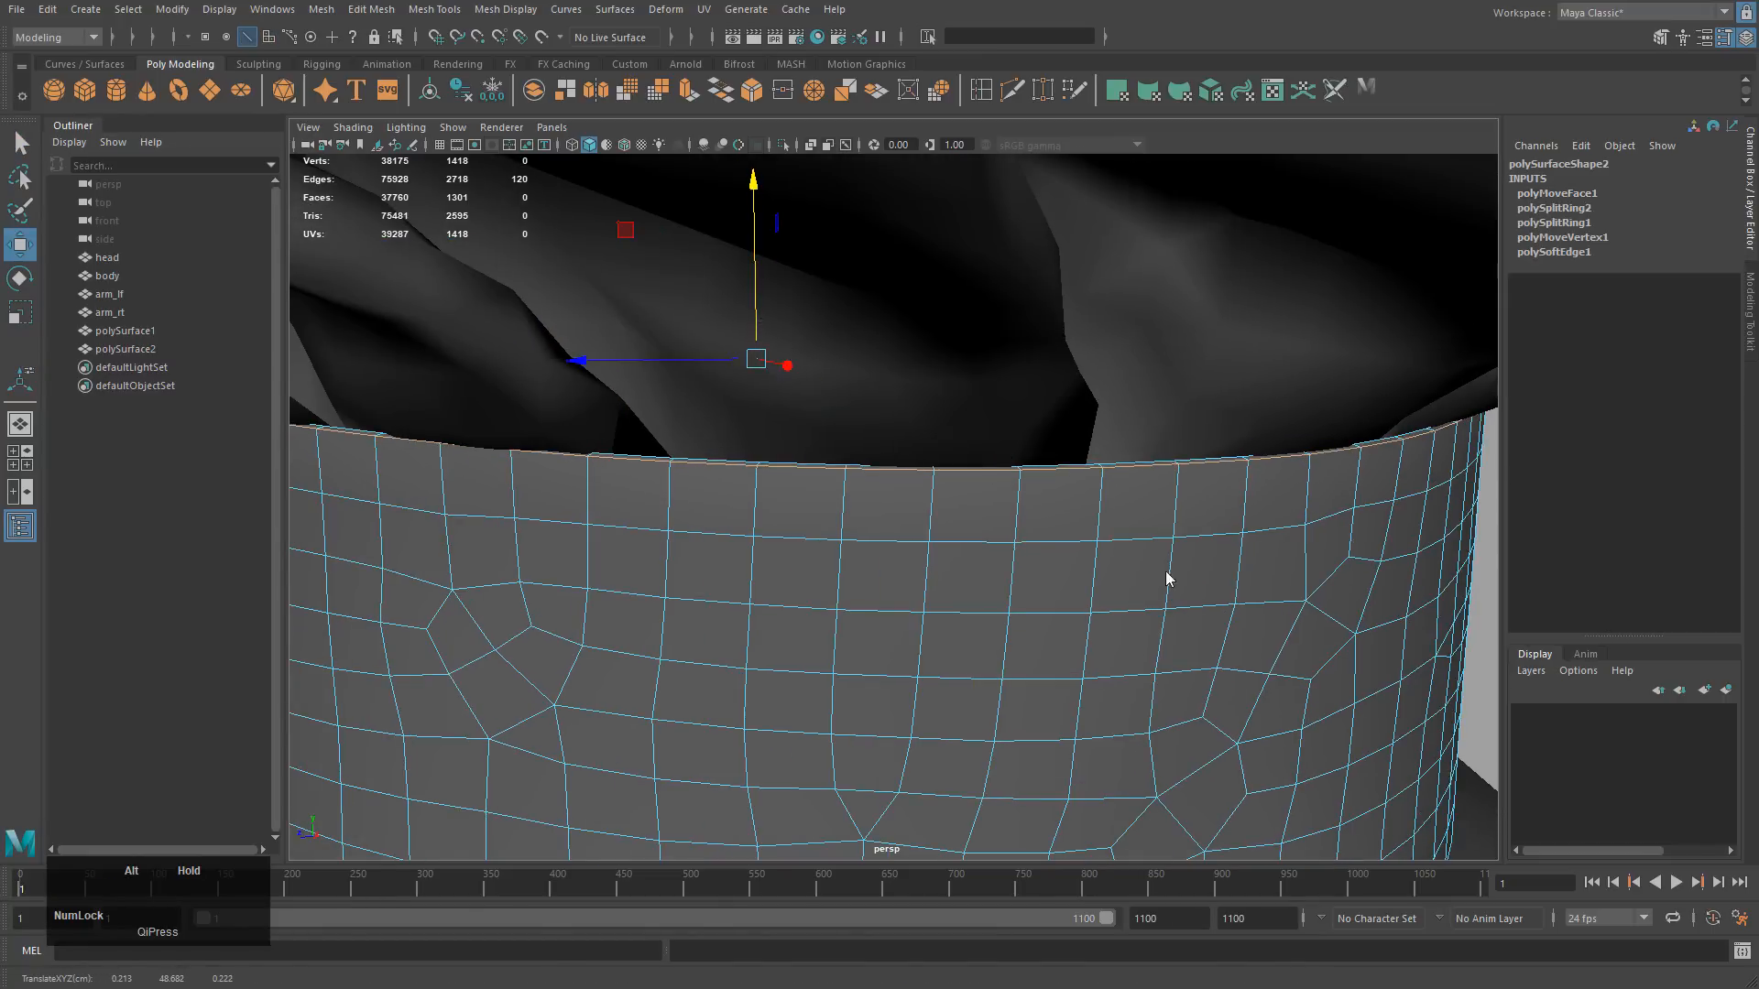
Select the edge loop just above the band's lower border and move it slightly down toward the rim.
left_click_drag(1166, 577, 1071, 426, "alt")
double_click(1079, 421)
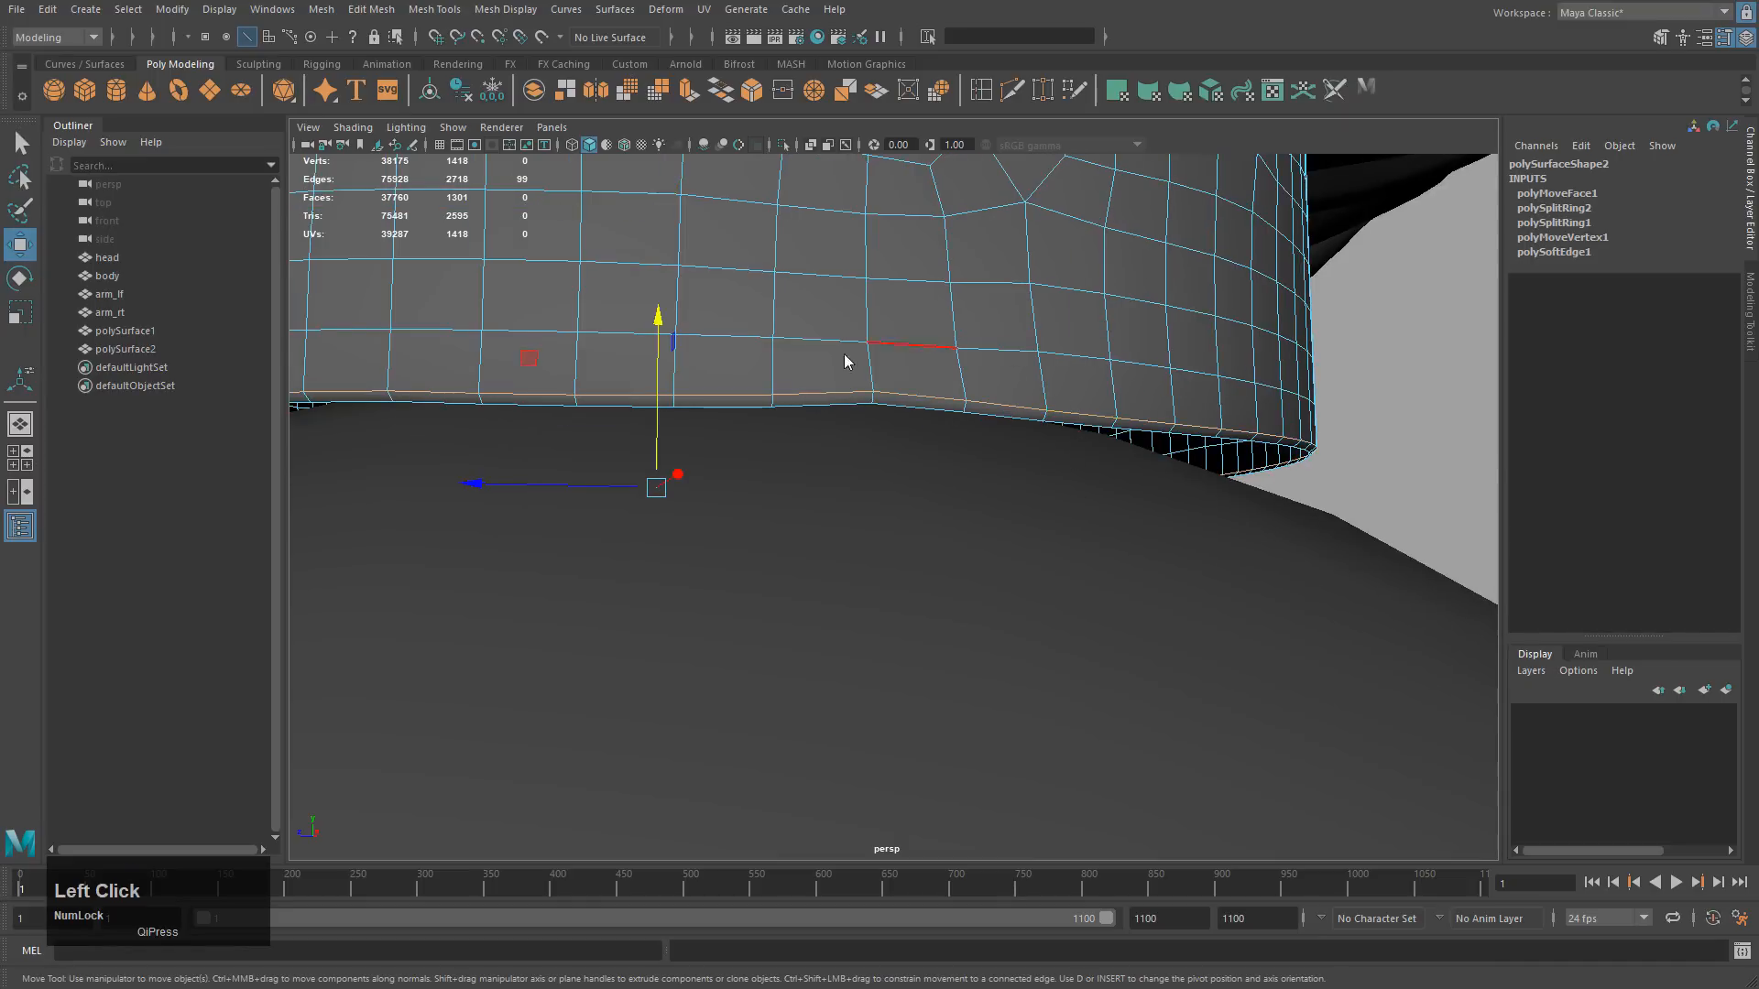
left_click_drag(662, 319, 661, 322)
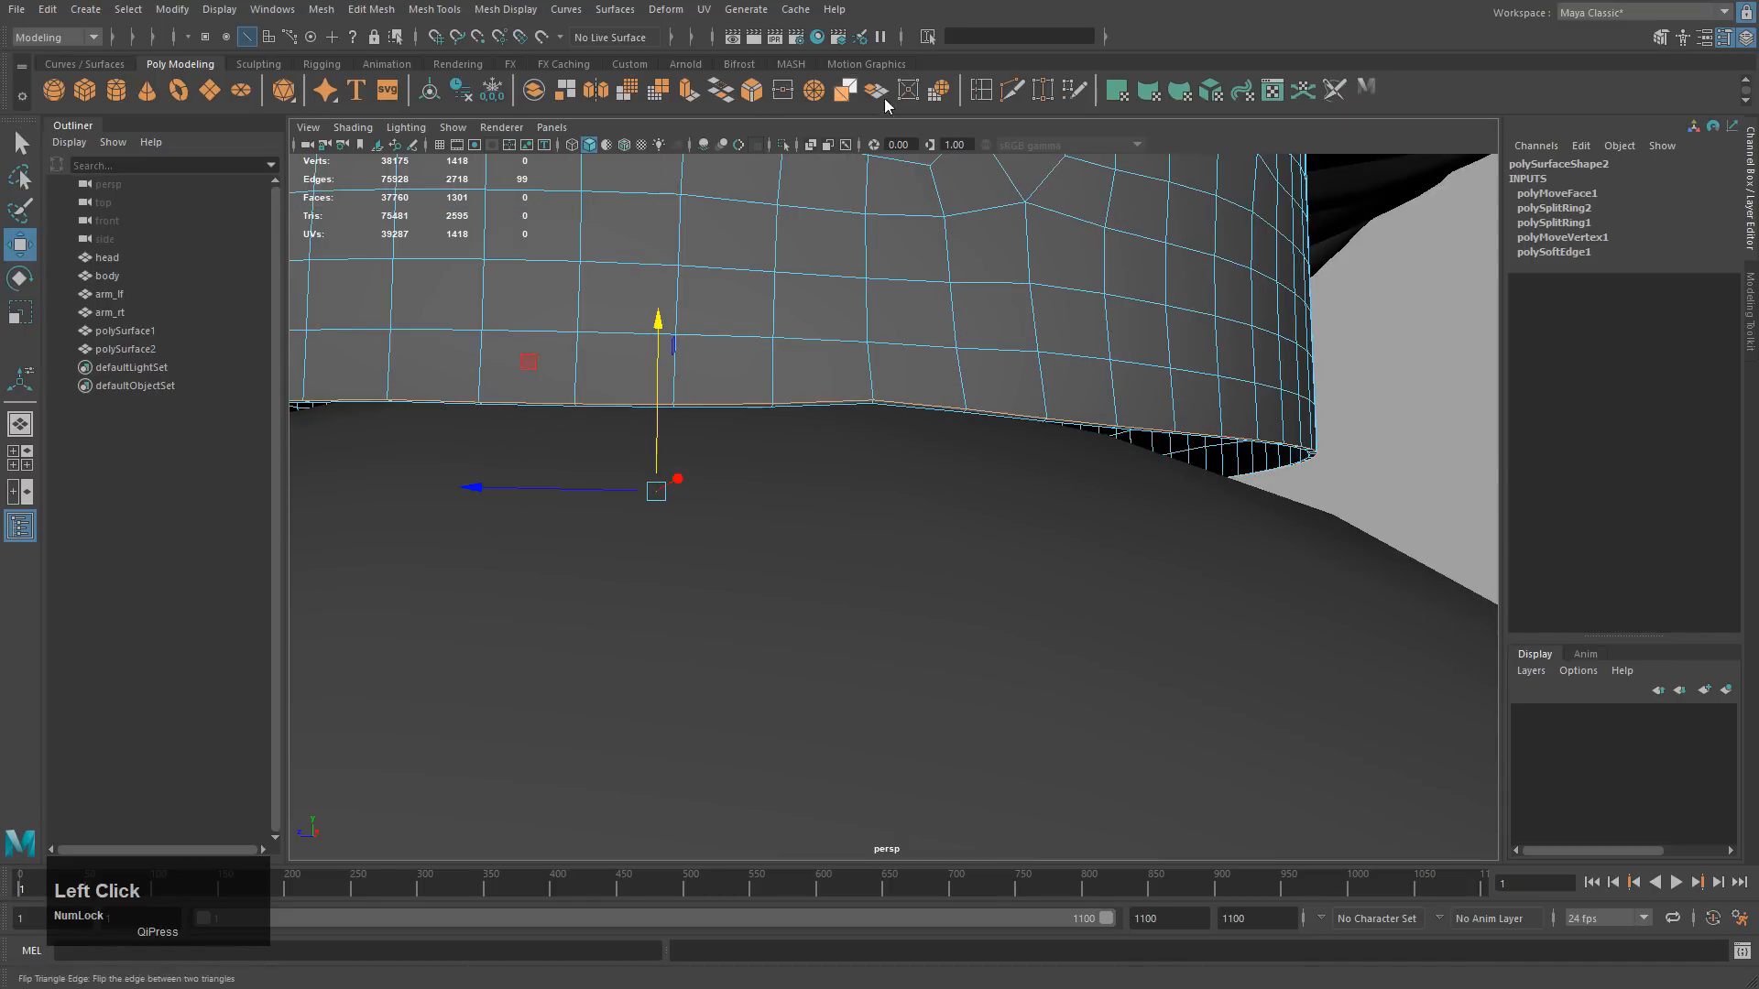
Insert supporting edge loops close to the band's lower and upper rims, then return to object selection with nothing selected.
left_click(985, 90)
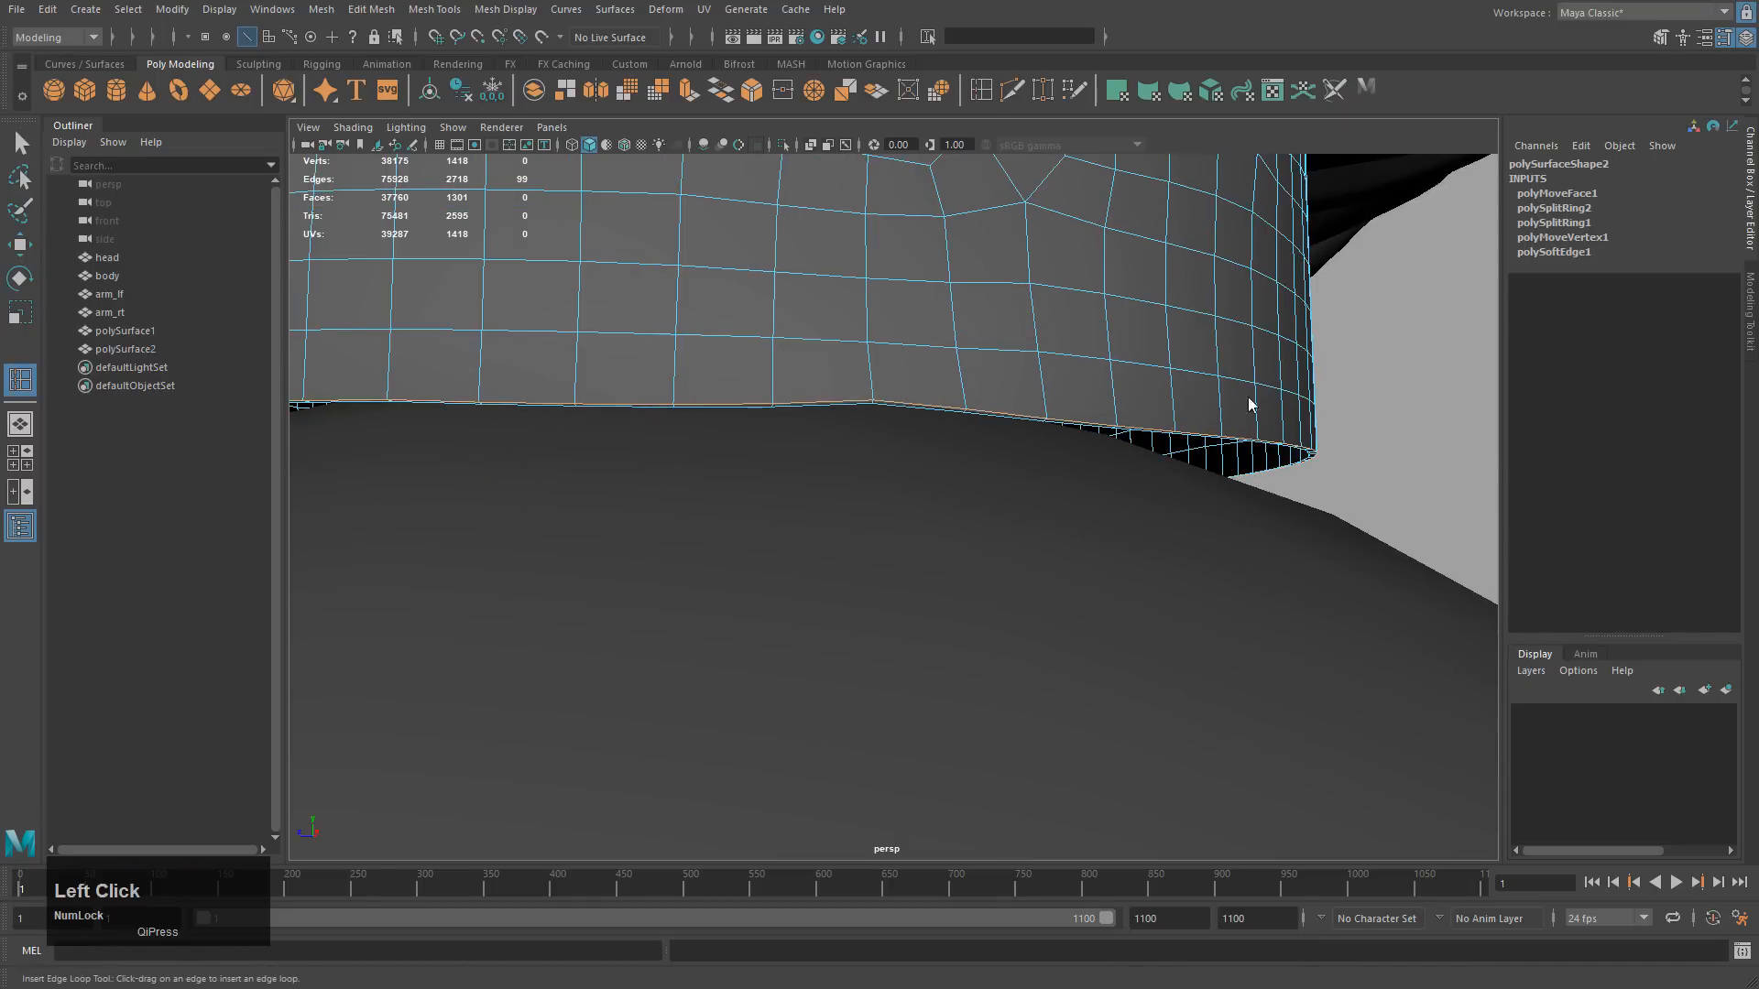
left_click(1180, 424)
middle_click_drag(1206, 319, 1186, 542, "alt")
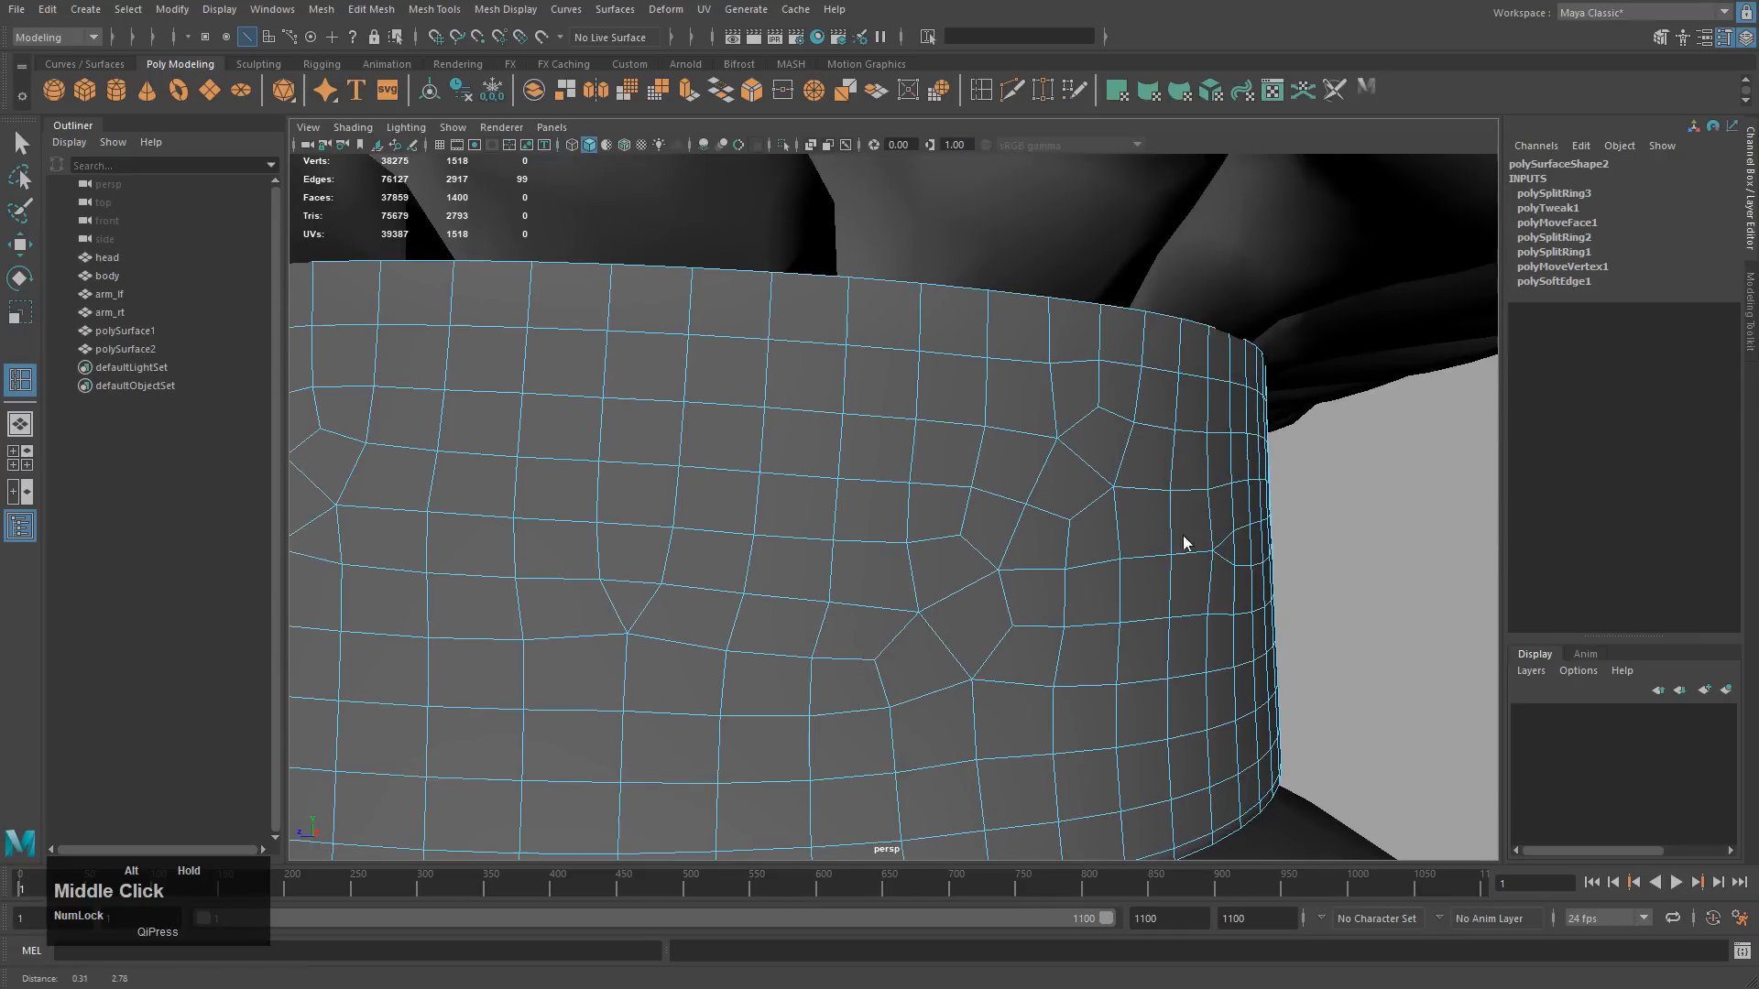
left_click(1145, 323)
key("w")
right_click_drag(1157, 370, 1218, 370)
left_click(1378, 557)
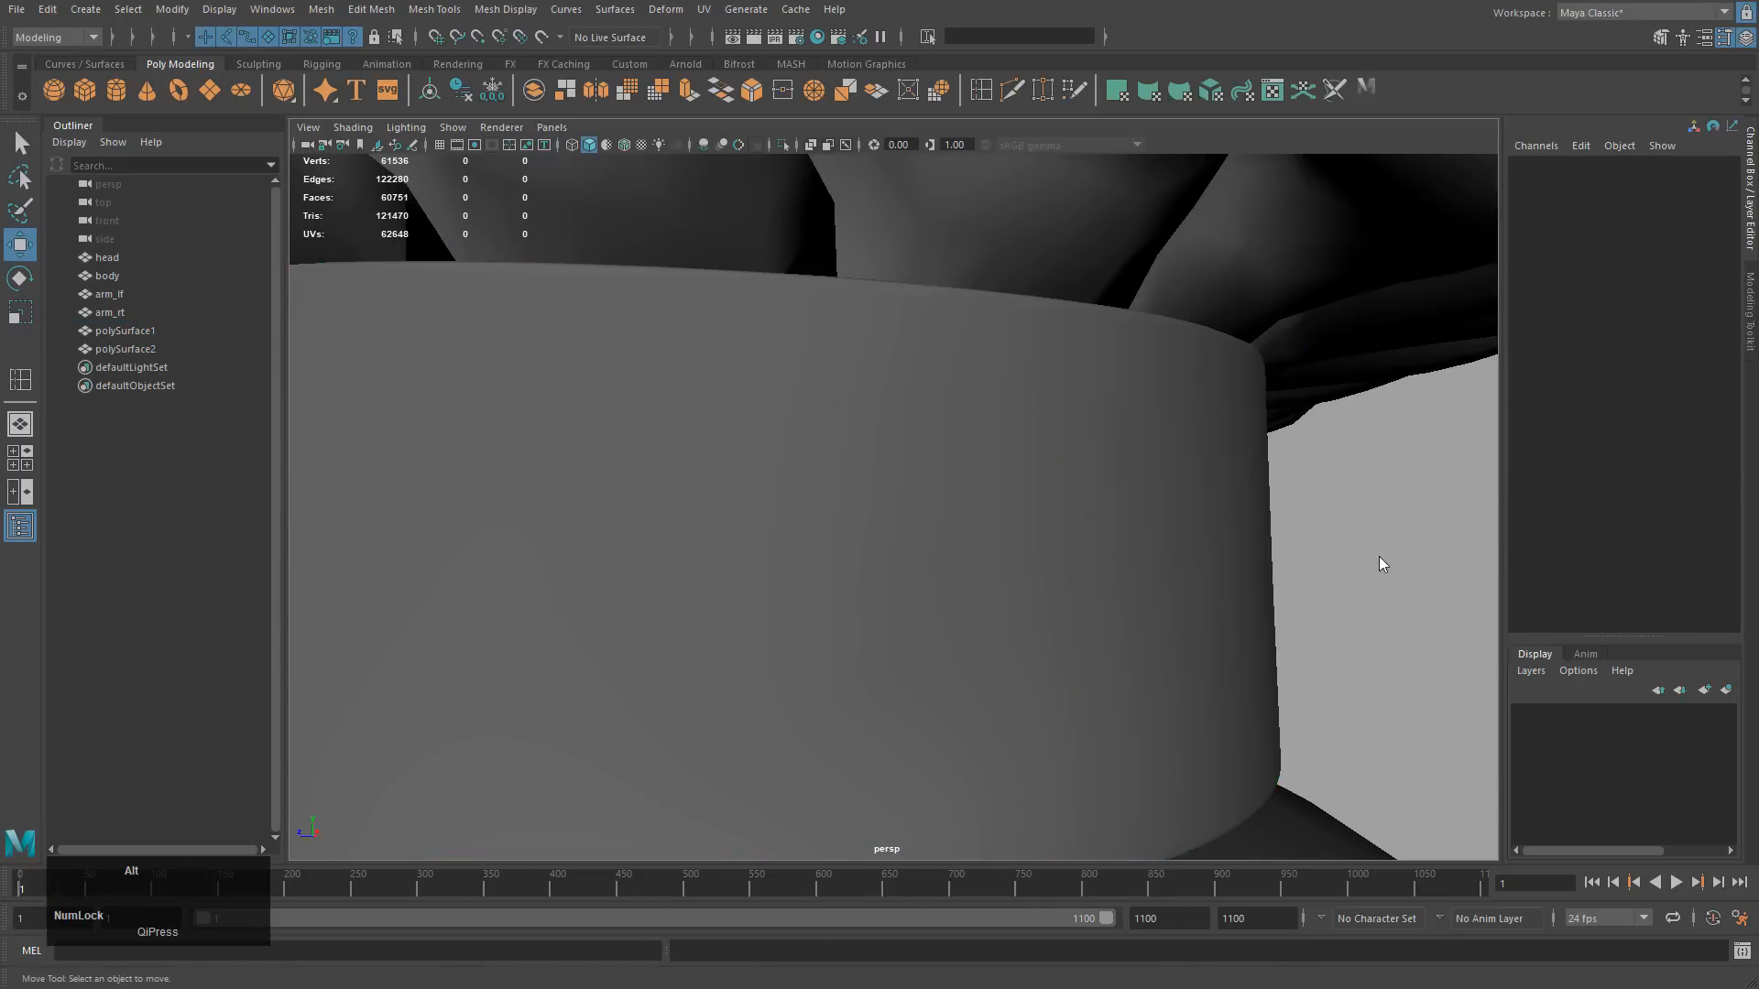
Examine in wireframe how the hat band and the gathered hat top meet.
right_click_drag(1378, 557, 1218, 527, "alt")
left_click_drag(1219, 527, 1060, 503, "alt")
left_click(911, 480)
middle_click_drag(1060, 503, 1029, 459, "alt")
key("4")
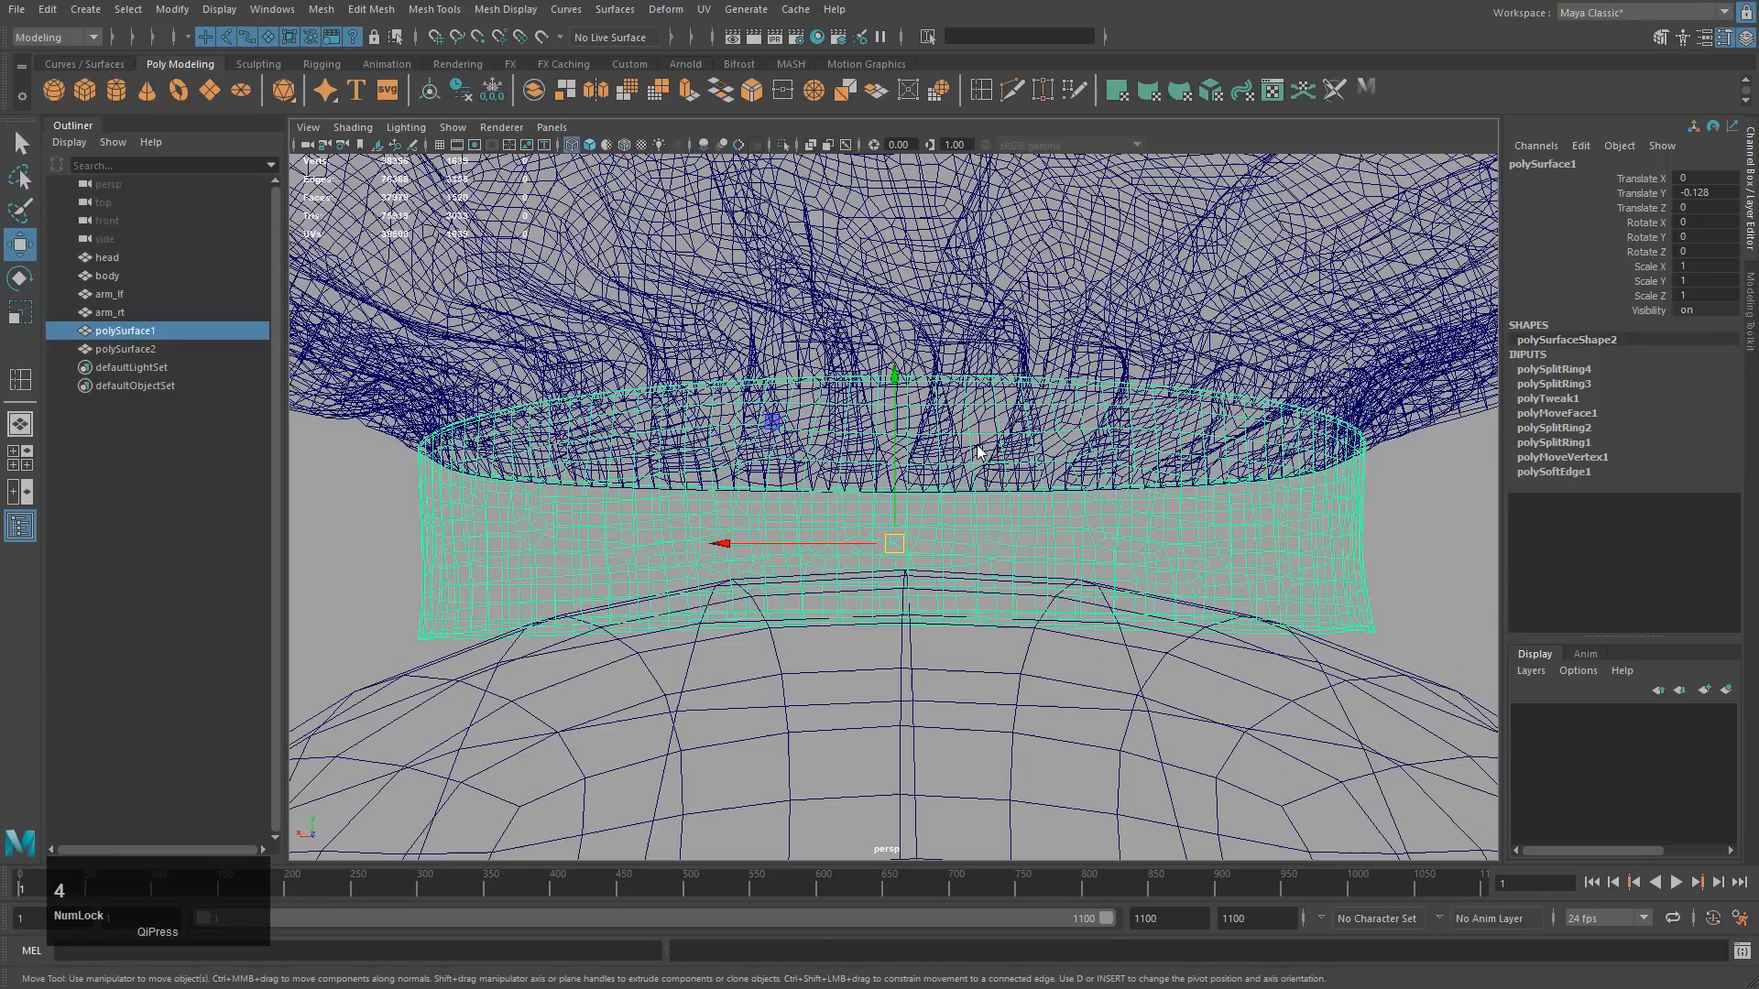
left_click_drag(1029, 459, 996, 481, "alt")
scroll(994, 330, "up", 4)
mouse_move(967, 271)
right_mouse_down()
mouse_move(969, 295)
mouse_move(977, 282)
right_mouse_up()
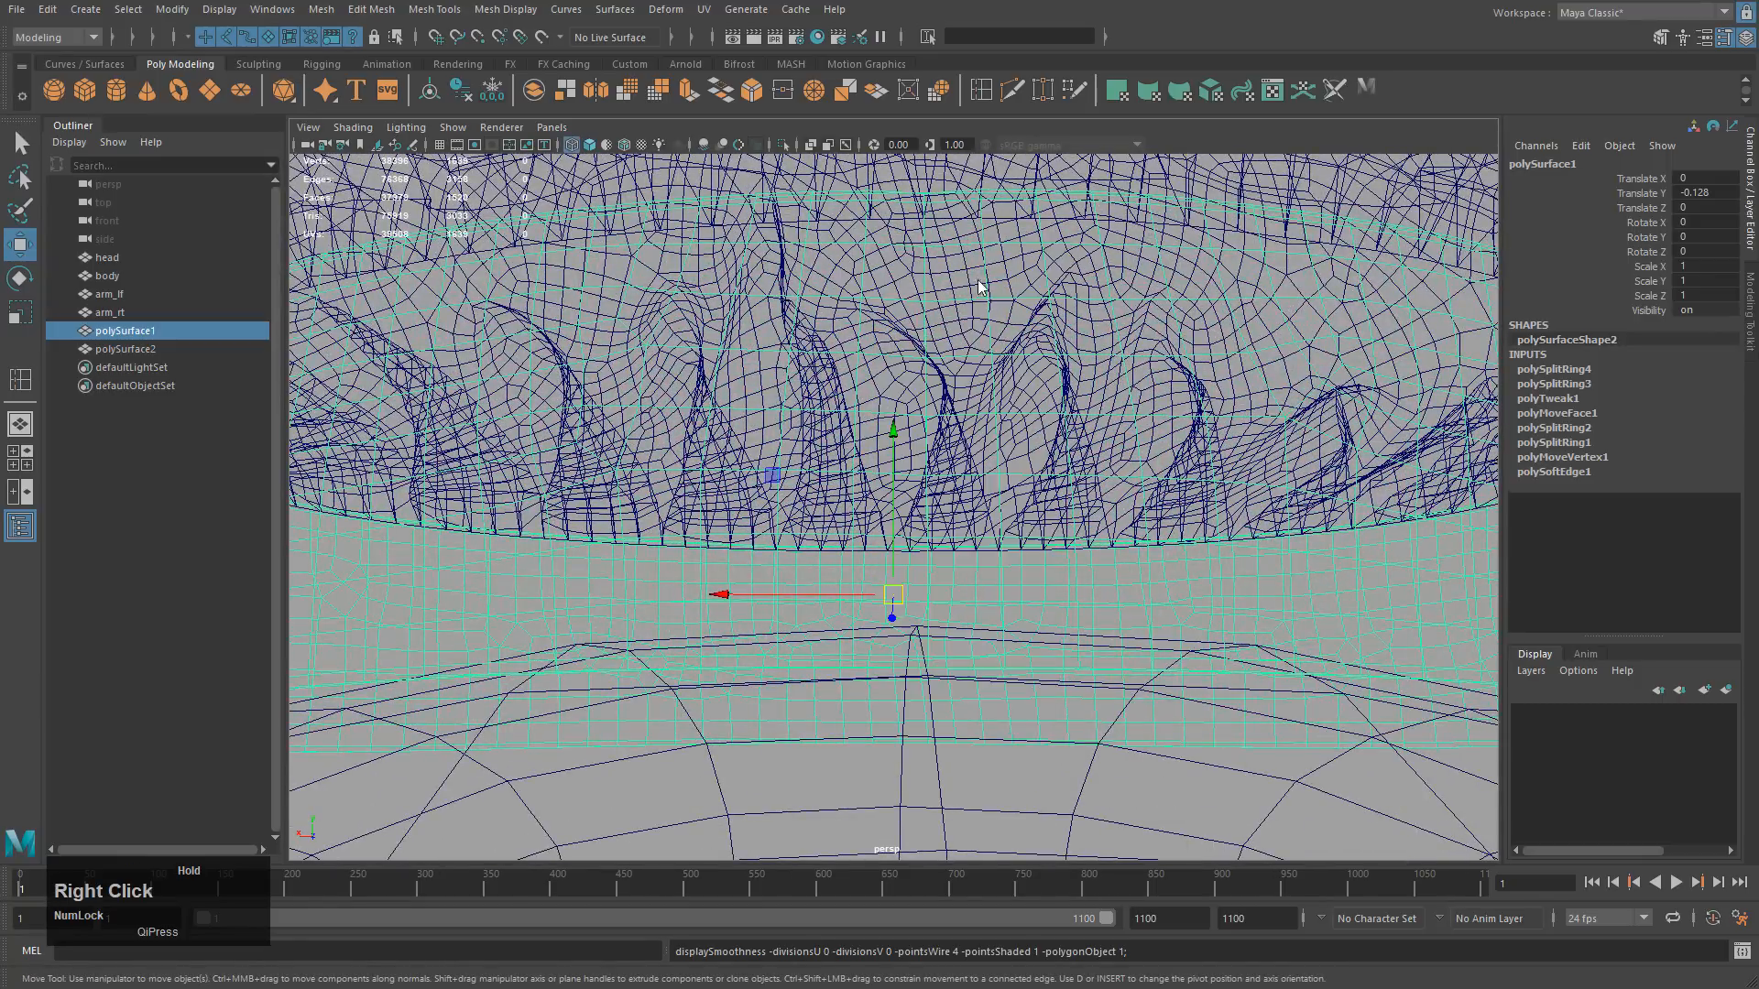
middle_click_drag(977, 282, 993, 393, "alt")
scroll(1091, 460, "down", 5)
left_click_drag(993, 393, 1129, 226, "alt")
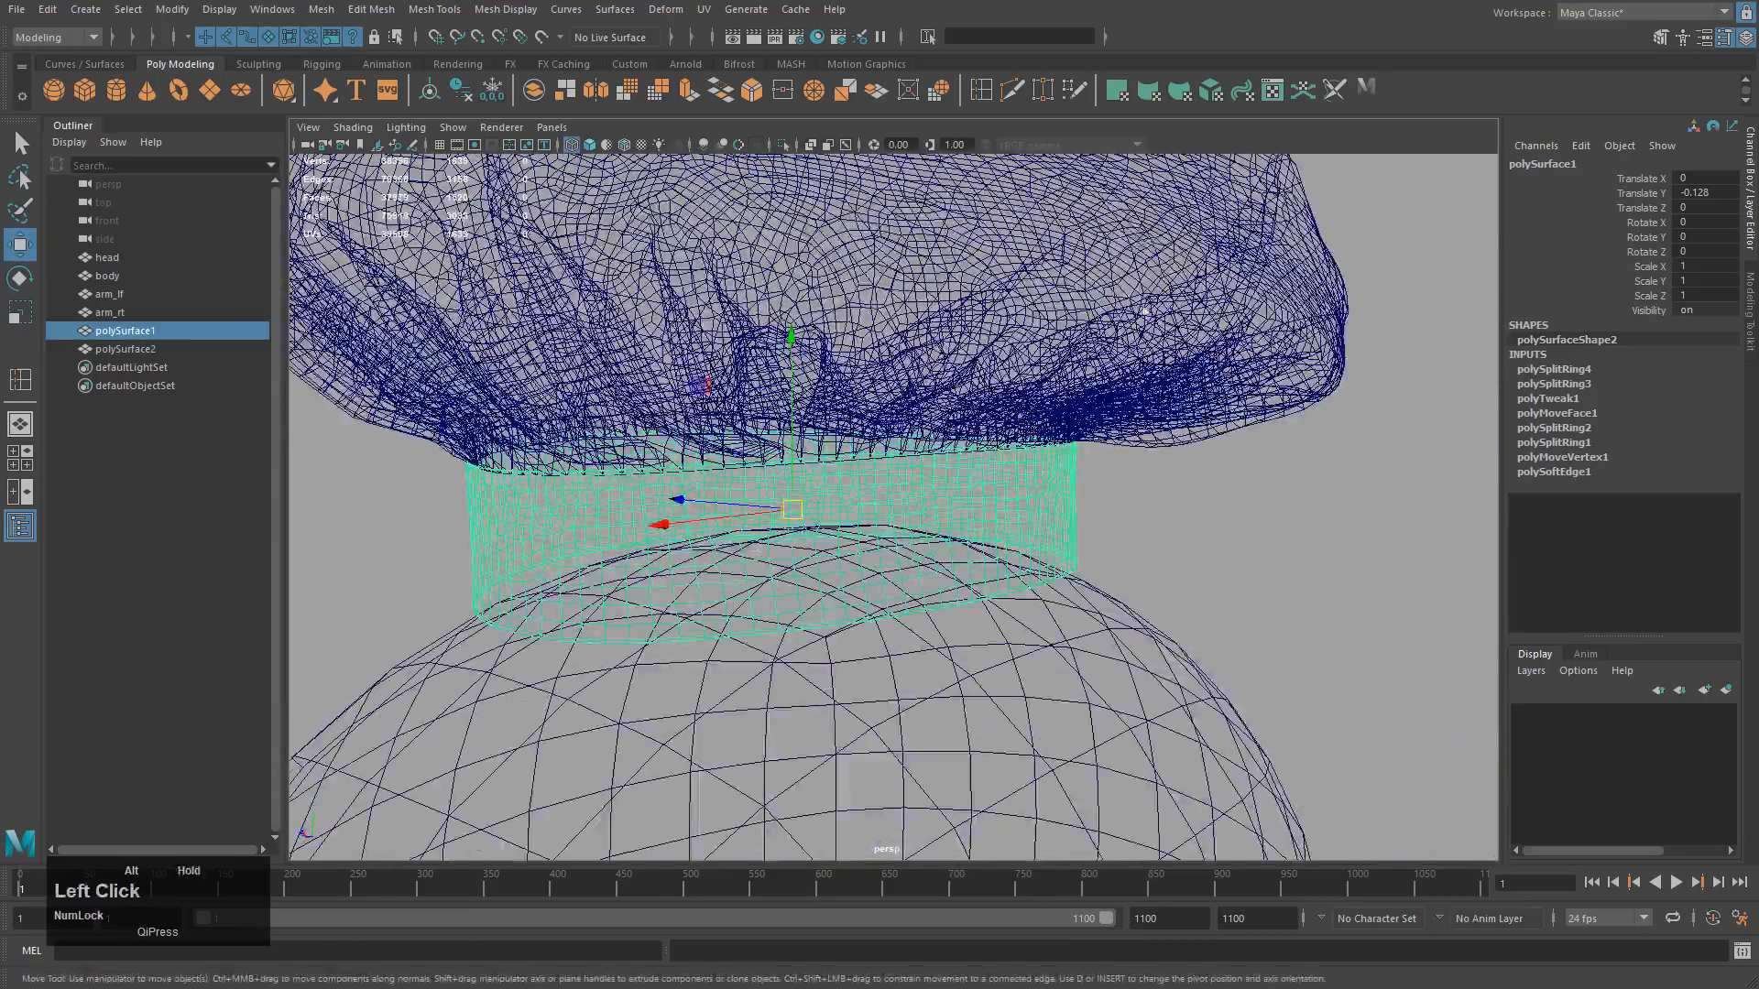
Open the UV Editor to examine the UV layouts of the hat band and hat top, then clear the selection.
left_click(1275, 90)
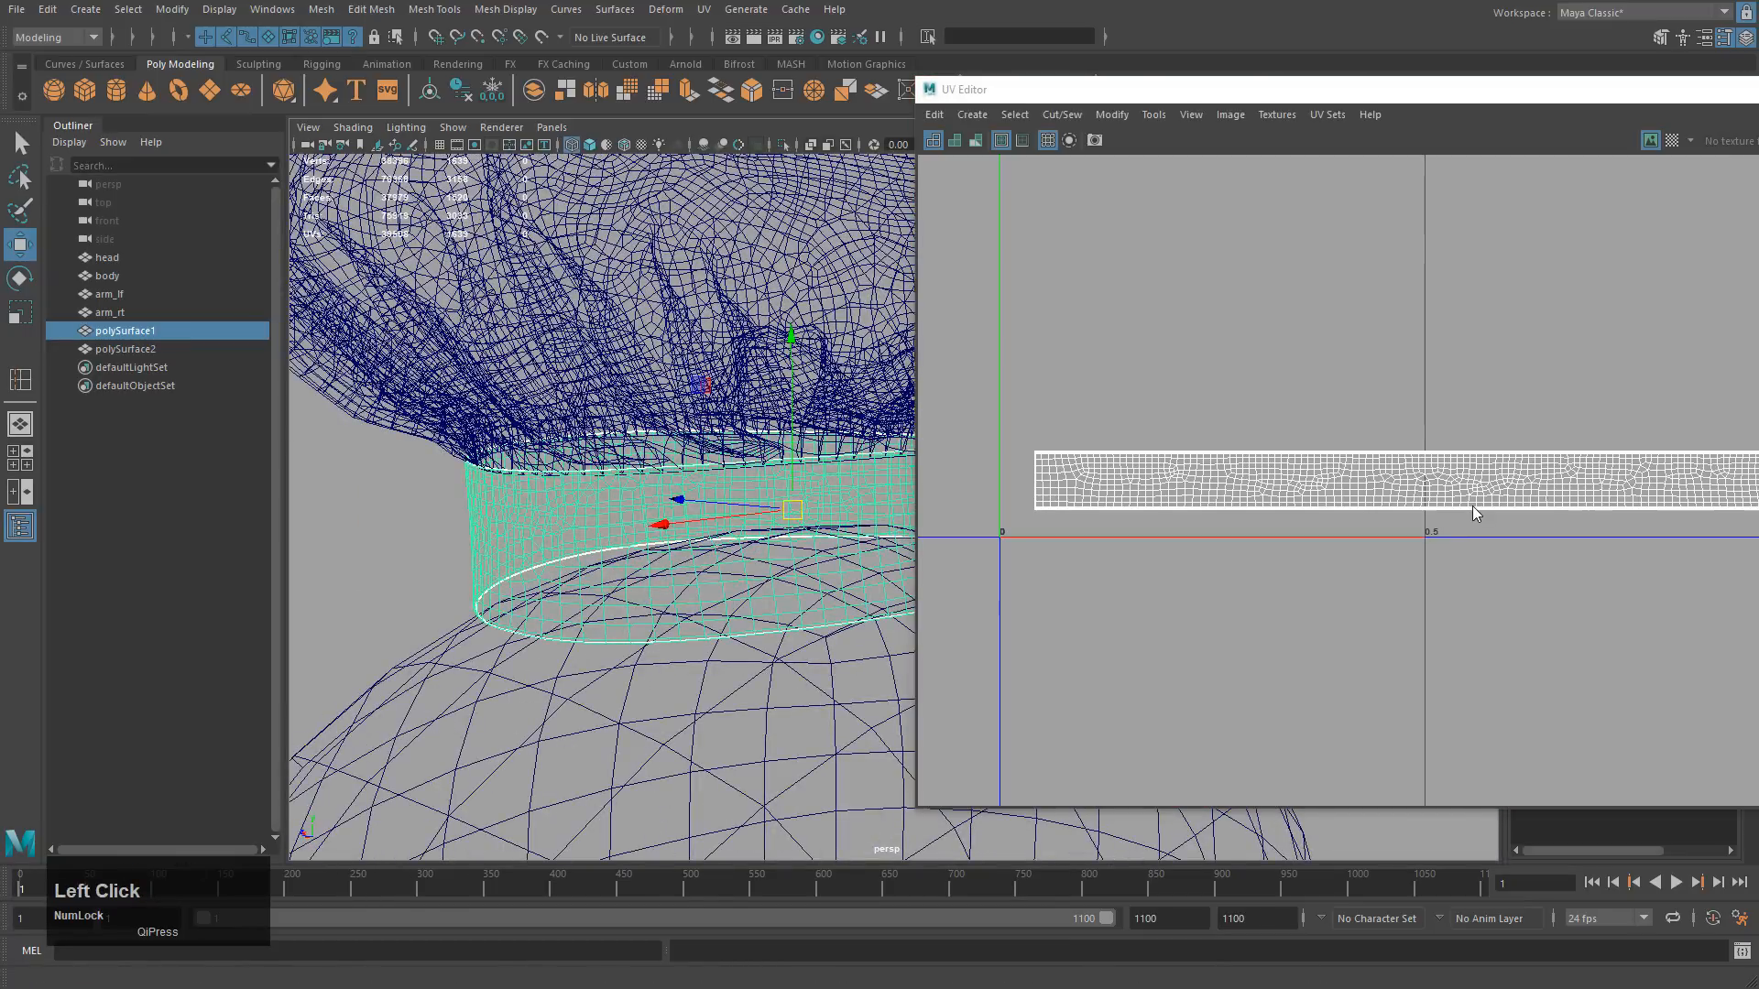
right_click_drag(1584, 518, 1485, 506, "alt")
left_click(836, 303, "shift")
left_click(1171, 491)
scroll(1170, 491, "down", 5)
middle_click_drag(1171, 491, 1171, 483, "alt")
Restore shading, preview the meshes smoothed, and examine the chef hat on the full avatar from all sides.
key("5")
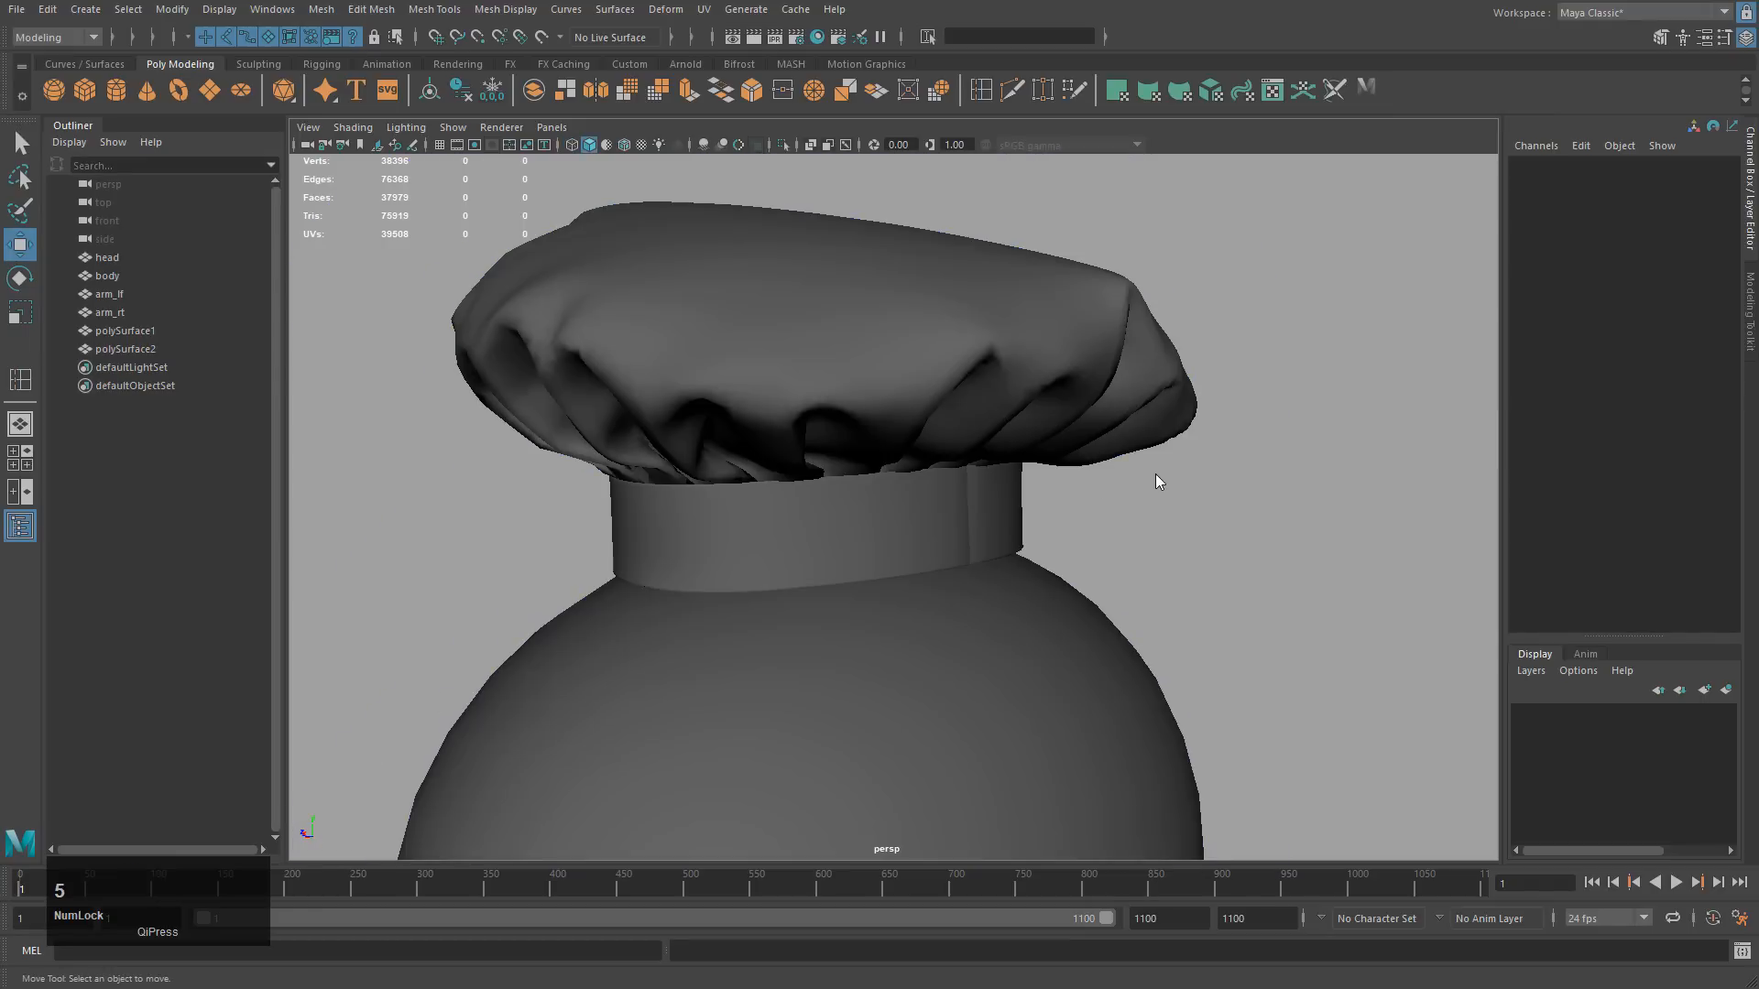
mouse_move(1156, 474)
left_mouse_down("alt")
mouse_move(1125, 451)
mouse_move(1142, 474)
mouse_move(1102, 460)
left_mouse_up("alt")
scroll(1125, 451, "down", 5)
middle_click_drag(1045, 405, 1030, 441, "alt")
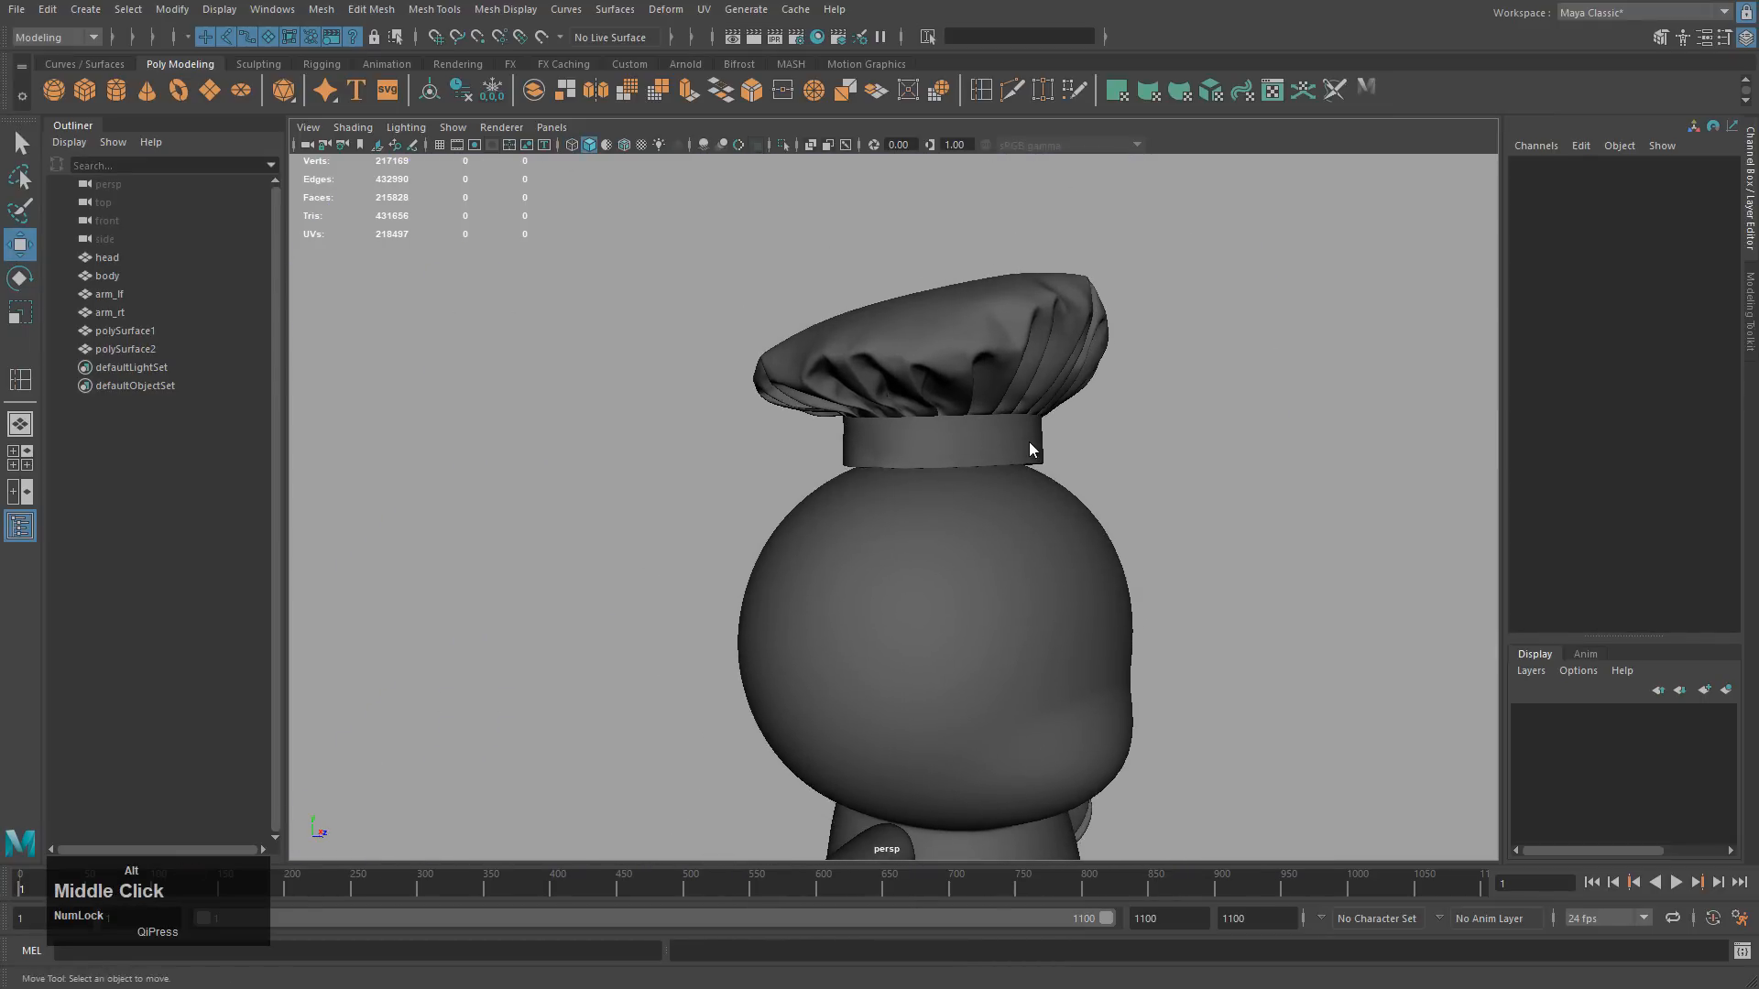
left_click_drag(1028, 440, 889, 444, "alt")
middle_click_drag(888, 444, 964, 387, "alt")
left_click_drag(963, 387, 923, 398, "alt")
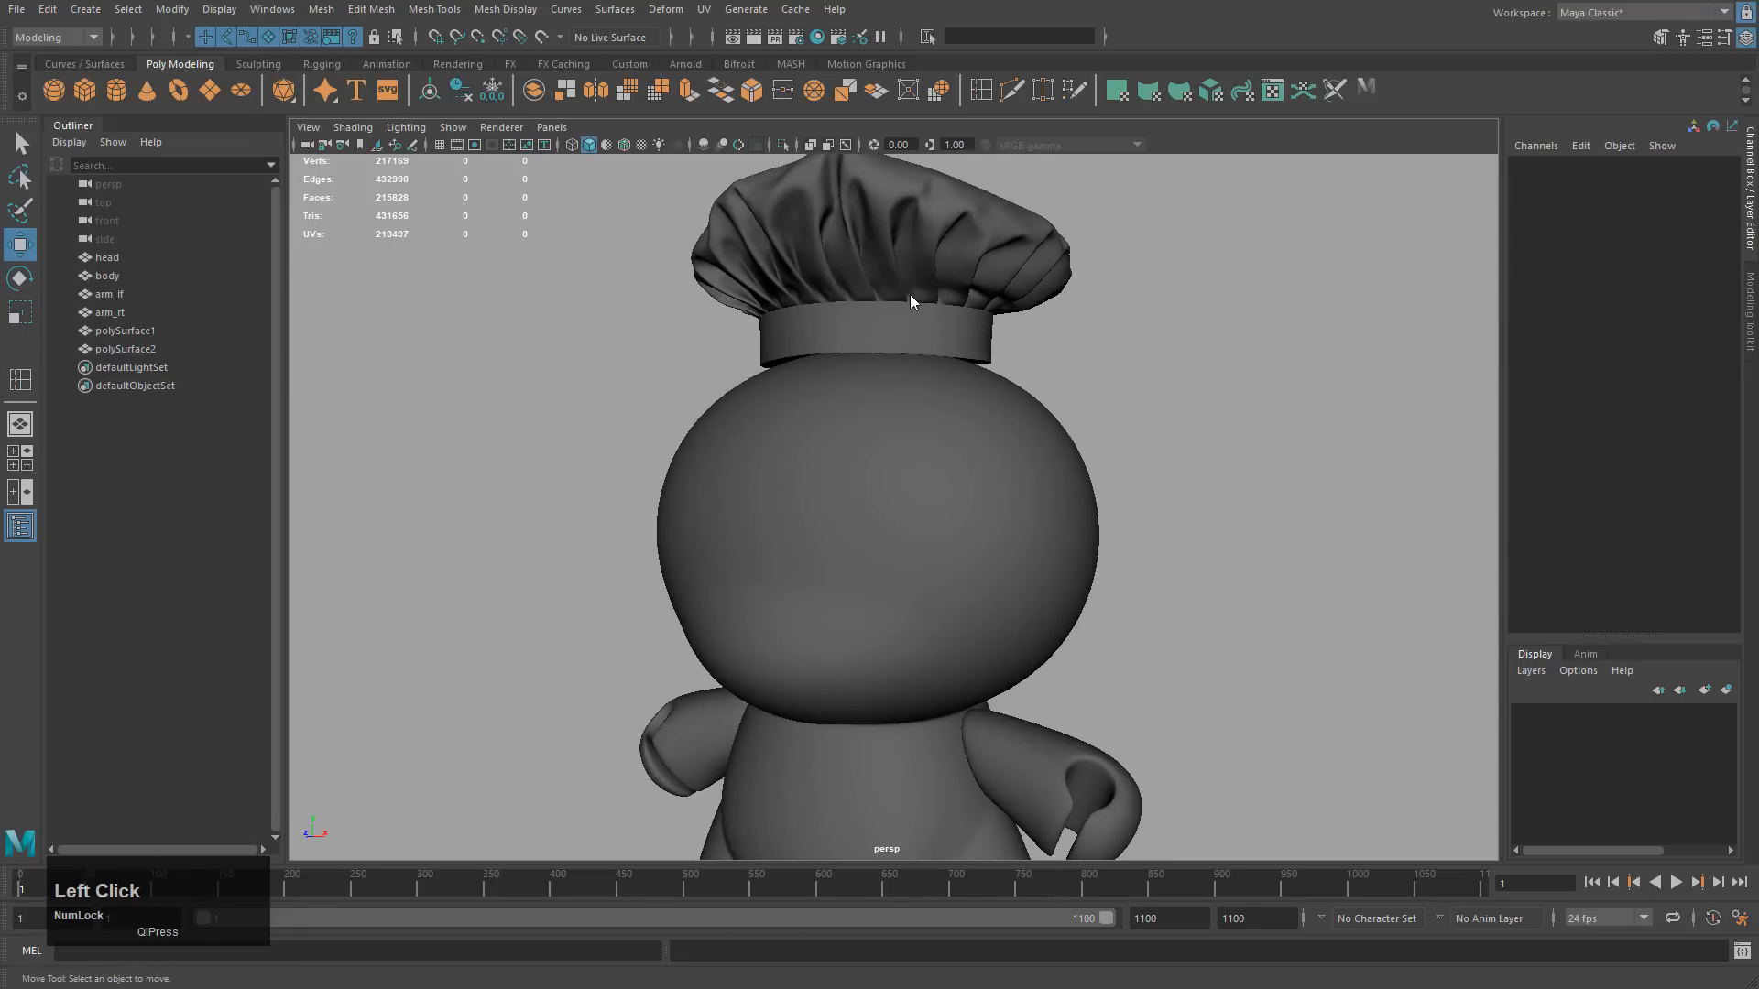
middle_click_drag(969, 339, 986, 383, "alt")
left_click_drag(986, 383, 964, 294, "alt")
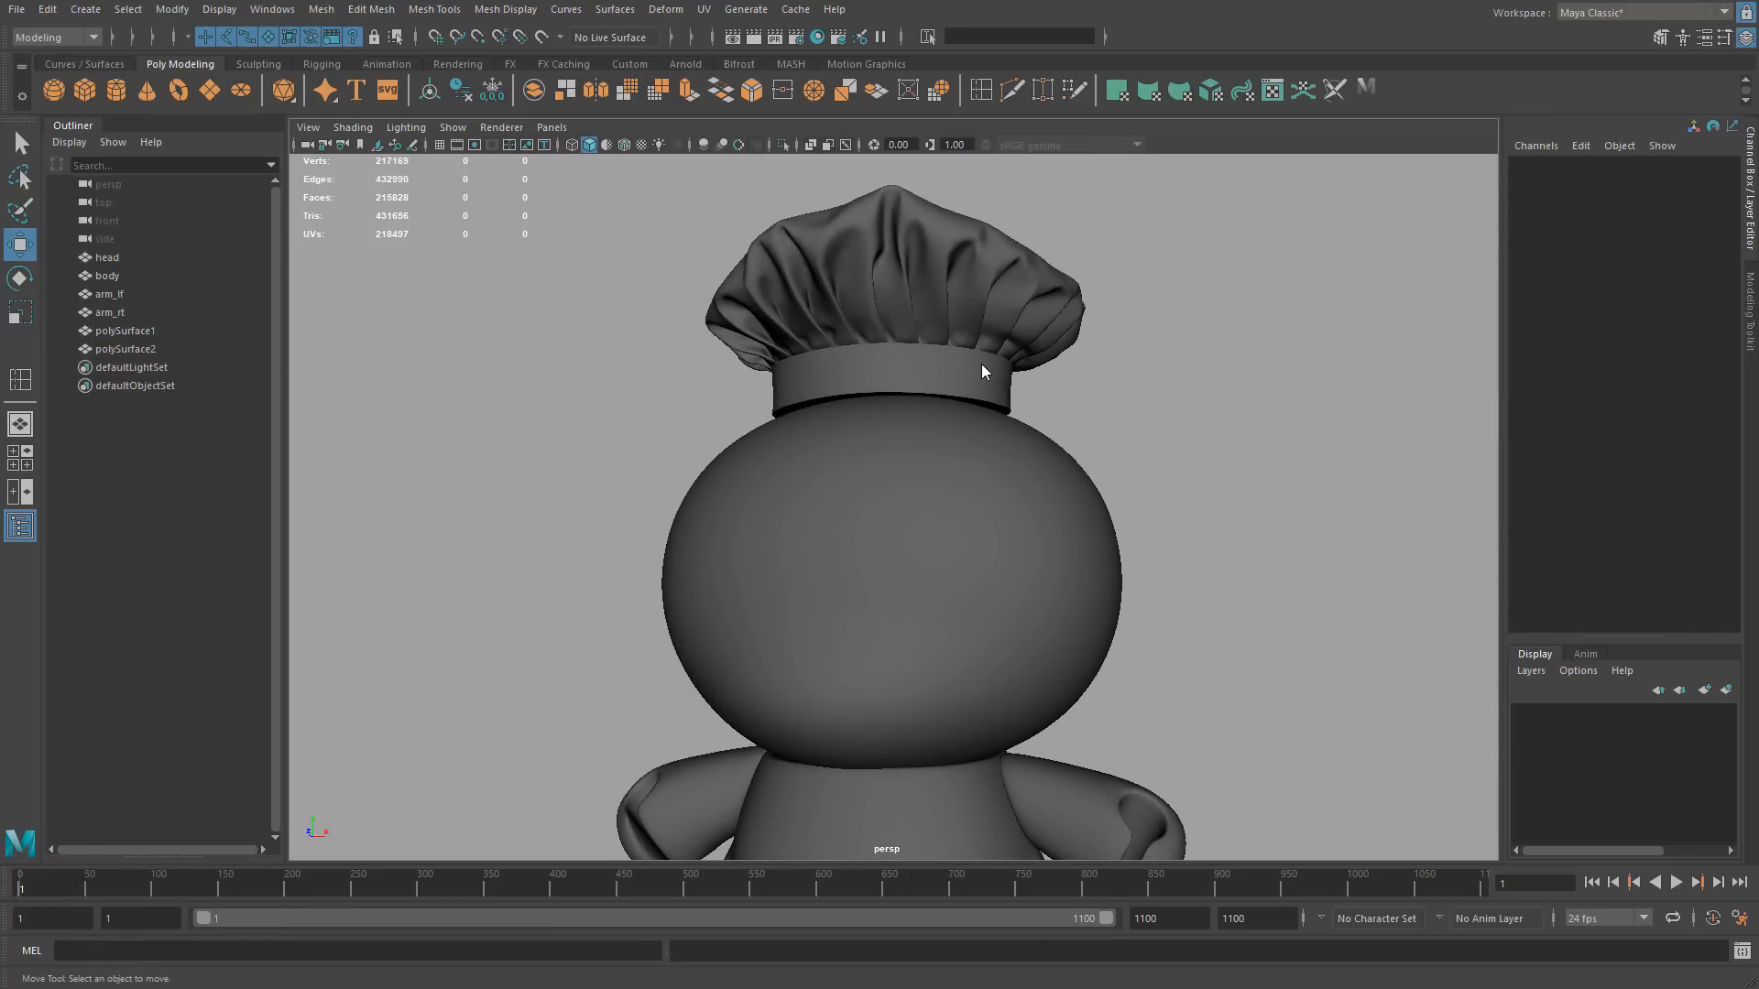
left_click_drag(973, 370, 1017, 291, "alt")
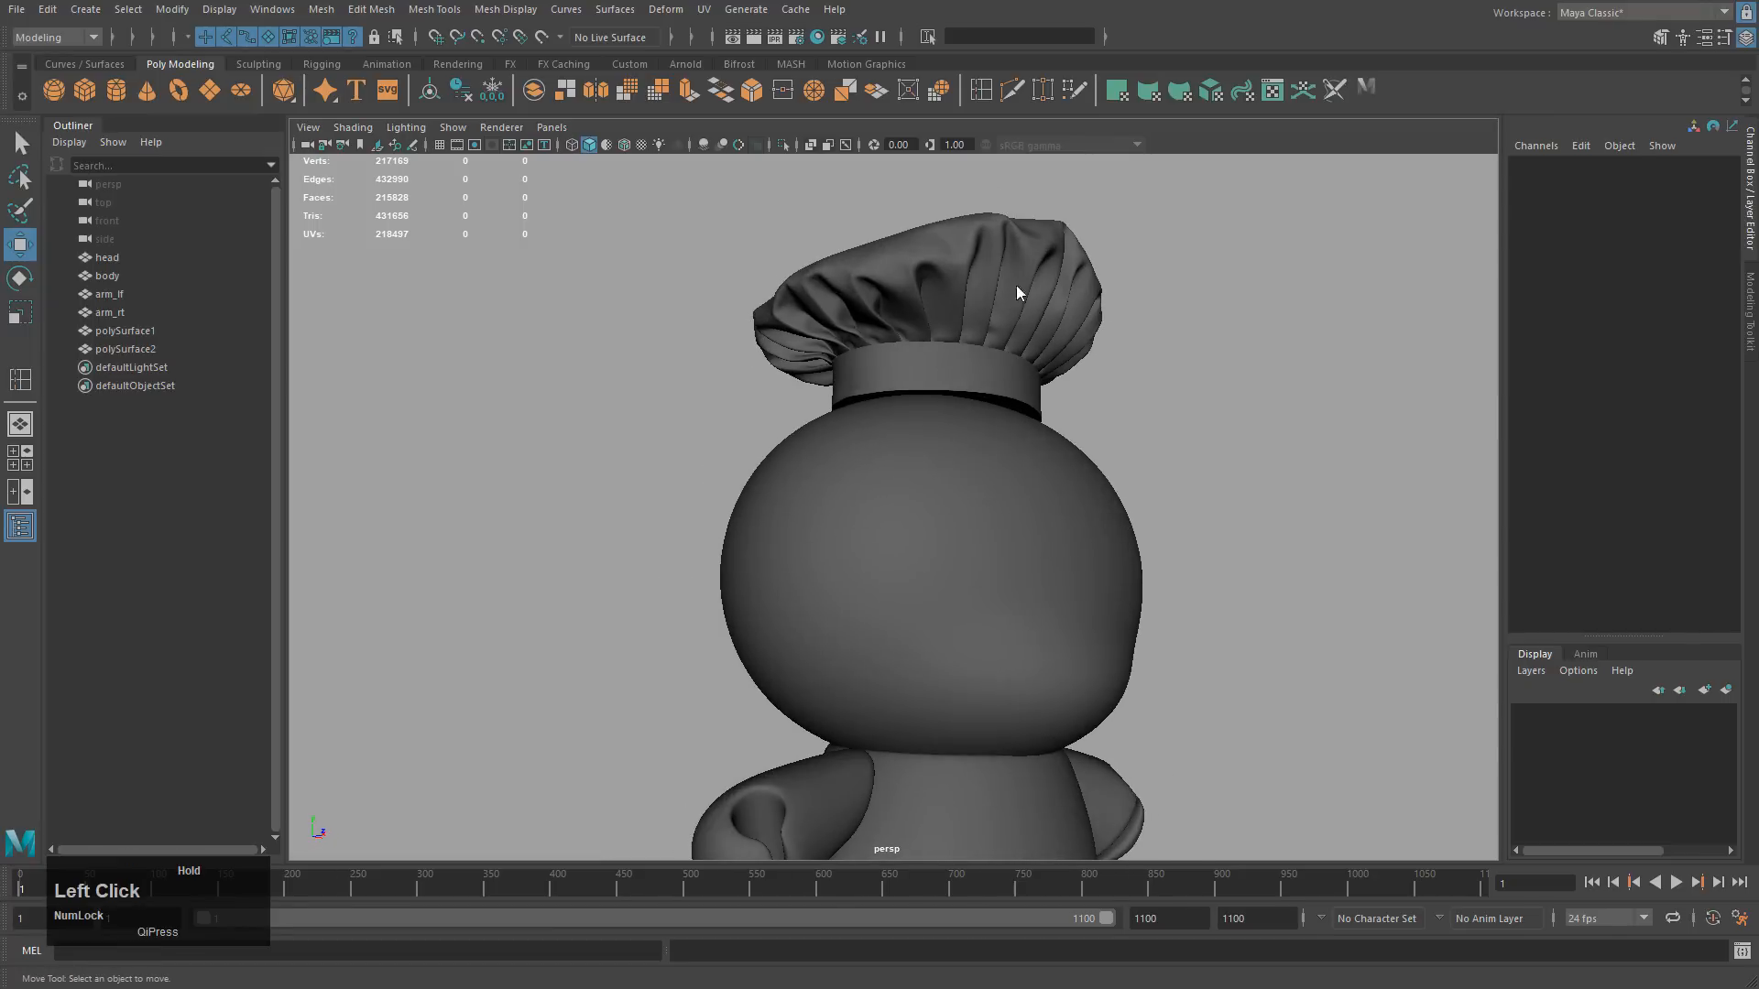
left_click_drag(1096, 353, 629, 364, "alt")
middle_click_drag(629, 364, 1200, 412, "alt")
left_click_drag(1200, 412, 1053, 394, "alt")
middle_click_drag(1117, 440, 1108, 445, "alt")
left_click_drag(1109, 445, 1153, 473, "alt")
middle_click_drag(1152, 472, 925, 266, "alt")
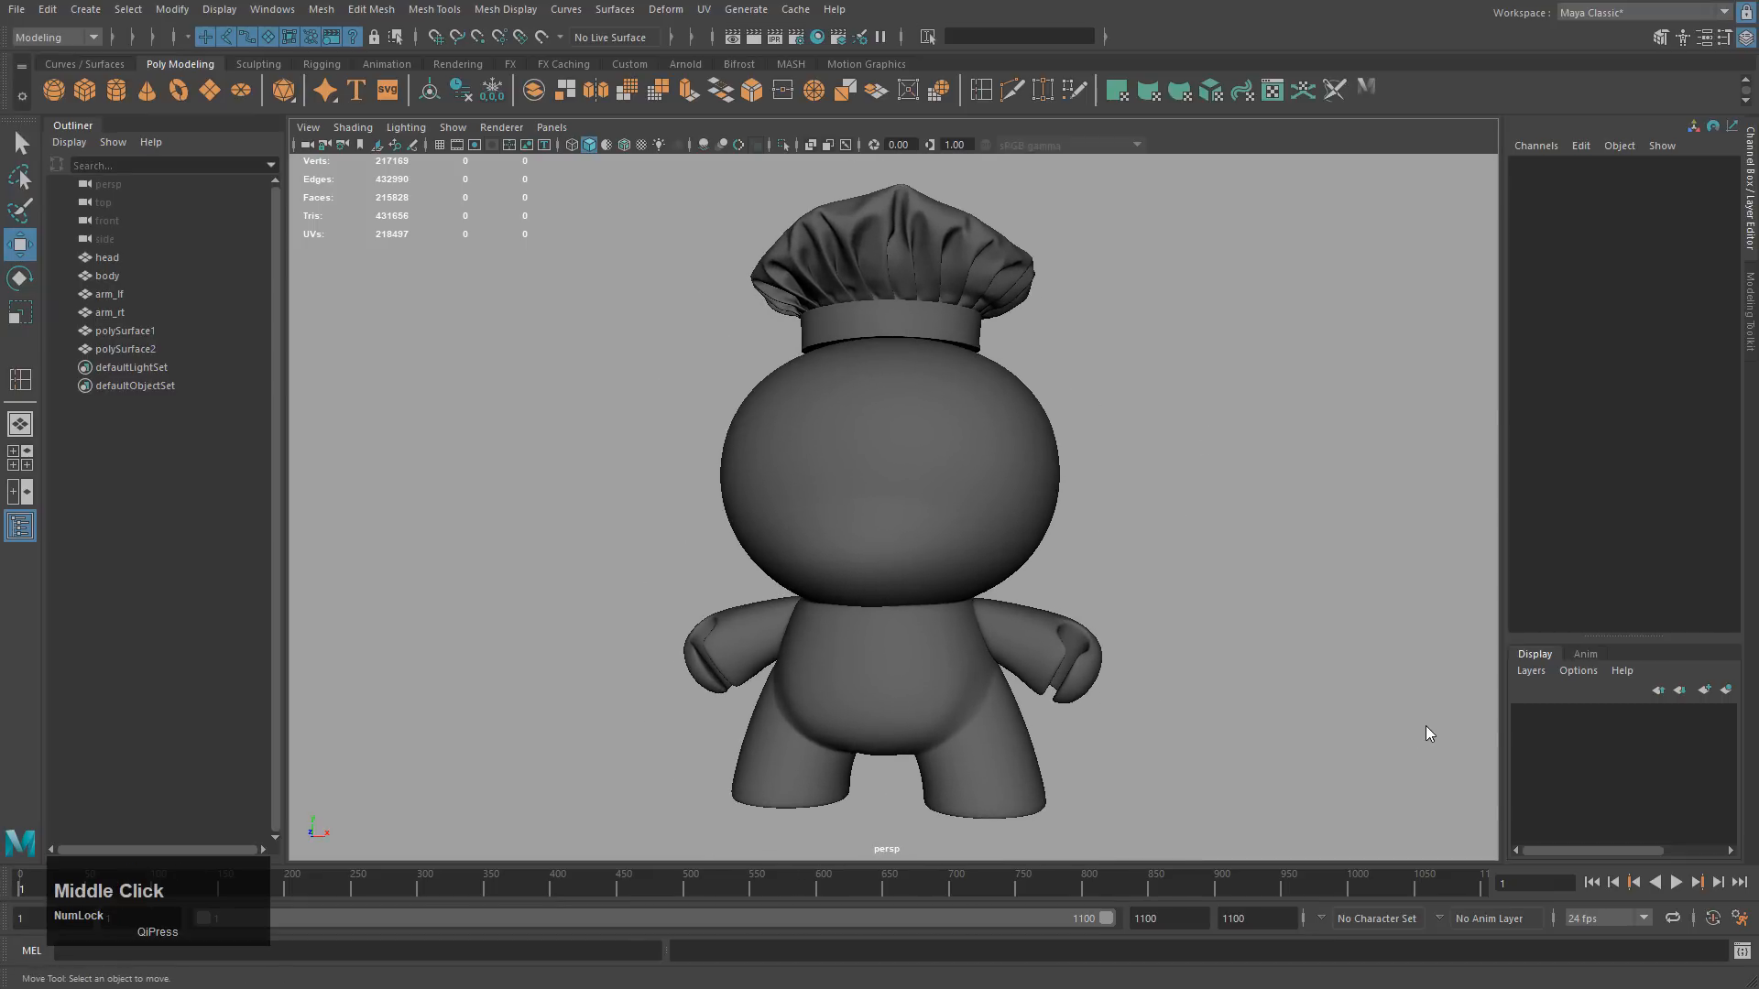